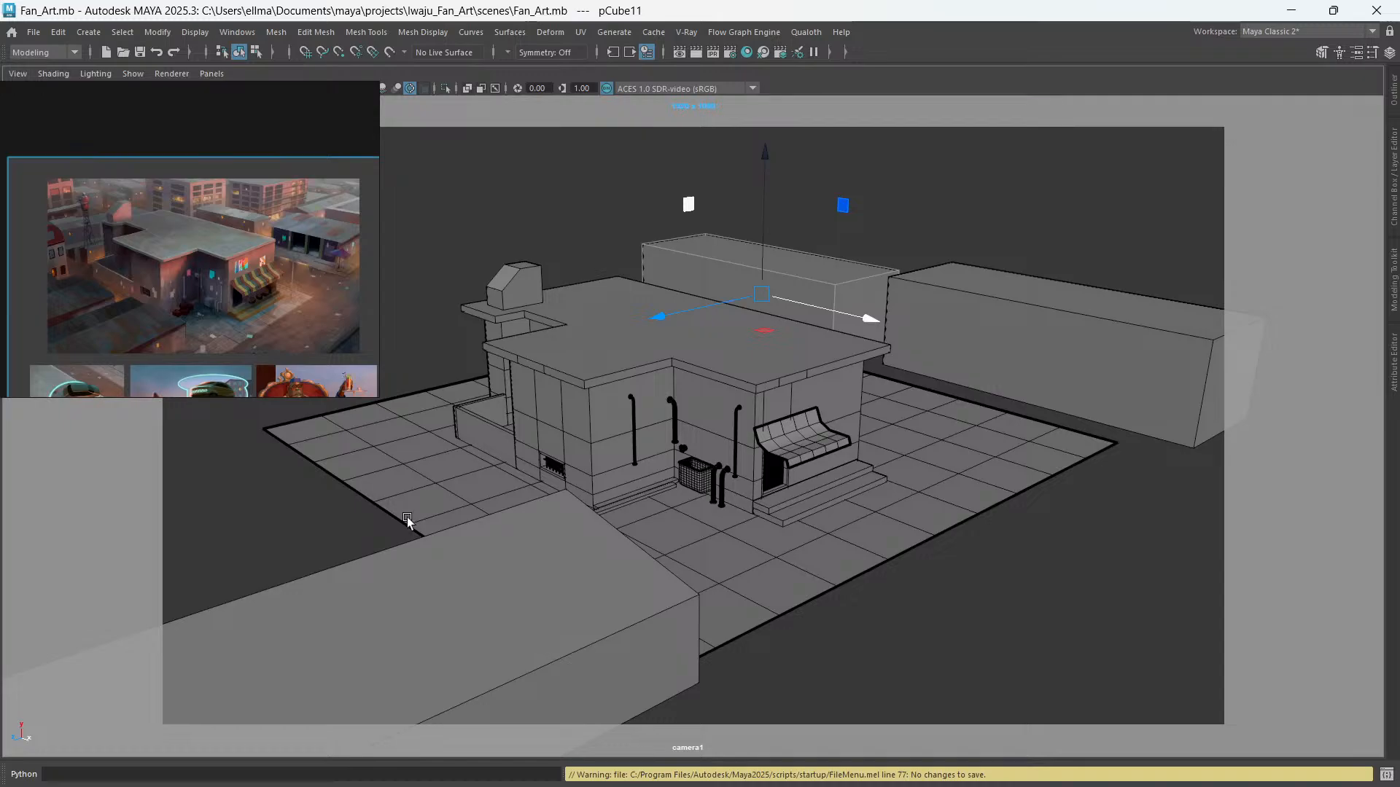
- Move the floating reference image window lower and switch the viewport from camera1 to the persp camera
click(350, 381)
drag(212, 103, 218, 290)
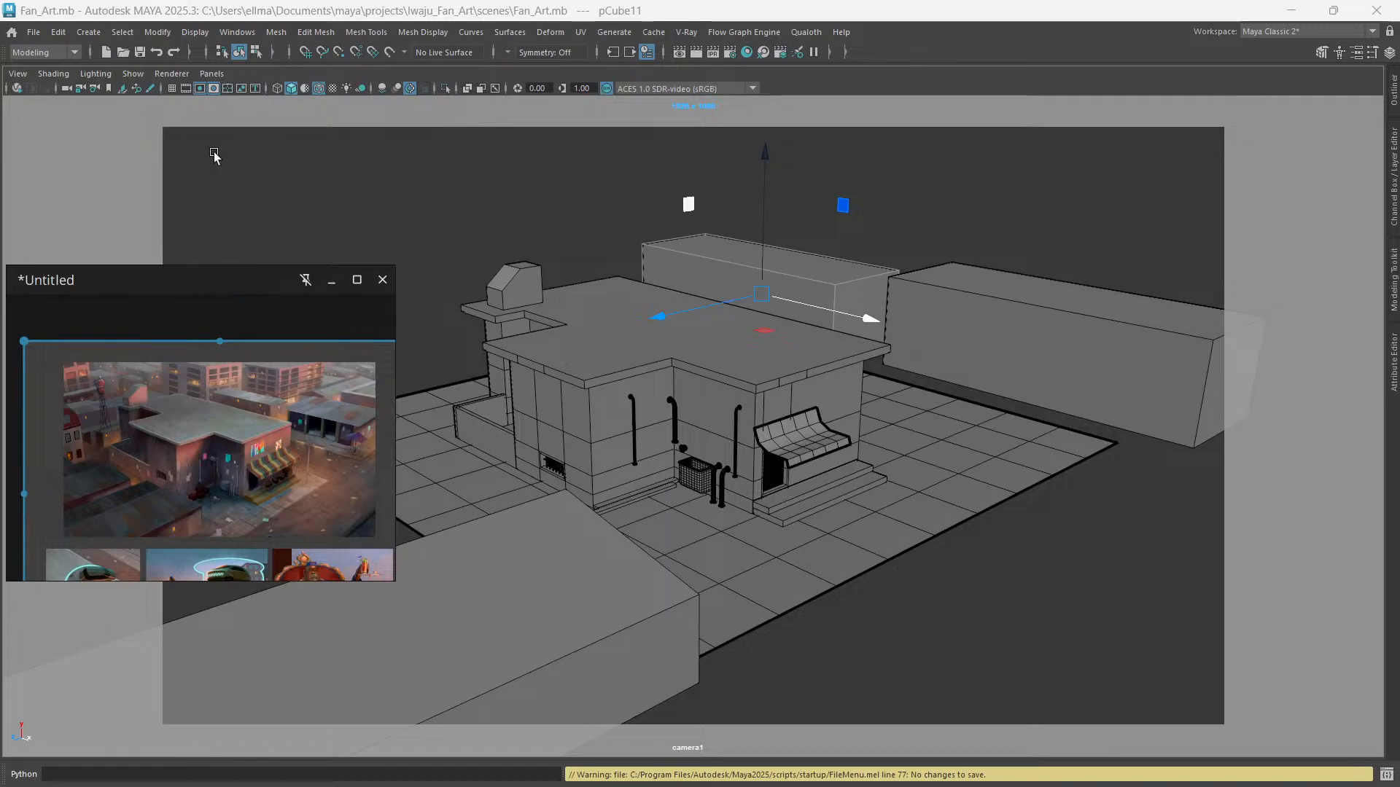
click(211, 75)
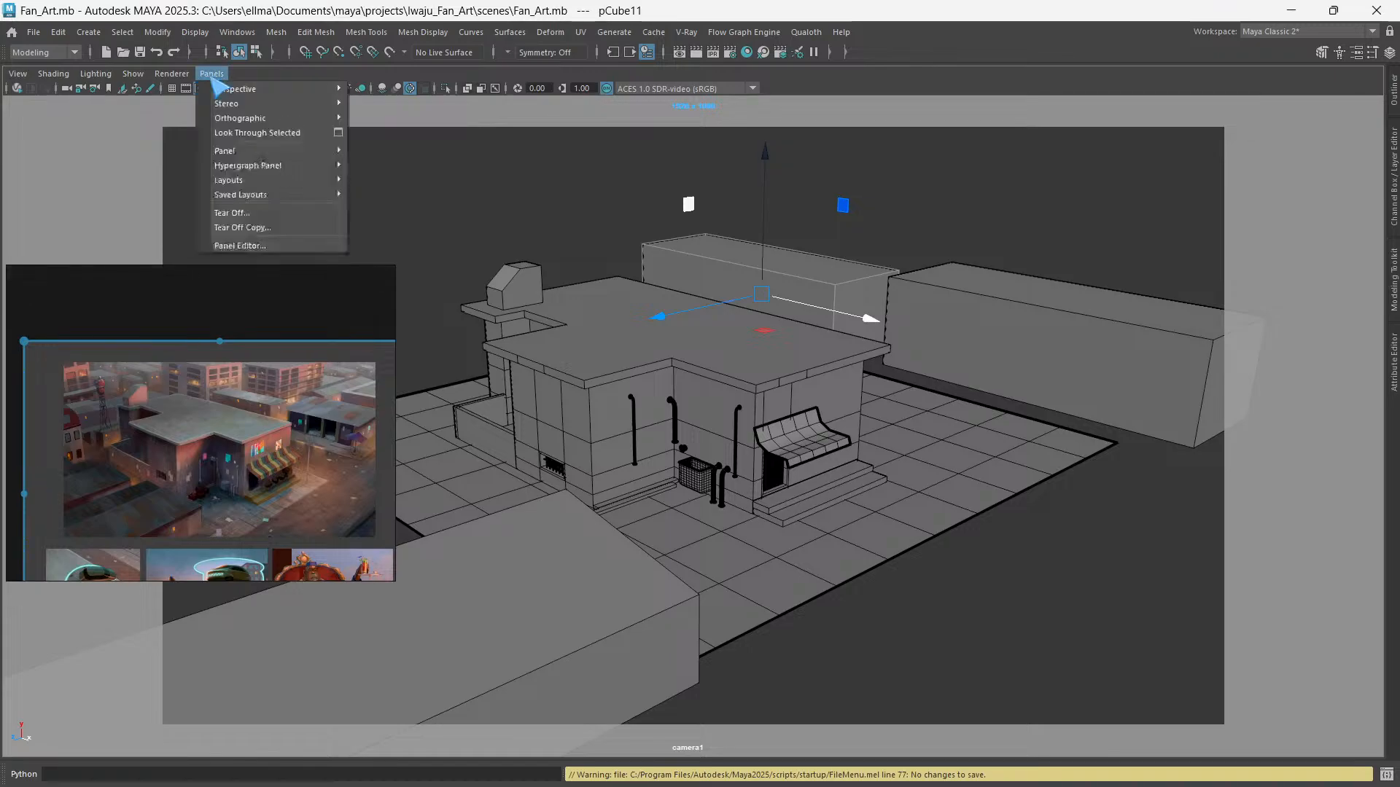
mouse_move(320, 88)
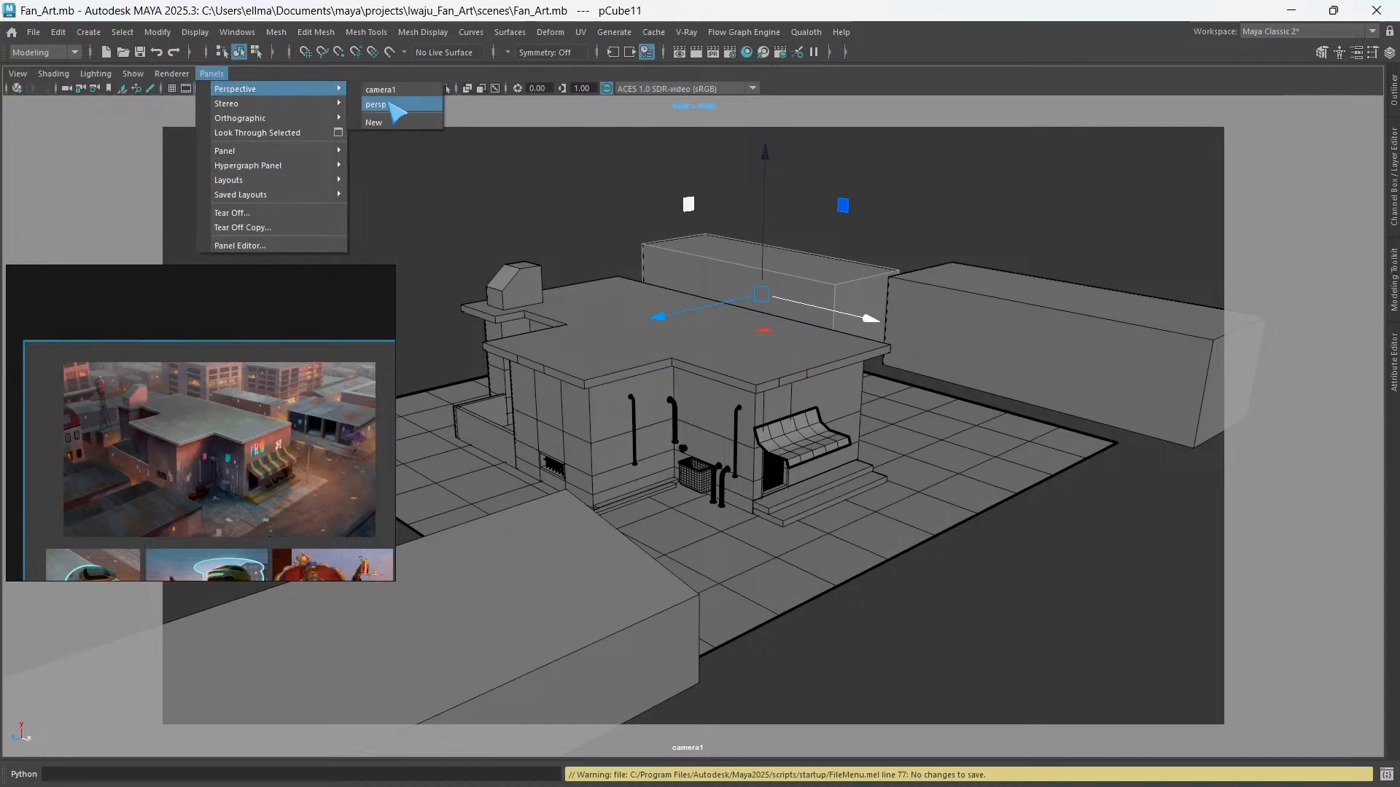
click(394, 106)
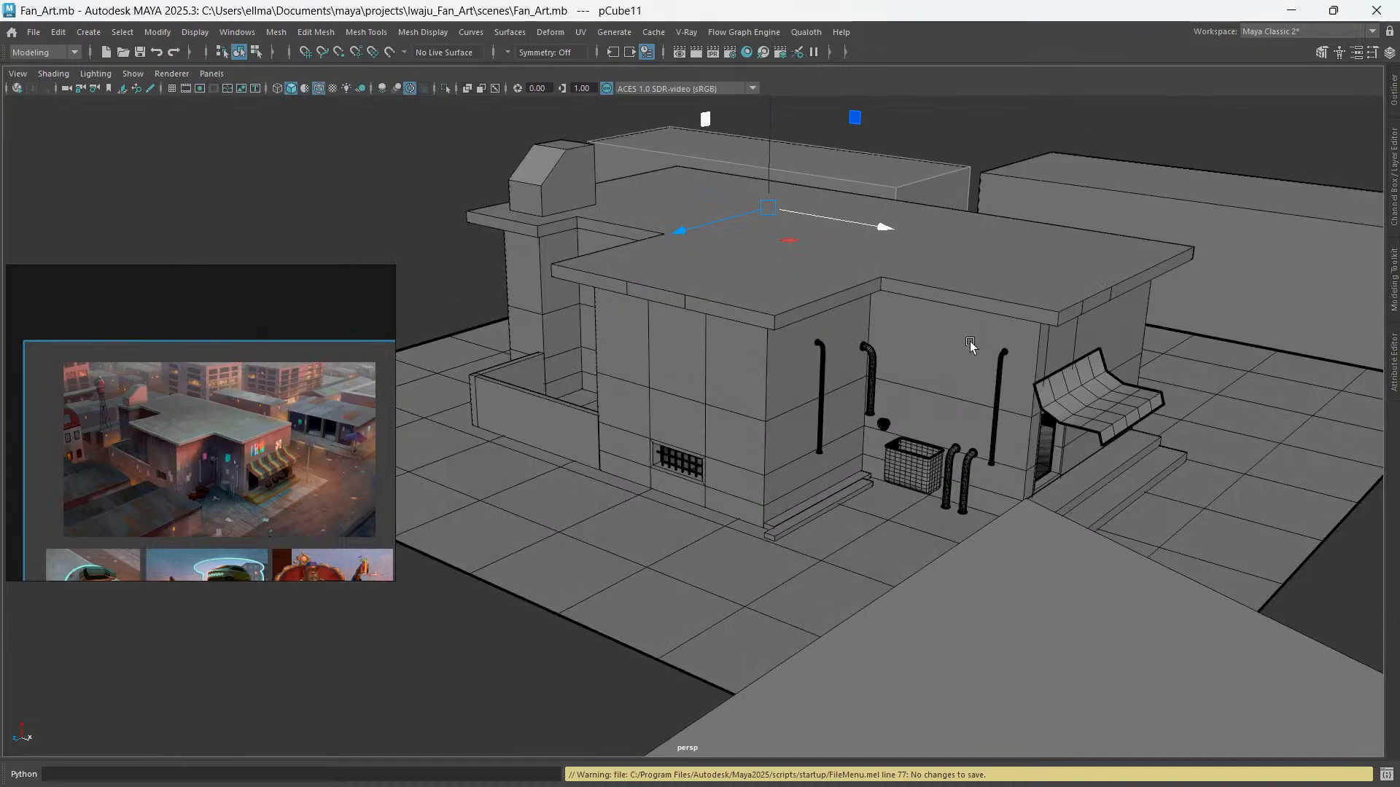
- Examine the main building and the surrounding block buildings from all sides against the reference image
alt+drag(970, 344, 1109, 431)
scroll(1015, 522, up, 2)
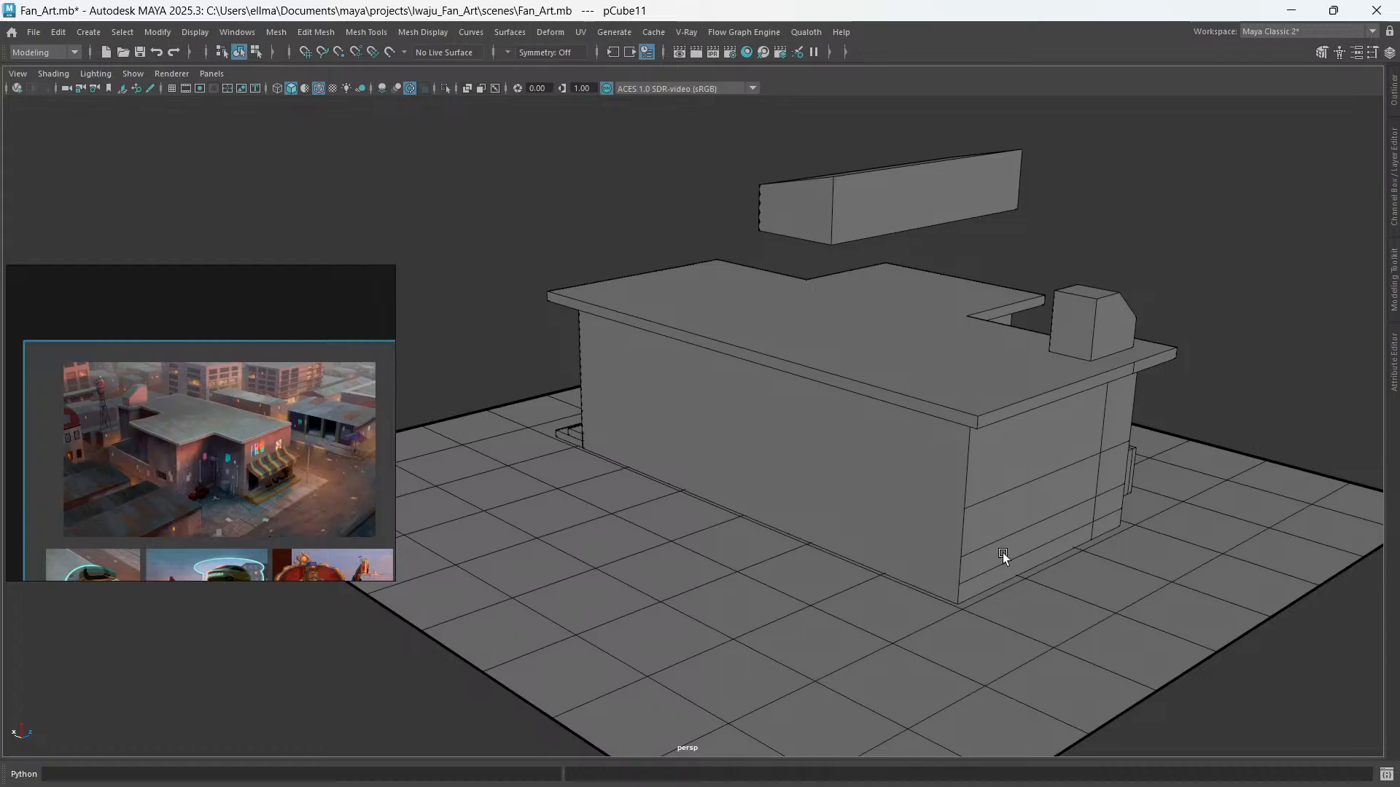
alt+drag(1003, 553, 898, 471)
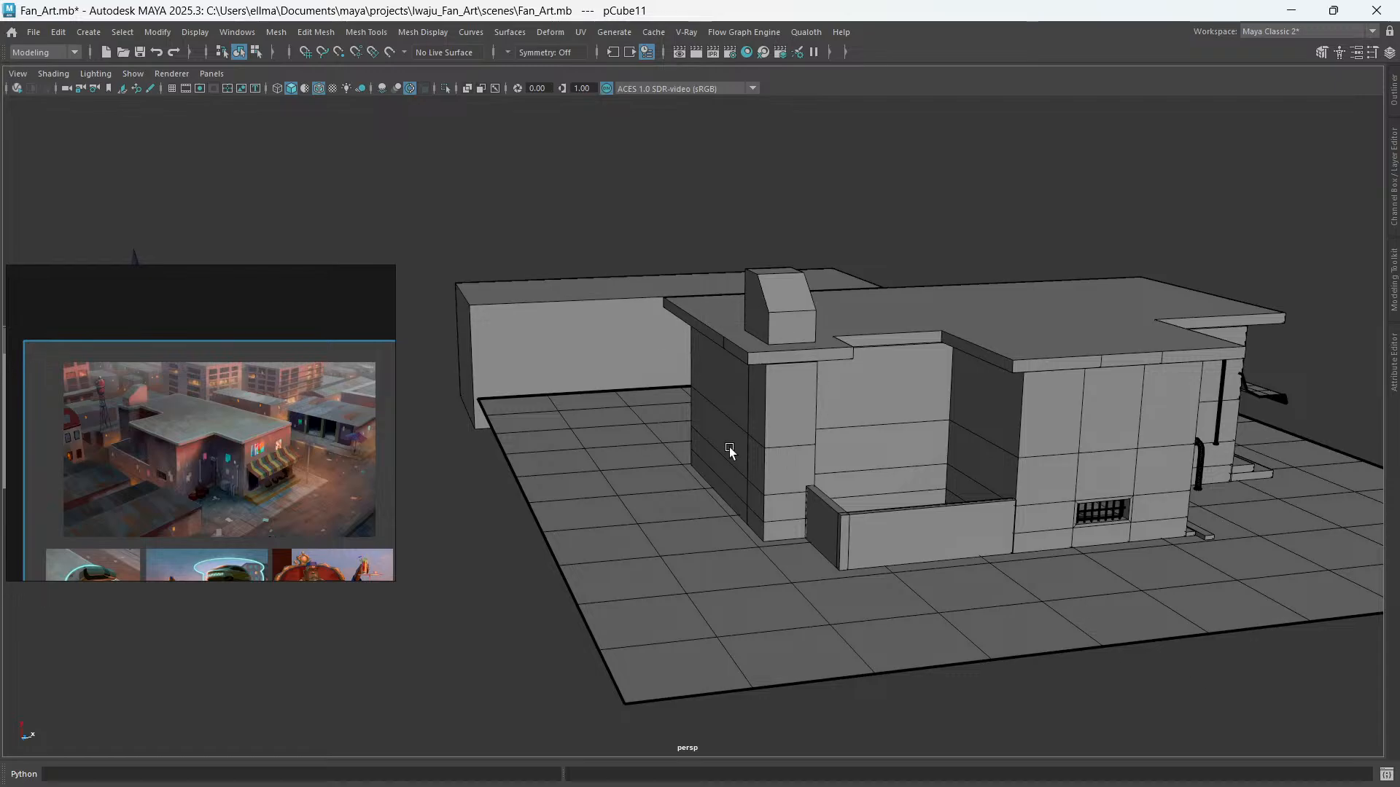
alt+middle_drag(924, 337, 830, 372)
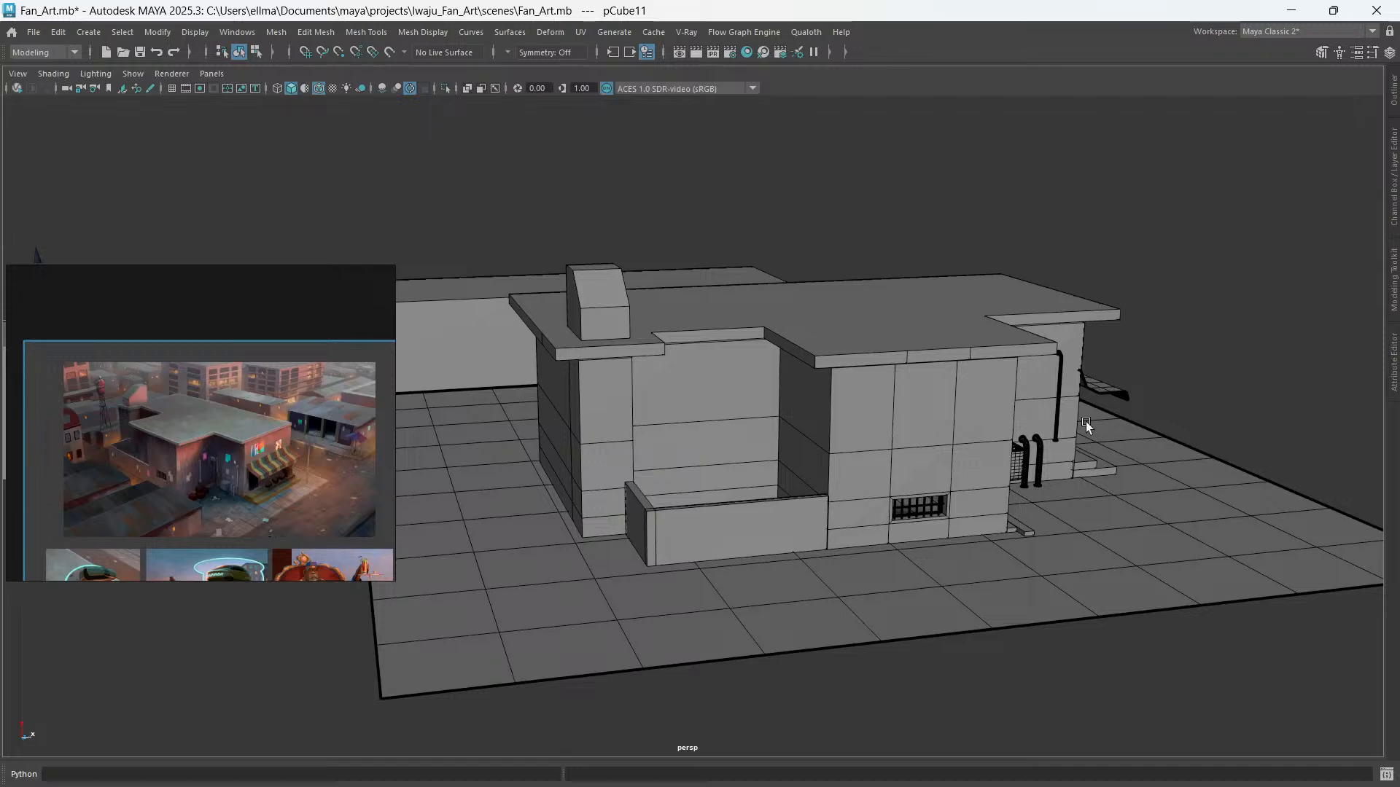
alt+drag(1086, 421, 850, 528)
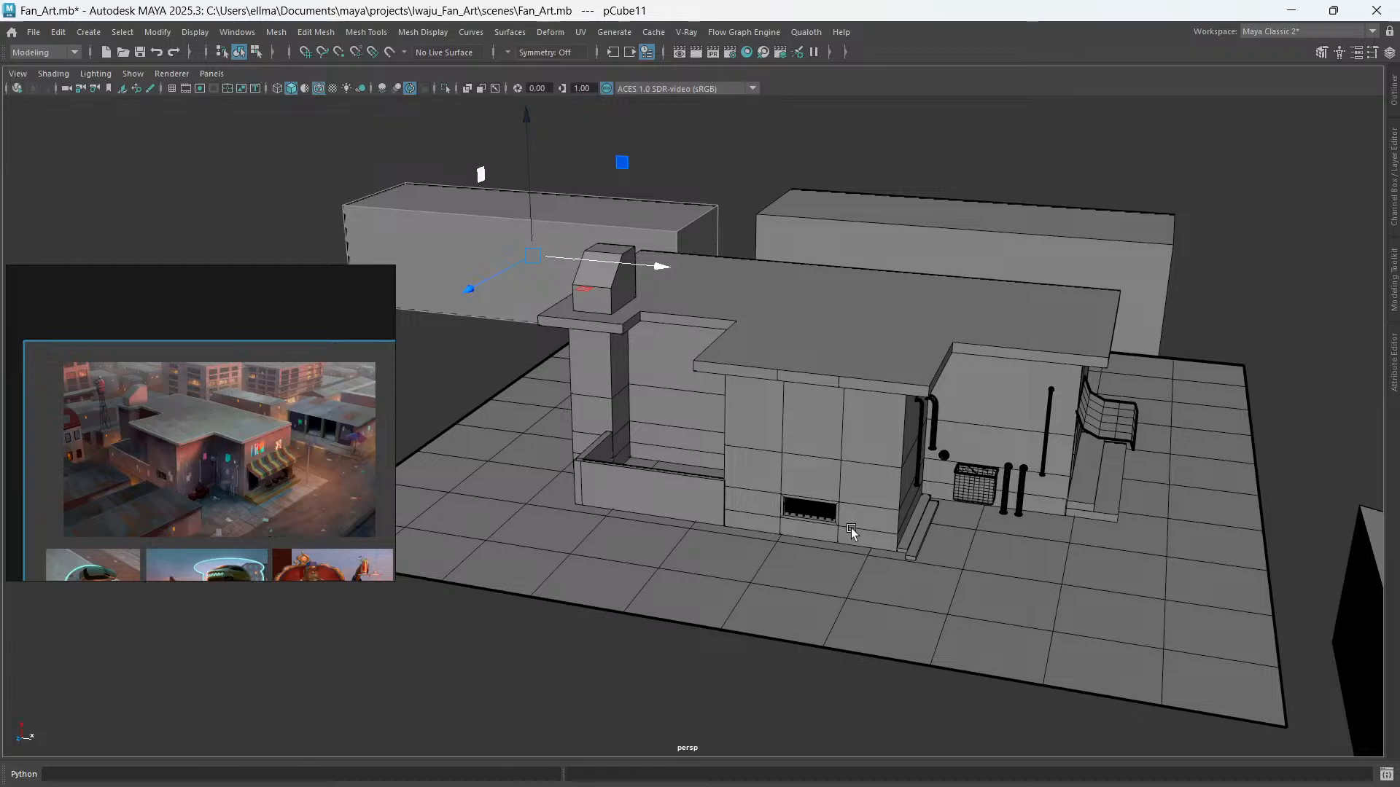
alt+right_drag(851, 528, 990, 555)
alt+drag(991, 554, 1010, 453)
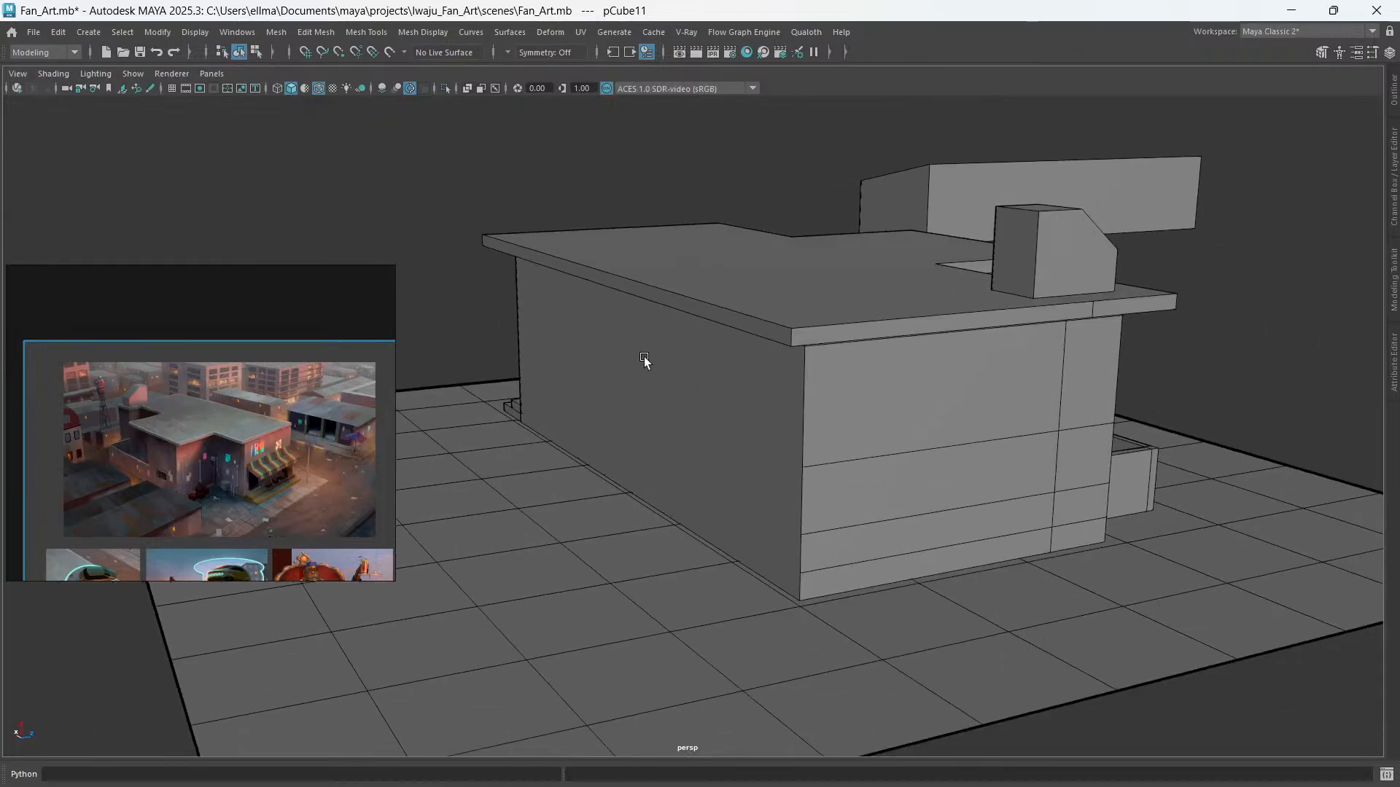
alt+drag(693, 401, 738, 395)
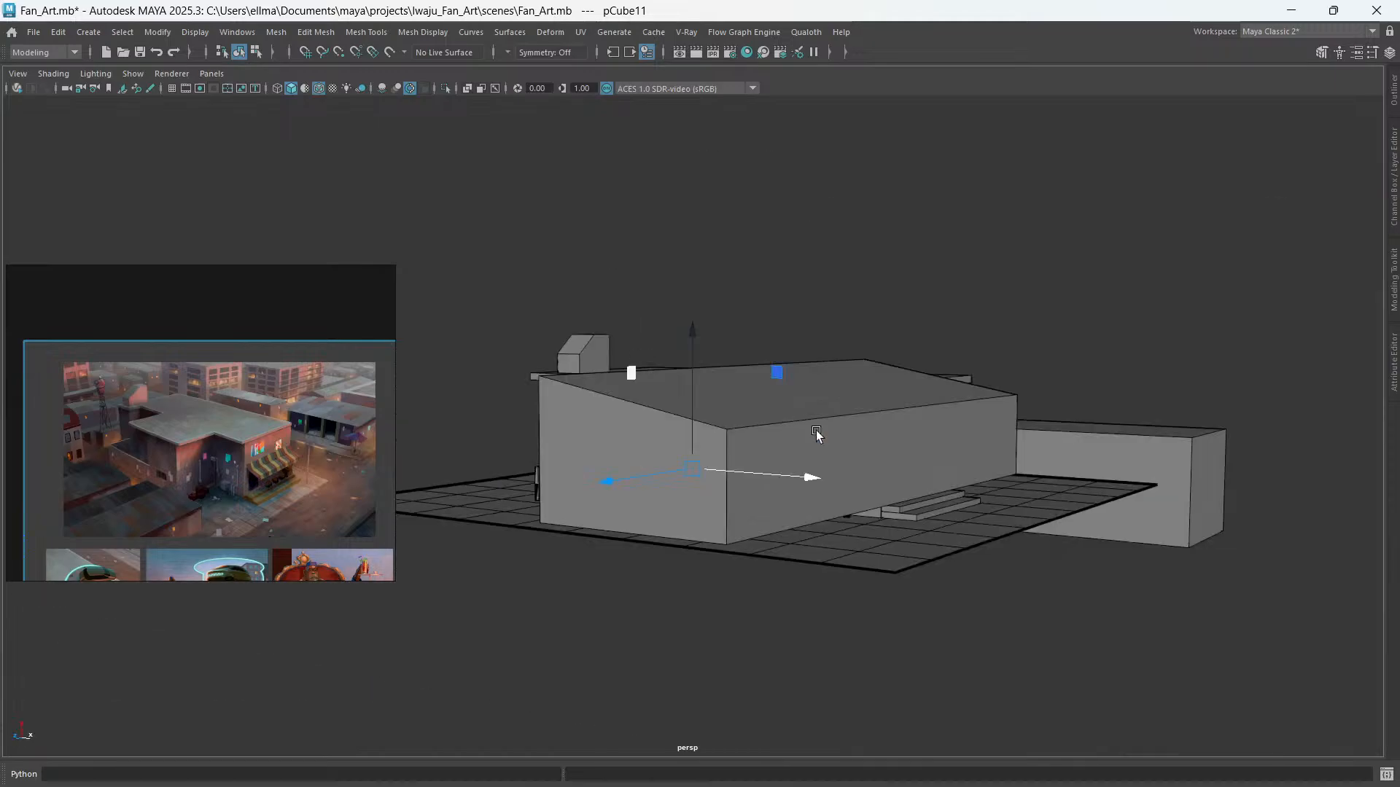
alt+drag(816, 431, 659, 286)
alt+middle_drag(659, 286, 819, 623)
alt+drag(820, 623, 719, 404)
alt+middle_drag(719, 404, 844, 522)
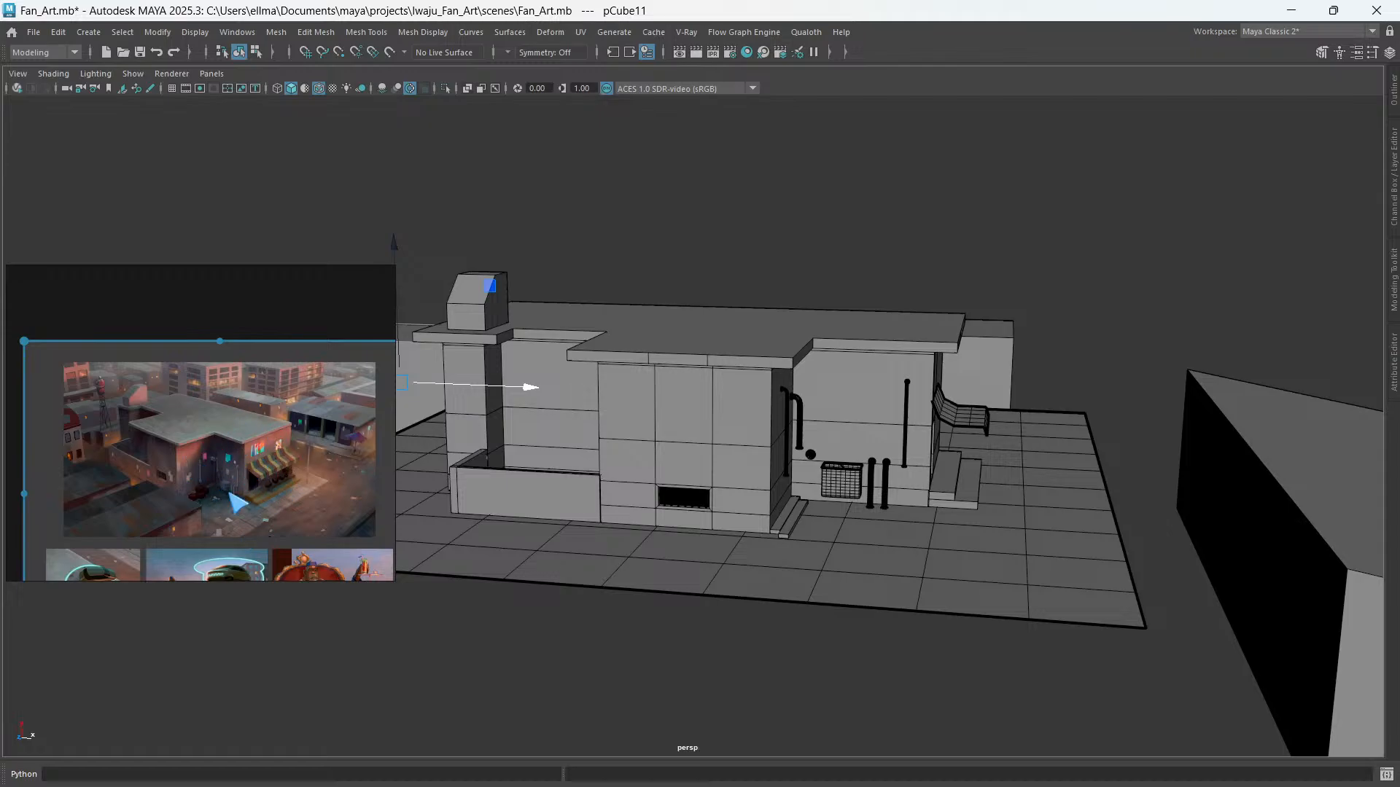
- Hide the three plain block buildings around the main building, leaving nothing selected
alt+drag(1172, 584, 656, 556)
click(595, 550)
shift+click(1162, 378)
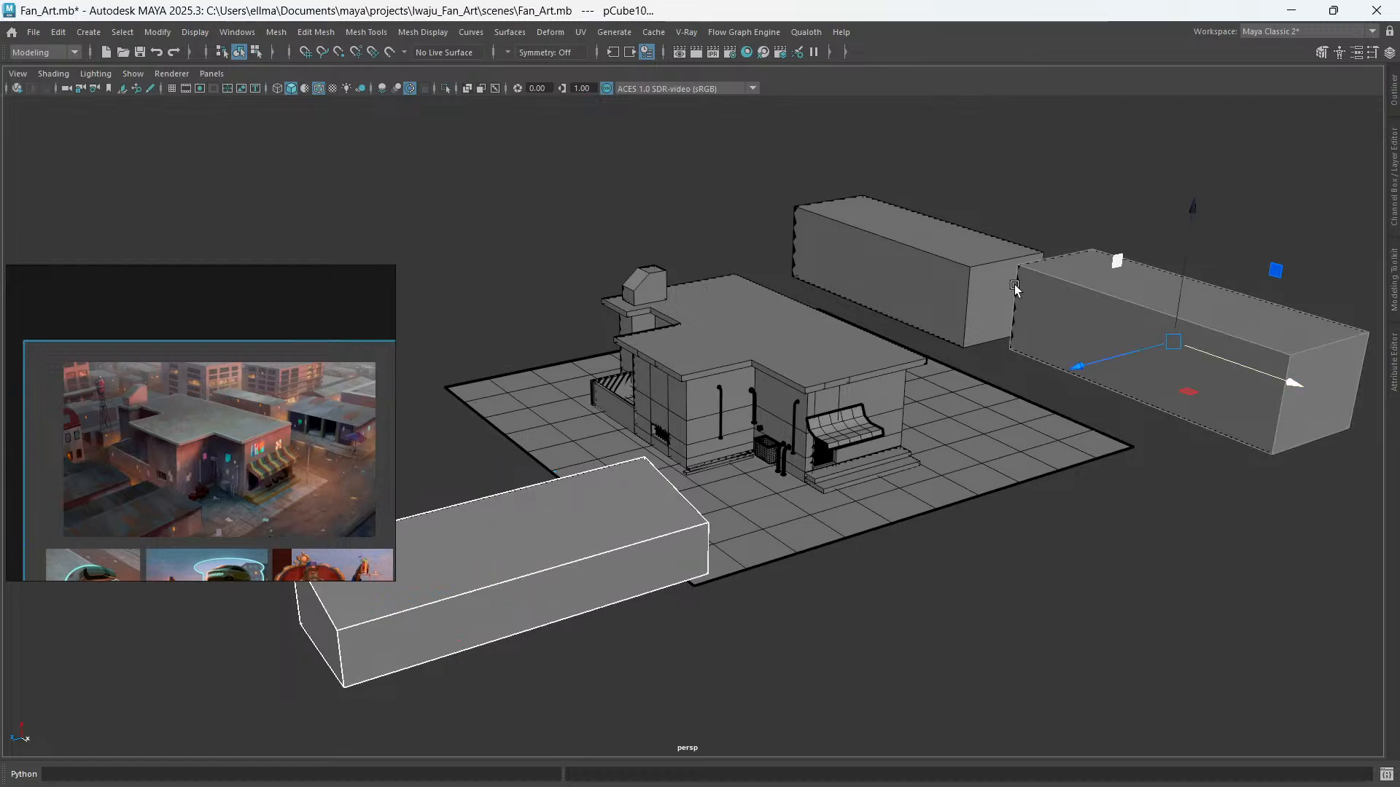
shift+click(983, 280)
key(ctrl+h)
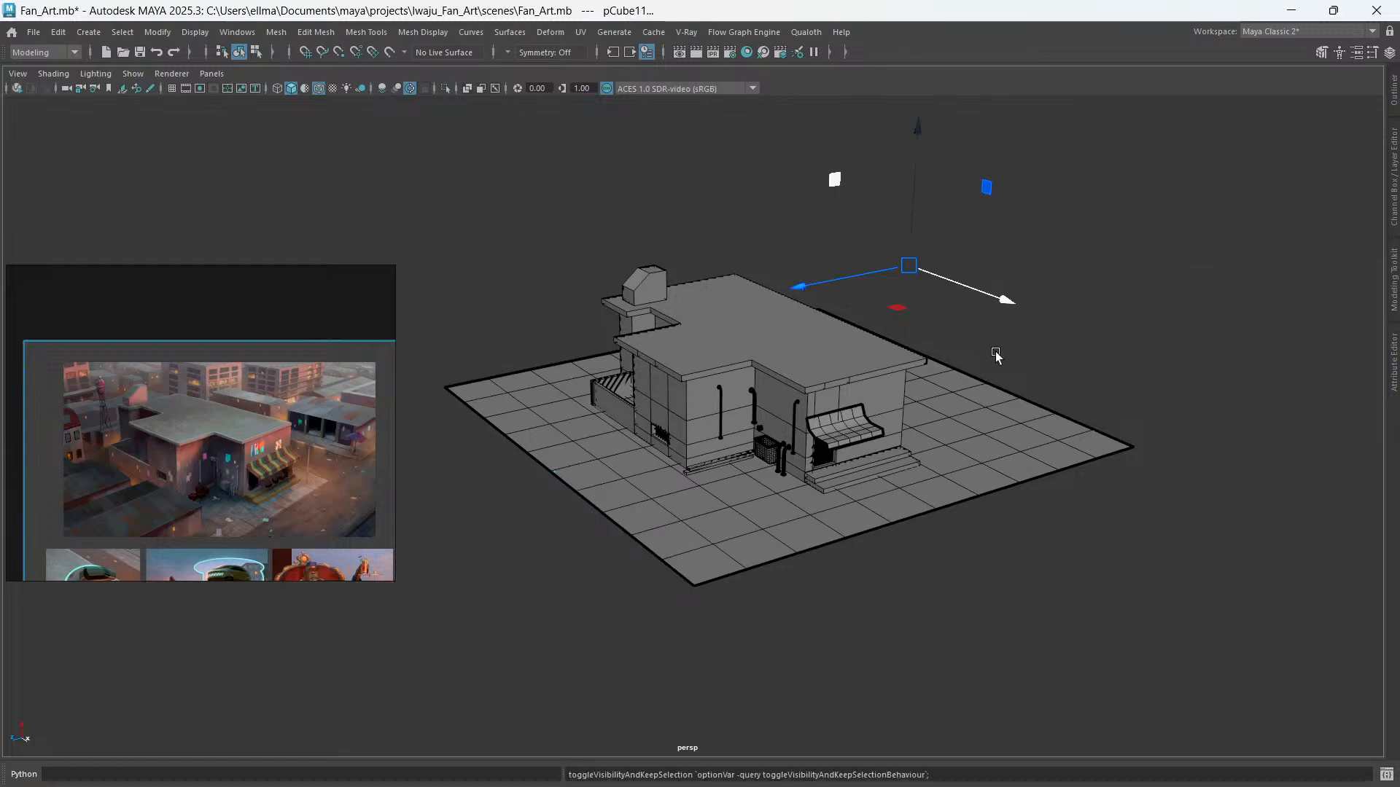
scroll(864, 434, up, 3)
click(1115, 576)
- Bring the main building closer in view and open the Outliner to list the scene objects
click(268, 379)
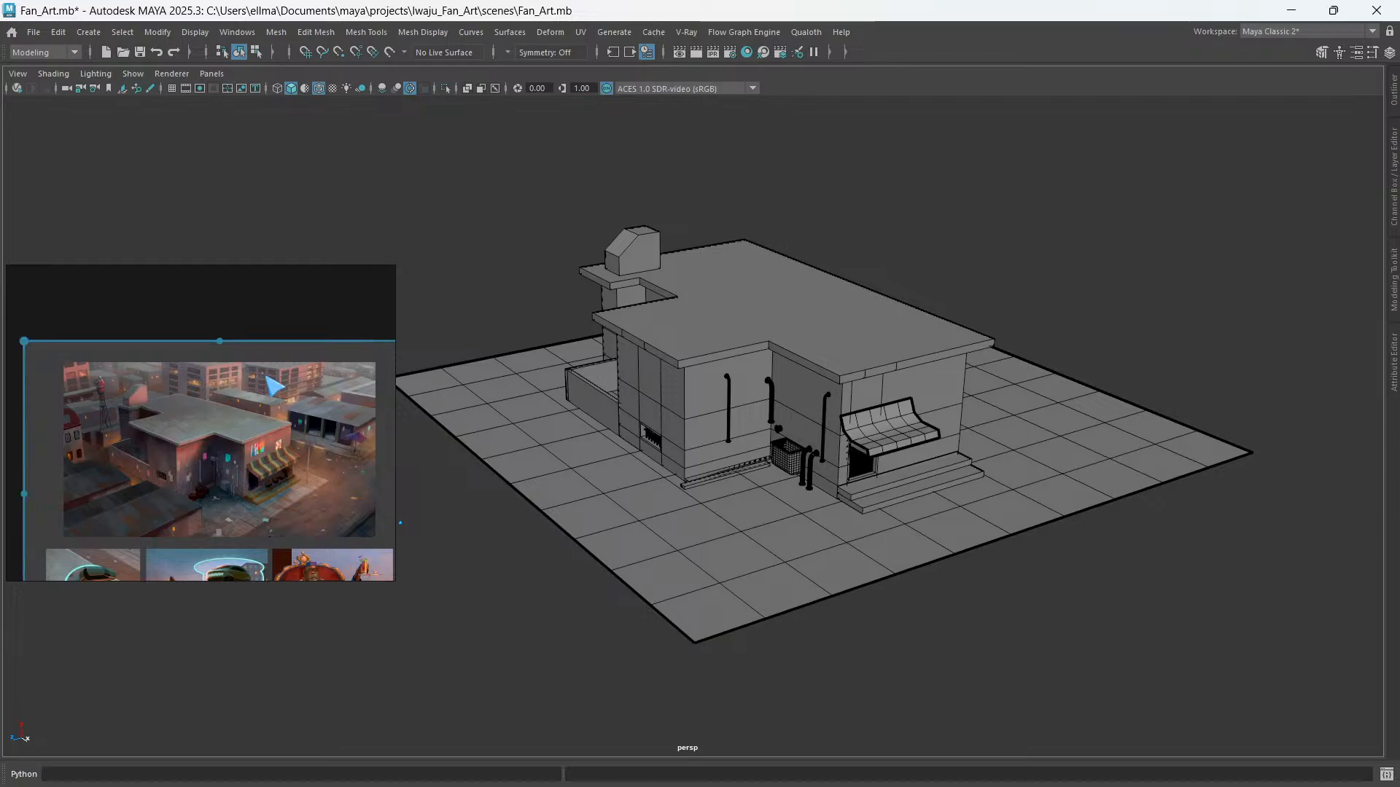
scroll(804, 392, up, 3)
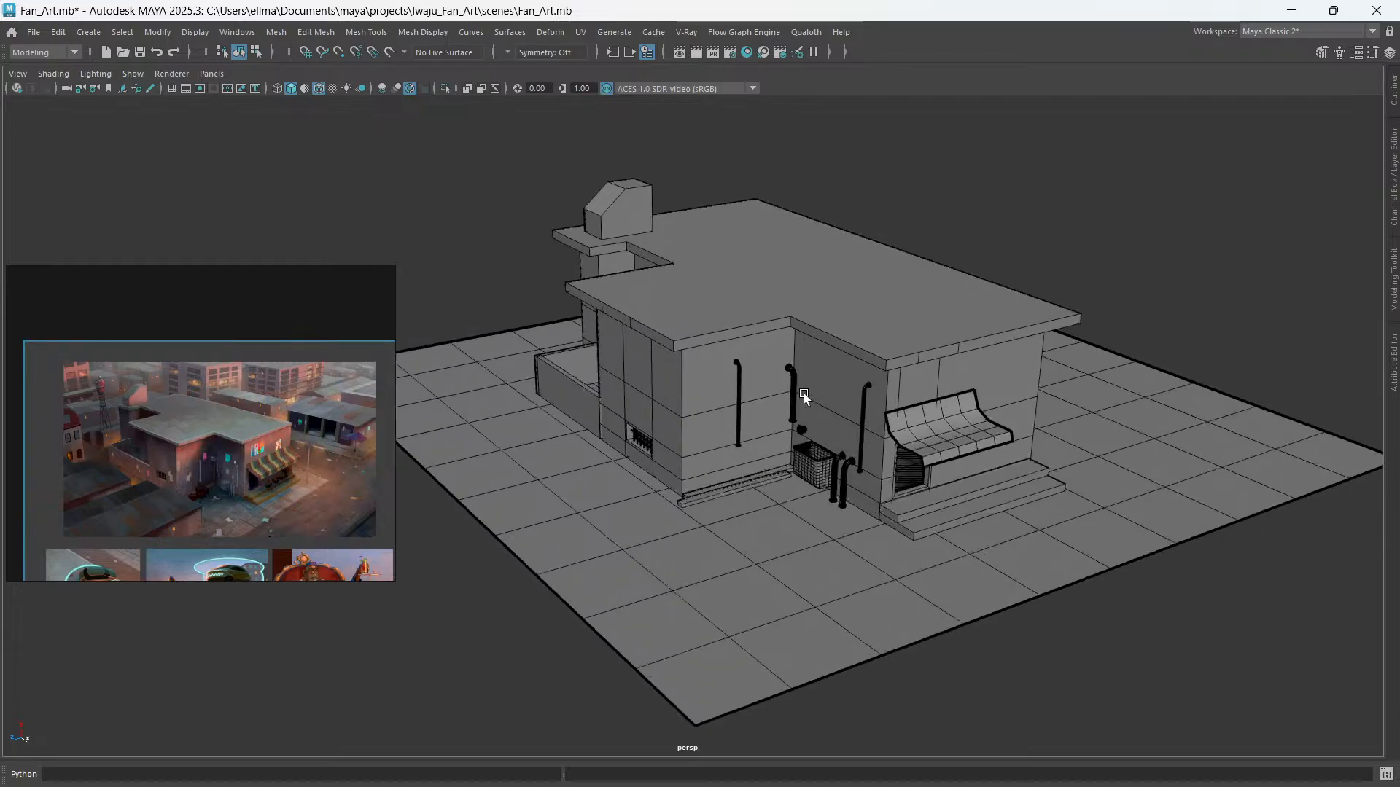
scroll(675, 477, up, 2)
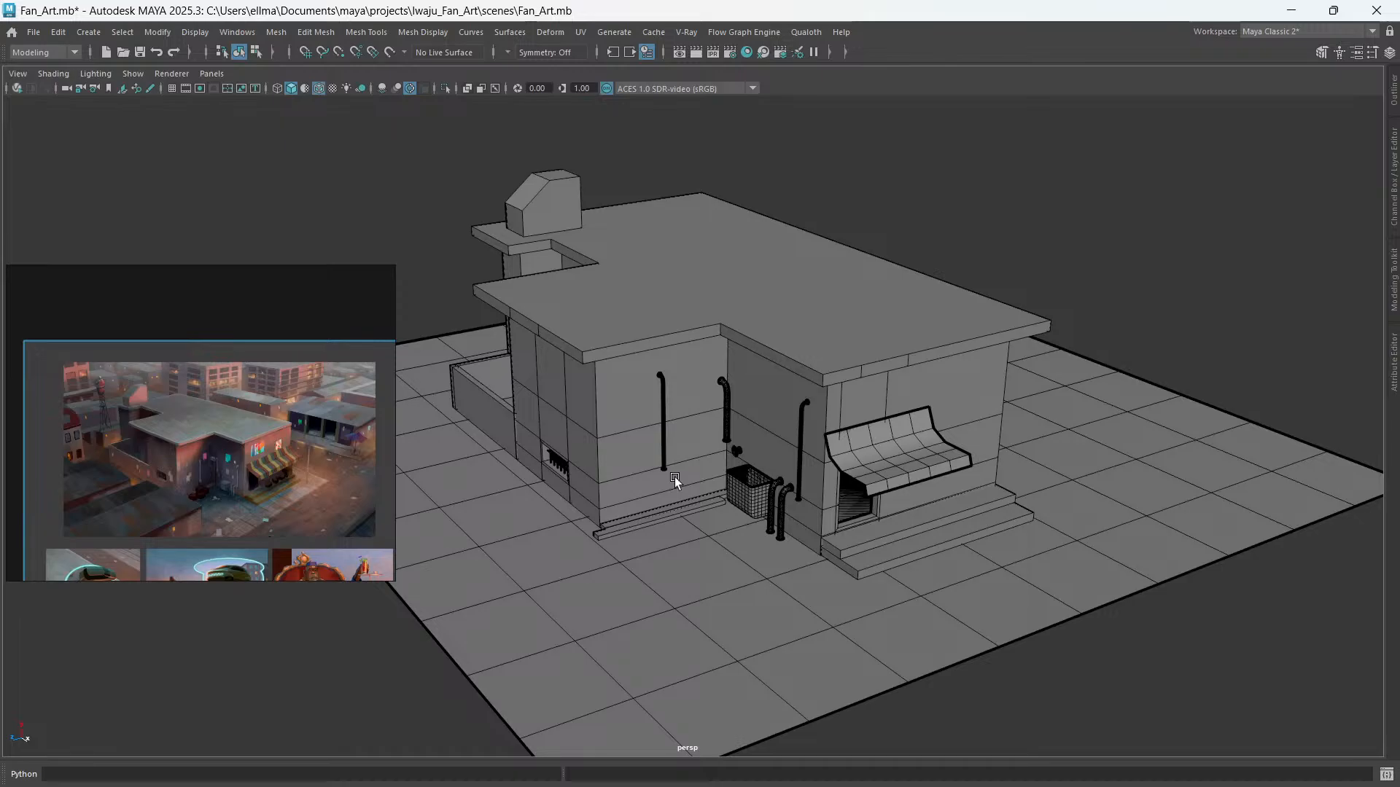
alt+drag(675, 476, 695, 476)
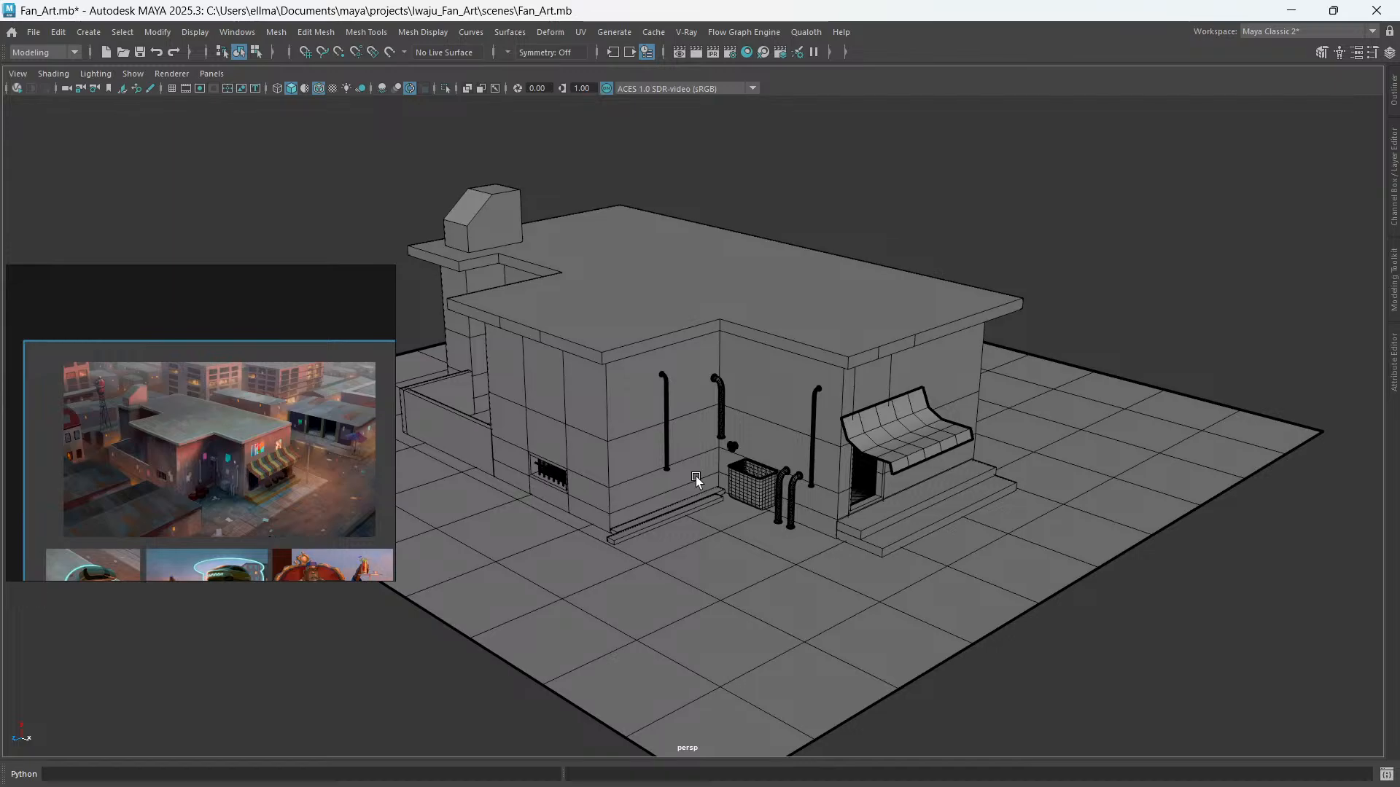
click(1394, 95)
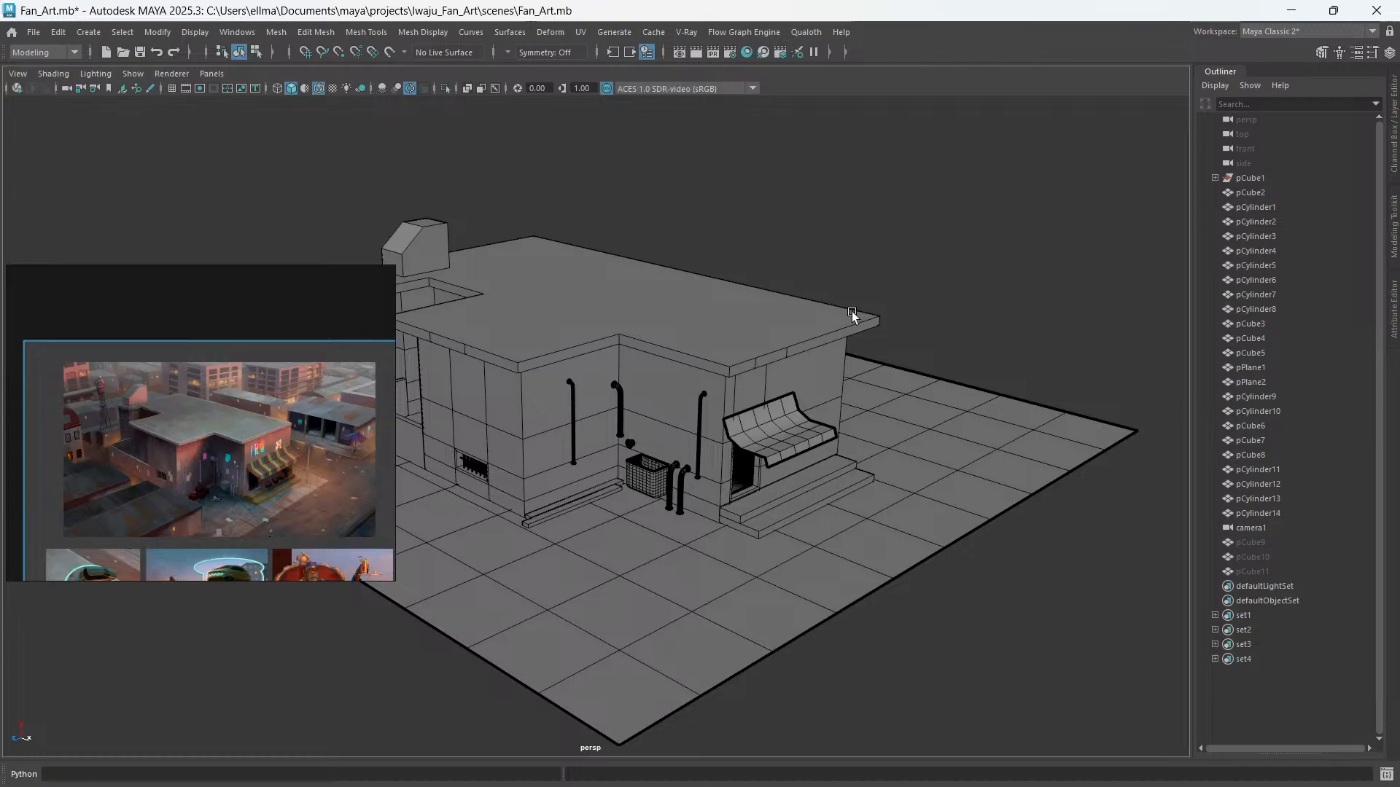
right_click(1279, 724)
mouse_move(1297, 669)
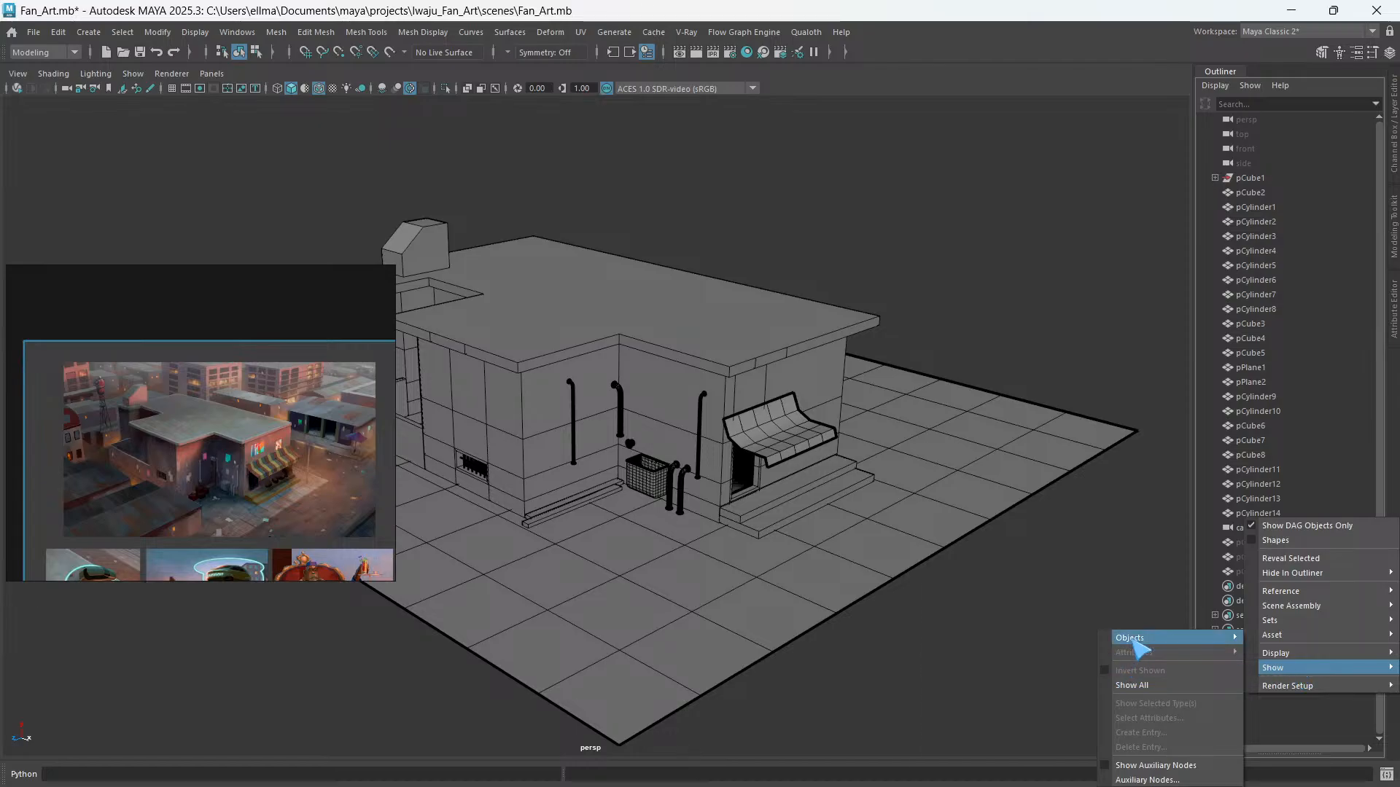
mouse_move(1134, 645)
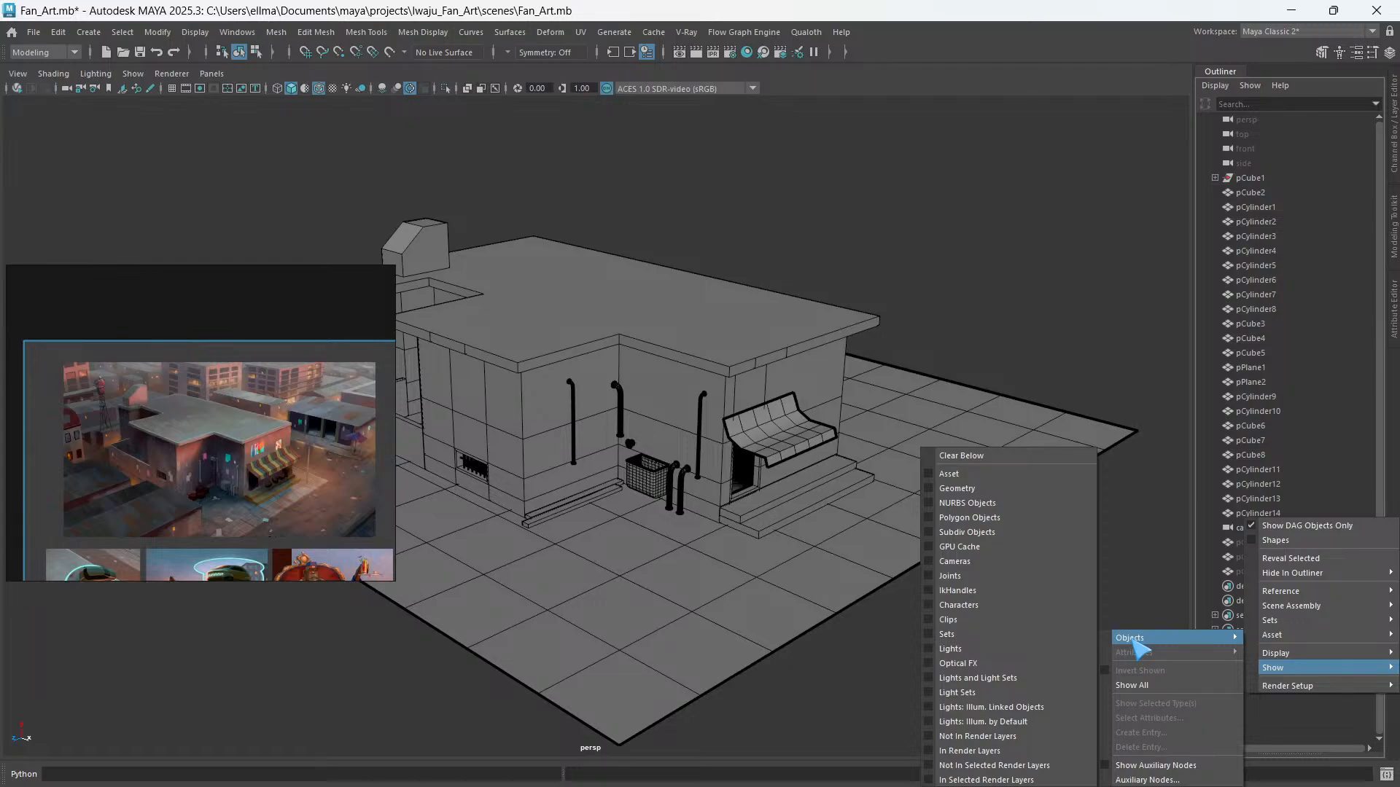
click(1286, 731)
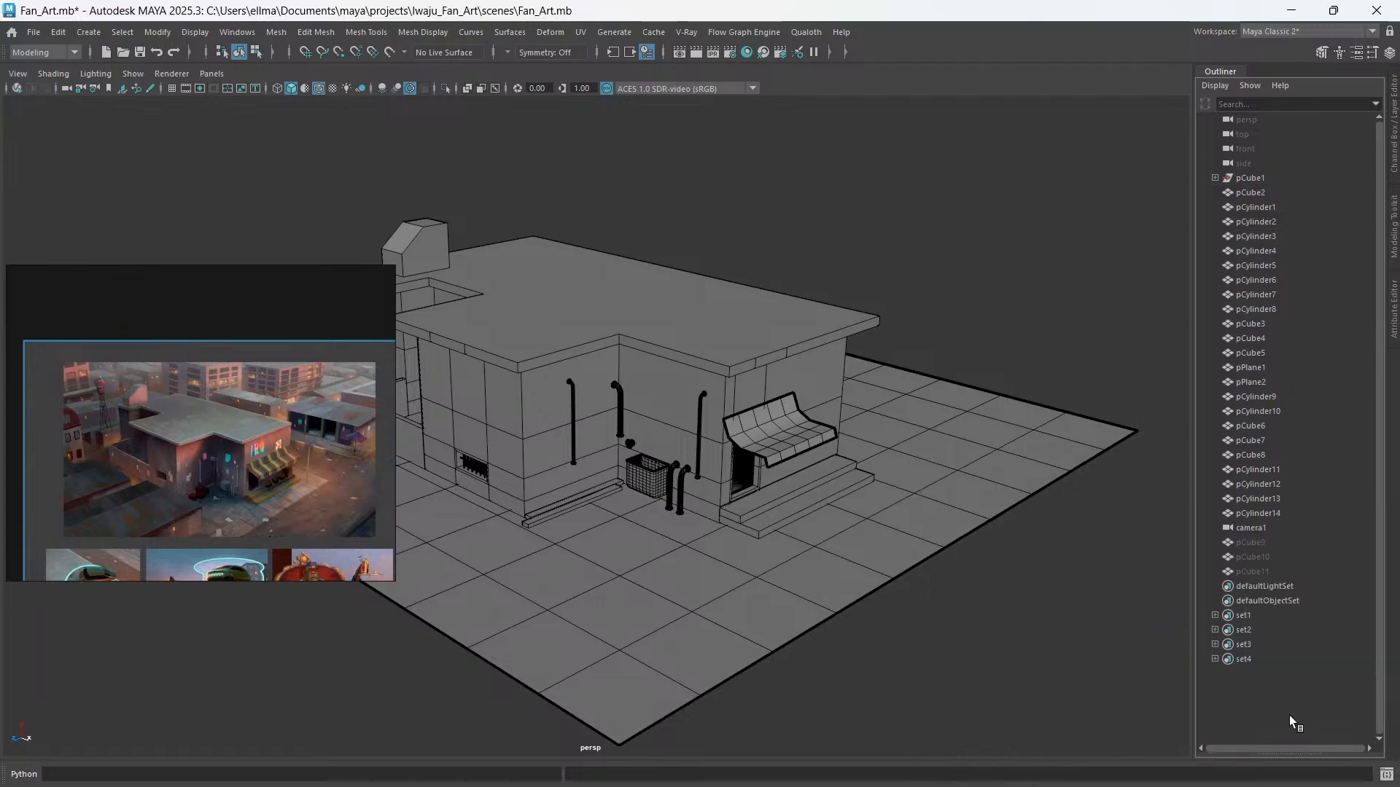
- Select pCylinder1, pCylinder4 and pCube3 one after another in the Outliner to identify their parts on the building
click(1249, 207)
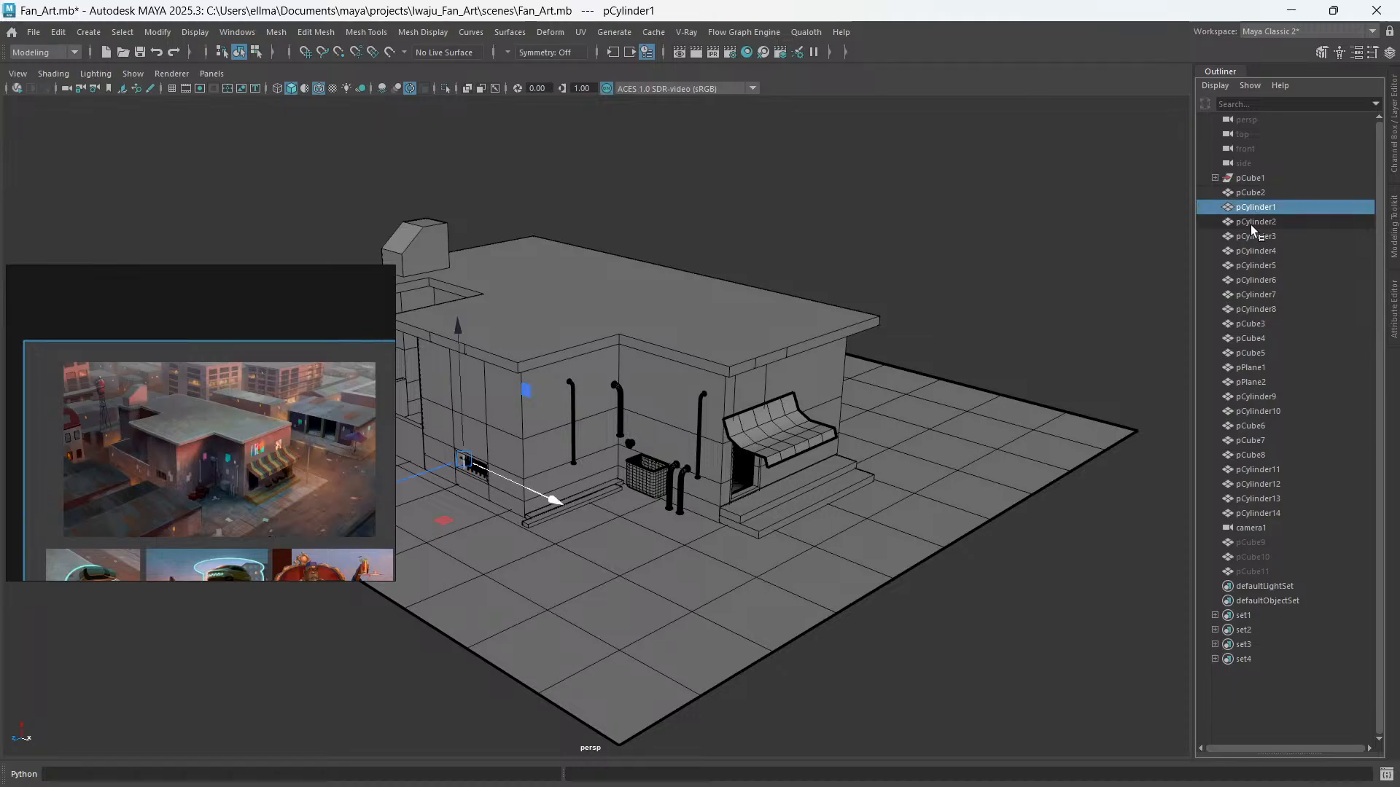
click(1253, 251)
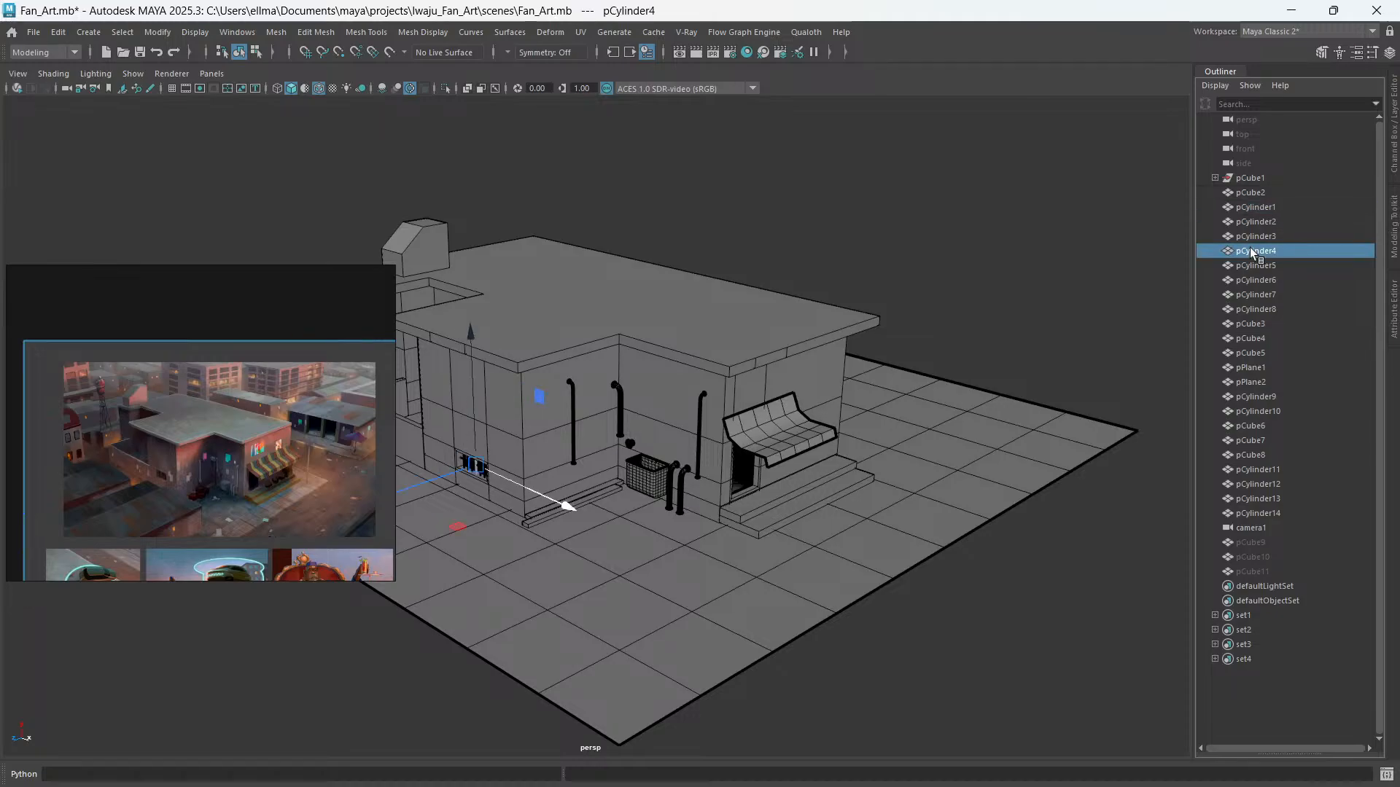
click(1251, 324)
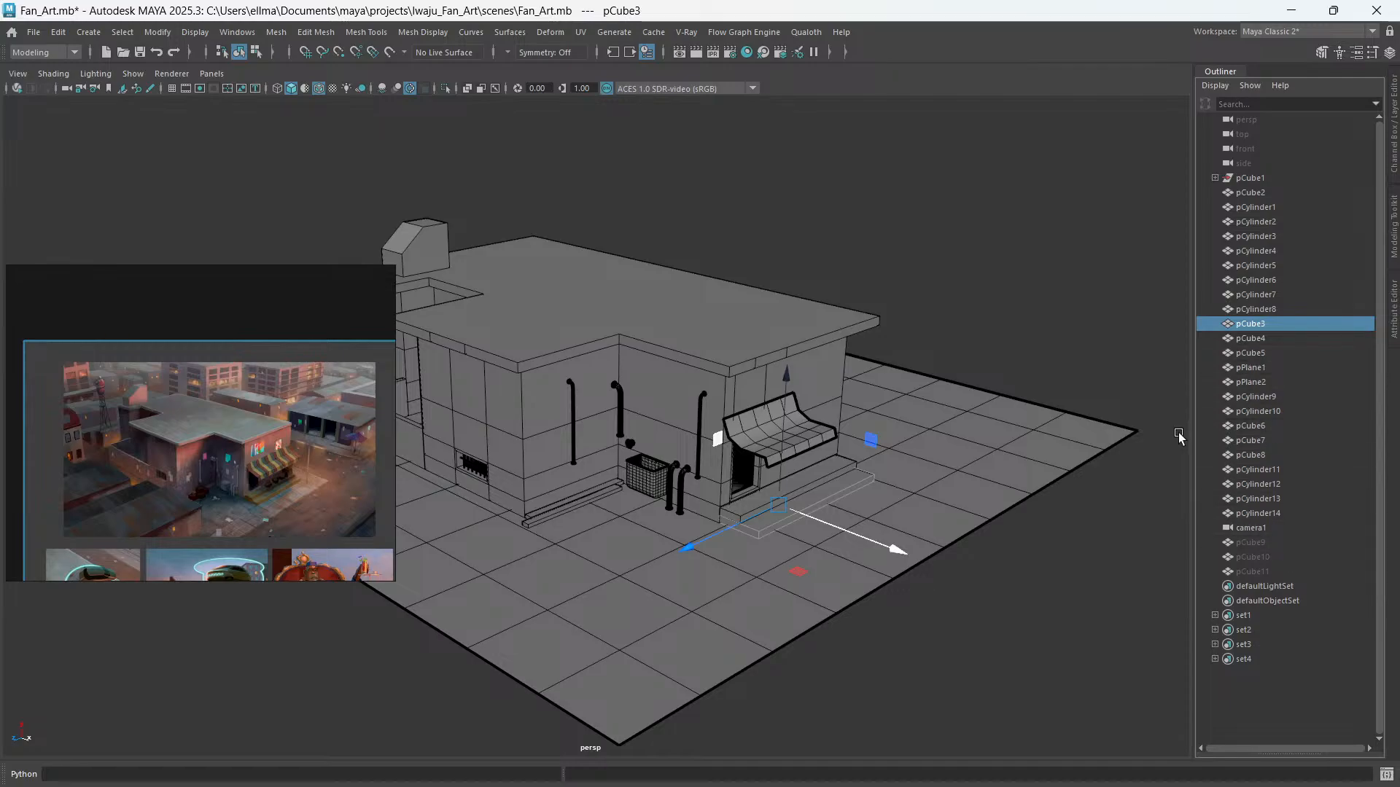
alt+middle_drag(558, 383, 657, 375)
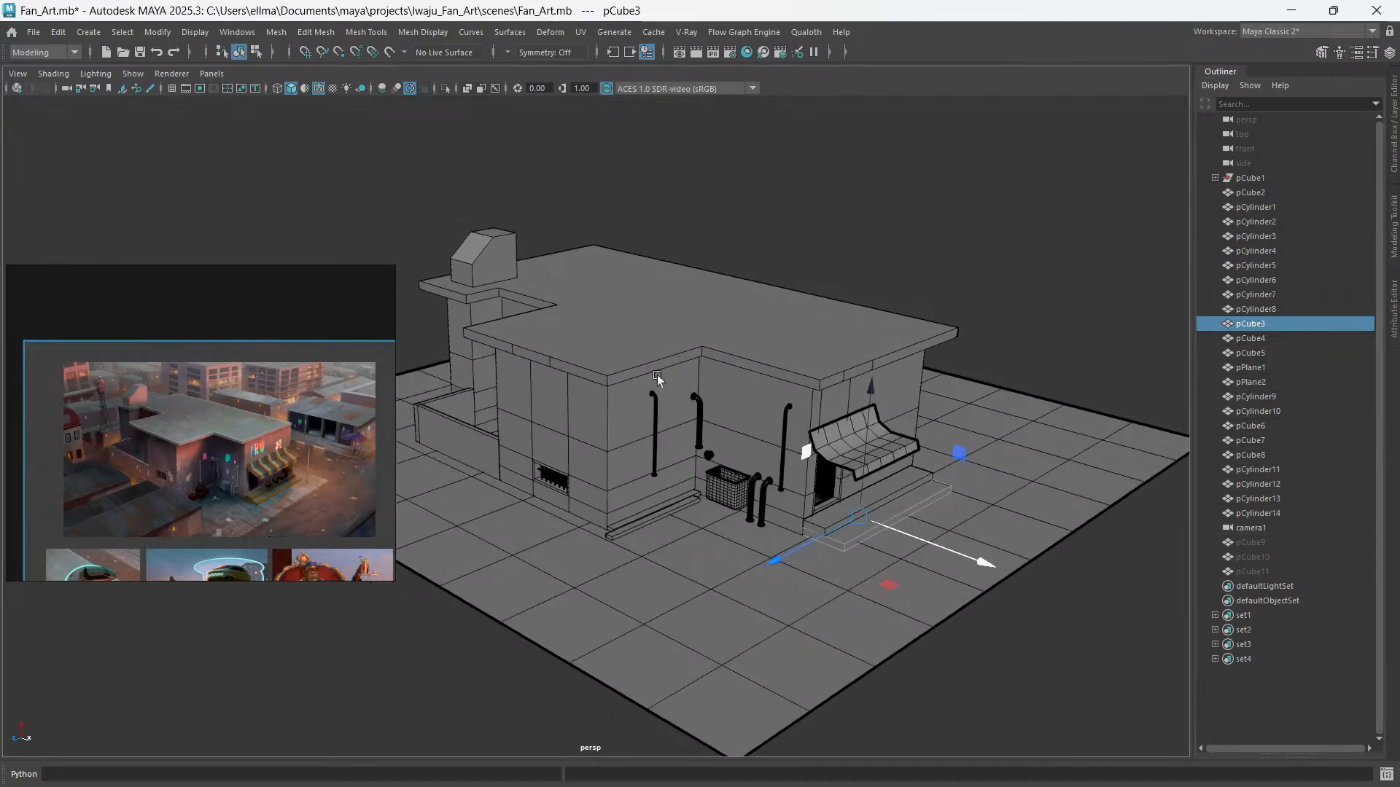
mouse_move(664, 463)
alt+middle_down()
mouse_move(725, 415)
mouse_move(656, 447)
alt+middle_up()
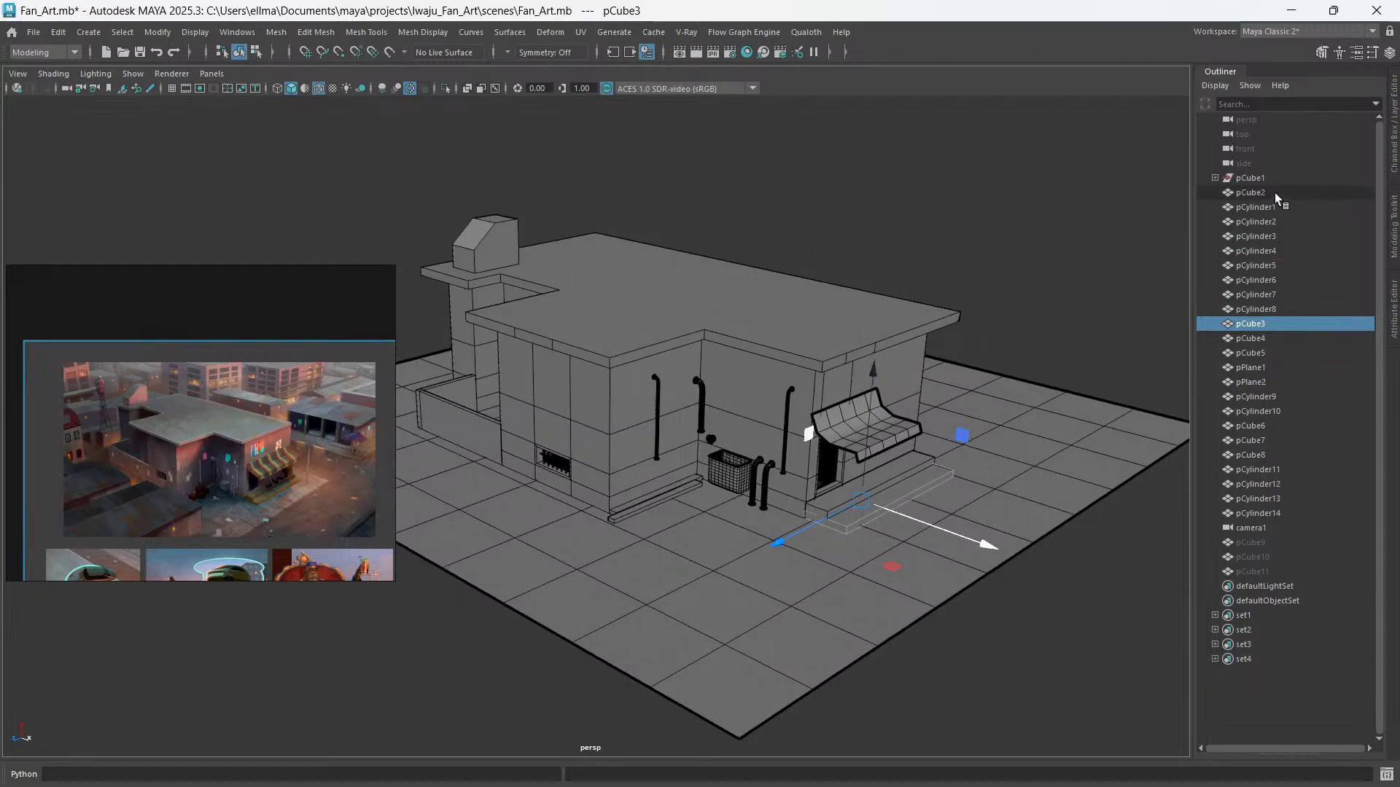
- Expand the pCube1 group, check its children and delete the leftover transform1 node
click(1216, 178)
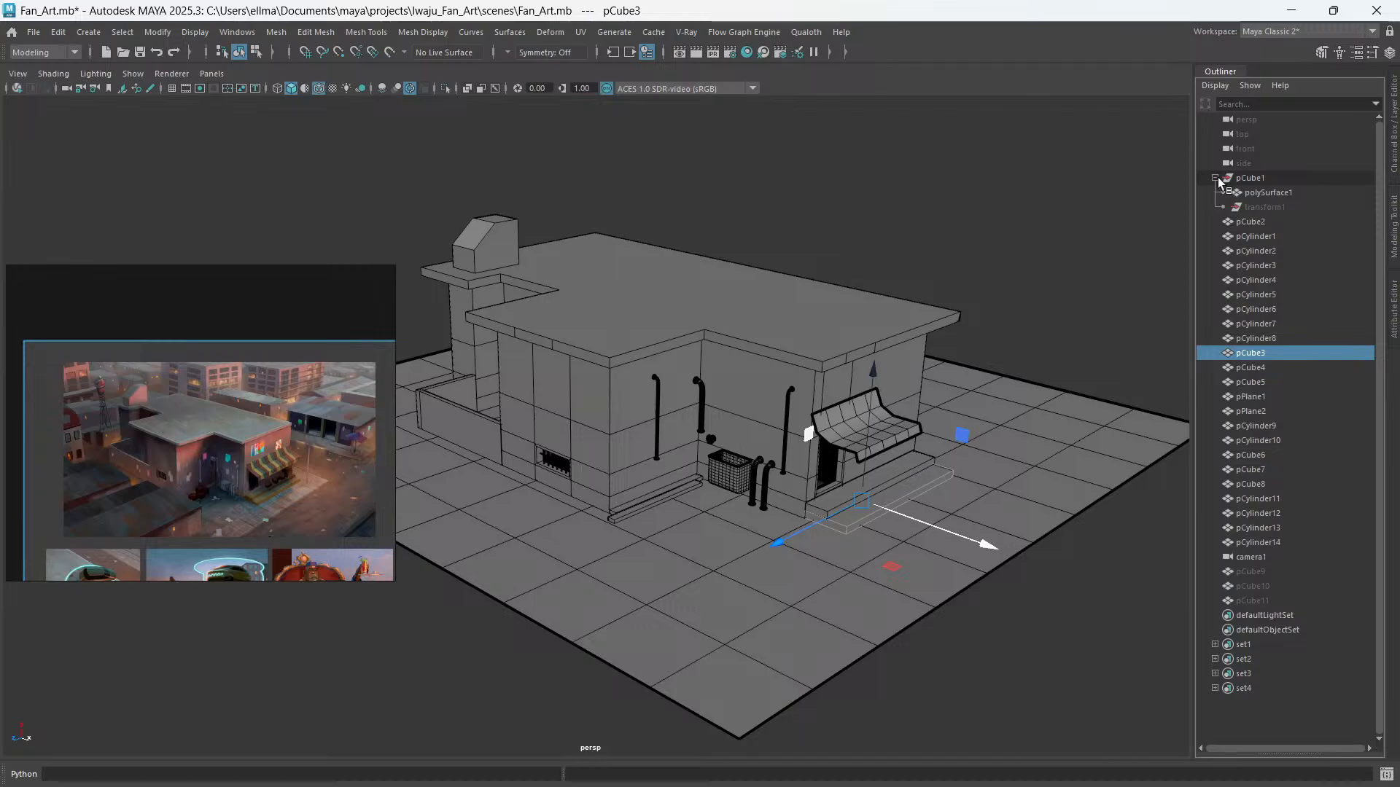
click(1265, 192)
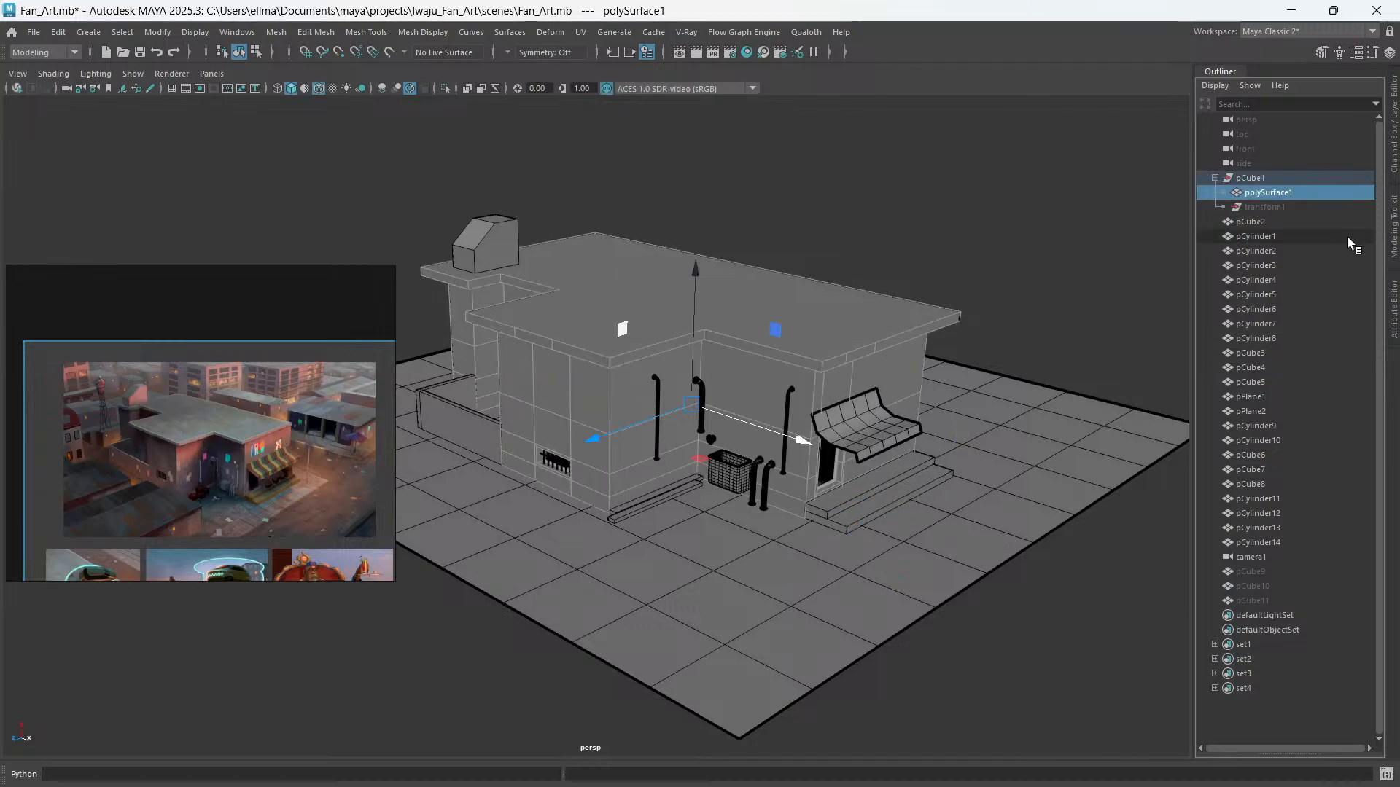
click(1265, 207)
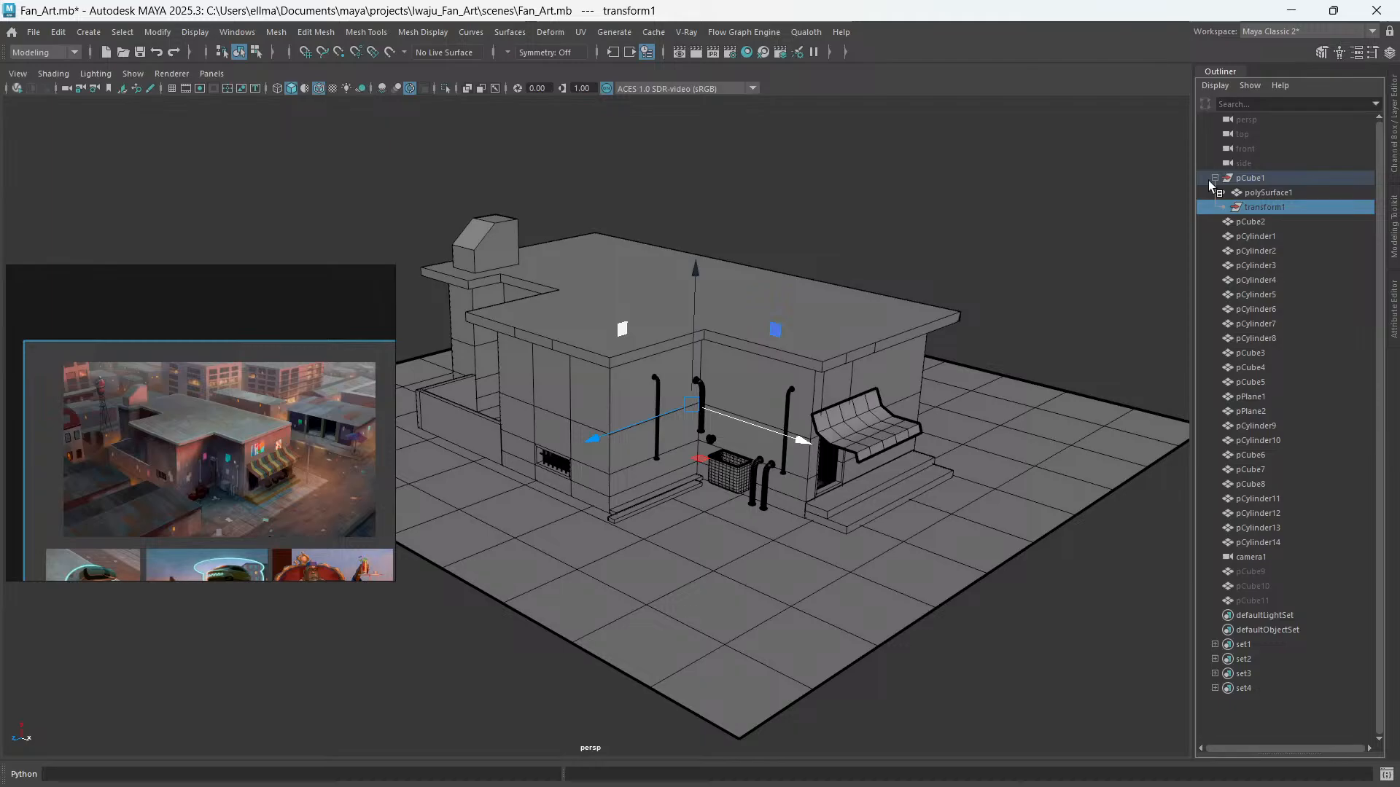
drag(595, 437, 685, 385)
key(Delete)
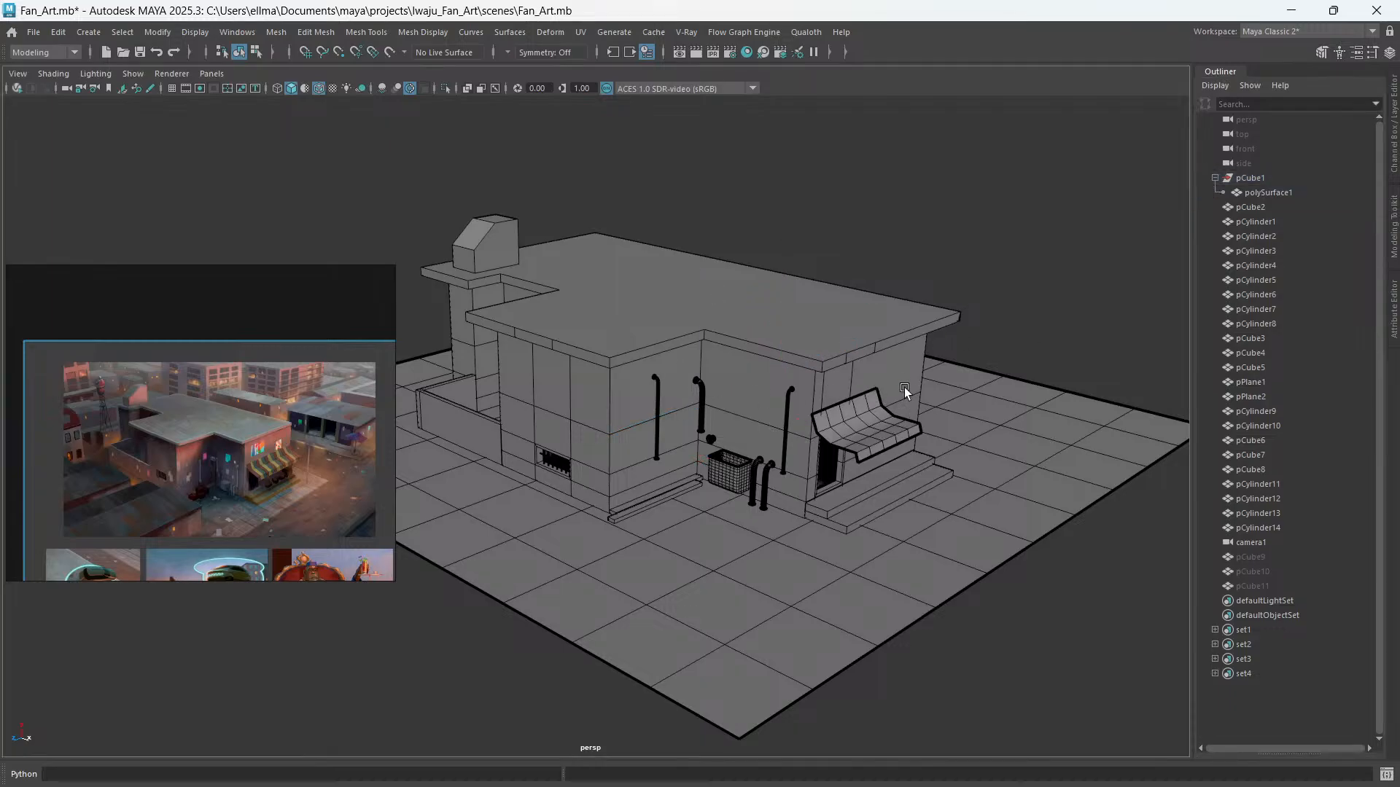
- Take polySurface1 out of the pCube1 group and place it at the top level above pCube1
click(1251, 193)
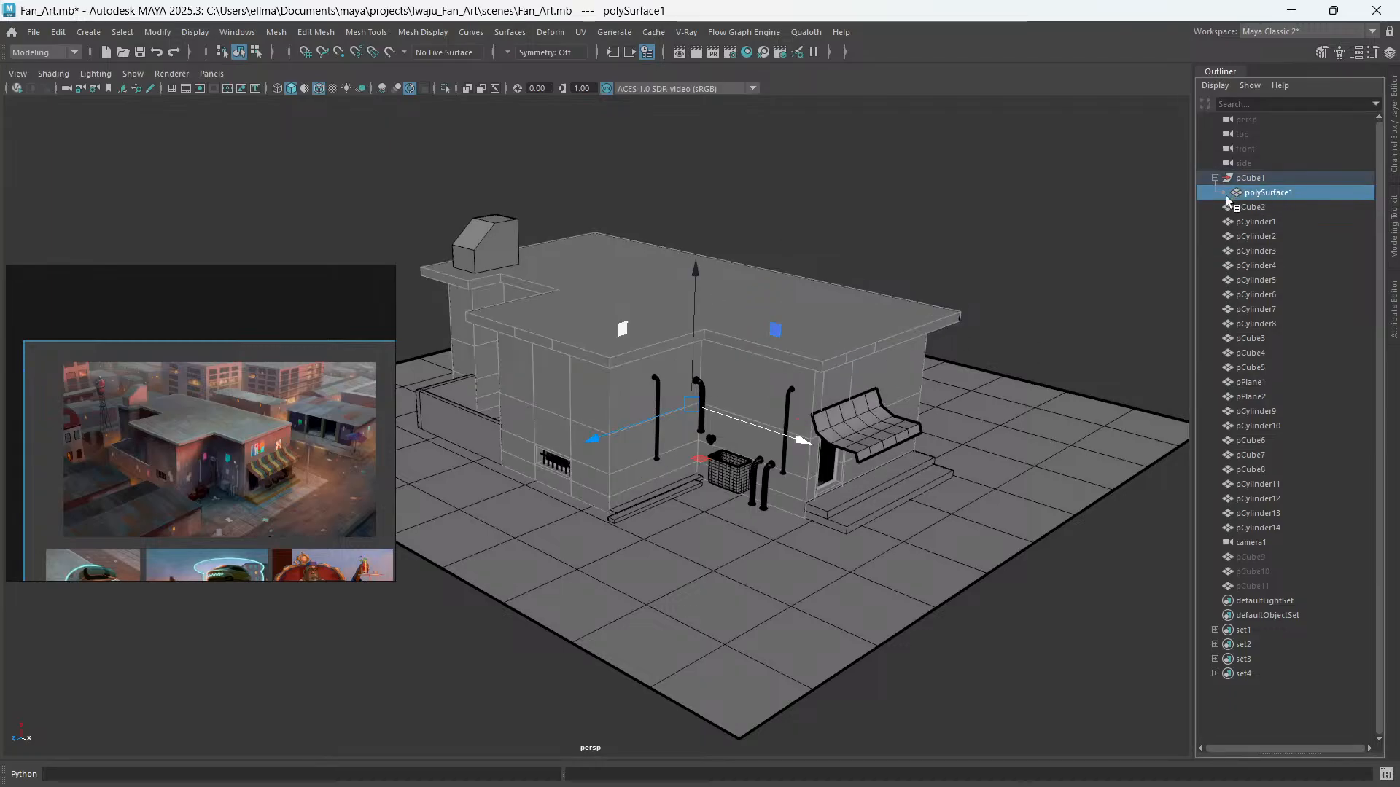
shift+click(1264, 177)
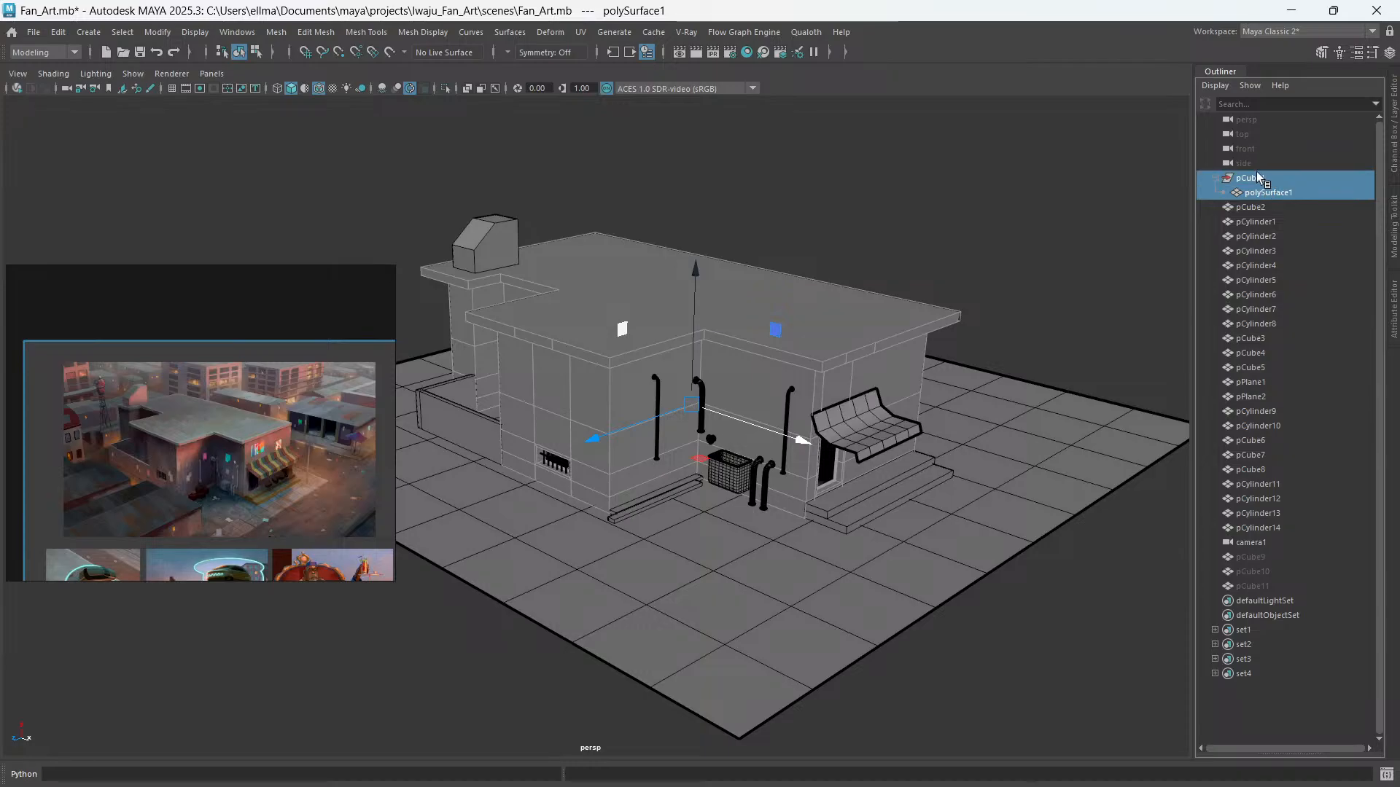
click(1254, 190)
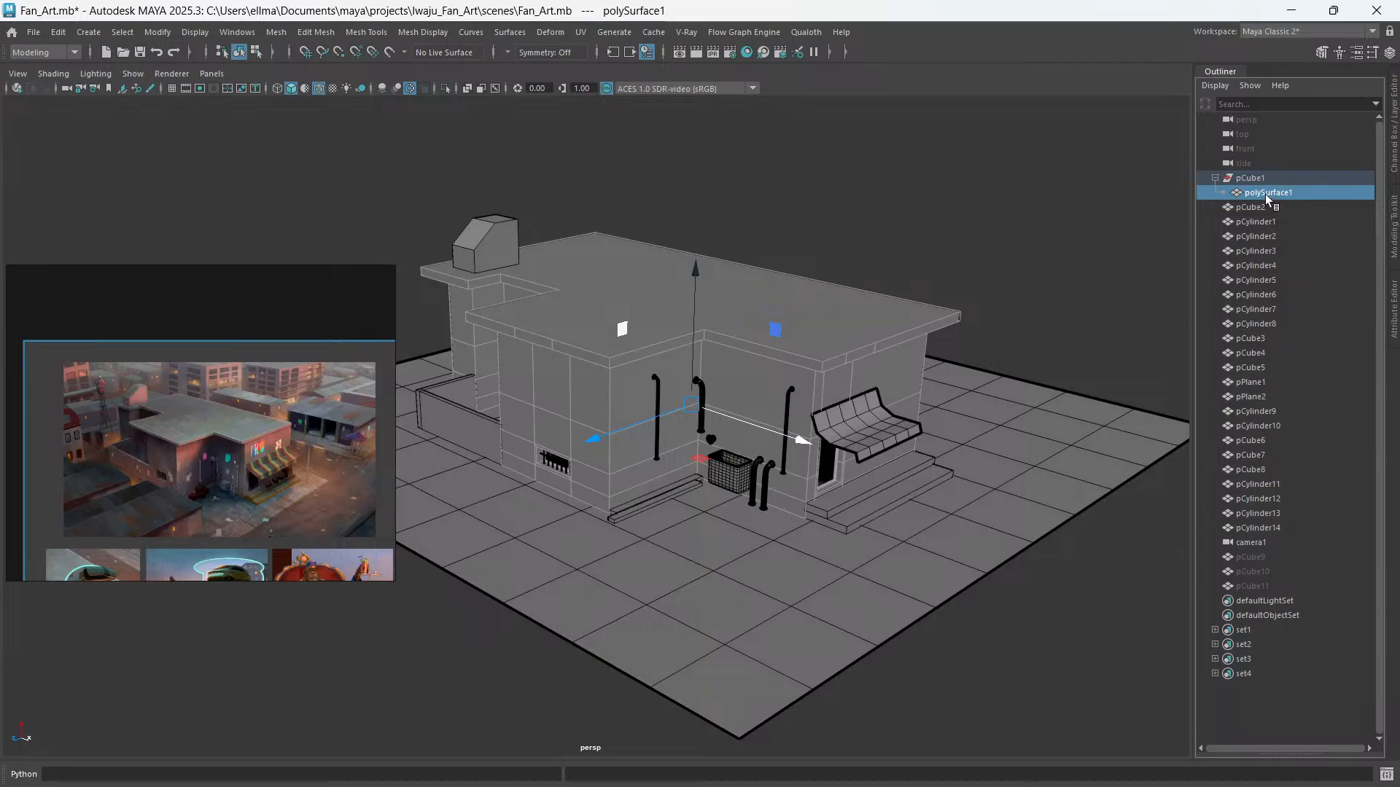
middle_drag(1264, 194, 1259, 172)
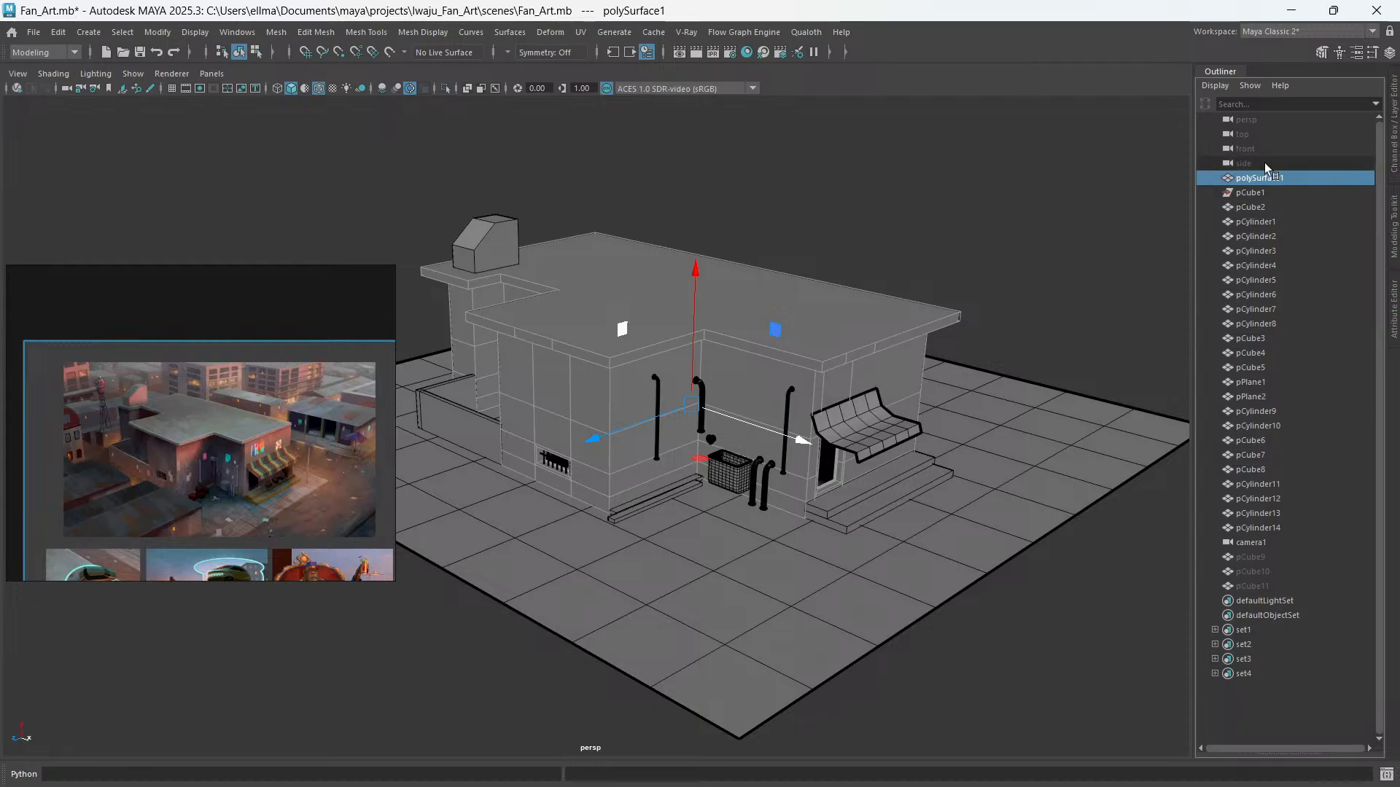
- Delete the empty pCube1 group from the scene
click(1257, 193)
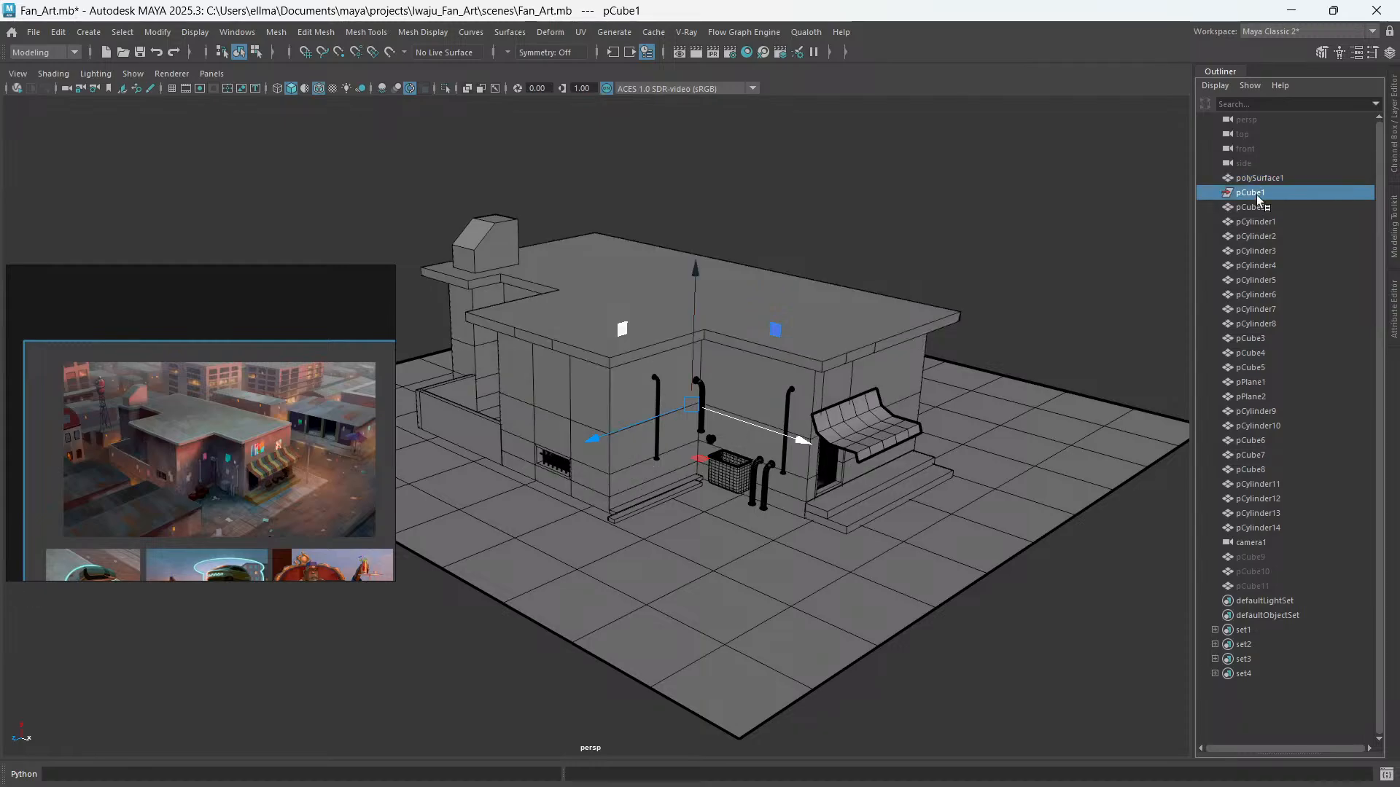
key(Delete)
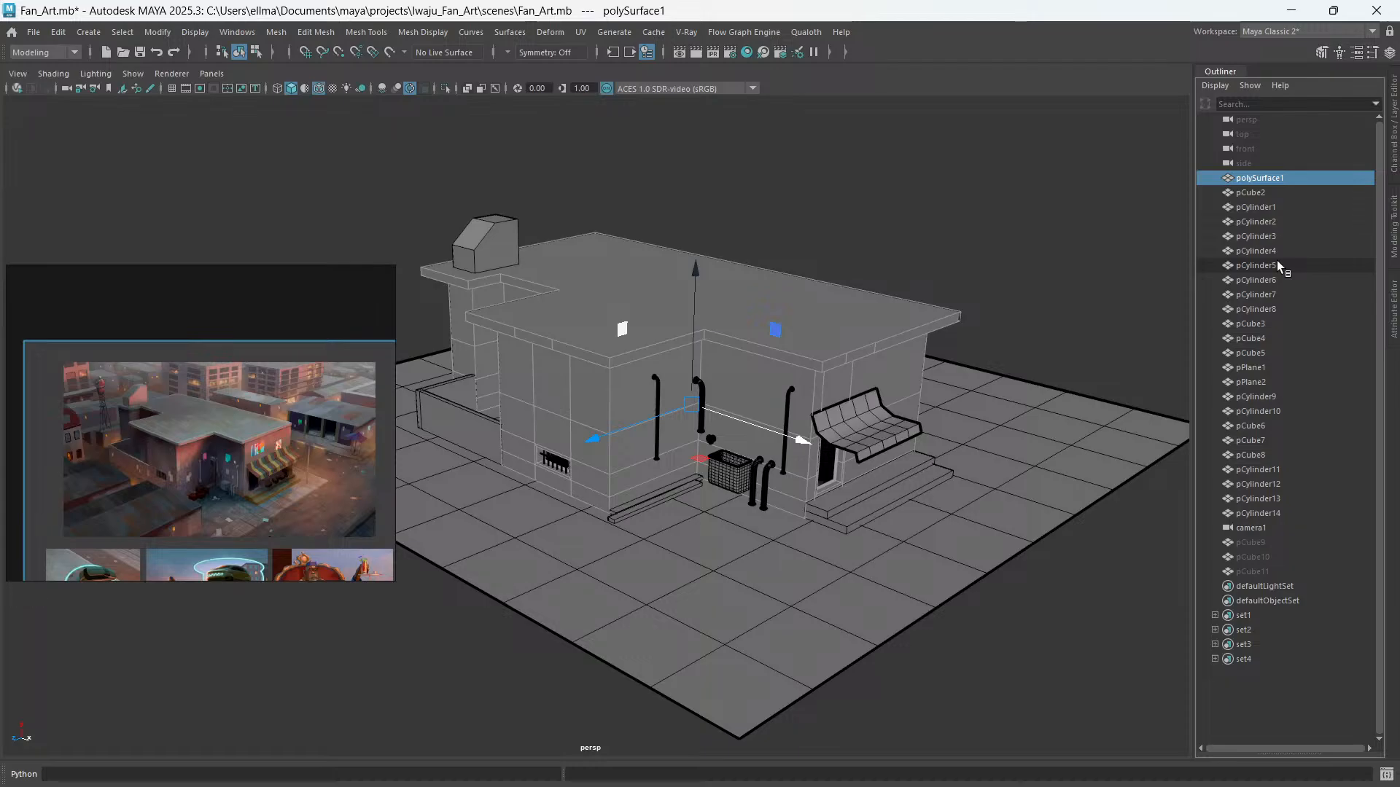
- Group all the building and ground objects from polySurface1 through pCylinder14 under one parent
alt+drag(772, 408, 706, 496)
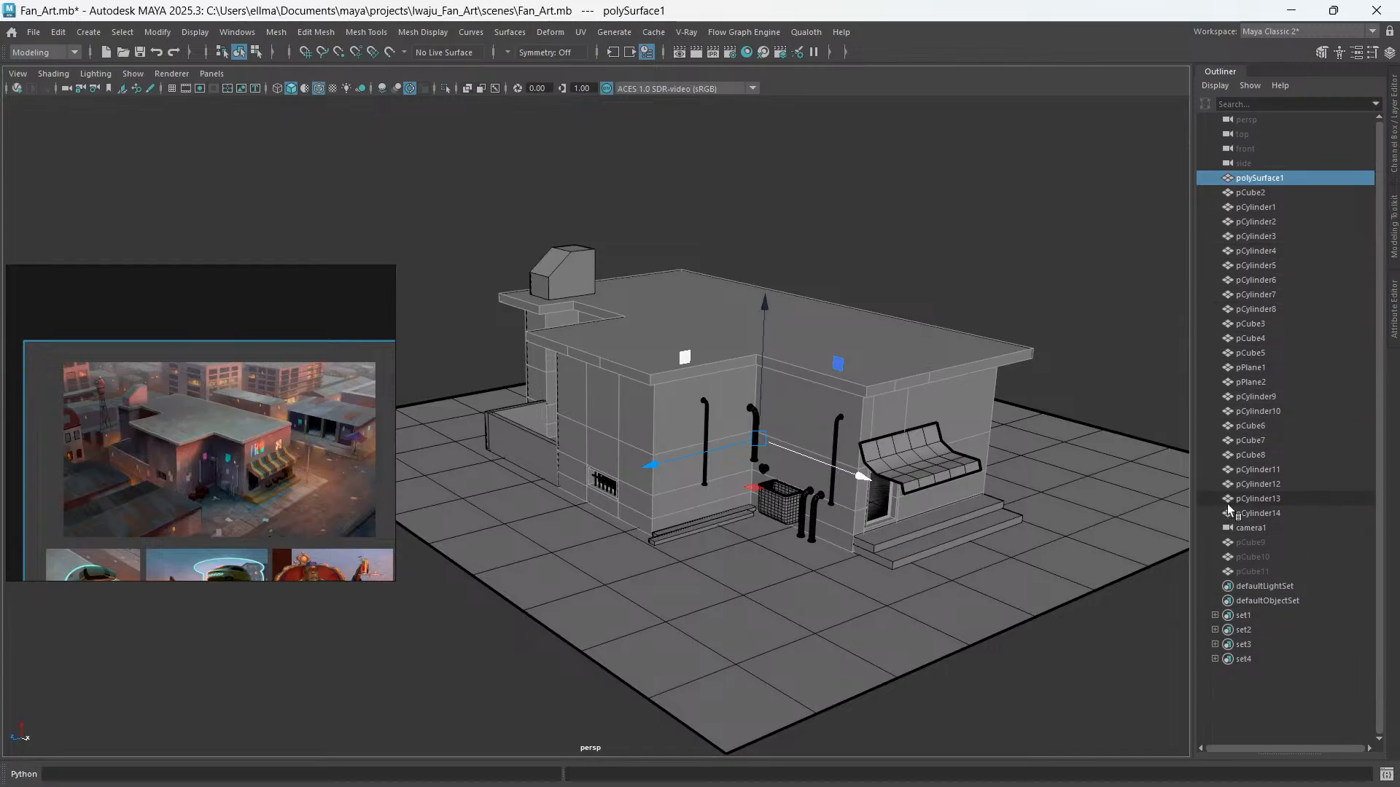
scroll(932, 474, up, 1)
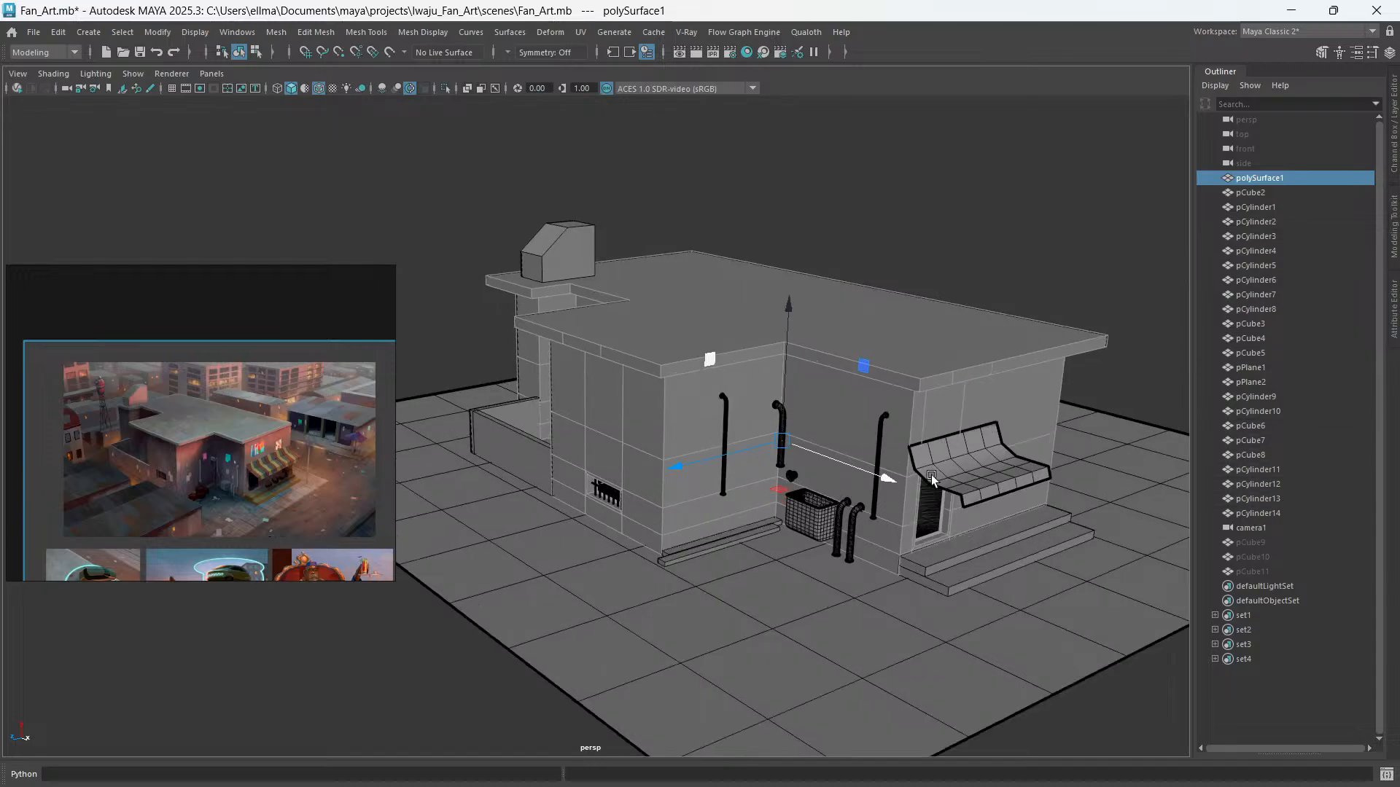
alt+middle_drag(933, 475, 921, 450)
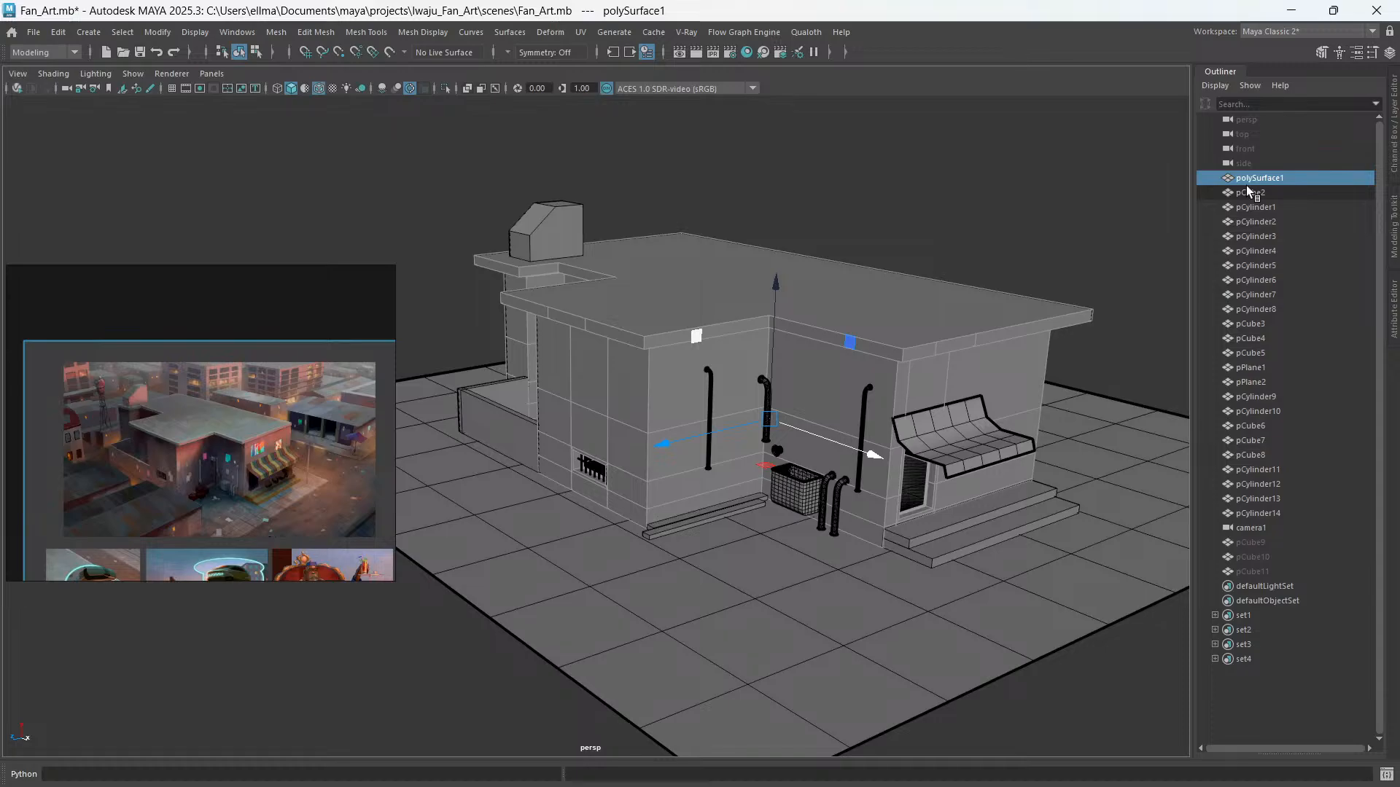
shift+click(1241, 514)
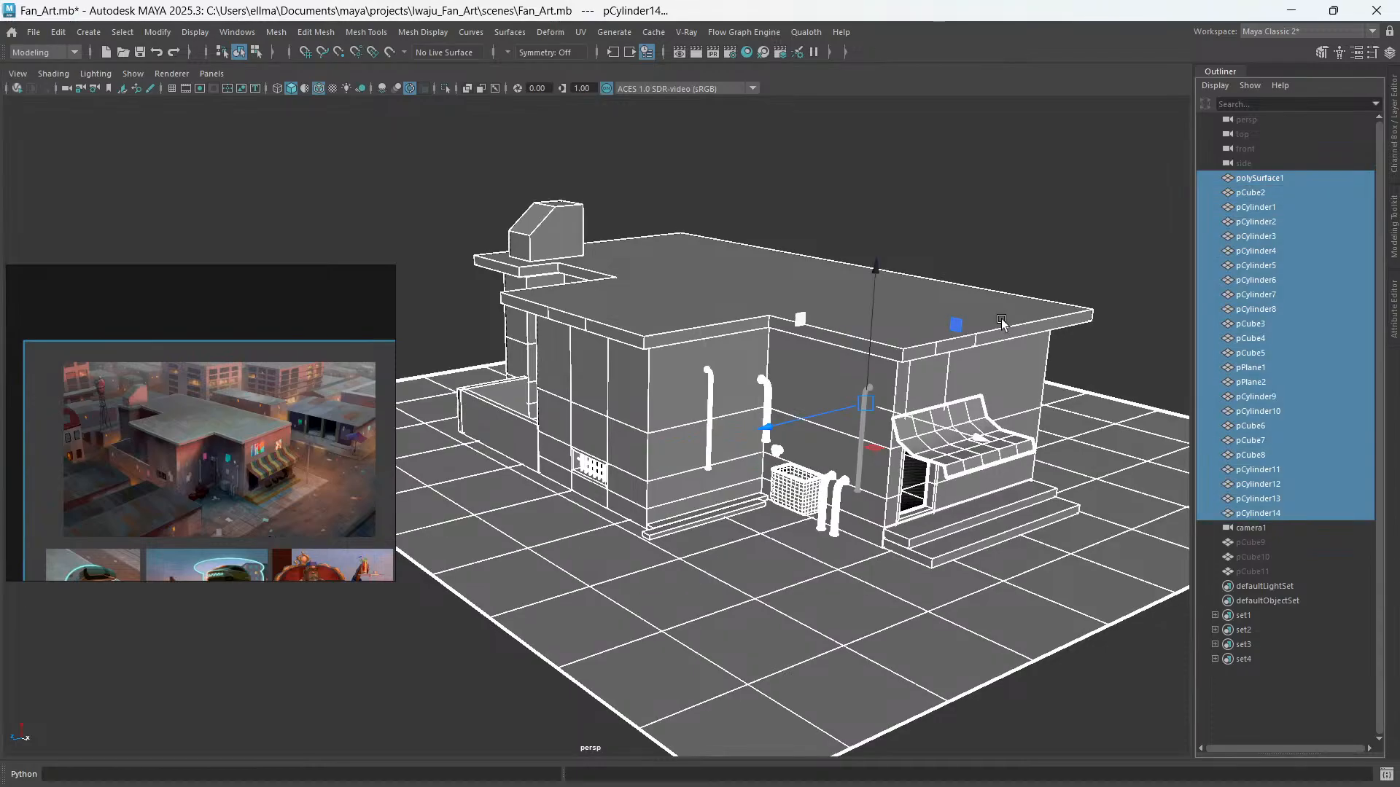
key(f)
key(ctrl+g)
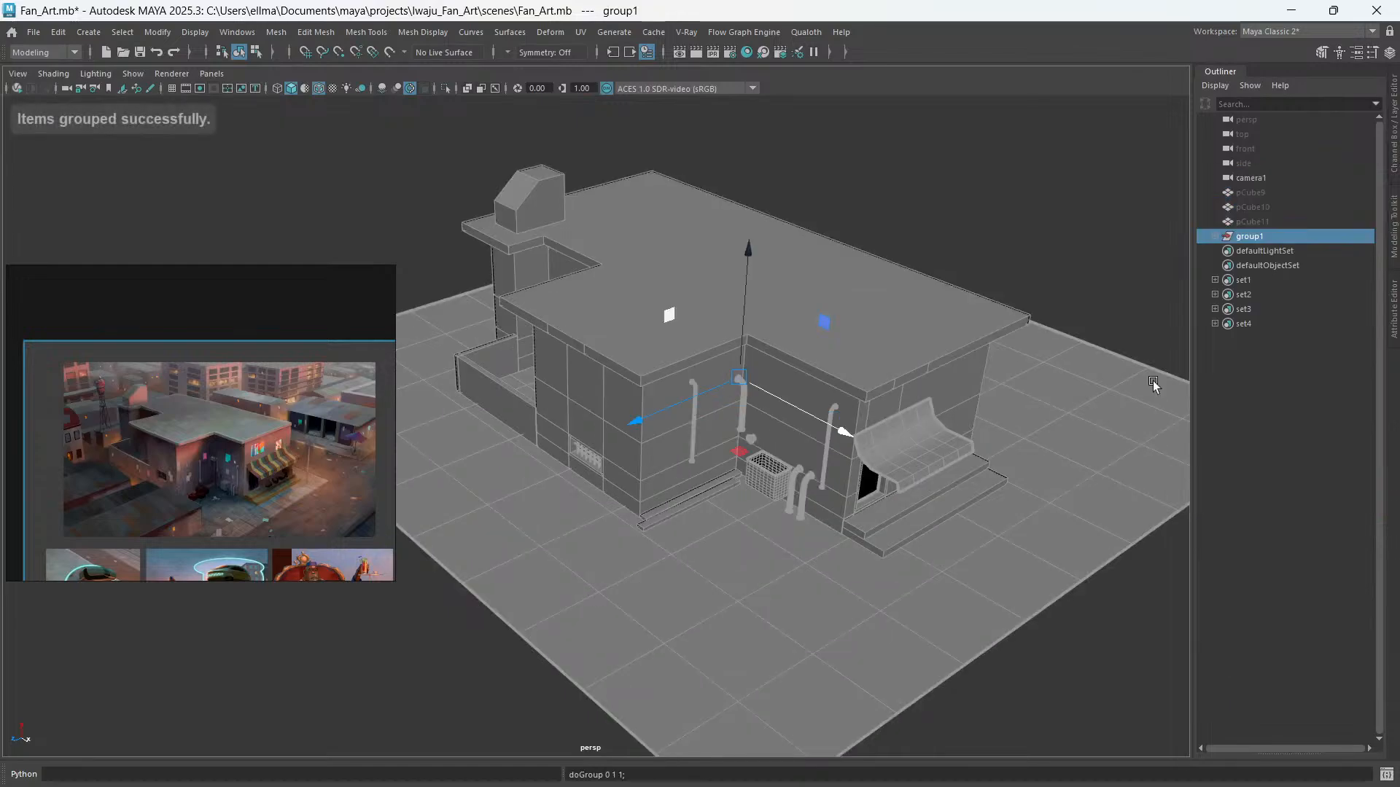
- Rename the new group as House
double_click(1249, 237)
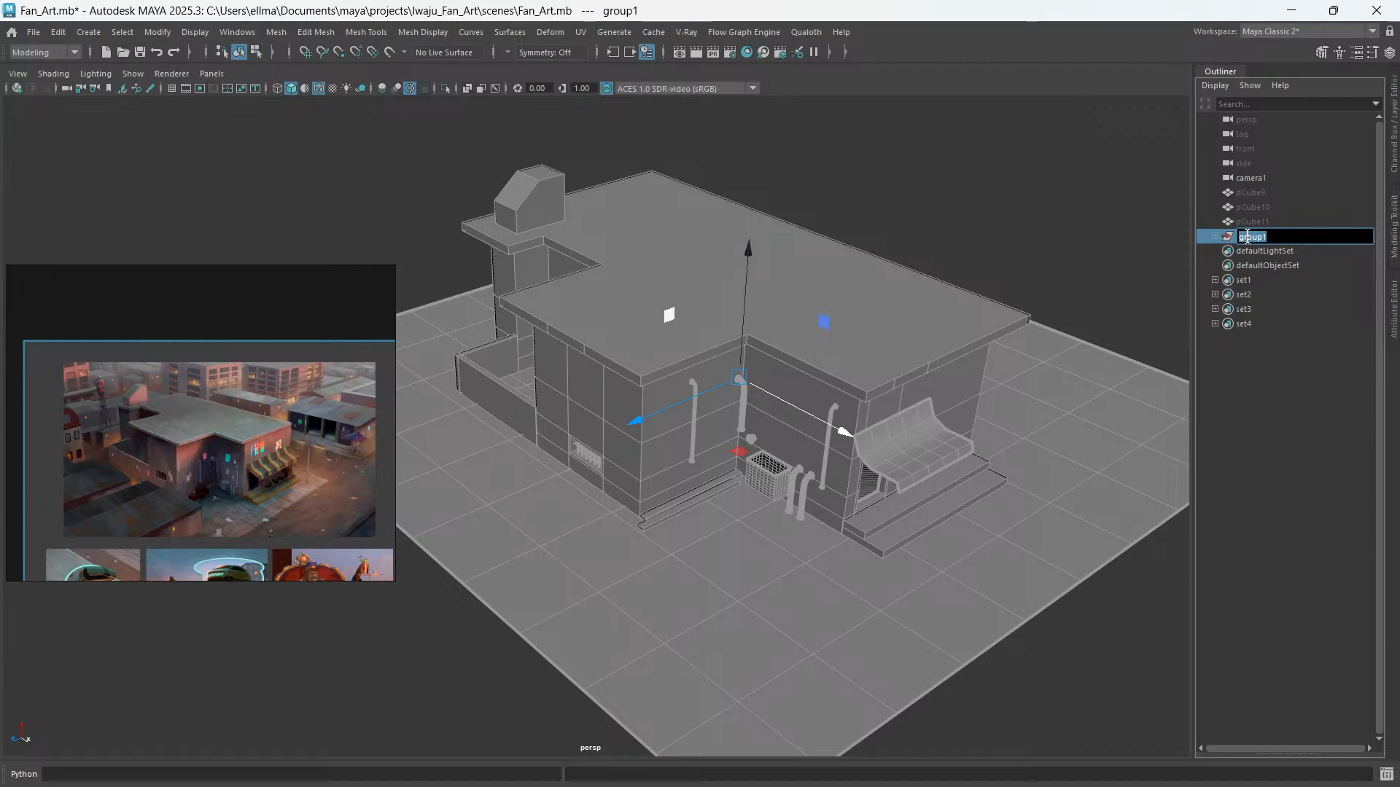
text(House)
key(Return)
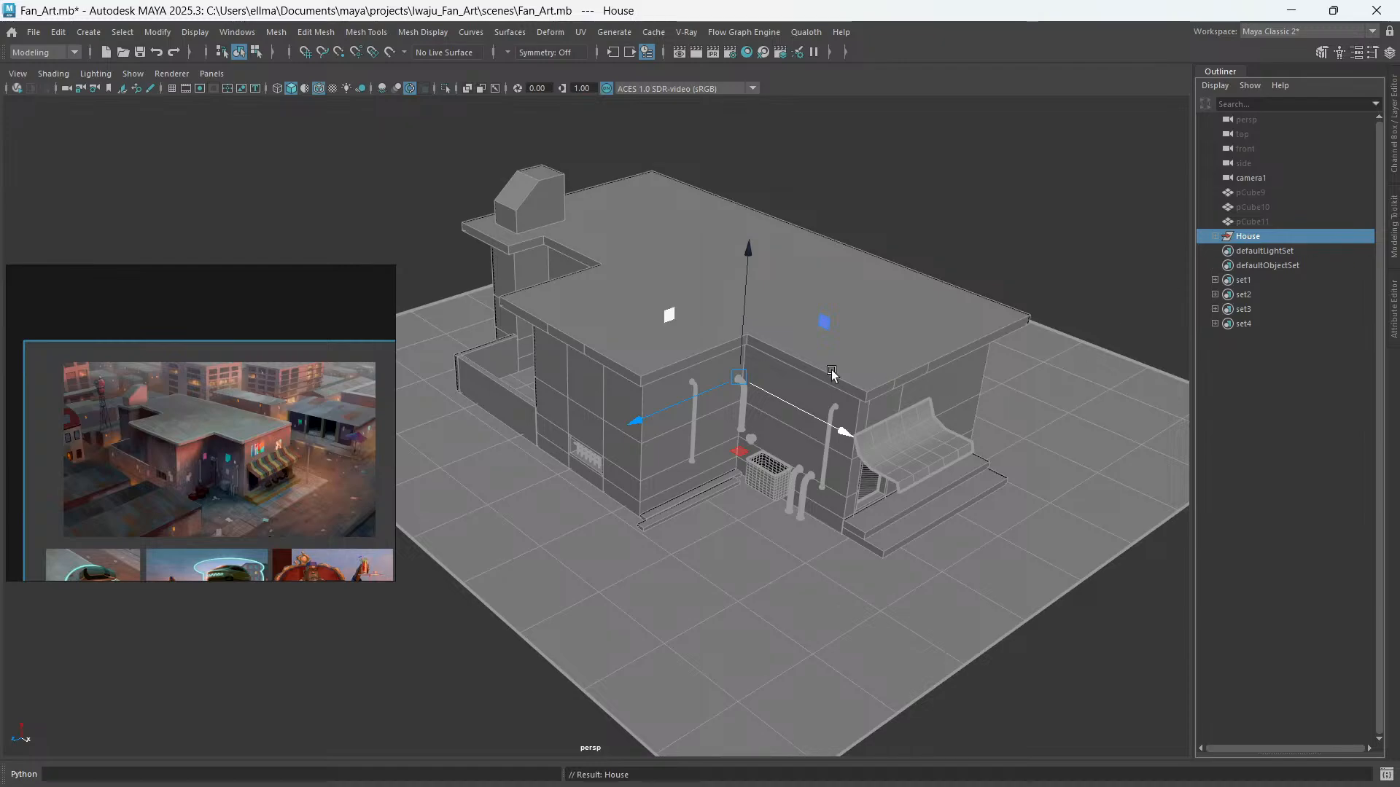
- Examine the grouped house from several angles and distances, including the vent, pipes, basket, awning and entrance steps
scroll(831, 370, down, 2)
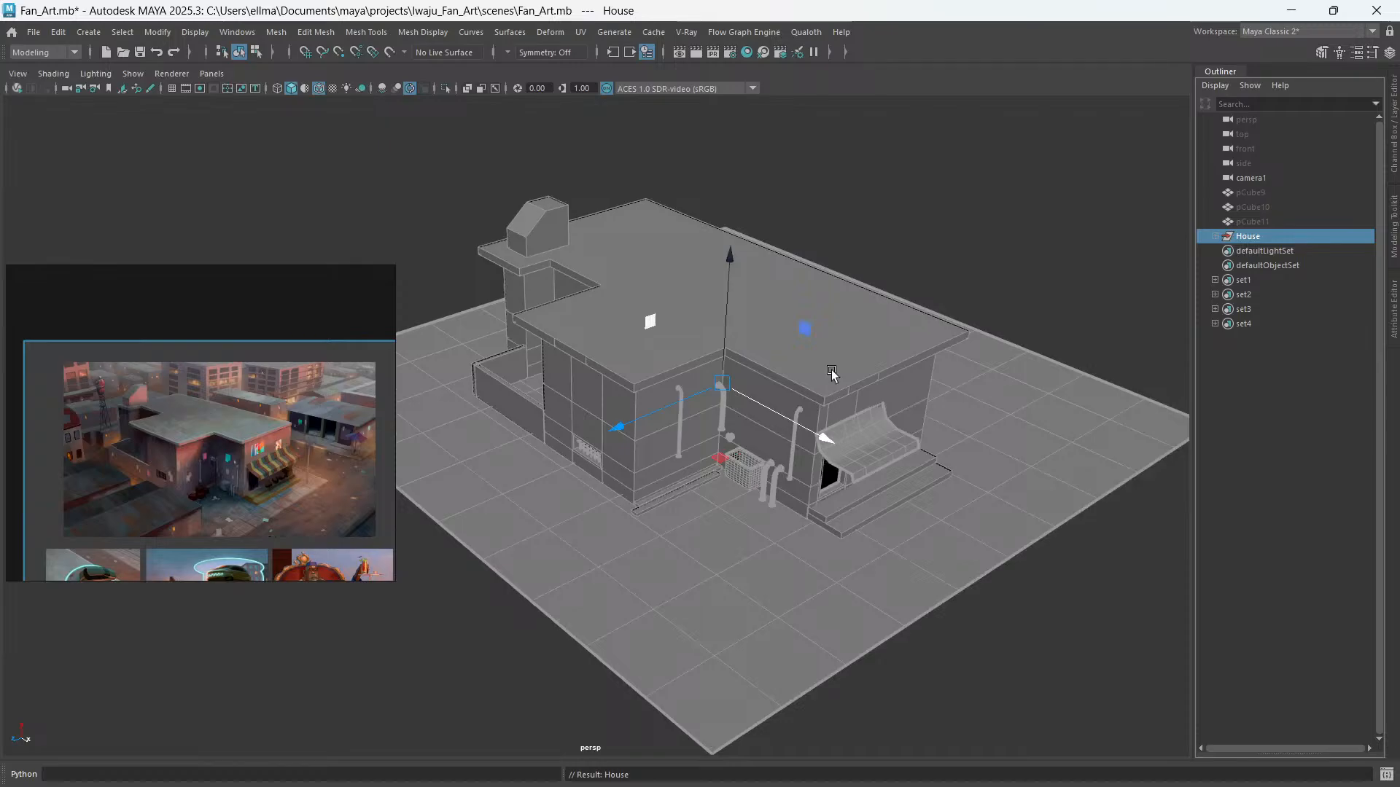
scroll(831, 370, down, 2)
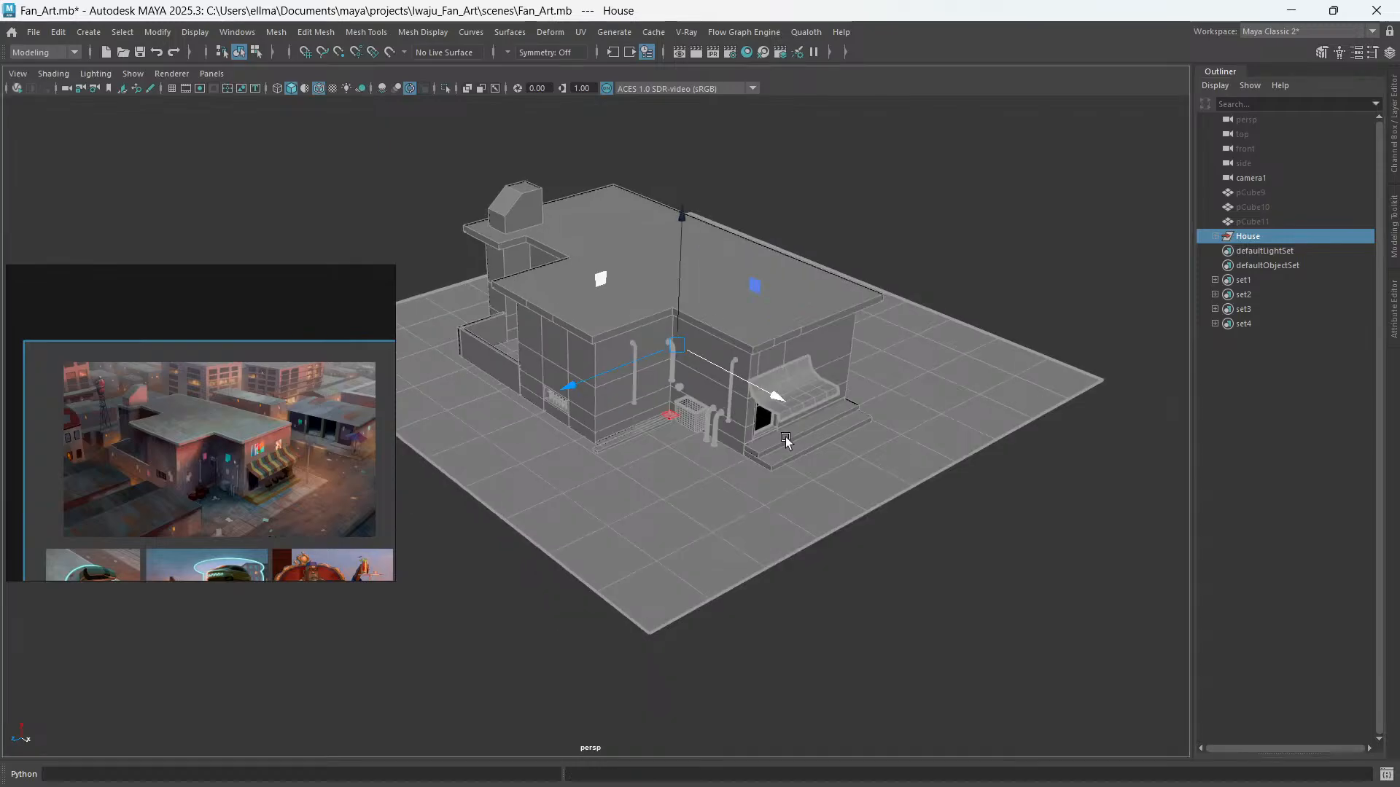
alt+drag(785, 436, 745, 488)
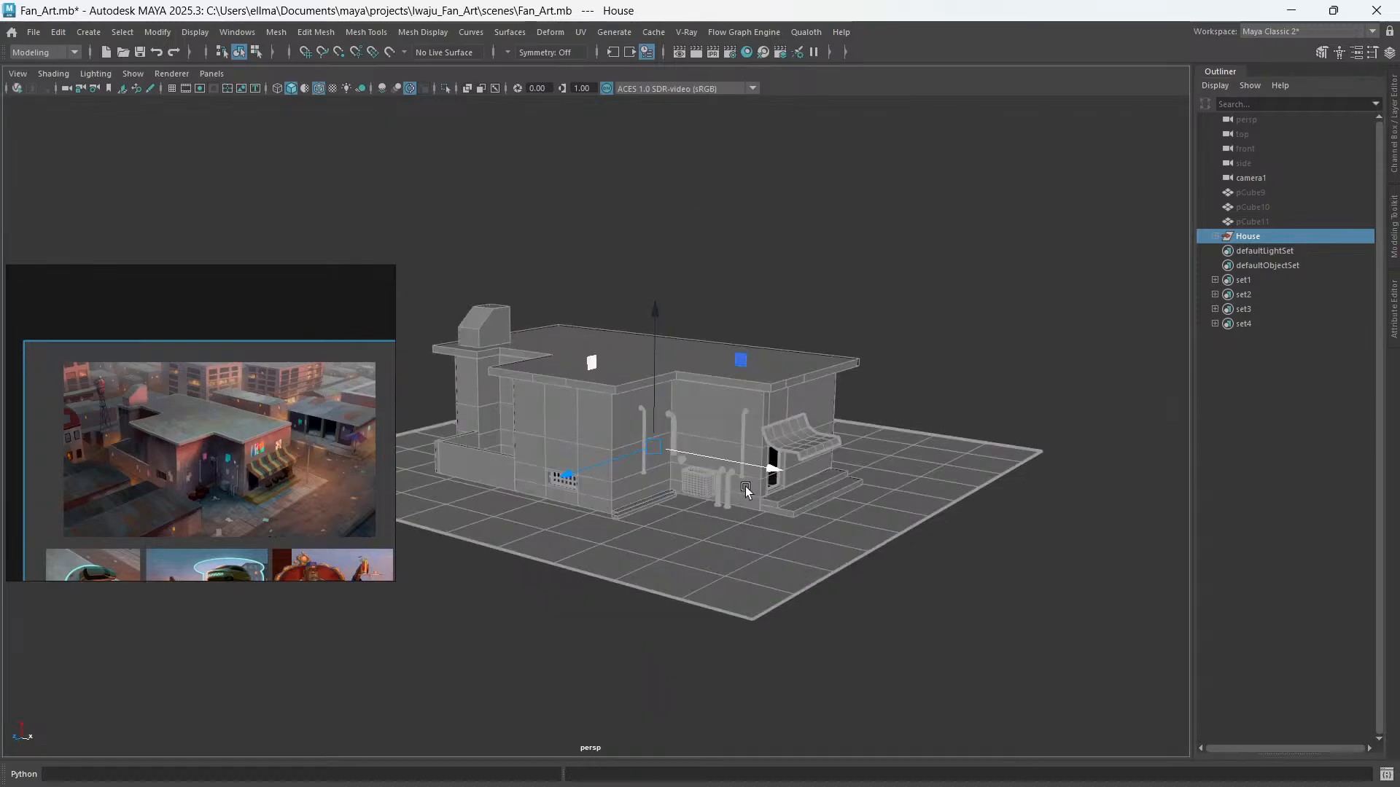
scroll(745, 488, up, 4)
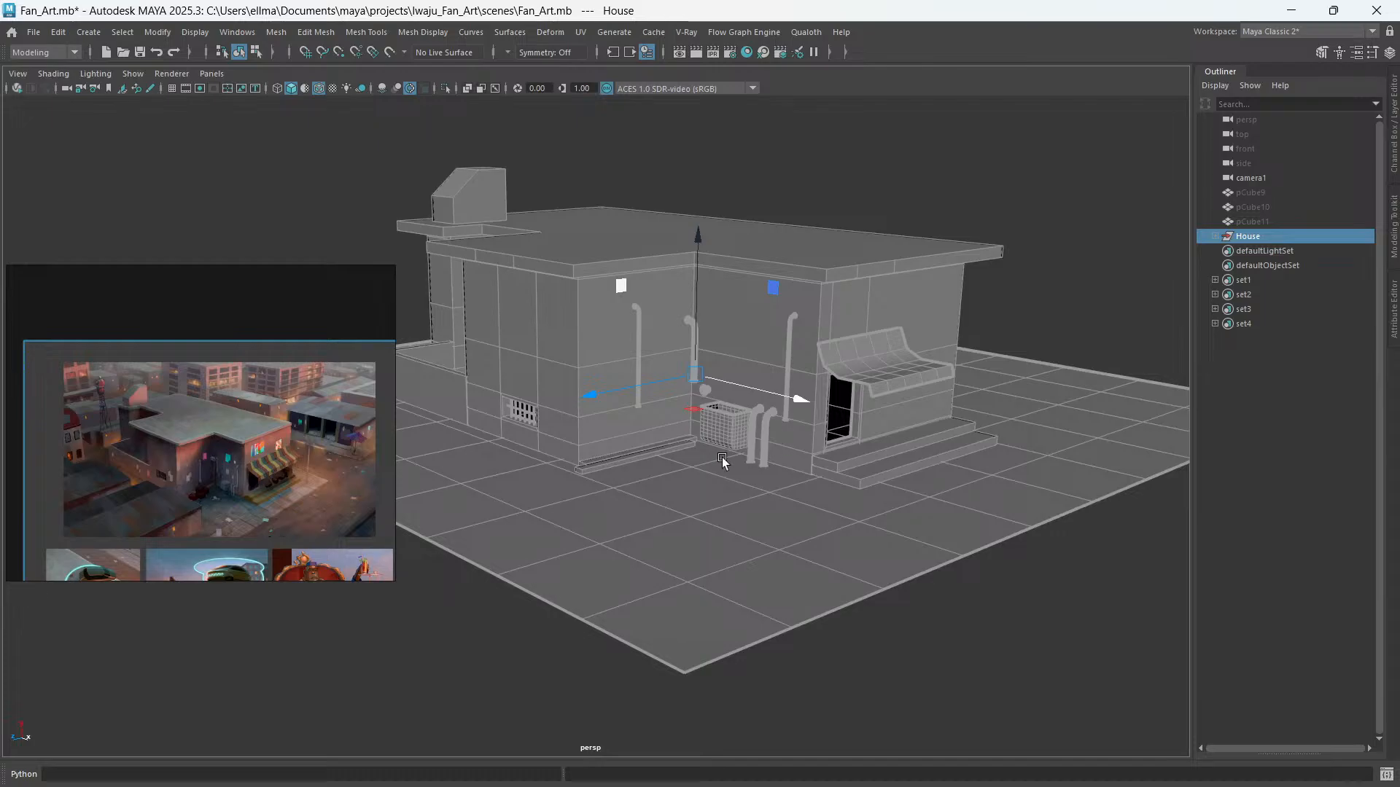
alt+drag(721, 459, 744, 475)
scroll(744, 475, up, 1)
alt+middle_drag(692, 431, 756, 406)
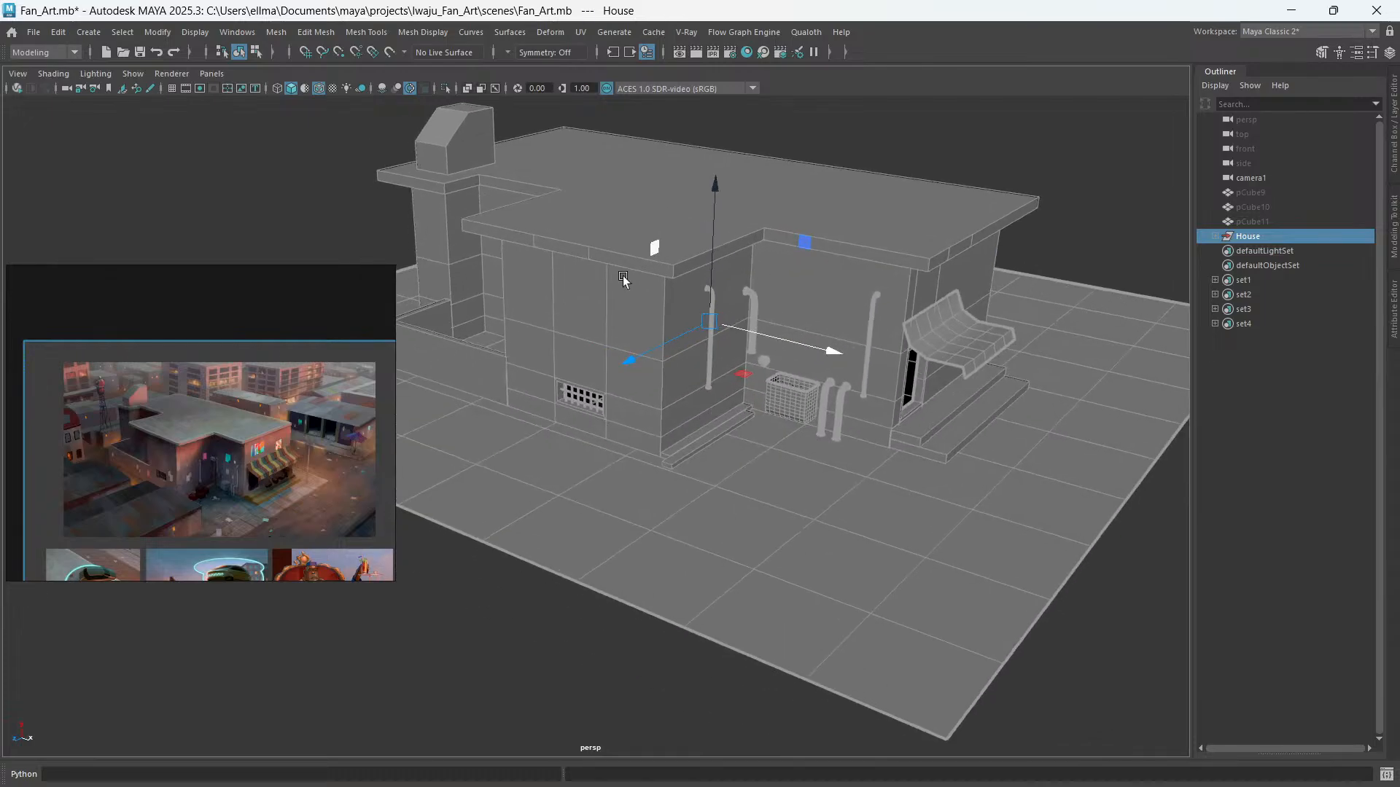
scroll(693, 408, up, 3)
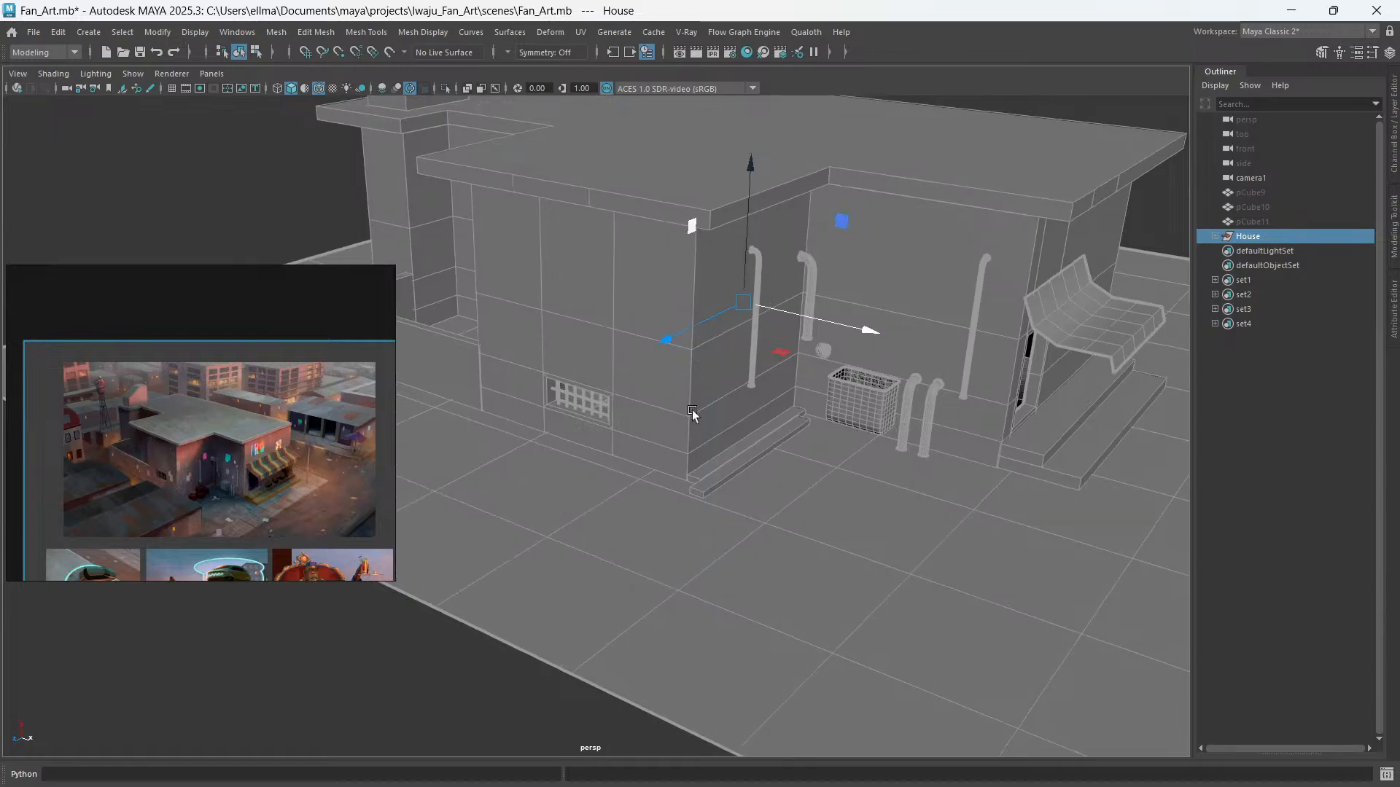
scroll(692, 409, down, 5)
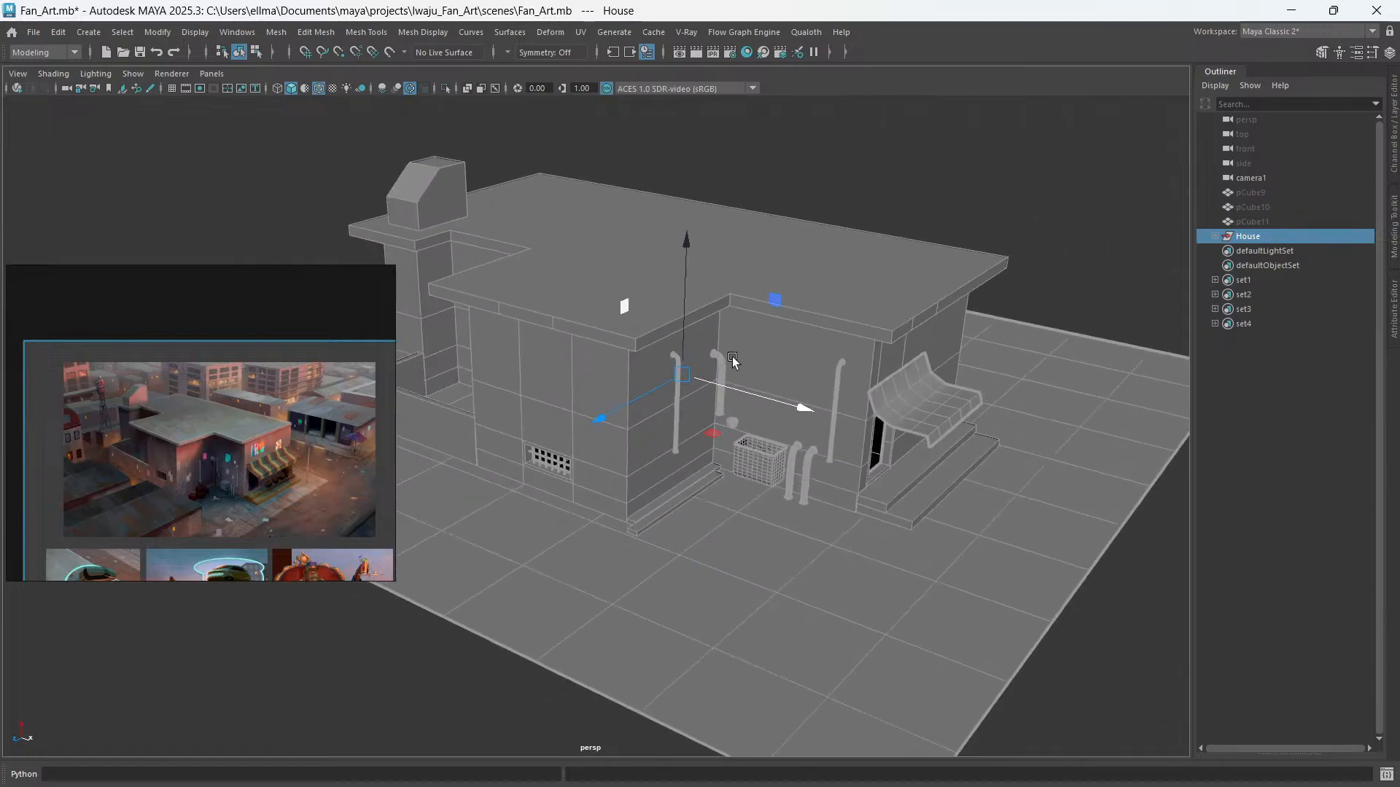
alt+drag(732, 358, 672, 367)
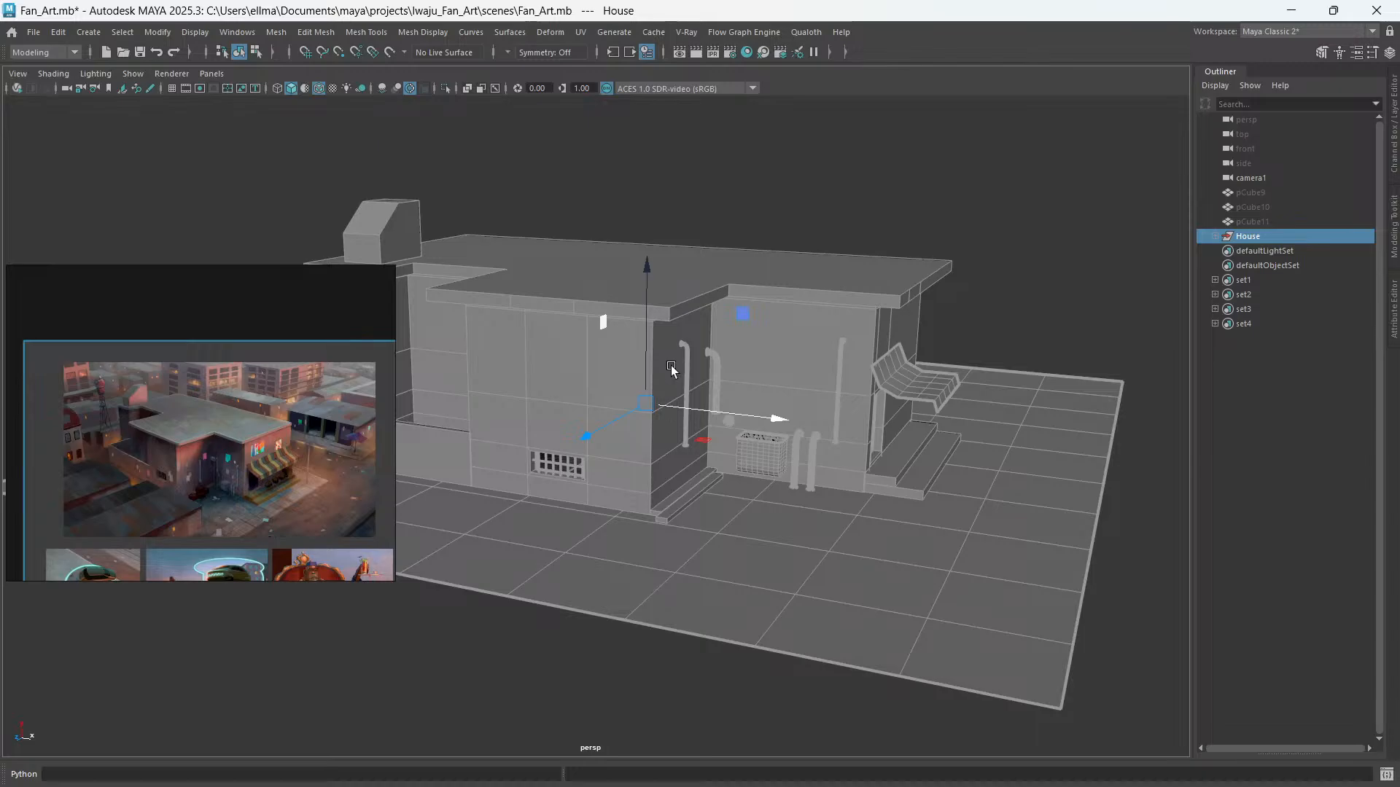
alt+drag(670, 365, 703, 429)
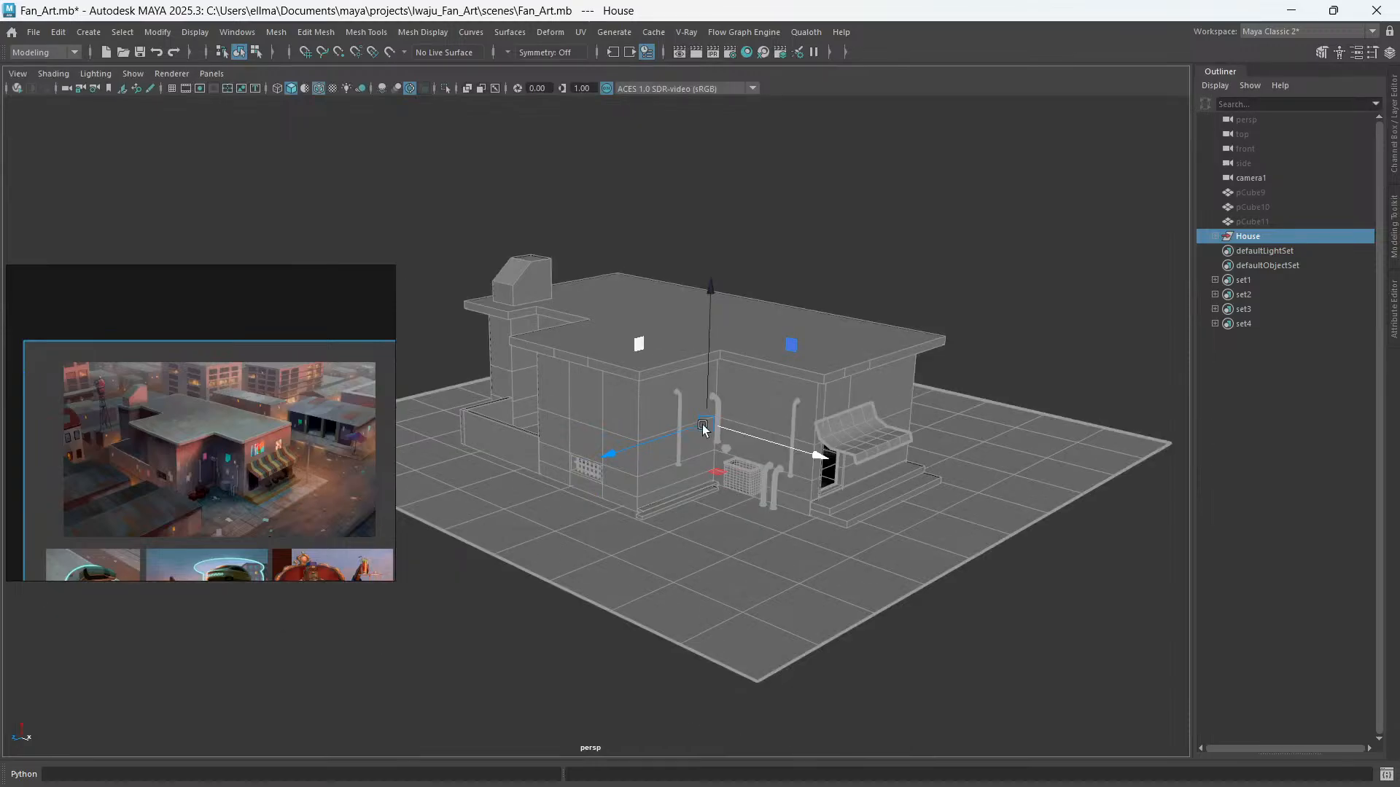
- Minimize the floating reference image window and bring the whole house and ground plane into view
scroll(703, 429, down, 2)
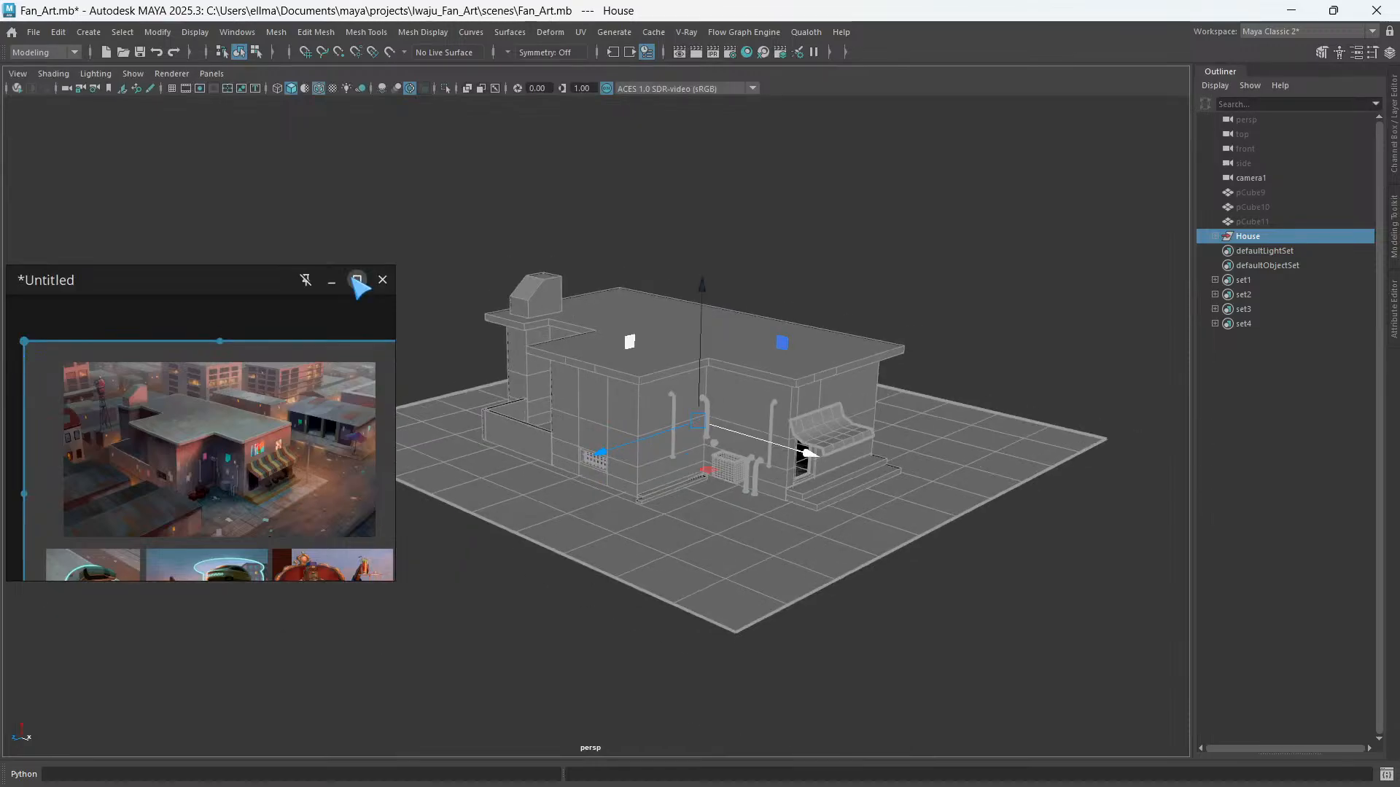
alt+middle_drag(777, 424, 736, 405)
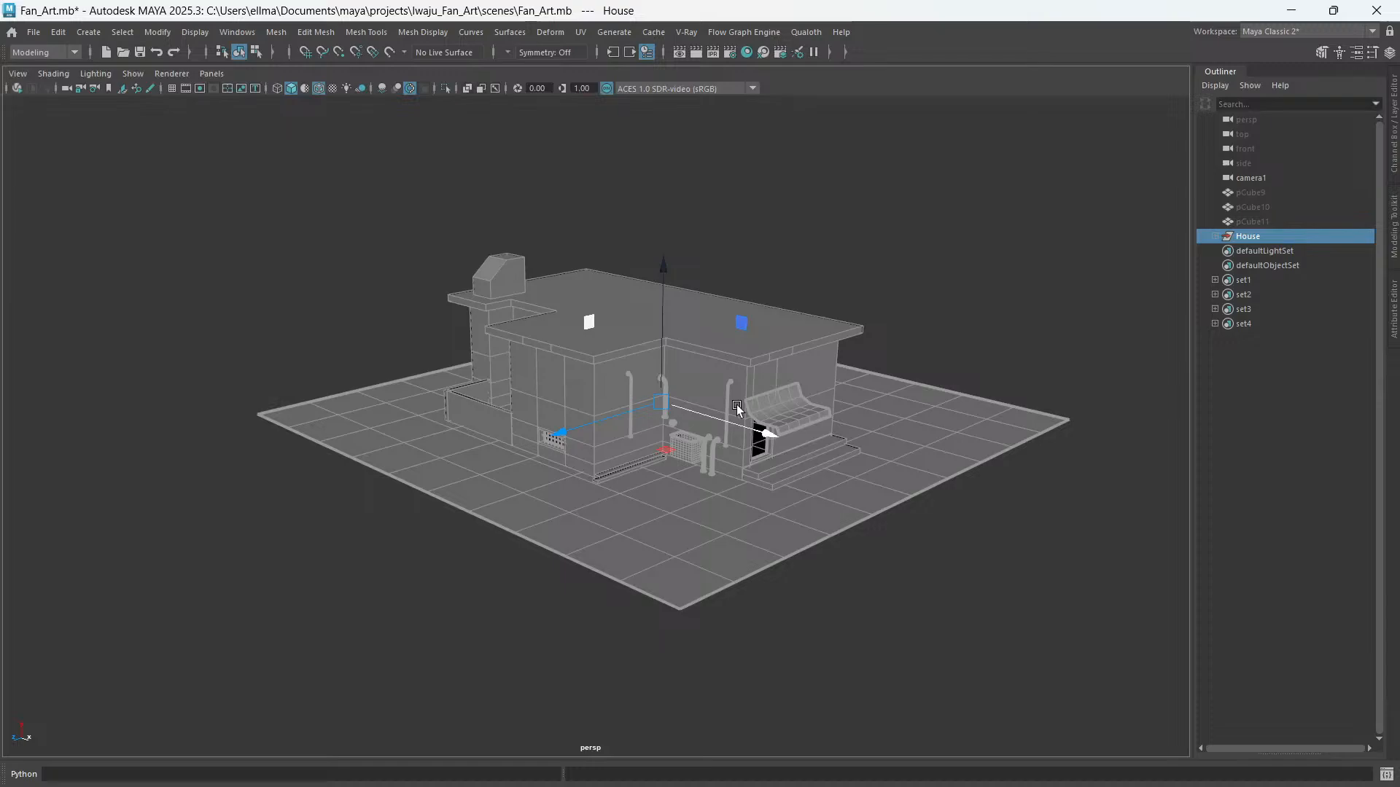
alt+drag(736, 405, 795, 408)
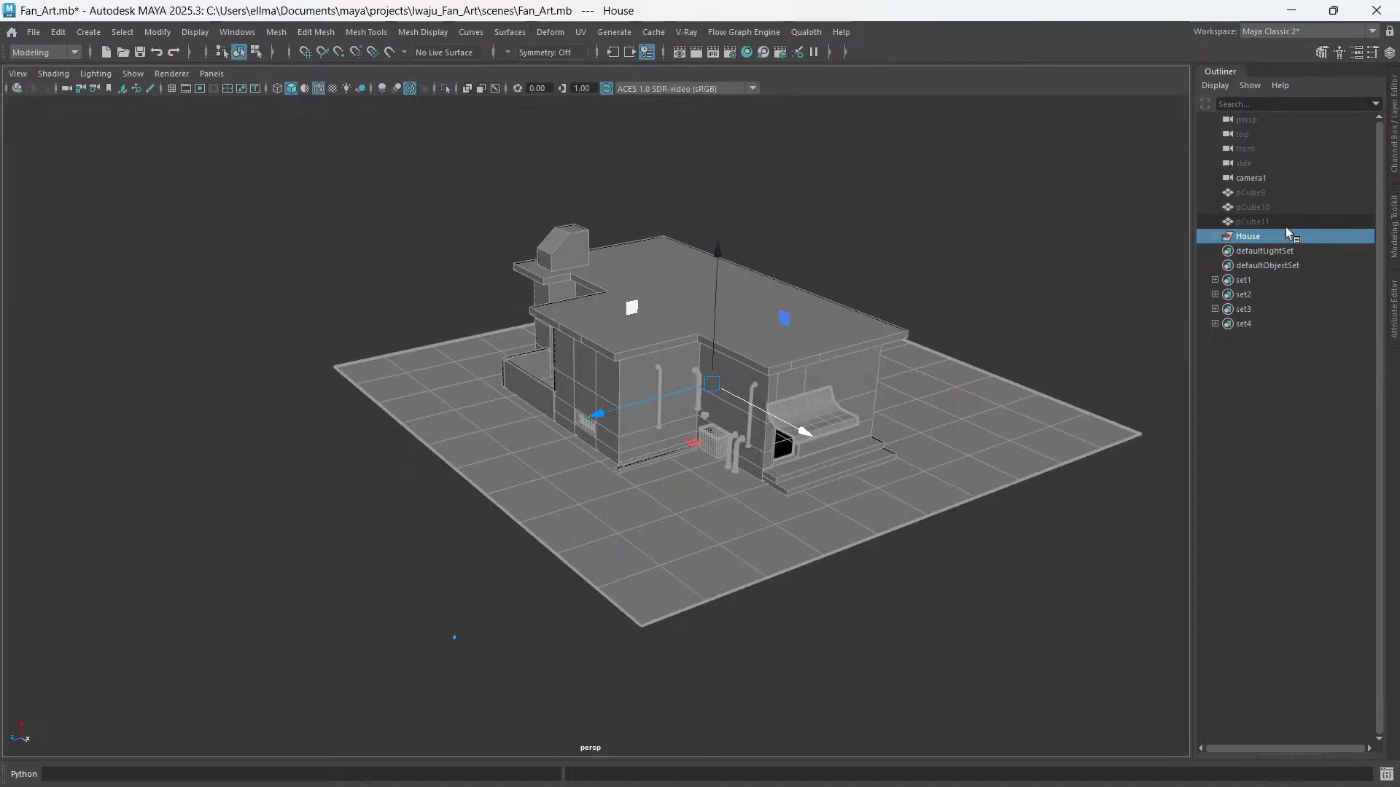
- Check which objects belong to camera1 and the House group, and hide camera1
drag(245, 176, 1096, 681)
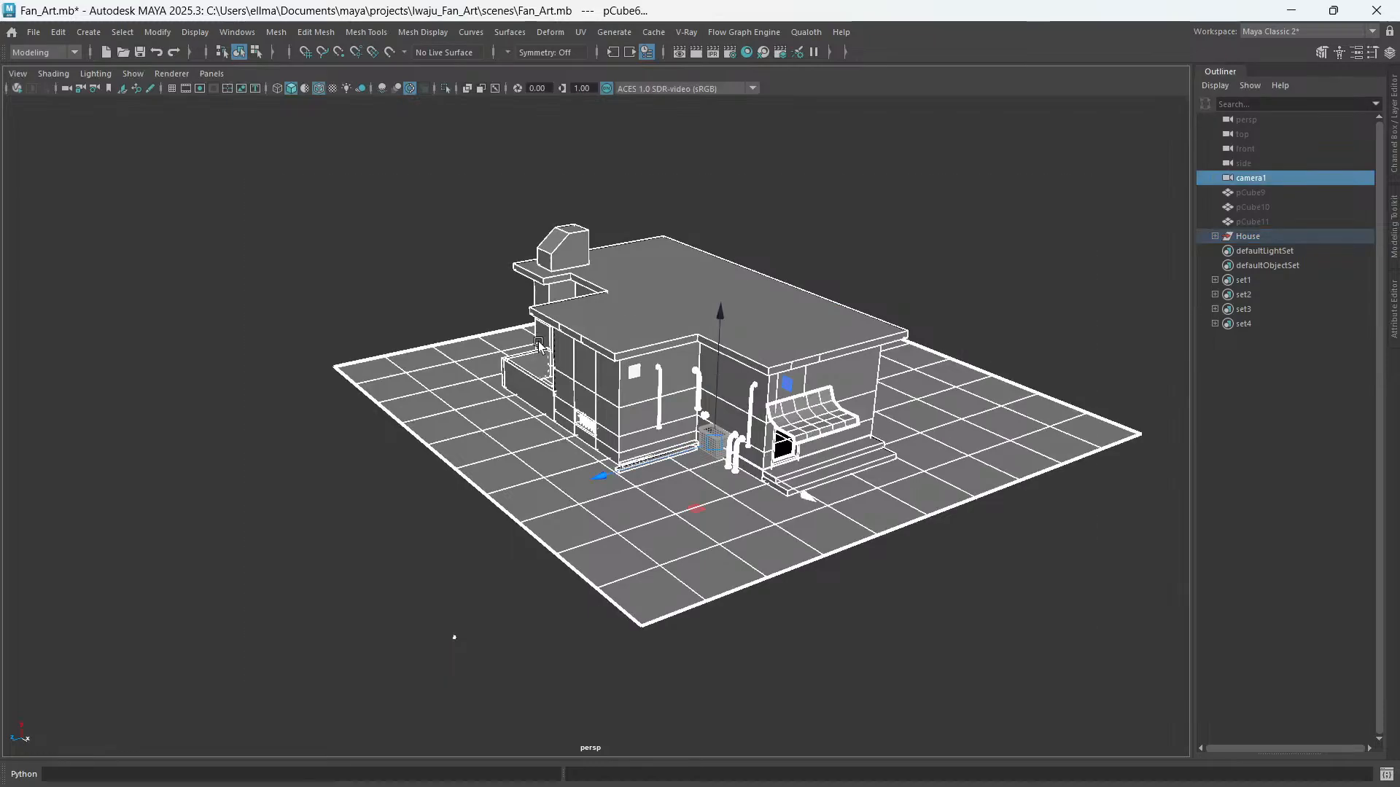
alt+drag(540, 345, 544, 356)
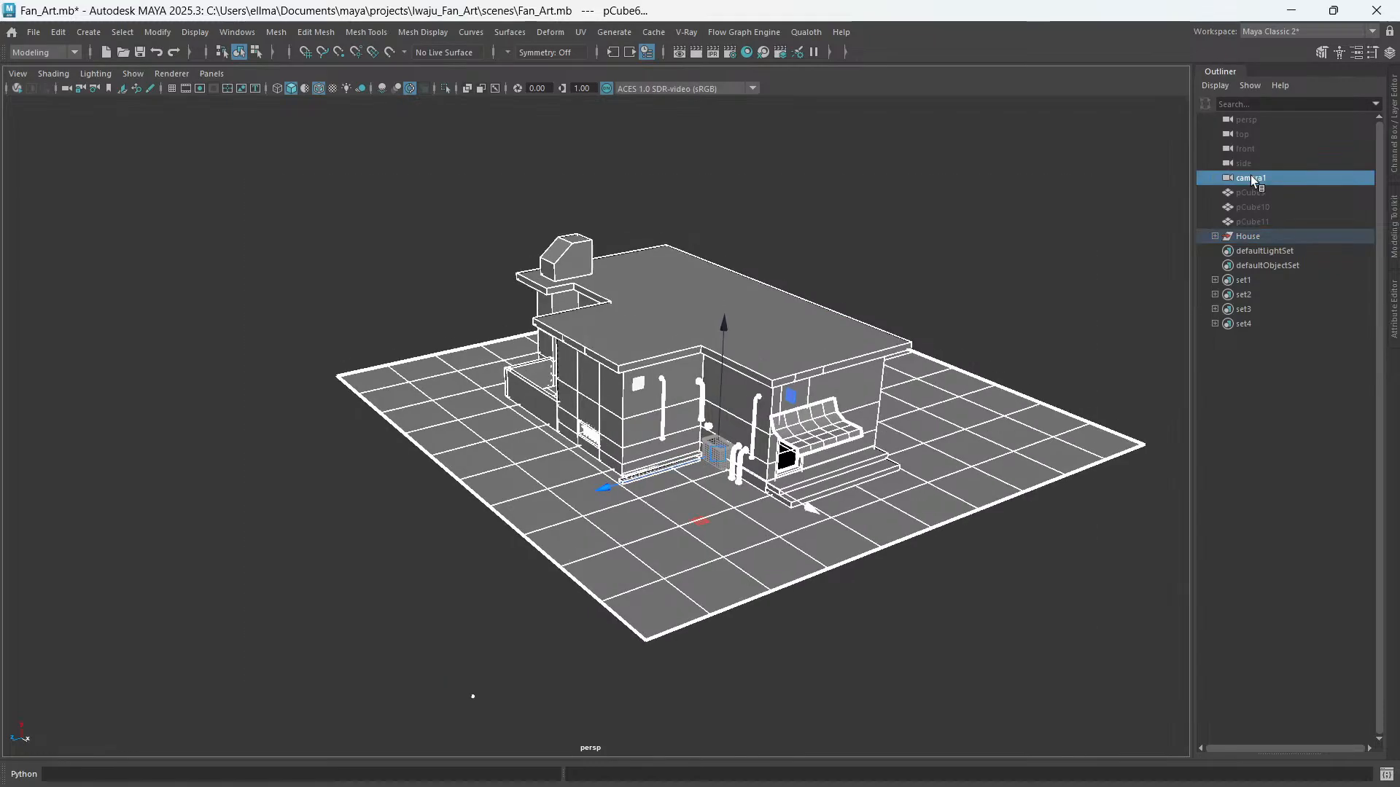
click(1252, 179)
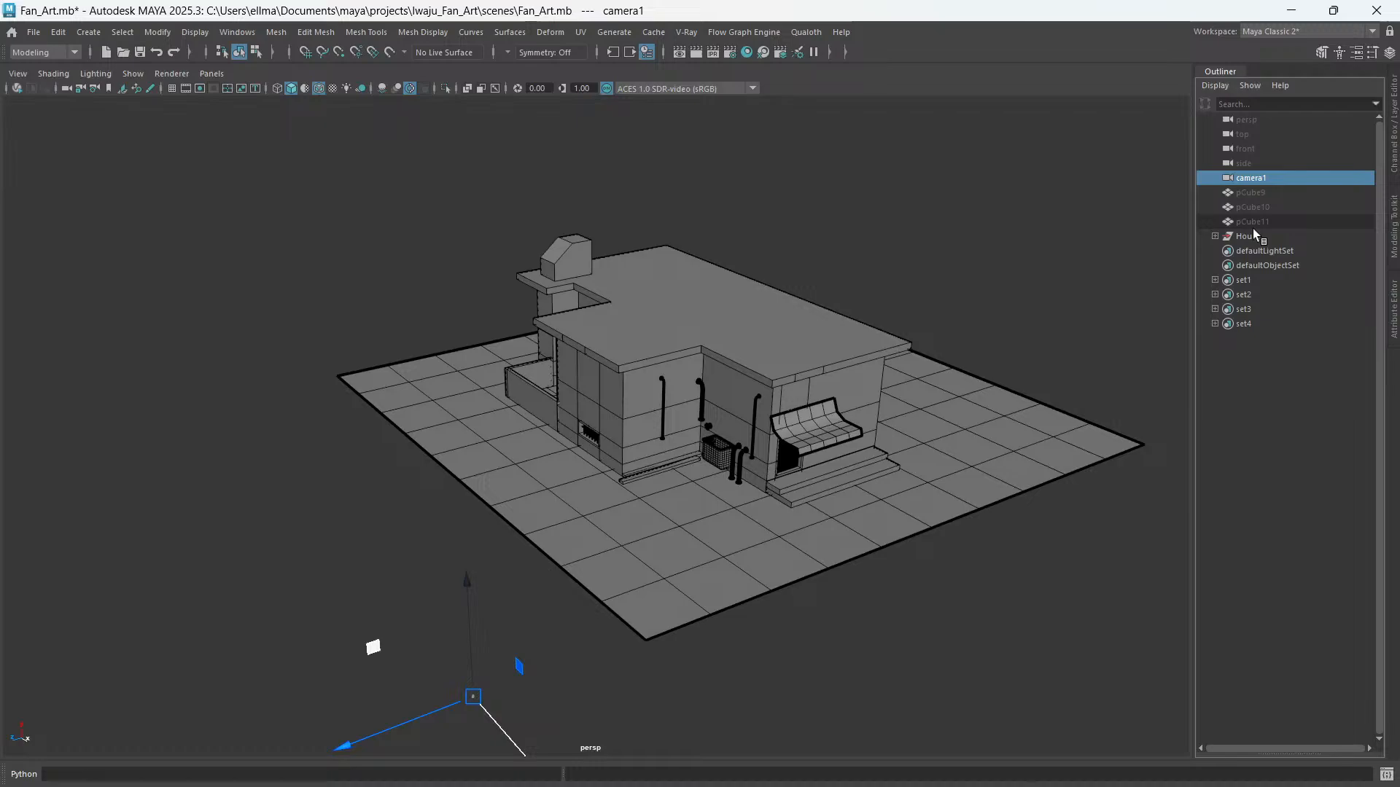
click(1253, 231)
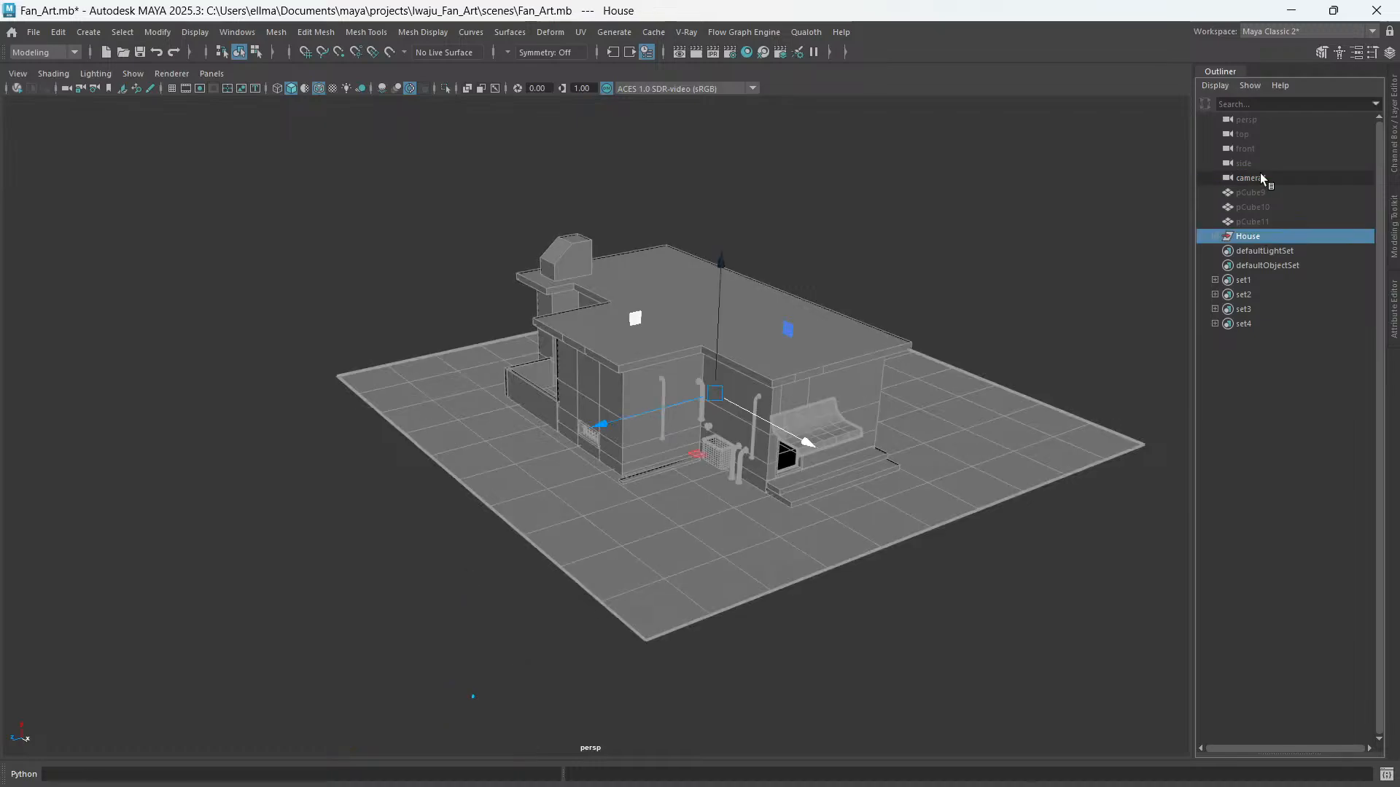
click(1261, 176)
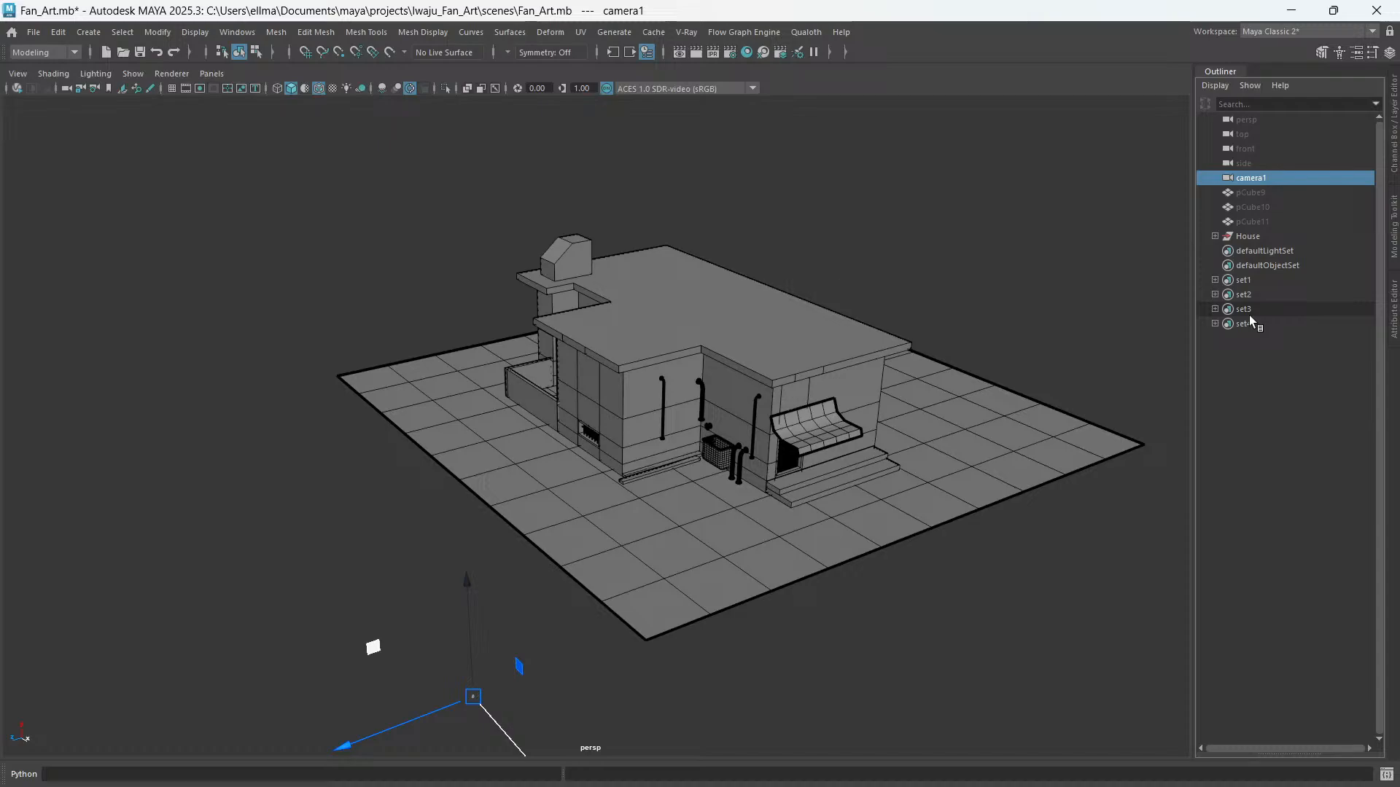
key(h)
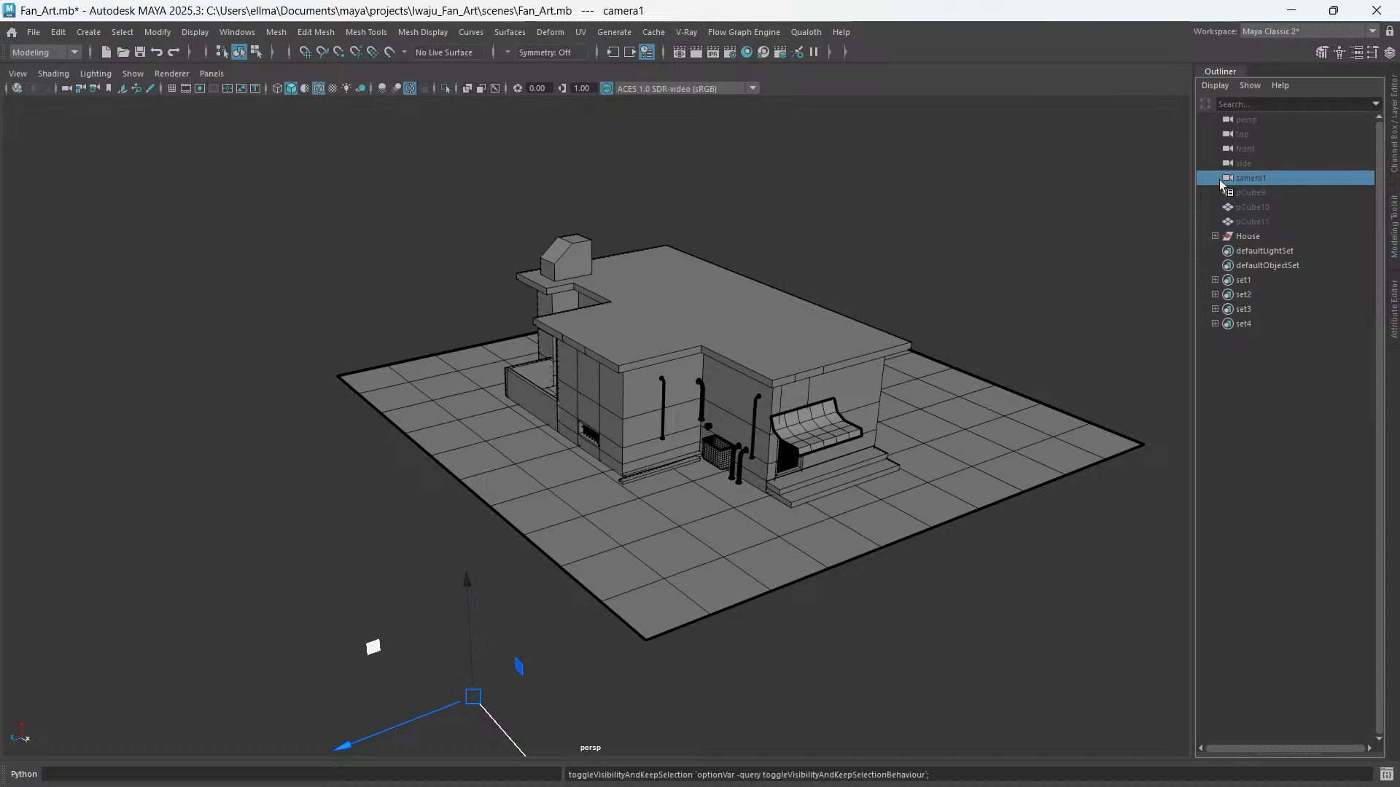
- Toggle the display of lights in the perspective viewport and clear the selection
click(18, 73)
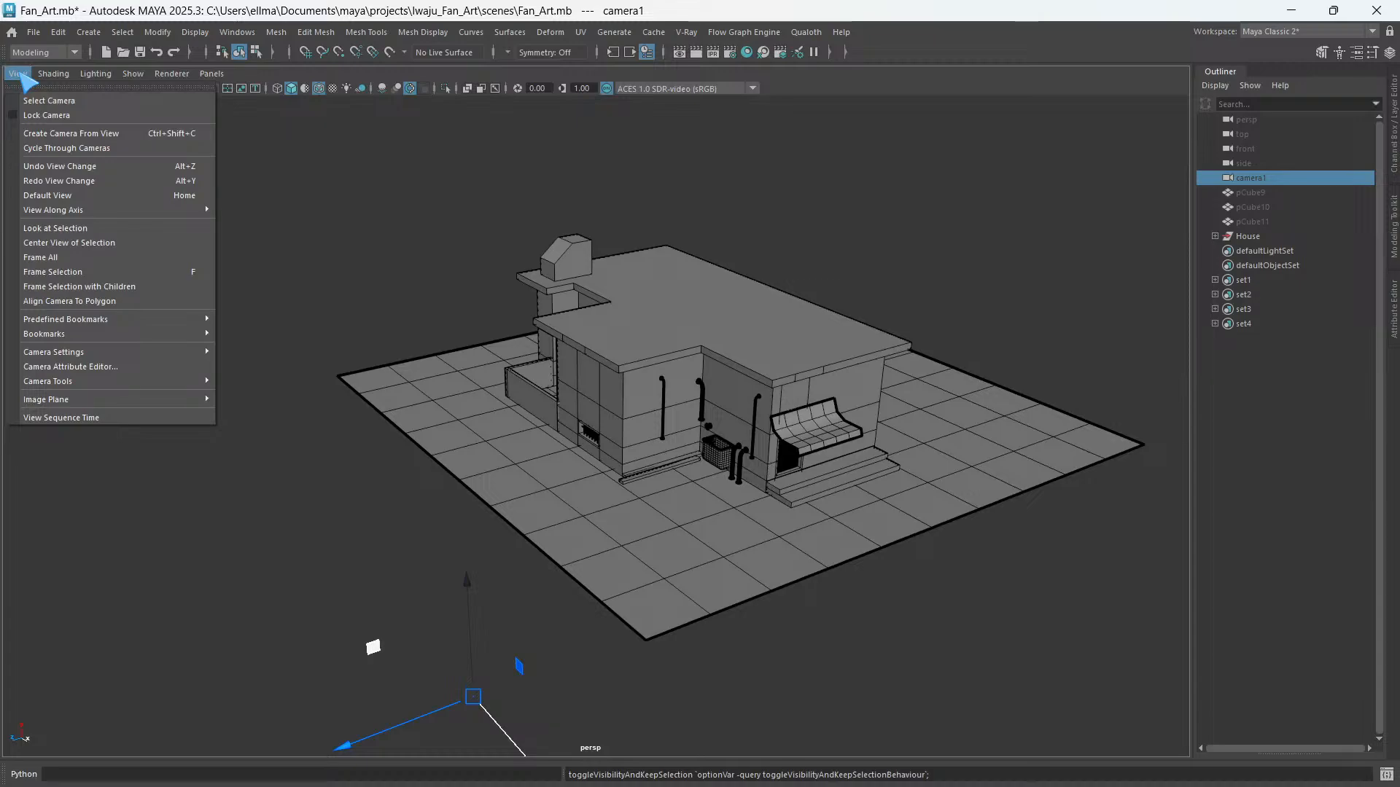
mouse_move(134, 76)
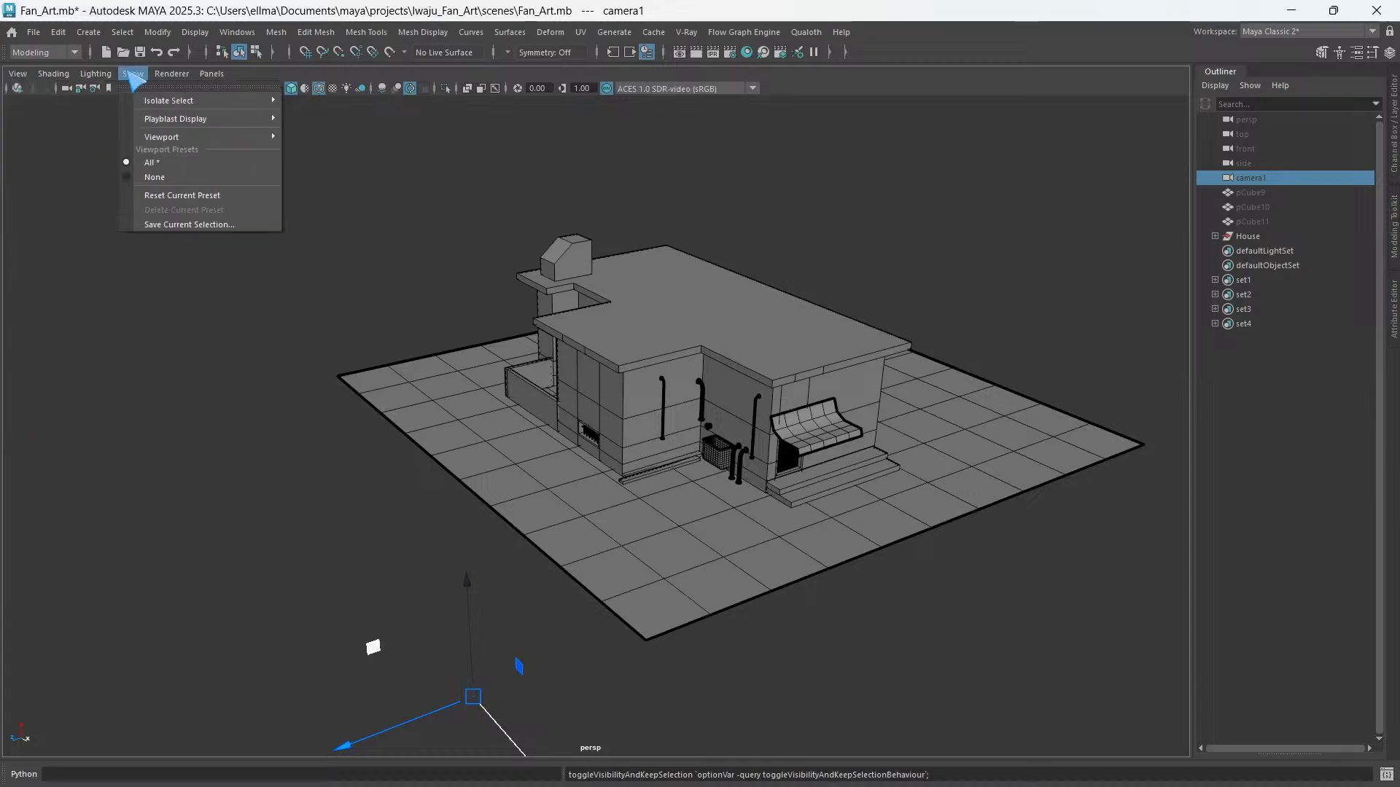
mouse_move(211, 136)
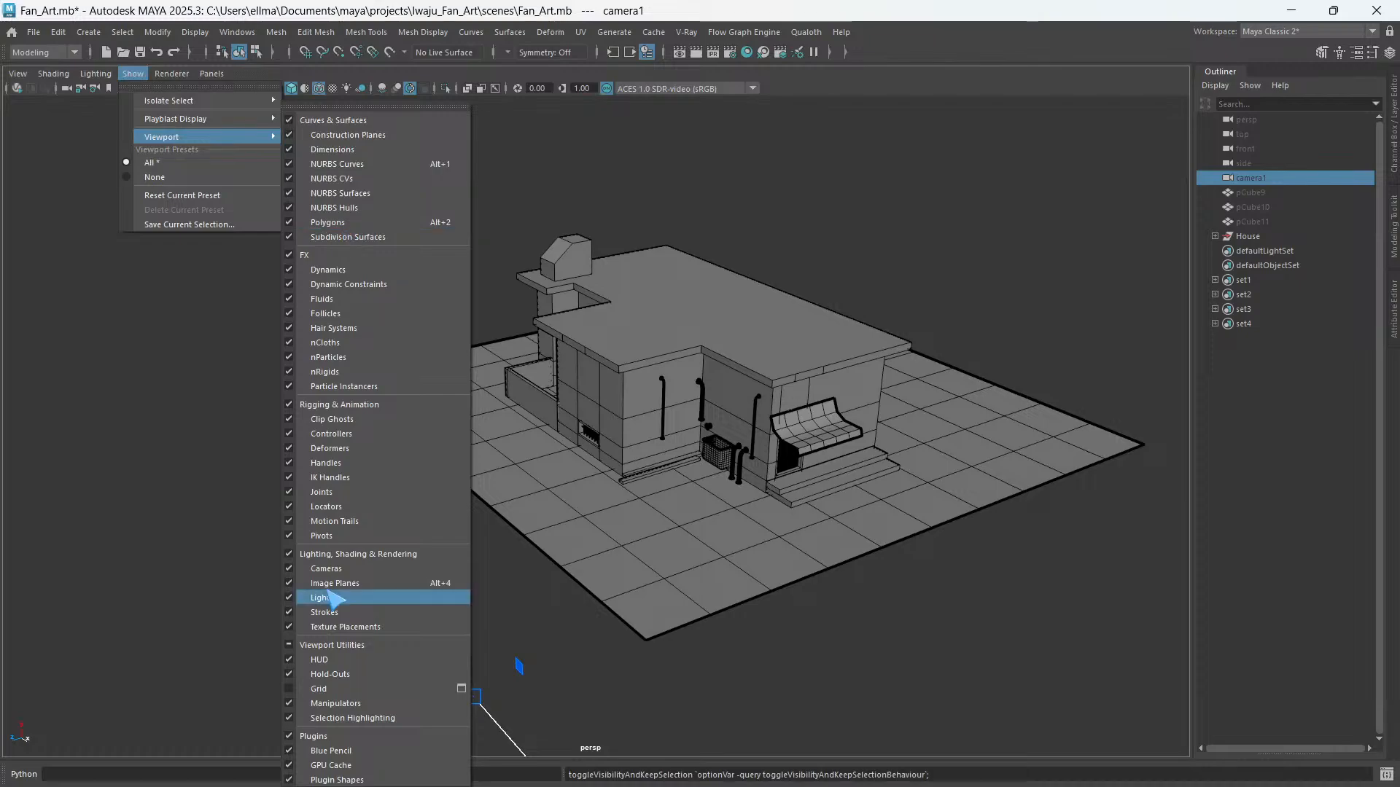
click(332, 597)
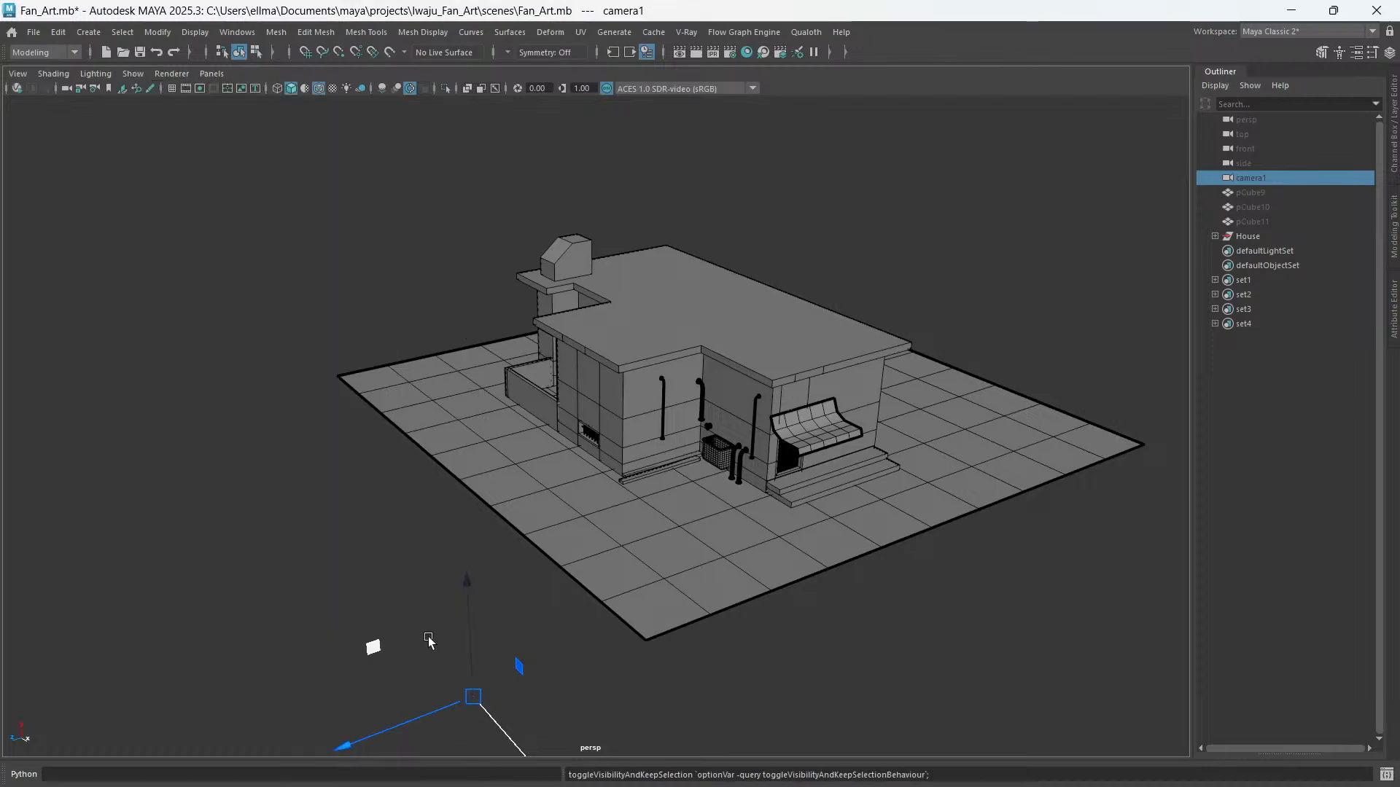
click(385, 611)
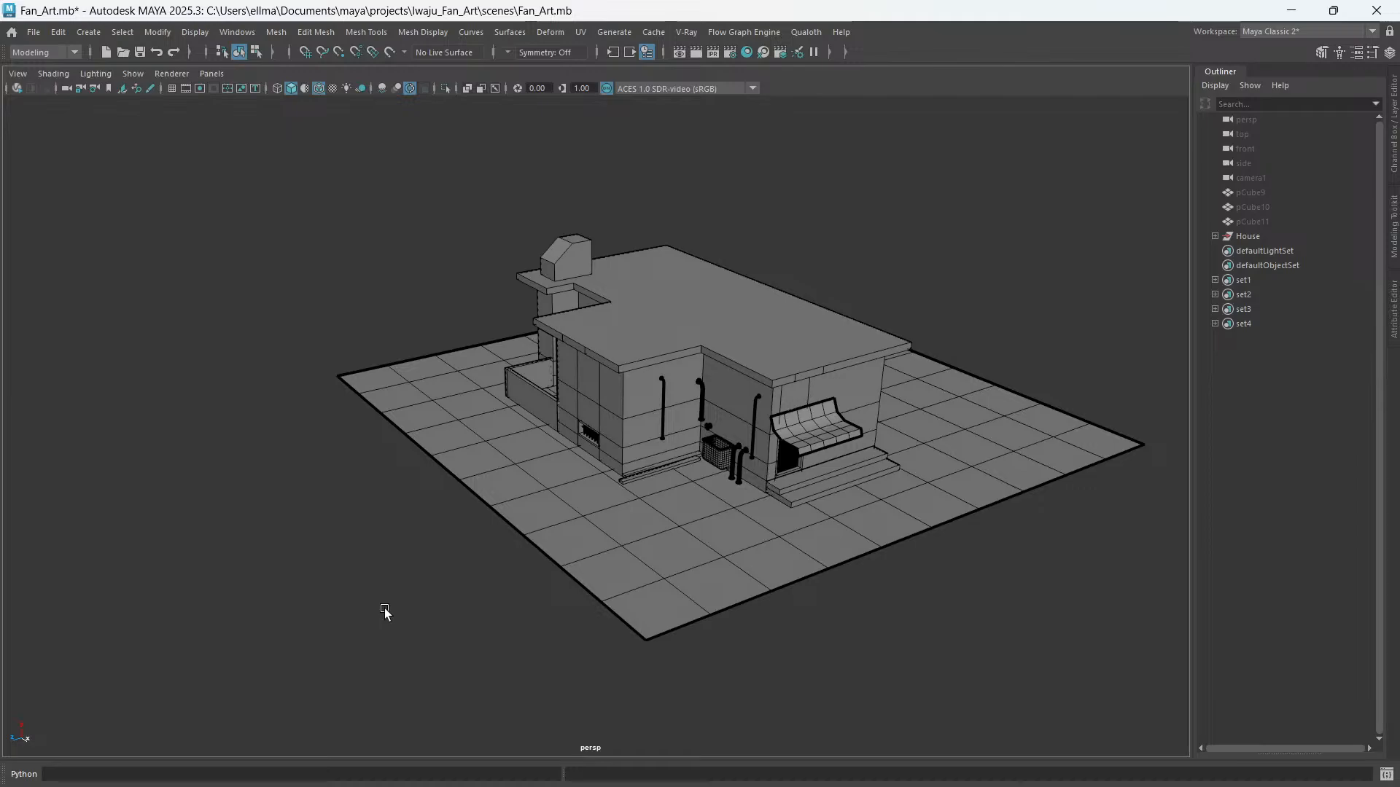
- Select all meshes of the house and ground, frame them, and delete all non-deformer history
click(451, 511)
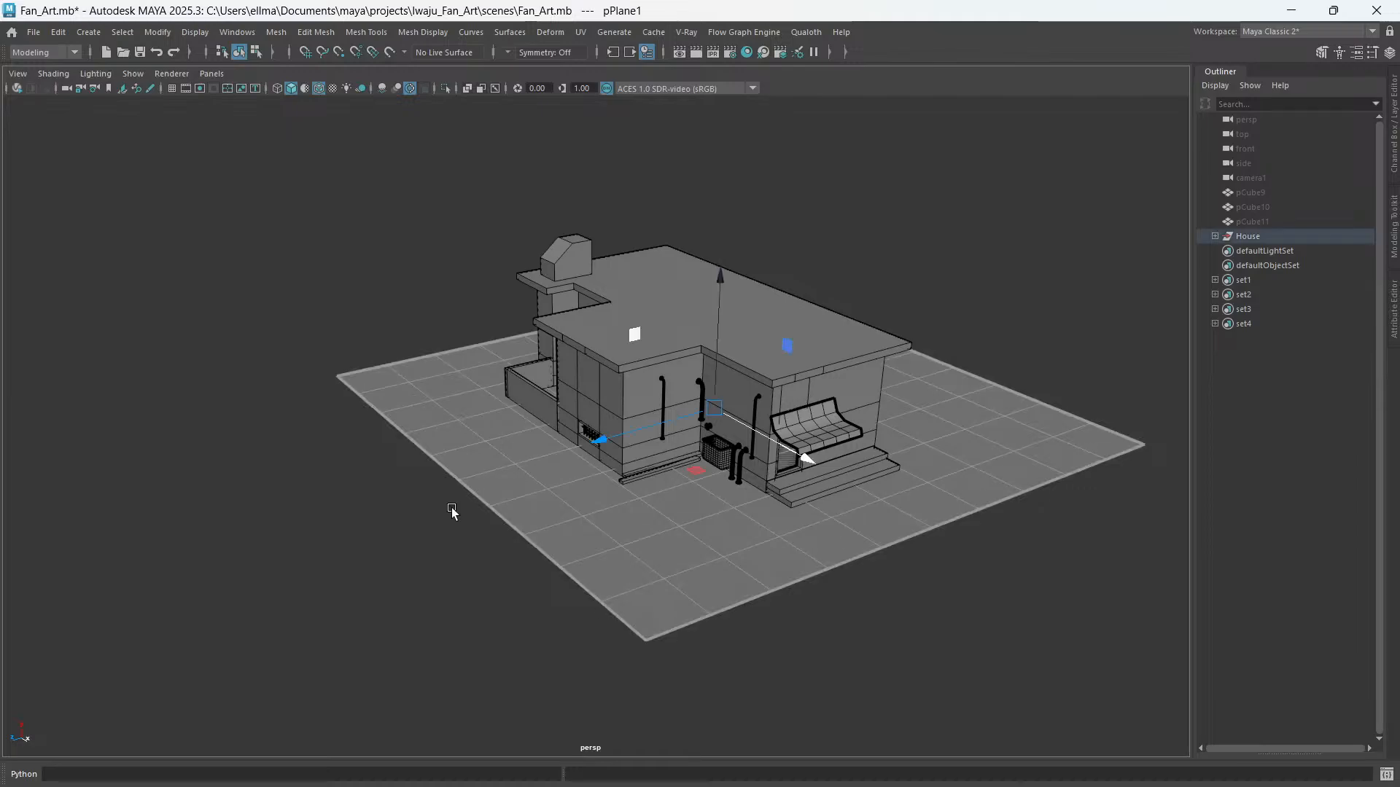
drag(147, 193, 1175, 727)
key(f)
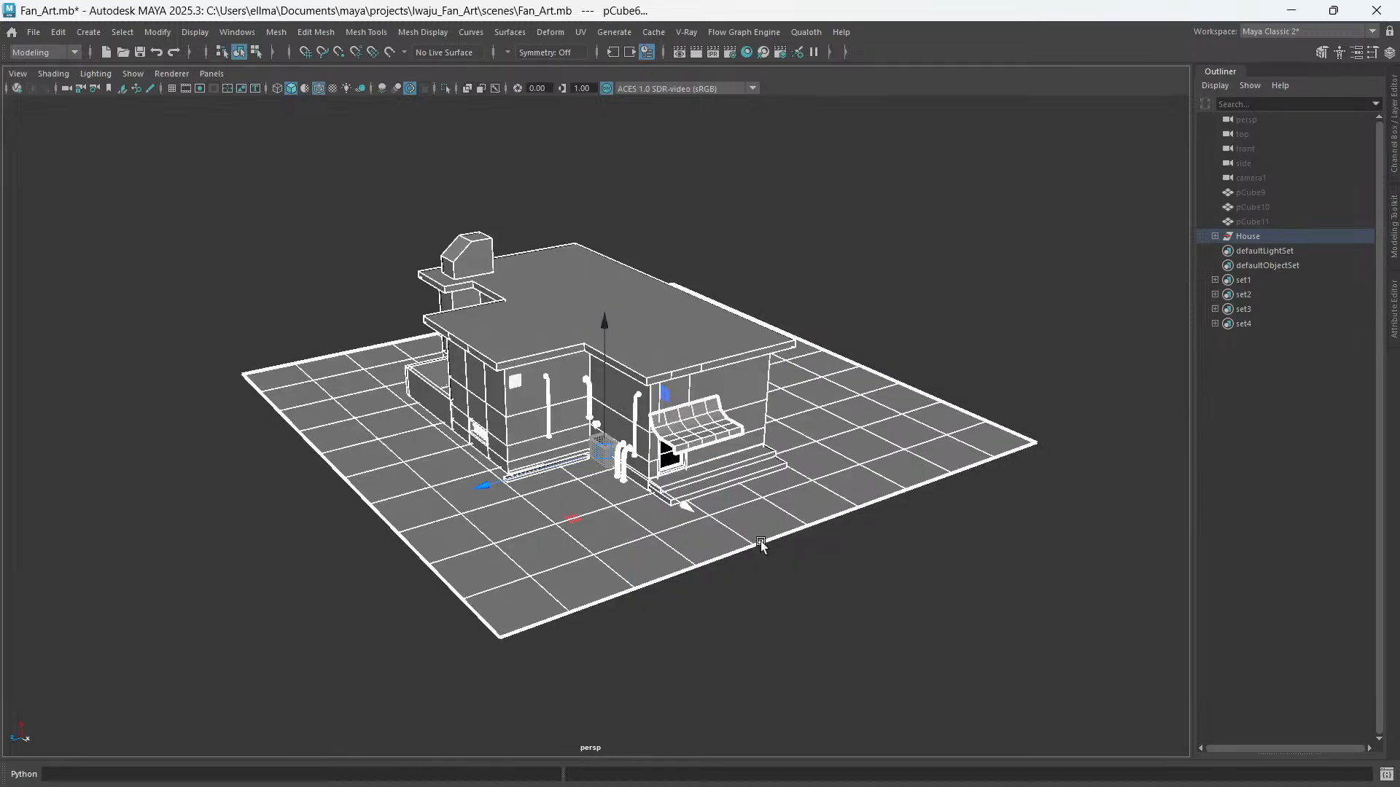
alt+drag(760, 541, 838, 510)
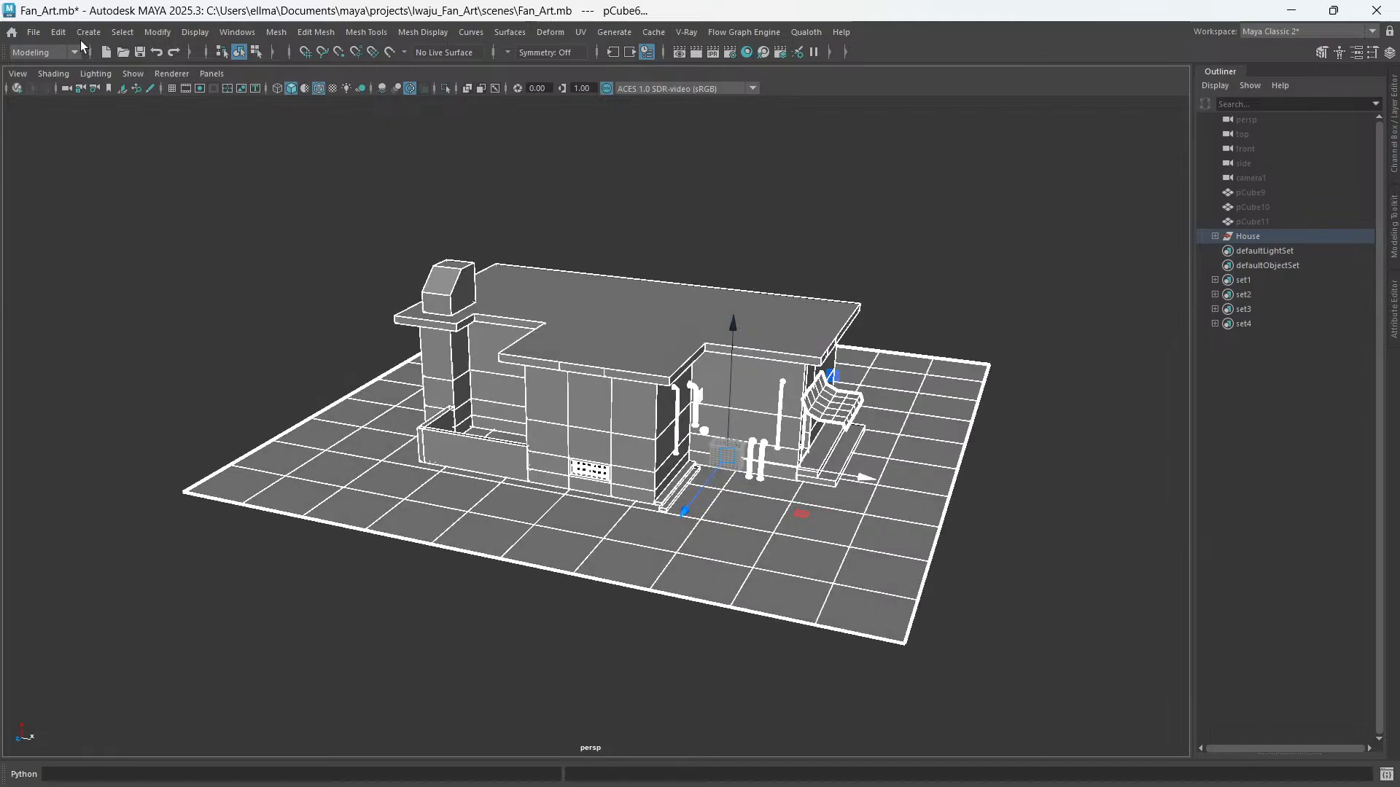
click(58, 32)
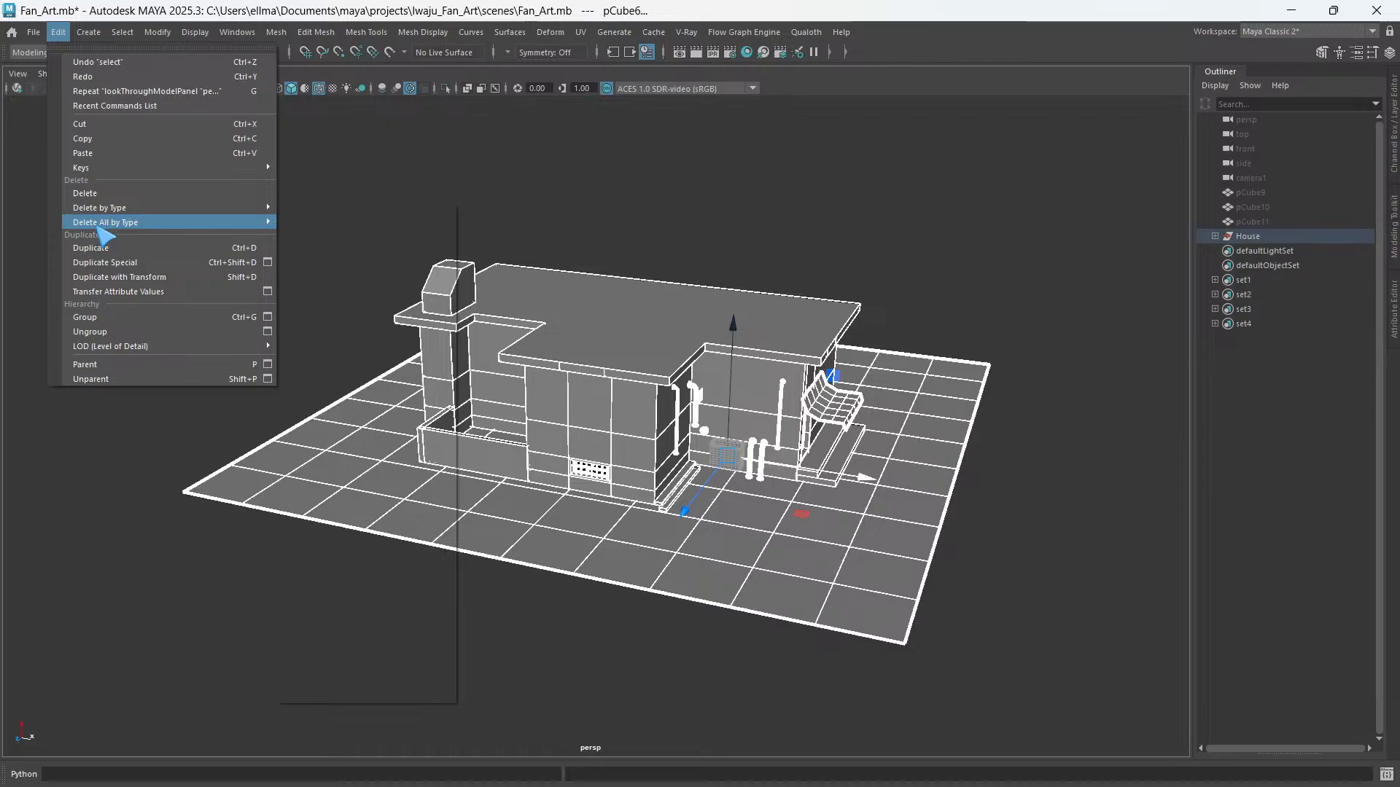
mouse_move(272, 225)
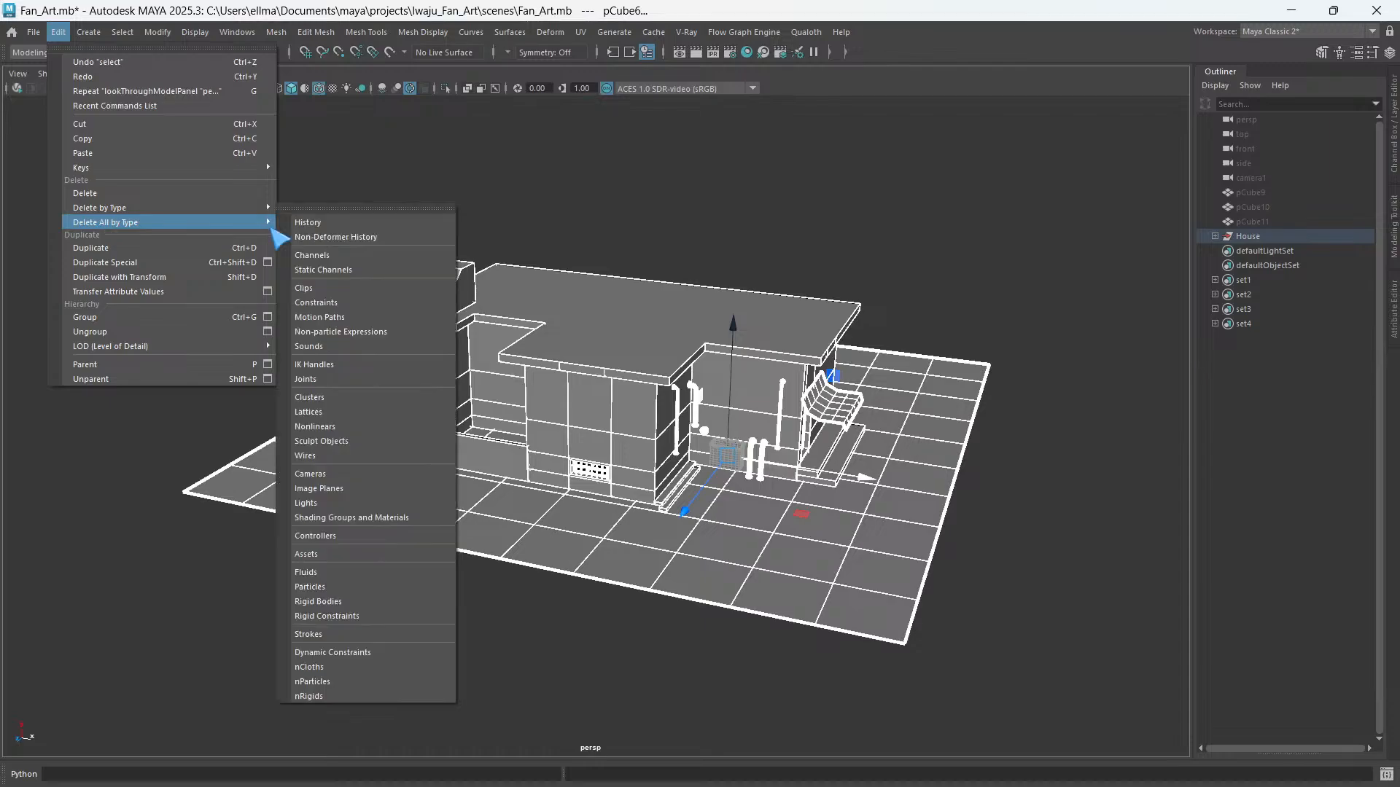
click(321, 237)
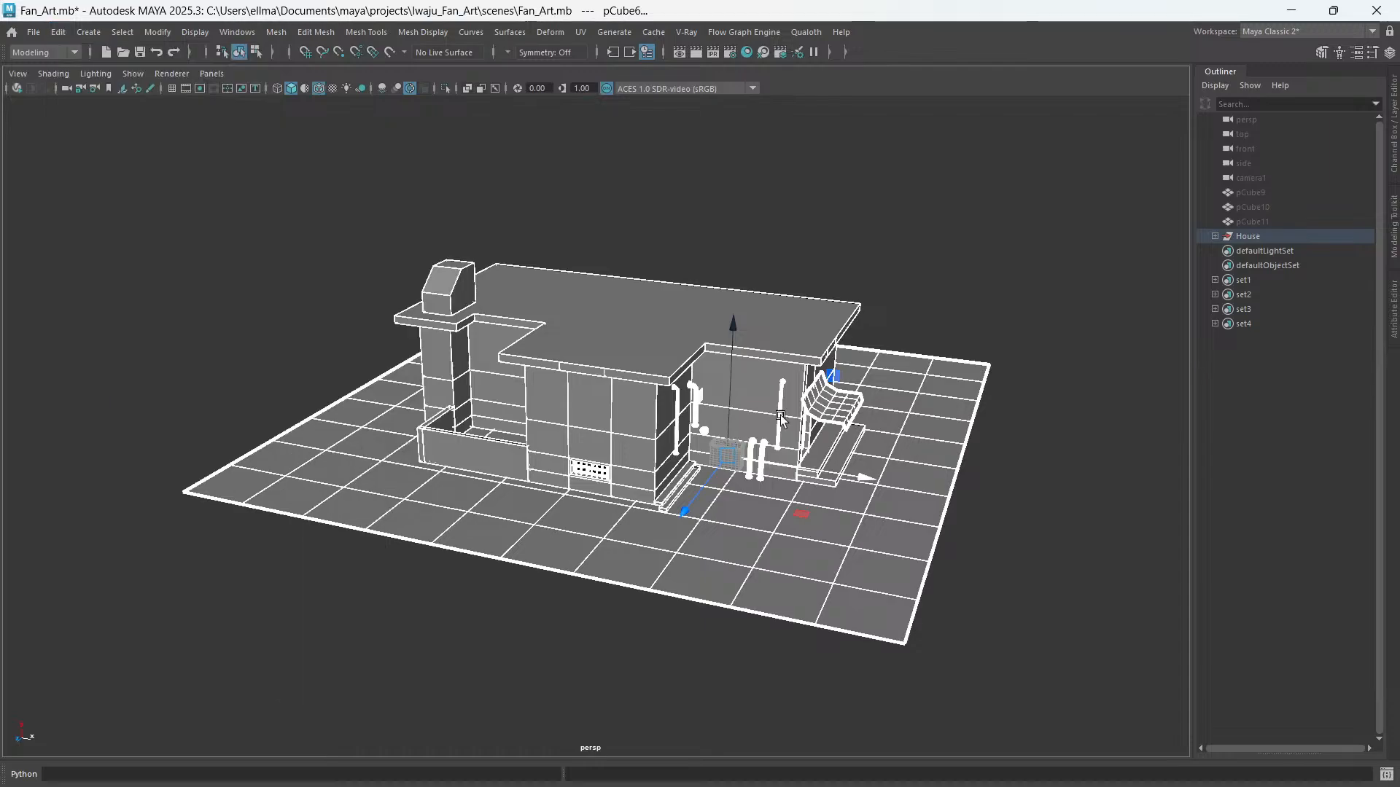
alt+drag(780, 417, 707, 434)
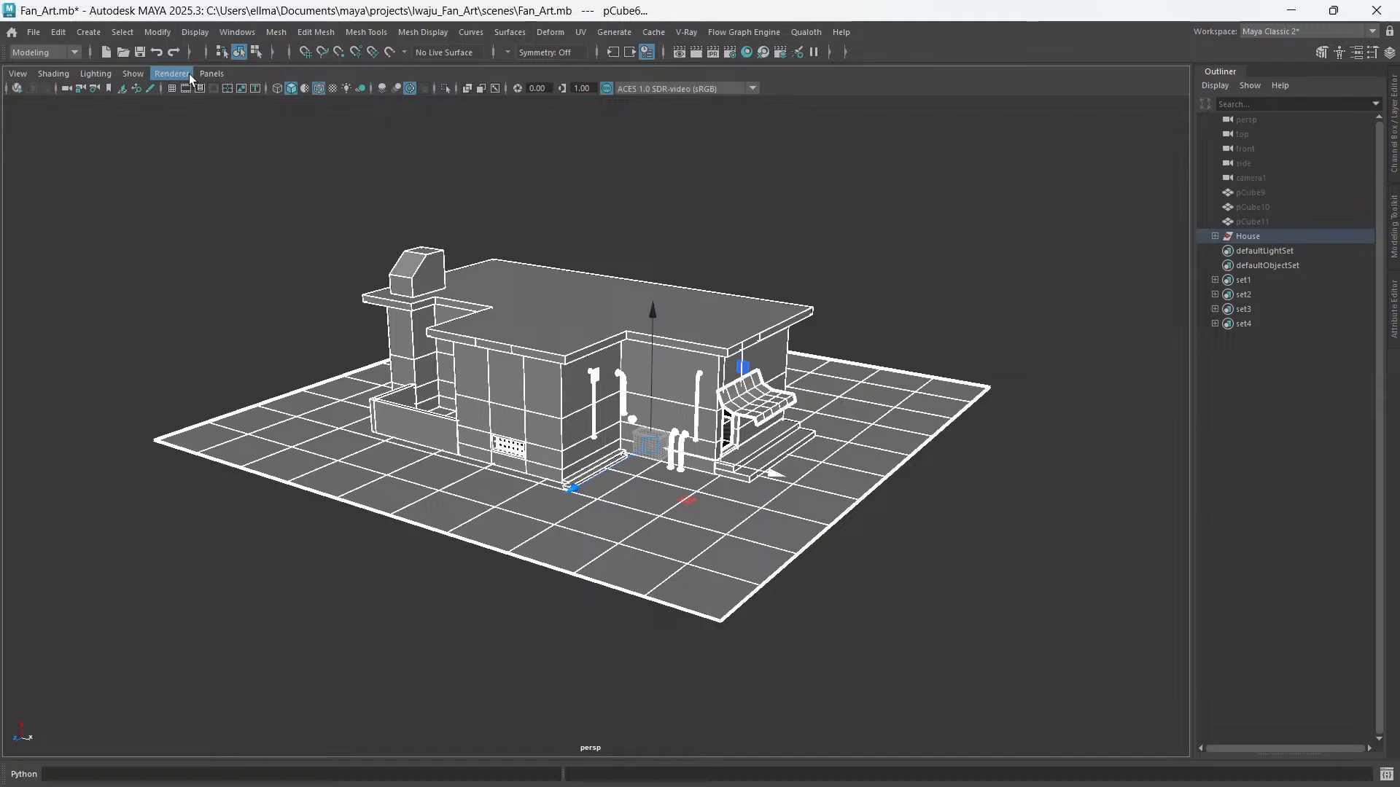
- Freeze the transformations of all selected house and ground meshes
click(158, 32)
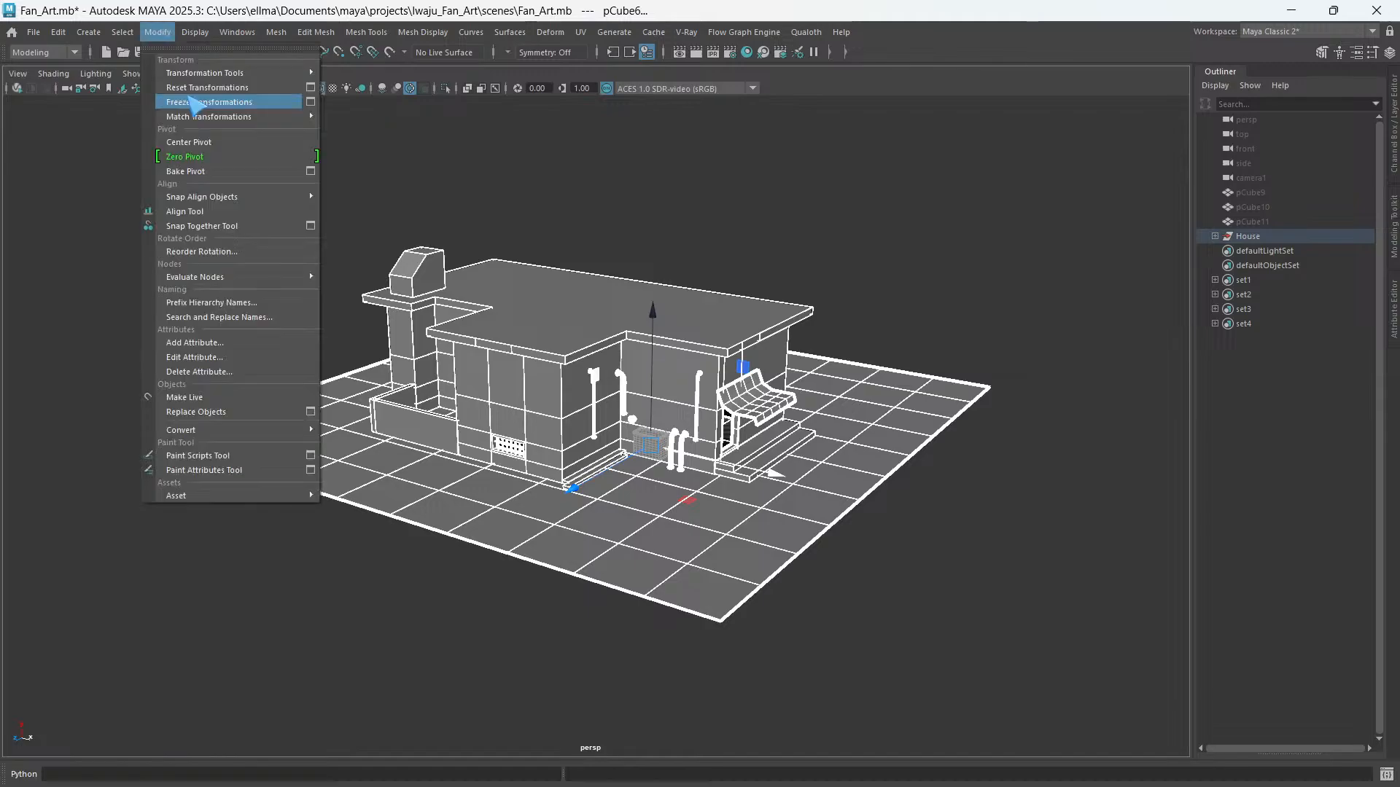
click(192, 102)
click(156, 34)
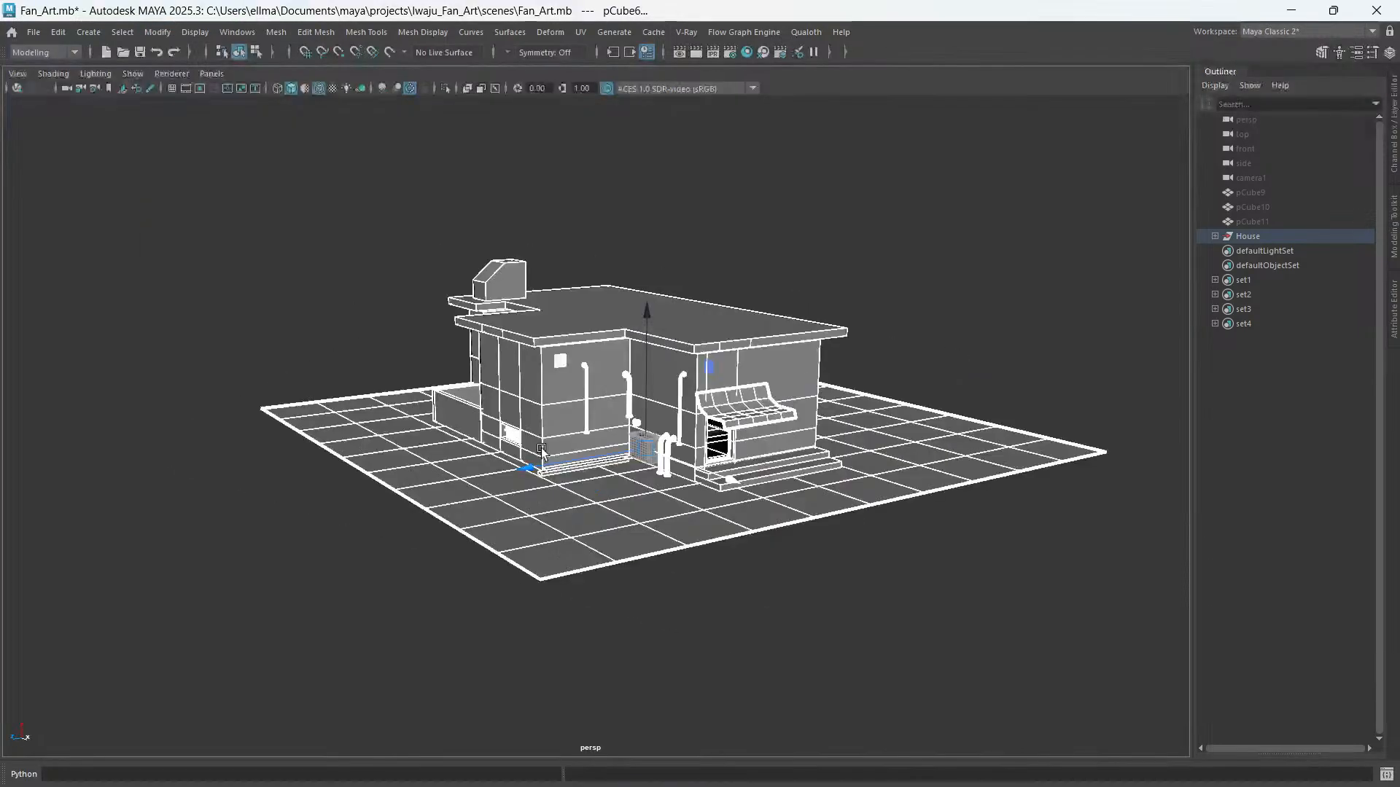
alt+drag(541, 452, 706, 503)
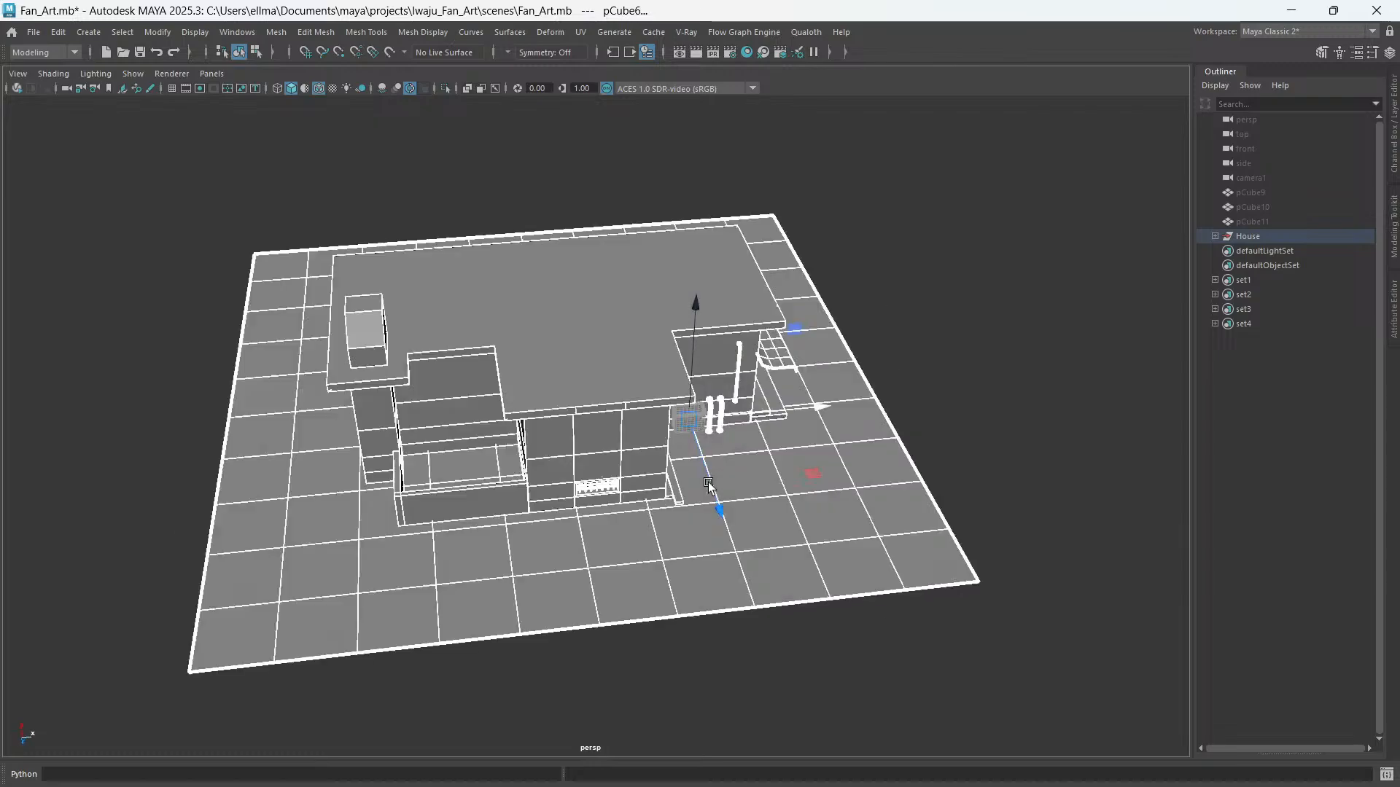
- Select the House group and center its pivot
click(1247, 237)
alt+drag(1159, 281, 627, 398)
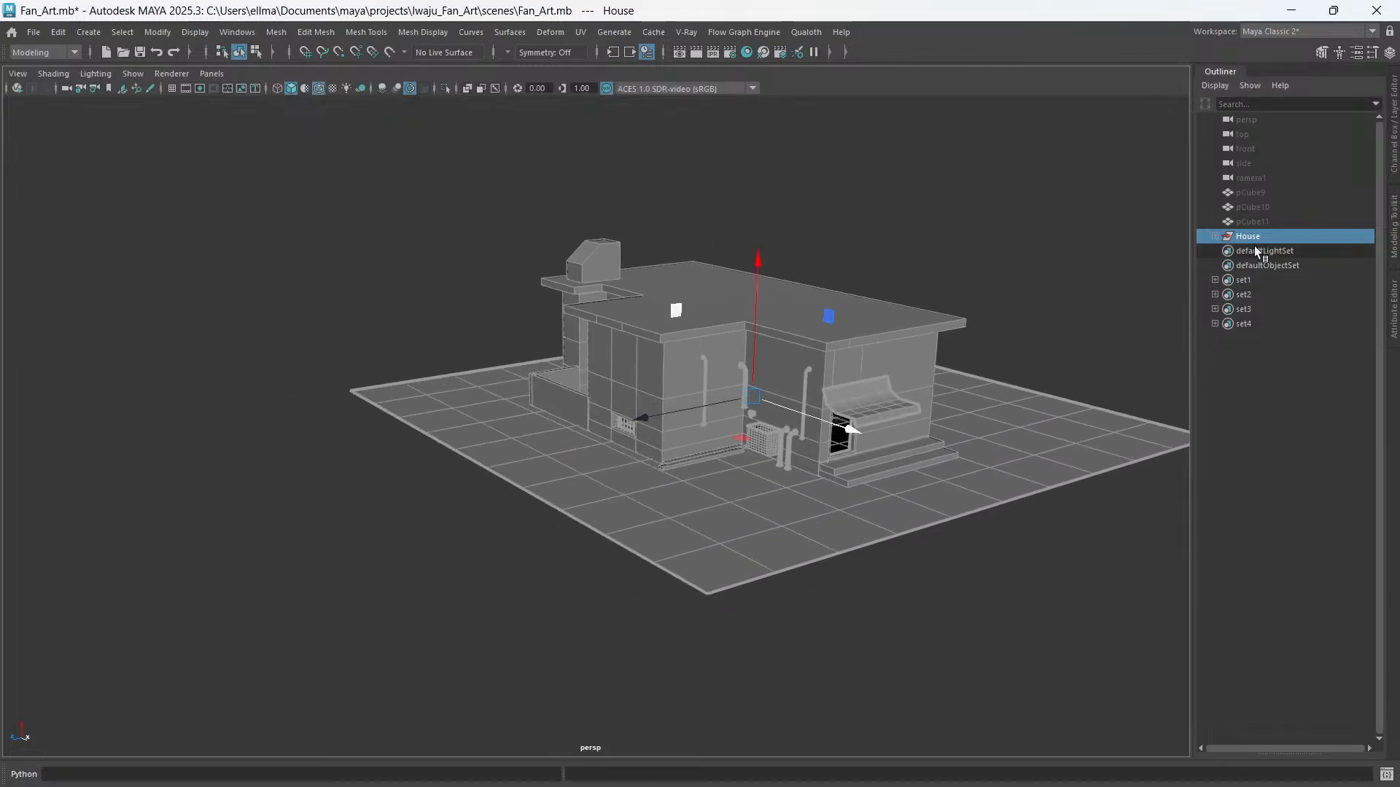
alt+middle_drag(668, 422, 541, 417)
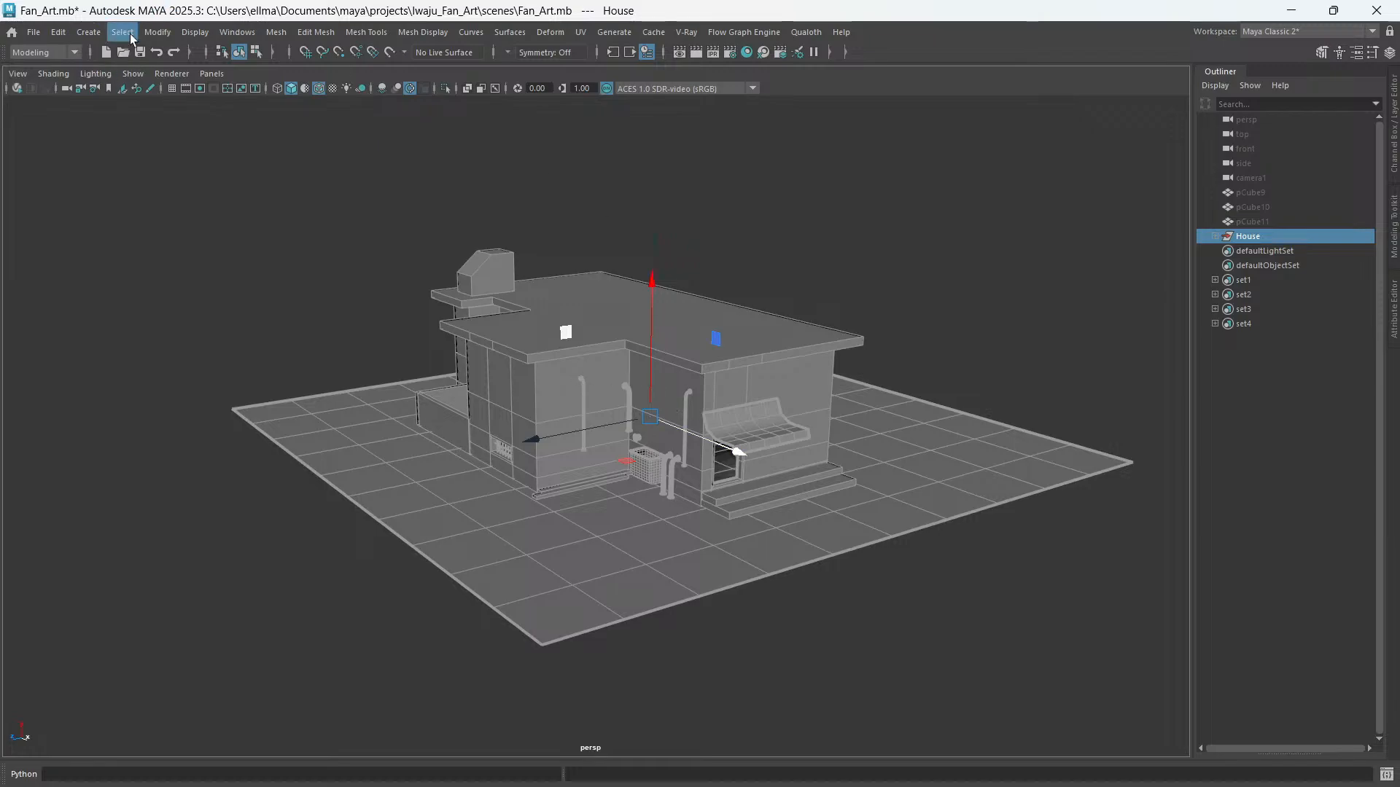
click(157, 32)
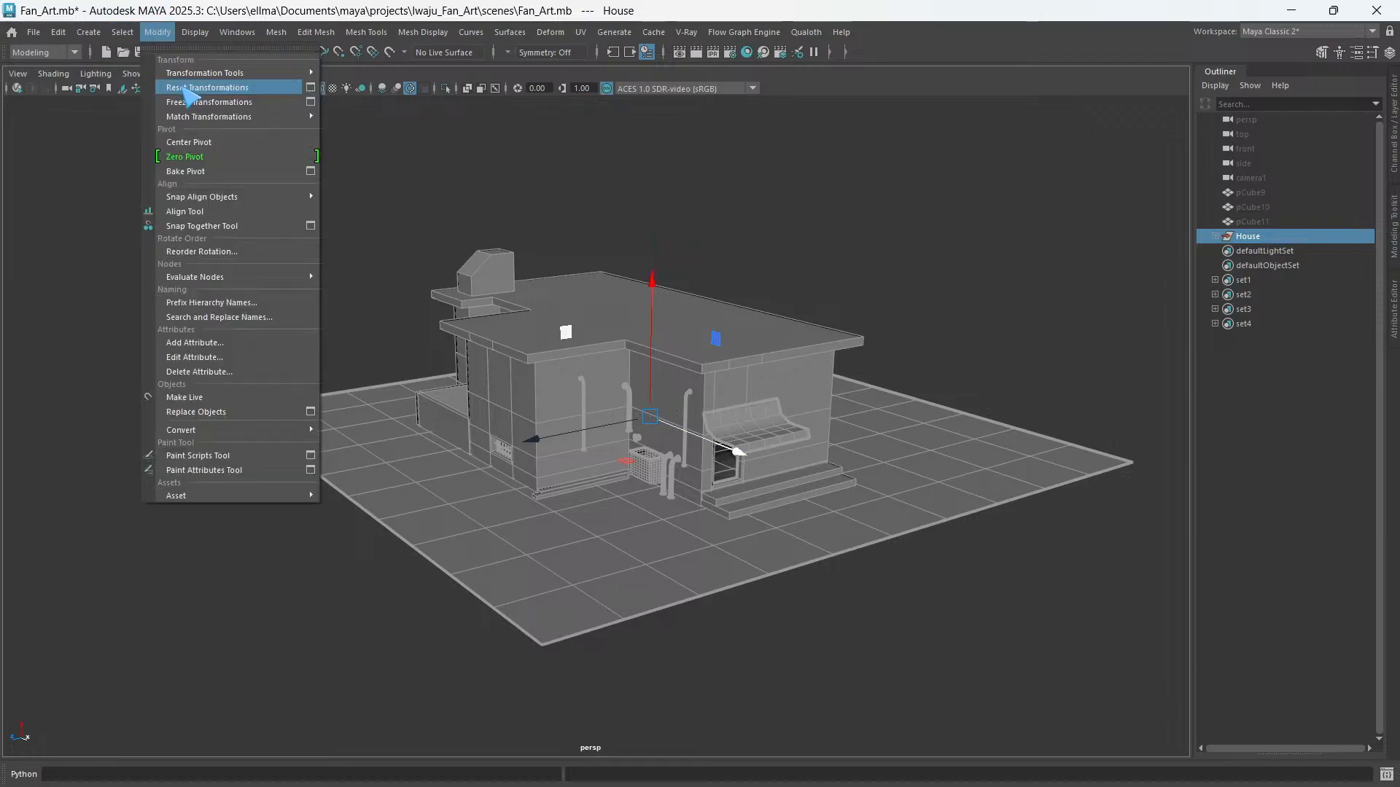
click(187, 89)
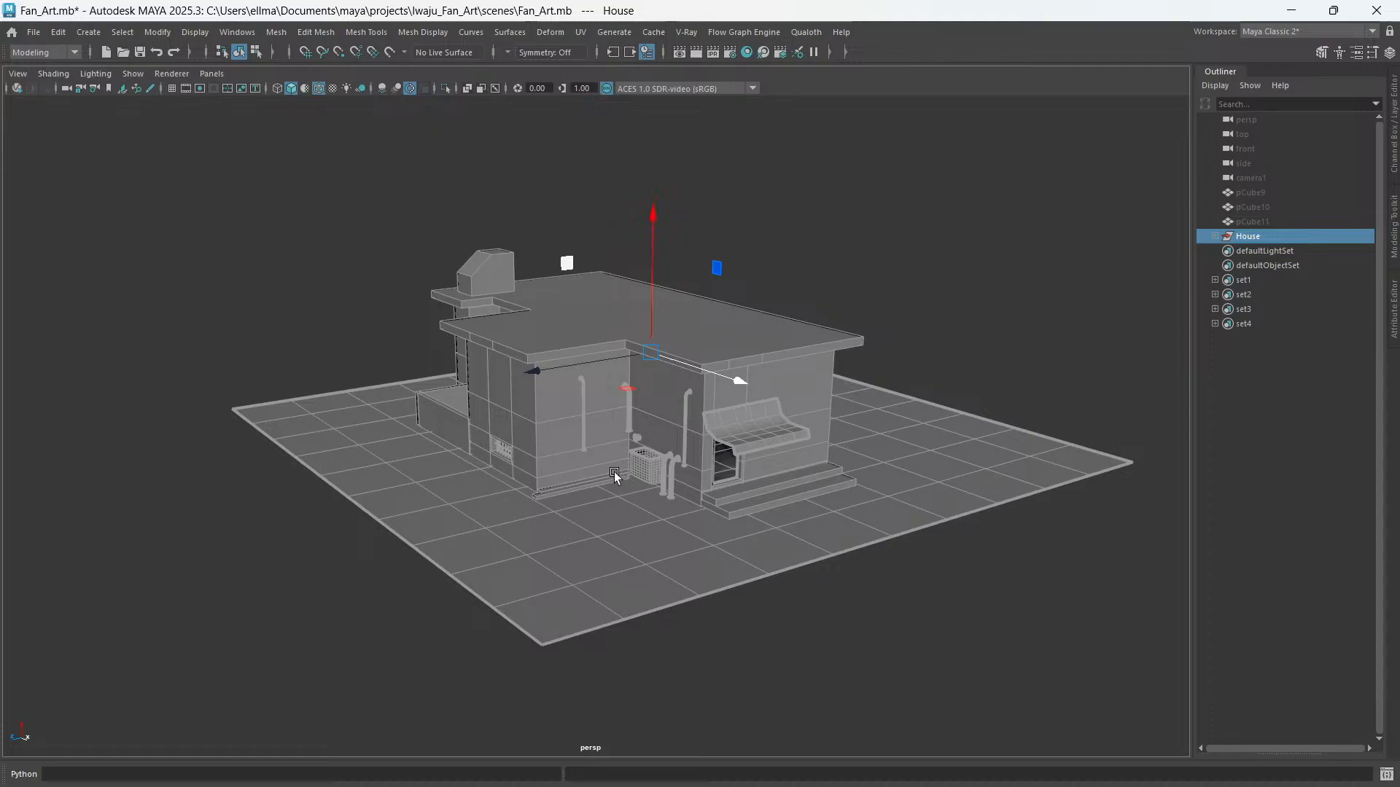
- Select the main house mesh and examine the roof, pipes, basket, awning and entrance steps
alt+drag(614, 471, 791, 368)
click(814, 288)
alt+drag(599, 359, 606, 396)
click(601, 474)
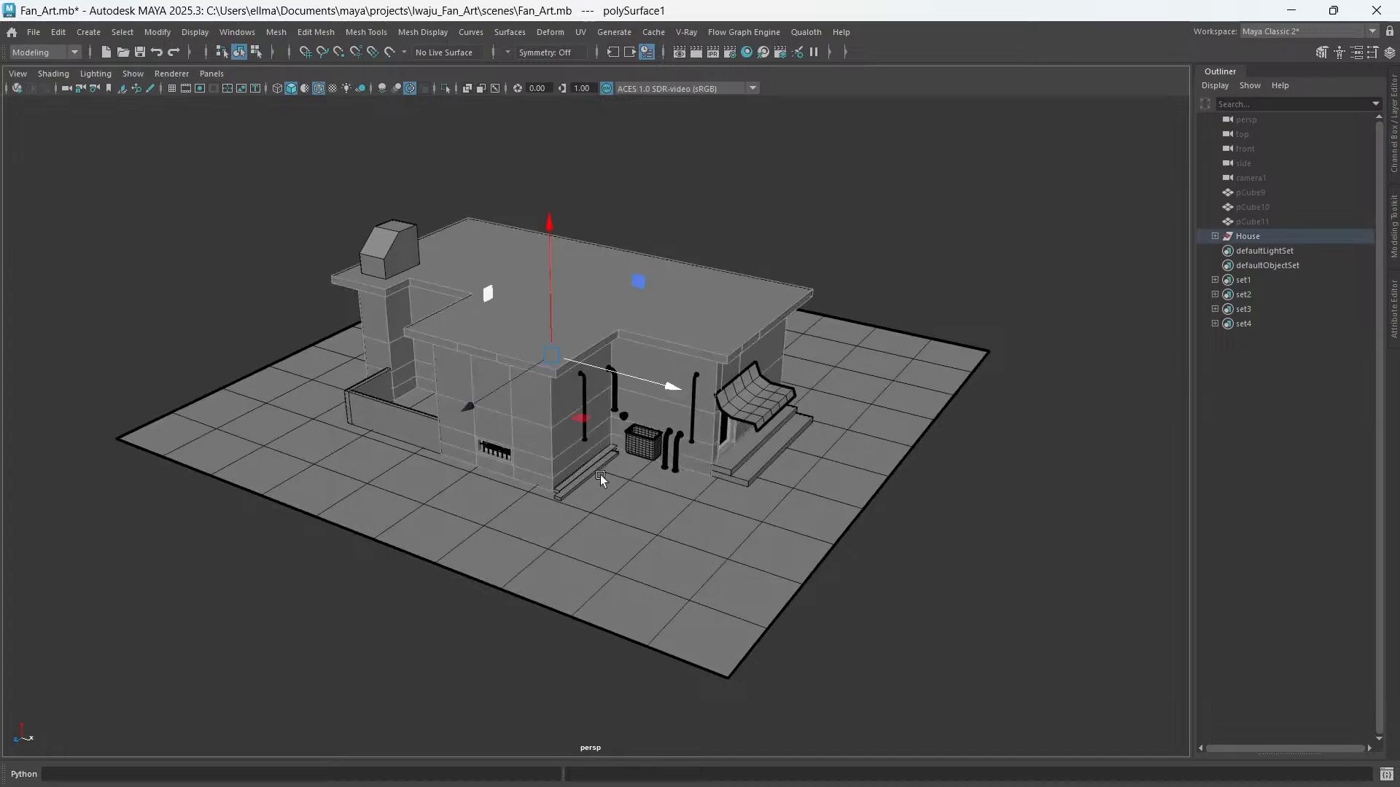
alt+drag(601, 475, 566, 474)
scroll(568, 453, up, 5)
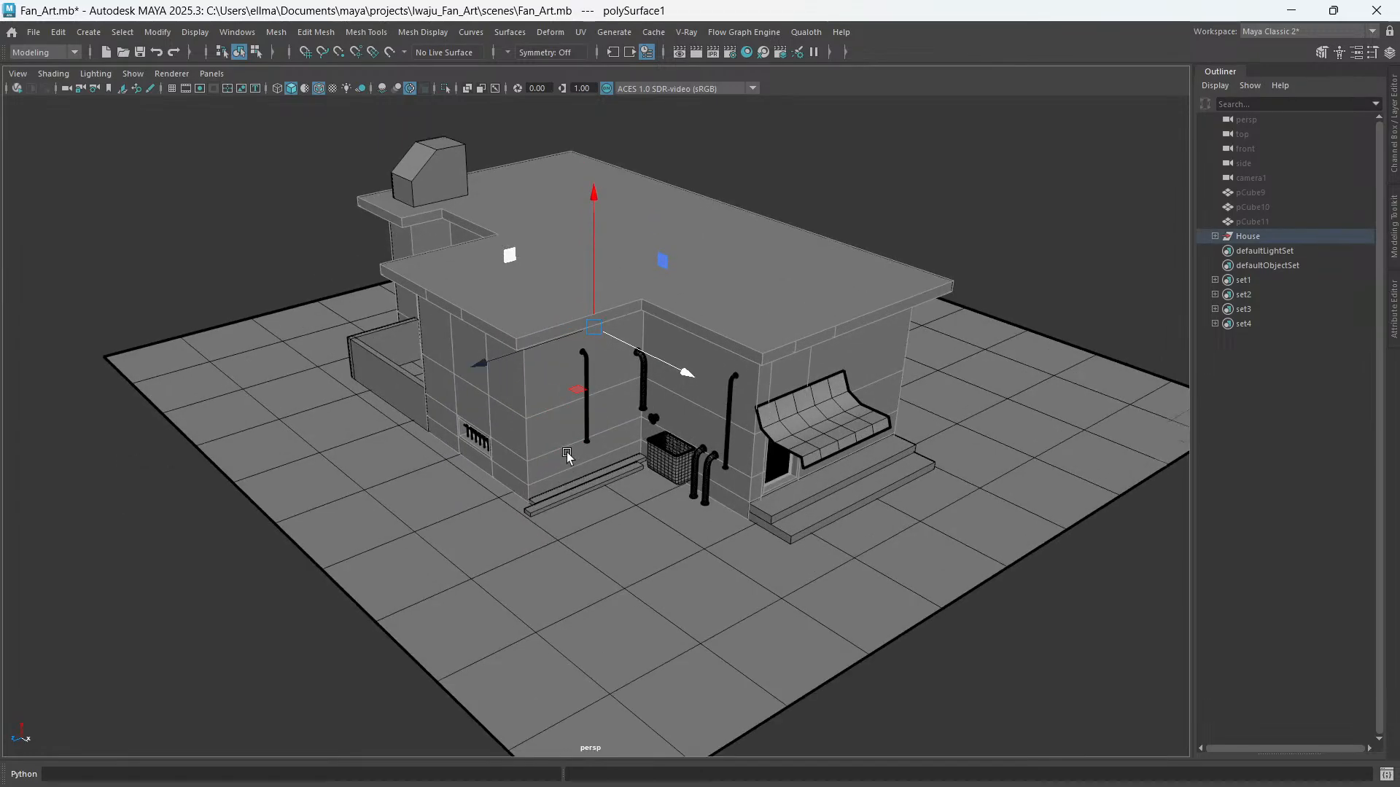
alt+middle_drag(567, 453, 571, 490)
alt+drag(572, 490, 553, 537)
- Examine the walled recess below the chimney block, the barred vent and the adjoining outer walls from several angles
alt+drag(405, 532, 626, 398)
alt+drag(608, 278, 346, 430)
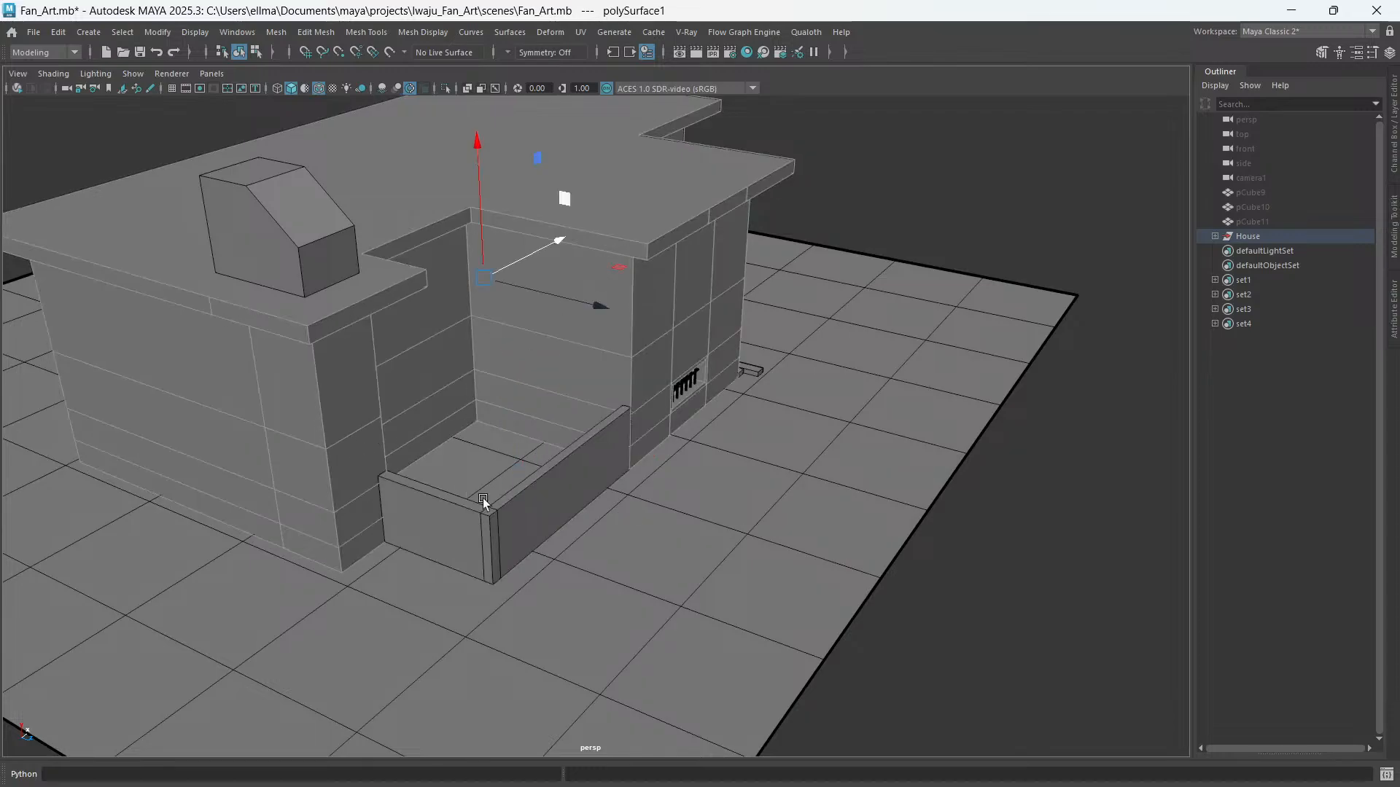
alt+drag(482, 497, 437, 490)
alt+middle_drag(437, 490, 522, 491)
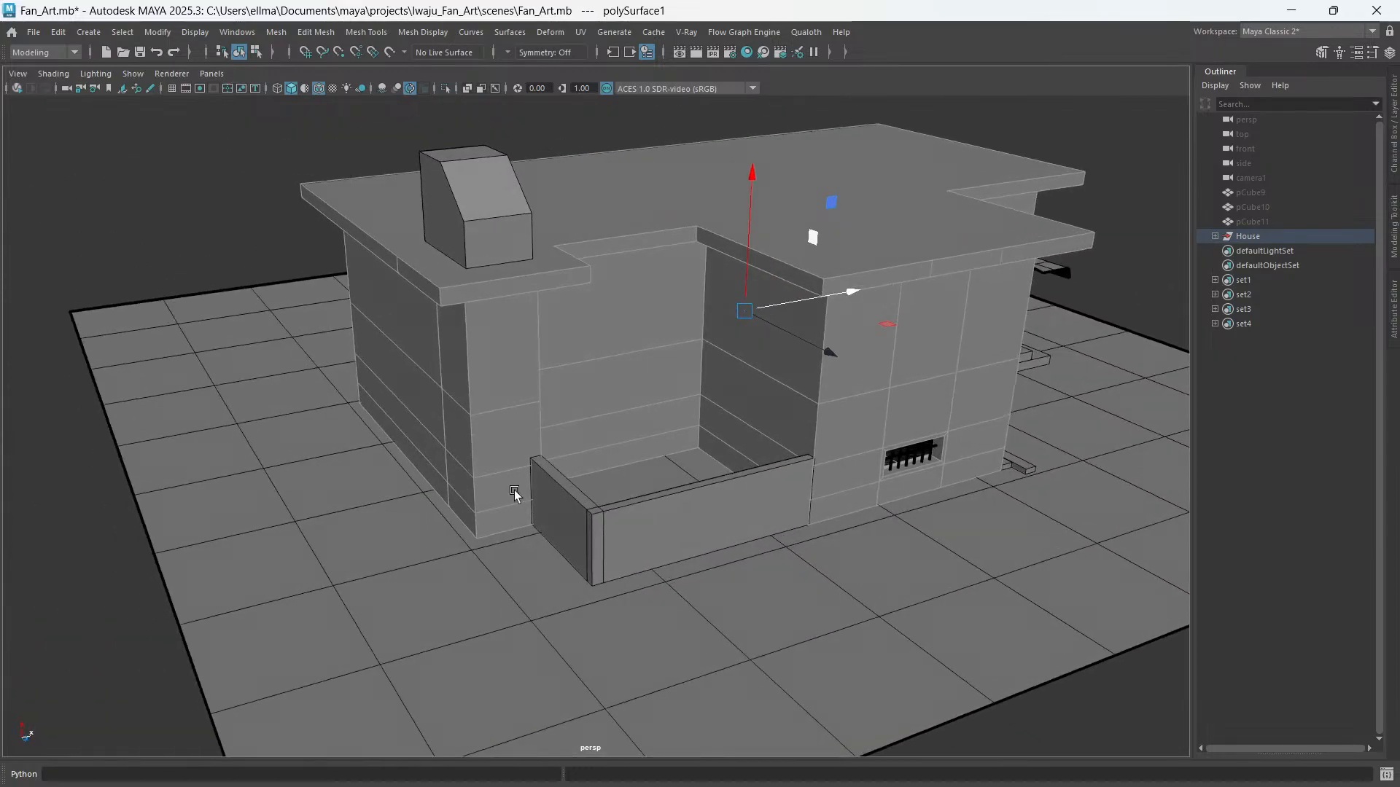
alt+drag(522, 496, 553, 418)
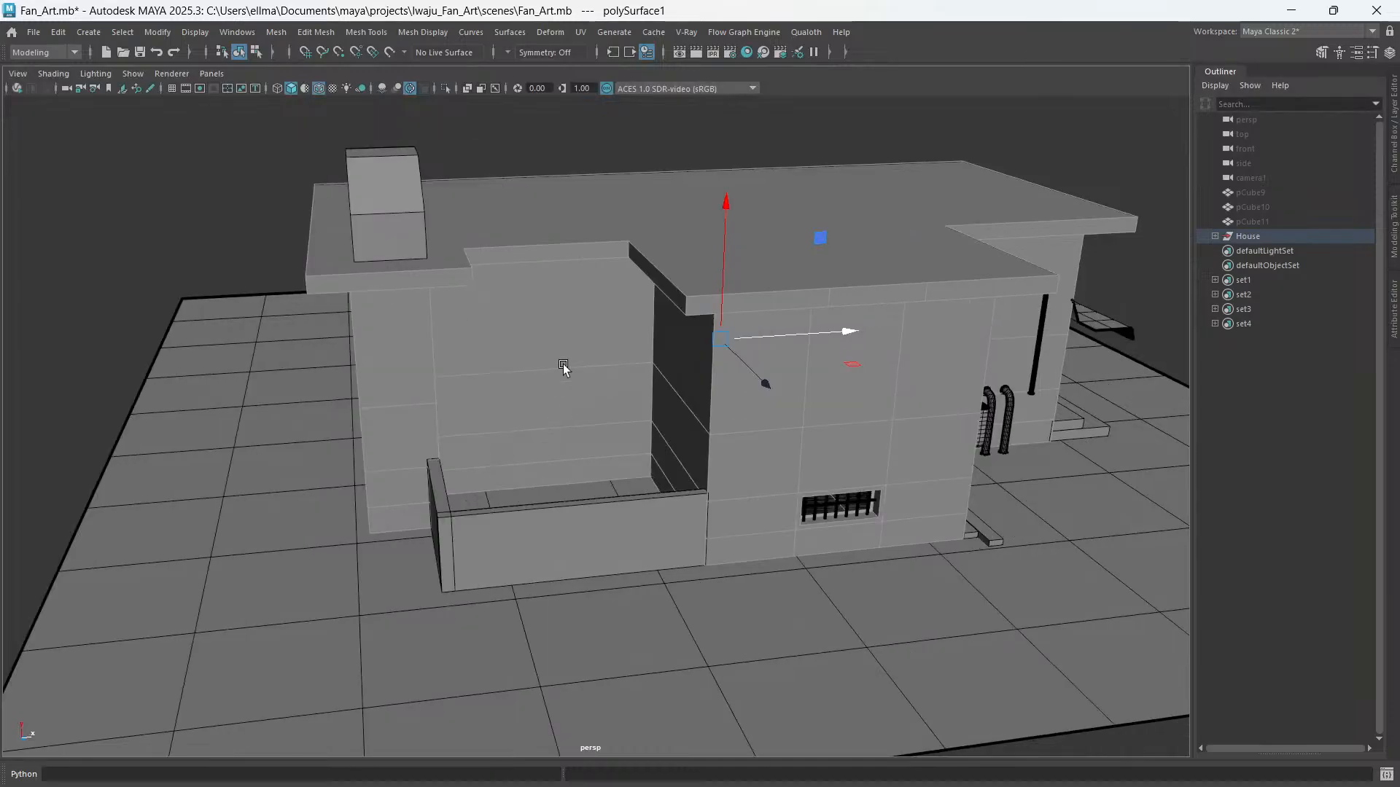
alt+drag(853, 405, 718, 395)
alt+middle_drag(669, 387, 572, 375)
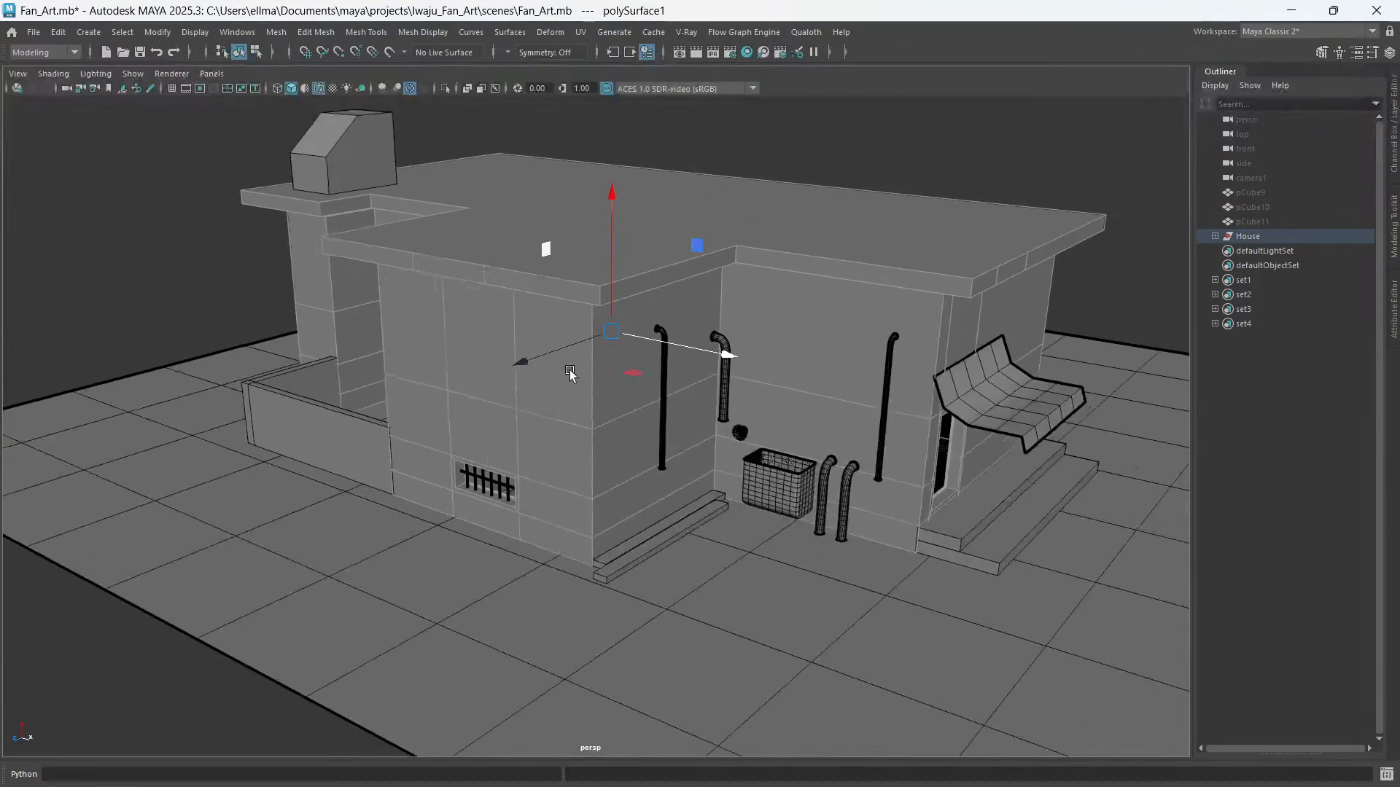
scroll(572, 375, down, 3)
alt+middle_drag(682, 361, 660, 397)
scroll(572, 455, up, 2)
alt+middle_drag(572, 455, 609, 440)
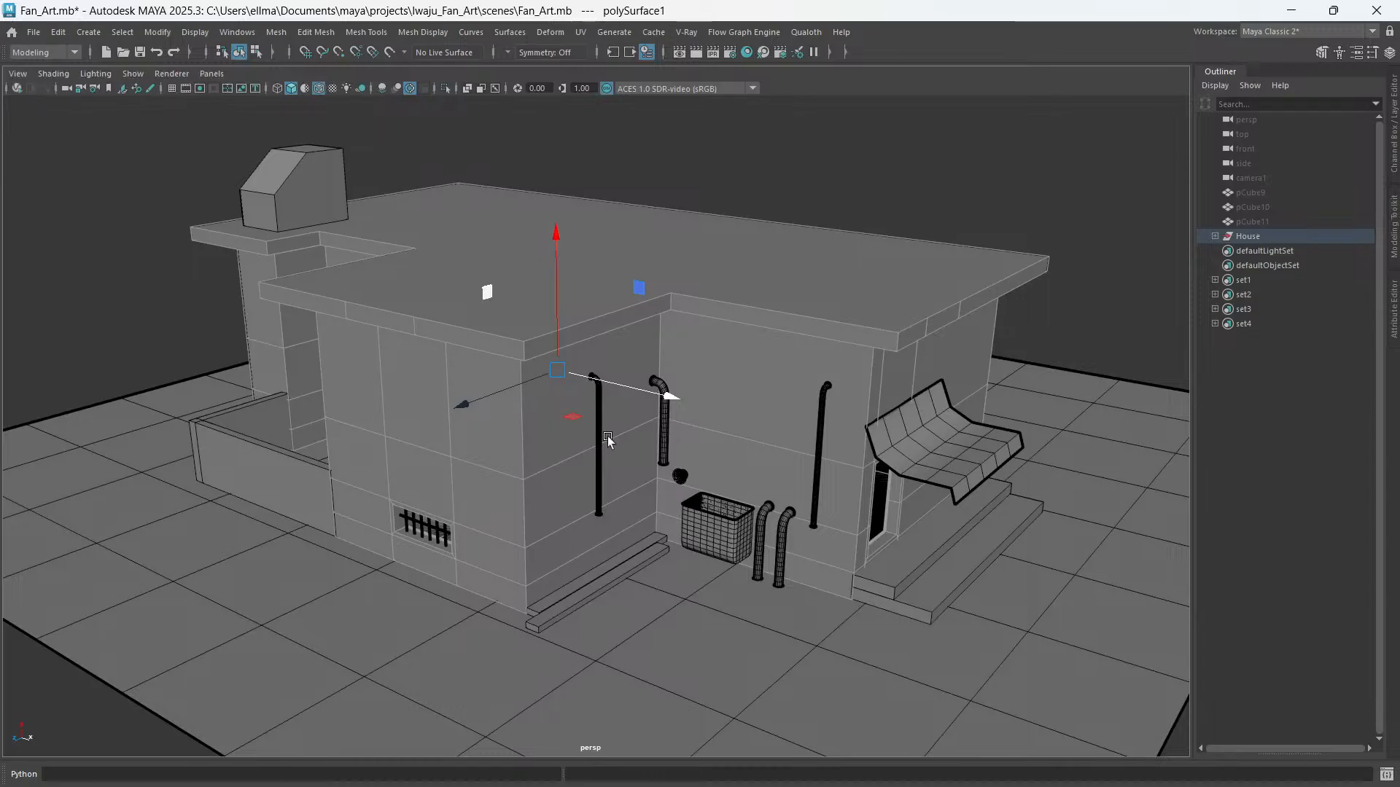
alt+drag(631, 481, 672, 438)
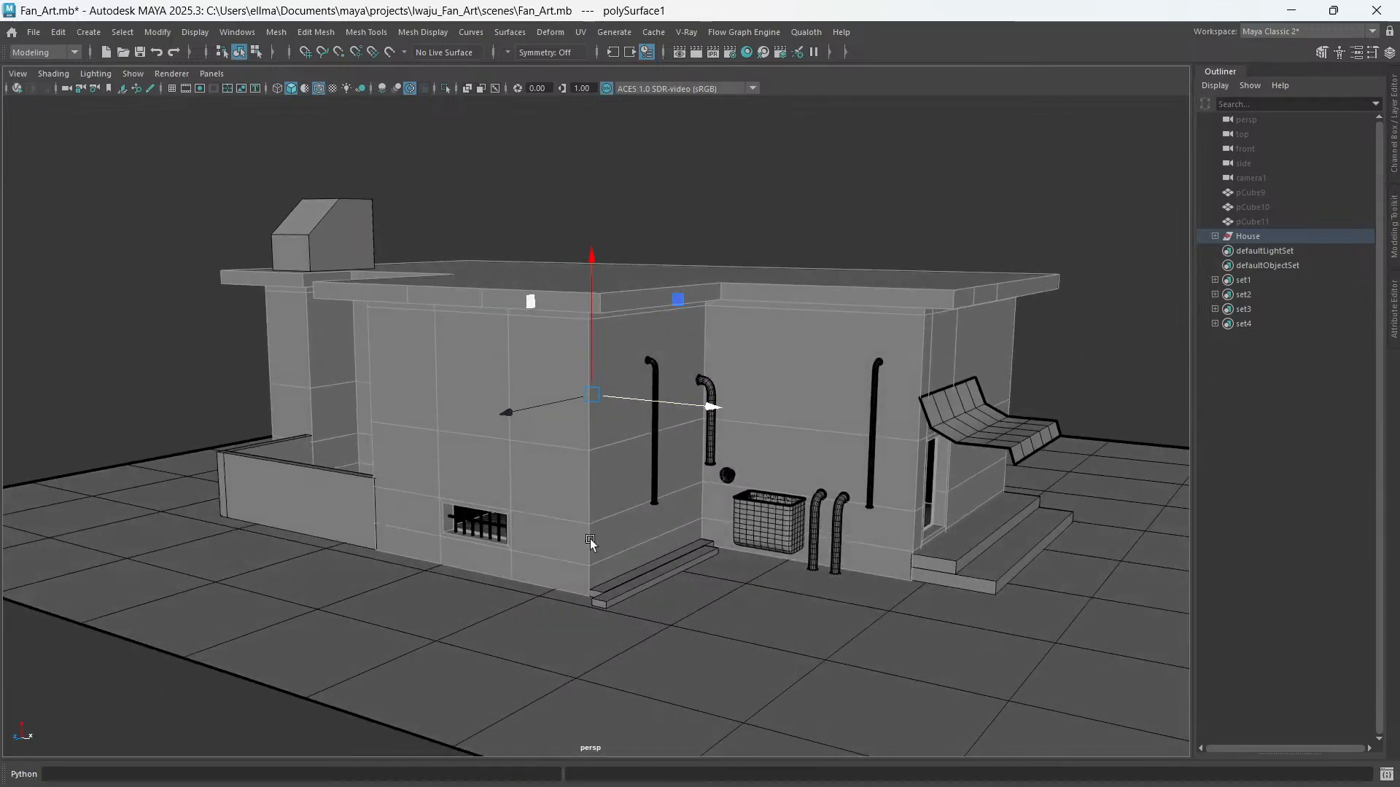
- Select the low wall enclosing the recess, inspect it up close, and bring the whole house back into view
alt+drag(323, 552, 264, 457)
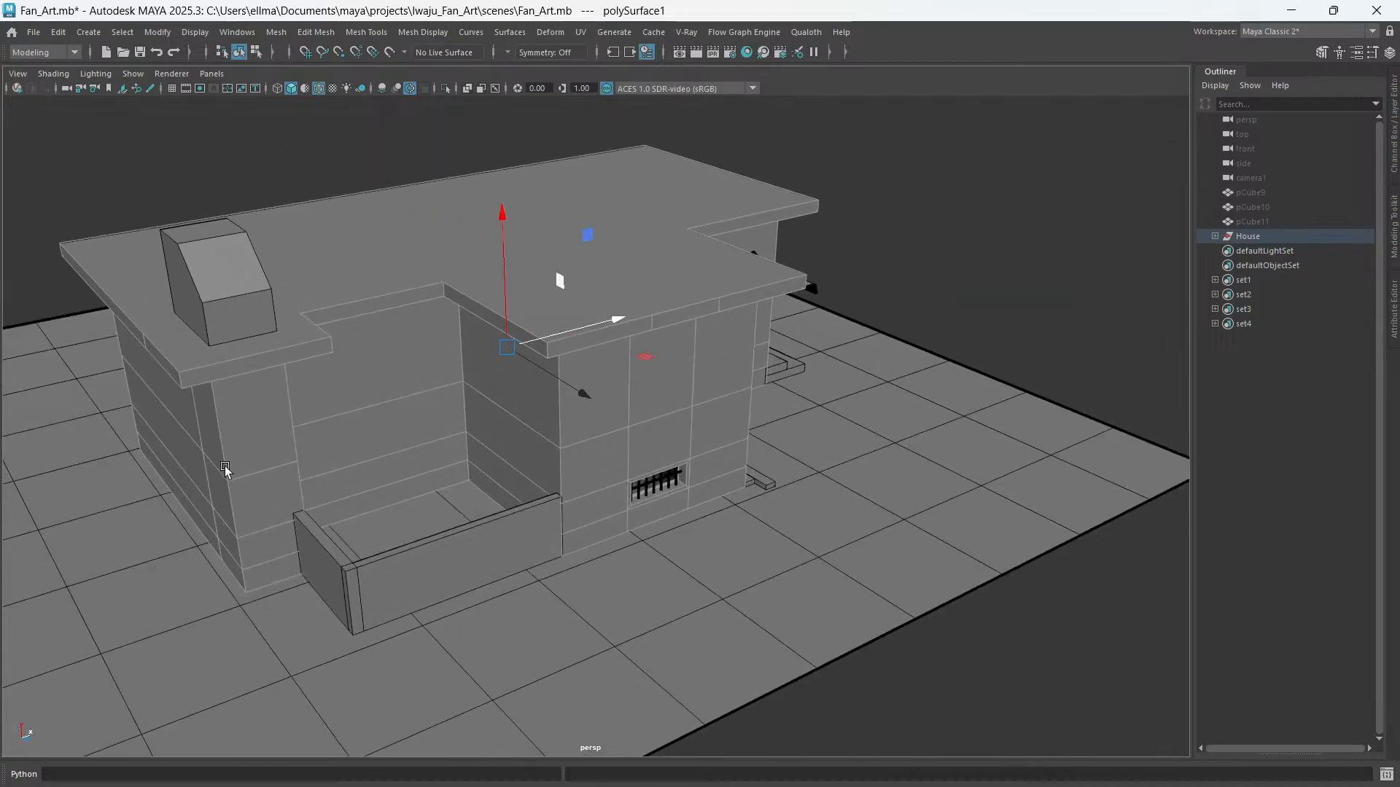
alt+middle_drag(388, 423, 461, 449)
click(495, 611)
key(f)
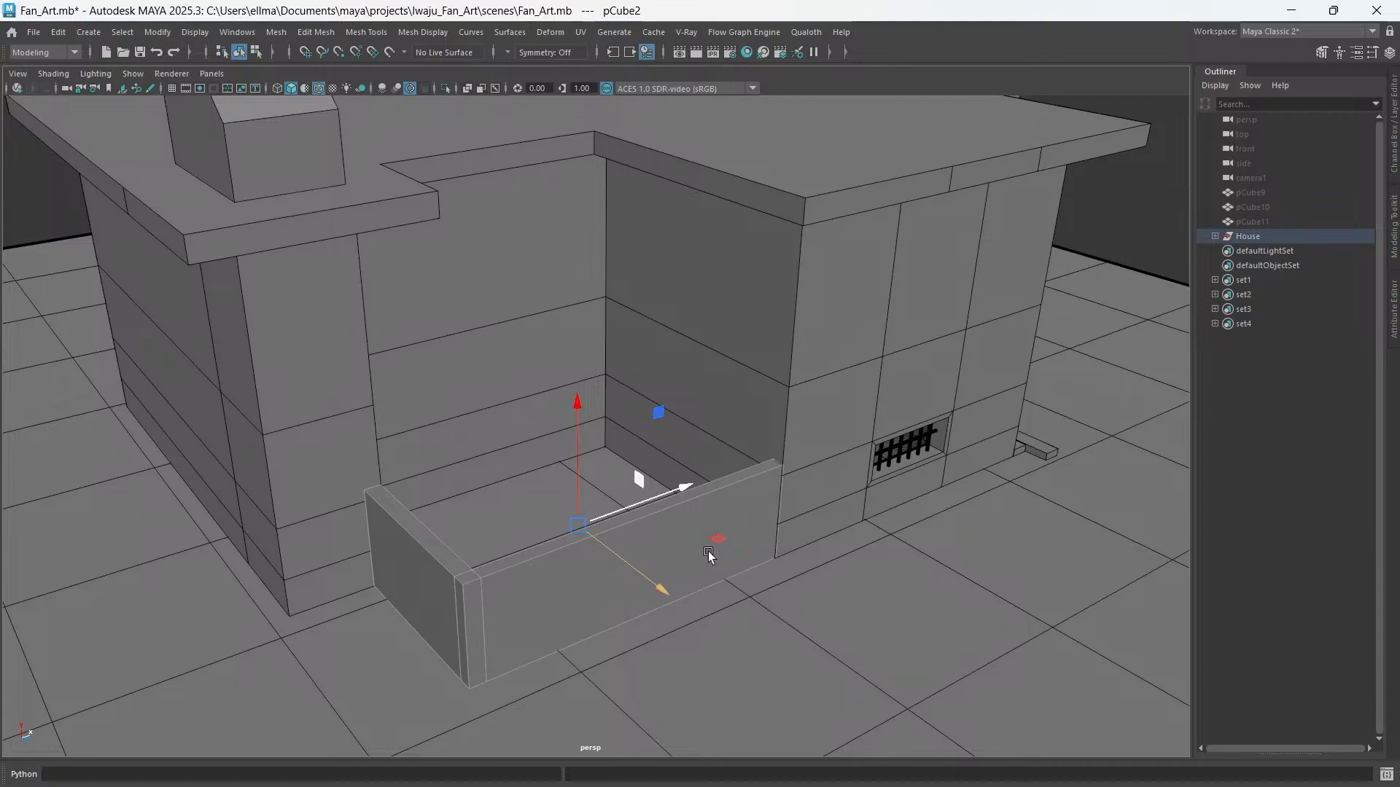
alt+drag(650, 518, 741, 372)
scroll(759, 342, down, 5)
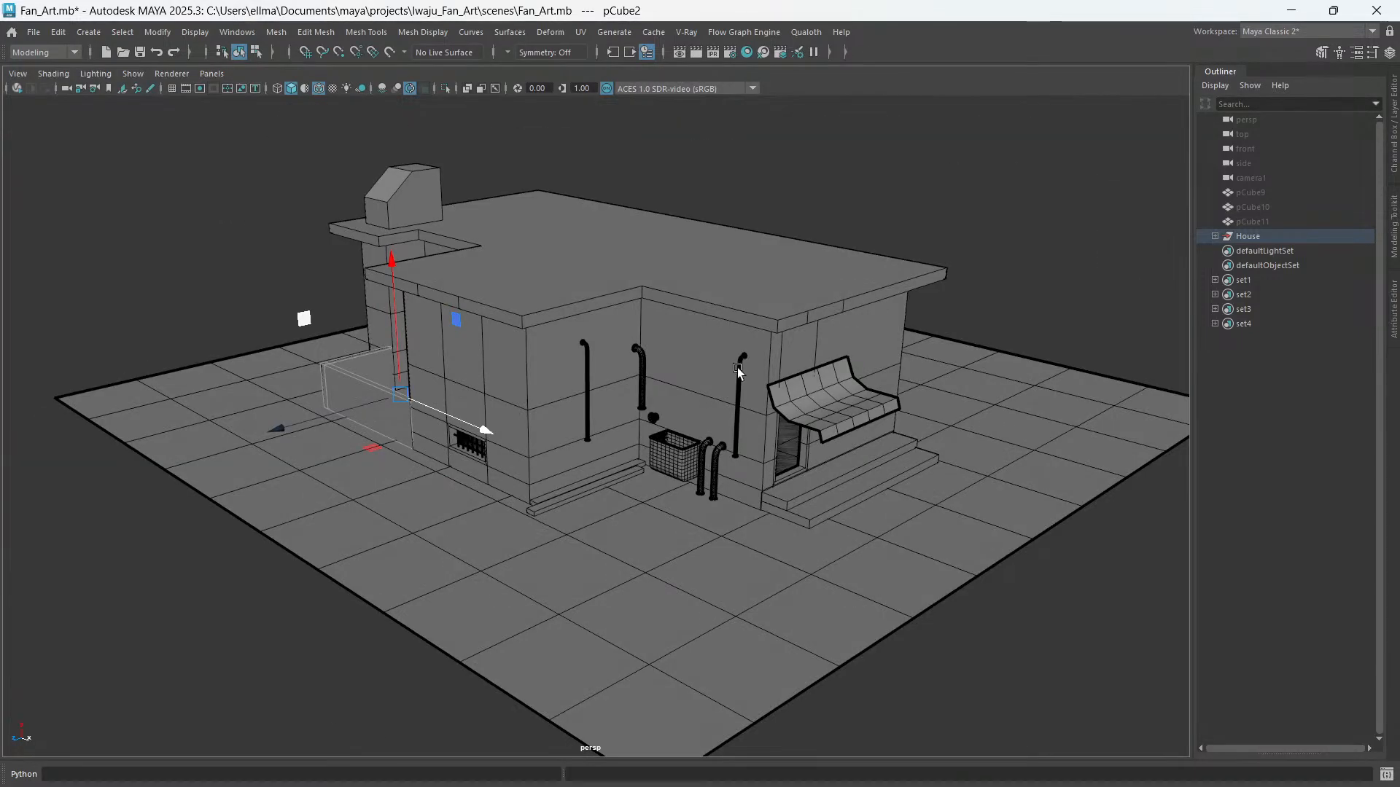
alt+middle_drag(741, 372, 588, 371)
alt+drag(588, 372, 578, 365)
scroll(583, 367, down, 1)
alt+middle_drag(602, 368, 558, 361)
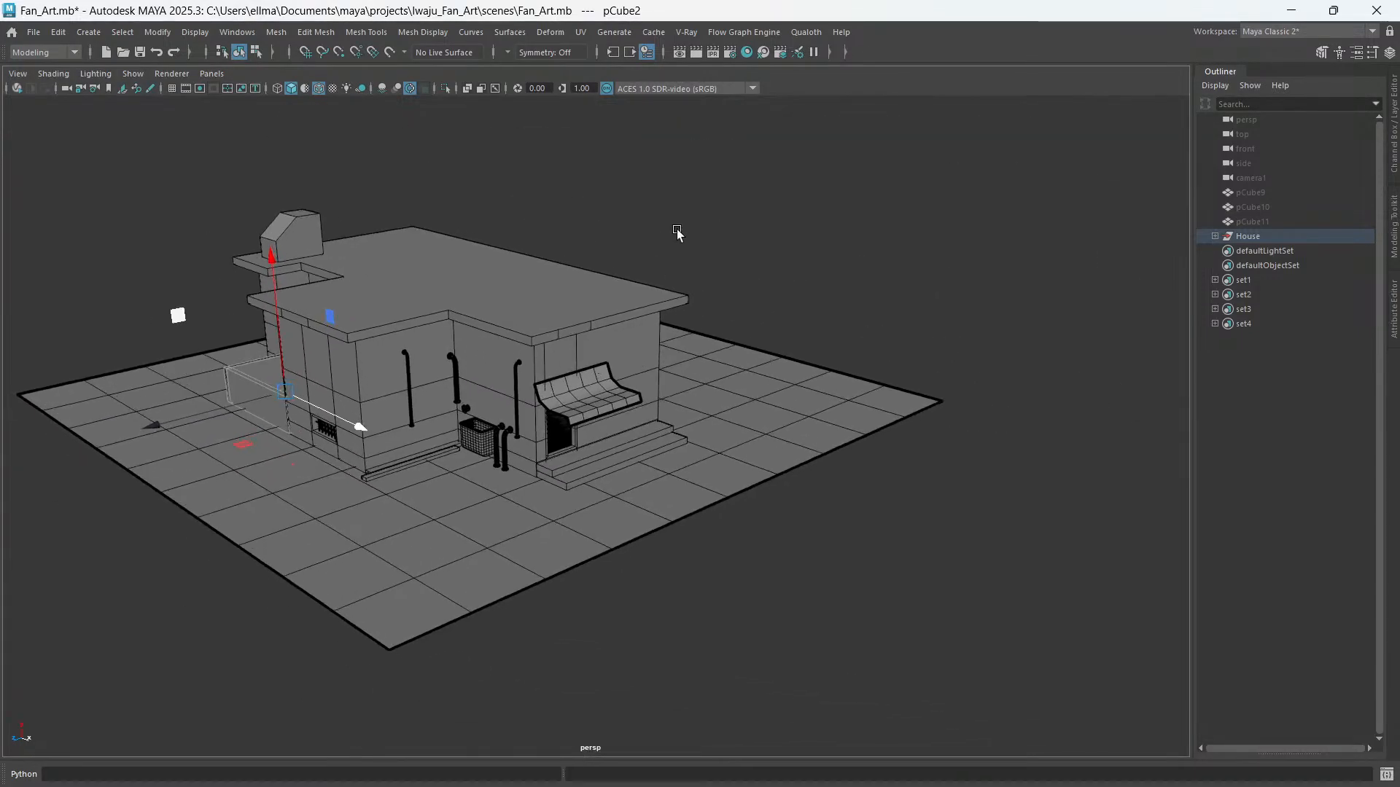
- Open the UV Editor at a reduced size beside the perspective view and collapse the Outliner
click(580, 32)
click(614, 64)
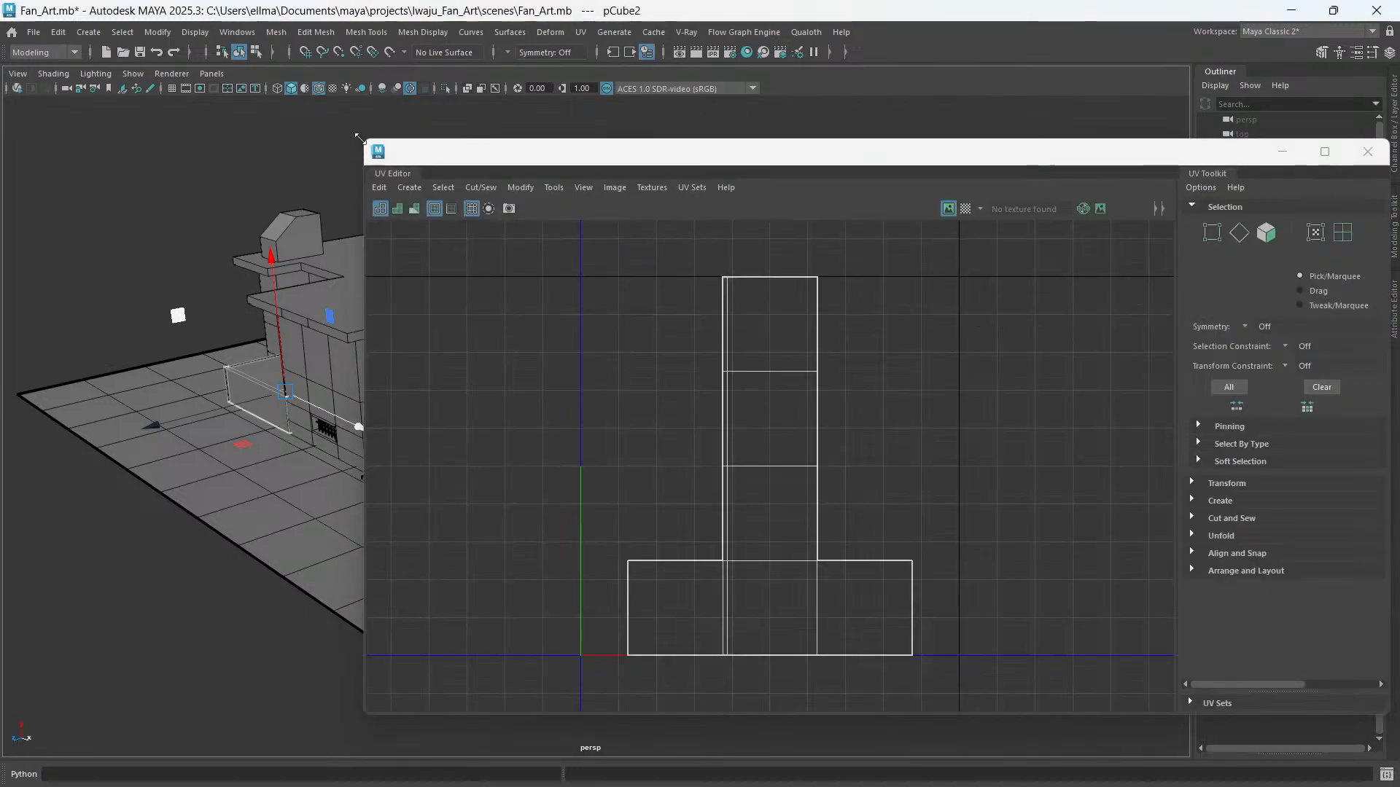
drag(359, 138, 793, 107)
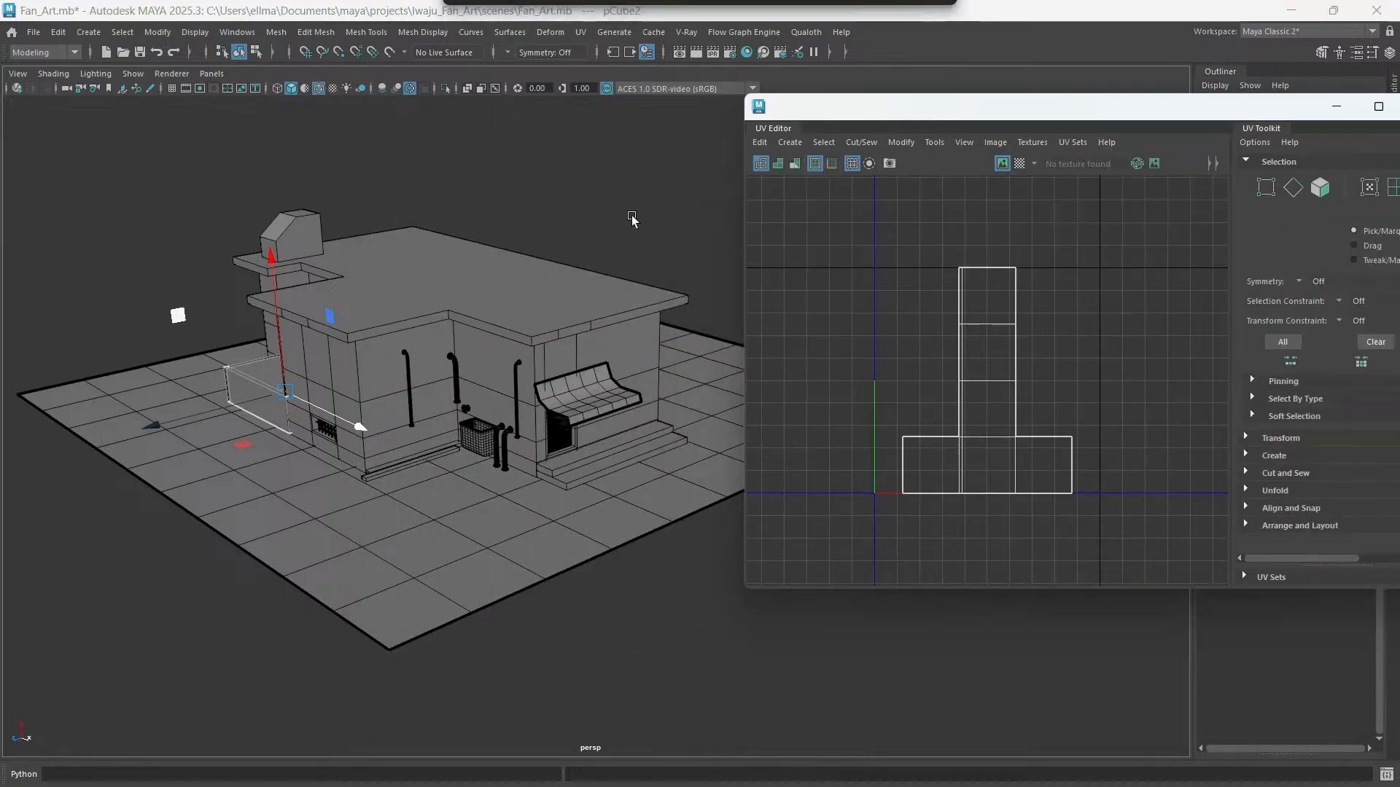
alt+middle_drag(620, 277, 567, 277)
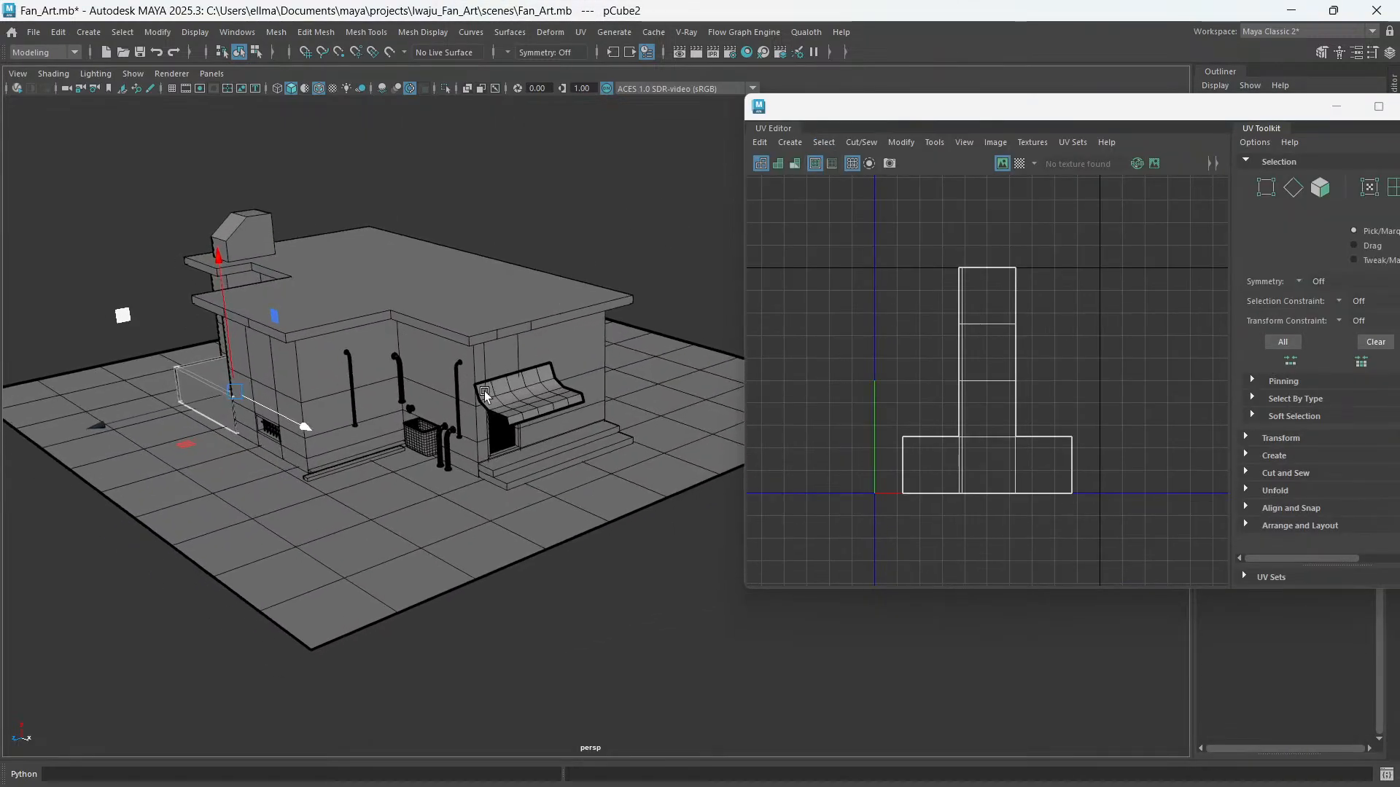
alt+drag(484, 391, 611, 334)
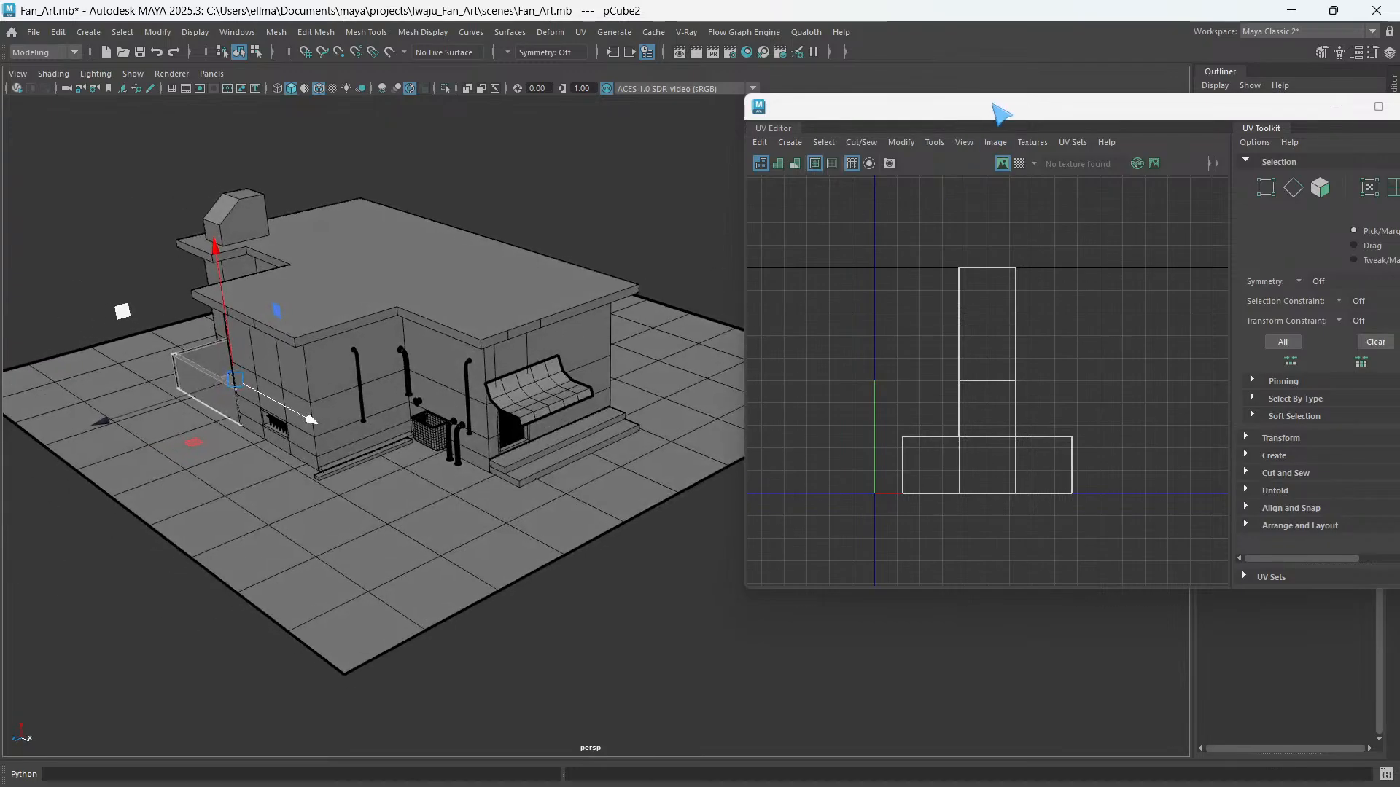
mouse_move(993, 107)
mouse_down()
mouse_move(689, 153)
mouse_move(1072, 154)
mouse_move(1045, 121)
mouse_move(990, 109)
mouse_move(1009, 113)
mouse_up()
click(1224, 73)
- Isolate the main house mesh in the perspective view and inspect its walls, roof overhang and openings
click(449, 256)
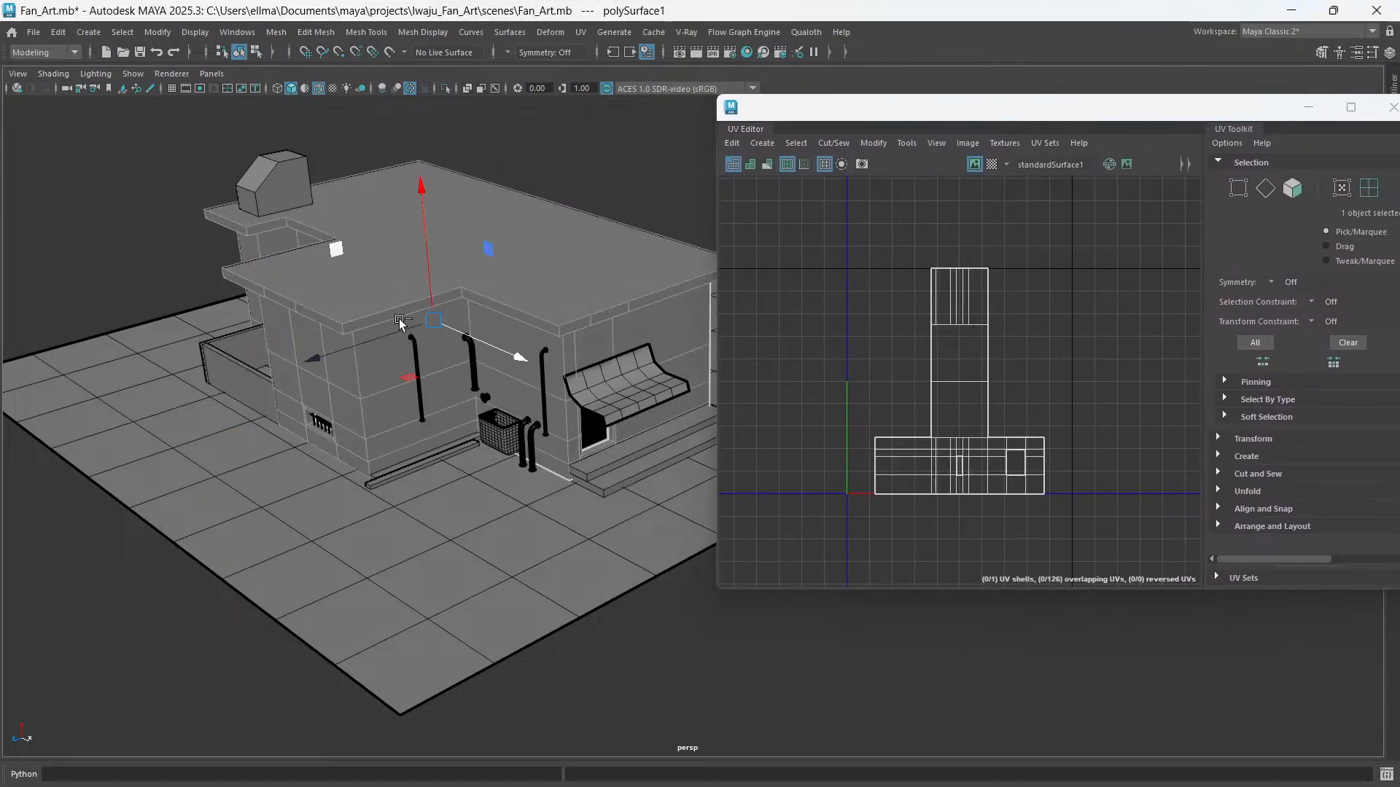
key(ctrl+1)
alt+middle_drag(507, 386, 472, 406)
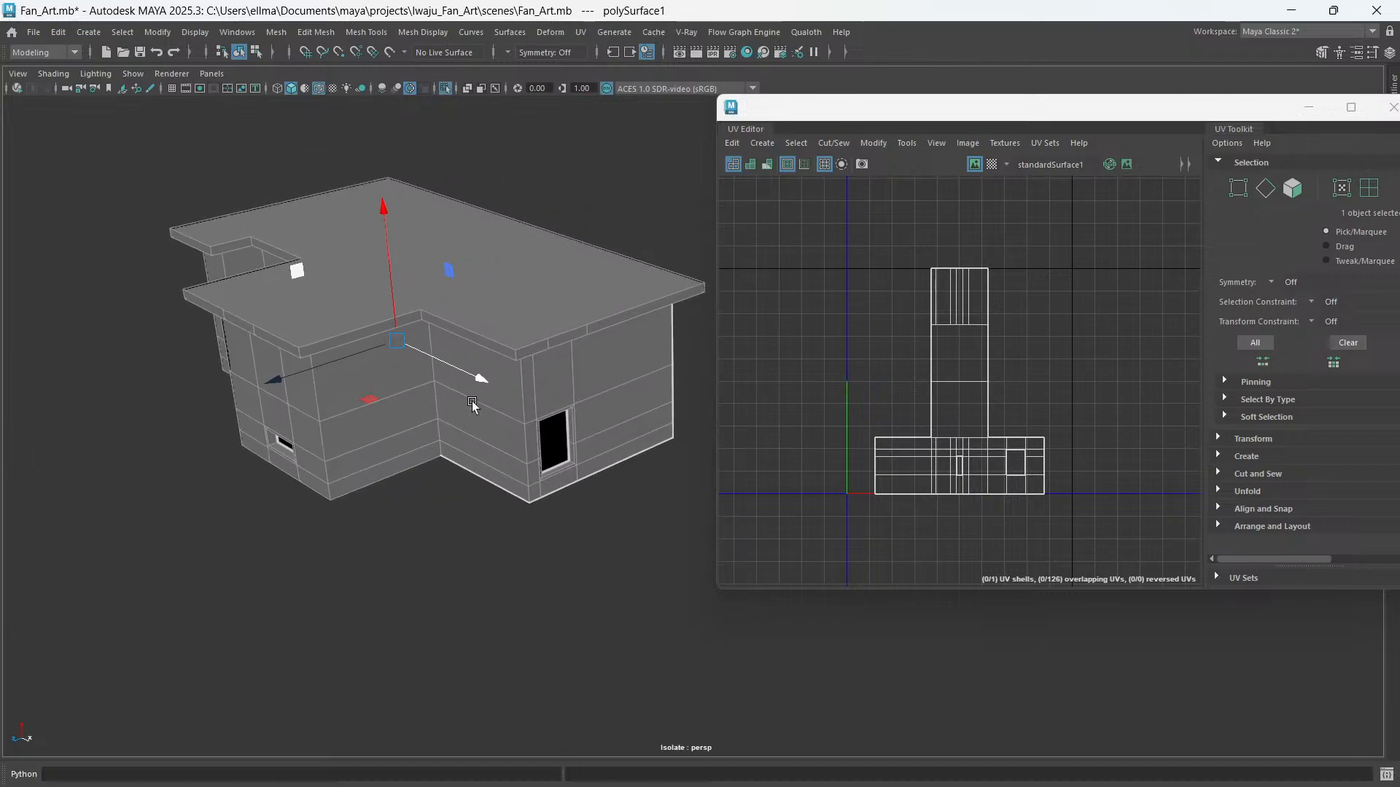
mouse_move(472, 405)
alt+mouse_down()
mouse_move(510, 382)
mouse_move(562, 416)
mouse_move(492, 400)
alt+mouse_up()
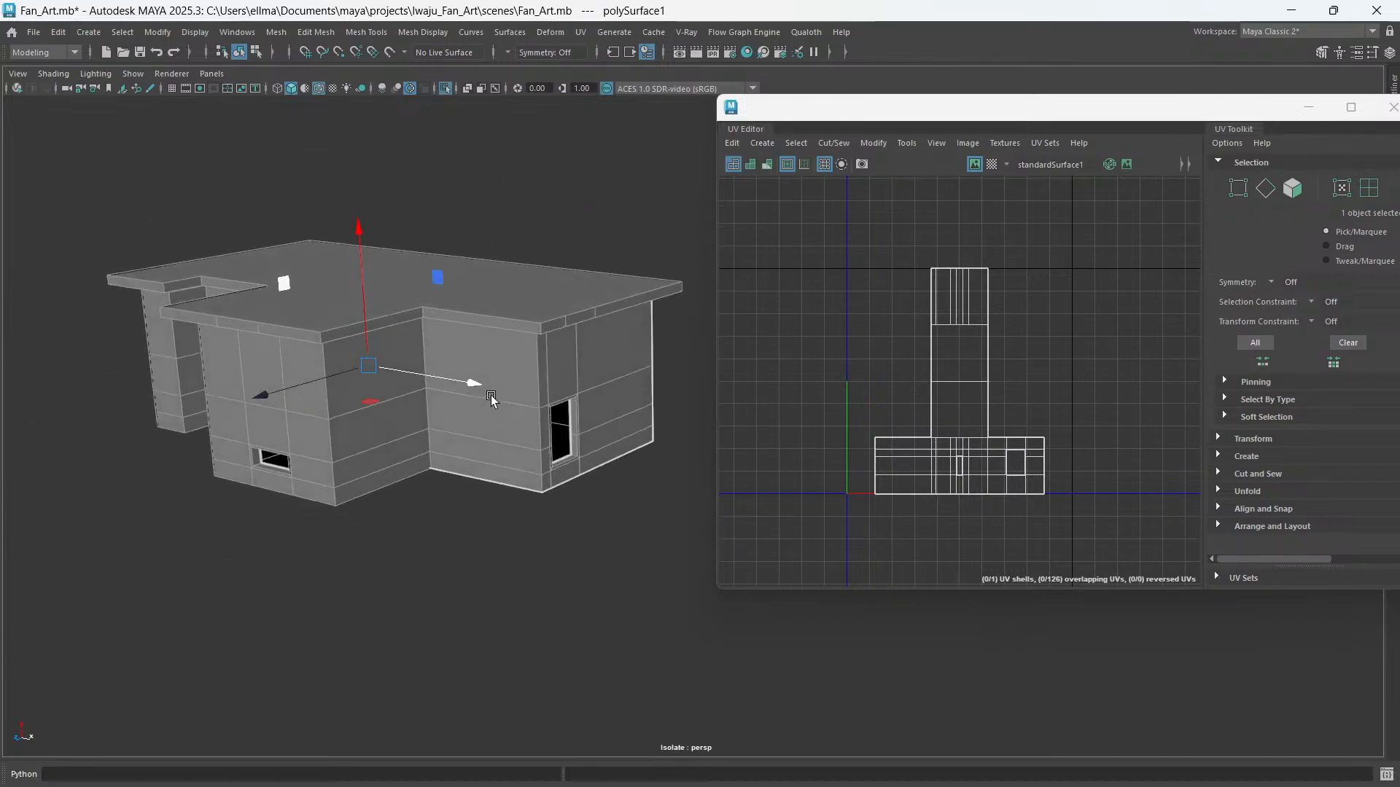
alt+middle_drag(491, 400, 515, 393)
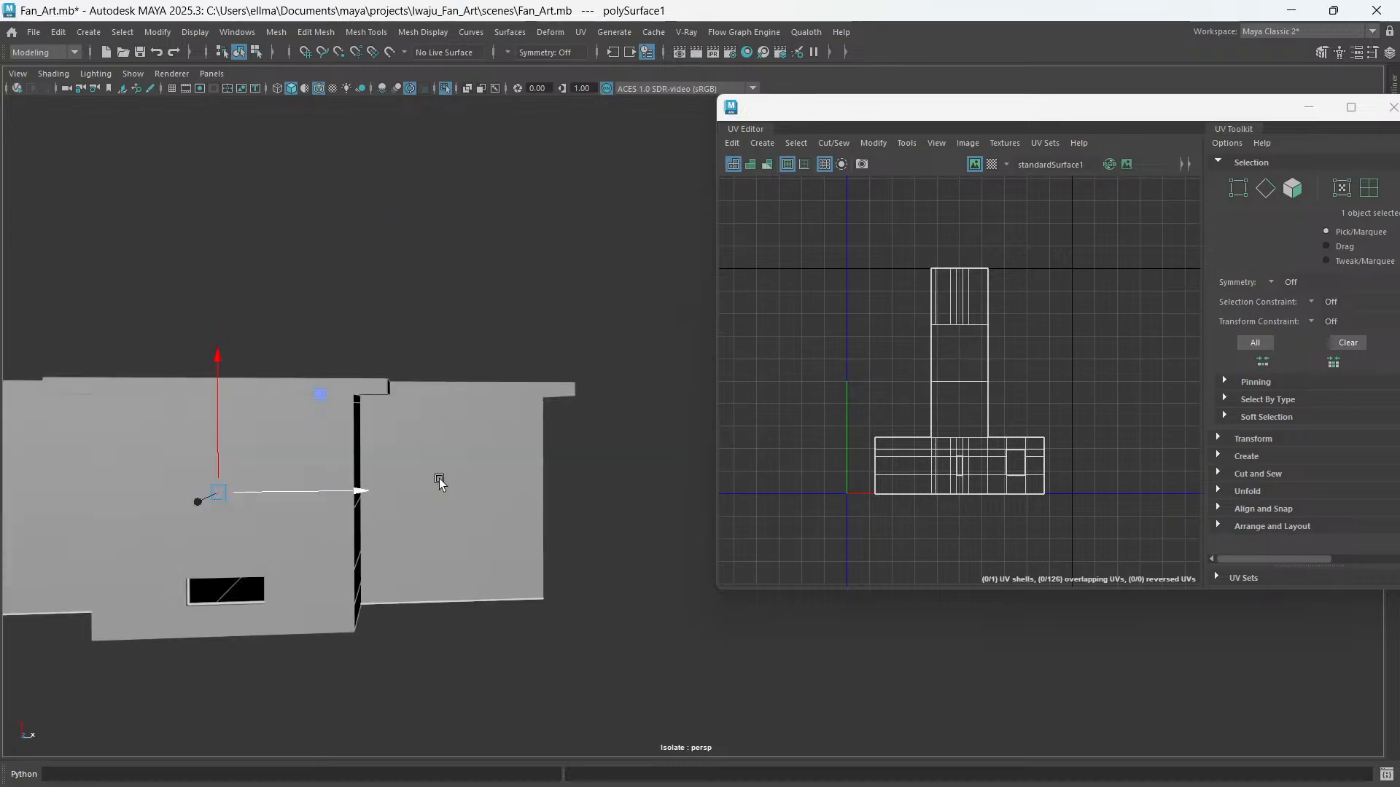
alt+drag(439, 479, 409, 462)
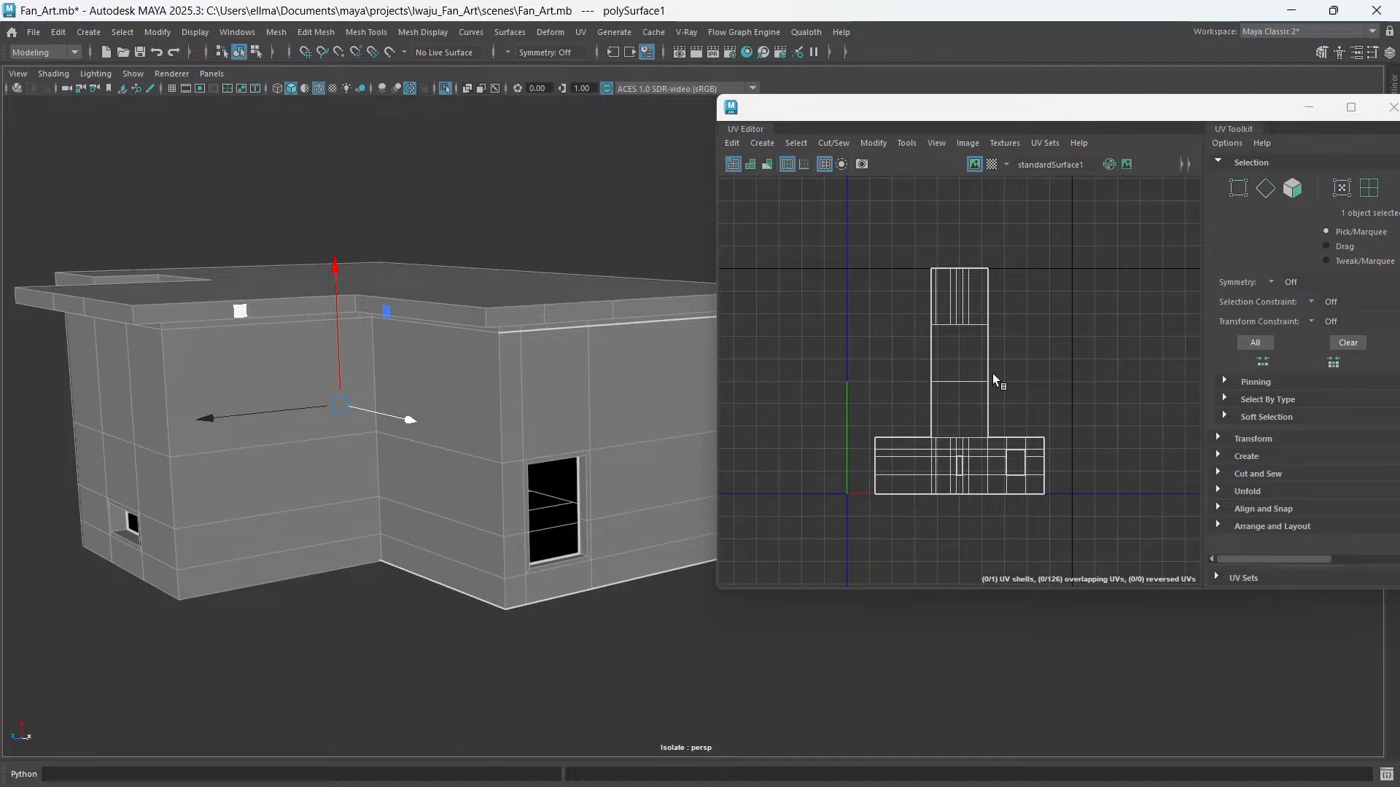
- Clear the main house mesh's existing UVs and apply a camera-based UV projection to the whole mesh
click(1038, 379)
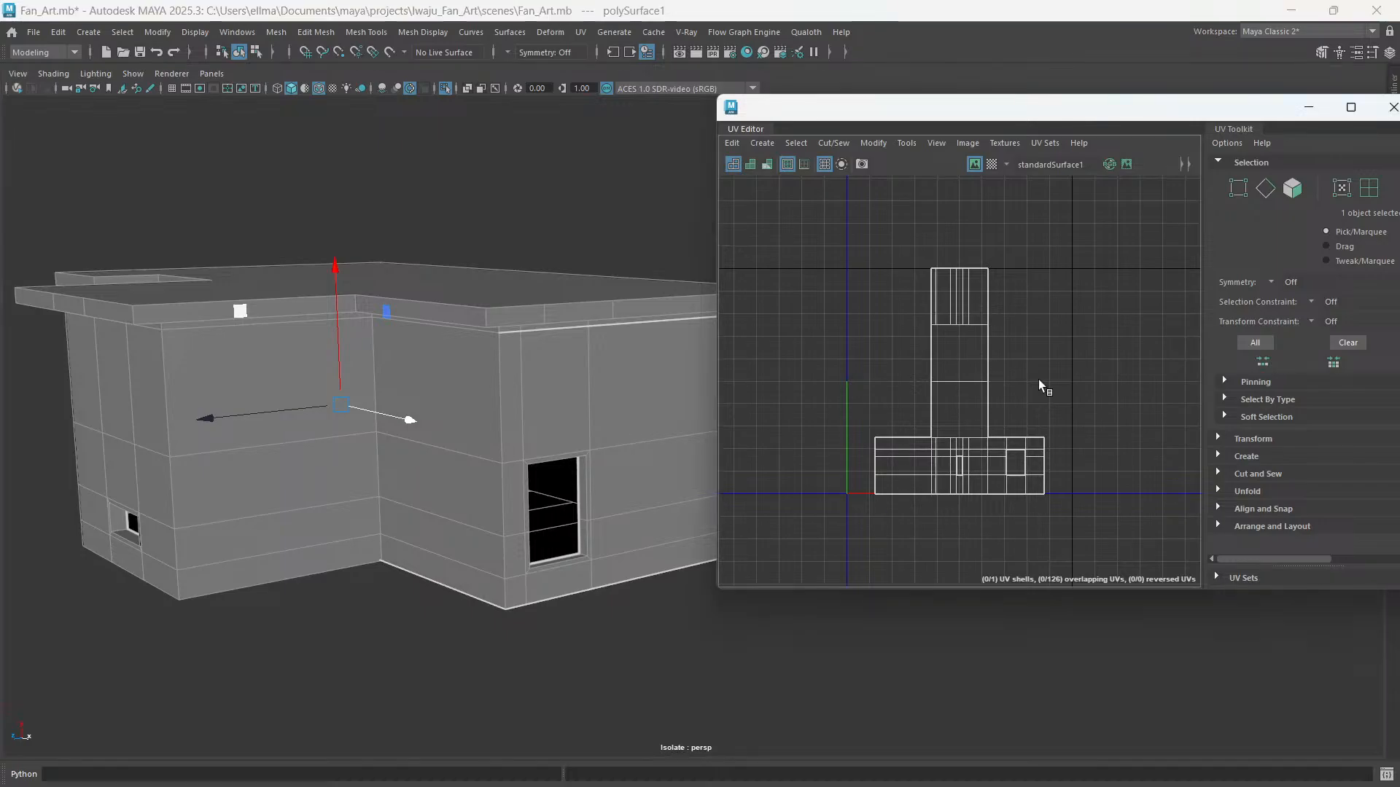
click(732, 143)
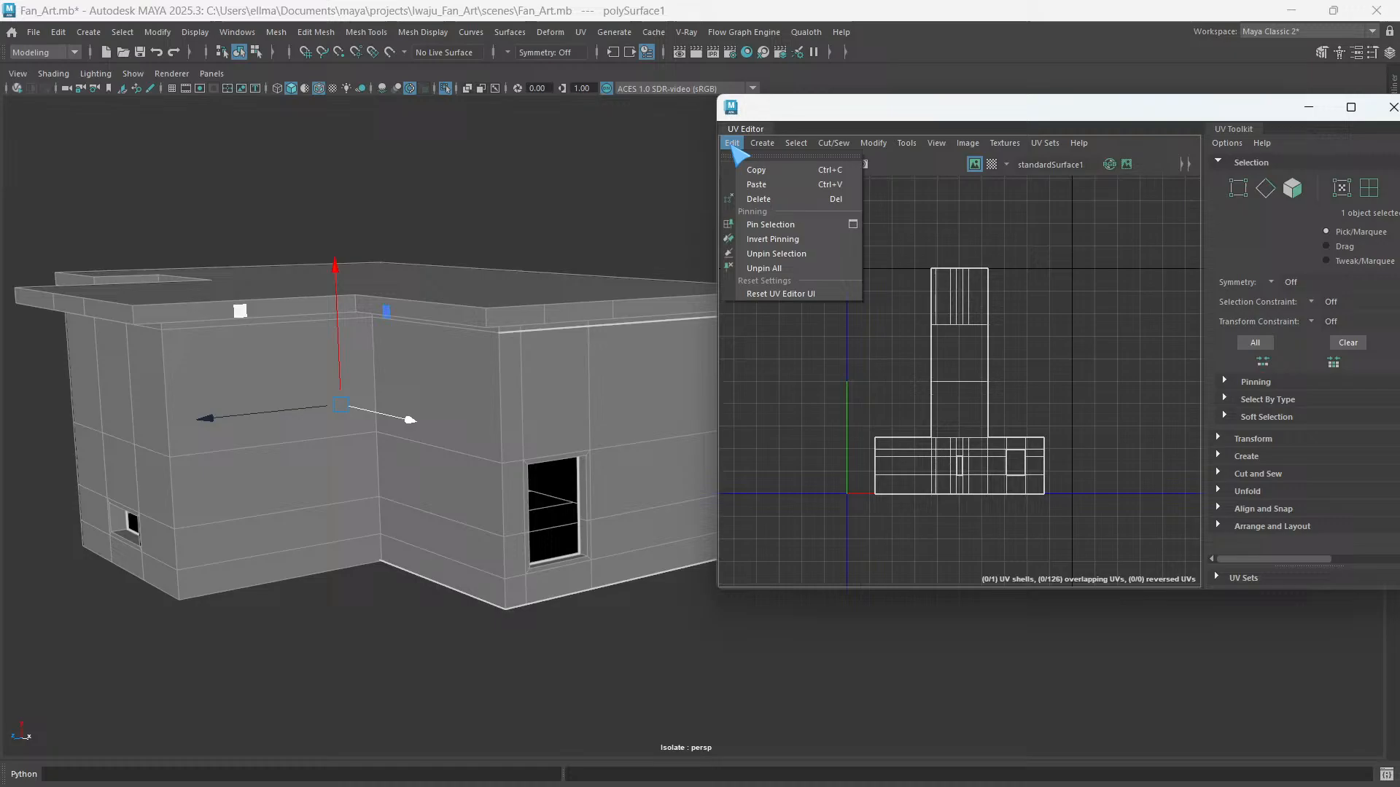
click(818, 396)
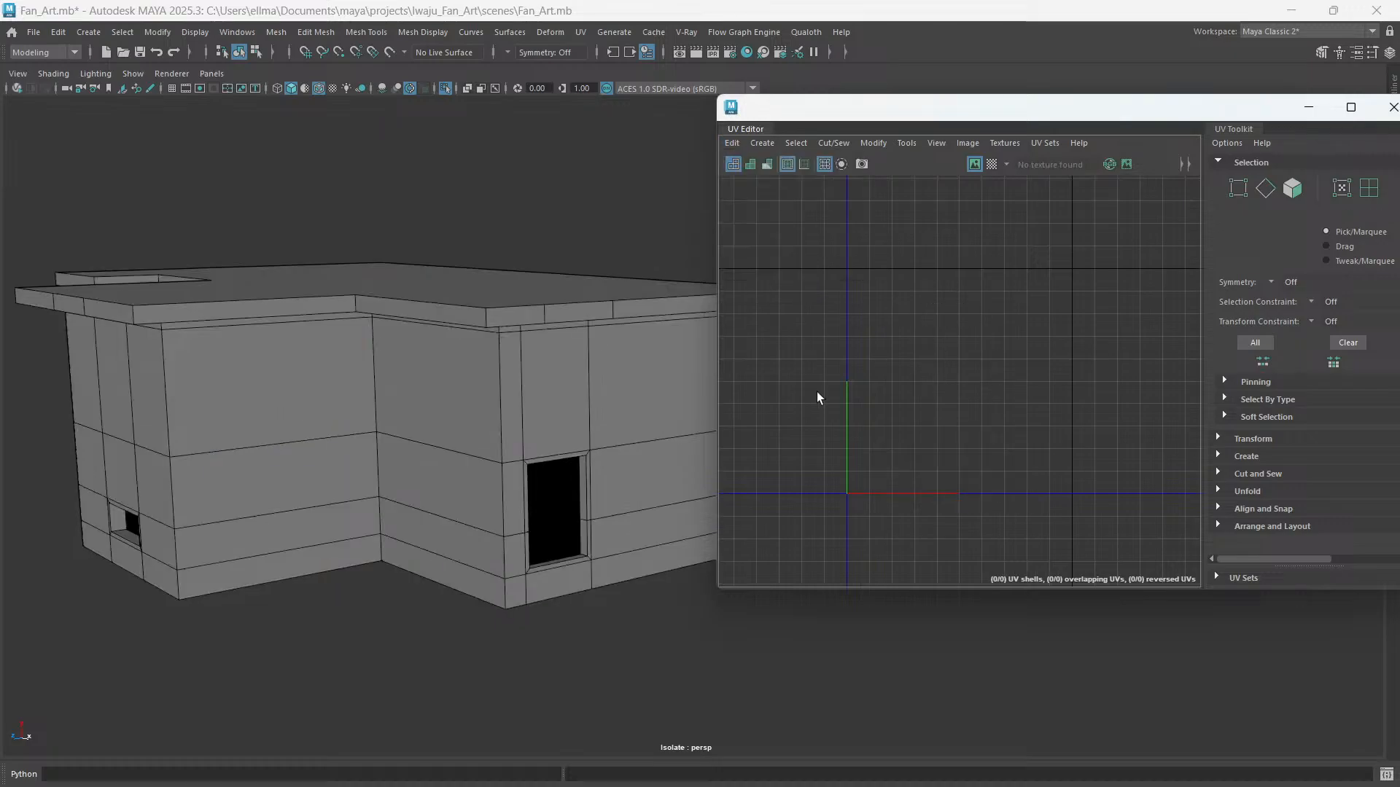
alt+drag(496, 391, 419, 384)
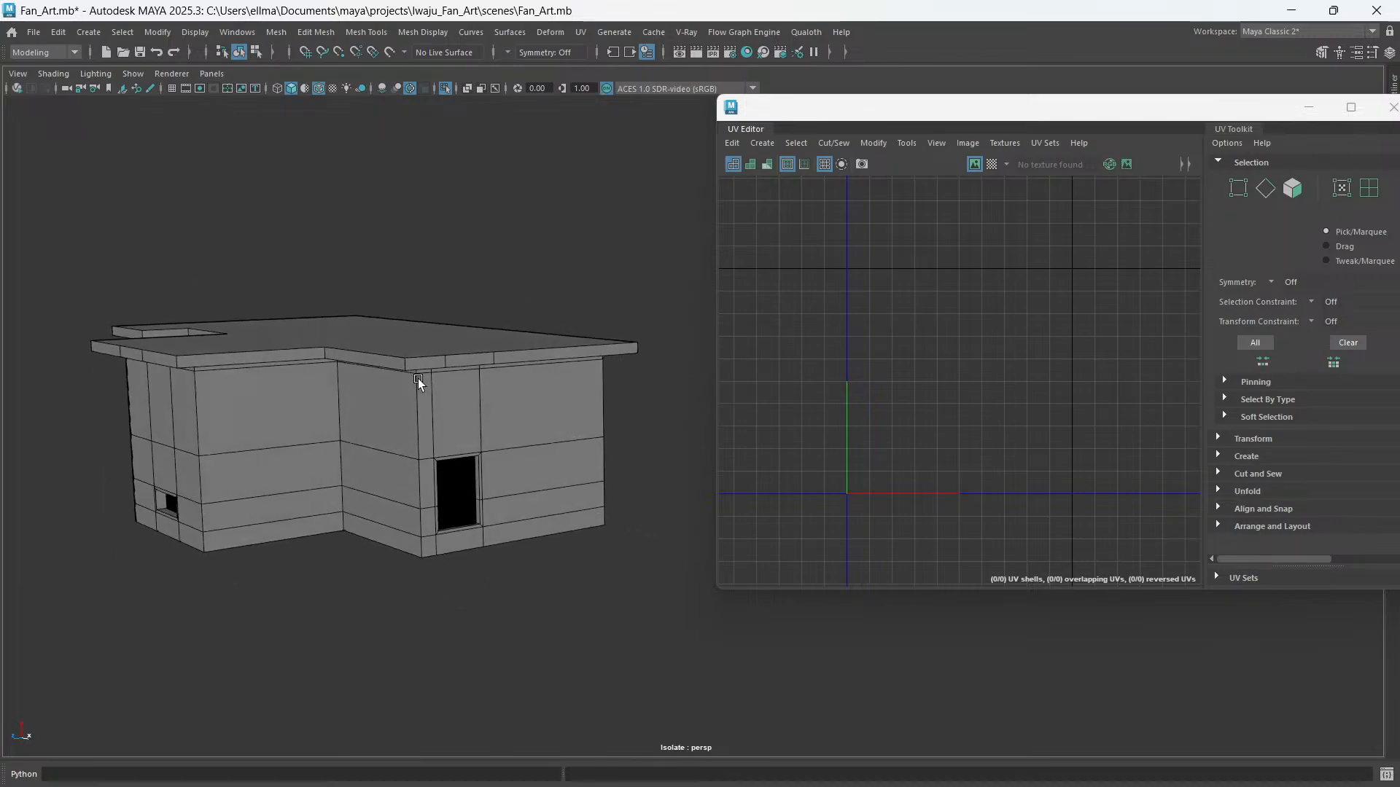
click(403, 415)
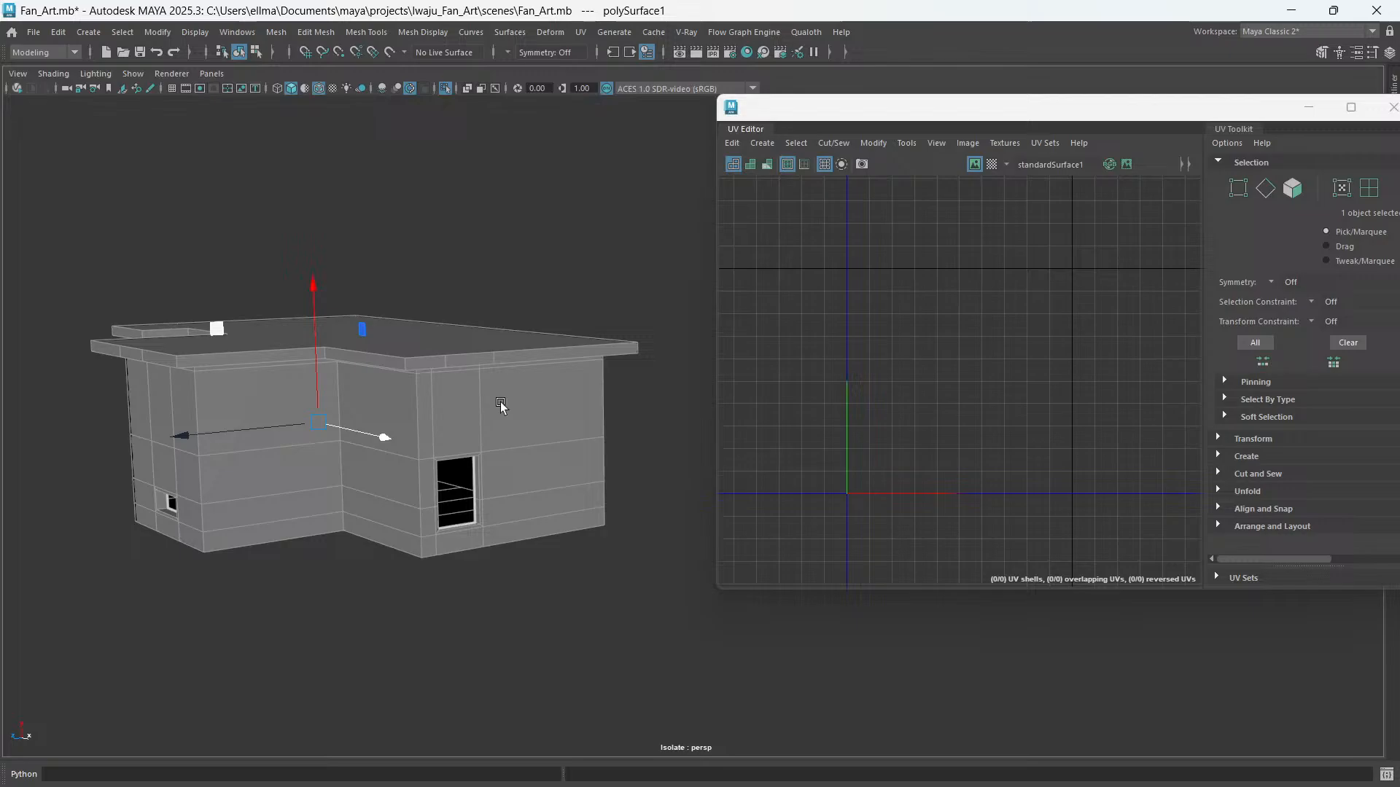
click(763, 144)
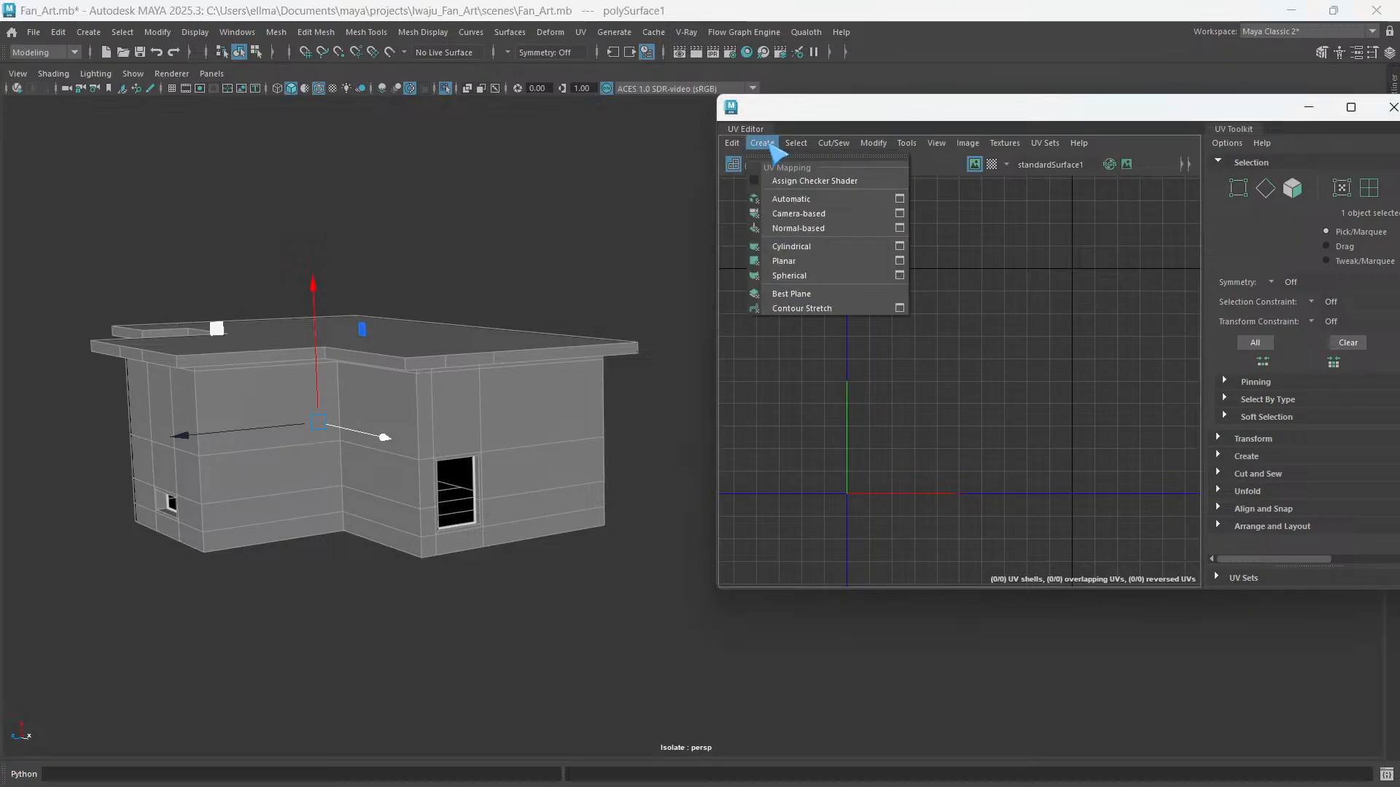
click(794, 213)
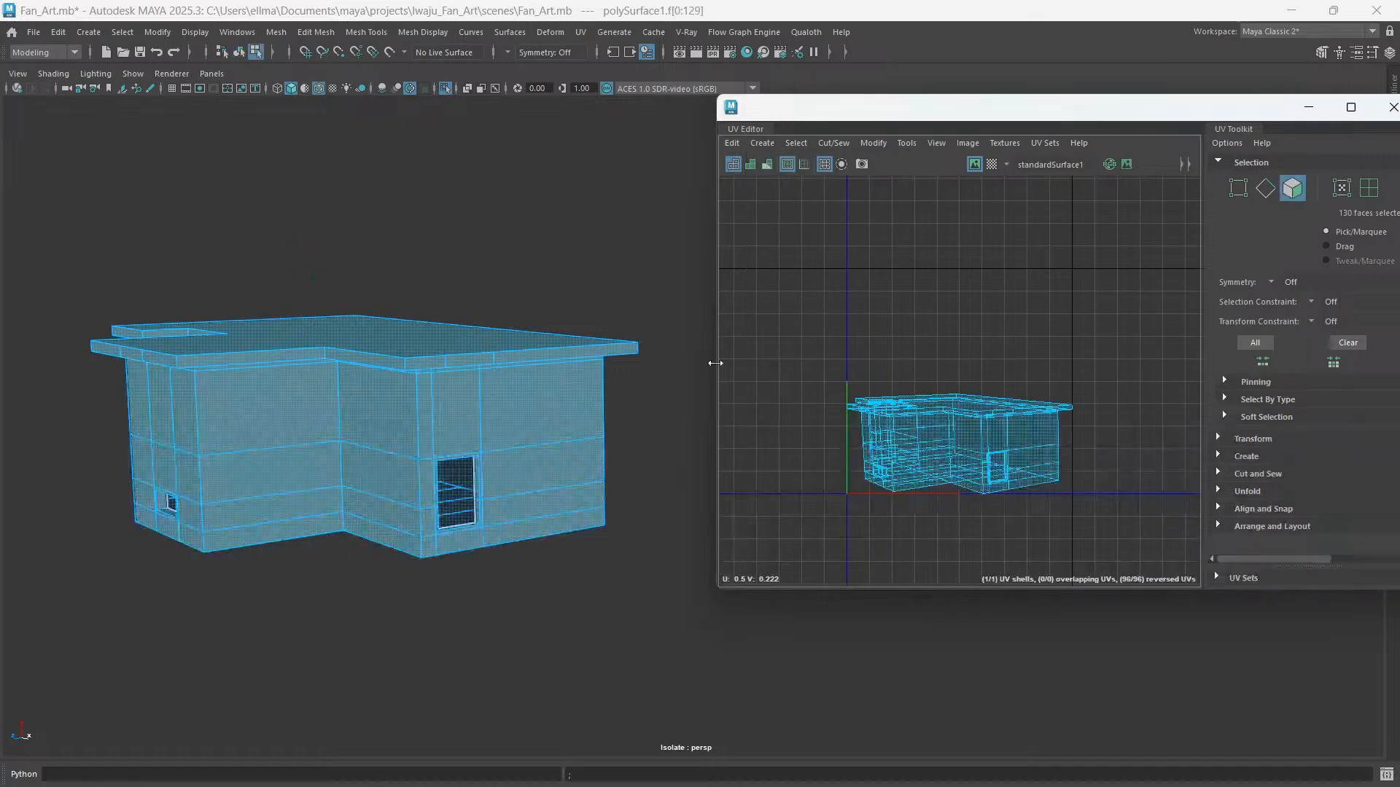
- Deselect the faces and examine the house's walls, openings, roof overhang and underside to plan the UV seams
scroll(428, 450, up, 3)
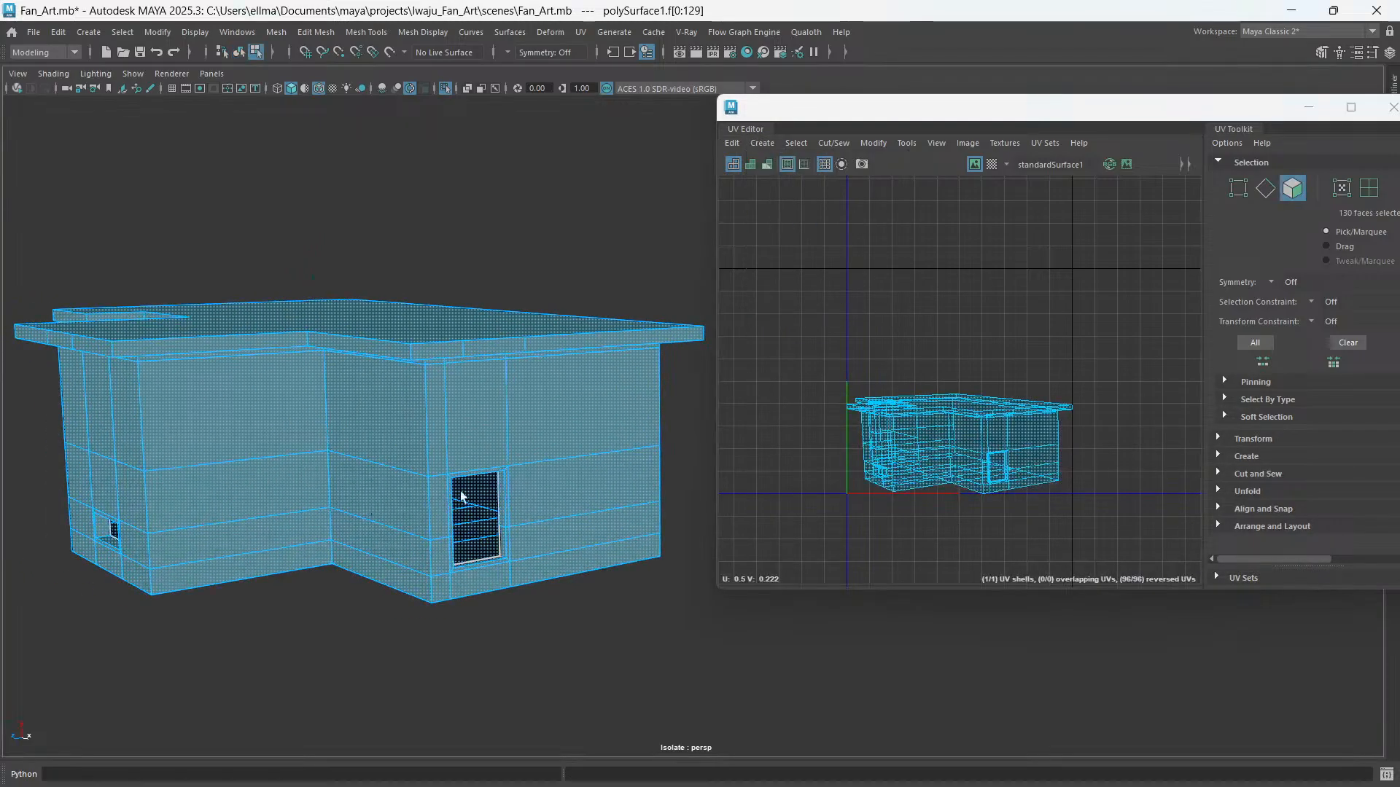
alt+drag(404, 524, 328, 487)
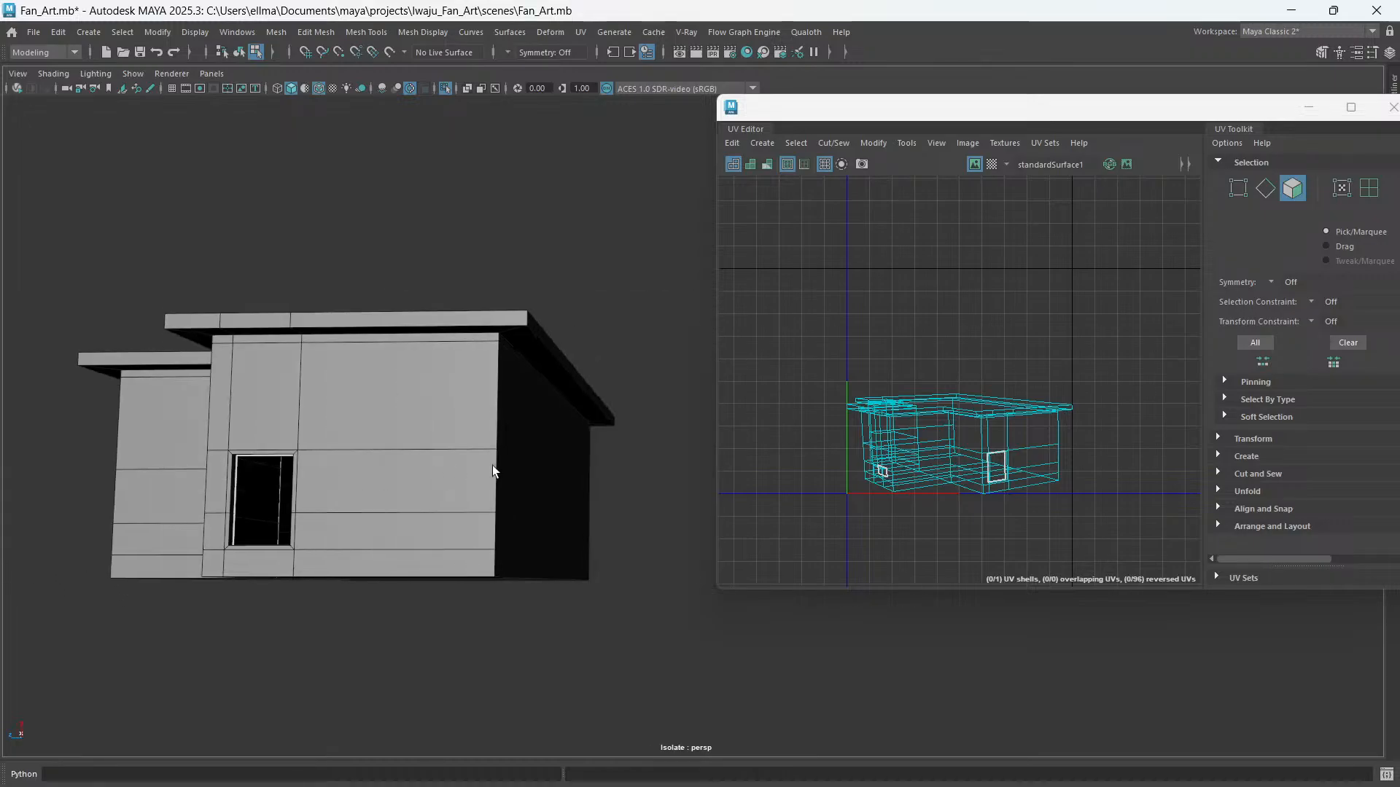
alt+drag(469, 447, 503, 394)
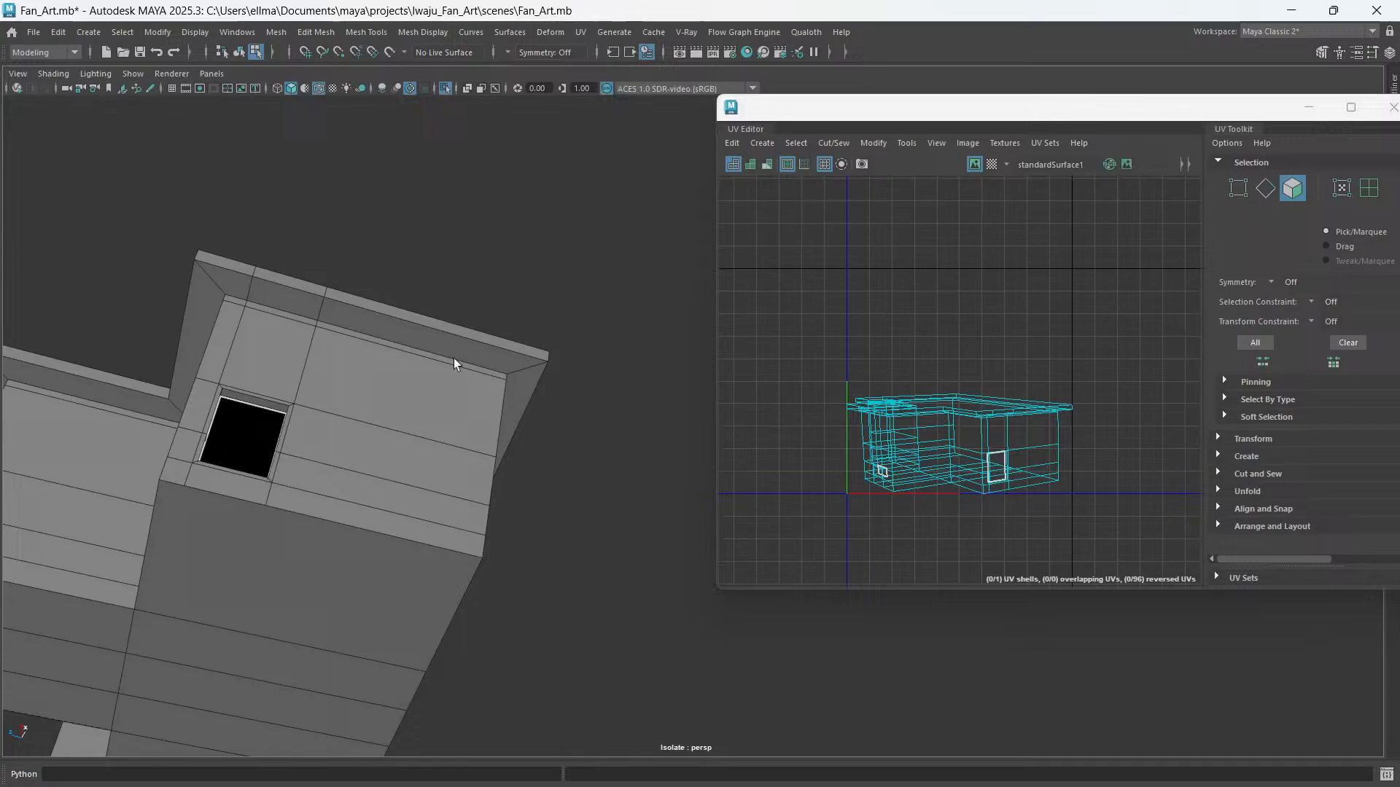
alt+drag(352, 331, 436, 348)
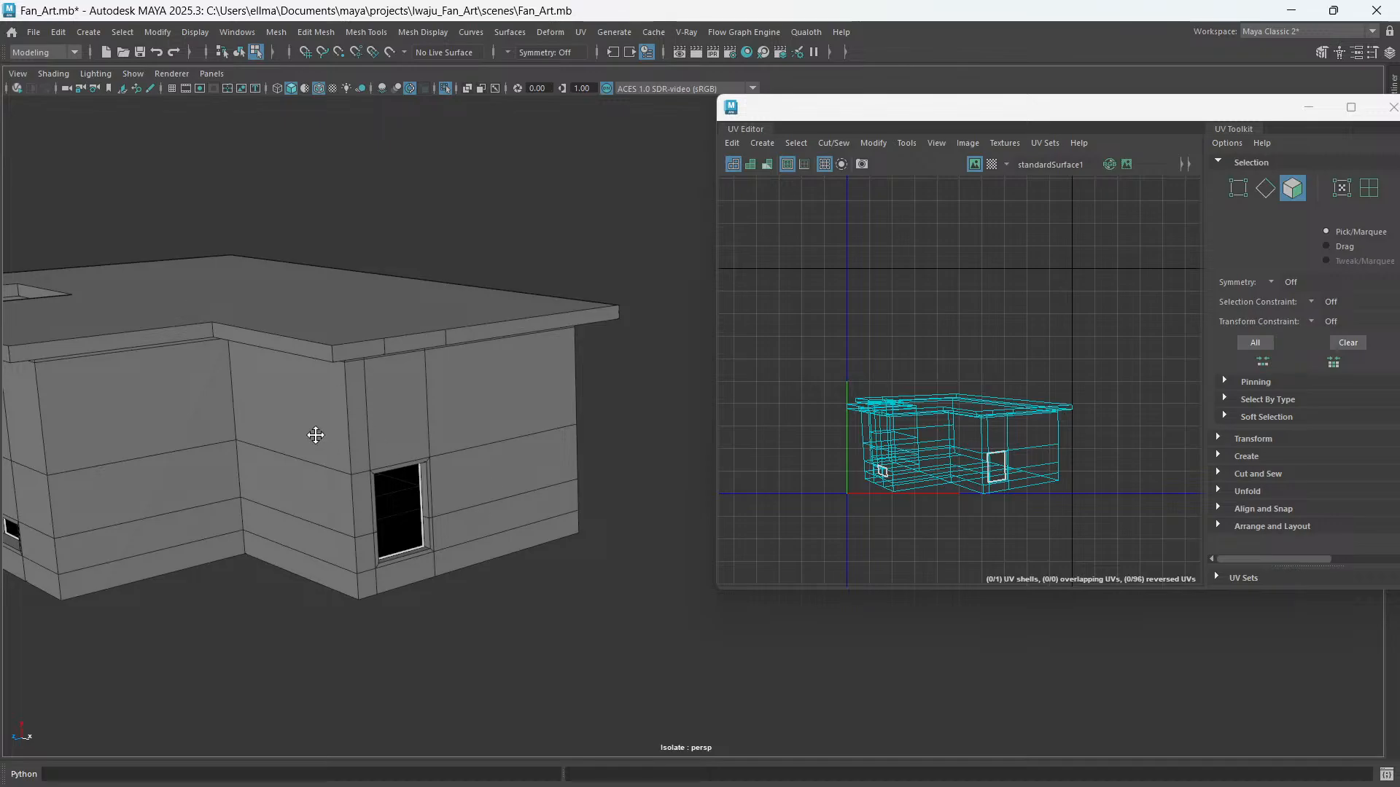
alt+middle_drag(313, 437, 434, 440)
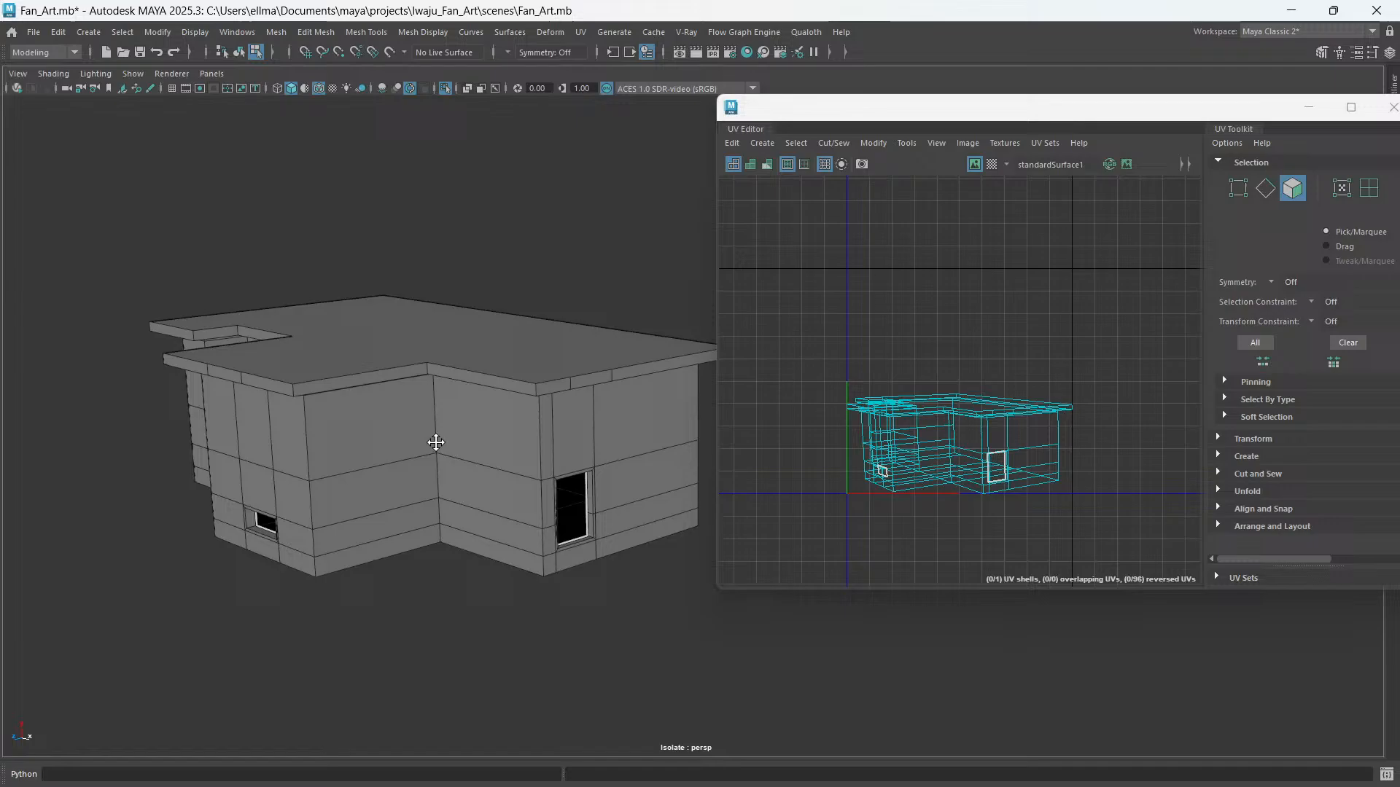
scroll(531, 468, up, 5)
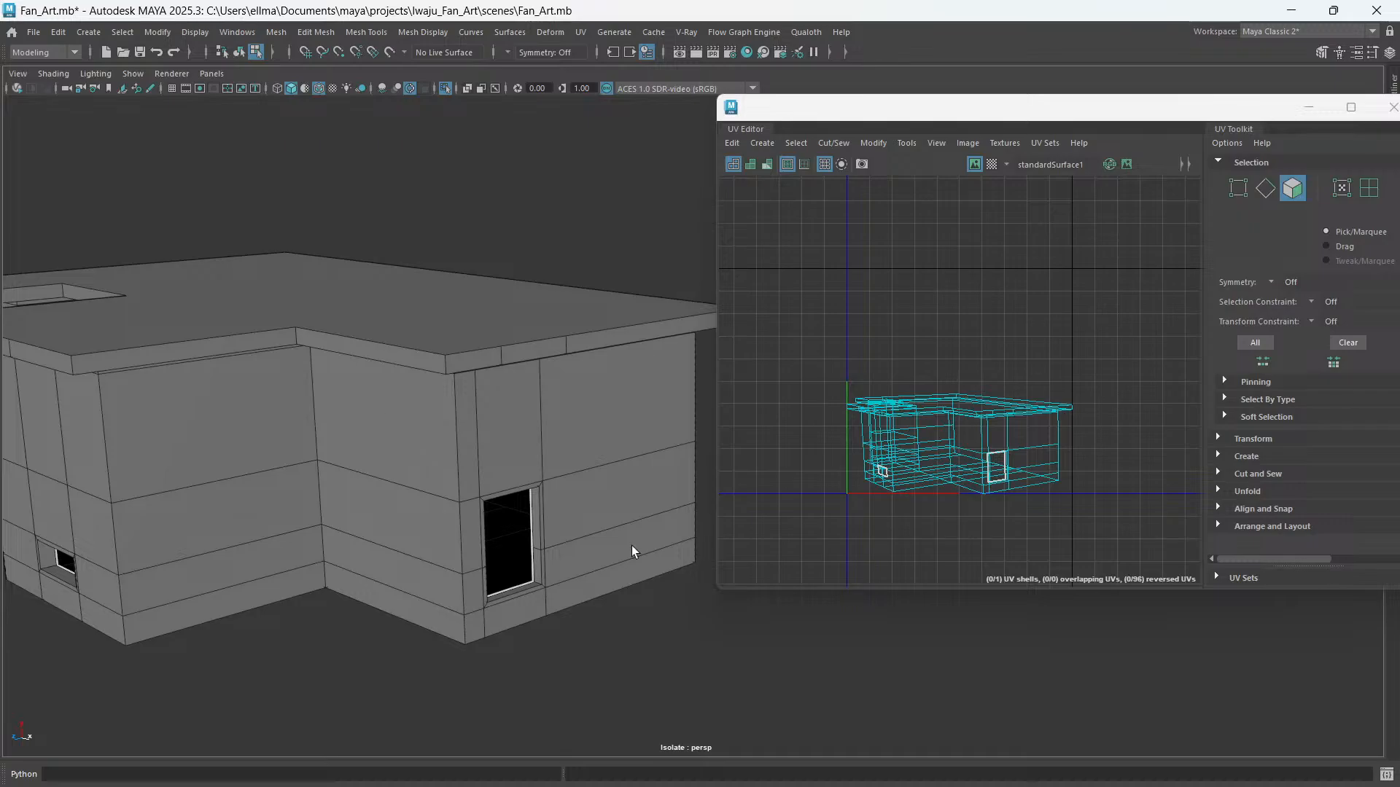
alt+drag(409, 423, 545, 428)
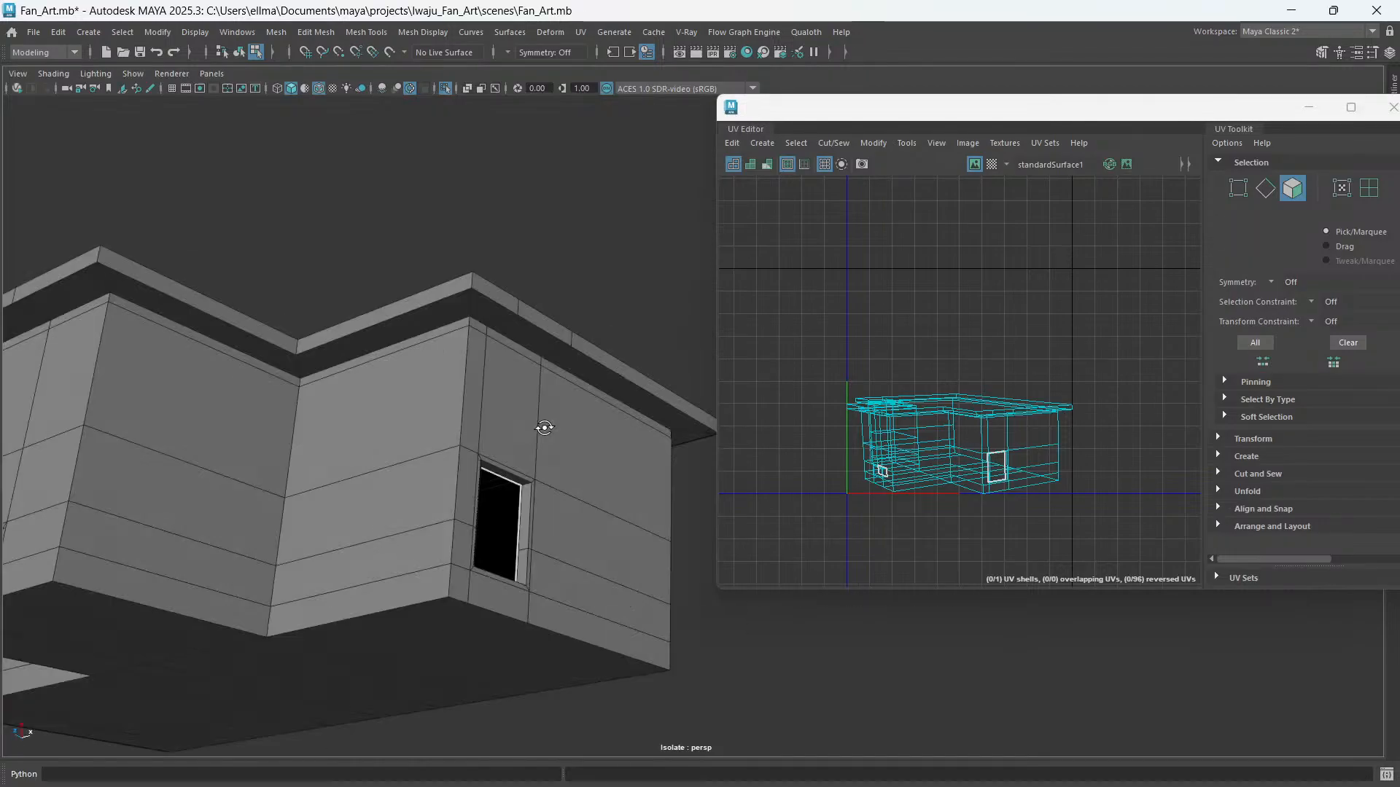
alt+middle_drag(545, 428, 510, 426)
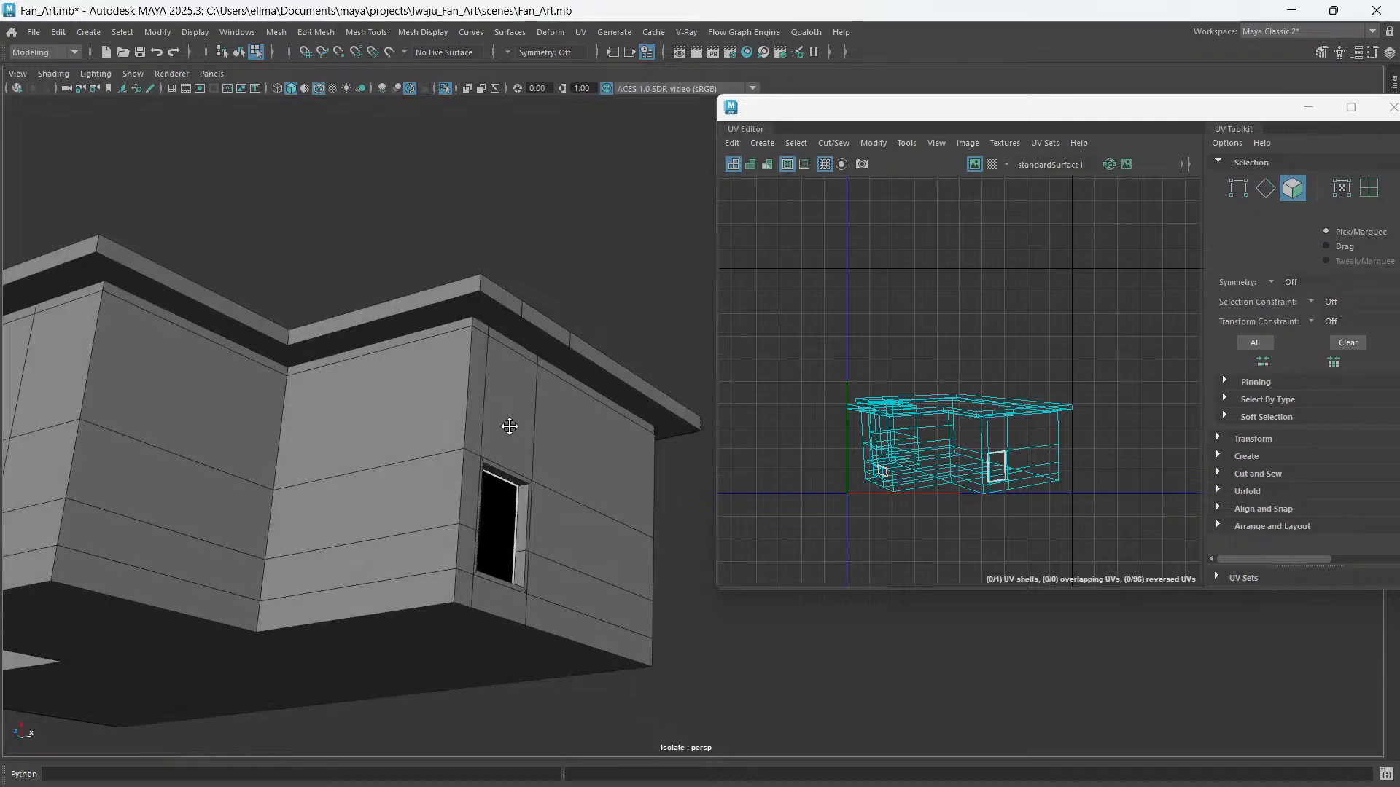
alt+drag(510, 426, 546, 492)
click(424, 477)
click(711, 689)
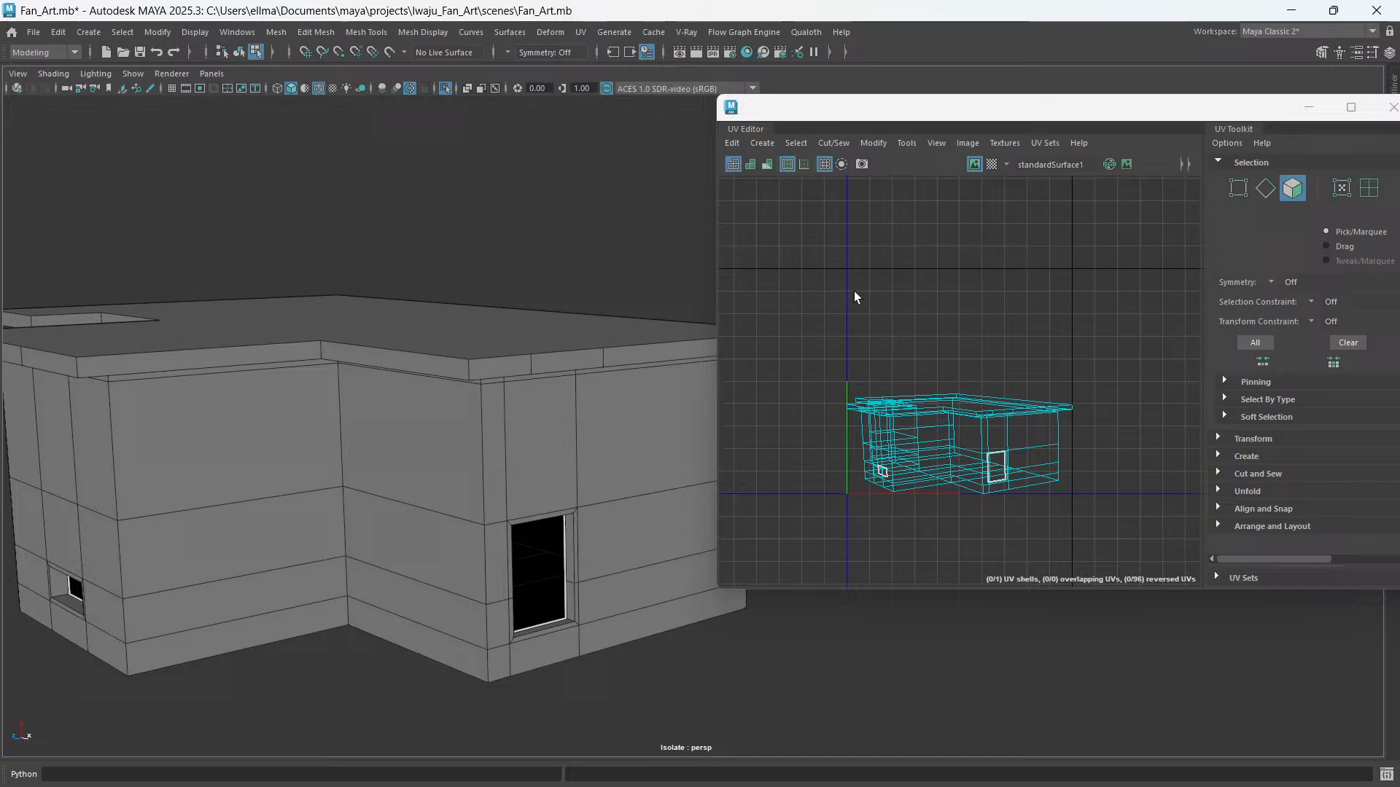
- Move the UV Editor window farther off the house view and switch to edge selection
drag(850, 117, 933, 147)
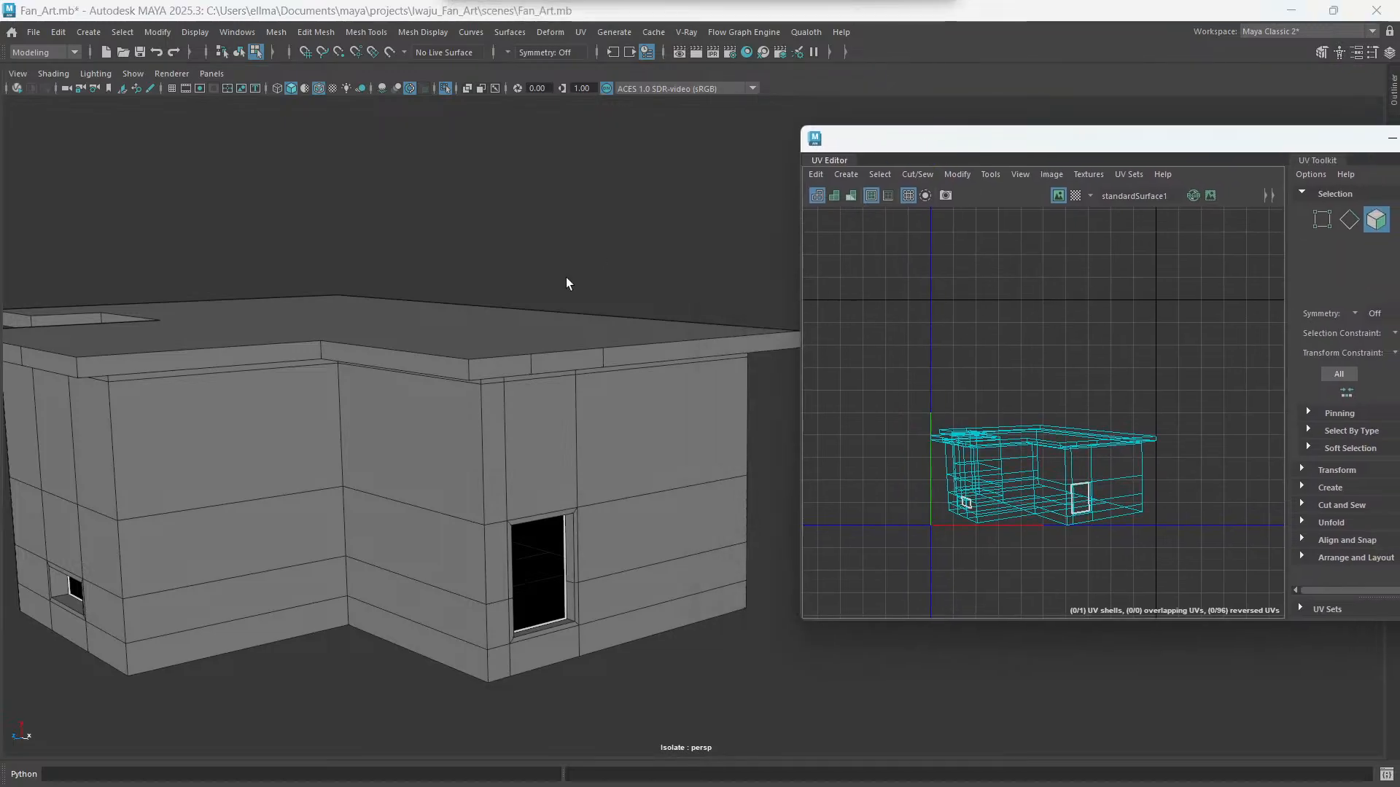
alt+drag(565, 285, 489, 353)
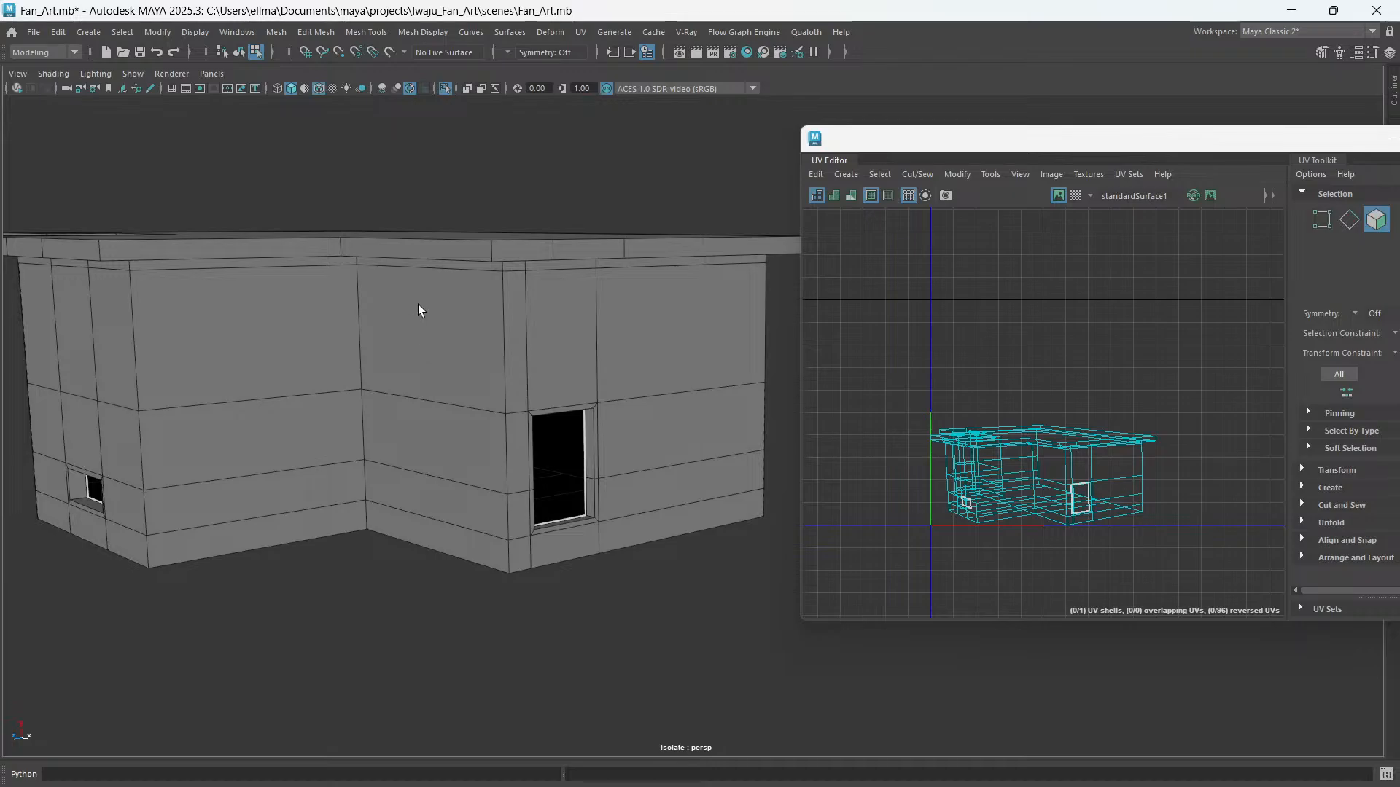
key(F10)
alt+drag(421, 310, 514, 523)
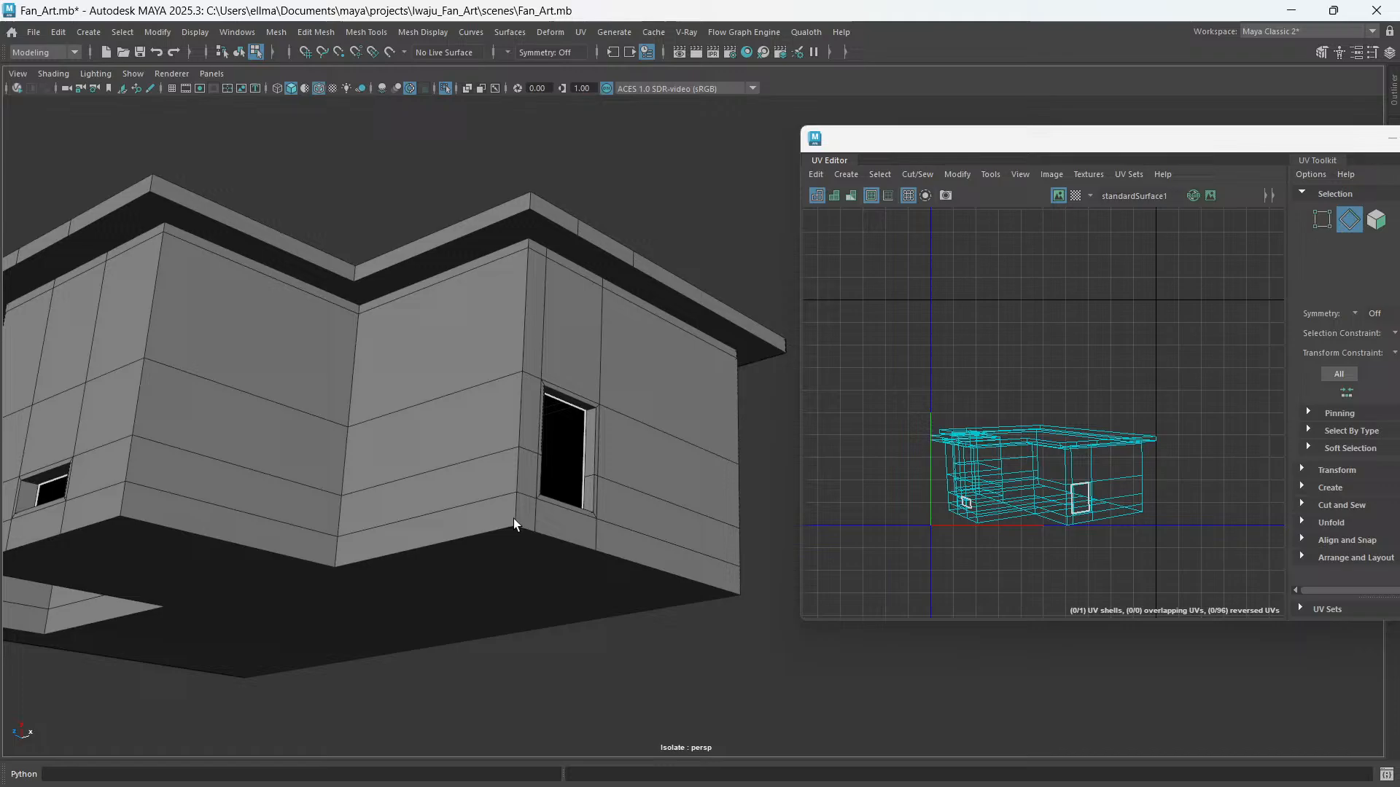
click(515, 521)
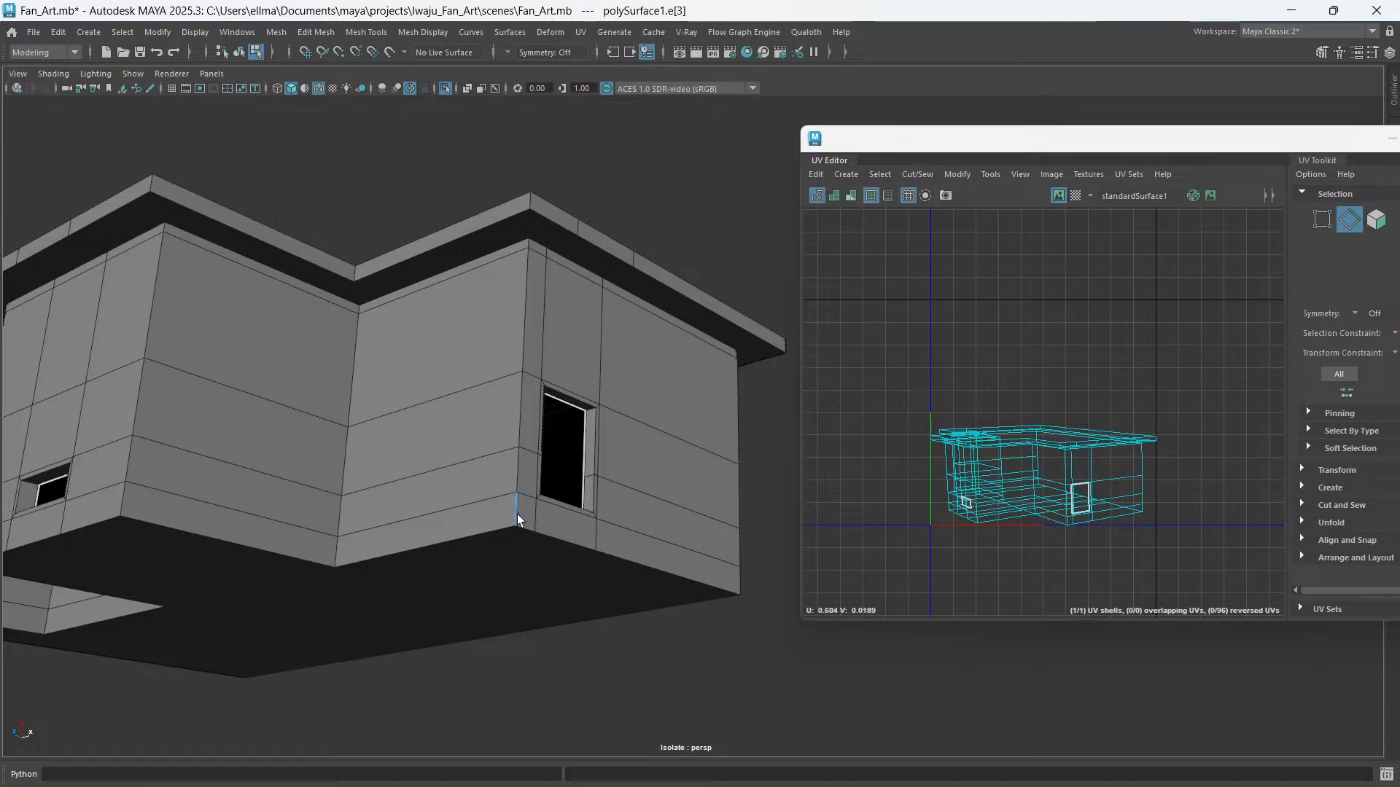
double_click(517, 518)
alt+drag(547, 275, 592, 350)
key(ctrl+z)
alt+drag(586, 421, 465, 399)
key(ctrl+z)
click(449, 401)
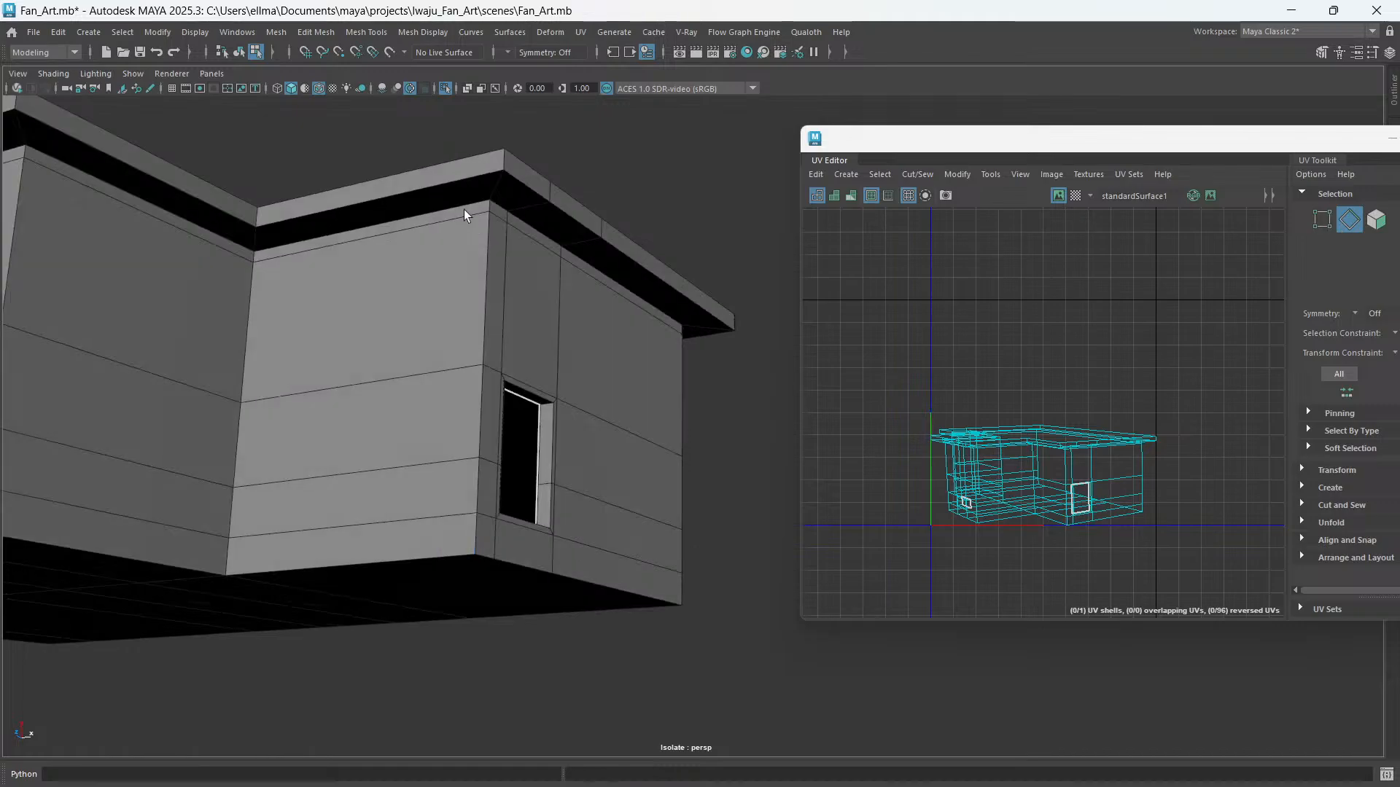
- Select the edge loop where the walls meet the roof underside, plus the vertical edges at the plain side wall's corner near the door
double_click(465, 212)
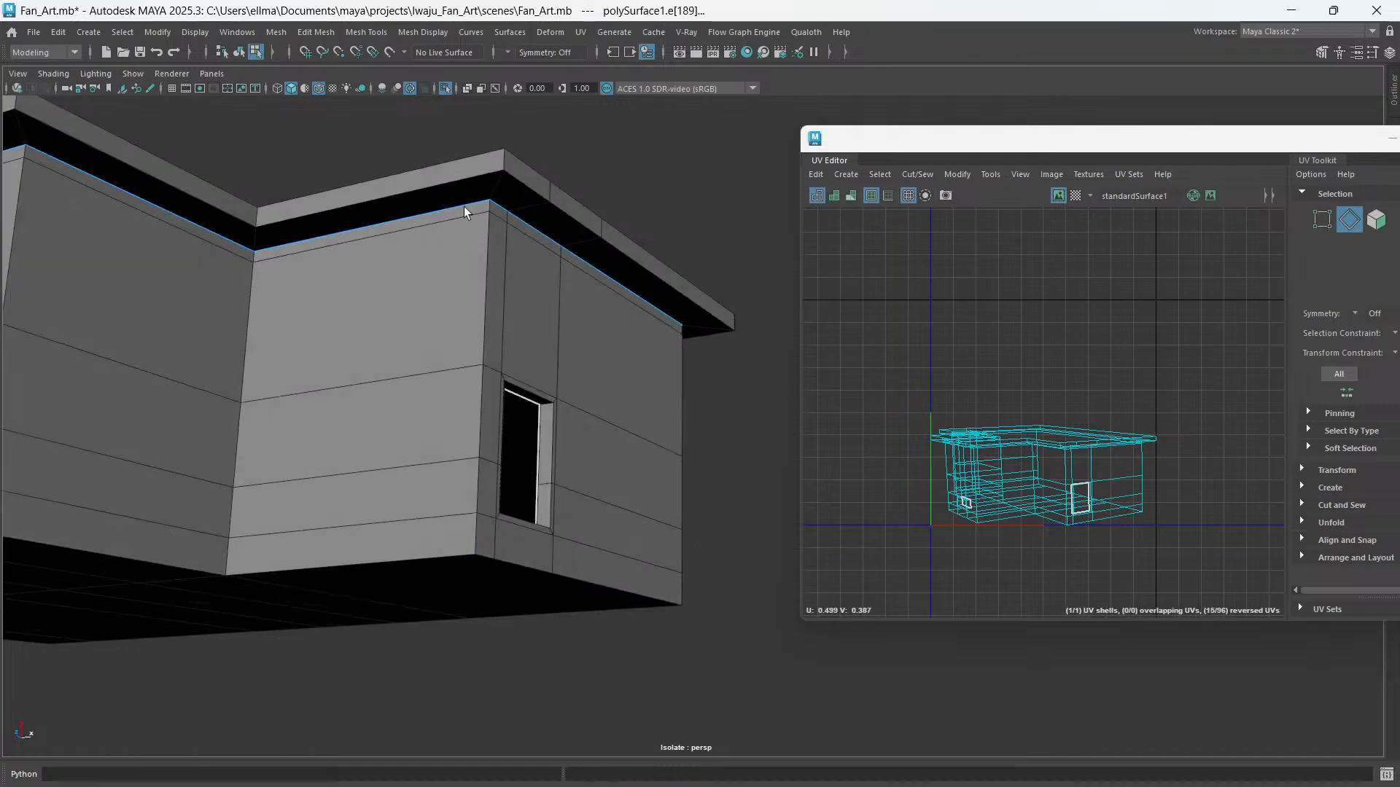
alt+drag(498, 385, 620, 430)
alt+middle_drag(423, 427, 601, 376)
scroll(269, 392, down, 5)
alt+drag(291, 415, 306, 391)
scroll(359, 397, up, 6)
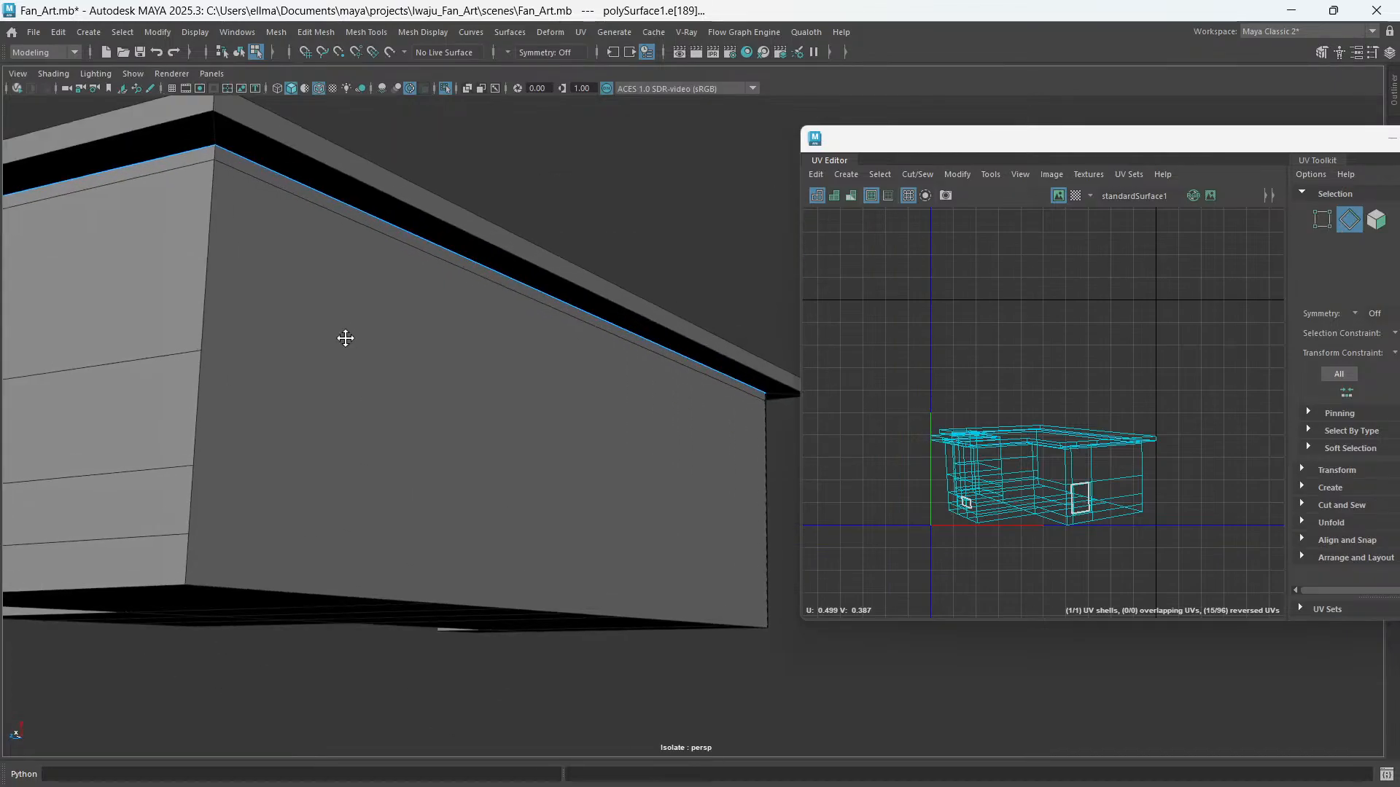
alt+drag(446, 425, 356, 406)
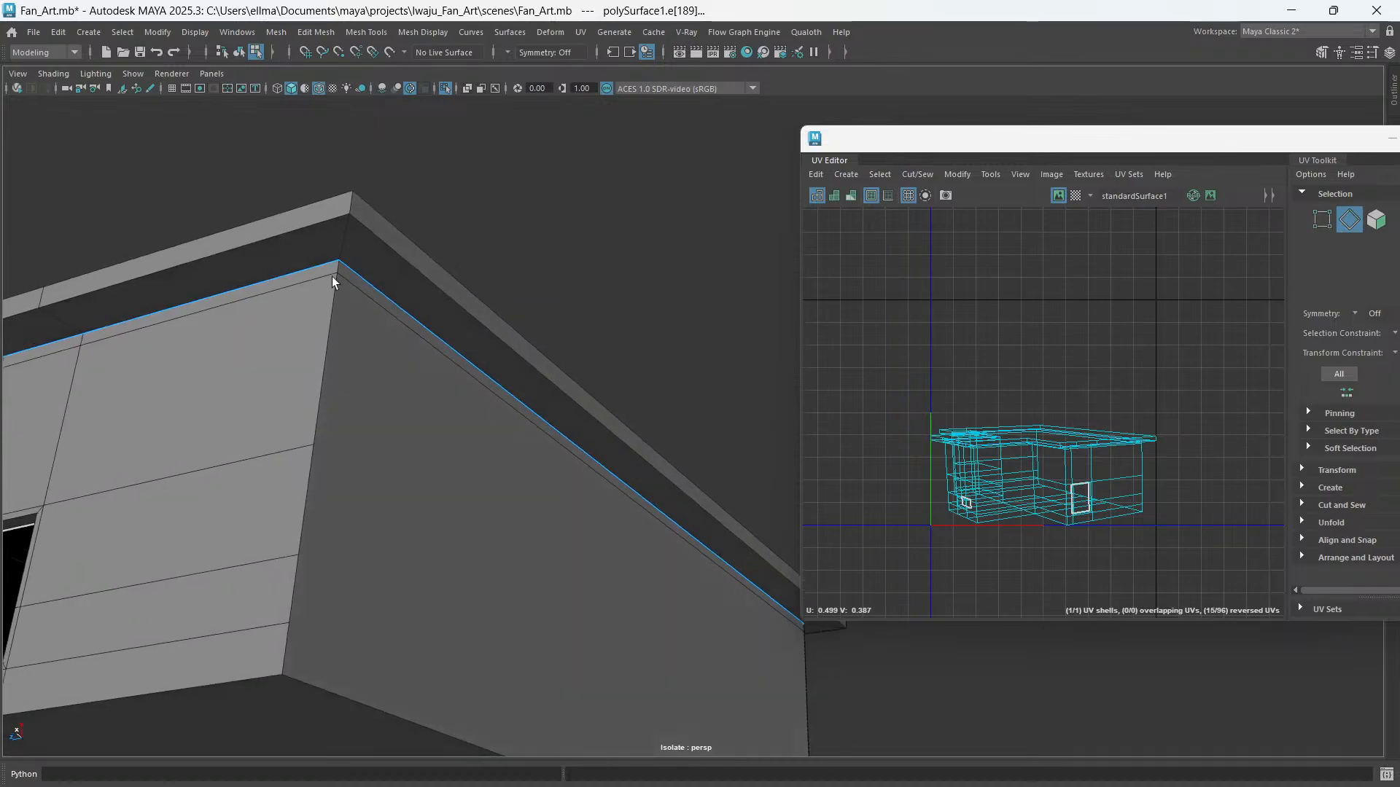
shift+click(338, 314)
shift+click(310, 474)
shift+click(294, 588)
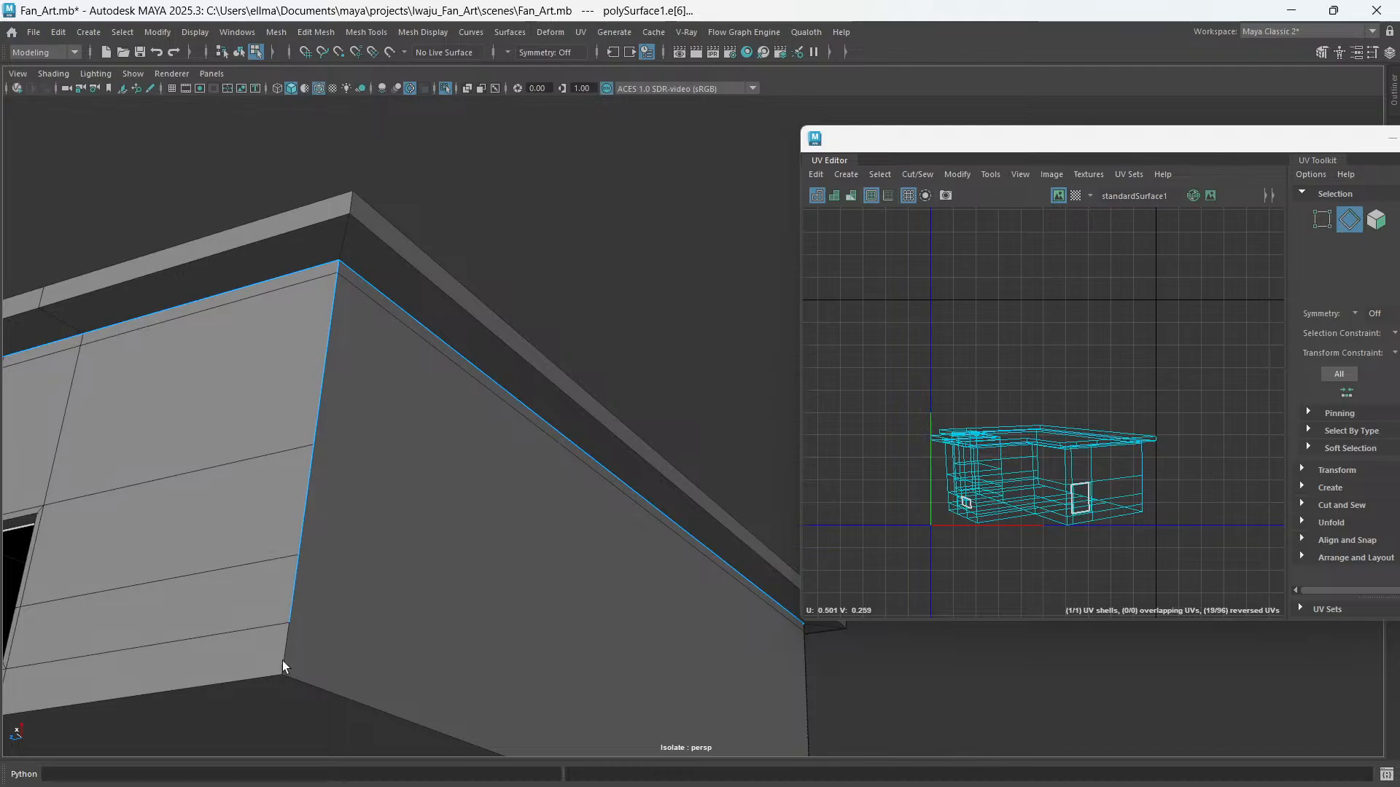
shift+click(283, 660)
- Add the full vertical edge line of the outer wall corner beside the door opening to the seam selection
alt+drag(139, 489, 437, 492)
alt+middle_drag(231, 534, 561, 536)
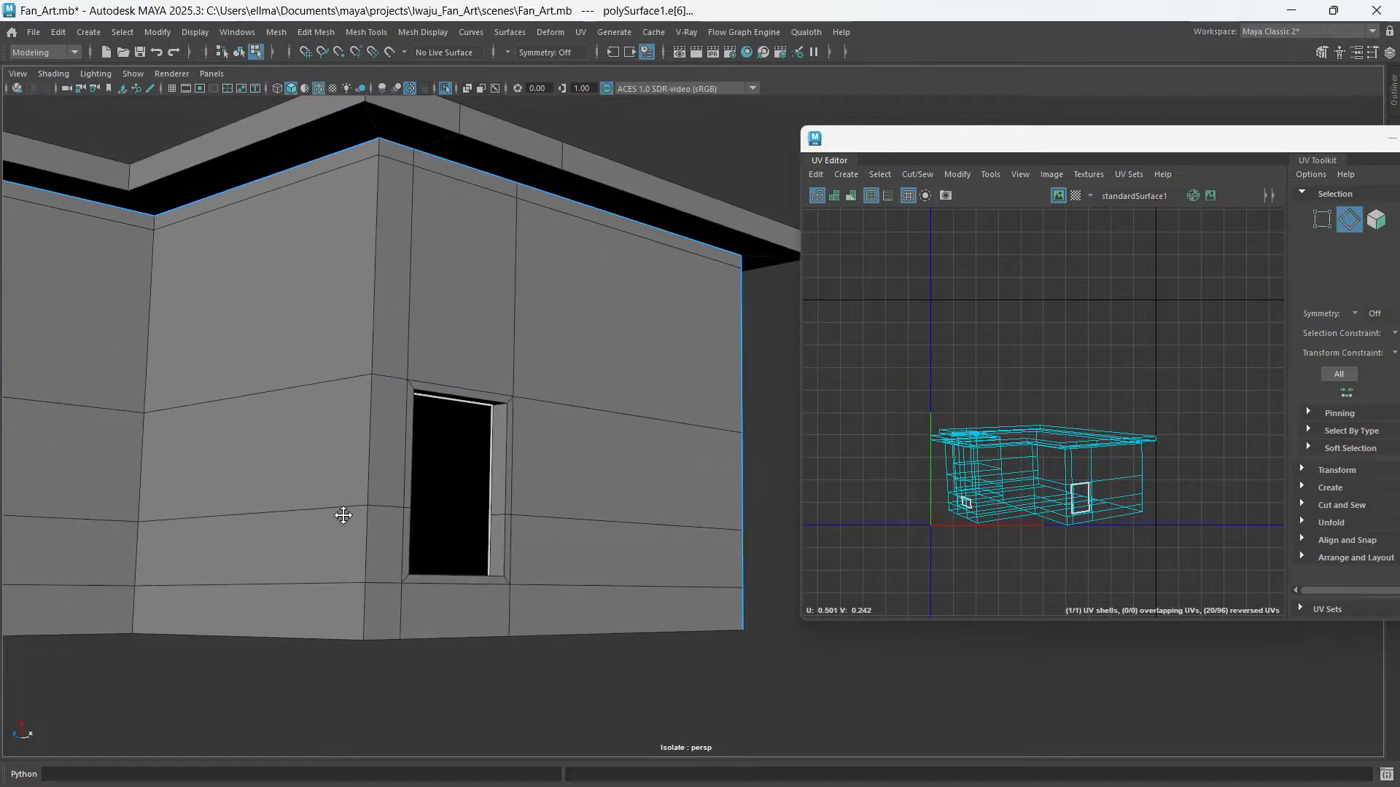
shift+click(366, 627)
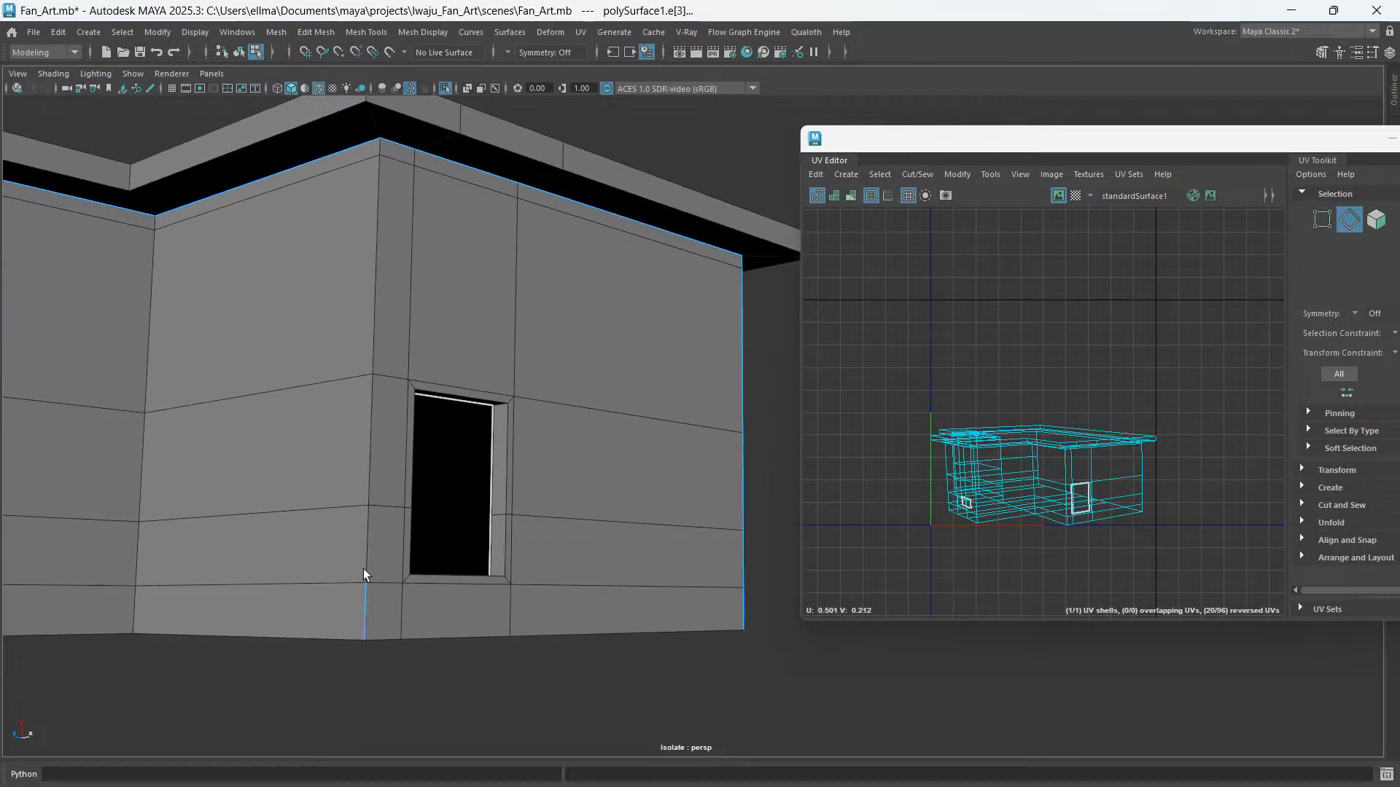
shift+click(369, 475)
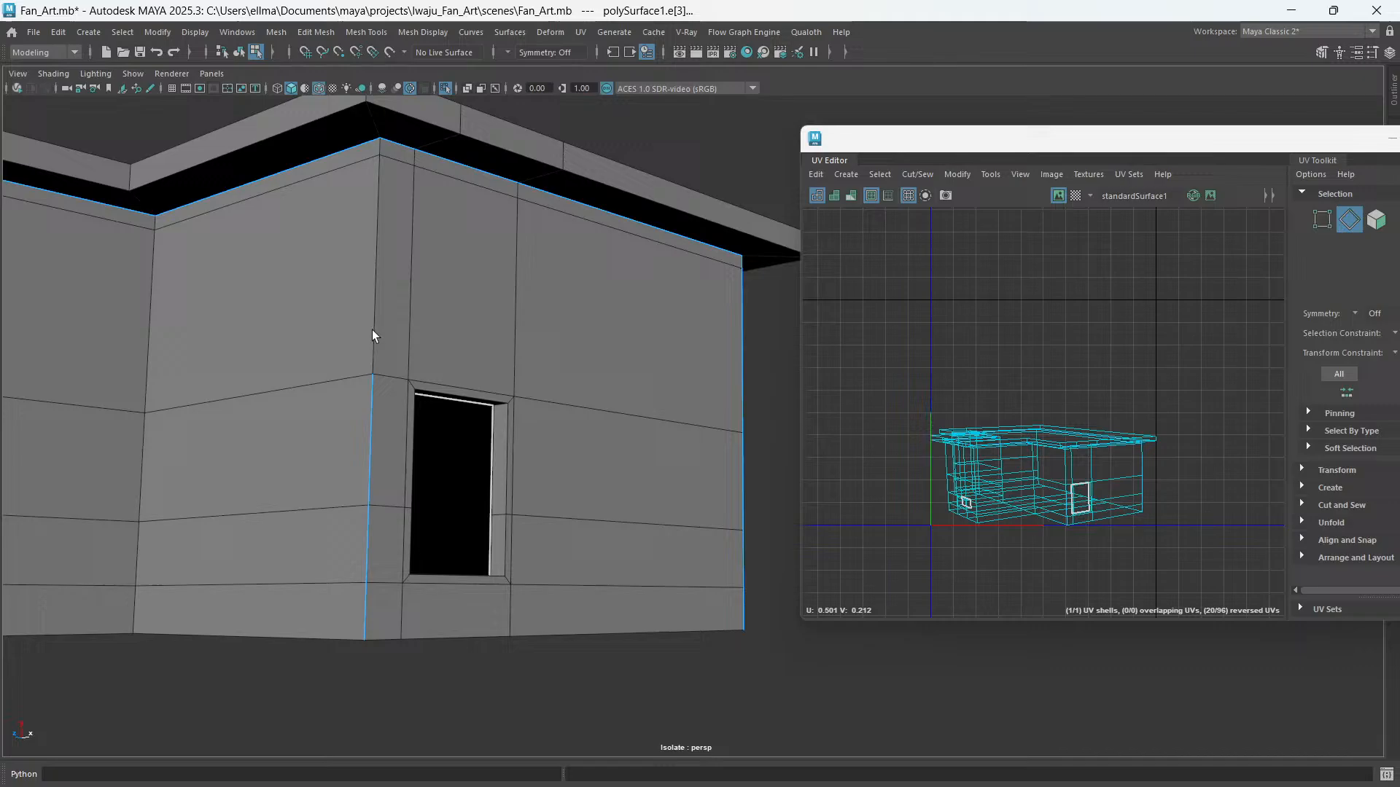
shift+click(378, 186)
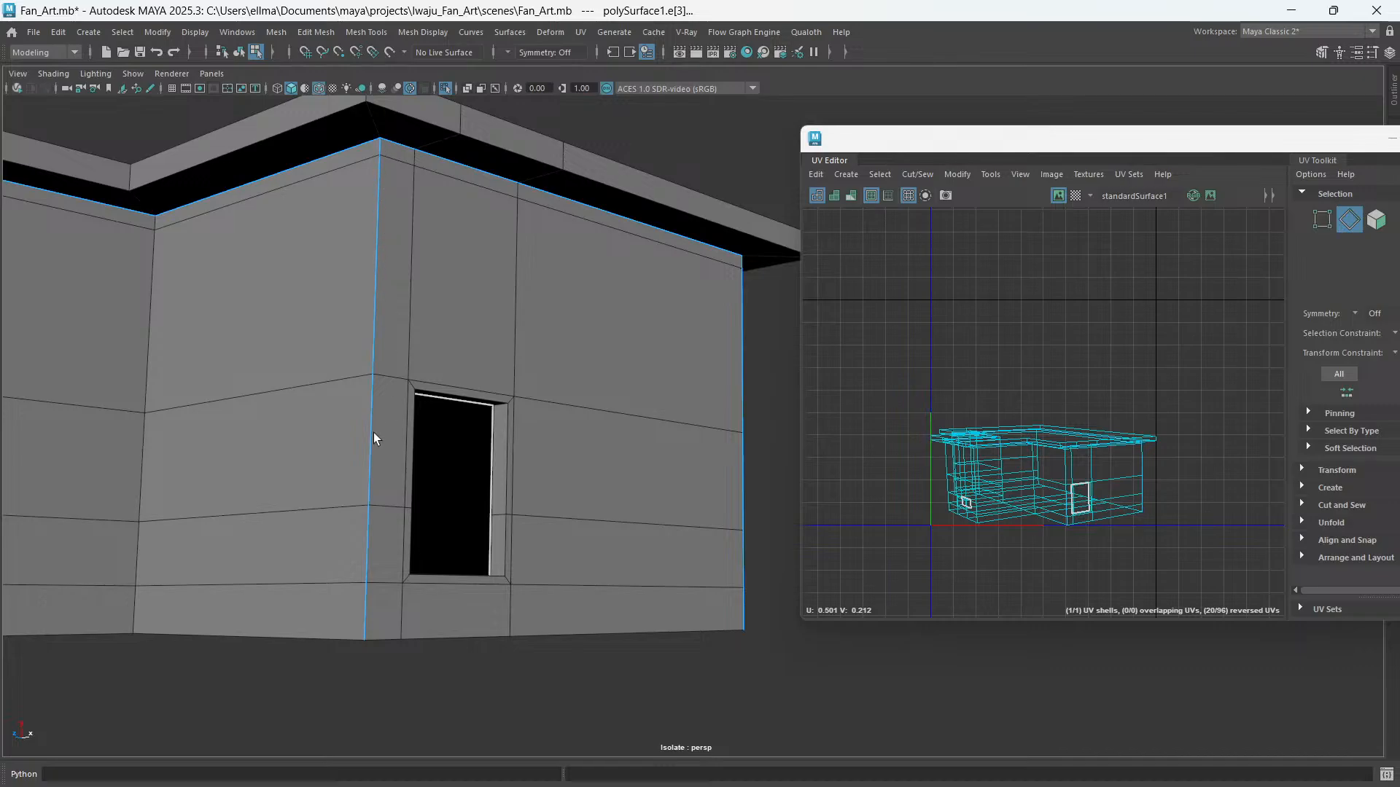
- Extend the seam selection along the bottom edges of the recessed corner walls and the door wall
scroll(374, 466, down, 3)
mouse_move(375, 491)
alt+mouse_down()
mouse_move(434, 447)
mouse_move(376, 510)
mouse_move(400, 484)
mouse_move(453, 494)
mouse_move(357, 480)
alt+mouse_up()
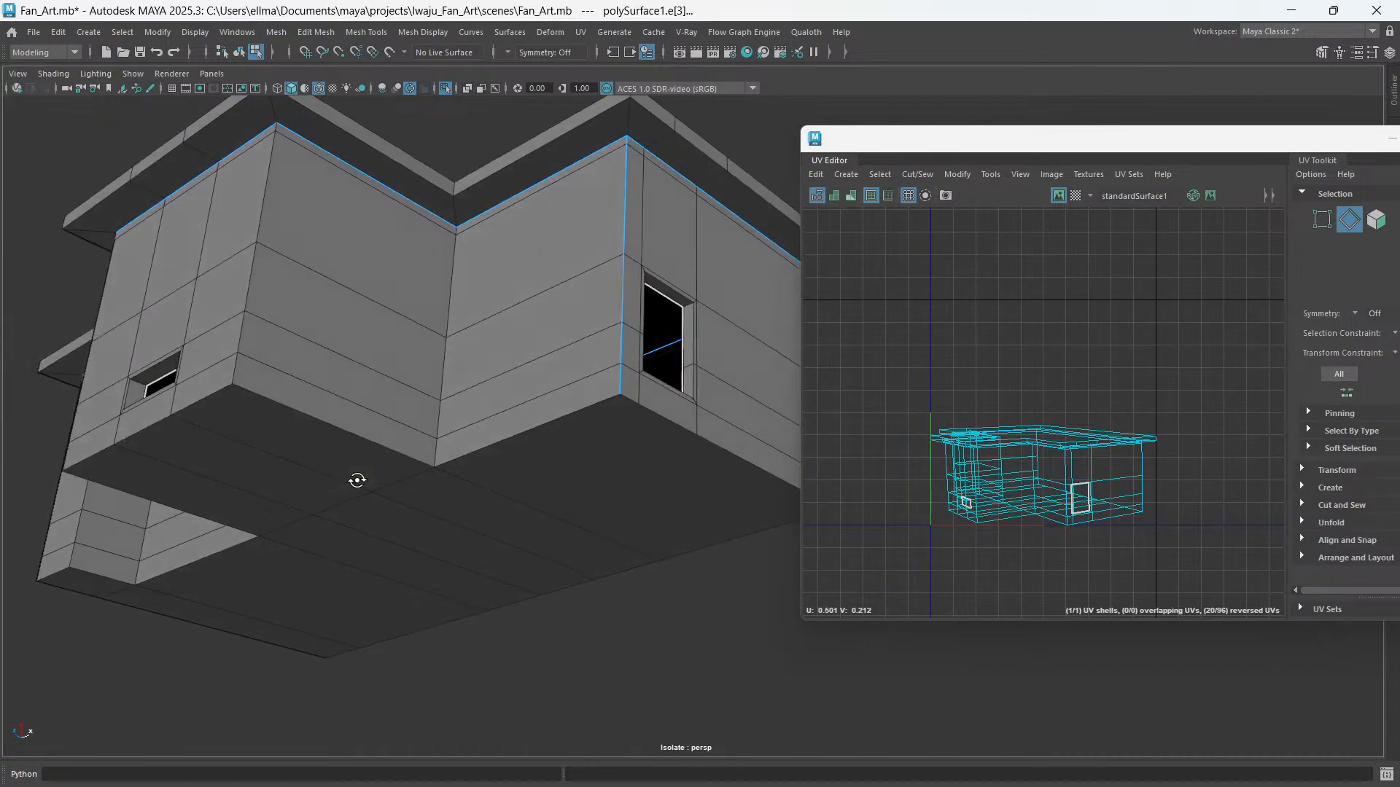
shift+click(352, 434)
alt+drag(441, 457, 432, 613)
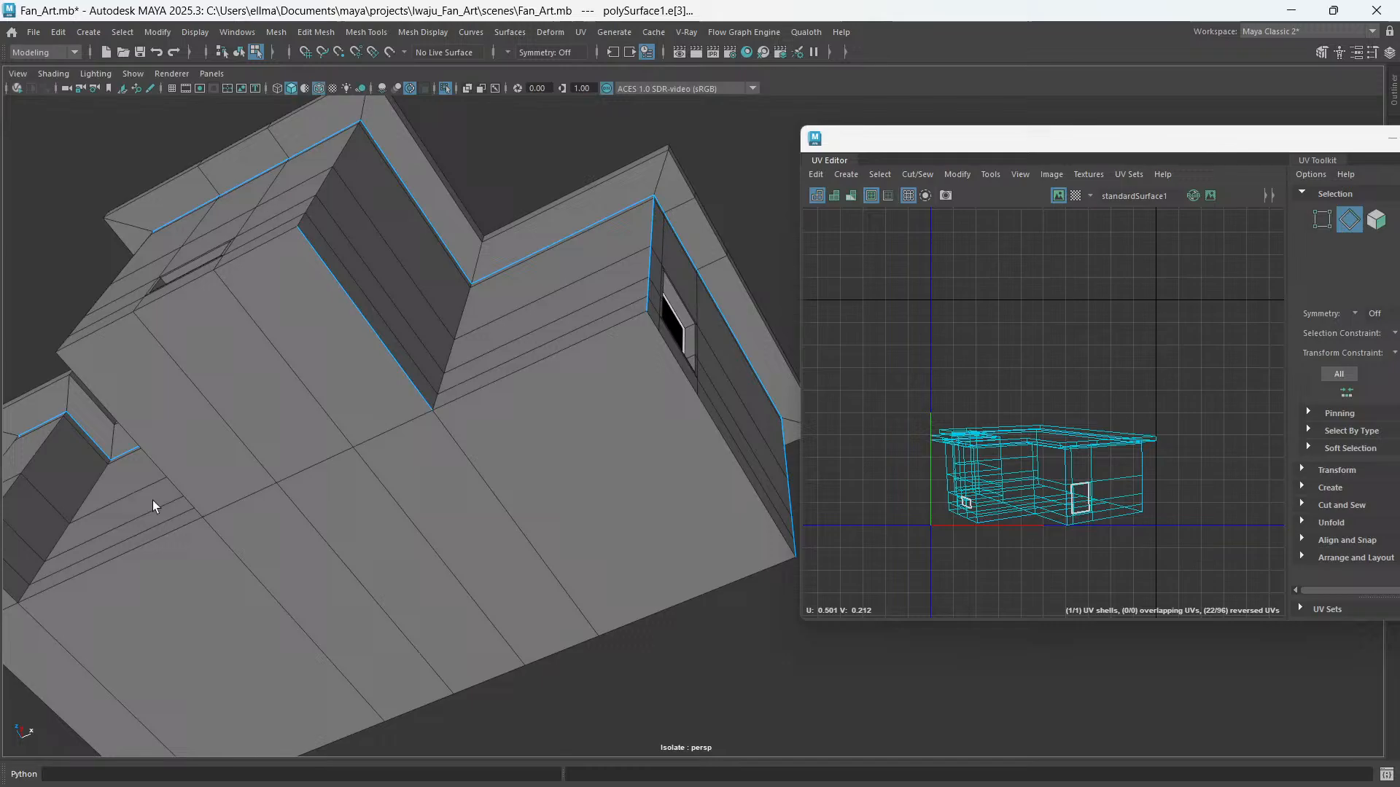
alt+drag(183, 471, 202, 530)
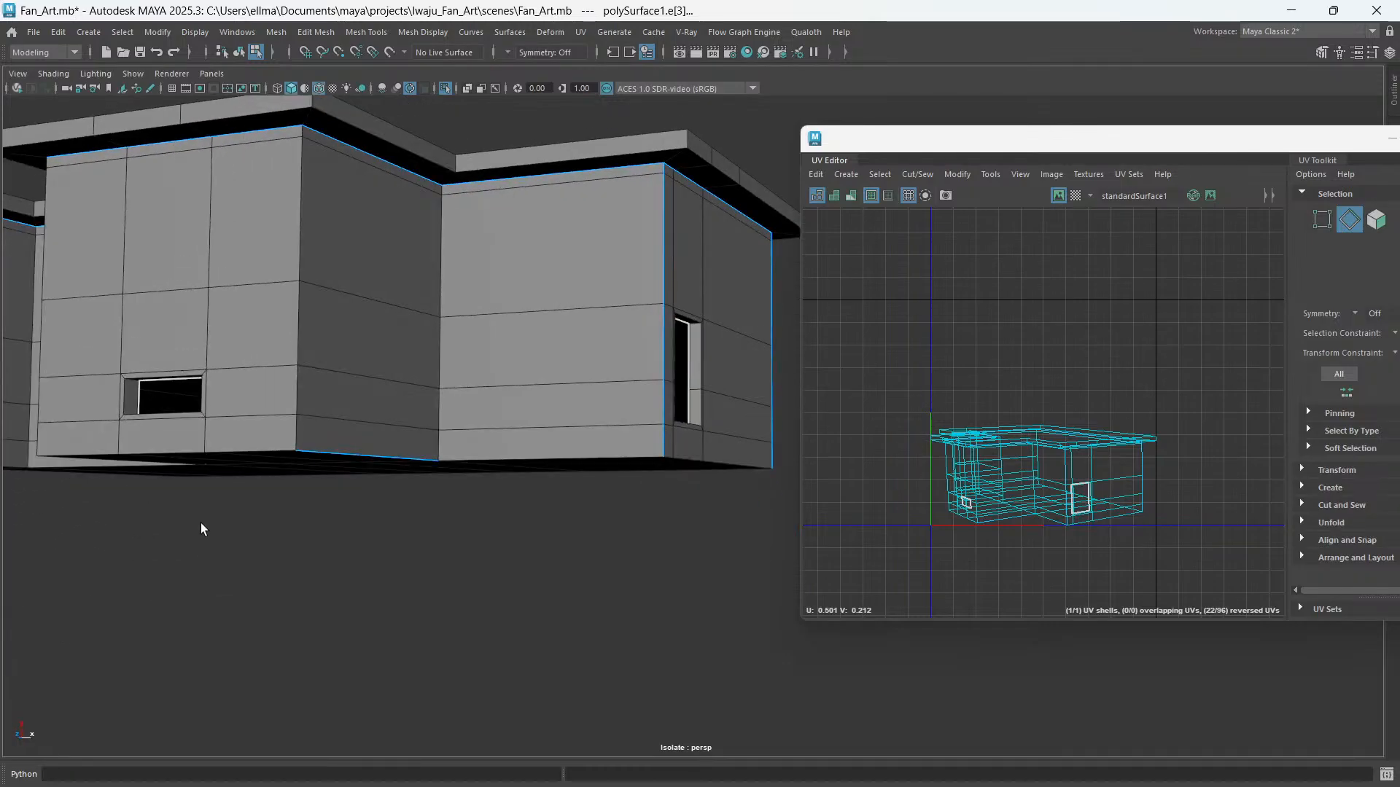
alt+drag(527, 455, 527, 470)
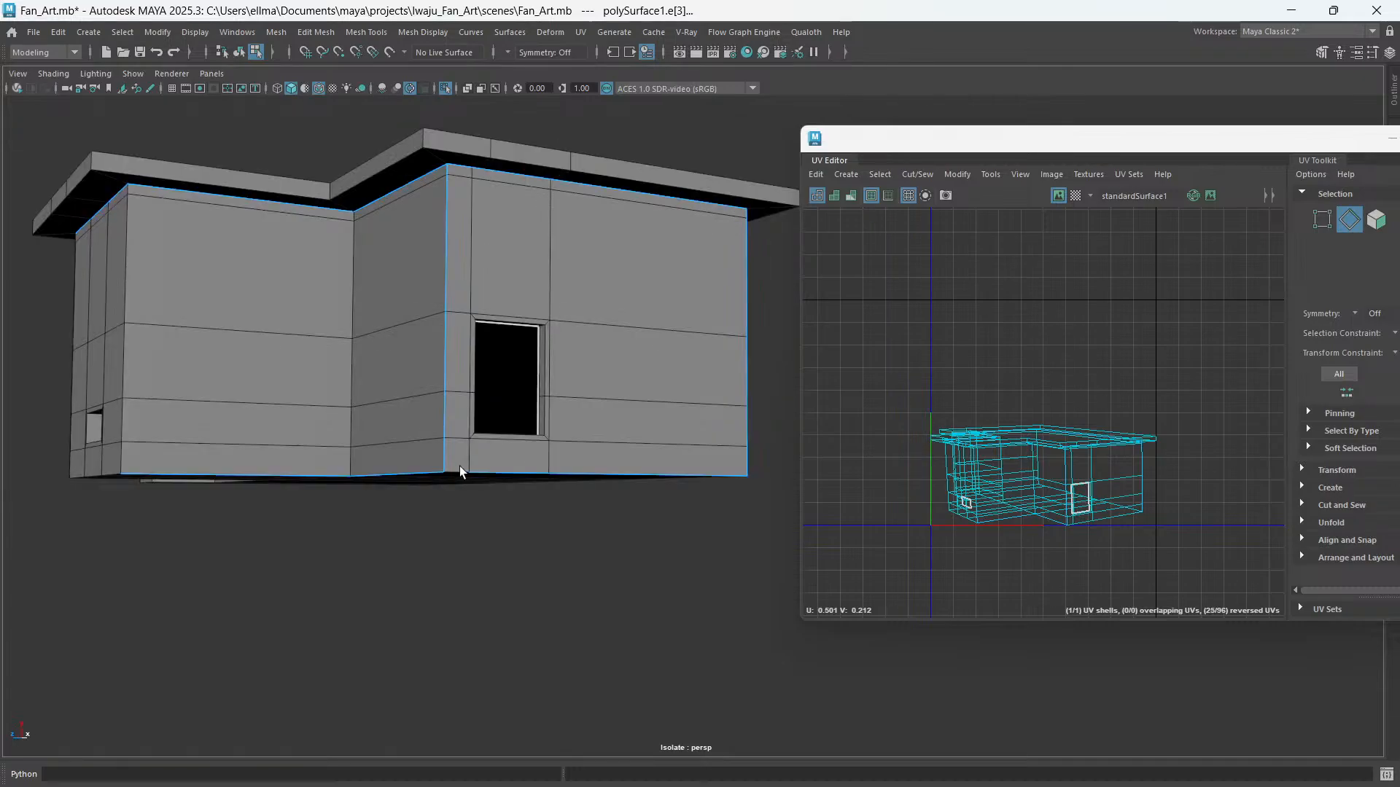
- Add the bottom edges of the projecting small-window wall to the seam selection
alt+drag(289, 534, 375, 550)
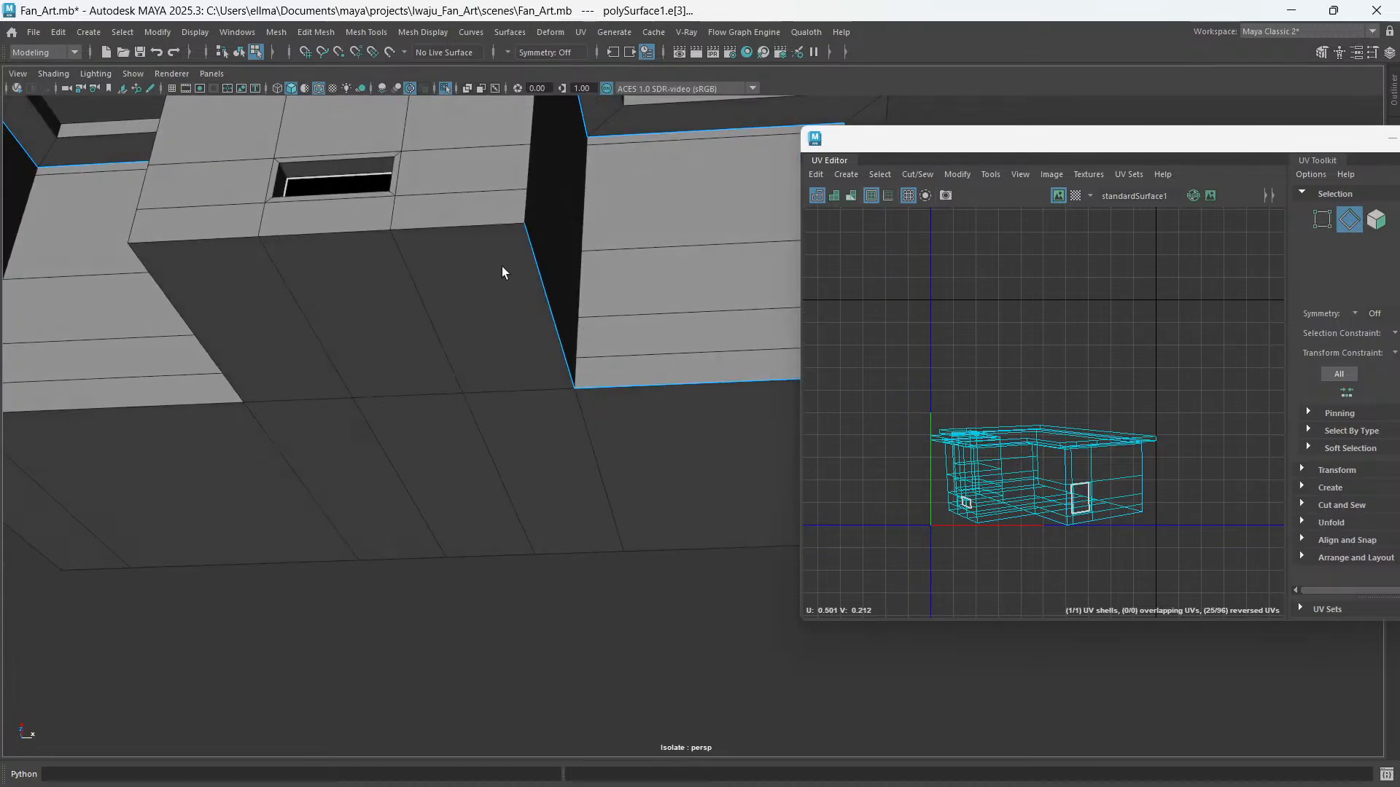
shift+click(479, 226)
shift+click(193, 237)
alt+drag(478, 234, 496, 423)
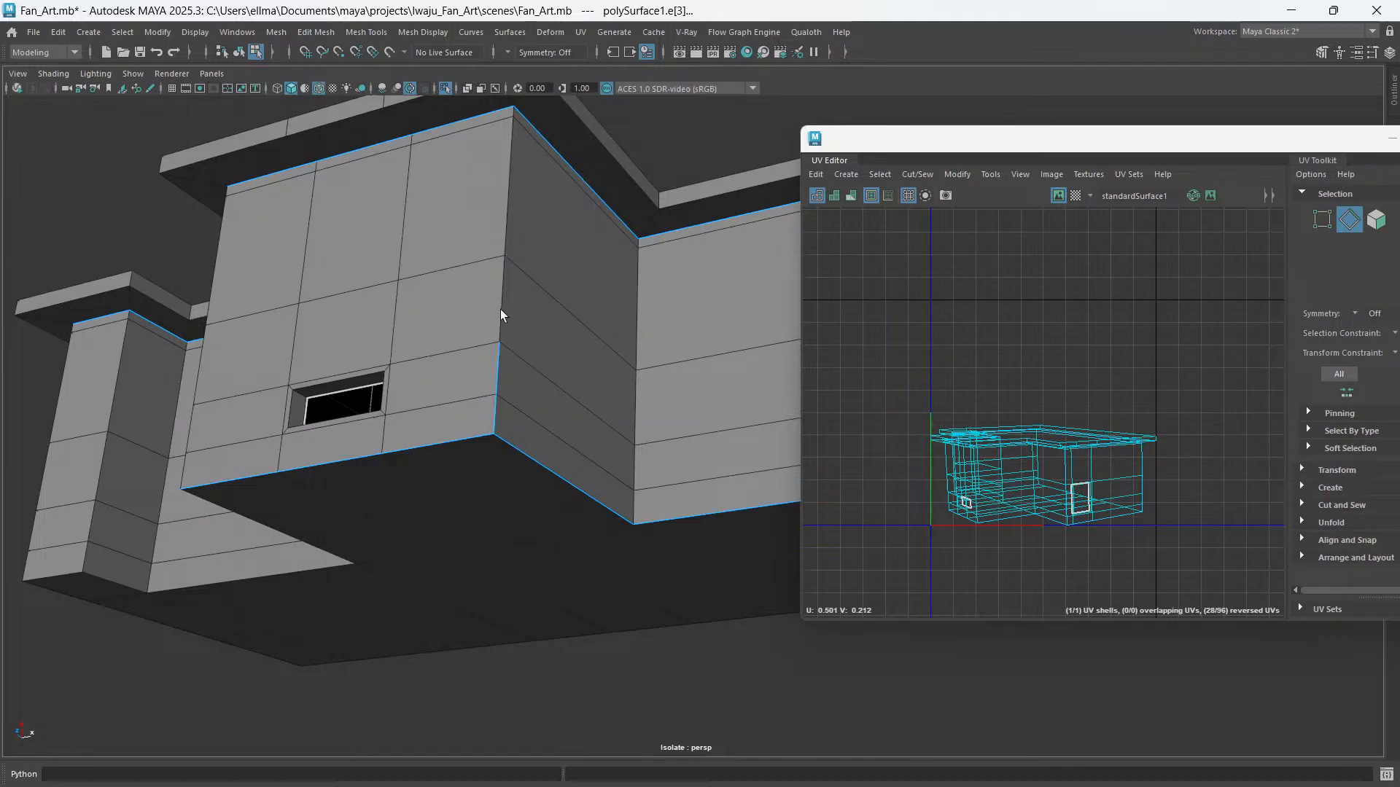
- Complete the vertical seam at the small-window wall's corner nearest the door side and undo the stray horizontal edge selection
alt+drag(500, 309, 500, 241)
shift+click(487, 243)
alt+drag(438, 385, 440, 391)
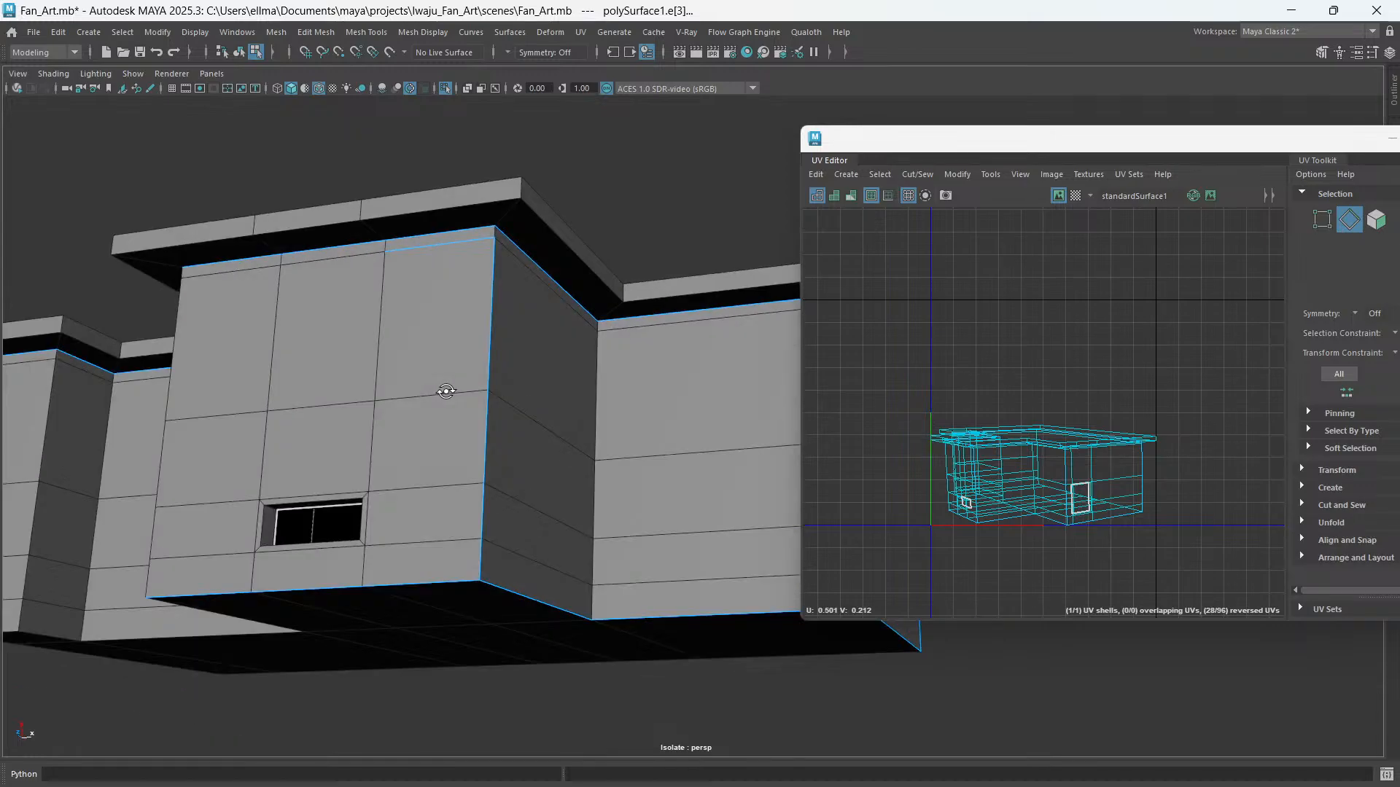
key(ctrl+z)
- Add the full vertical edge line at the small-window wall's opposite outer corner to the seam selection
alt+drag(506, 347, 241, 331)
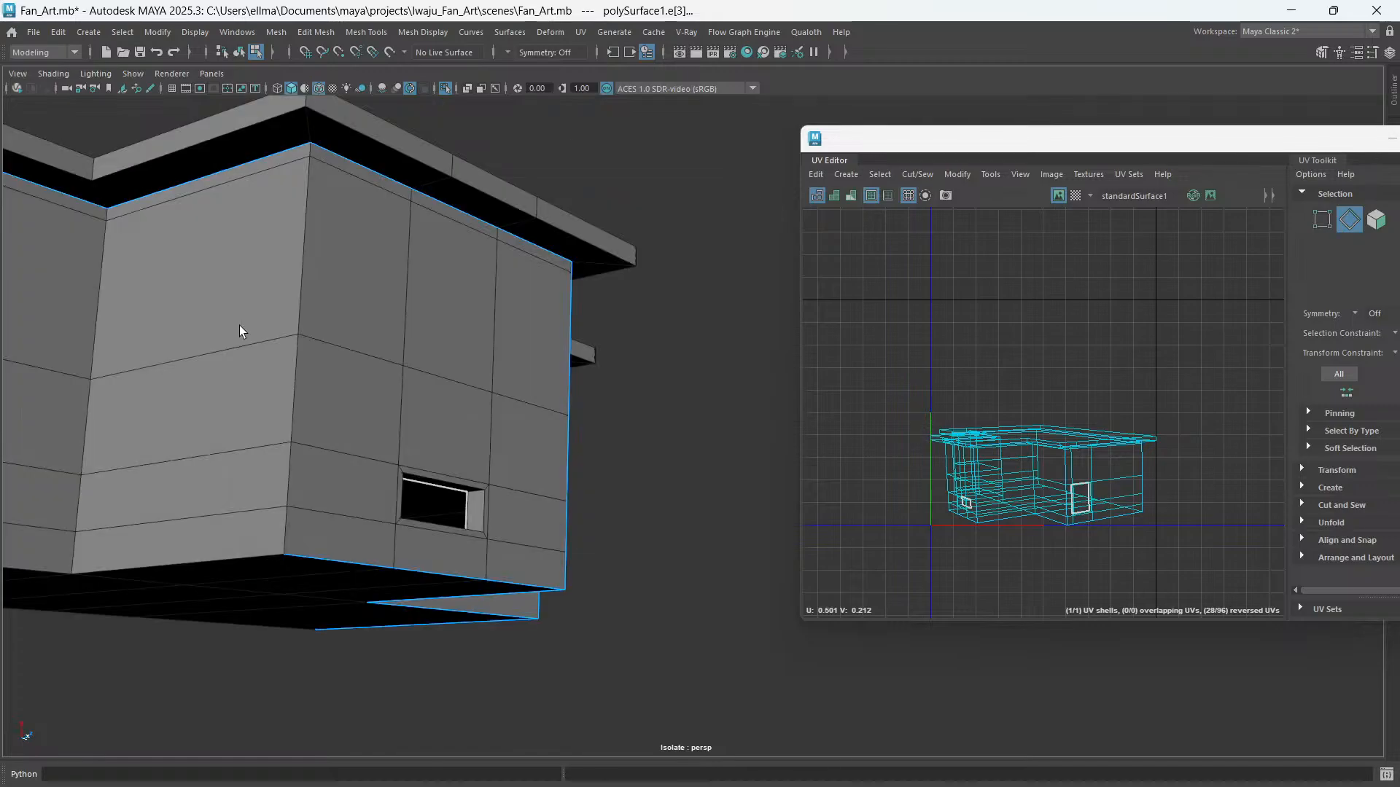
shift+click(302, 259)
shift+click(294, 404)
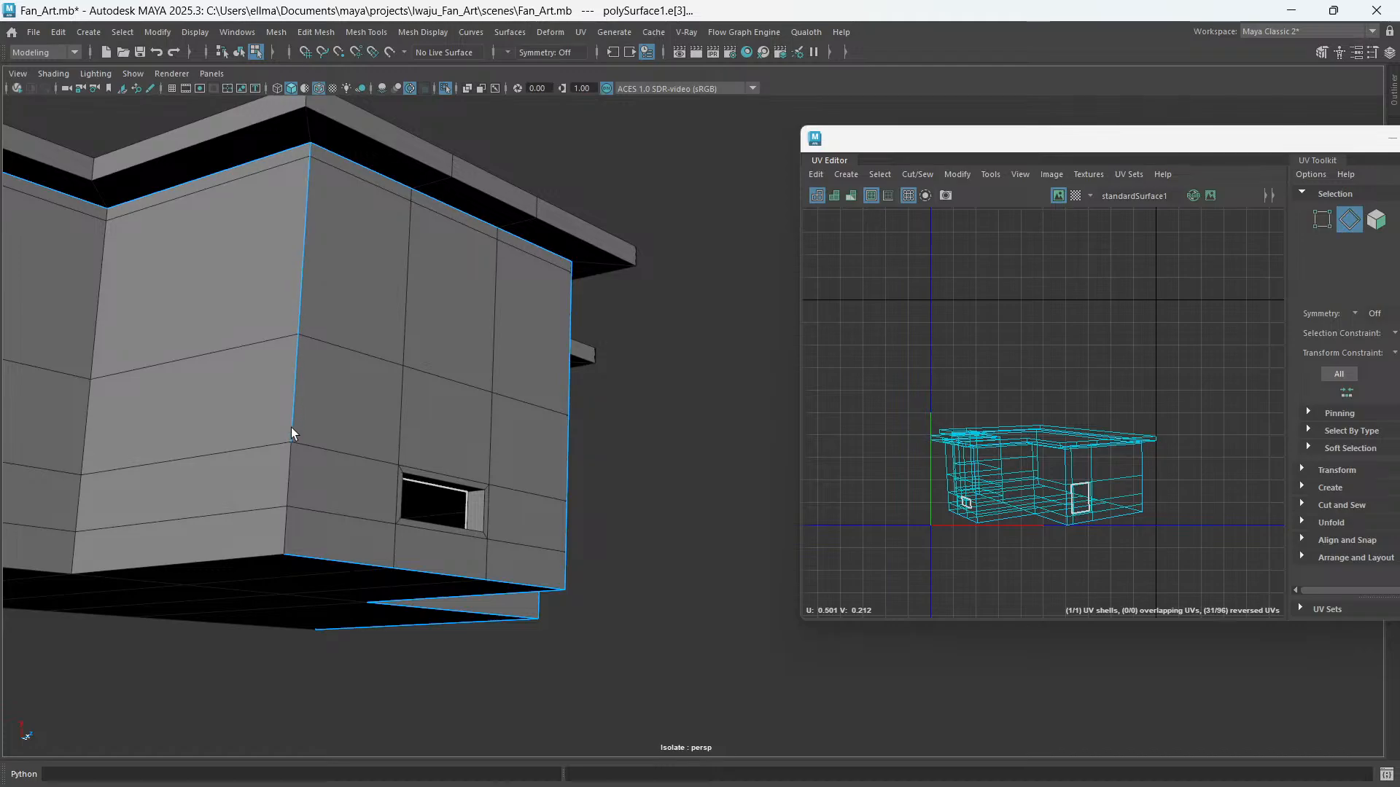
shift+click(289, 472)
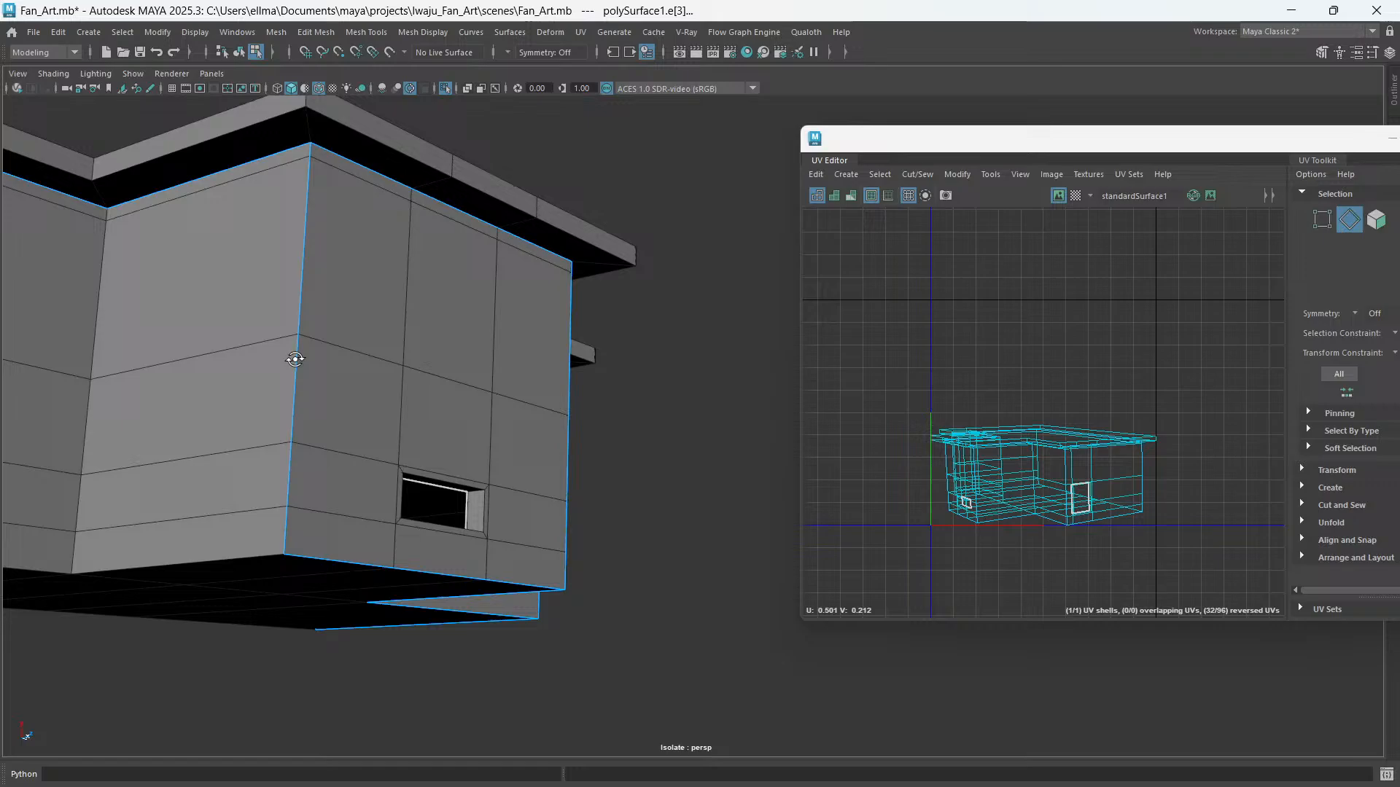
- Add the vertical edges of the inner corner where the projecting window block's far side meets the recessed wall
alt+drag(295, 360, 405, 372)
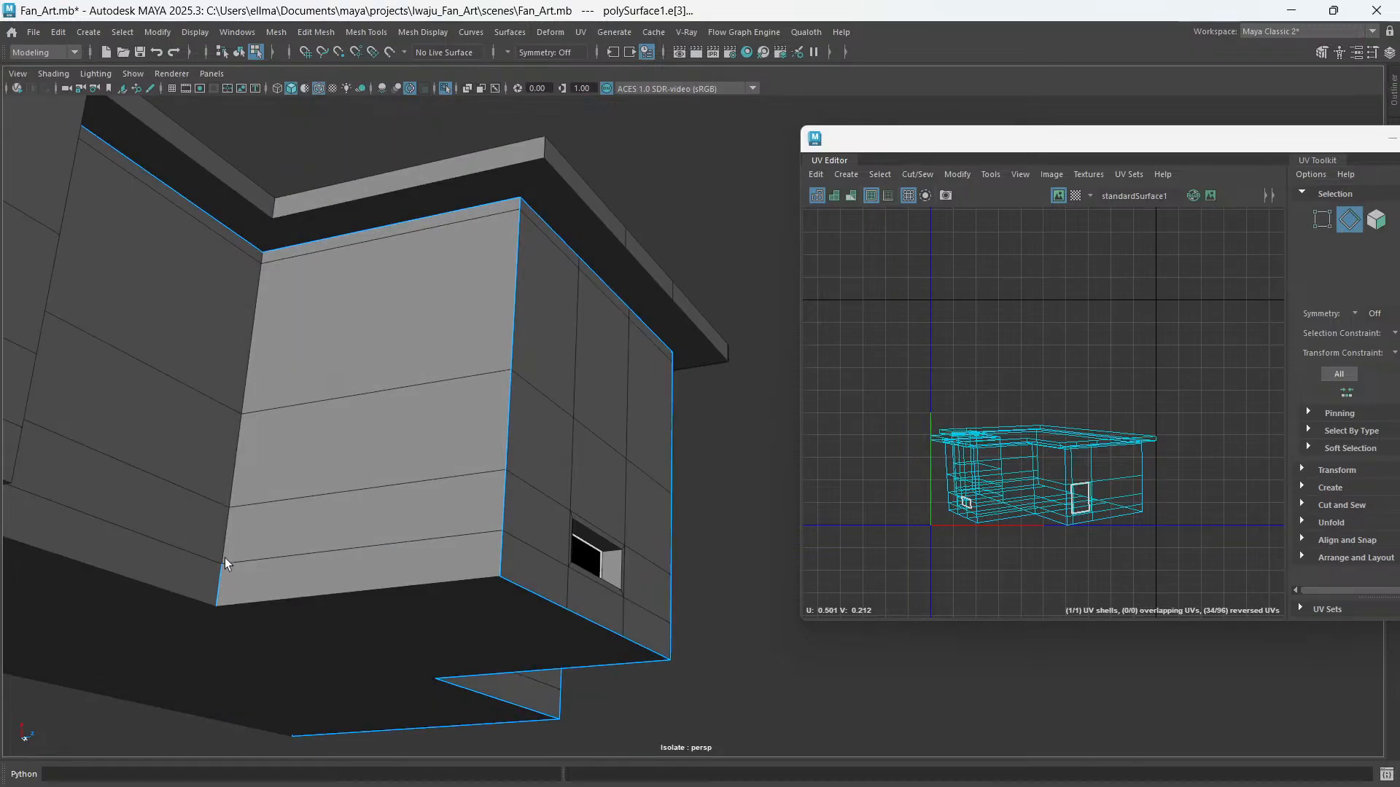
shift+click(223, 560)
shift+click(225, 538)
shift+click(235, 468)
shift+click(235, 468)
shift+click(244, 383)
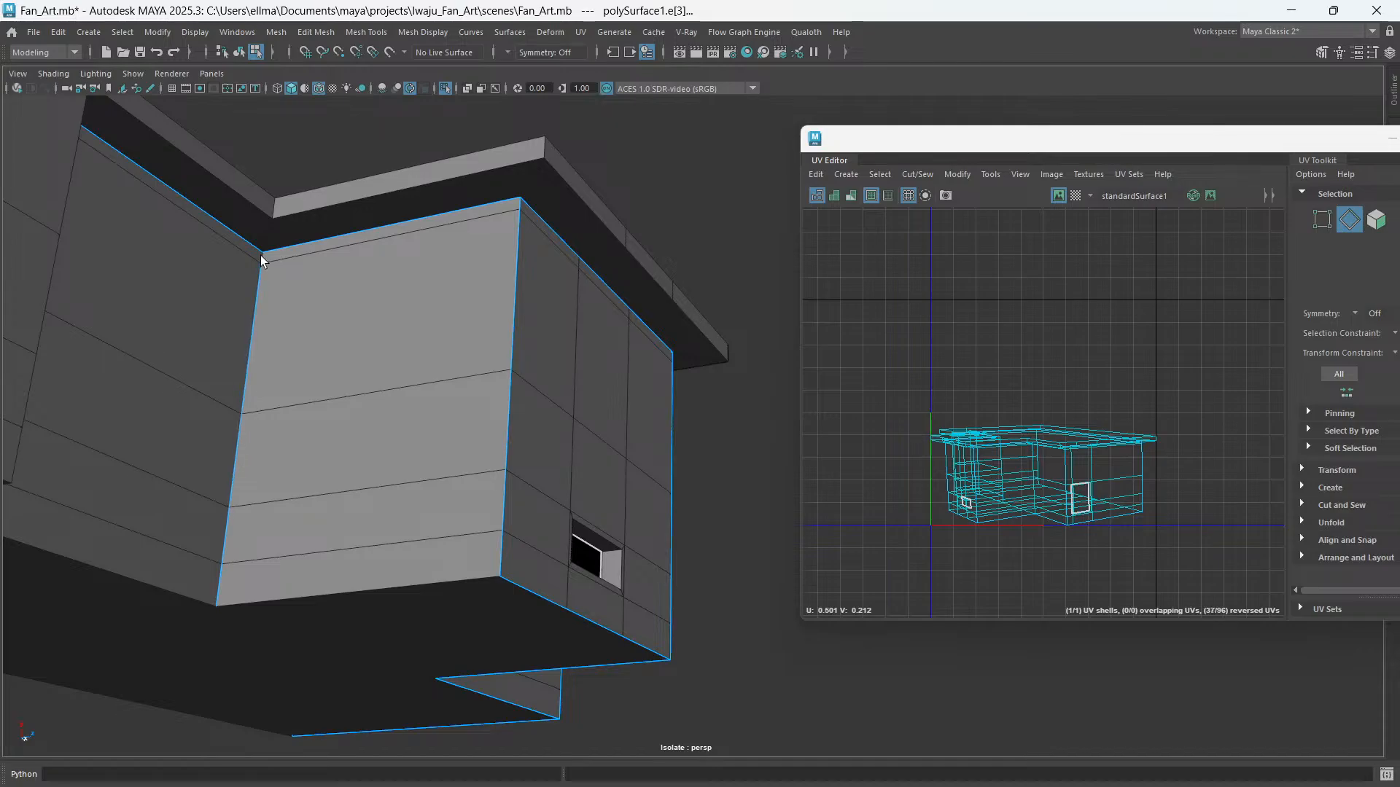
- Add the vertical edges of the inner corner where the recessed wall meets the end block's short side wall
alt+drag(359, 397, 441, 452)
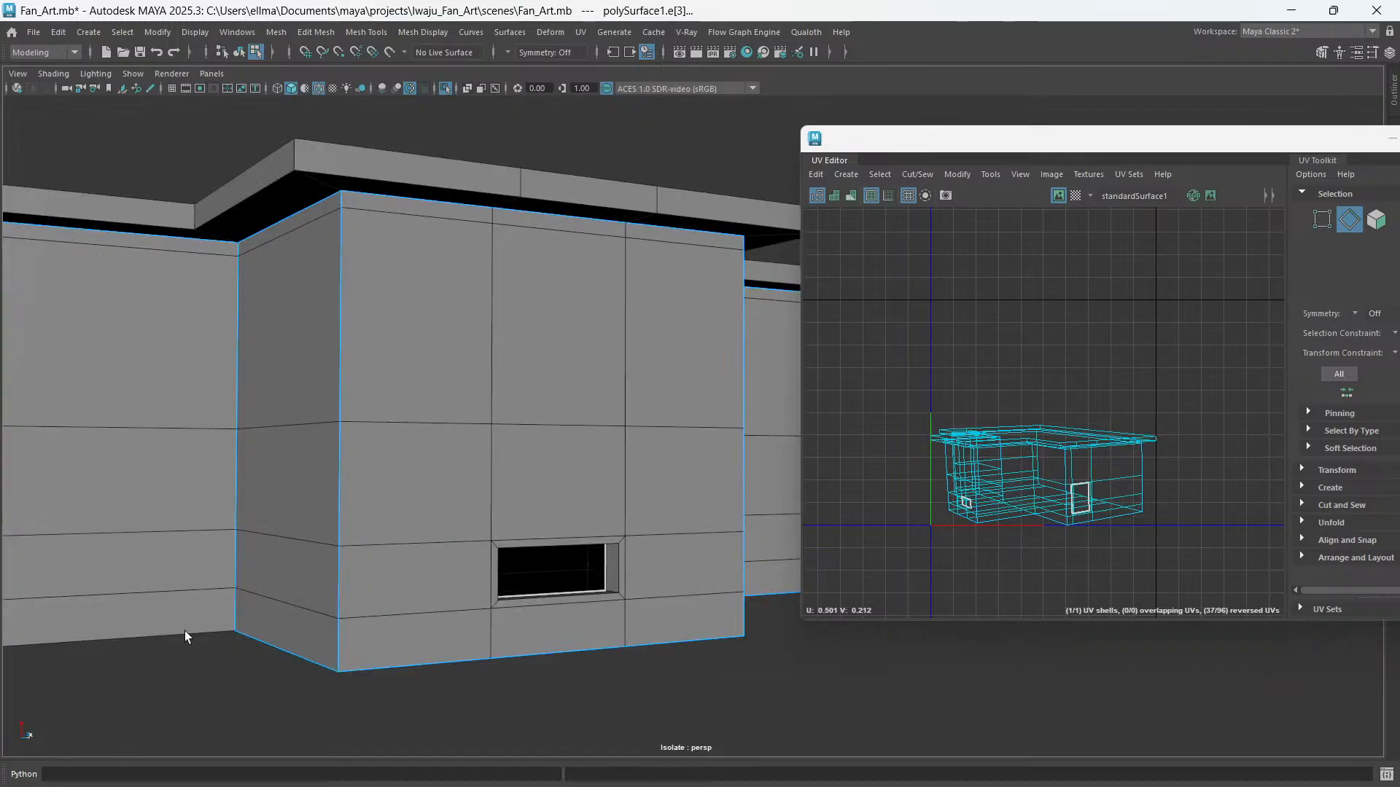
alt+drag(234, 600, 381, 617)
alt+drag(325, 405, 340, 355)
shift+click(335, 340)
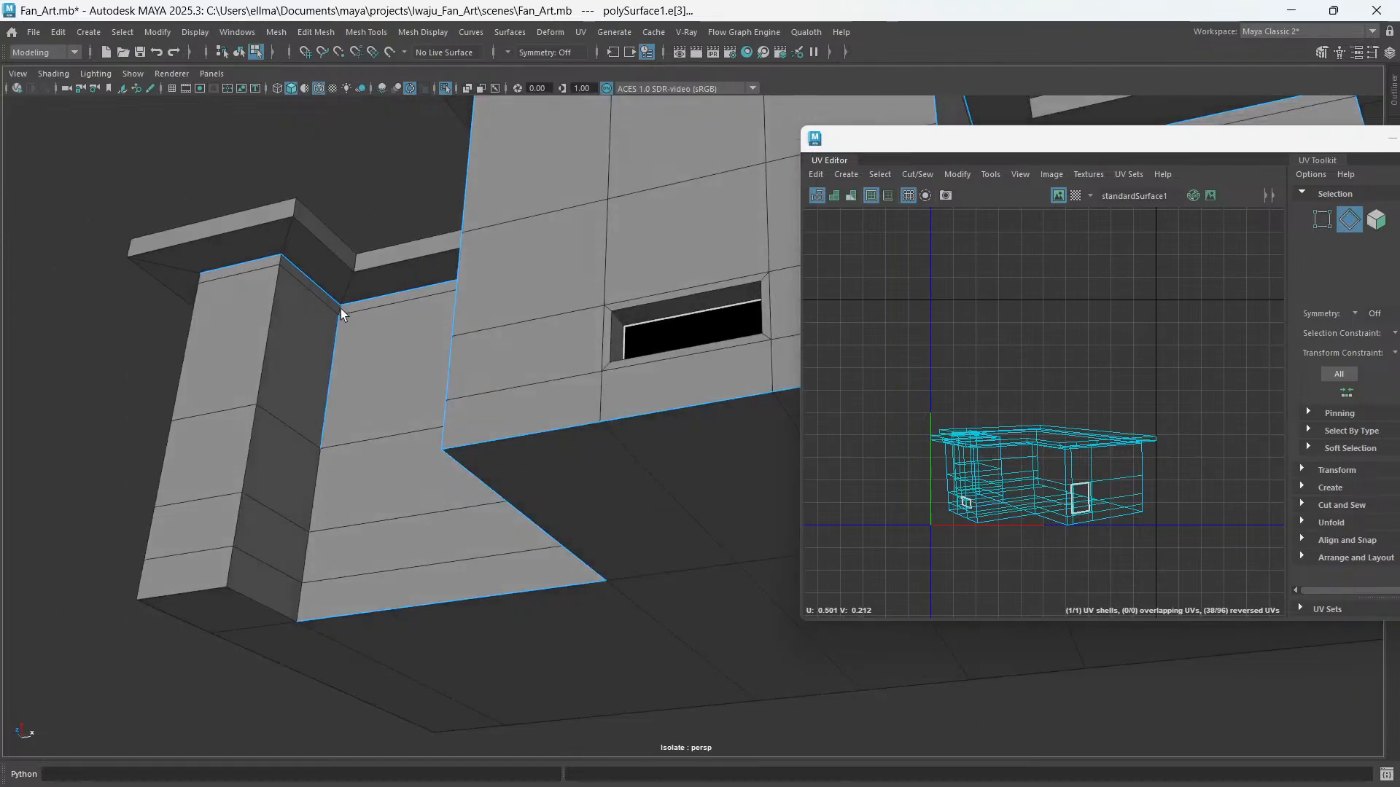
shift+click(341, 312)
shift+click(337, 312)
scroll(338, 322, up, 5)
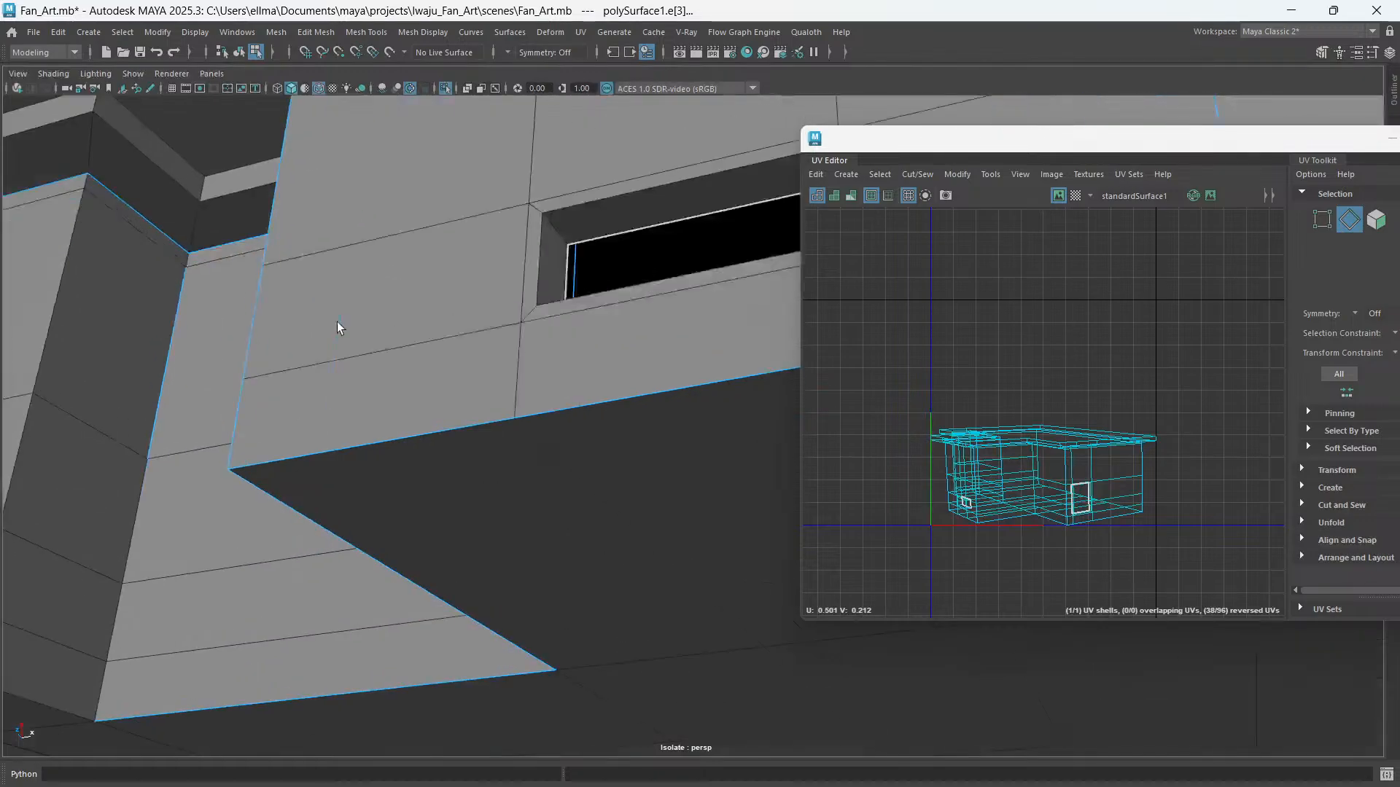
scroll(457, 428, down, 3)
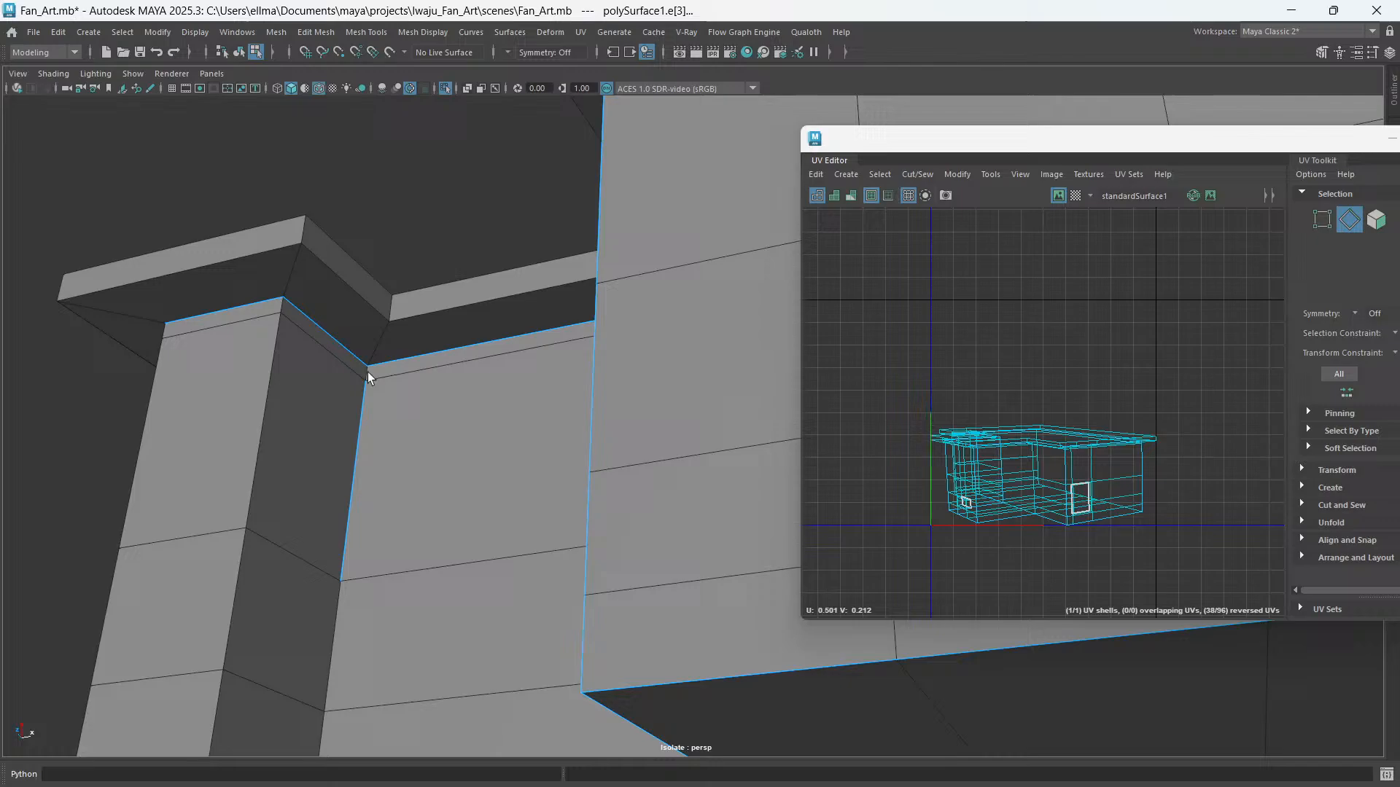
alt+drag(386, 458, 350, 520)
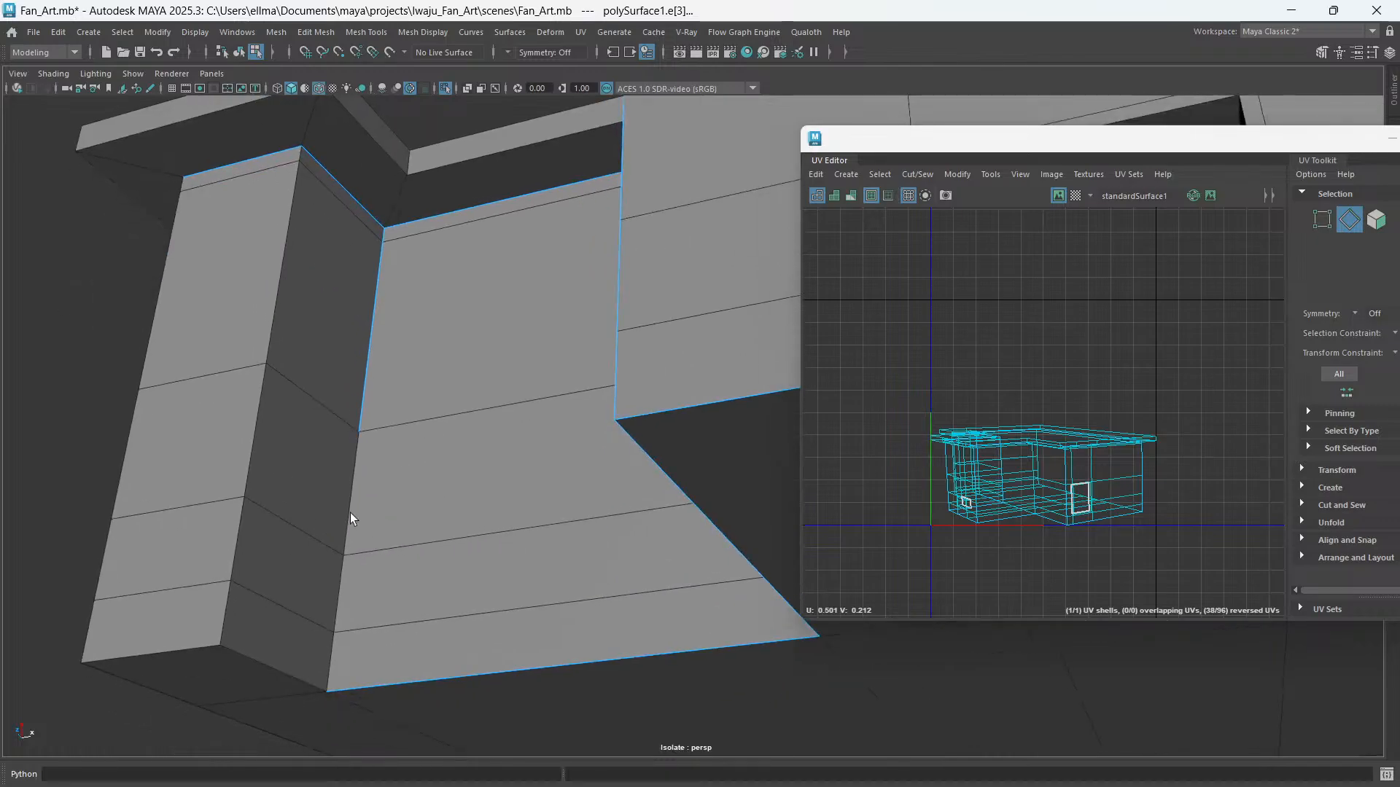
shift+click(351, 509)
- Extend the seam selection along the bottom edges of the end block's short side wall and adjoining end wall
shift+click(305, 682)
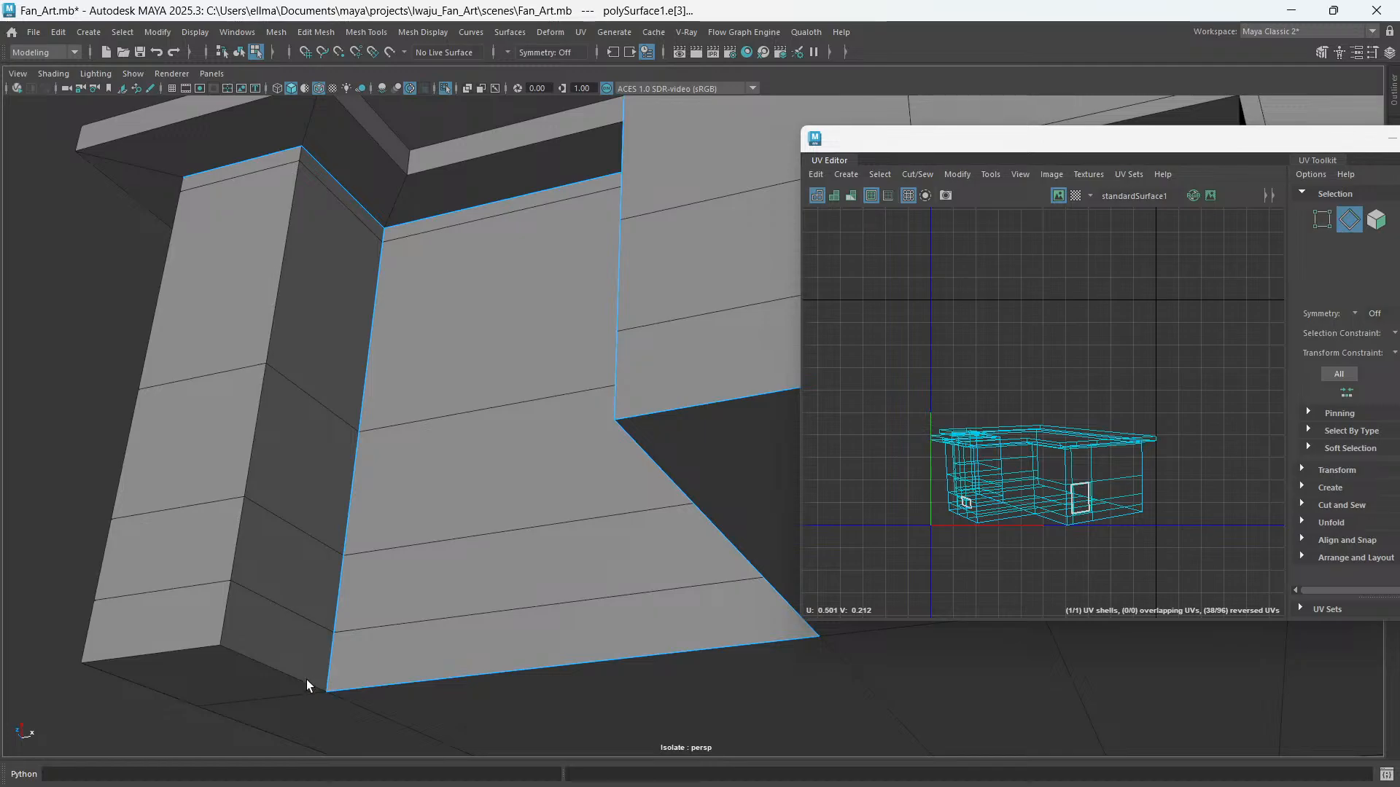
shift+click(188, 653)
alt+drag(187, 650, 411, 498)
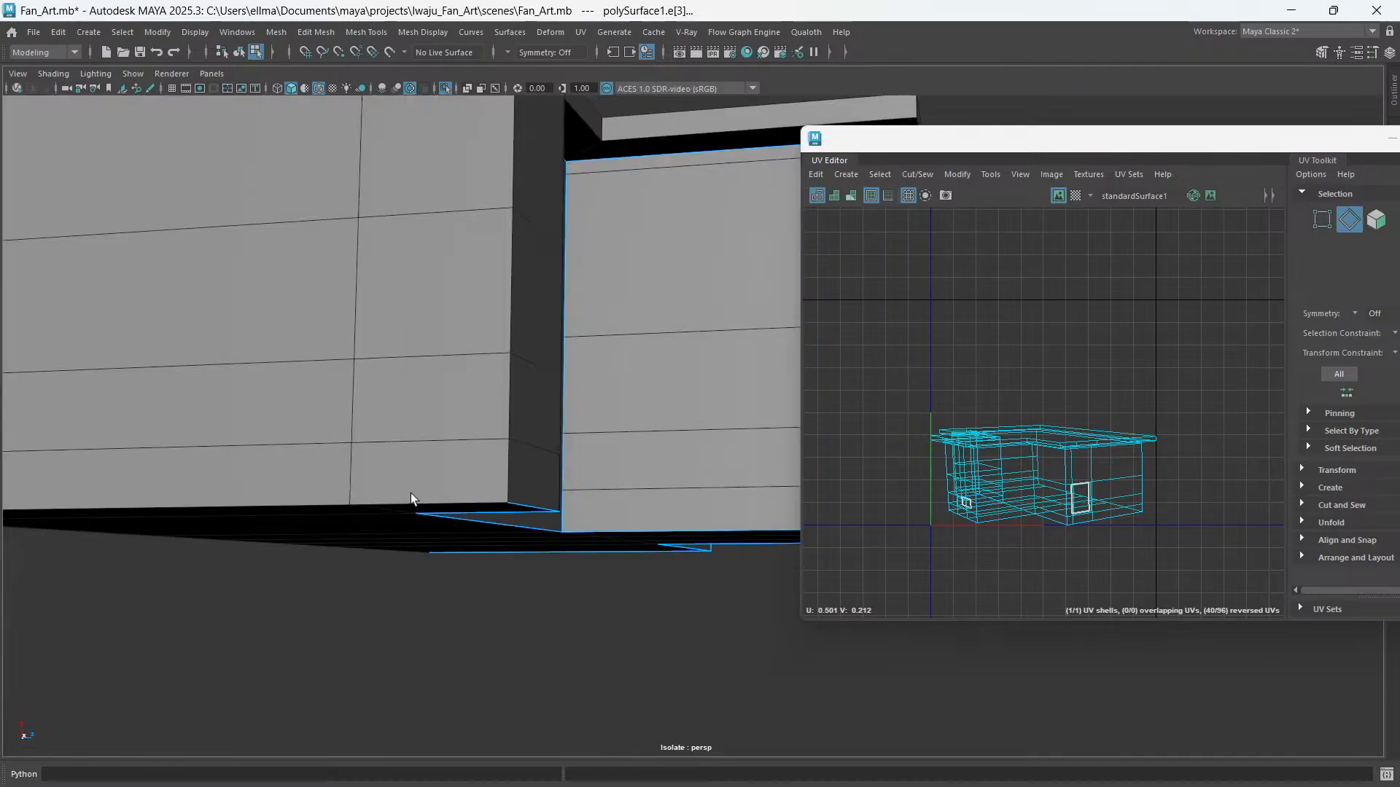
alt+middle_drag(410, 499, 546, 530)
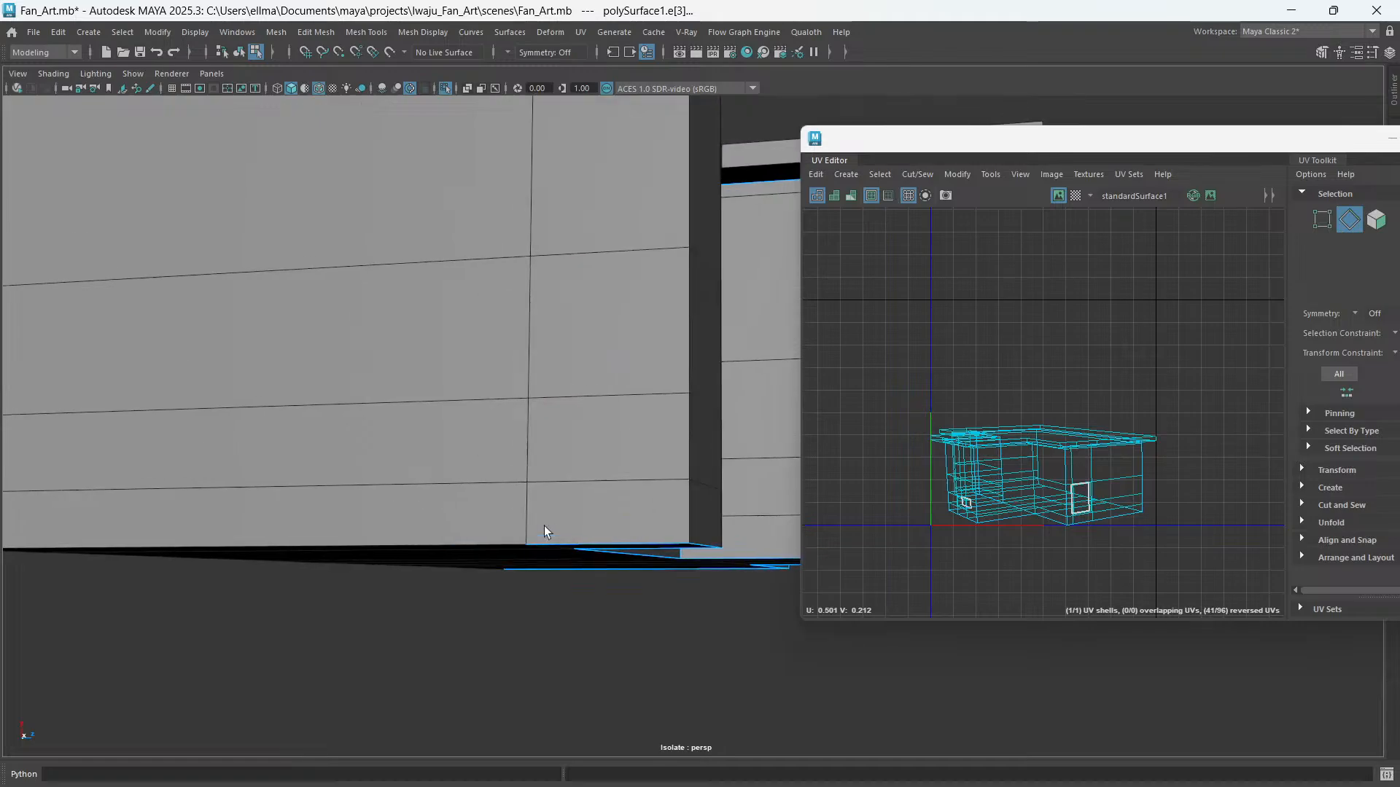
alt+right_drag(496, 545, 452, 551)
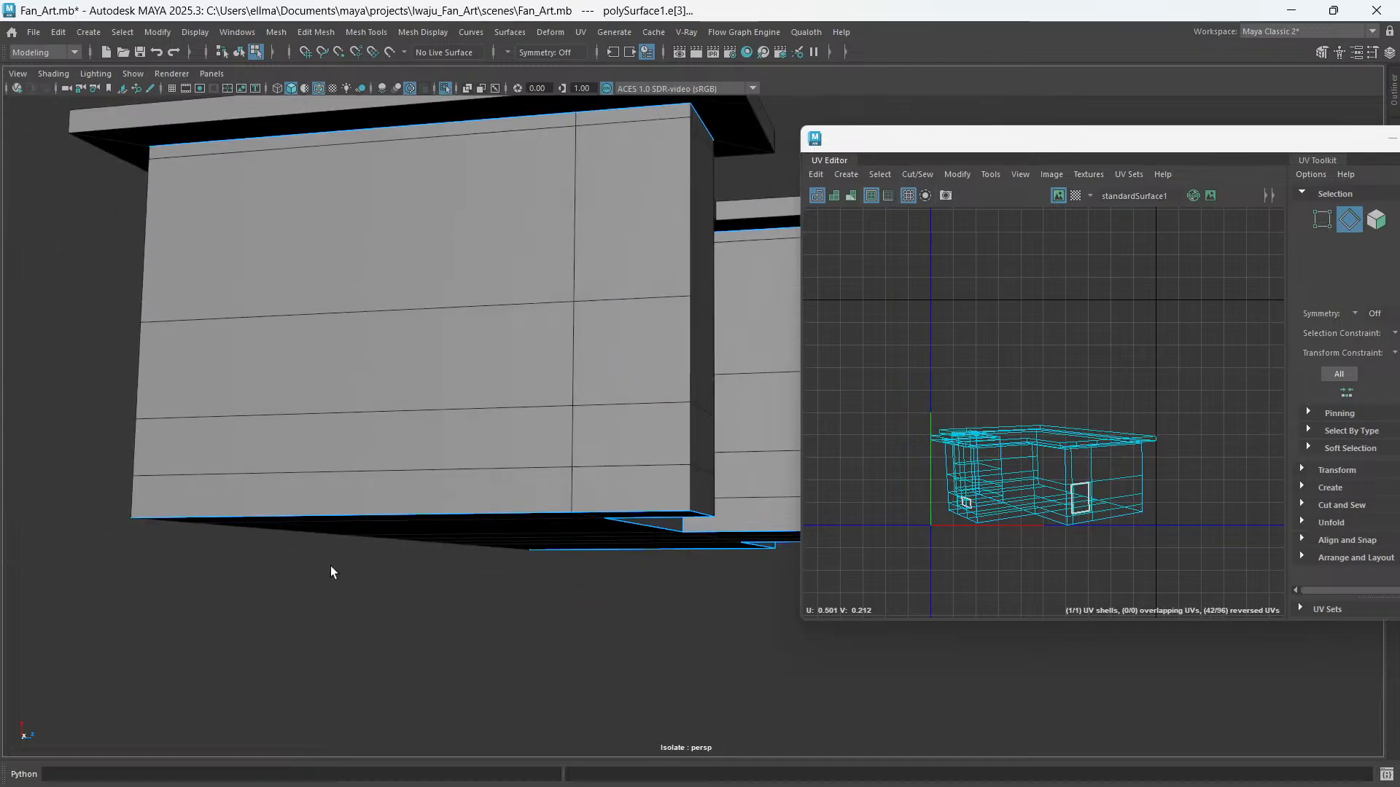
- Add the remaining bottom edges along the long plain back wall to the seam selection
alt+drag(332, 570, 403, 540)
click(409, 544)
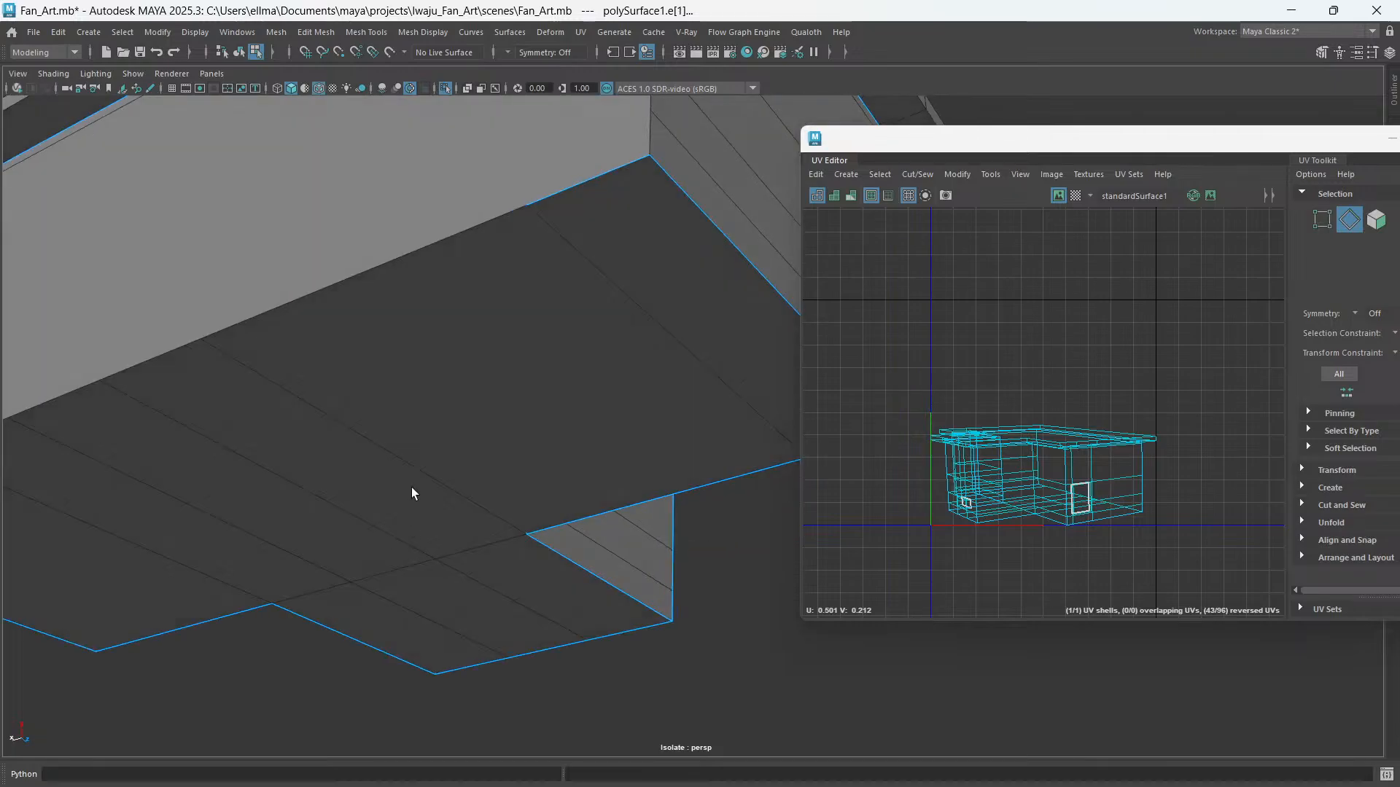
alt+drag(390, 272, 529, 447)
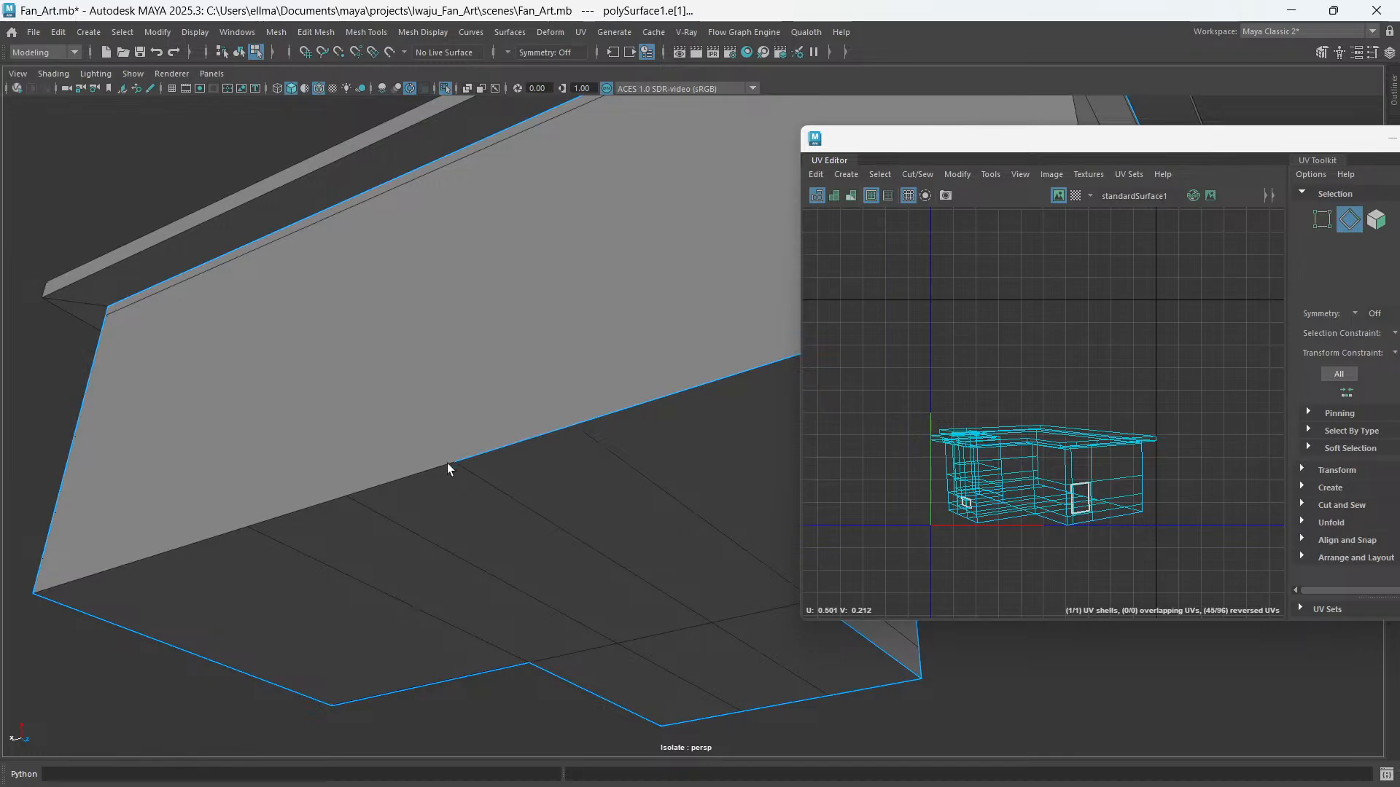
shift+click(328, 500)
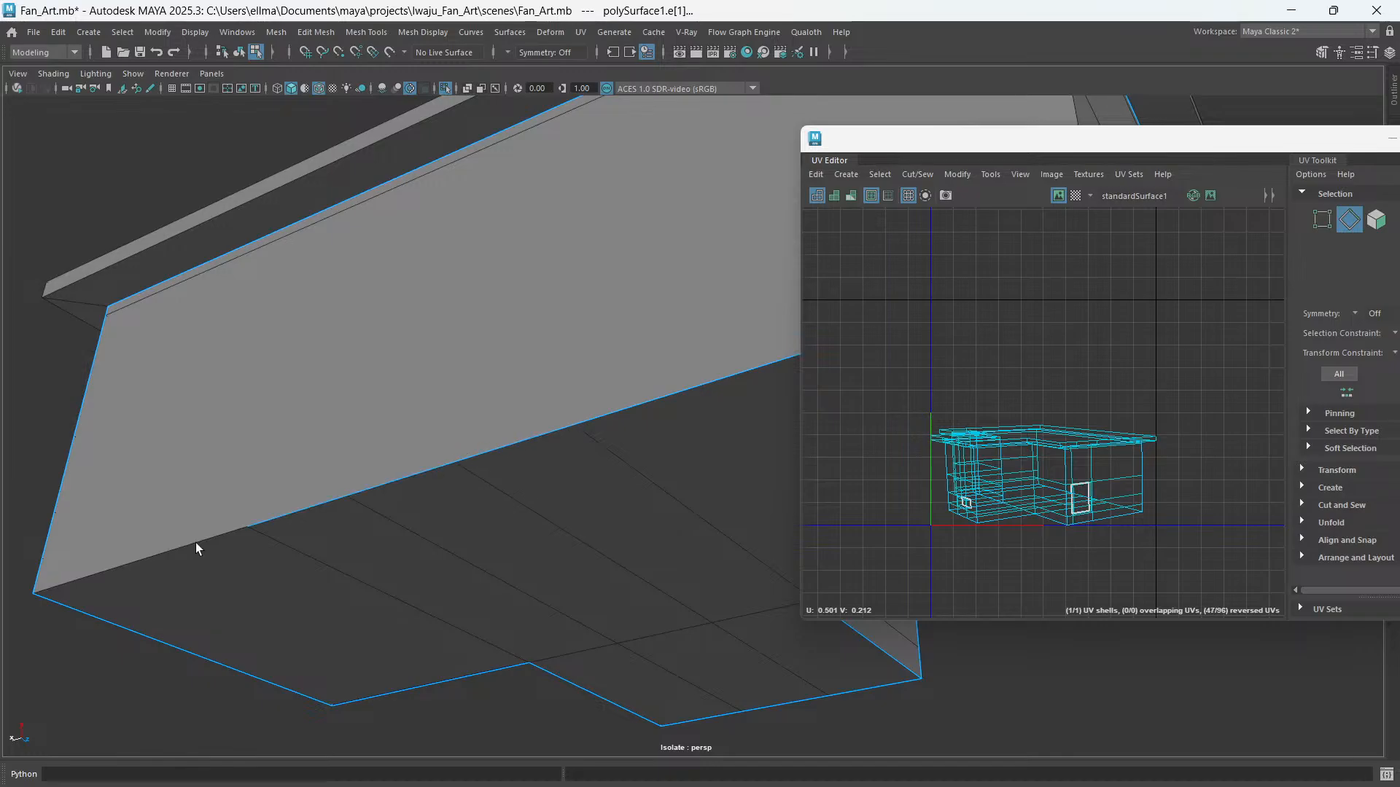
key(f)
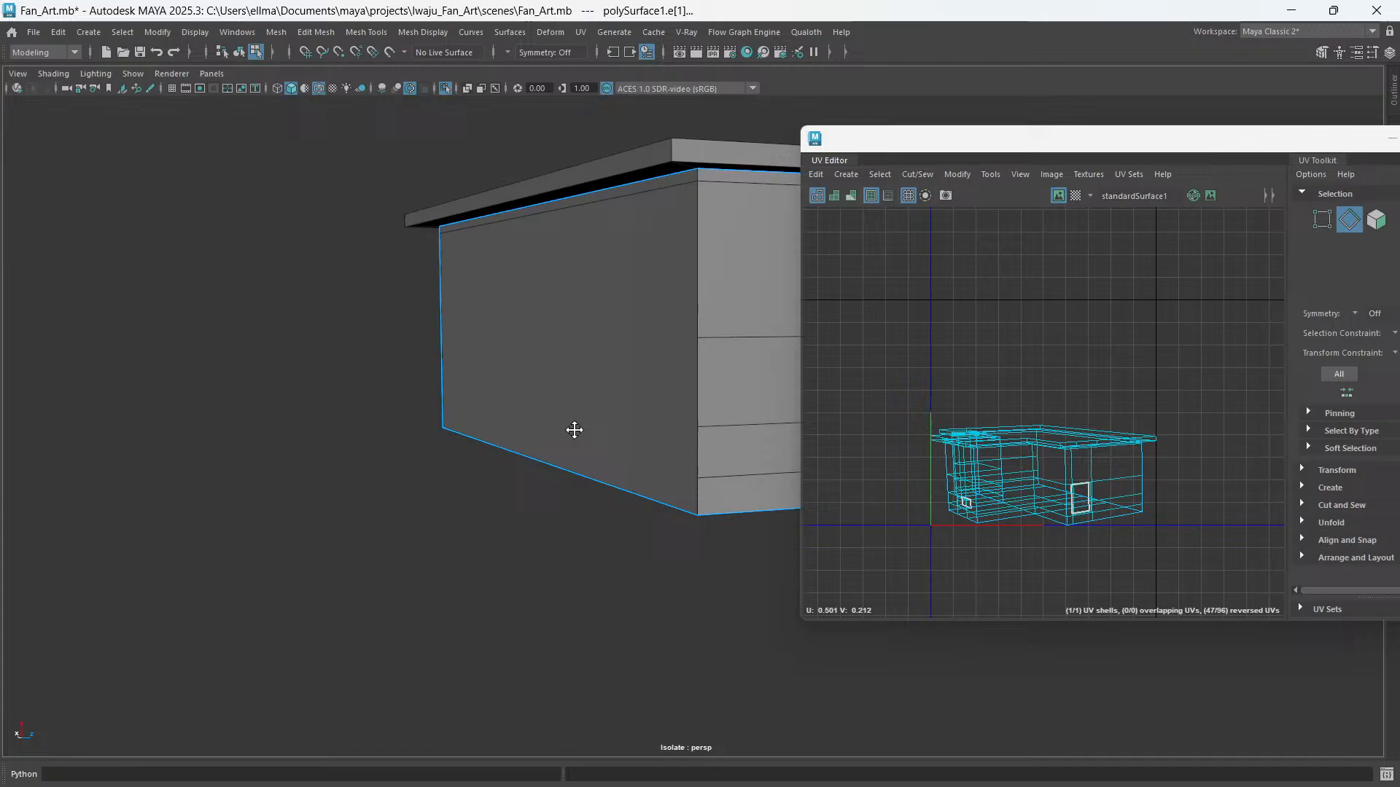
- Add the full vertical edge line at the corner between the long plain wall and the end wall
alt+drag(574, 430, 274, 640)
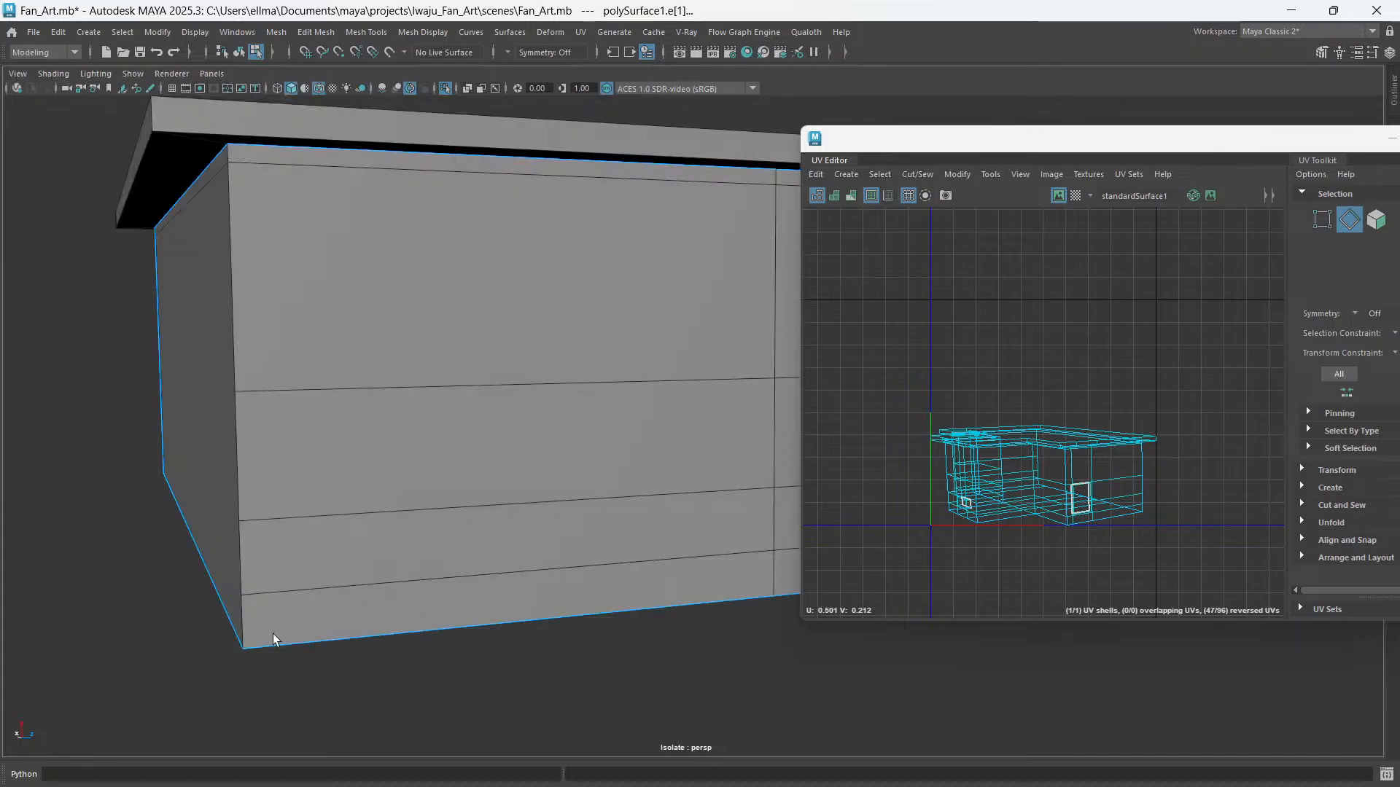
shift+click(238, 496)
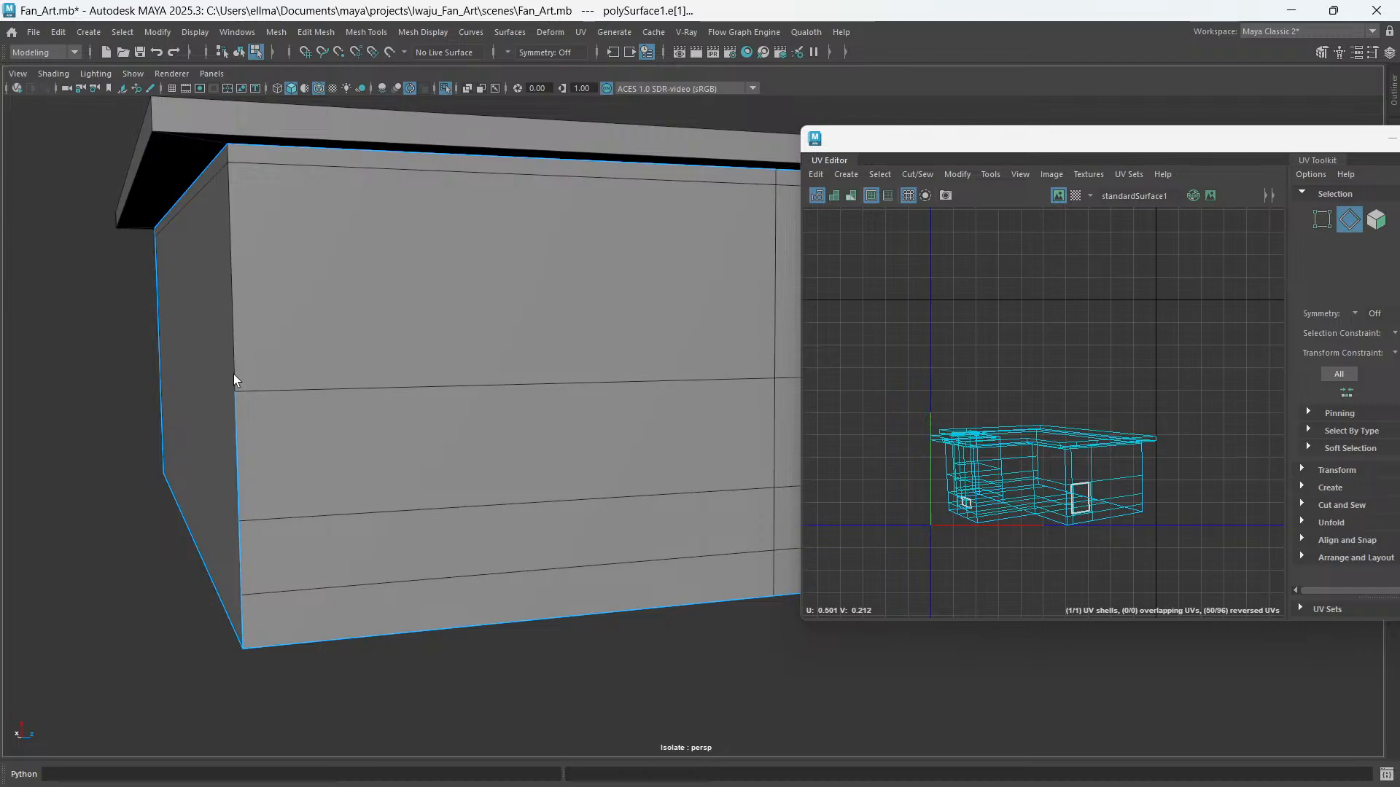
shift+click(234, 374)
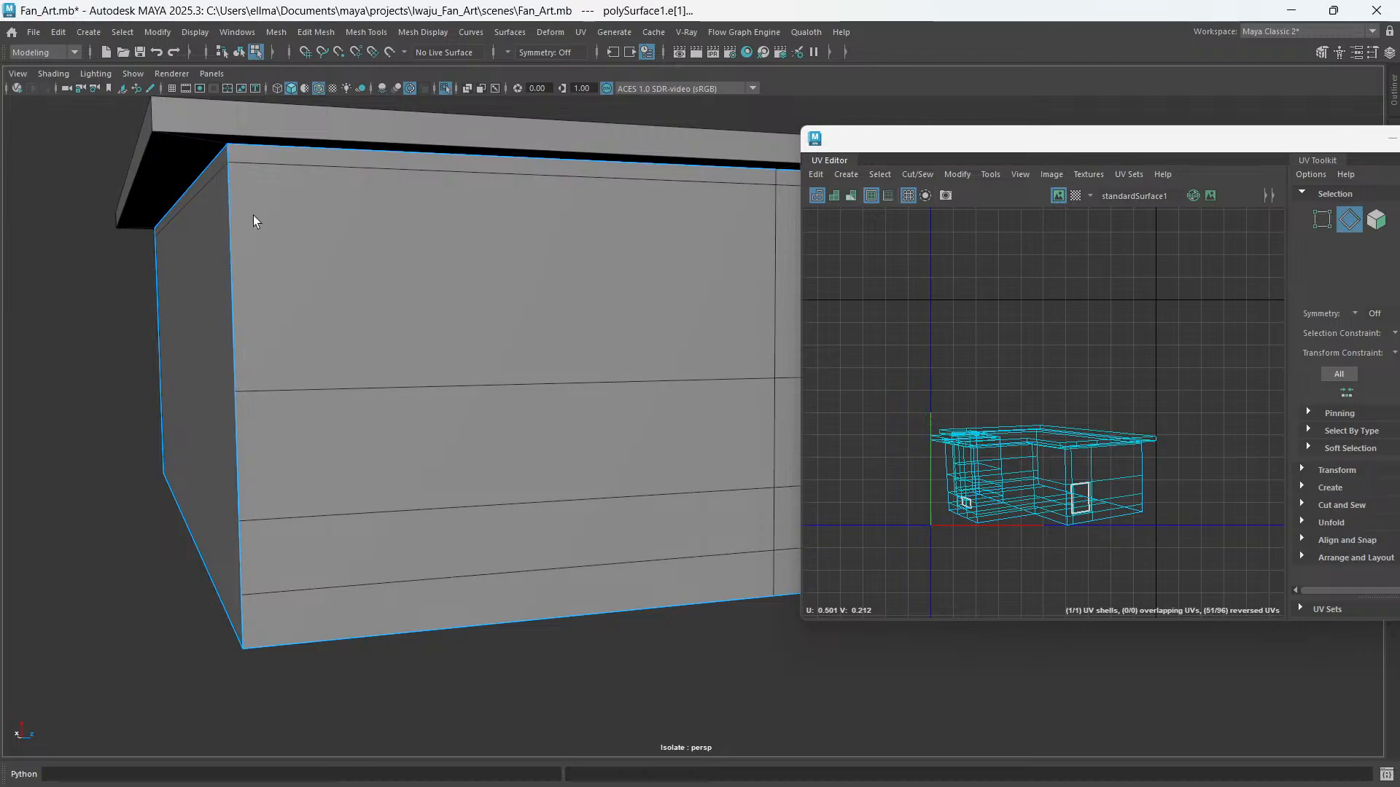
- Add the vertical edges of the outer corner where the end wall meets the end block's short side wall
alt+drag(508, 304, 463, 295)
scroll(463, 295, down, 6)
alt+middle_drag(379, 343, 370, 346)
scroll(369, 346, down, 3)
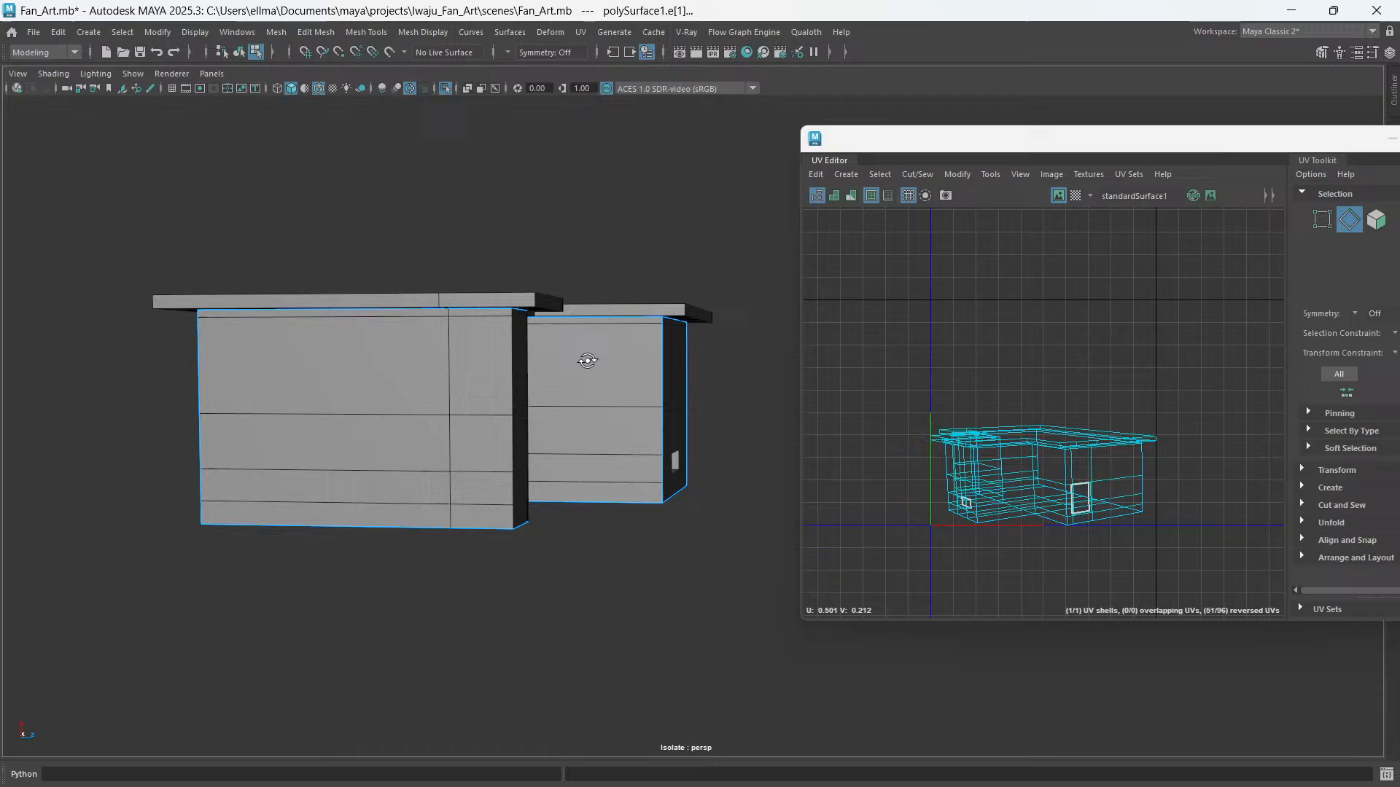
alt+drag(585, 353, 503, 354)
scroll(396, 438, up, 5)
alt+middle_drag(377, 433, 525, 428)
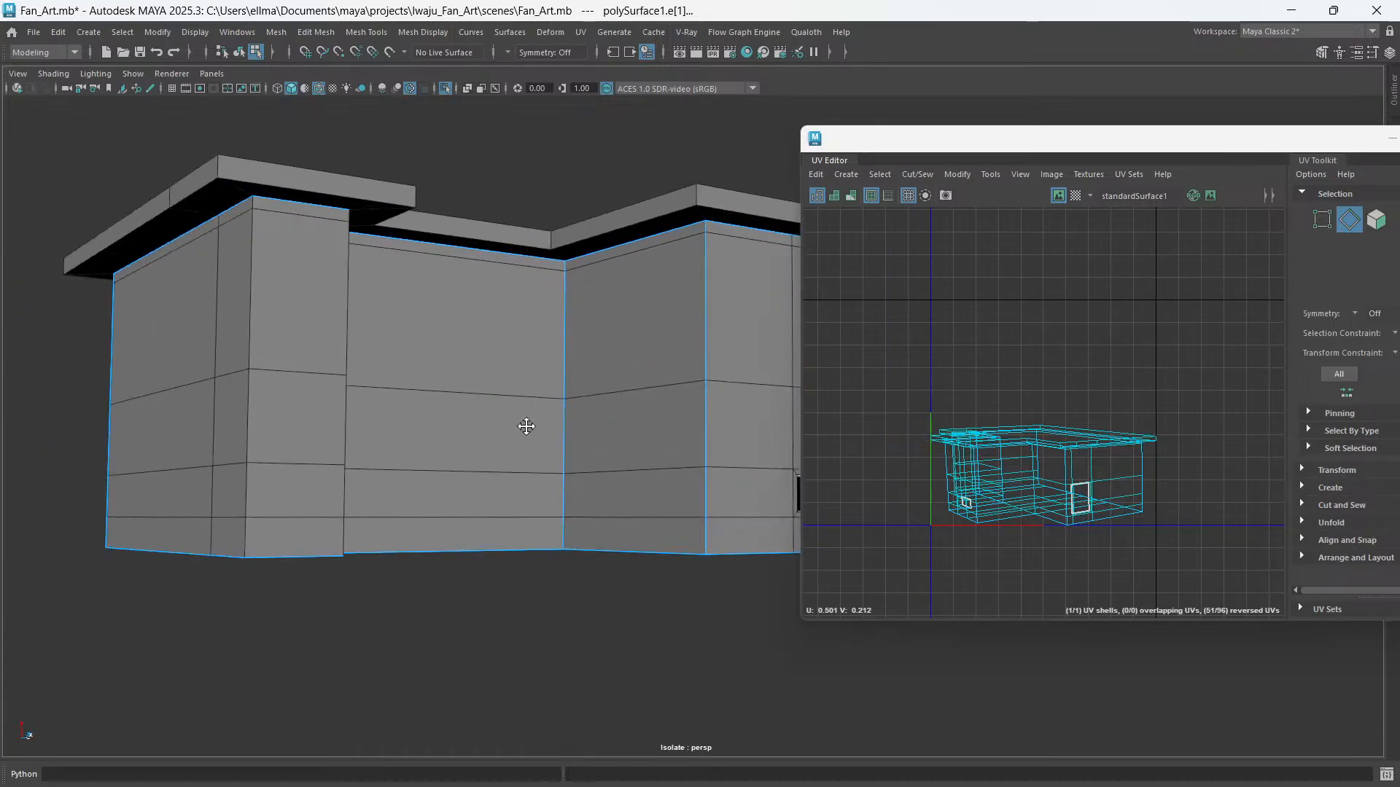
shift+click(304, 275)
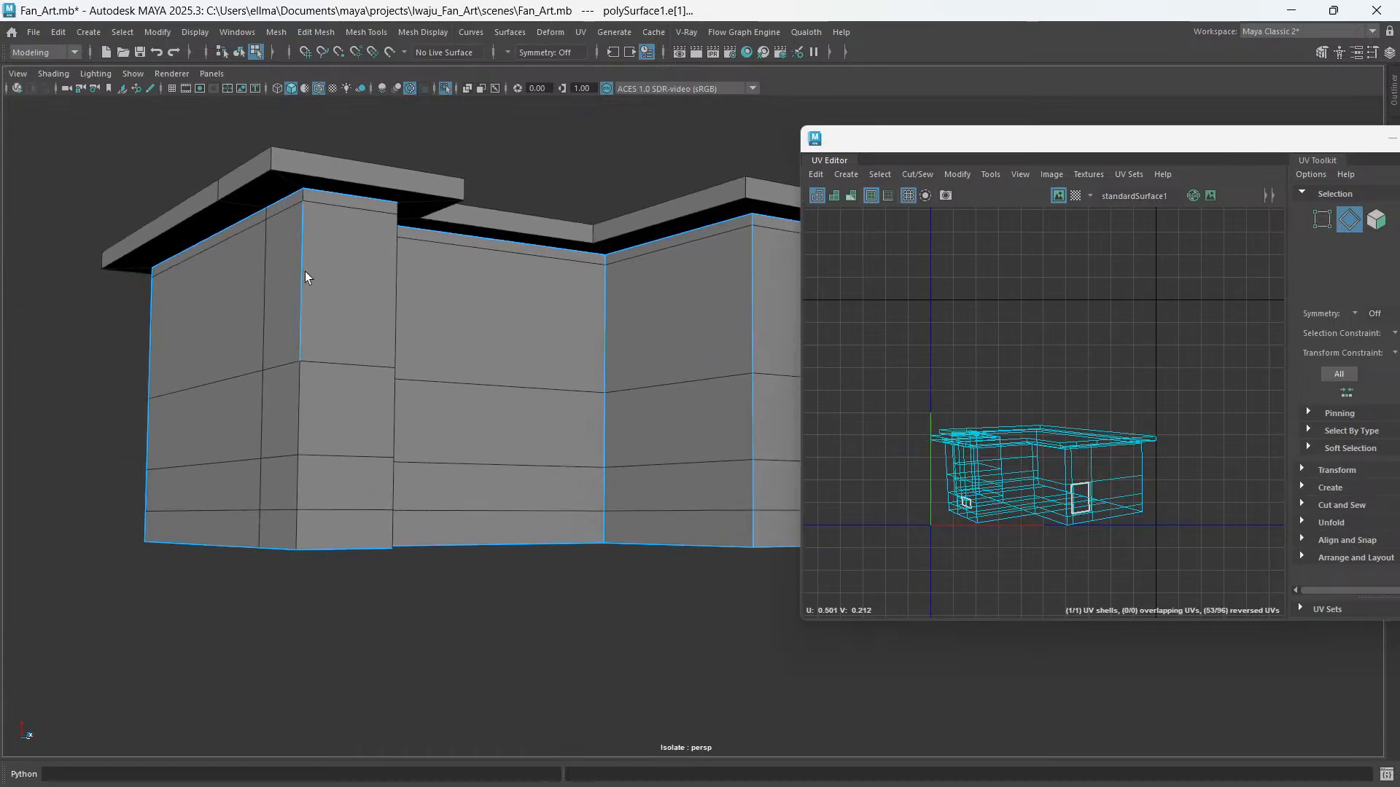
shift+click(299, 388)
alt+drag(419, 313, 312, 297)
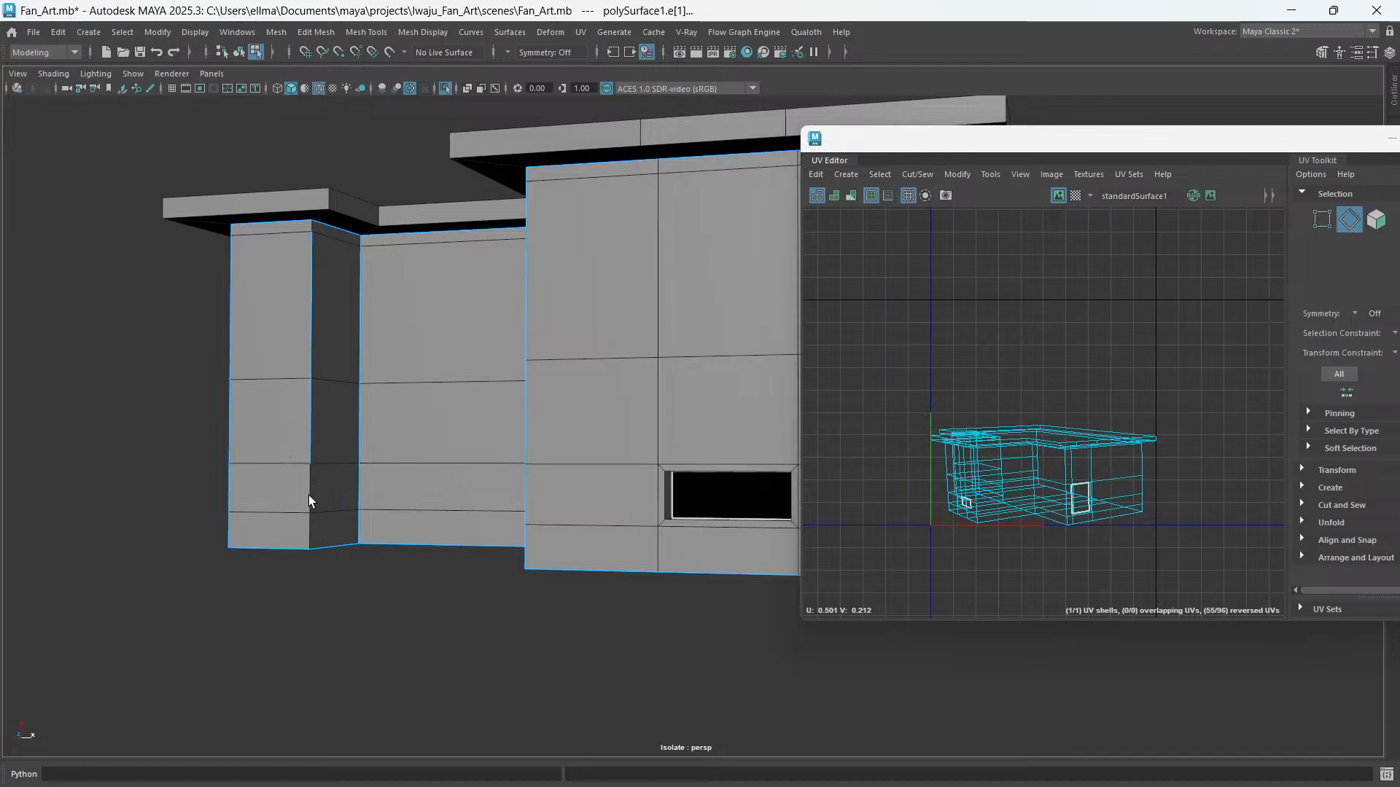
shift+click(309, 233)
- Add the full vertical edge line of the inner corner between the door block and the small-window block
scroll(501, 312, down, 3)
alt+drag(500, 313, 475, 372)
scroll(438, 414, up, 5)
alt+middle_drag(438, 414, 555, 419)
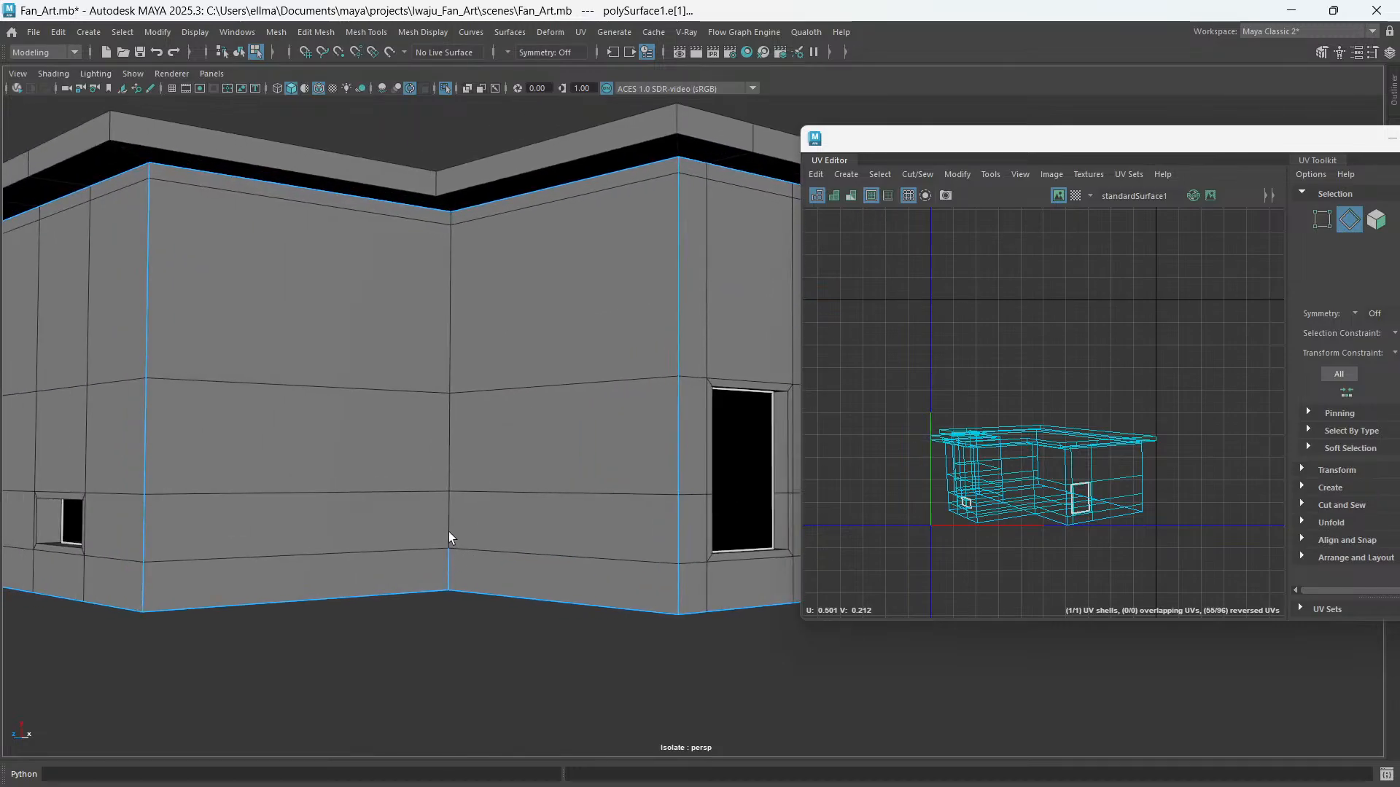
shift+double_click(449, 533)
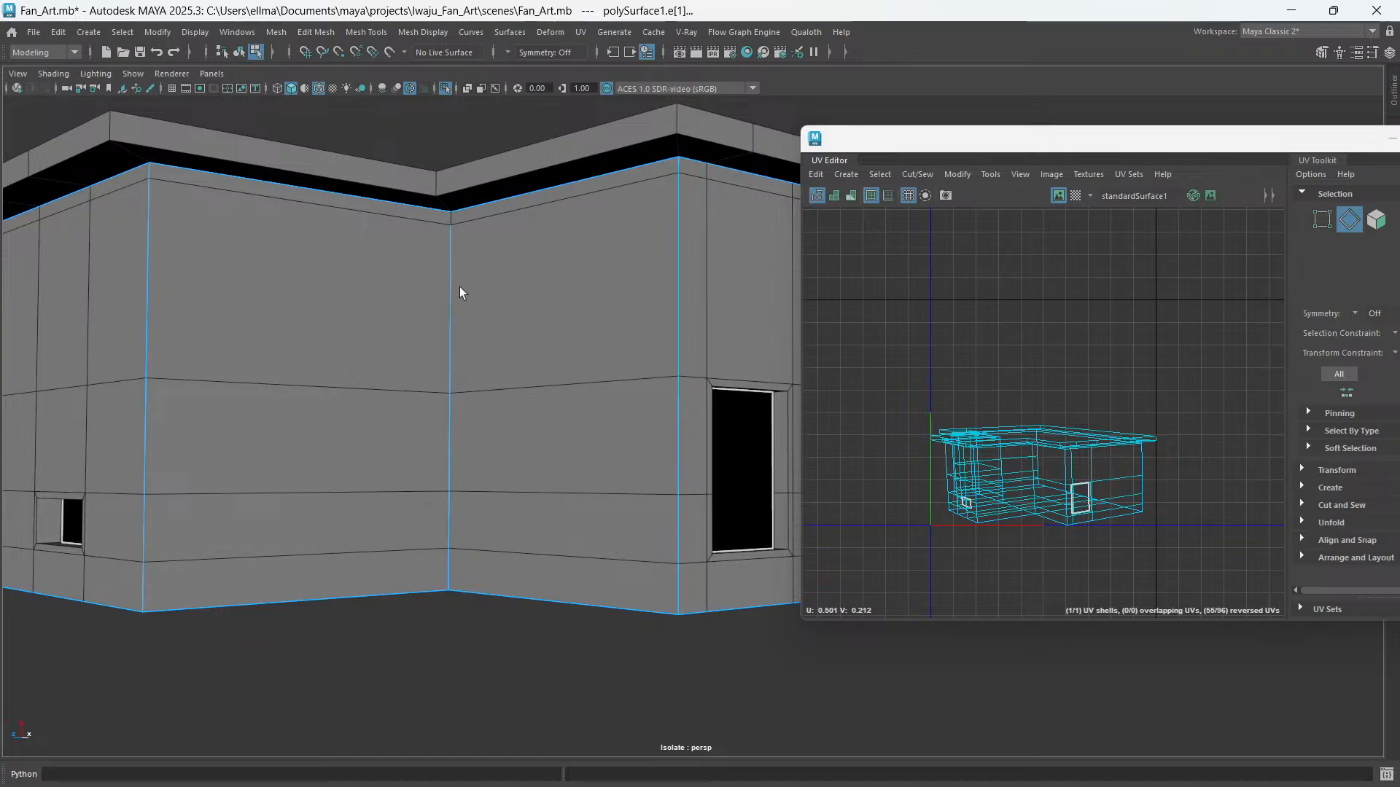
scroll(546, 302, down, 3)
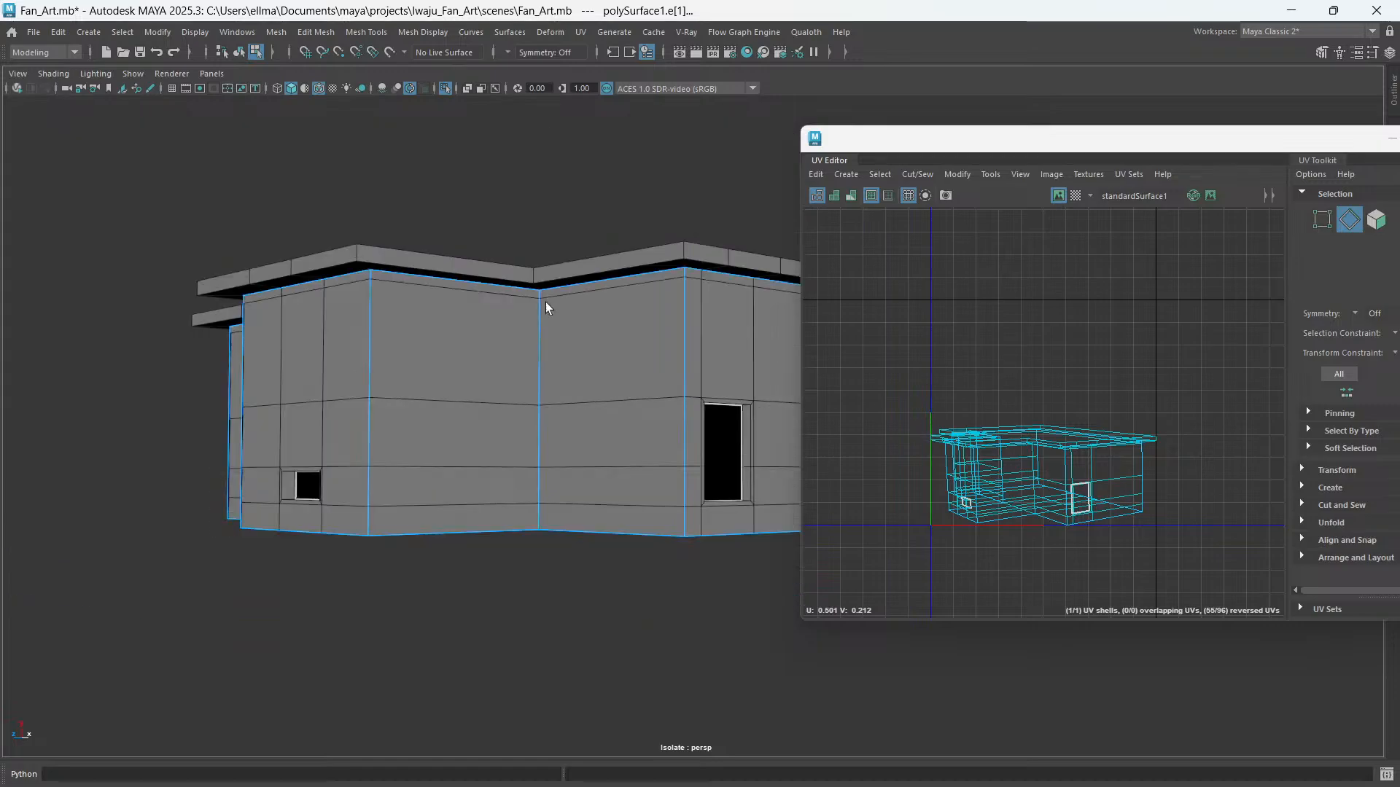
alt+drag(545, 302, 538, 491)
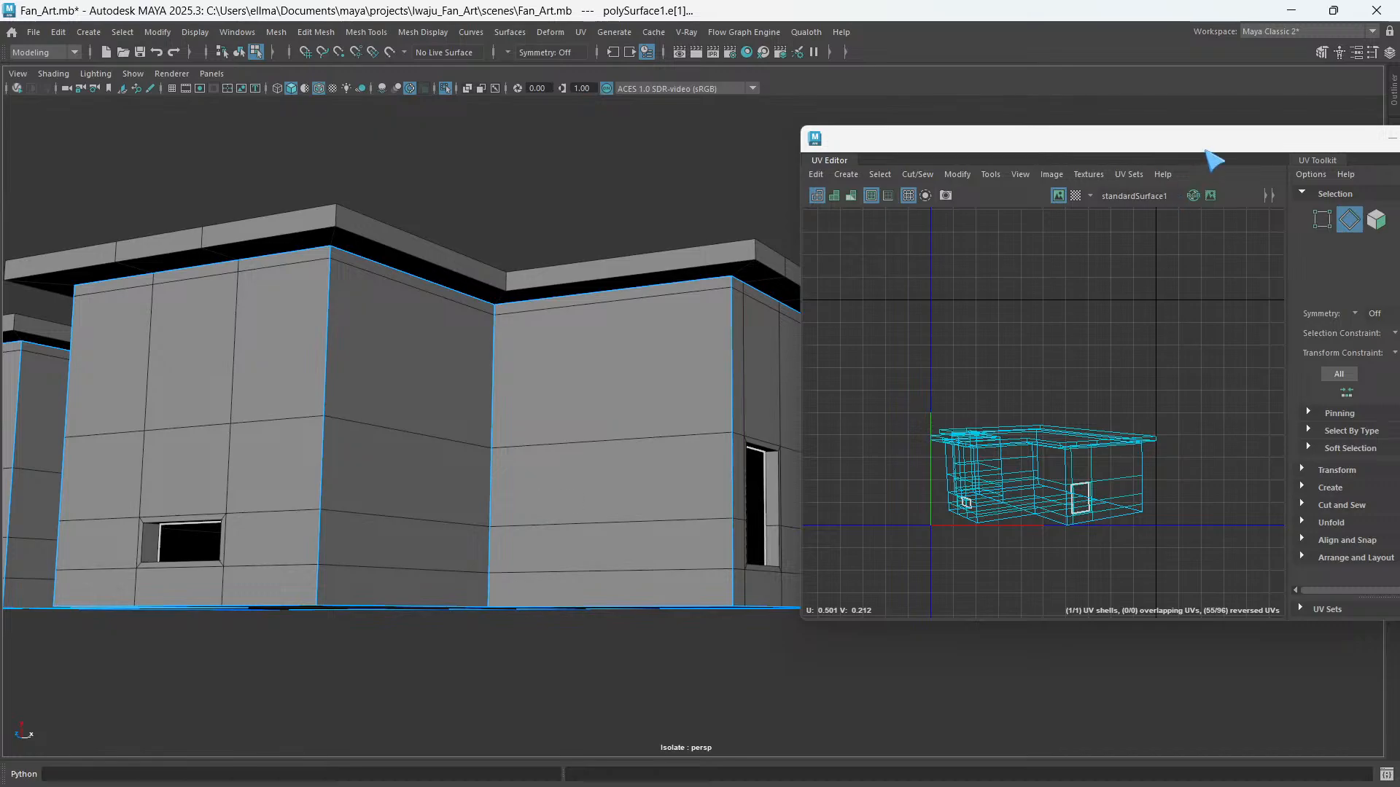
- Bring the whole UV Editor window into view and cut the UVs along the selected seam edges
drag(1213, 142, 1003, 155)
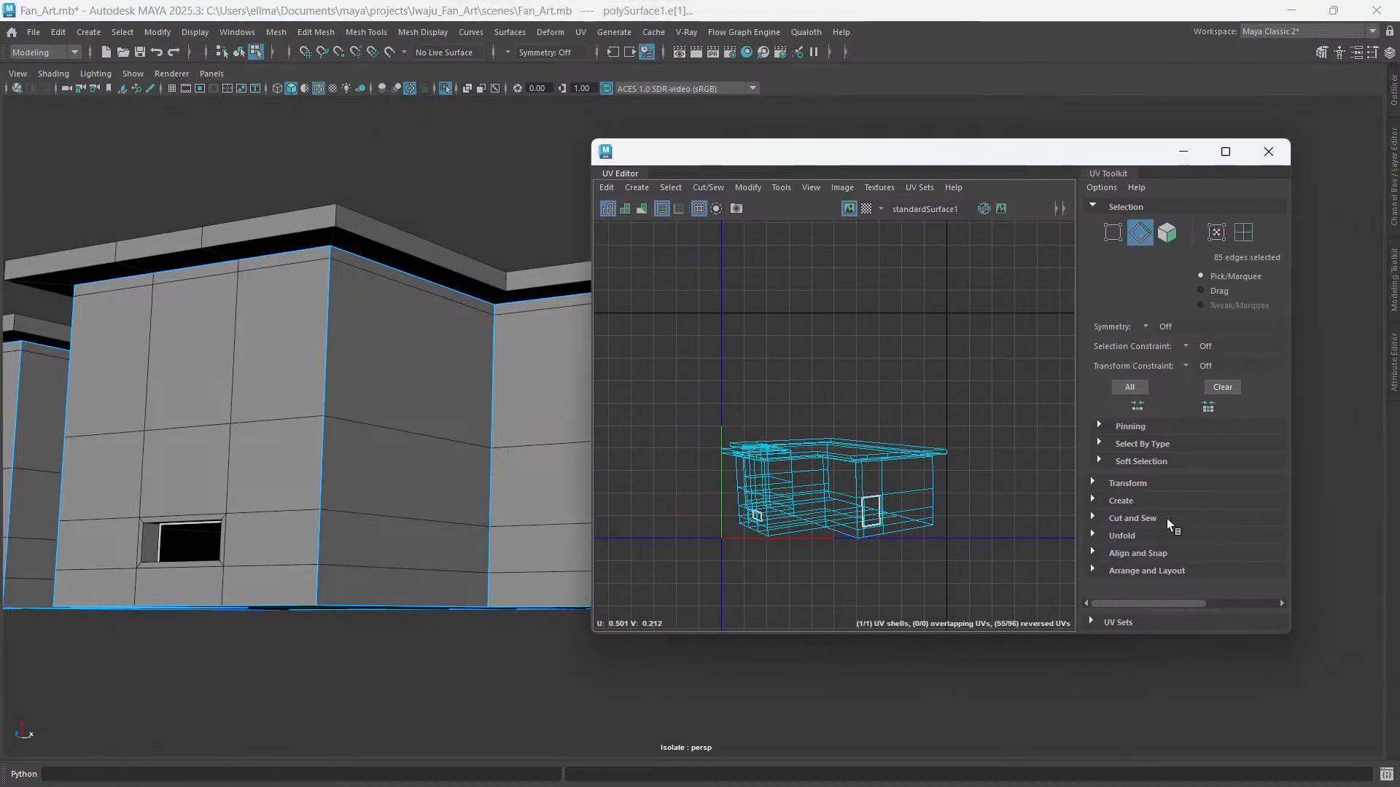
click(1093, 519)
scroll(1130, 503, down, 2)
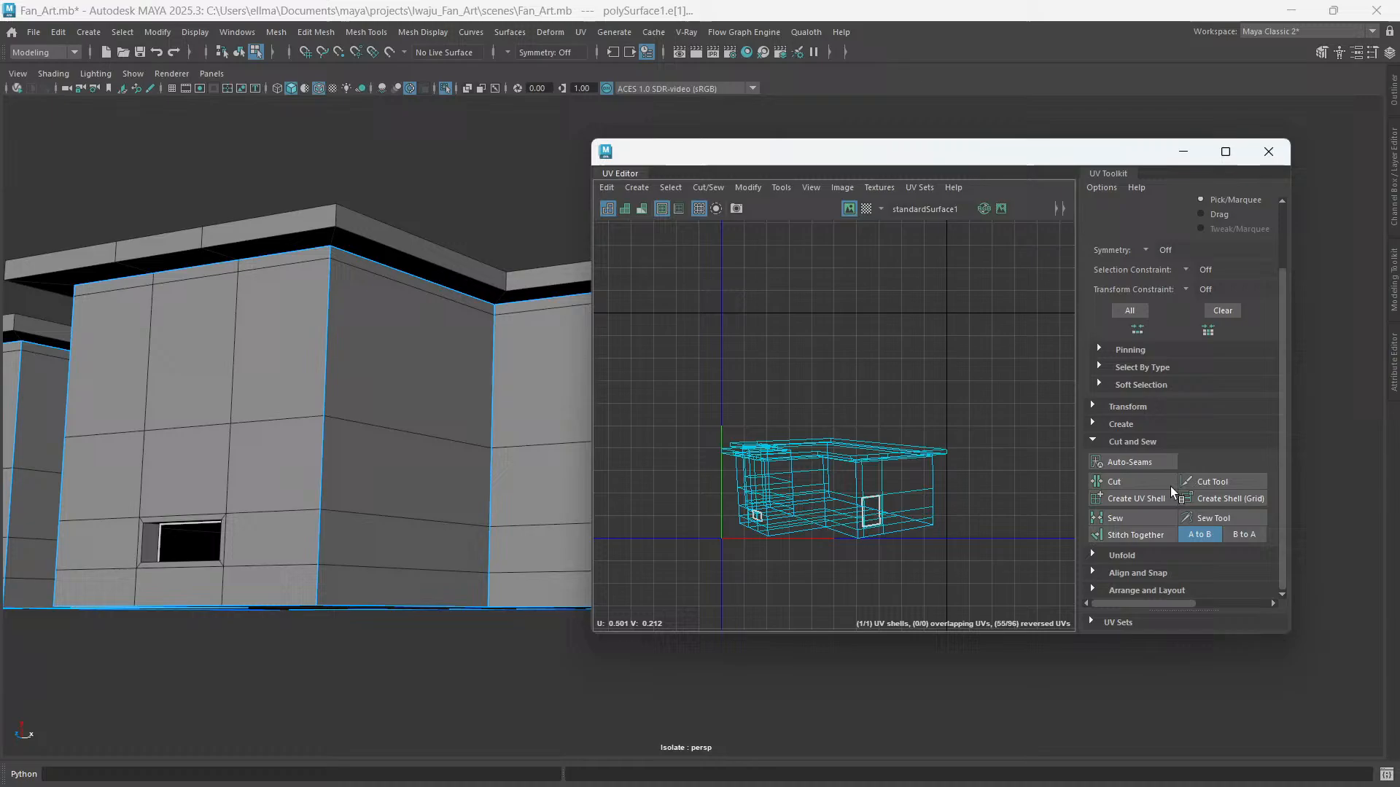
click(1116, 483)
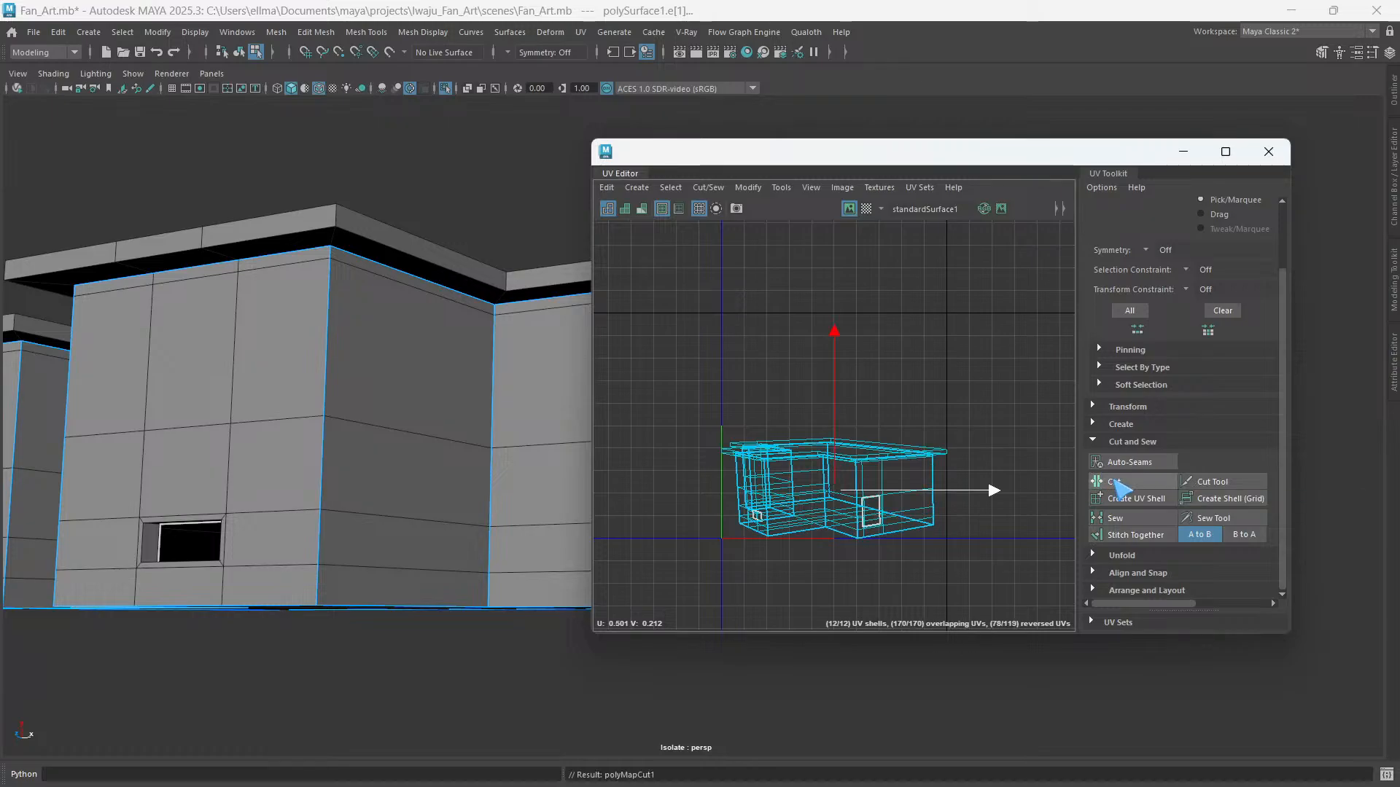
- Clear the selection, move the UV Editor aside and select the lower front edge of the small window recess
click(937, 345)
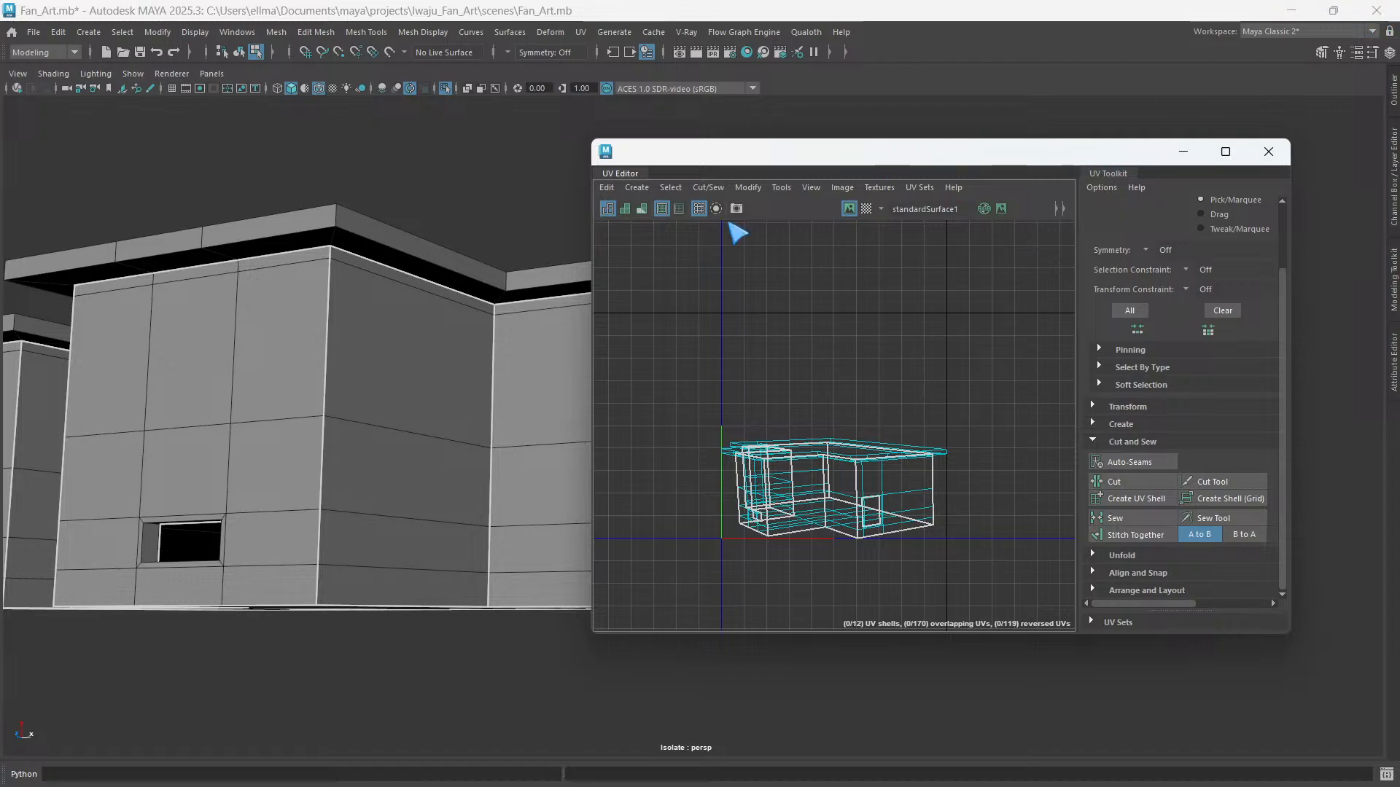
drag(649, 151, 926, 215)
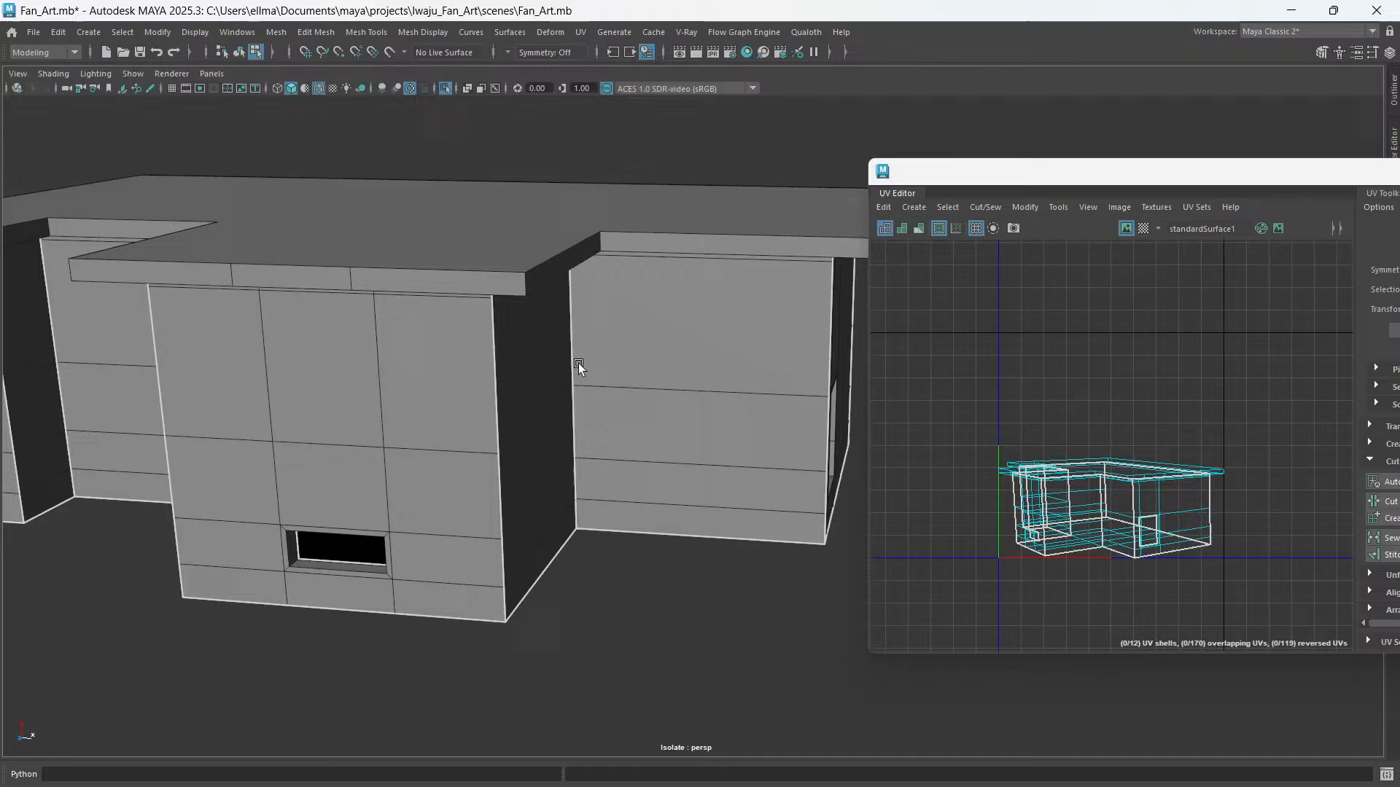
alt+drag(579, 363, 519, 458)
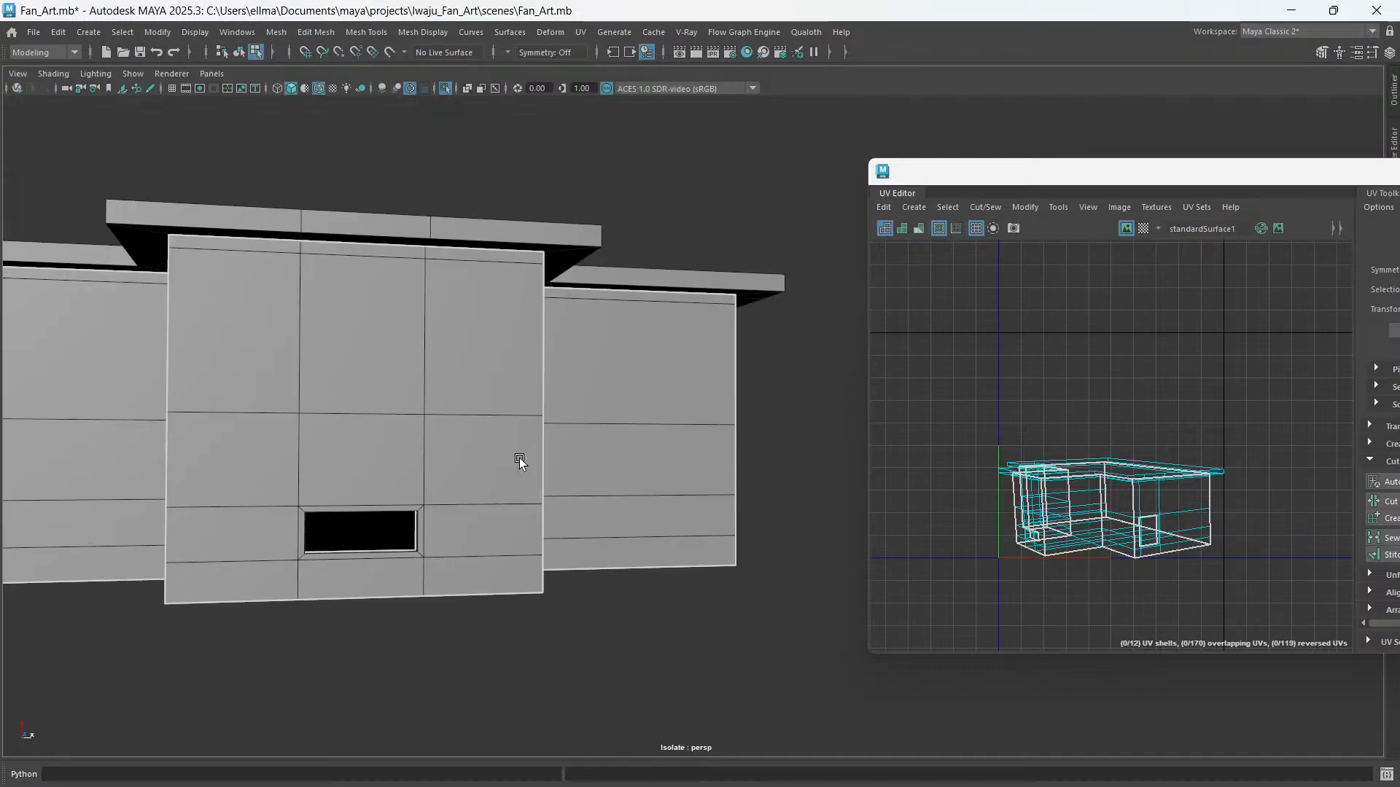
alt+middle_drag(520, 458, 619, 400)
alt+right_drag(484, 500, 526, 503)
alt+drag(483, 508, 326, 506)
alt+right_drag(273, 510, 307, 514)
alt+middle_drag(394, 451, 515, 403)
alt+drag(514, 402, 350, 437)
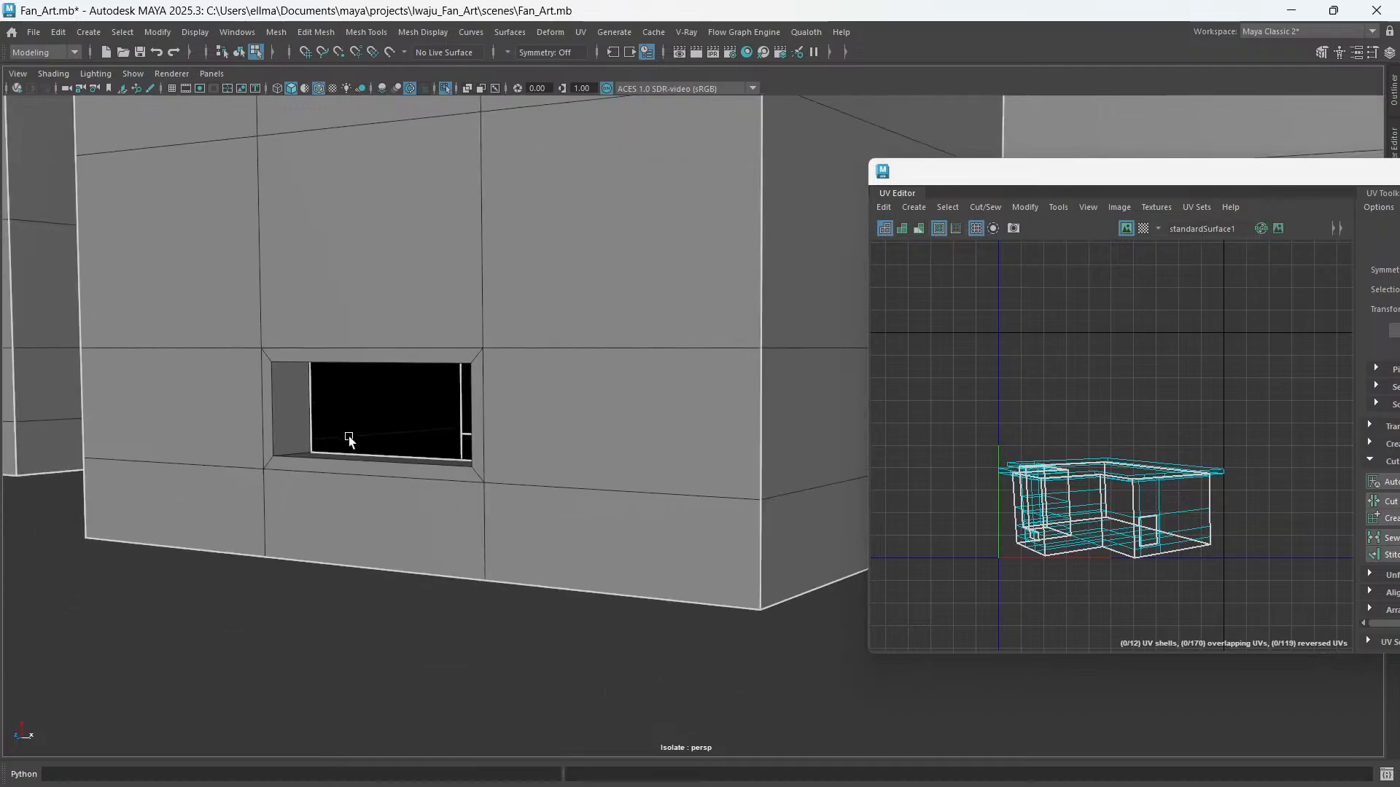
alt+right_drag(350, 437, 468, 451)
alt+drag(468, 451, 396, 506)
click(395, 503)
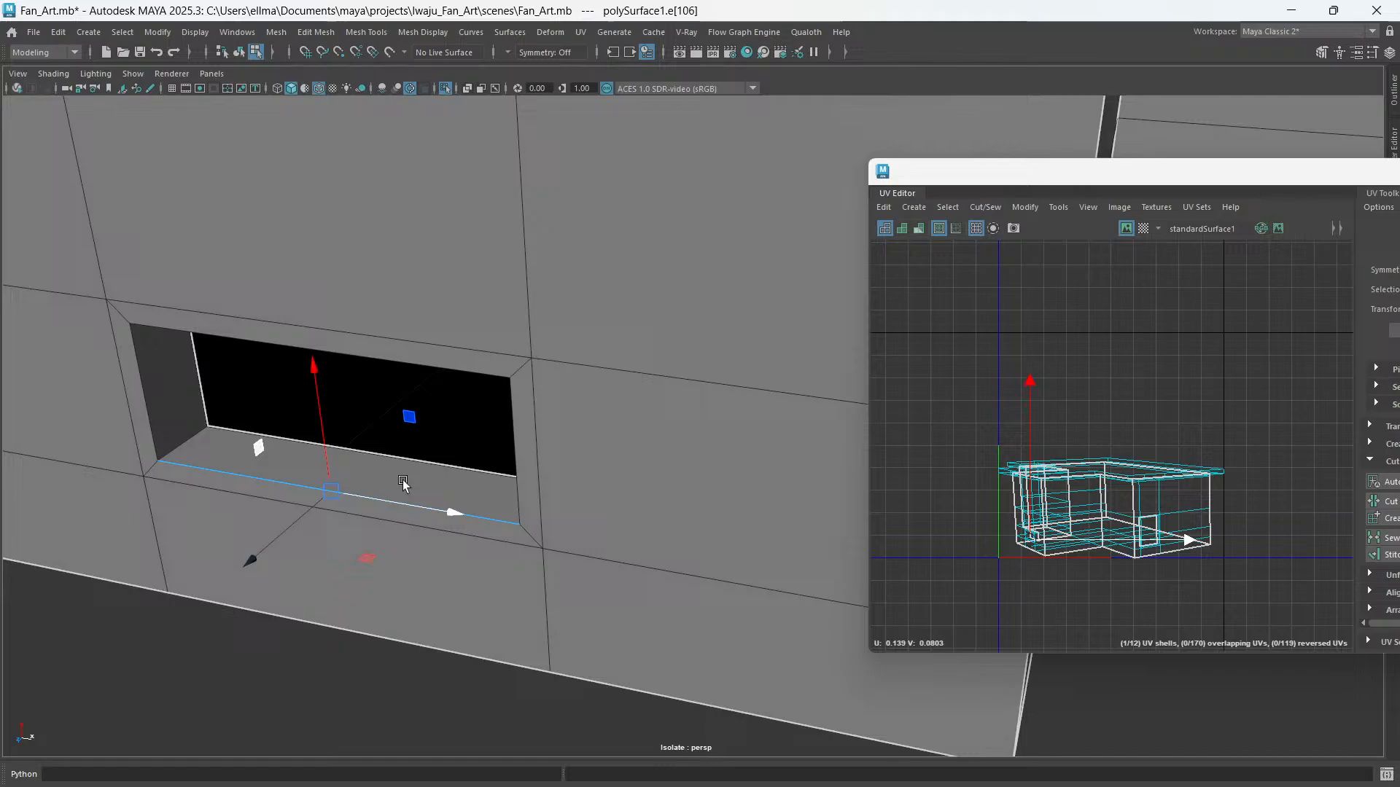
- Add the two side edges and the upper edge of the small window's front outline to the selection
alt+drag(250, 559, 492, 448)
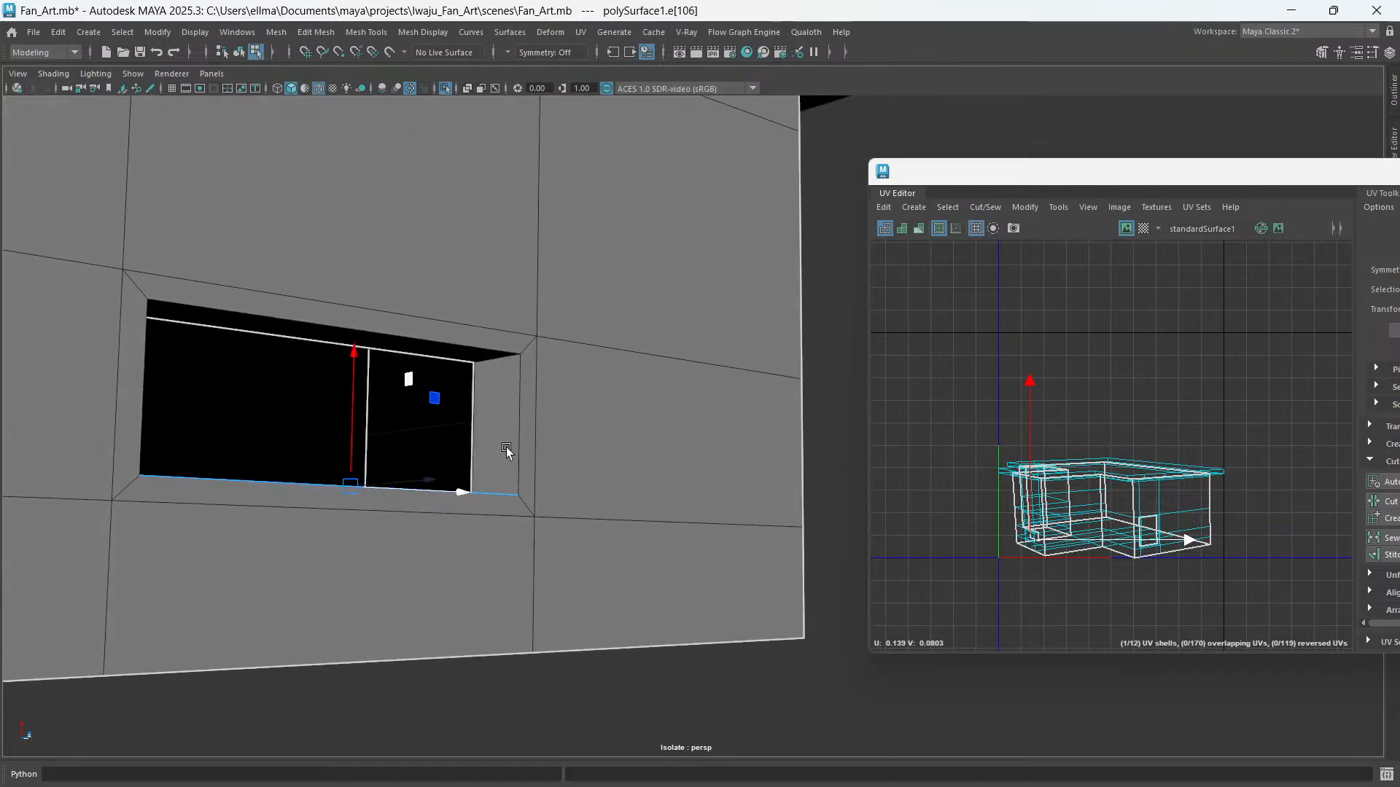
shift+click(518, 455)
shift+click(500, 349)
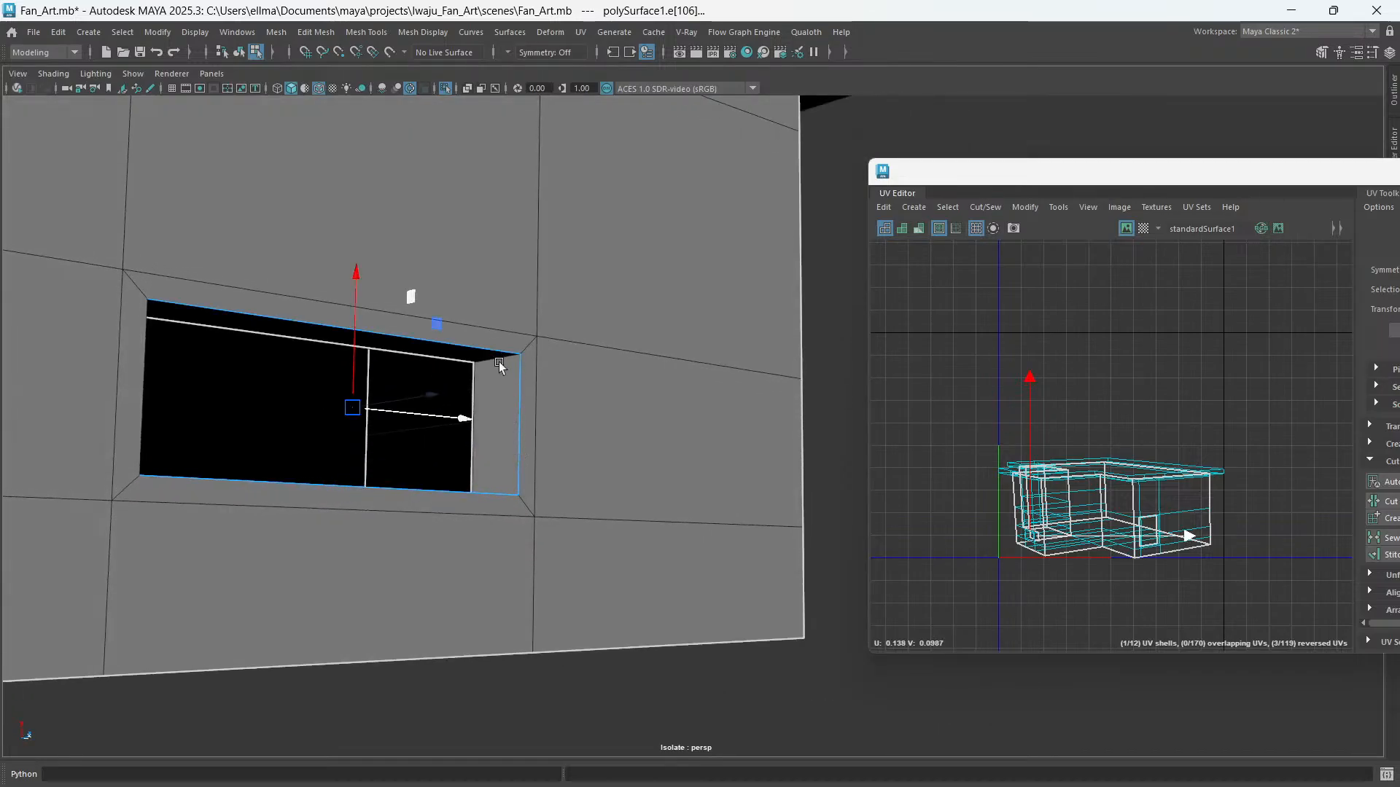
alt+drag(500, 349, 296, 510)
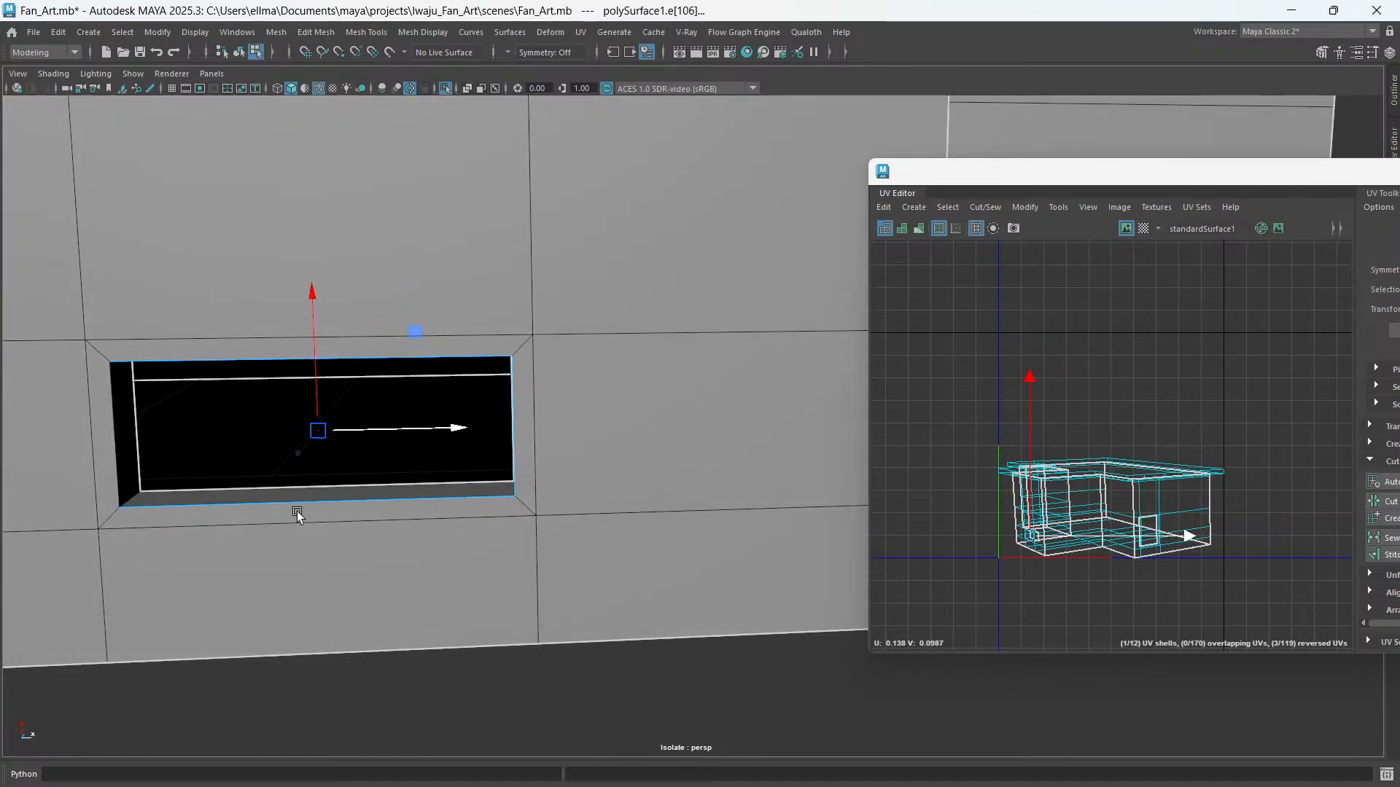
shift+click(118, 471)
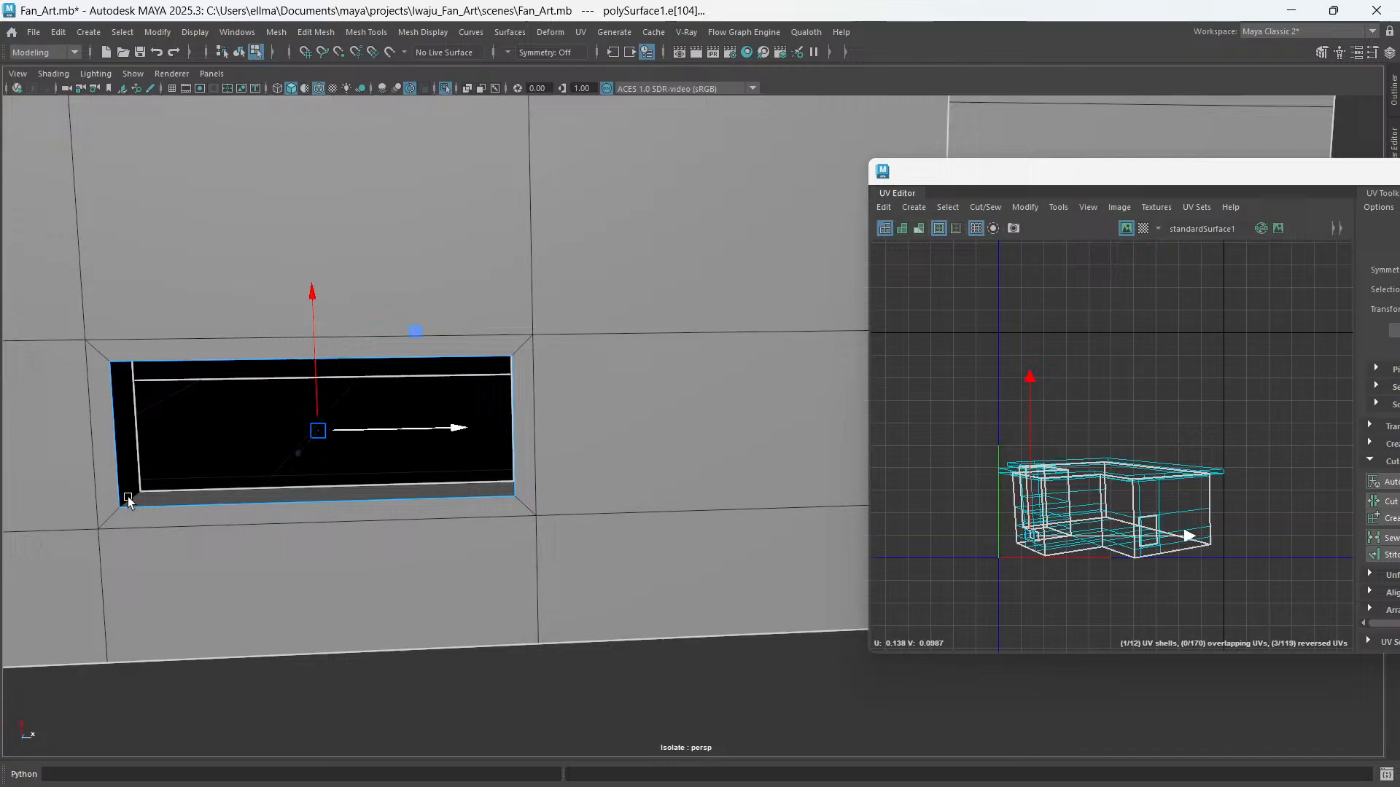
- Cut the UVs along the small window's outline and clear the selection
alt+drag(127, 501, 578, 567)
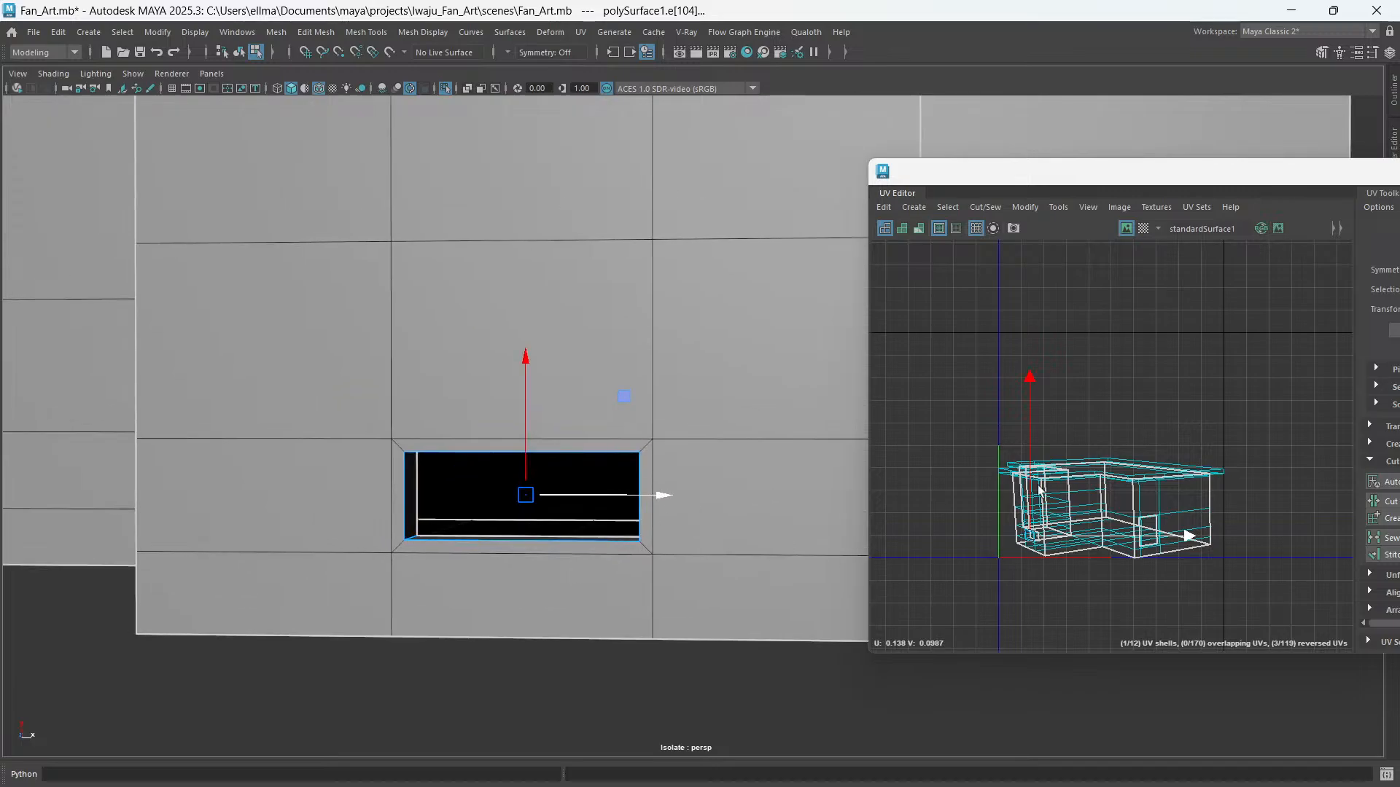
drag(1235, 181, 904, 196)
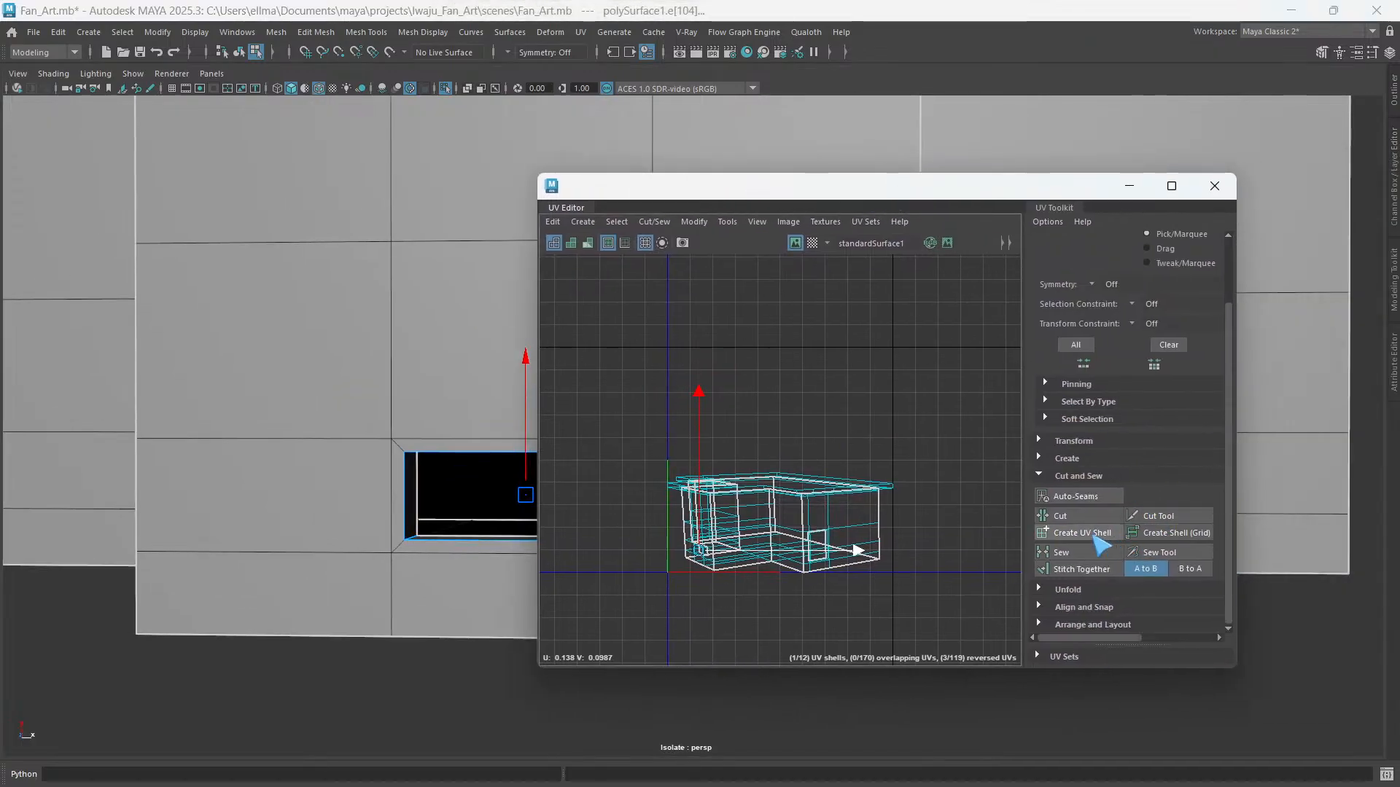
click(1059, 516)
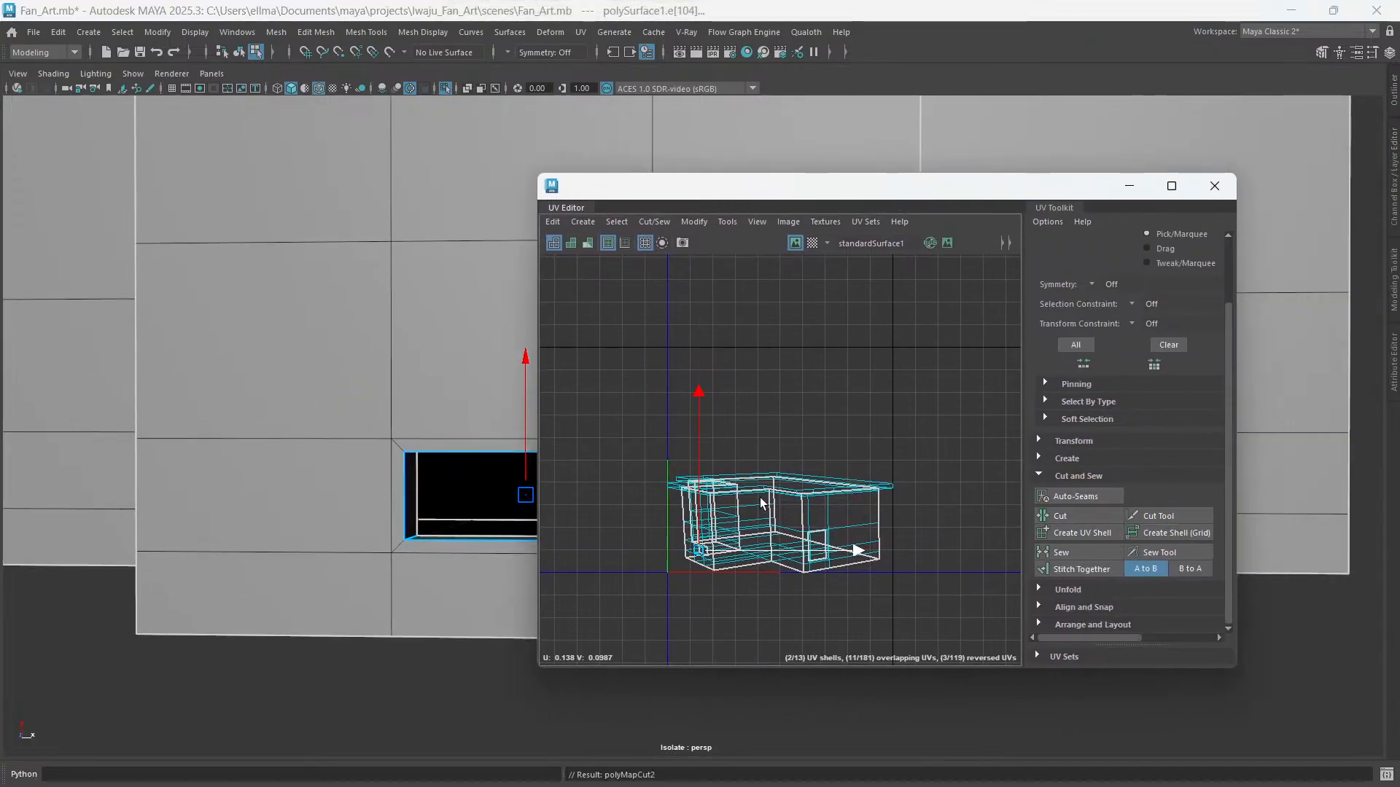
click(474, 675)
- Move the UV Editor aside and select the edge loop around the front outline of the door opening
drag(664, 185, 931, 208)
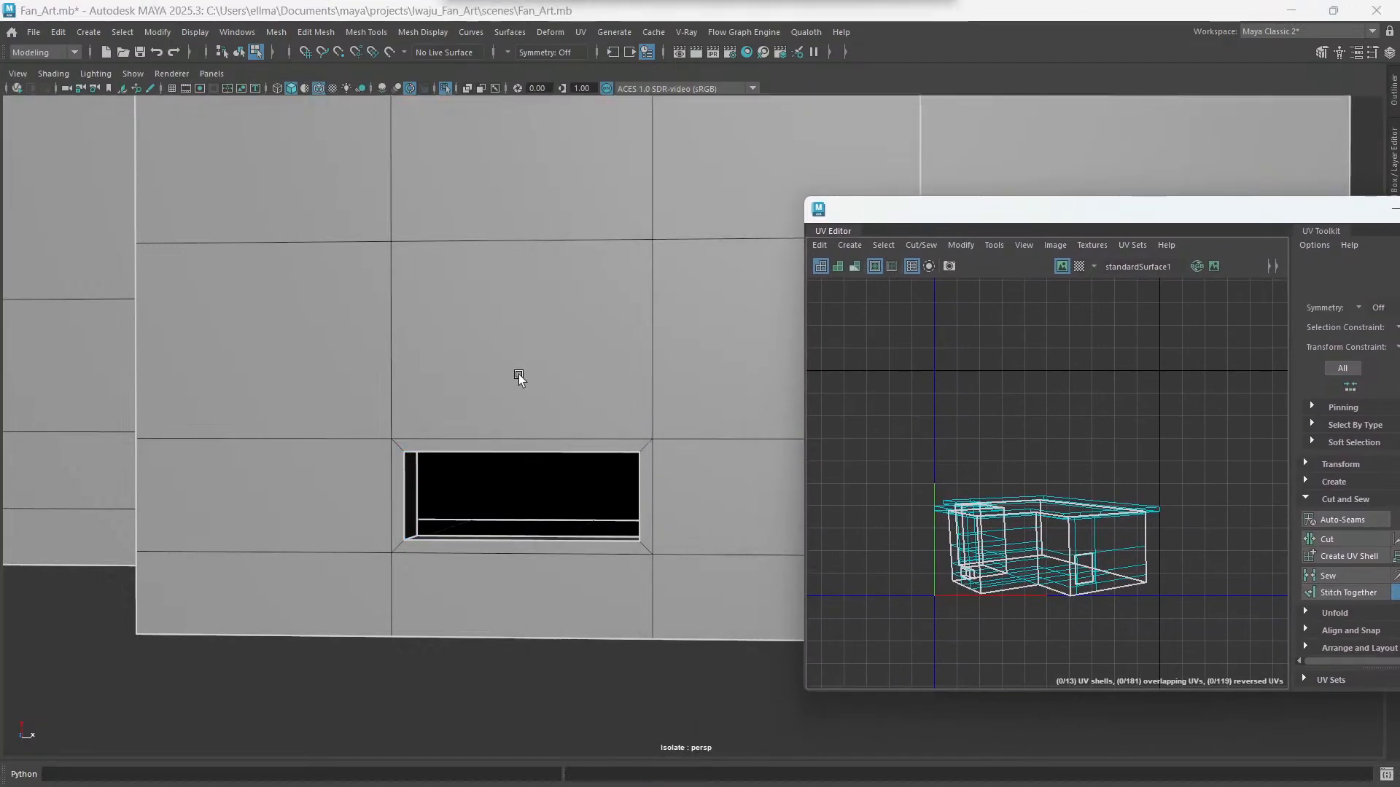
scroll(519, 374, down, 10)
alt+drag(444, 400, 593, 395)
scroll(522, 444, up, 6)
scroll(596, 444, up, 3)
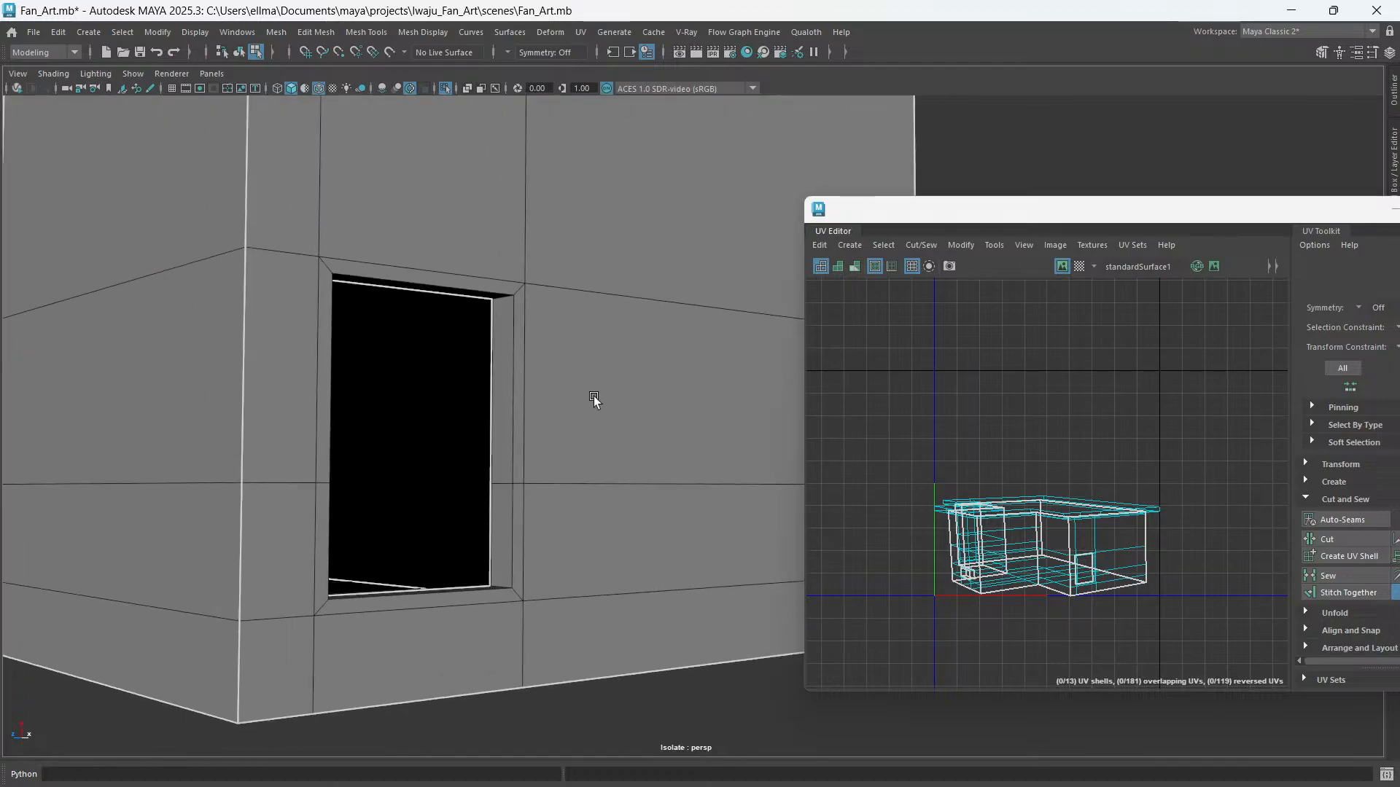
double_click(511, 430)
- Add the depth edge at the door opening's lower corner and cut the UVs along the selected edges
alt+drag(461, 492, 482, 509)
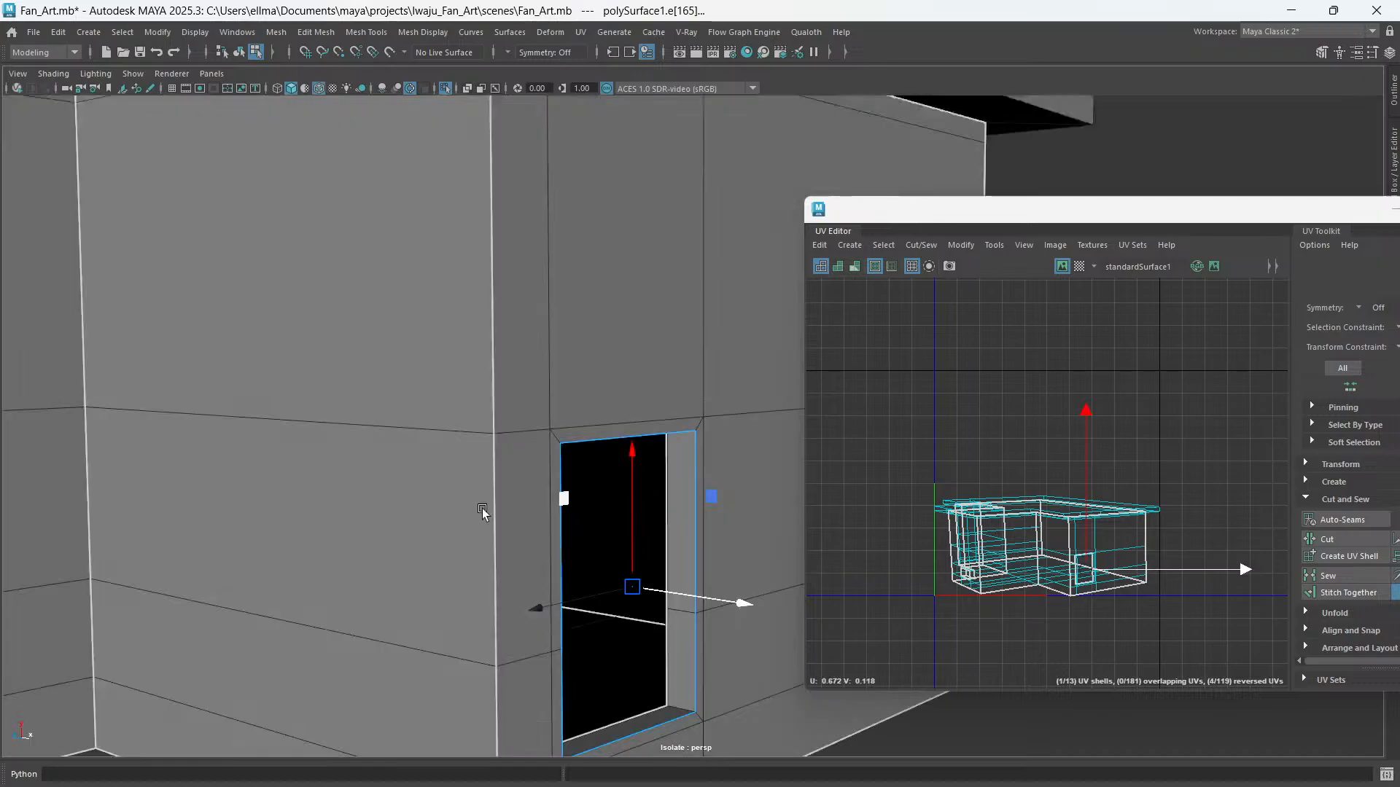
alt+drag(483, 509, 463, 501)
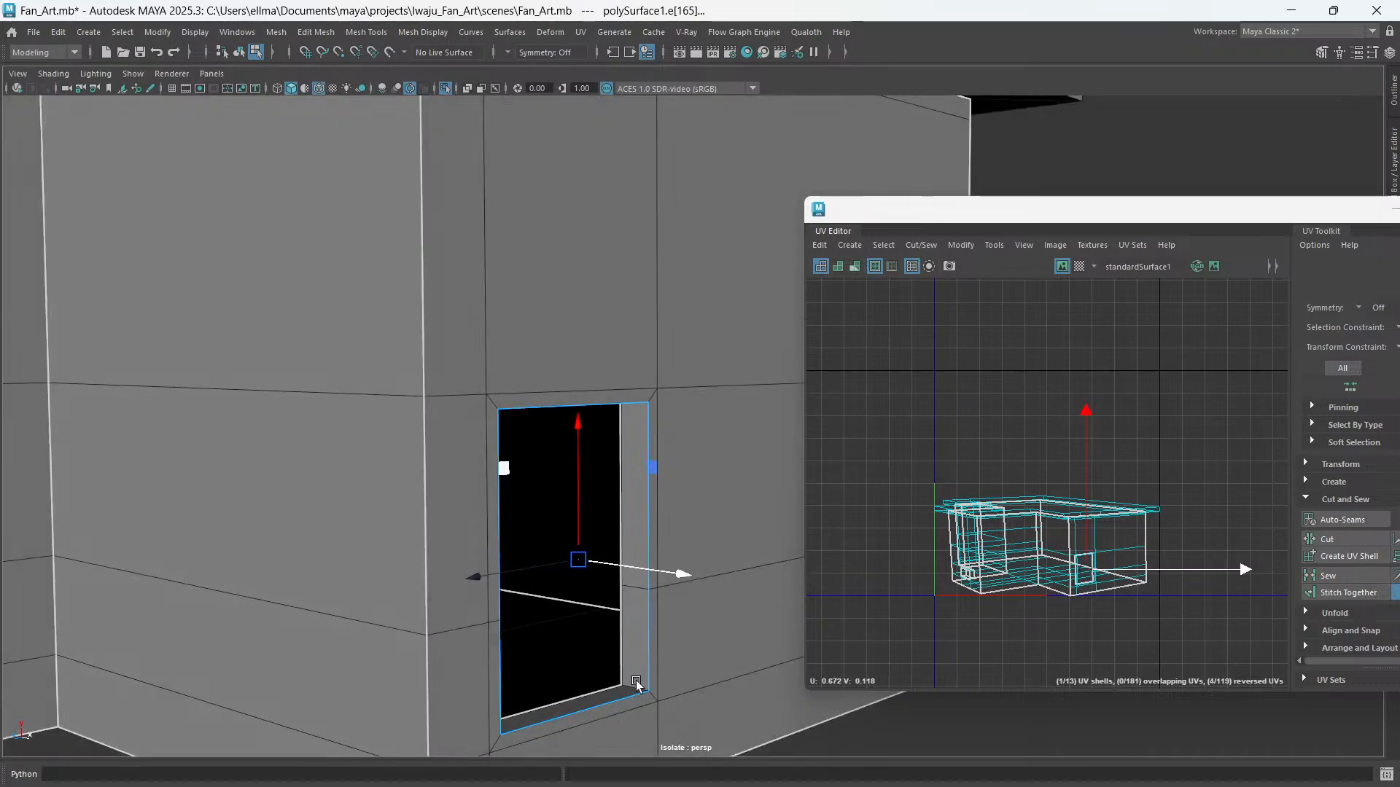
shift+click(635, 684)
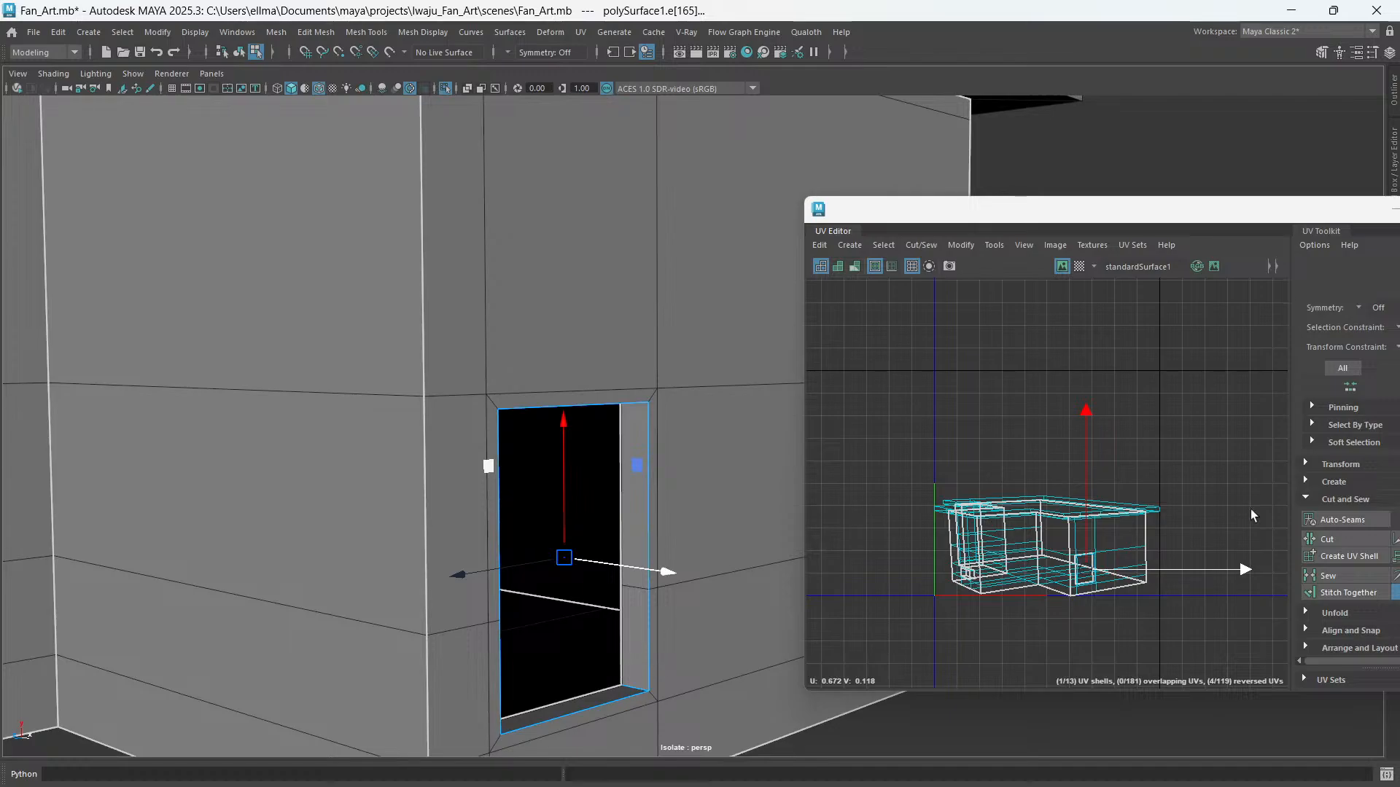
key(shift+x)
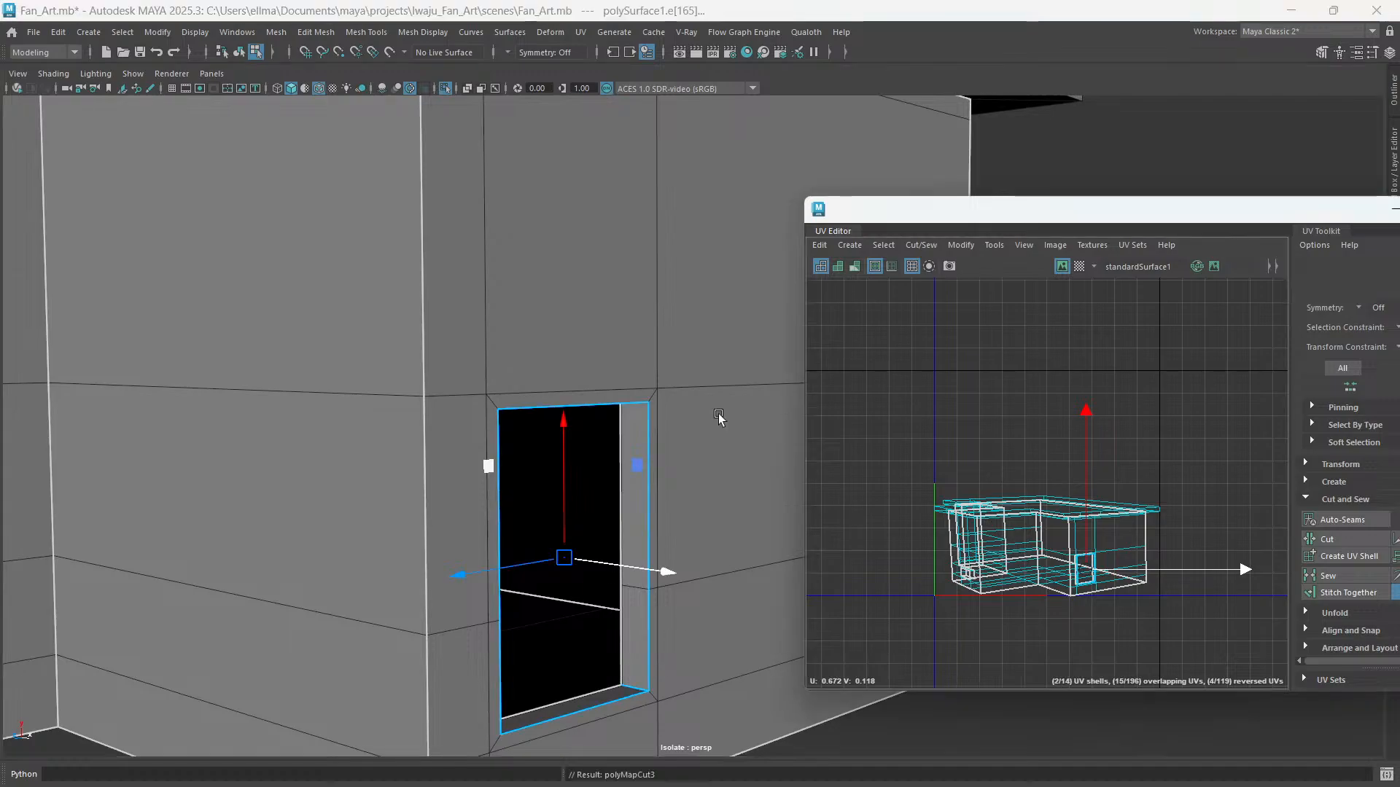
- Select the roof slab's upper edges along the inner corner and door side, including the short vertical edge at the outer corner
alt+drag(719, 413, 666, 387)
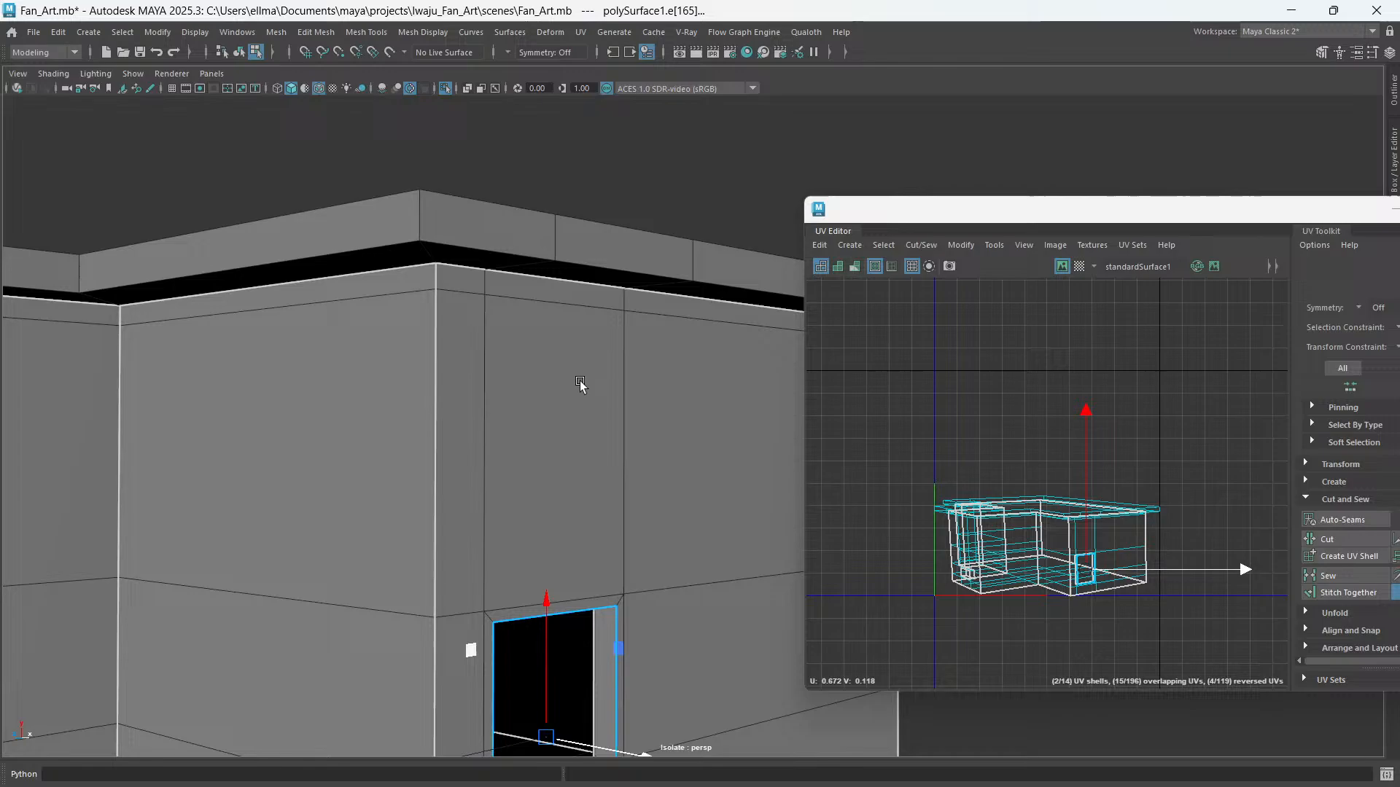
alt+drag(580, 384, 641, 558)
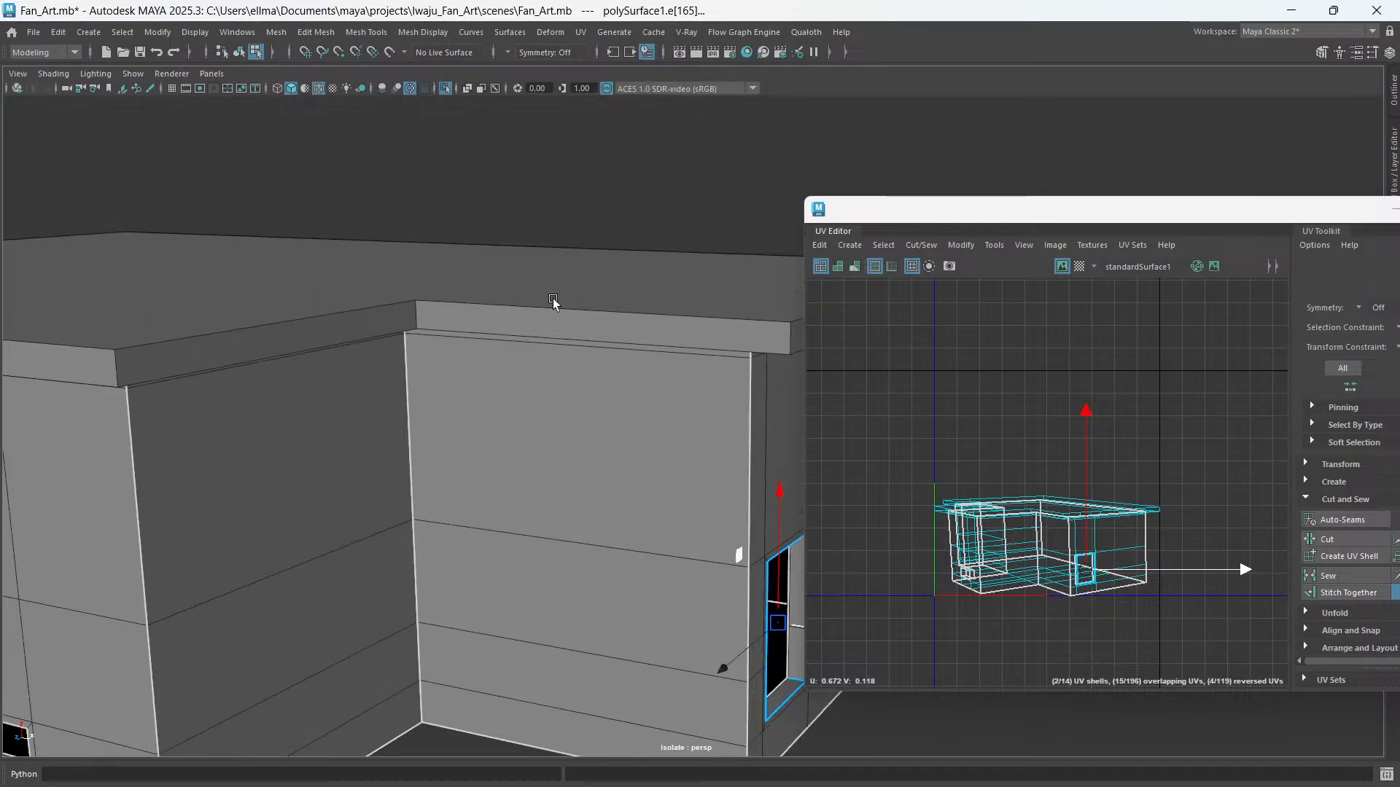
alt+drag(625, 383, 565, 431)
click(566, 281)
shift+click(528, 240)
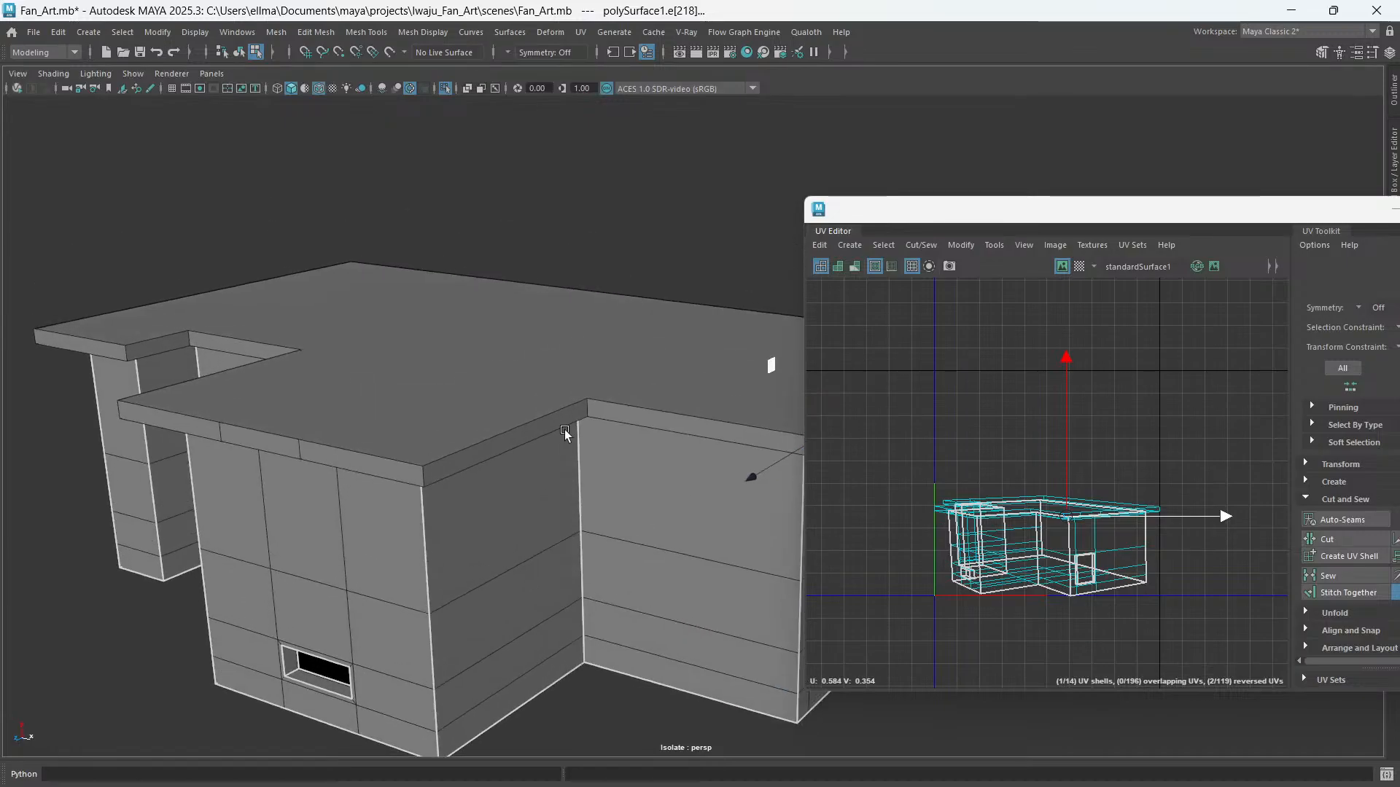
click(496, 431)
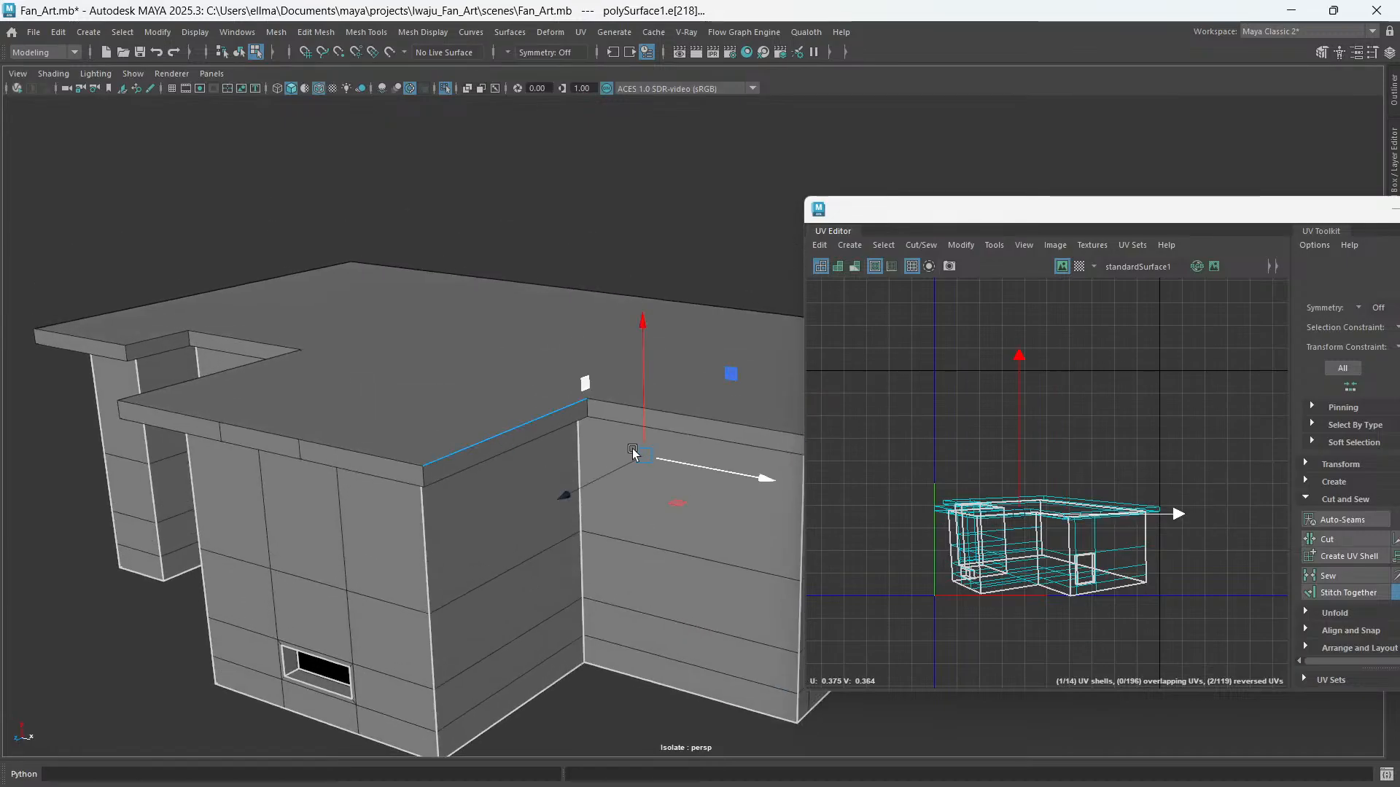
alt+drag(548, 458, 623, 411)
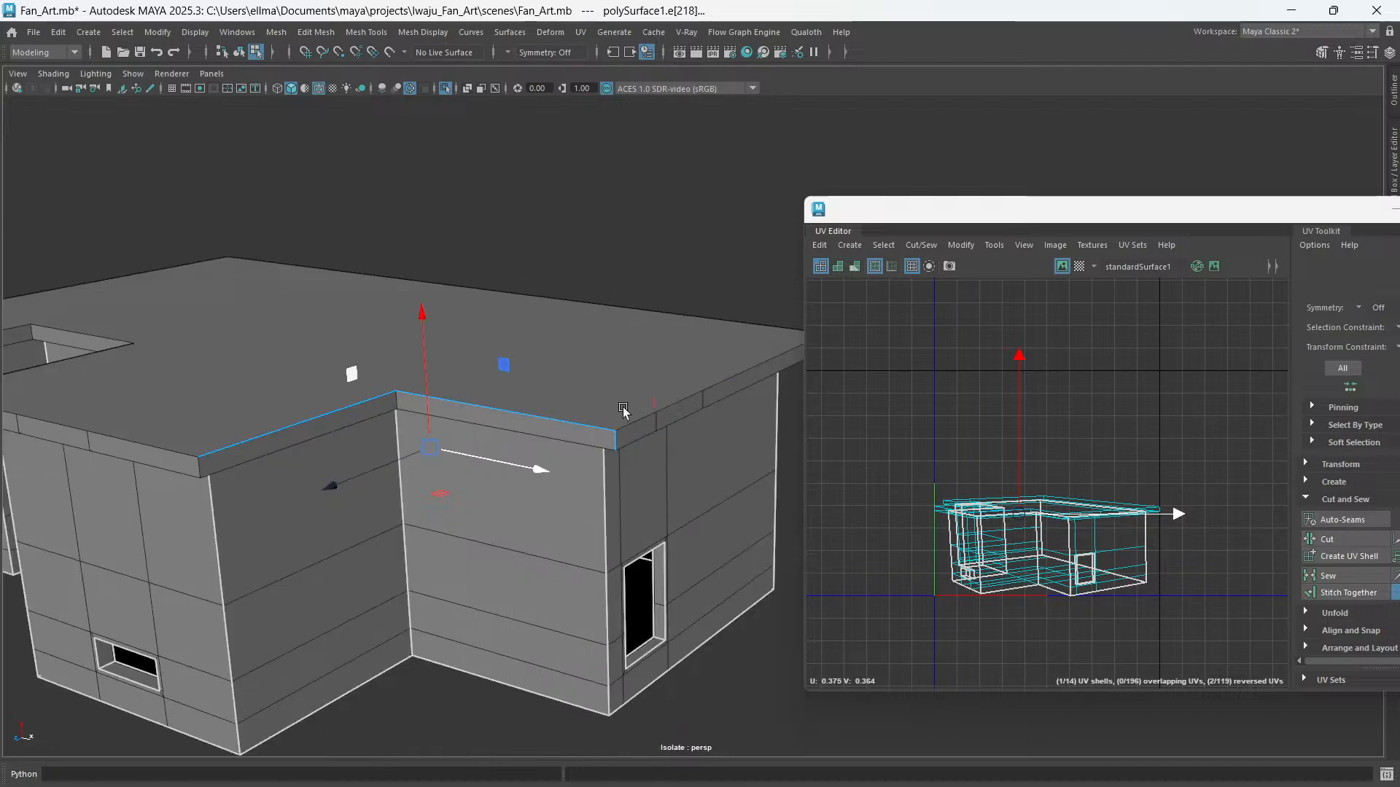
shift+click(671, 403)
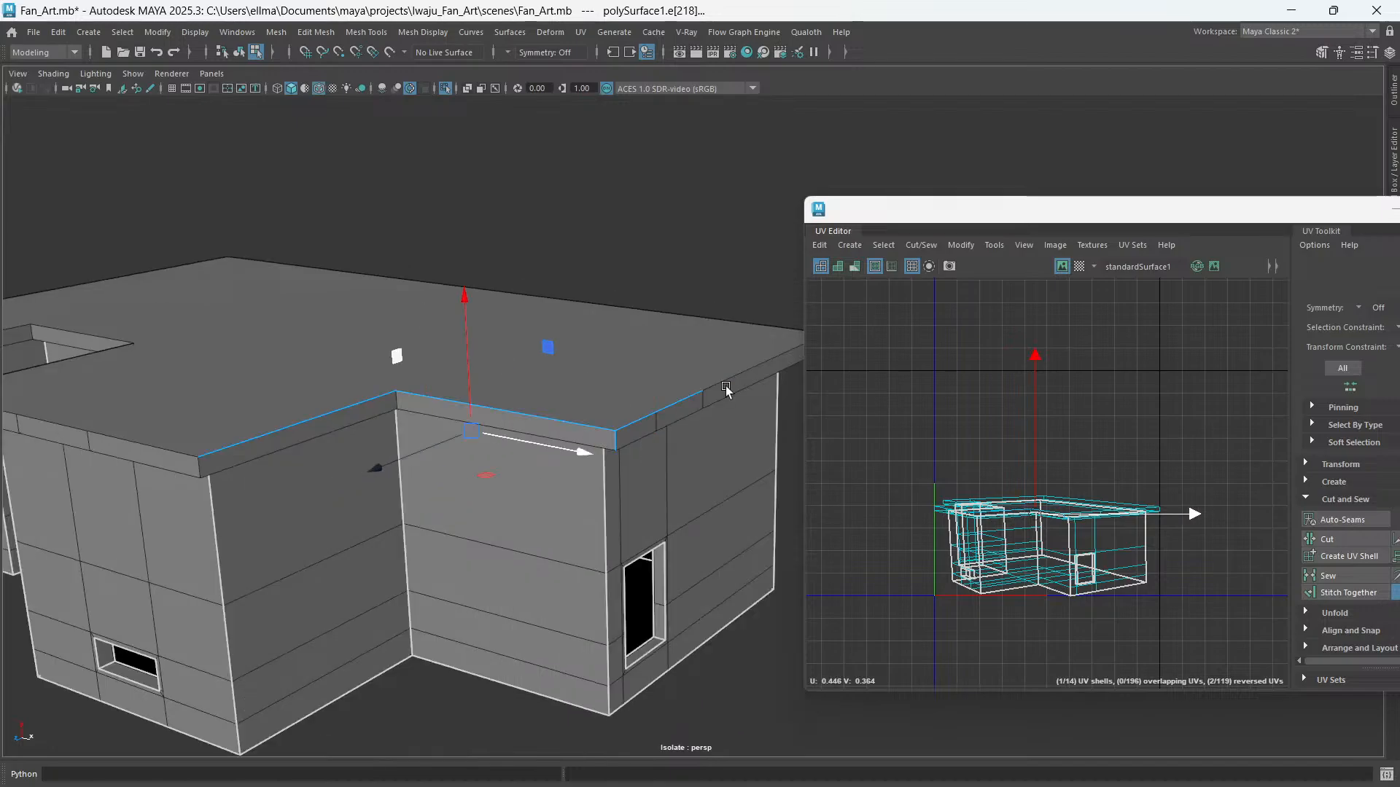
- Add the roof slab's long rear upper edge and its upper edges above the small-window wall to the selection
alt+drag(726, 392, 543, 409)
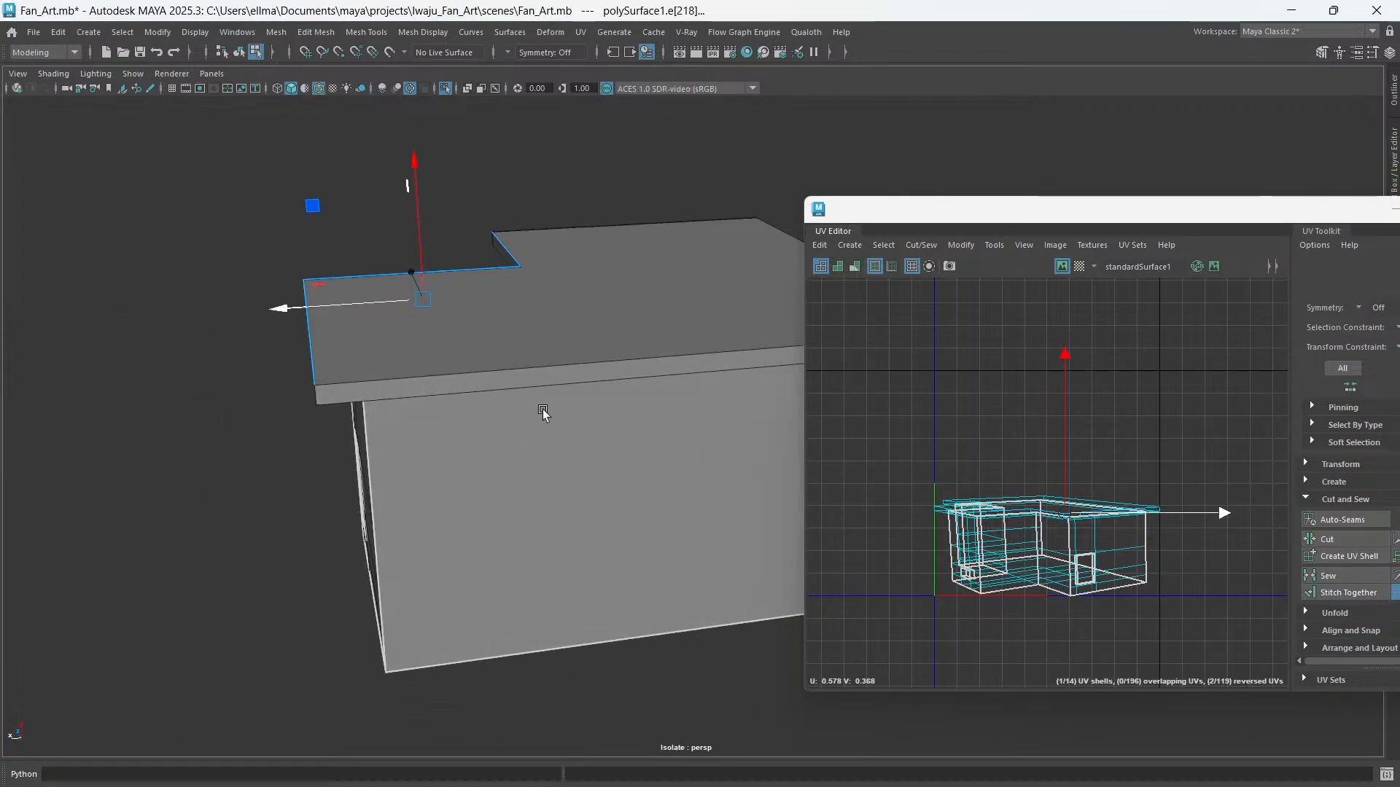
shift+click(541, 362)
alt+drag(424, 455, 452, 447)
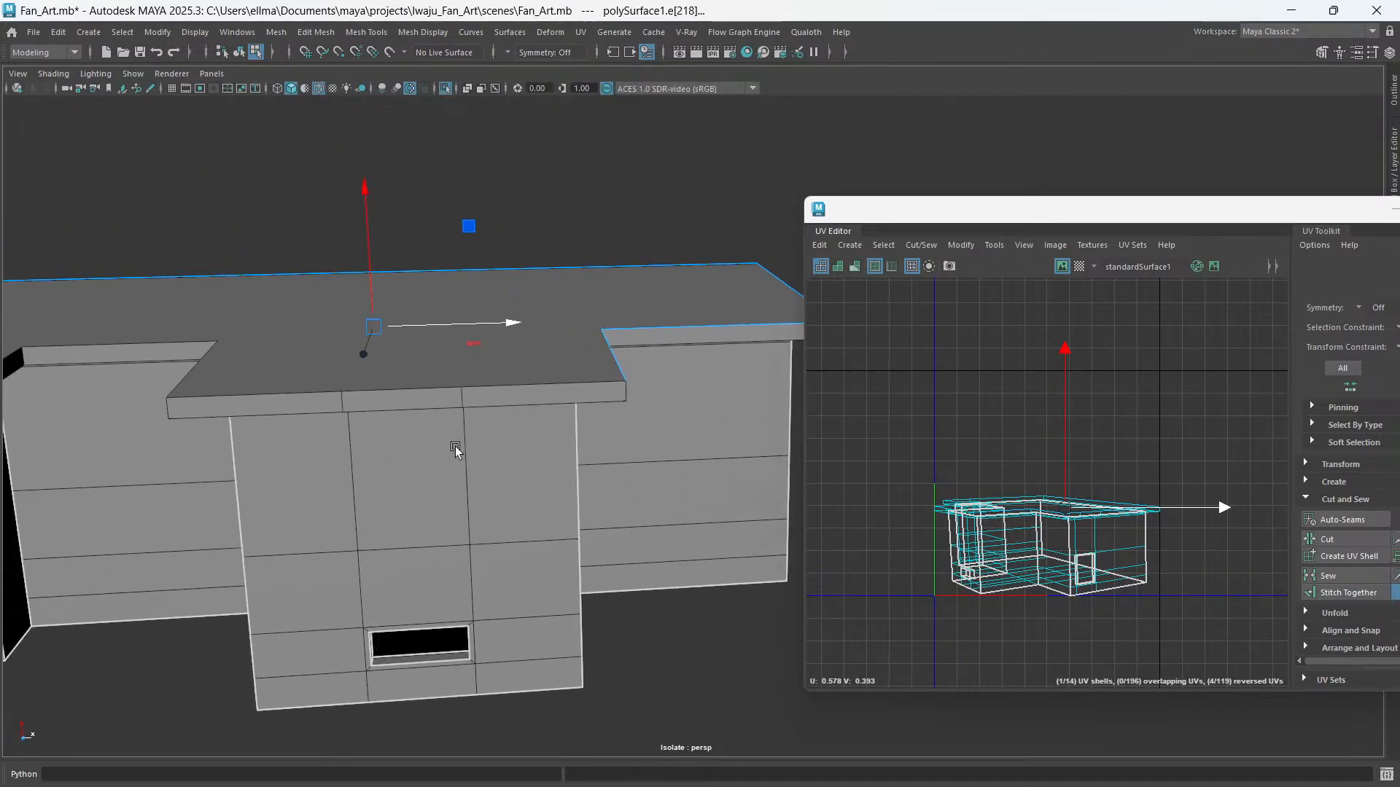
shift+click(573, 383)
shift+click(406, 386)
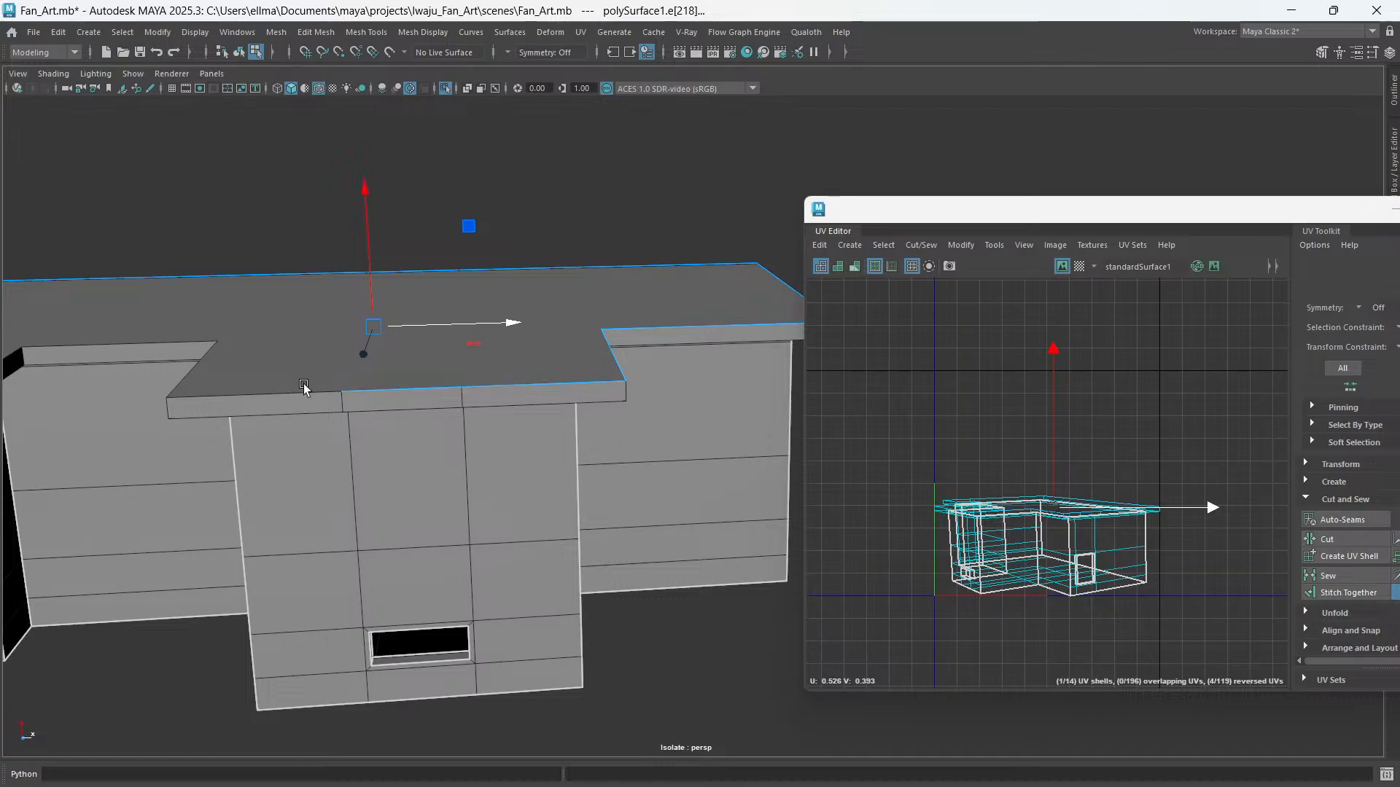
- Add the remaining upper roof edges around the recess beside the small-window block and along the end wall to close the outline
alt+drag(304, 386, 589, 344)
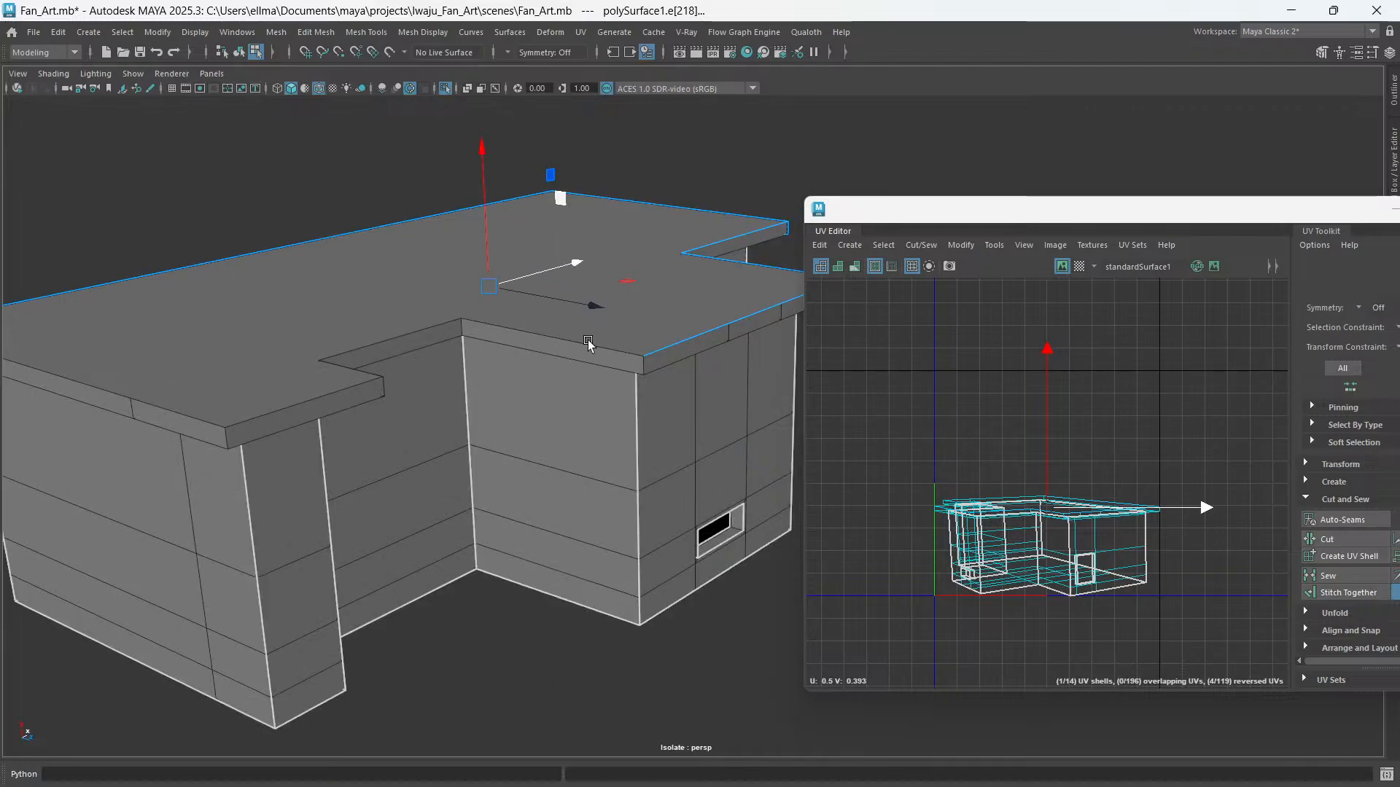
shift+click(565, 344)
shift+click(419, 332)
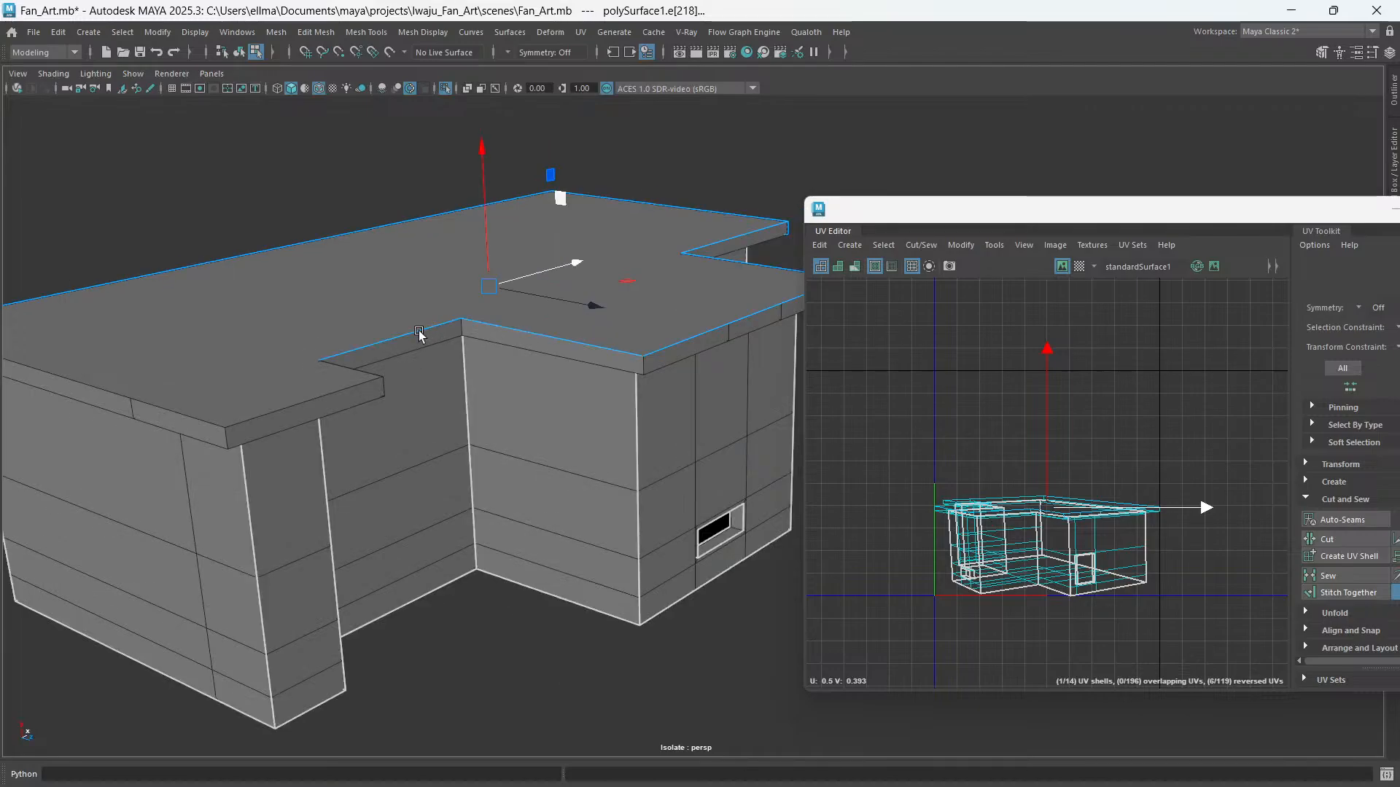
shift+click(349, 373)
alt+drag(318, 401, 366, 396)
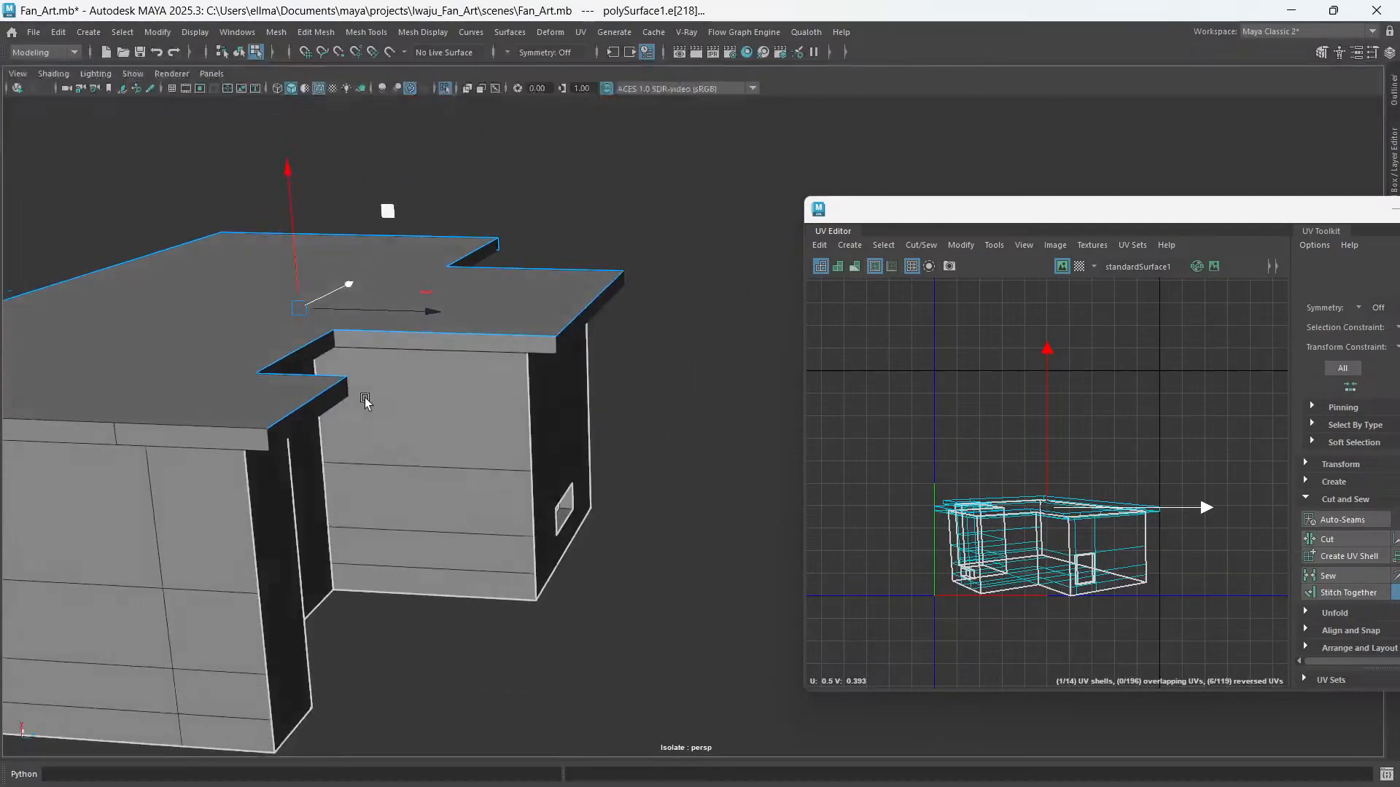
shift+click(237, 431)
alt+drag(237, 432, 459, 428)
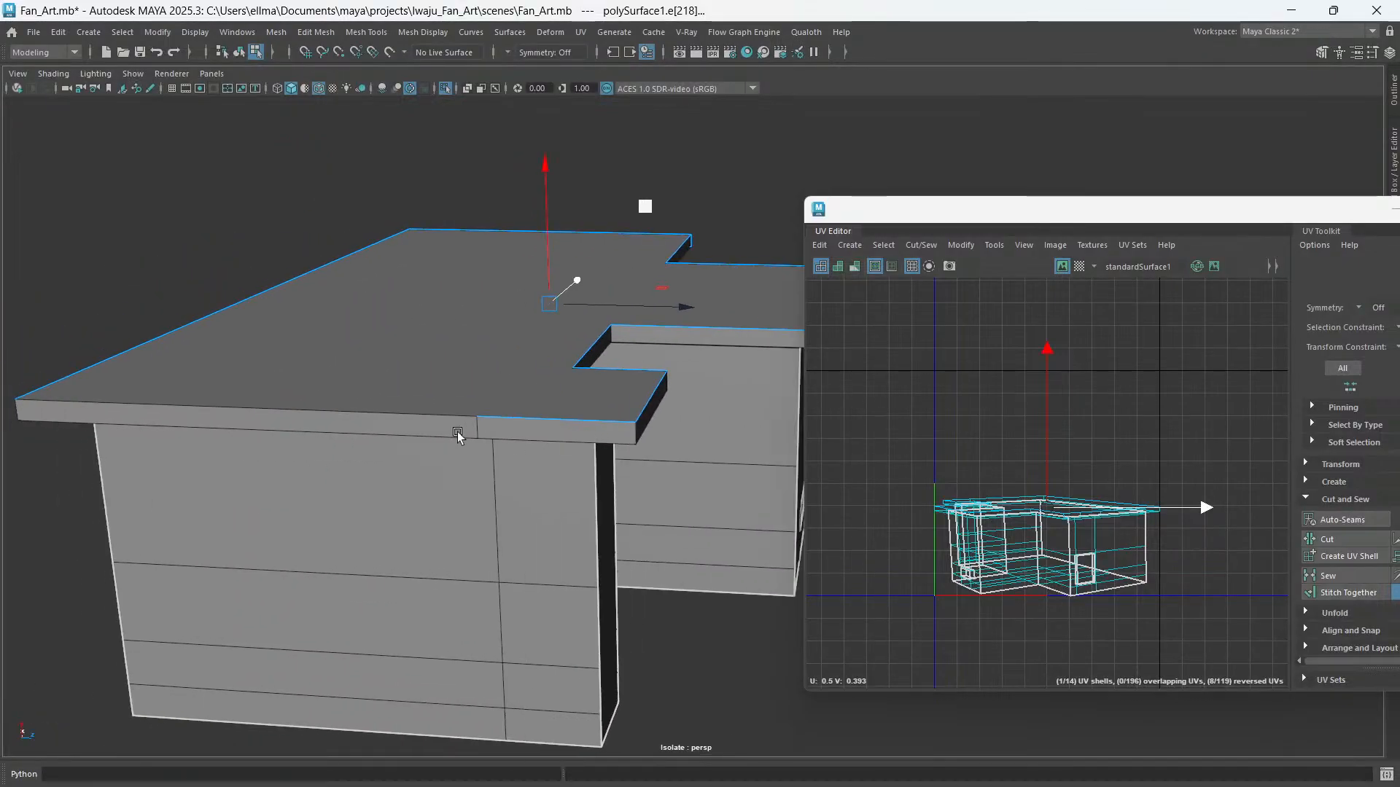
shift+click(401, 414)
- Add the roof slab's lower outer edge loop and cut the UVs along all selected roof edges
alt+drag(558, 437, 555, 371)
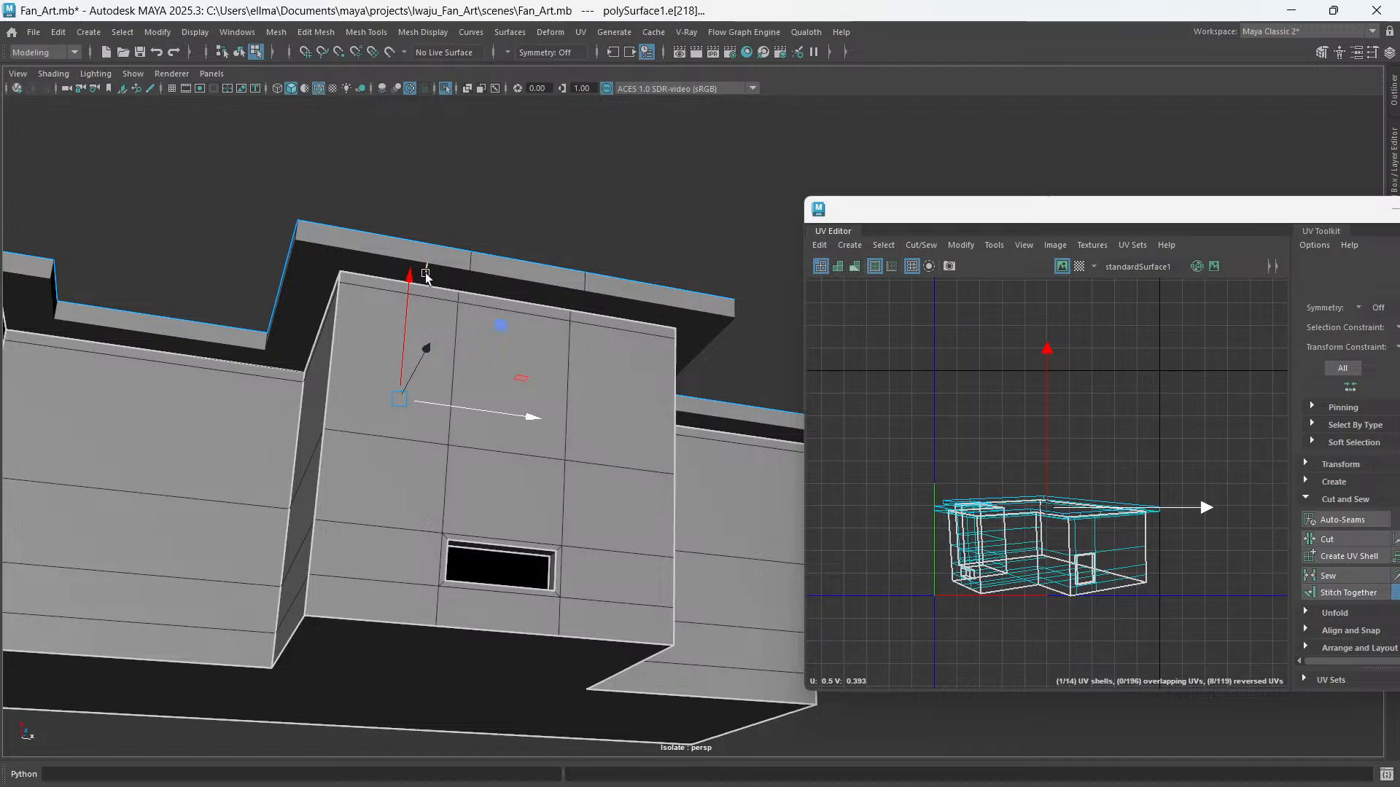
shift+click(552, 287)
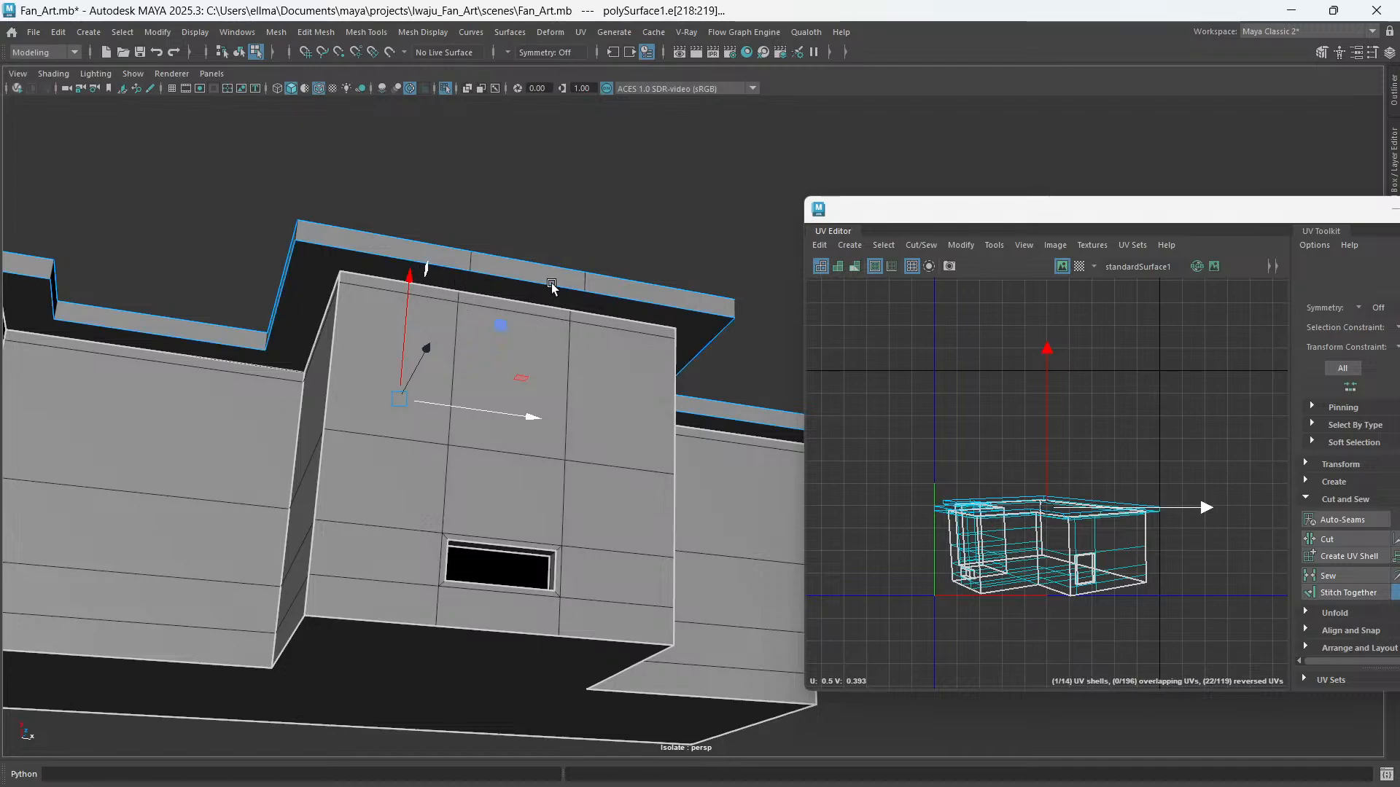
alt+drag(551, 287, 660, 502)
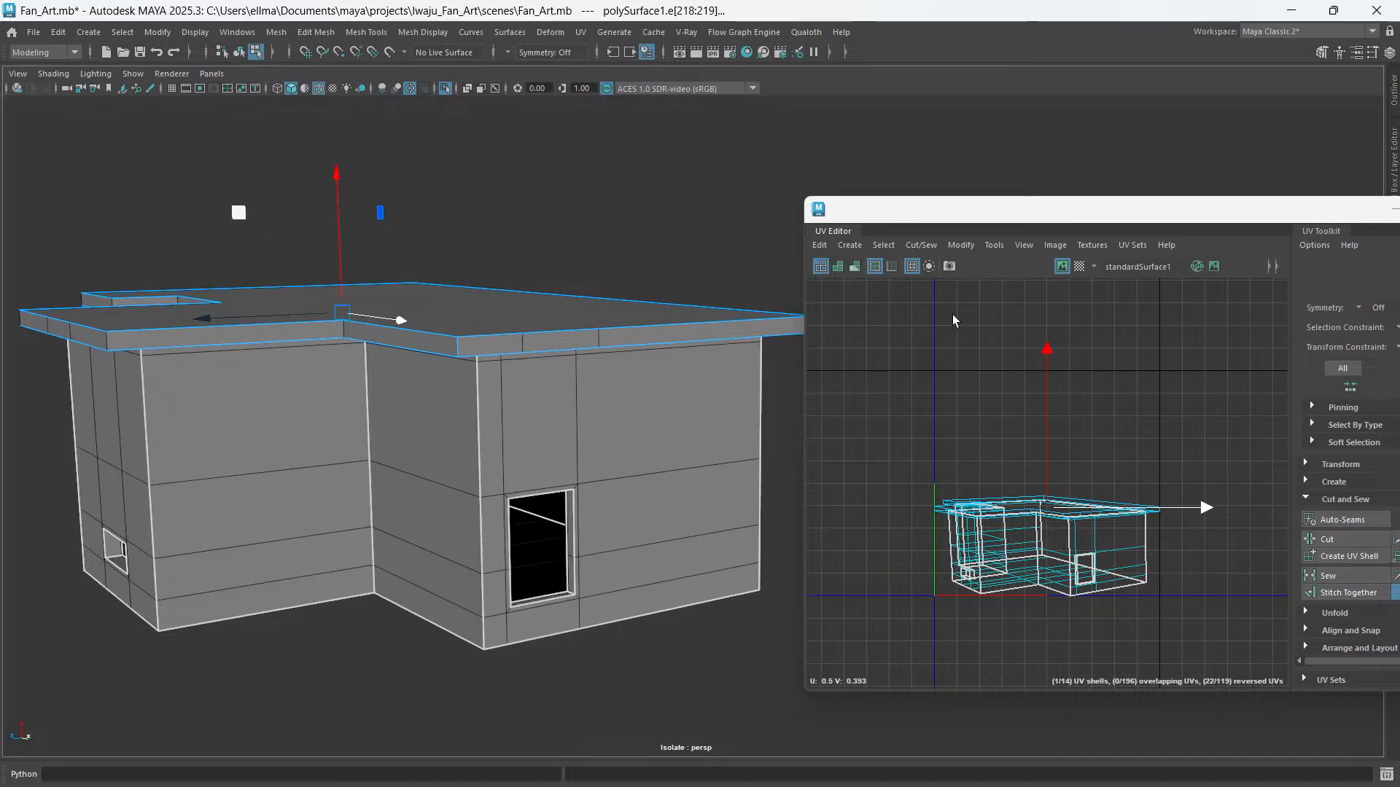
click(1326, 540)
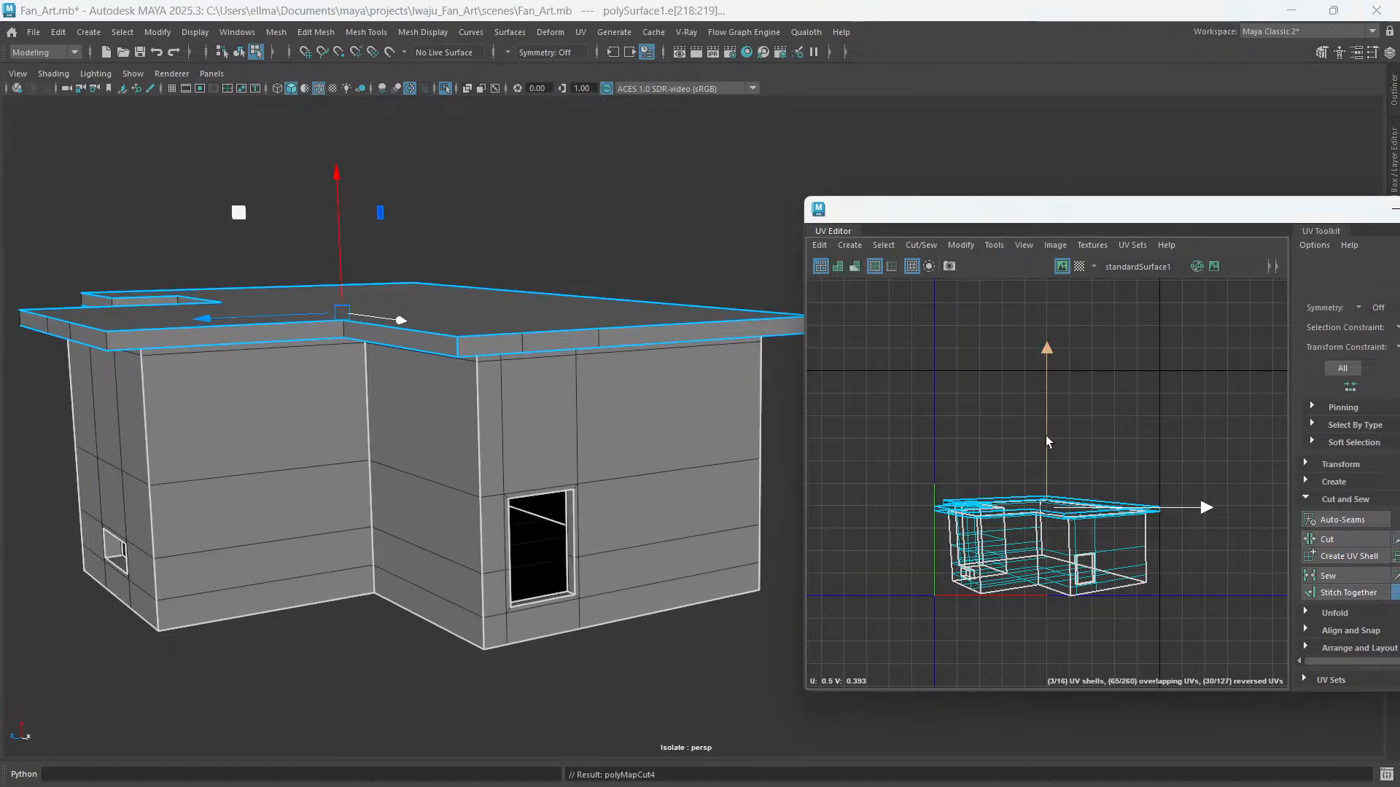
- Enlarge the UV Editor window, select all of the house's UVs and unfold them
alt+drag(240, 416, 312, 496)
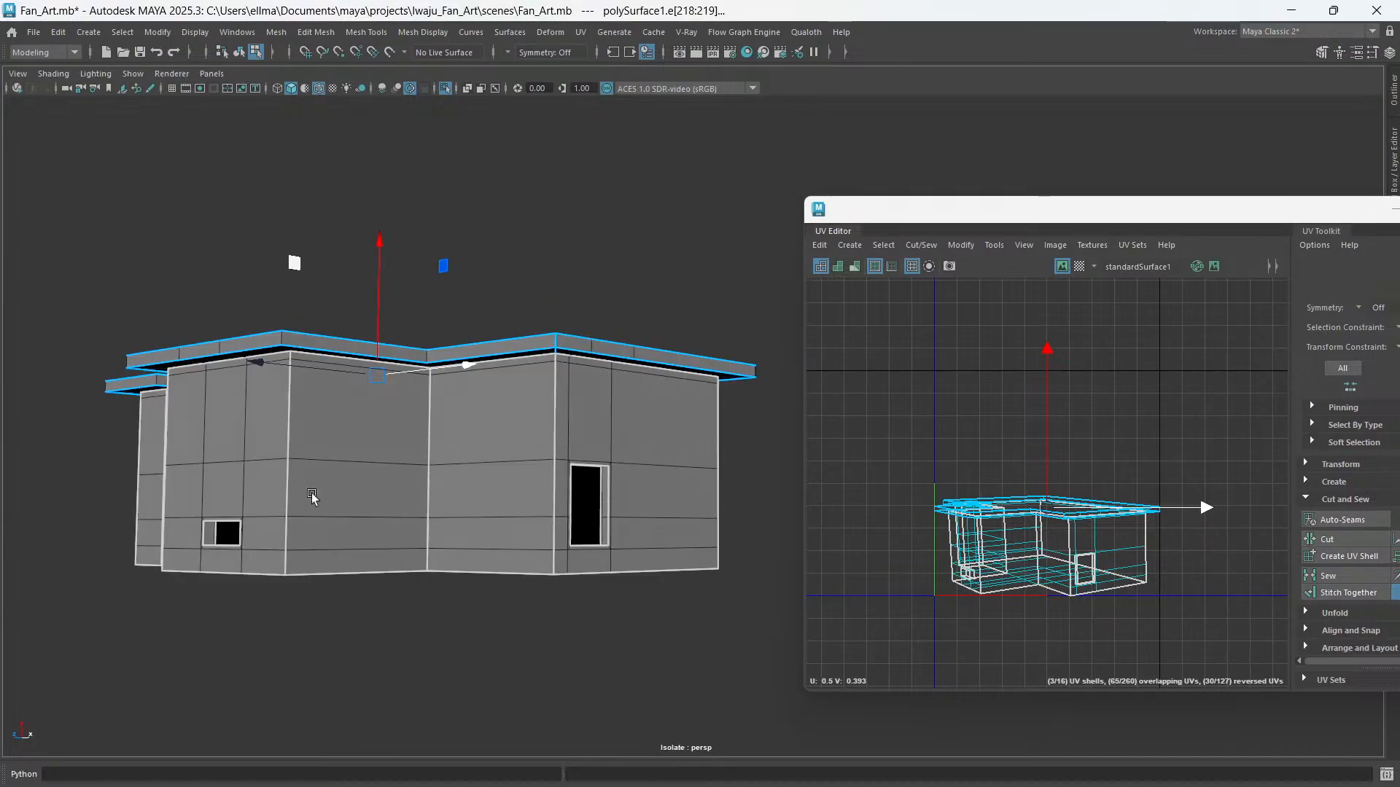
drag(1089, 213, 646, 159)
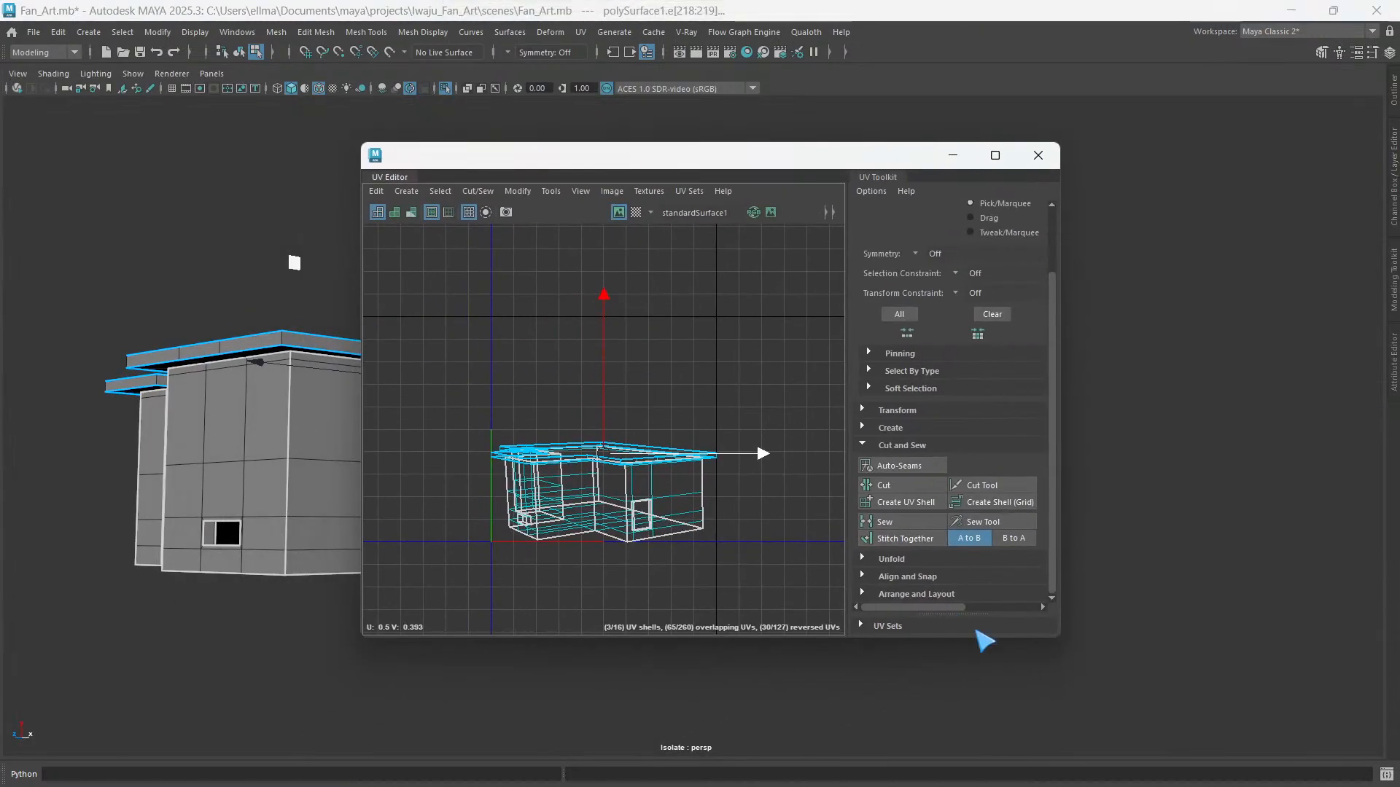
drag(1060, 637, 1250, 706)
scroll(744, 539, up, 2)
alt+middle_drag(744, 549, 744, 469)
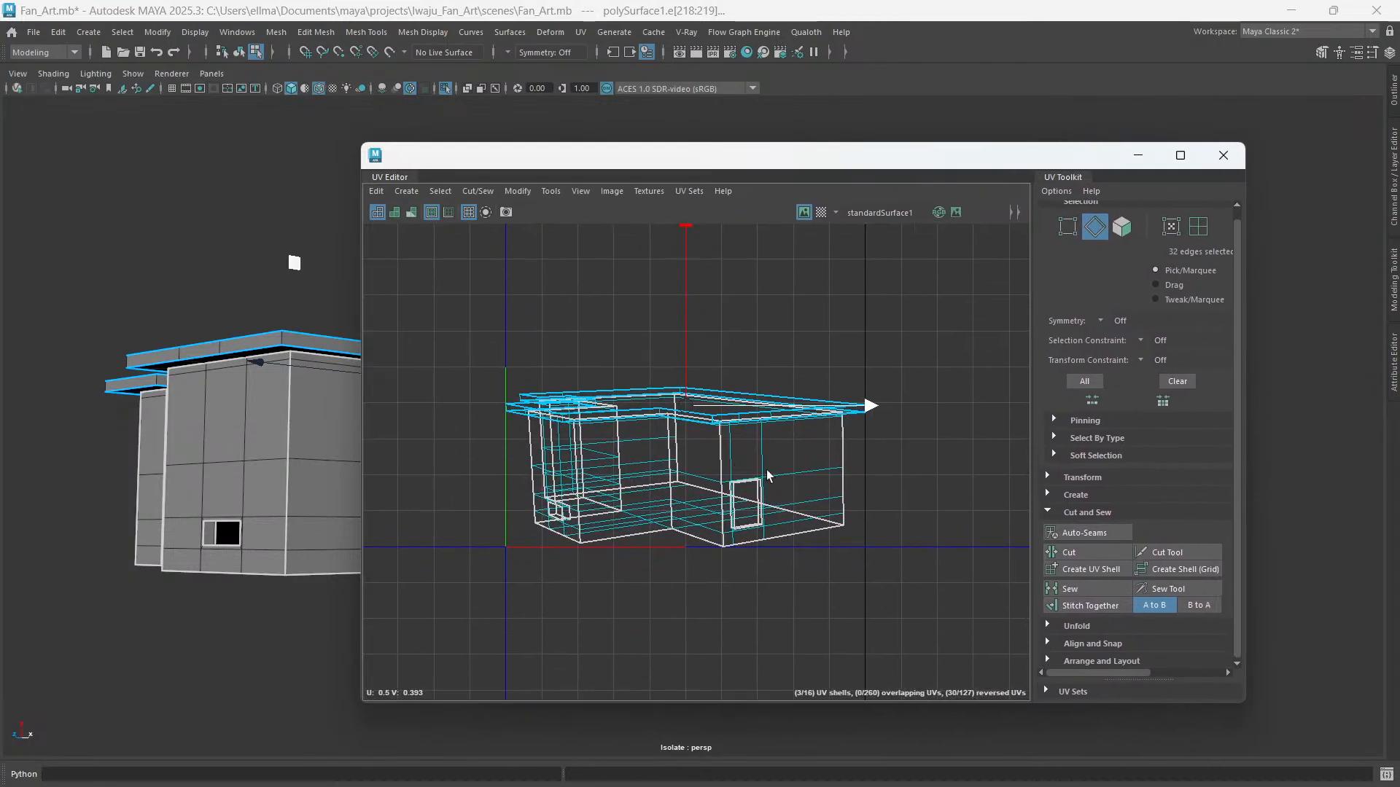
right_drag(797, 313, 864, 315)
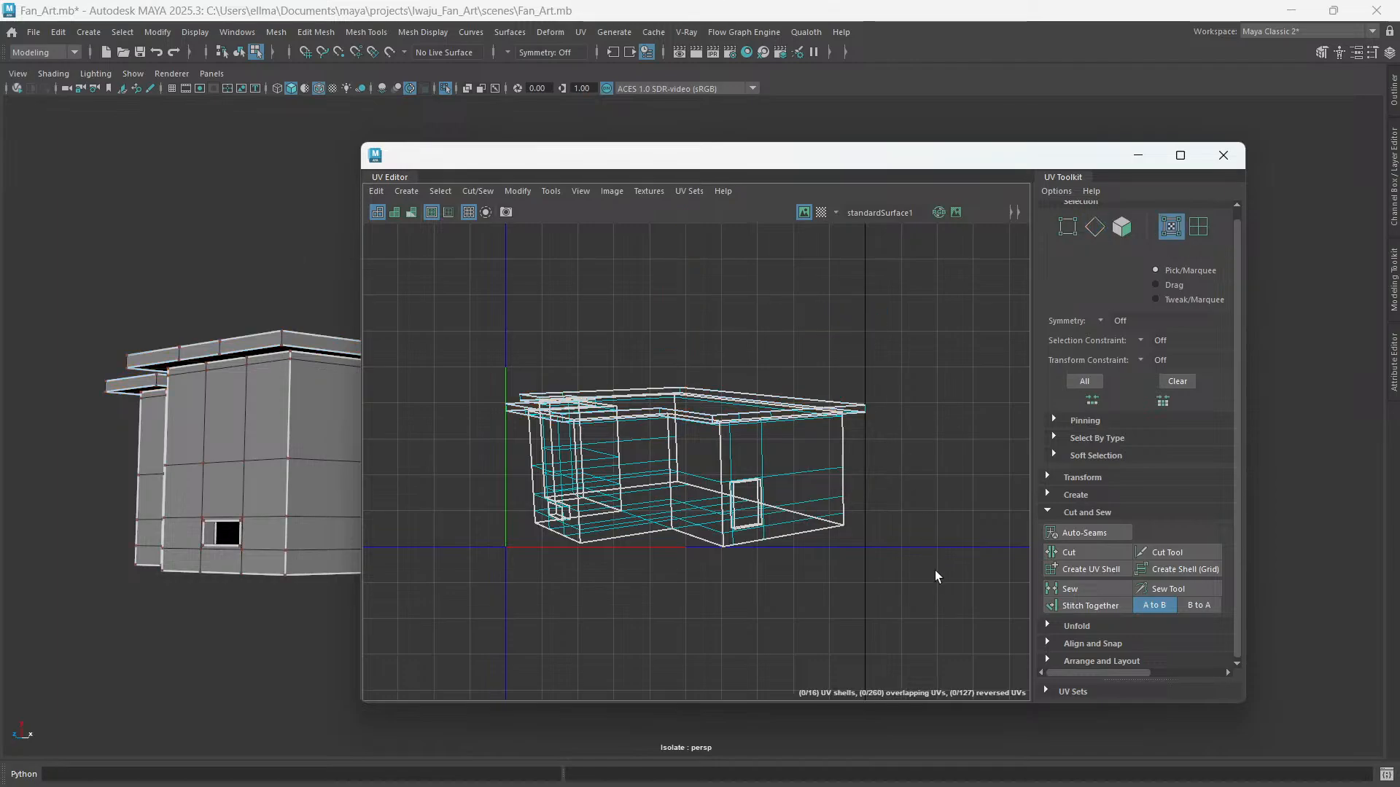
key(ctrl+shift+a)
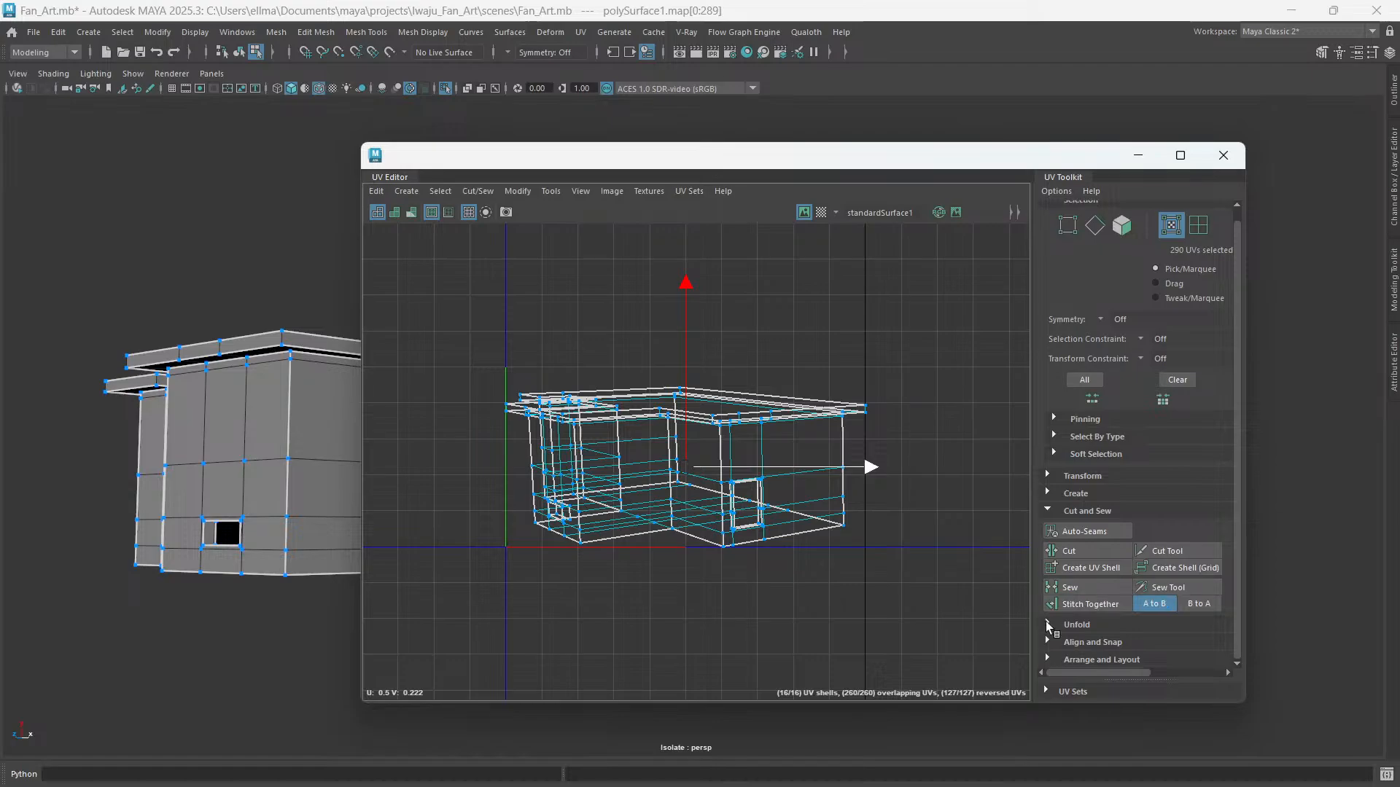
click(1048, 626)
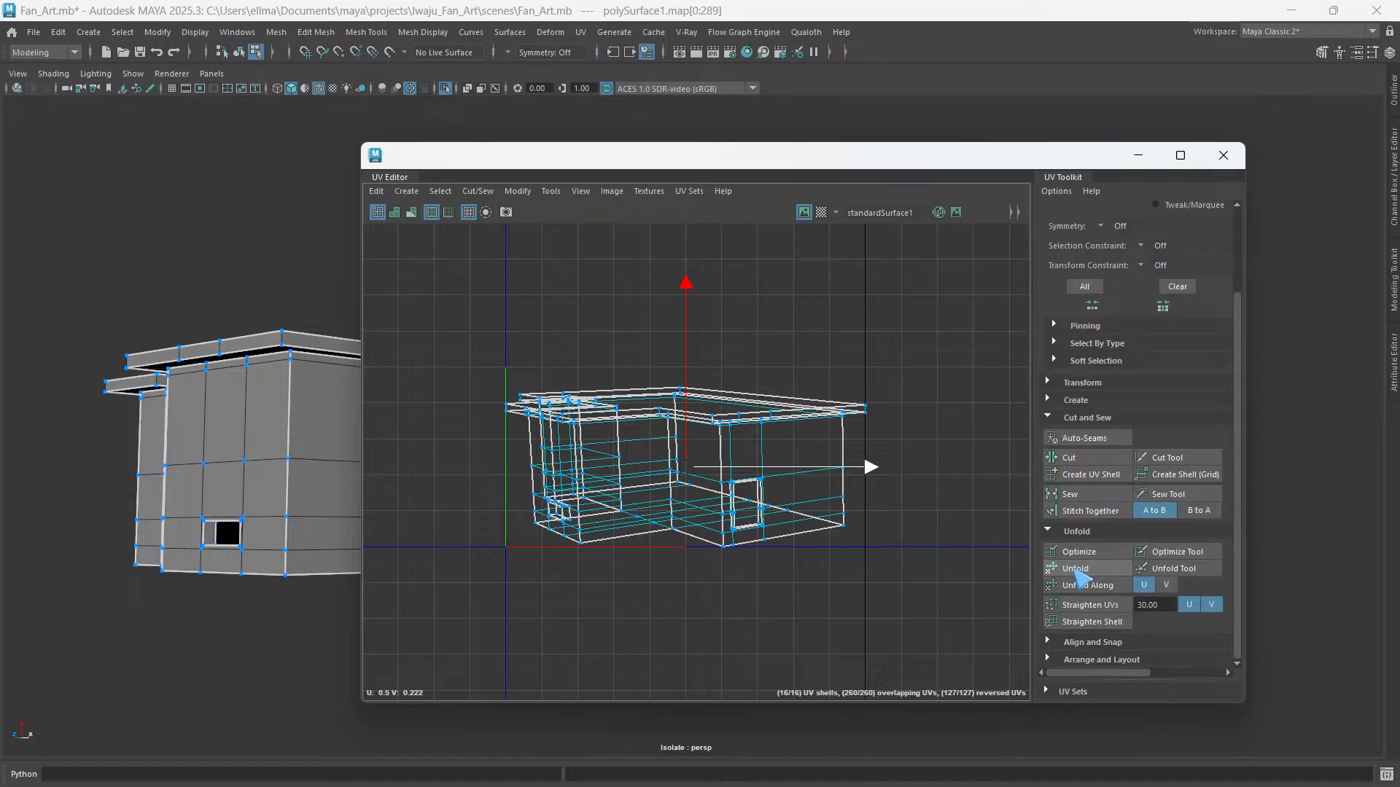
click(1075, 569)
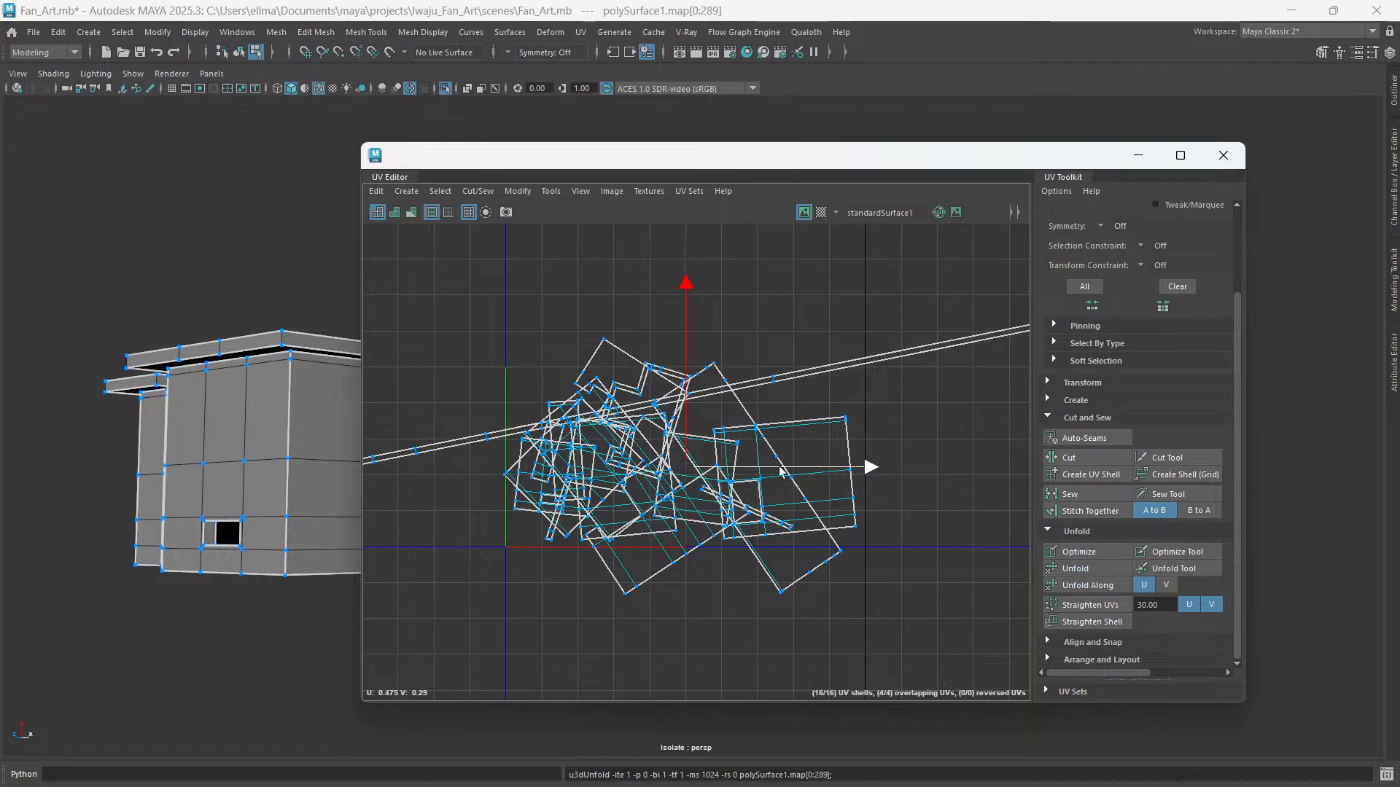
- Orient all of the unfolded UV shells and arrange them with an automatic layout
click(1047, 660)
scroll(1049, 661, down, 3)
click(1086, 535)
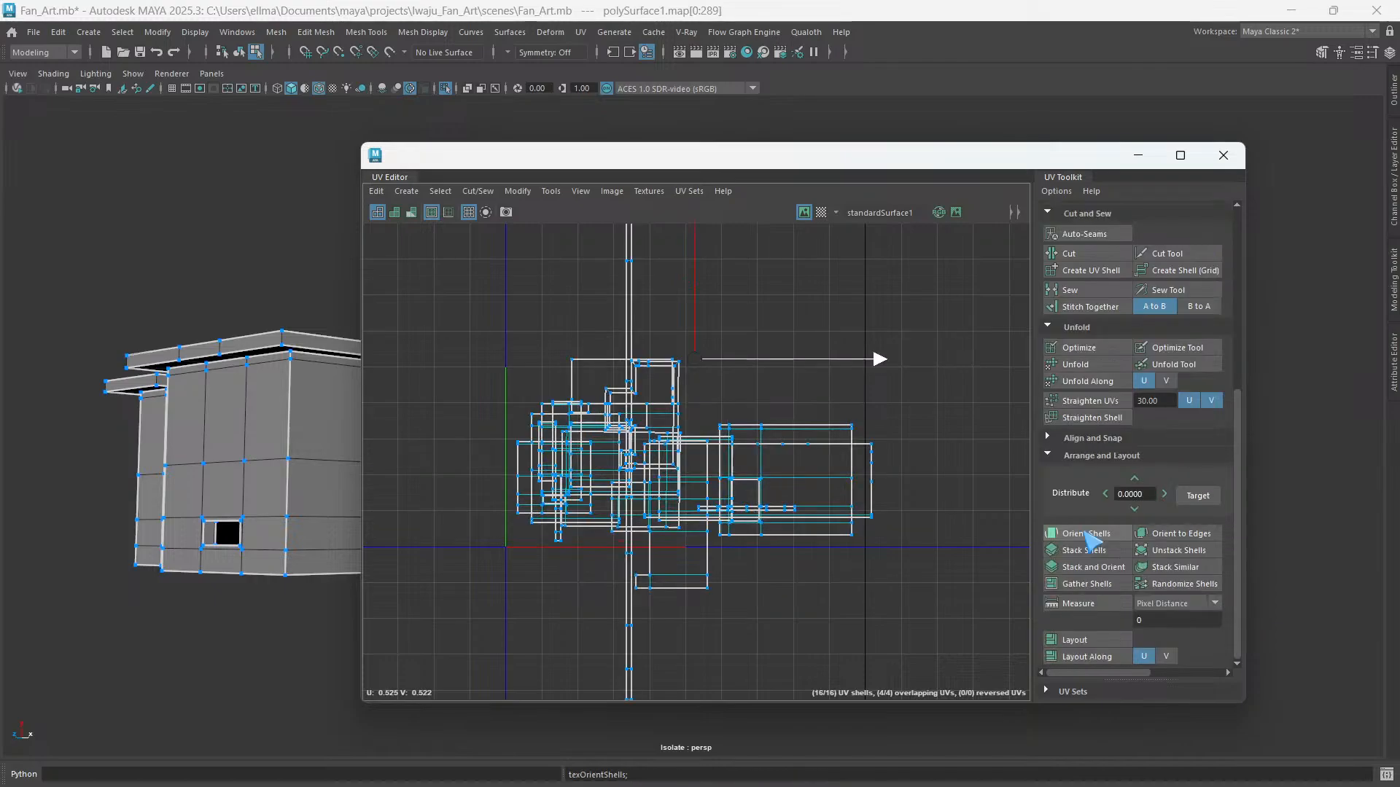
click(1082, 645)
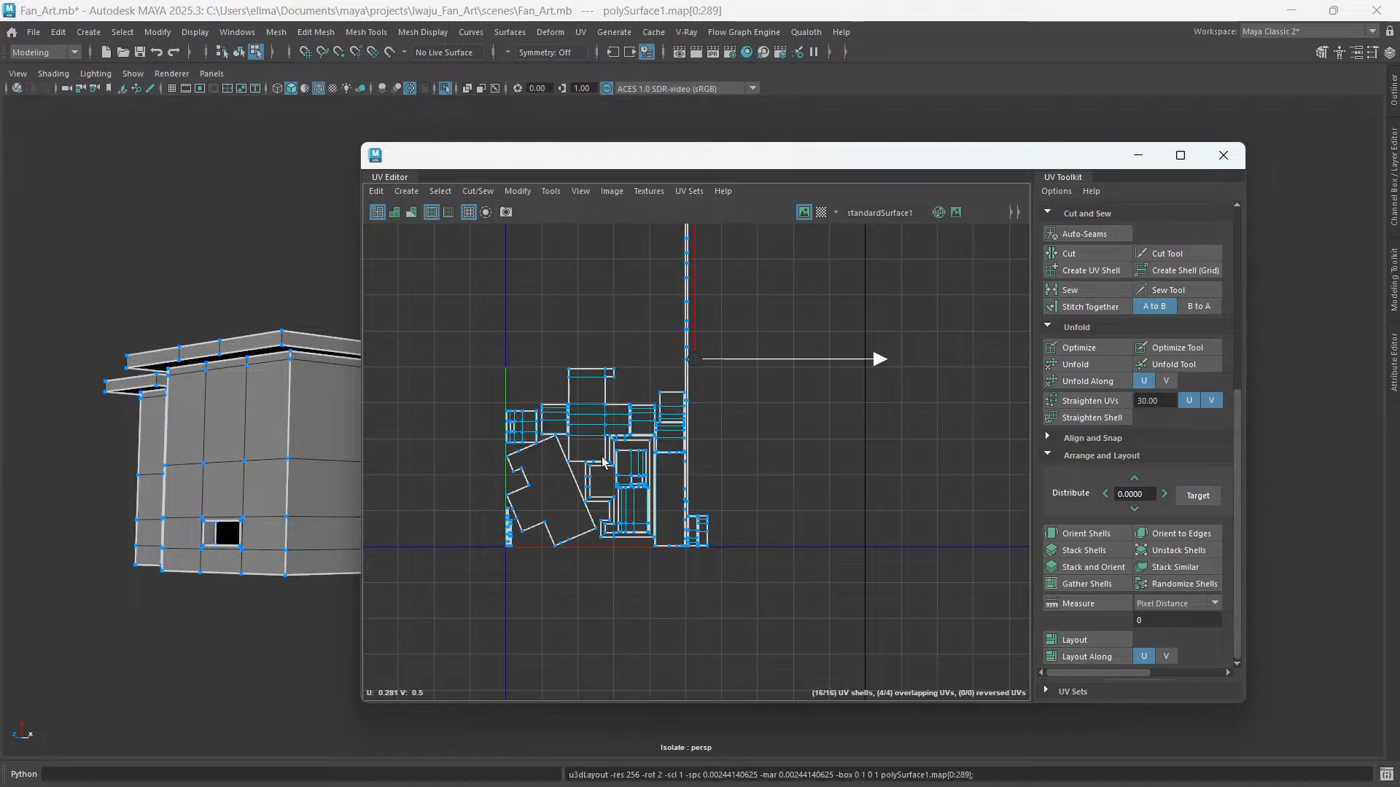
- Examine the packed UV layout up close, checking the shape and placement of the wall and roof shells
scroll(572, 474, up, 2)
scroll(572, 474, up, 3)
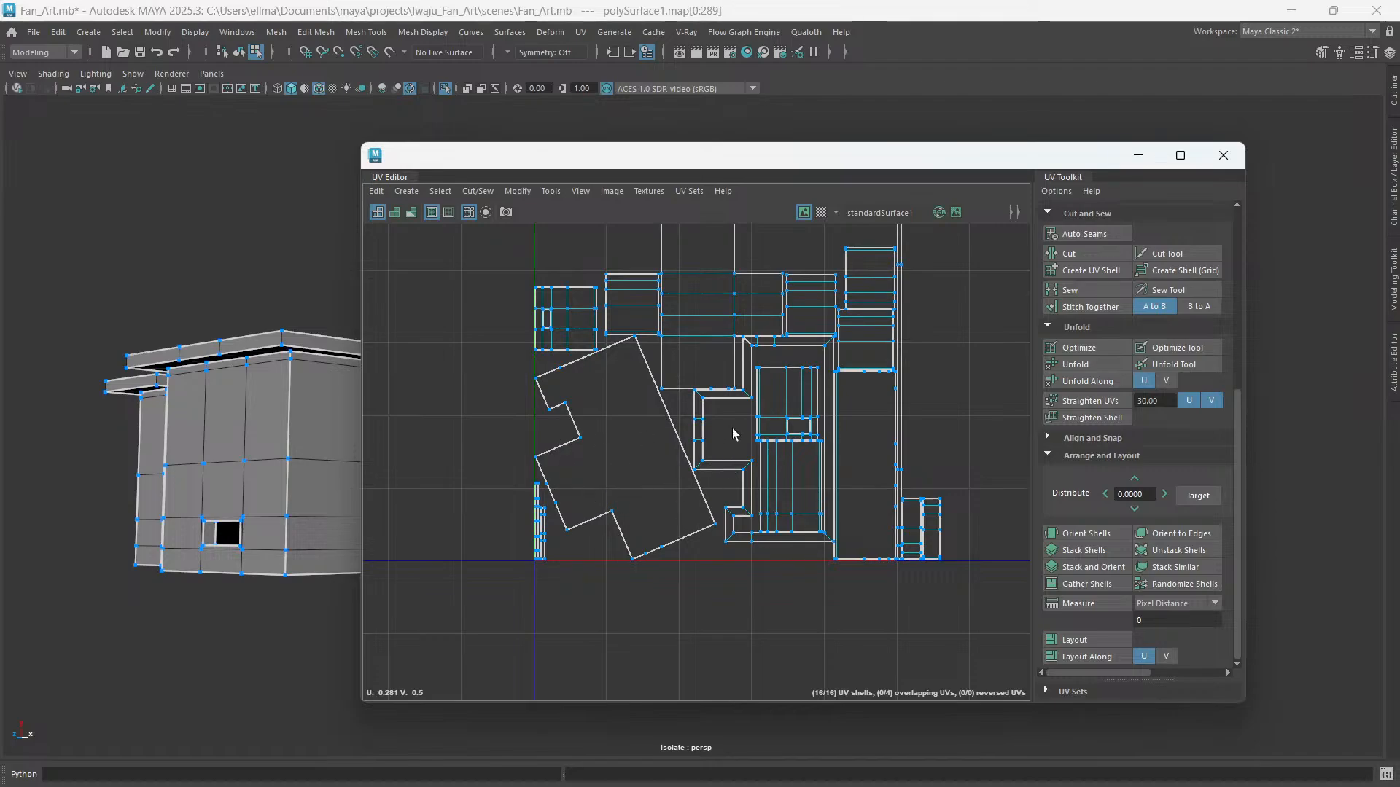
scroll(733, 430, up, 1)
scroll(732, 430, up, 2)
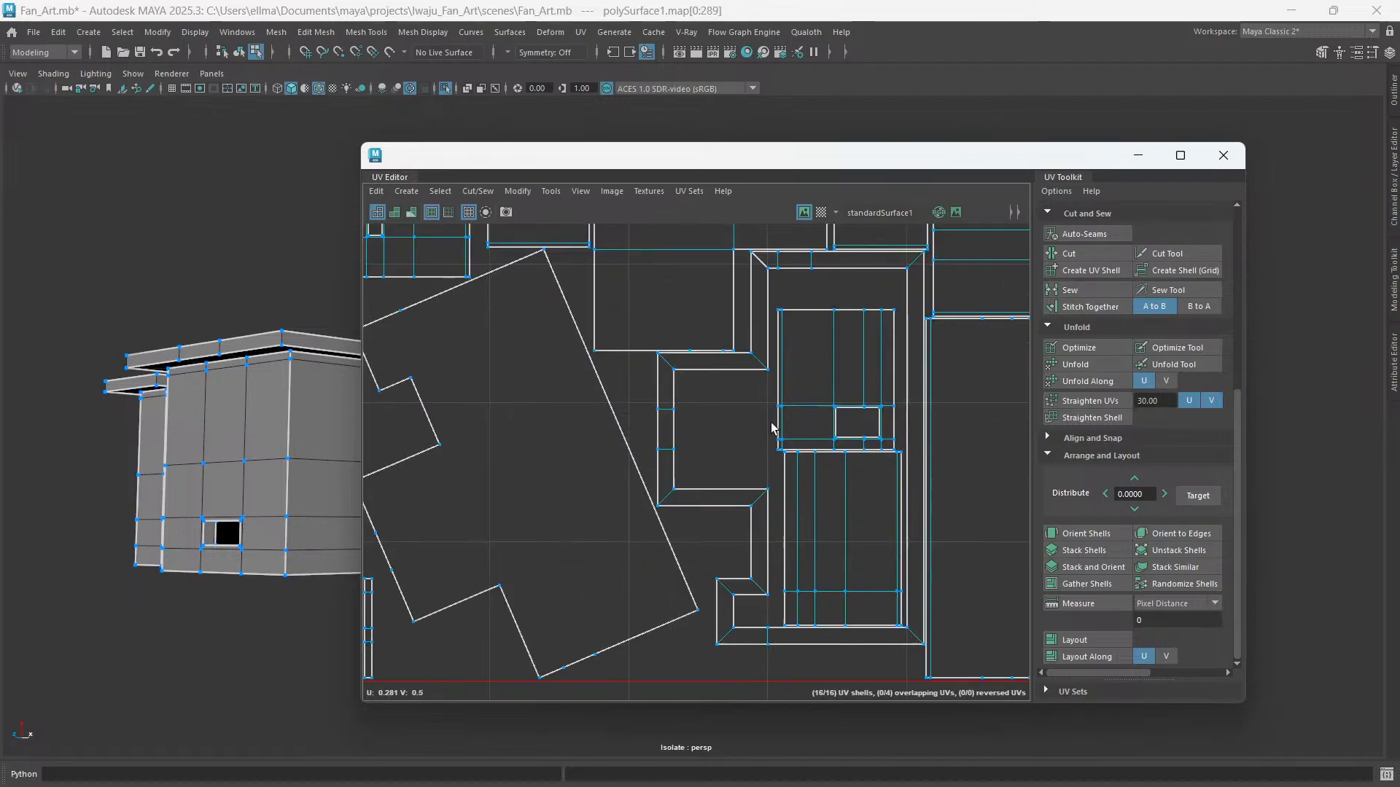
scroll(699, 456, down, 3)
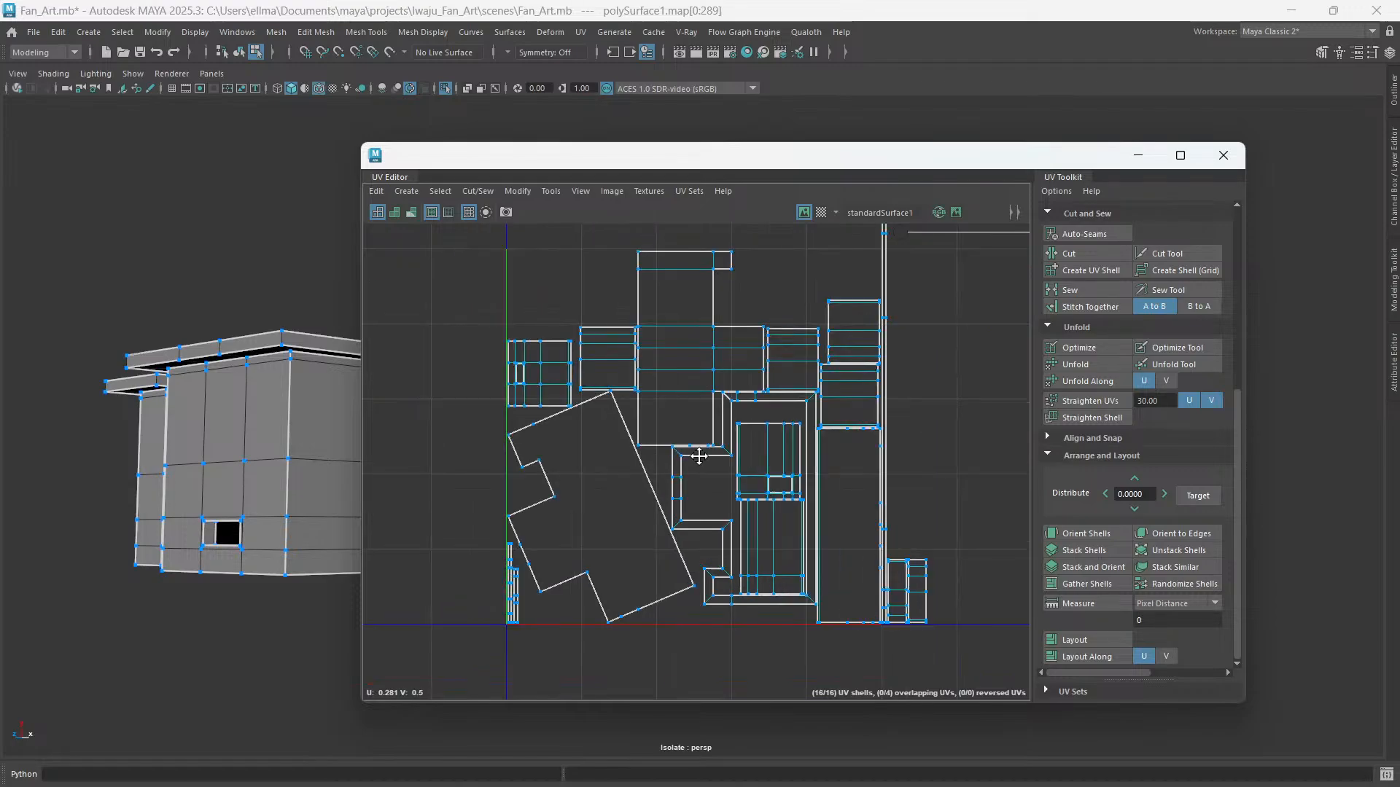
scroll(682, 474, down, 5)
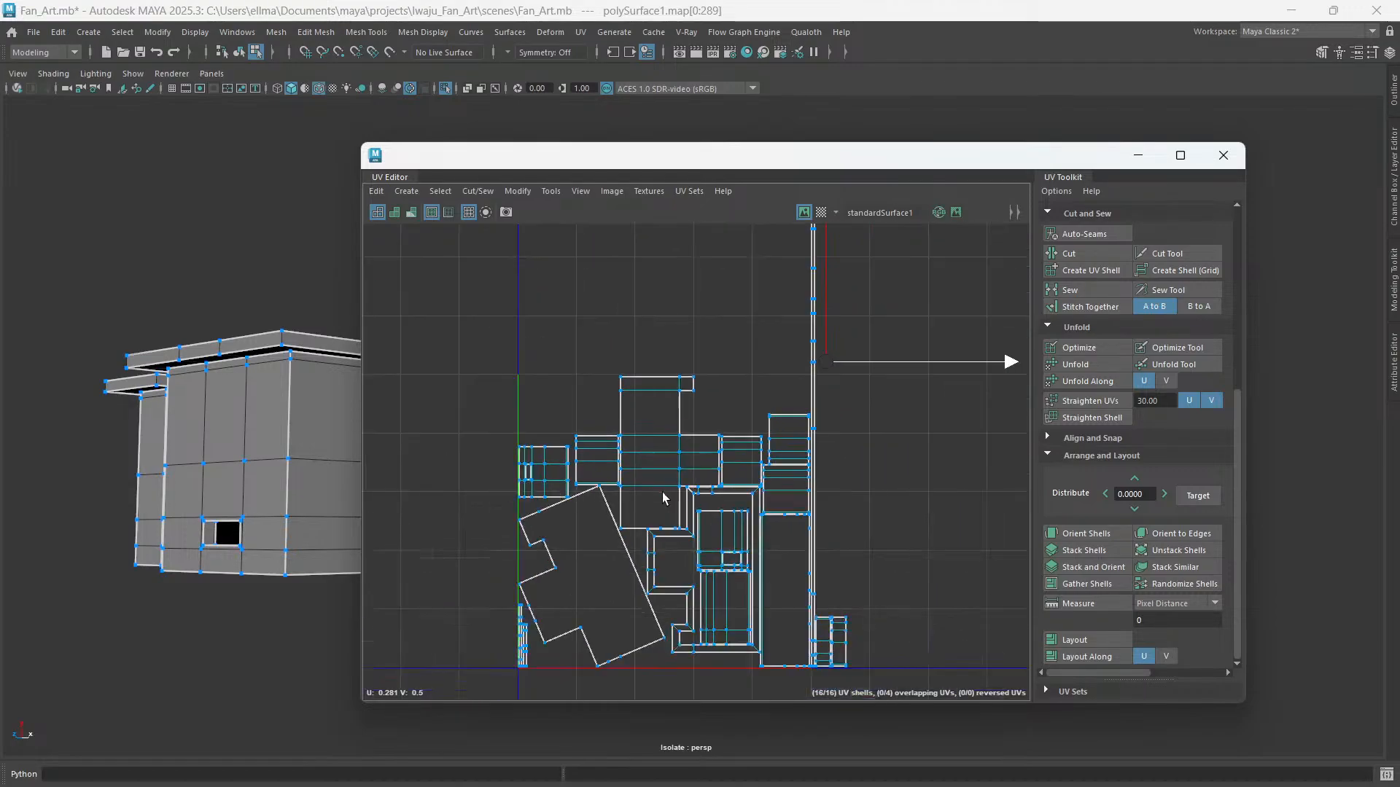
scroll(731, 487, up, 5)
scroll(730, 486, up, 1)
alt+middle_drag(688, 484, 791, 433)
- Select faces in the cross-shaped shell, the large roof-outline shell and the narrow band shell to check which house parts they belong to
right_click(763, 363)
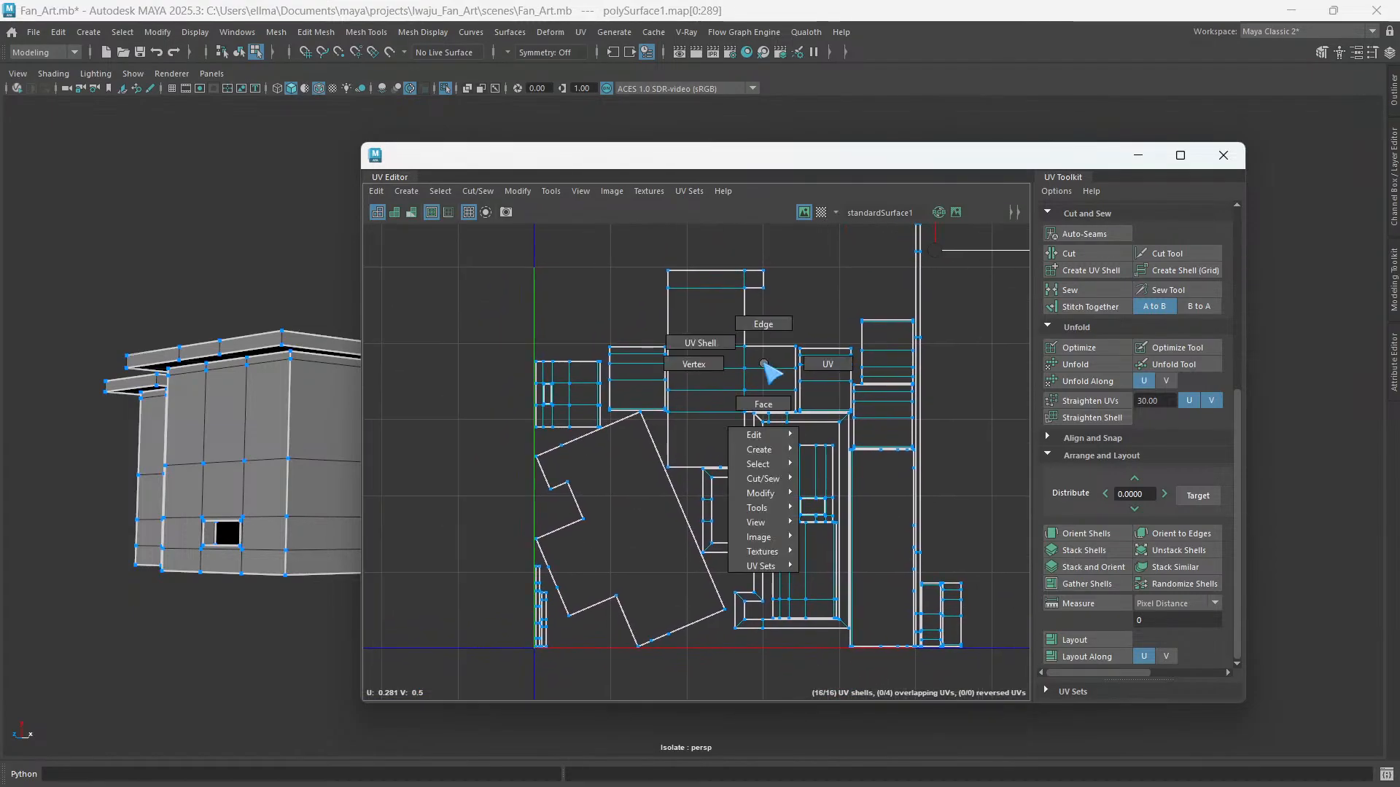
click(763, 404)
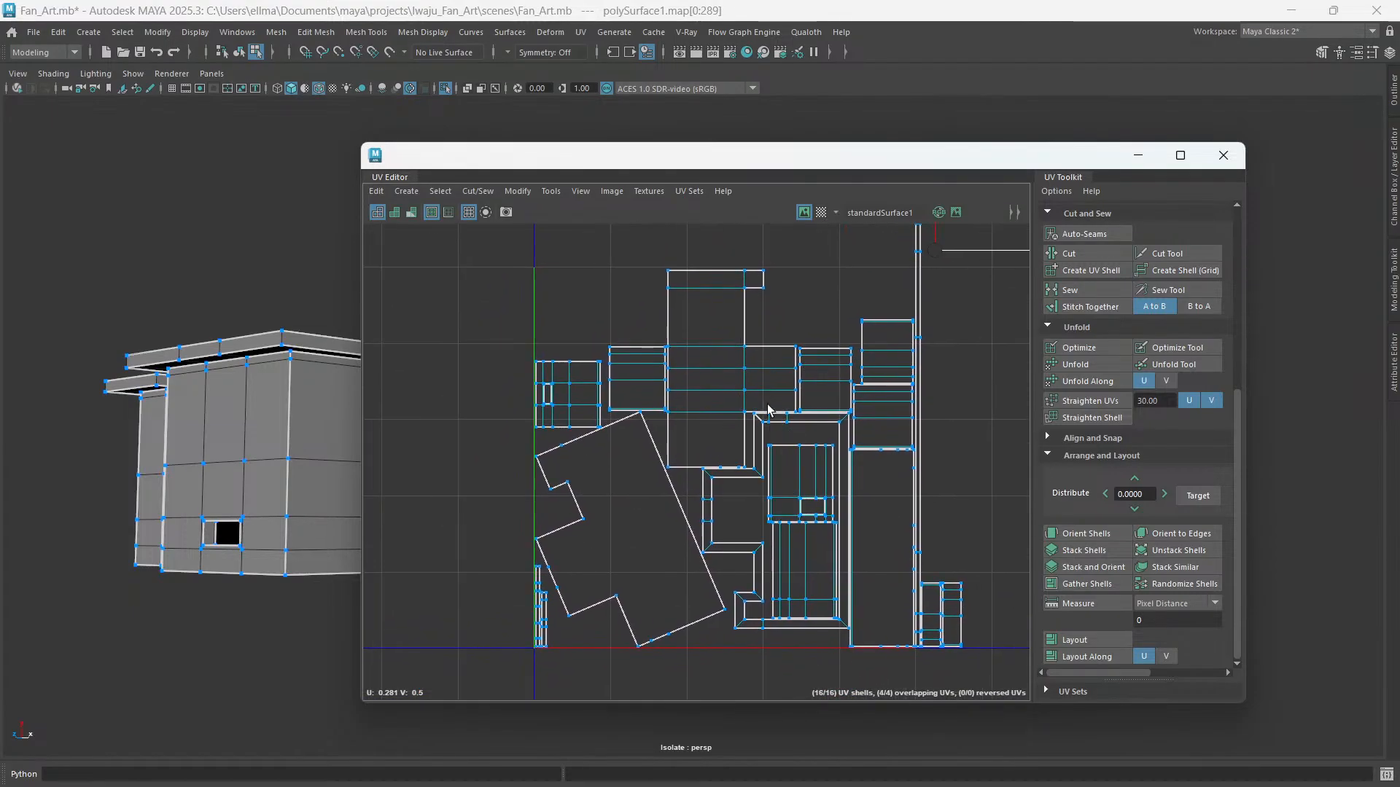
click(711, 442)
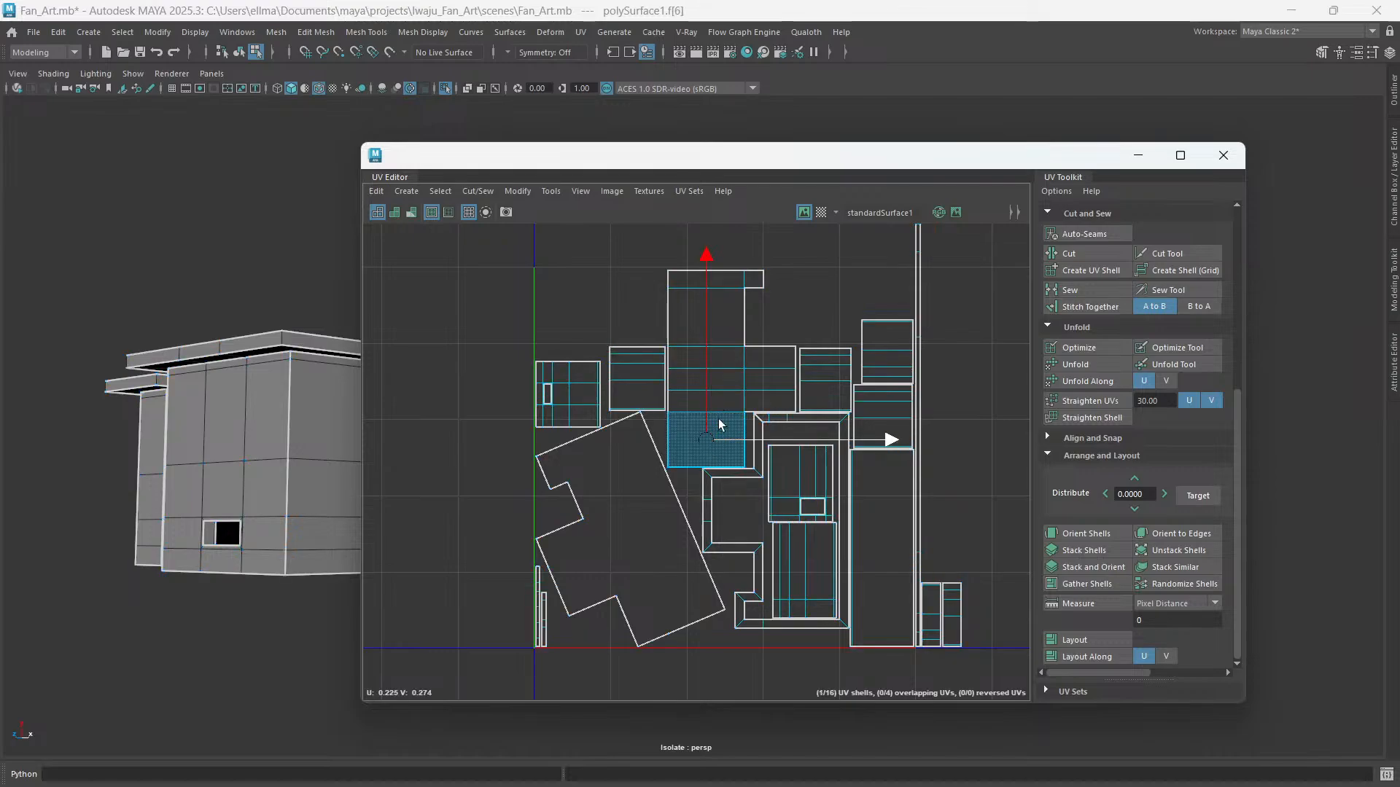
drag(683, 157, 936, 159)
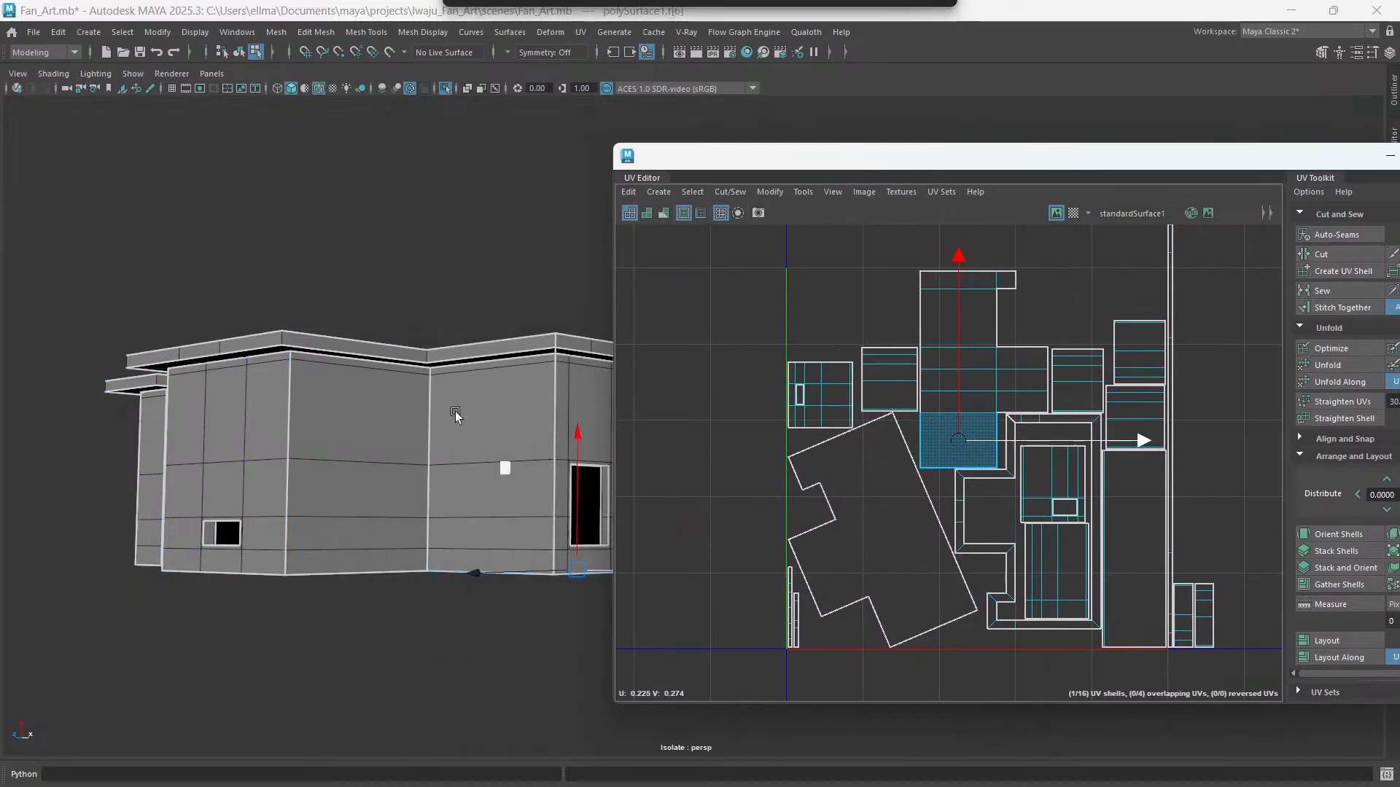
alt+drag(426, 449, 455, 477)
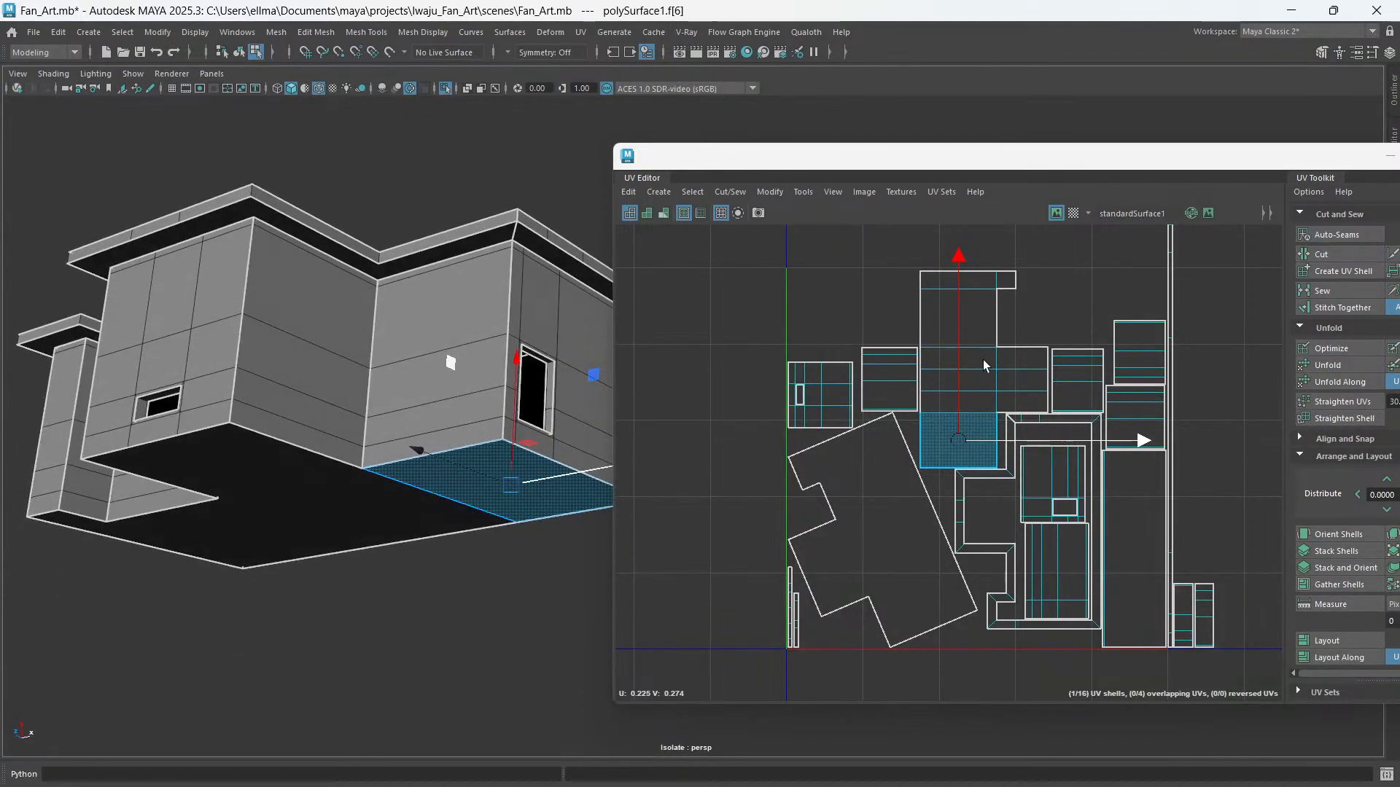
click(574, 364)
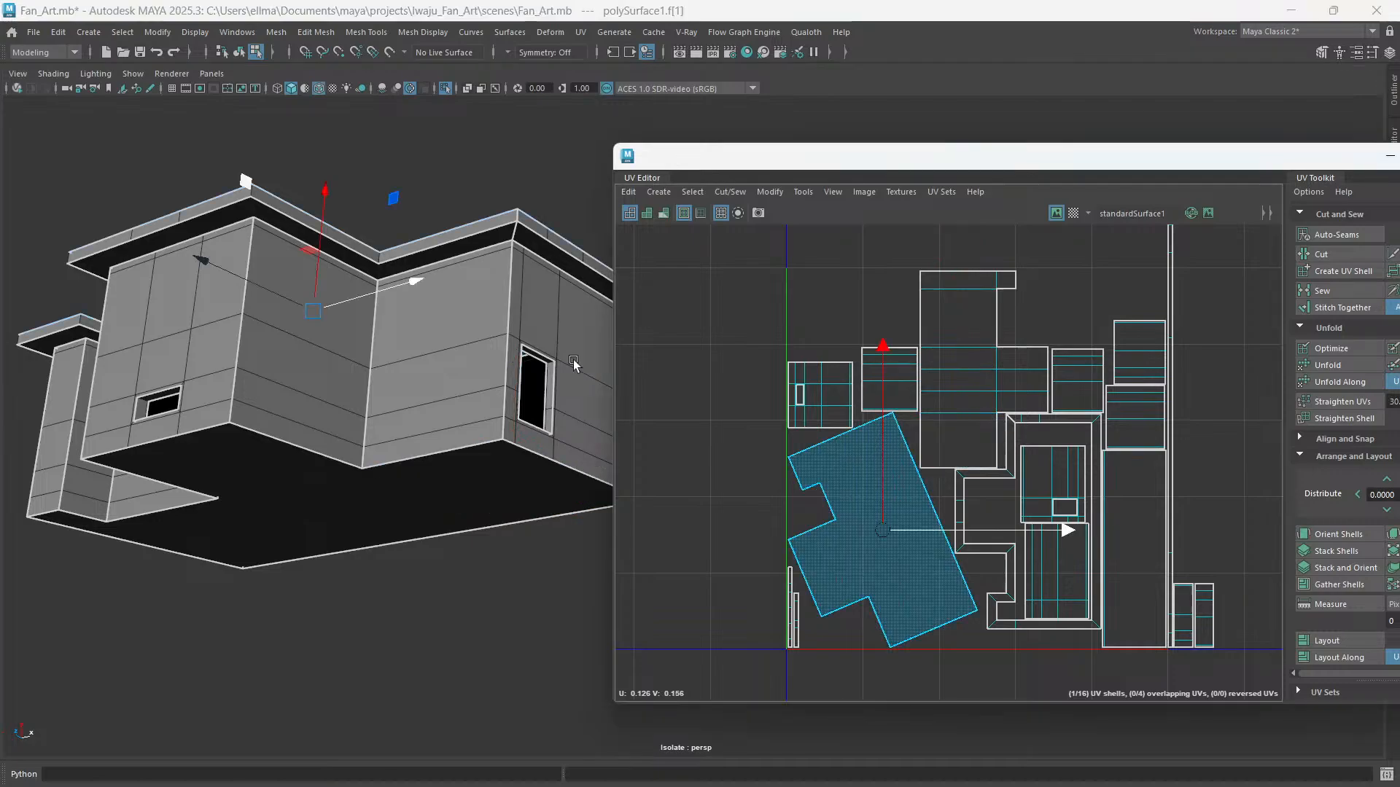
click(990, 476)
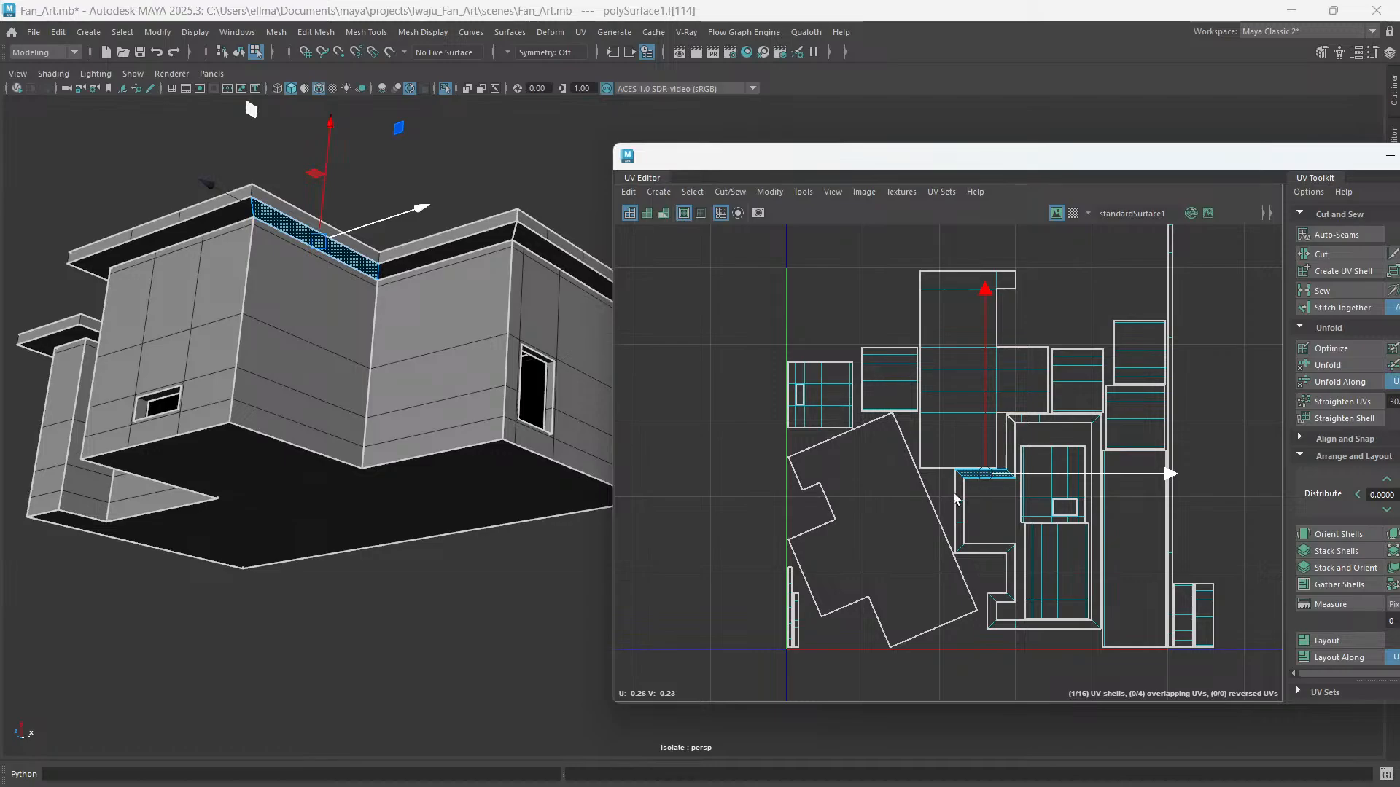
- Select the whole band-shaped UV shell of the roof's underside and unfold it again
right_drag(958, 496, 918, 476)
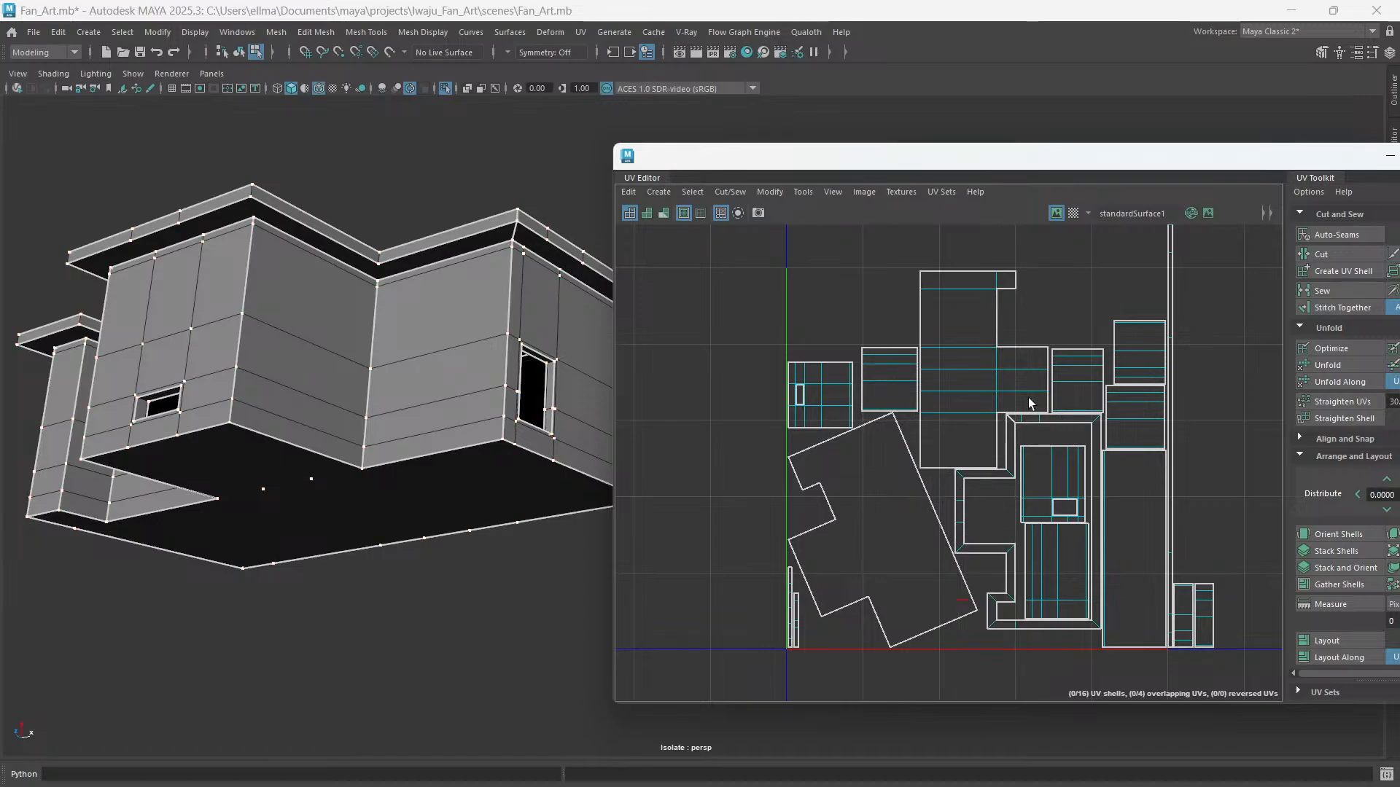
scroll(1028, 401, down, 2)
right_drag(903, 434, 977, 412)
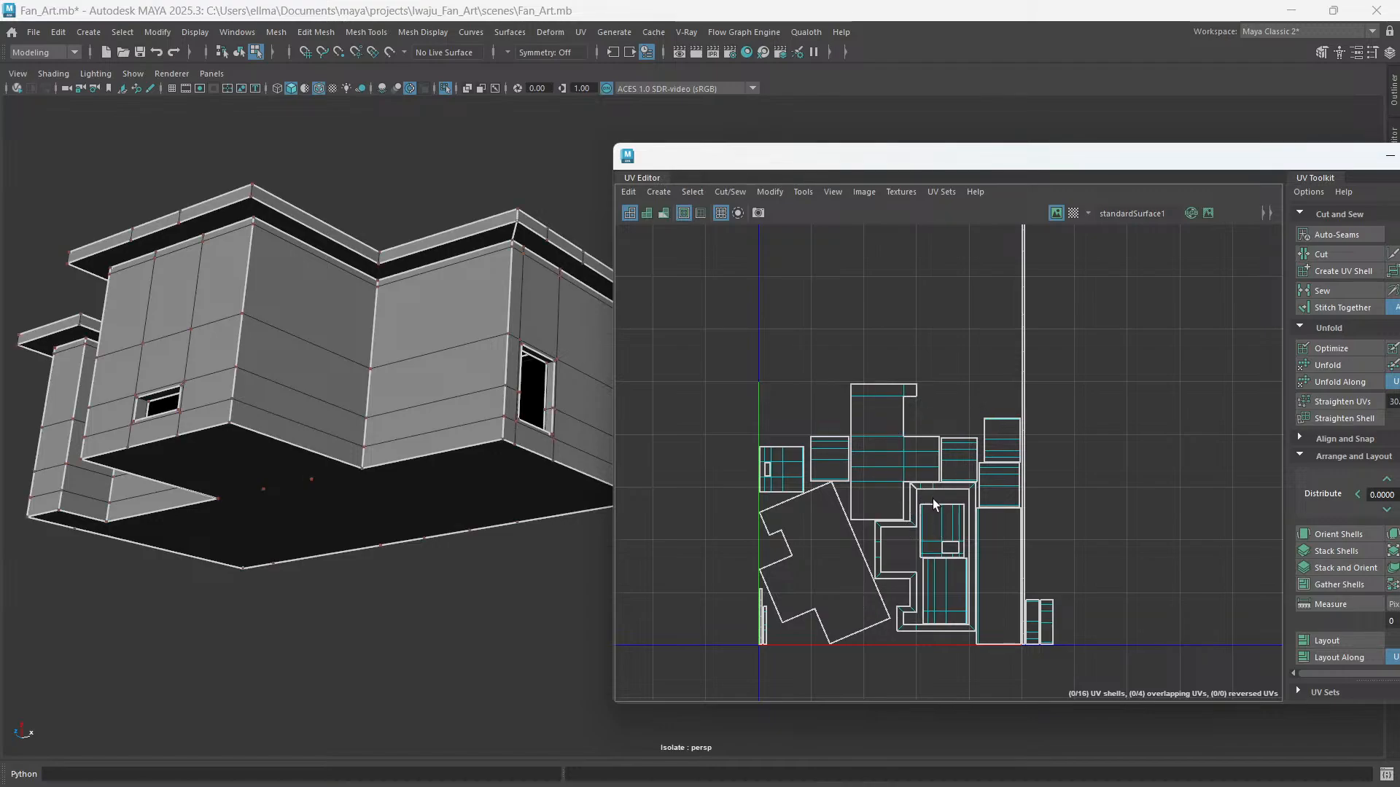
alt+middle_drag(801, 466, 841, 459)
right_click(1069, 371)
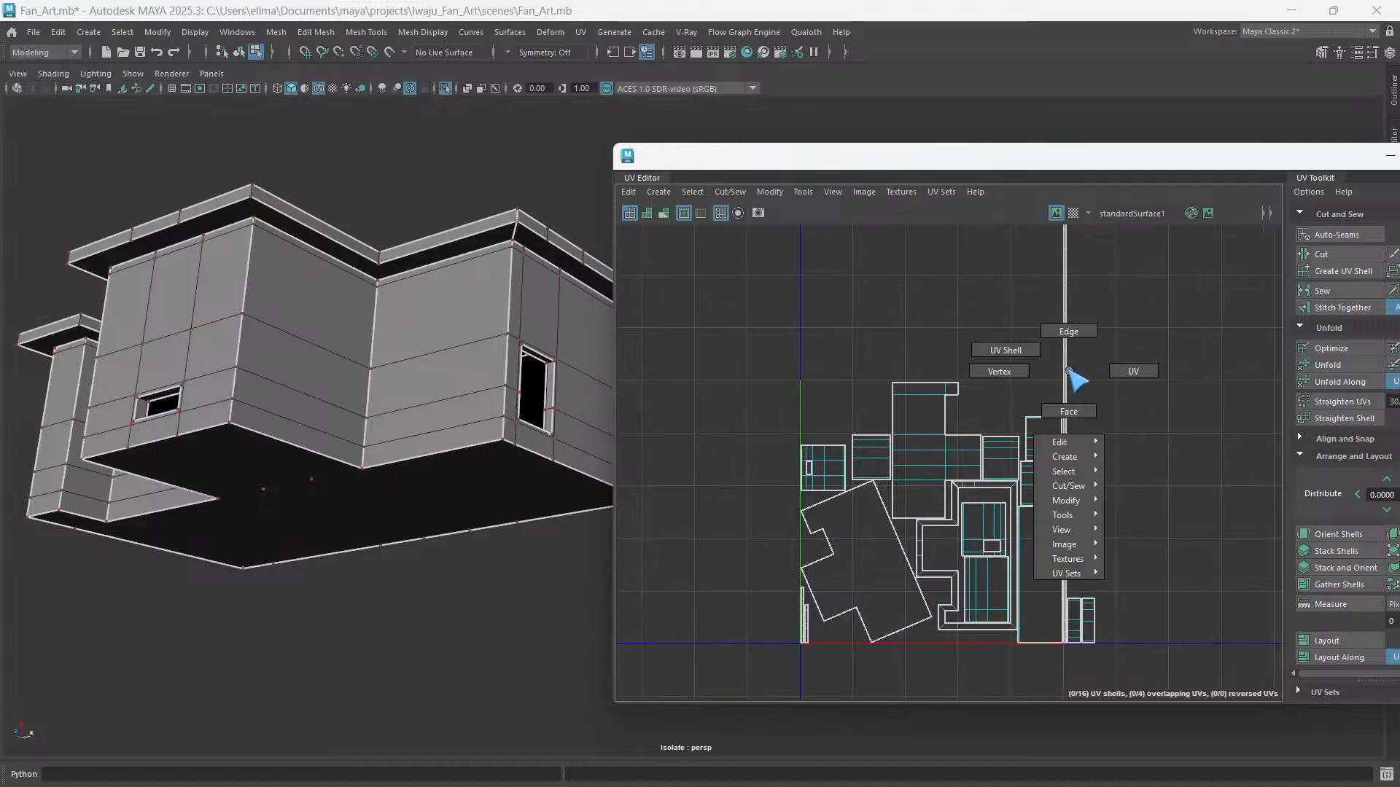
right_drag(1069, 370, 1016, 351)
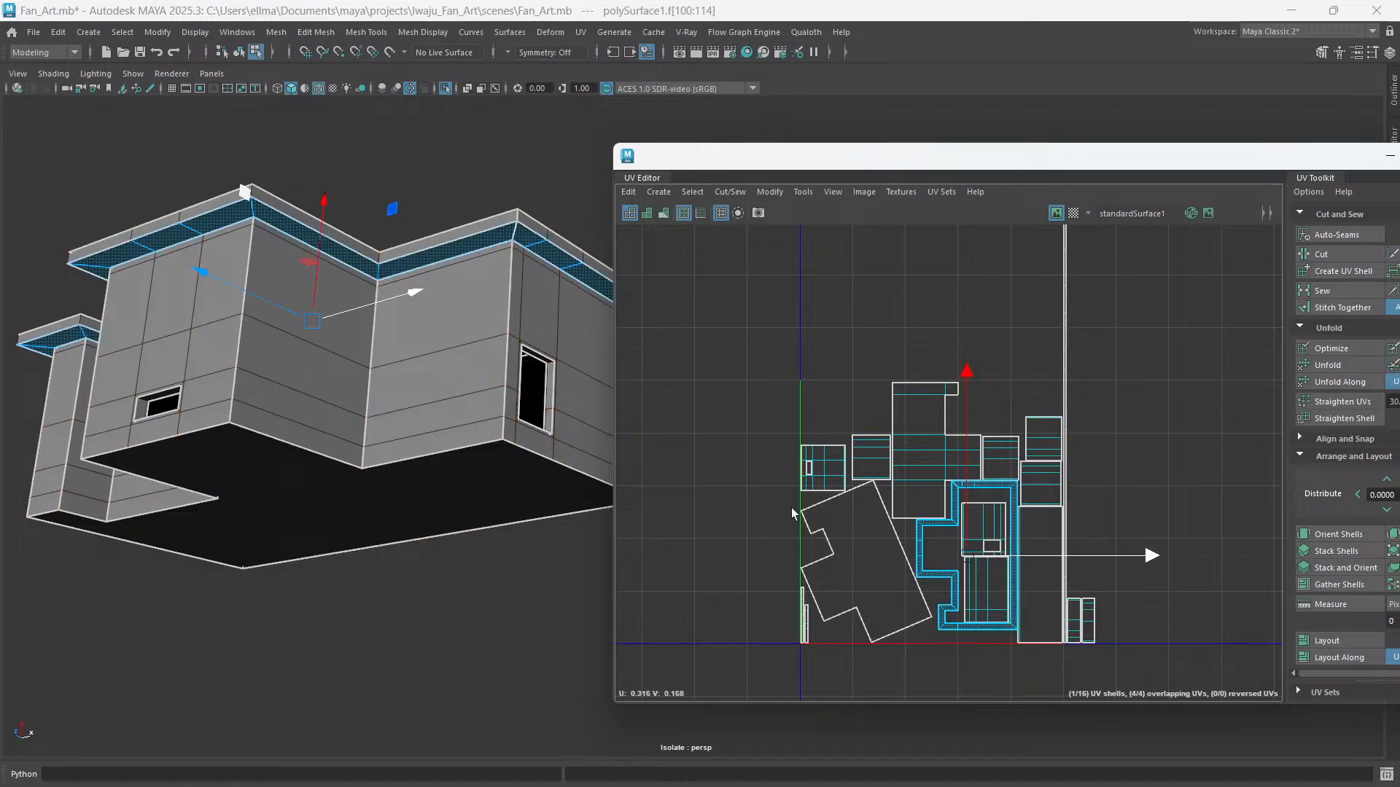
mouse_move(459, 409)
alt+mouse_down()
mouse_move(436, 429)
mouse_move(452, 406)
mouse_move(430, 414)
mouse_move(423, 394)
mouse_move(335, 413)
mouse_move(440, 413)
alt+mouse_up()
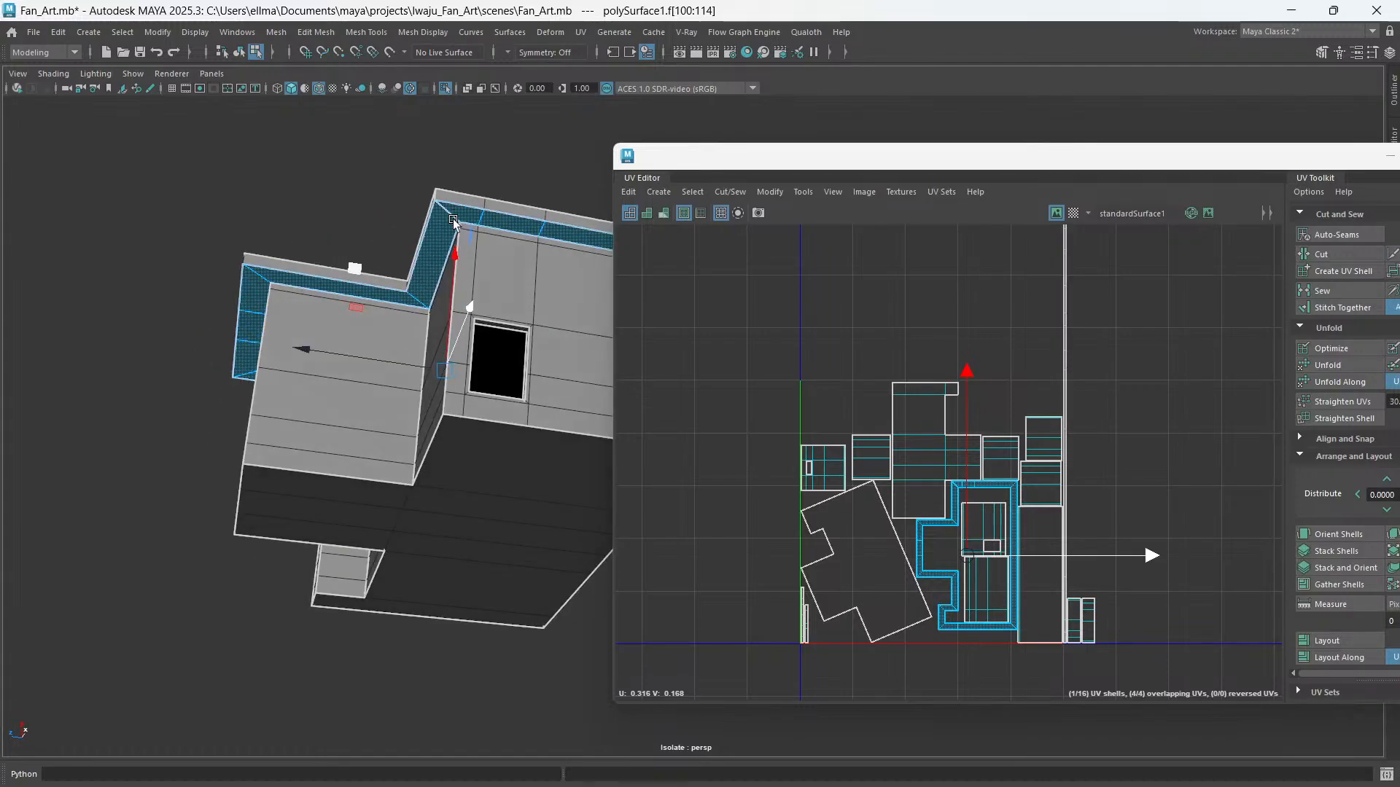
alt+drag(501, 460, 512, 499)
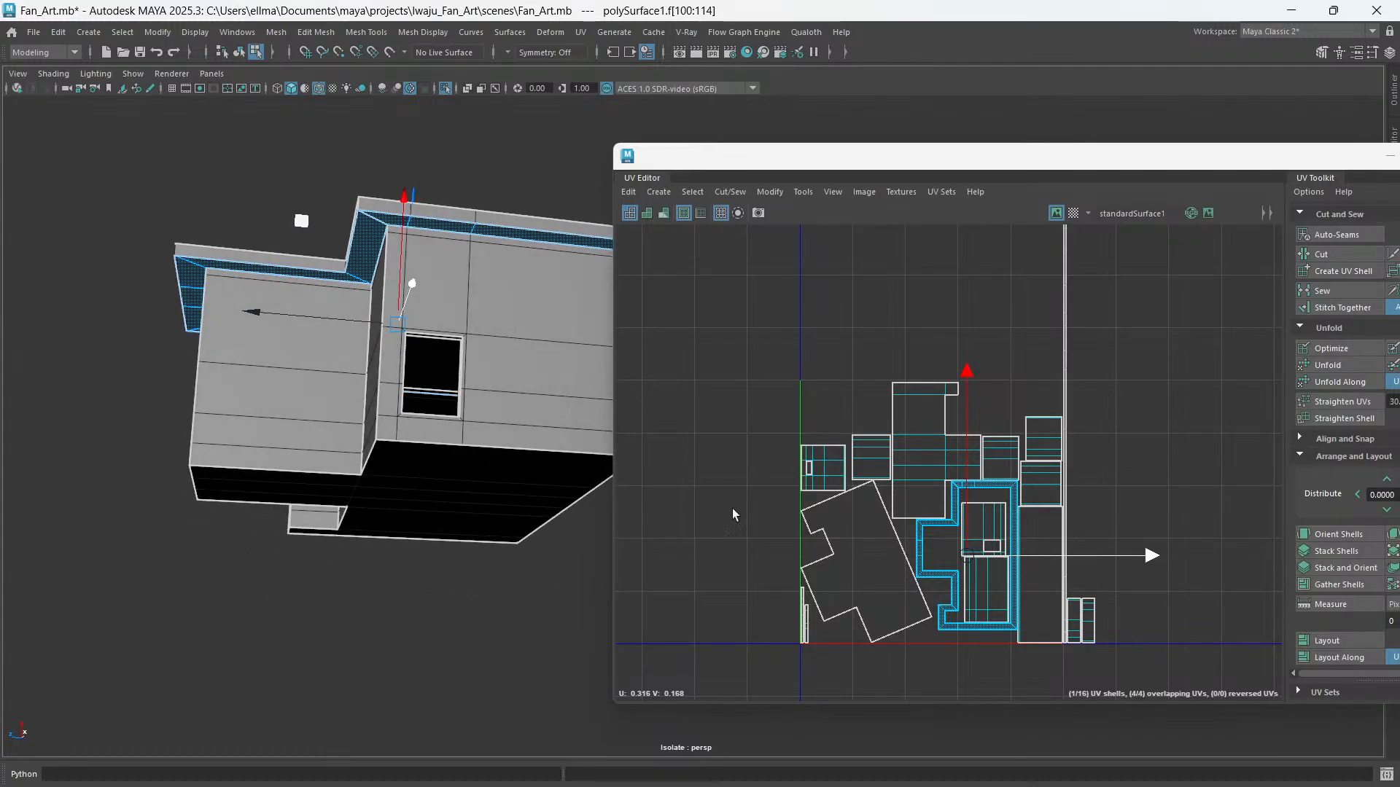
click(1337, 368)
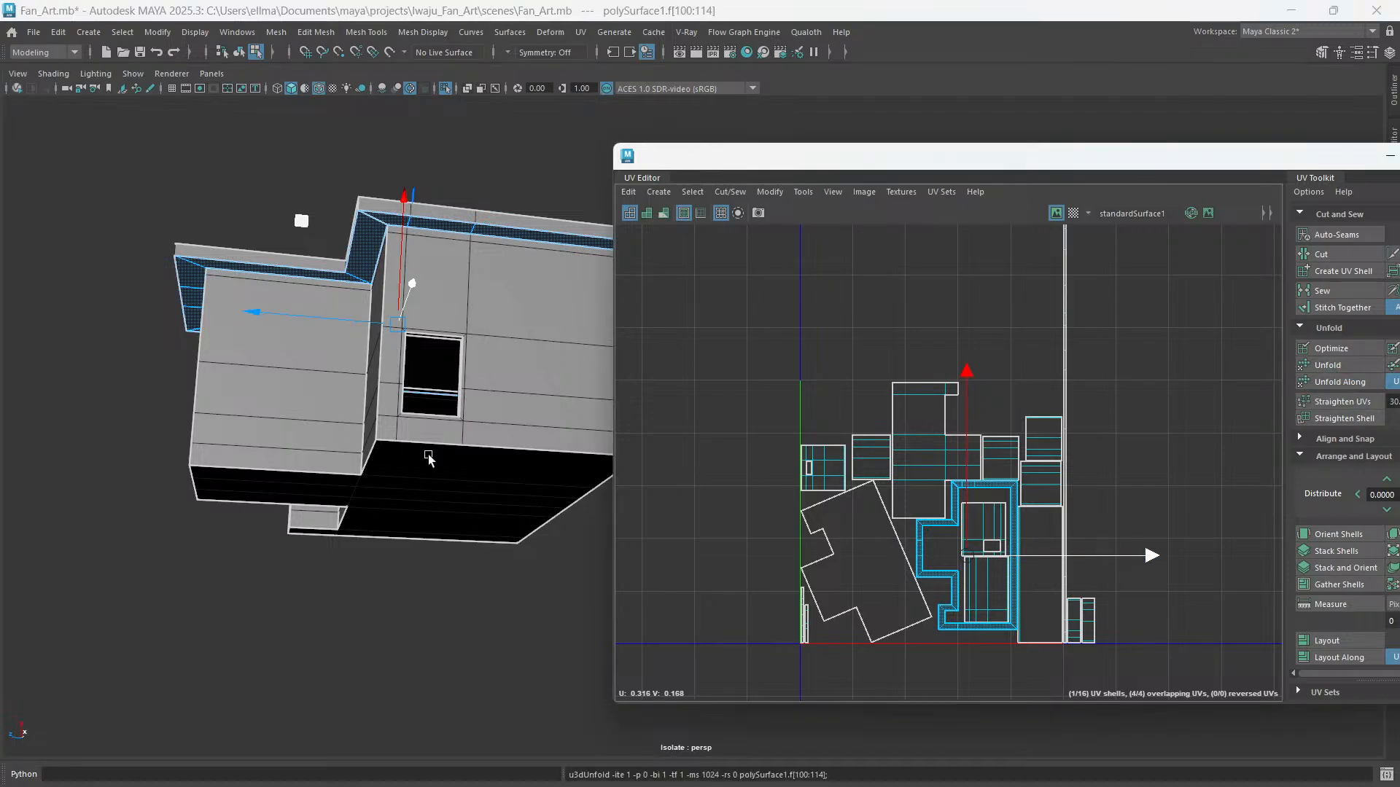
- Spread the roof-underside, door-wall, cross-shaped and large roof-outline shells away from their packed positions in UV space
drag(1024, 556, 1242, 531)
click(991, 527)
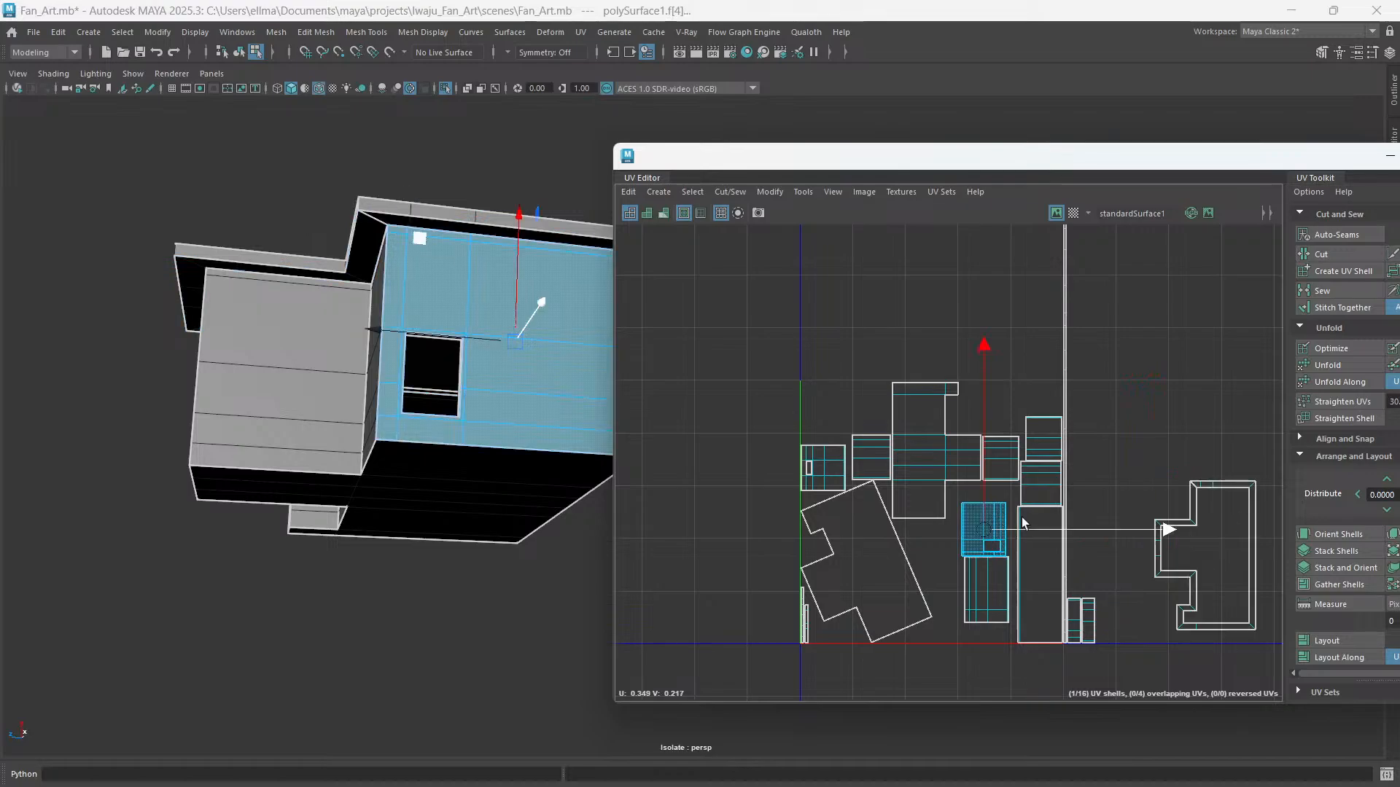
drag(1024, 522, 750, 524)
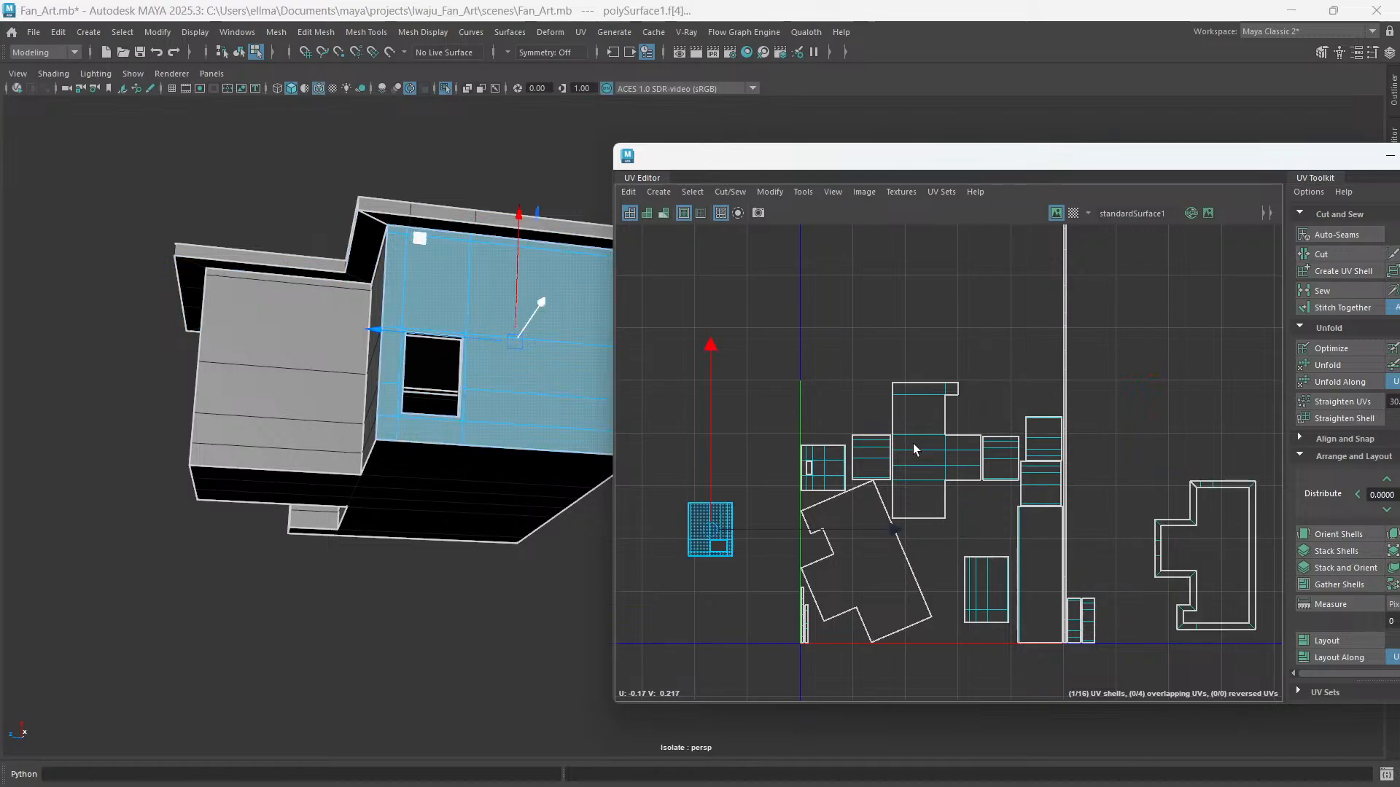
click(913, 444)
drag(939, 415, 939, 251)
click(893, 537)
drag(875, 569, 1138, 567)
- Select the rectangular UV shells one at a time and examine which wall of the house each one covers
click(1026, 580)
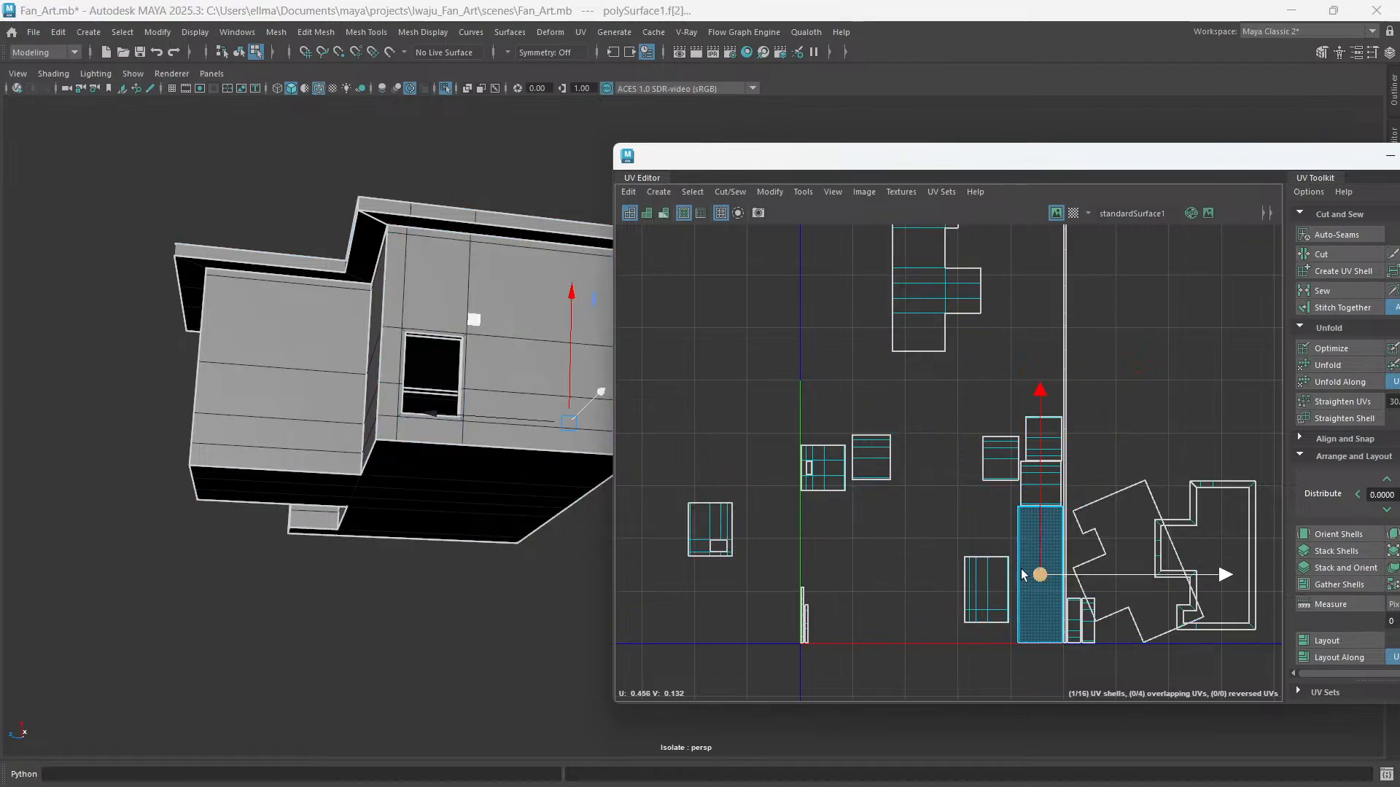
alt+drag(565, 415, 466, 398)
click(1025, 485)
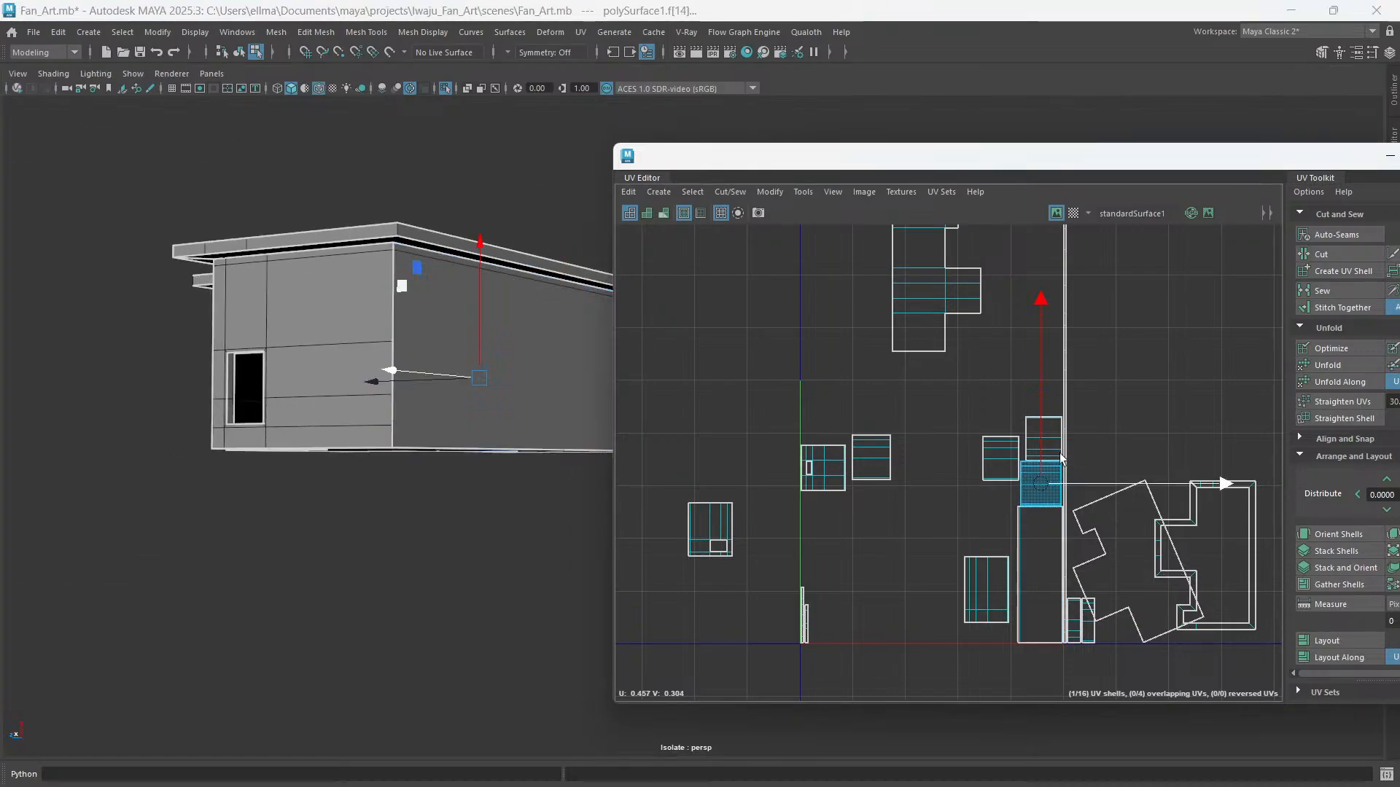
click(1039, 448)
click(860, 459)
click(822, 467)
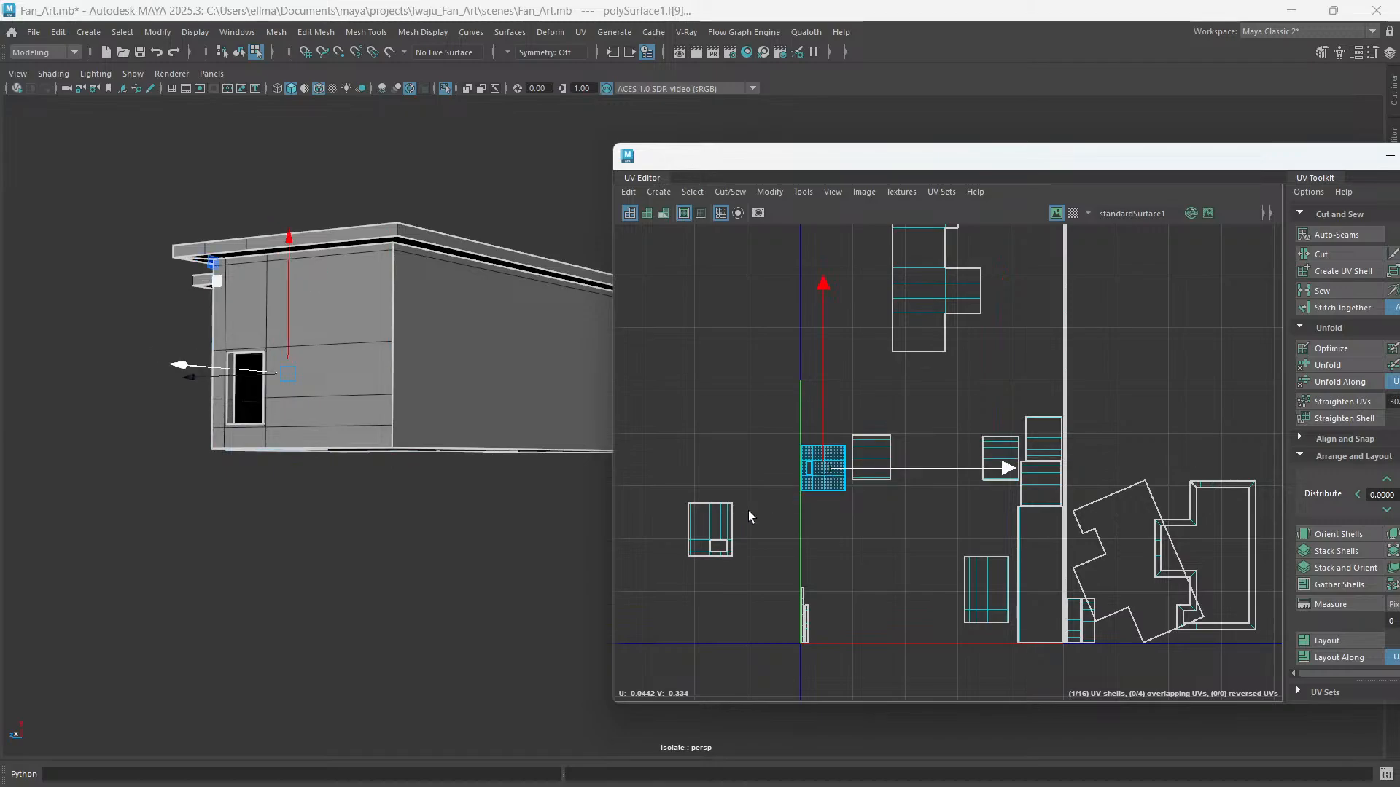
click(710, 529)
click(971, 596)
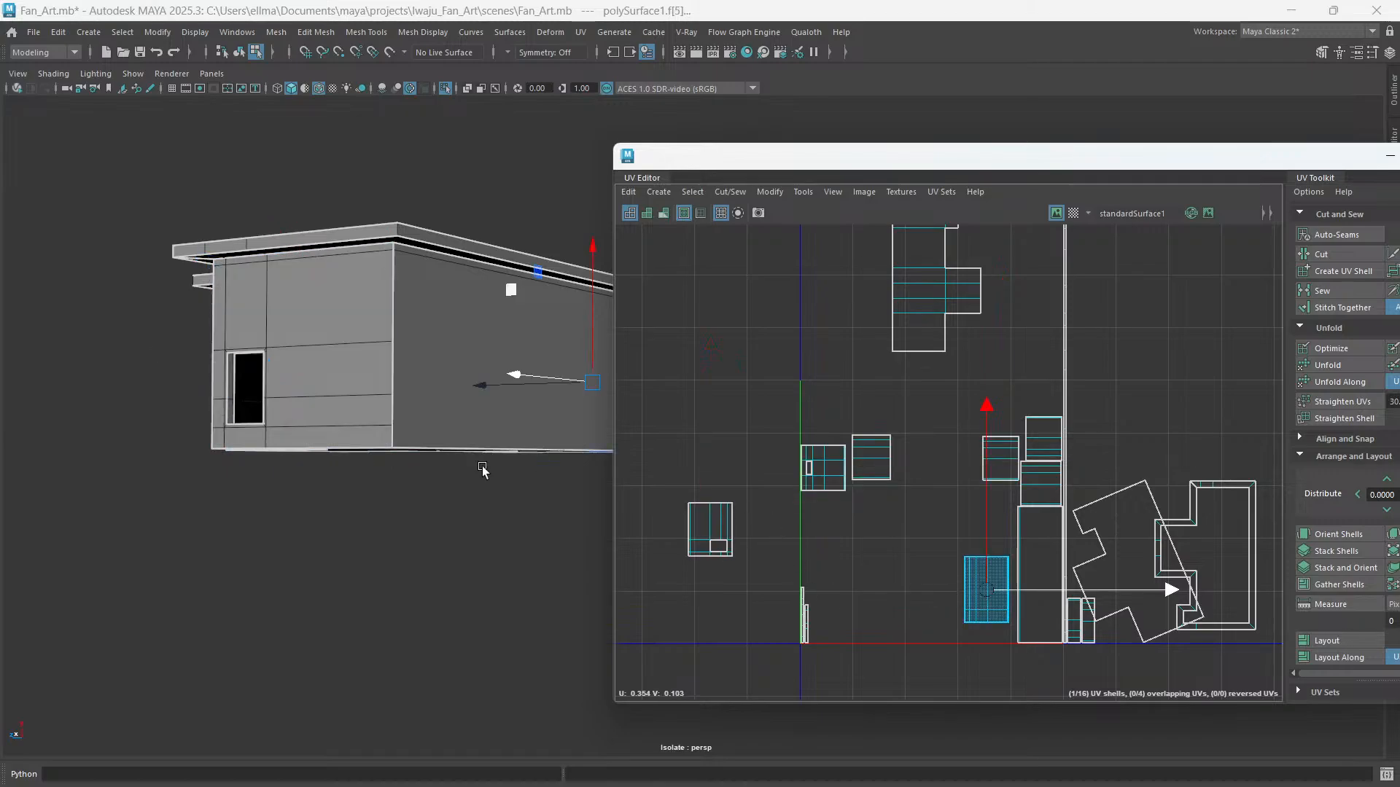
alt+drag(449, 513, 509, 528)
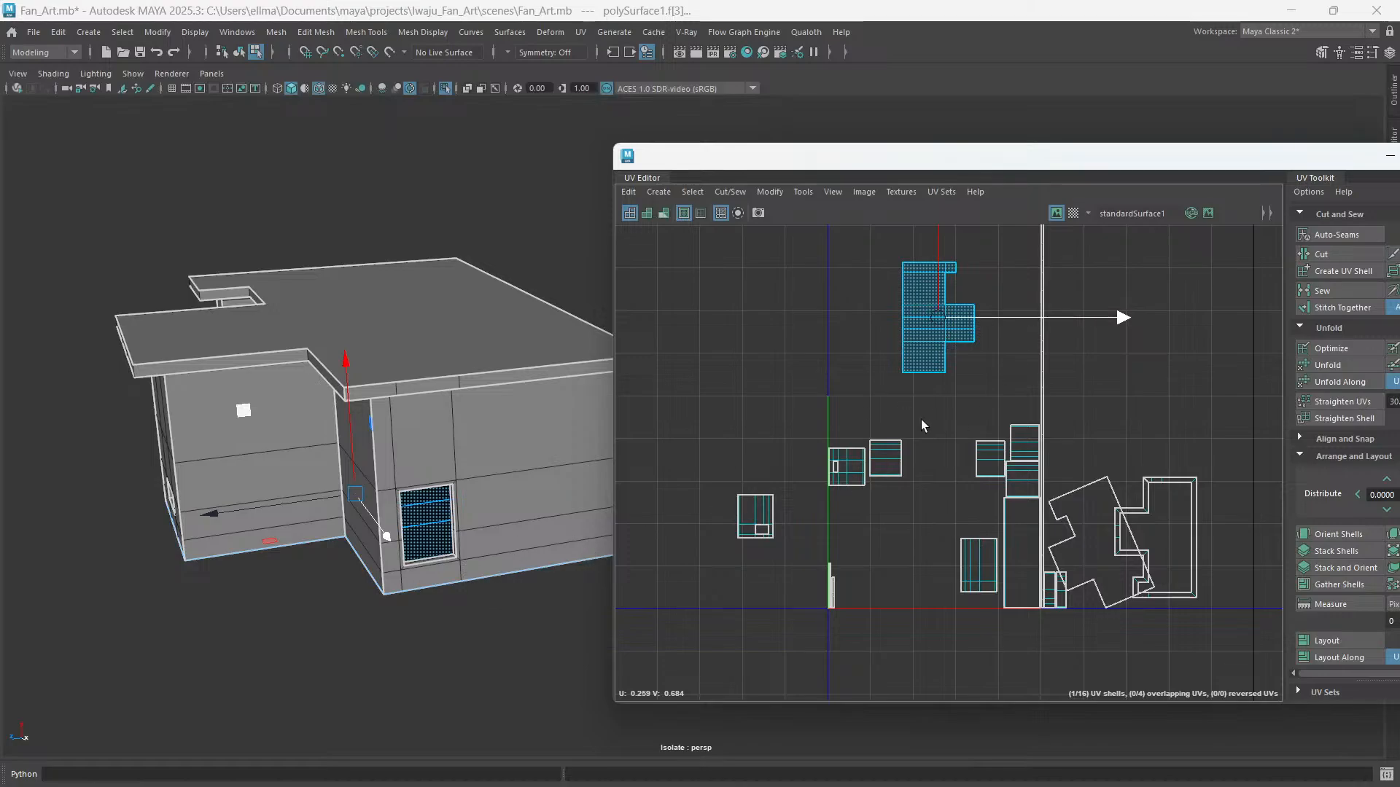
click(850, 470)
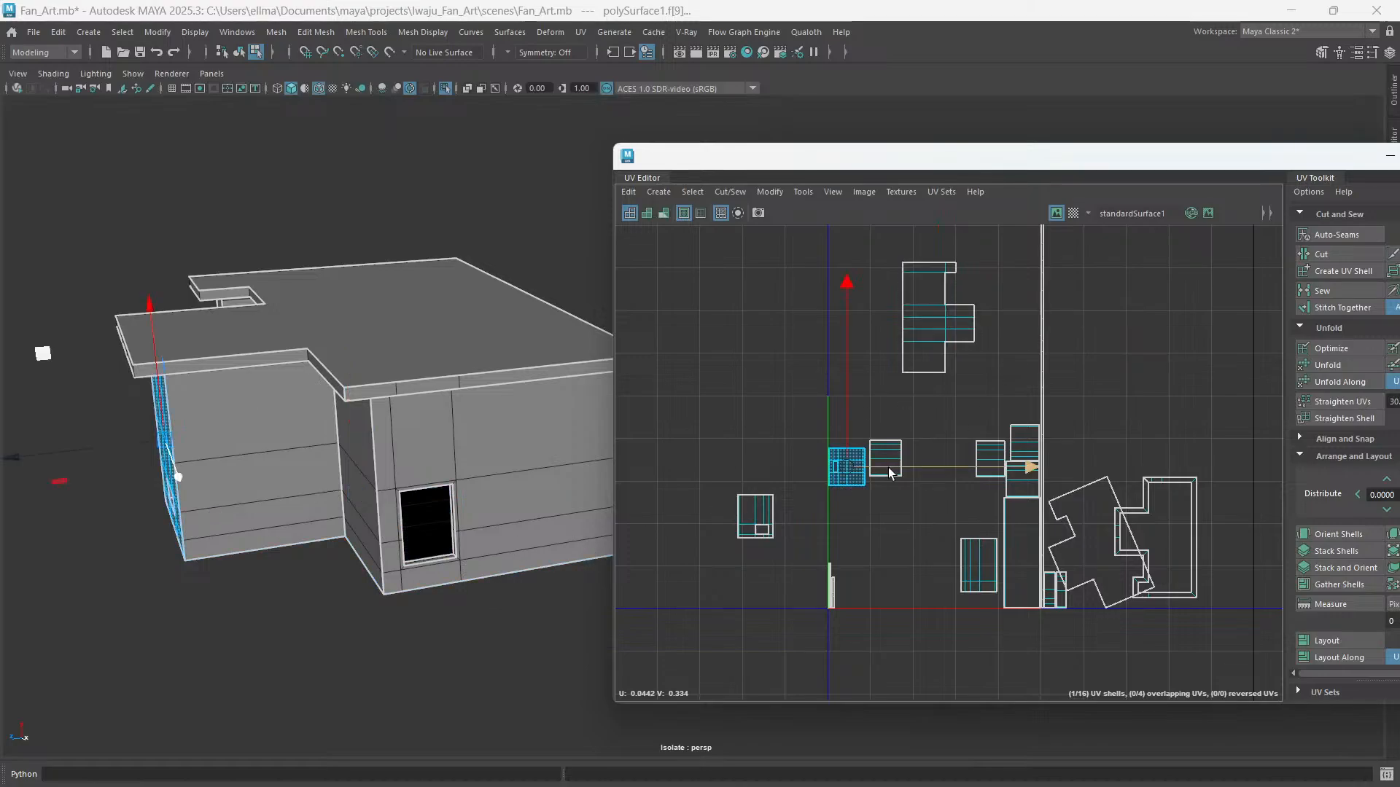
- Check which wall faces the remaining rectangular UV shells near the tall strip belong to
click(983, 561)
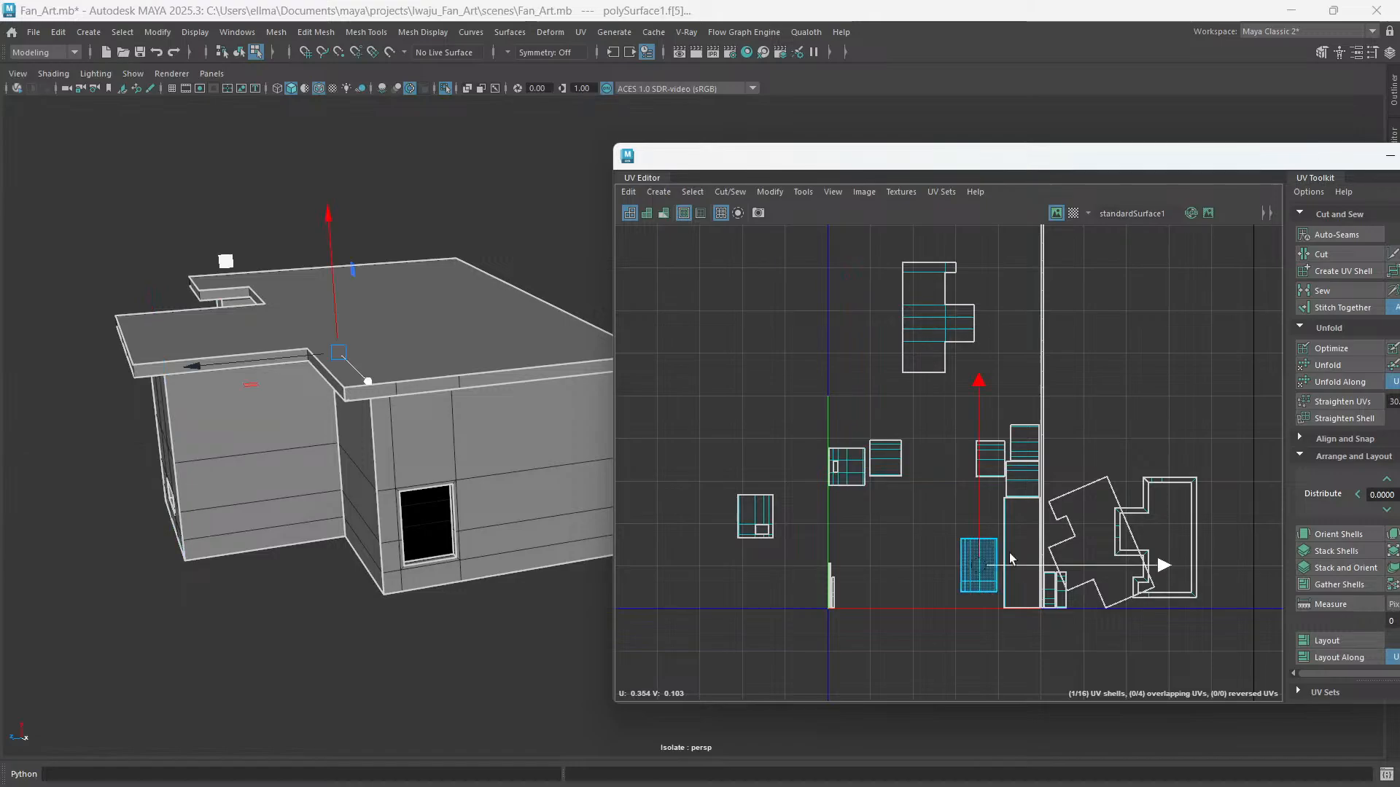
click(1024, 445)
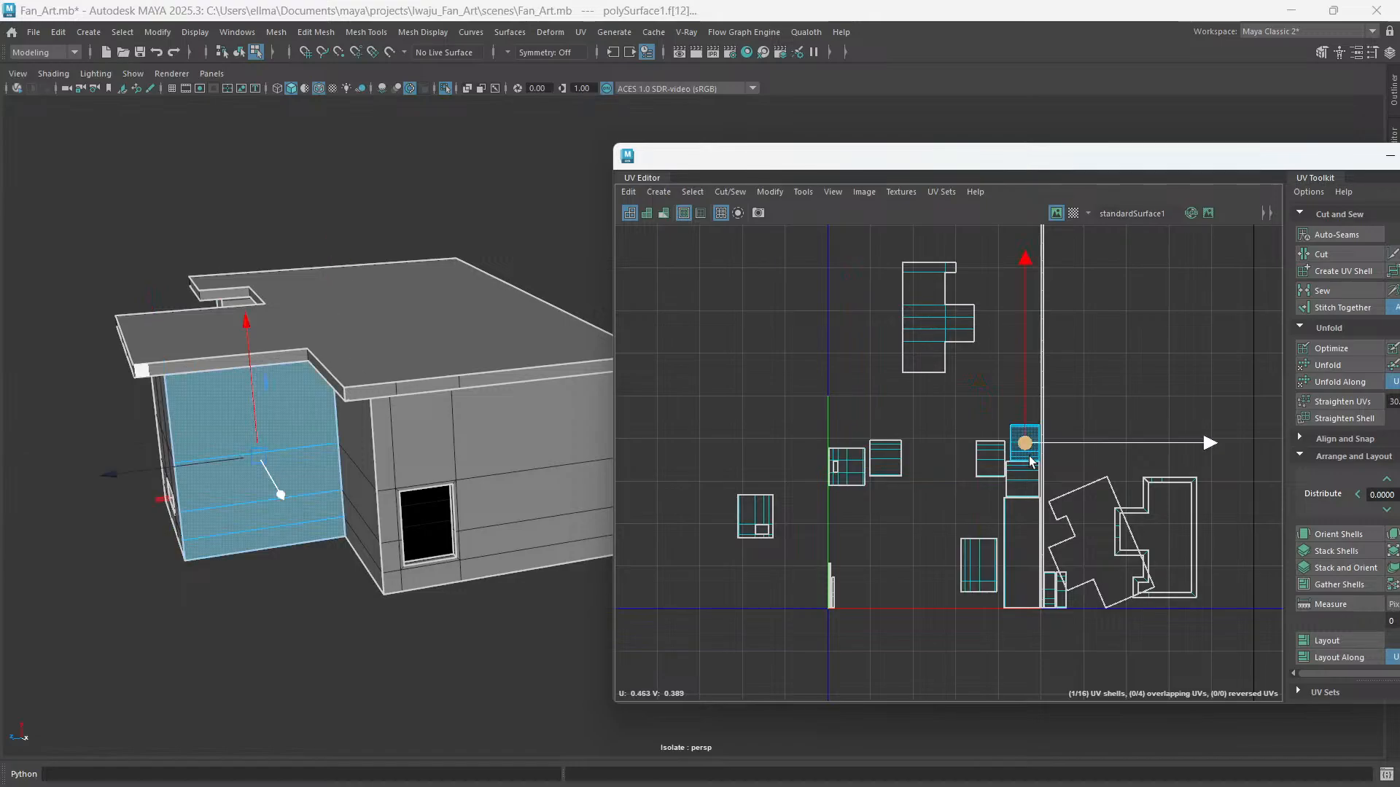
click(1023, 479)
scroll(978, 480, down, 4)
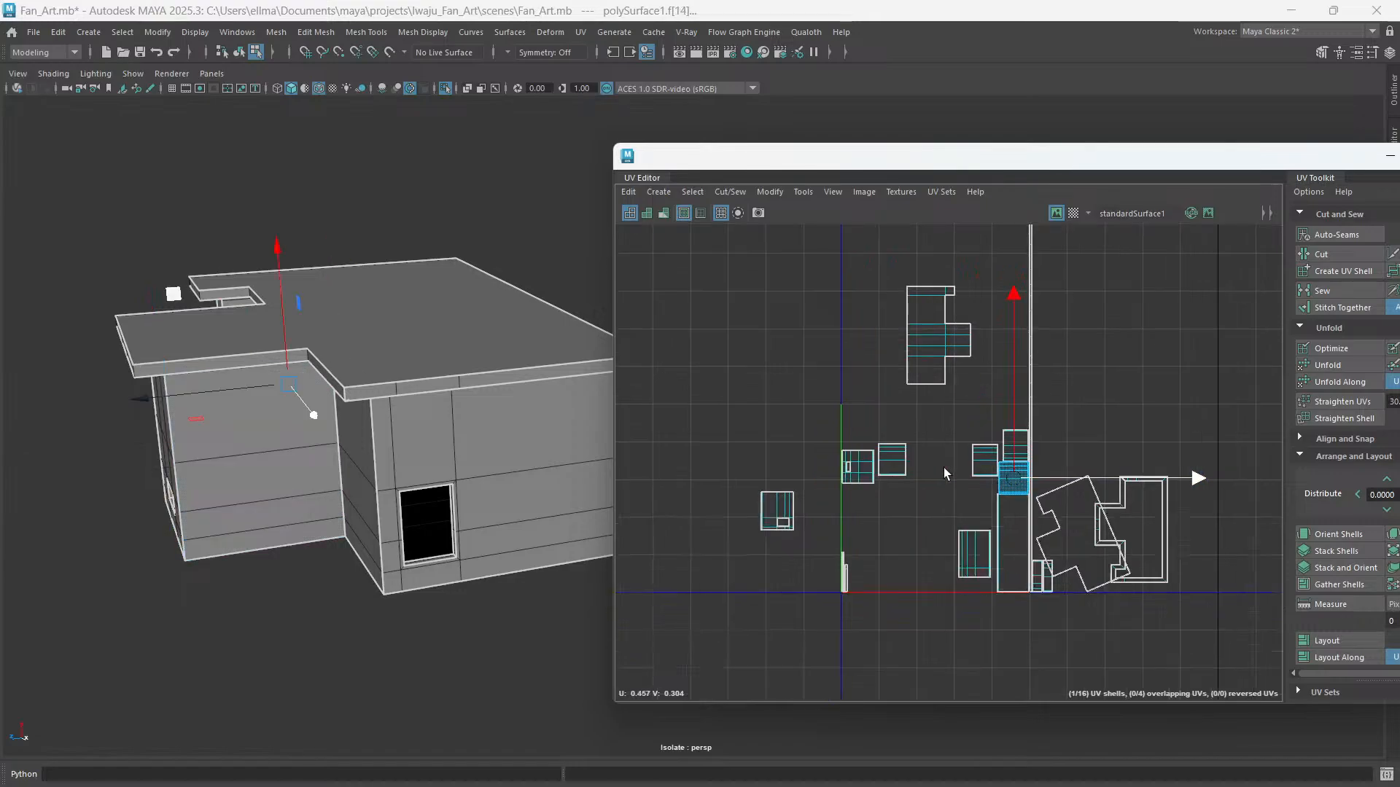
- Select all of the house's UV shells and lay them out into a packed arrangement
drag(703, 310, 1123, 643)
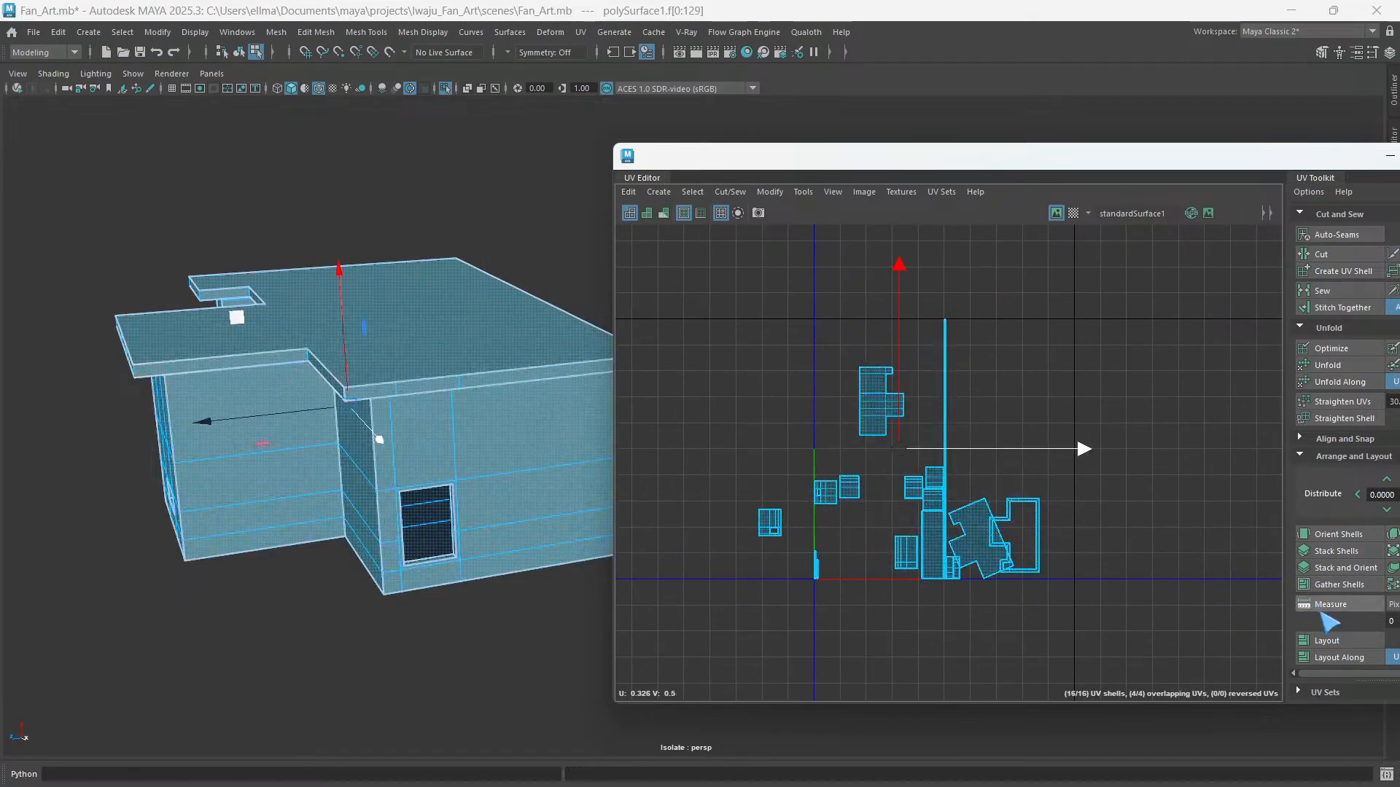
click(1329, 642)
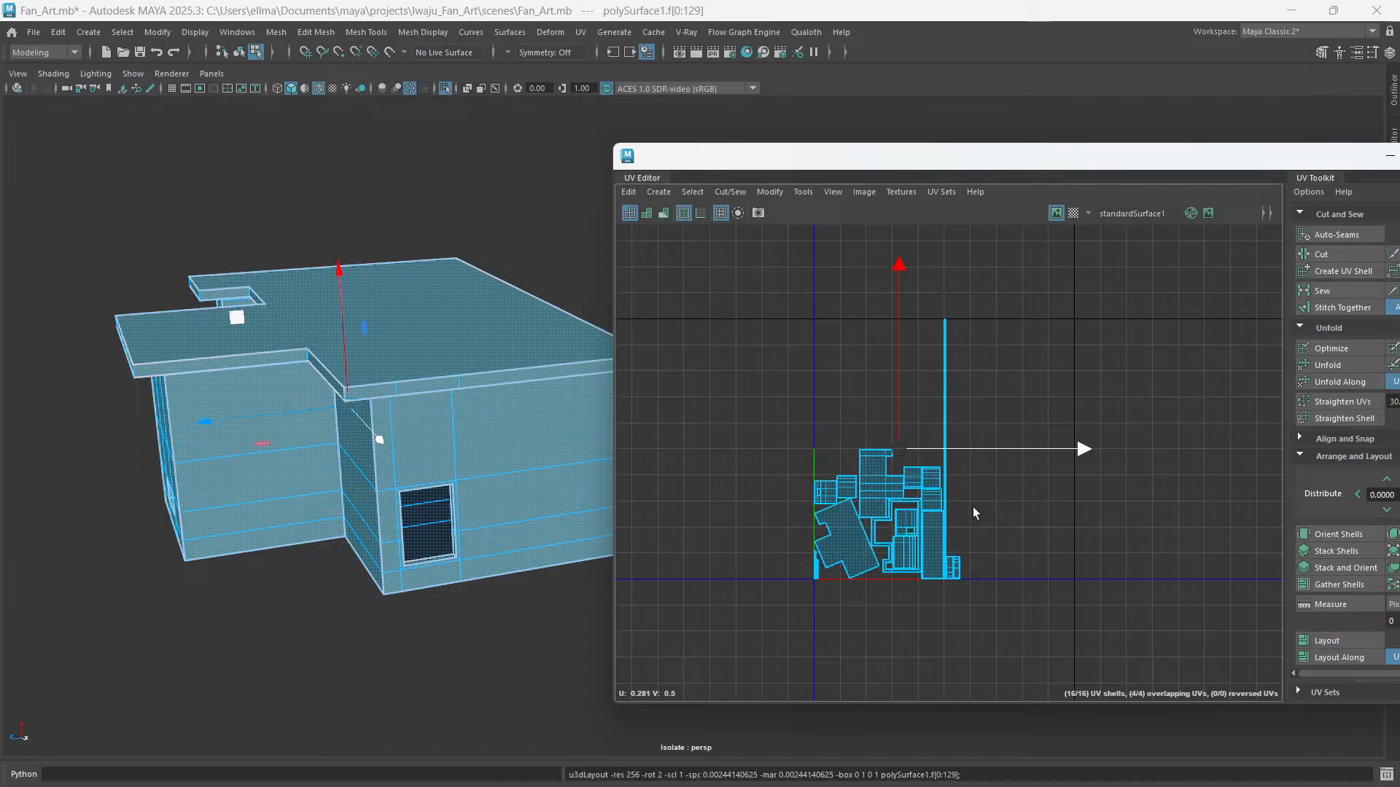
click(882, 549)
scroll(880, 549, up, 5)
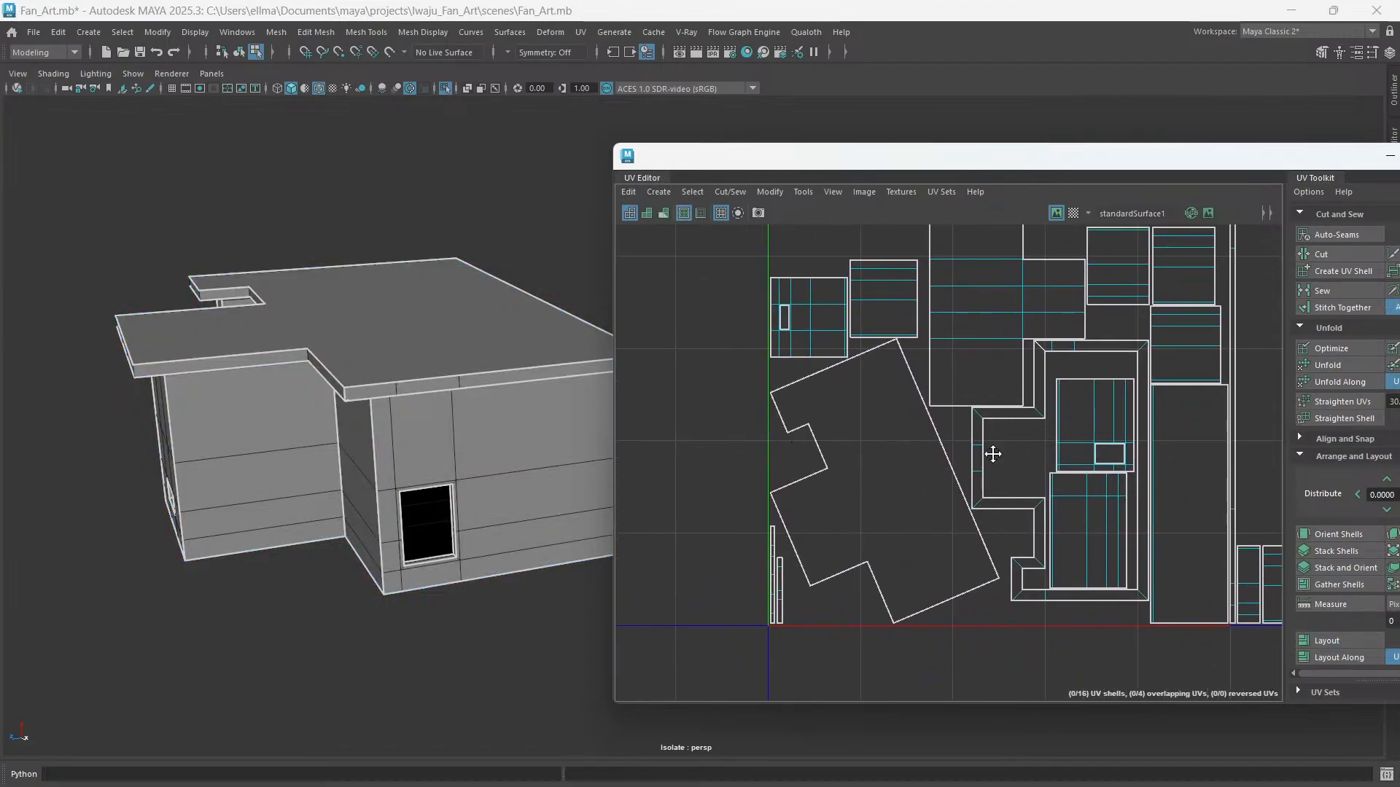
scroll(948, 510, down, 4)
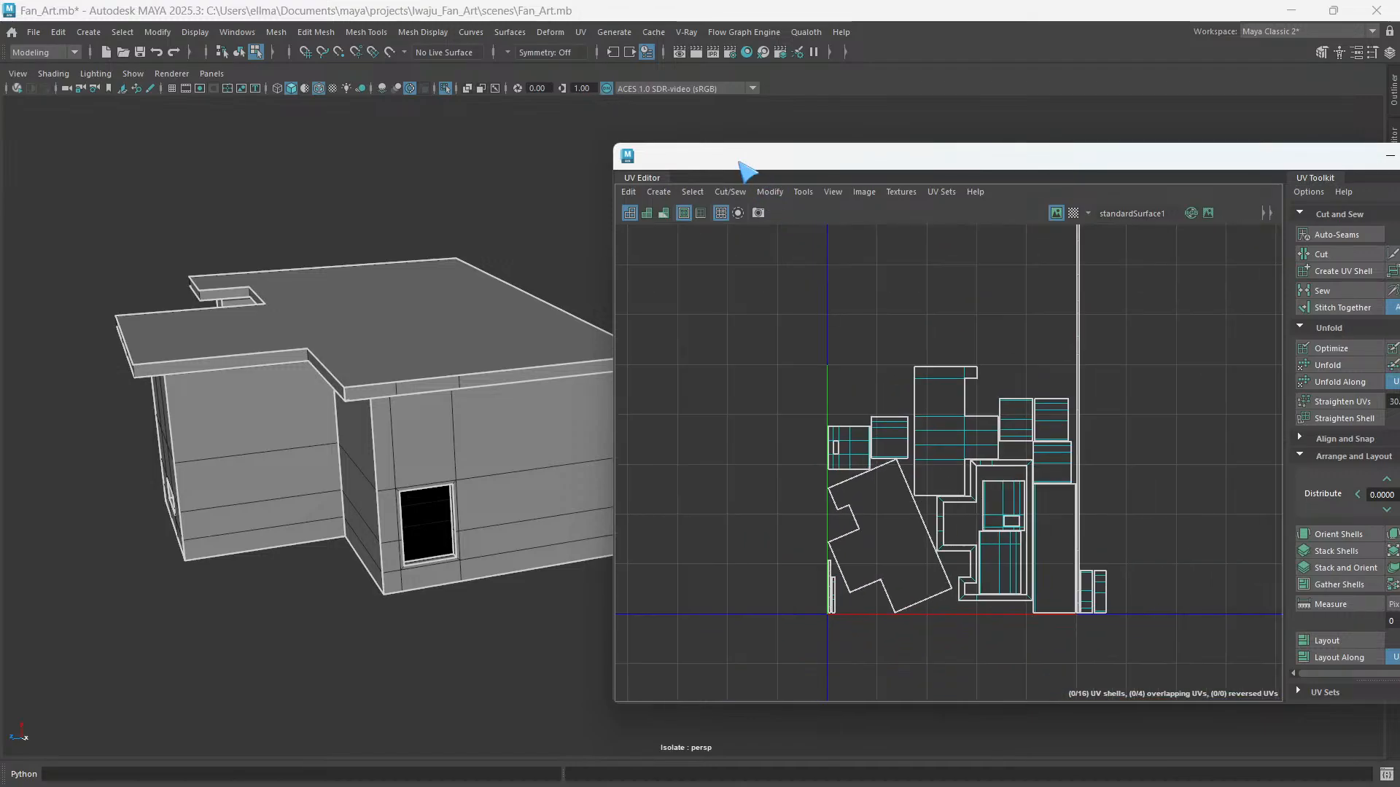
- Exit the isolated house view to show the full scene and bring up the low L-shaped wall's UVs
drag(741, 162, 997, 182)
alt+middle_drag(328, 470, 464, 502)
alt+drag(465, 501, 651, 490)
key(ctrl+1)
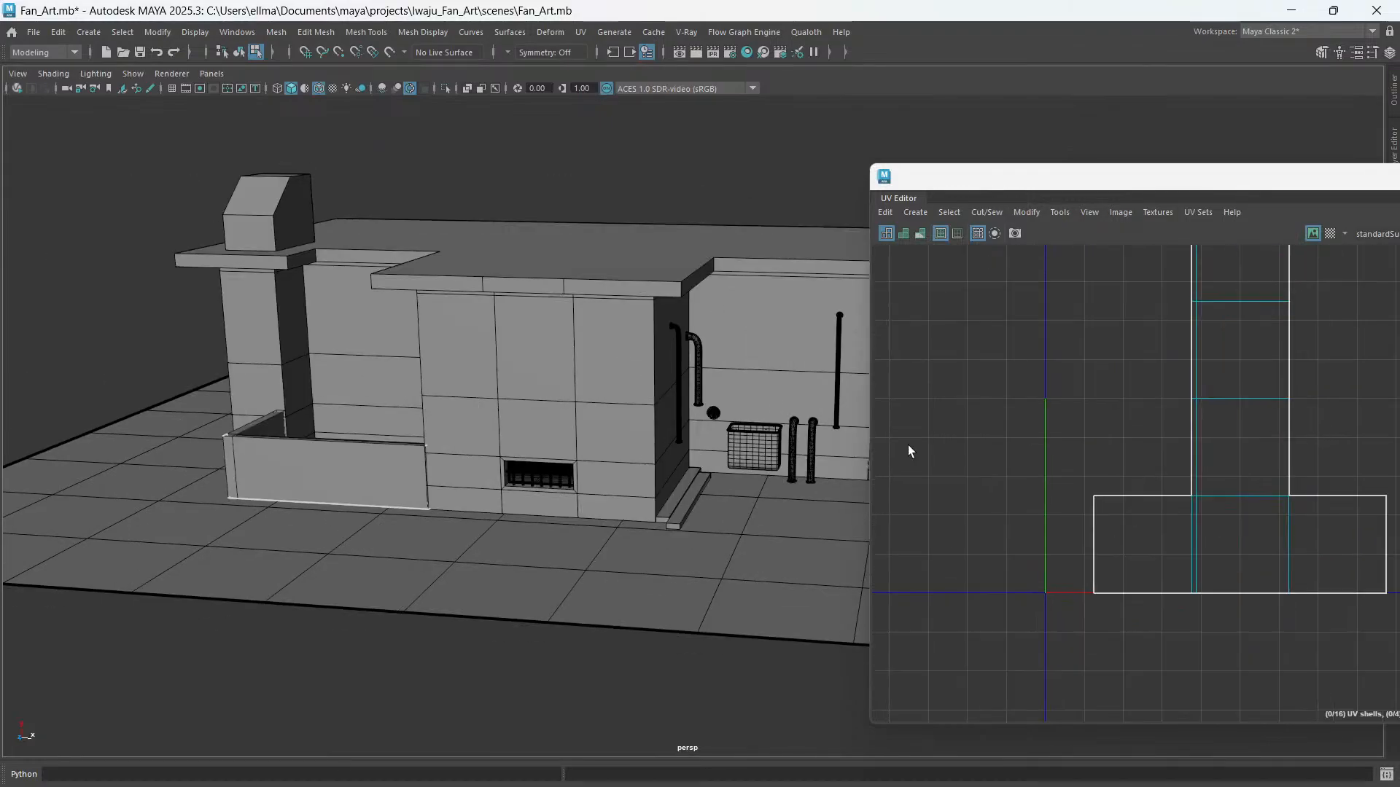
drag(1155, 181, 876, 162)
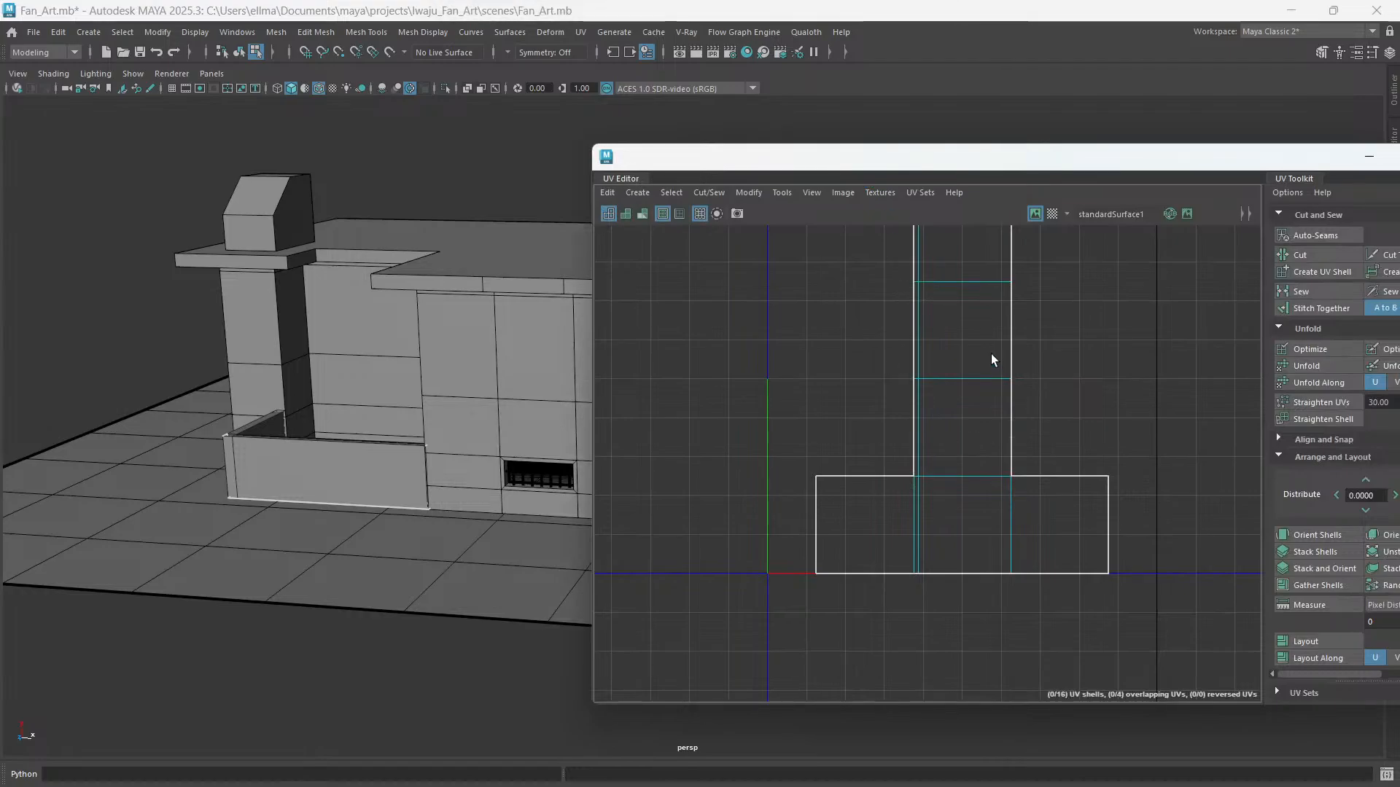
drag(991, 356, 952, 413)
scroll(952, 414, down, 3)
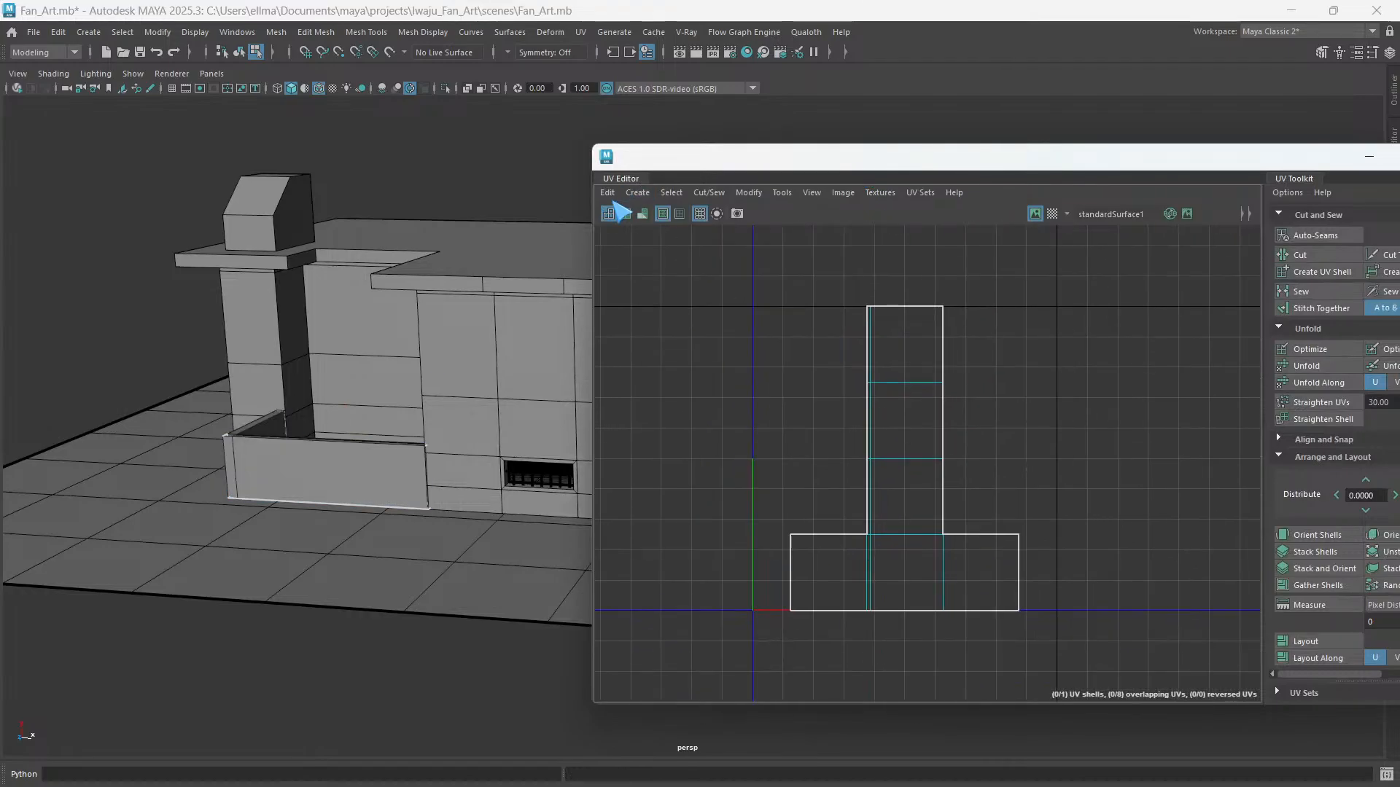
- Select the low L-shaped wall as an object and delete its existing UVs
click(637, 195)
click(634, 251)
right_click(329, 470)
right_drag(336, 479, 400, 351)
click(375, 469)
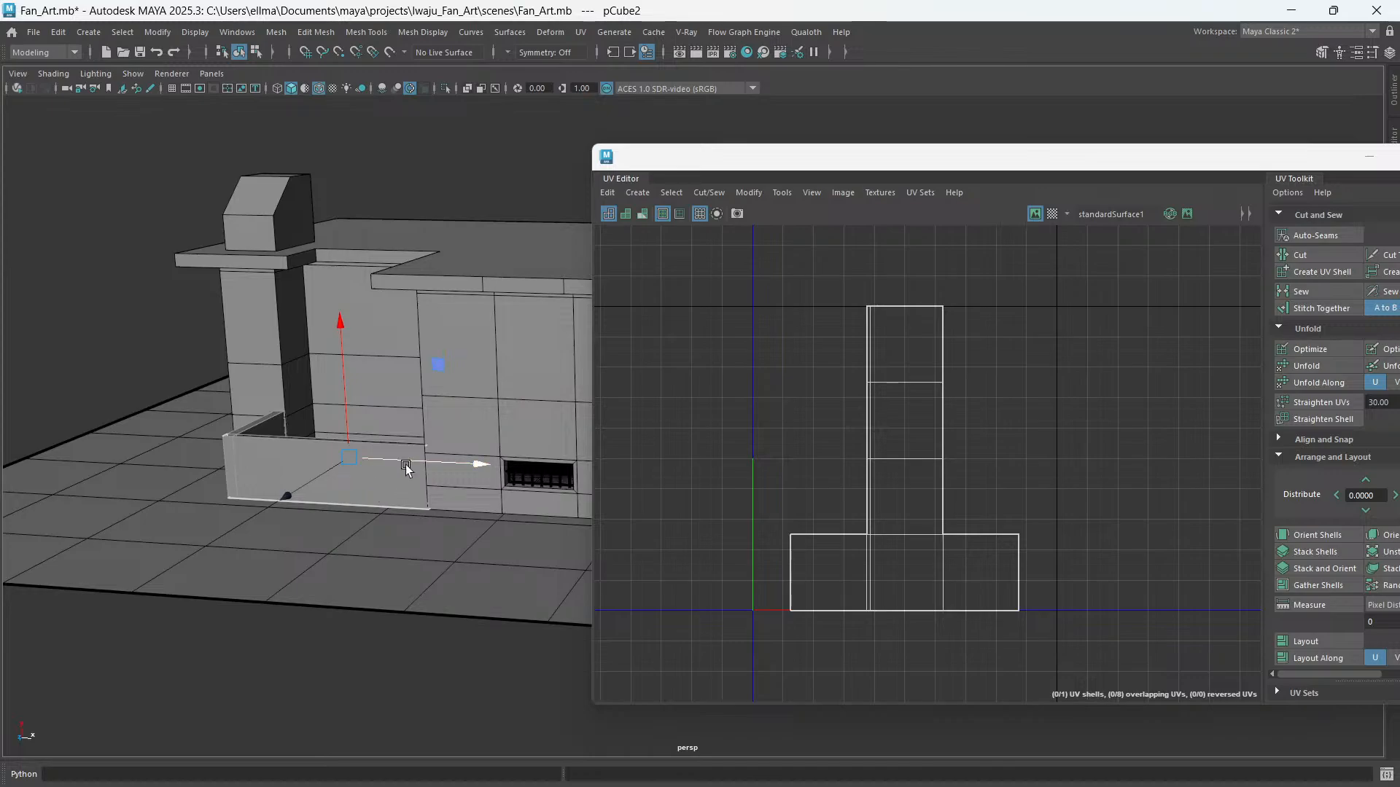
click(608, 193)
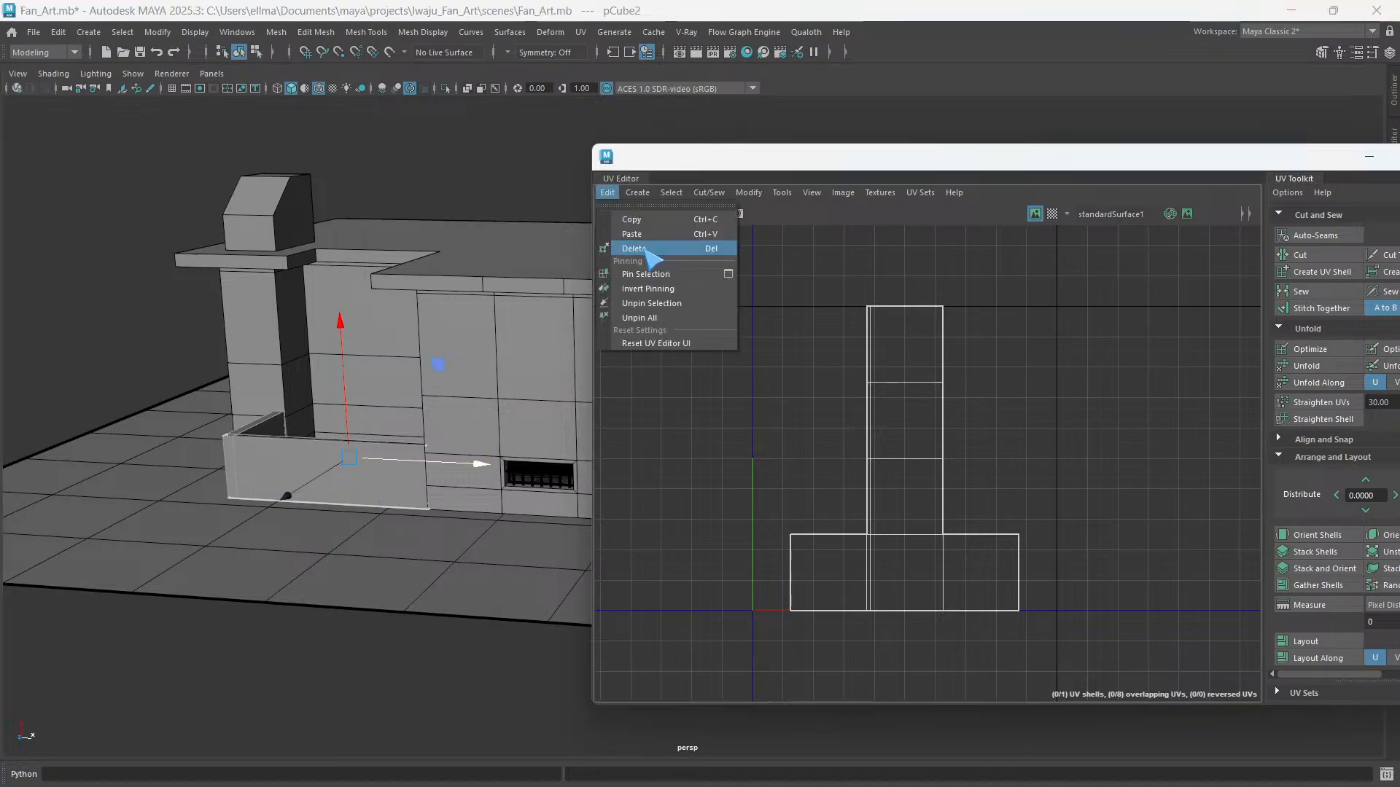
click(651, 251)
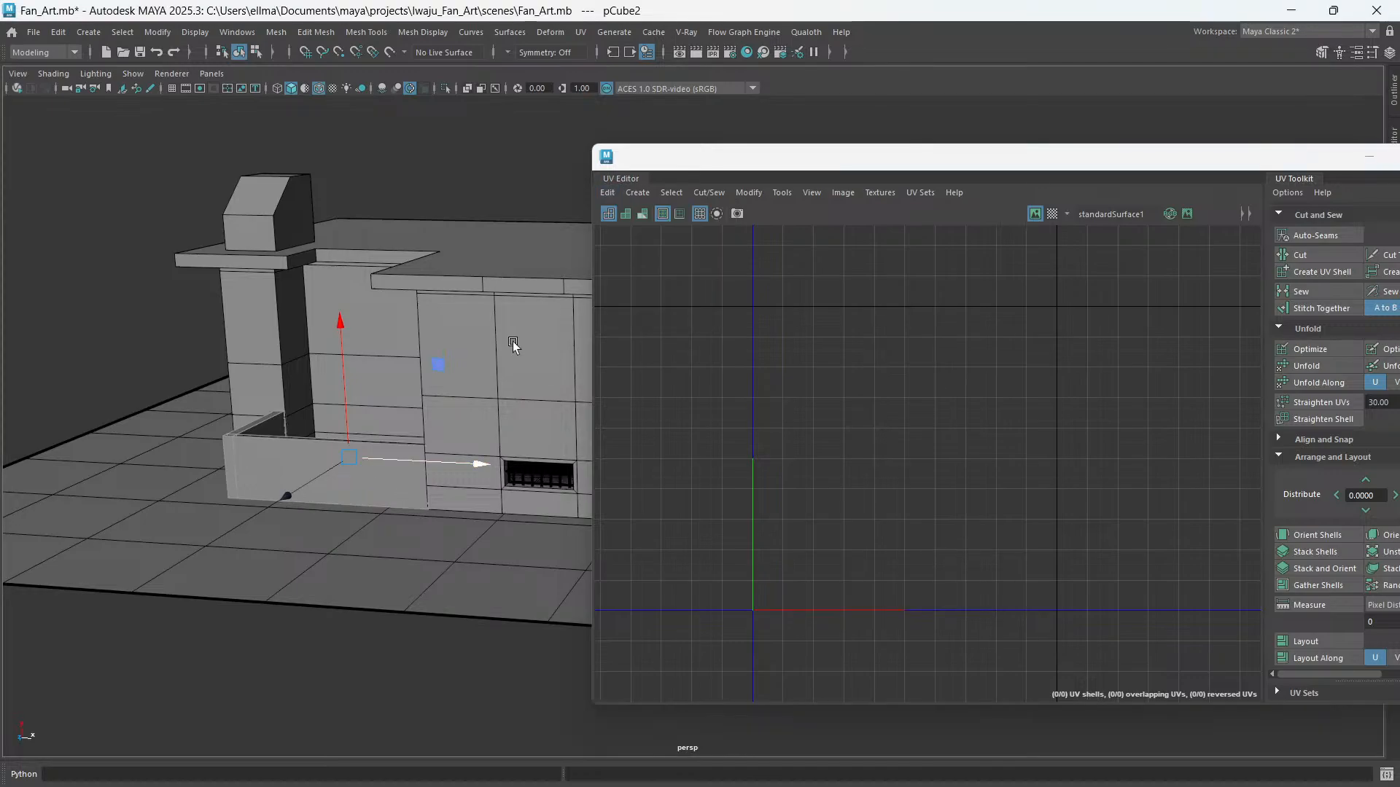
- Create a camera-based UV projection for the low L-shaped wall
click(637, 192)
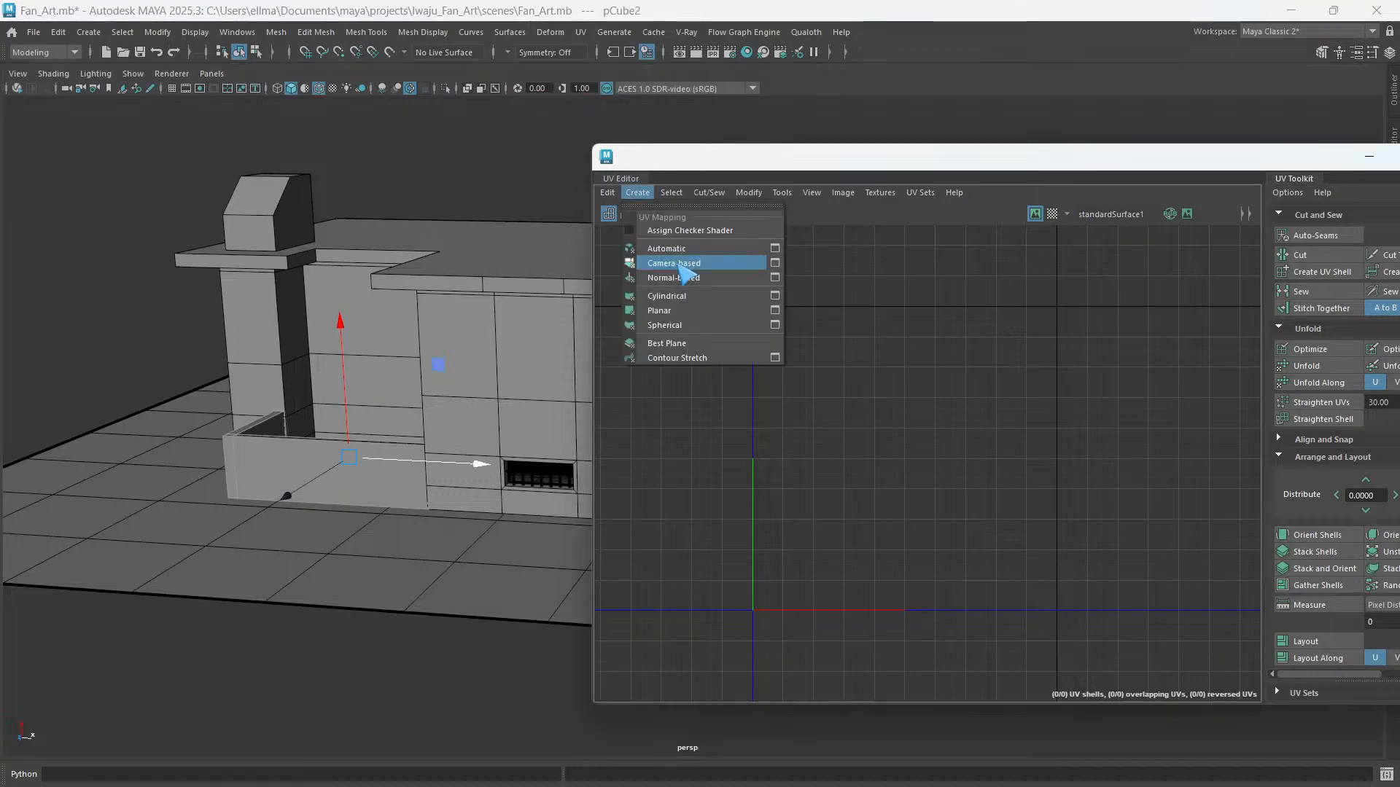
click(676, 264)
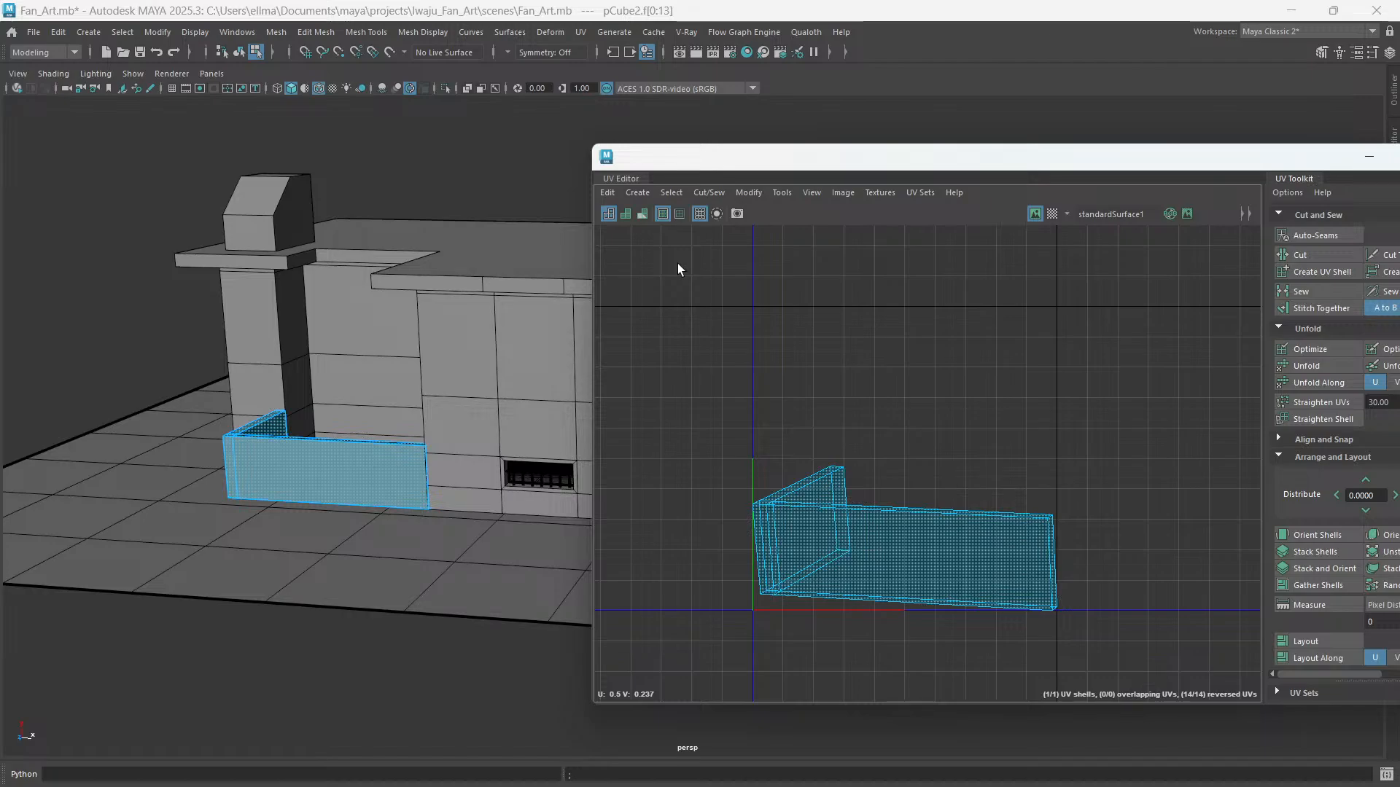
scroll(926, 619, up, 3)
scroll(857, 545, up, 3)
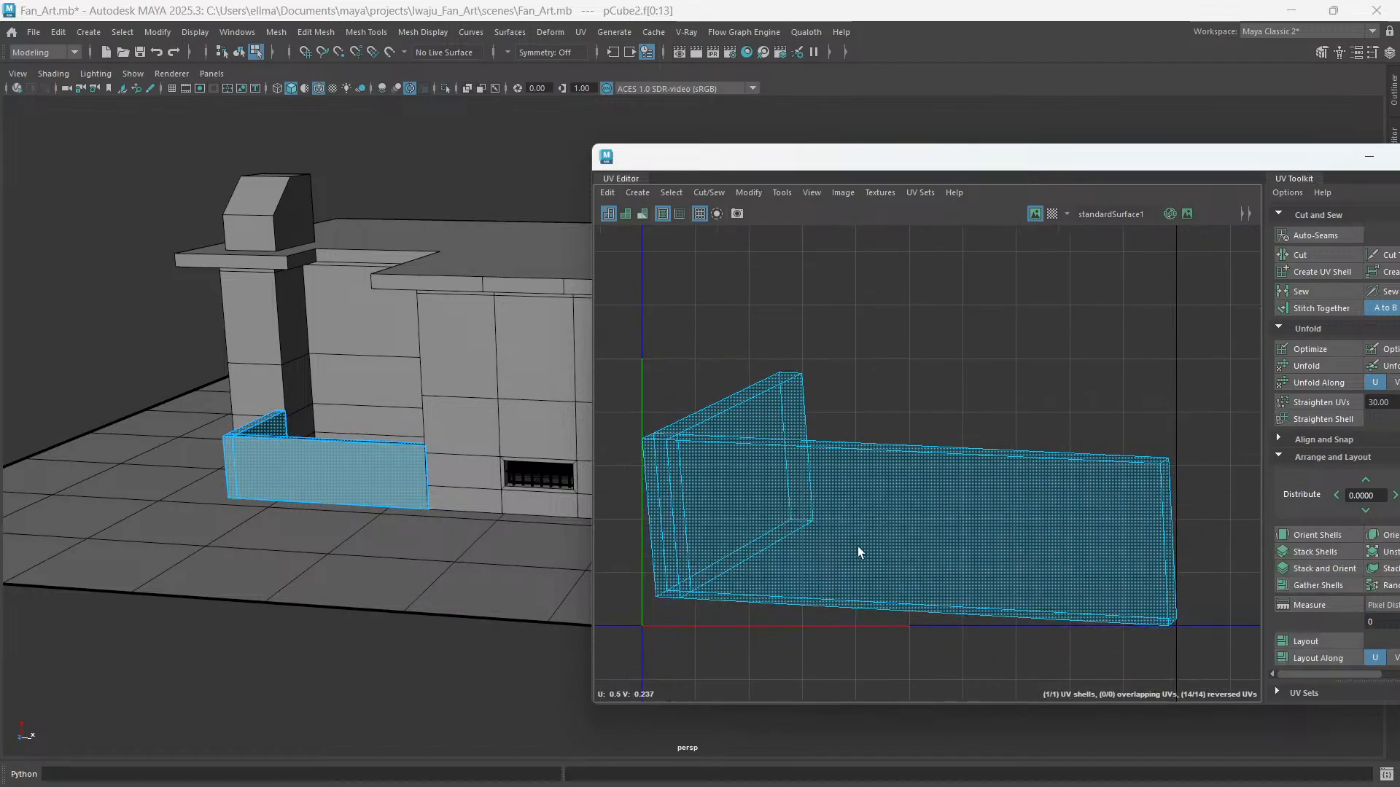
mouse_move(799, 516)
alt+middle_down()
mouse_move(829, 553)
mouse_move(800, 504)
alt+middle_up()
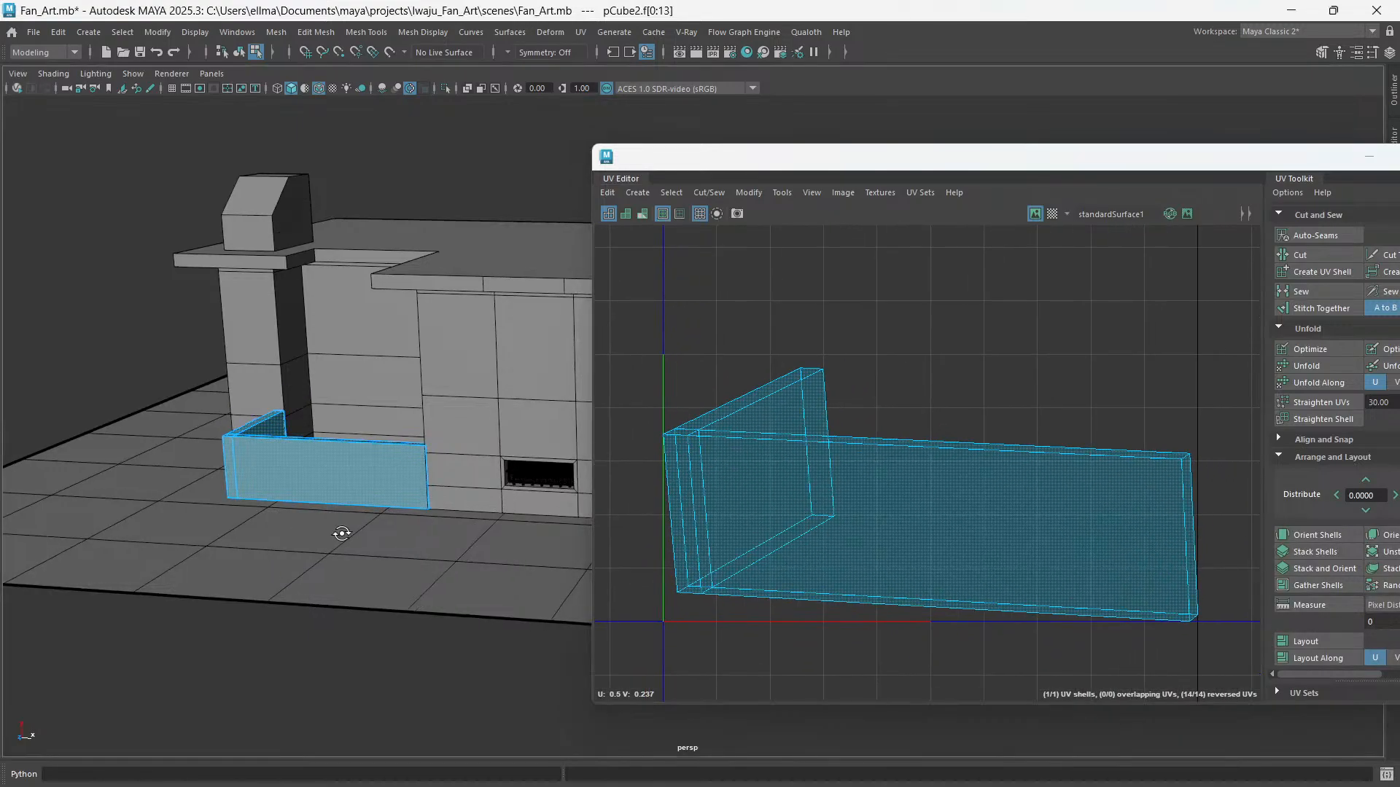
- Isolate the low L-shaped wall, frame it and clear the UV Editor out of its way
alt+drag(341, 531, 270, 503)
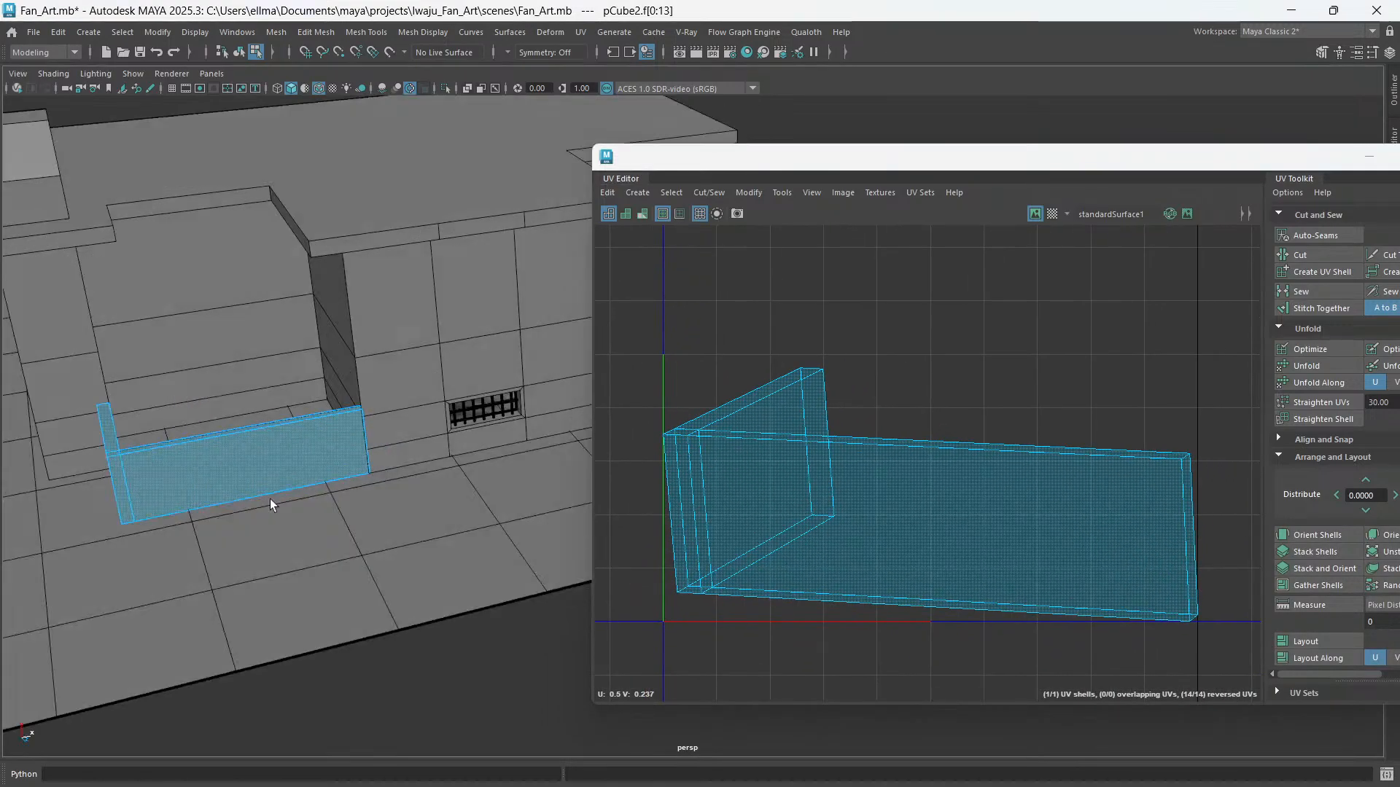
key(ctrl+1)
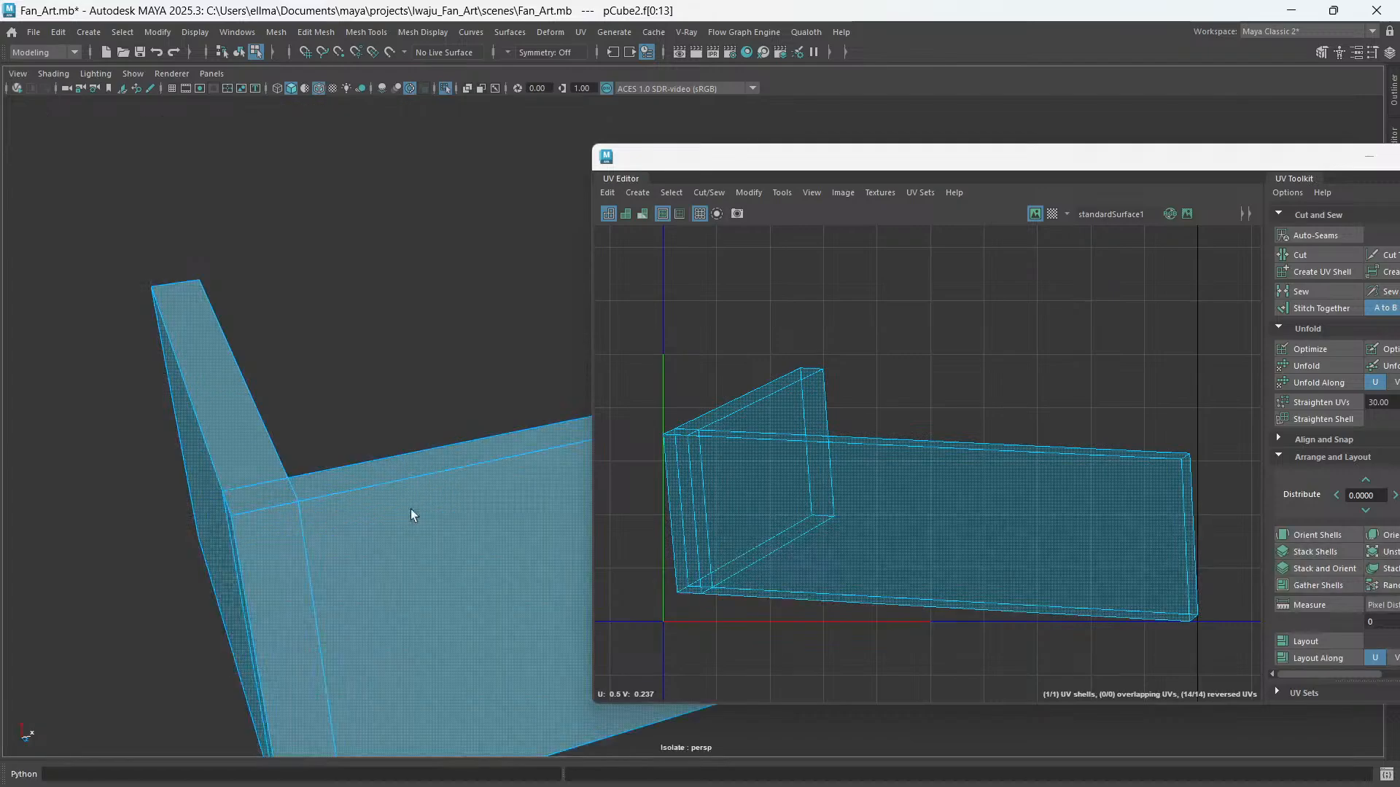
key(f)
drag(649, 158, 1101, 180)
alt+drag(398, 503, 466, 397)
- Switch to edge selection and select the border edges around the top of both wall segments, including the corner
right_click(463, 371)
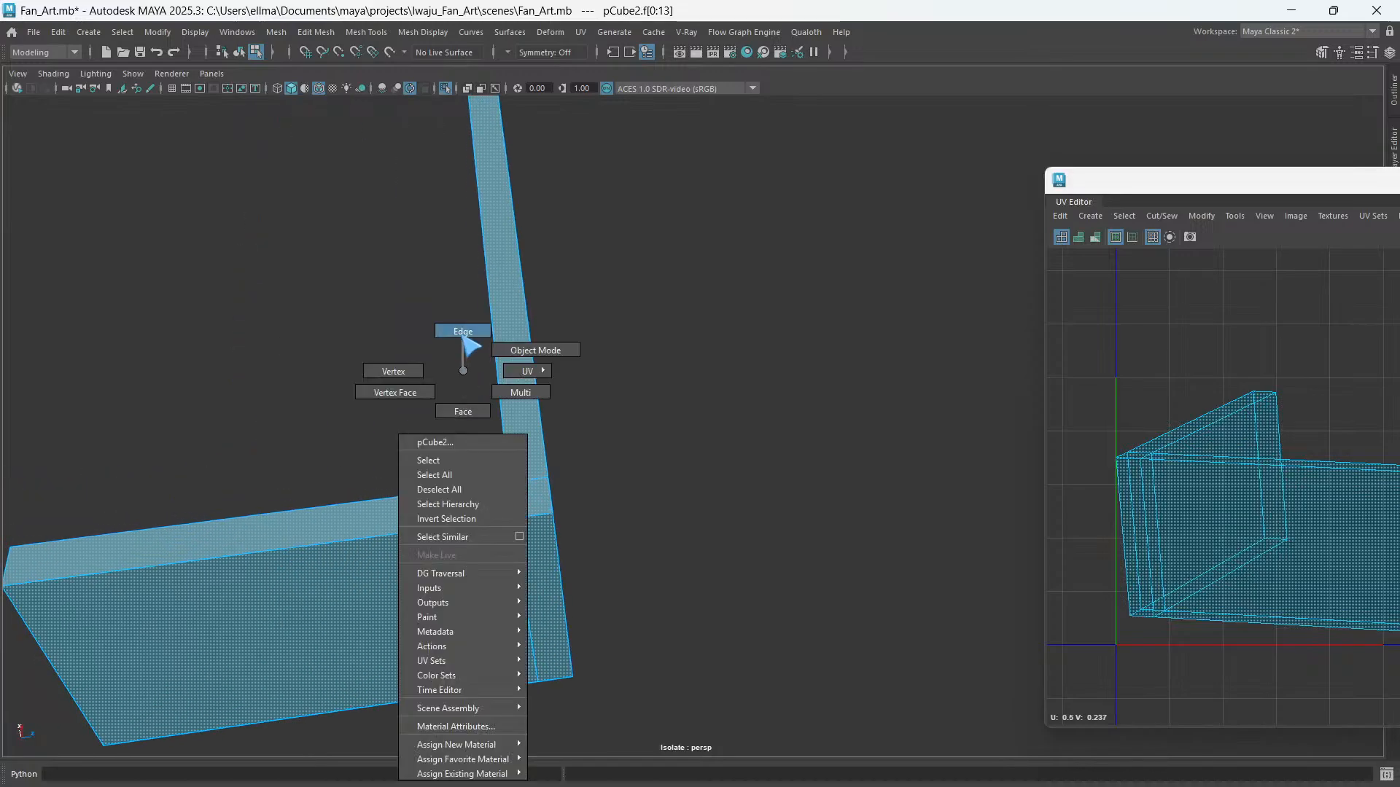
alt+drag(404, 456, 417, 564)
click(530, 487)
shift+click(365, 557)
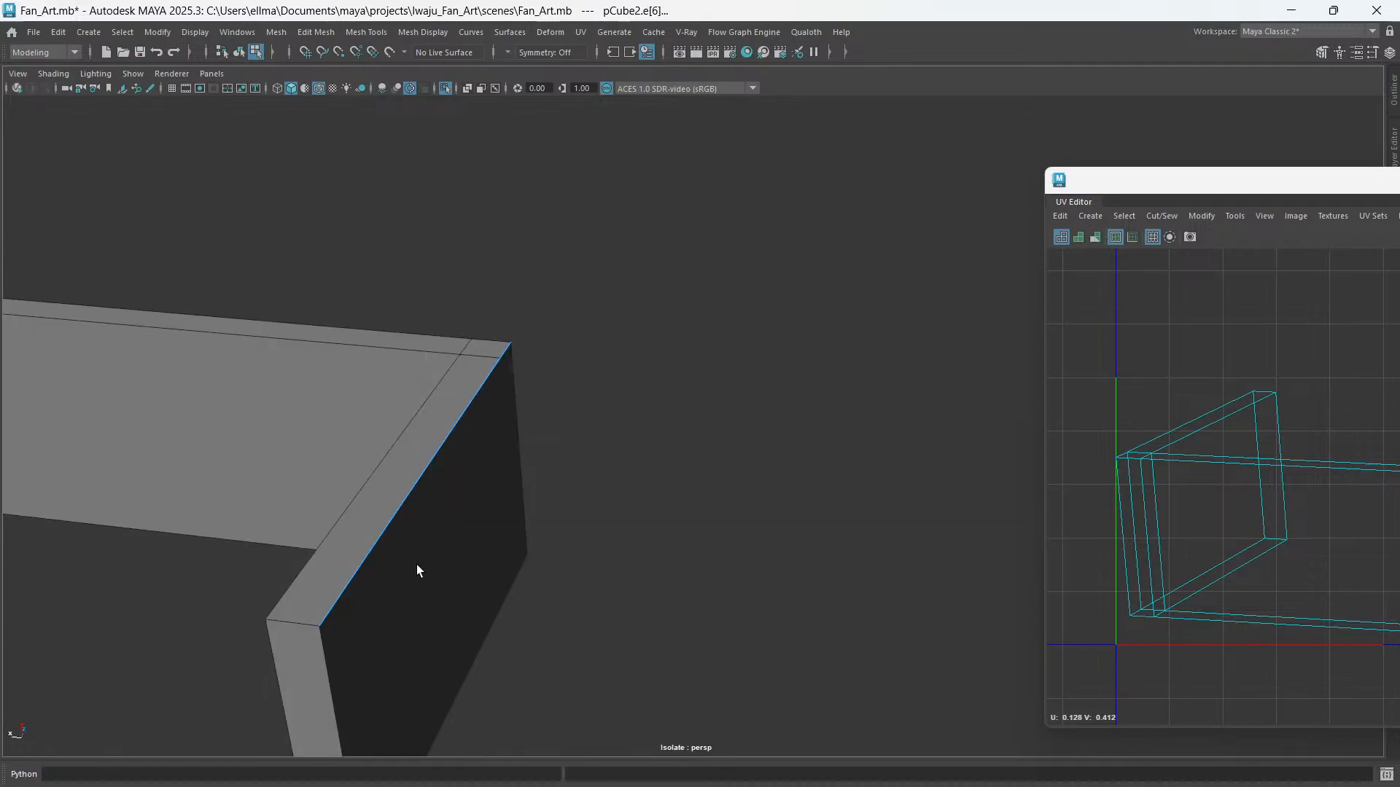
shift+double_click(305, 589)
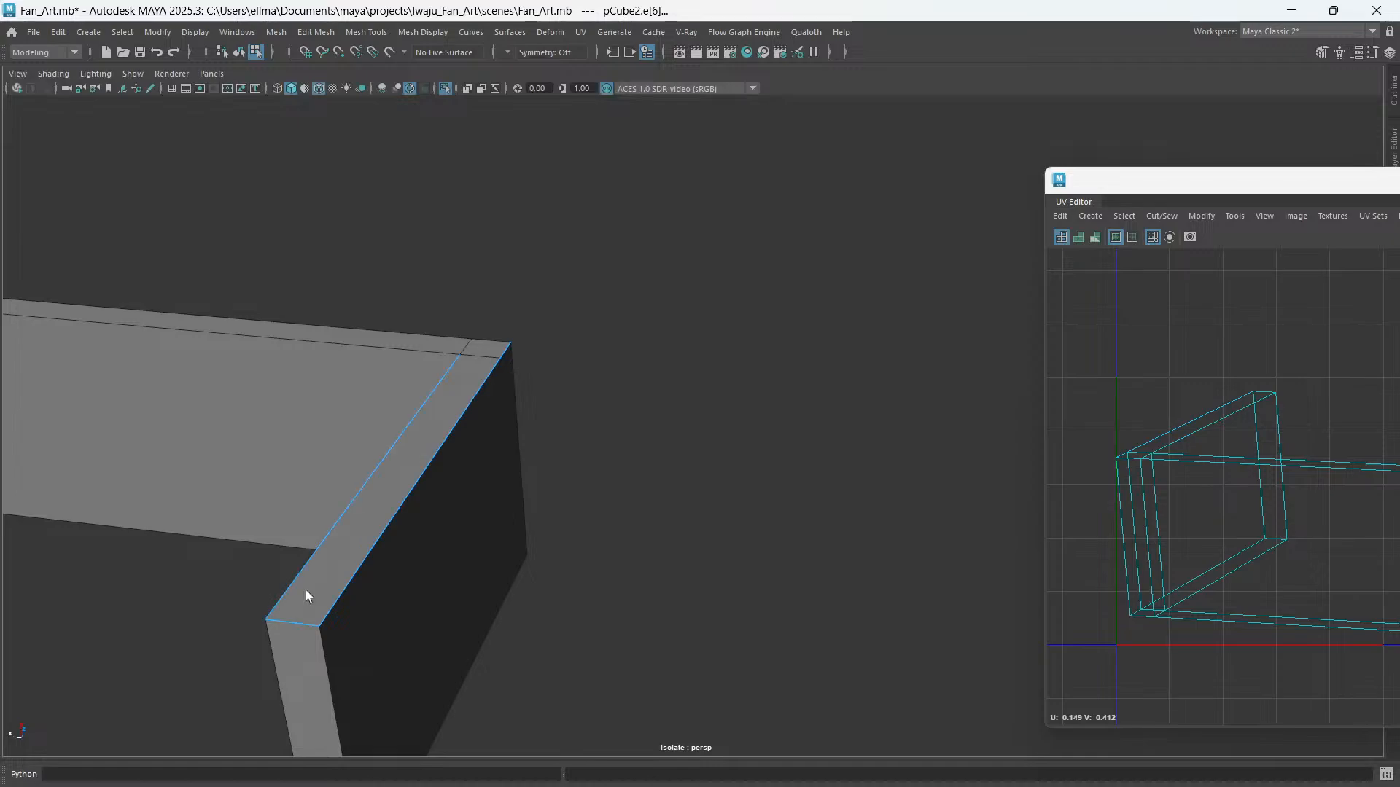
alt+drag(304, 589, 416, 576)
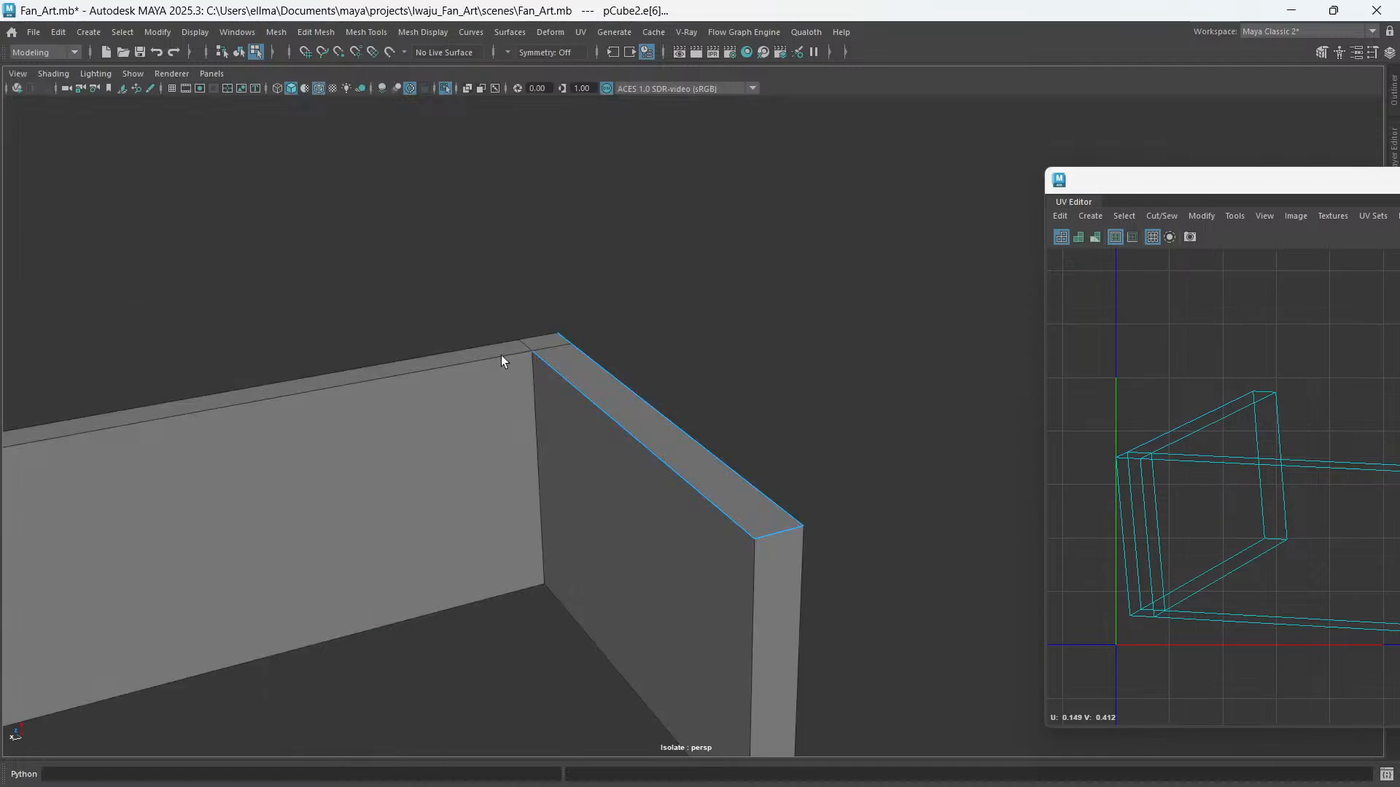
shift+click(501, 356)
shift+double_click(492, 344)
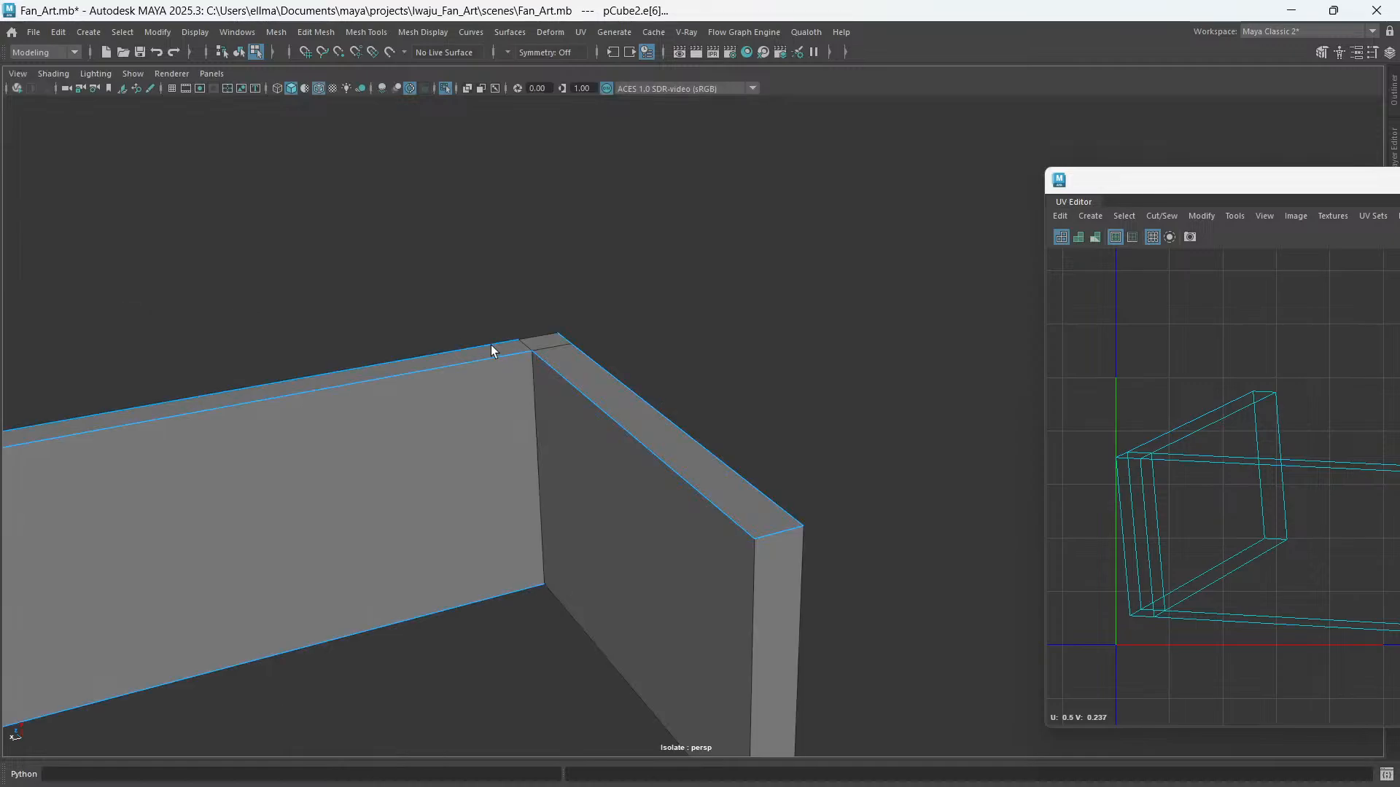
shift+click(540, 339)
- Add the wall's underside border edges and the vertical edges at its corner and ends to the seam selection
alt+drag(659, 478, 573, 534)
shift+click(618, 503)
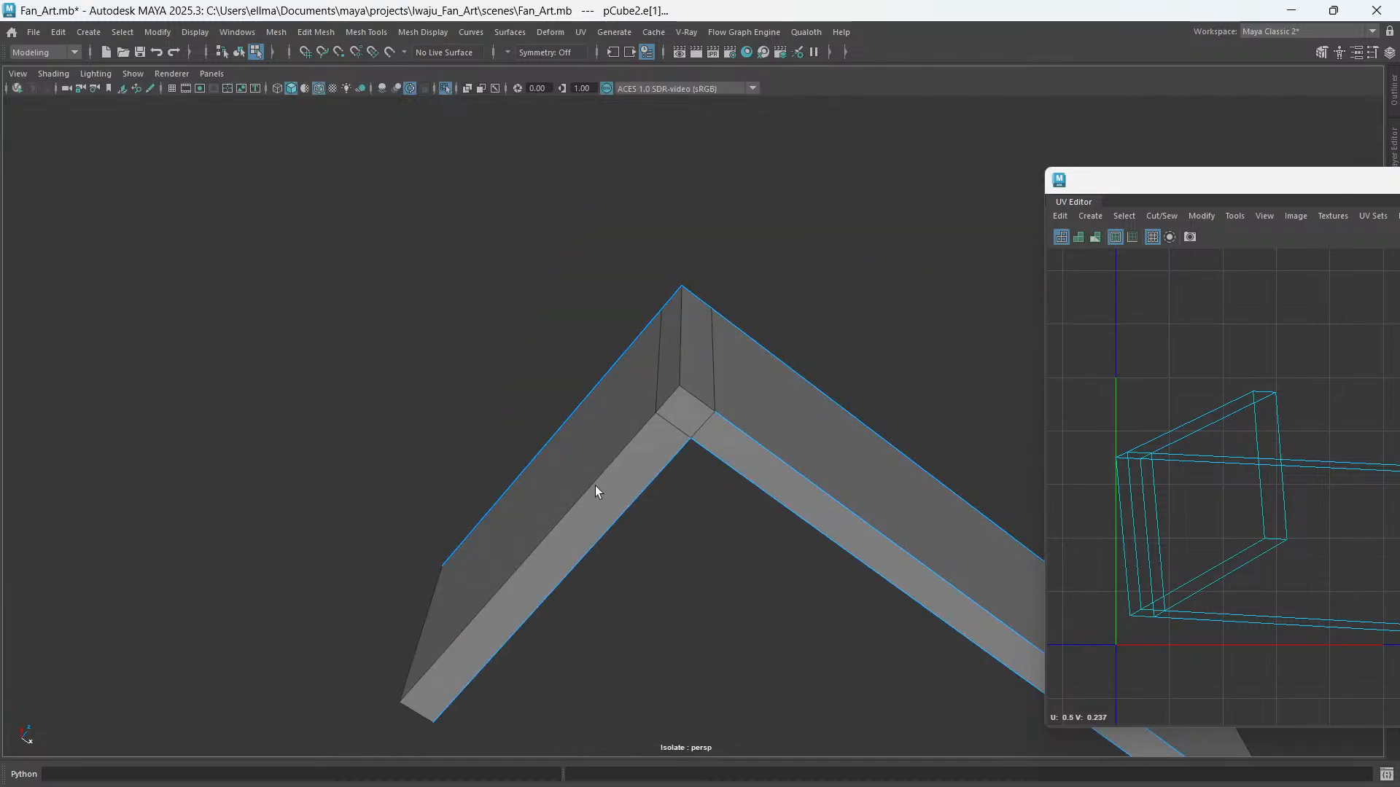
shift+click(592, 489)
shift+click(703, 409)
alt+drag(680, 360, 778, 548)
shift+click(424, 413)
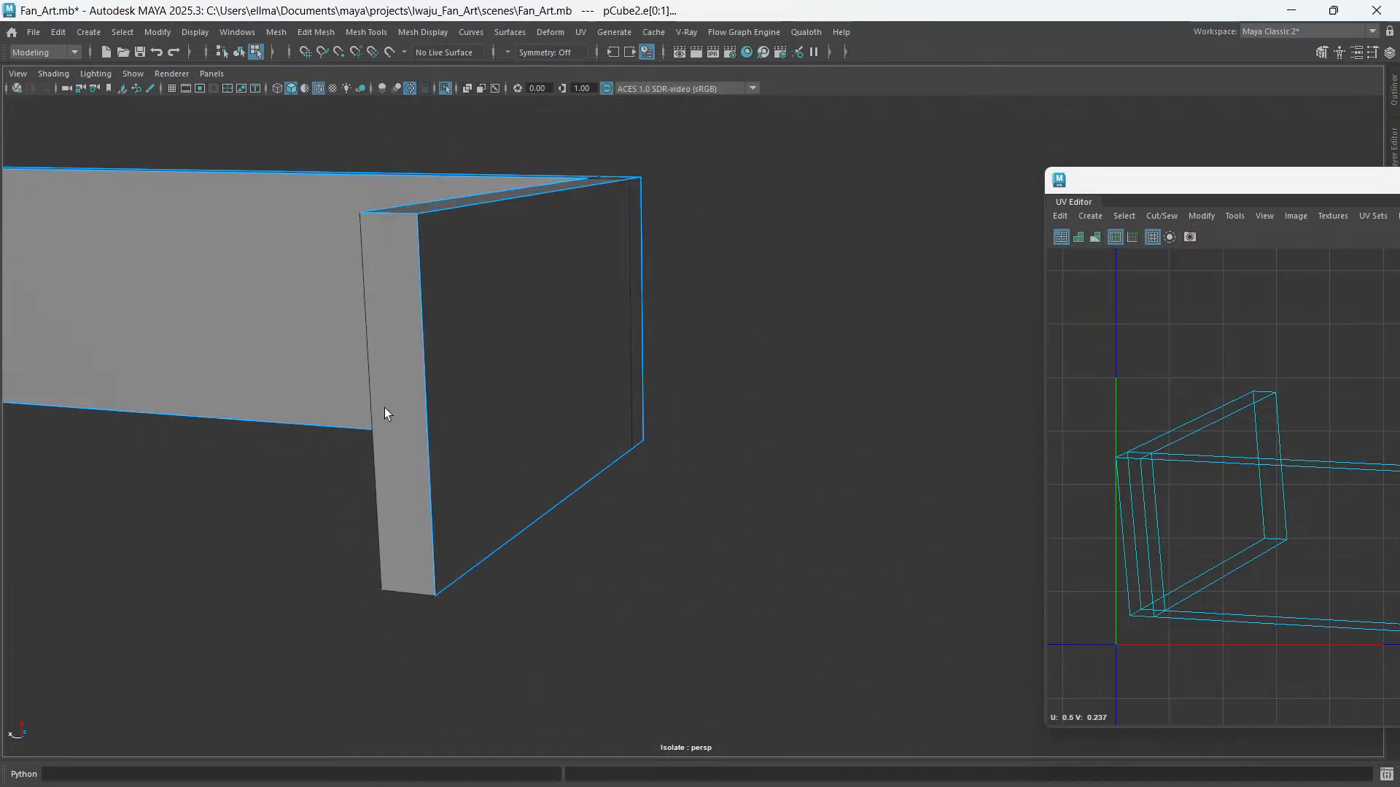
alt+middle_drag(382, 410, 593, 481)
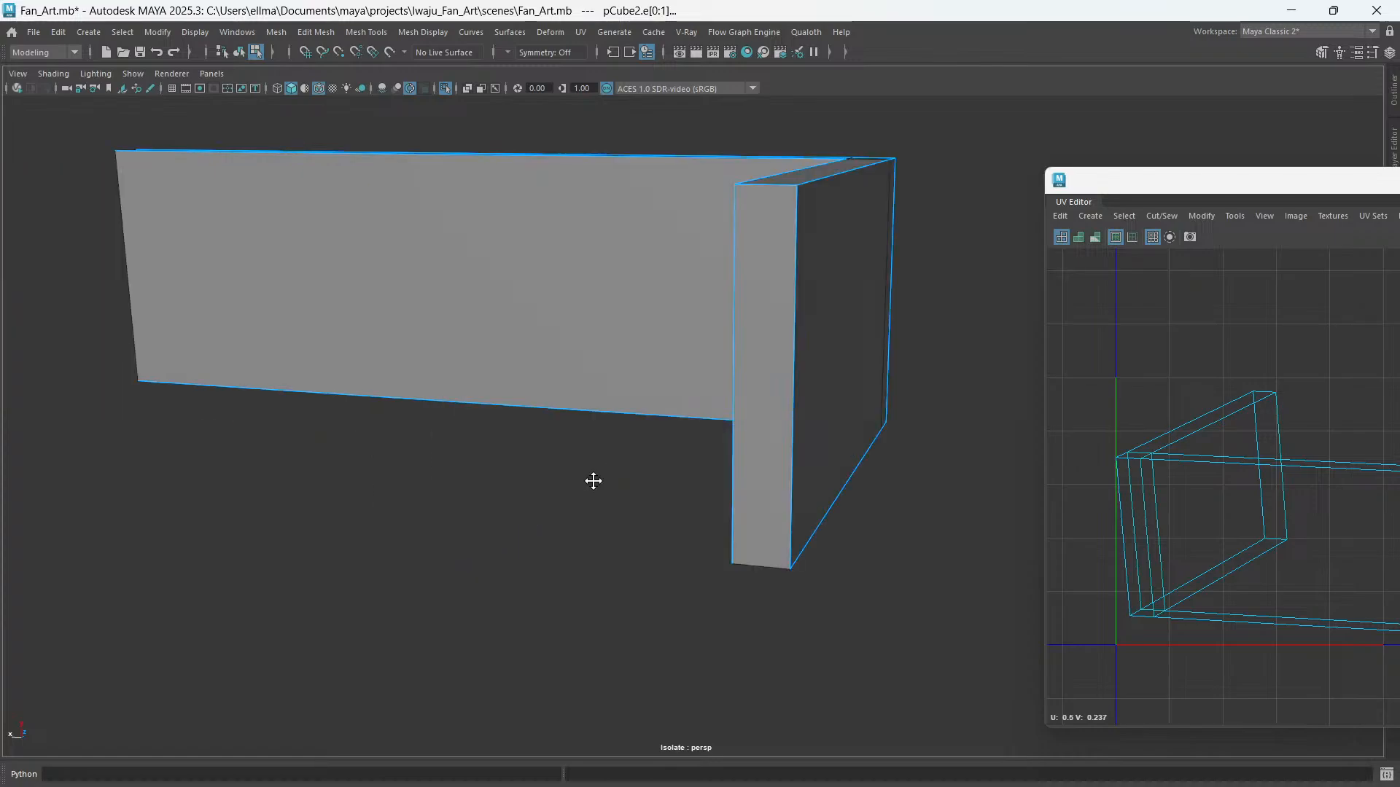
alt+drag(593, 481, 543, 413)
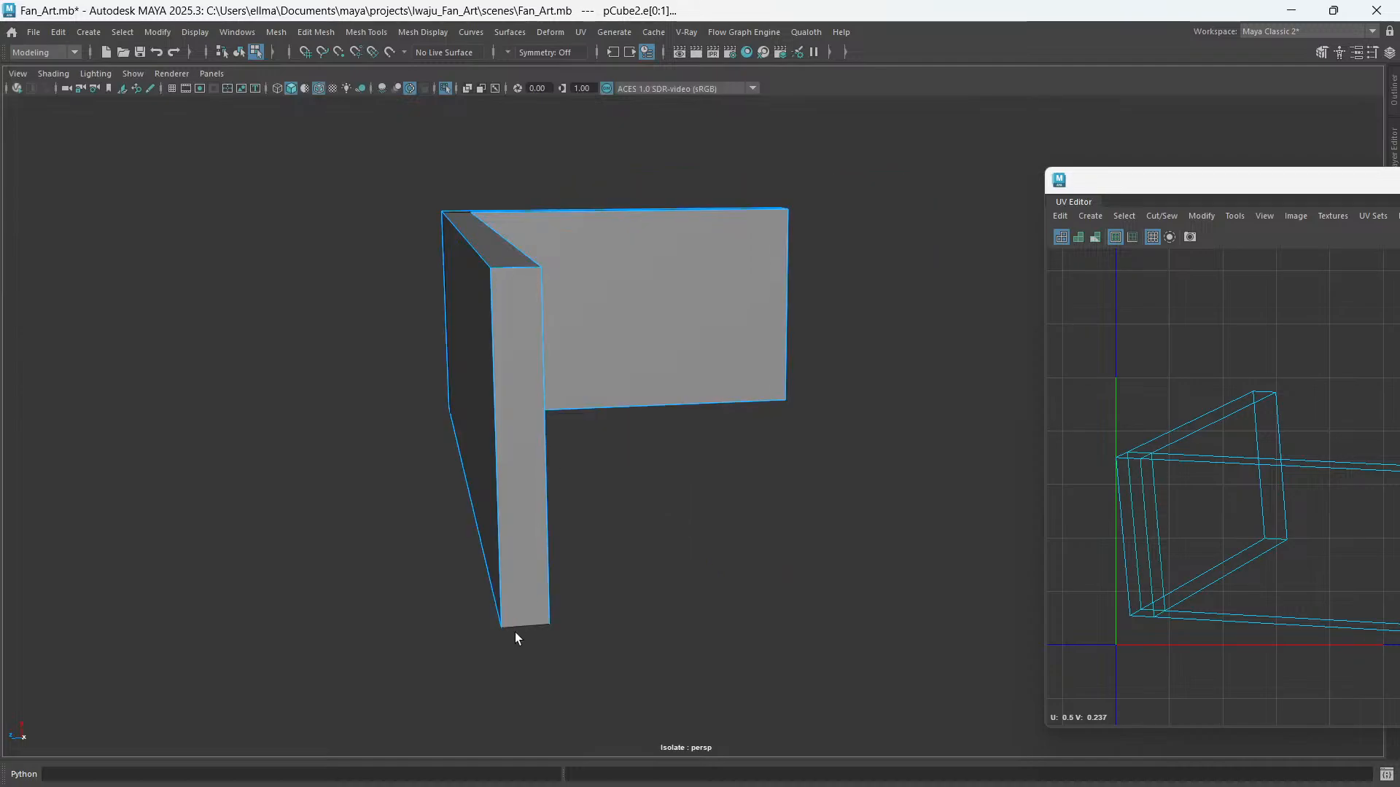
mouse_move(566, 493)
alt+mouse_down()
mouse_move(634, 509)
mouse_move(652, 480)
mouse_move(567, 500)
mouse_move(569, 482)
alt+mouse_up()
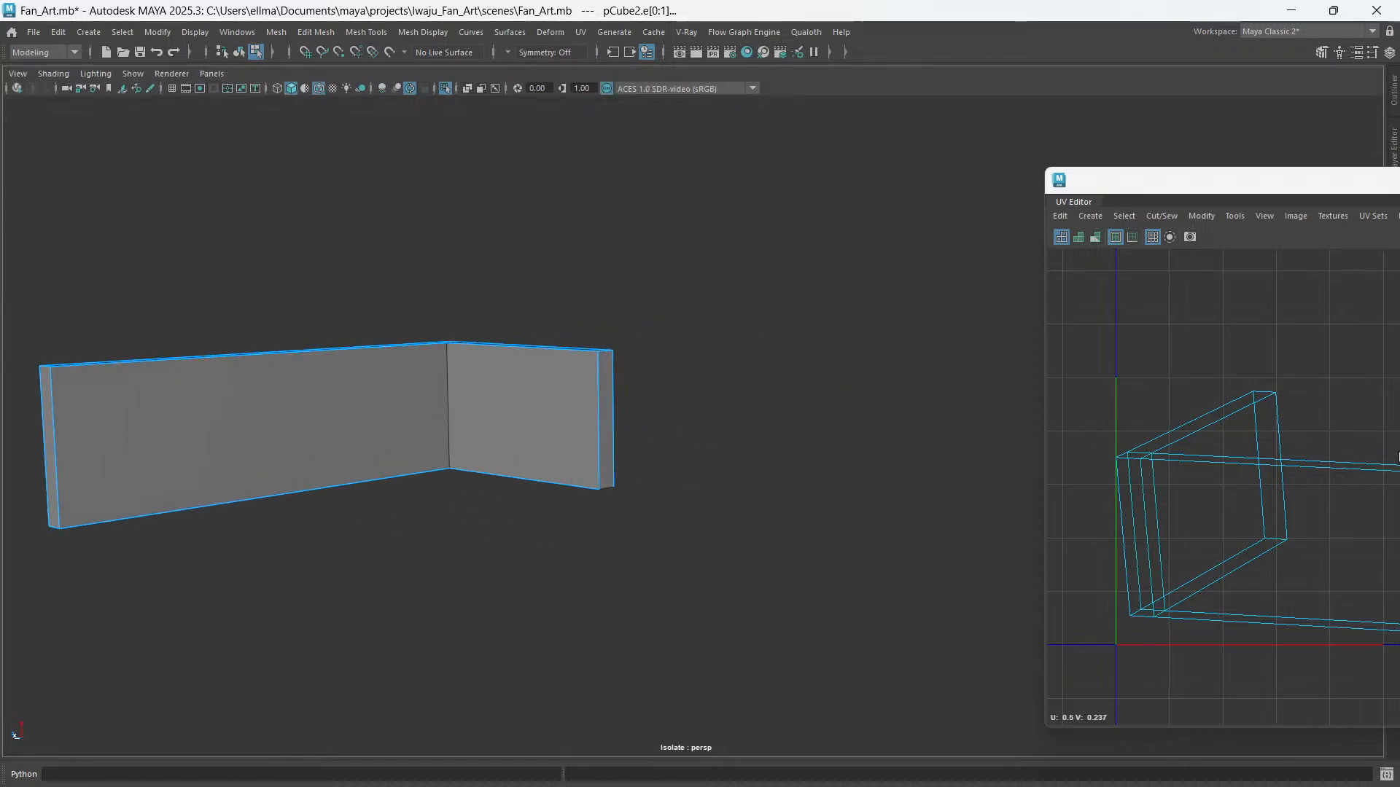
- Cut the low wall's UVs along the selected seam edges
drag(1307, 190, 1104, 193)
drag(1026, 172, 856, 119)
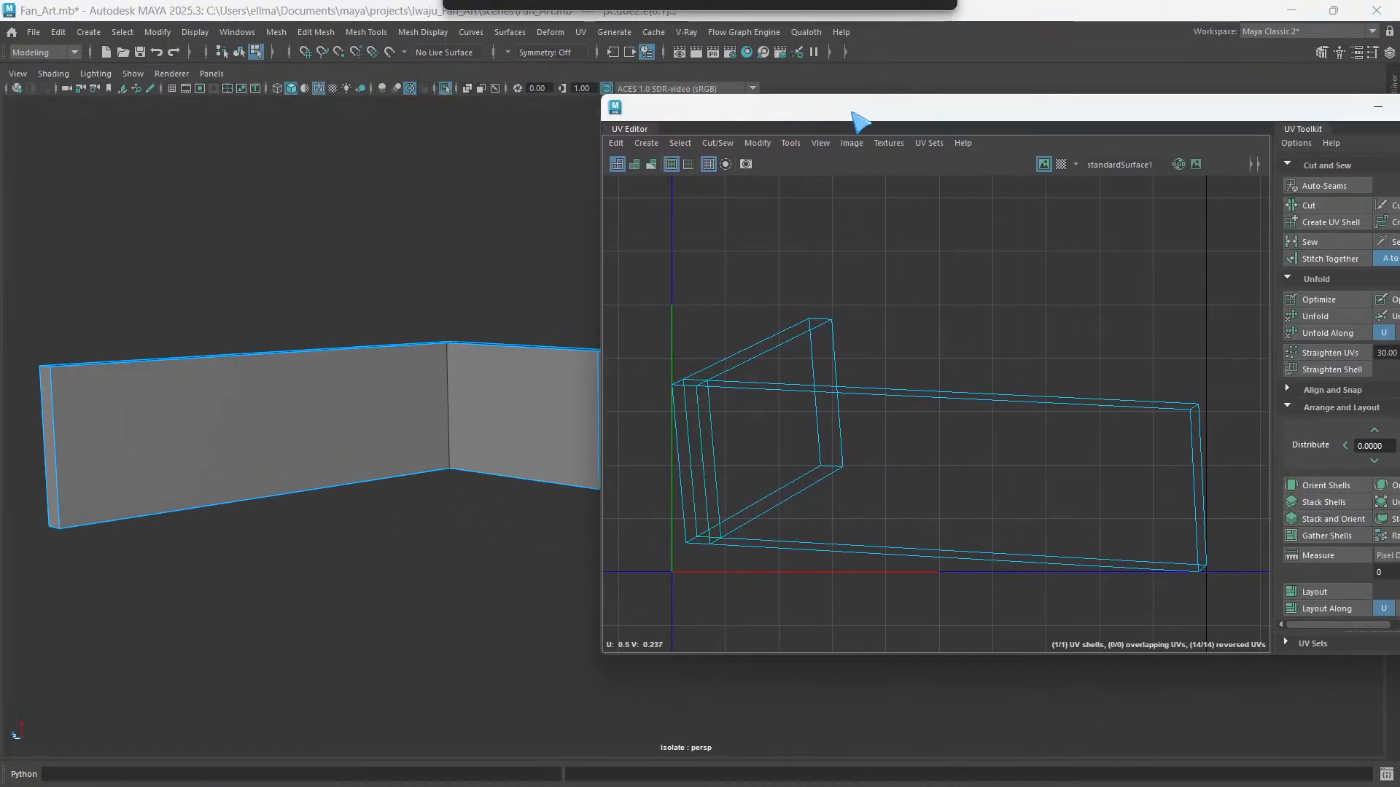
scroll(876, 332, down, 3)
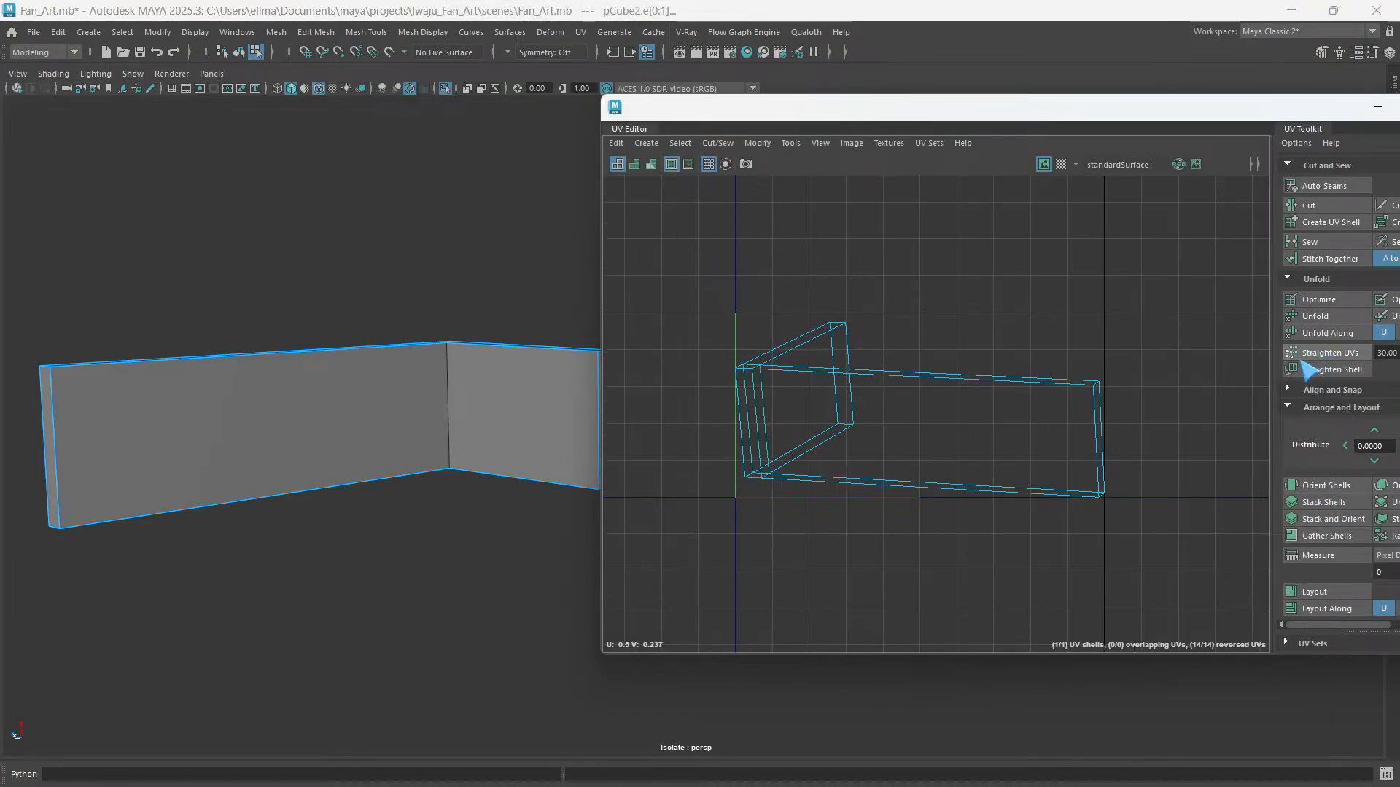
click(1311, 206)
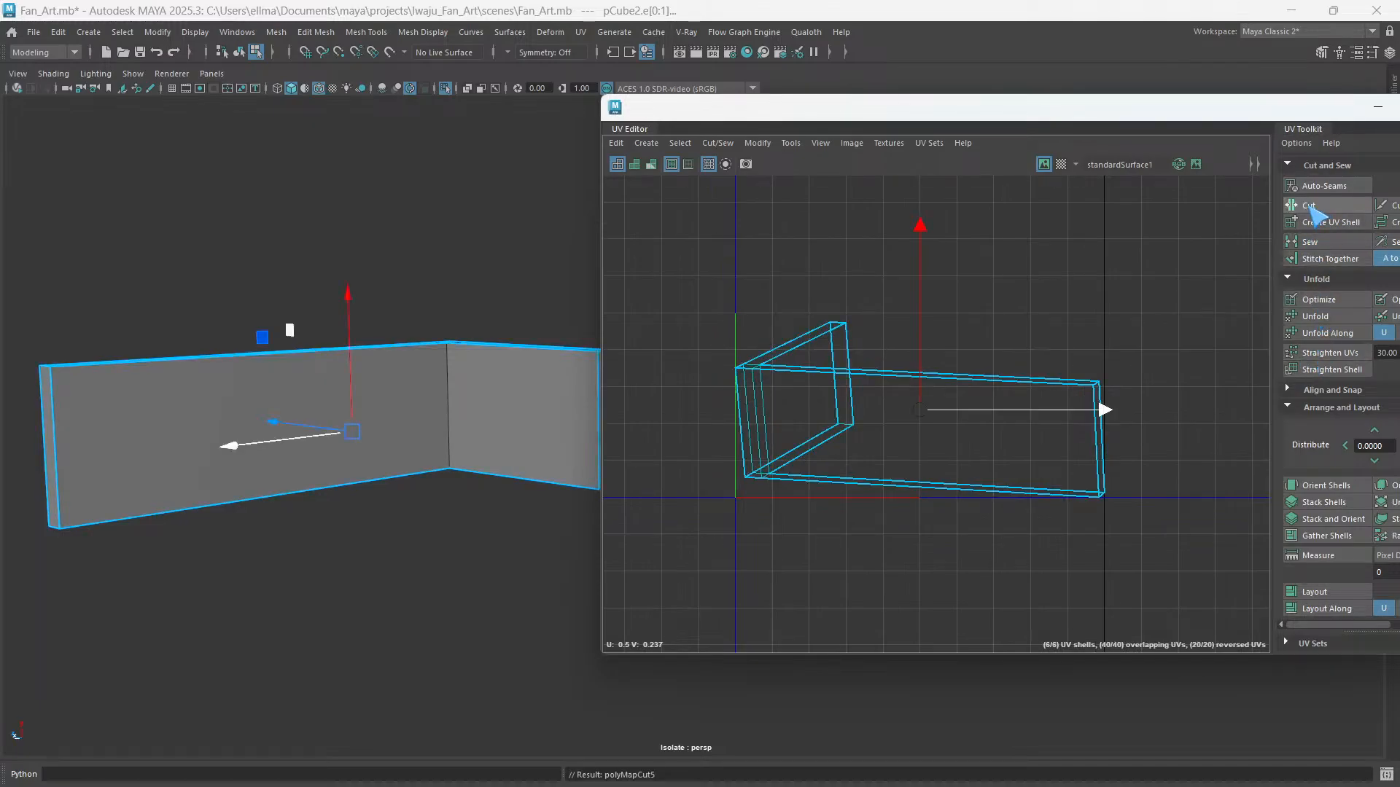
- Select all of the low wall's UVs, unfold them and orient the resulting shells
right_drag(1021, 288, 1084, 296)
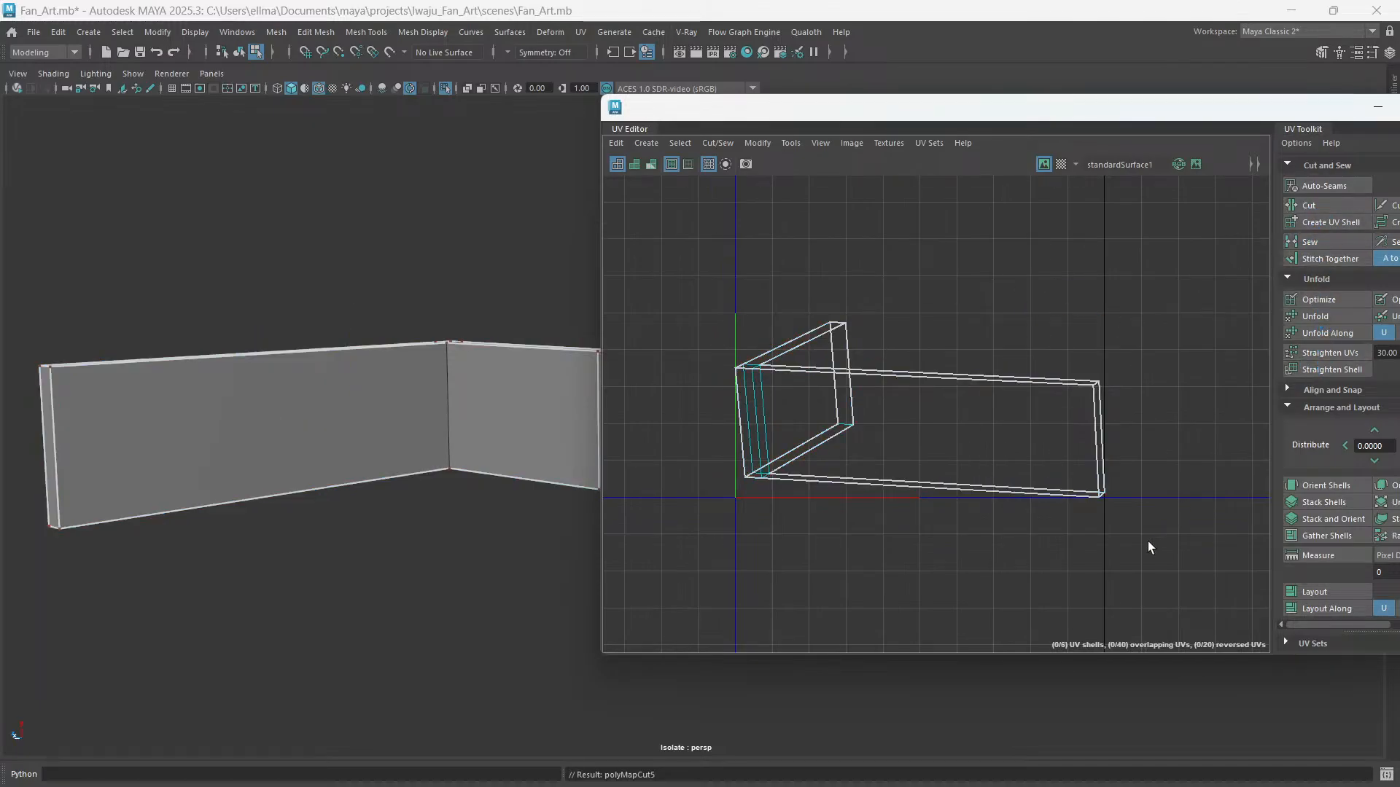
drag(1077, 526, 697, 282)
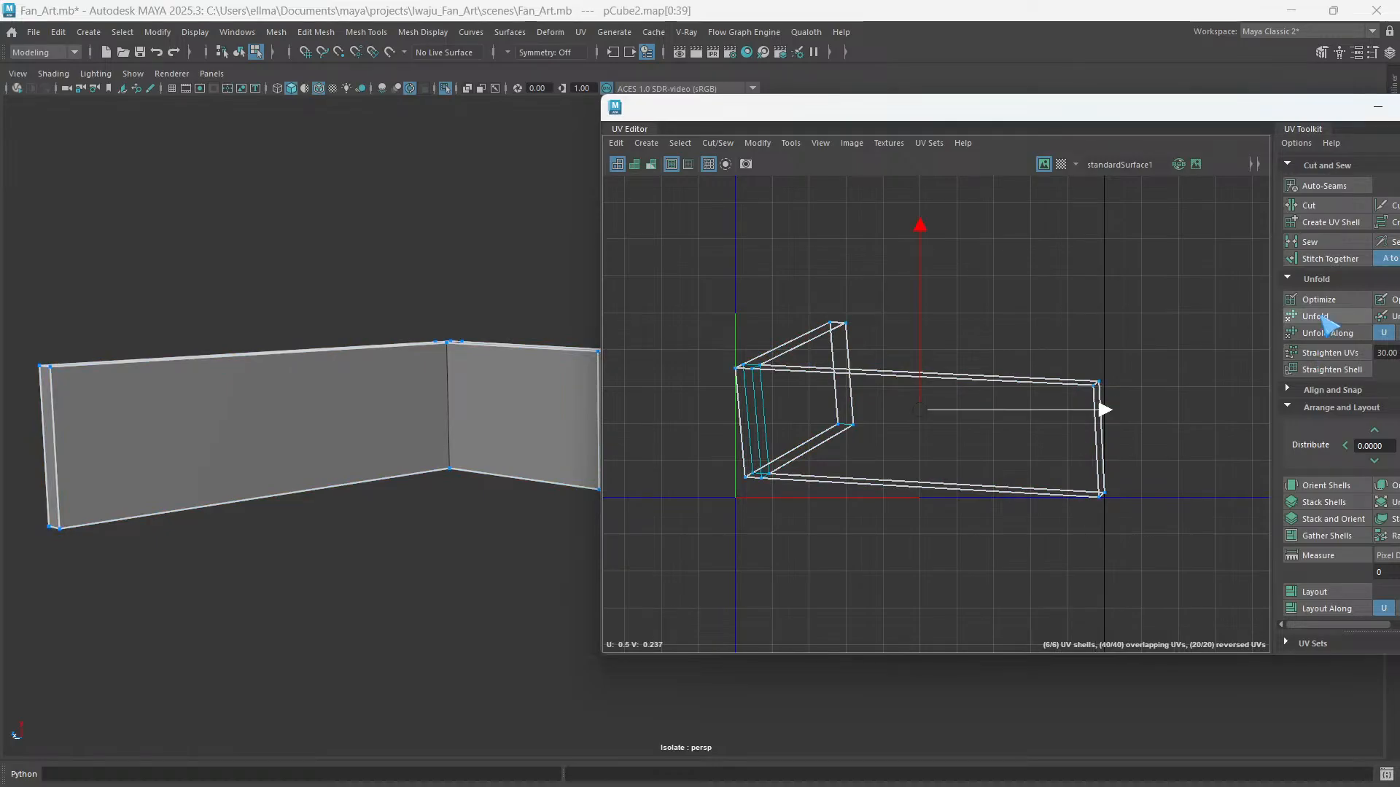
click(1324, 318)
click(1324, 485)
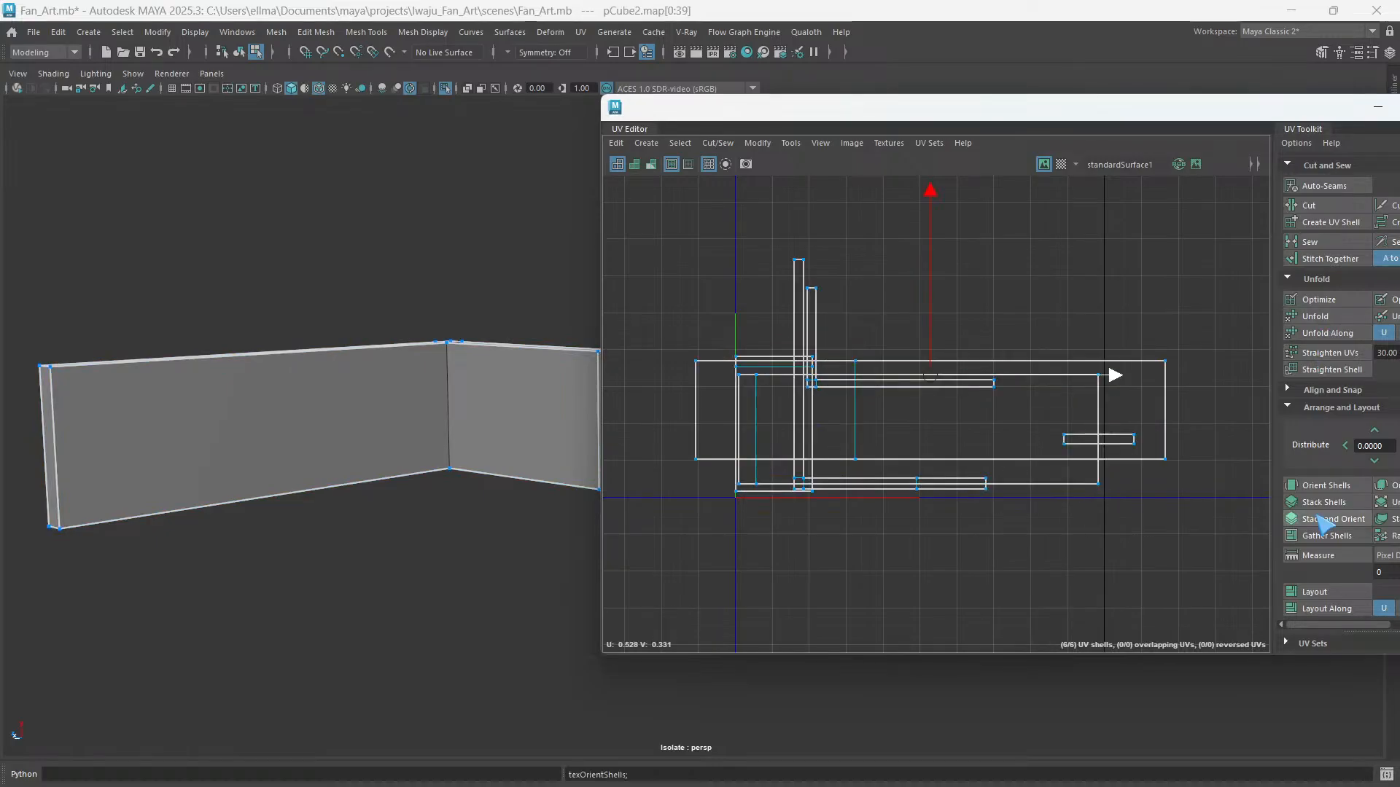
- Lay out the low wall's UV shells within the UV tile and switch to shell selection
click(1316, 592)
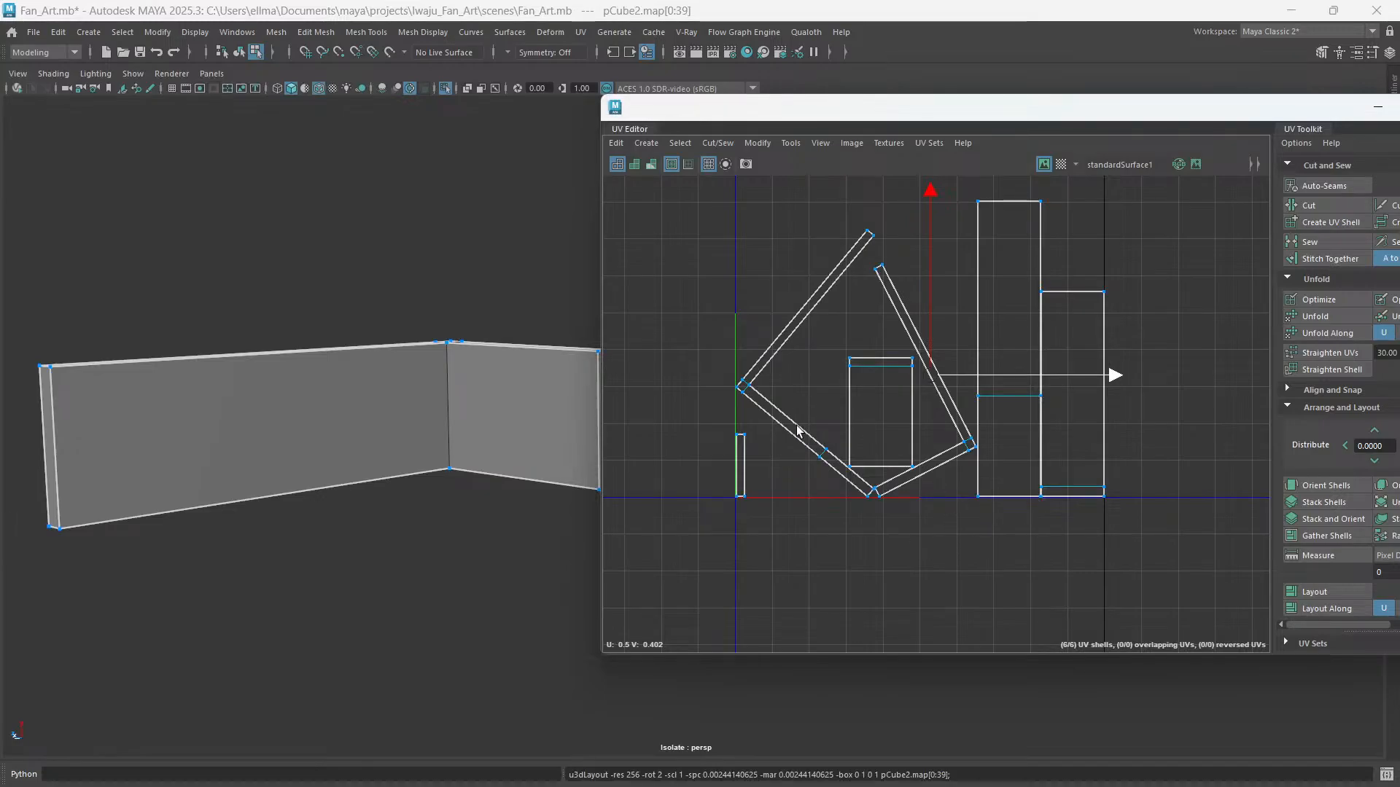
scroll(810, 430, up, 5)
scroll(811, 440, down, 3)
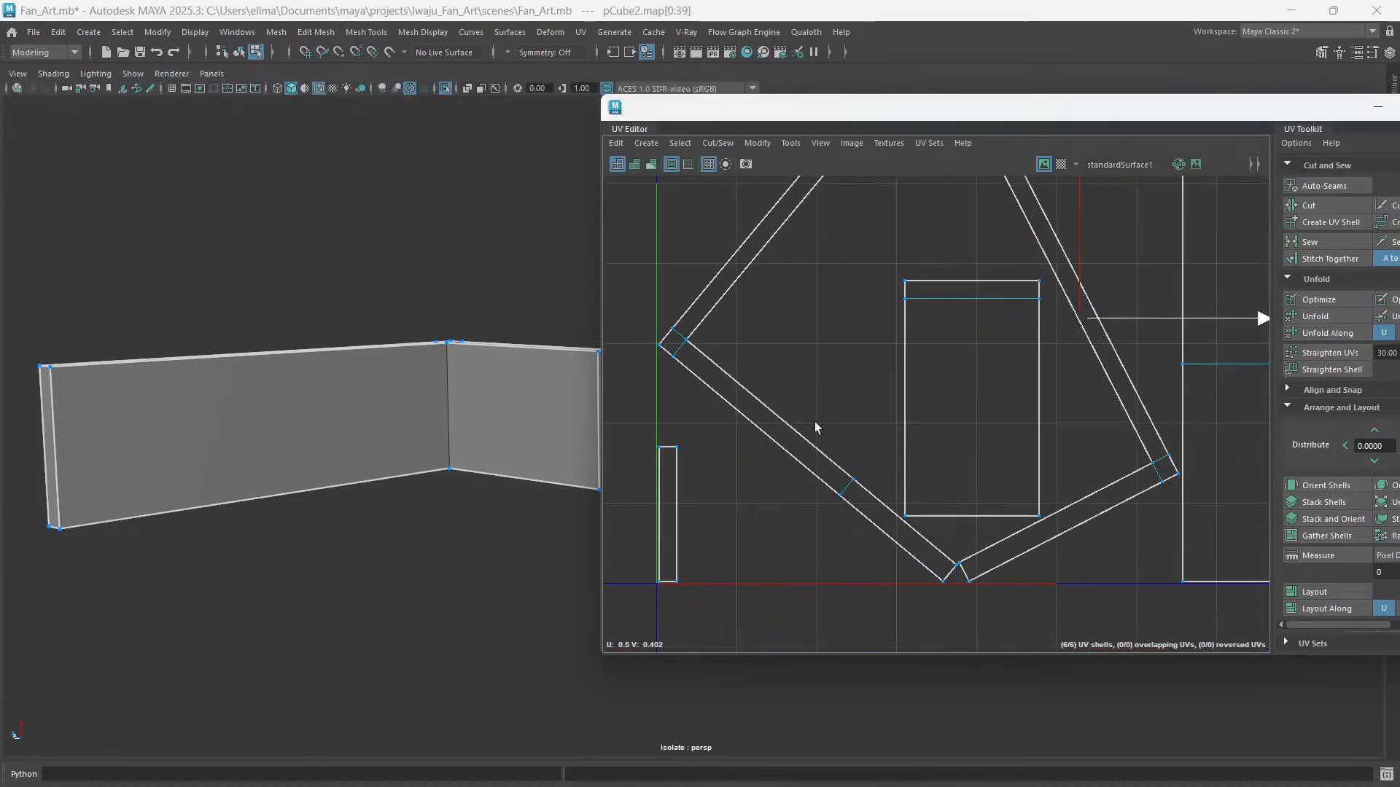
right_click(806, 375)
click(743, 353)
scroll(810, 426, down, 2)
scroll(820, 428, down, 2)
alt+middle_drag(820, 427, 842, 471)
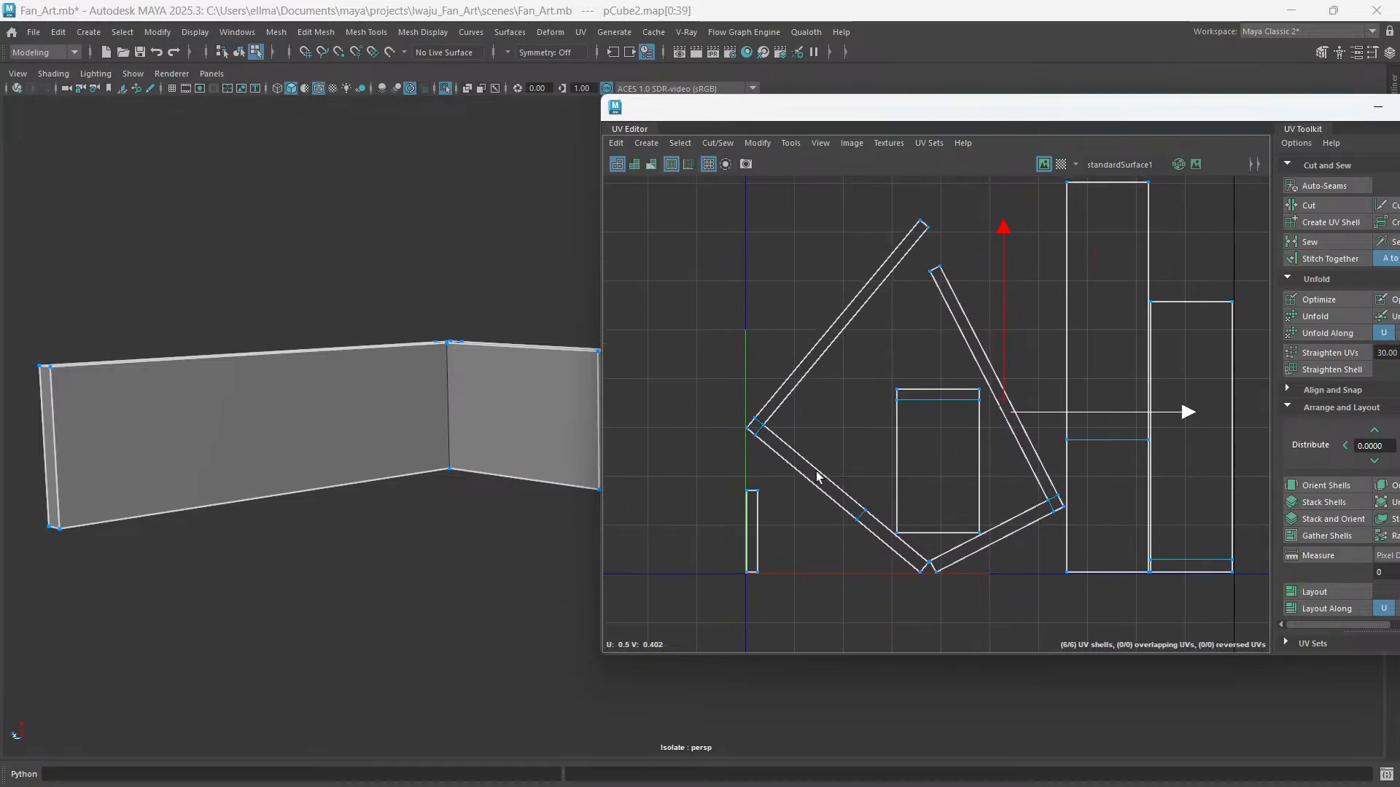
- Select the bent L-shaped strip shell and examine which faces it covers around the wall's corner
click(813, 473)
alt+drag(460, 407, 466, 439)
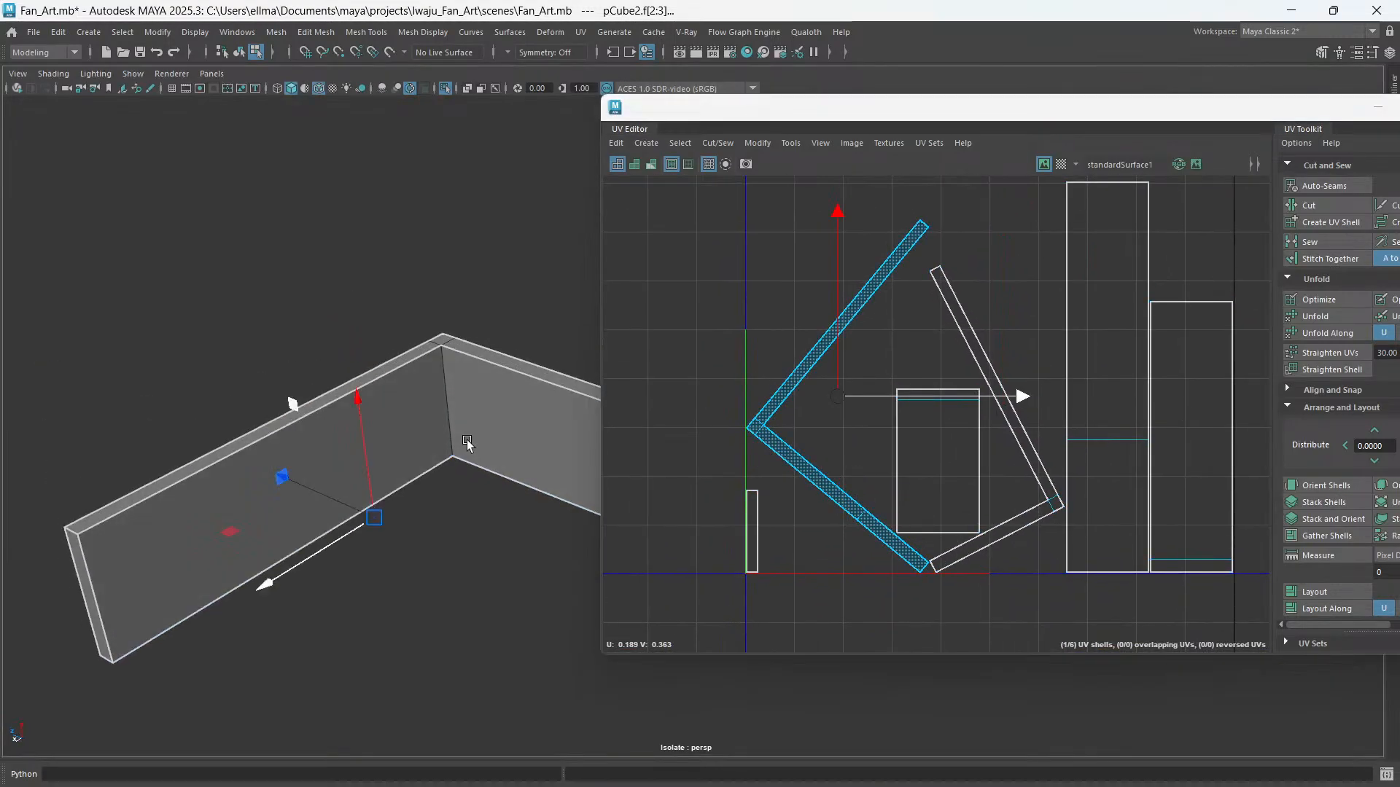
scroll(467, 439, up, 3)
alt+drag(422, 360, 447, 394)
alt+drag(351, 384, 274, 459)
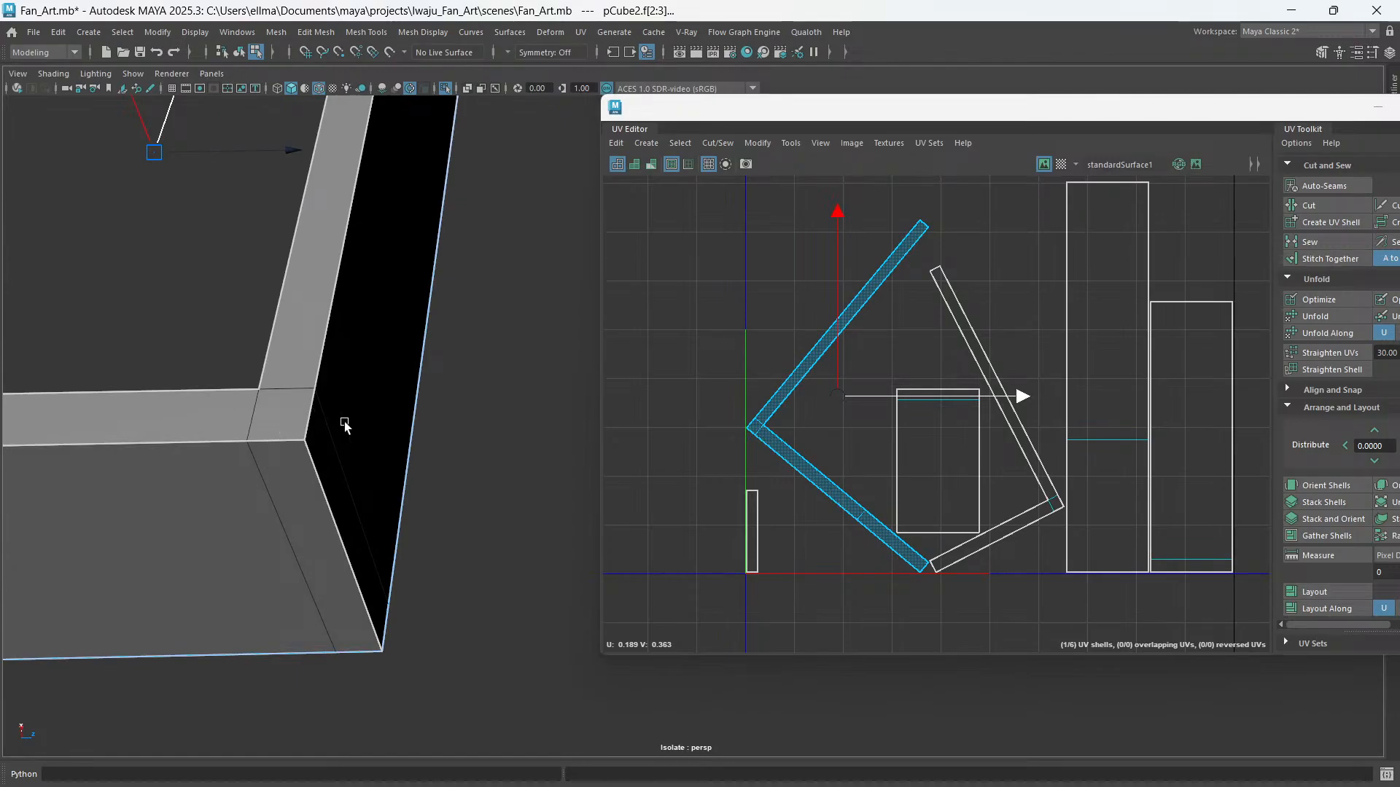
alt+drag(281, 515, 364, 484)
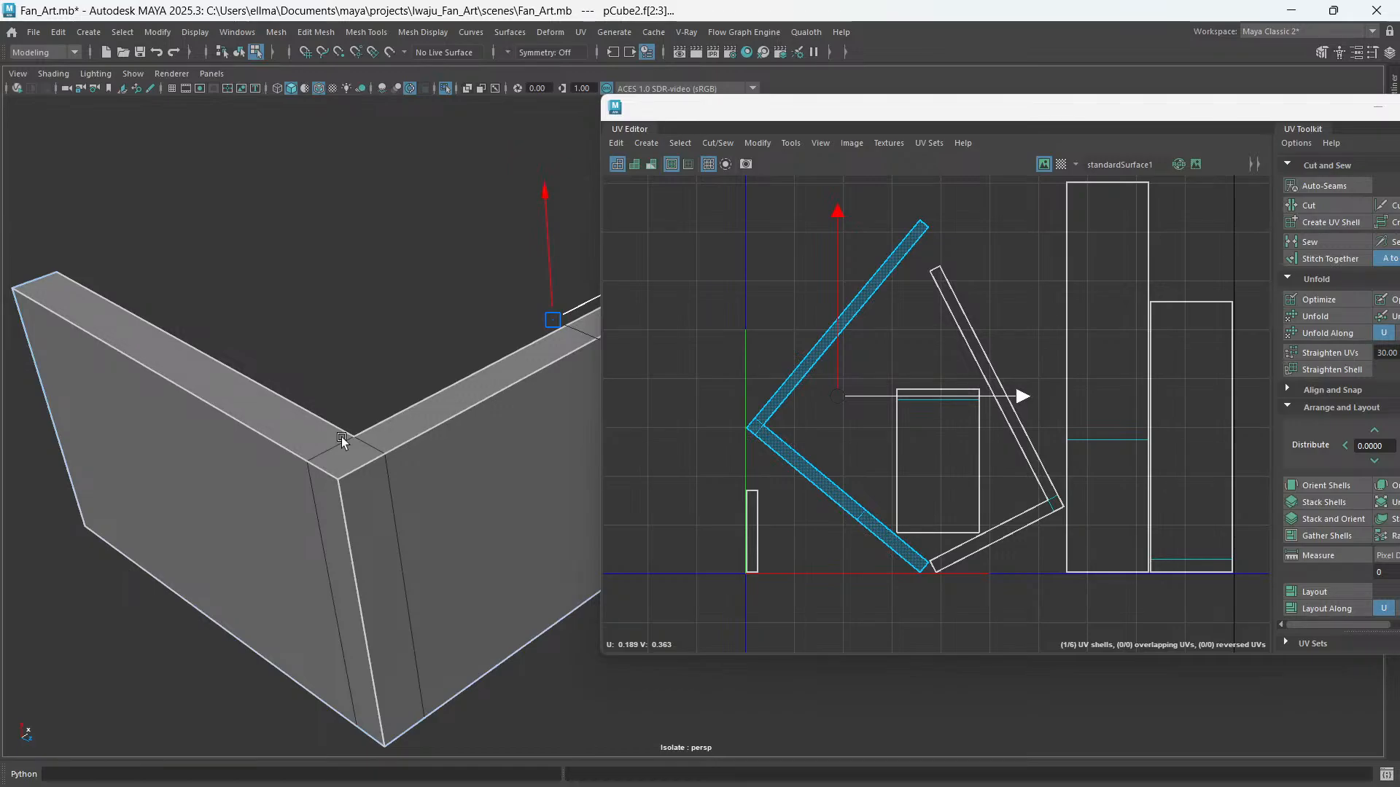
scroll(456, 388, up, 5)
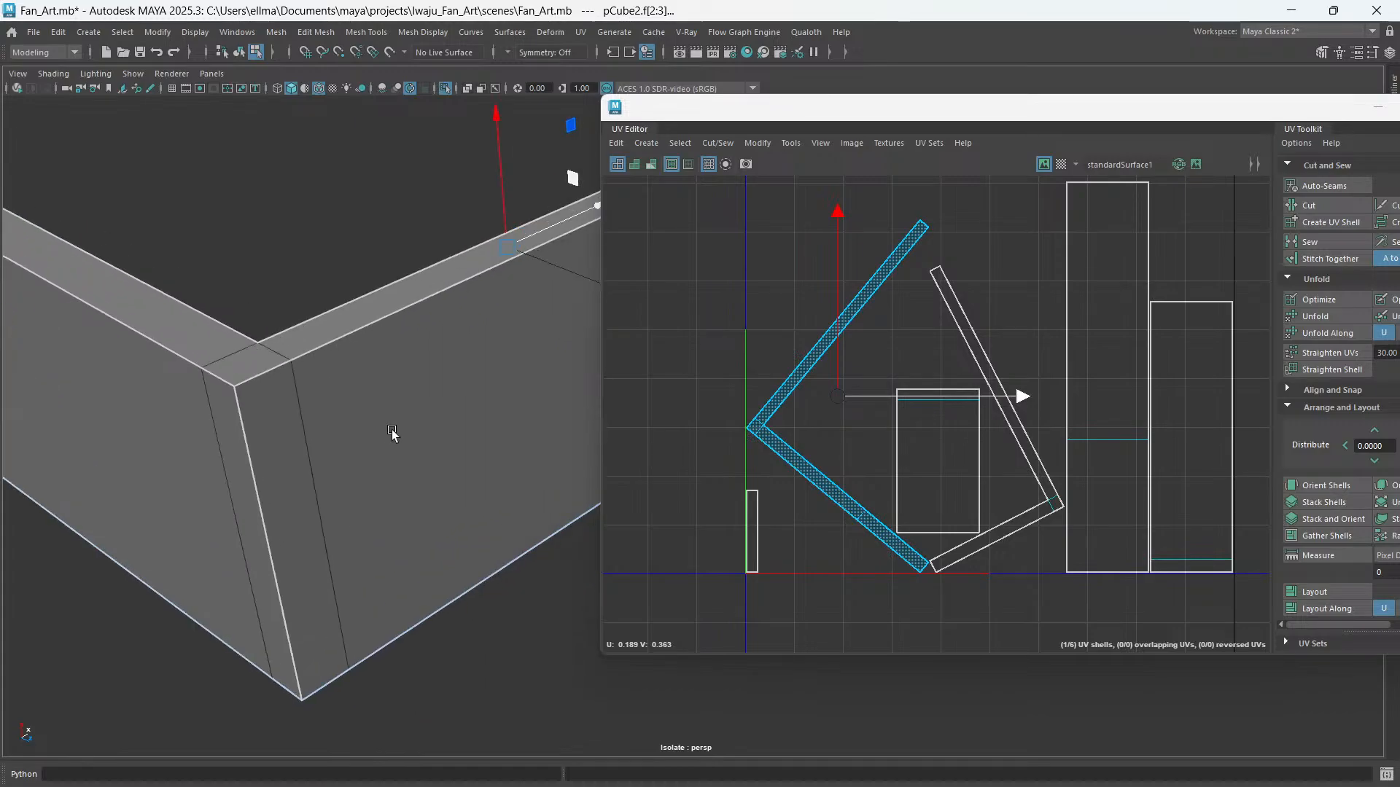
alt+drag(391, 431, 396, 460)
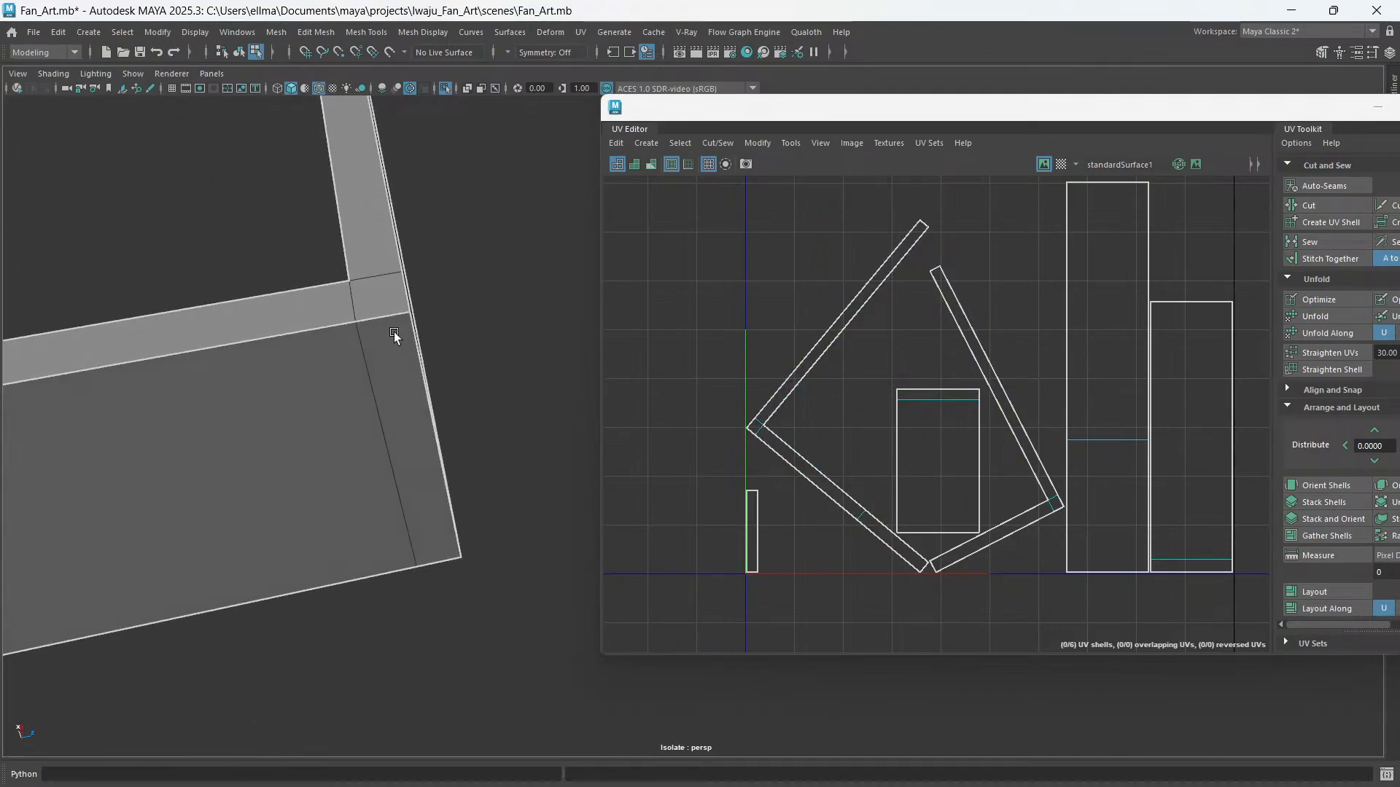
- Cut the low wall's UVs along the edge loop running vertically beside the wall's corner
alt+middle_drag(414, 458, 431, 509)
alt+drag(431, 509, 416, 479)
right_drag(400, 425, 409, 346)
click(404, 400)
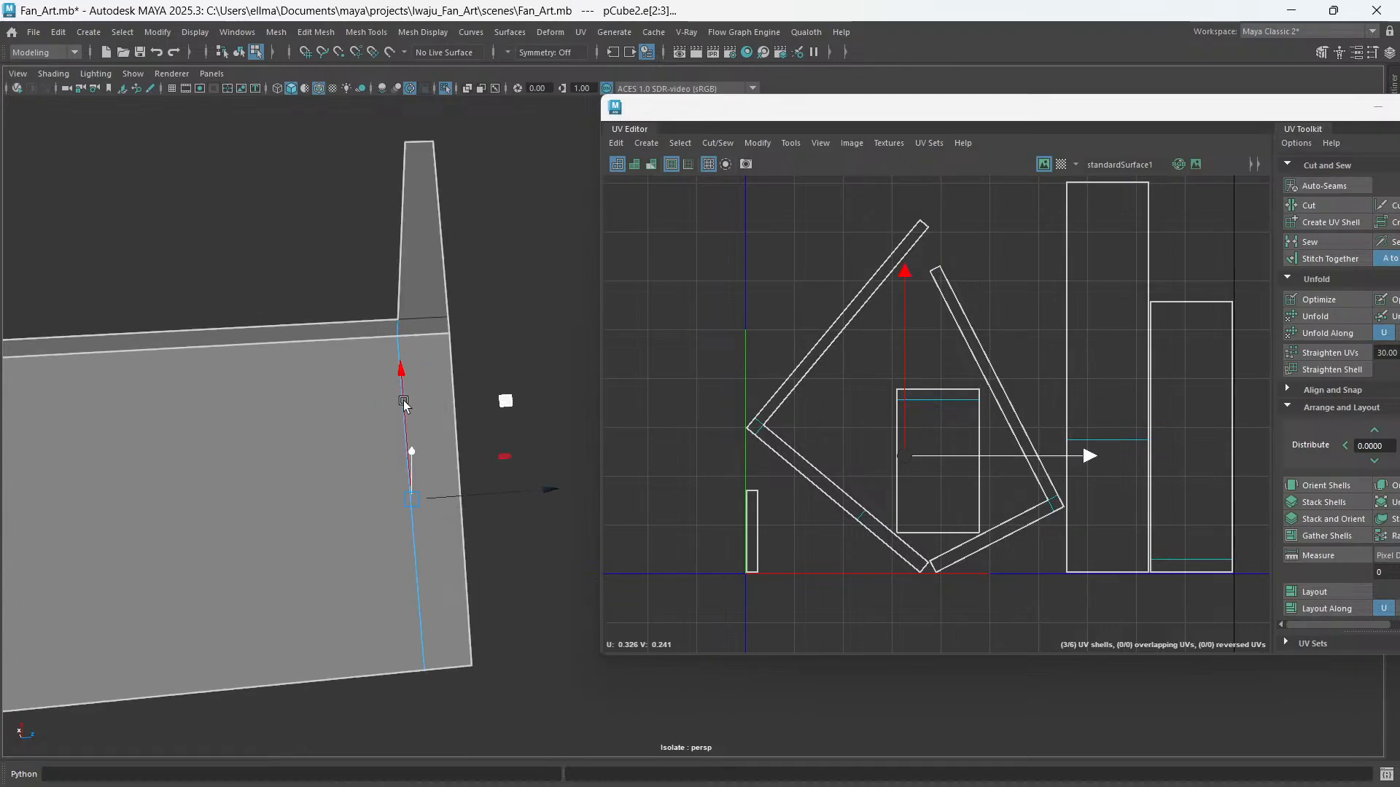
alt+drag(389, 402, 376, 525)
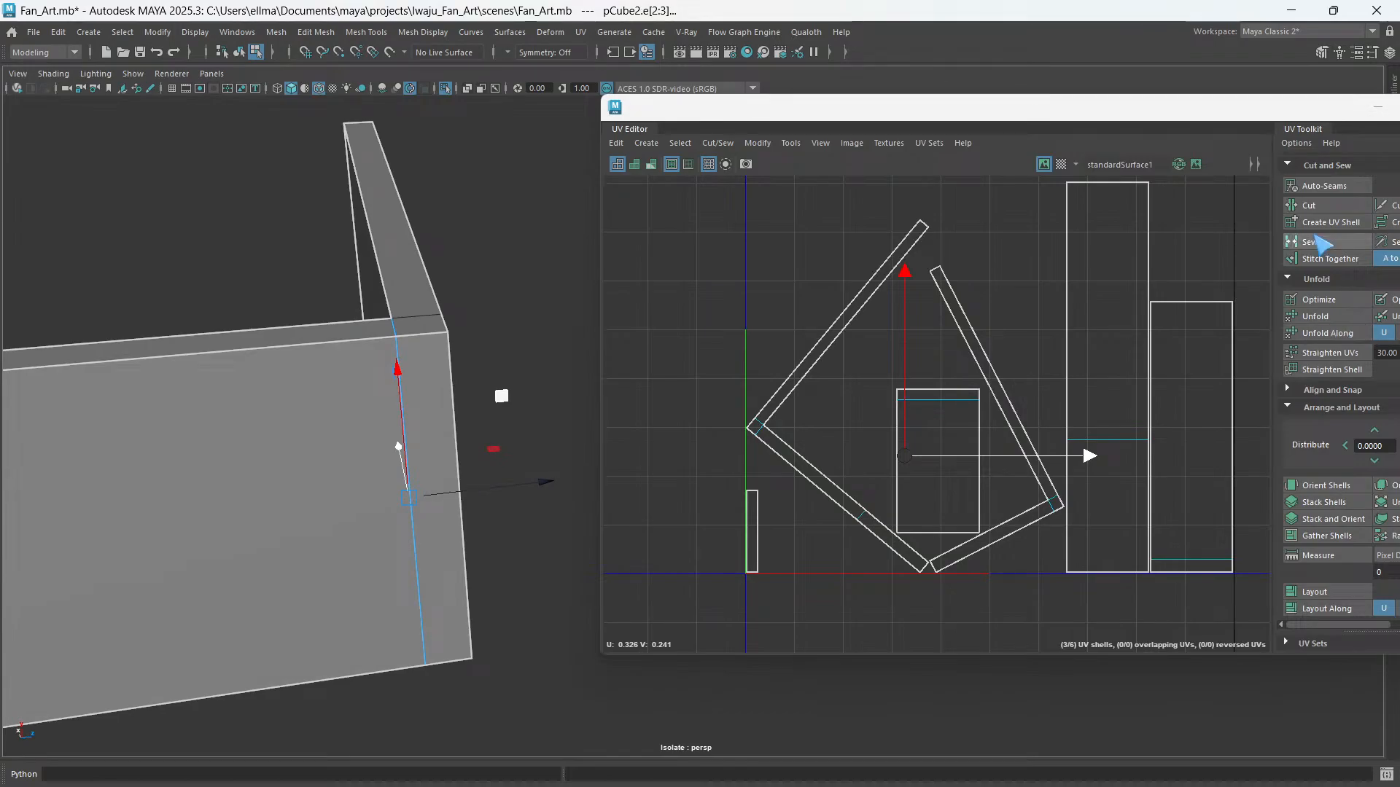
scroll(949, 452, down, 3)
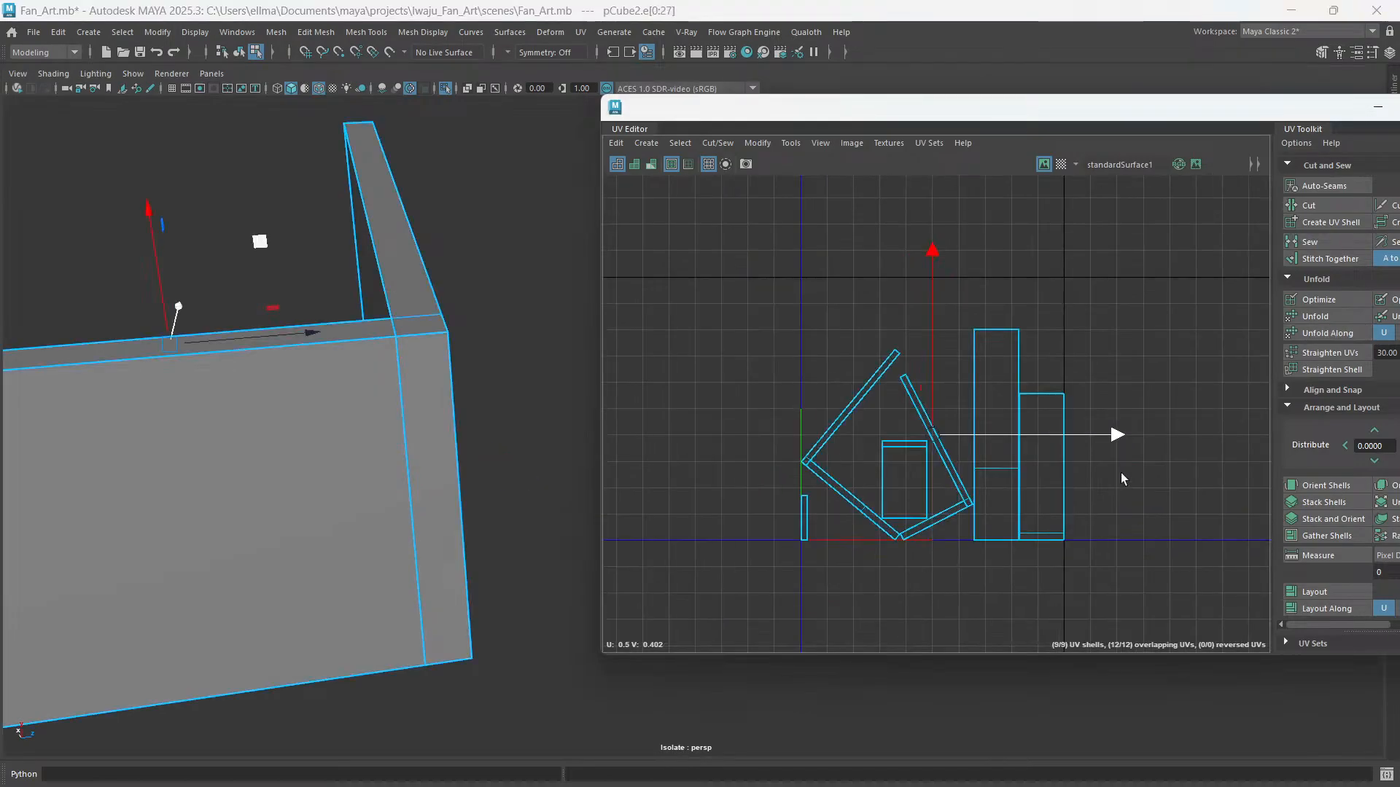
- Select all of the low wall's UVs and unfold the newly separated shells
right_drag(1152, 301, 1181, 308)
drag(775, 250, 1188, 545)
click(1337, 318)
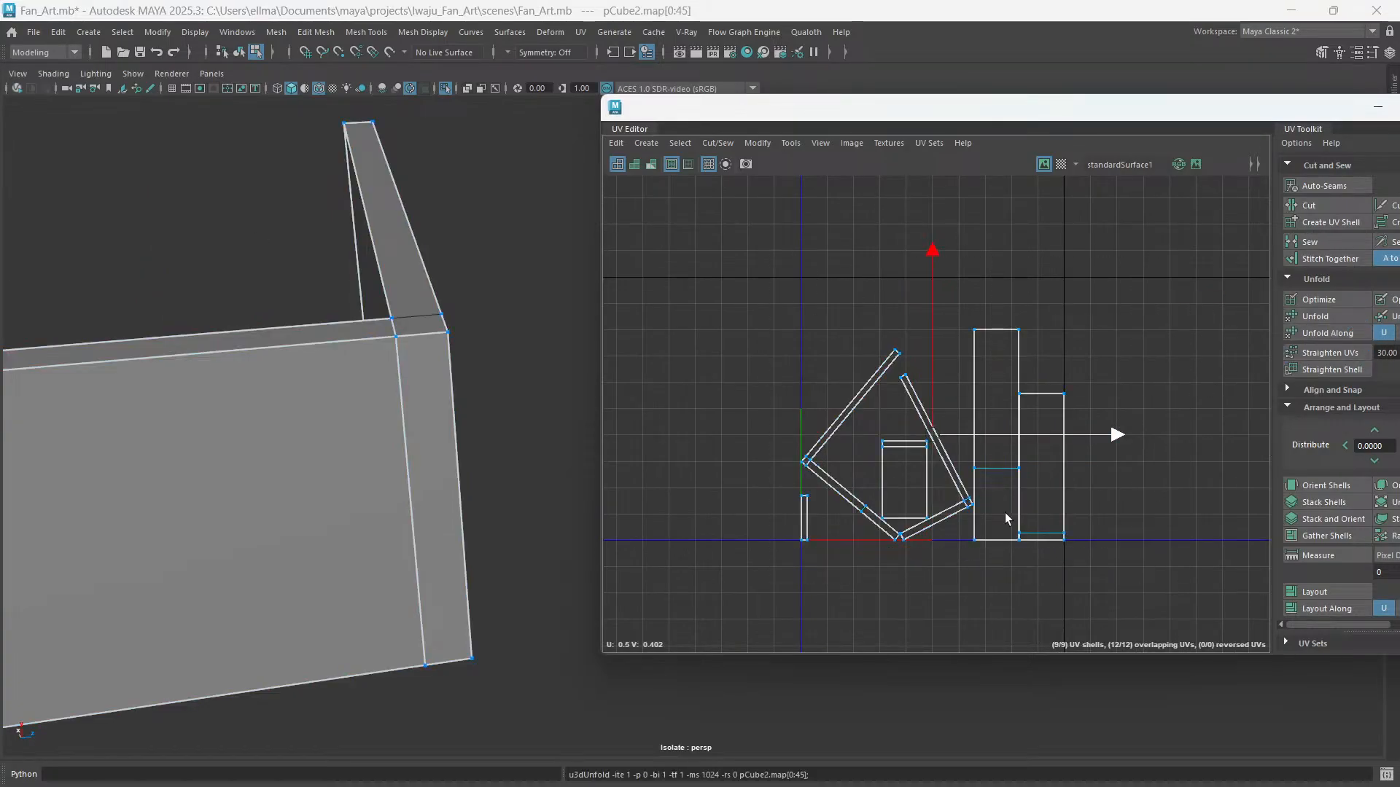
scroll(932, 485, up, 3)
click(982, 498)
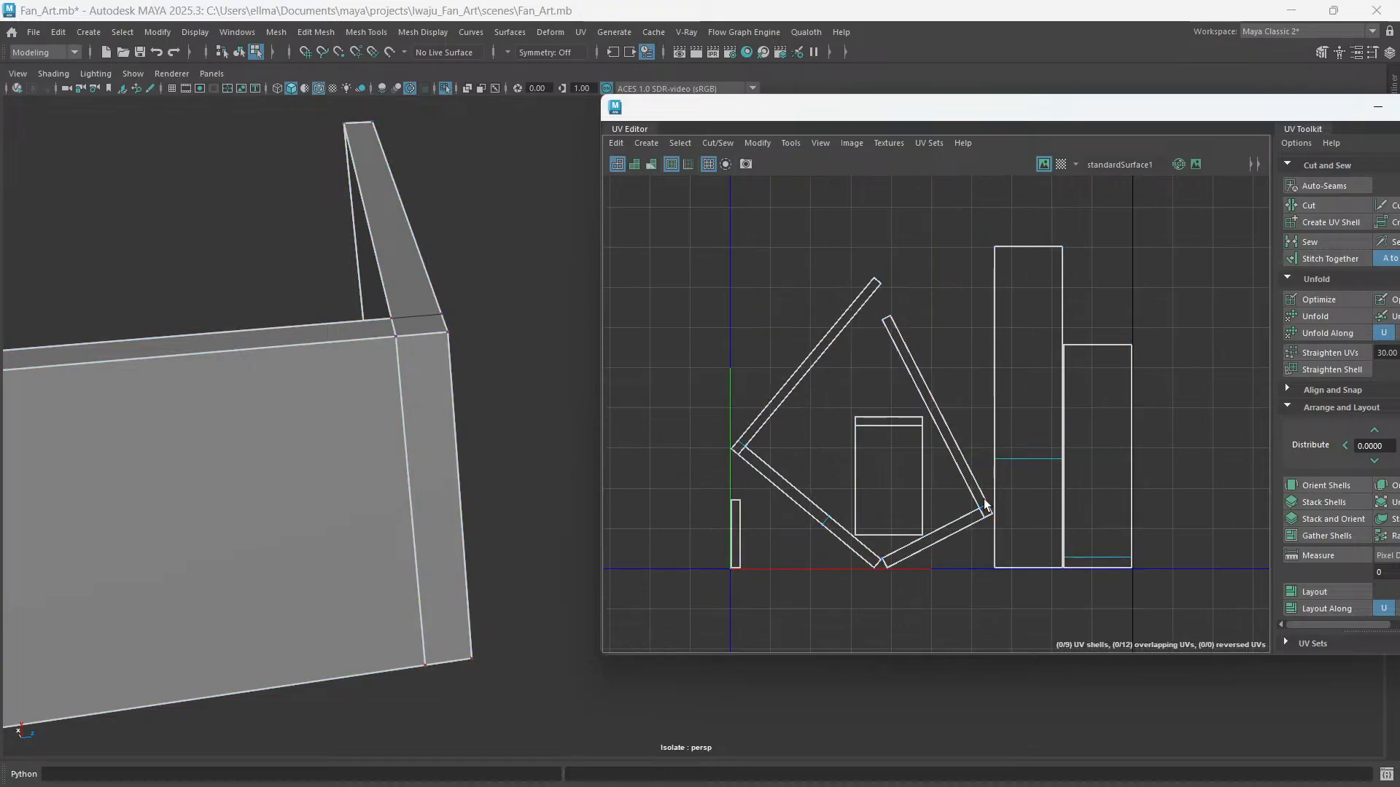
- Select the separated narrow strip shells one by one to check which wall faces they cover
mouse_move(967, 472)
right_down()
mouse_move(929, 463)
mouse_move(955, 459)
right_up()
click(960, 466)
click(964, 525)
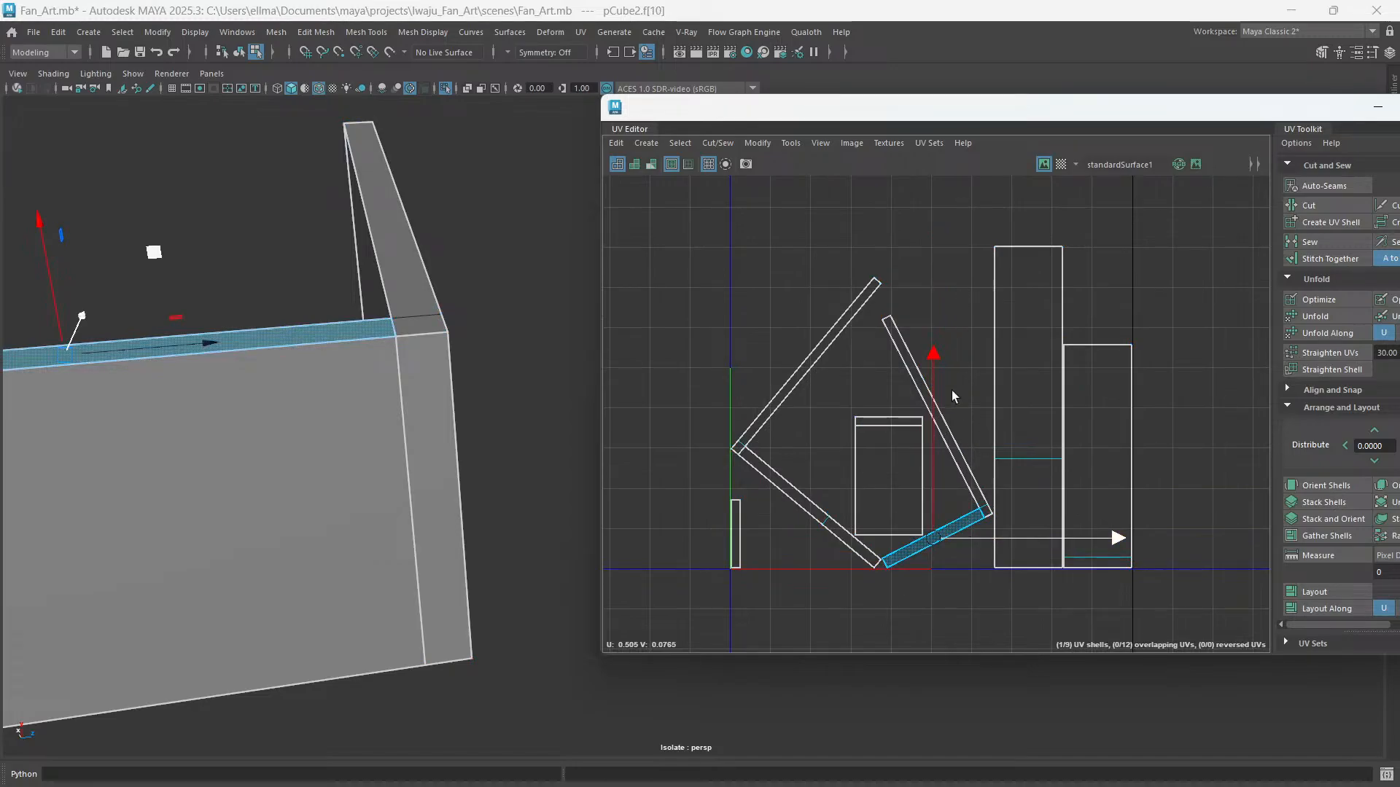
click(811, 370)
scroll(913, 435, down, 2)
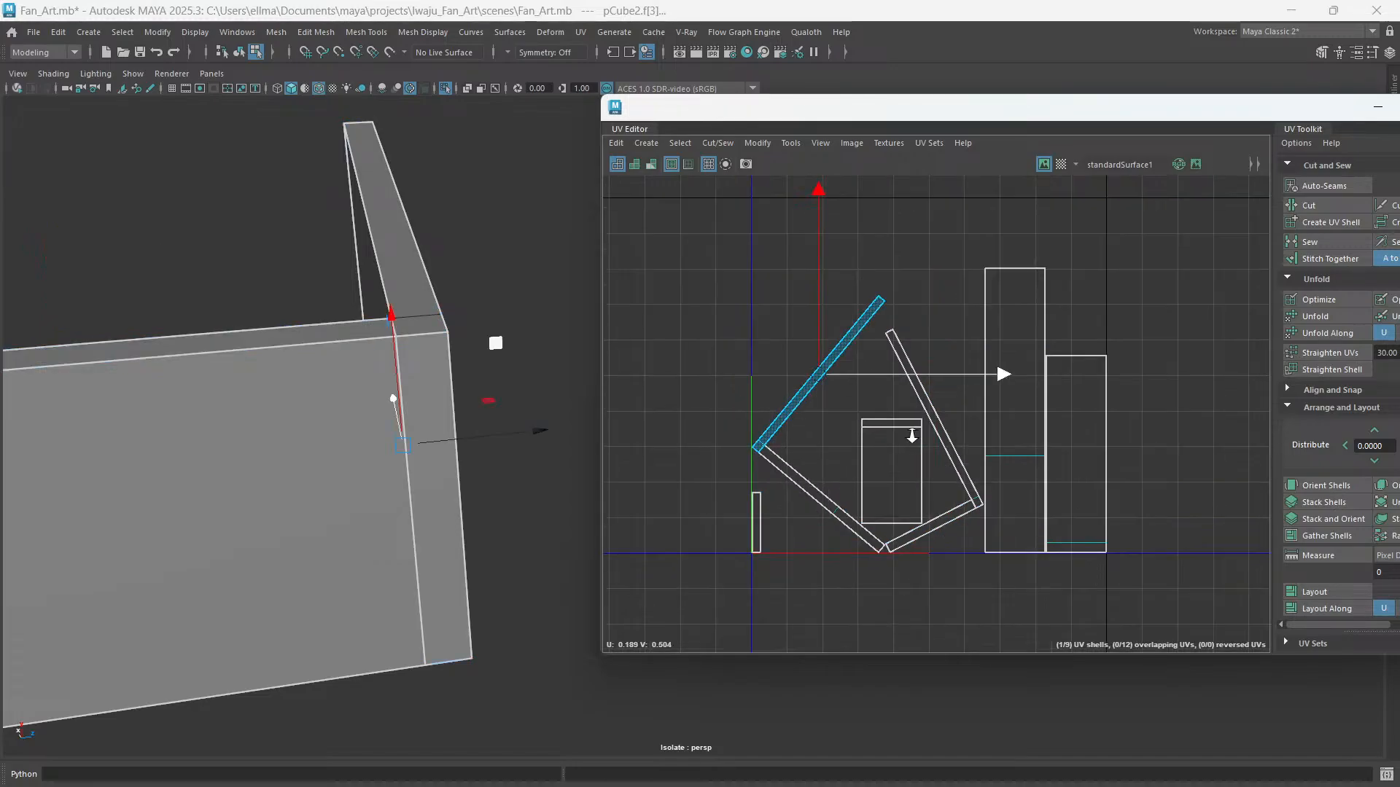
- Move the two tall wall shells and the large rectangular side-face shell outside the UV tile
scroll(913, 435, down, 1)
right_drag(1037, 319, 1097, 316)
click(1034, 437)
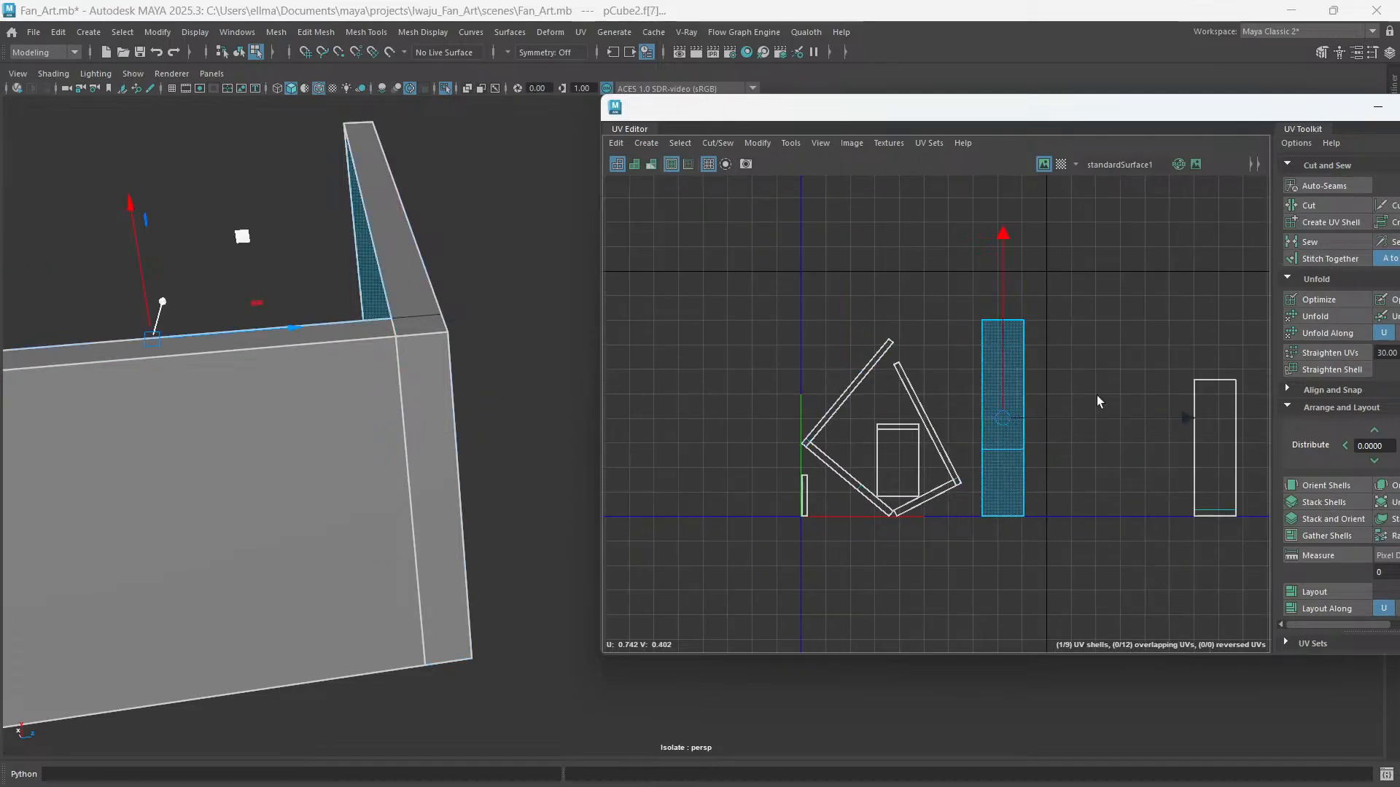
drag(1097, 400, 1204, 329)
click(903, 462)
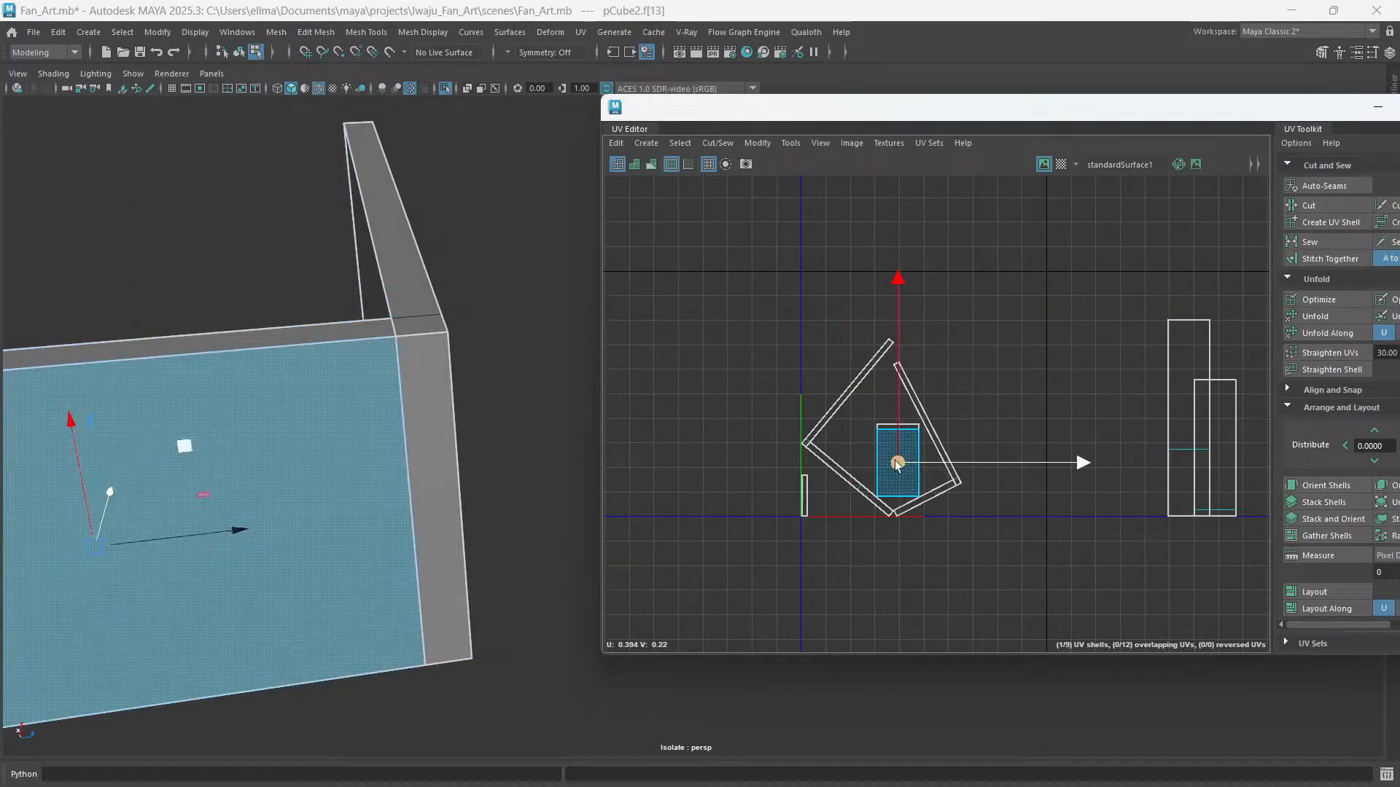
drag(902, 462, 1185, 311)
- Move the small corner-face shell and the short end strip outside the UV tile beside the large shells
drag(890, 428, 976, 384)
click(890, 425)
drag(888, 433, 1099, 347)
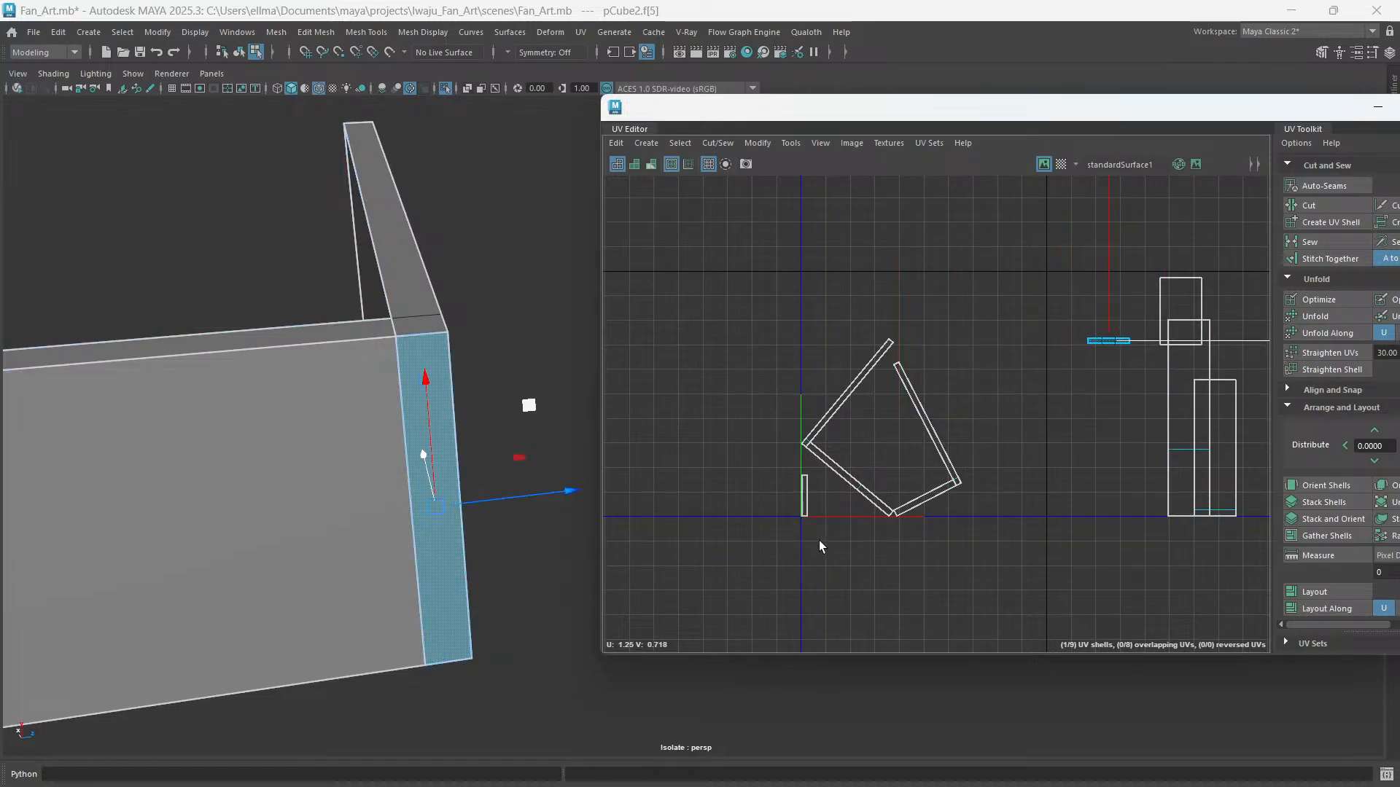
click(804, 505)
drag(804, 508, 884, 459)
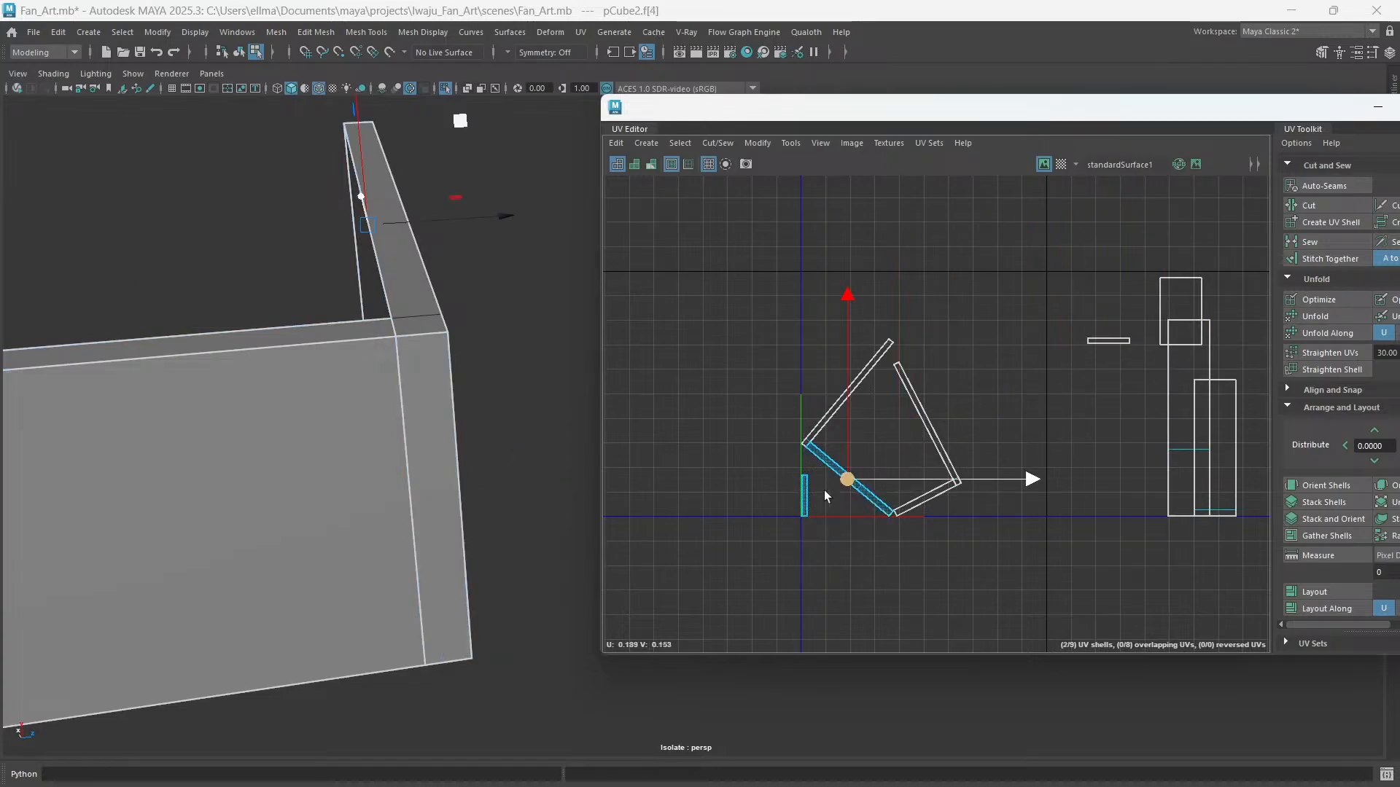
click(805, 509)
drag(804, 496, 1223, 365)
- Select the UVs of the four slanted strips, orient their shells and lay them out
right_drag(756, 297, 818, 296)
drag(796, 280, 1004, 538)
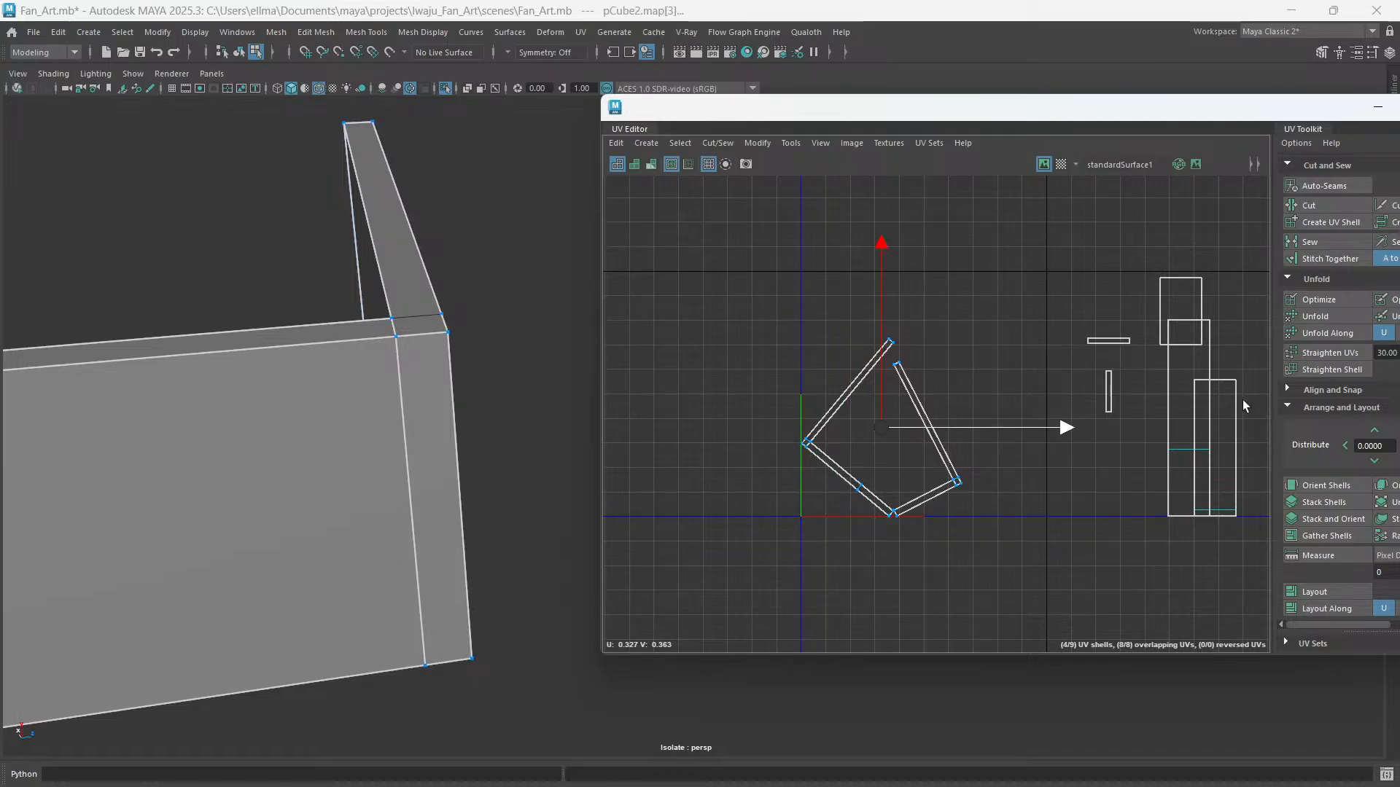
click(986, 455)
scroll(941, 517, up, 4)
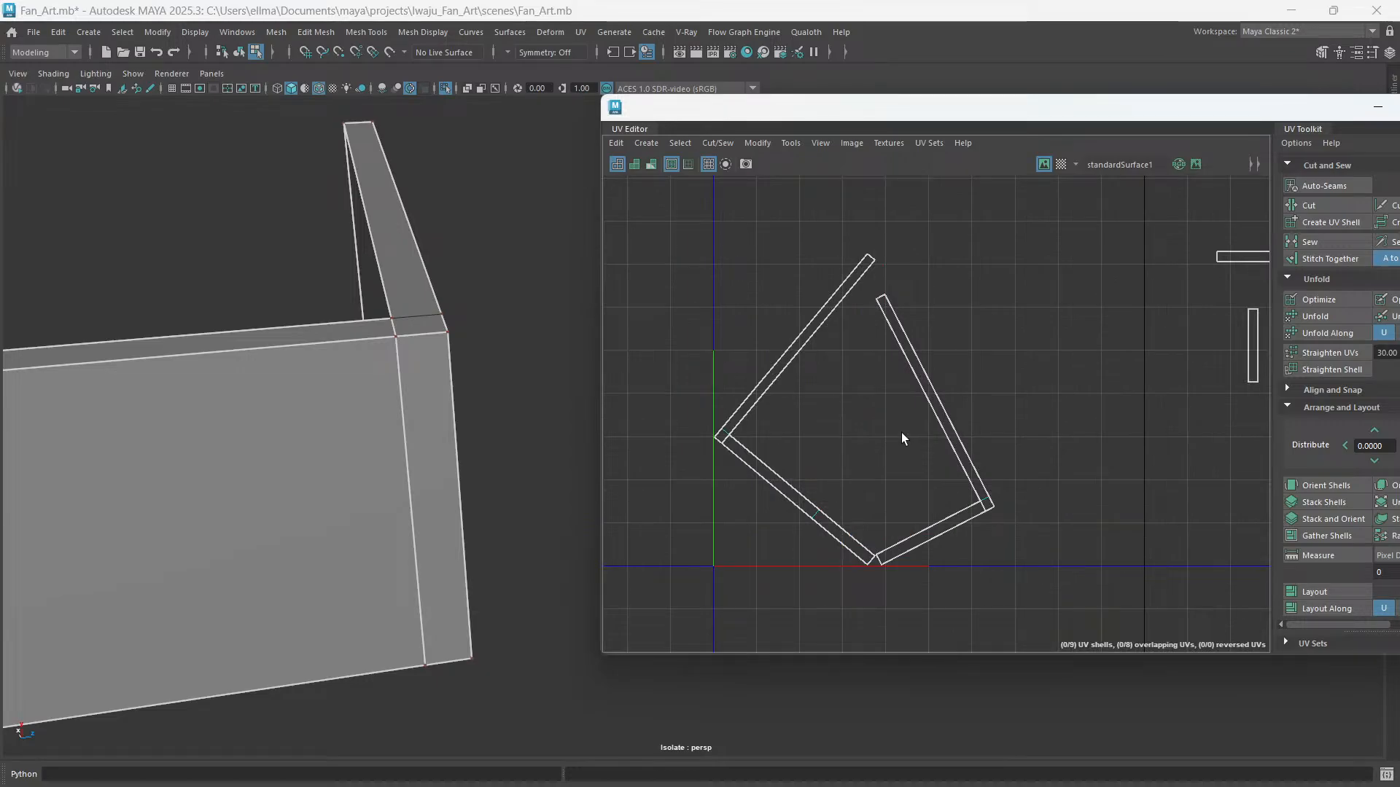
drag(622, 217, 1050, 611)
click(1327, 487)
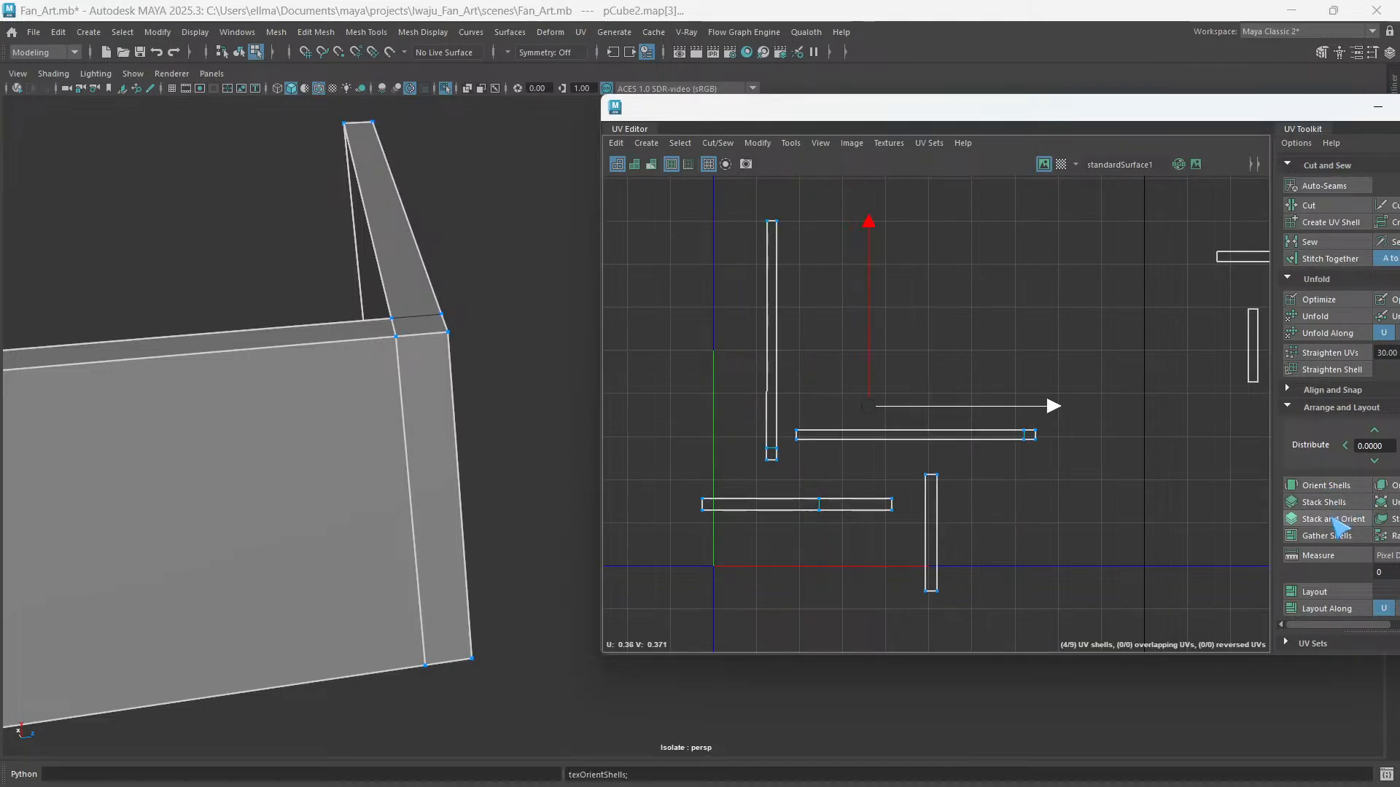
click(1321, 593)
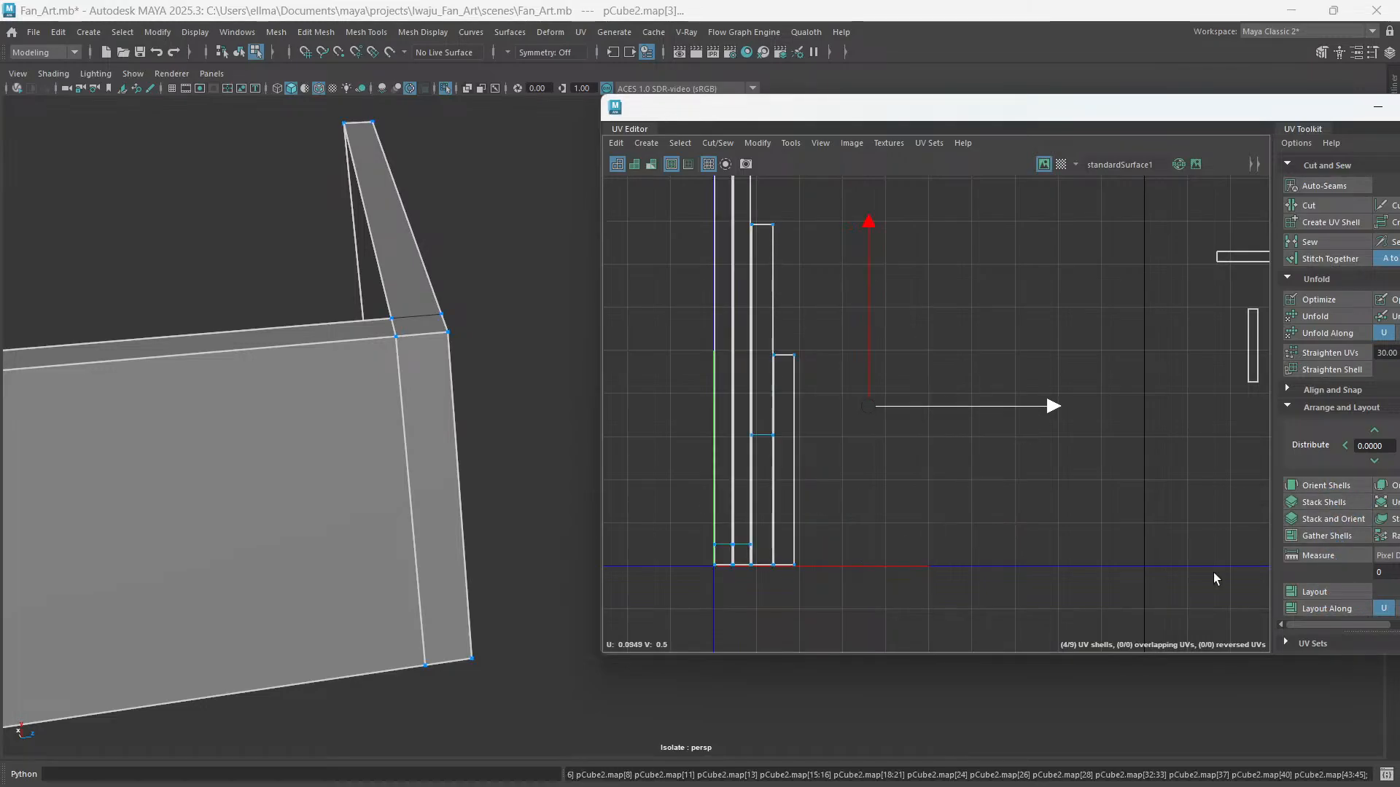
scroll(893, 429, down, 4)
alt+middle_drag(938, 388, 929, 390)
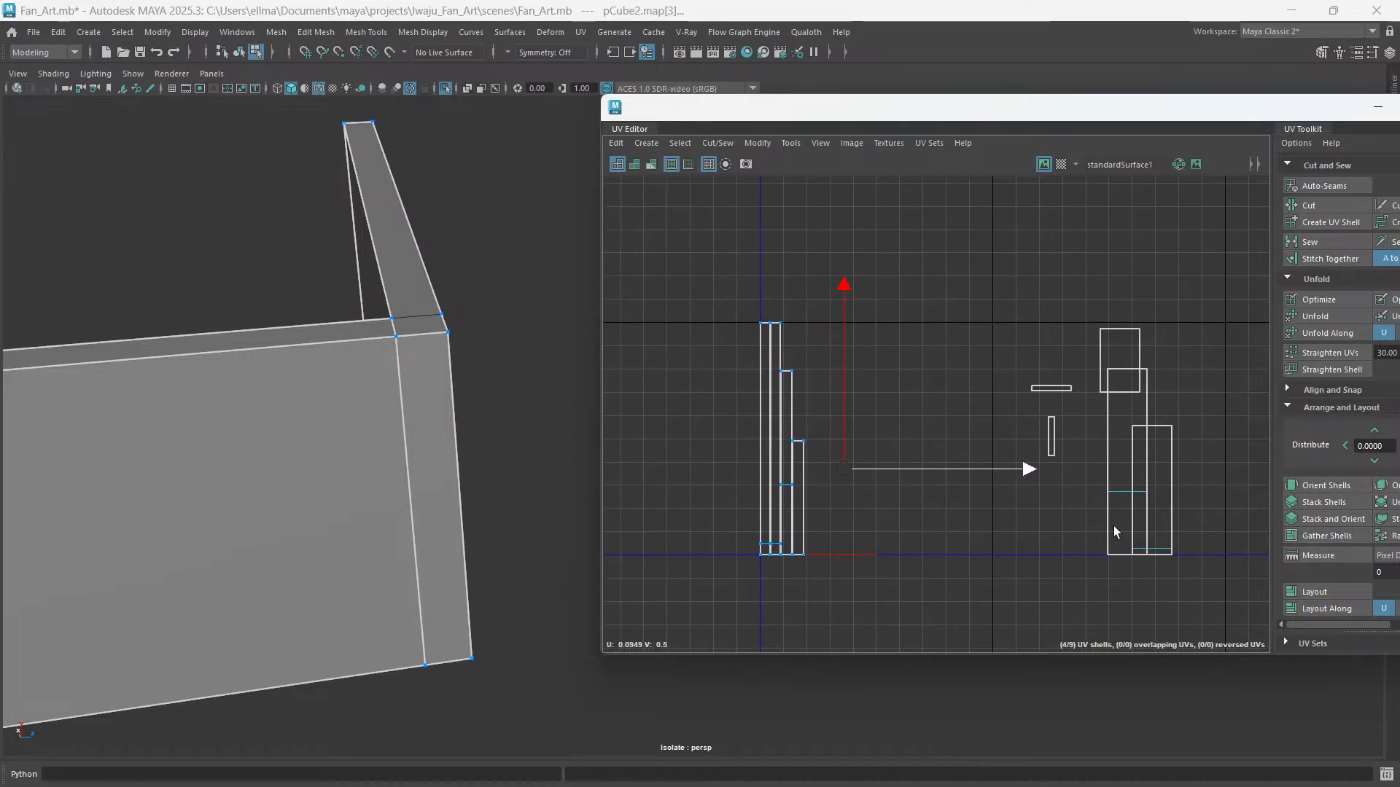
scroll(909, 453, down, 1)
alt+middle_drag(974, 458, 991, 481)
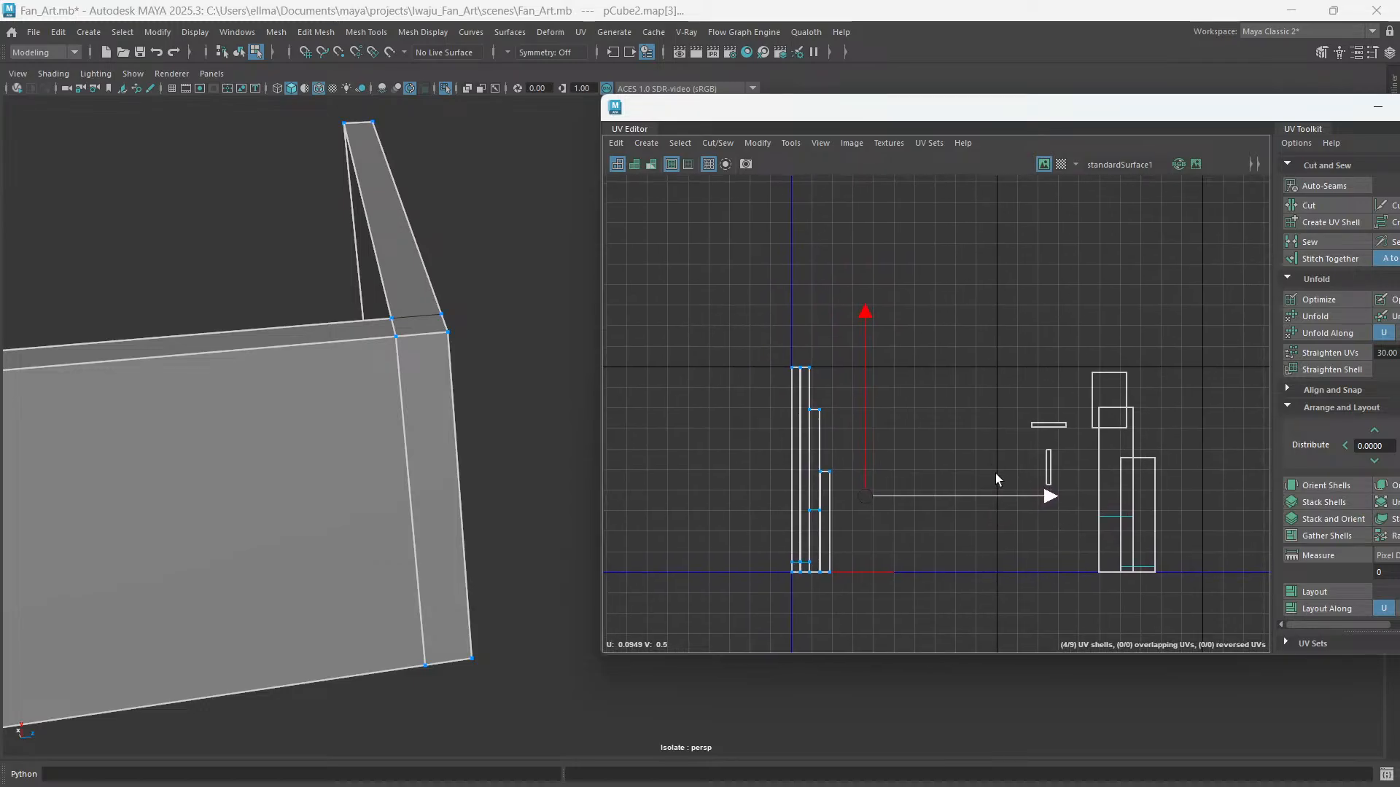
drag(658, 295, 1230, 621)
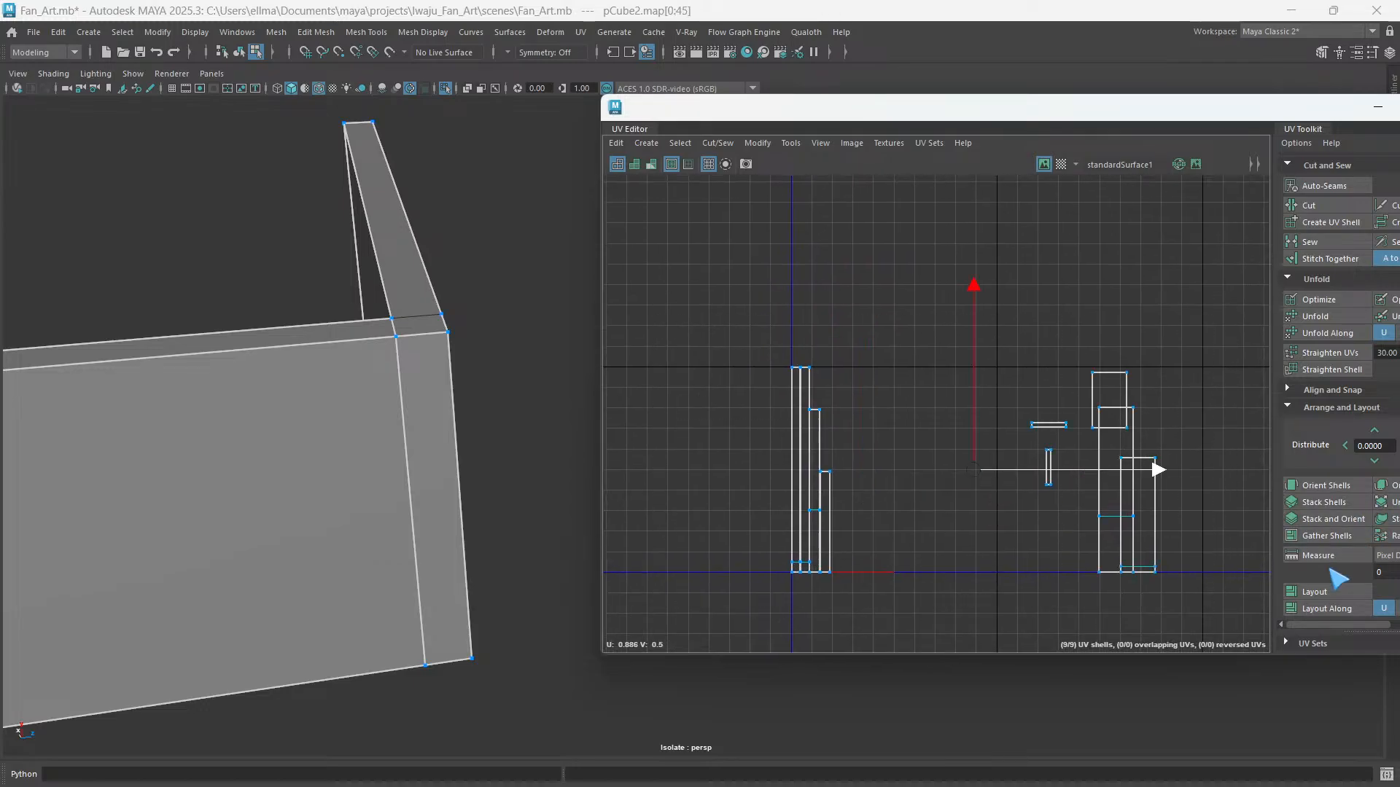
alt+middle_drag(895, 449, 931, 426)
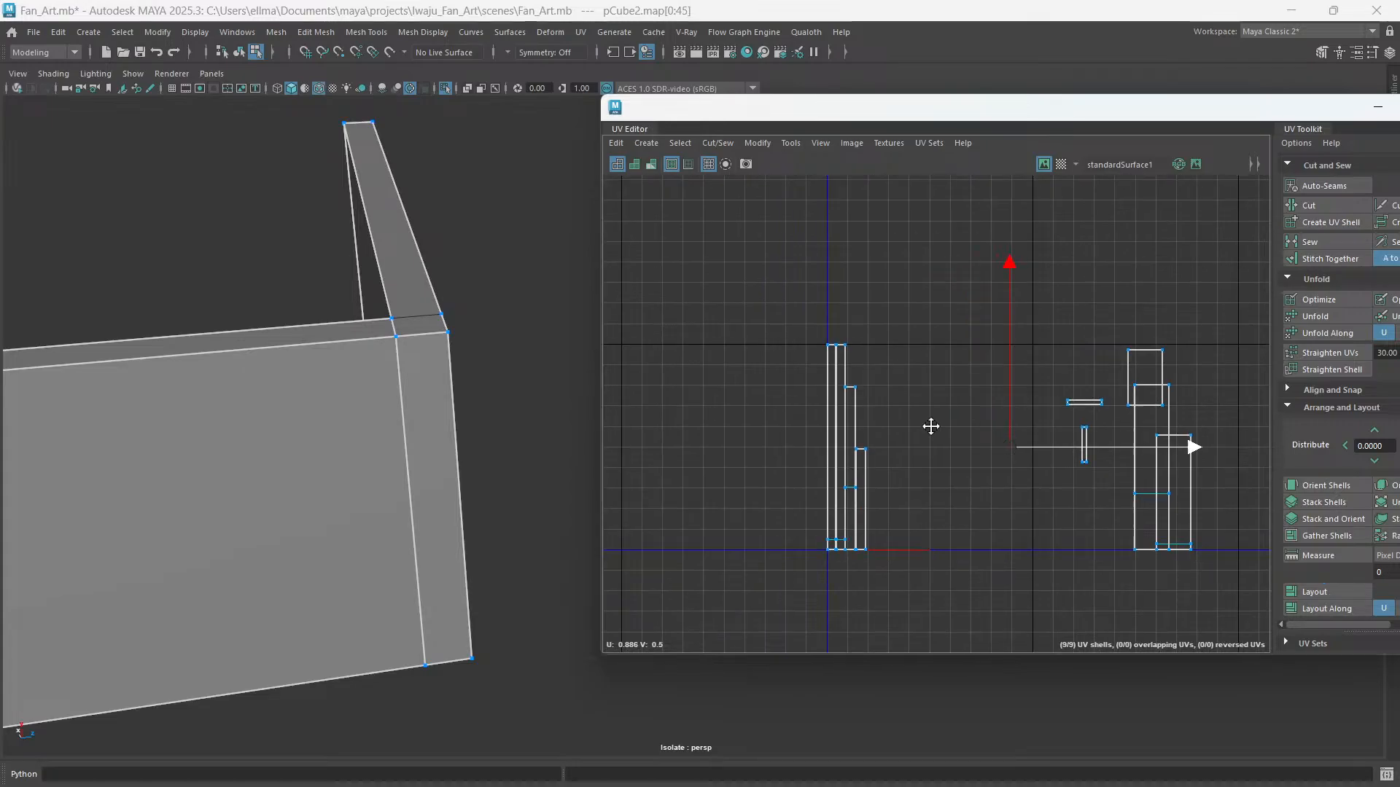
- Move the shortest strip shell and the next longer one away from the packed strips into empty space
right_click(890, 357)
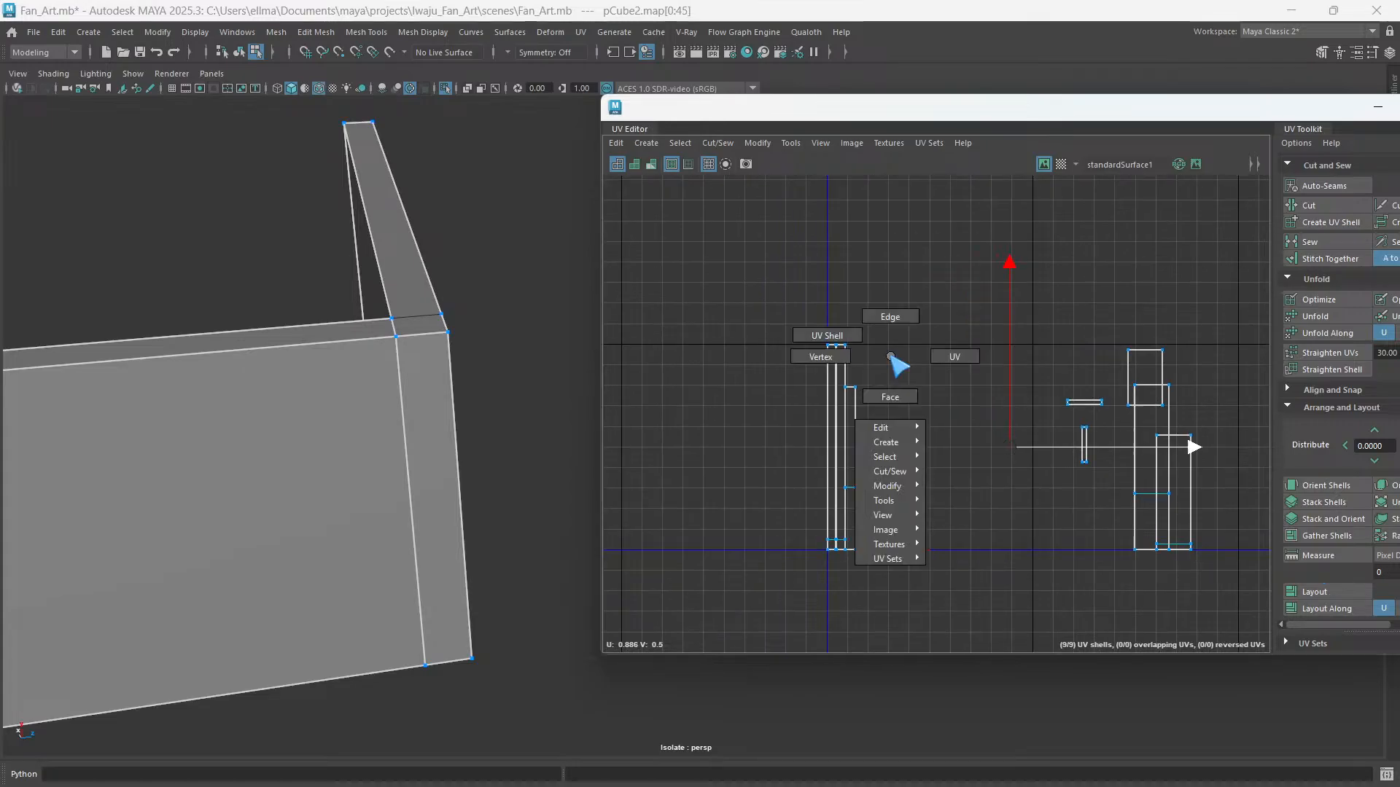
right_drag(890, 357, 890, 397)
click(861, 497)
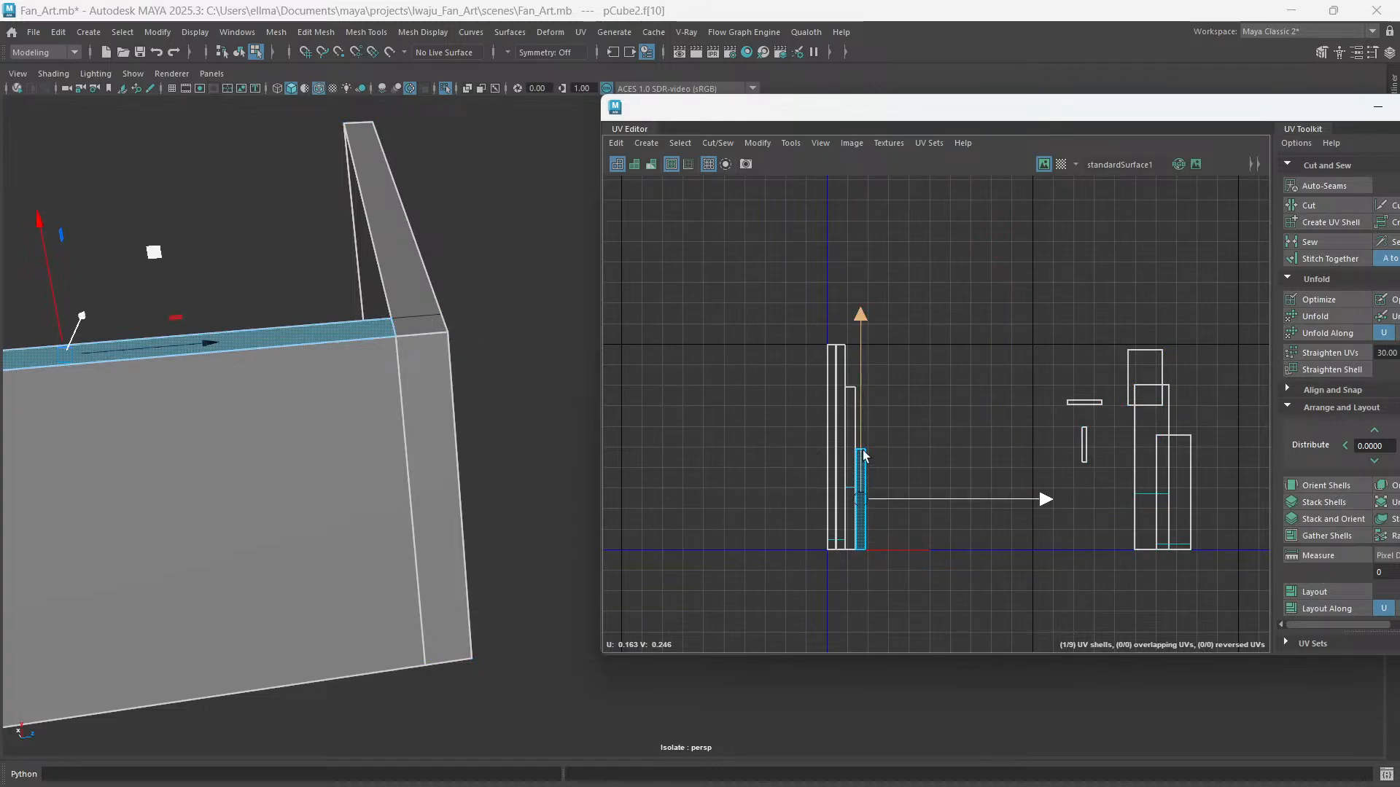
drag(863, 495, 952, 501)
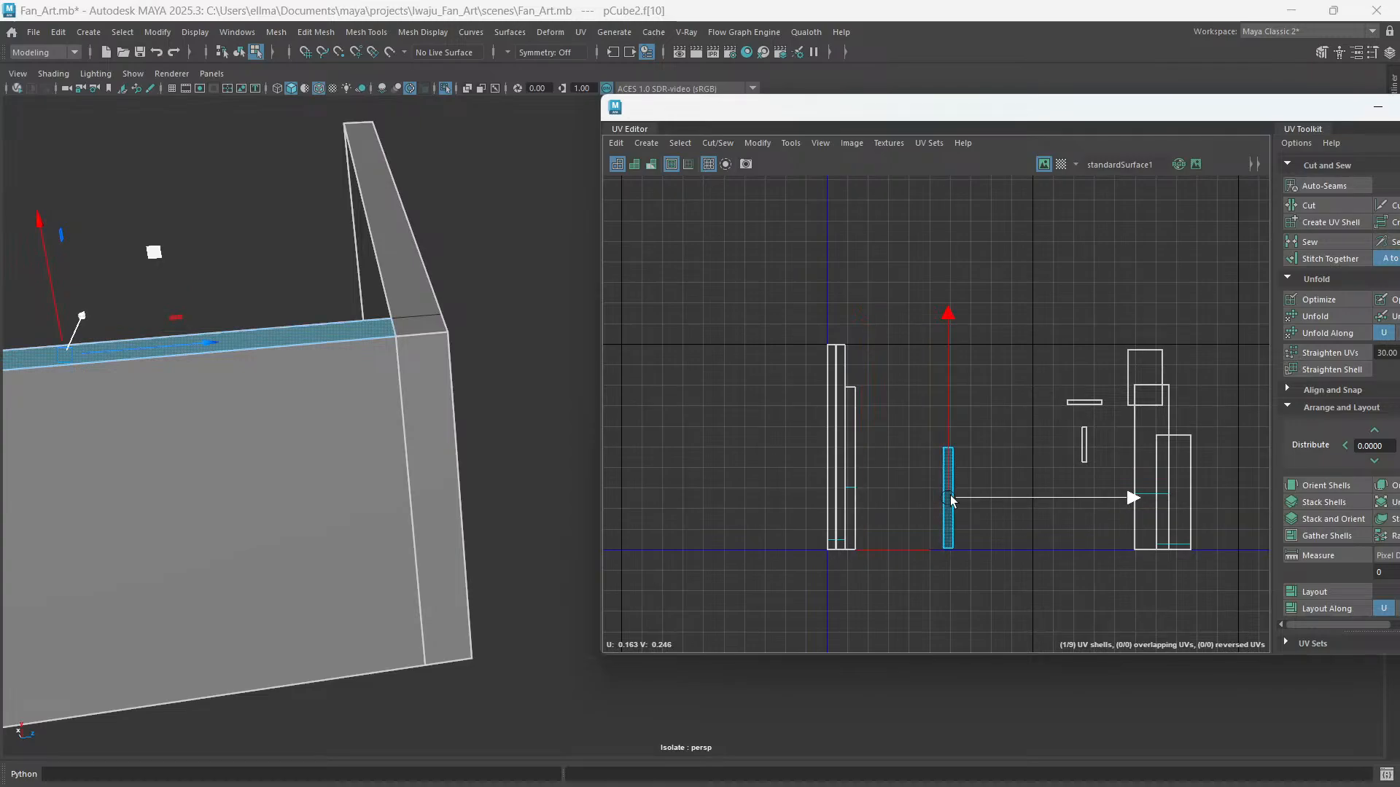
click(1084, 455)
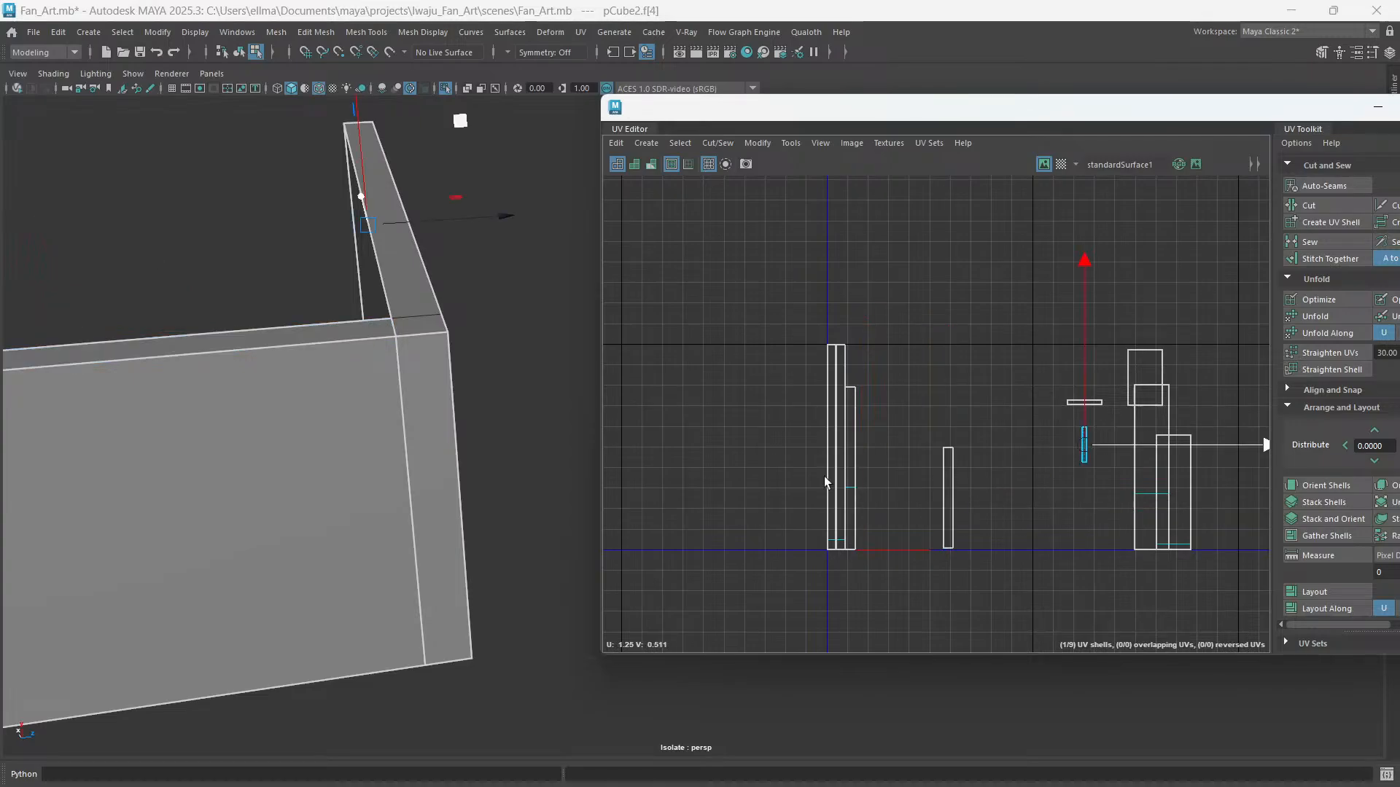
click(854, 450)
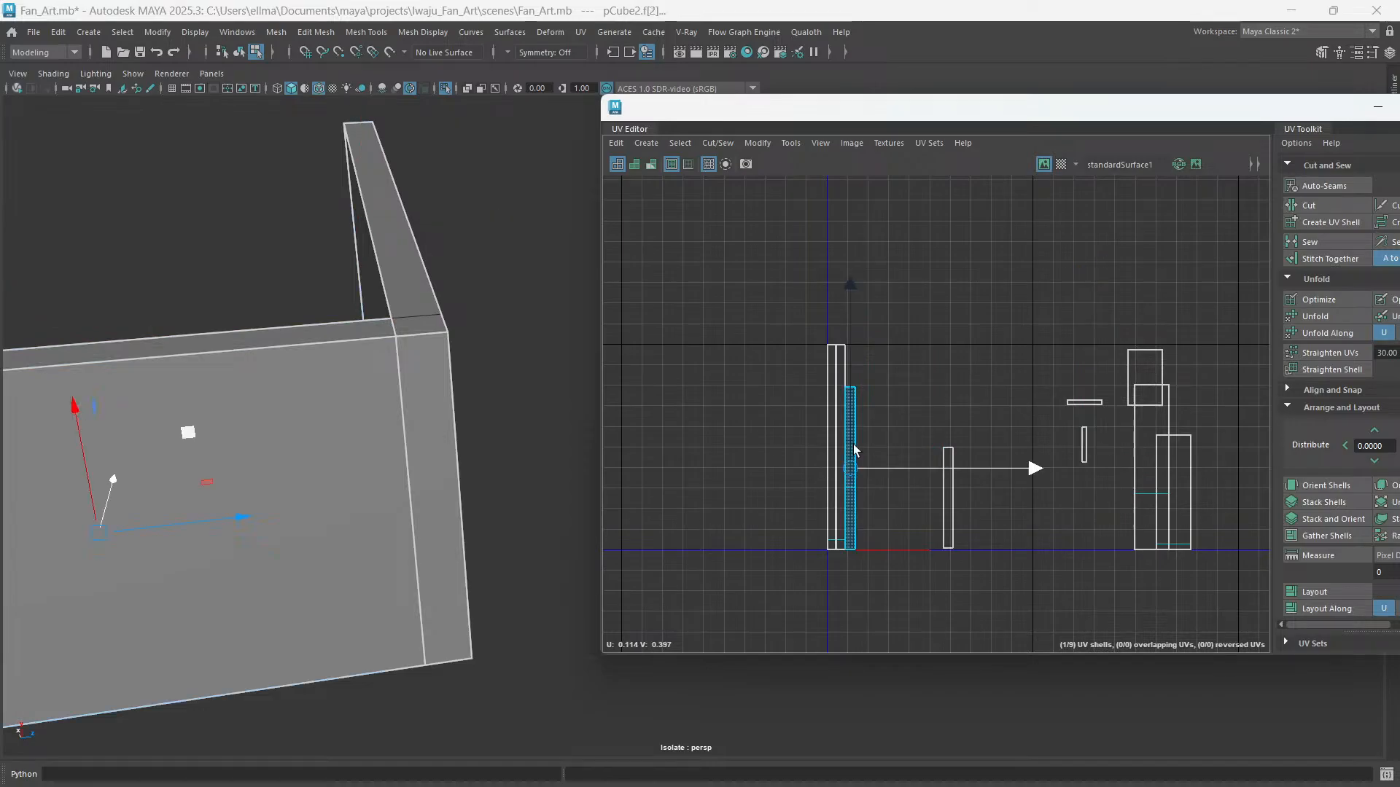
drag(855, 450, 939, 423)
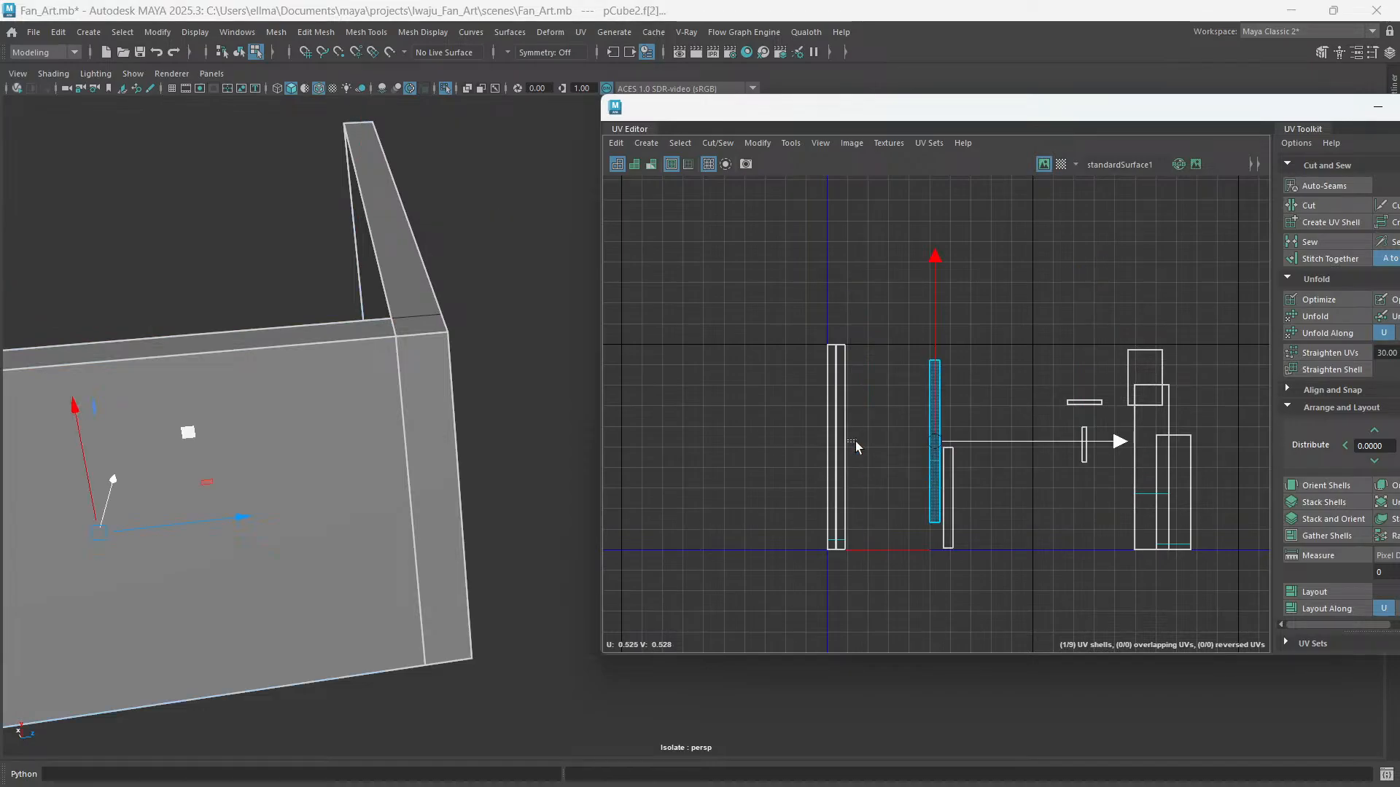
- Select the remaining strips and the outlying shells in turn to identify the wall faces they cover
click(841, 443)
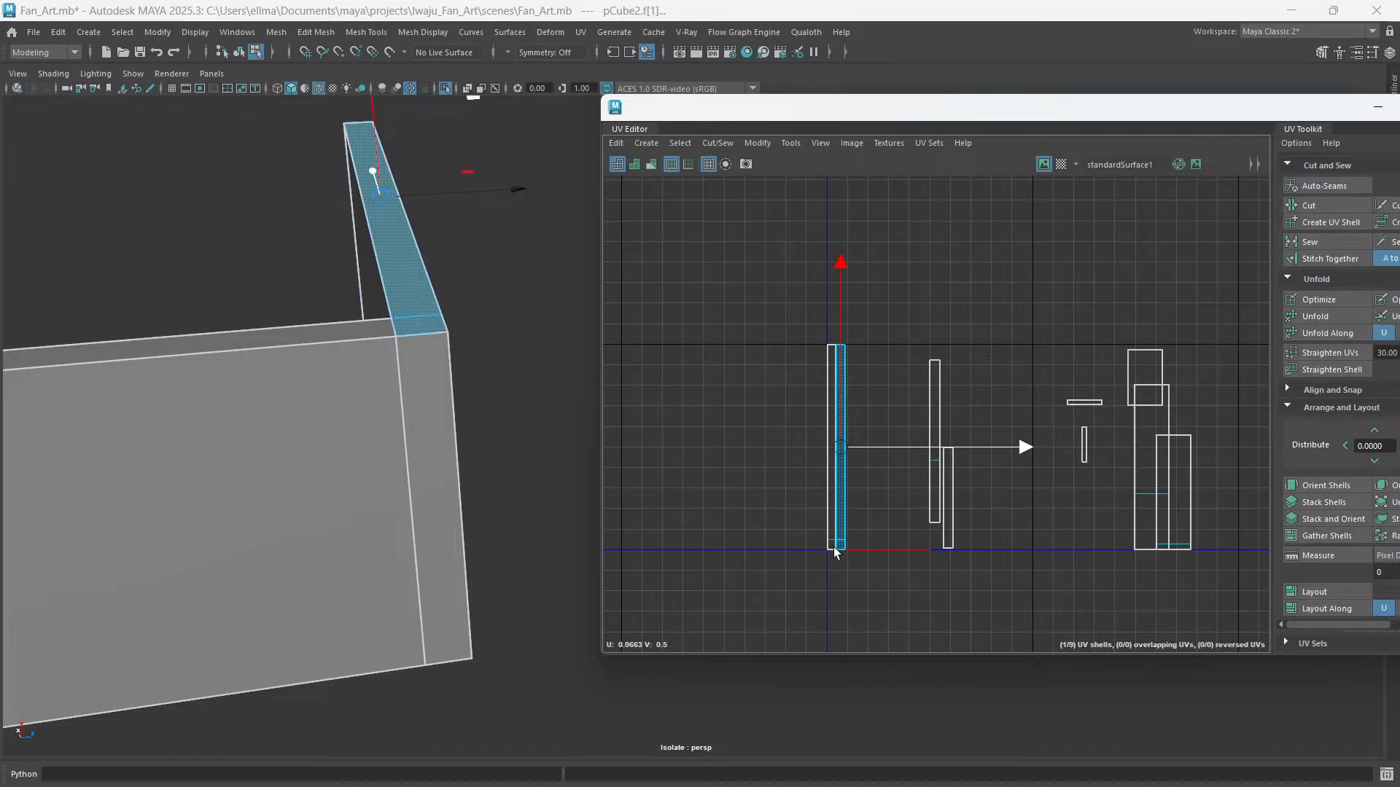
click(831, 545)
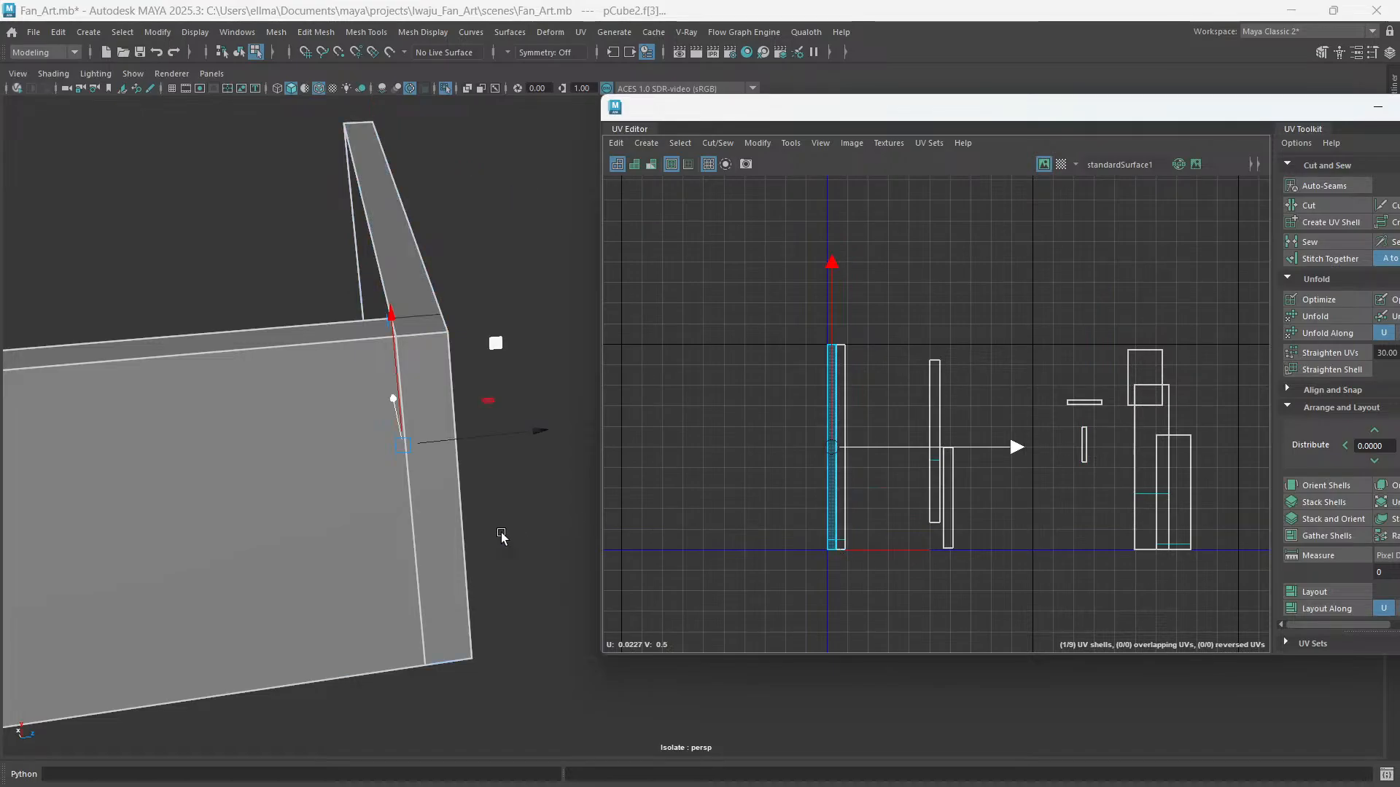
mouse_move(432, 524)
alt+mouse_down()
mouse_move(462, 578)
mouse_move(435, 507)
mouse_move(426, 518)
alt+mouse_up()
click(435, 539)
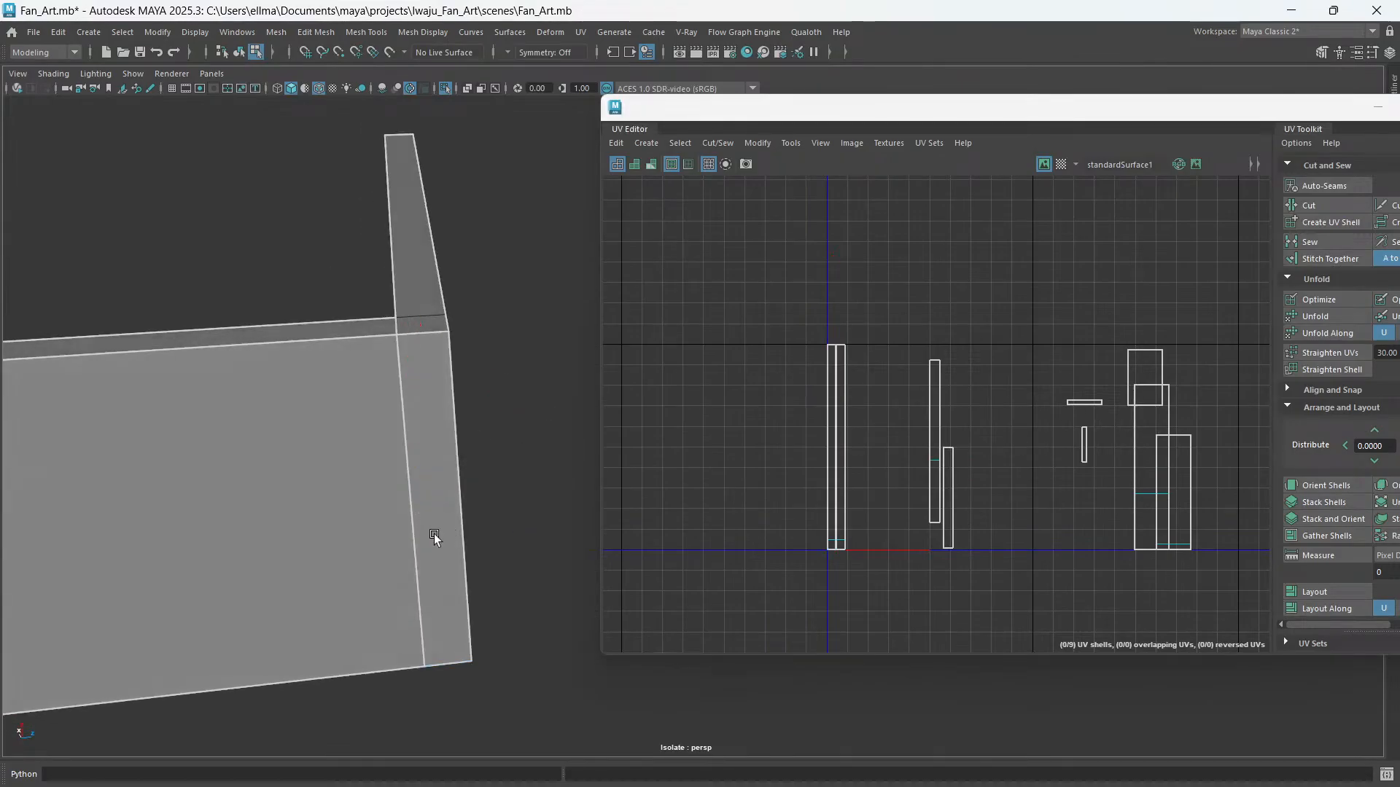
click(1182, 505)
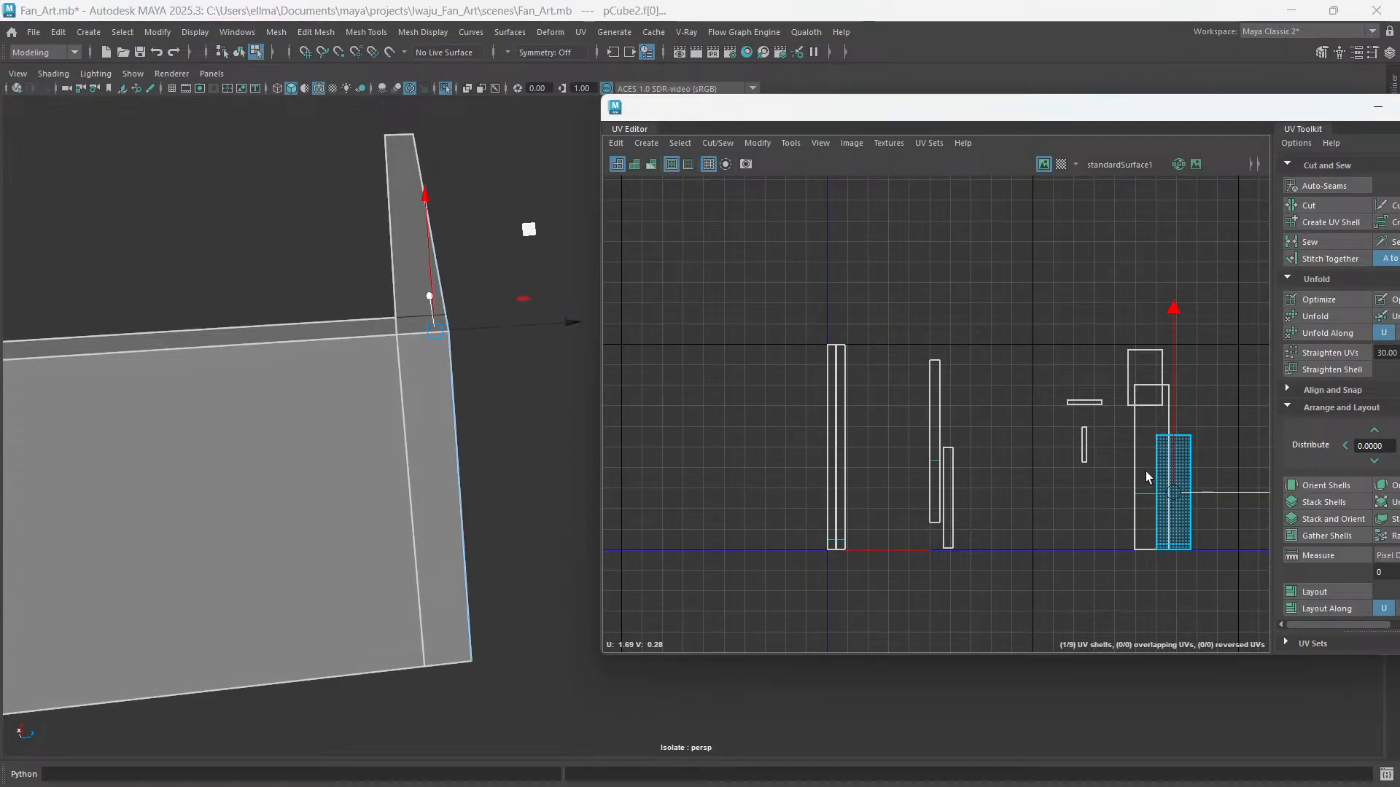
click(1151, 478)
click(1146, 380)
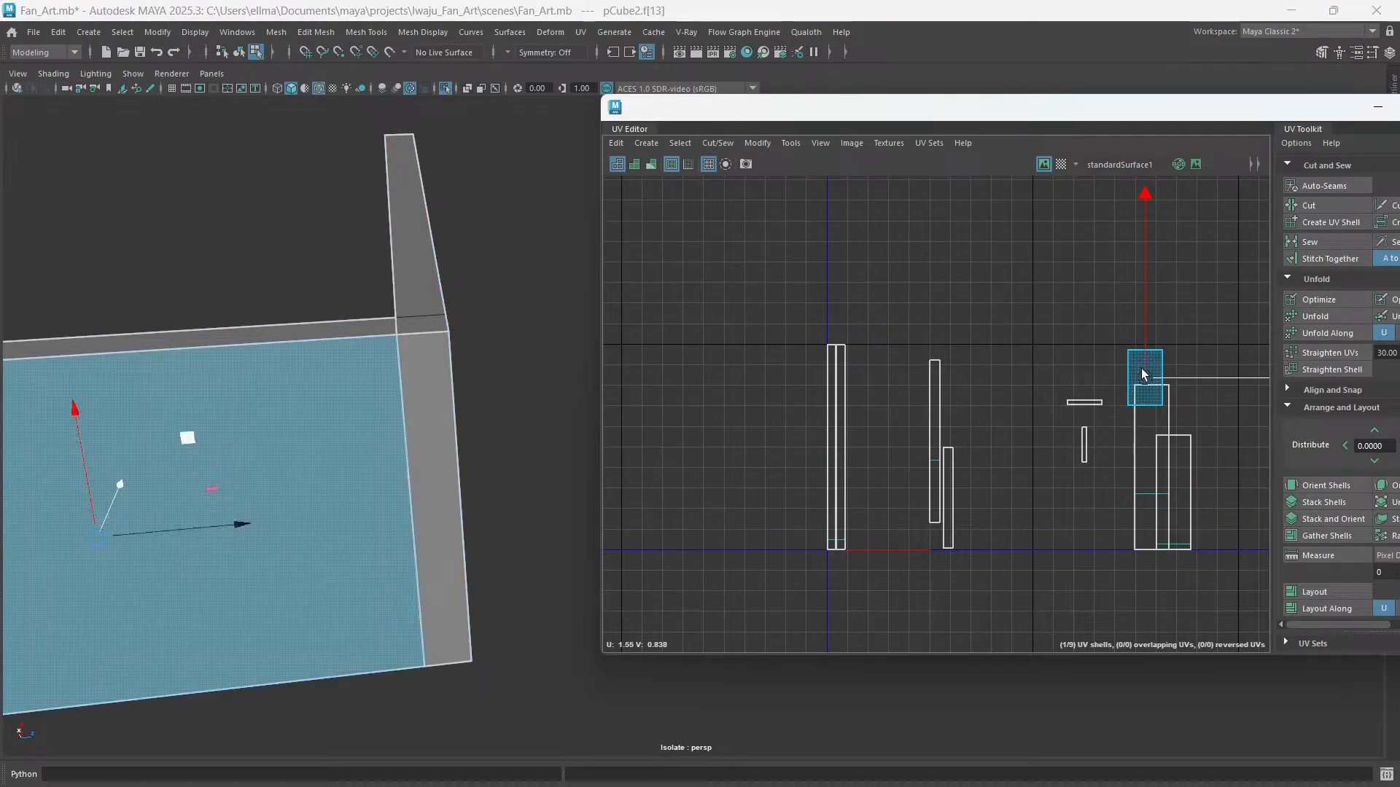
click(1086, 402)
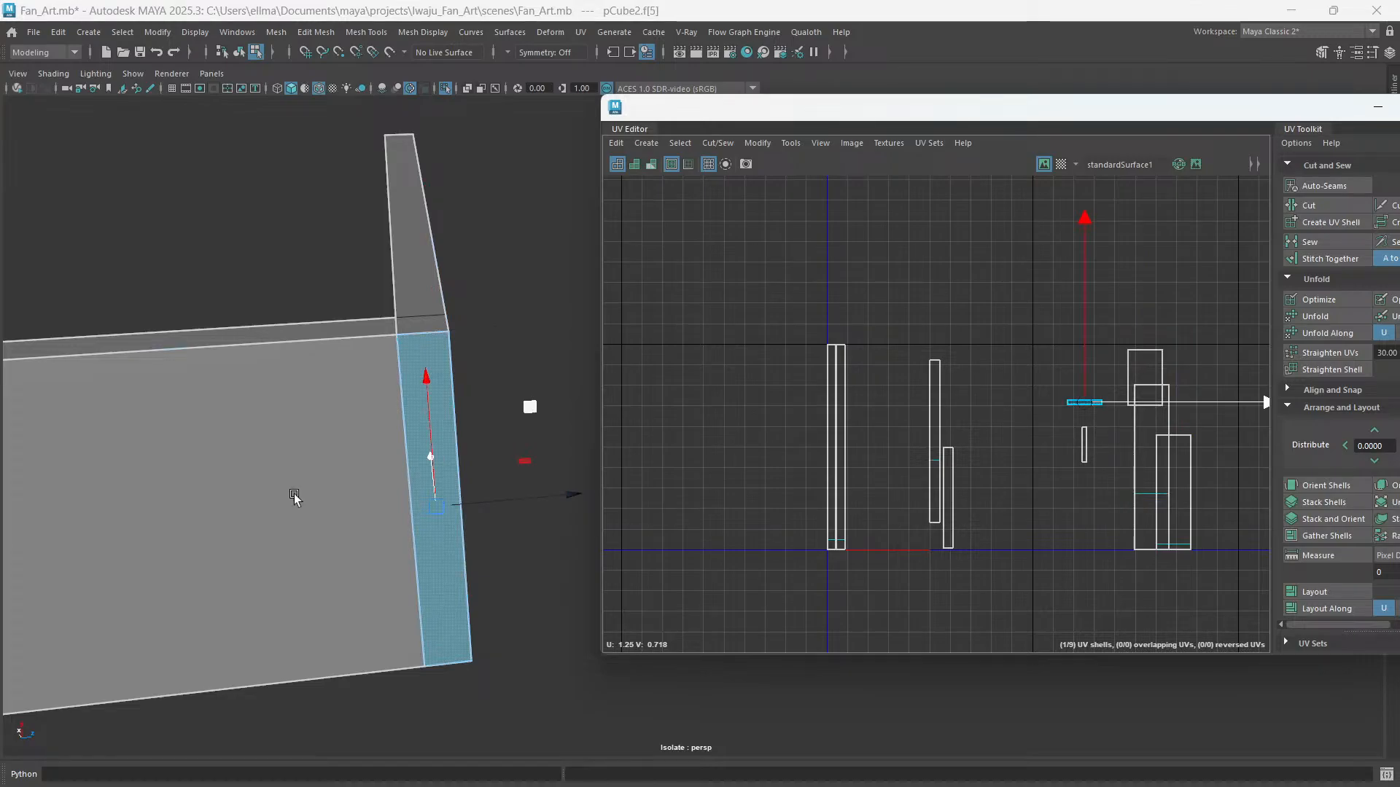
- Stitch the narrow corner strip's UV shell to the large front wall's UV shell along their shared vertical edge
click(313, 471)
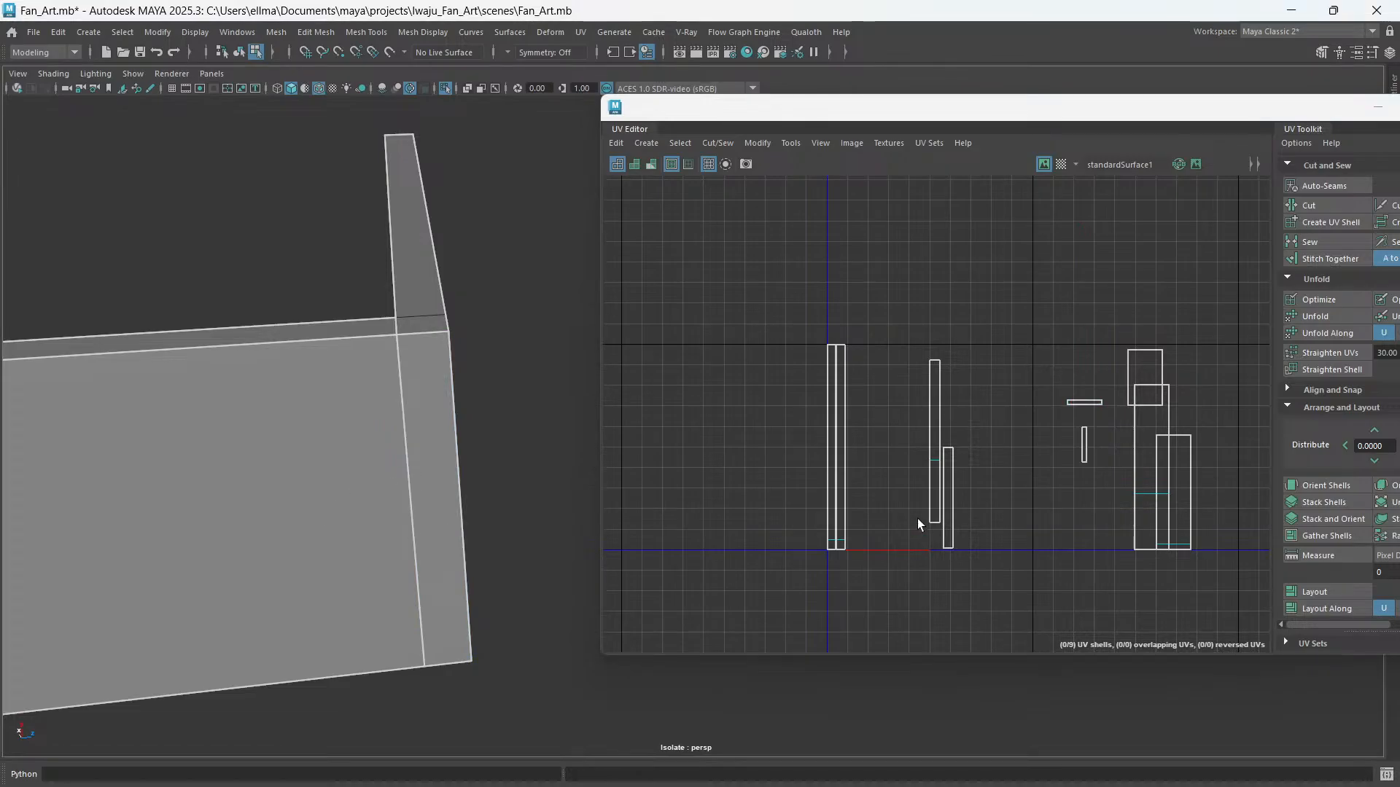
click(1144, 431)
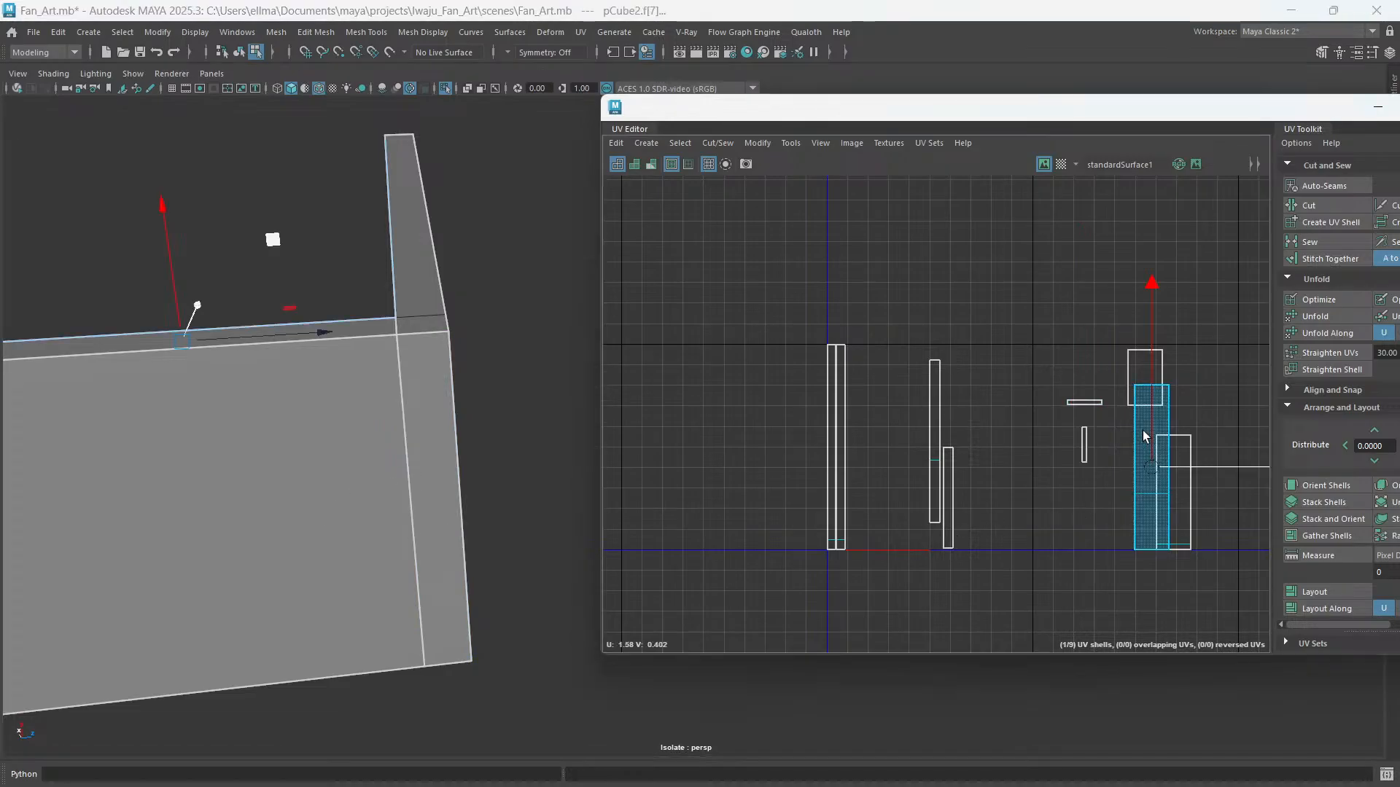
click(1178, 498)
click(1148, 376)
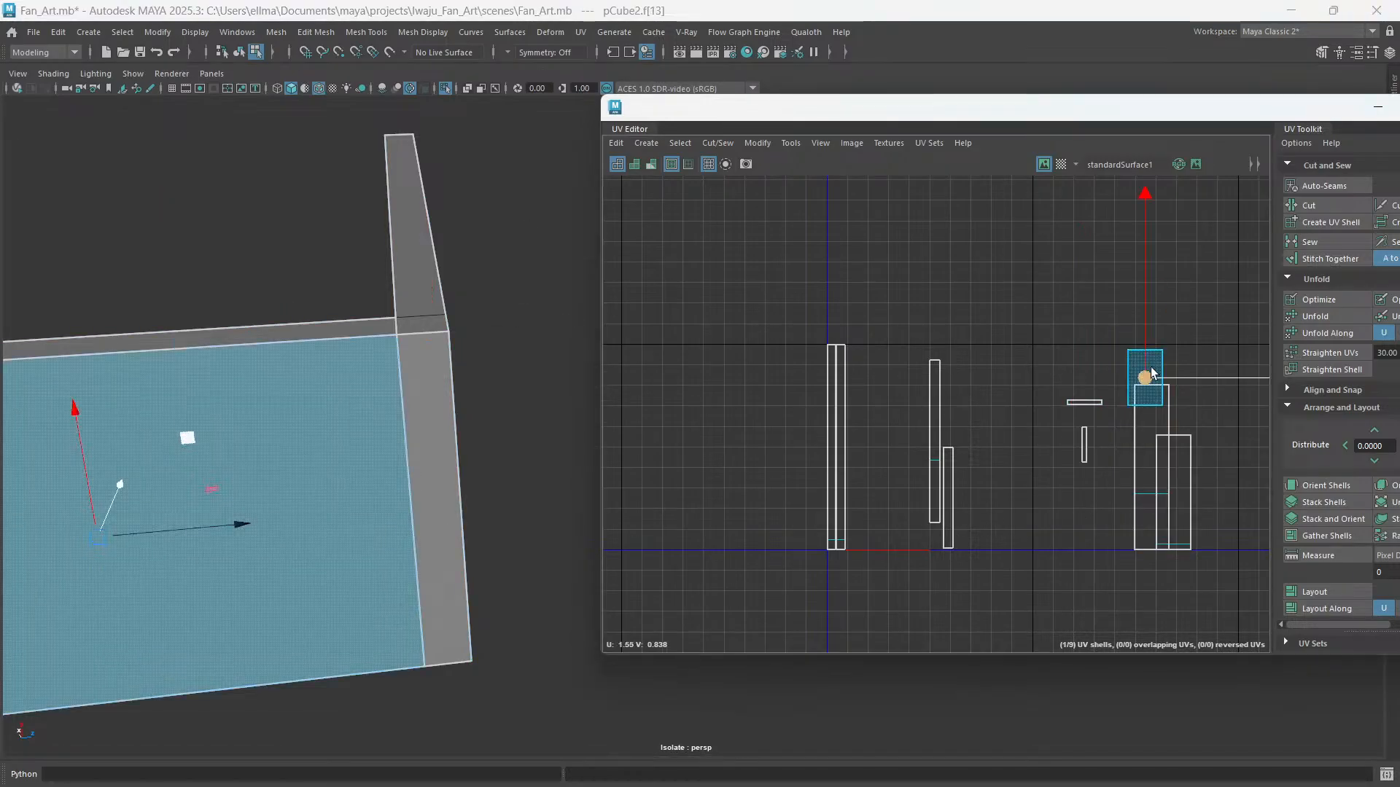
scroll(1075, 350, up, 2)
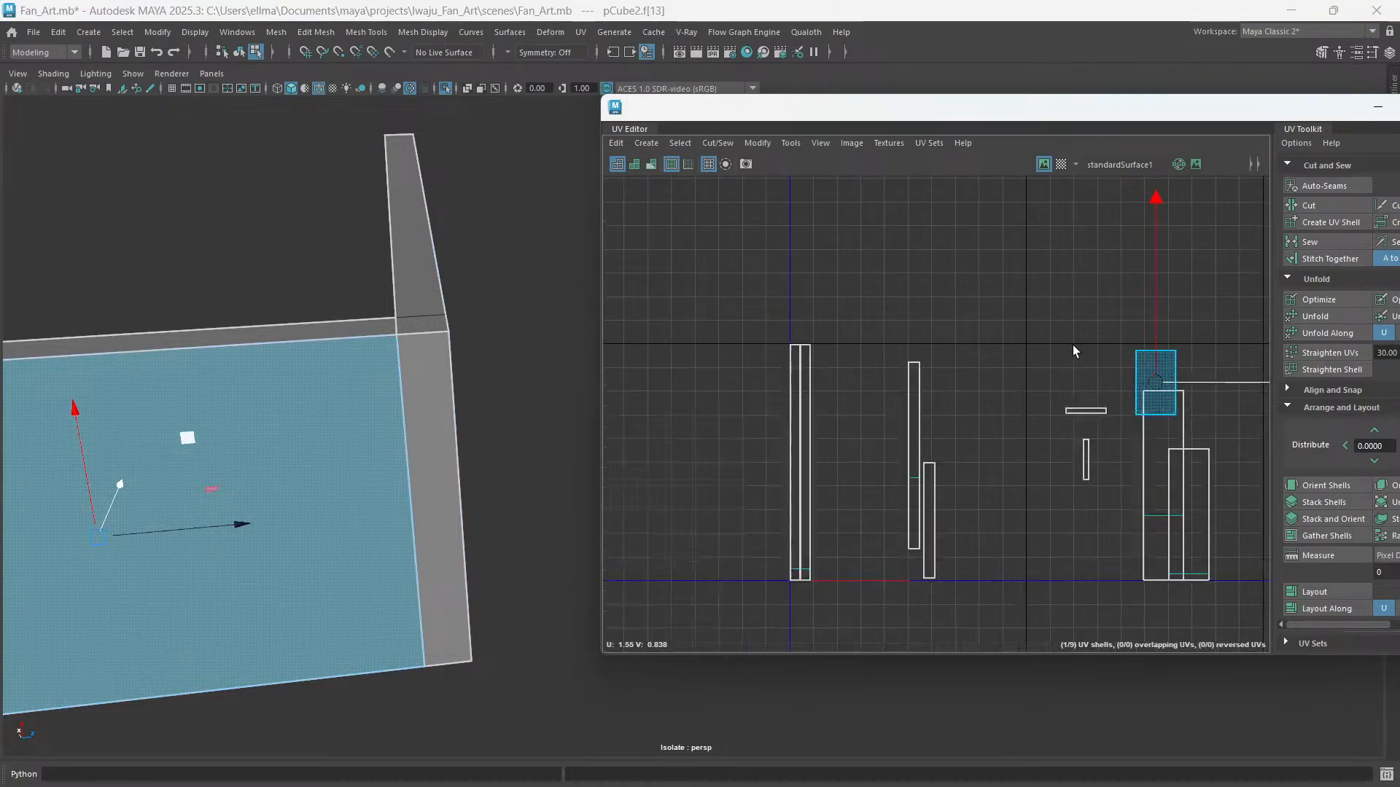
alt+middle_drag(1132, 358, 971, 389)
right_click(989, 333)
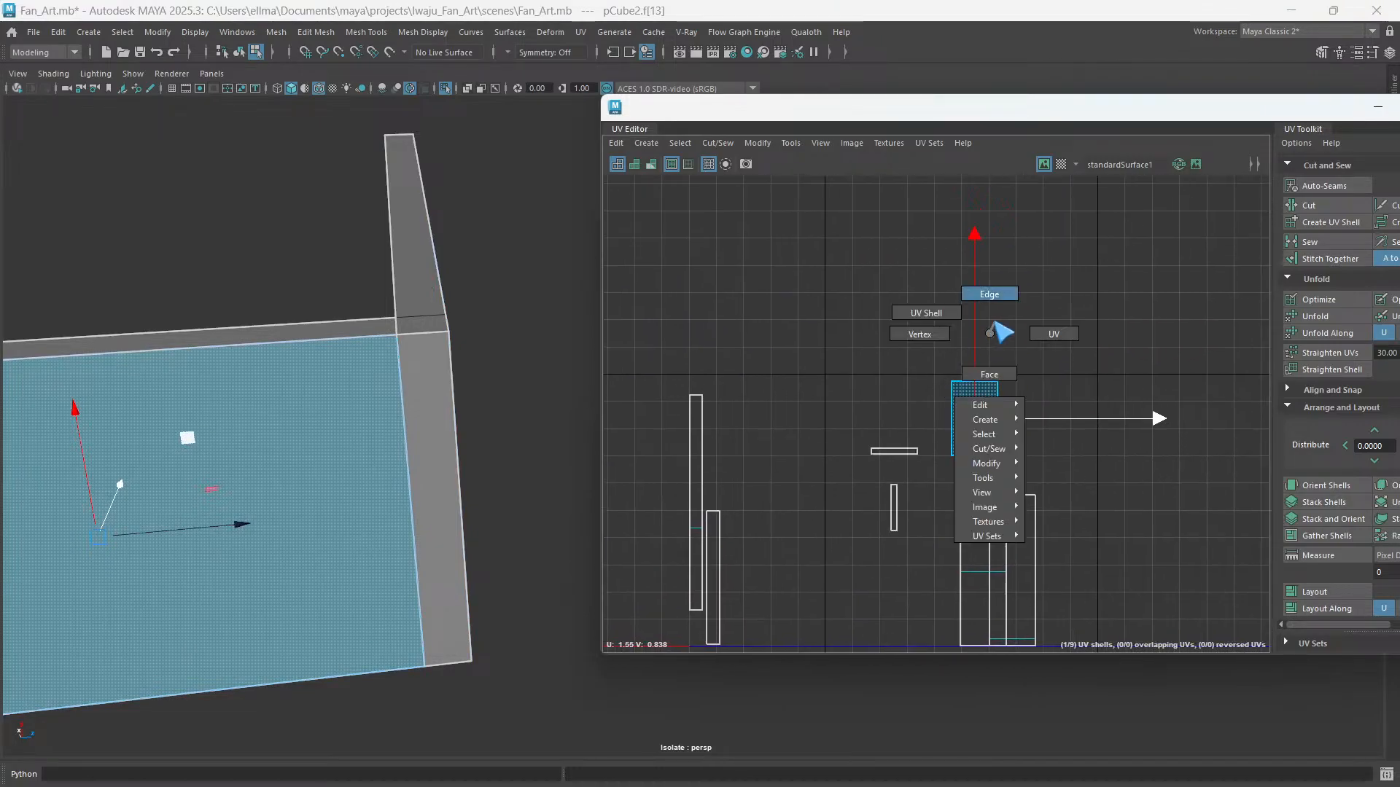
click(990, 293)
click(980, 380)
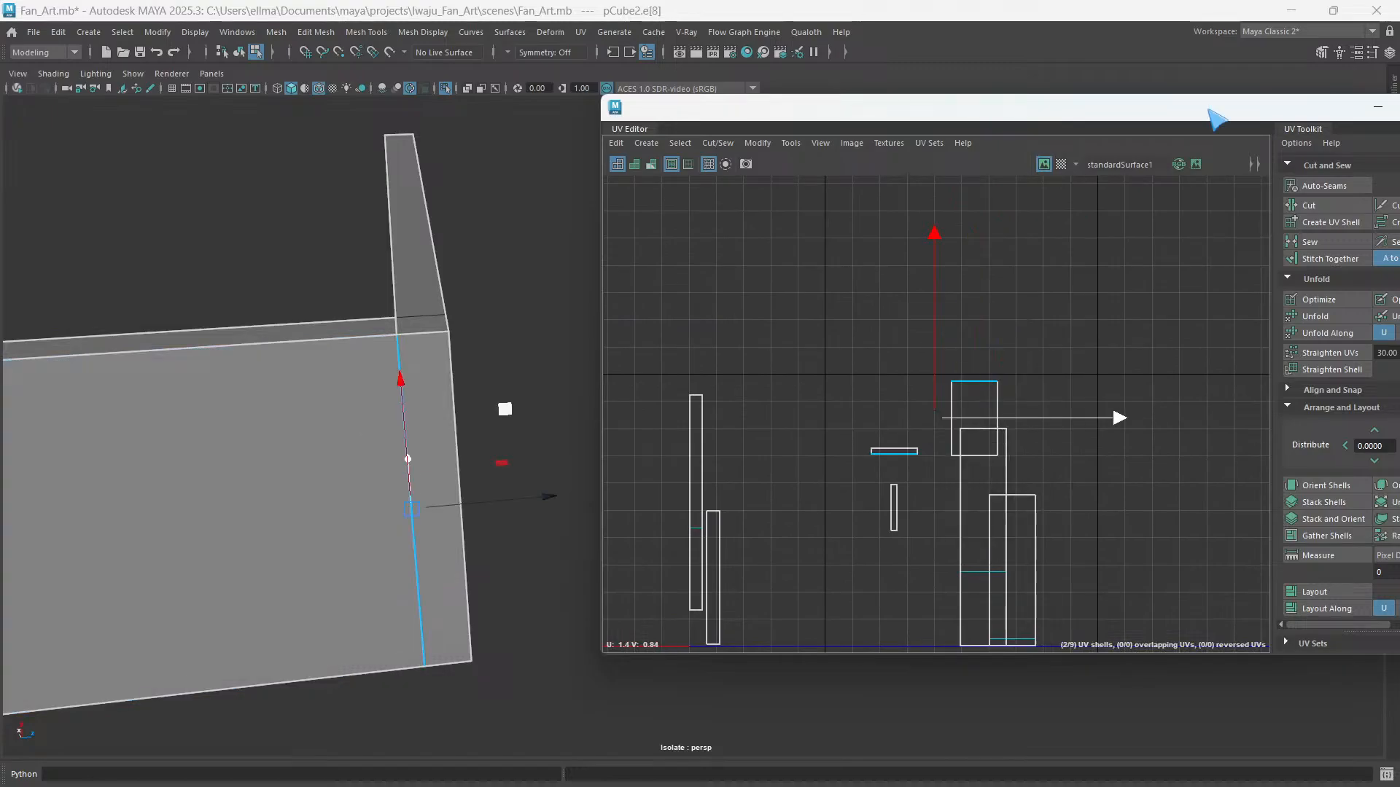
drag(1217, 118, 1094, 119)
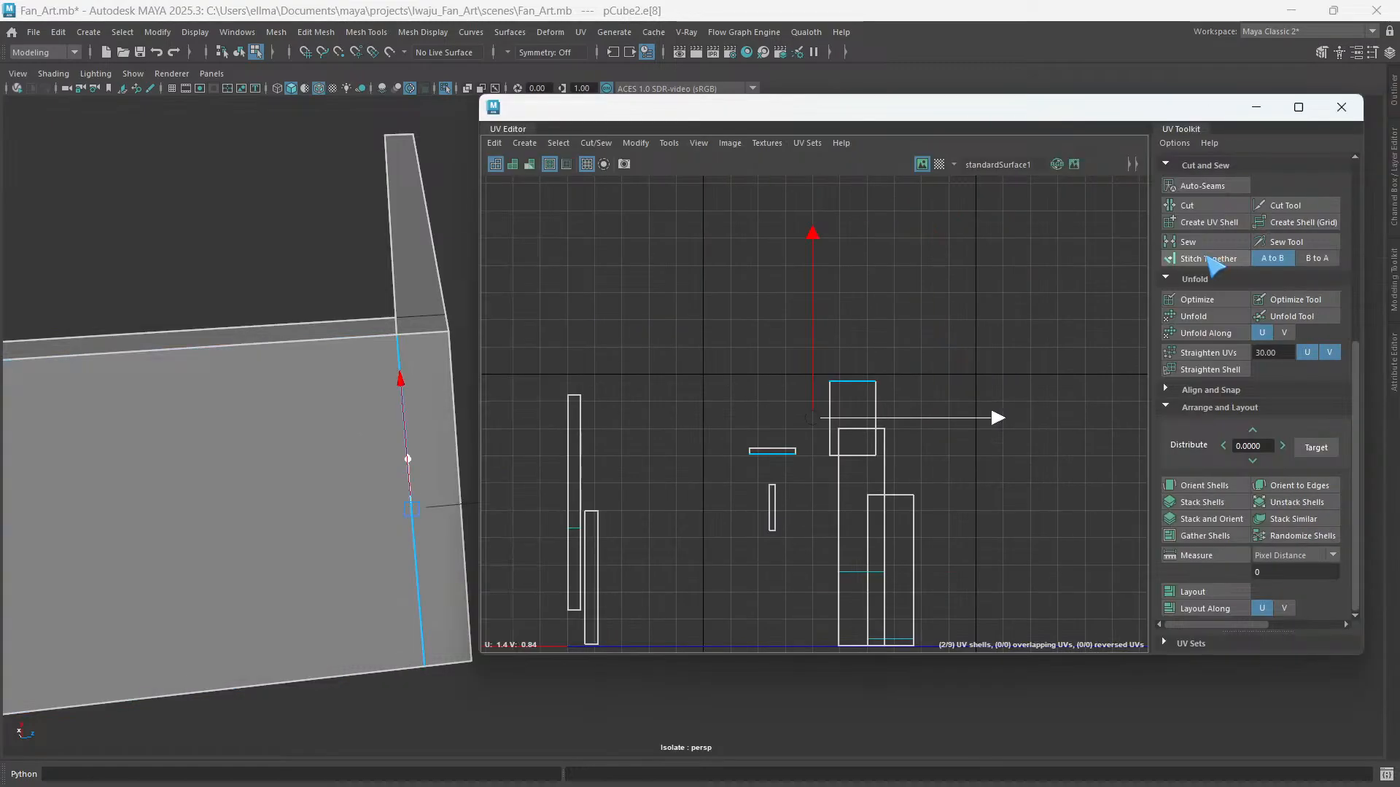
click(1208, 259)
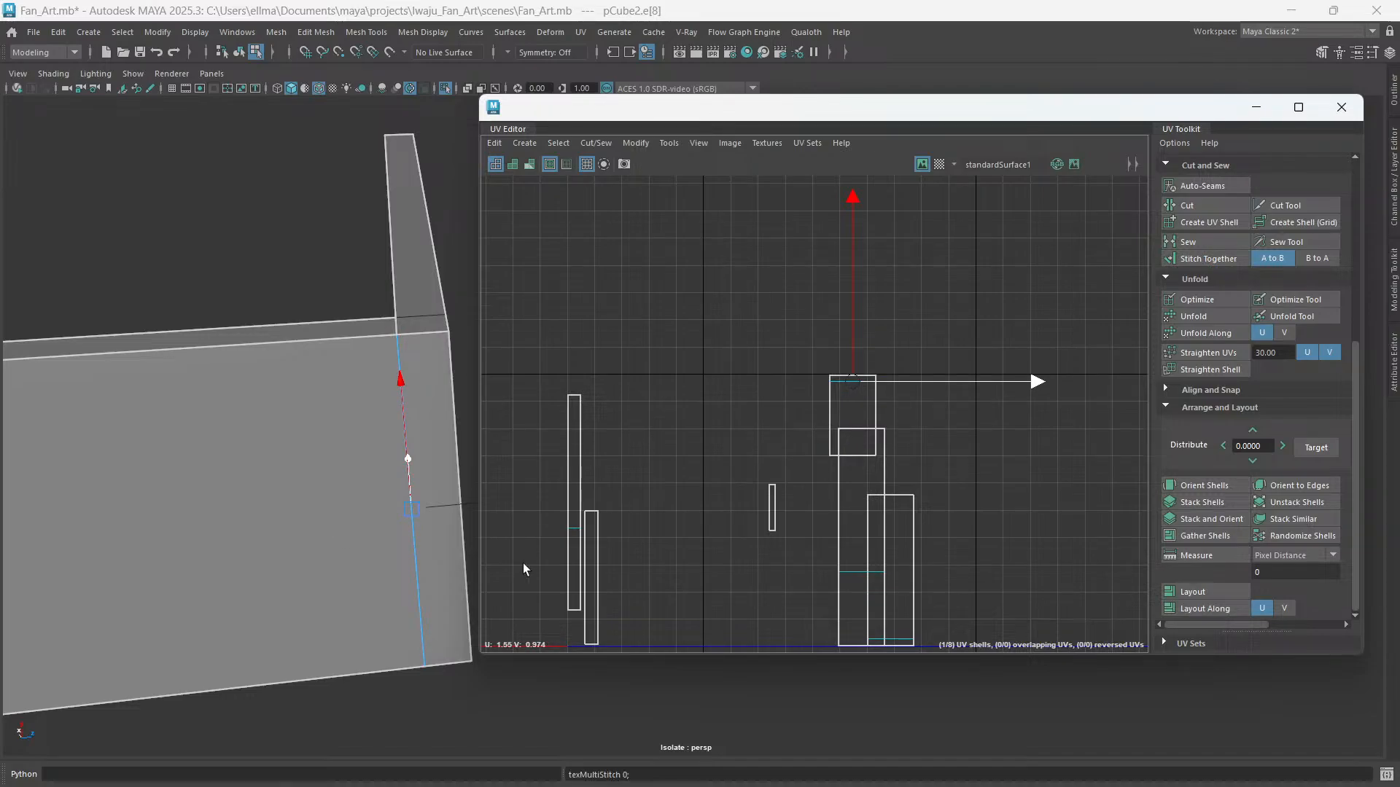
- Examine which faces near the wall corner belong to the small separate UV shell and the newly stitched shell
alt+drag(371, 482, 295, 497)
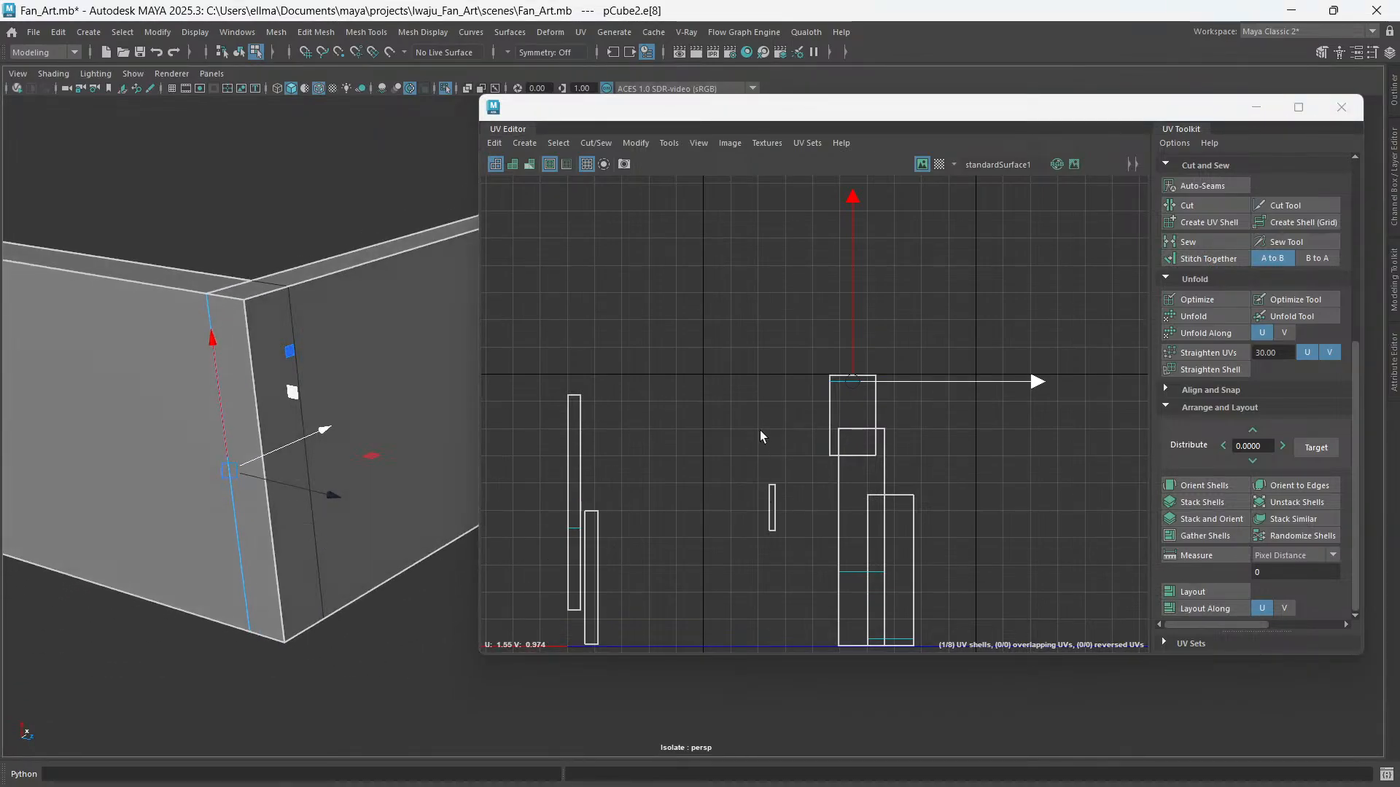
right_drag(760, 436, 729, 445)
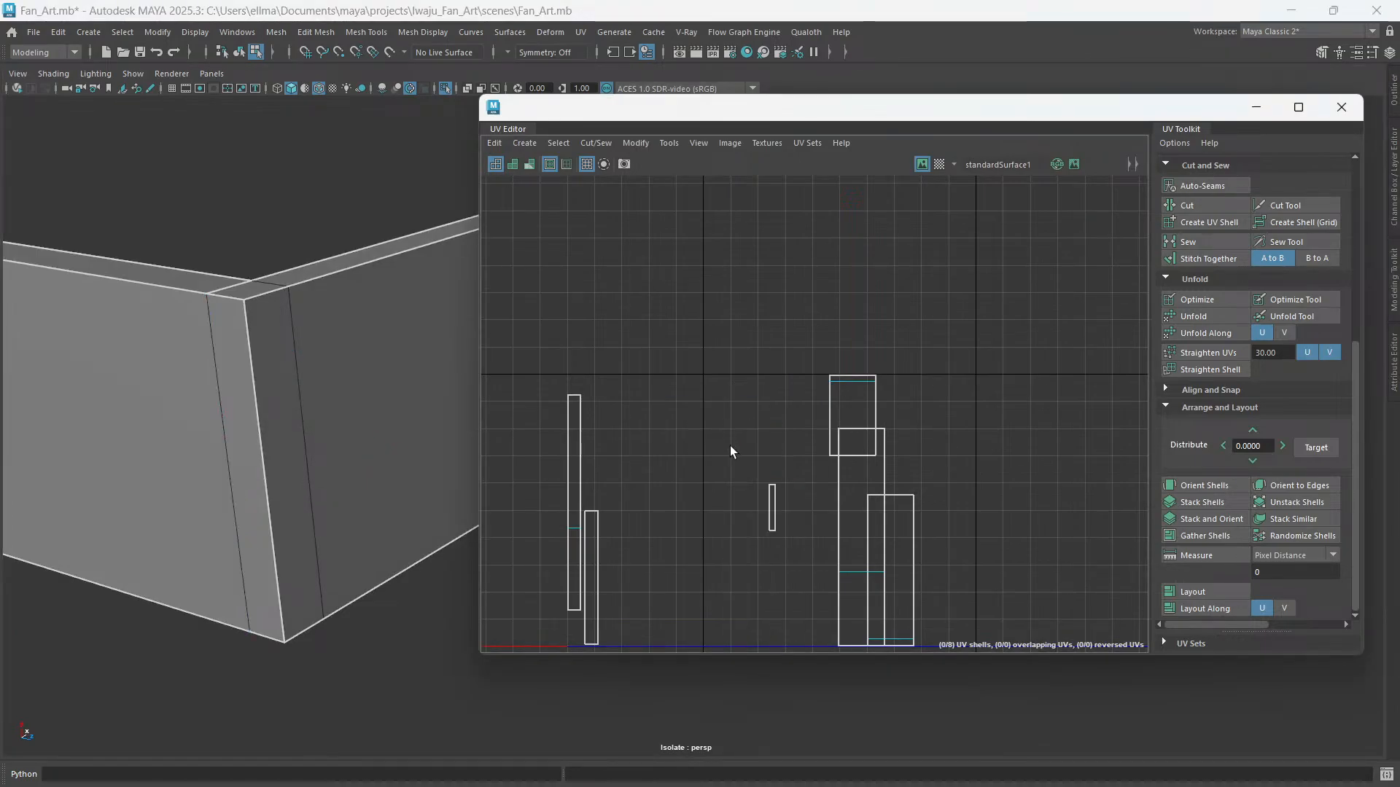
click(764, 499)
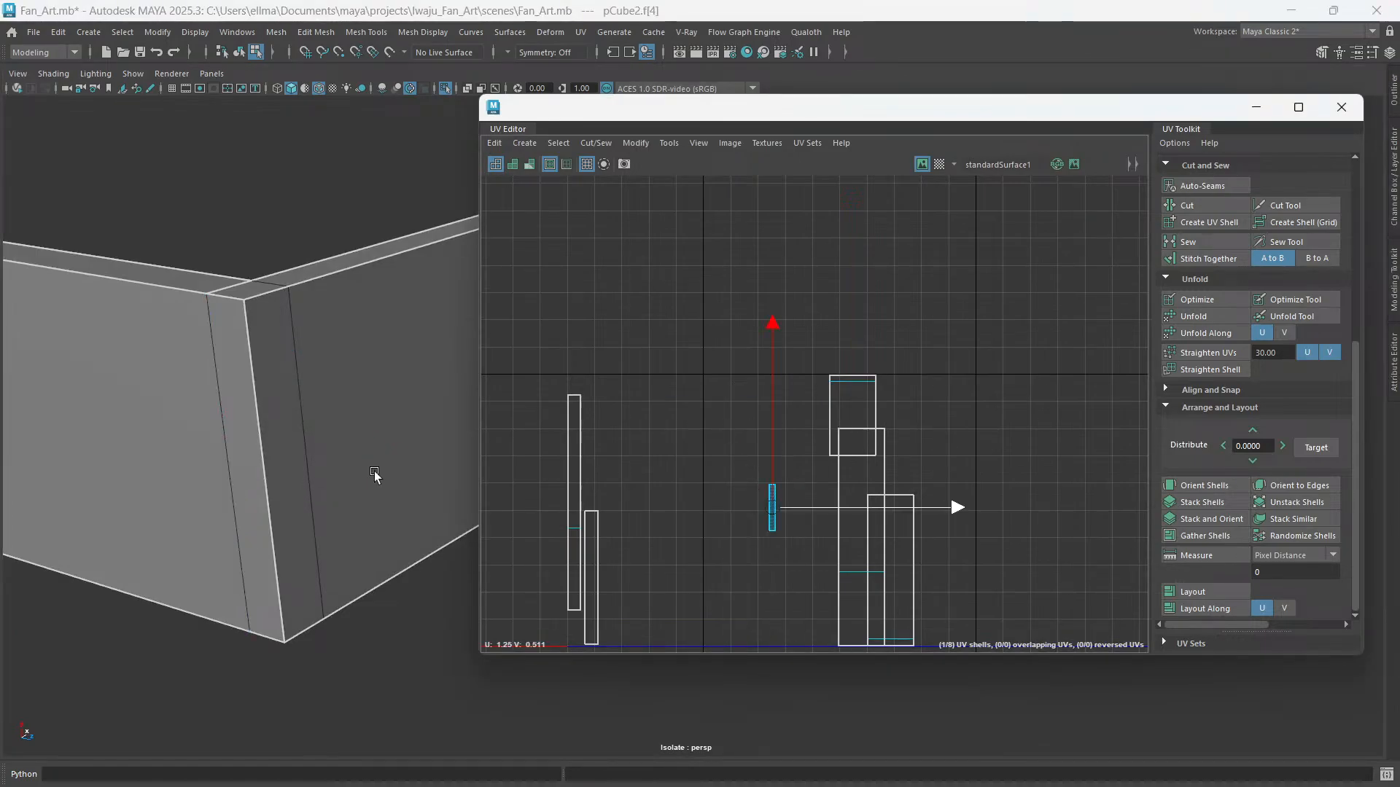
alt+drag(374, 475, 433, 478)
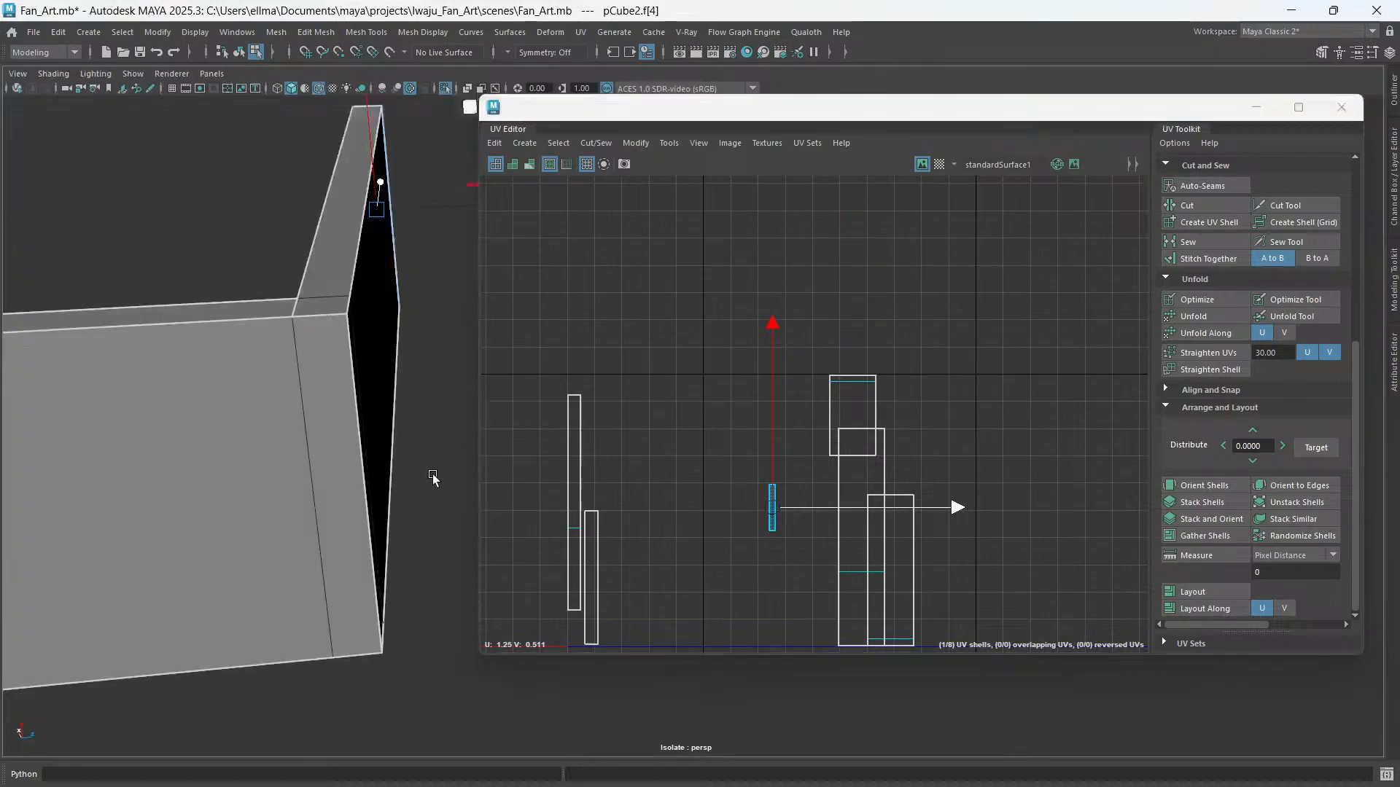
click(851, 386)
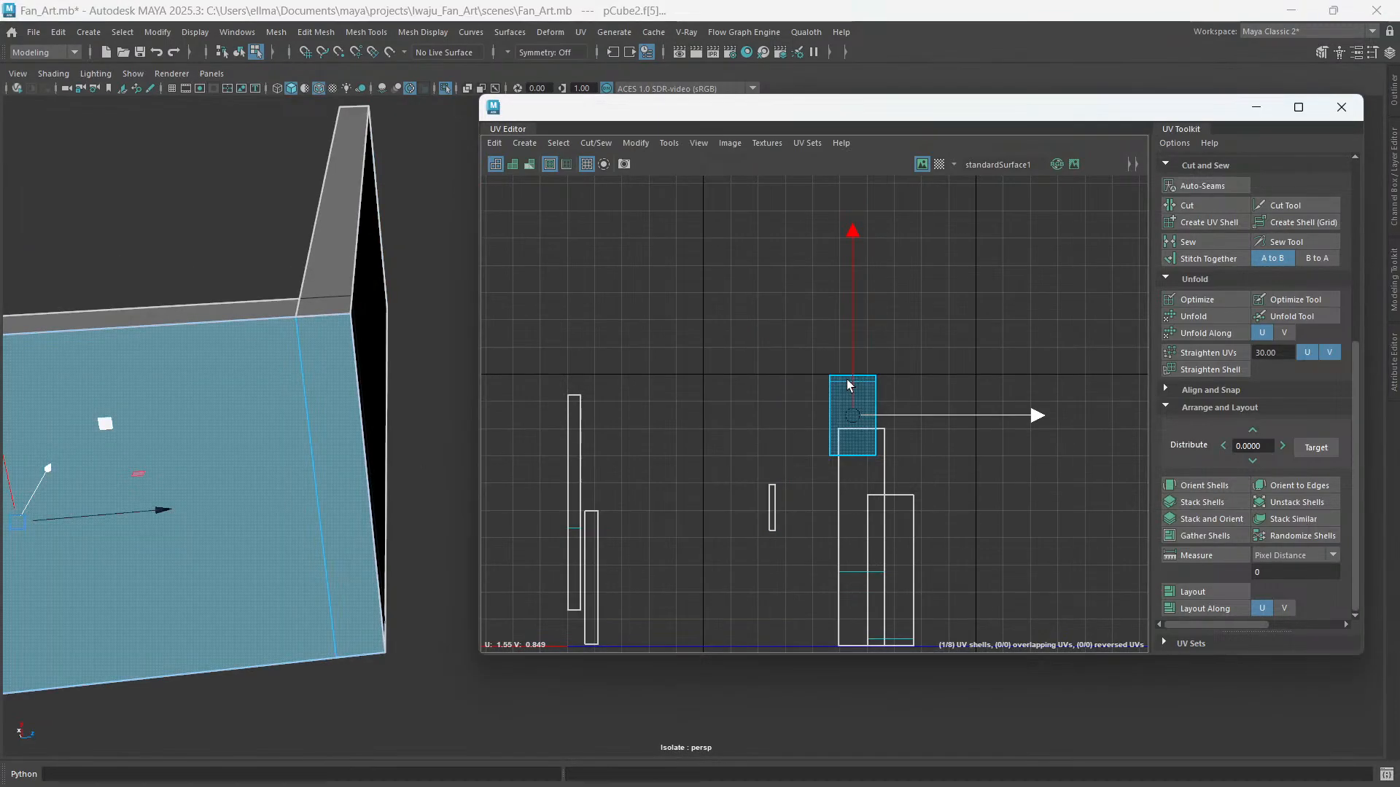
alt+drag(398, 429, 352, 421)
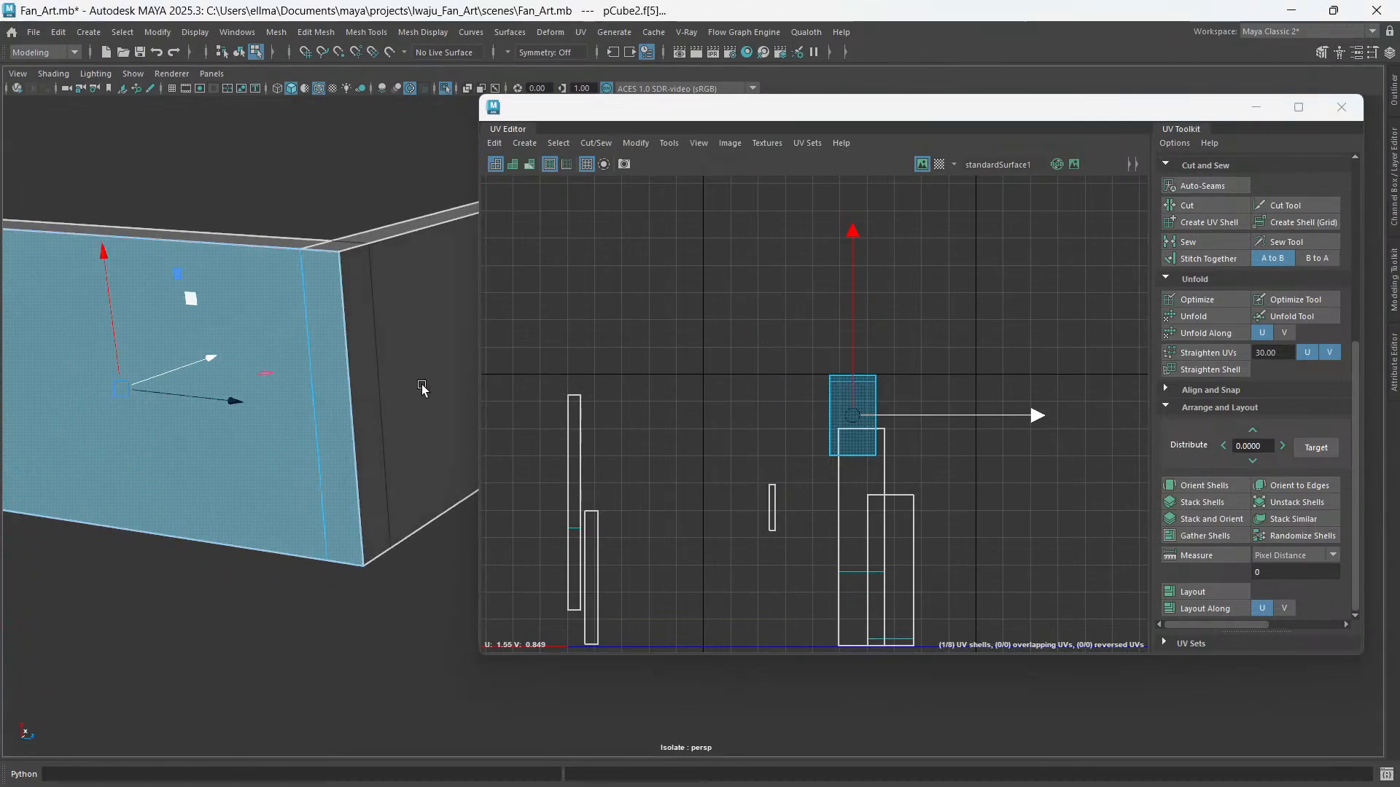
alt+drag(421, 390, 452, 416)
- Select the remaining long and wide UV shells one at a time to match each with its wall faces
scroll(785, 431, down, 2)
alt+middle_drag(807, 472, 851, 458)
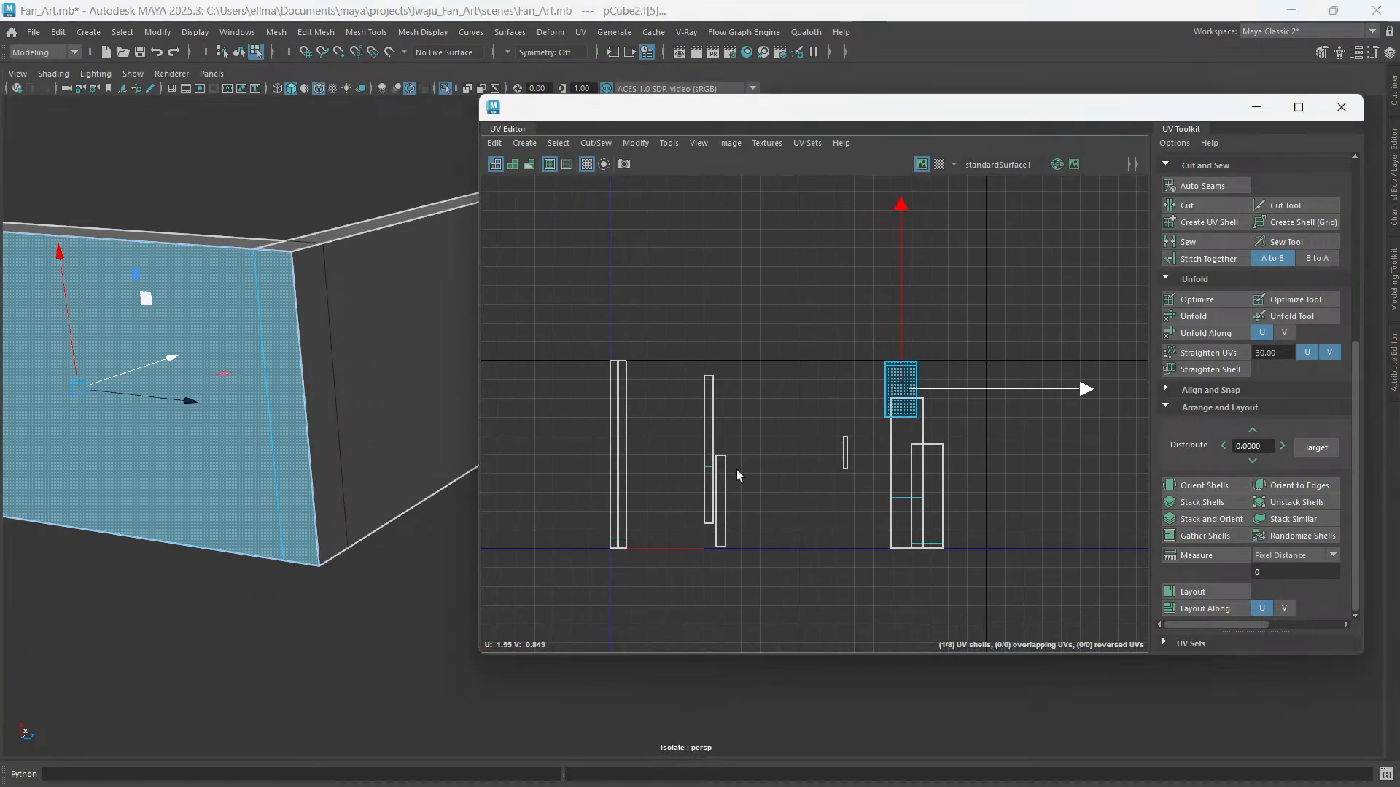
click(724, 510)
click(708, 467)
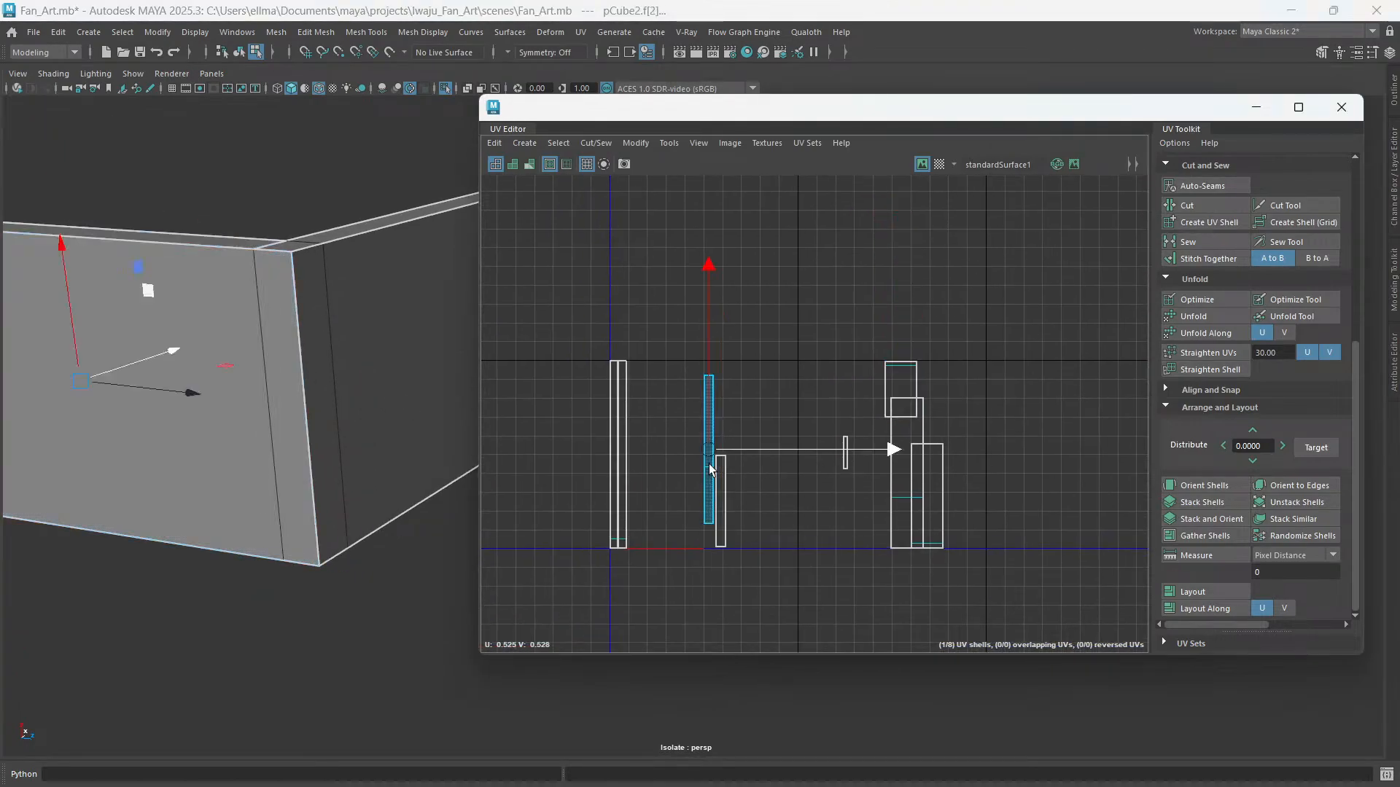
click(619, 465)
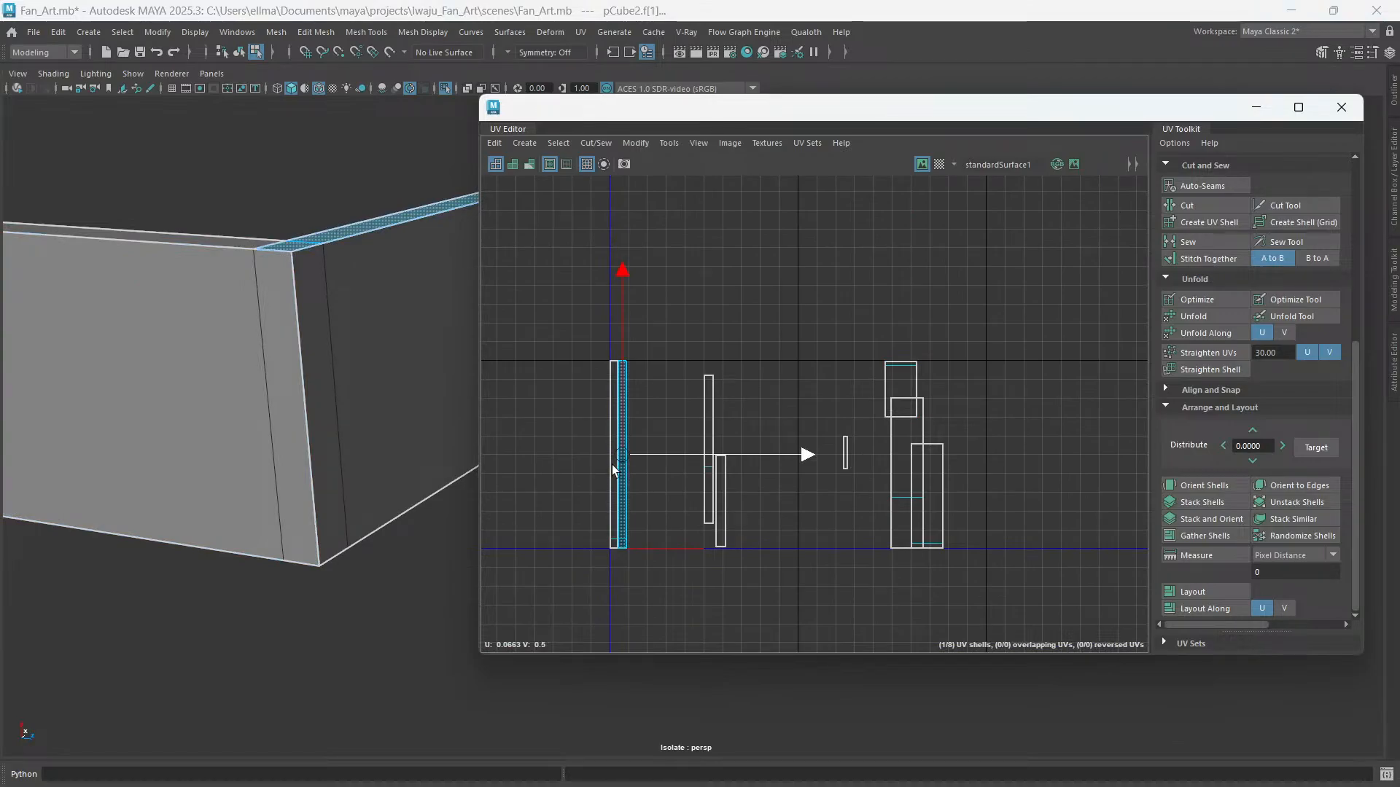
click(610, 544)
click(921, 506)
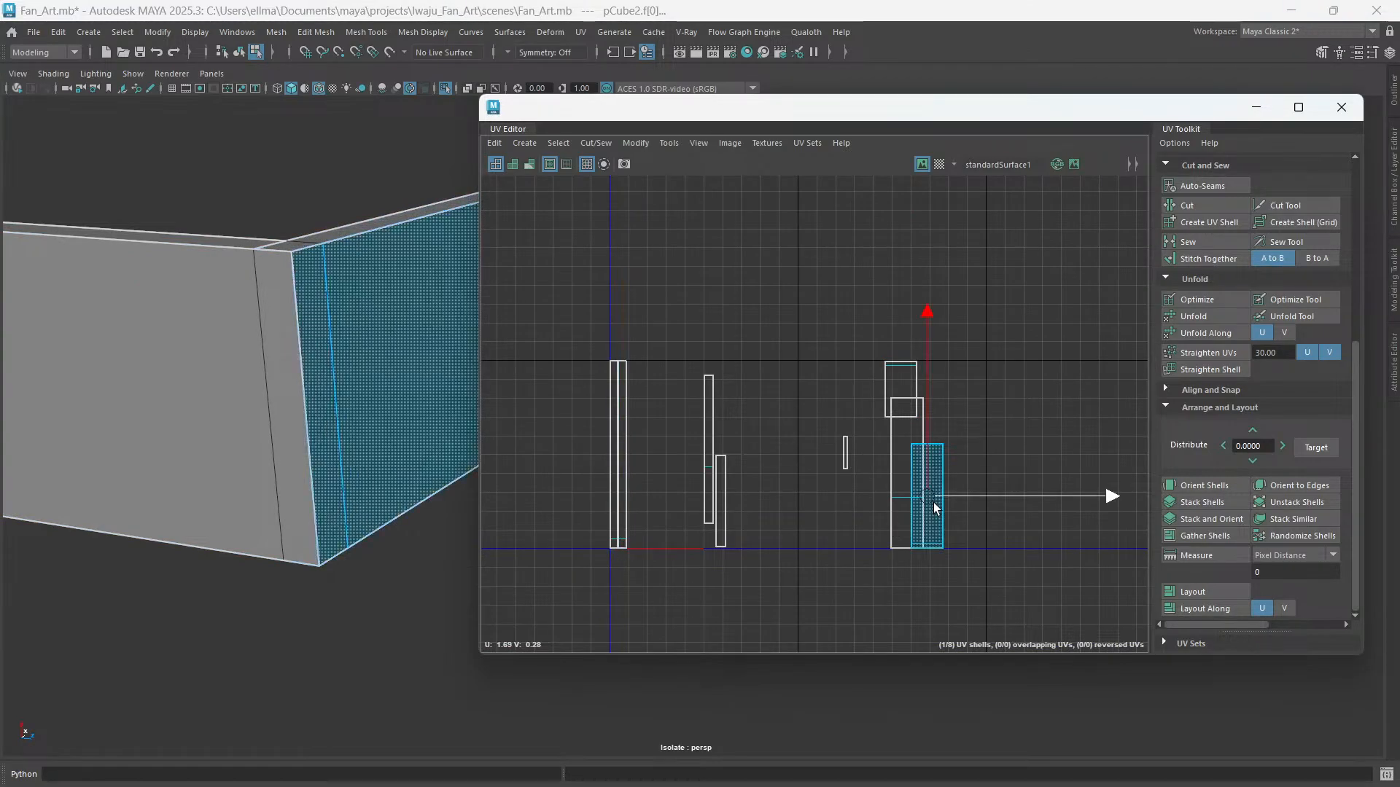
click(846, 455)
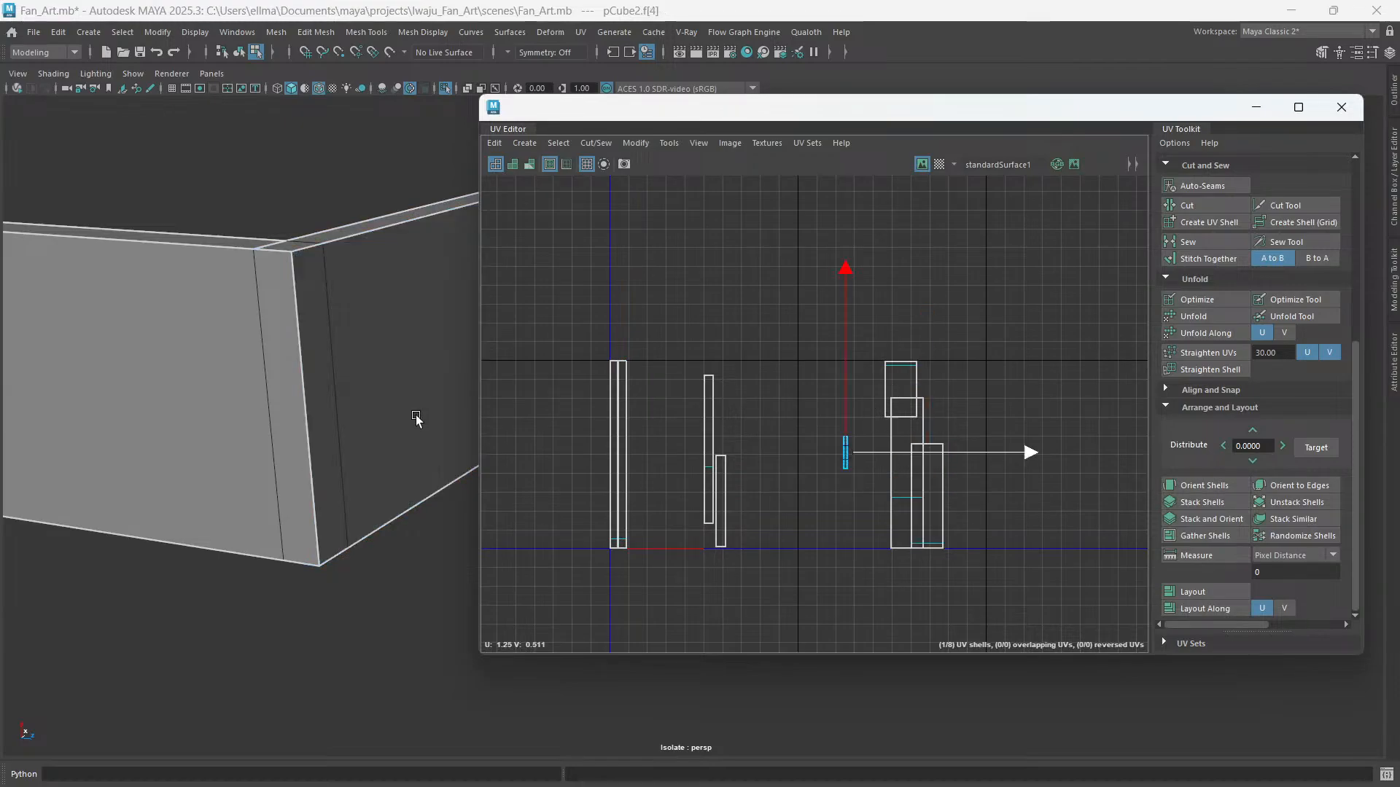
- Check which UV shell contains the narrow end face at the wall's open end
alt+drag(417, 421, 350, 361)
click(290, 369)
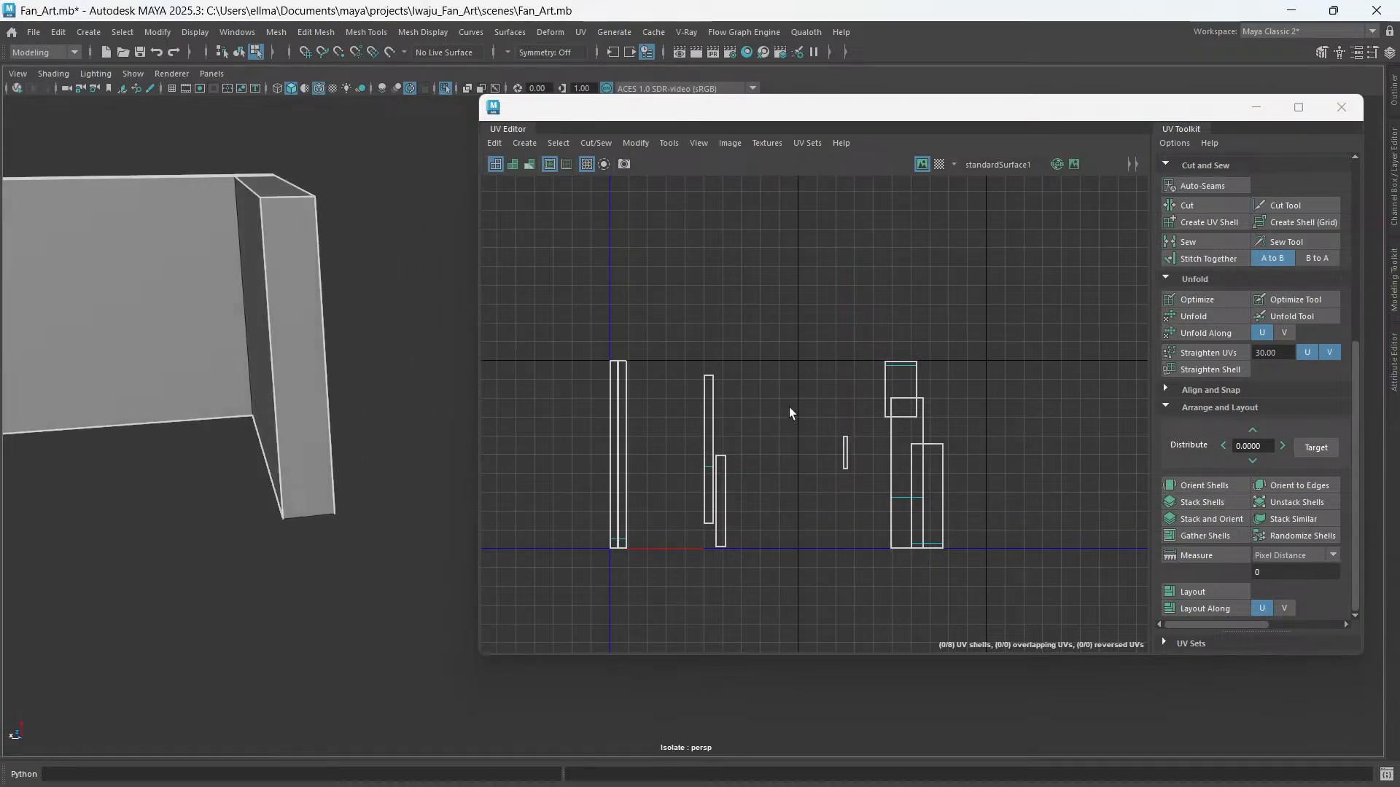
click(902, 371)
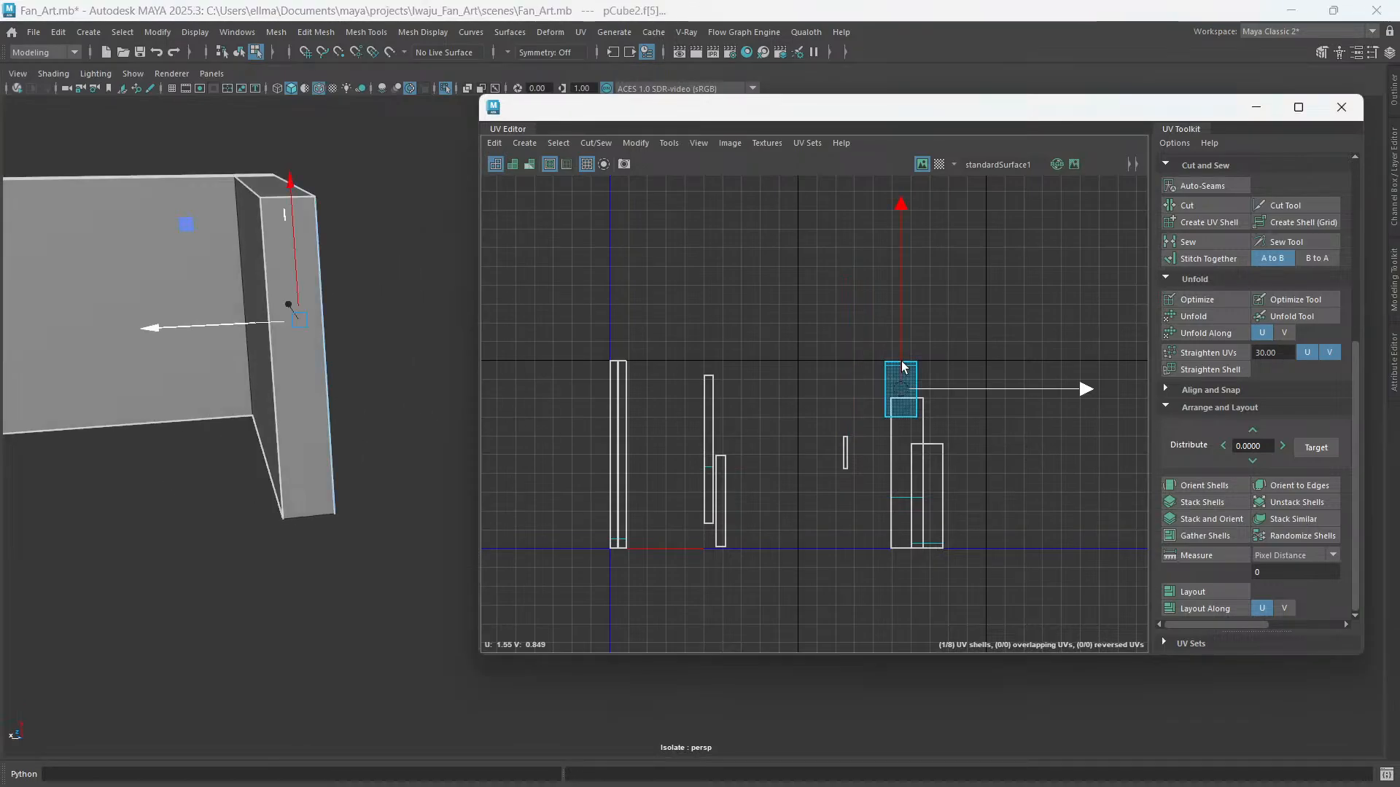
click(933, 545)
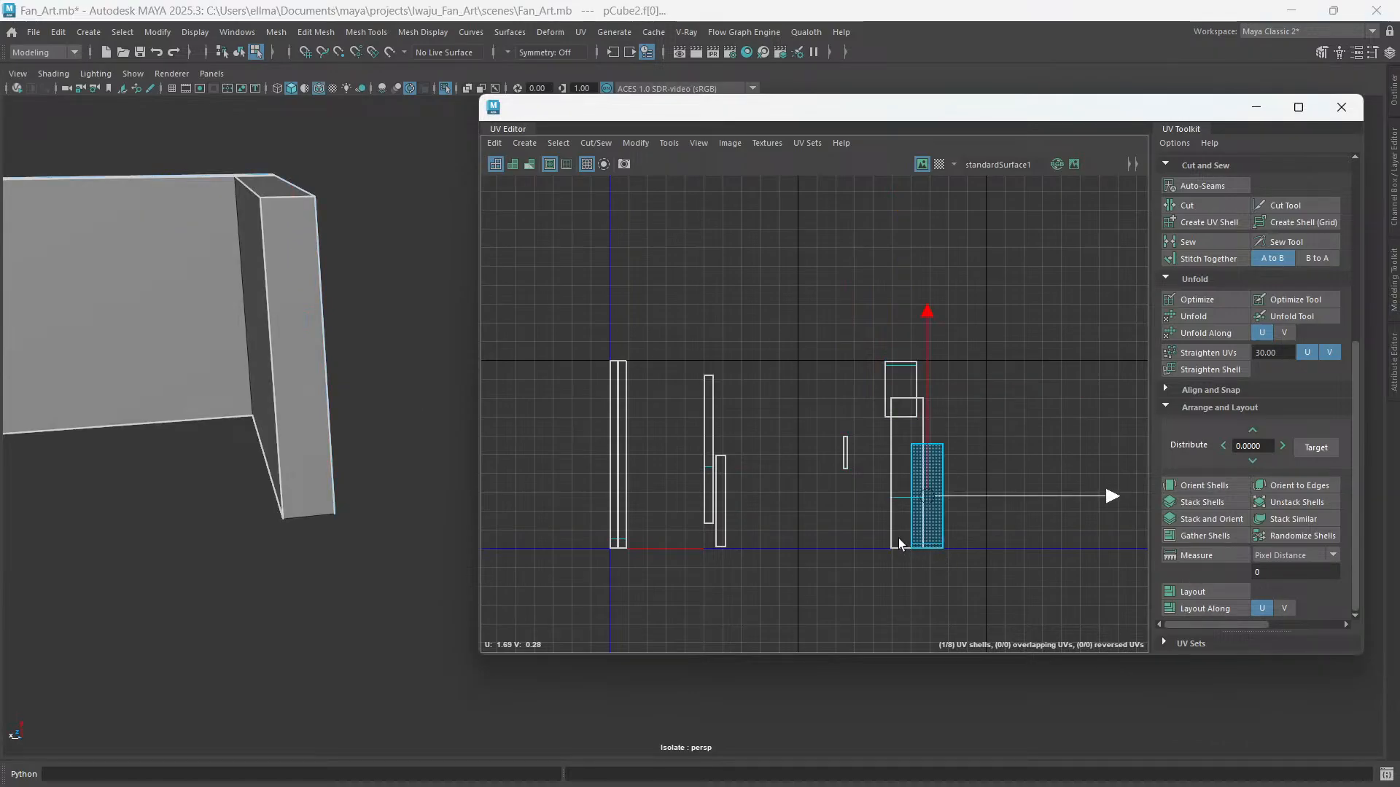
click(898, 543)
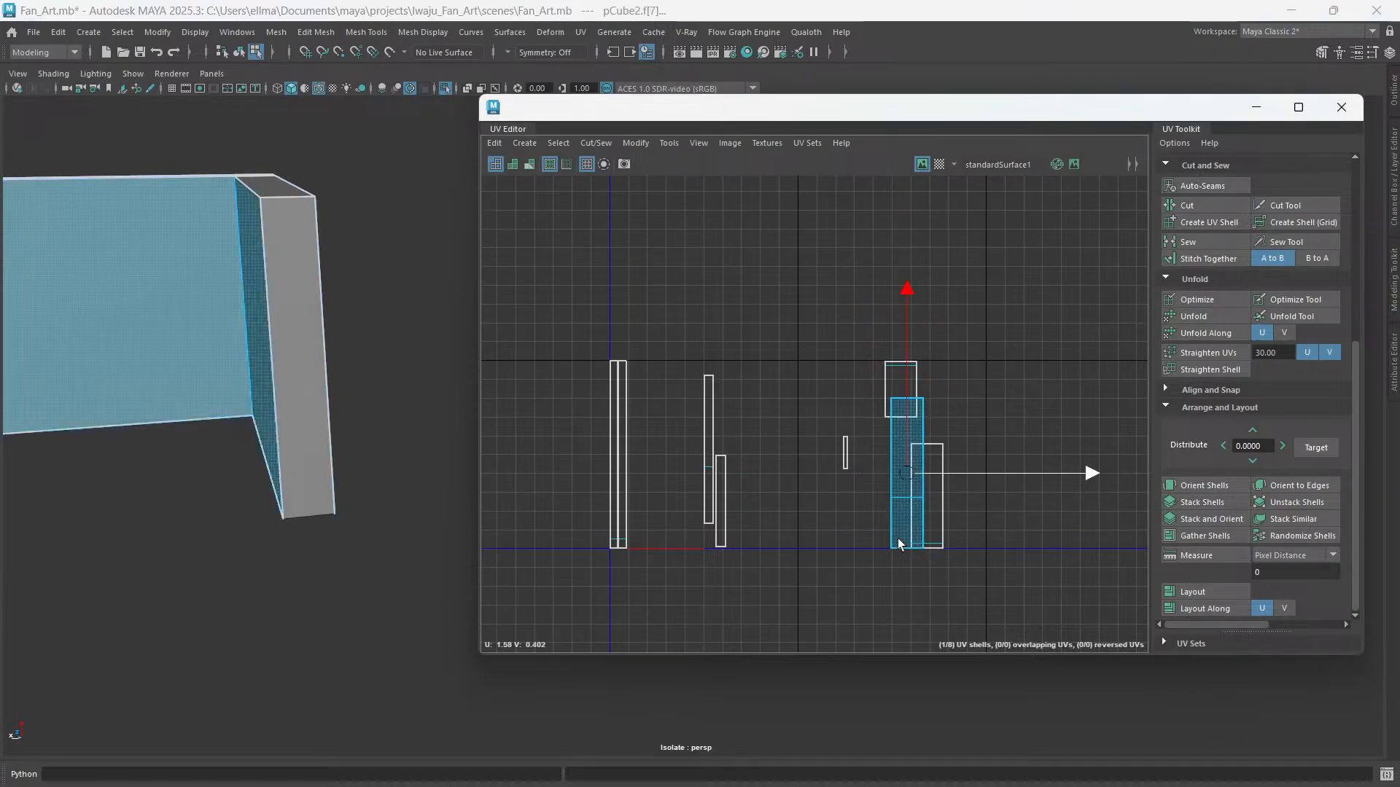
click(719, 536)
click(709, 452)
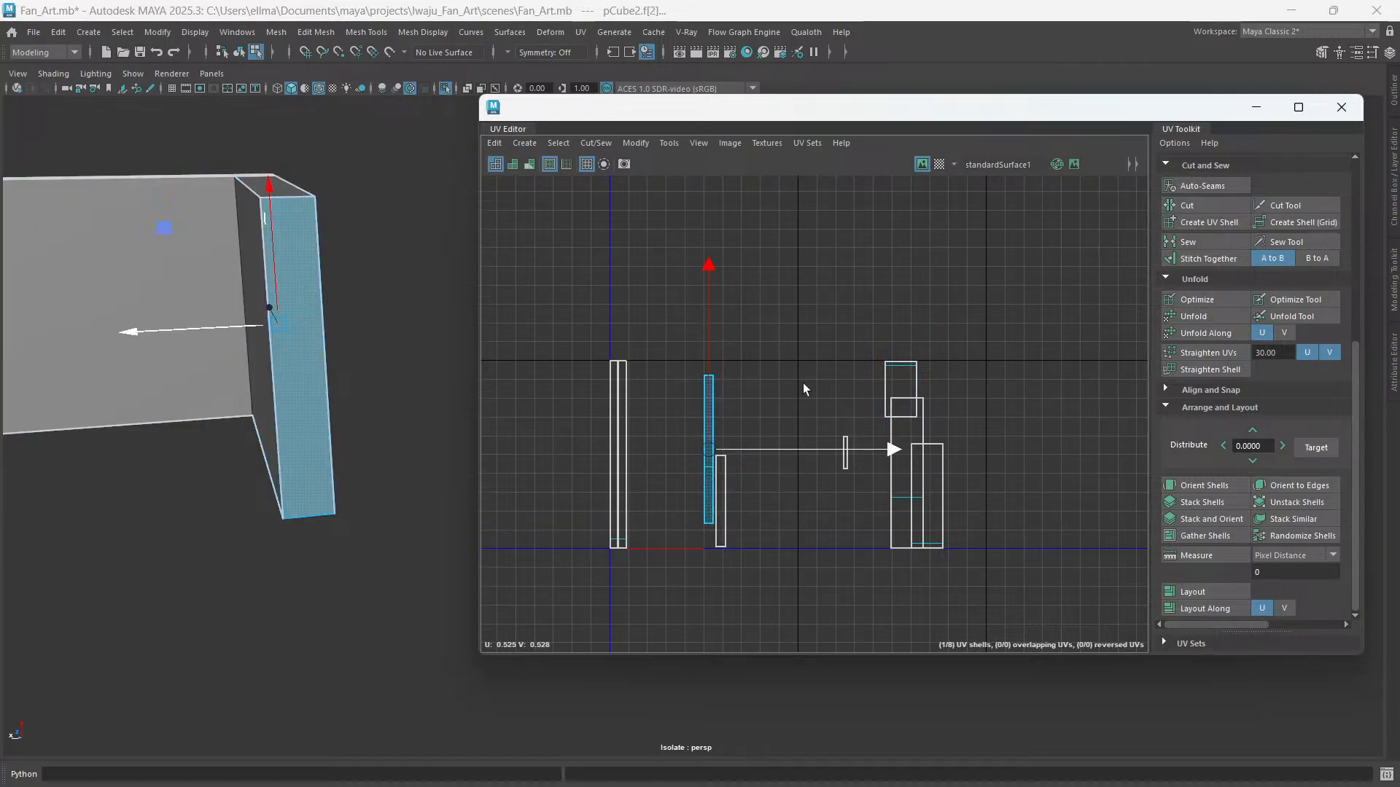
- Compare the inner wall's UV shell with the narrow end strip's shell from several angles around the model
scroll(825, 346, up, 3)
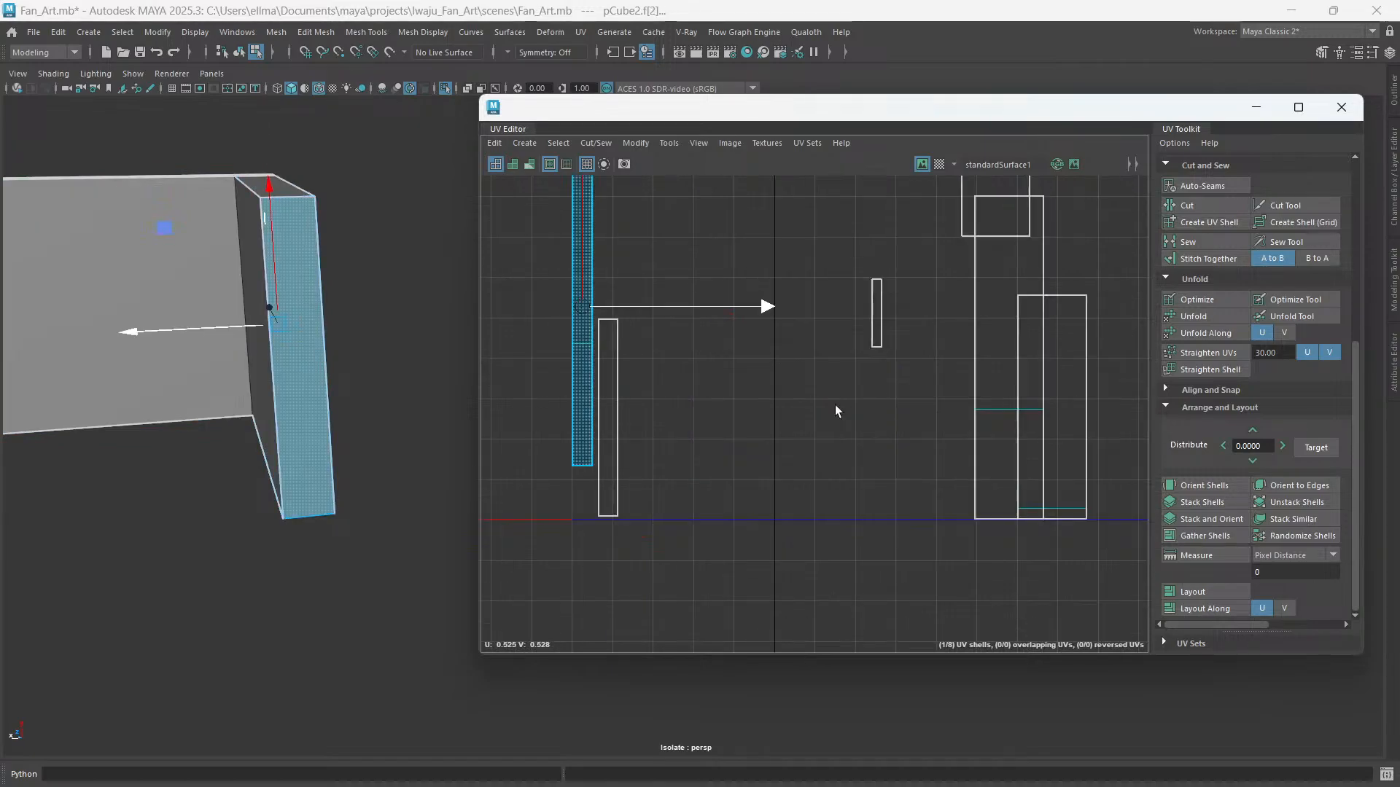
key(a)
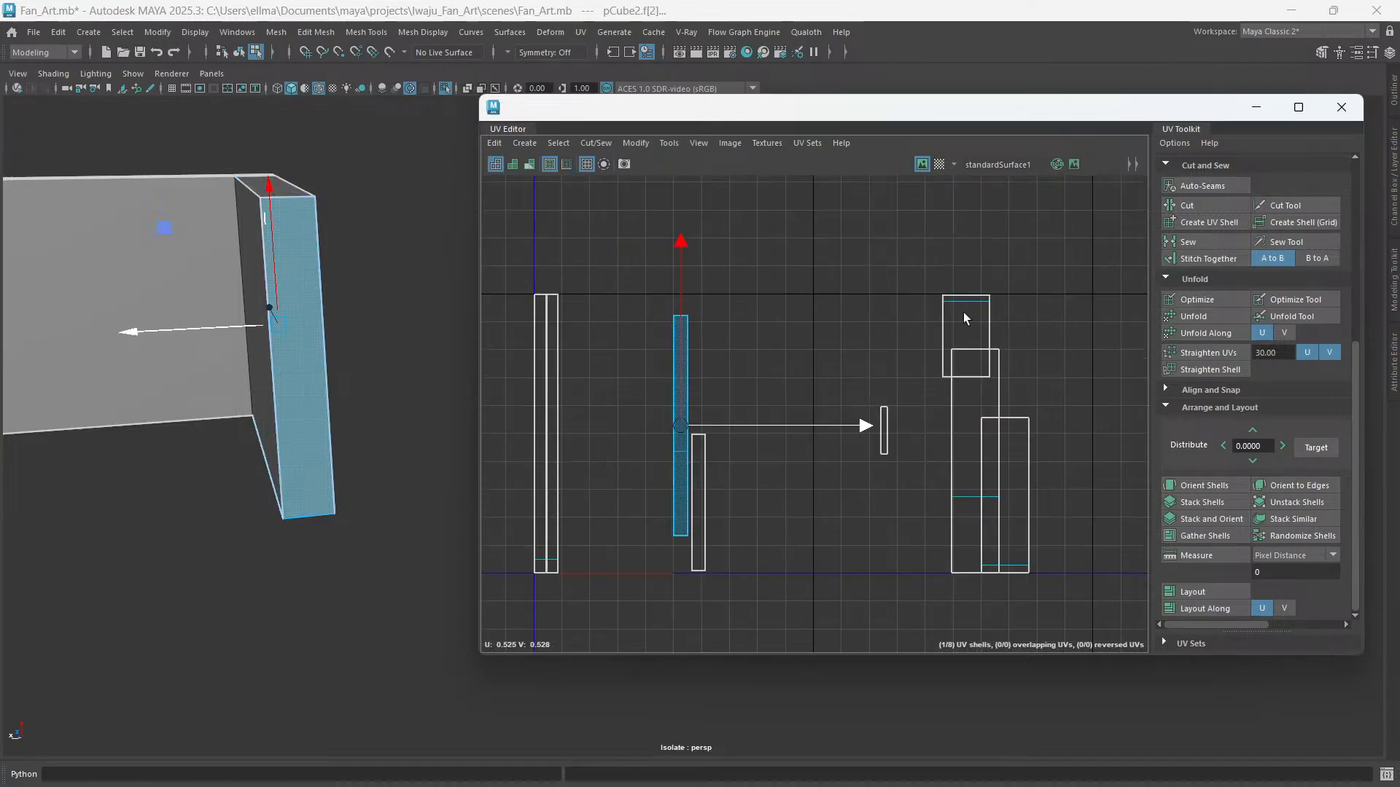
click(977, 396)
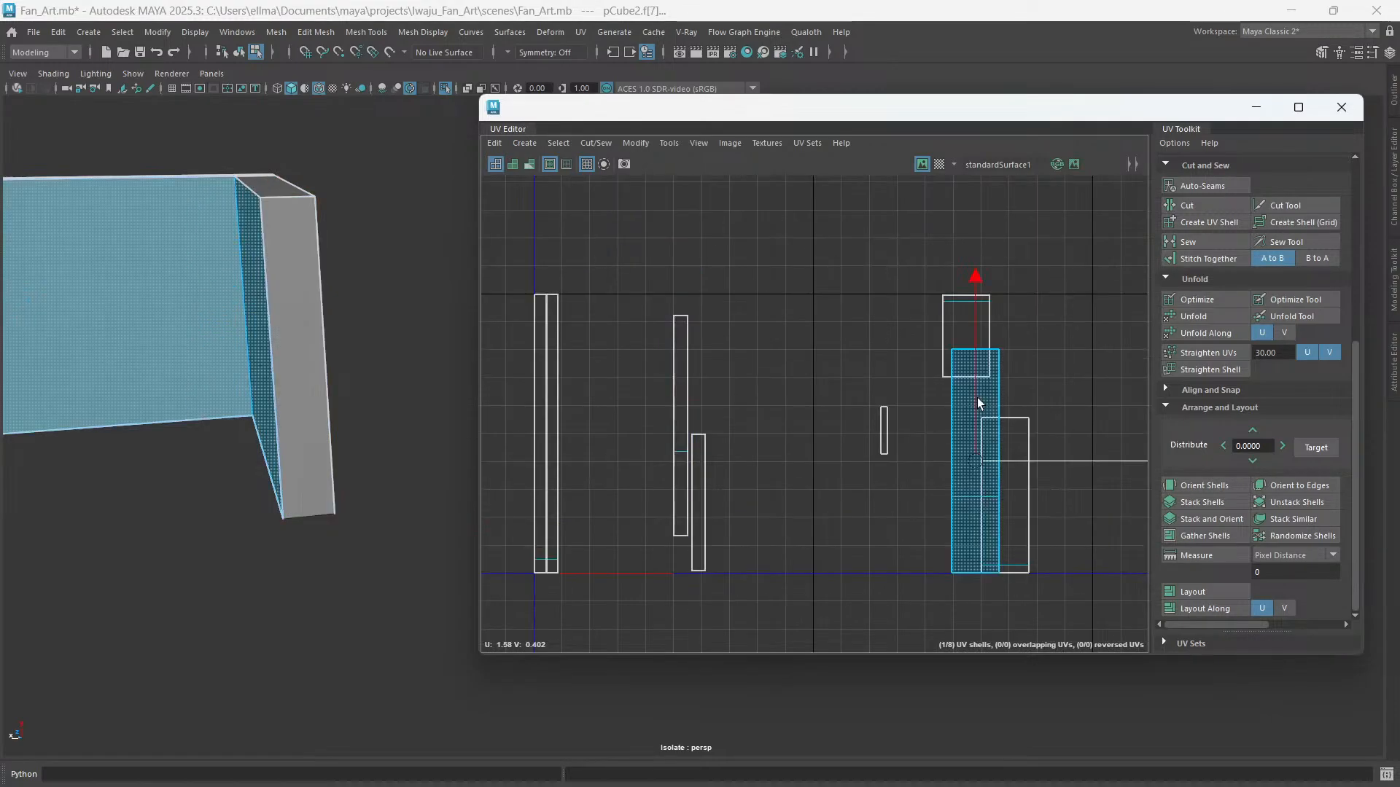
alt+drag(261, 273, 286, 406)
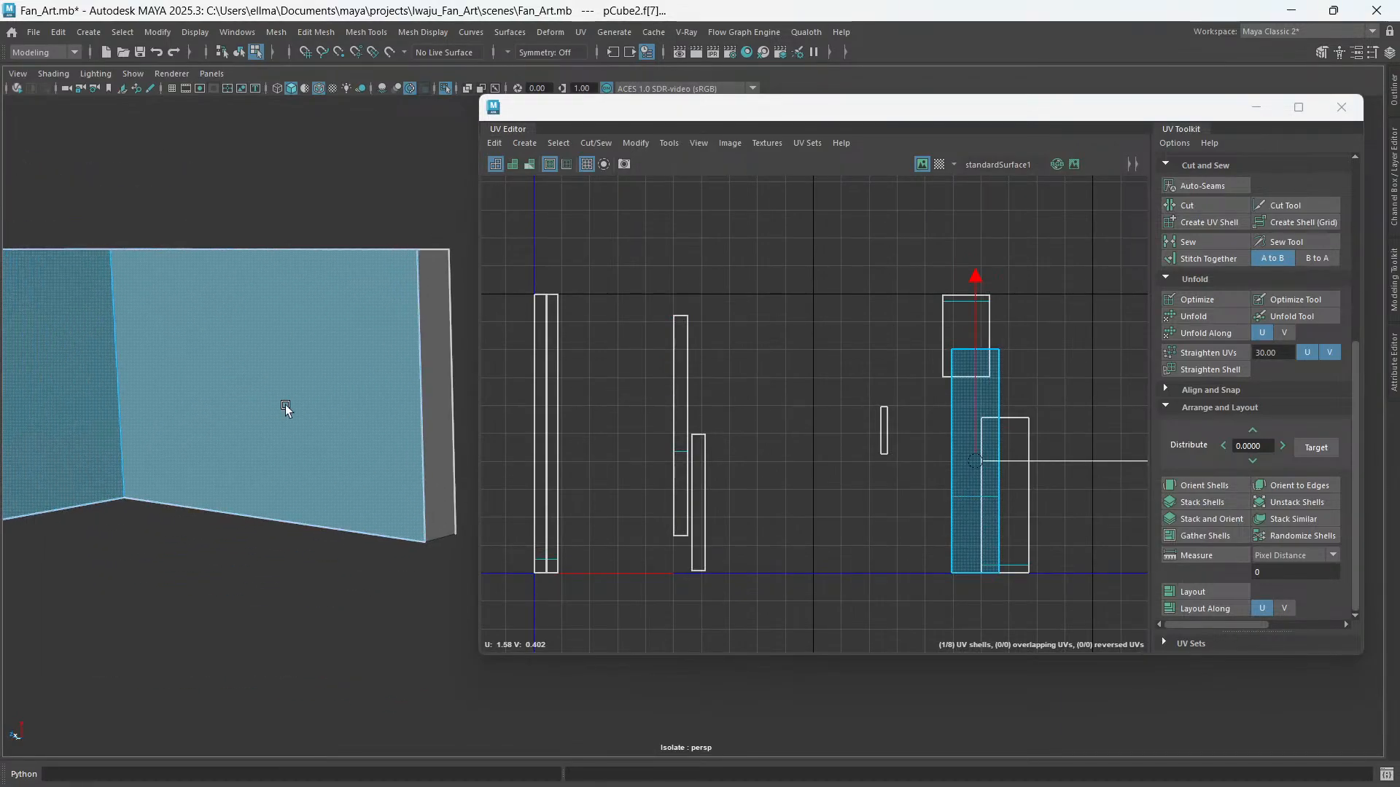
click(681, 419)
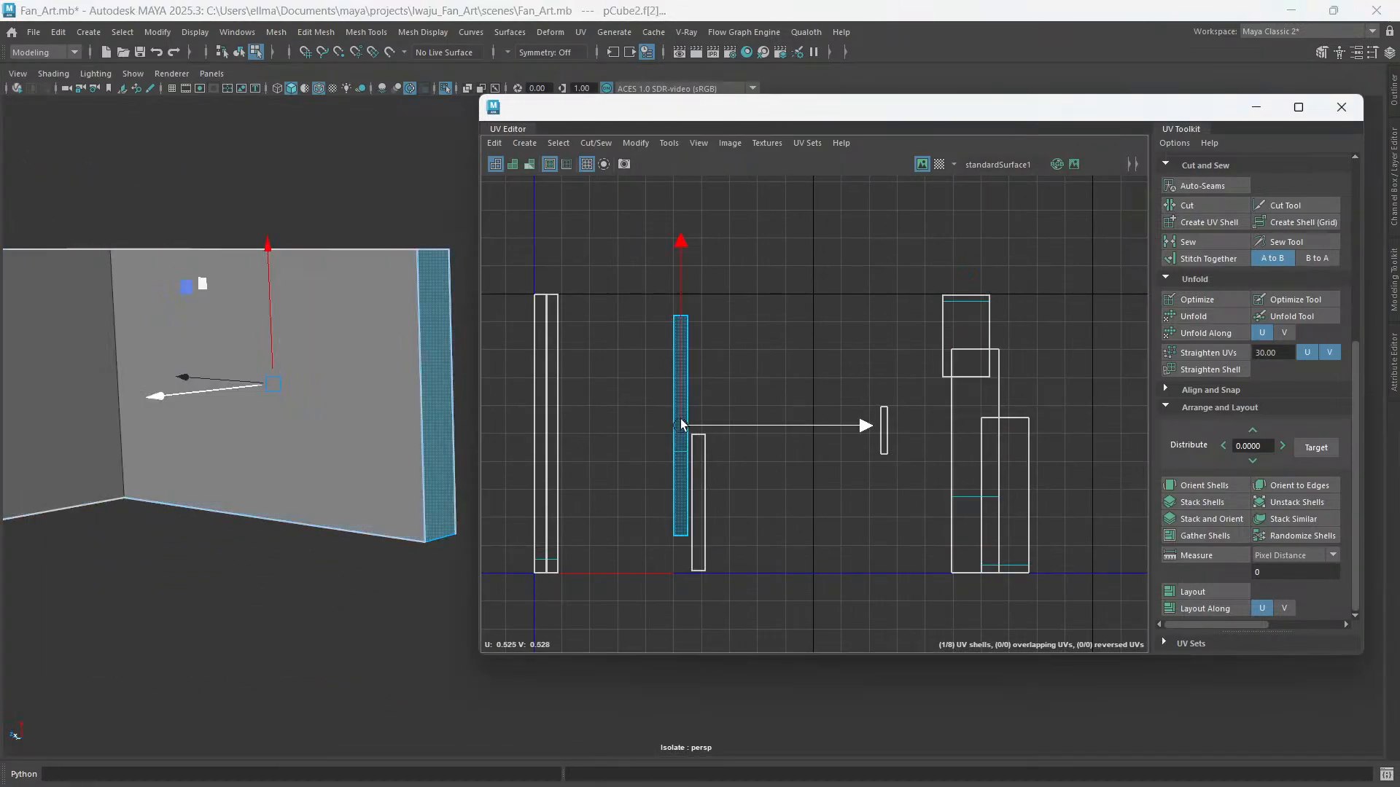
alt+drag(306, 385, 393, 343)
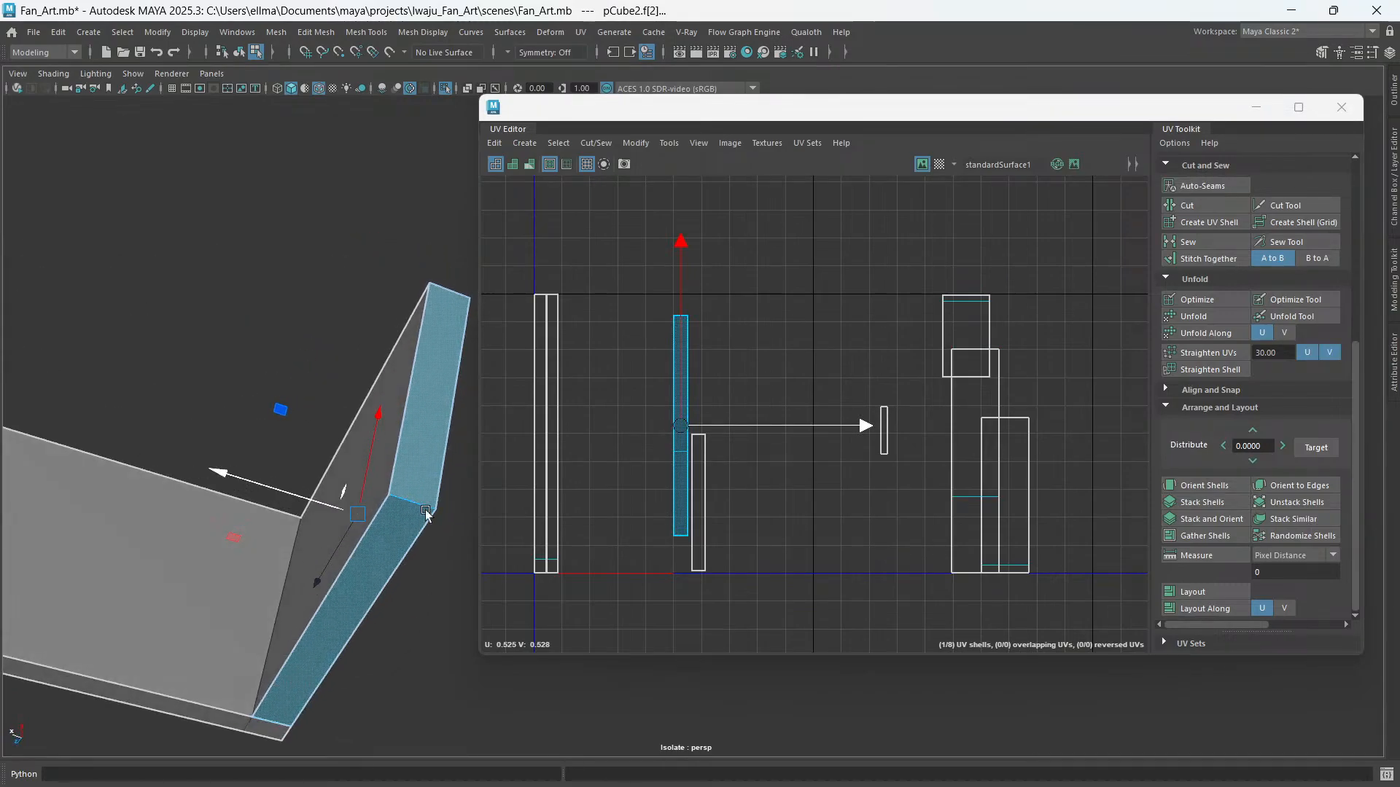
alt+drag(438, 480, 405, 315)
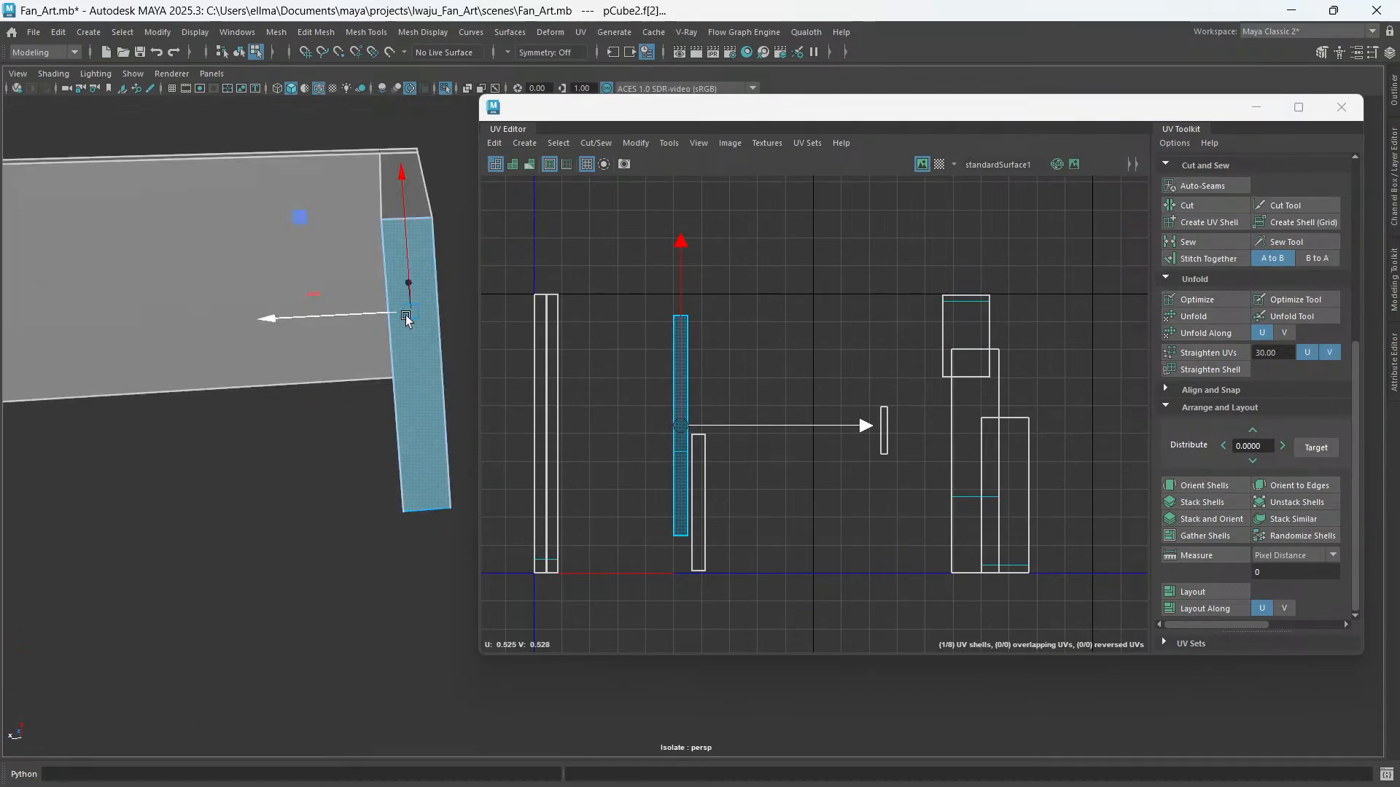
alt+middle_drag(405, 315, 402, 354)
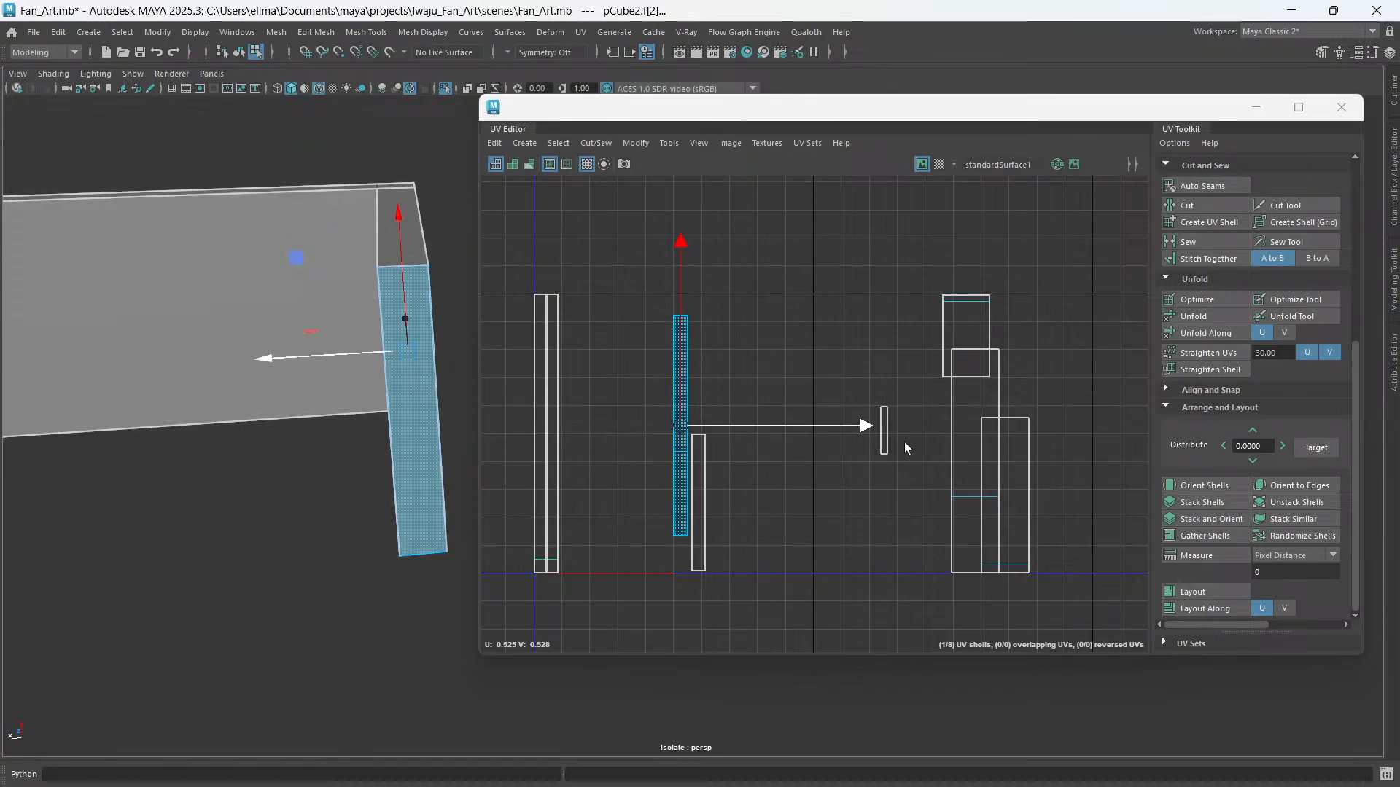
- Select the small isolated UV shell to check which wall face it covers
drag(904, 441, 875, 423)
scroll(355, 405, down, 3)
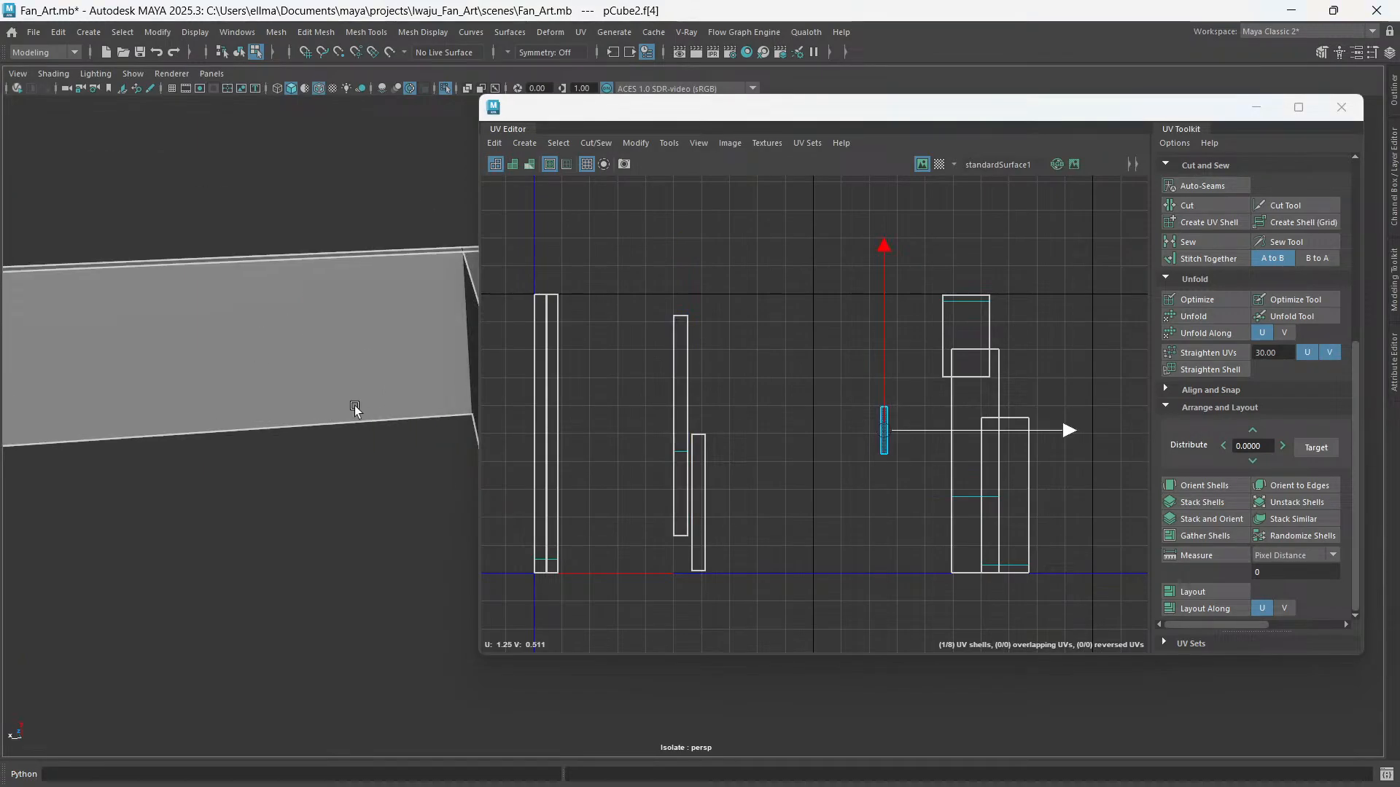
alt+middle_drag(354, 406, 444, 365)
alt+drag(444, 365, 373, 410)
- Cut the UVs along the short edge where the narrow top strip meets the wall's end face
right_drag(357, 238, 362, 210)
click(369, 516)
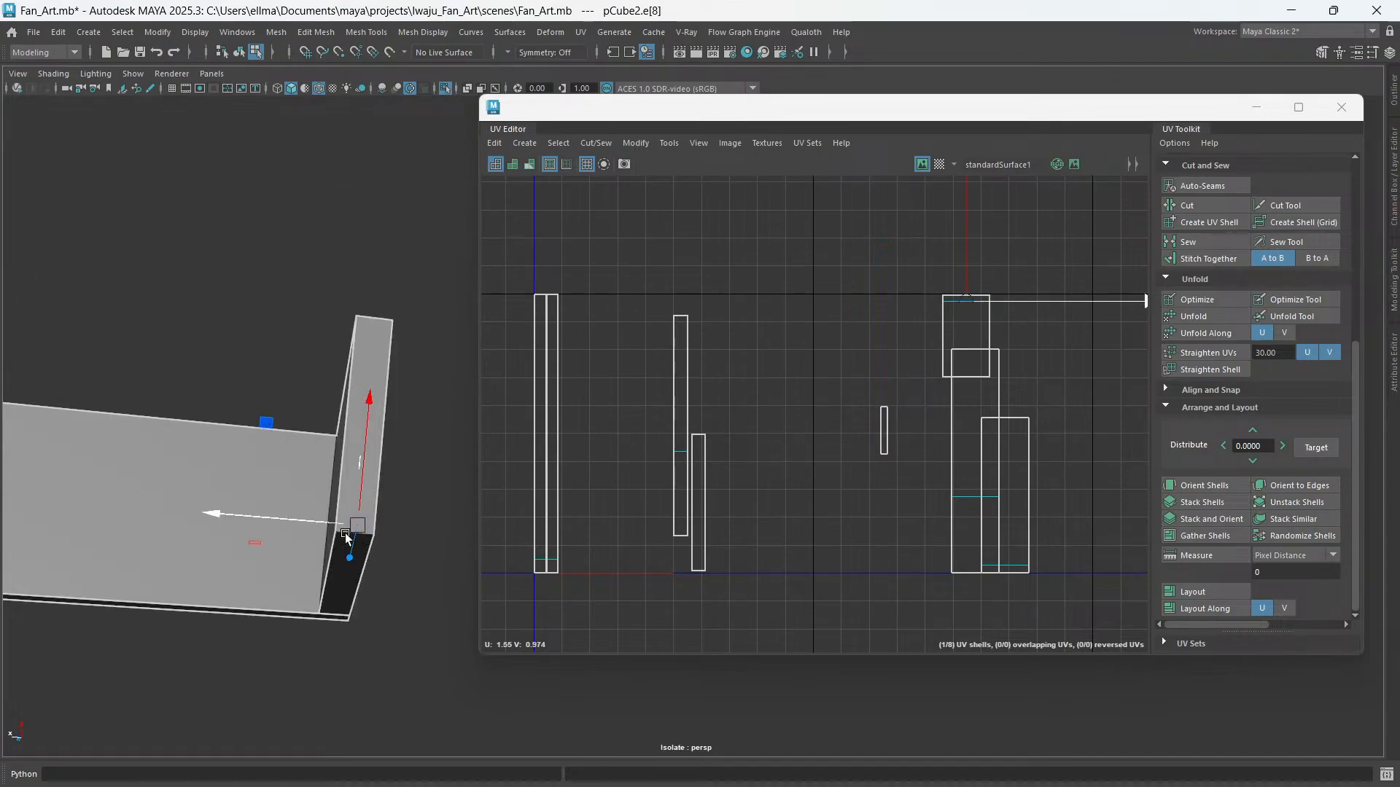
alt+drag(346, 537, 203, 584)
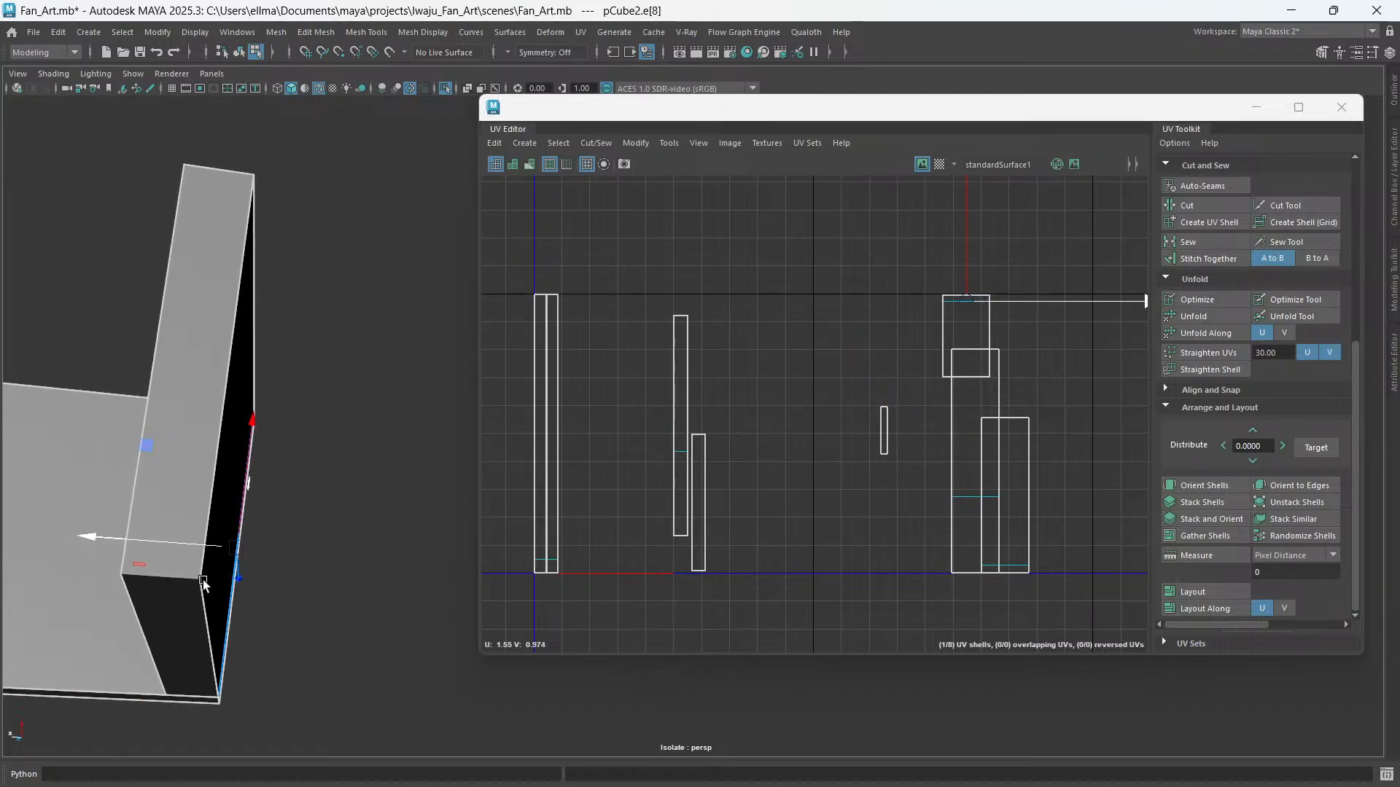
click(183, 576)
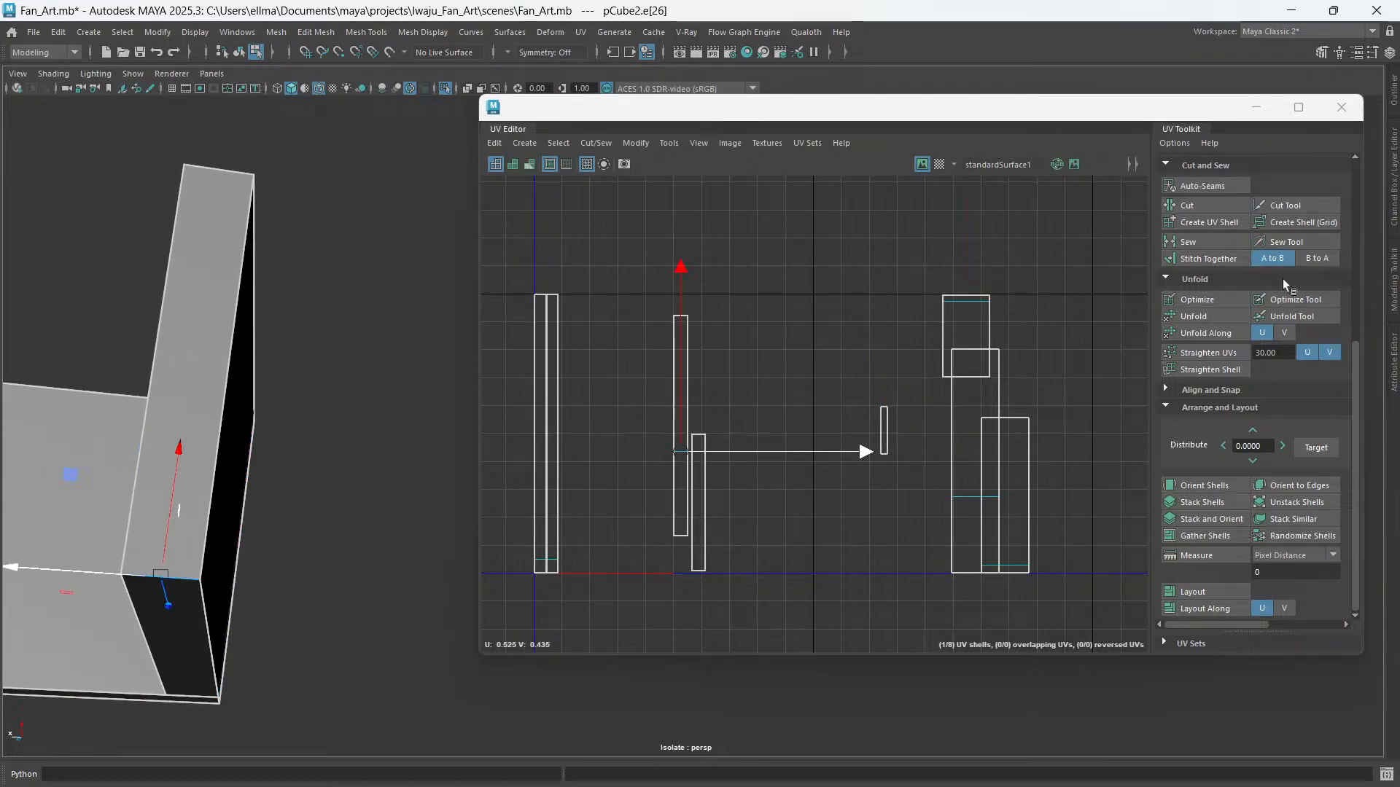
click(1188, 207)
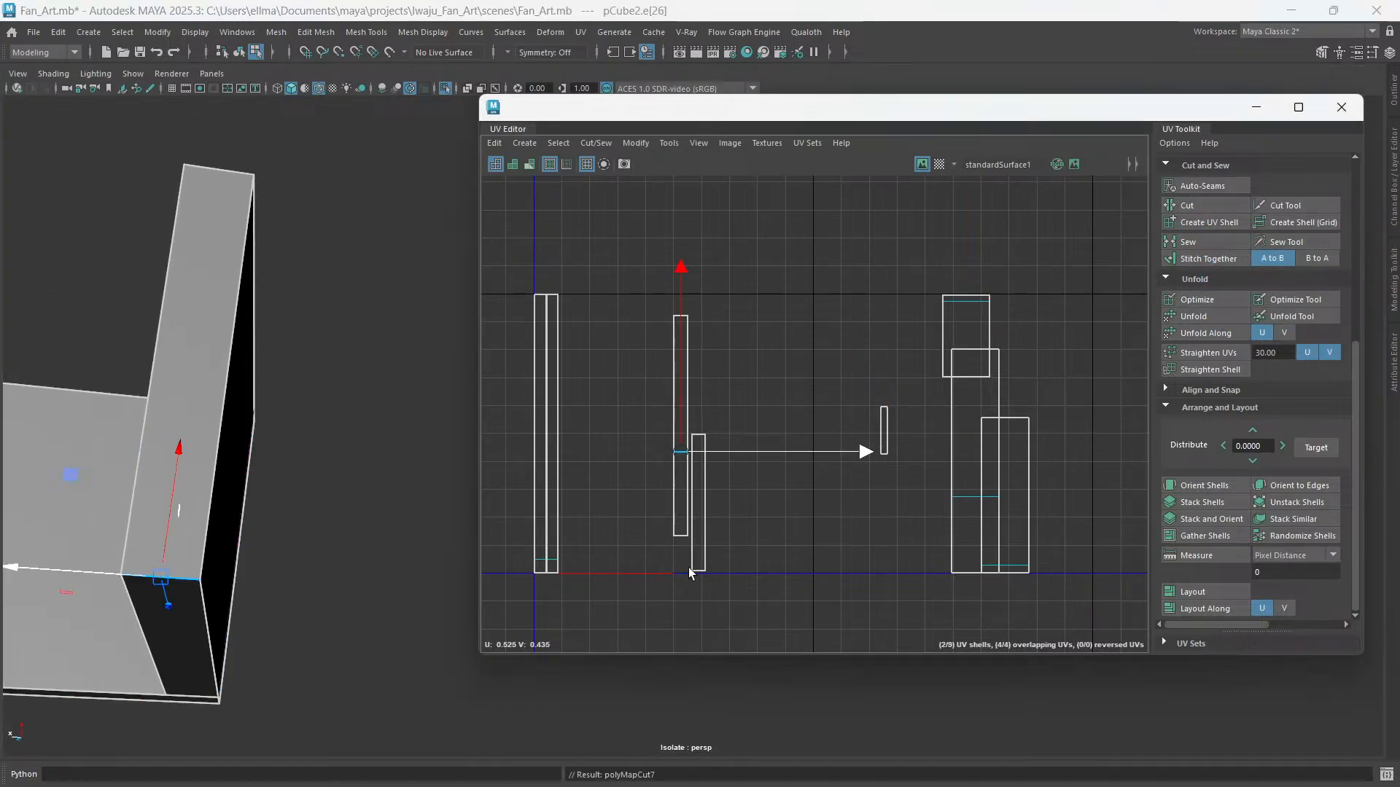
- Select the edges of the newly cut narrow strips, then orient and lay out the shells they belong to
drag(643, 280, 760, 593)
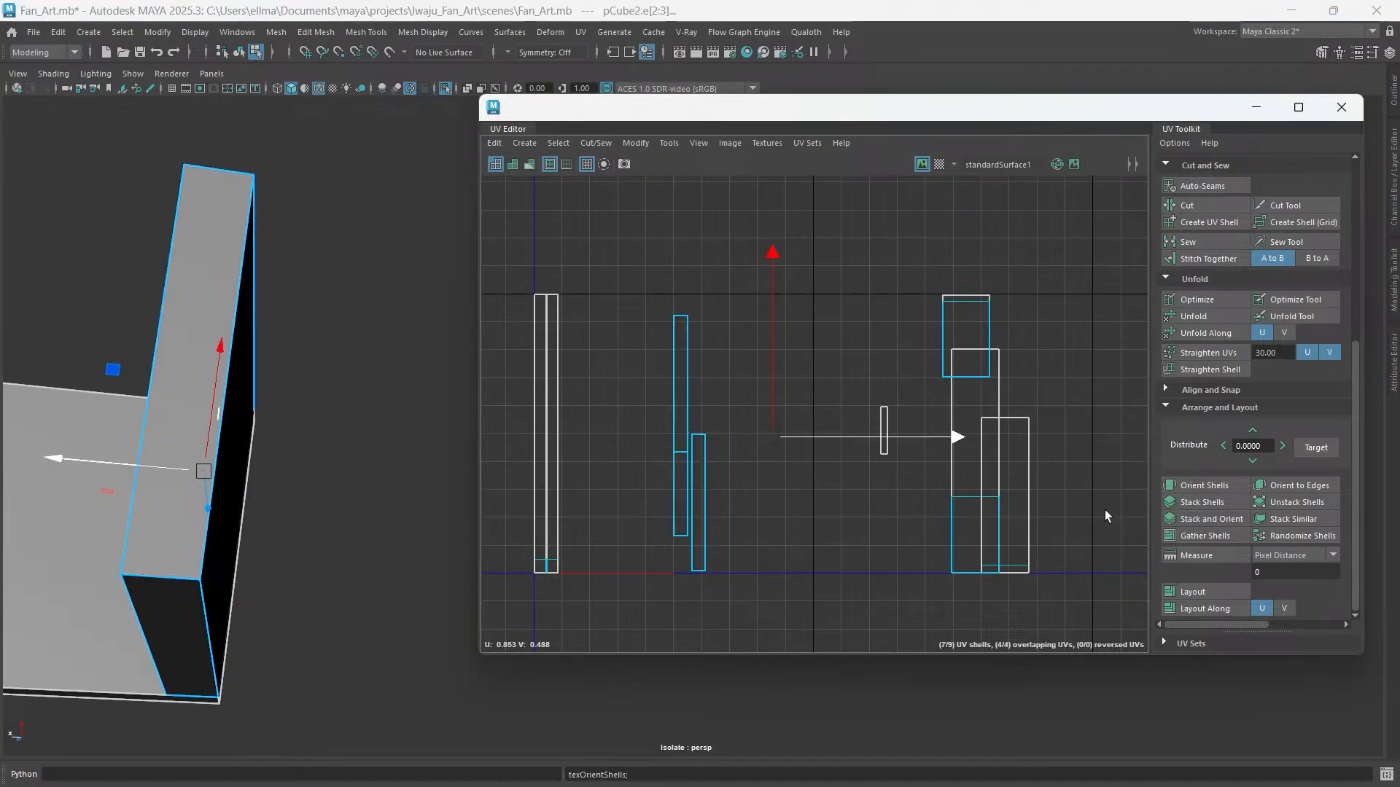
key(ctrl+l)
scroll(715, 445, down, 3)
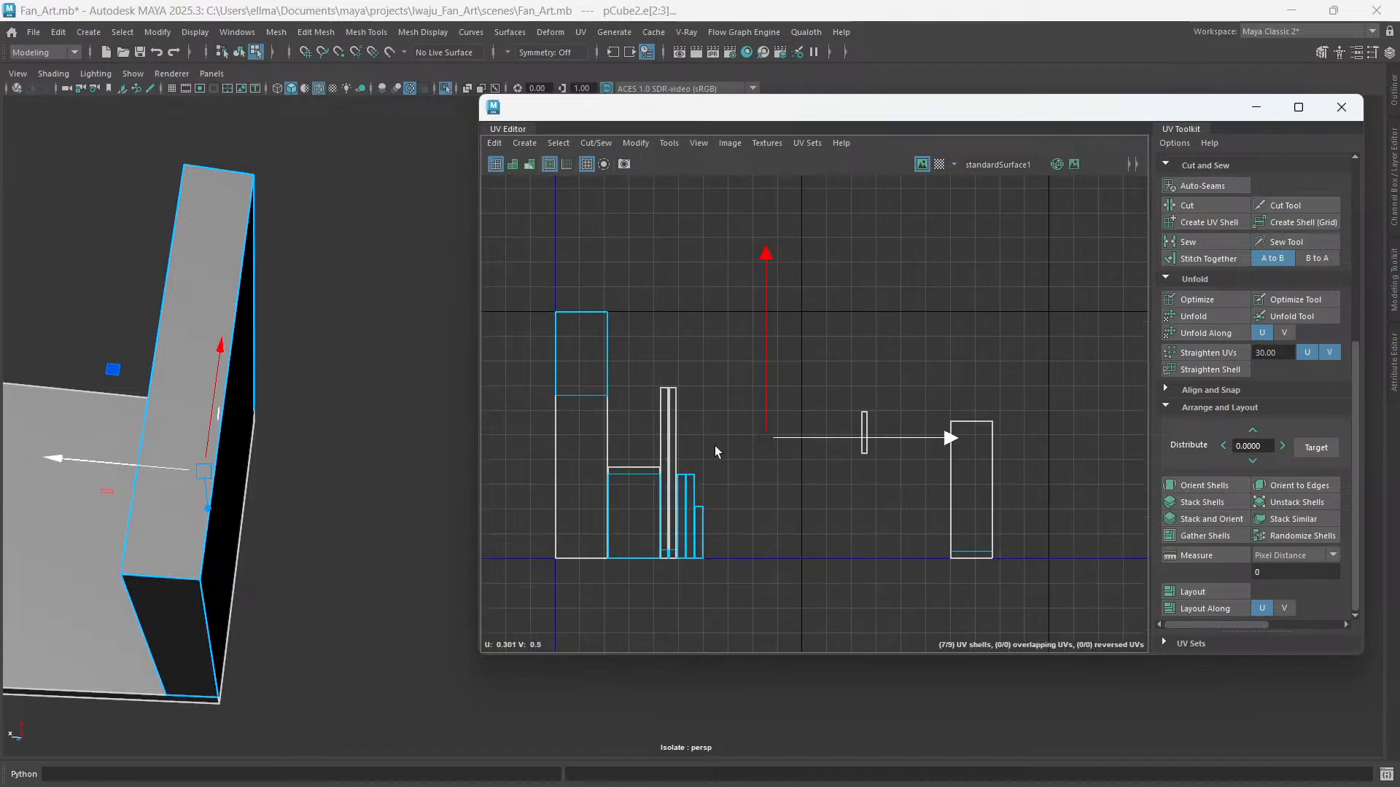
- Select the shortest strip shell in the new layout and examine its matching face on the wall
click(751, 484)
right_drag(737, 476, 693, 471)
click(706, 519)
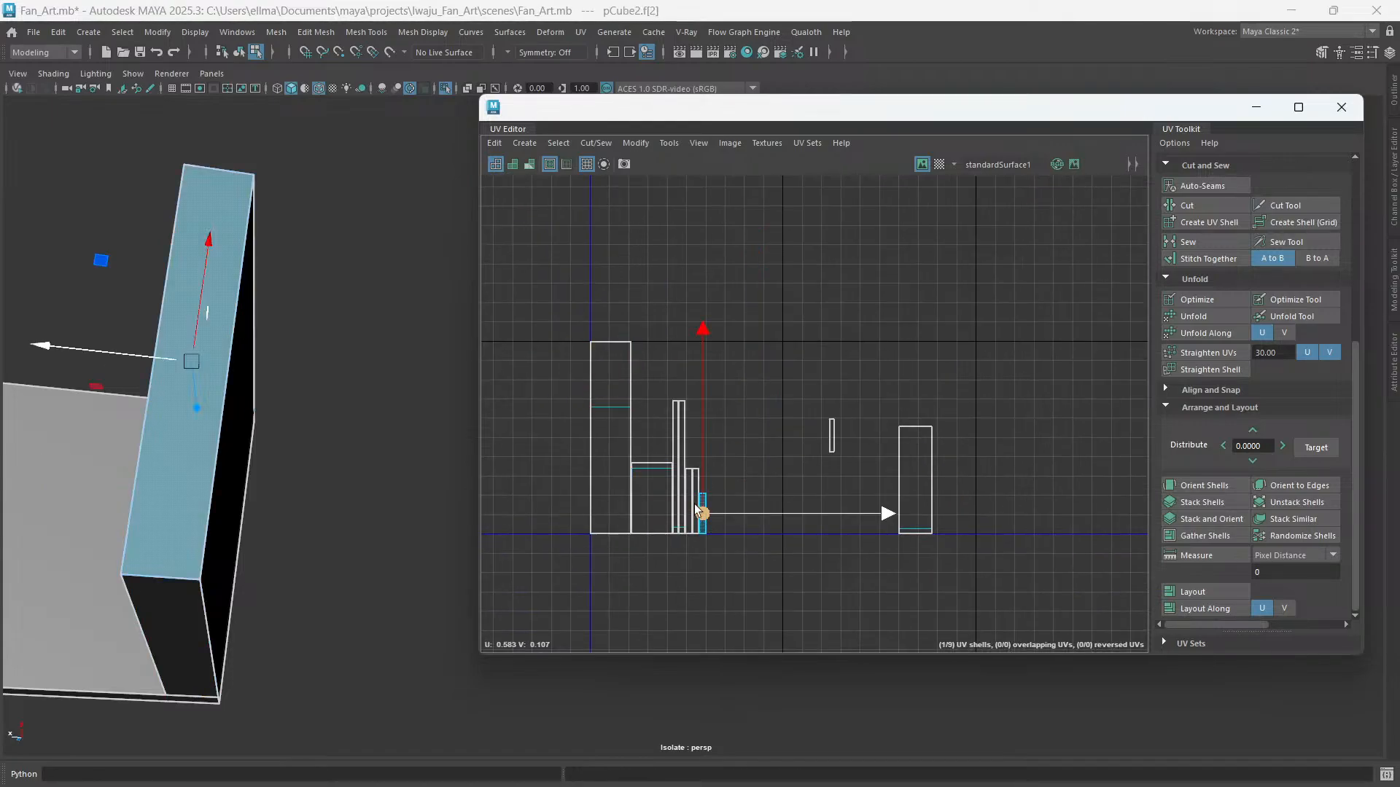
key(f)
scroll(235, 387, down, 4)
alt+drag(332, 430, 328, 399)
scroll(345, 389, down, 2)
scroll(349, 386, down, 2)
alt+middle_drag(349, 387, 357, 377)
scroll(938, 466, down, 4)
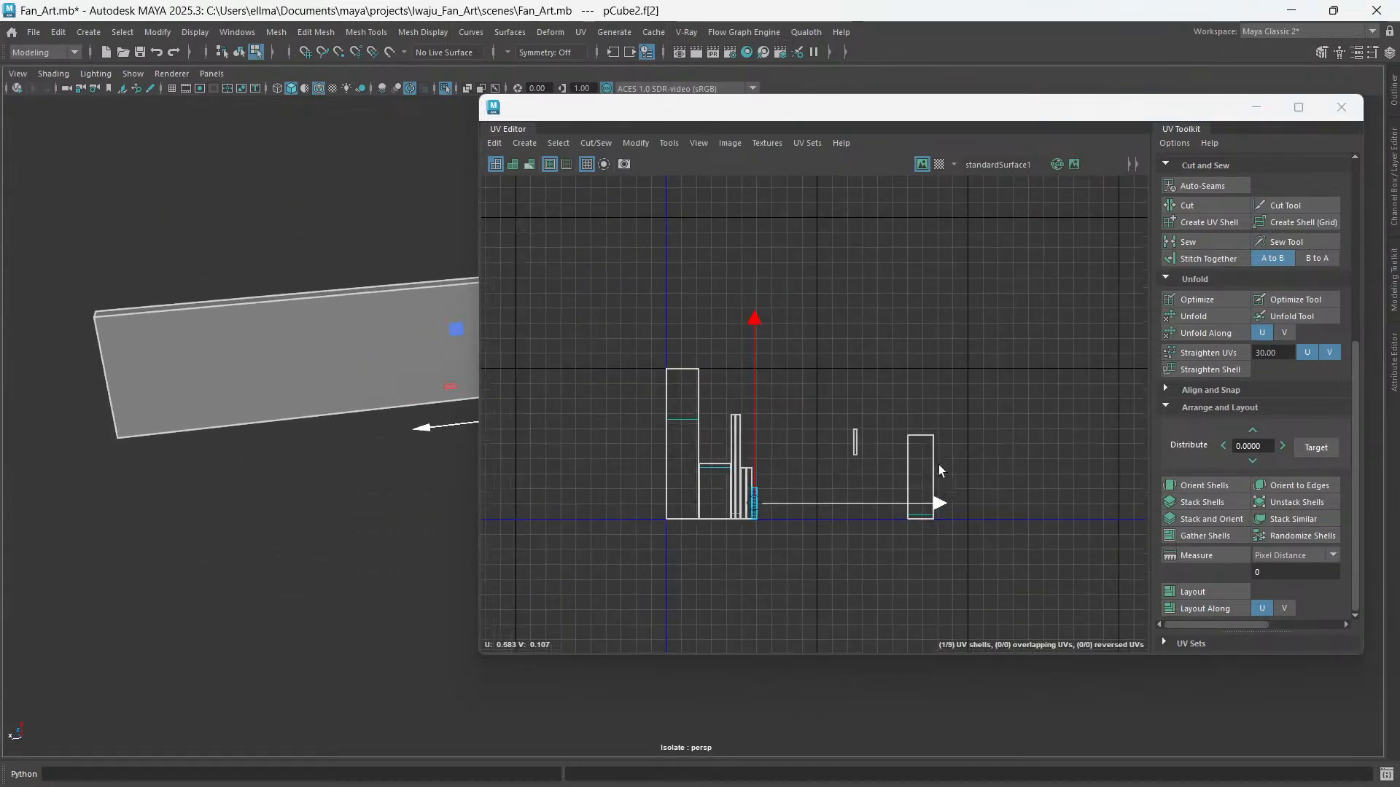
- Select all the wall's UV shells and lay them out together in the UV tile
alt+middle_drag(952, 437, 910, 448)
drag(616, 337, 996, 575)
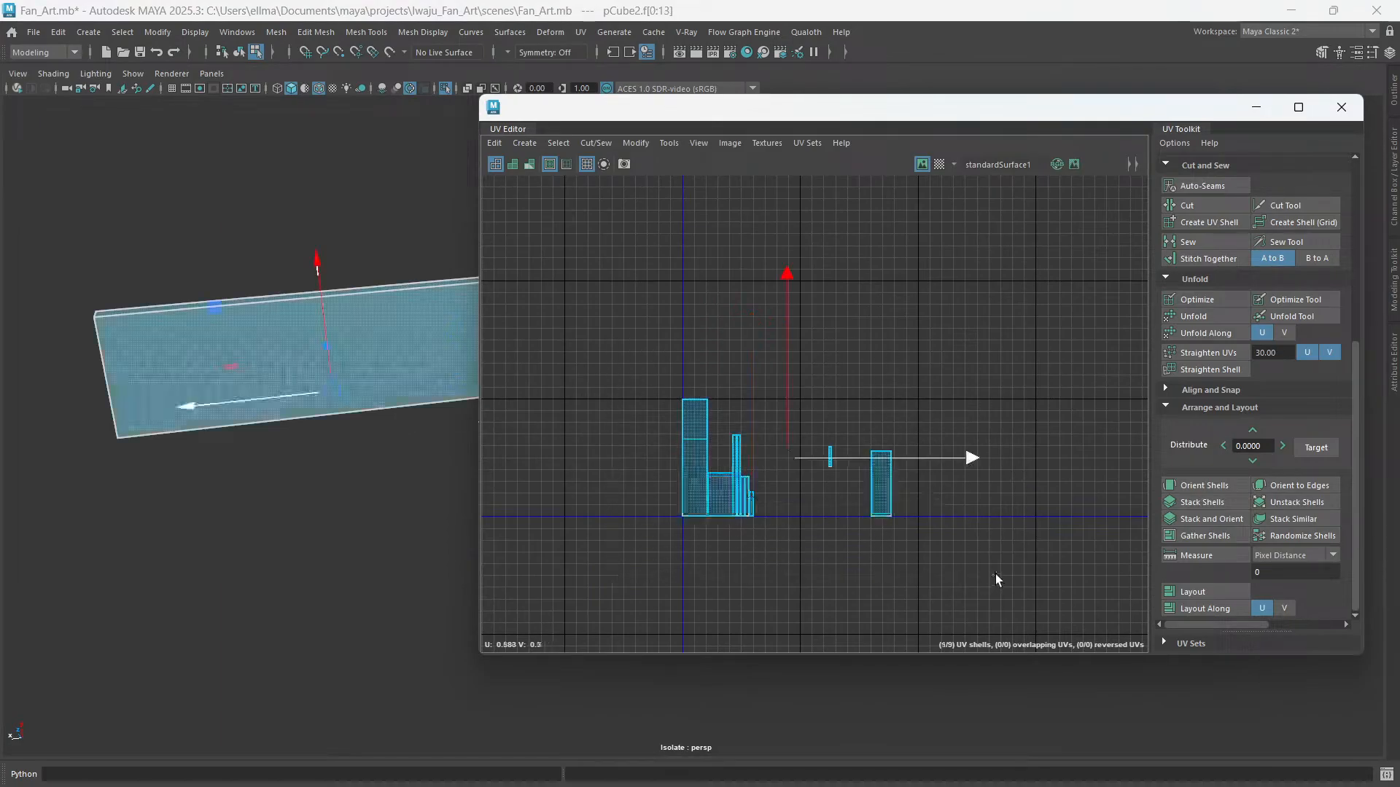
click(1193, 591)
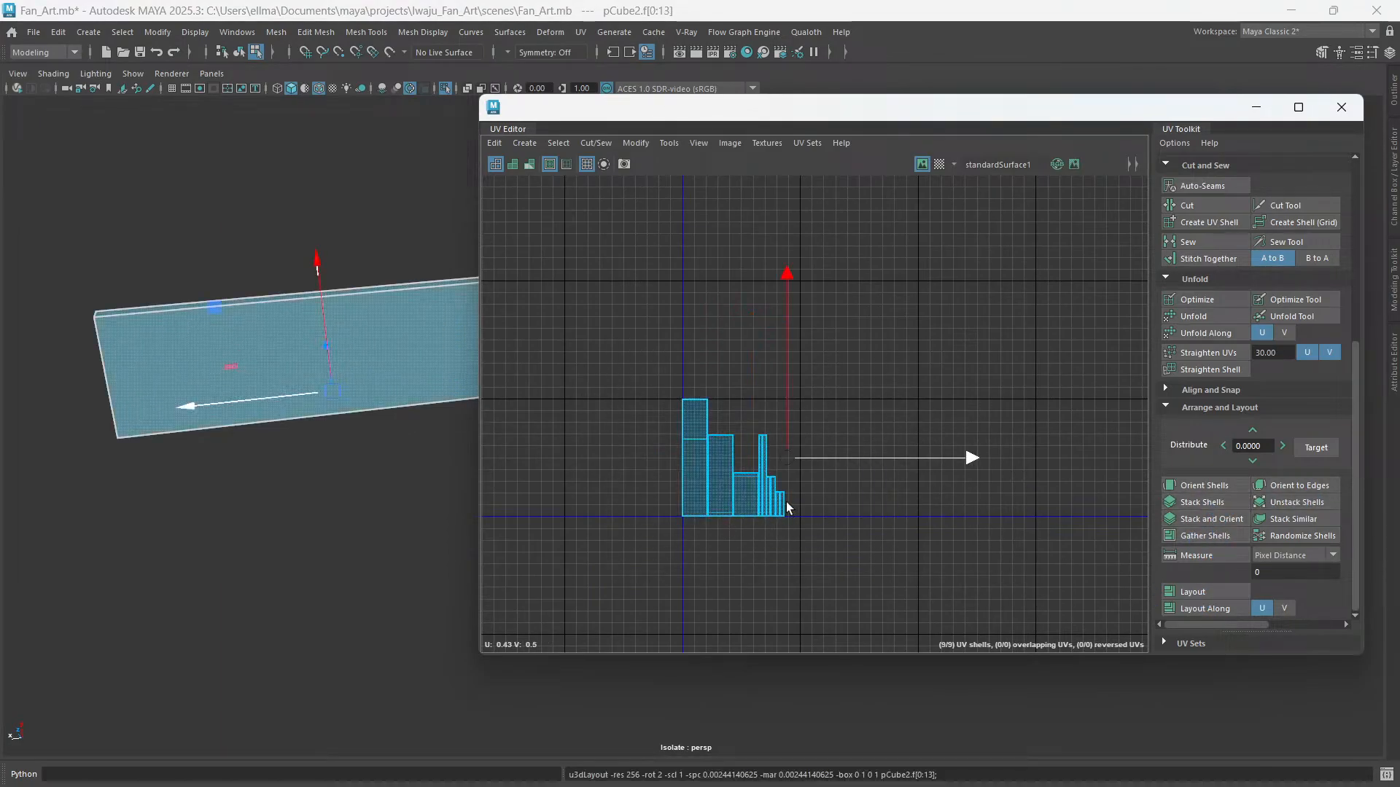
scroll(763, 484, up, 5)
scroll(764, 488, up, 3)
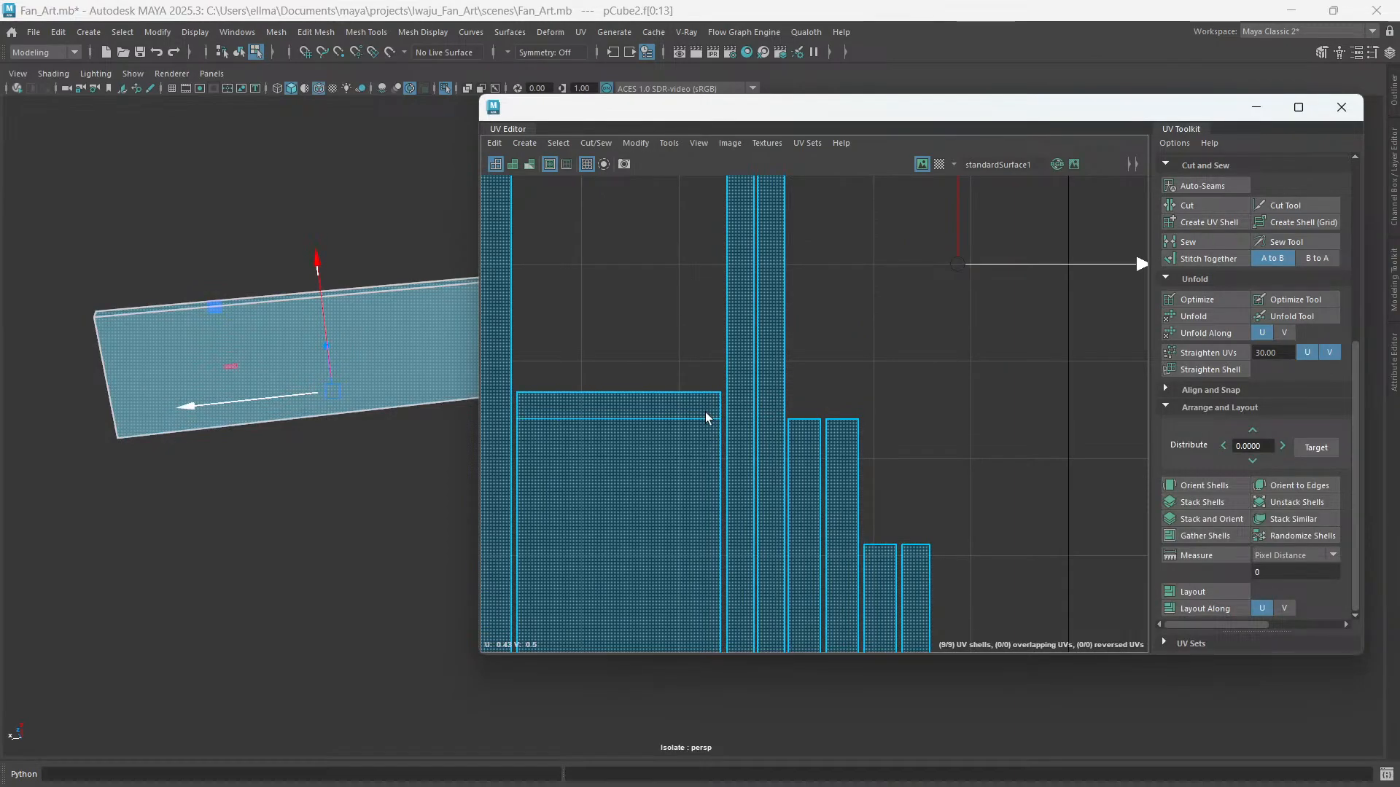
scroll(706, 413, down, 5)
alt+middle_drag(705, 412, 886, 470)
scroll(875, 468, down, 1)
scroll(843, 464, down, 3)
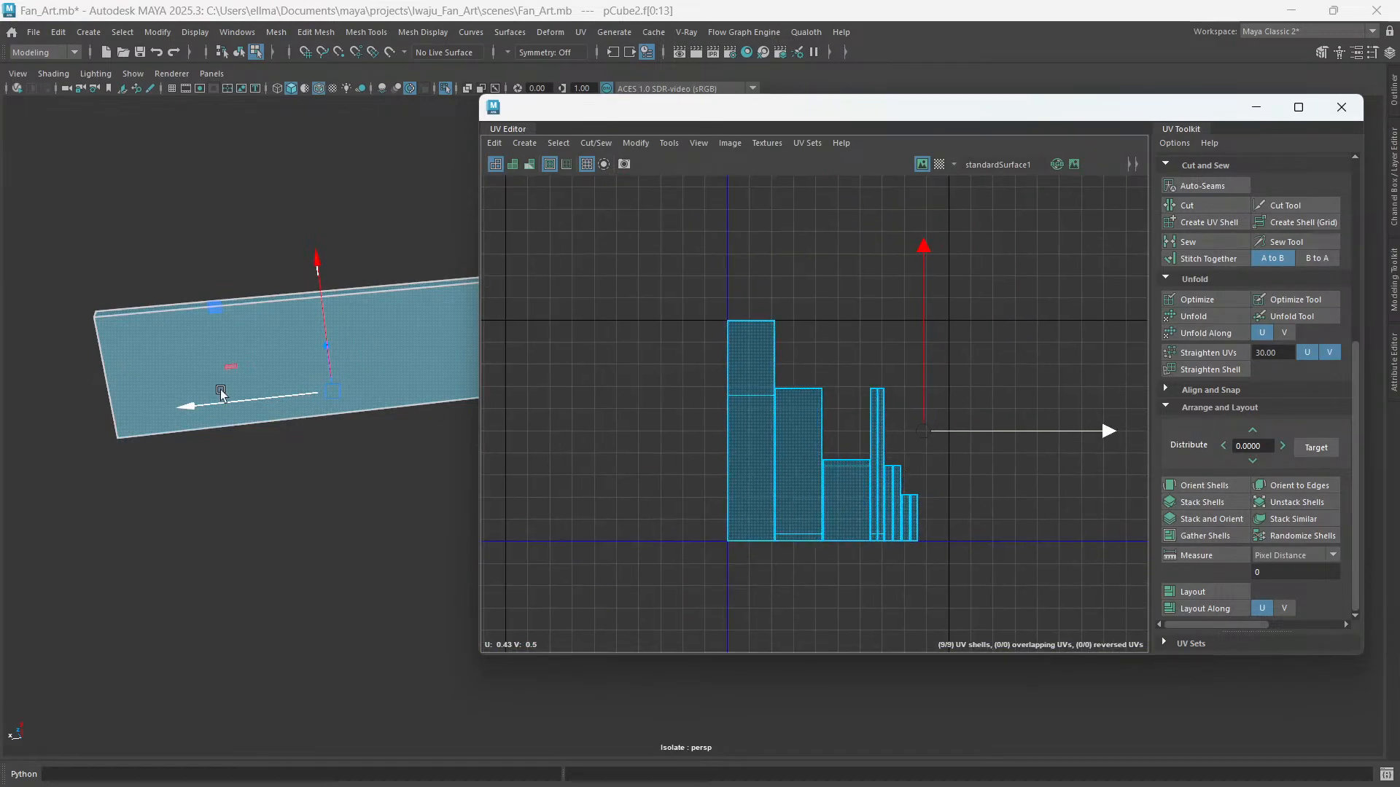
- Move the UV Editor away from the model and turn off isolation to show the whole building
scroll(400, 405, down, 3)
alt+middle_drag(400, 402, 63, 408)
scroll(309, 419, down, 2)
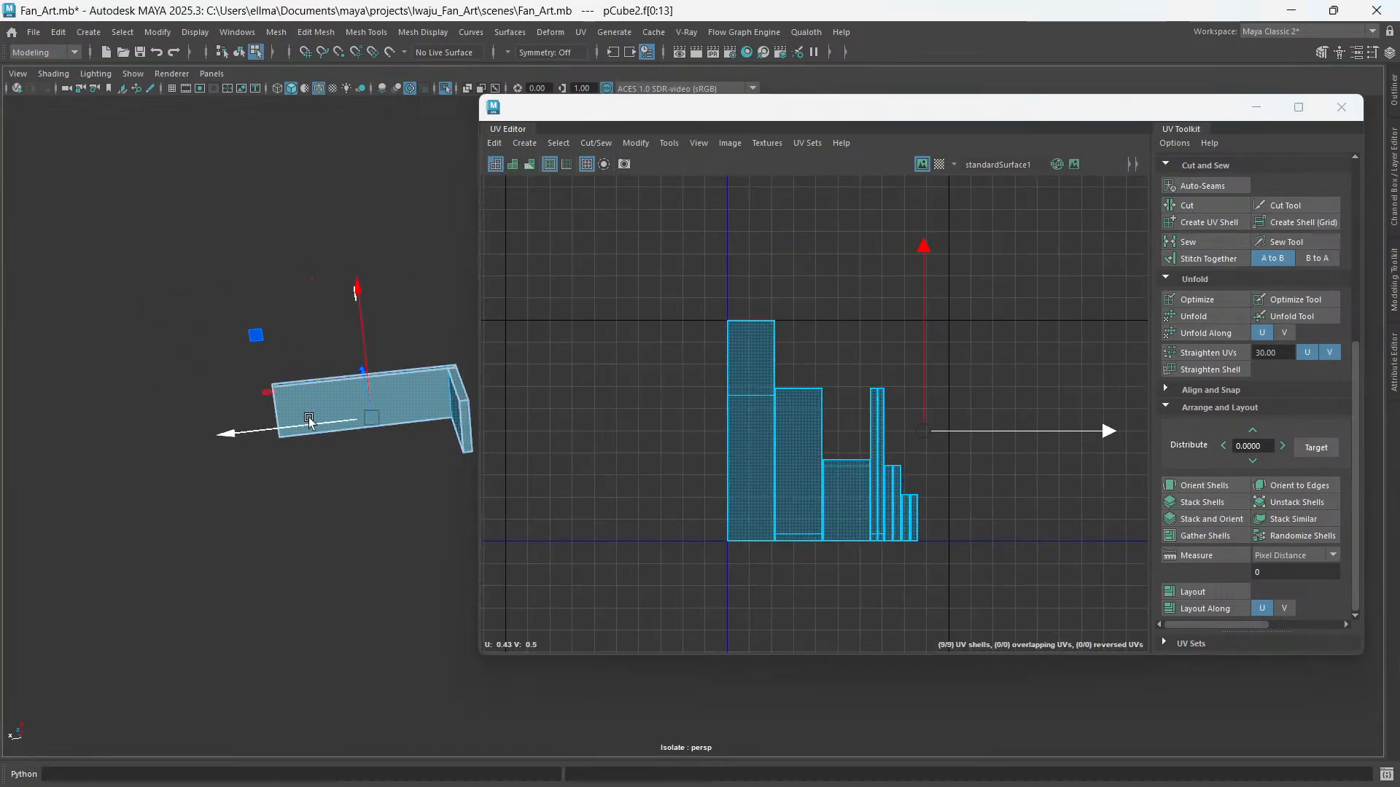
scroll(309, 420, up, 1)
scroll(309, 420, up, 1)
drag(605, 116, 898, 158)
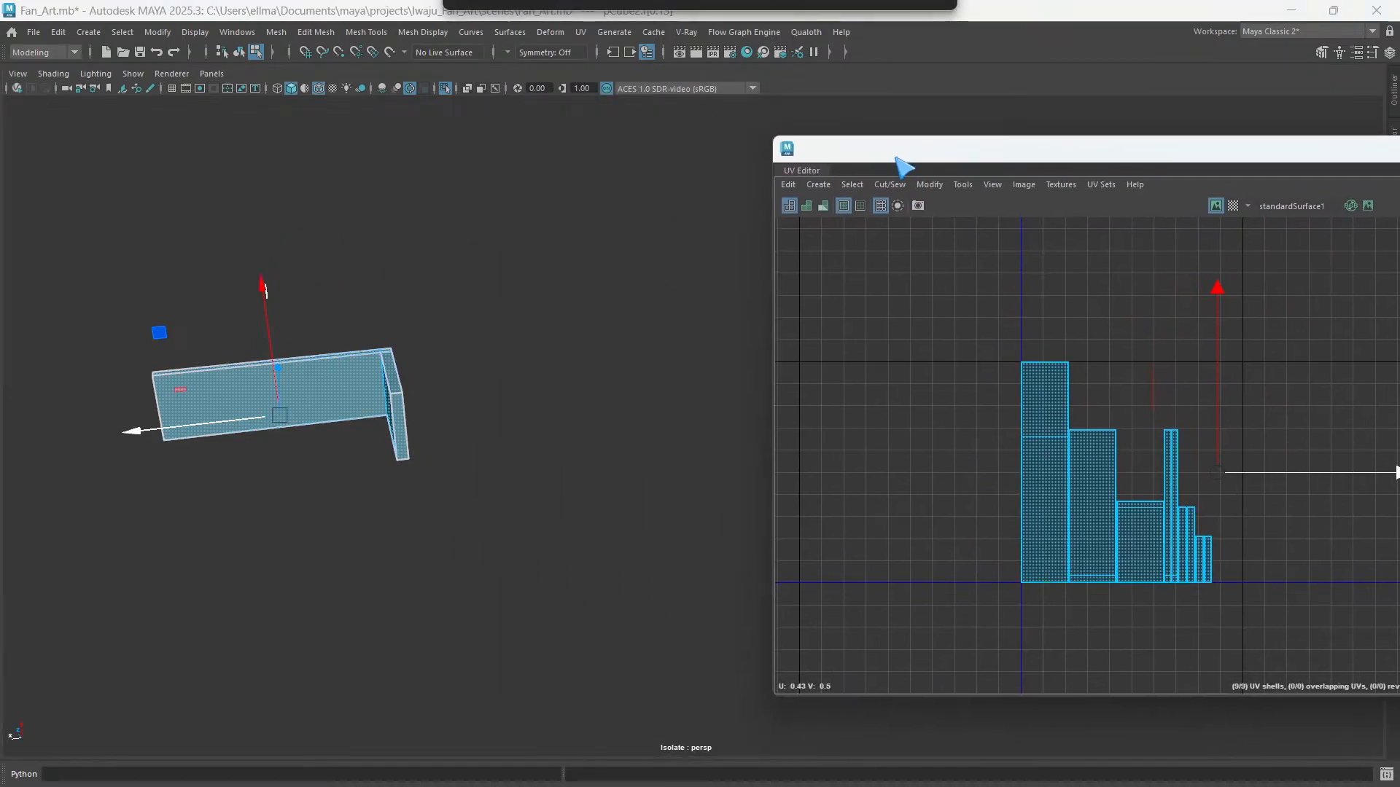
key(ctrl+1)
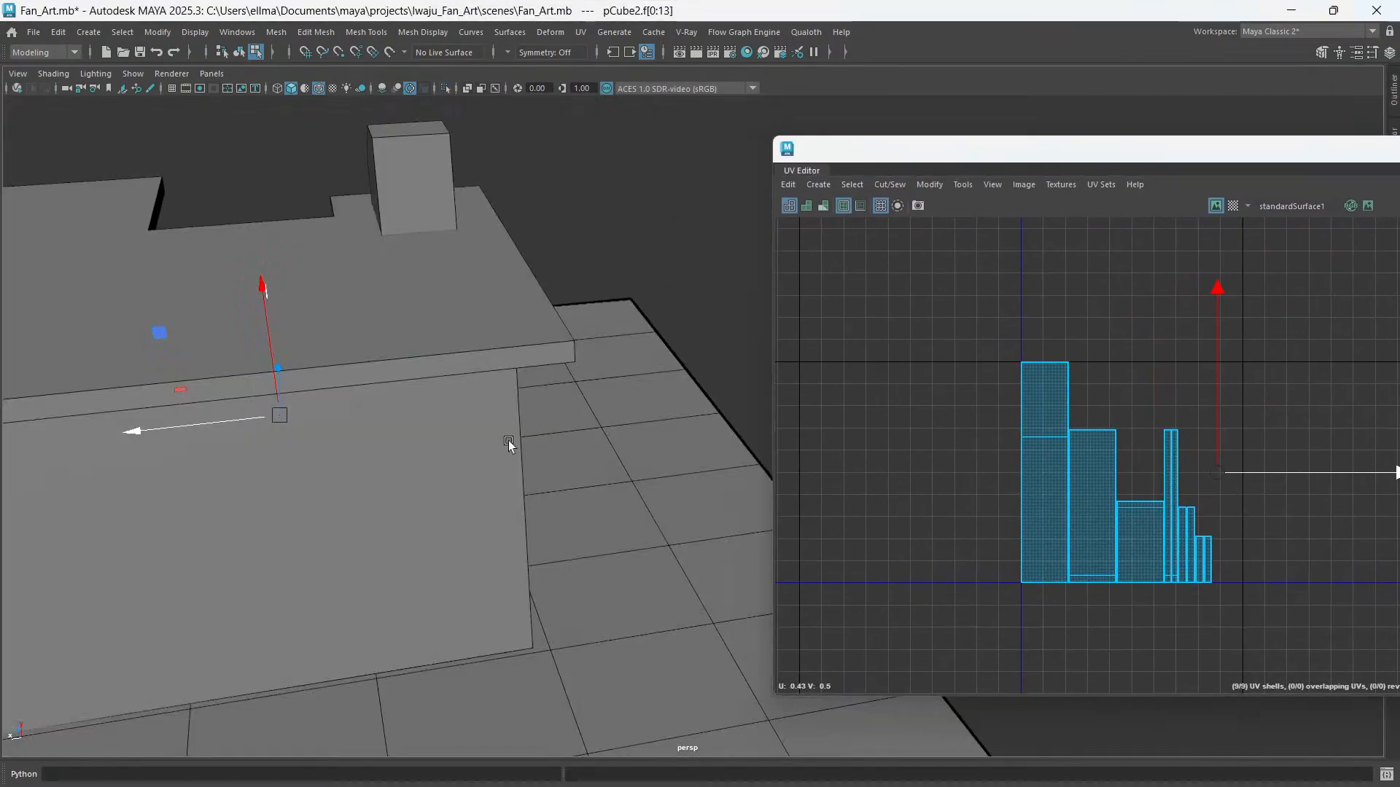
scroll(533, 368, down, 2)
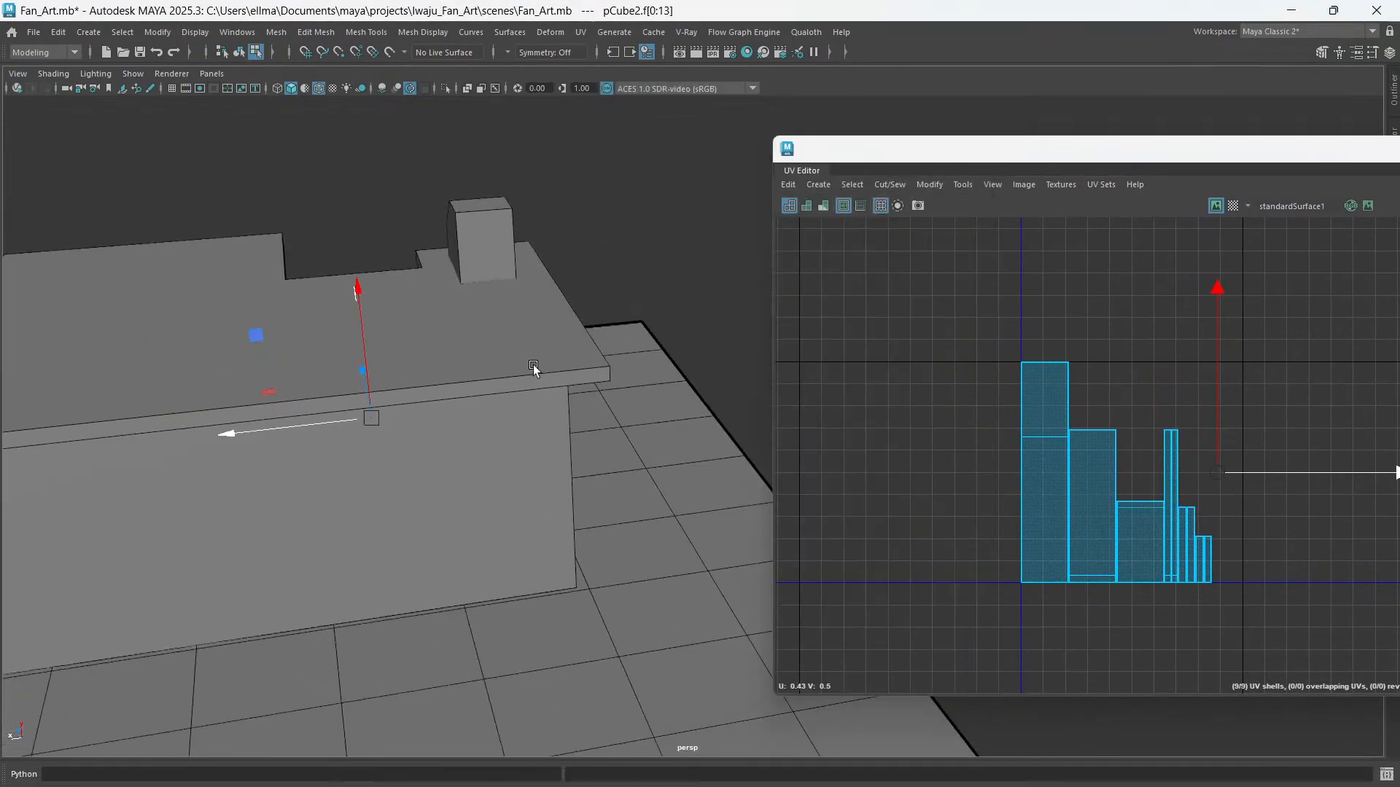
- Select one vertical bar of the barred opening low in the building's wall, in object mode
alt+drag(532, 365, 531, 427)
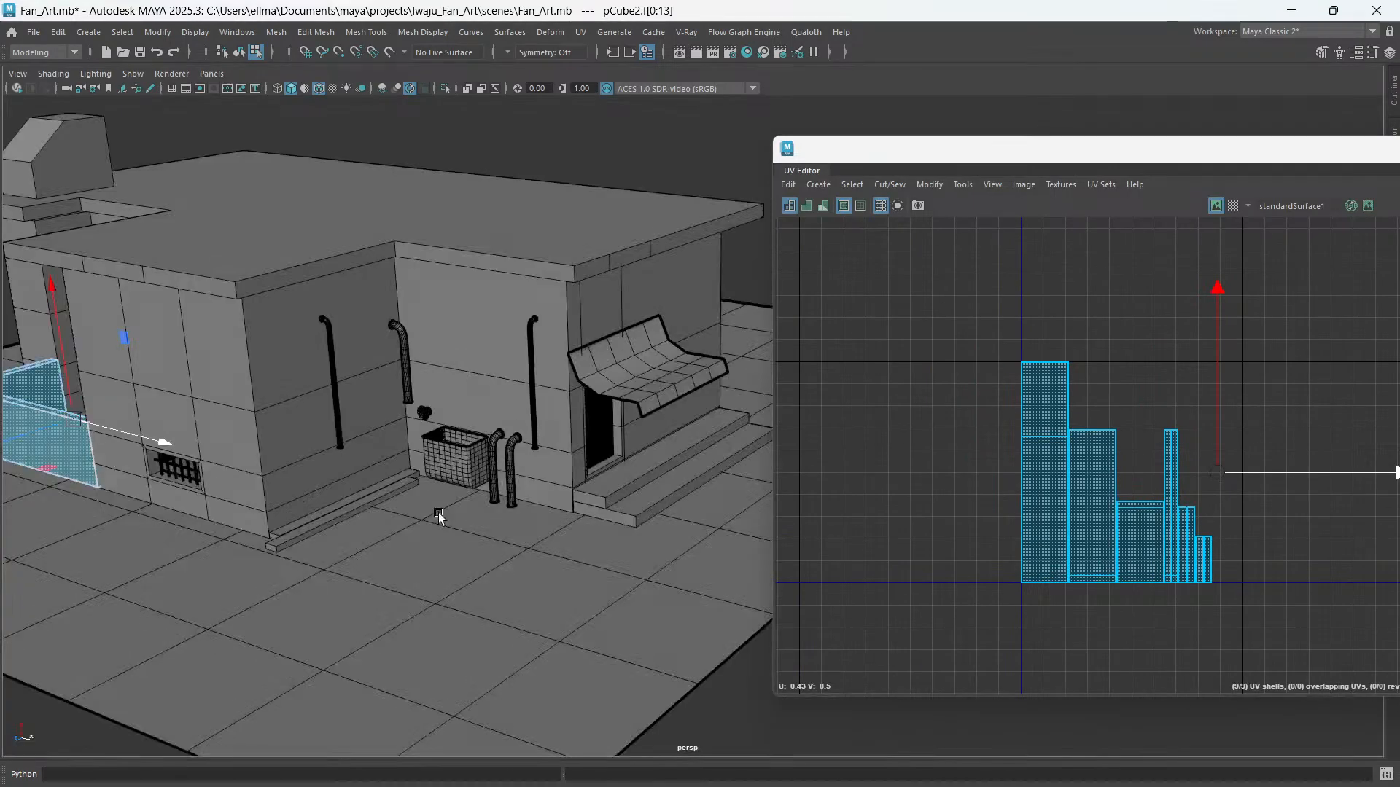
scroll(439, 513, up, 4)
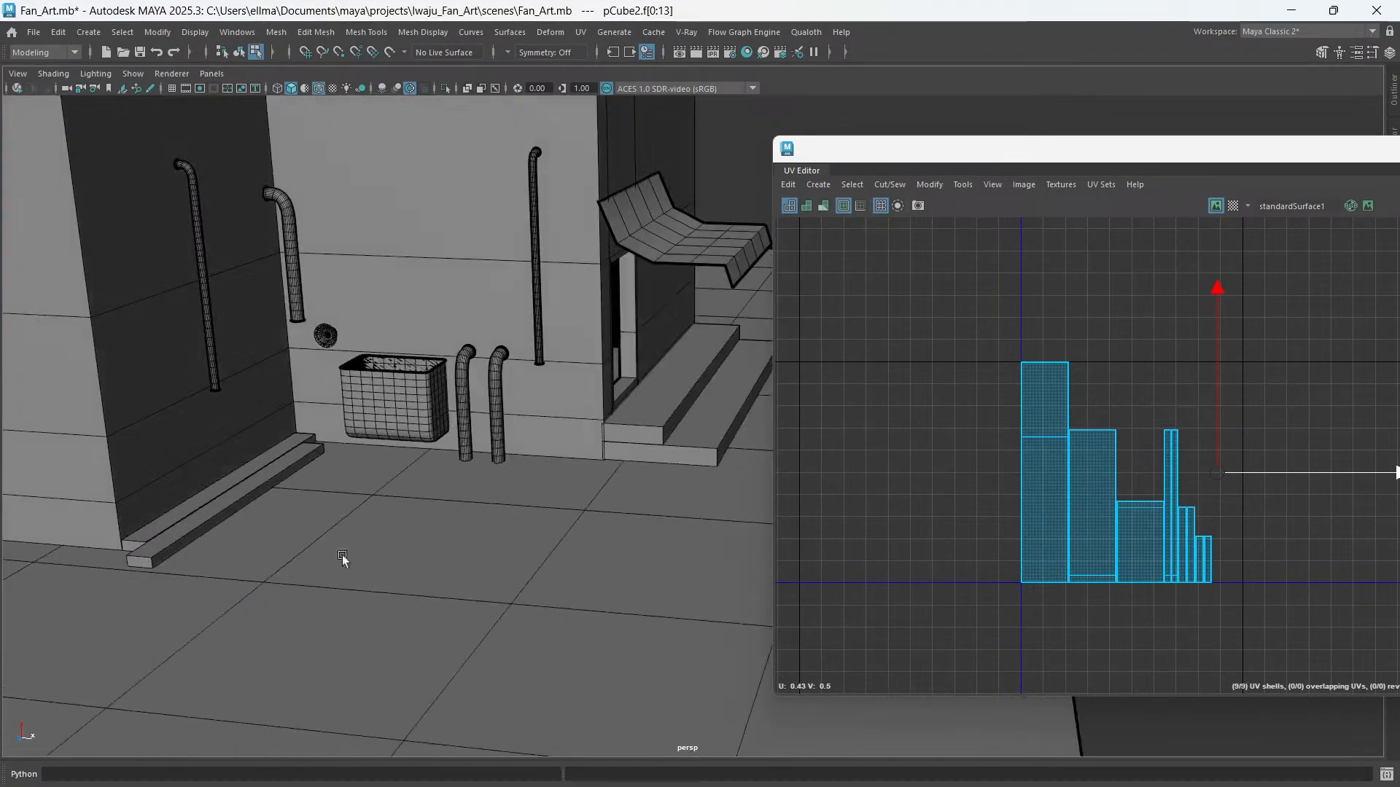
alt+middle_drag(343, 557, 569, 503)
alt+drag(446, 535, 448, 474)
click(448, 473)
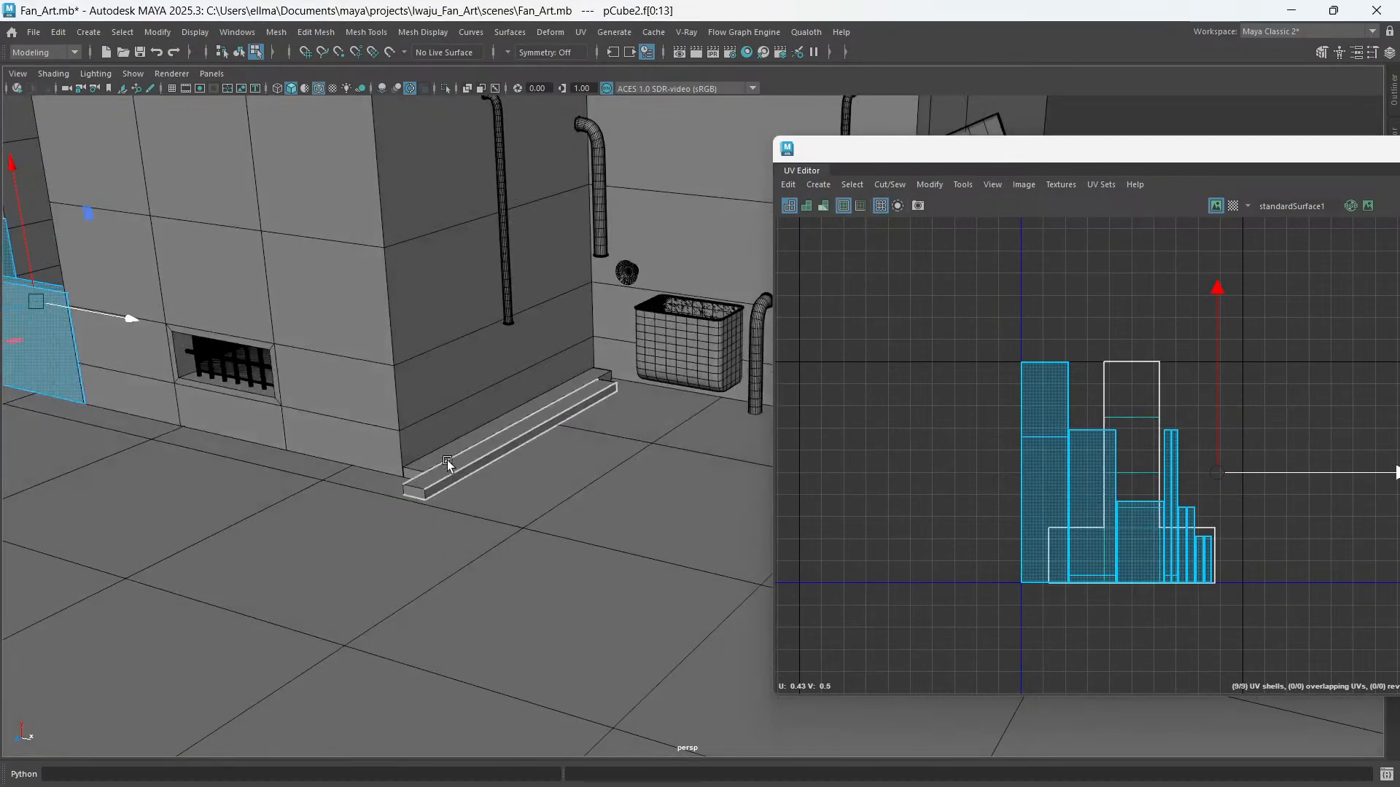
scroll(244, 405, up, 2)
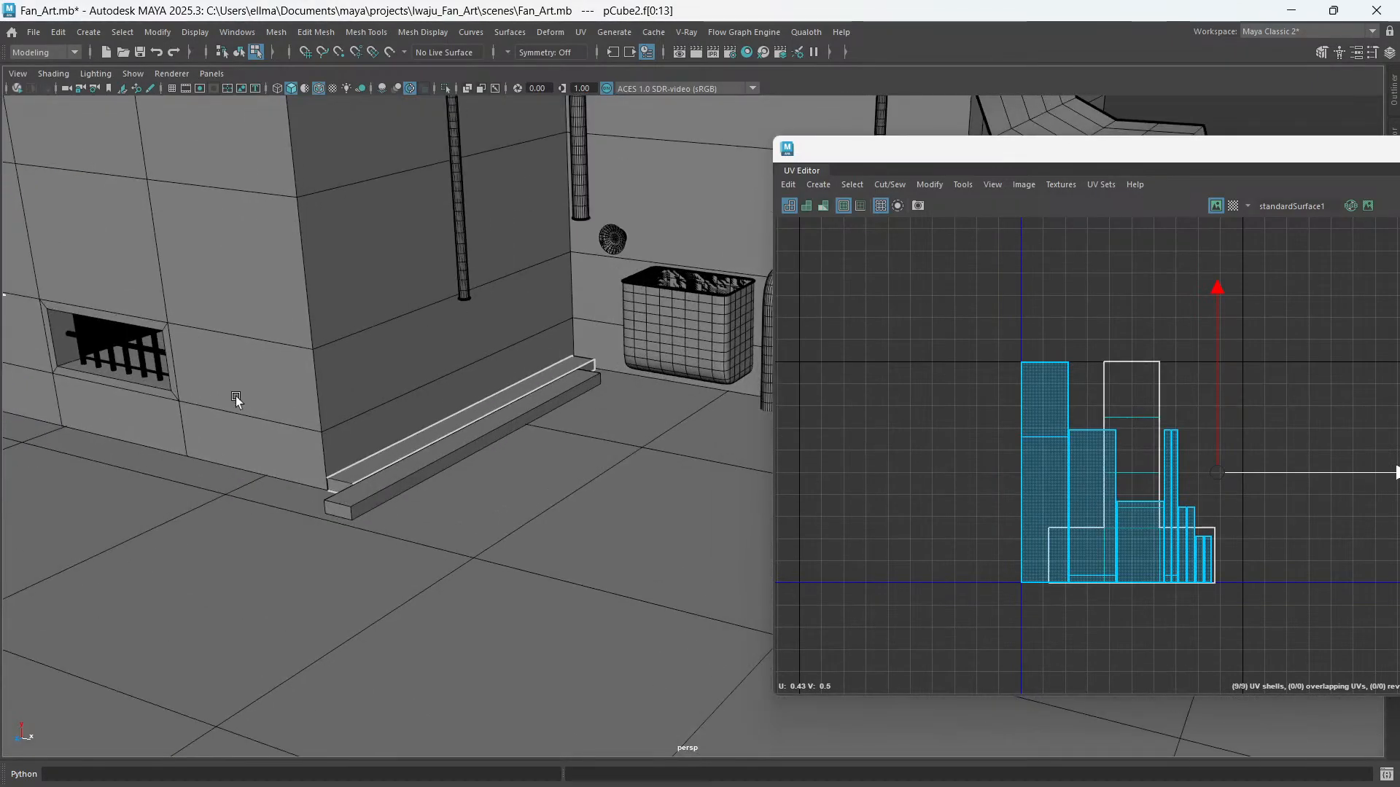
alt+middle_drag(417, 372, 675, 397)
scroll(365, 419, up, 5)
alt+middle_drag(357, 425, 523, 466)
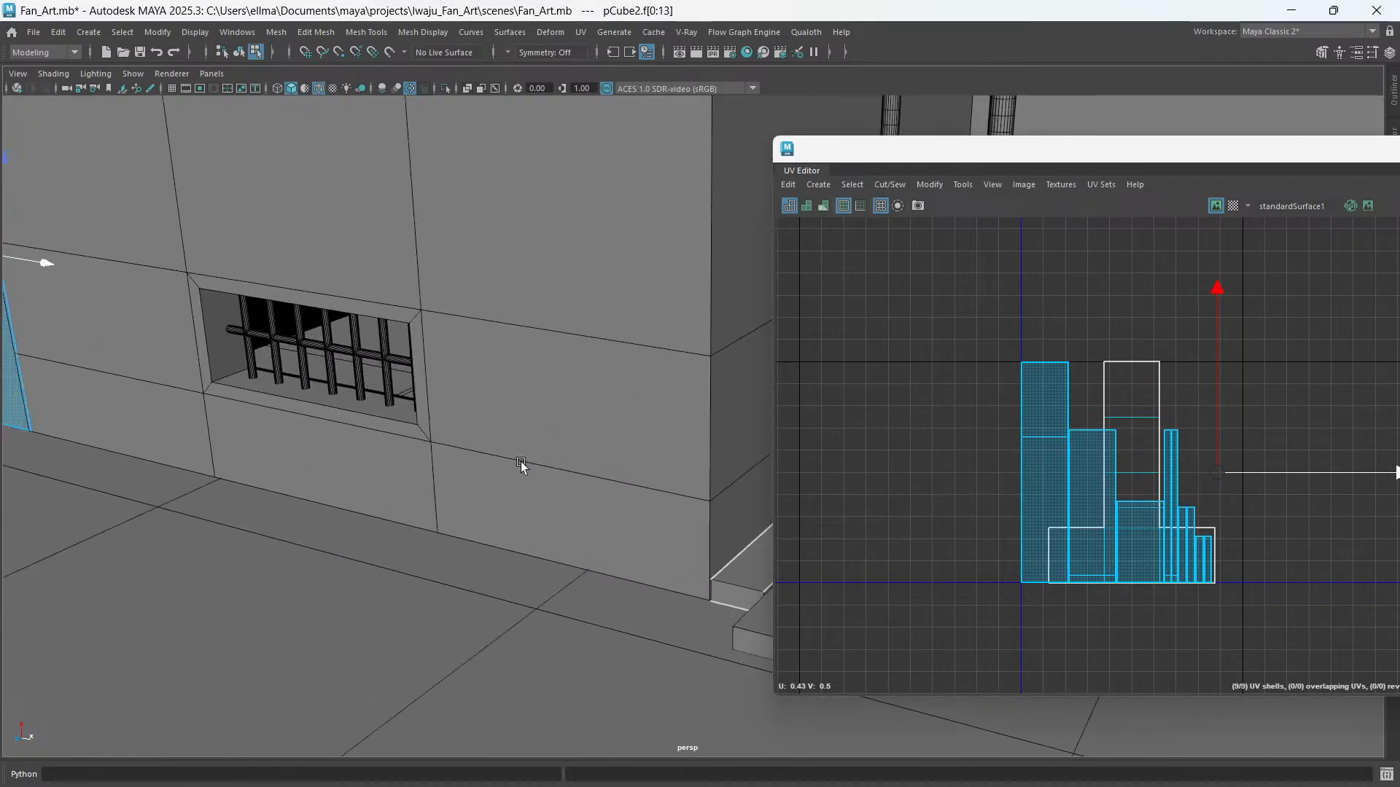
scroll(400, 415, up, 4)
alt+drag(383, 452, 392, 402)
click(376, 403)
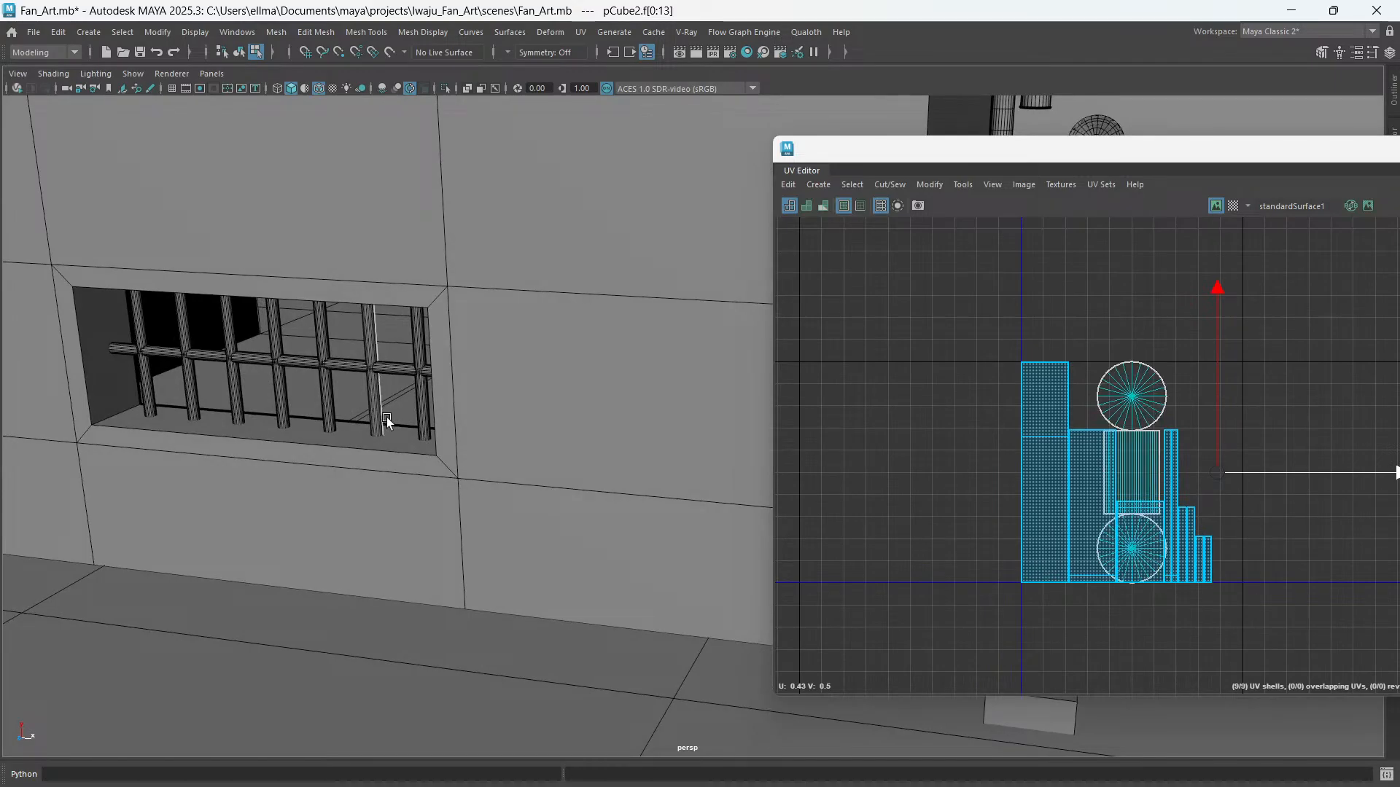
key(F8)
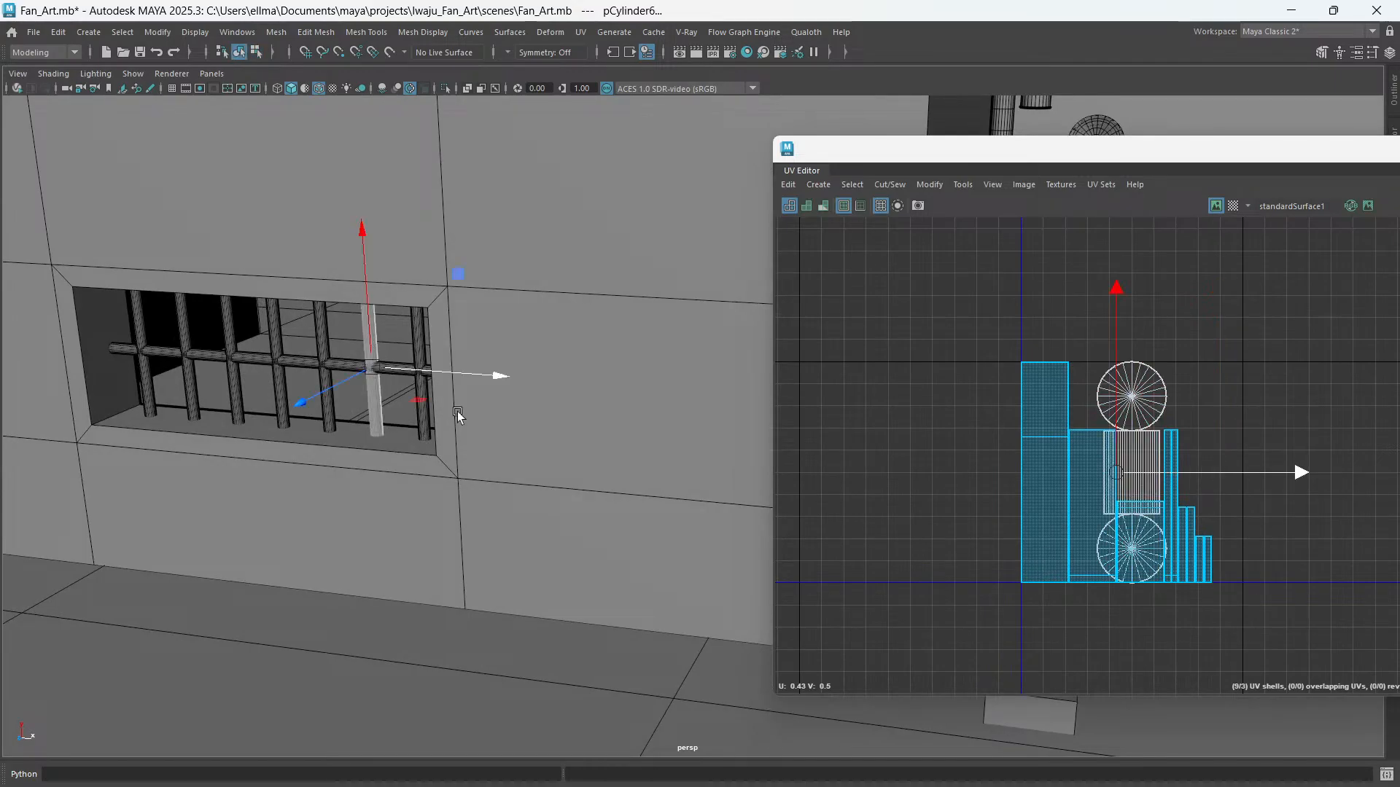
- Add the horizontal rod and remaining vertical bars of the opening to the selection and isolate them
key(shift+d)
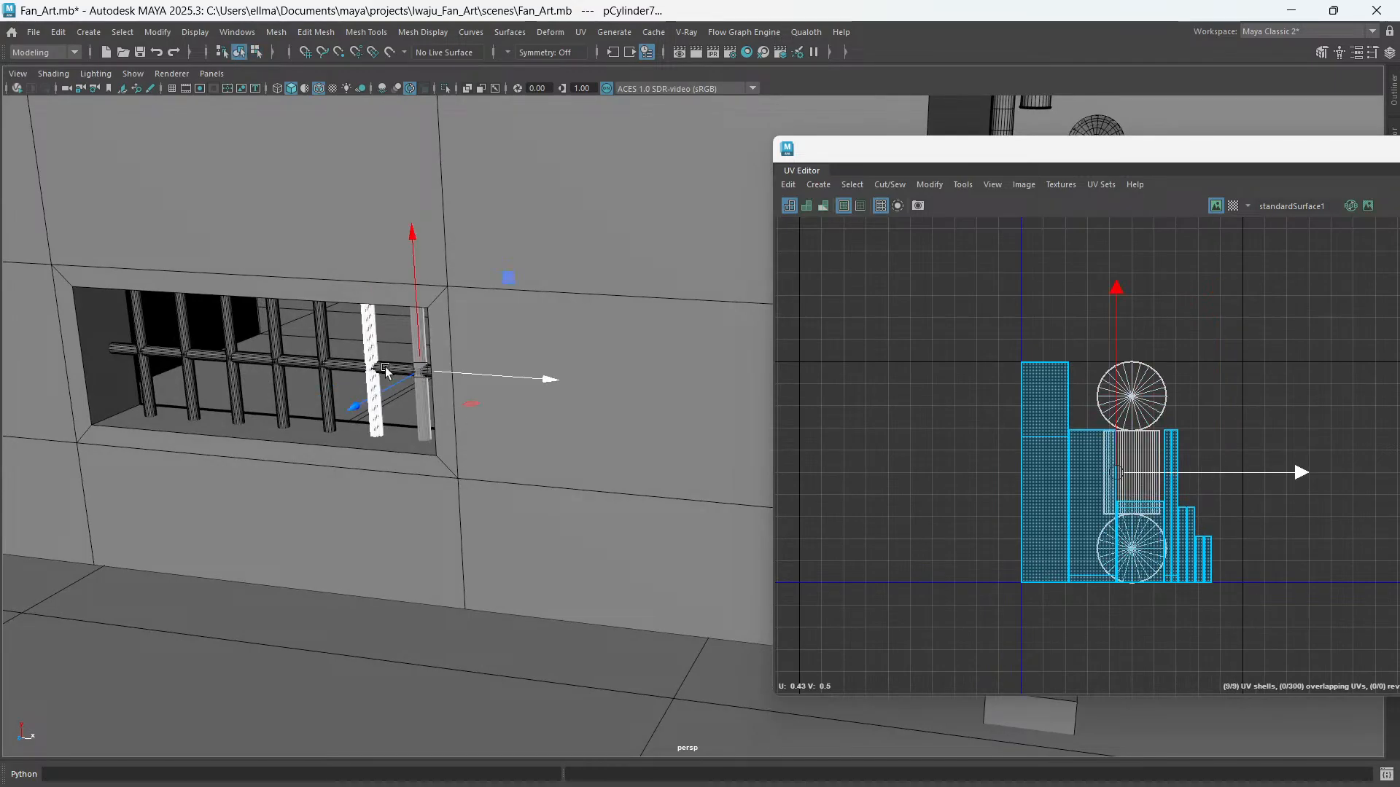
shift+click(386, 368)
shift+click(328, 409)
shift+click(281, 411)
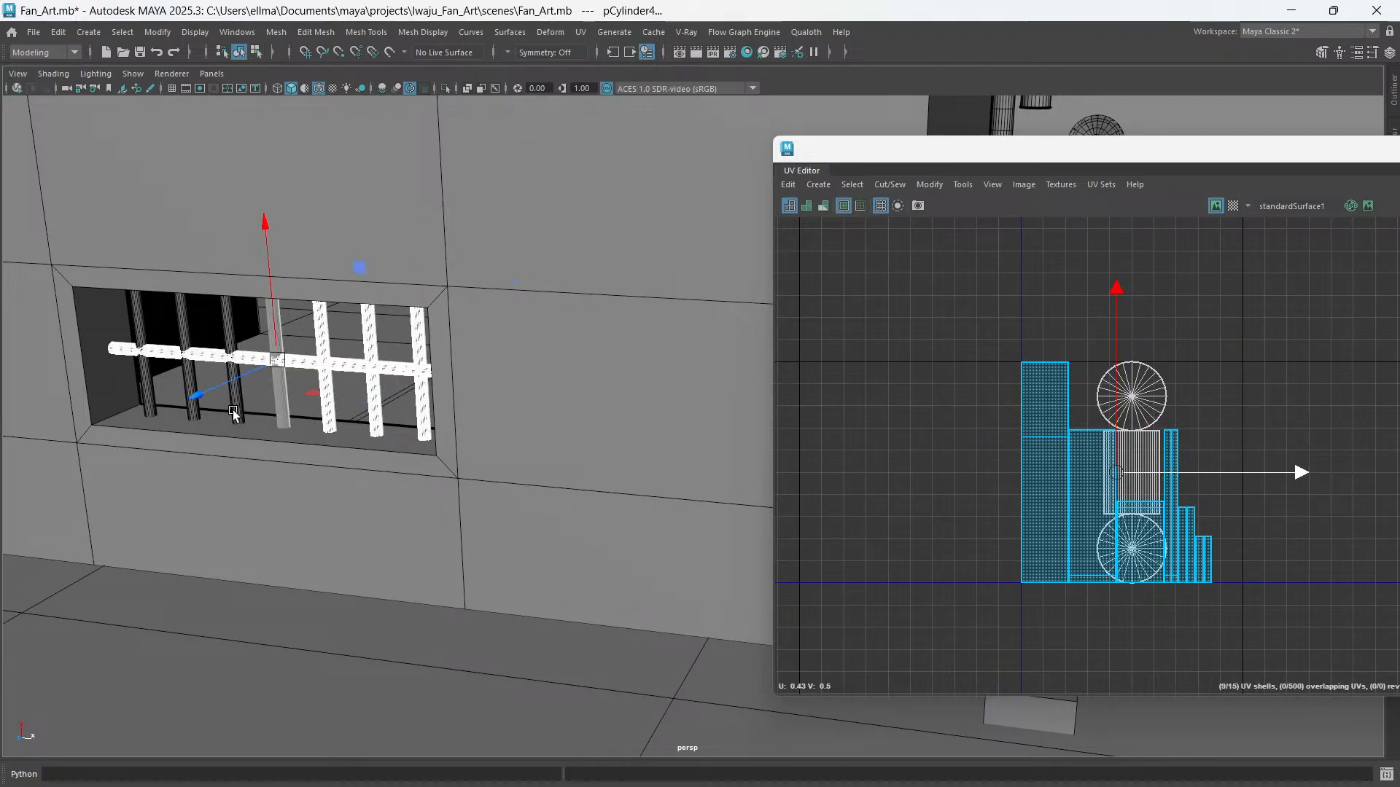
shift+click(235, 411)
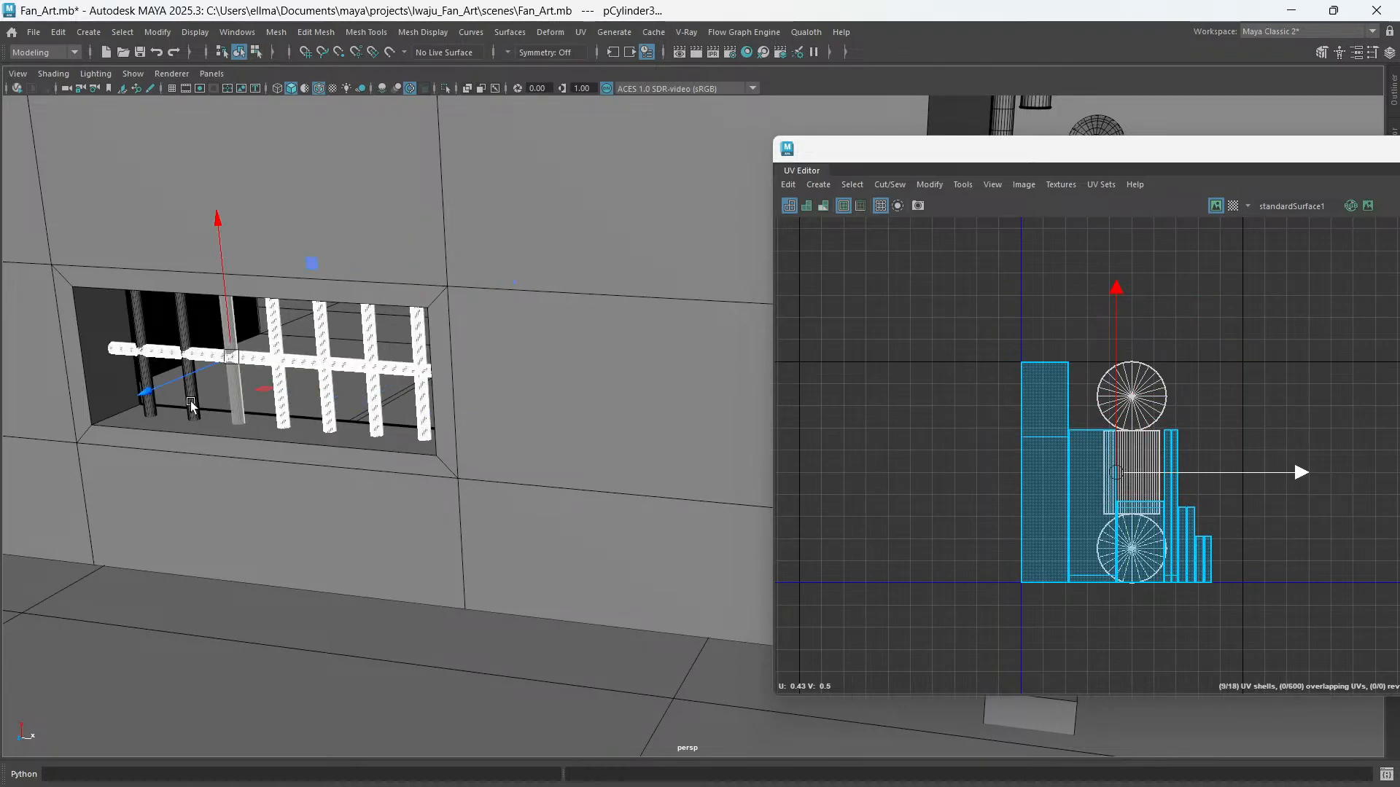
click(151, 406)
key(ctrl+1)
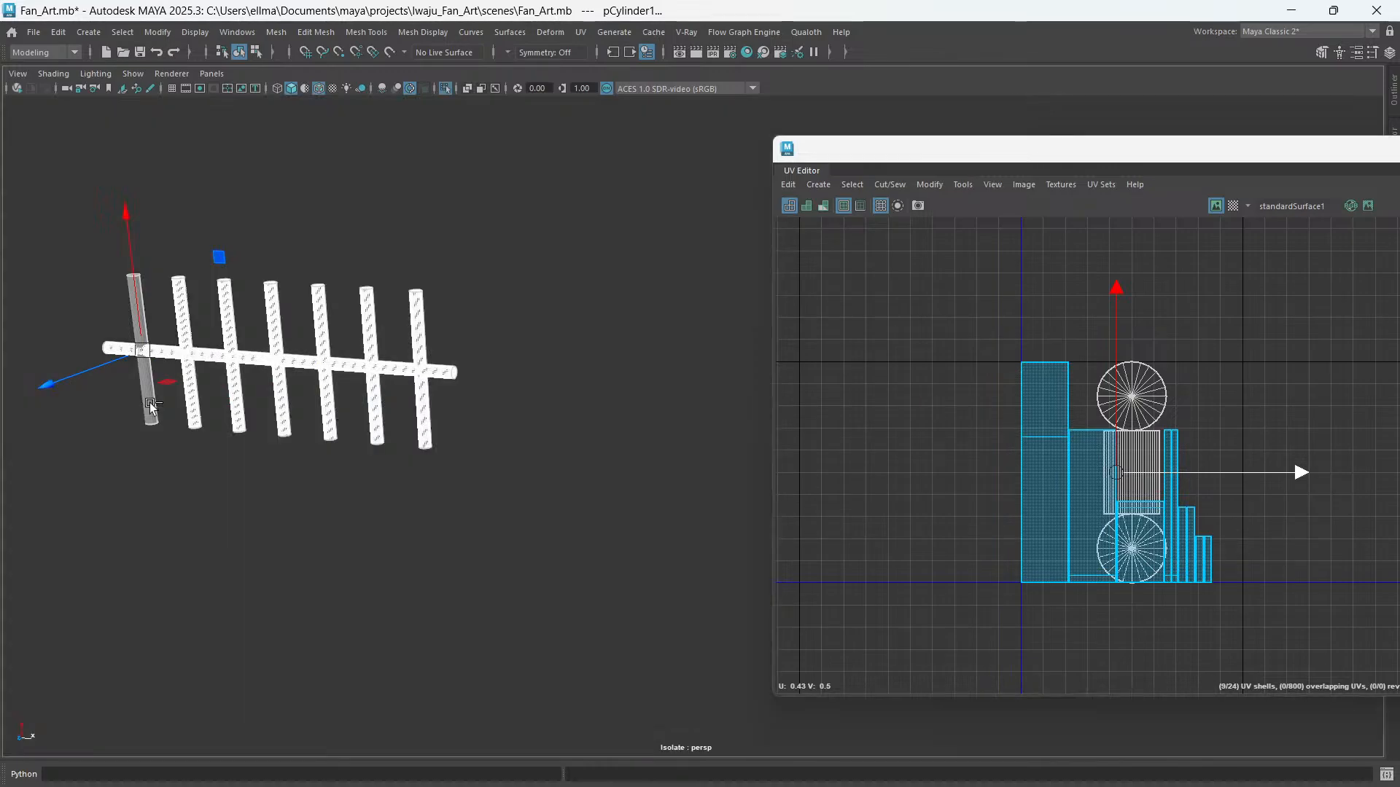
- Examine the isolated bars up close and select the outermost vertical bar to view its UV shells
click(471, 501)
alt+drag(257, 332, 344, 405)
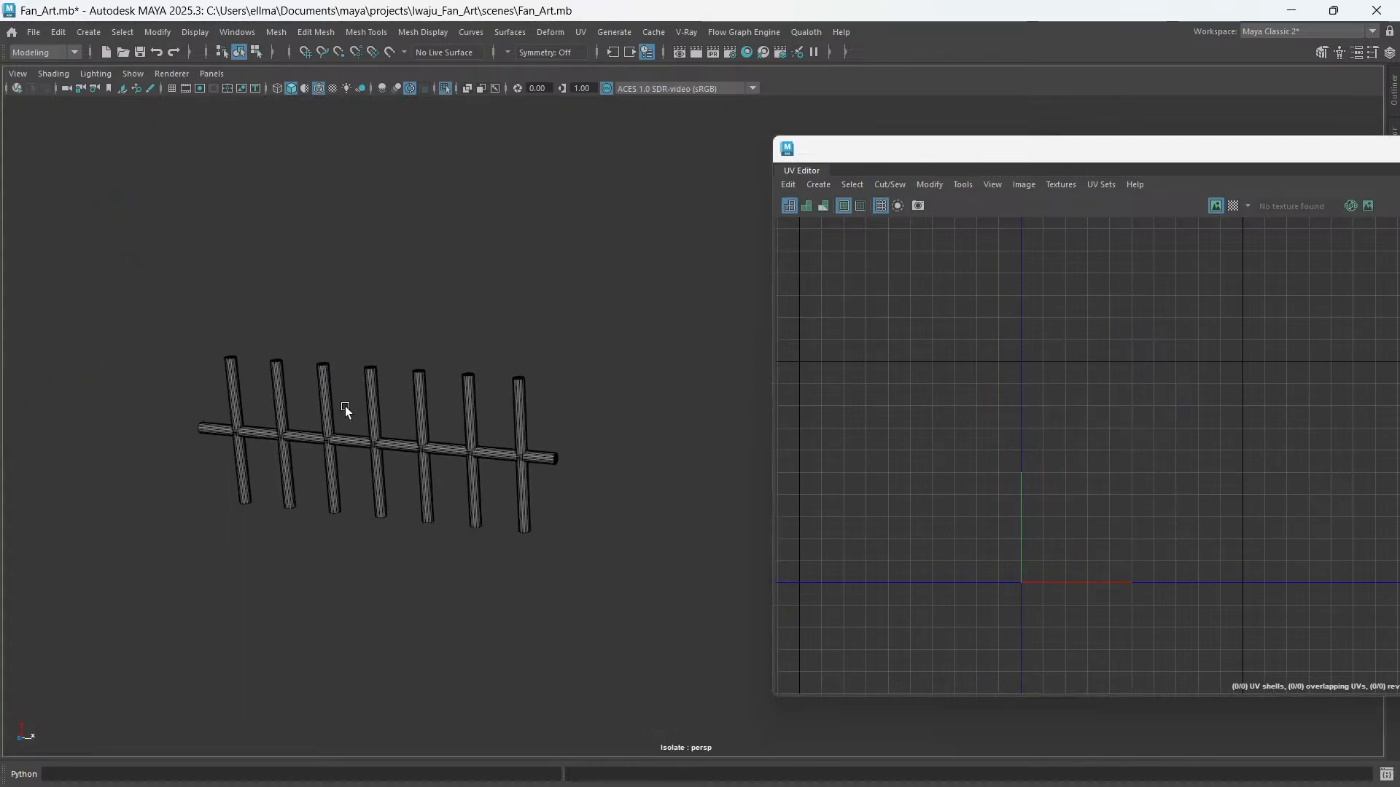
scroll(350, 426, up, 5)
scroll(656, 437, down, 5)
alt+drag(656, 438, 225, 316)
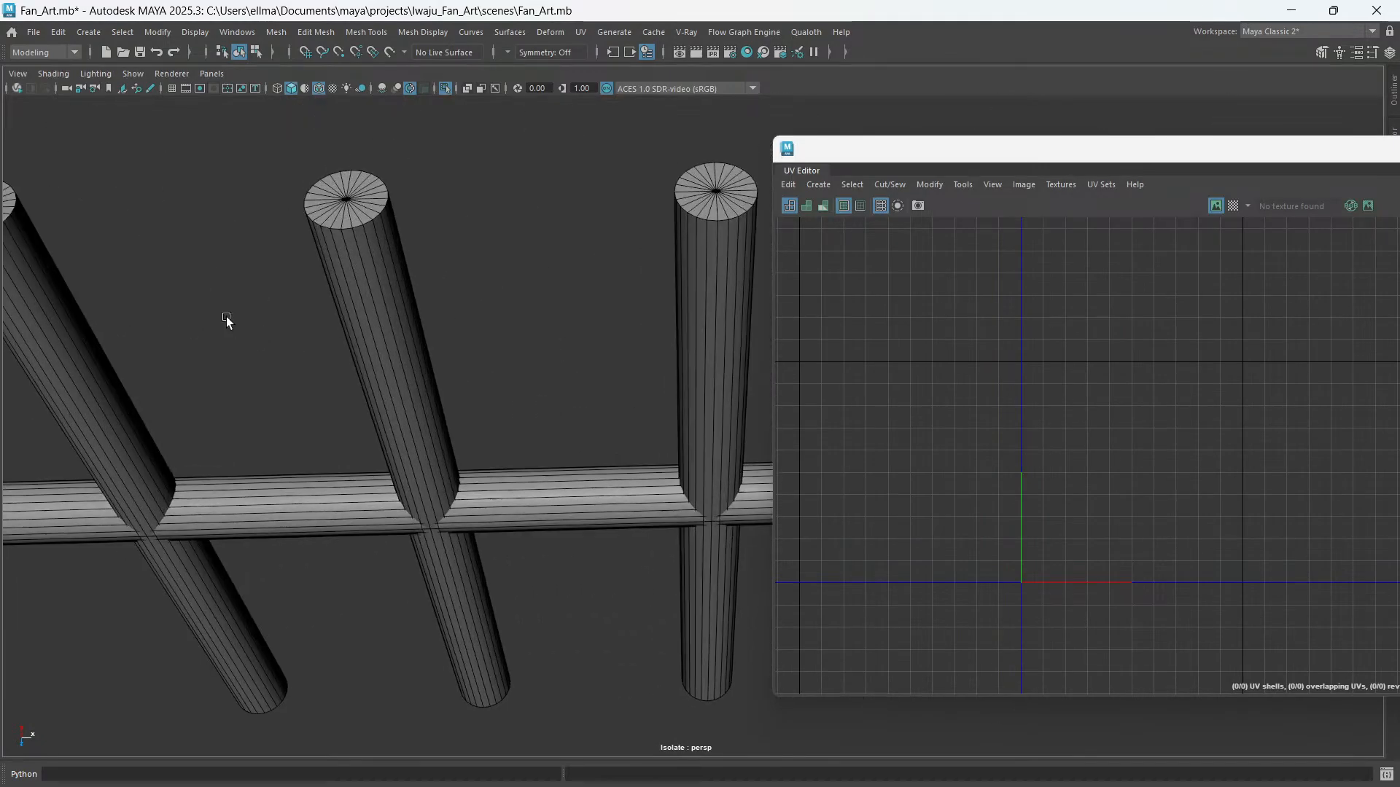
alt+right_drag(225, 315, 488, 425)
alt+drag(303, 481, 321, 425)
click(344, 471)
alt+drag(344, 471, 360, 495)
scroll(360, 496, down, 3)
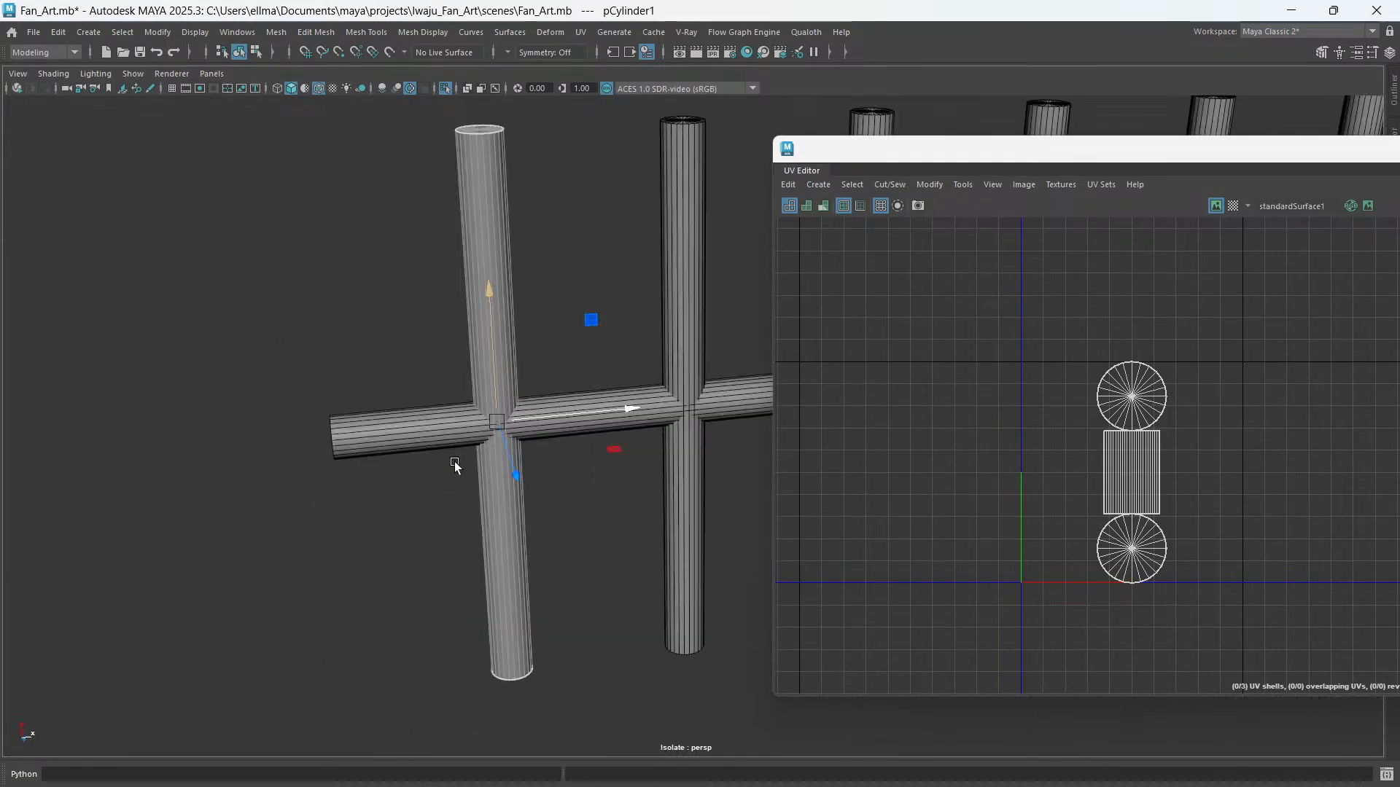
alt+middle_drag(455, 465, 359, 502)
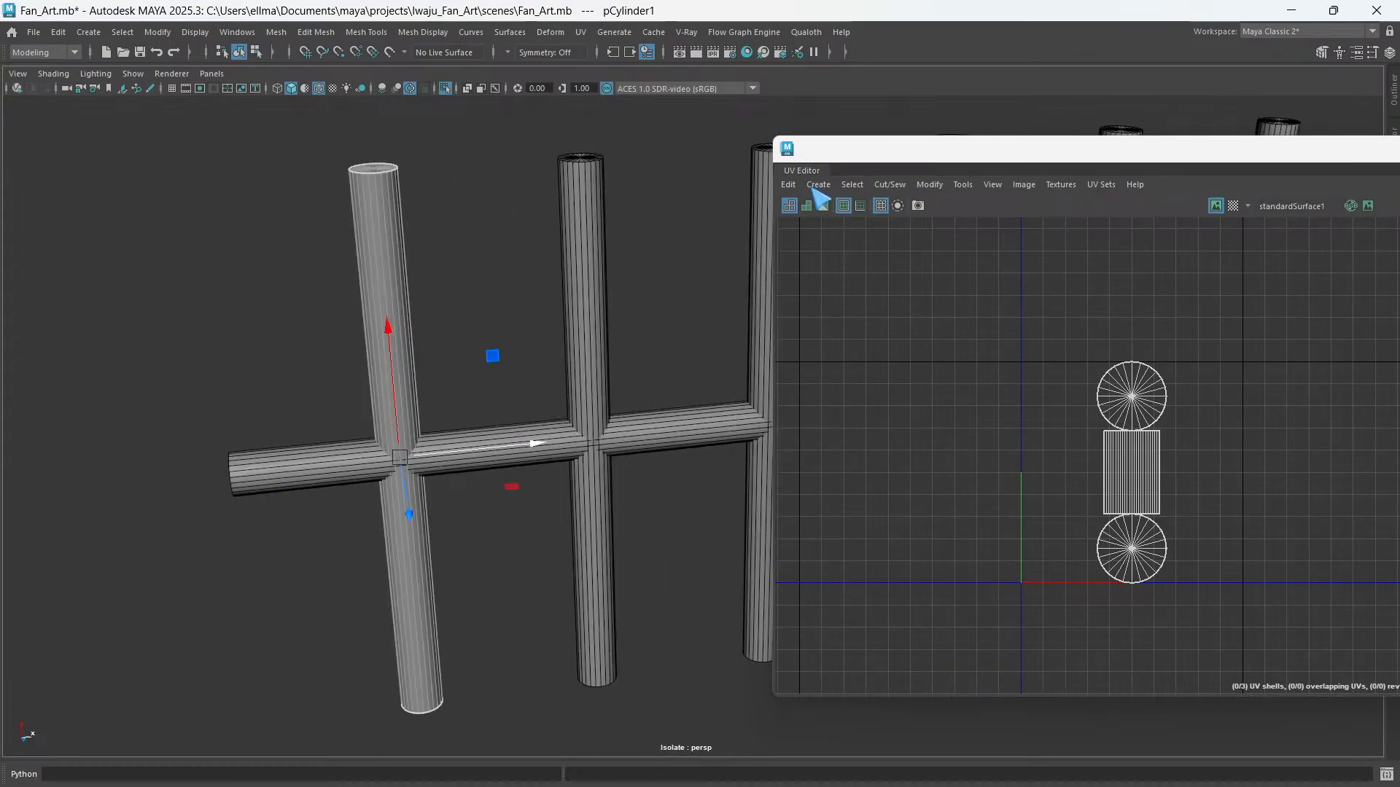
- Clear the outermost vertical bar's existing UVs and give it a new camera-based UV projection
click(503, 347)
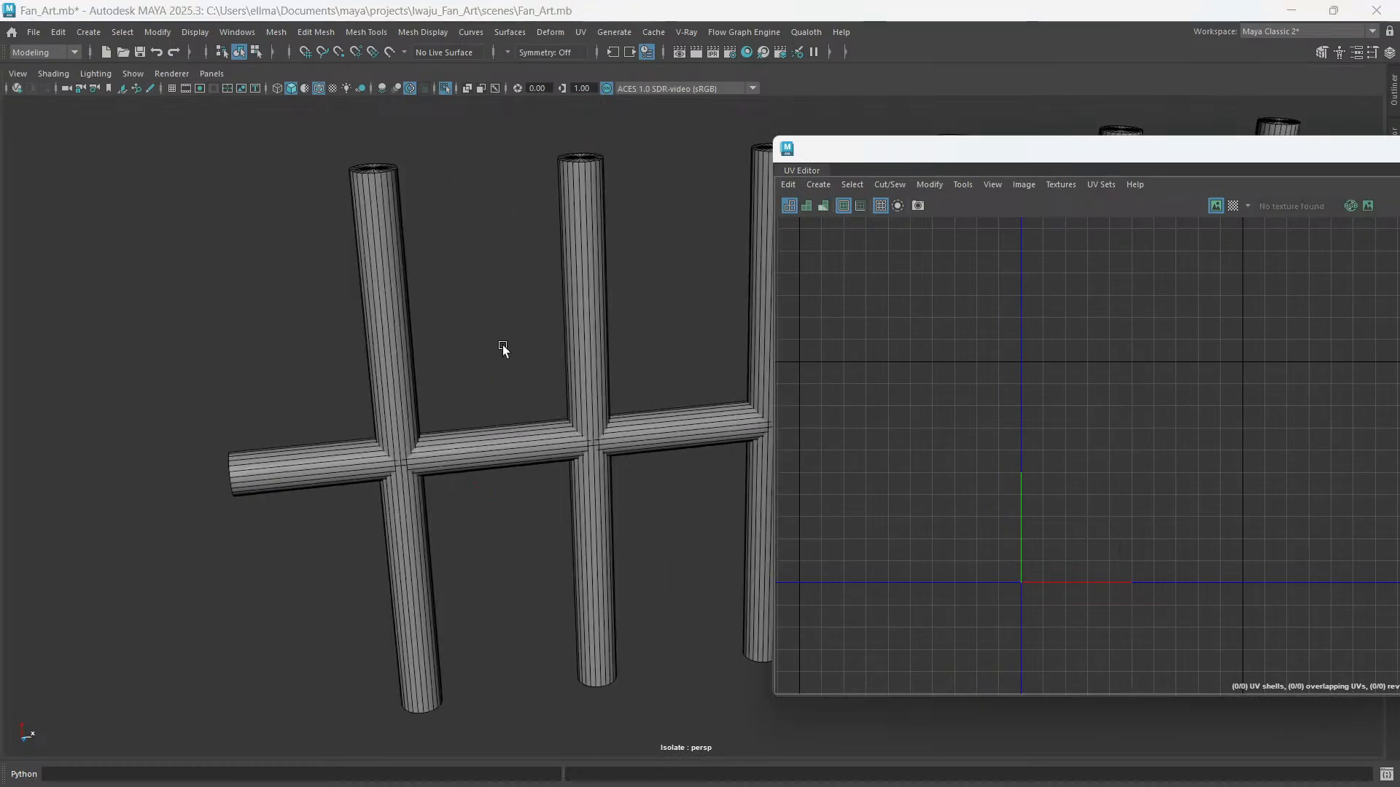
click(374, 265)
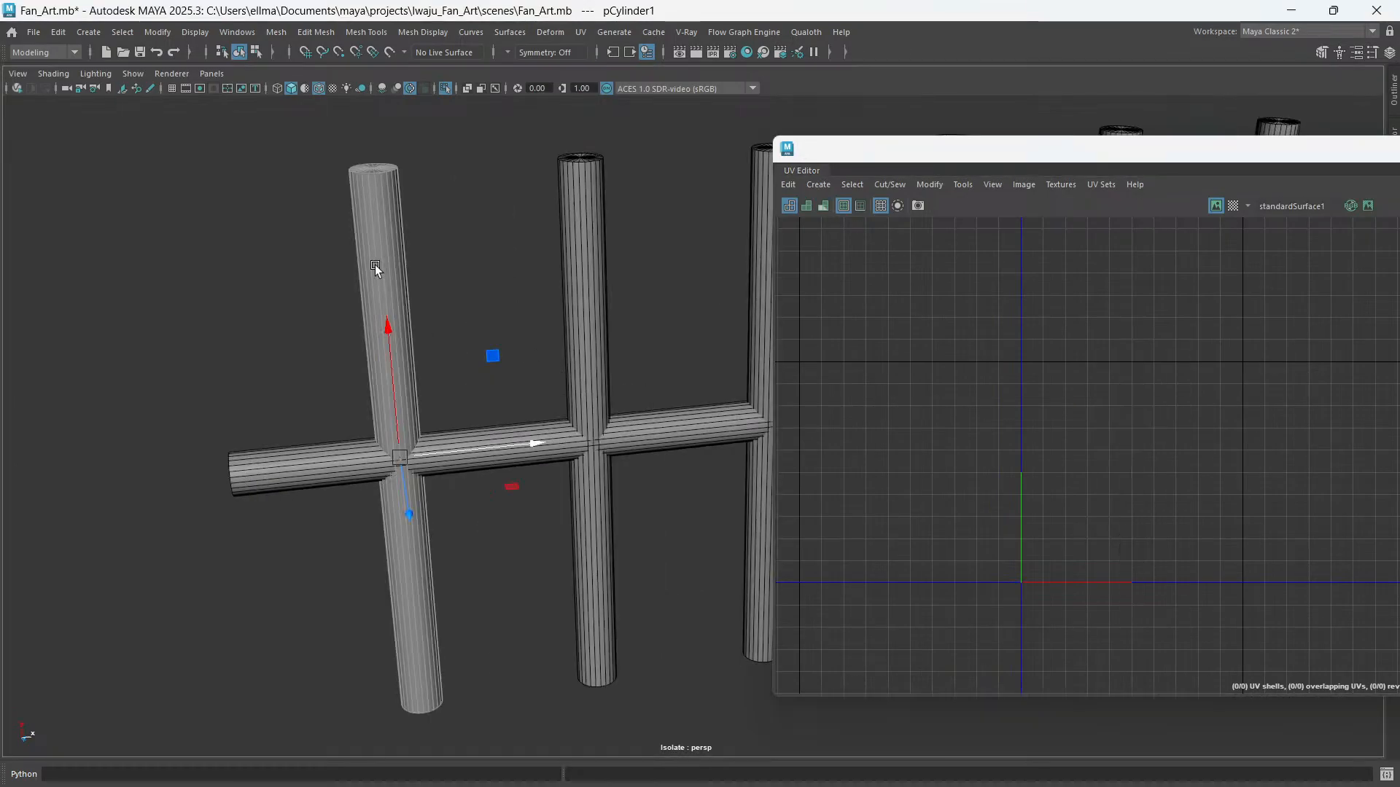
click(817, 184)
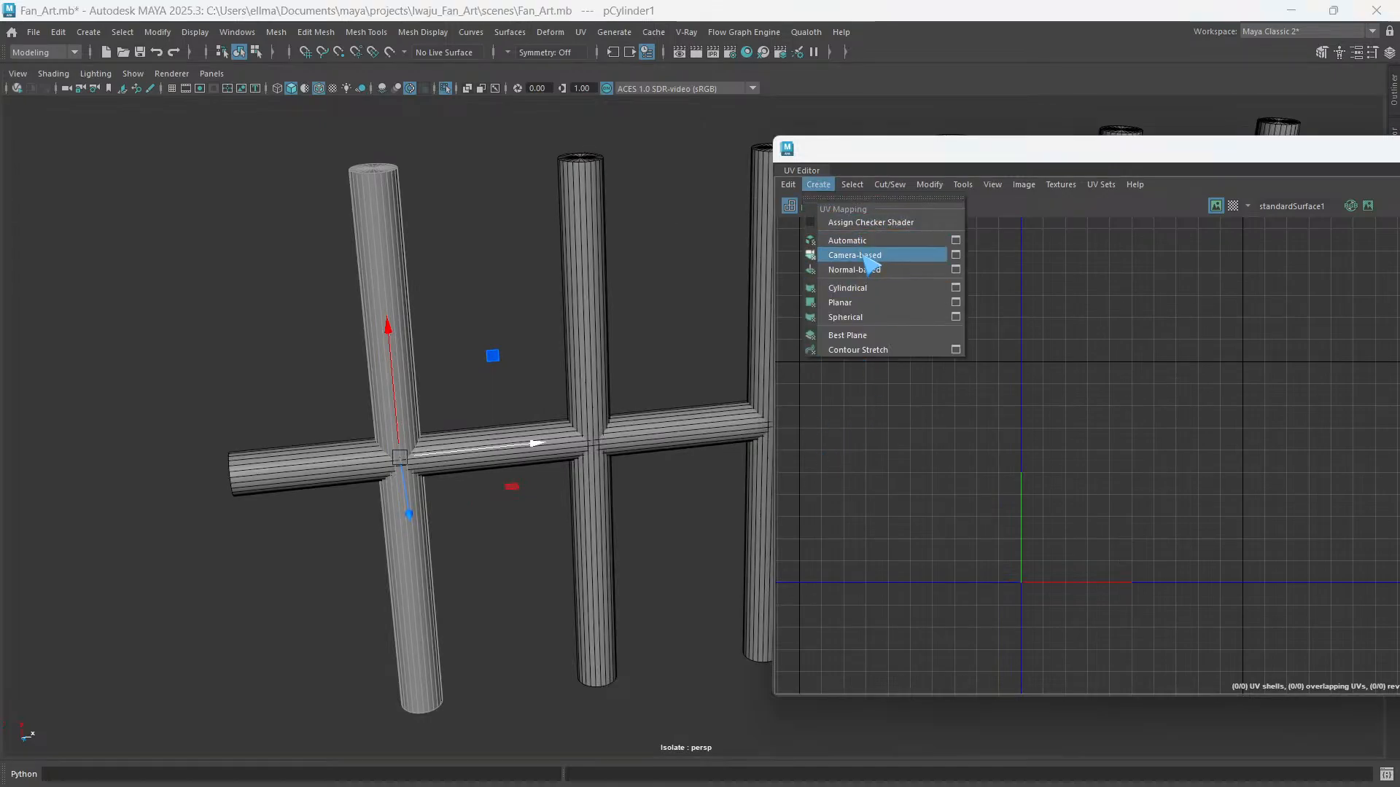
click(866, 256)
- In edge mode, select the outermost bar's two end-cap border loops and one lengthwise edge as UV seams
alt+drag(331, 263, 444, 333)
right_click(388, 198)
click(352, 225)
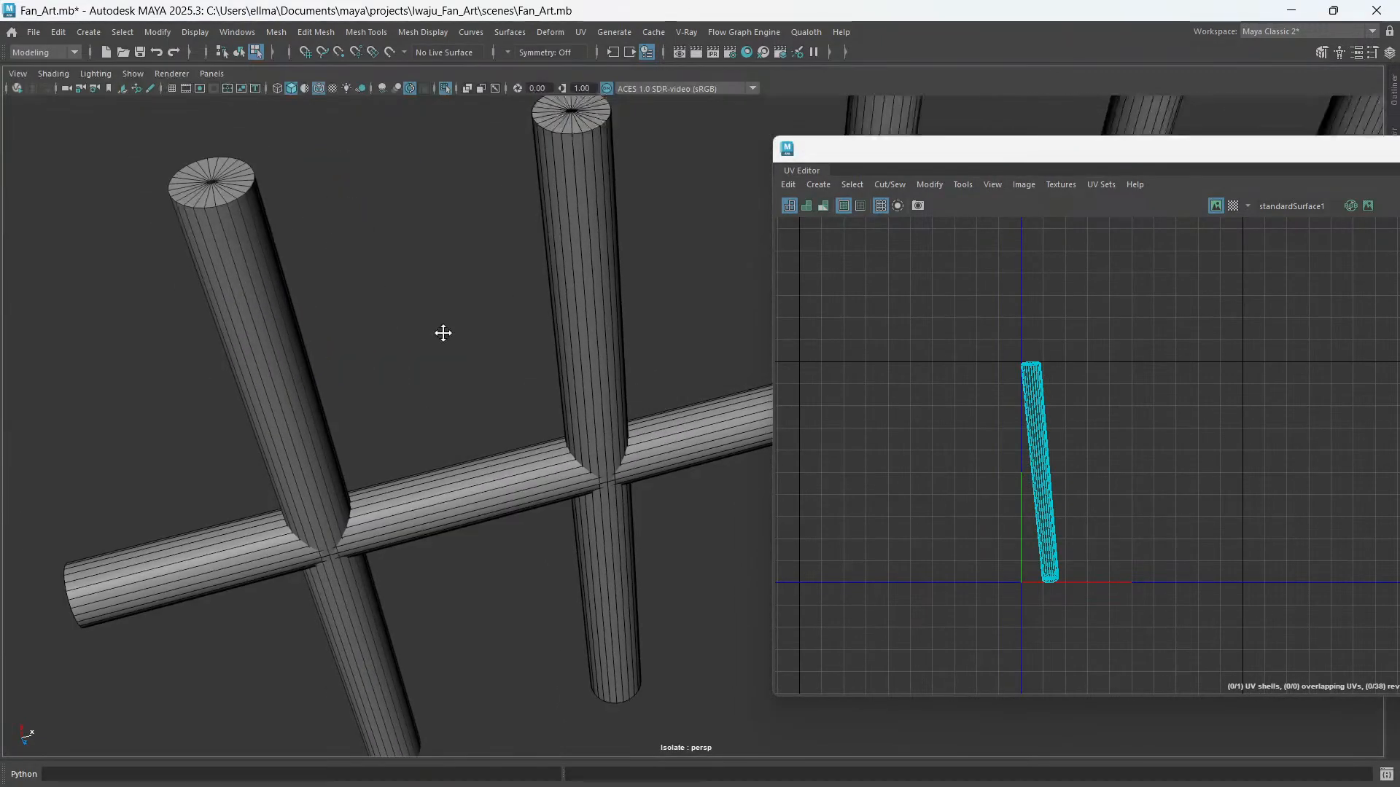
alt+middle_drag(443, 334, 471, 351)
scroll(415, 306, up, 3)
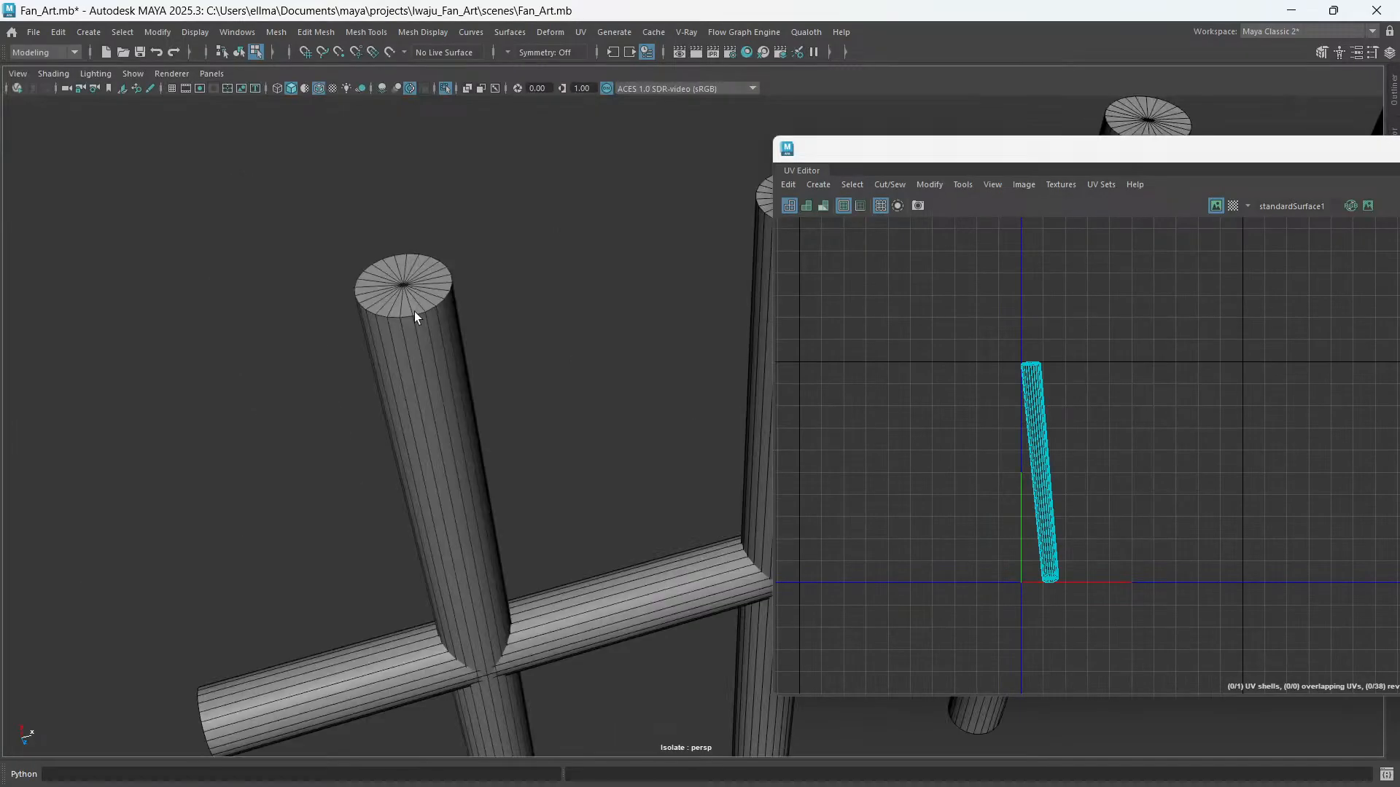
double_click(414, 312)
alt+drag(414, 312, 524, 572)
shift+double_click(370, 321)
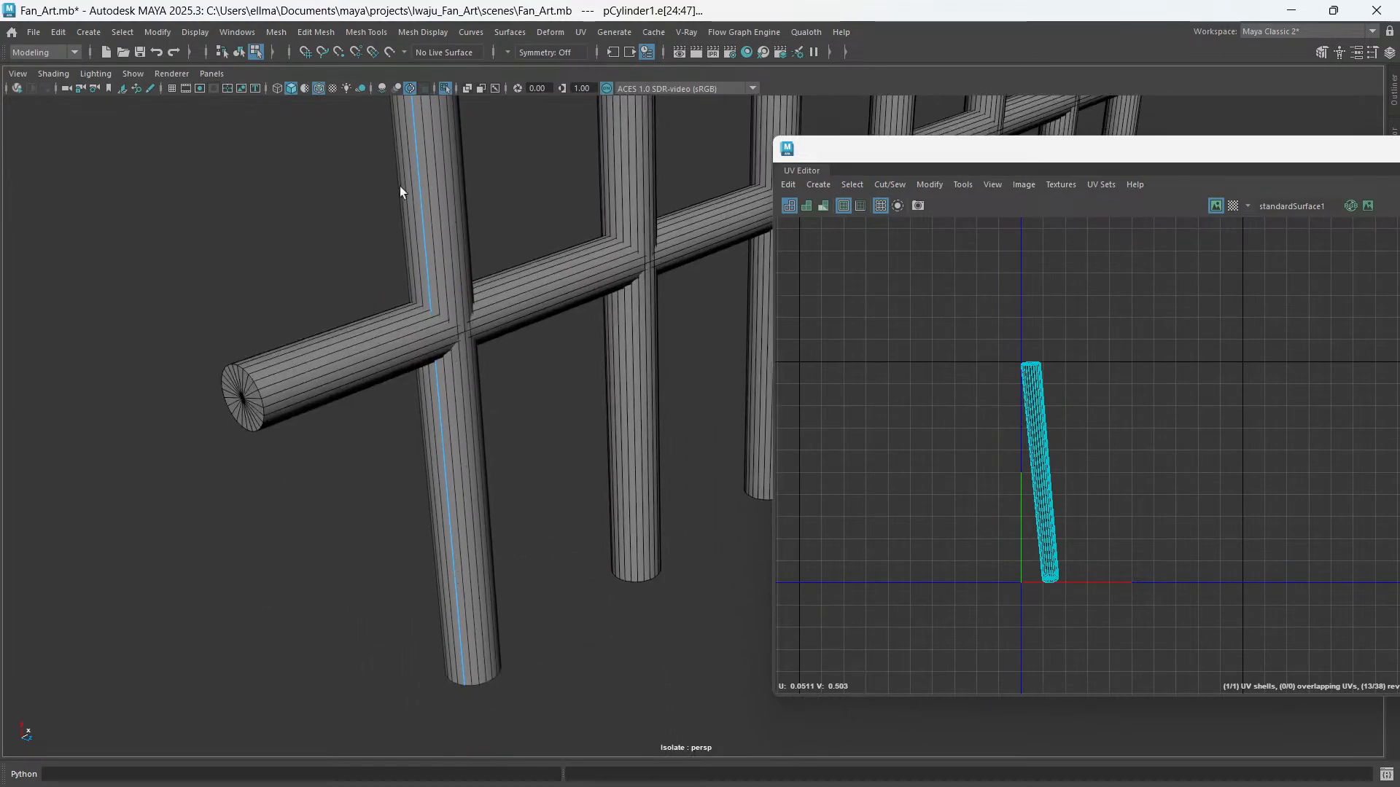
alt+drag(425, 409, 295, 513)
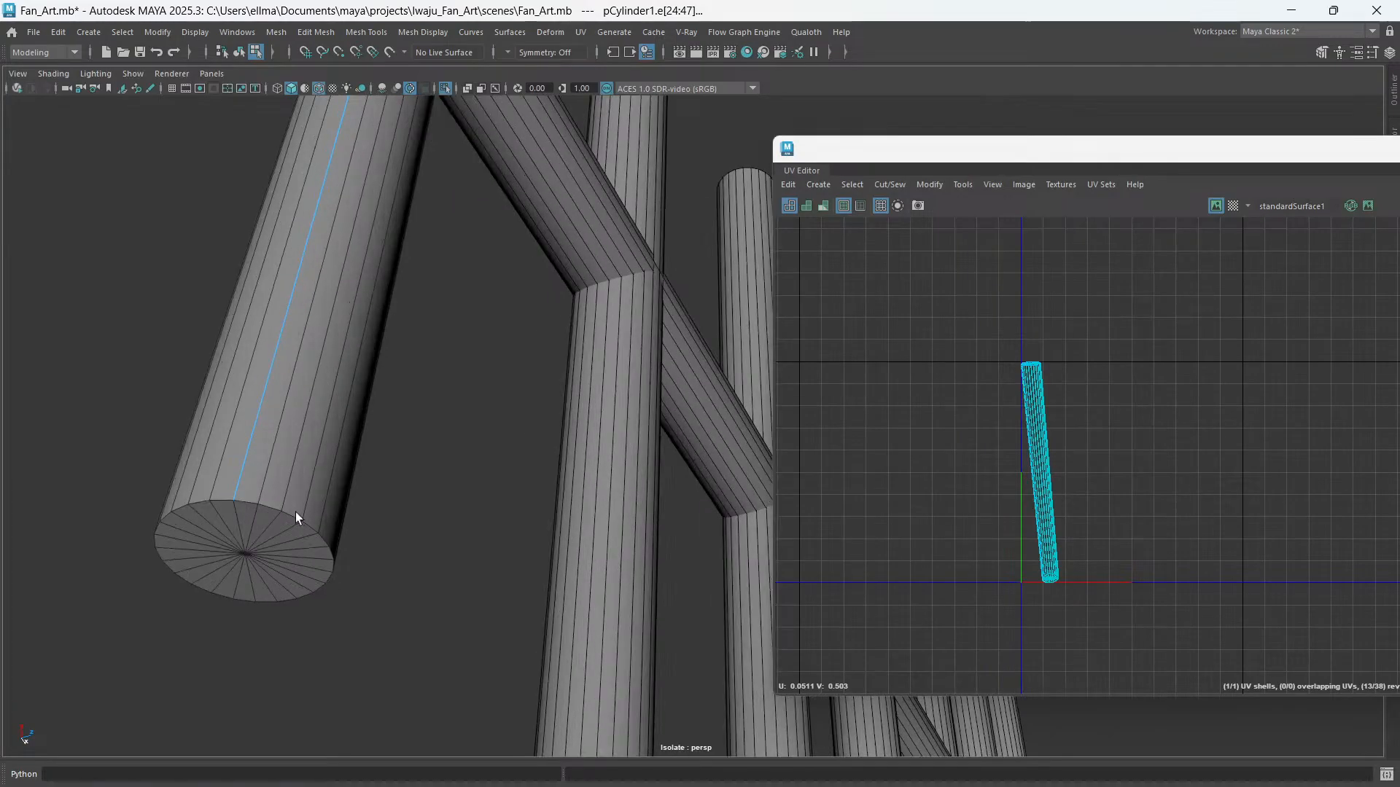
shift+double_click(295, 512)
alt+drag(216, 484, 372, 430)
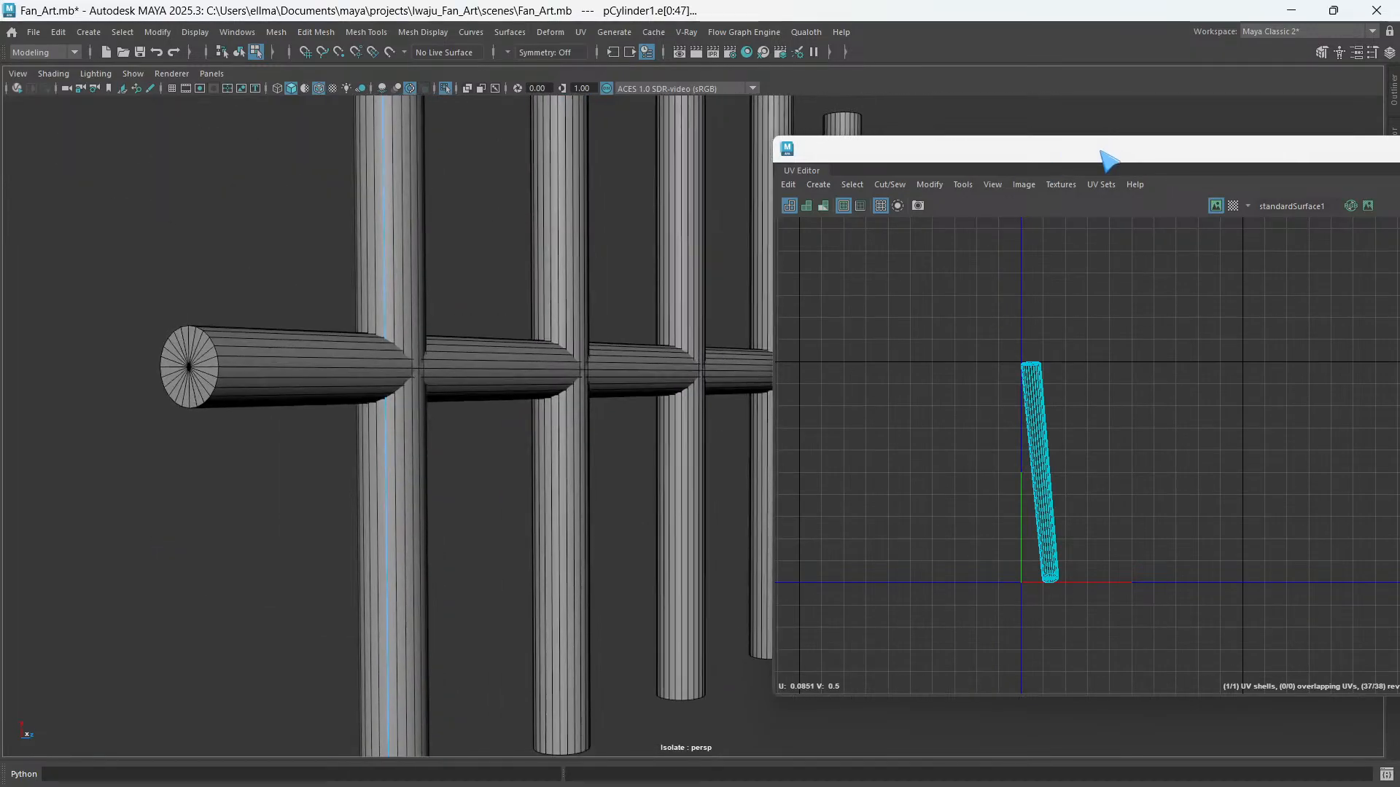
- Bring the UV Toolkit into view, cut the bar's UVs along the selected edges and unfold the shells
drag(1106, 155, 751, 152)
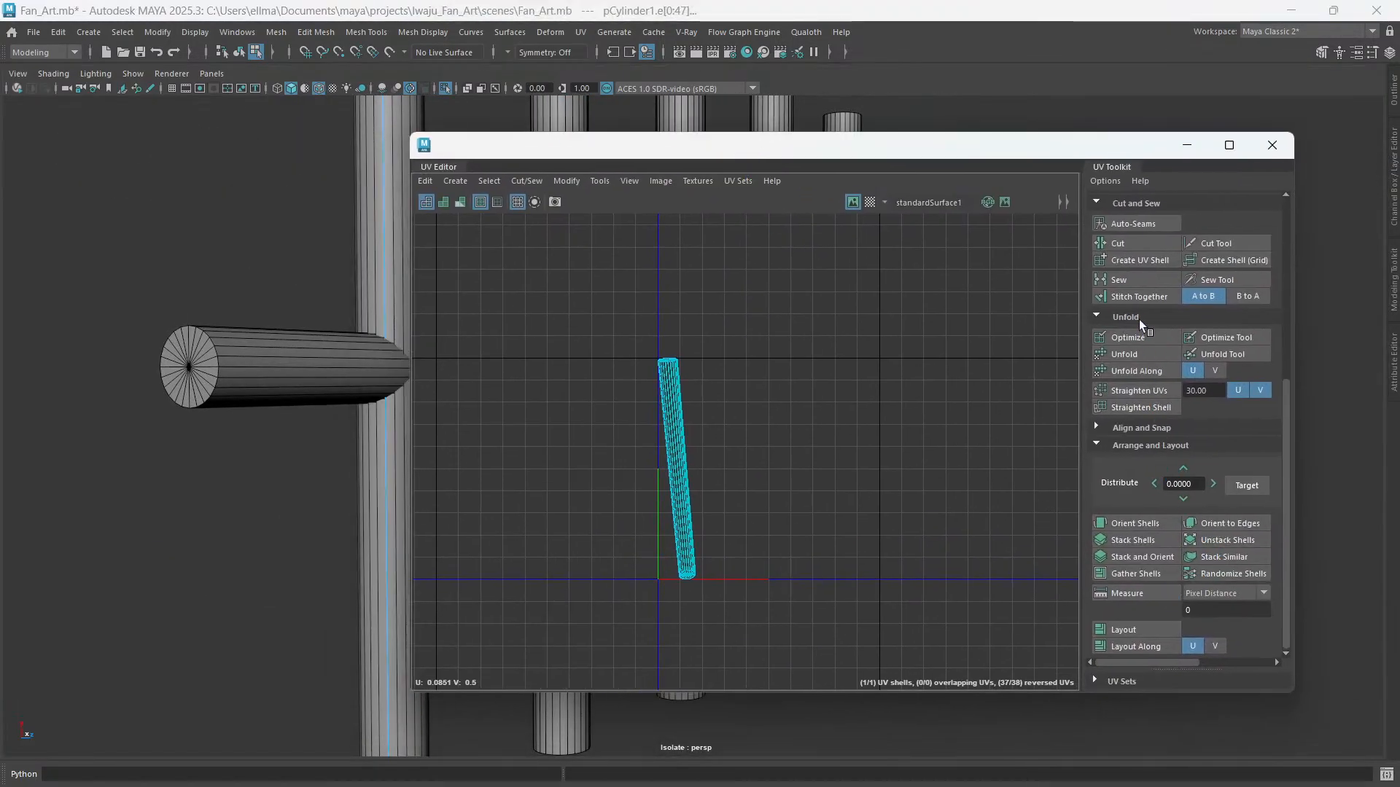
click(1124, 244)
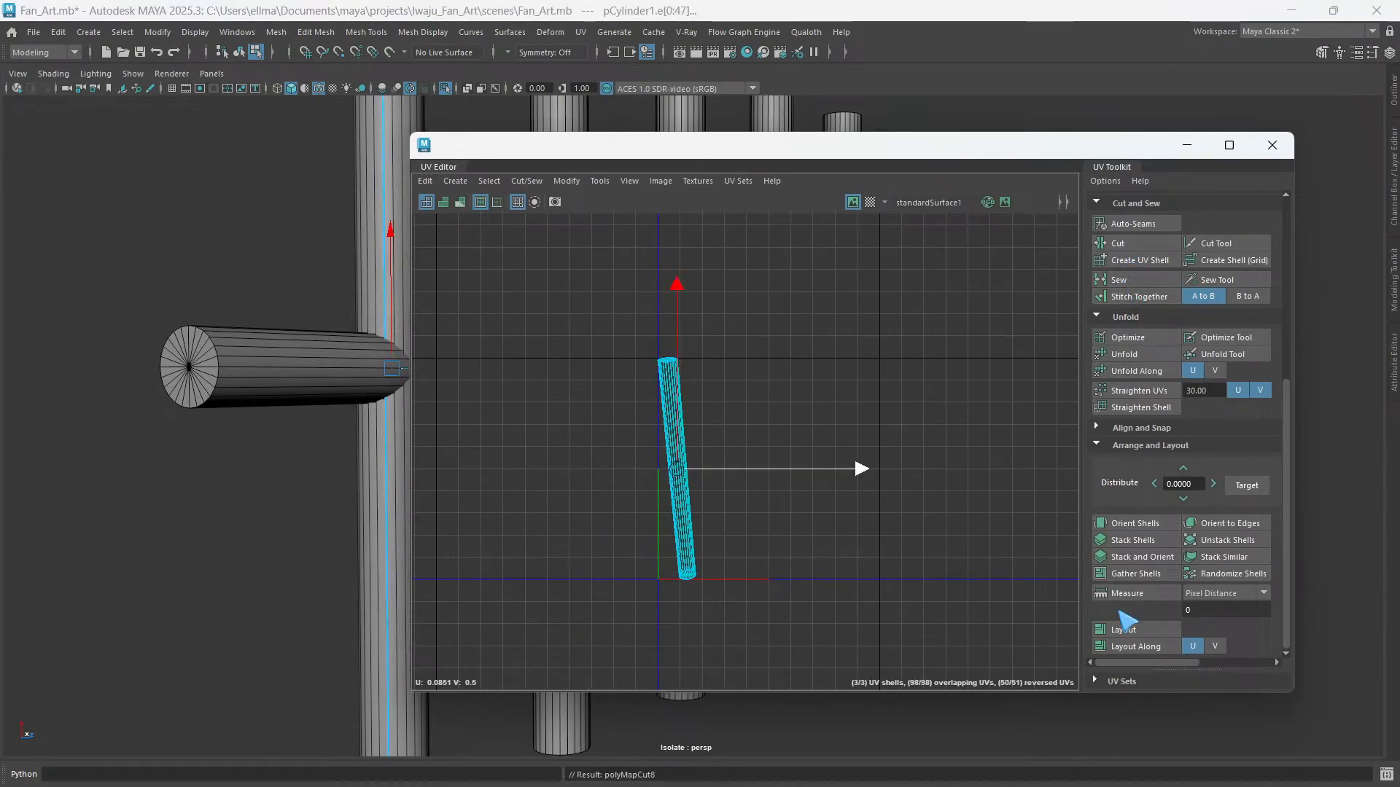
click(1131, 357)
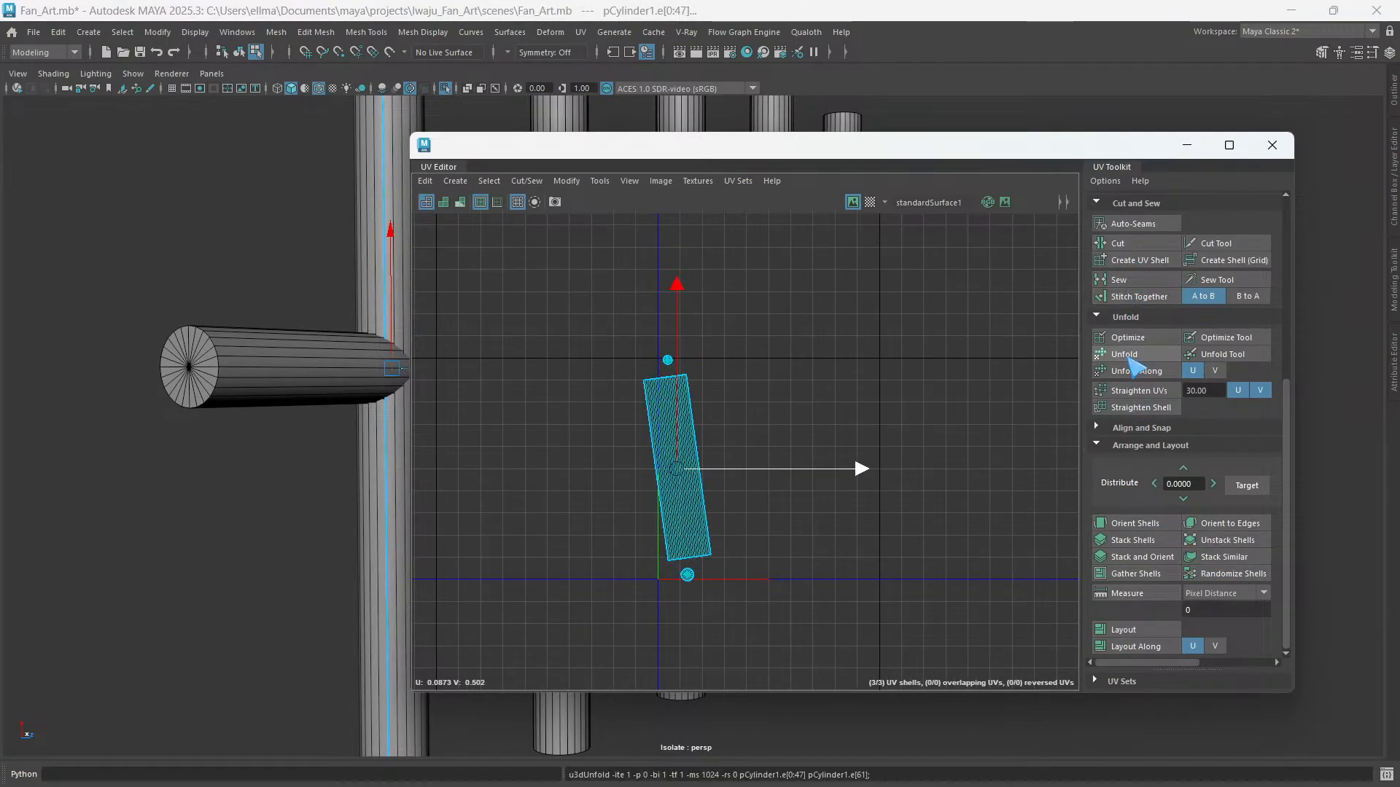
- Orient the bar's UV shells and lay them out in the UV tile, moving the UV Editor clear of the model
click(1151, 526)
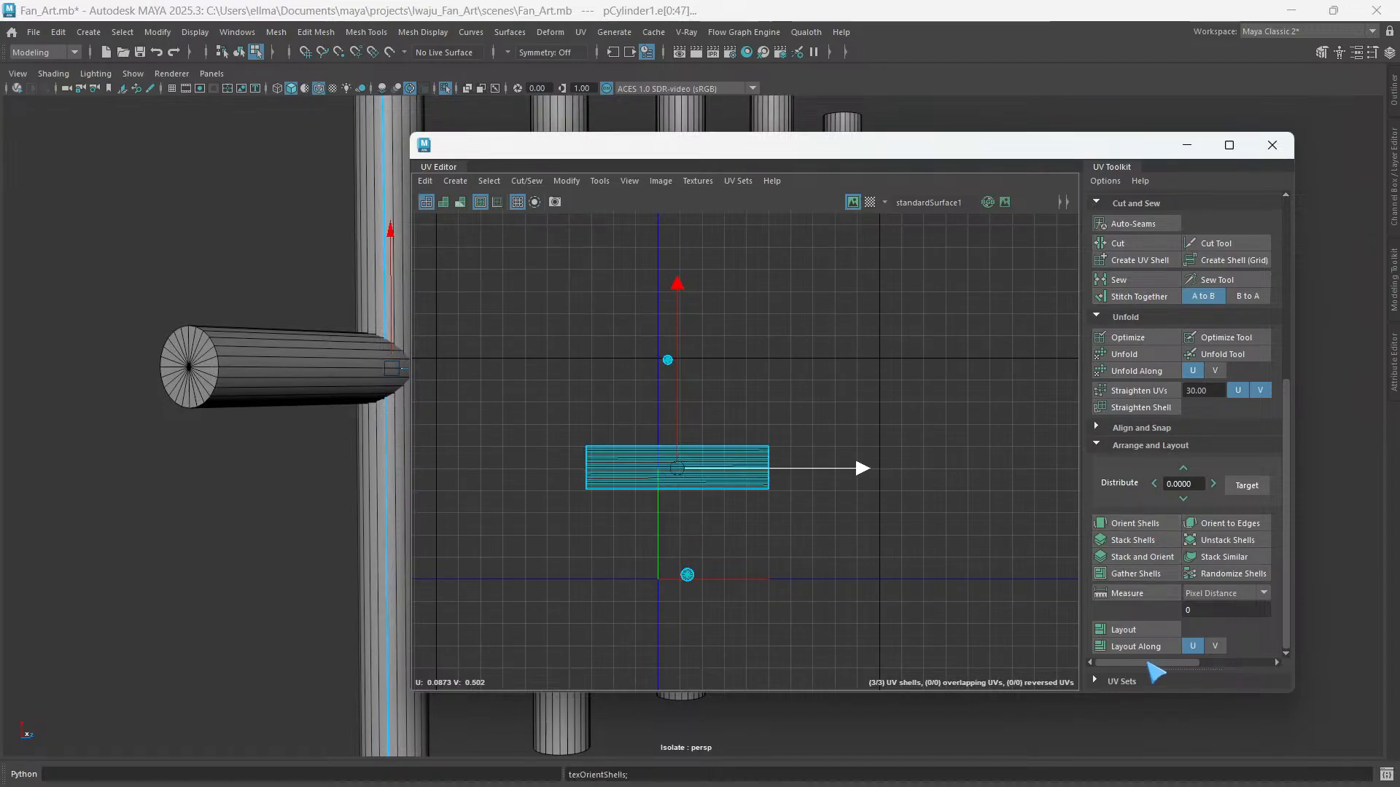
click(1136, 630)
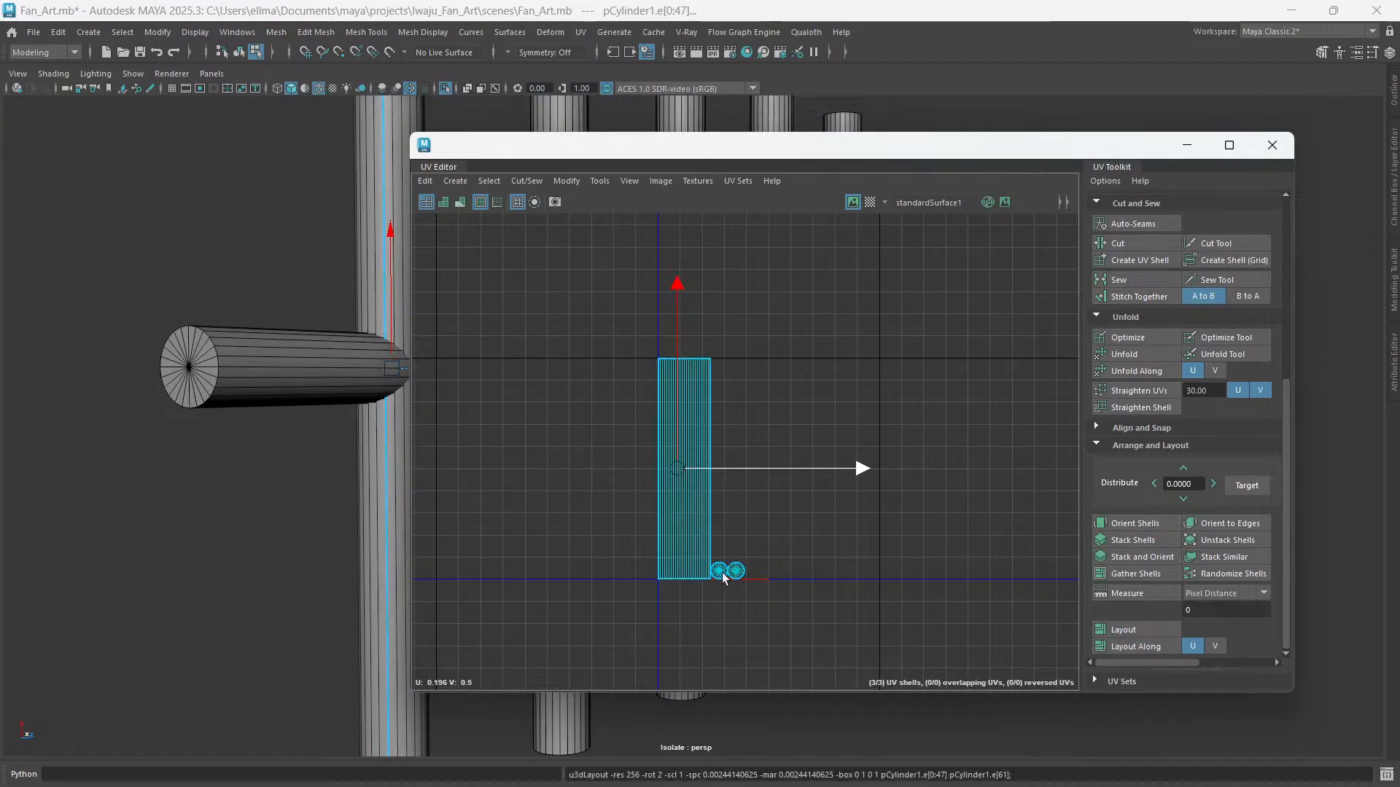
scroll(598, 458, down, 2)
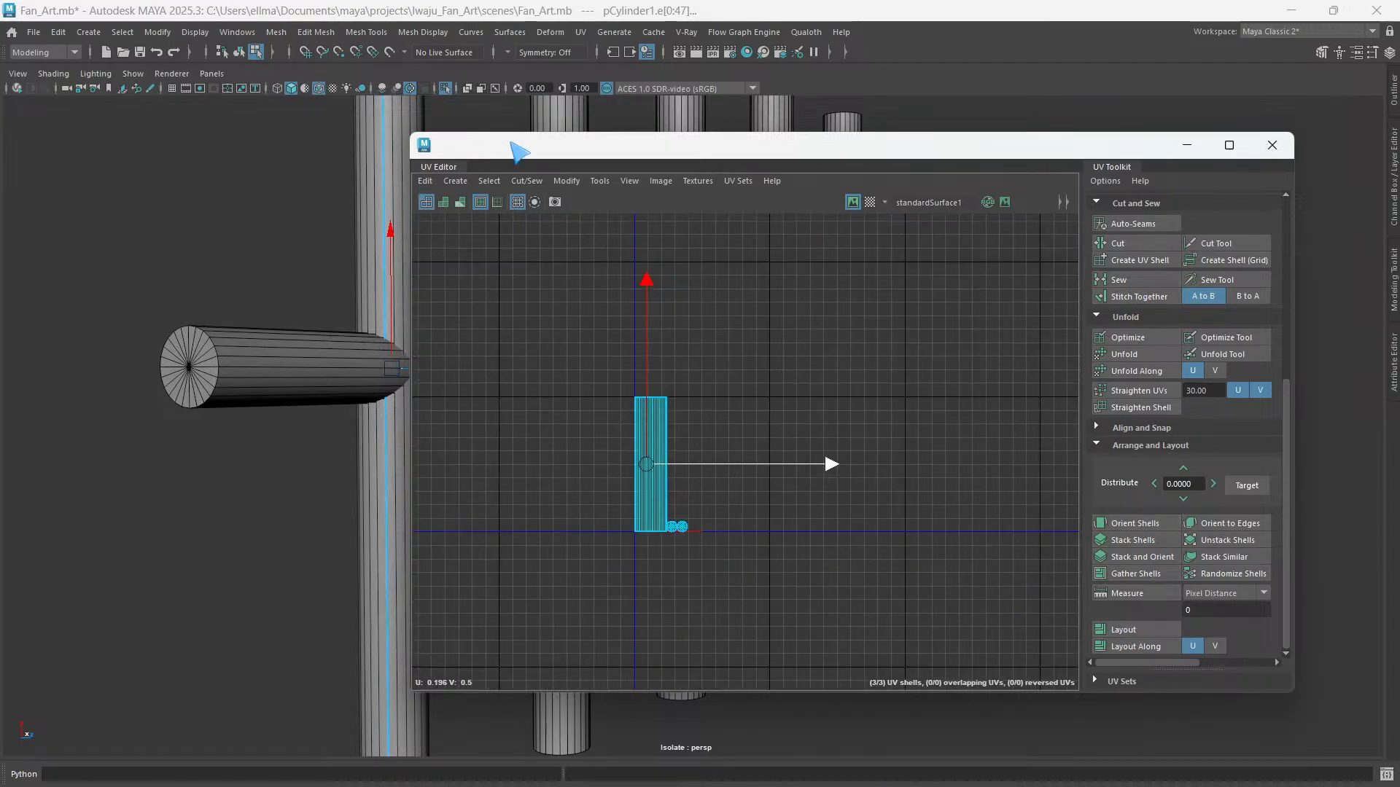
drag(519, 151, 890, 162)
- Select the second vertical bar as a whole object and delete its existing UVs
scroll(475, 423, down, 2)
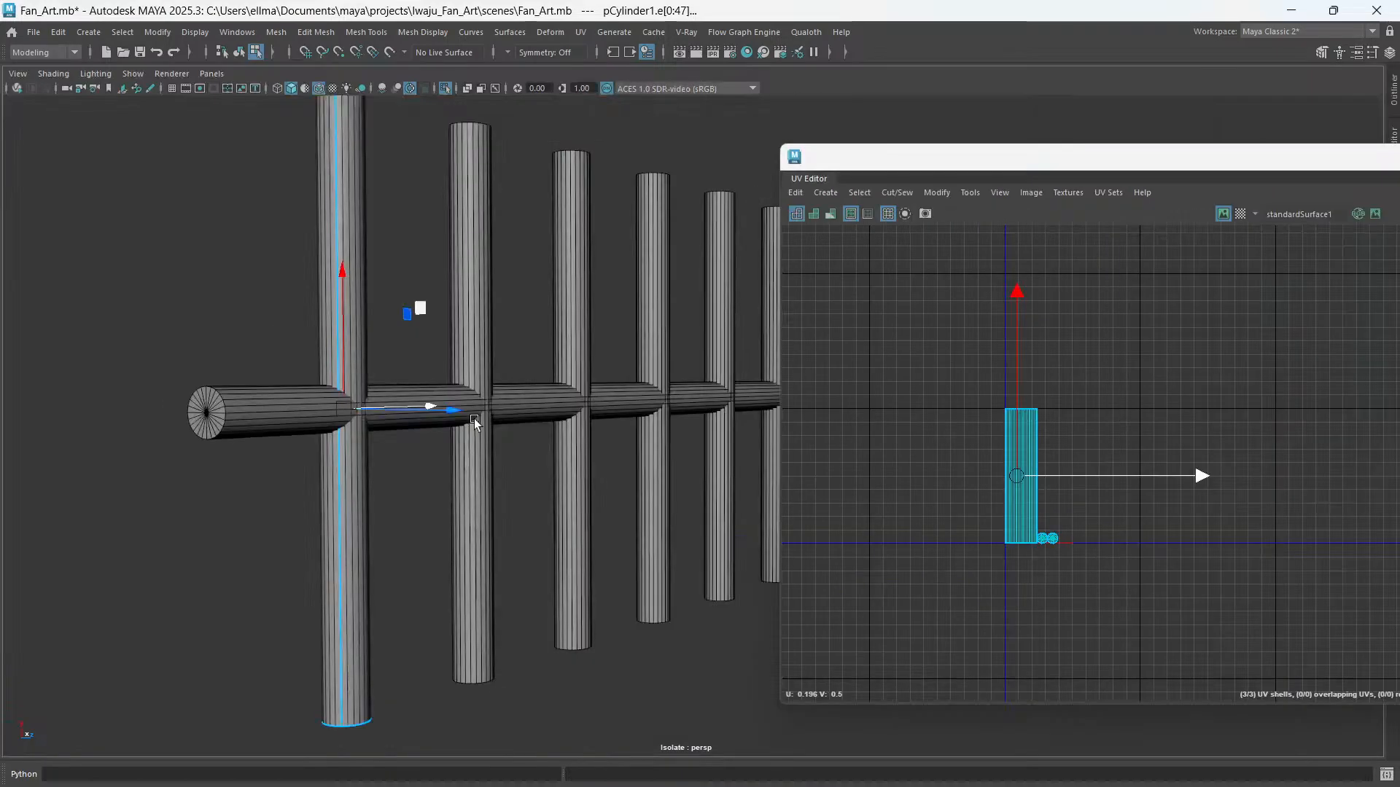
scroll(475, 423, down, 3)
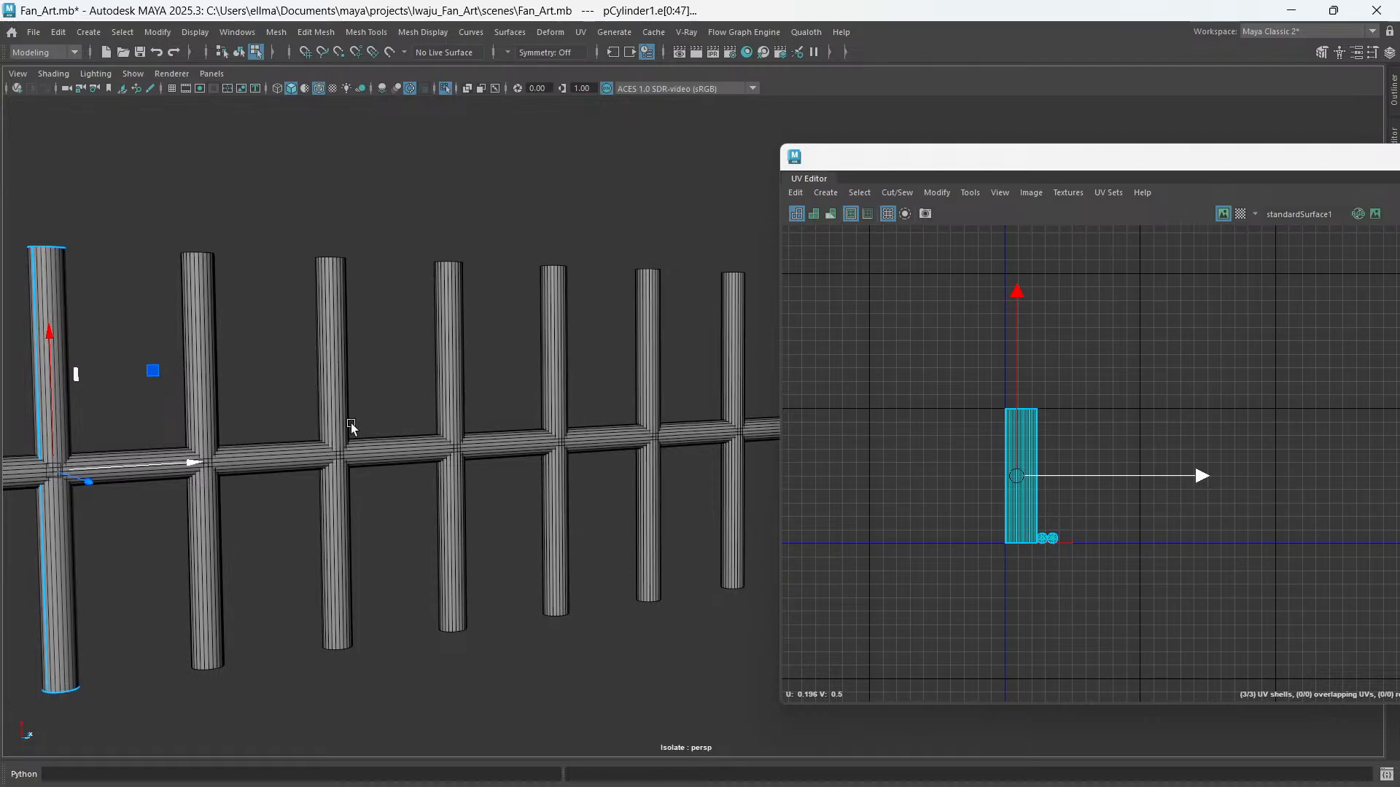
alt+drag(351, 427, 241, 374)
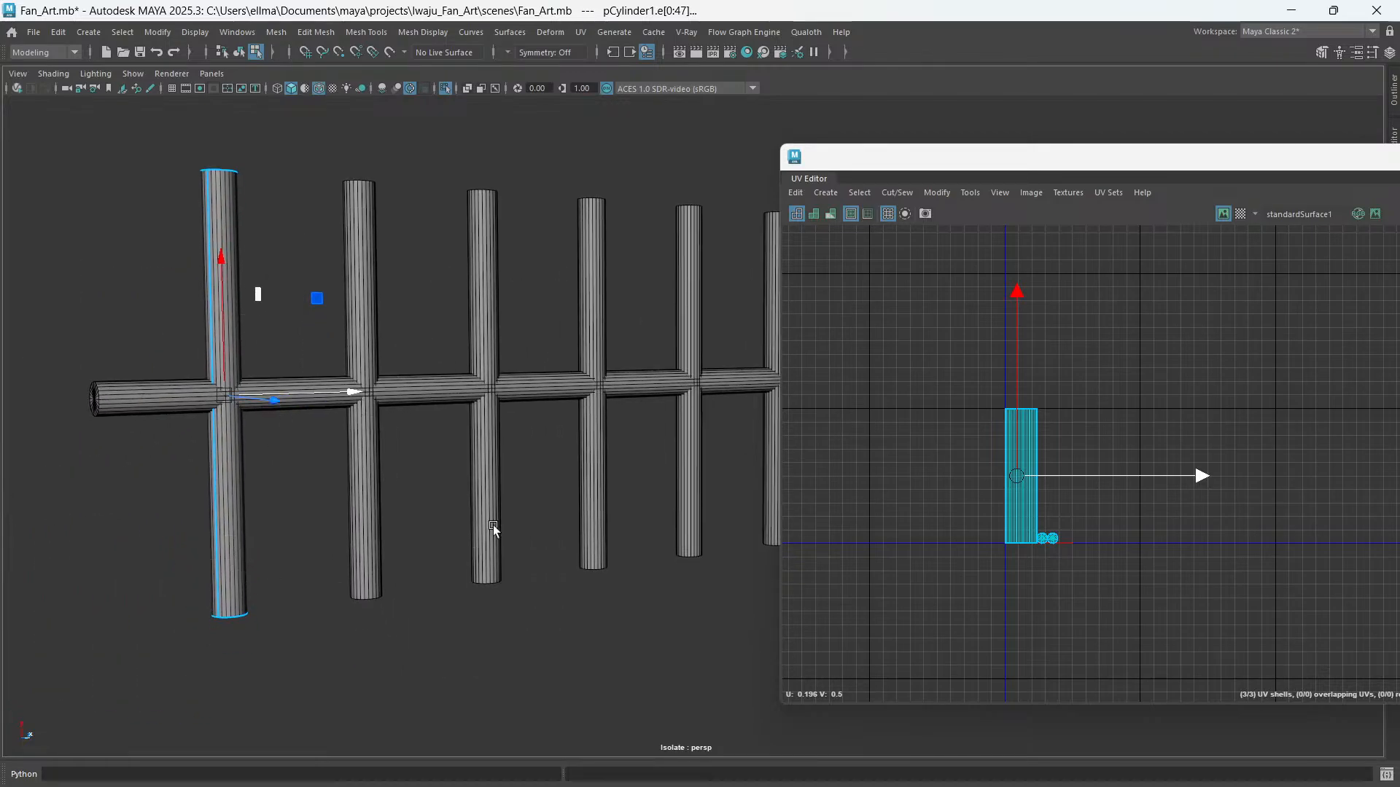
scroll(362, 330, up, 5)
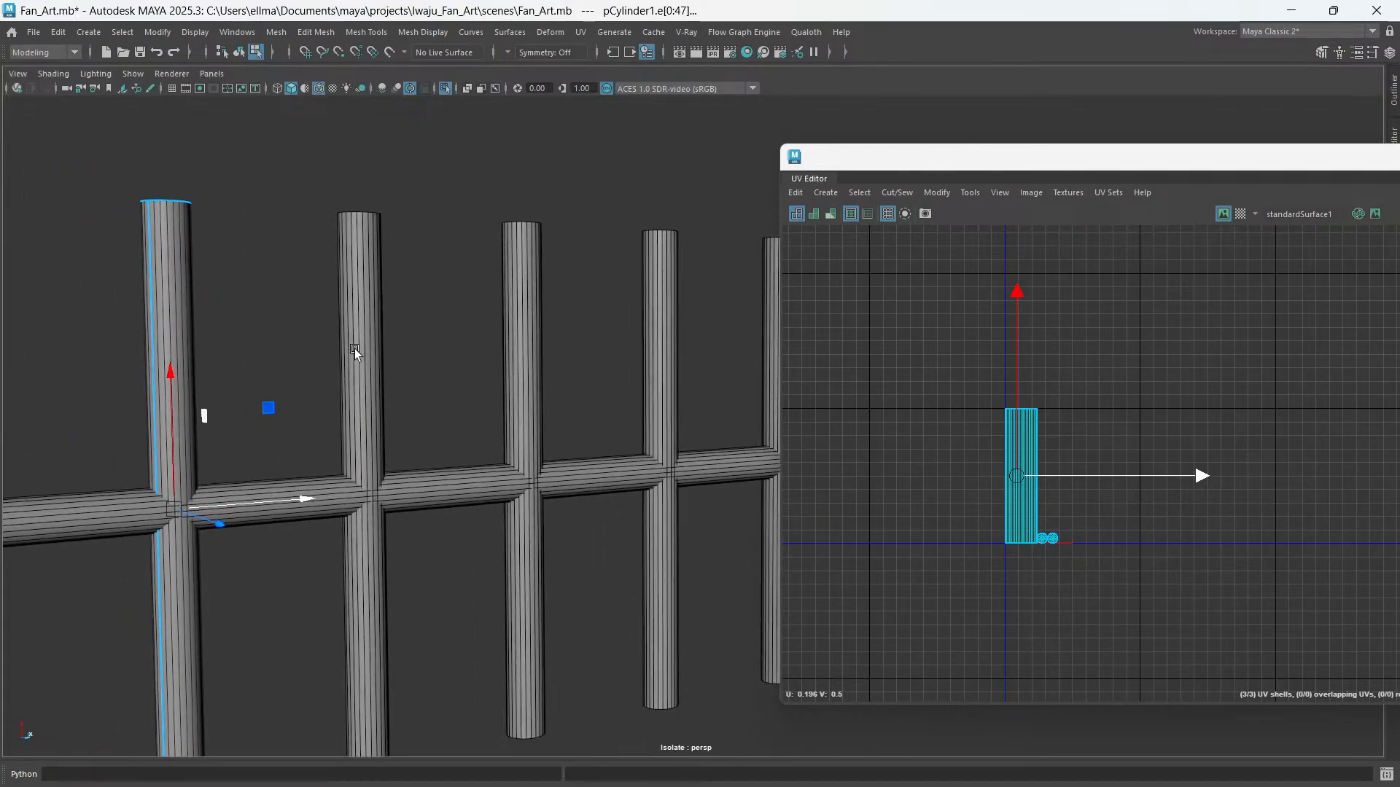
right_click(441, 214)
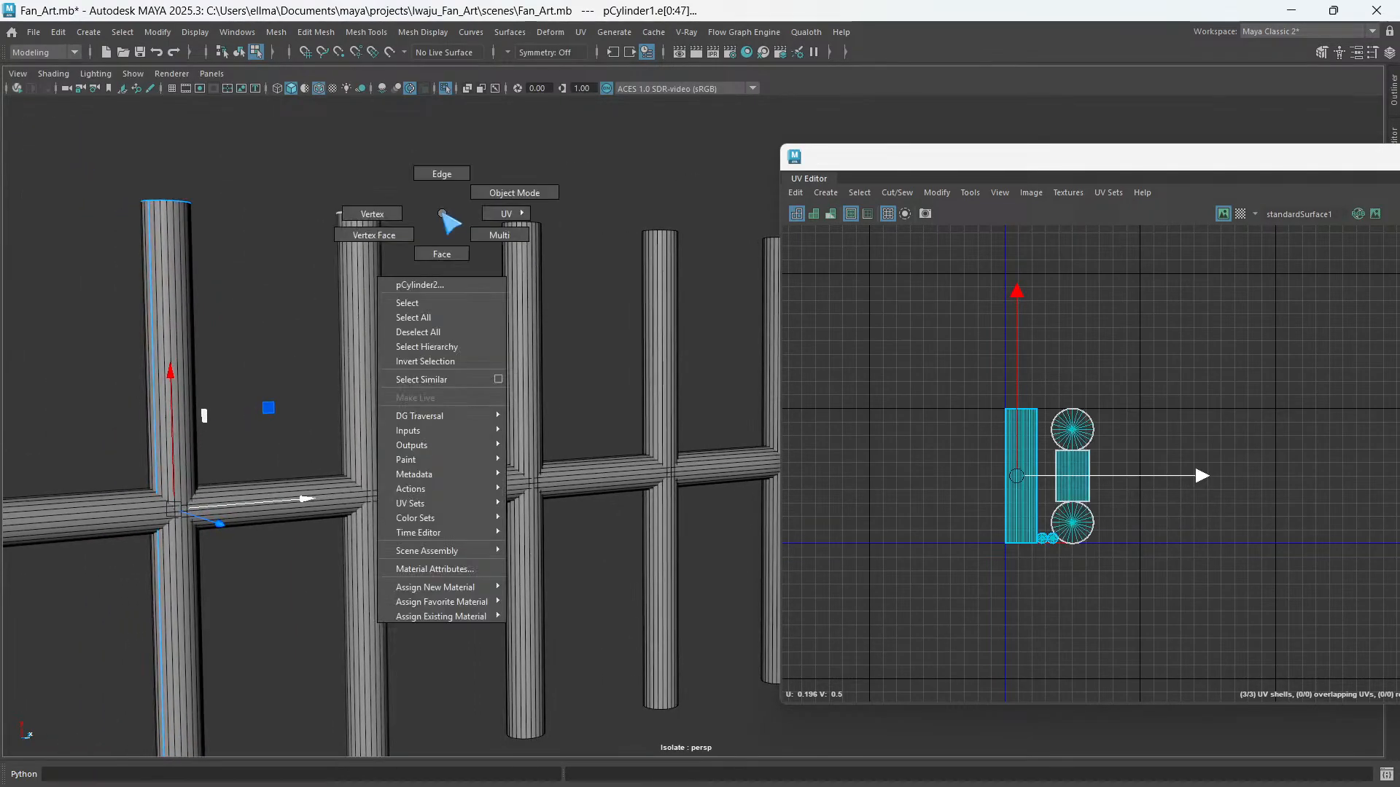
click(408, 304)
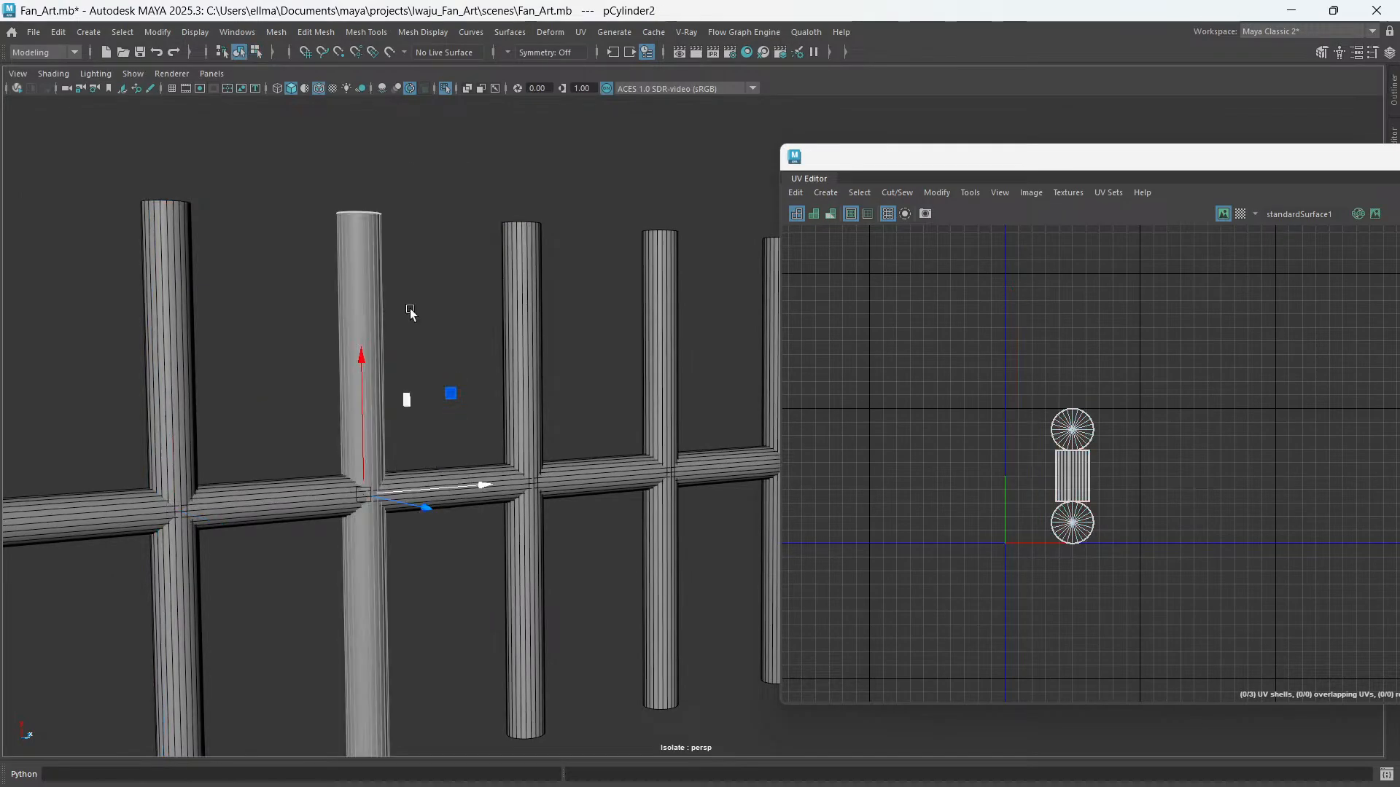
click(795, 192)
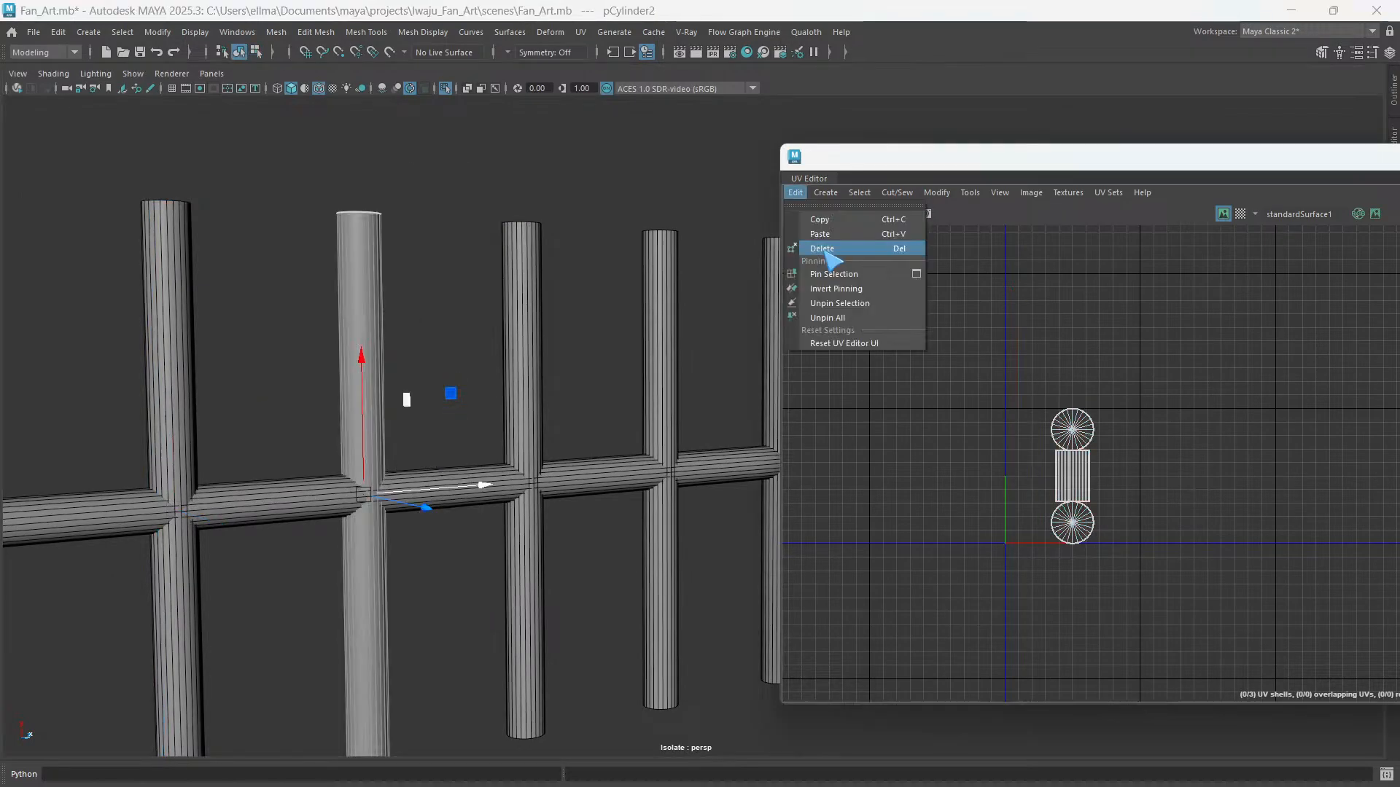
click(823, 248)
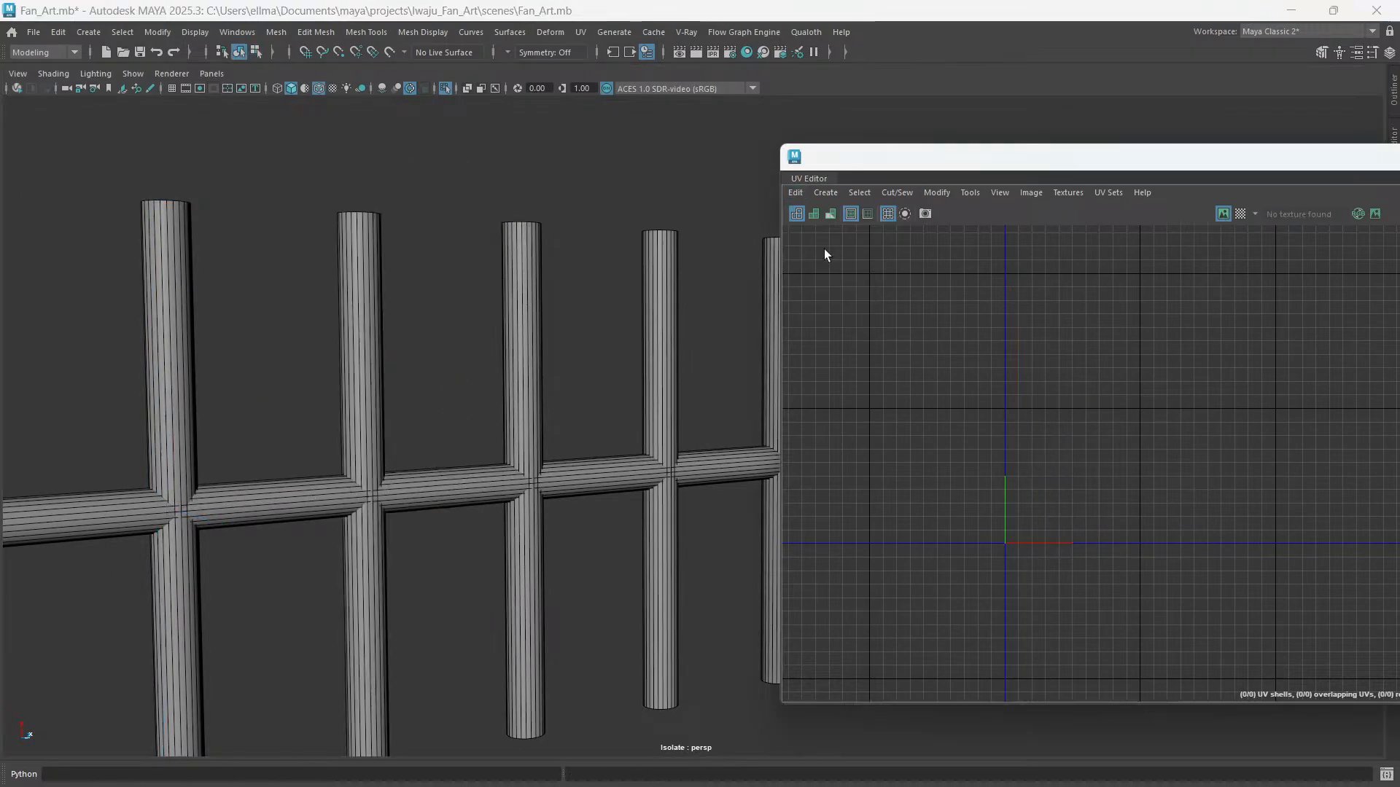
- Select the unwrapped outermost bar as the source and add the second bar to the selection as the target
click(173, 385)
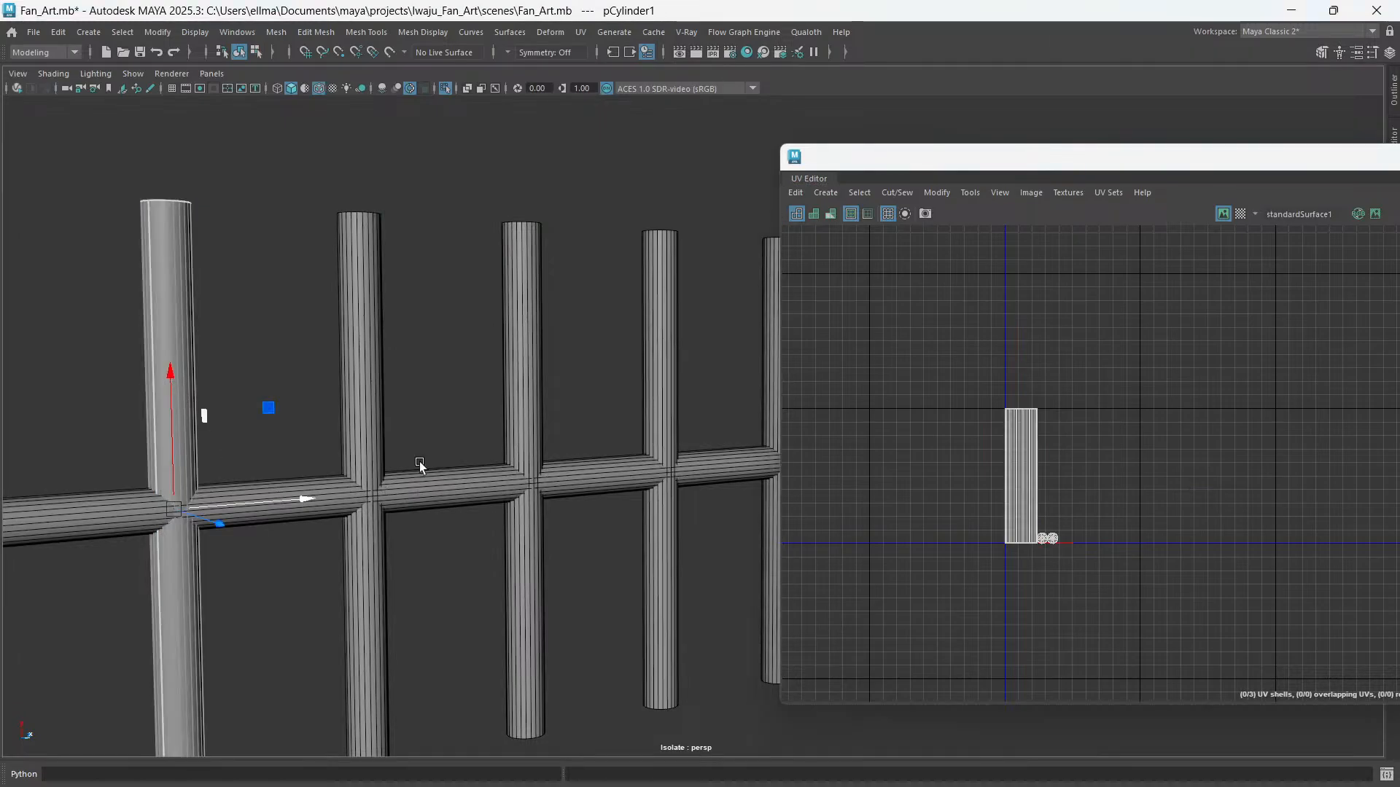
shift+click(371, 342)
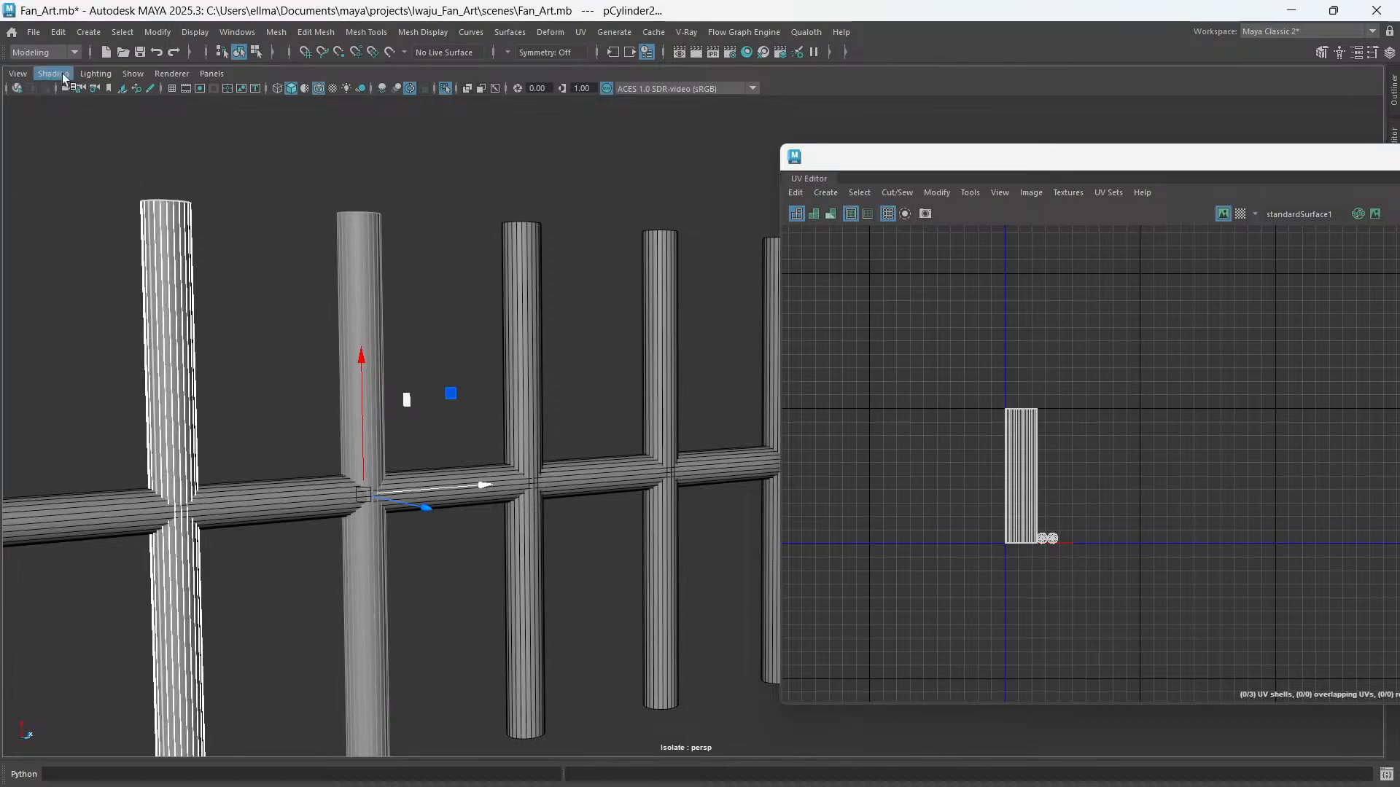
click(59, 33)
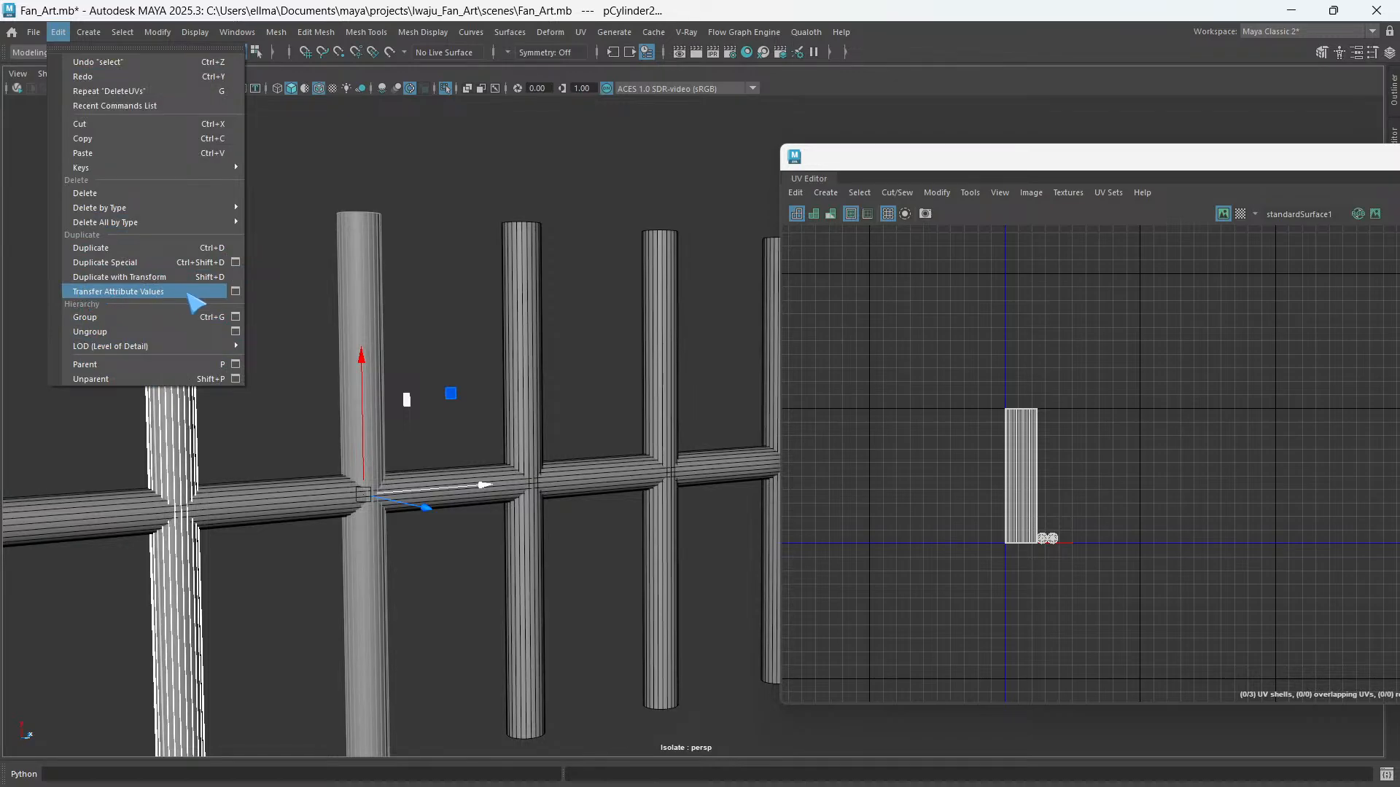
click(235, 291)
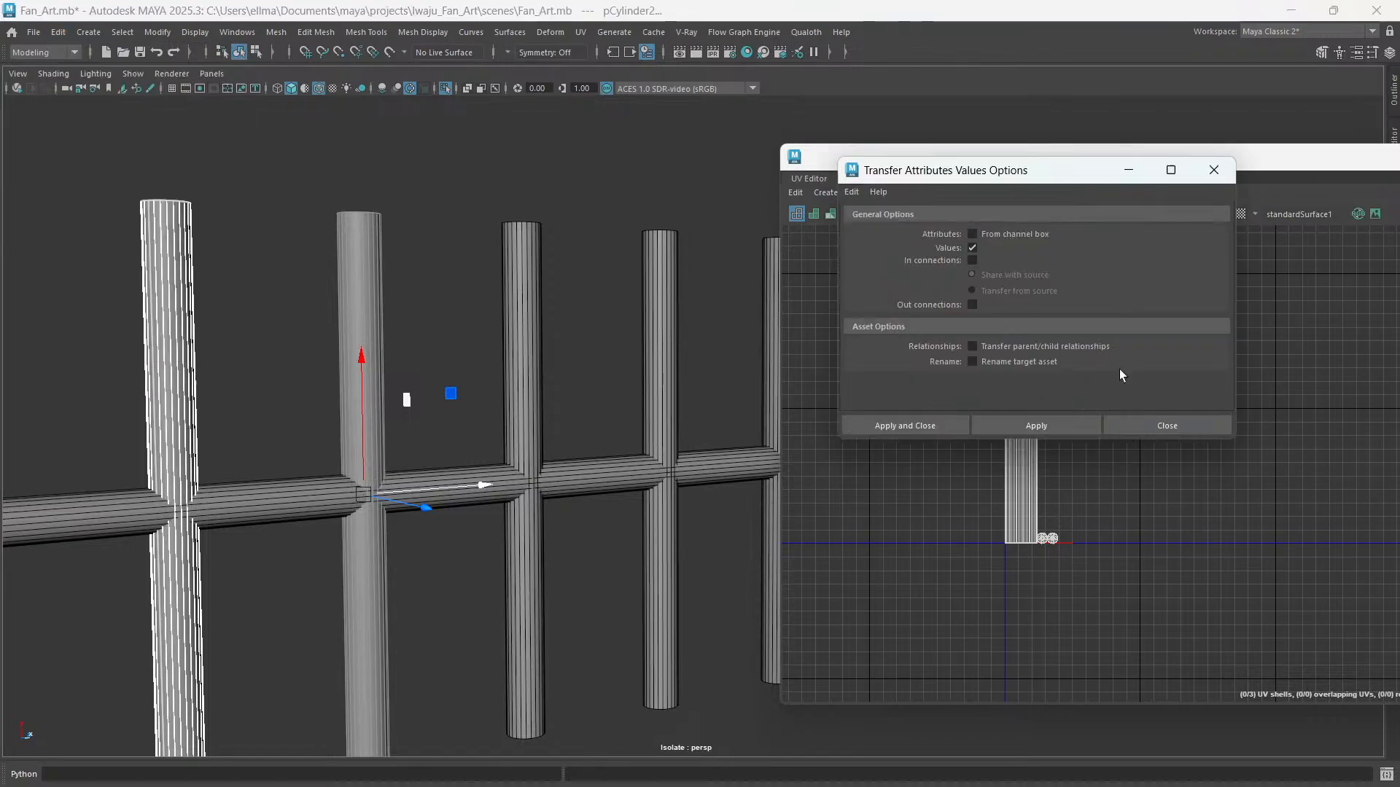
drag(1118, 369, 820, 353)
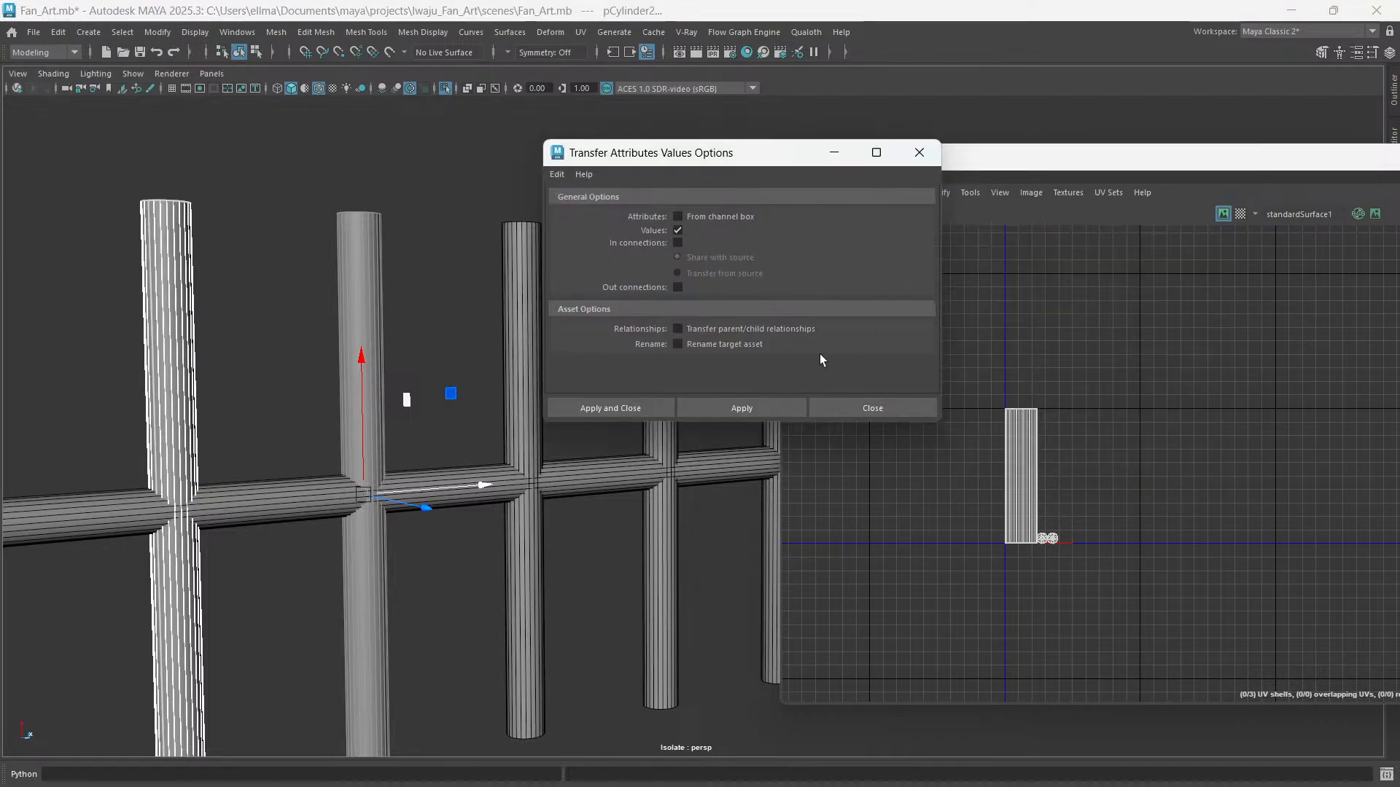
click(872, 408)
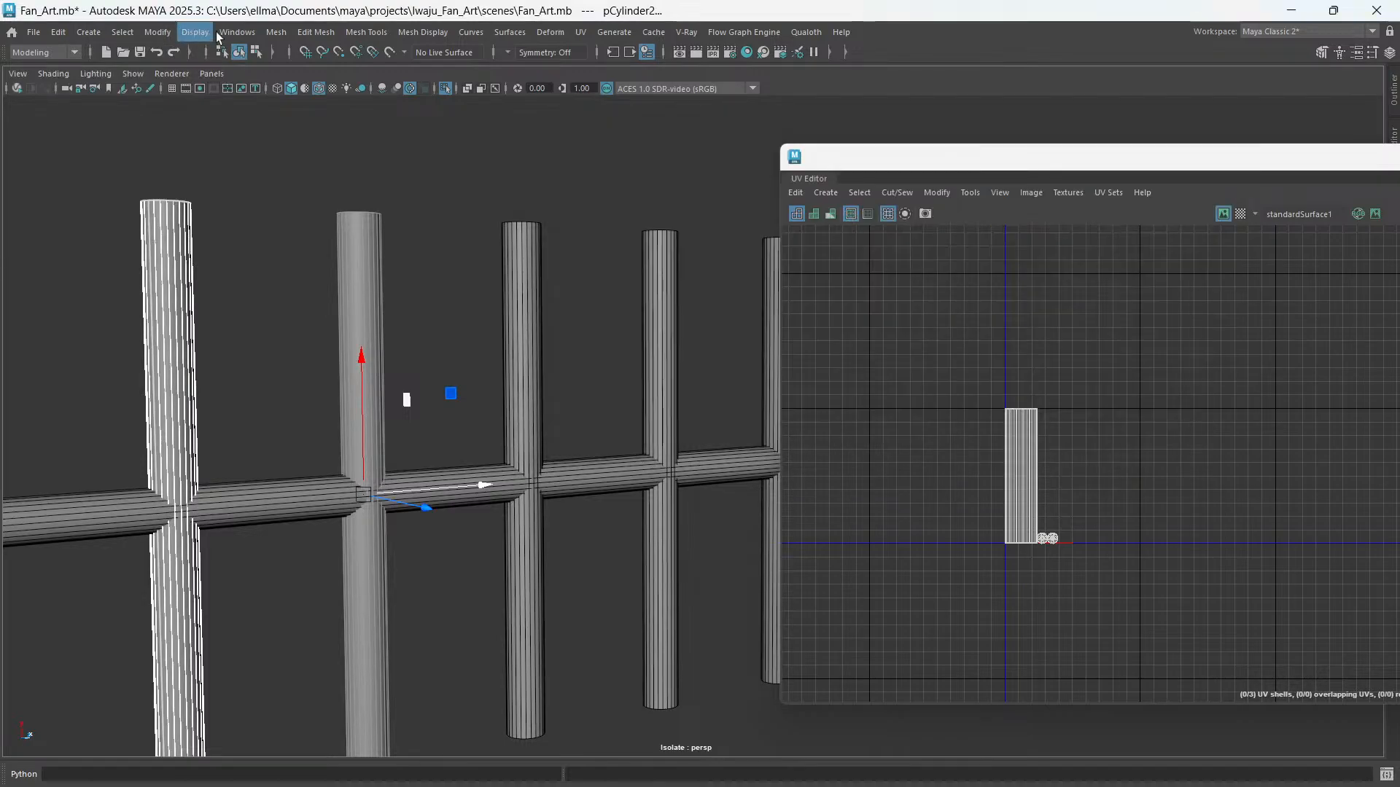
- Transfer the mesh attributes with all UV sets from the outermost bar to the second bar, using the Component sample space
click(276, 32)
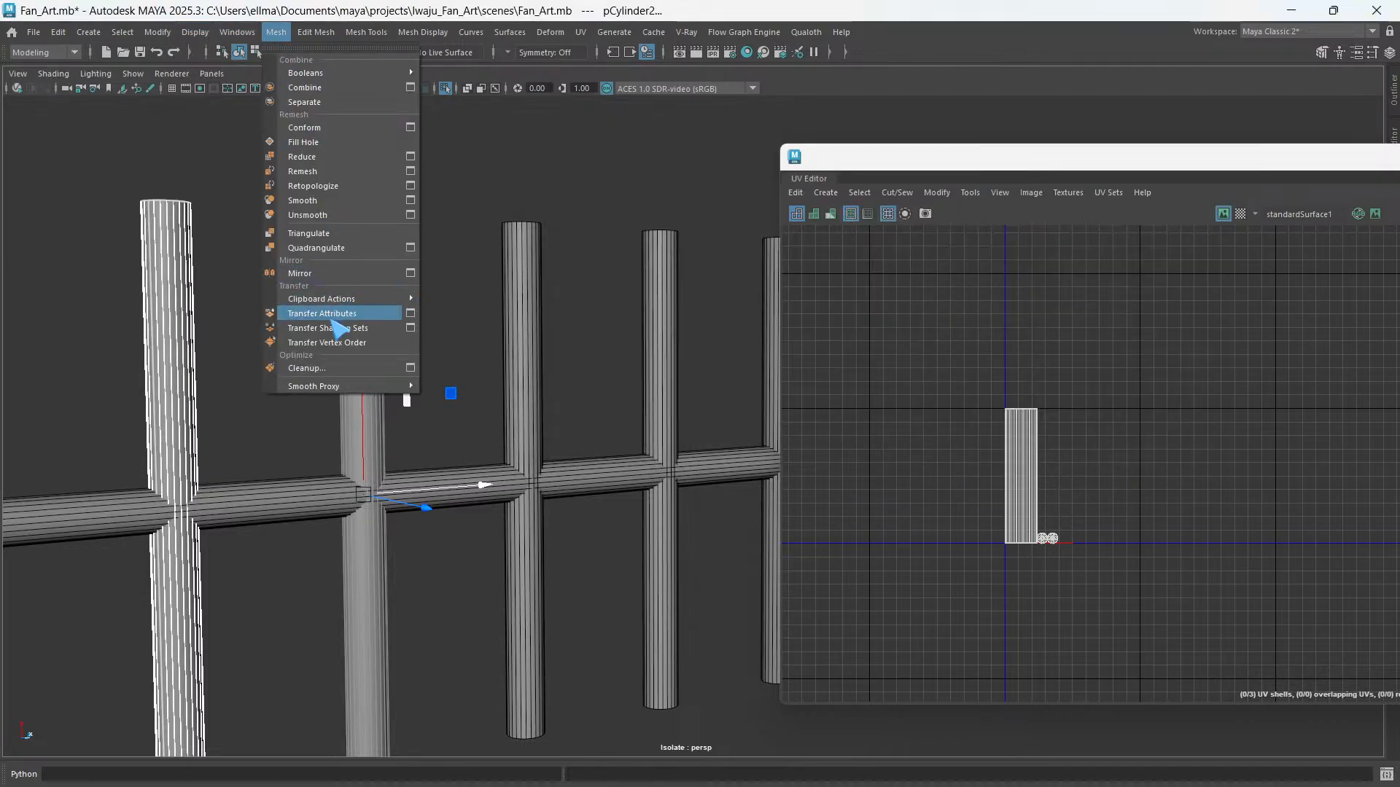
click(412, 318)
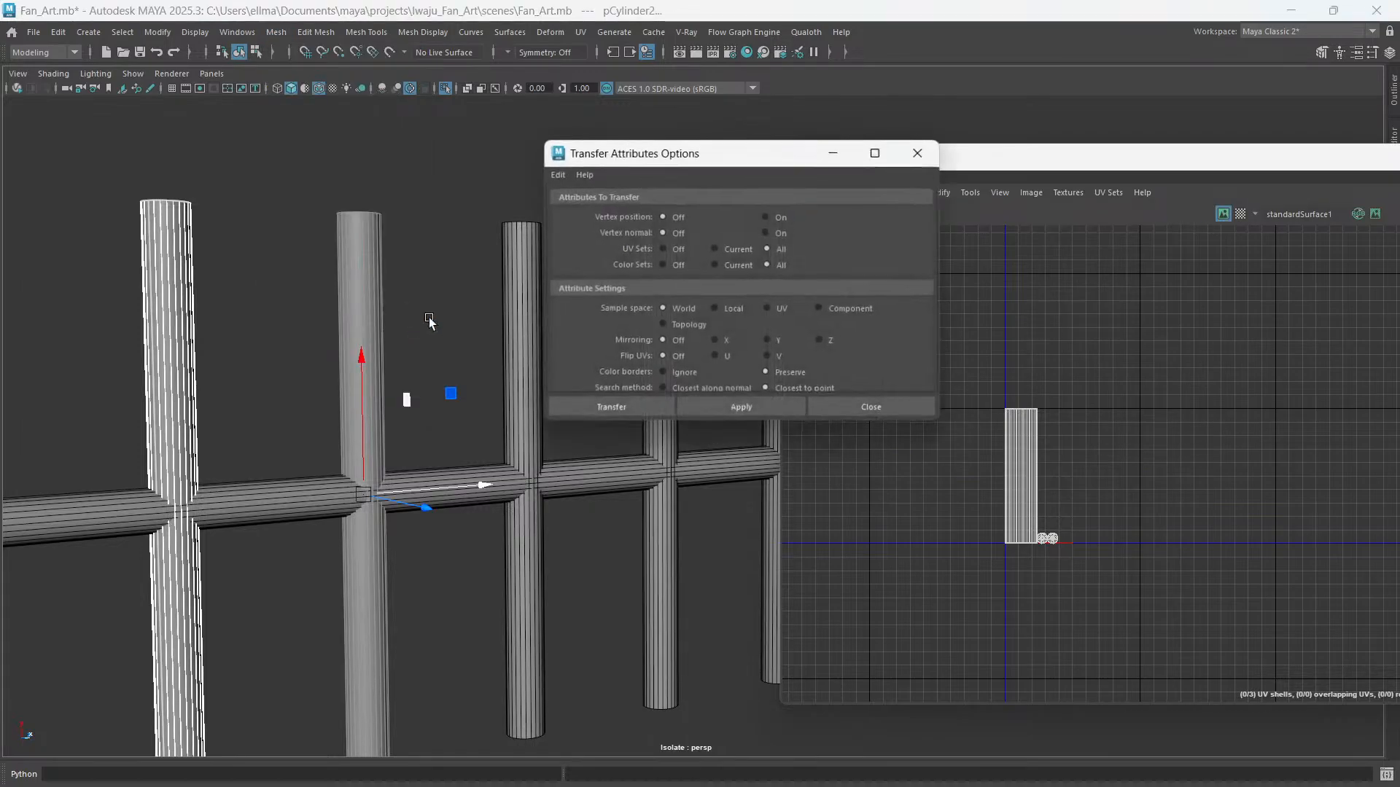
drag(802, 154, 697, 142)
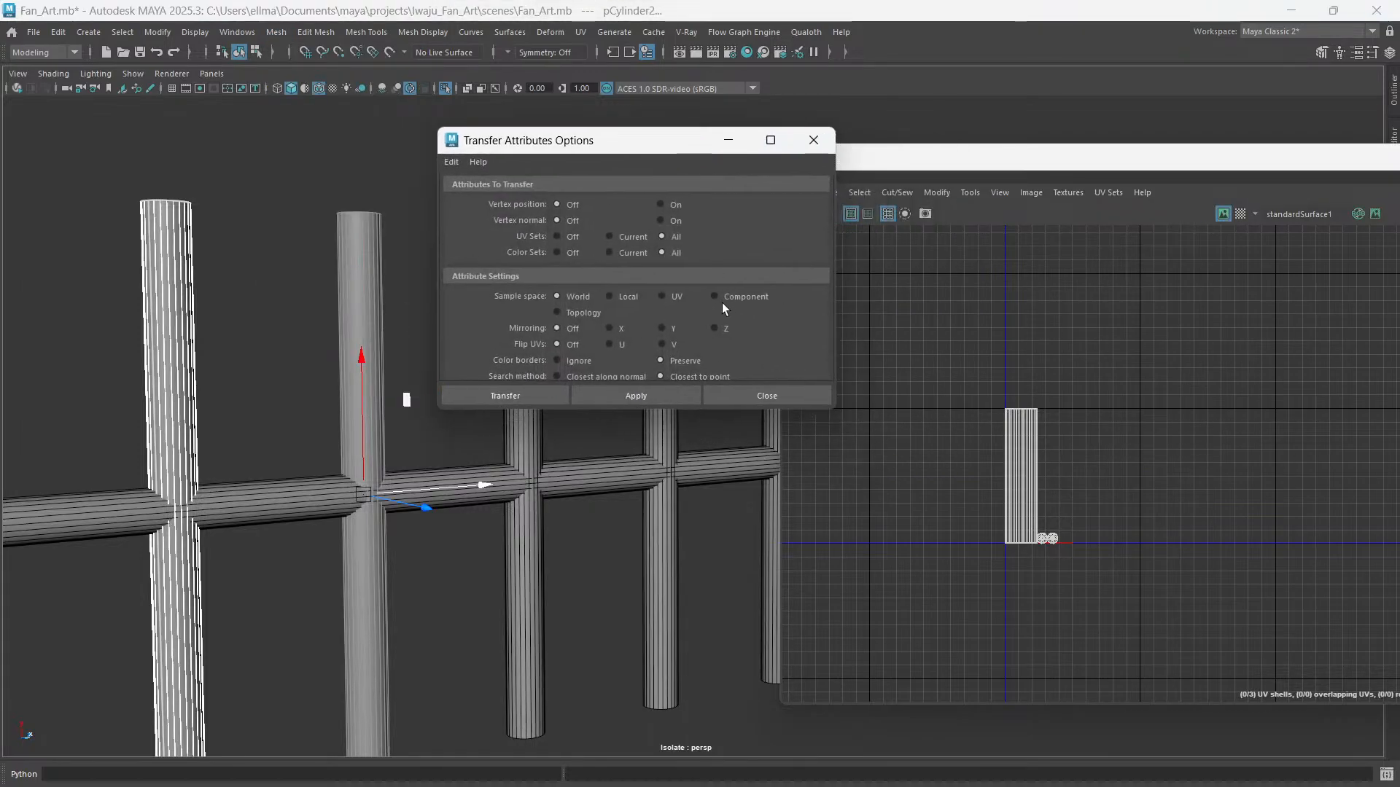
click(715, 297)
click(638, 397)
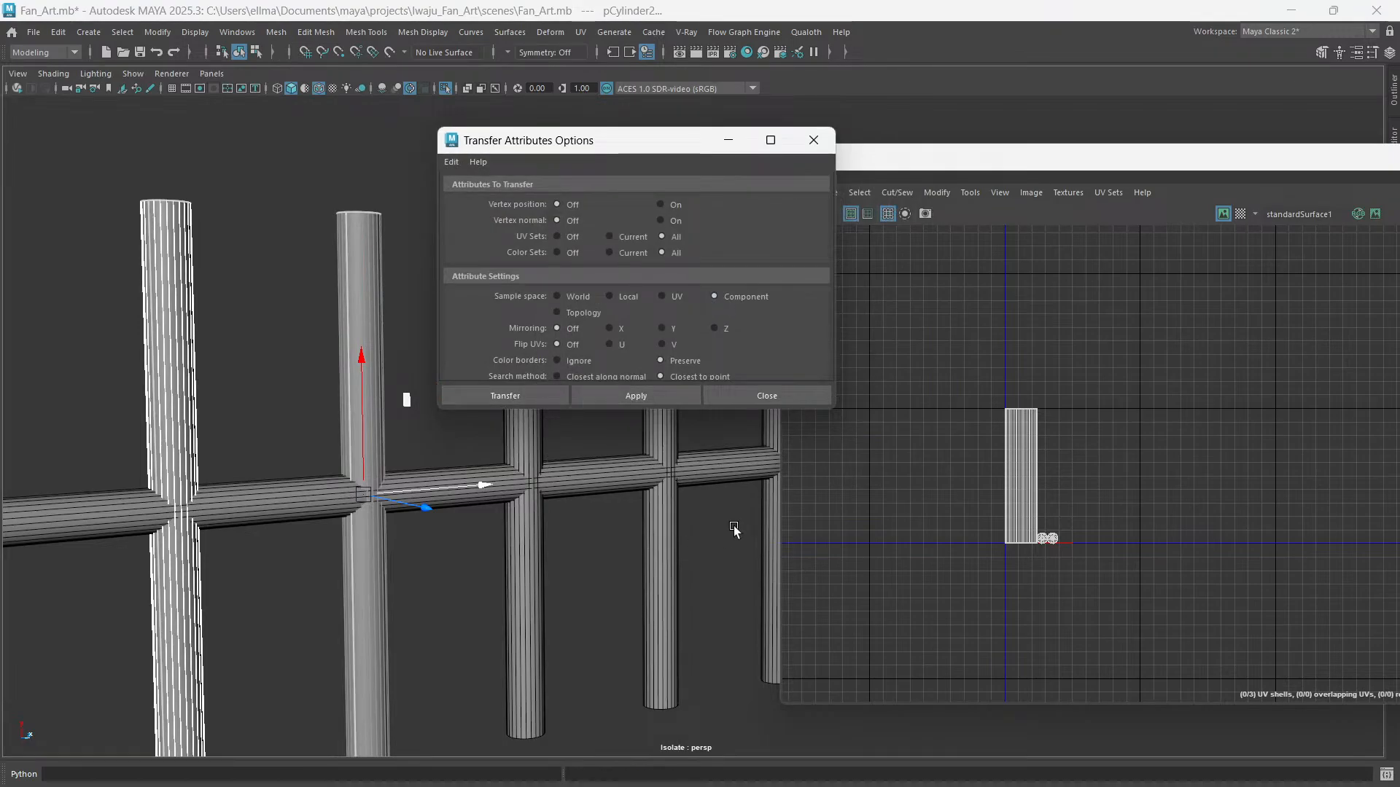
- Move the transfer options clear of the bars and remove the second bar from the selection, keeping the outermost bar selected
drag(633, 145, 991, 111)
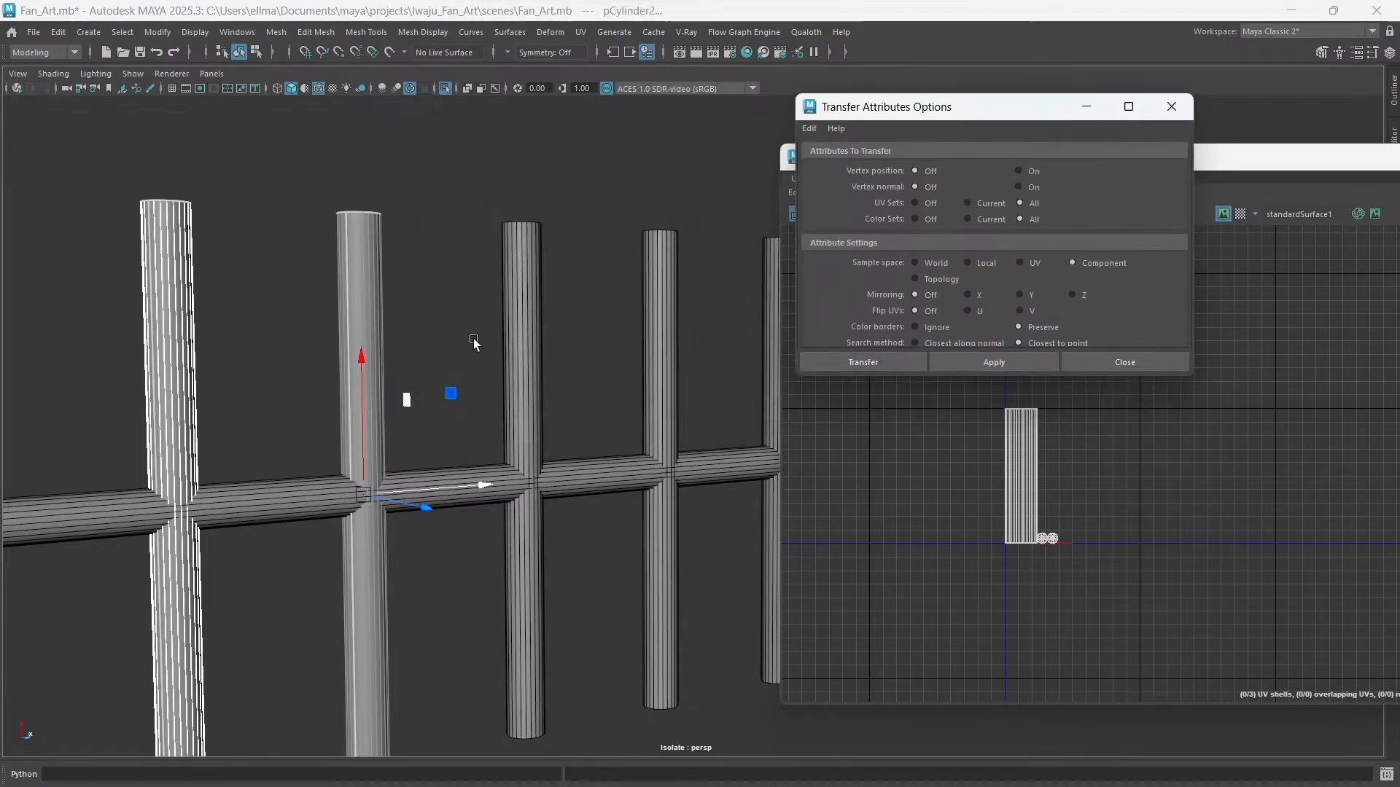
right_click(455, 223)
right_drag(454, 221, 532, 201)
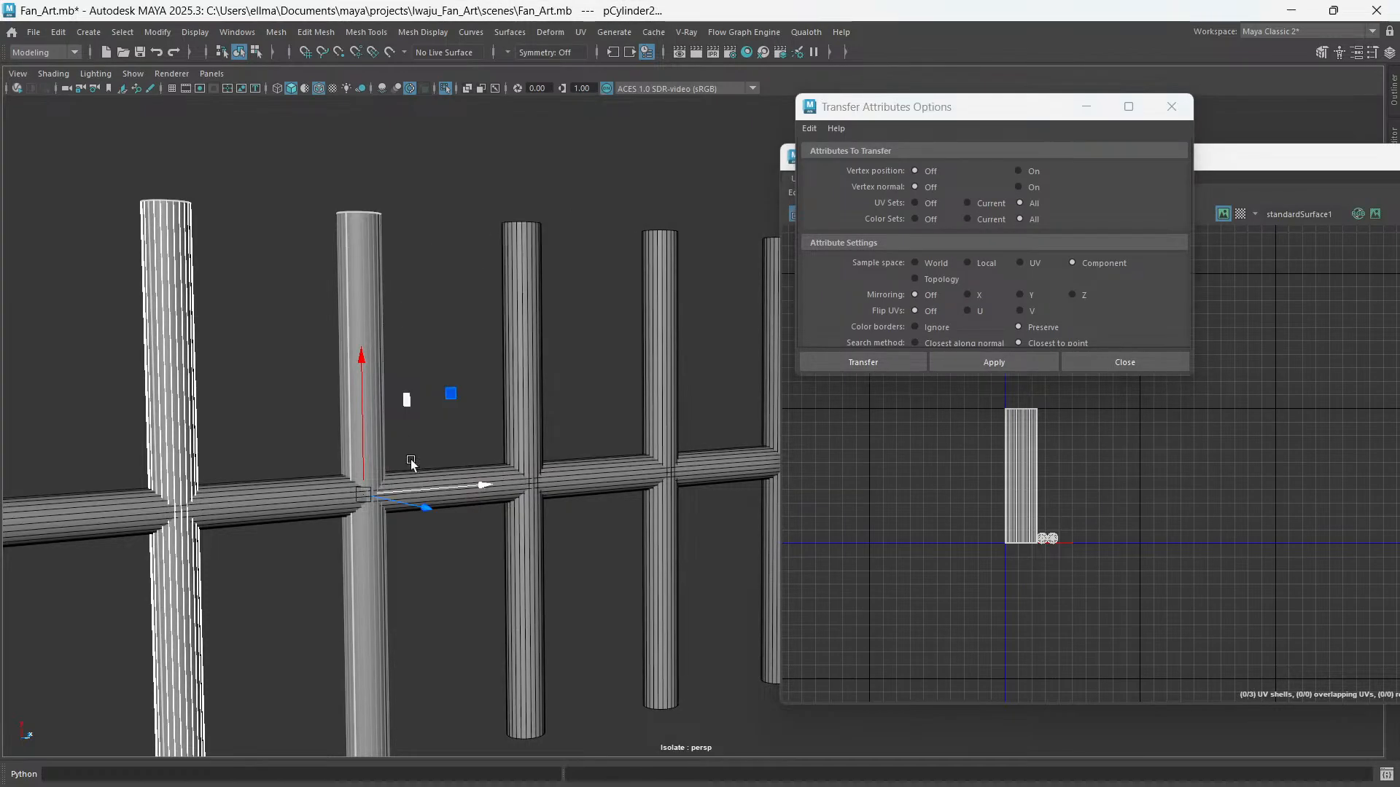
shift+click(349, 399)
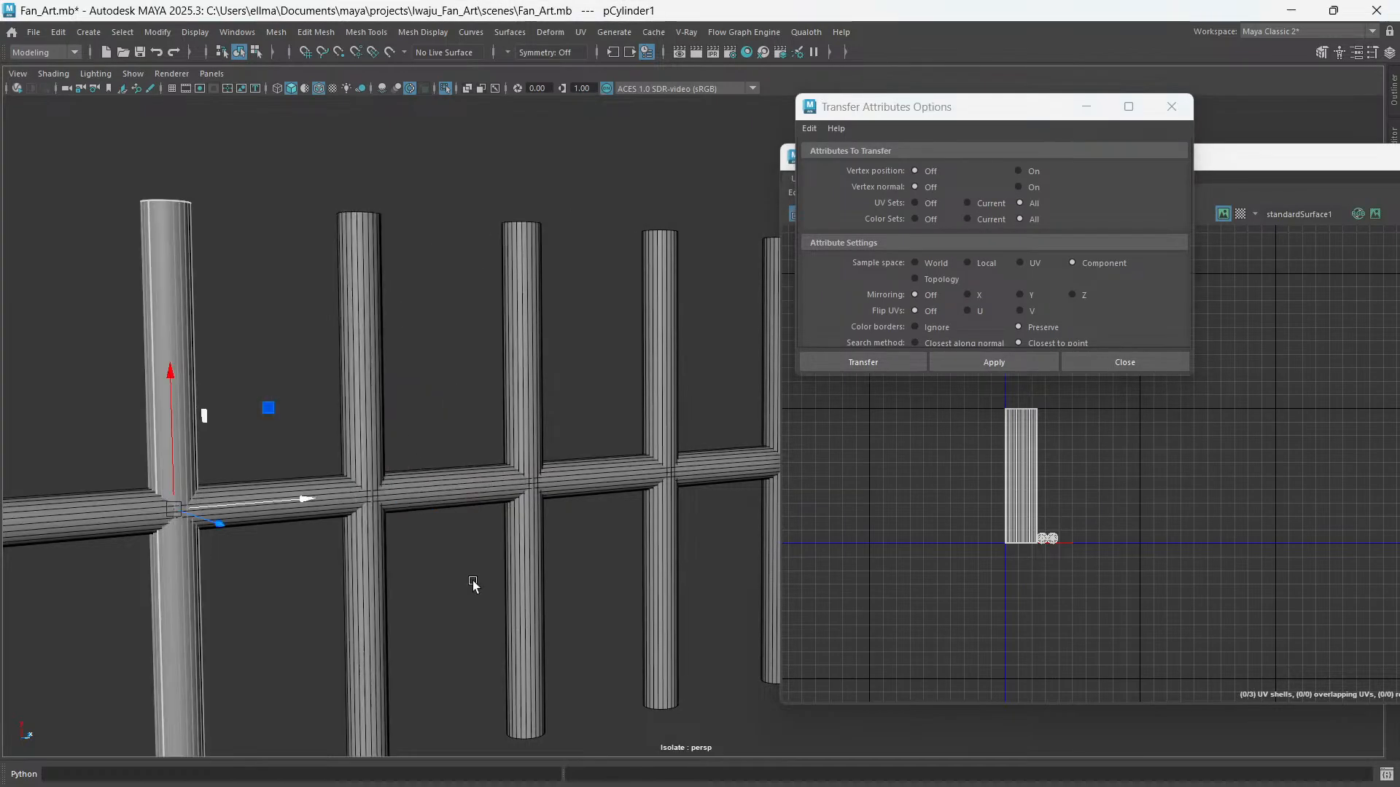
- Compare the UV layouts of the outermost, second and third vertical bars
click(362, 375)
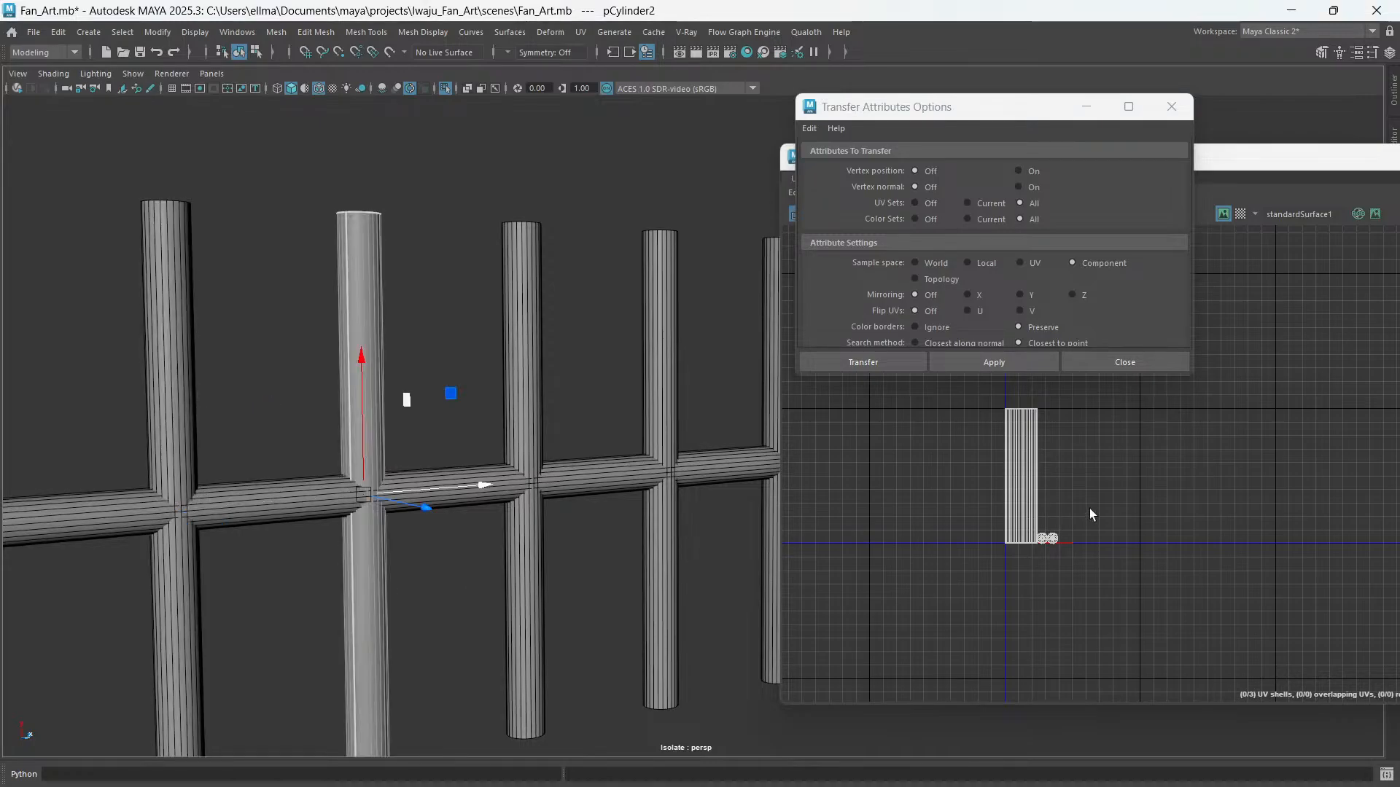
click(166, 392)
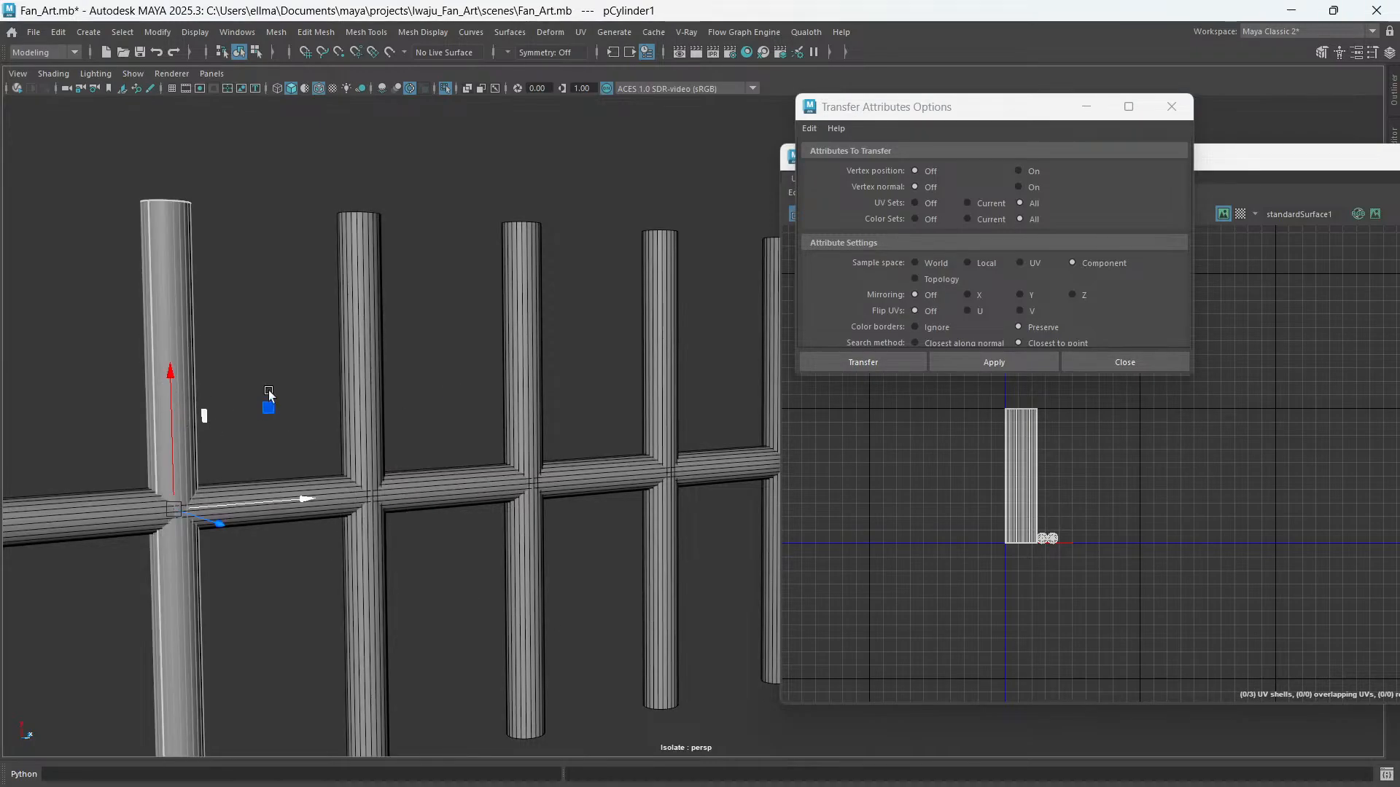
click(527, 359)
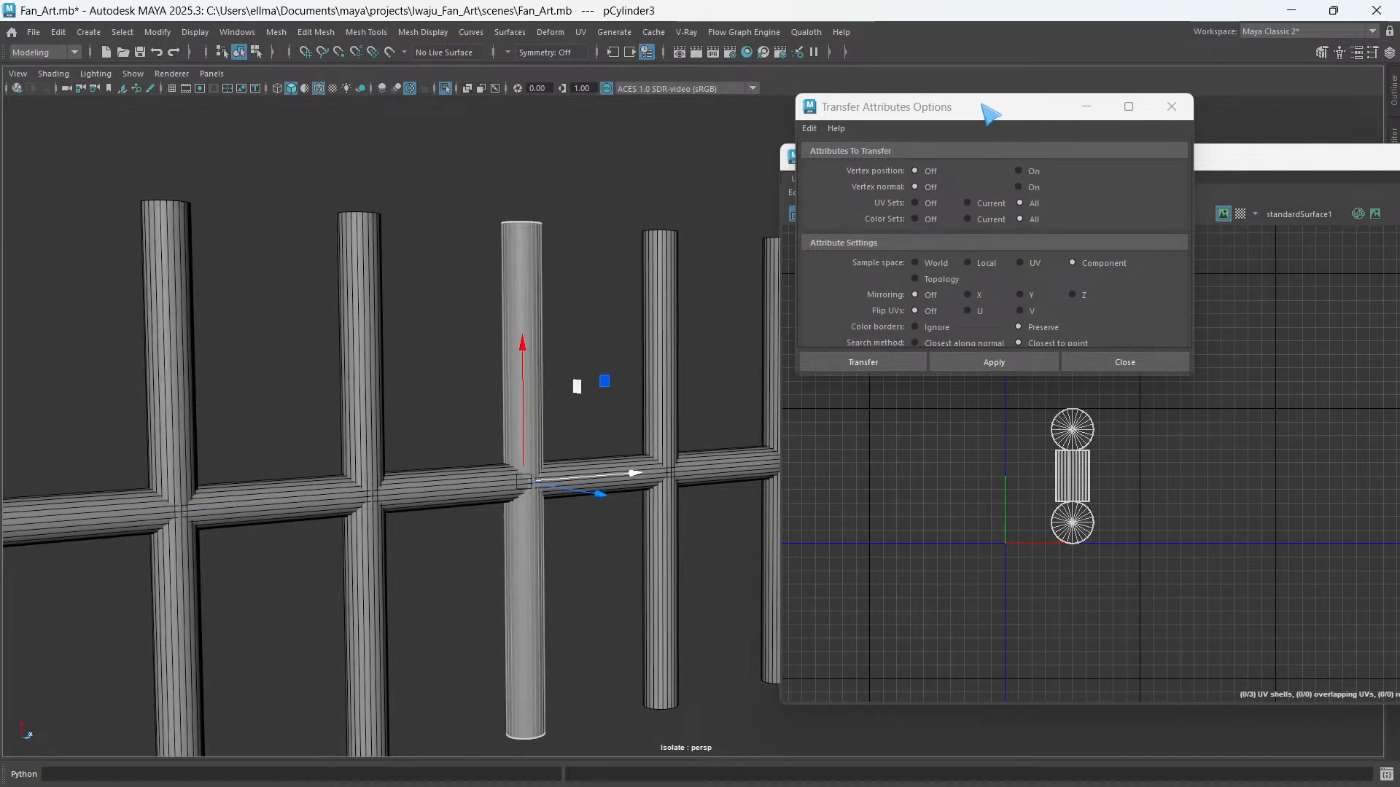
- Transfer the mesh attributes with all UV sets from the outermost bar to the third vertical bar, using the Component sample space
drag(990, 112, 1125, 119)
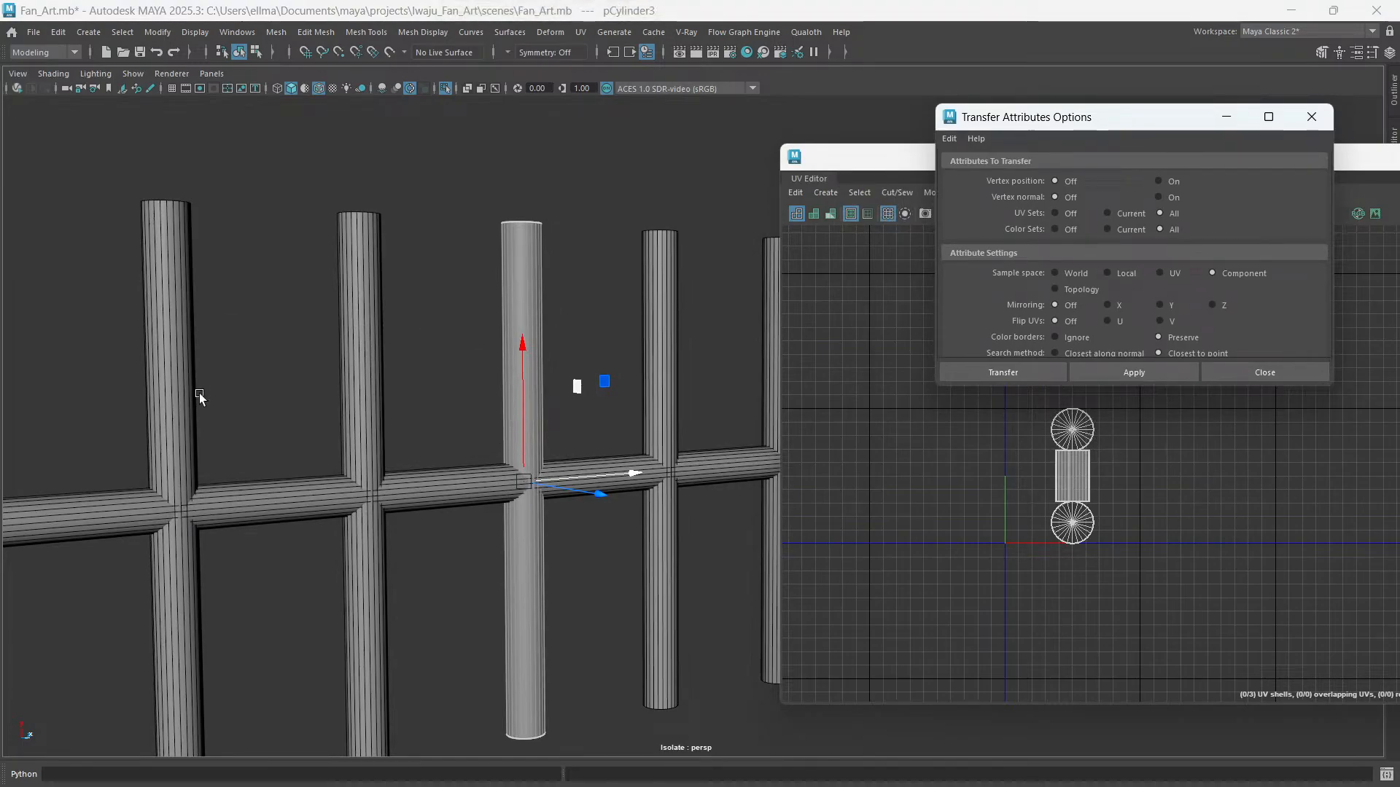
click(179, 381)
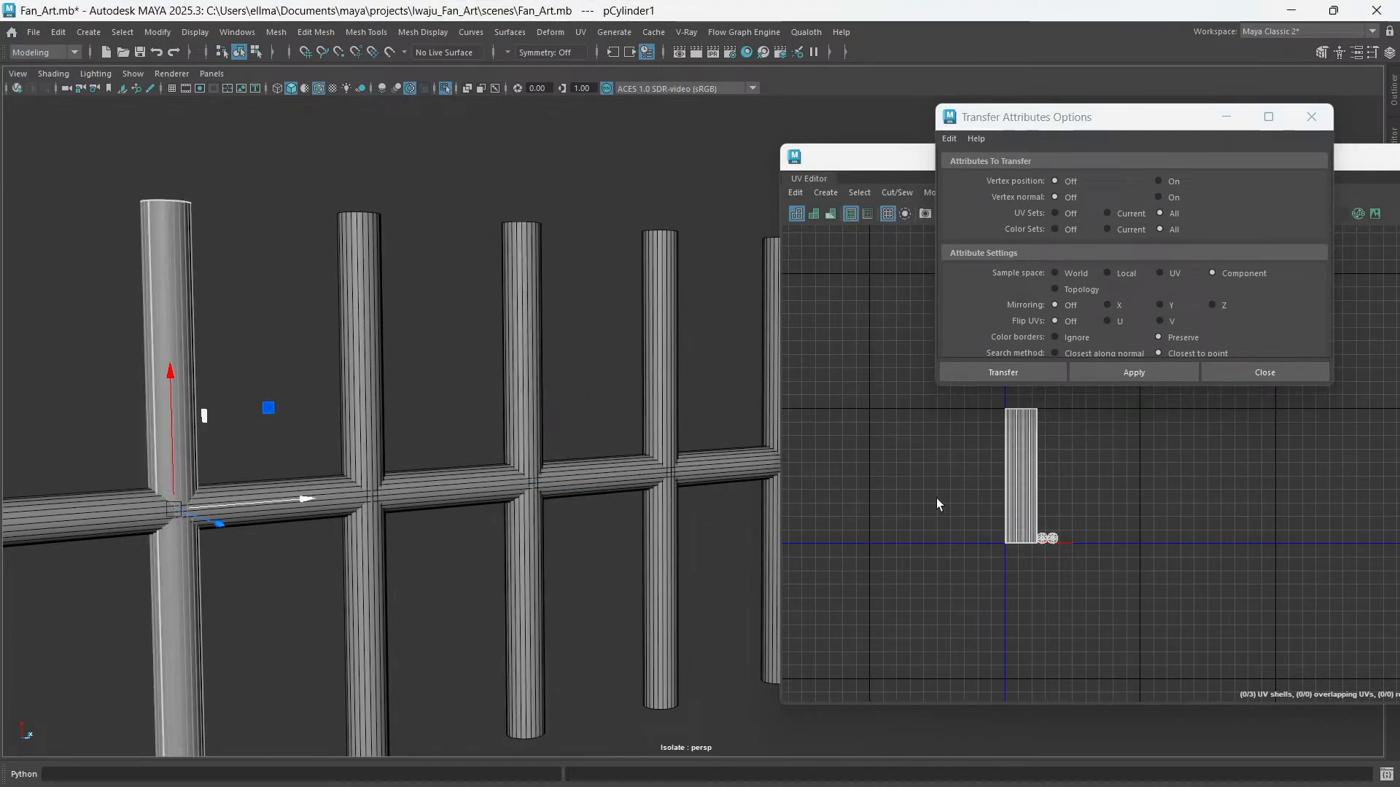
shift+click(524, 375)
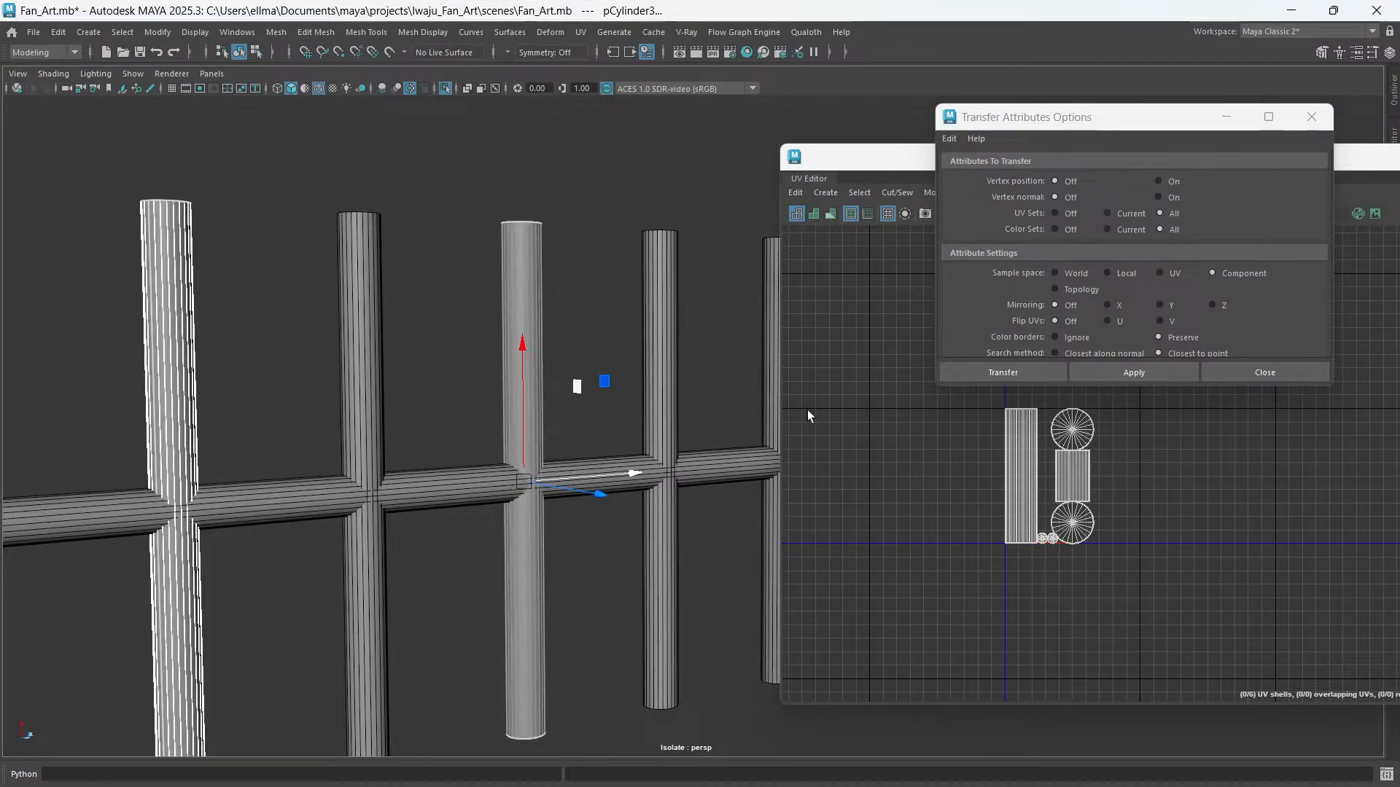
right_drag(576, 194, 642, 178)
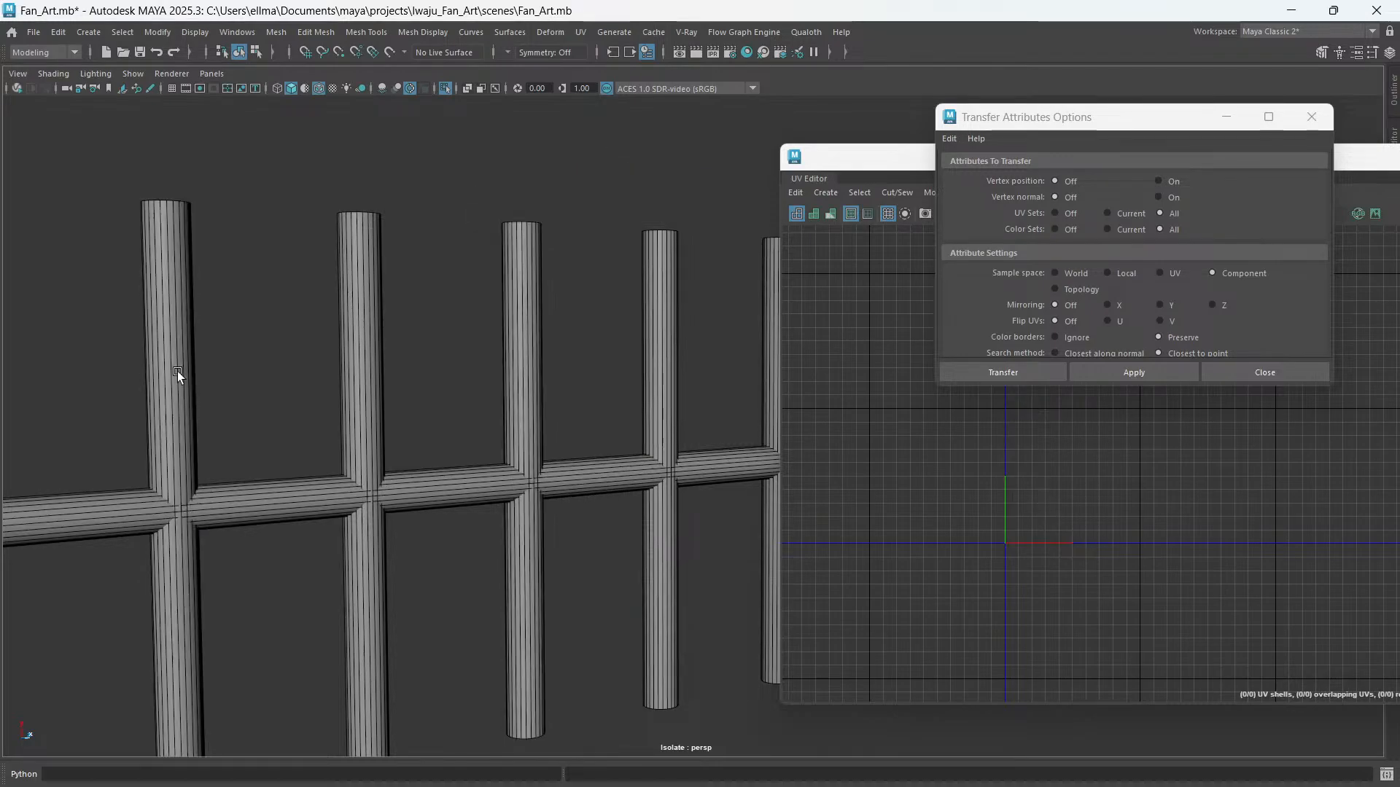
click(177, 376)
shift+click(526, 375)
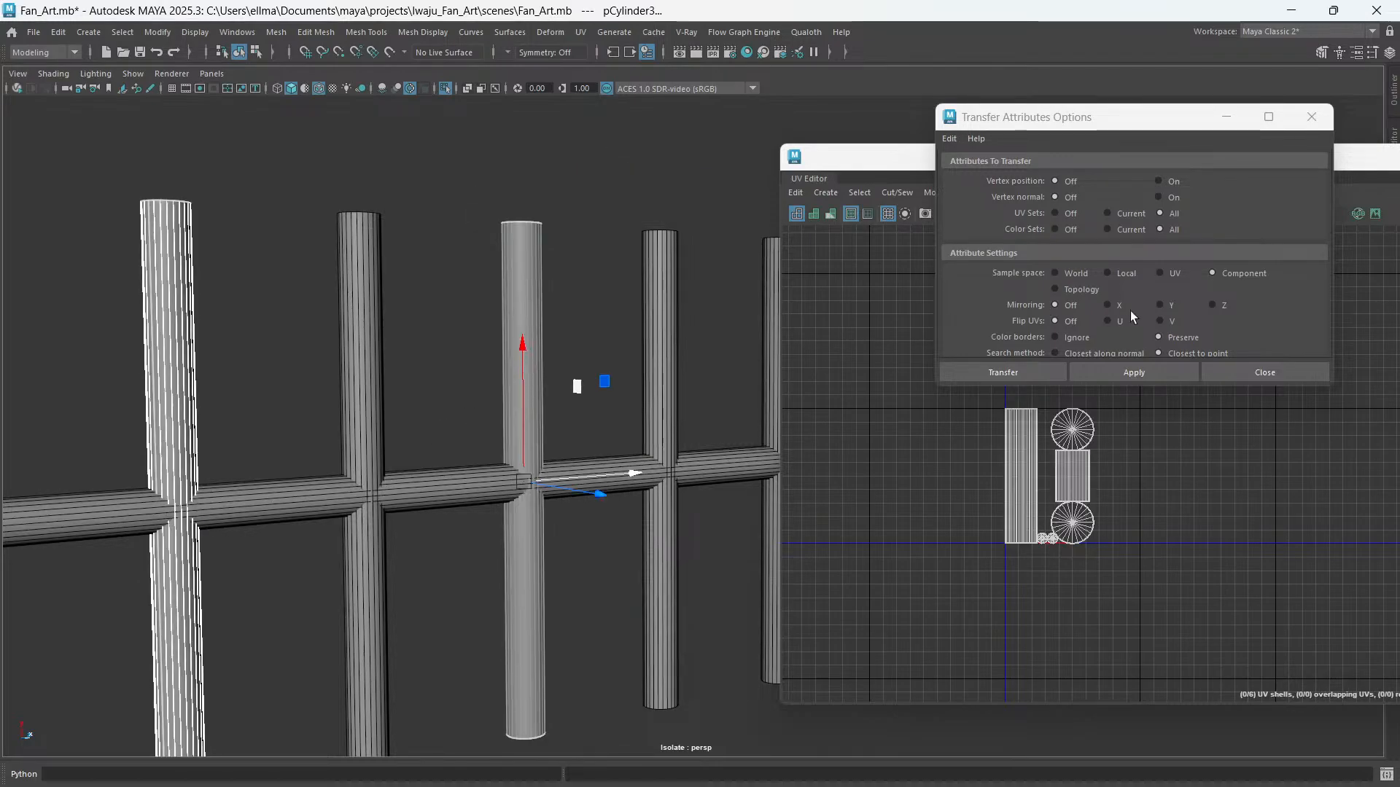
click(1143, 374)
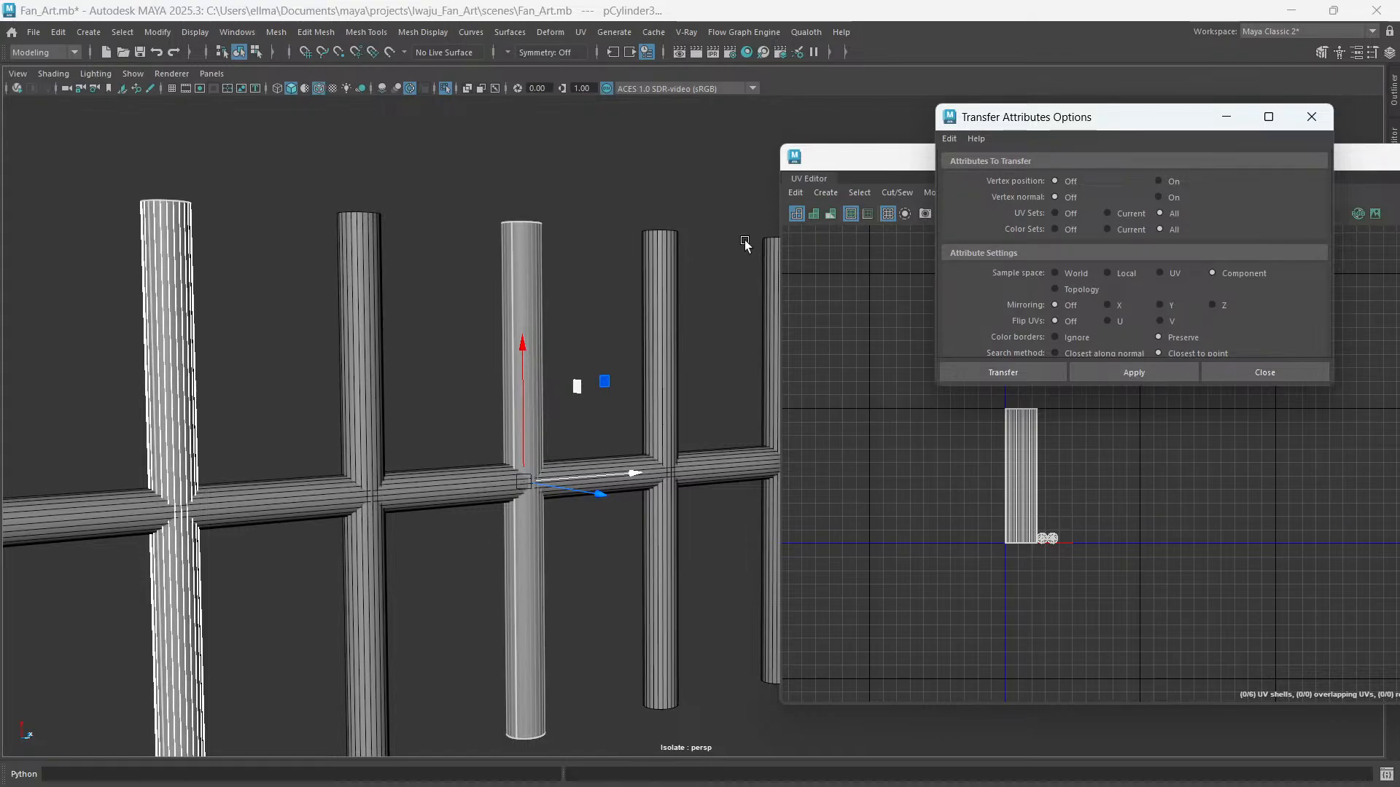
- Select the outermost bar as source and the fourth vertical bar as target, and apply the same UV transfer
click(805, 221)
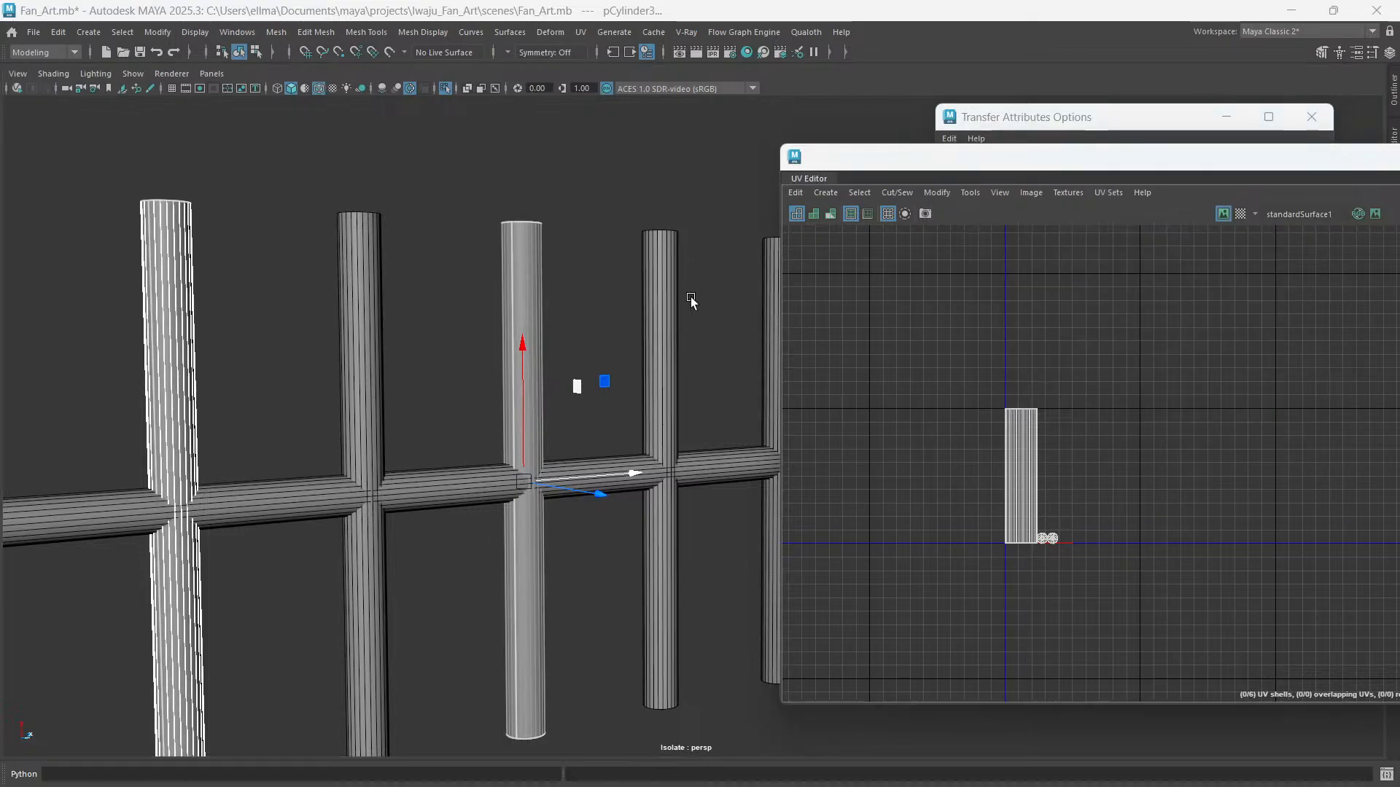
alt+middle_drag(691, 303, 628, 269)
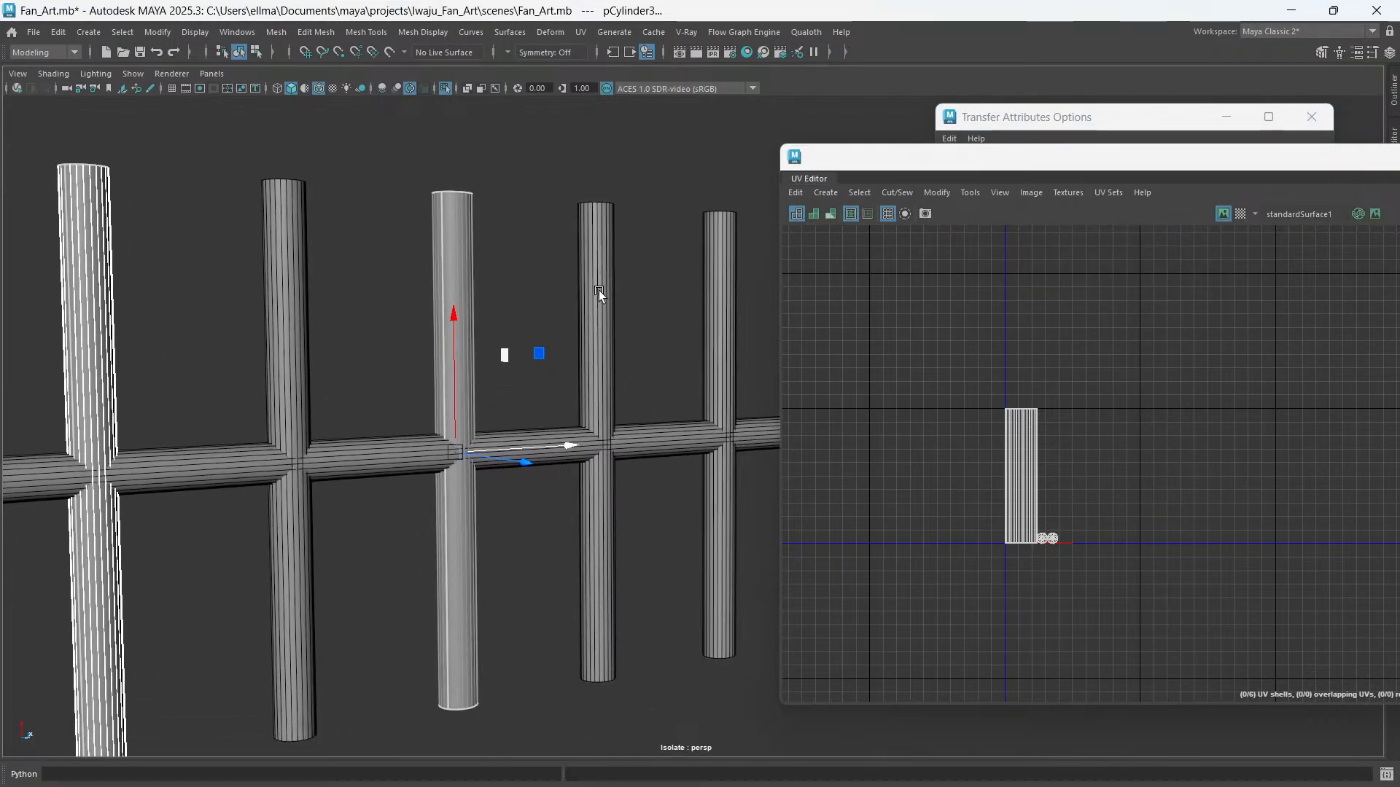
click(598, 291)
click(325, 458)
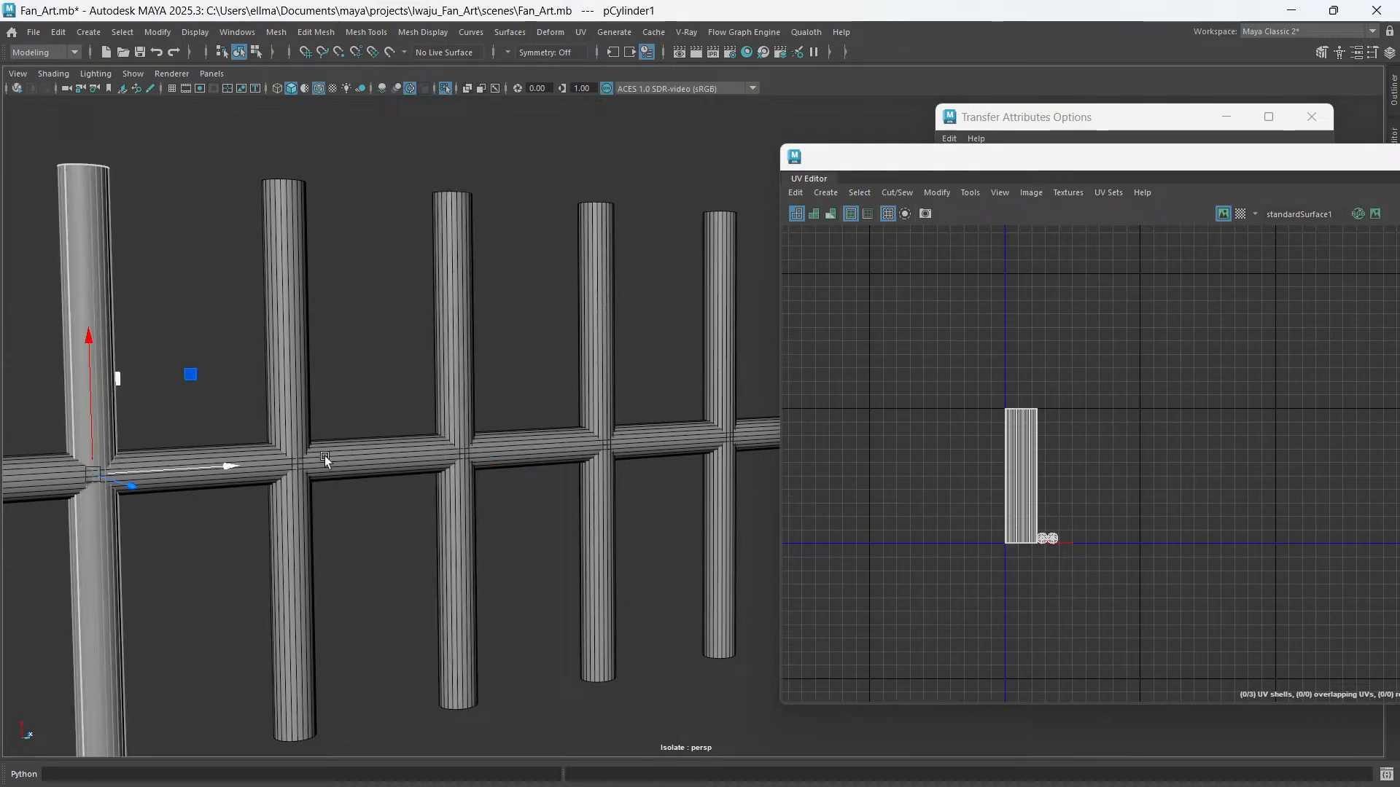
click(453, 350)
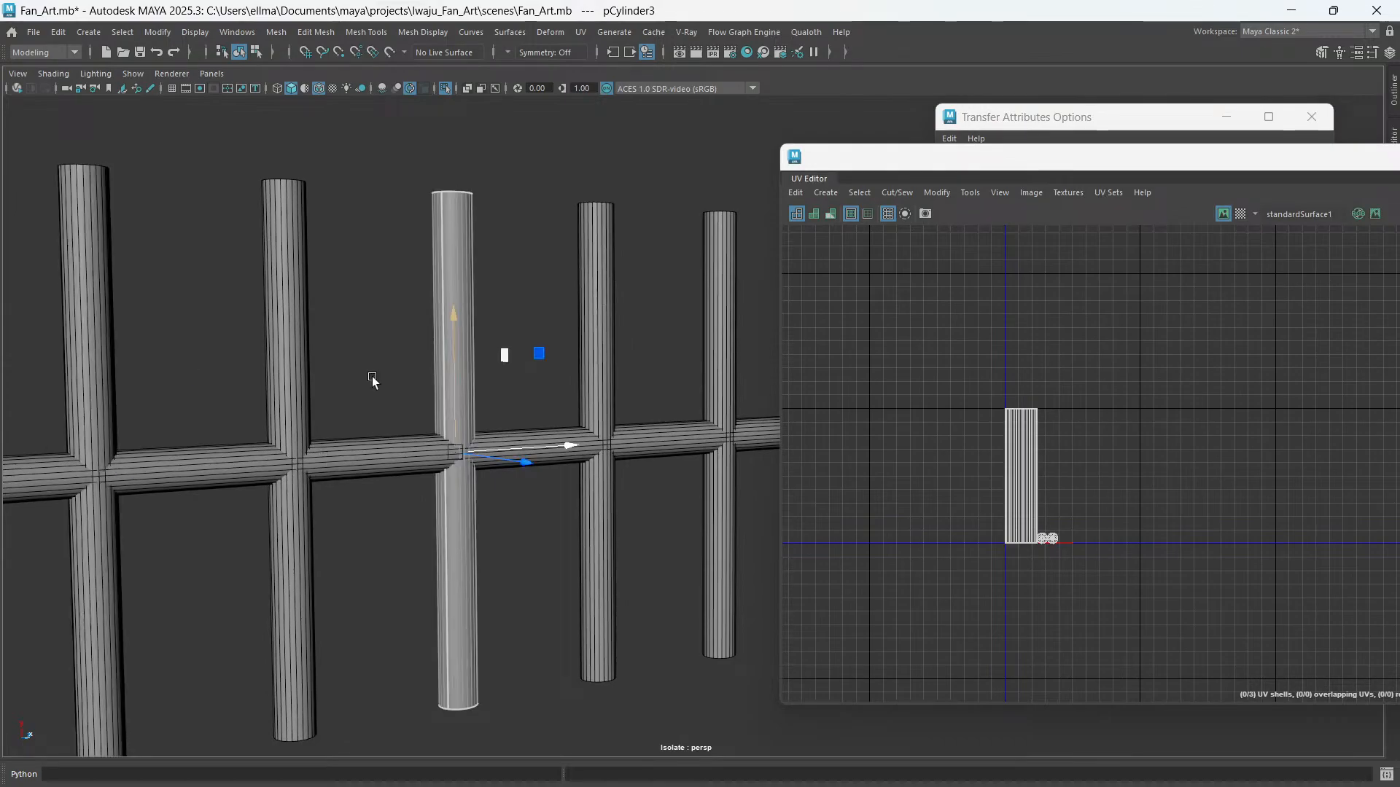
key(ctrl+z)
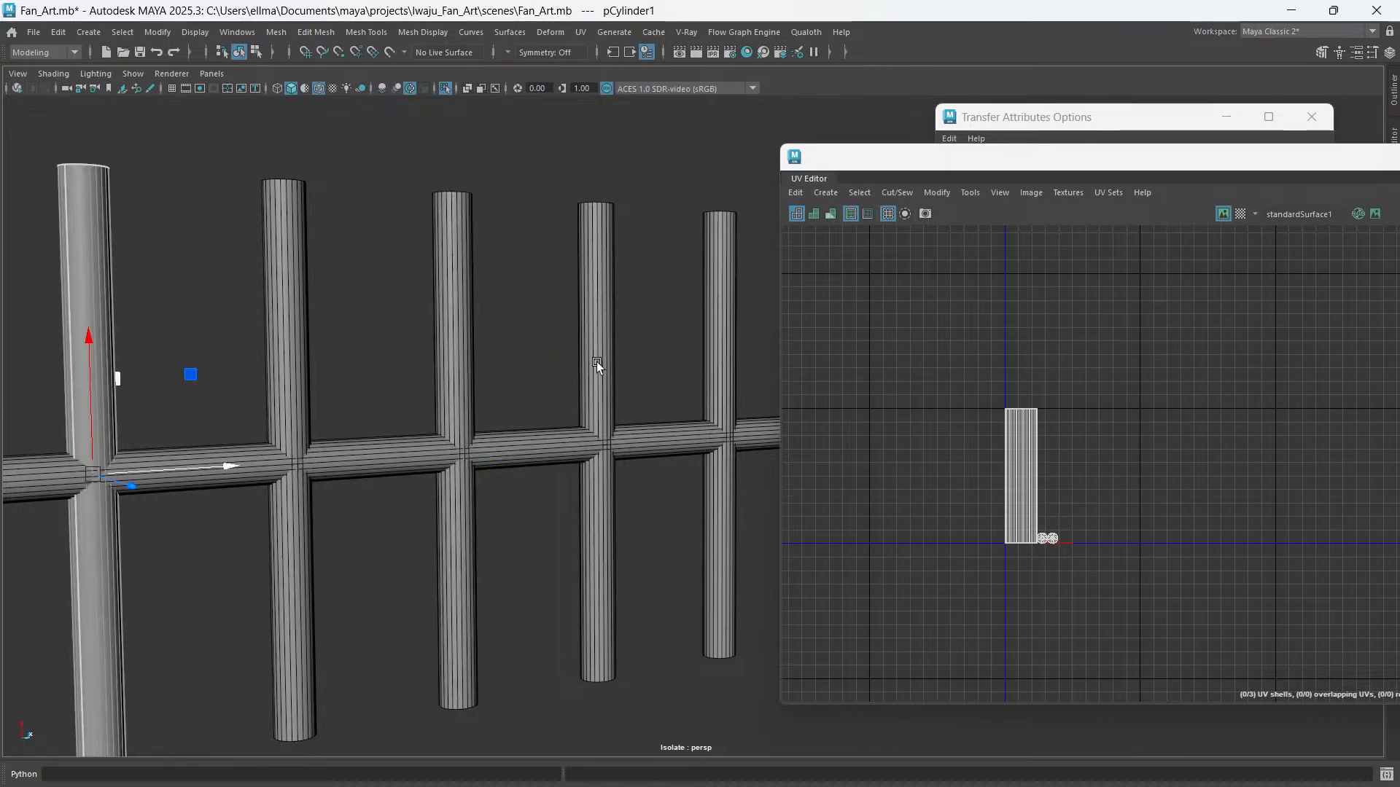
shift+click(597, 362)
click(1059, 131)
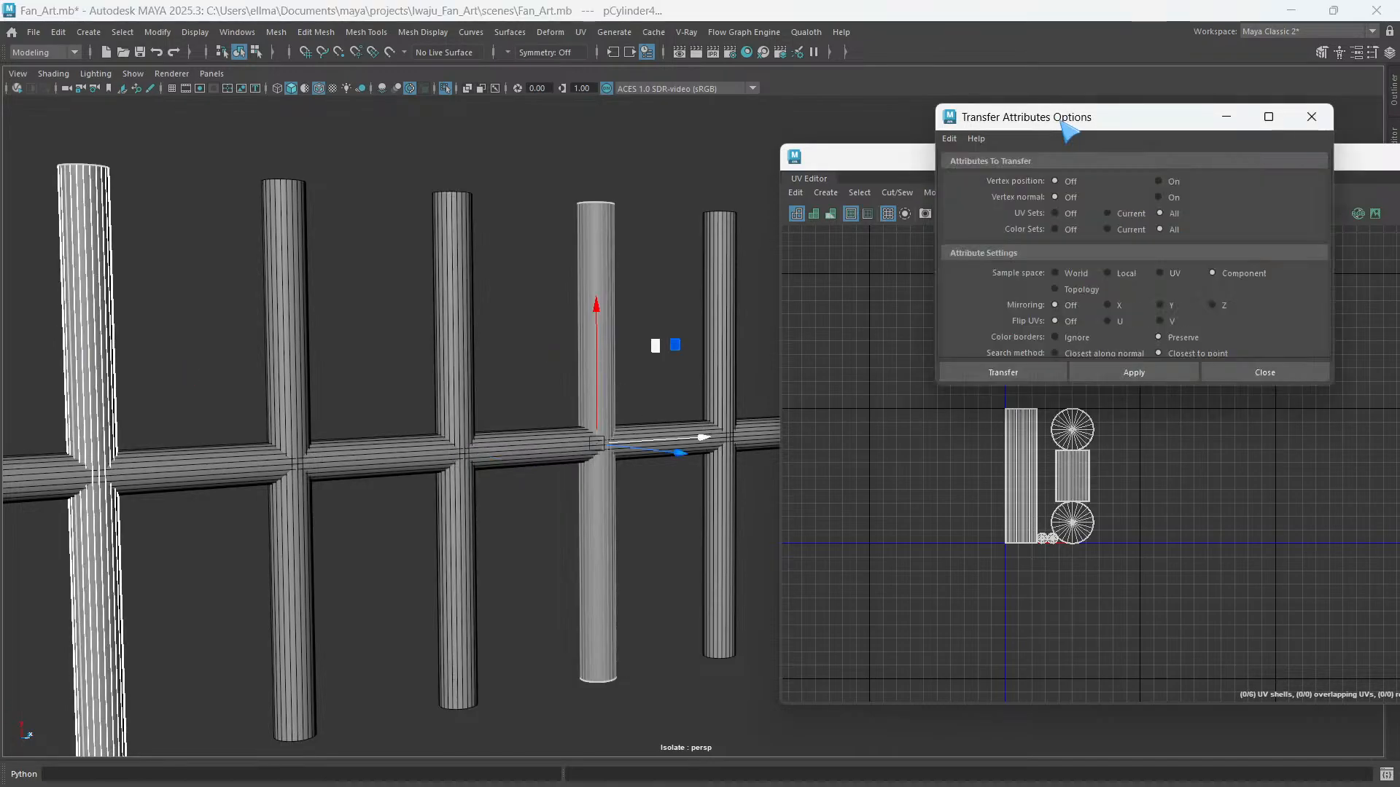
click(1133, 371)
- Transfer the outermost bar's UVs to the fifth vertical bar with the same Component settings
alt+middle_drag(606, 368, 525, 337)
click(536, 349)
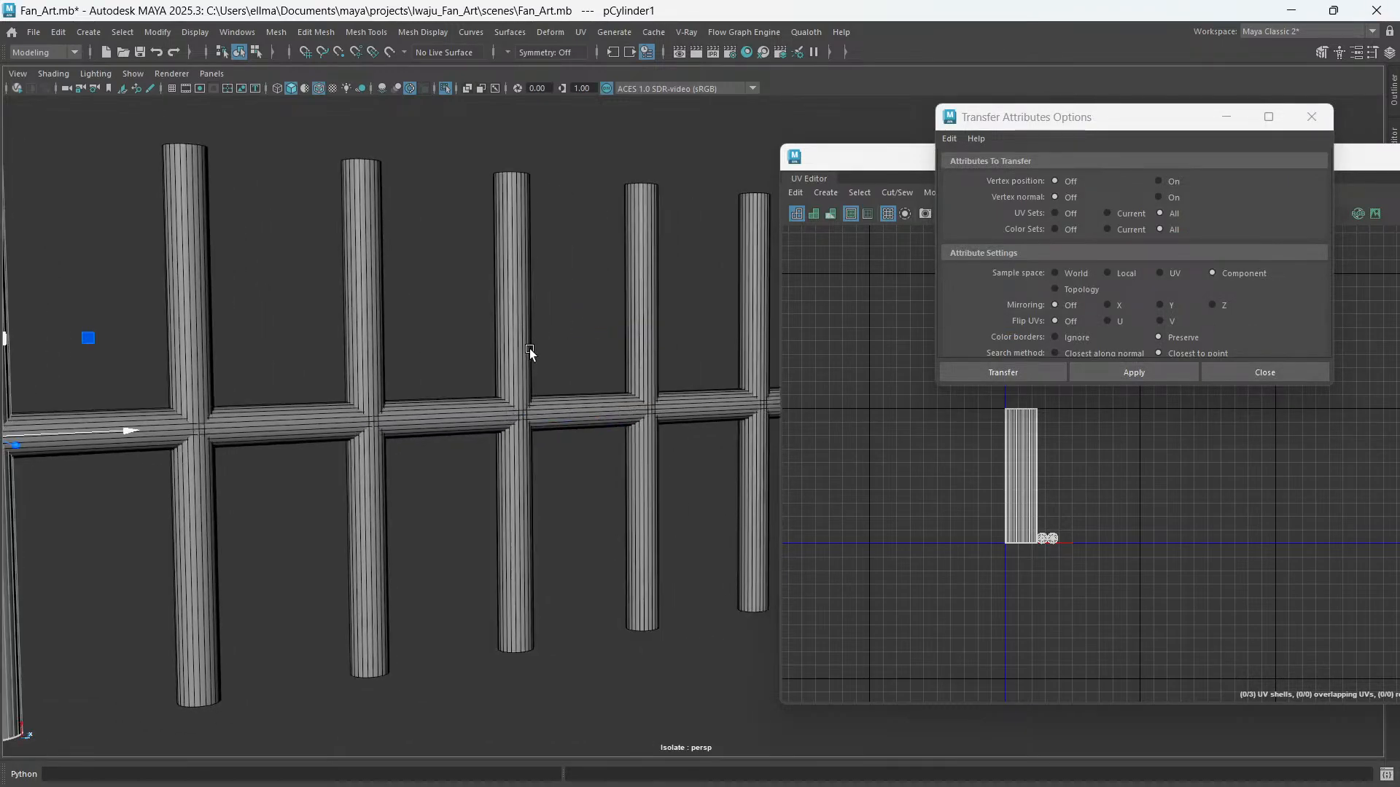
click(649, 325)
click(1157, 374)
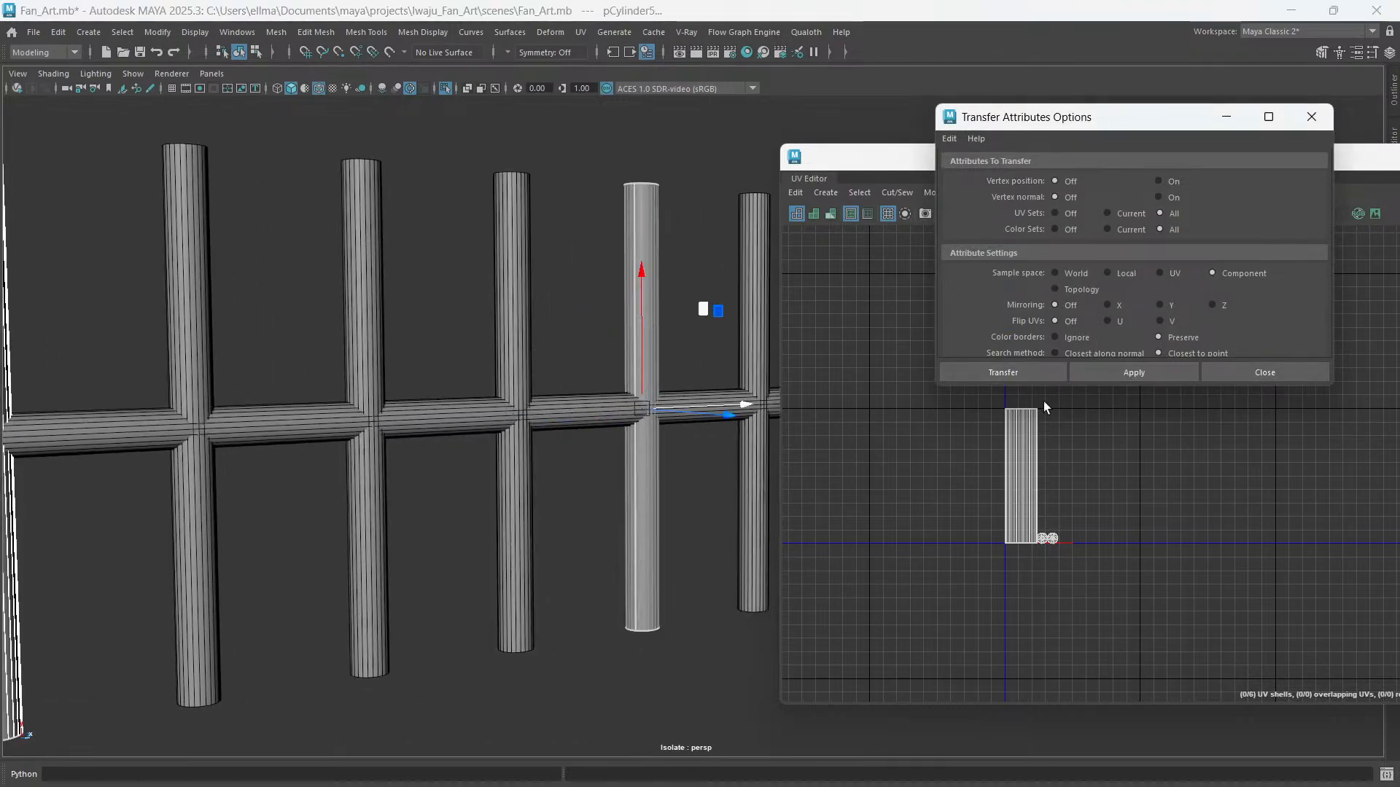
- Repeat the UV transfer from the outermost bar to the sixth vertical bar and to the seventh, last one
alt+middle_drag(640, 348, 446, 339)
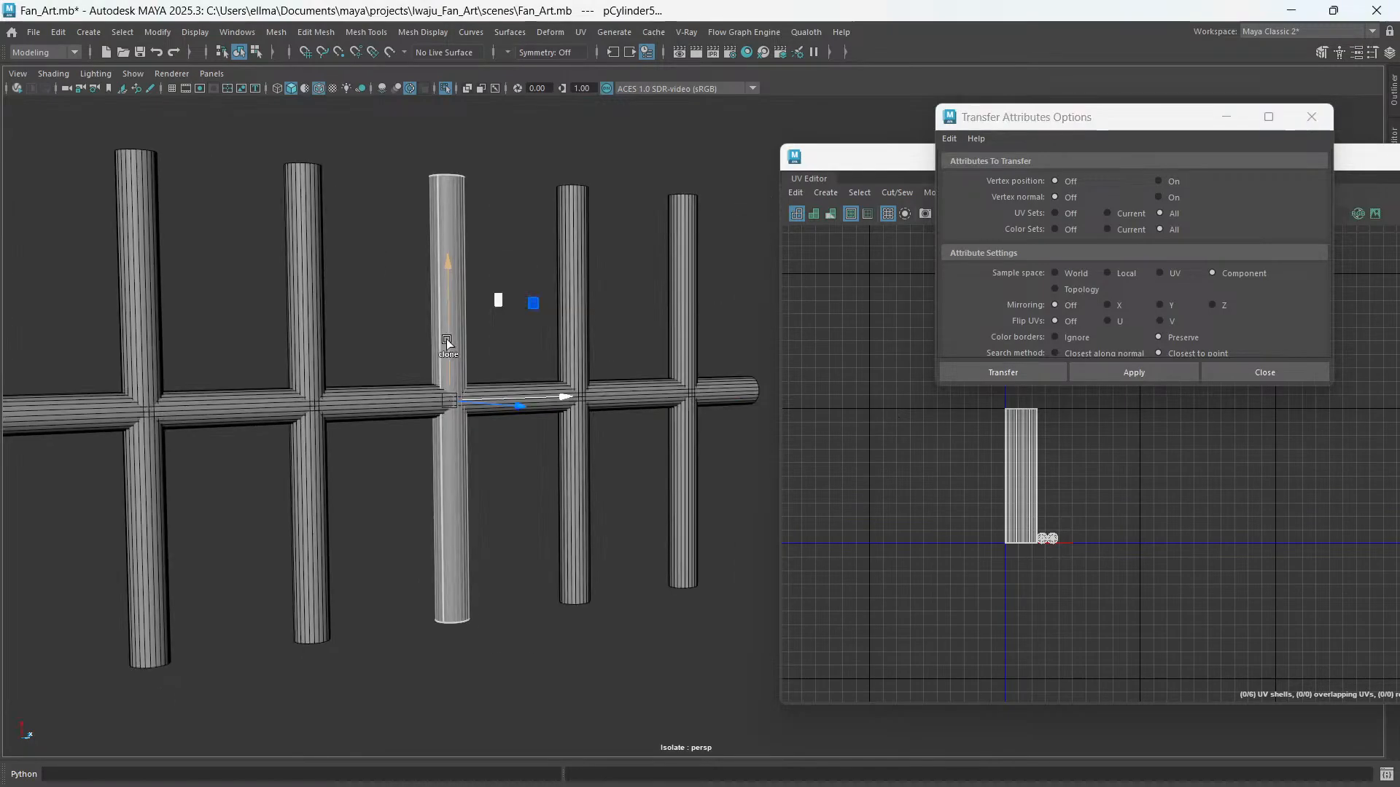
click(577, 333)
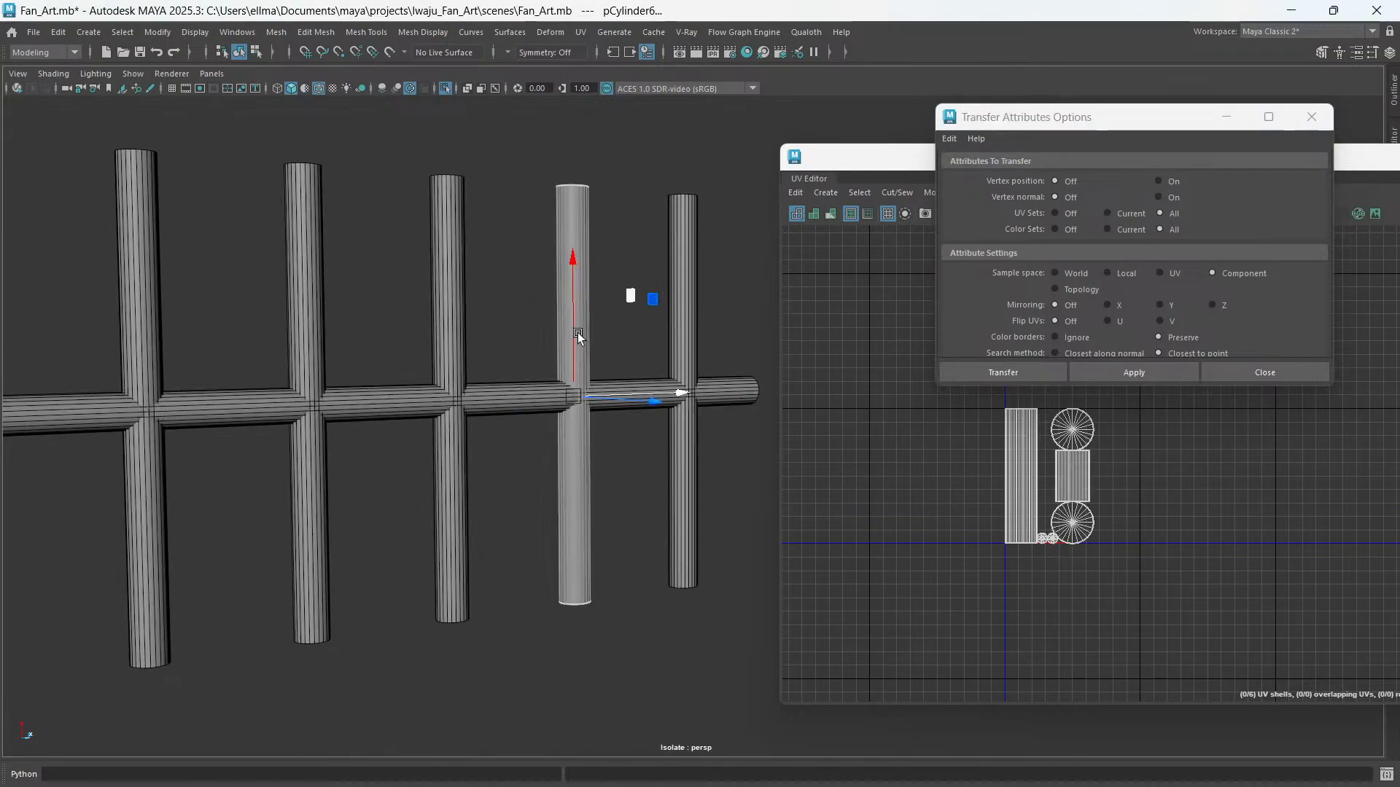
key(g)
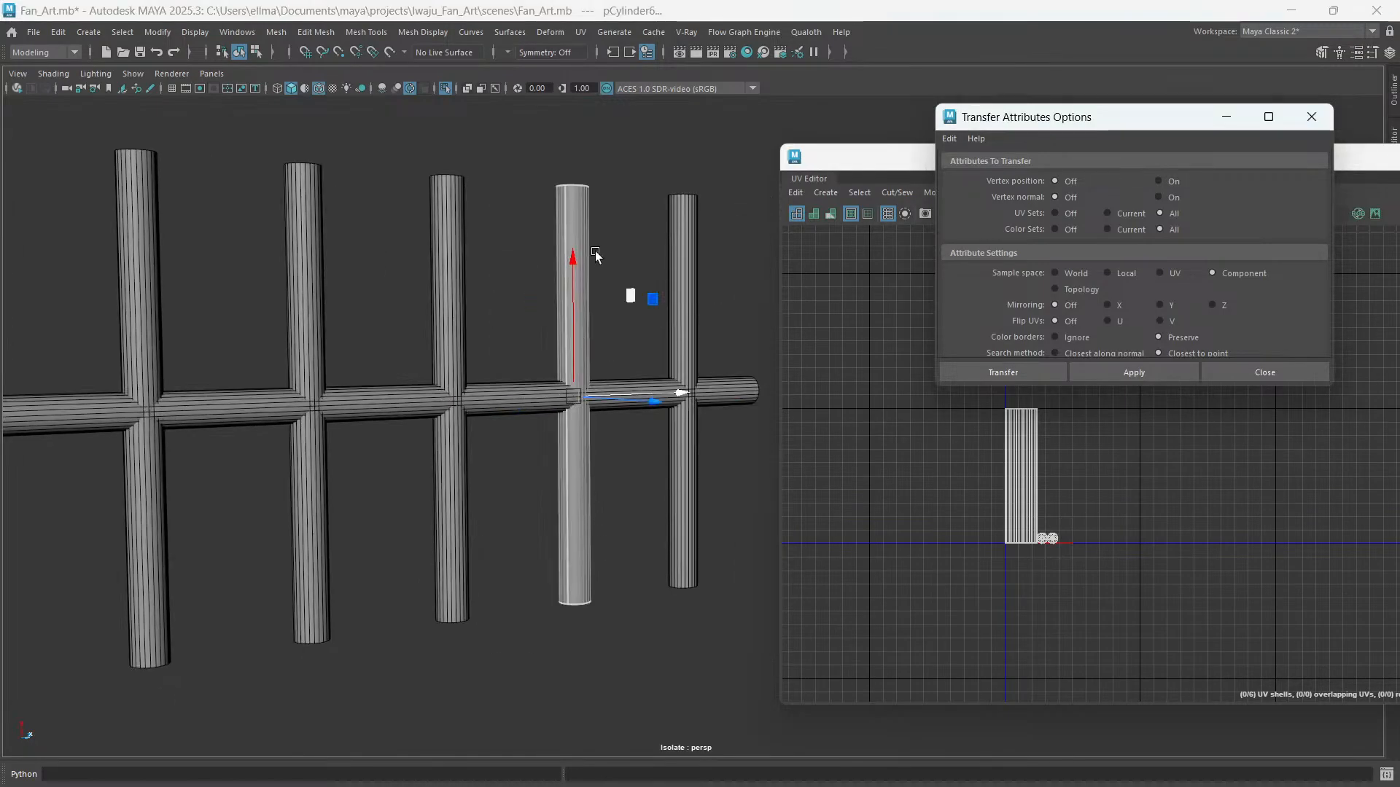
shift+click(576, 230)
shift+click(684, 248)
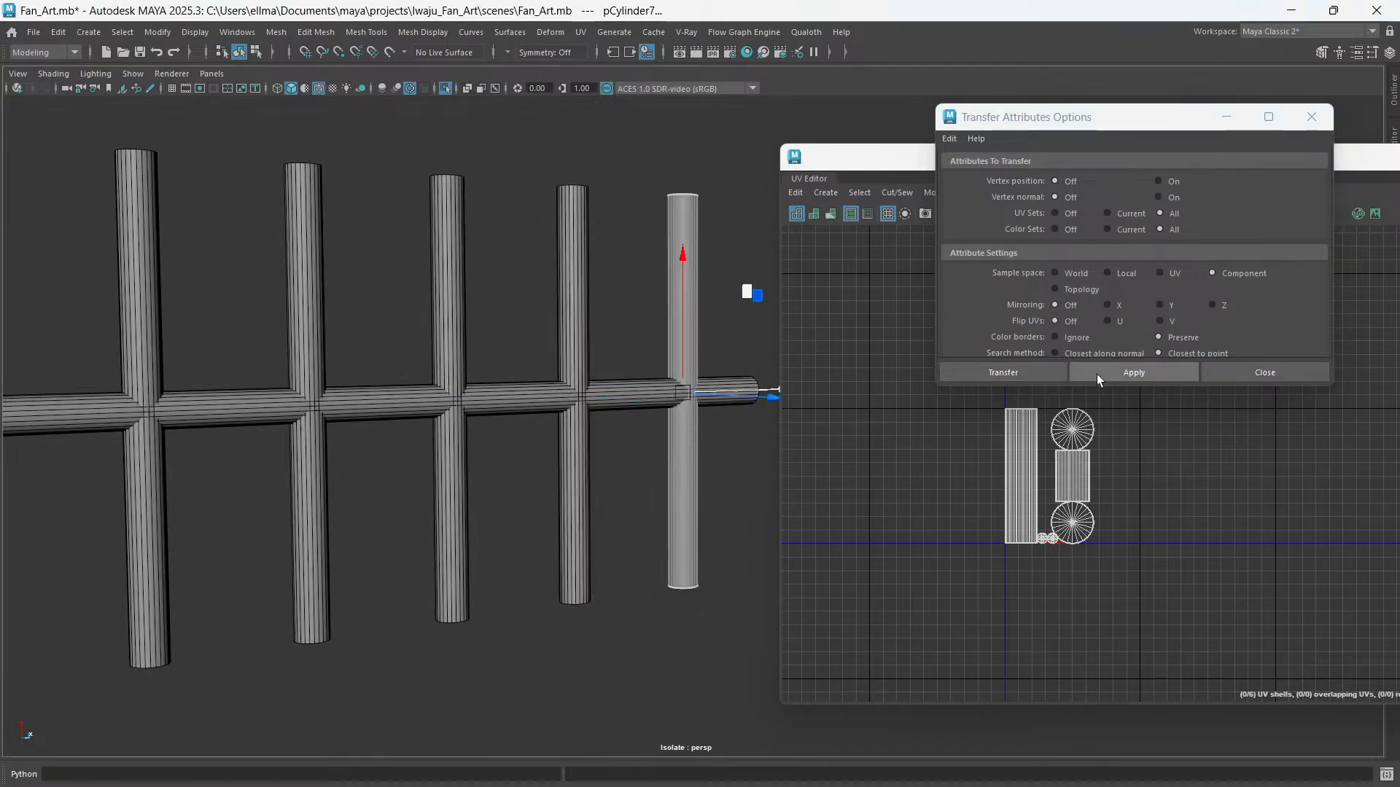
click(1121, 372)
- Select the horizontal crossbar that runs through the vertical bars, viewed from its end cap
scroll(530, 392, down, 4)
alt+middle_drag(531, 392, 483, 404)
scroll(491, 384, up, 4)
click(501, 356)
alt+drag(483, 404, 377, 369)
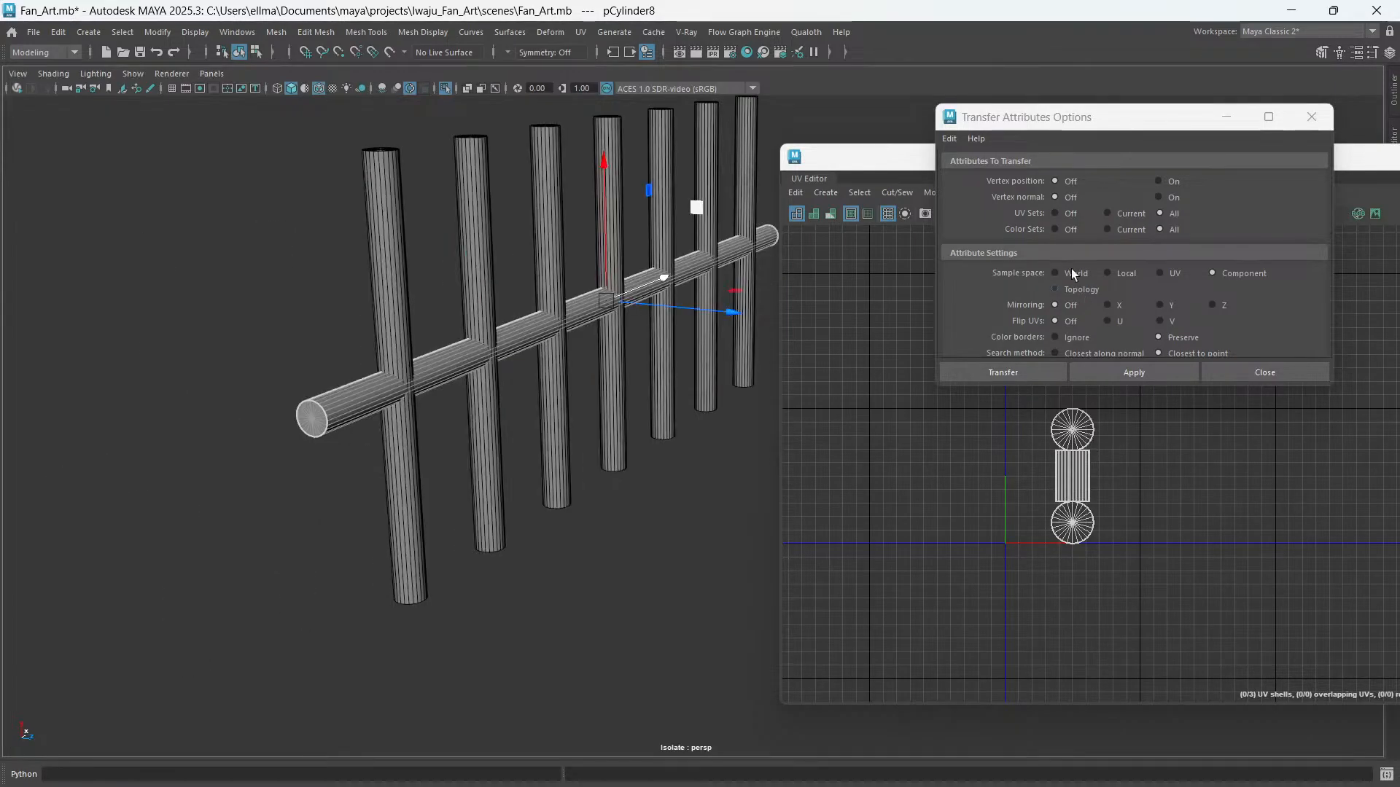
- Reset the attribute transfer options to their default settings and close them
click(955, 140)
click(978, 170)
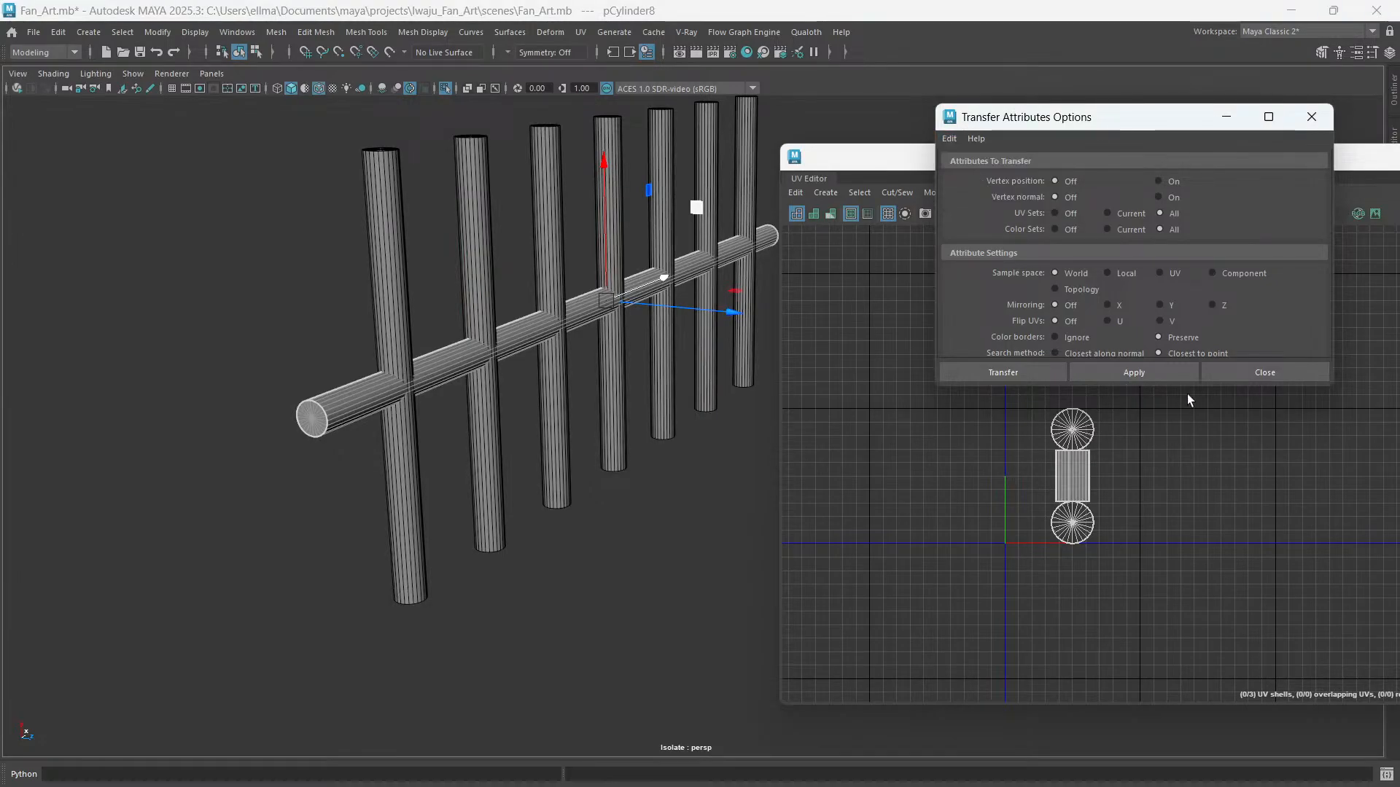
click(1272, 372)
- Project the crossbar's UVs from the camera view and select the edge loops around both end caps plus one lengthwise edge
click(796, 193)
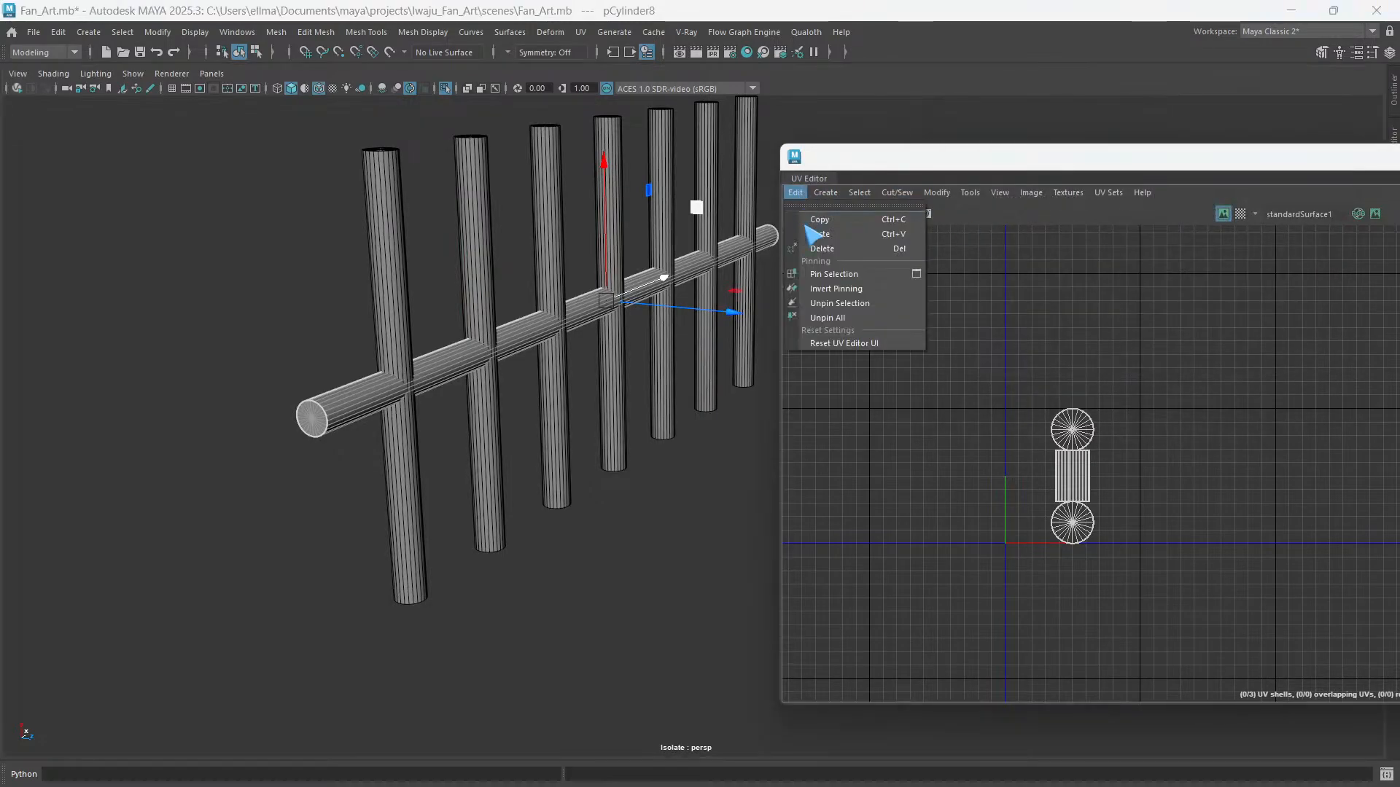
click(682, 360)
click(352, 396)
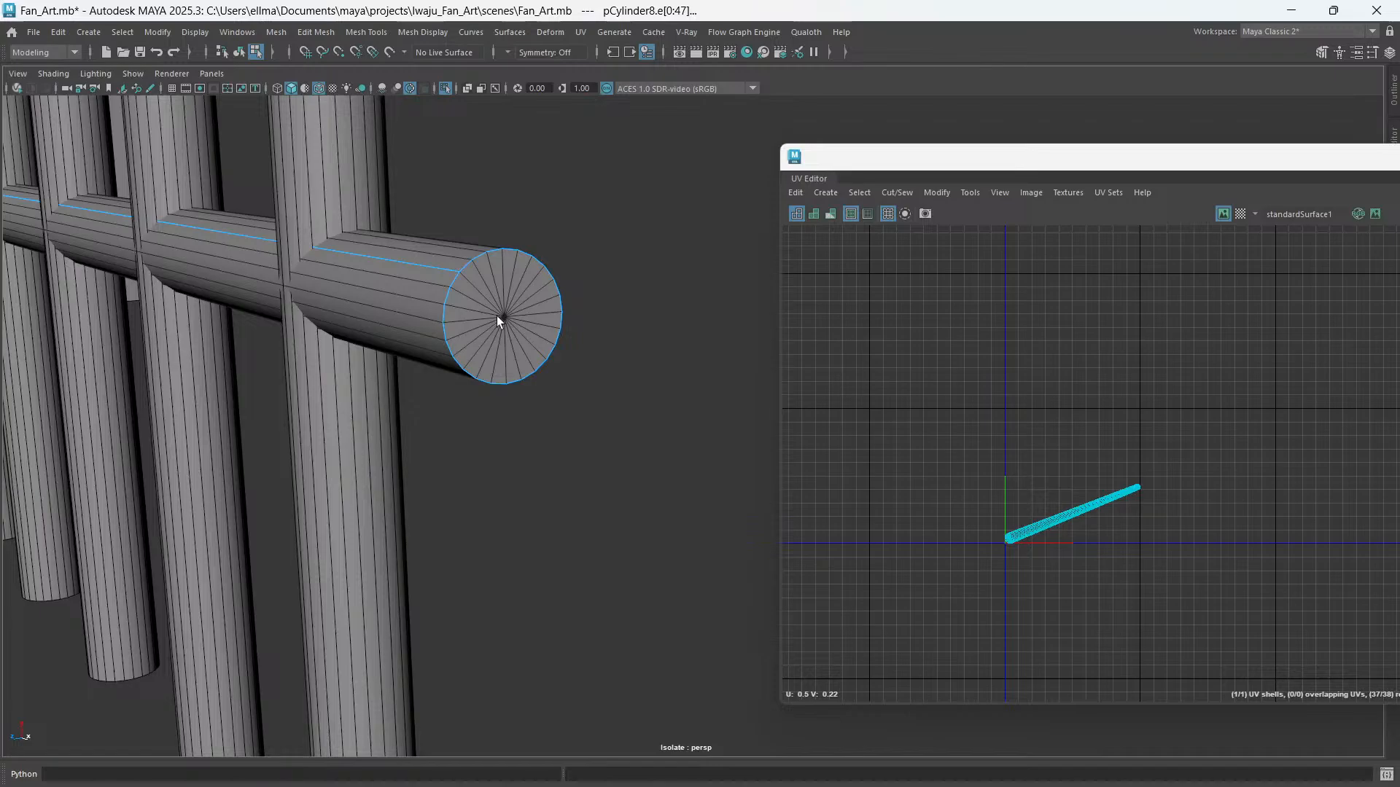
alt+drag(500, 320, 464, 394)
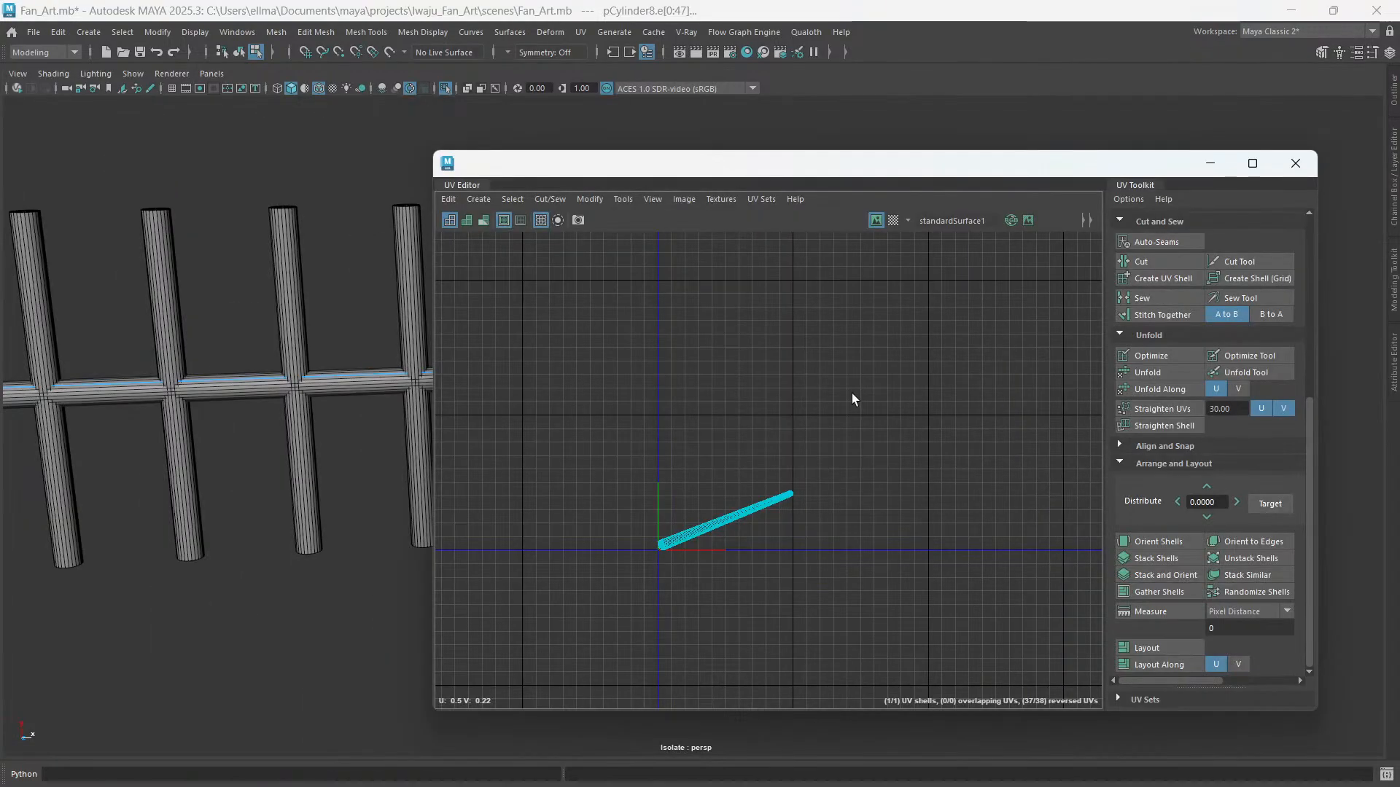
- Cut and unfold the crossbar's UVs along the selected edges, with the shells oriented and laid out in the UV tile
click(1164, 427)
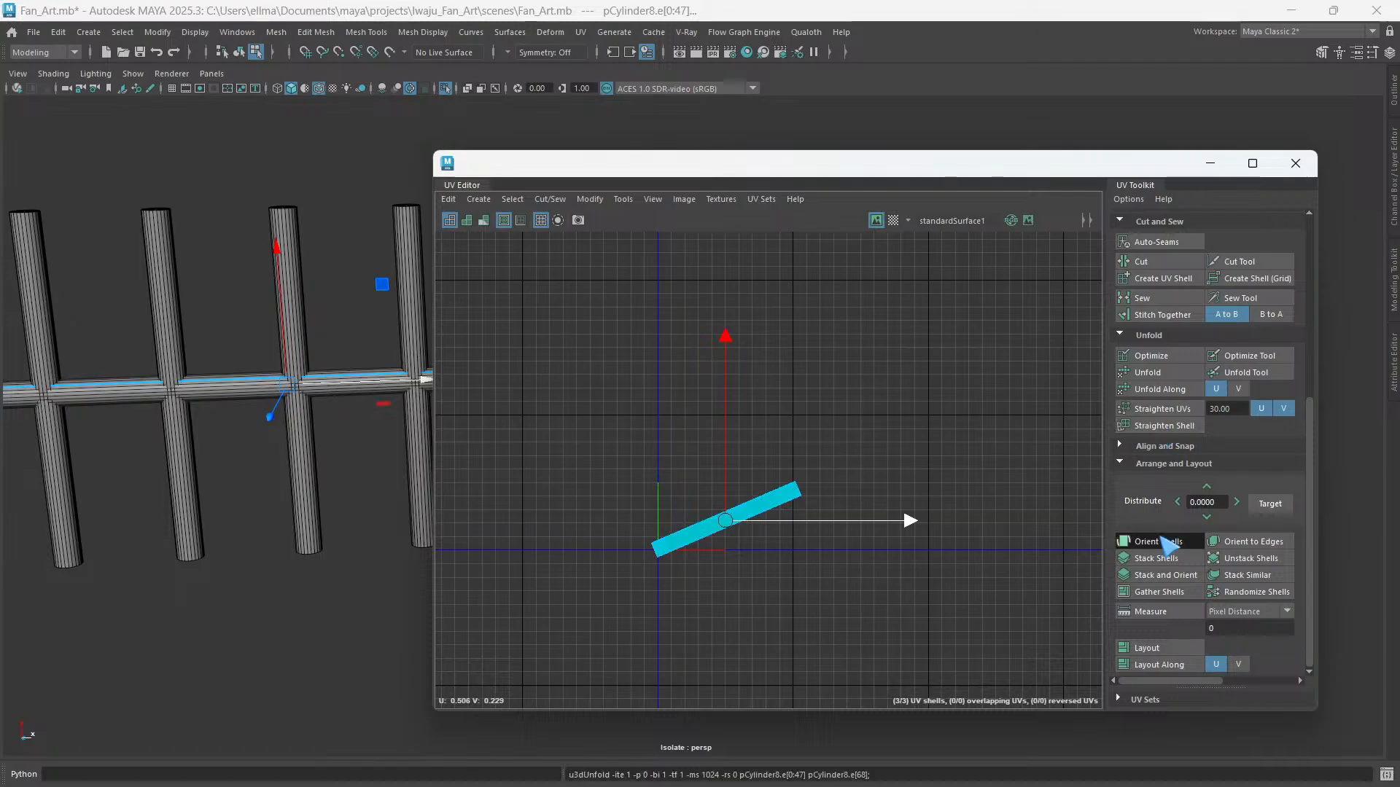
click(1167, 545)
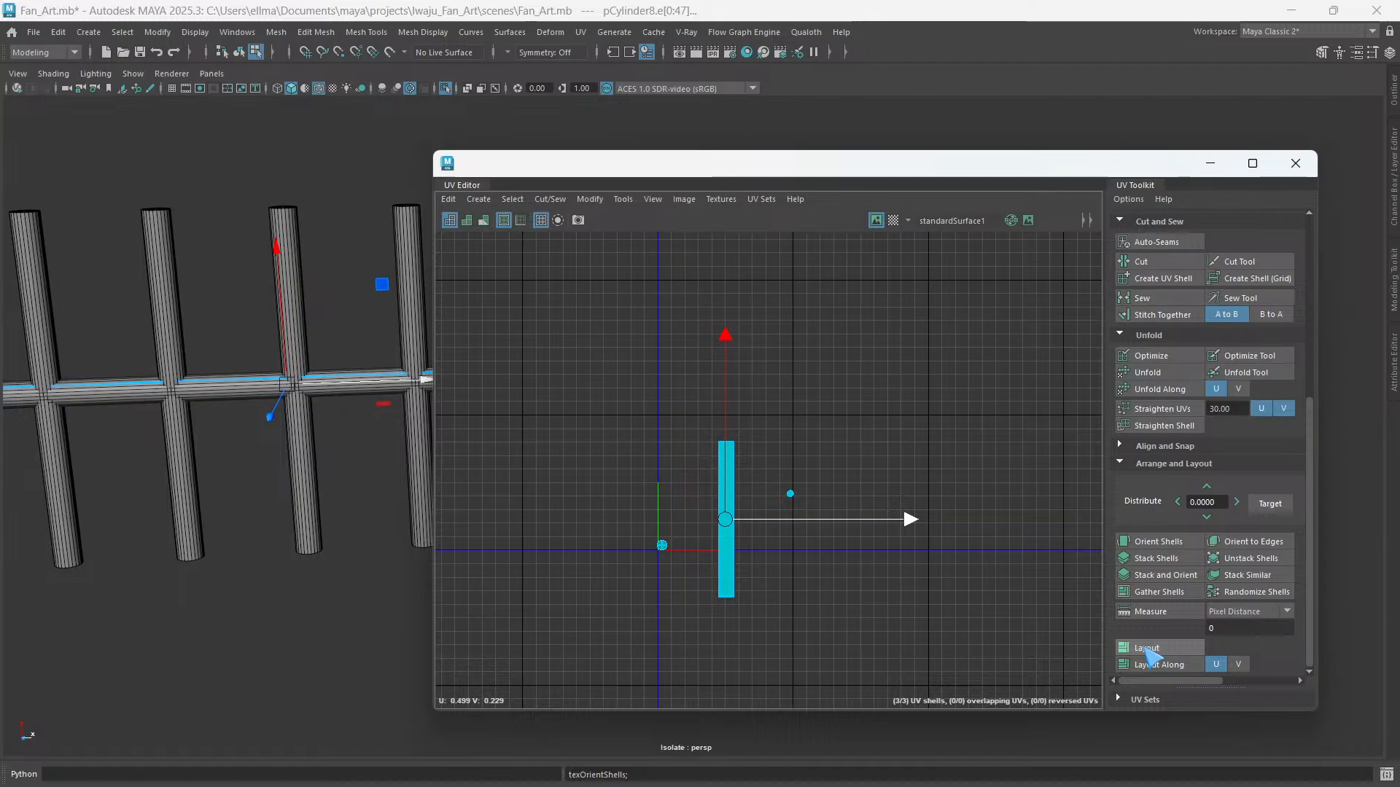
click(1148, 651)
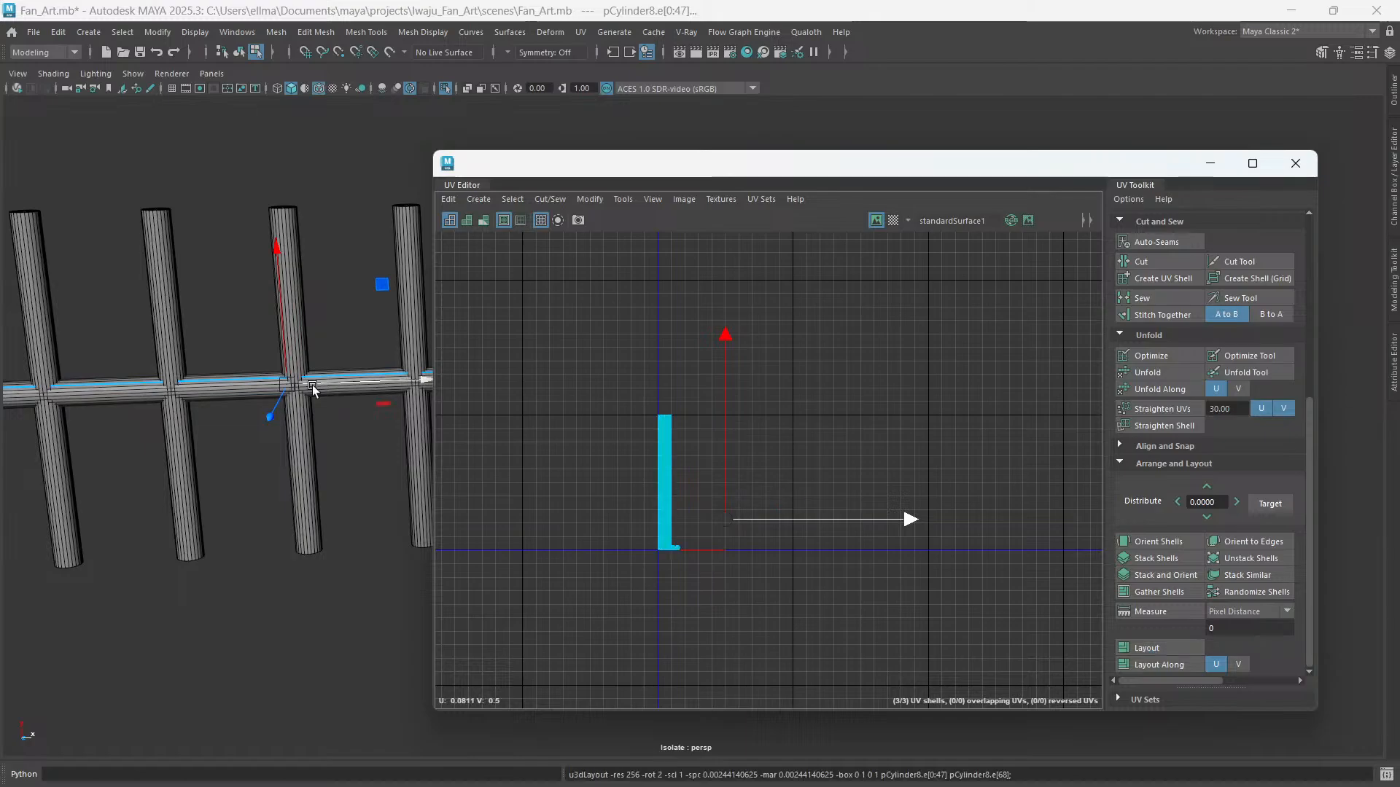
- Leave isolation of the bars to show the whole building scene and move the UV Editor clear of the wall opening
scroll(313, 390, down, 3)
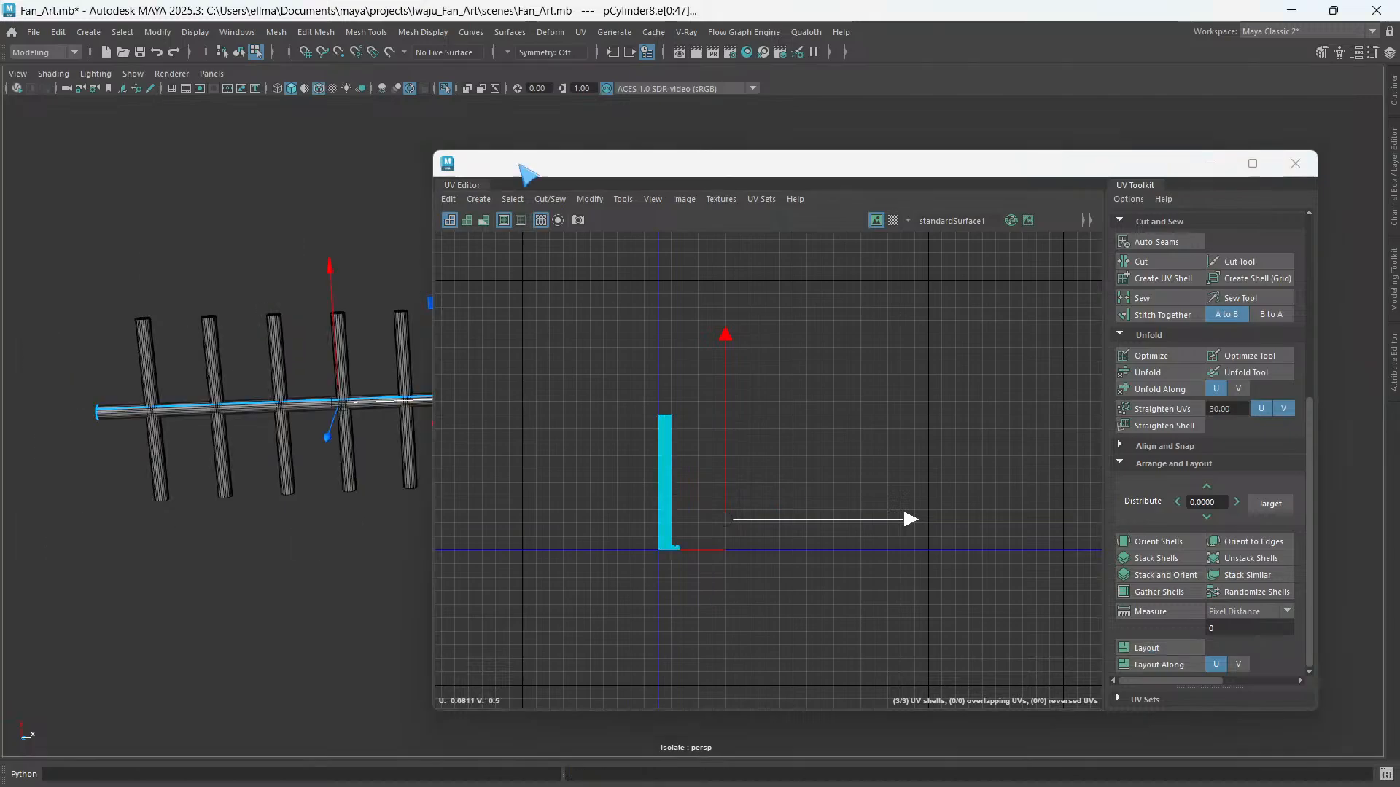
drag(527, 173, 766, 150)
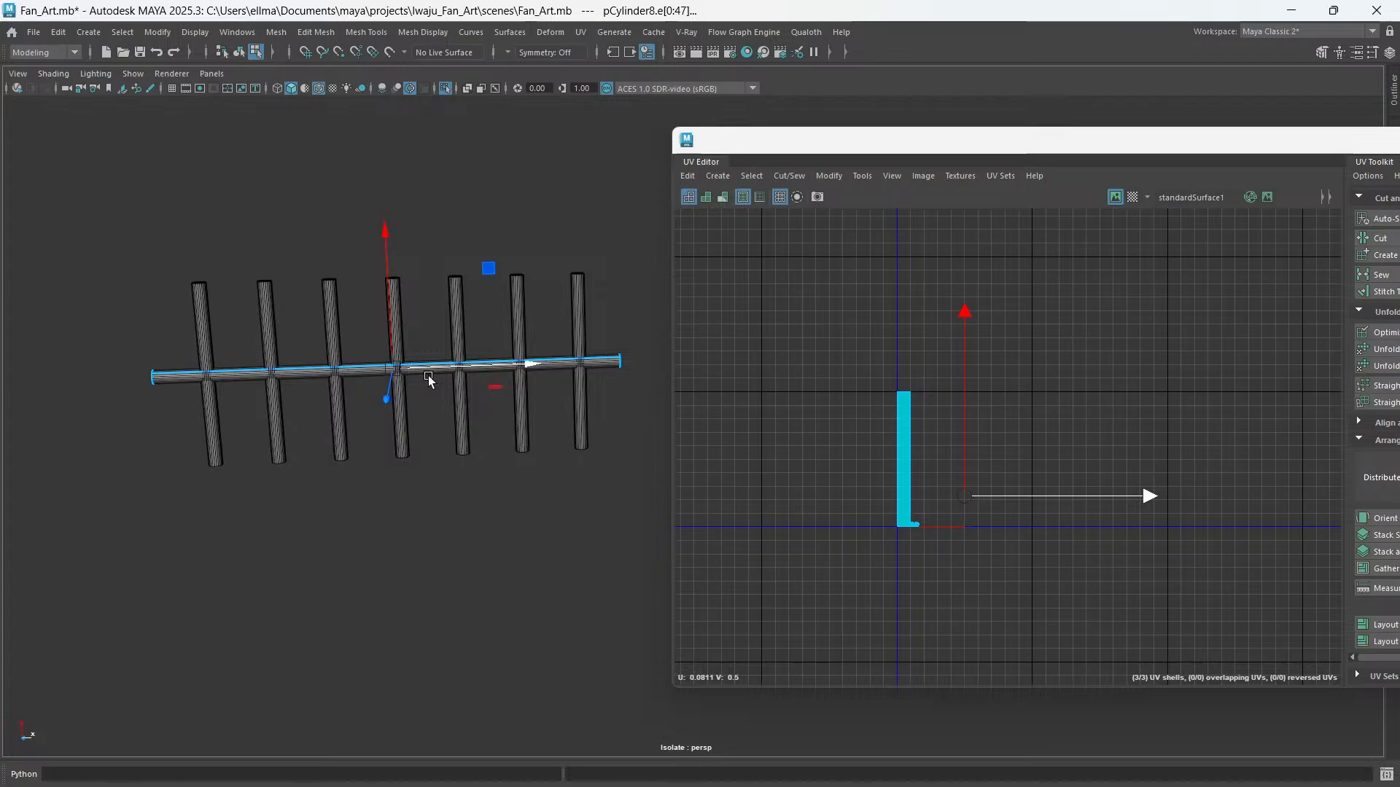
scroll(436, 379, up, 2)
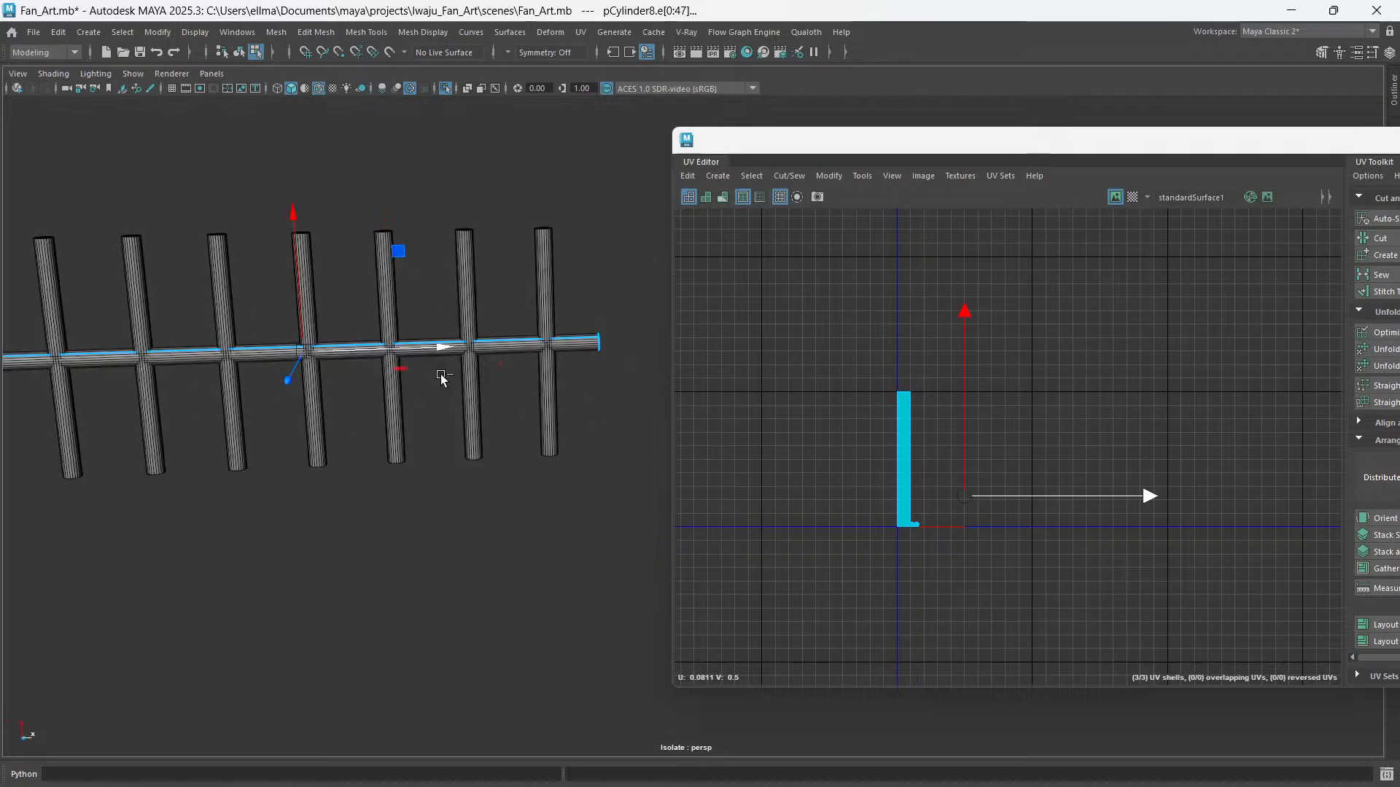
key(ctrl+1)
scroll(442, 375, down, 8)
drag(832, 137, 991, 250)
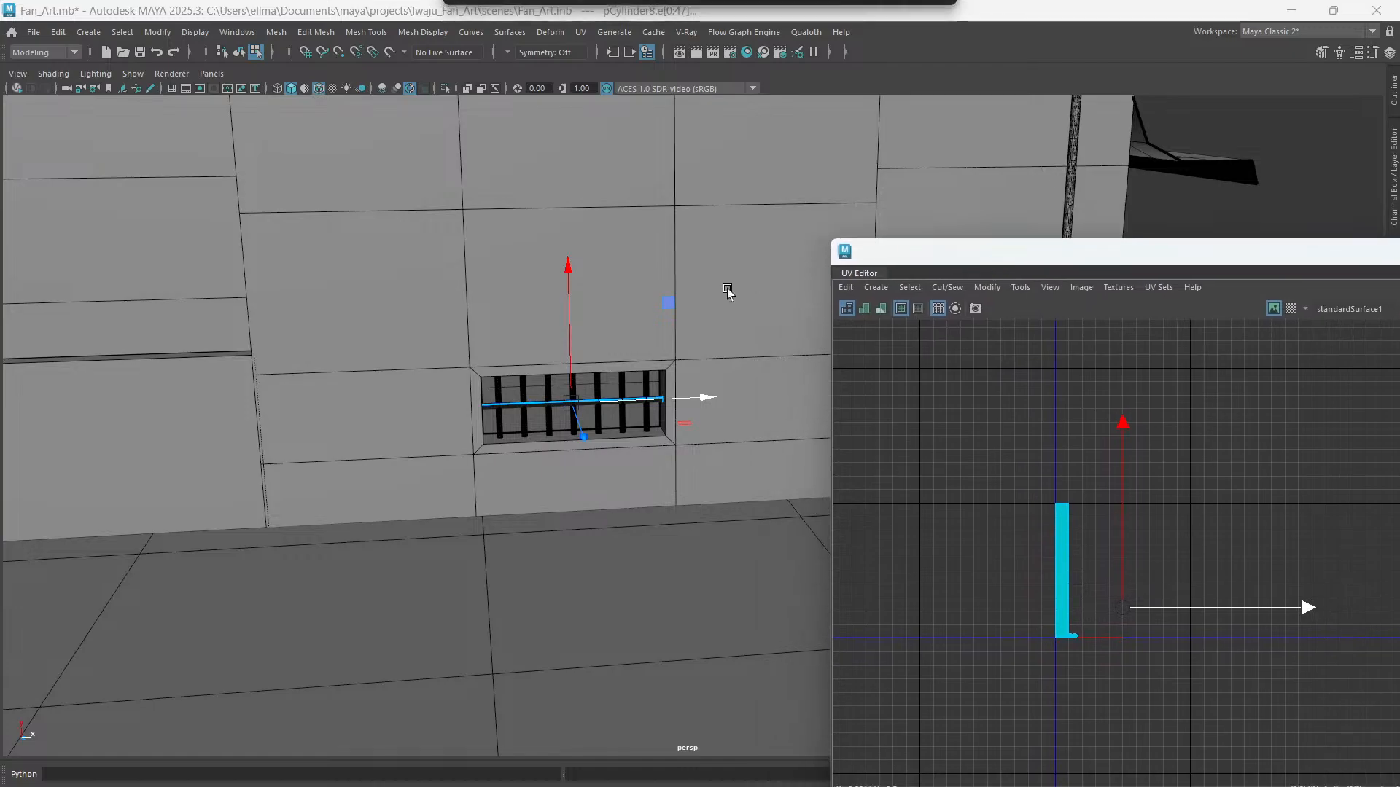
- Examine the wall pipes, round fitting, basket and ground planks around the building's inner corner
alt+middle_drag(727, 291, 390, 353)
alt+middle_drag(583, 343, 425, 350)
alt+drag(596, 340, 536, 349)
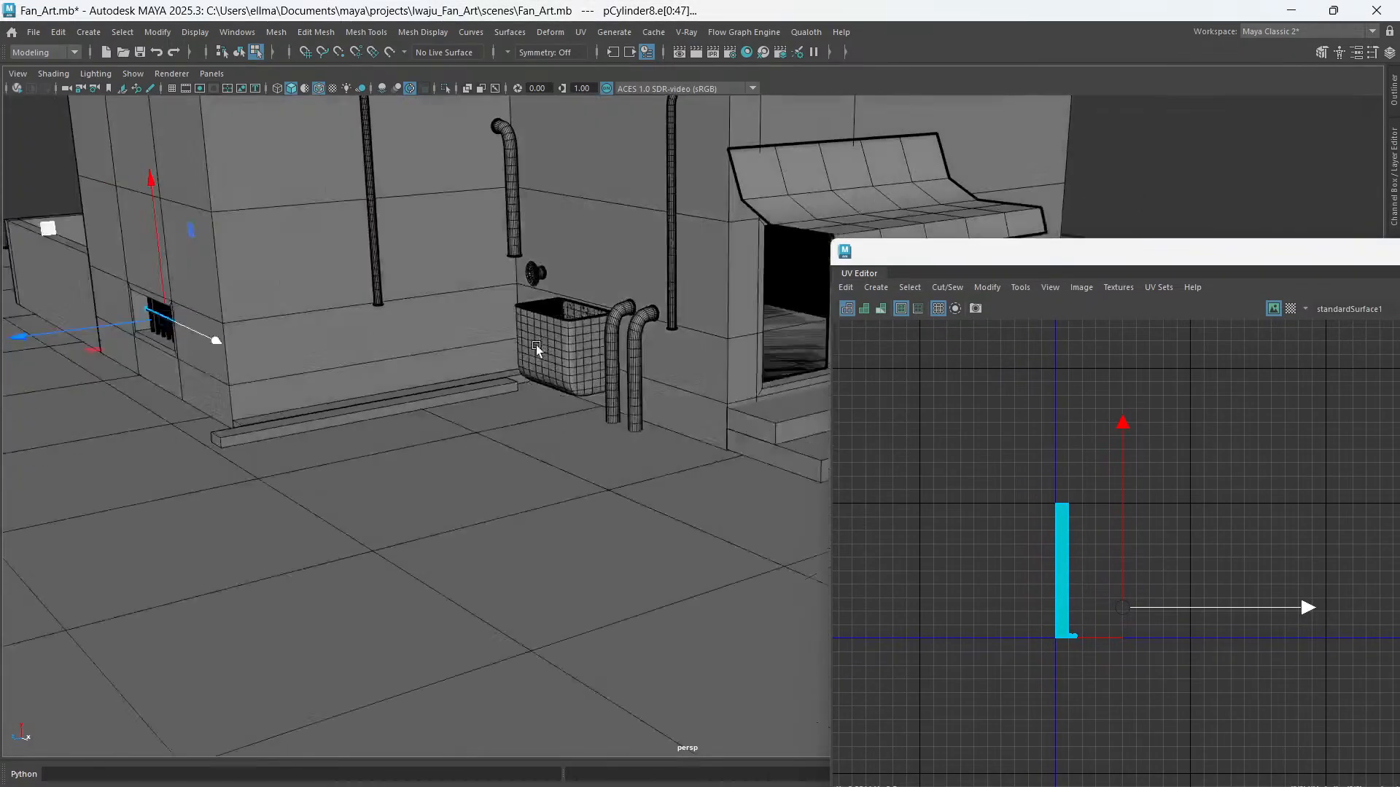
alt+middle_drag(512, 417, 559, 583)
alt+drag(463, 416, 469, 403)
scroll(473, 400, up, 2)
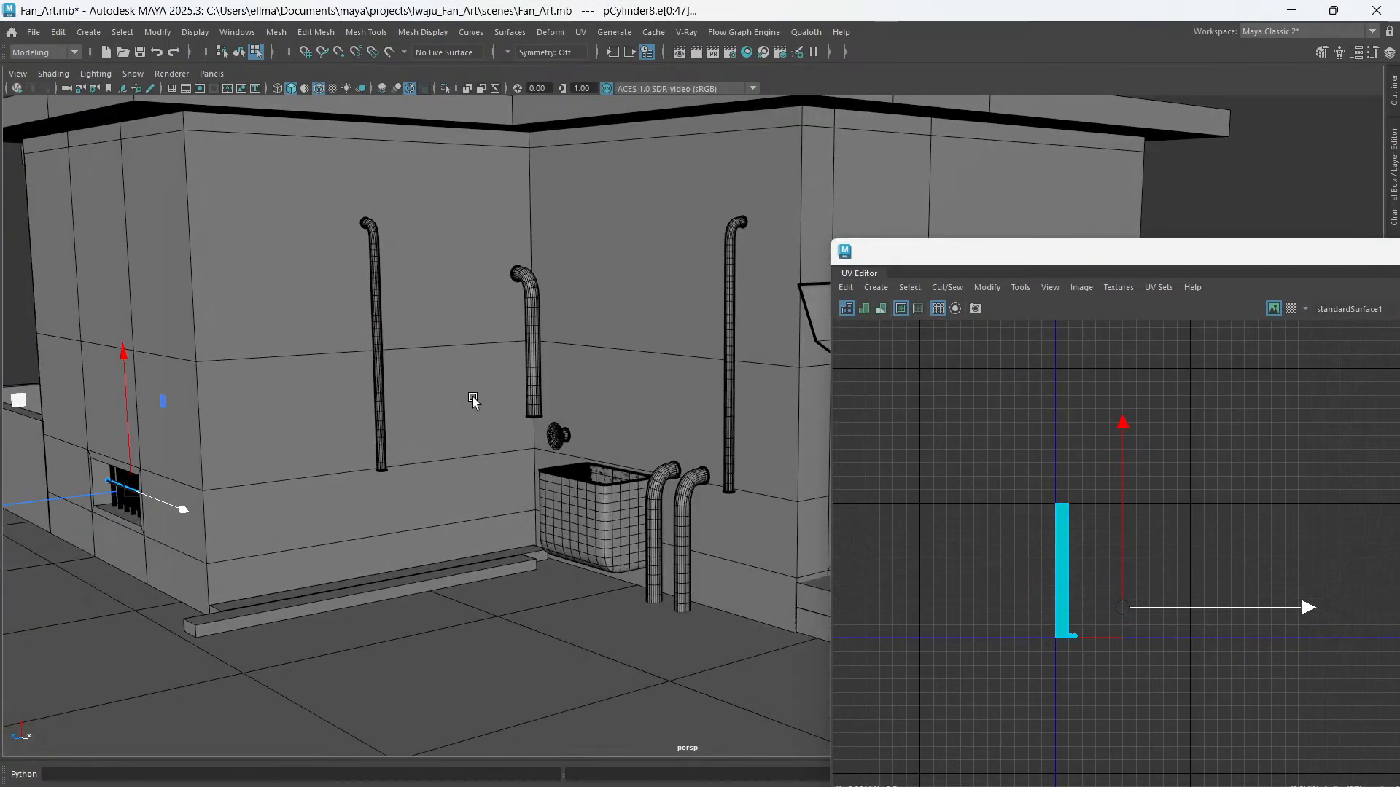
scroll(472, 399, up, 4)
alt+middle_drag(527, 336, 728, 315)
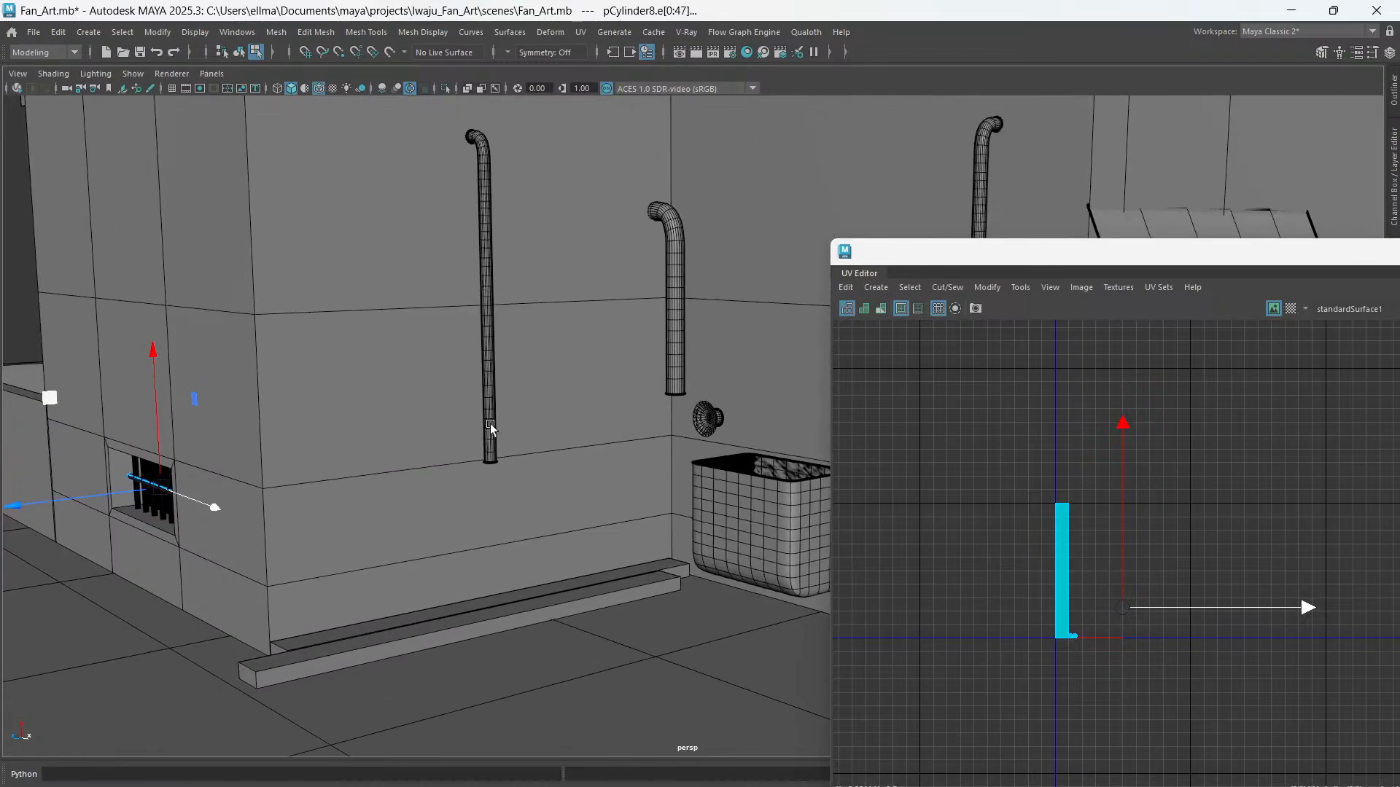
alt+middle_drag(598, 437, 365, 361)
alt+drag(541, 480, 624, 417)
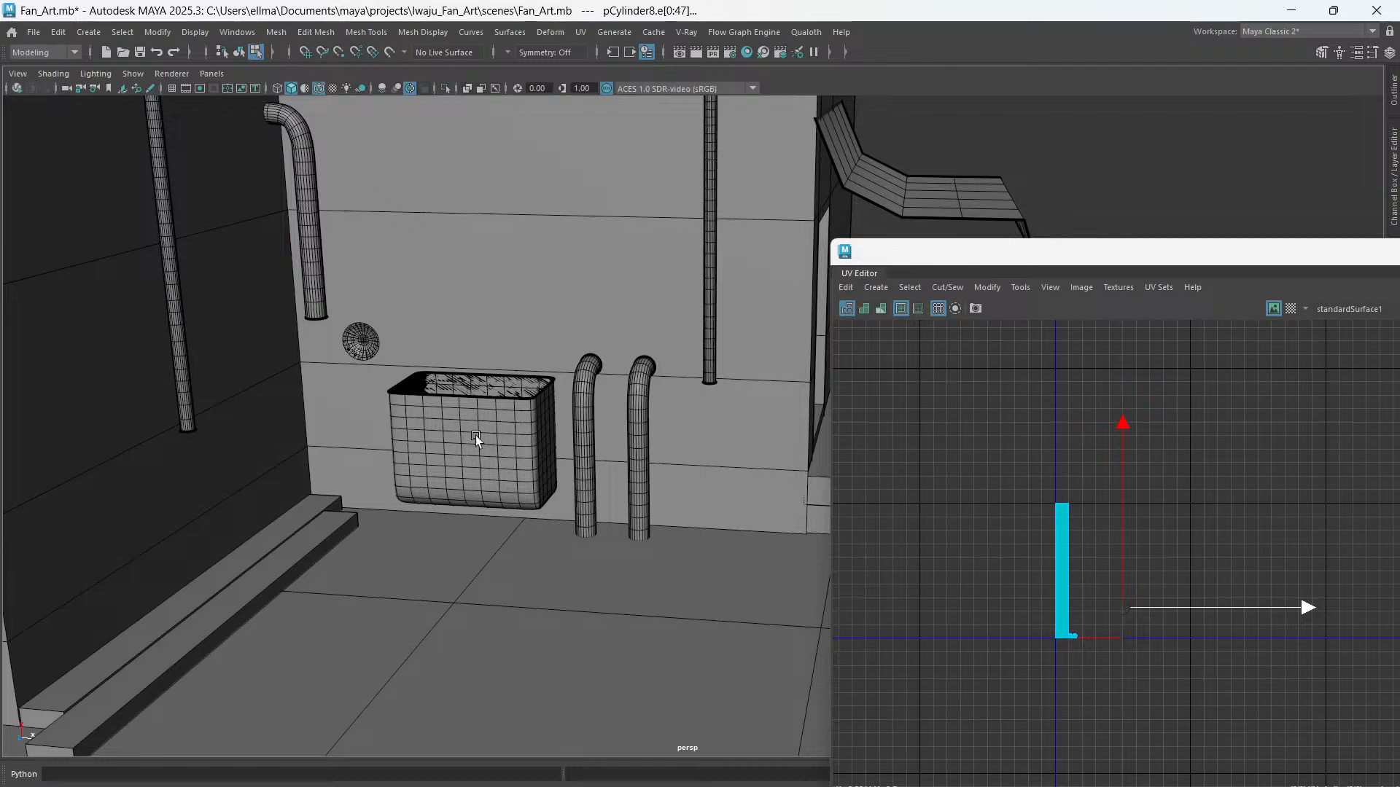
shift+click(364, 343)
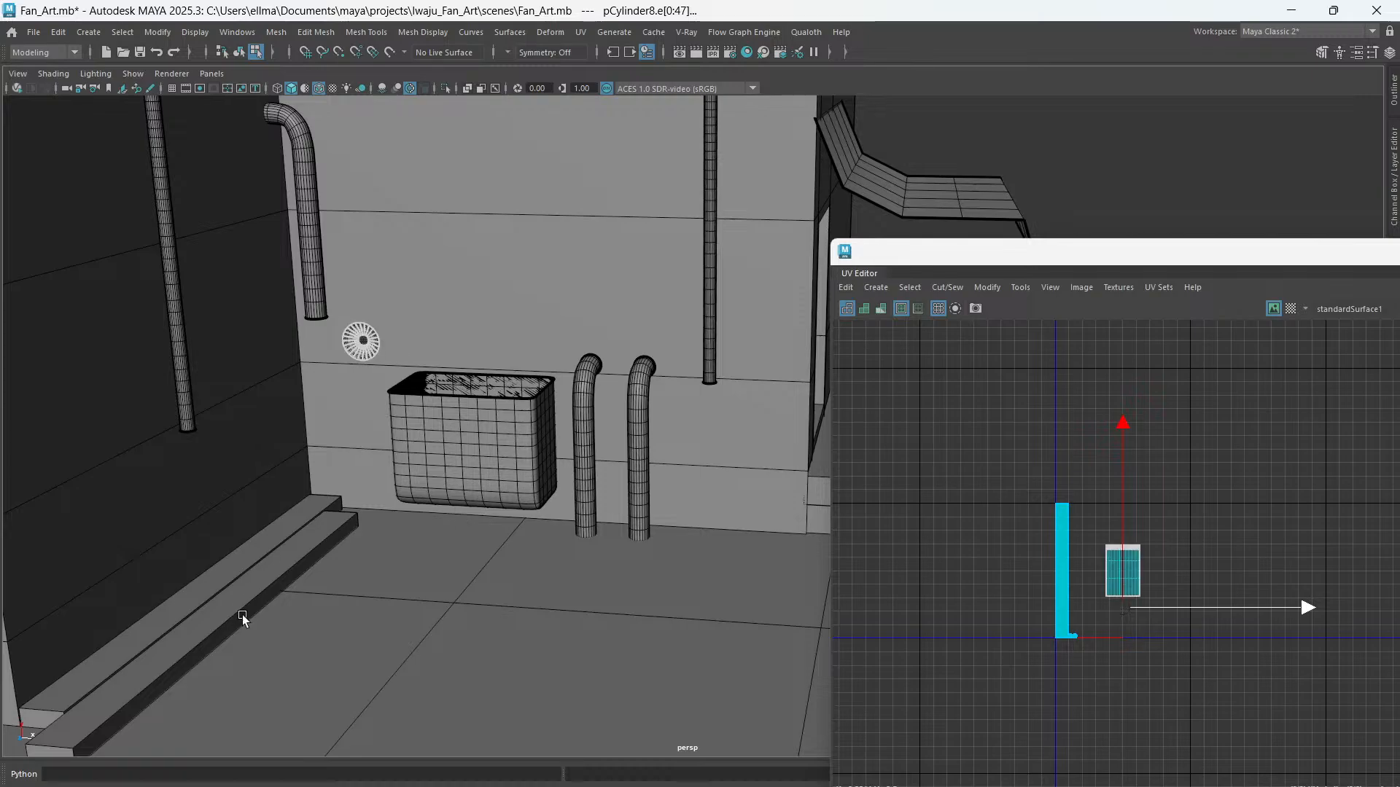
- Select the outer plank lying along the base of the wall as a whole object
alt+middle_drag(242, 615, 466, 519)
scroll(398, 560, up, 1)
click(340, 533)
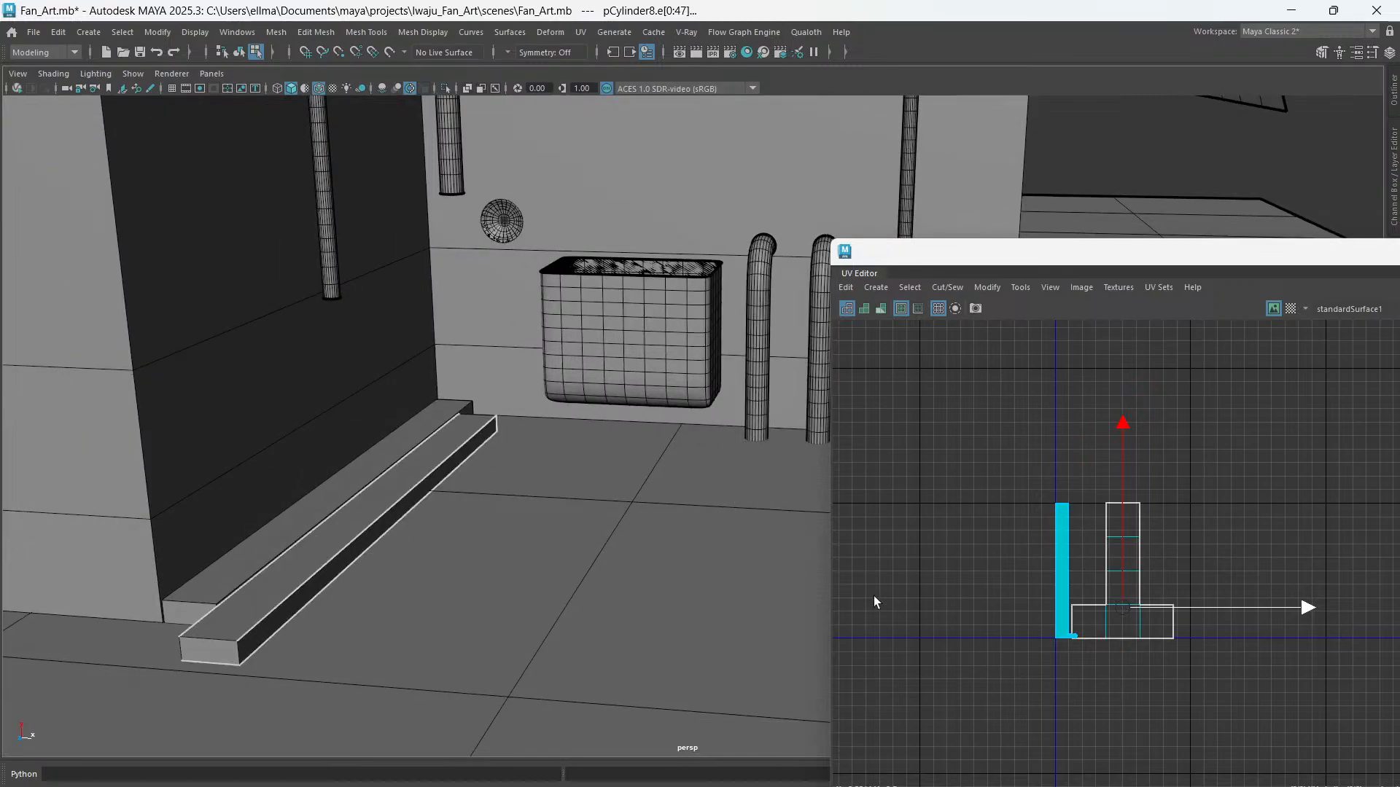
right_drag(538, 378, 574, 369)
click(352, 530)
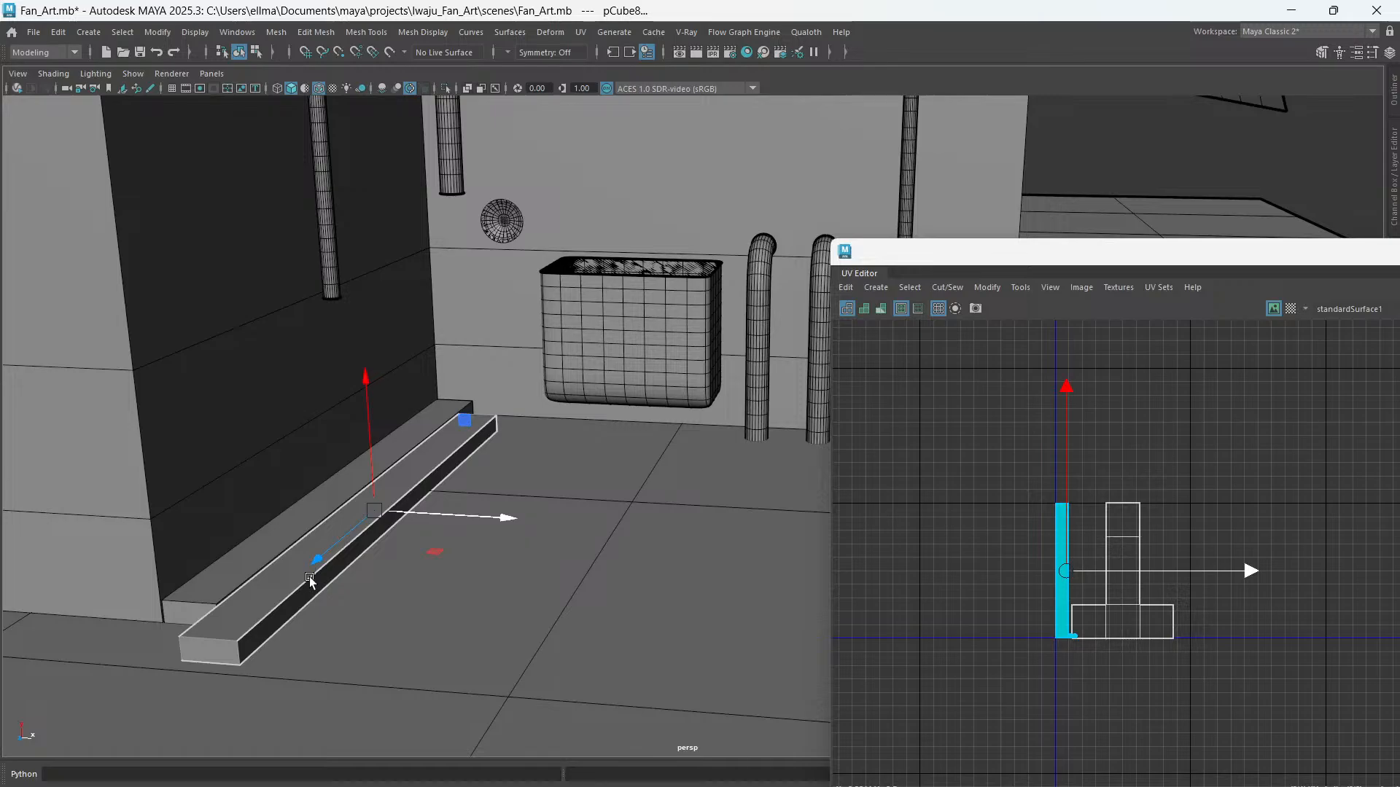
- Reset the UV Editor's interface and project the selected plank's UVs from the camera view
click(846, 287)
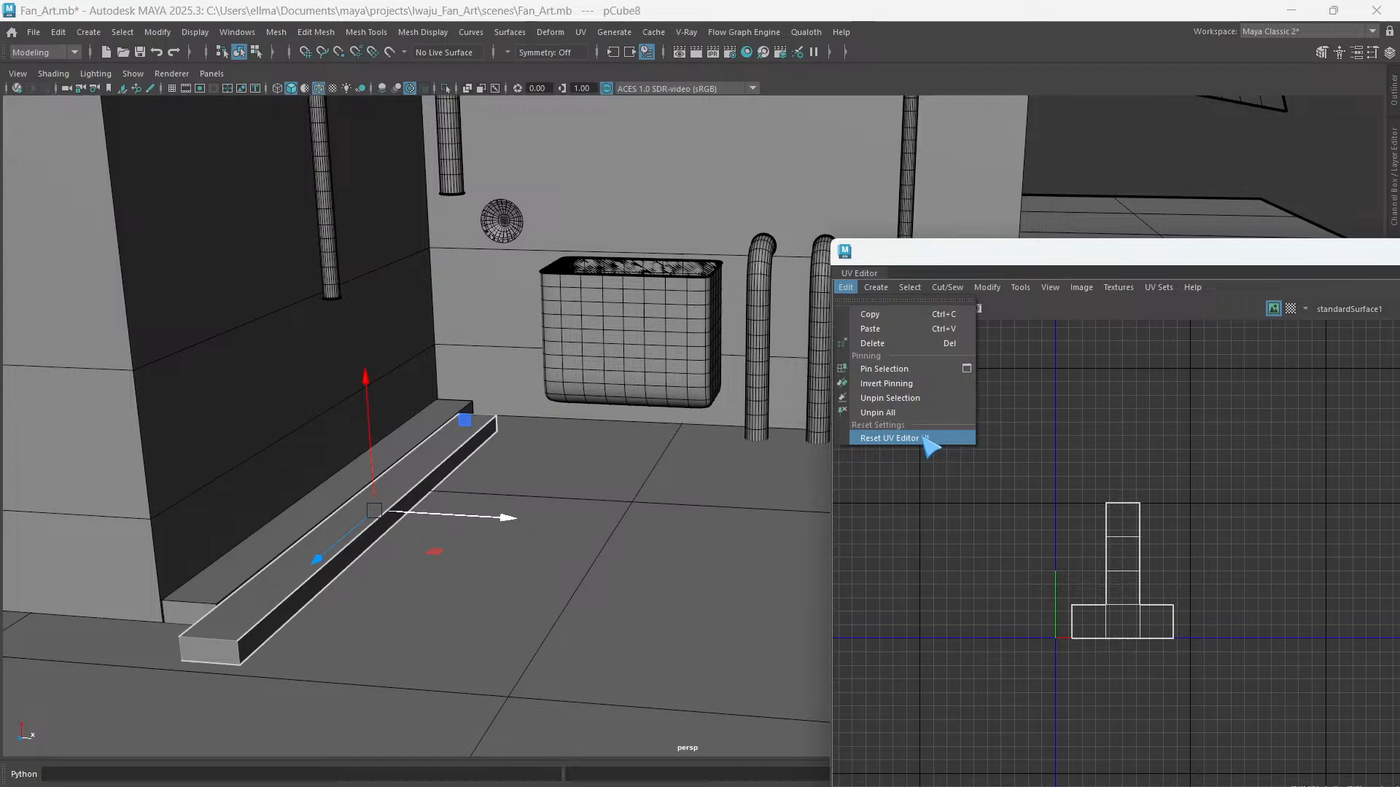
click(926, 438)
drag(1068, 256, 964, 188)
click(766, 210)
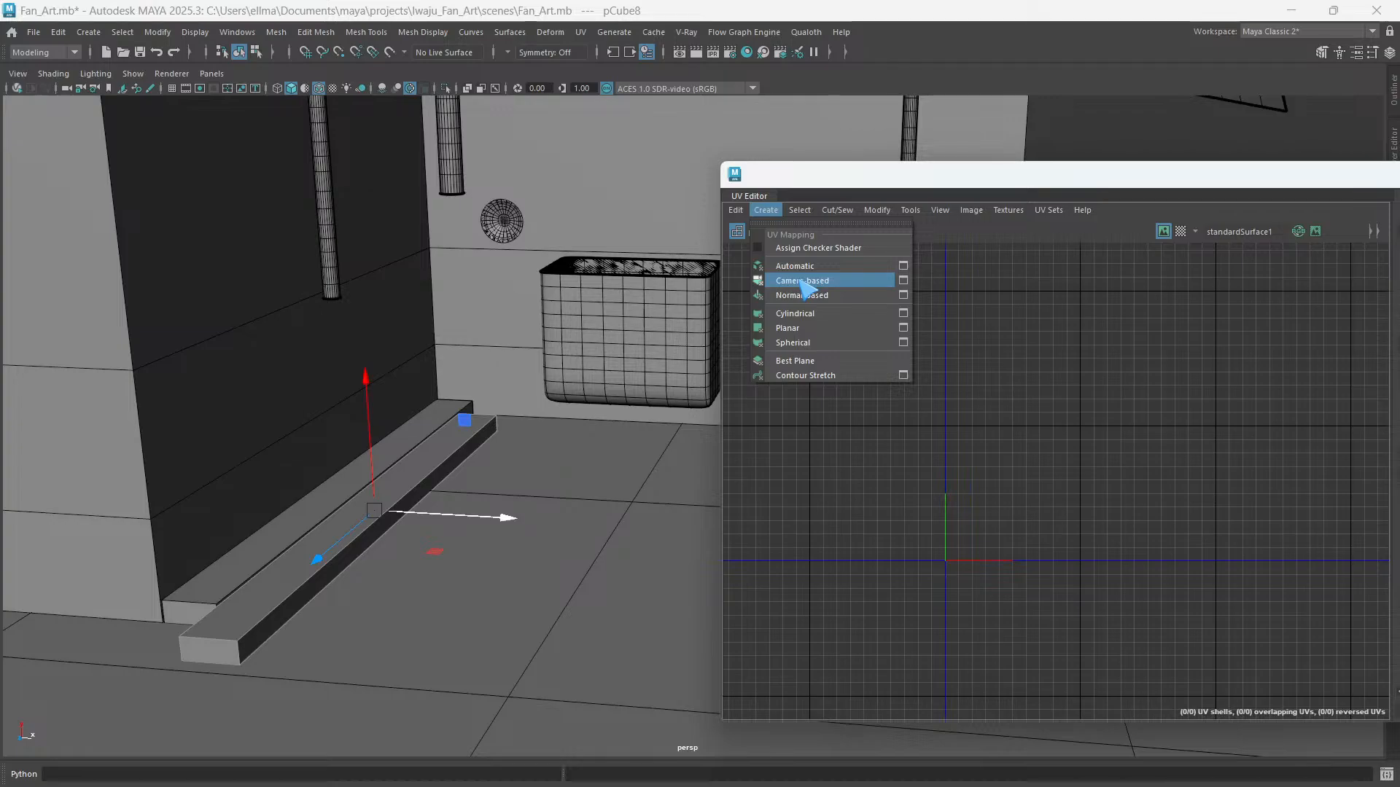
click(802, 280)
- Isolate the plank in the viewport so the rest of the building scene is hidden
right_drag(437, 371, 429, 335)
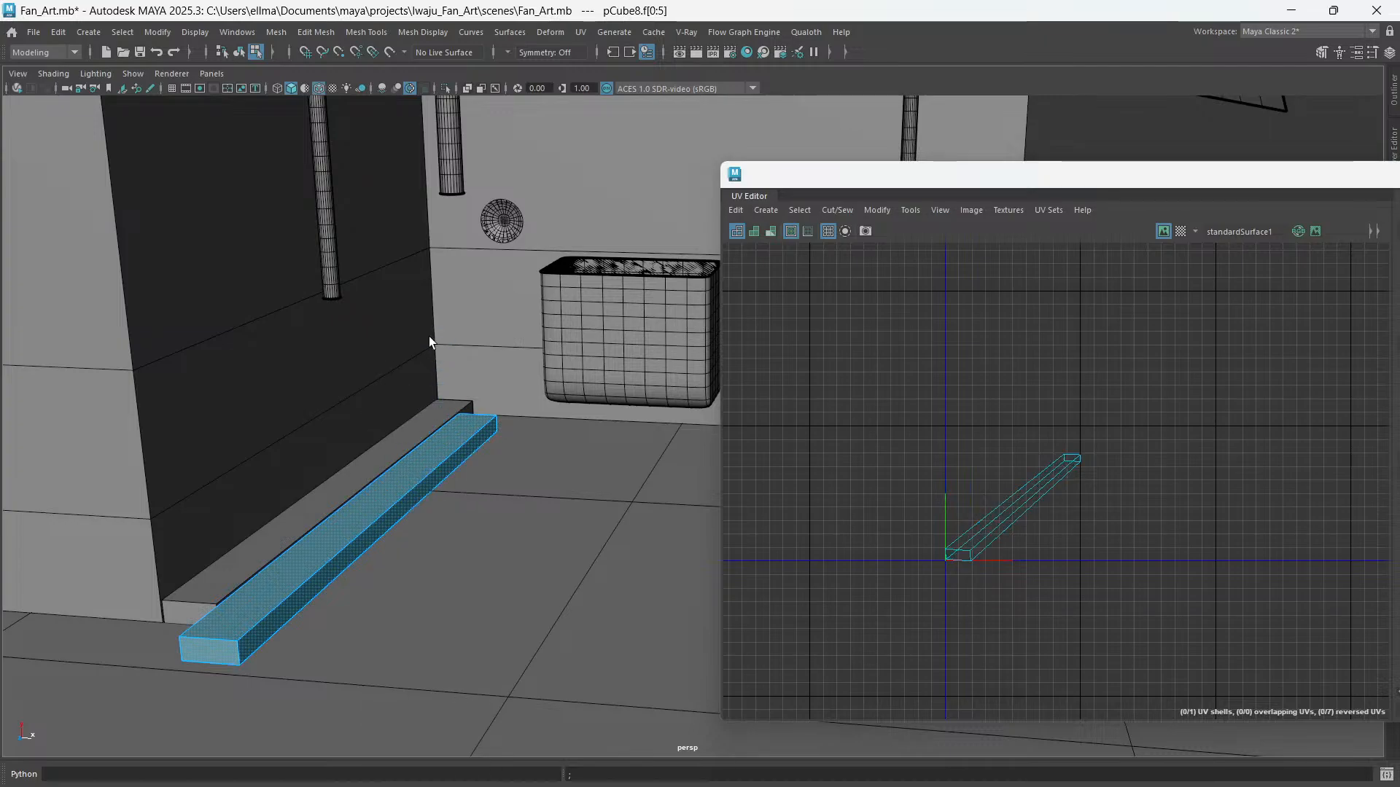
click(295, 607)
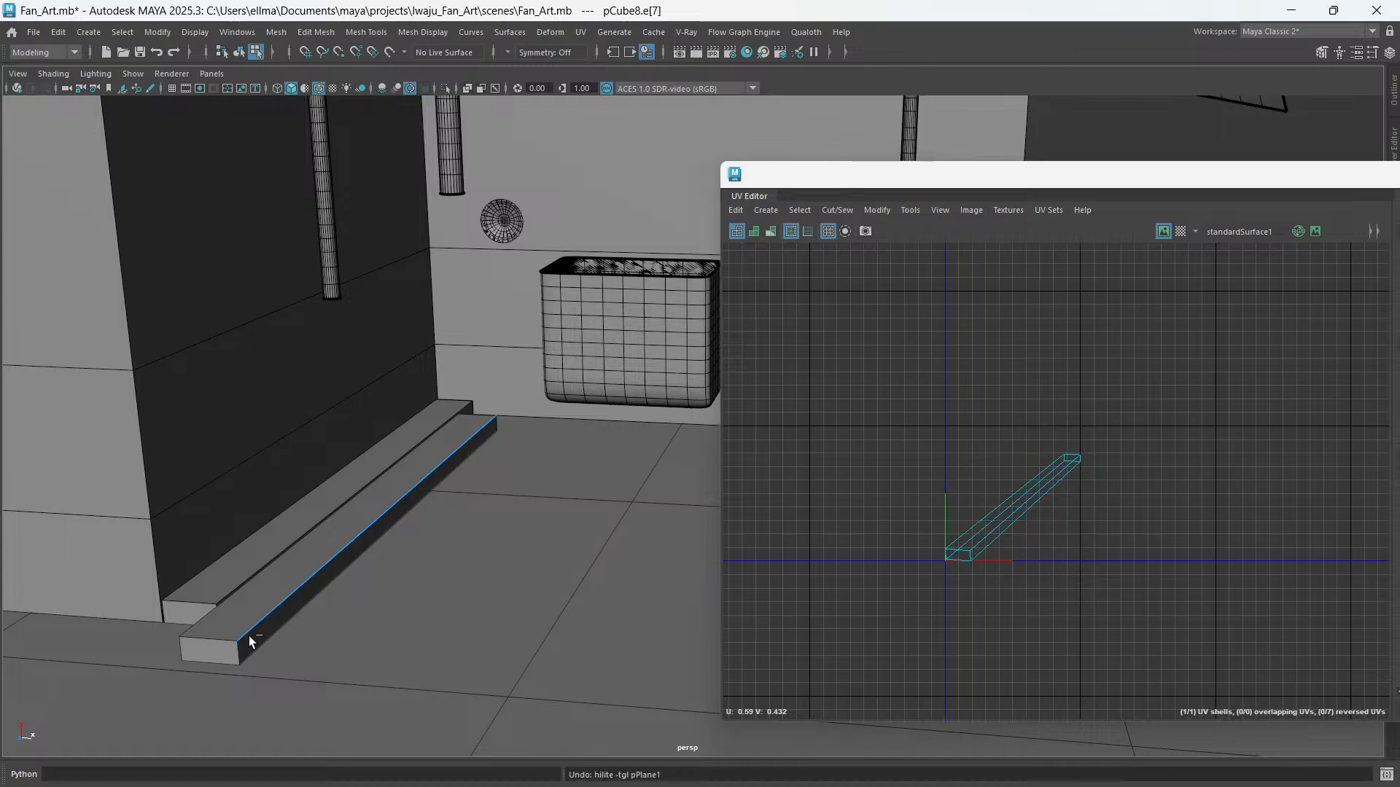
scroll(407, 540, up, 3)
alt+drag(407, 540, 574, 372)
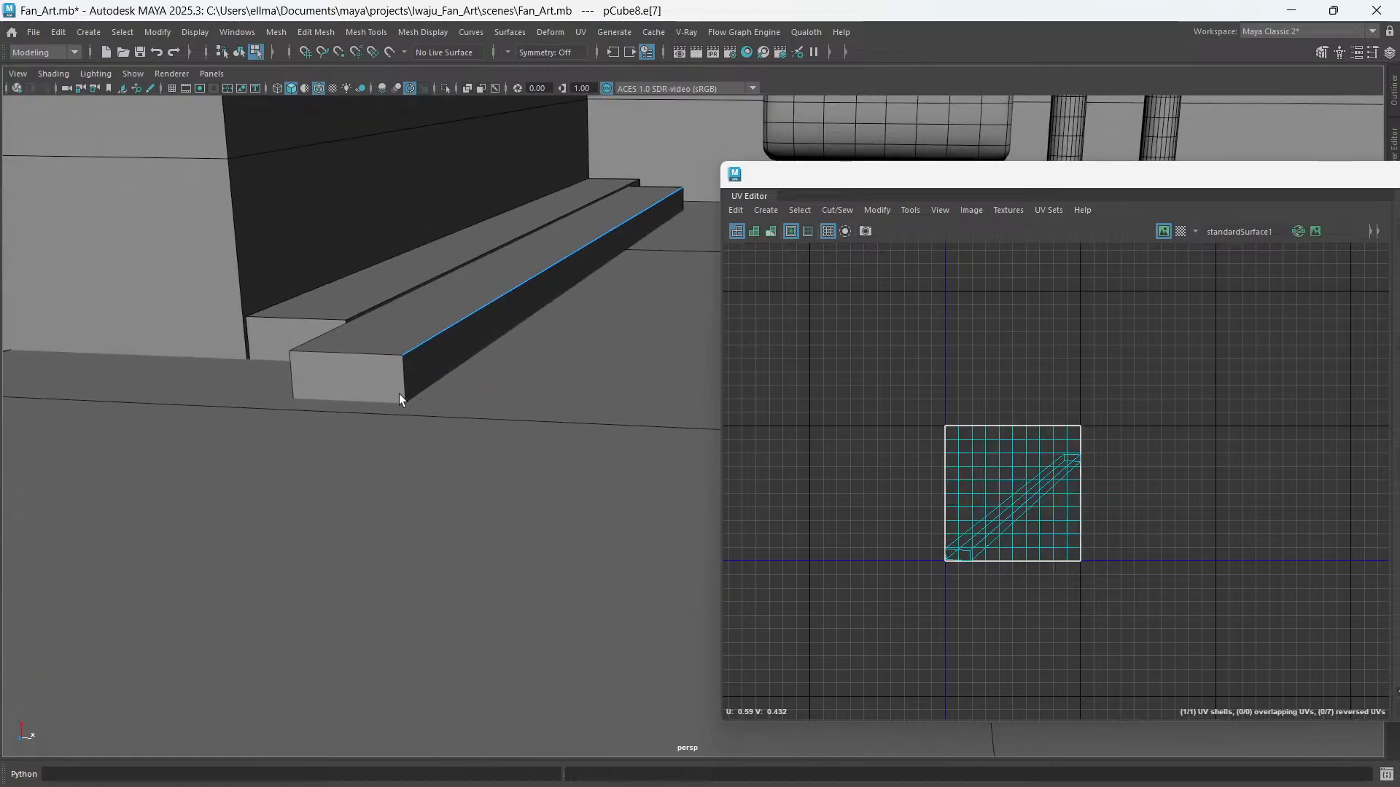
alt+drag(369, 365, 395, 428)
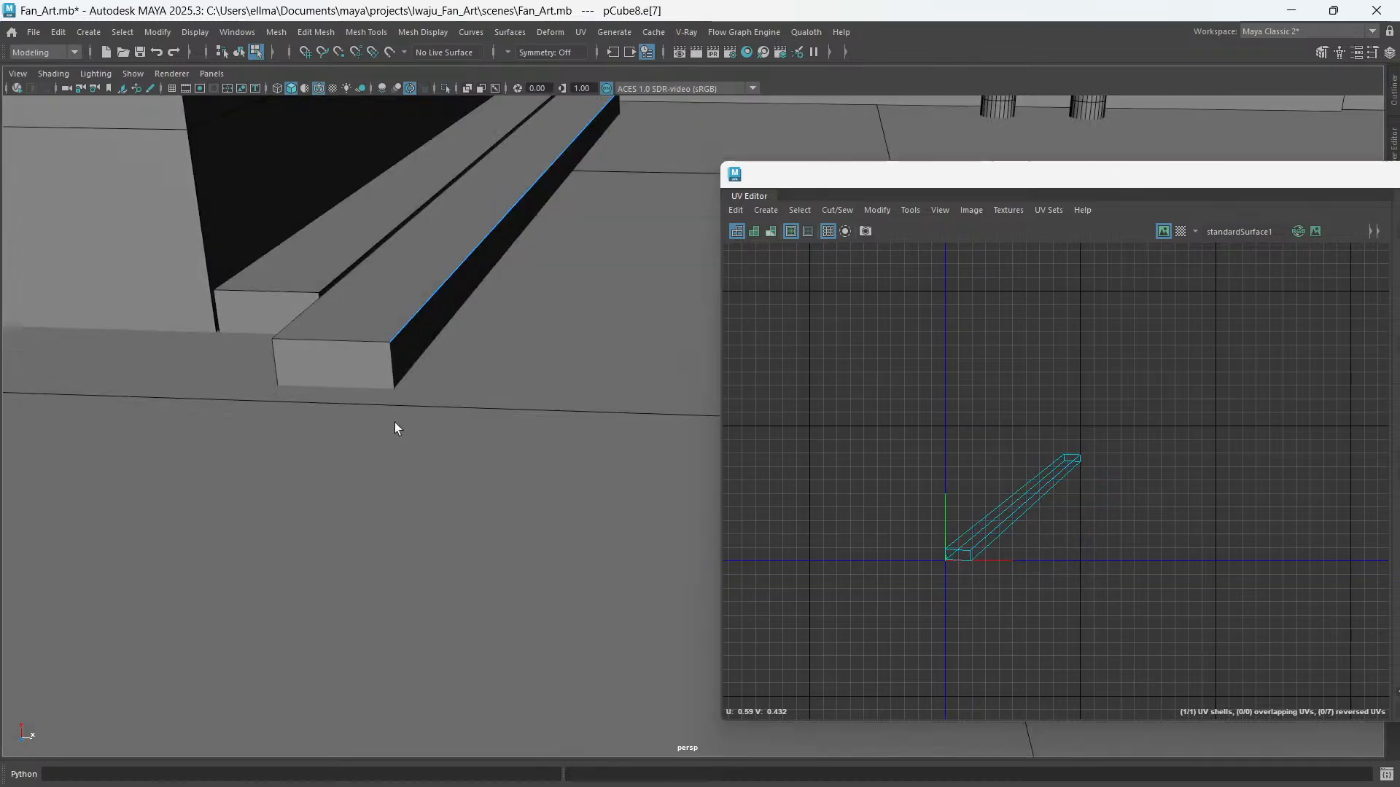
right_drag(409, 338, 417, 295)
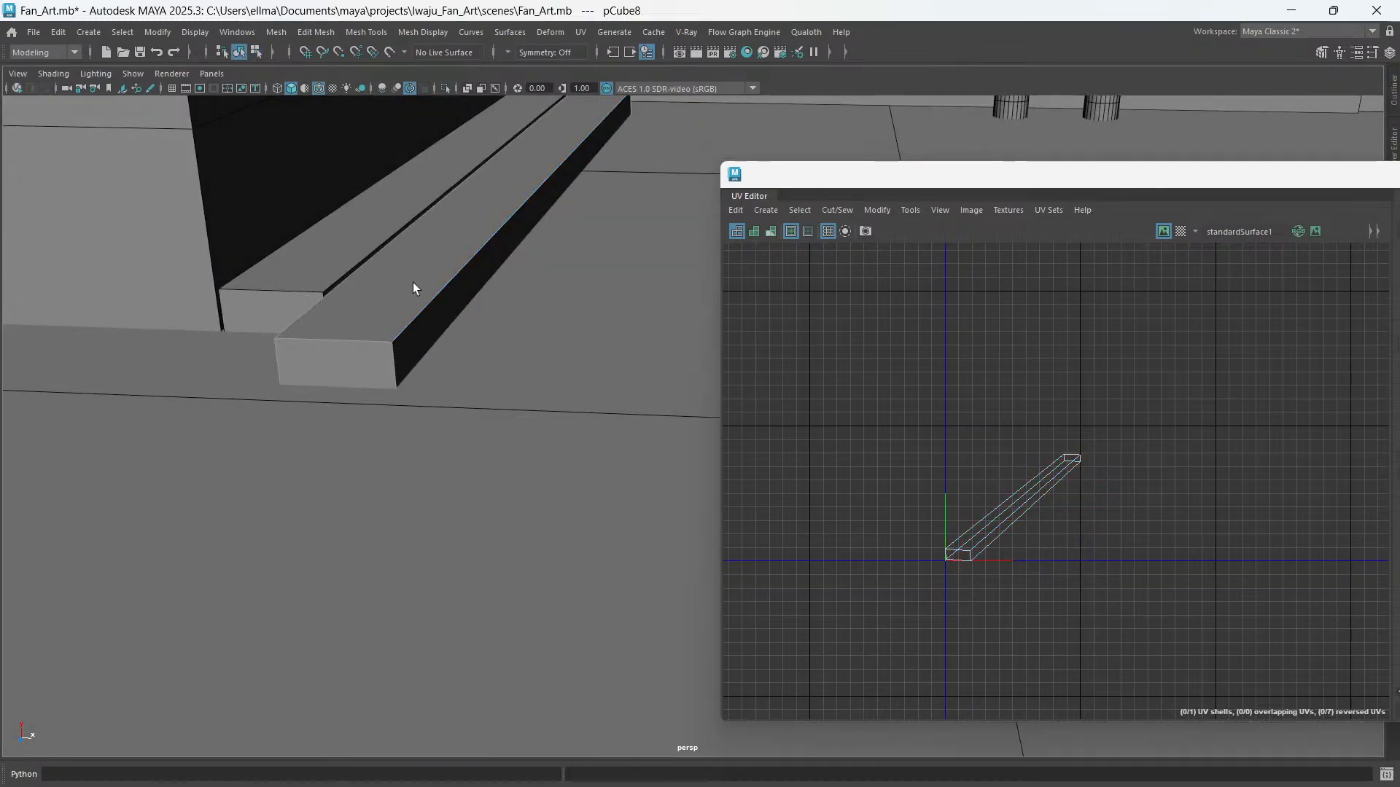
key(ctrl+1)
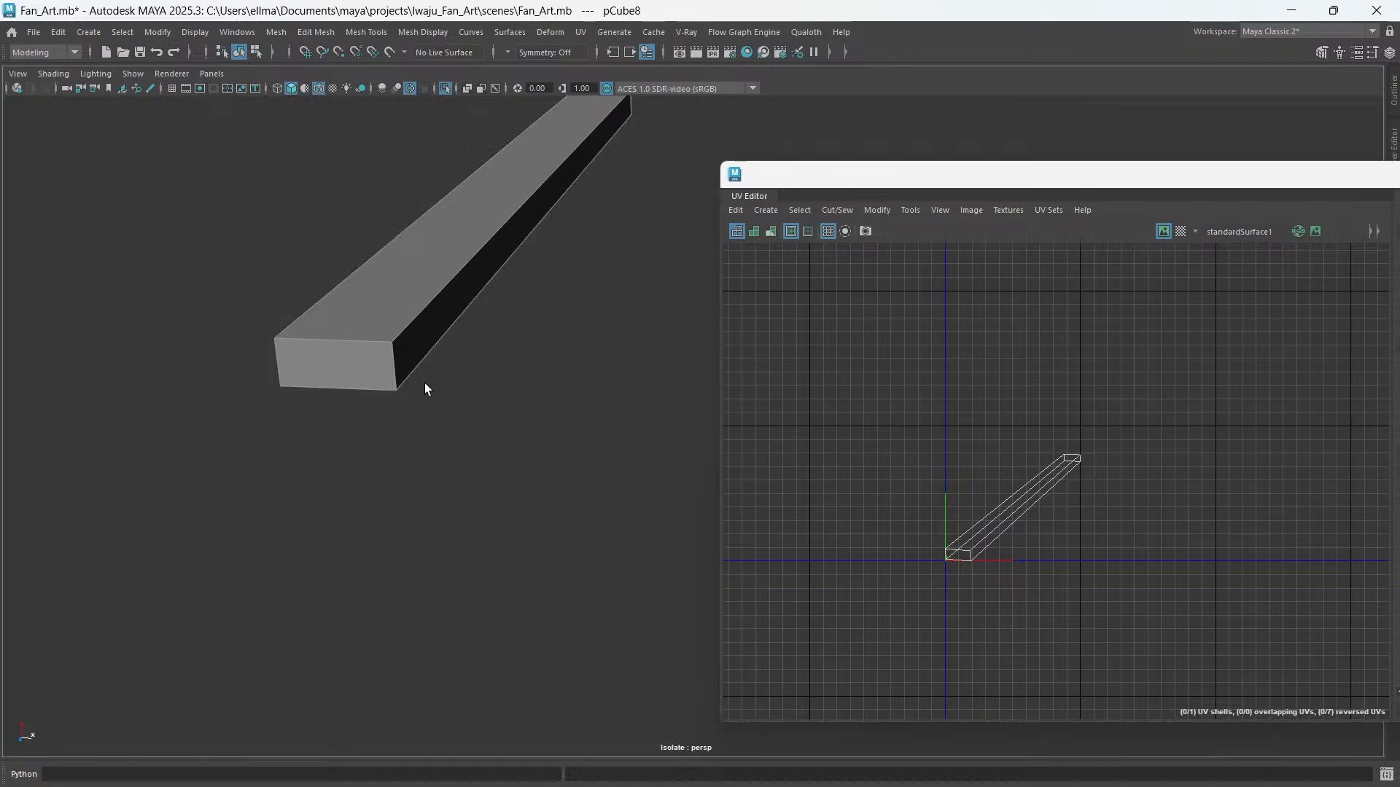
- Select all of the plank's edges, including those around both end faces
right_drag(424, 383, 420, 311)
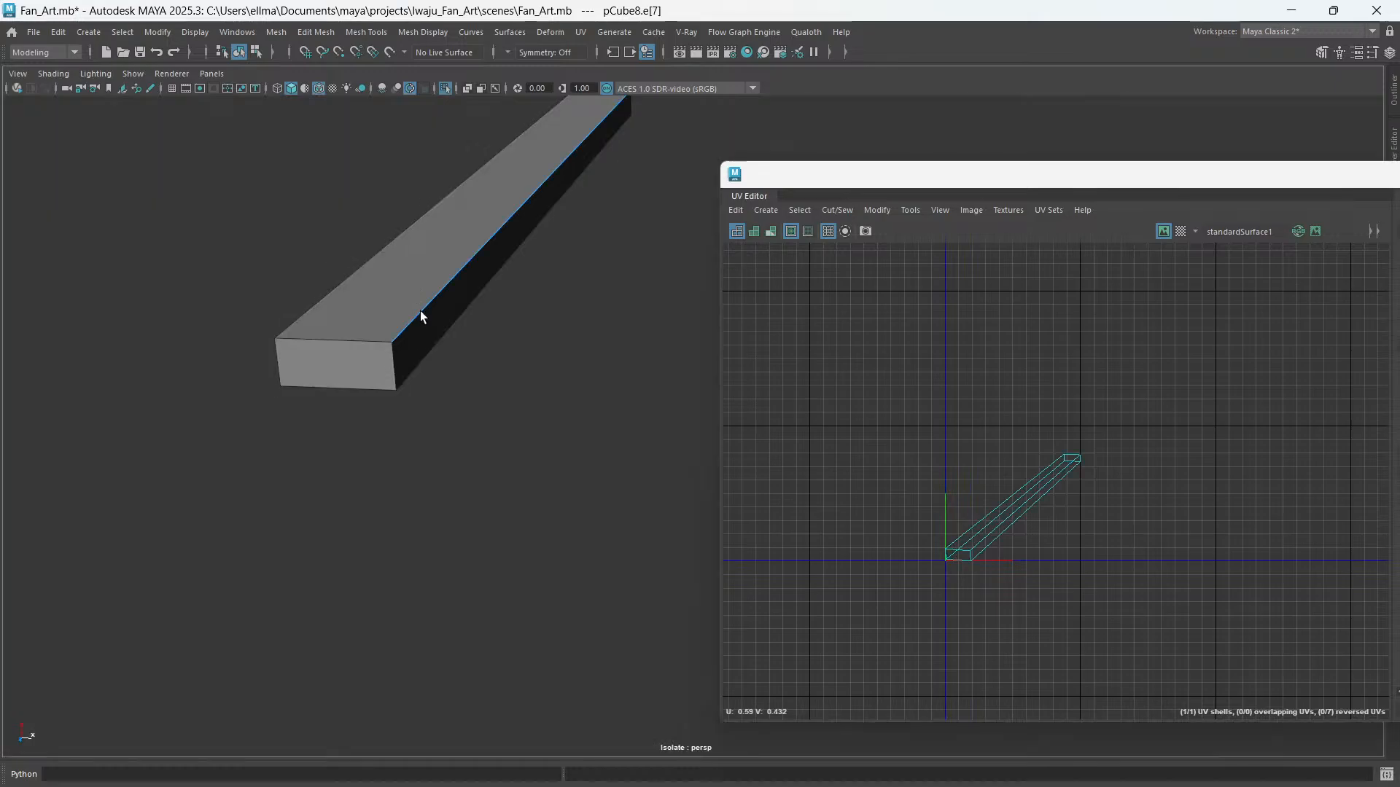
double_click(420, 311)
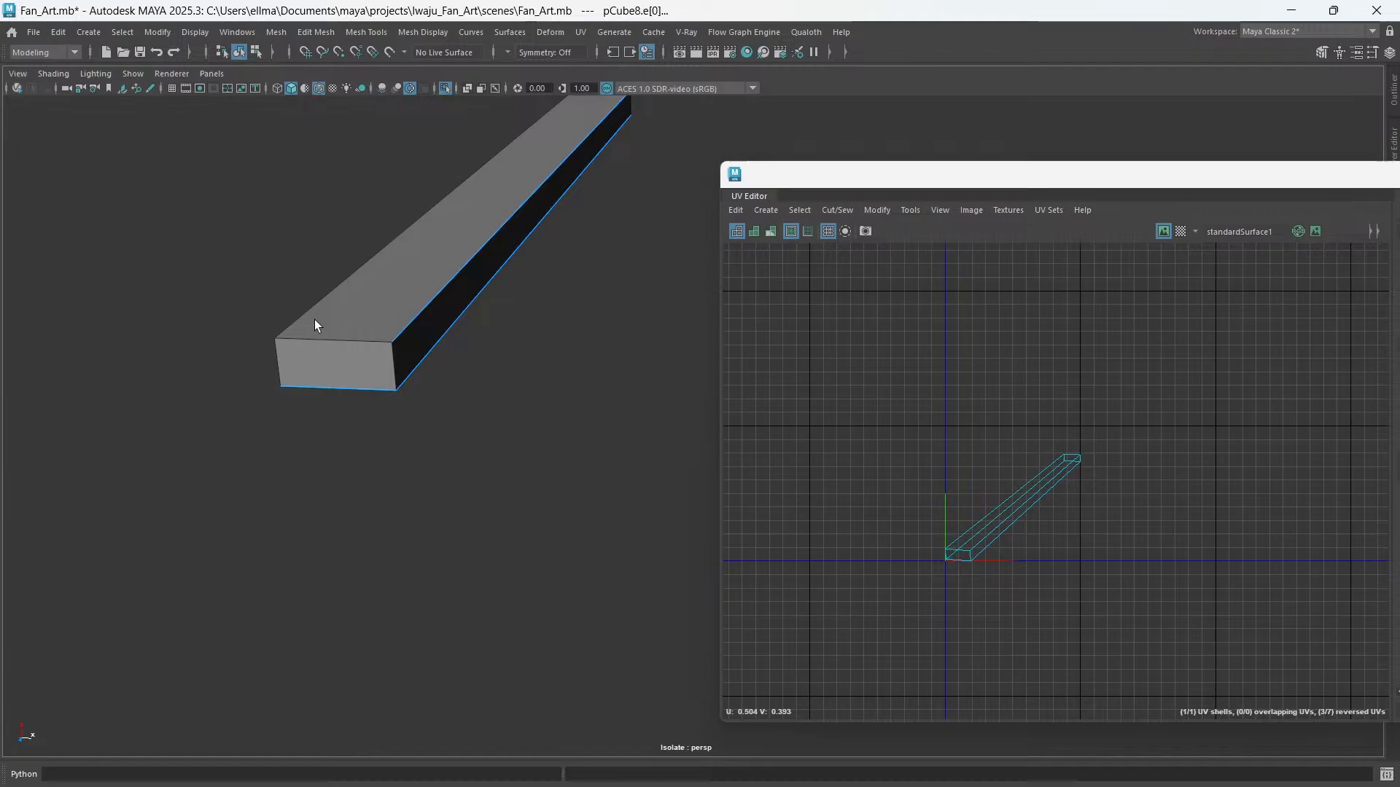
shift+double_click(315, 326)
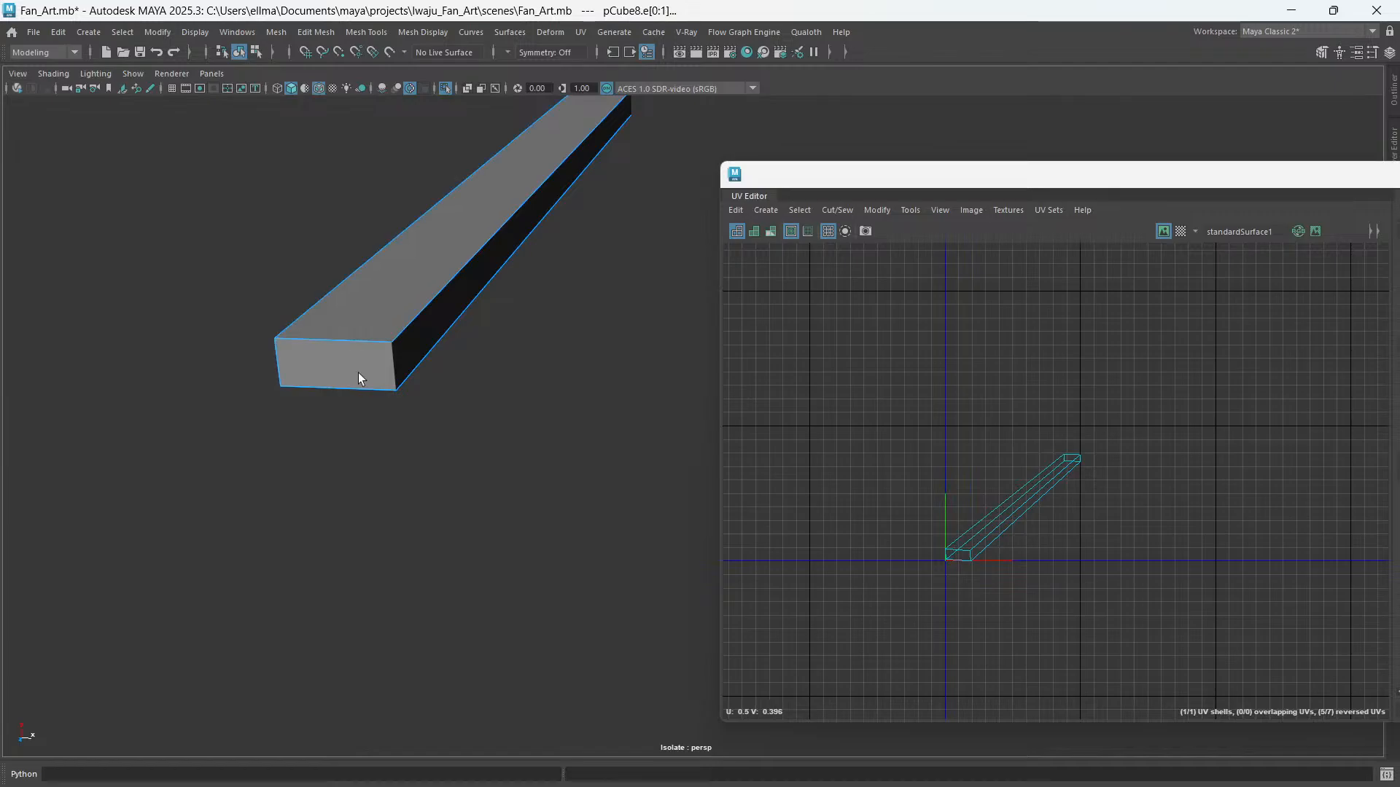
alt+drag(398, 370, 488, 390)
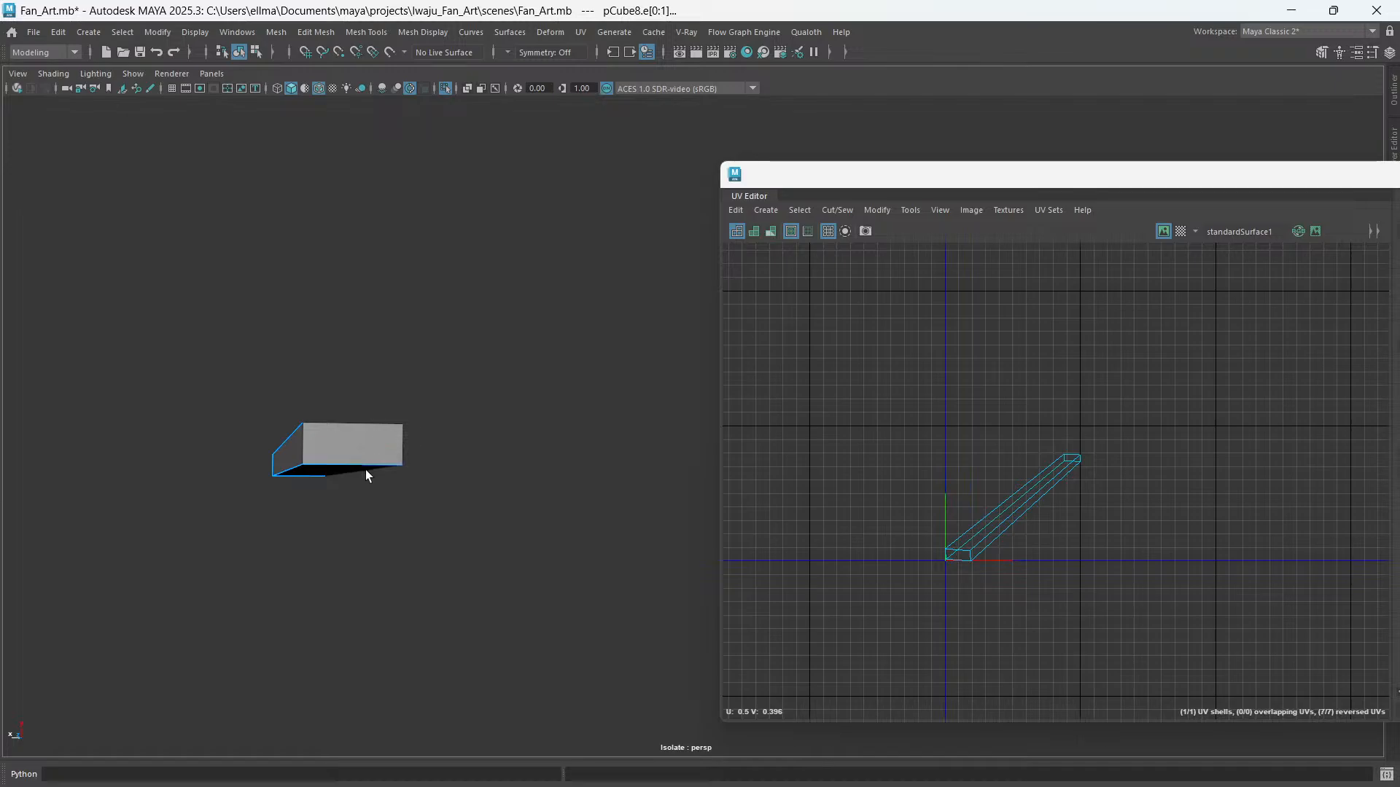
shift+click(341, 427)
shift+click(401, 446)
alt+drag(453, 440, 419, 490)
alt+middle_drag(418, 490, 351, 526)
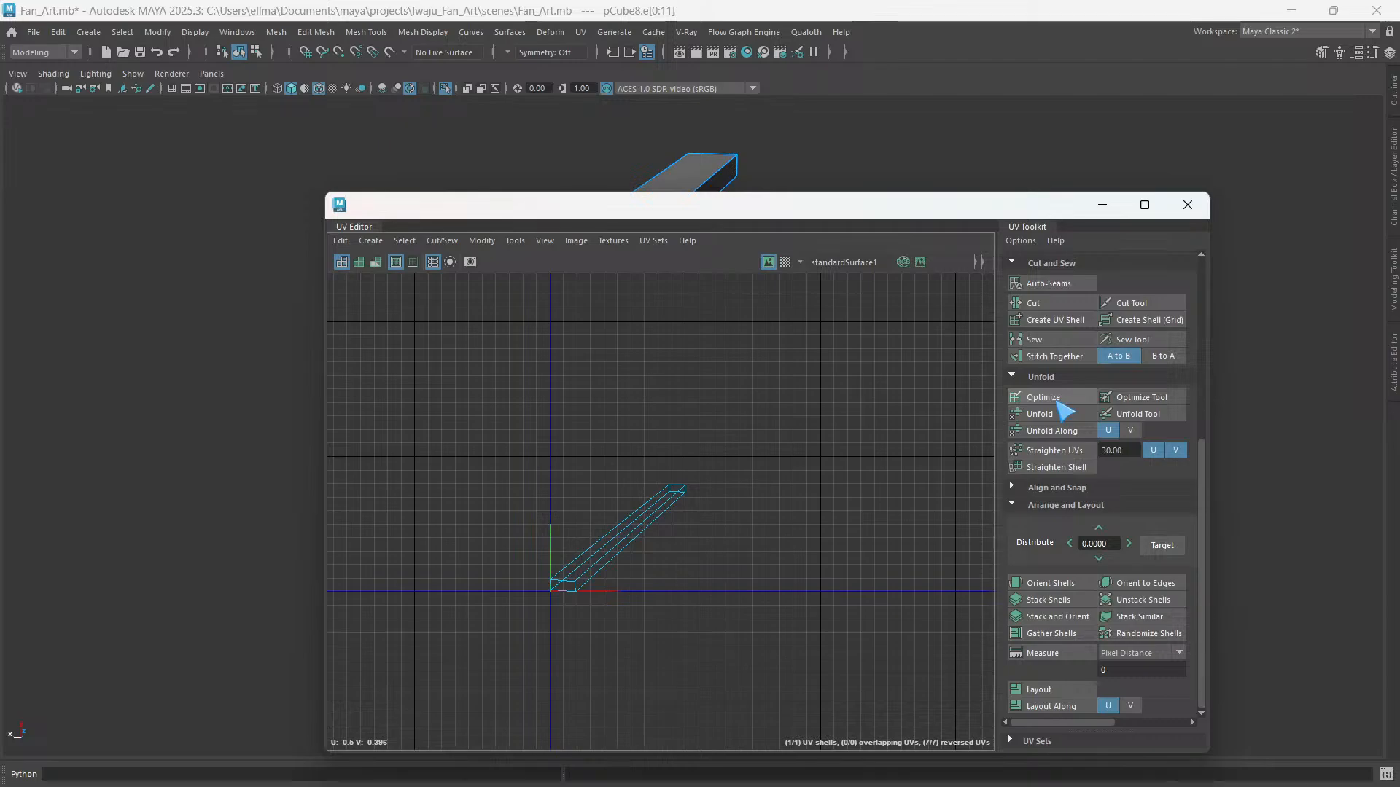
- Cut the plank's UVs along the selected edges, unfold the shells and lay them out in the UV tile
key(shift+x)
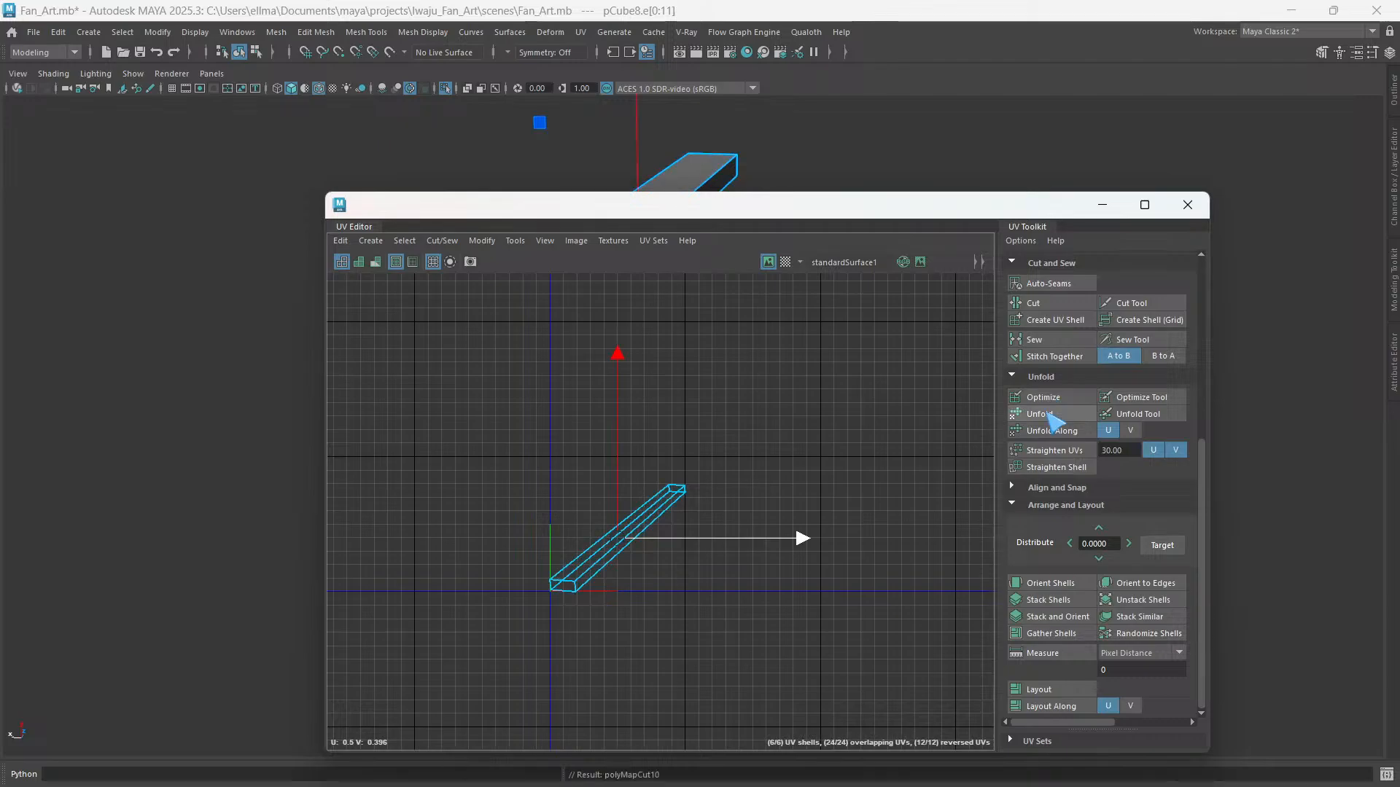
click(1050, 415)
click(1044, 689)
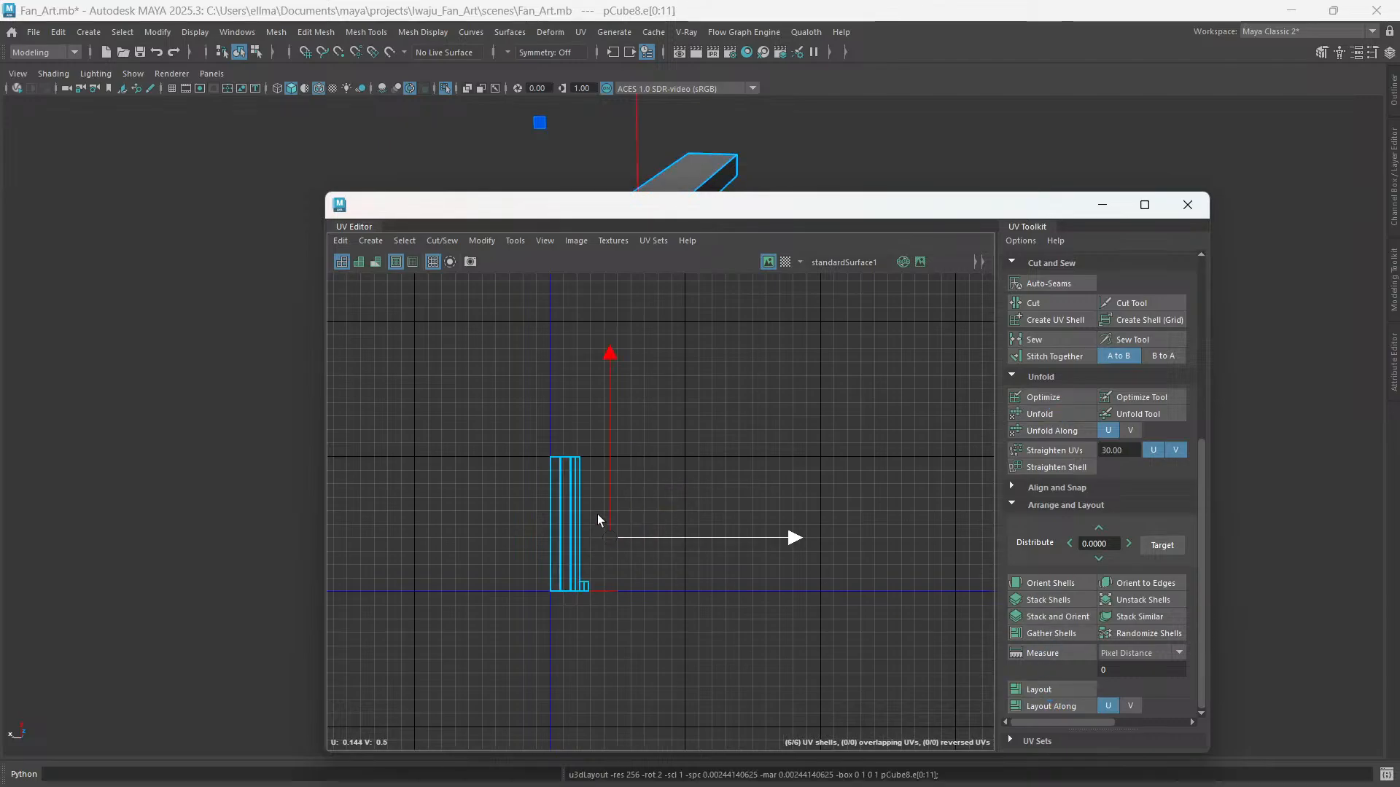
- Stitch one small end-cap shell onto the end of the first wide strip in the plank's UV layout
scroll(596, 515, up, 10)
alt+middle_drag(605, 586, 738, 292)
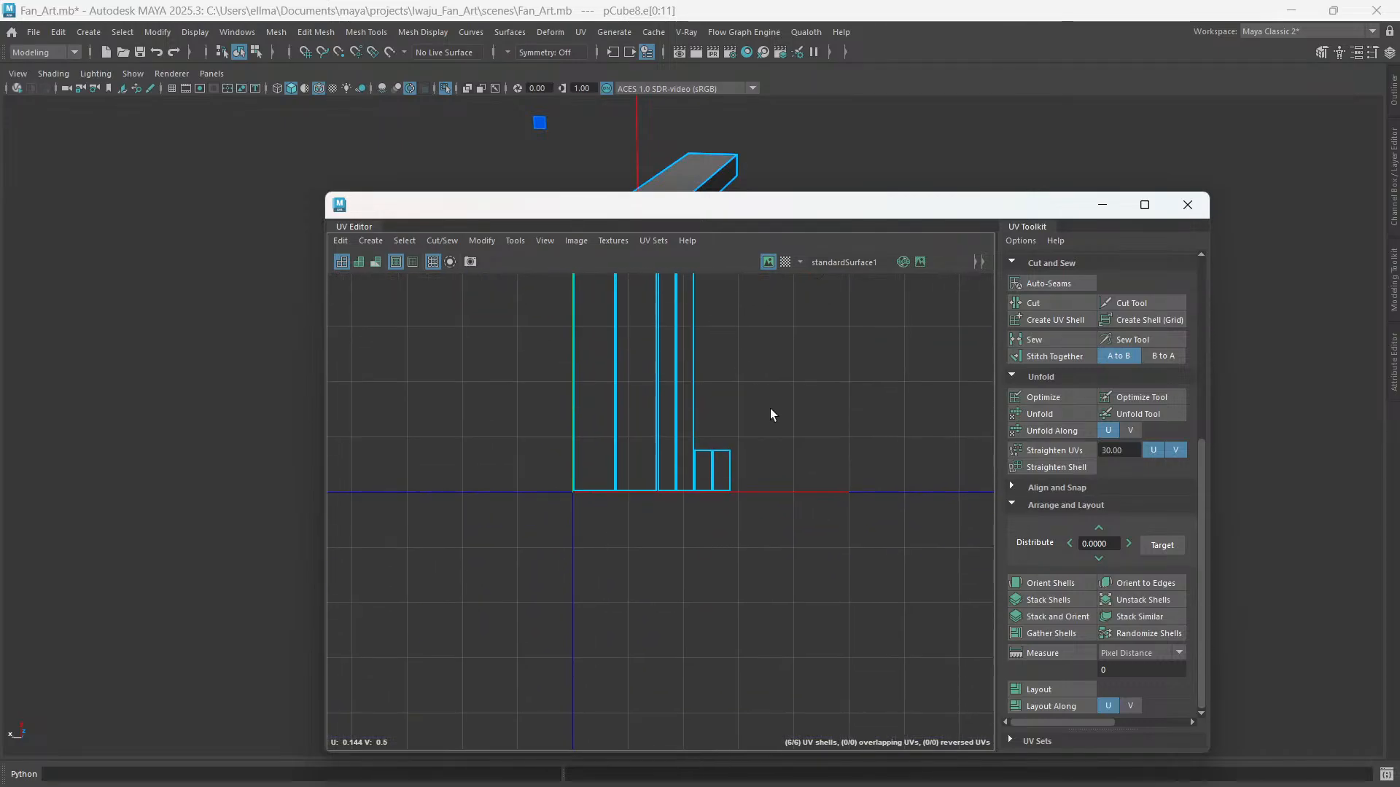
click(706, 492)
alt+middle_drag(703, 394, 624, 438)
right_drag(624, 413, 633, 375)
scroll(663, 472, down, 7)
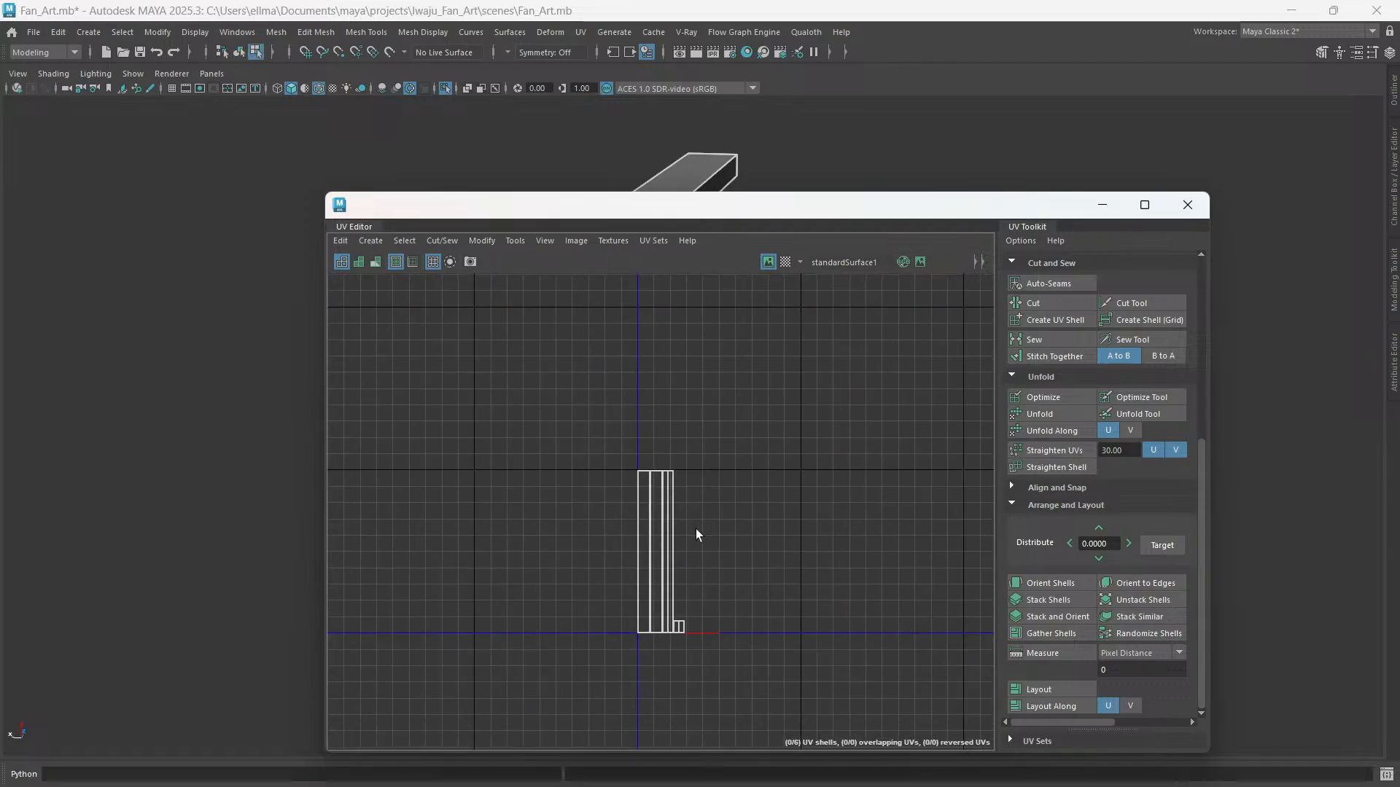
alt+middle_drag(699, 528, 699, 464)
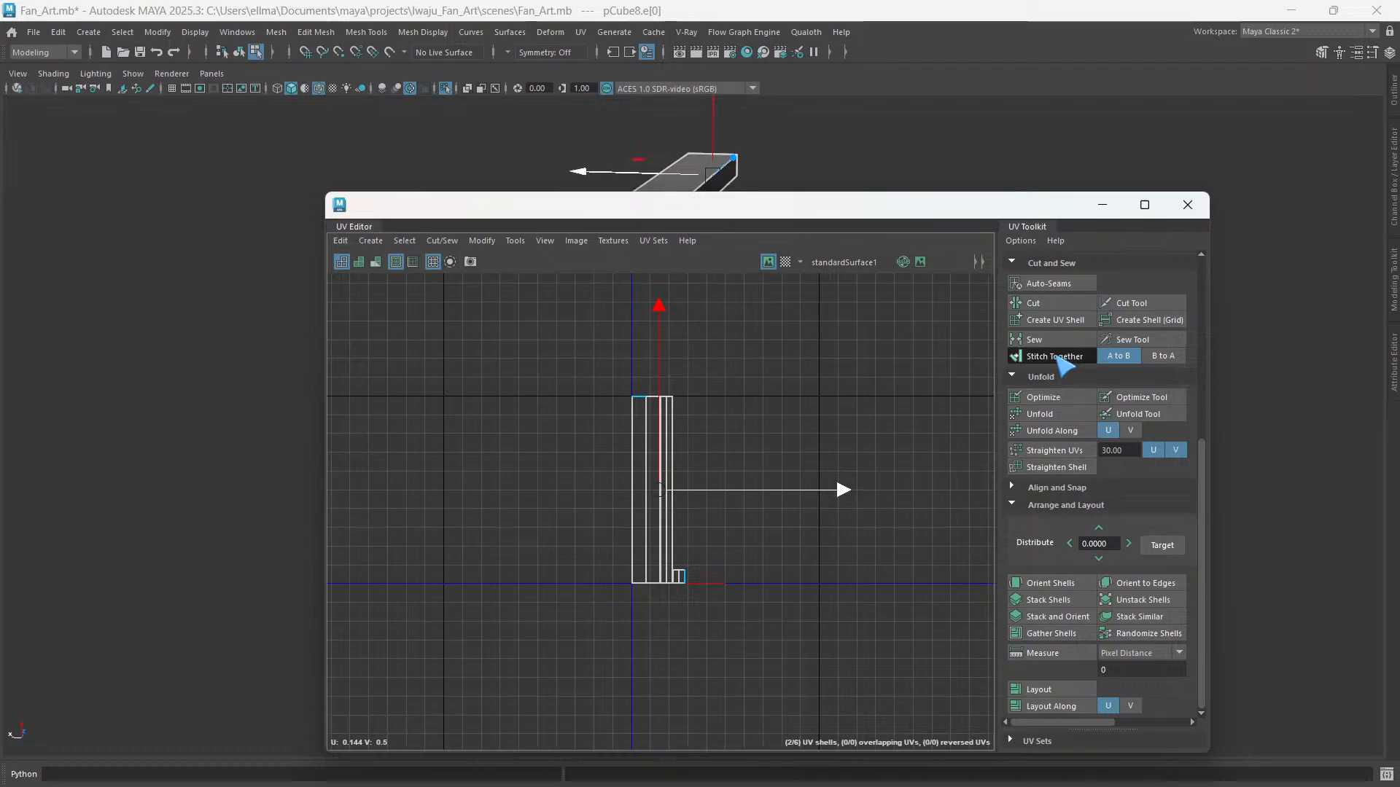
click(1057, 357)
- Try to stitch the second wide strip onto the end cap attached to the first strip
click(708, 536)
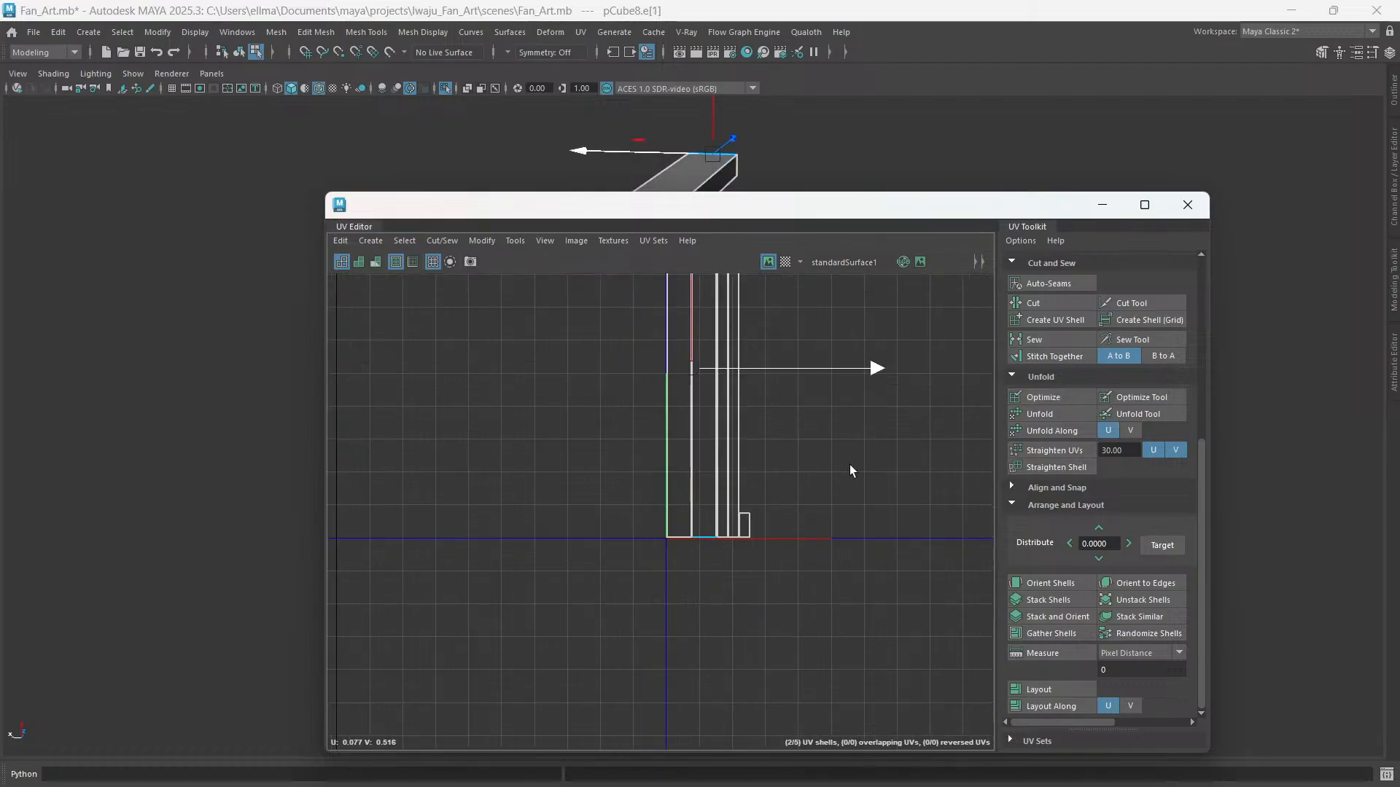
alt+middle_drag(898, 436, 800, 559)
scroll(780, 614, down, 2)
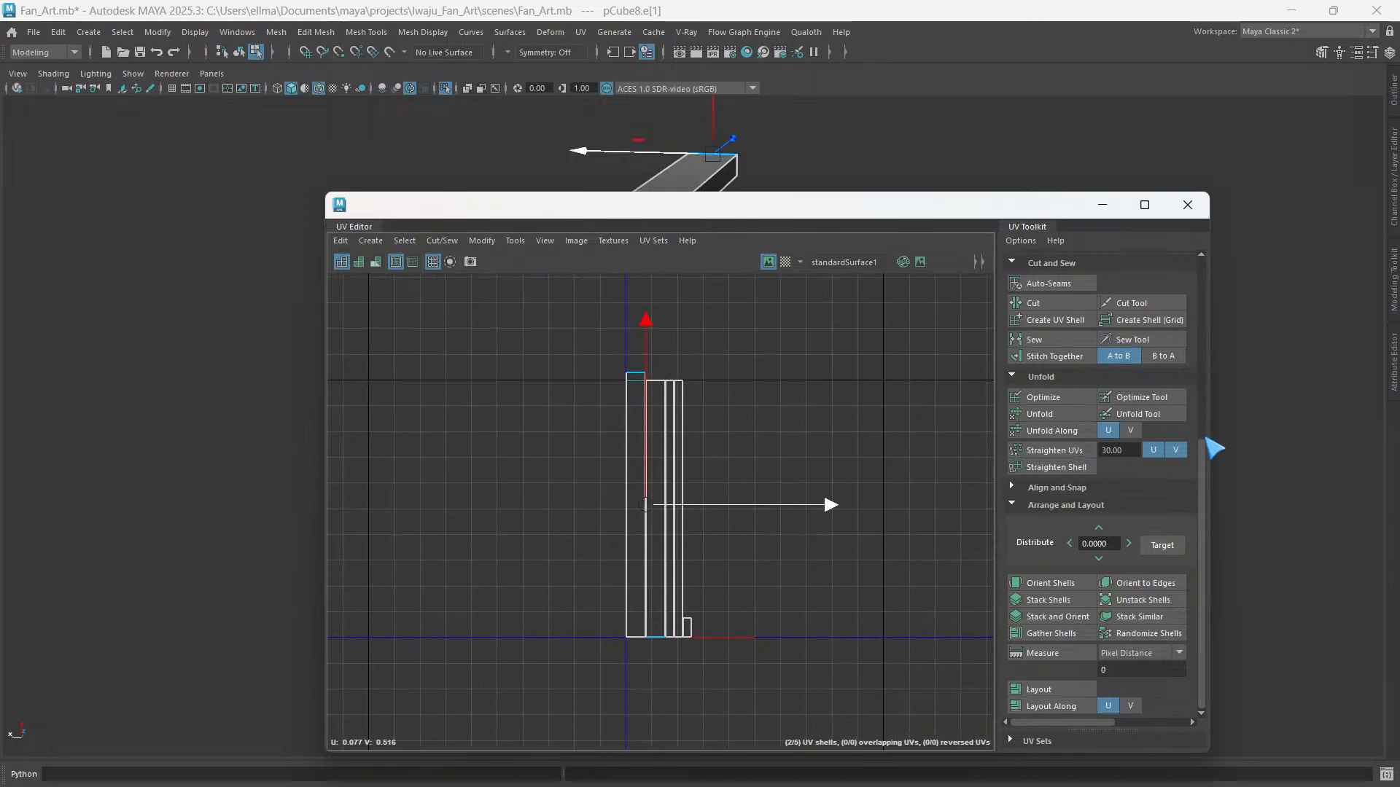
click(1055, 357)
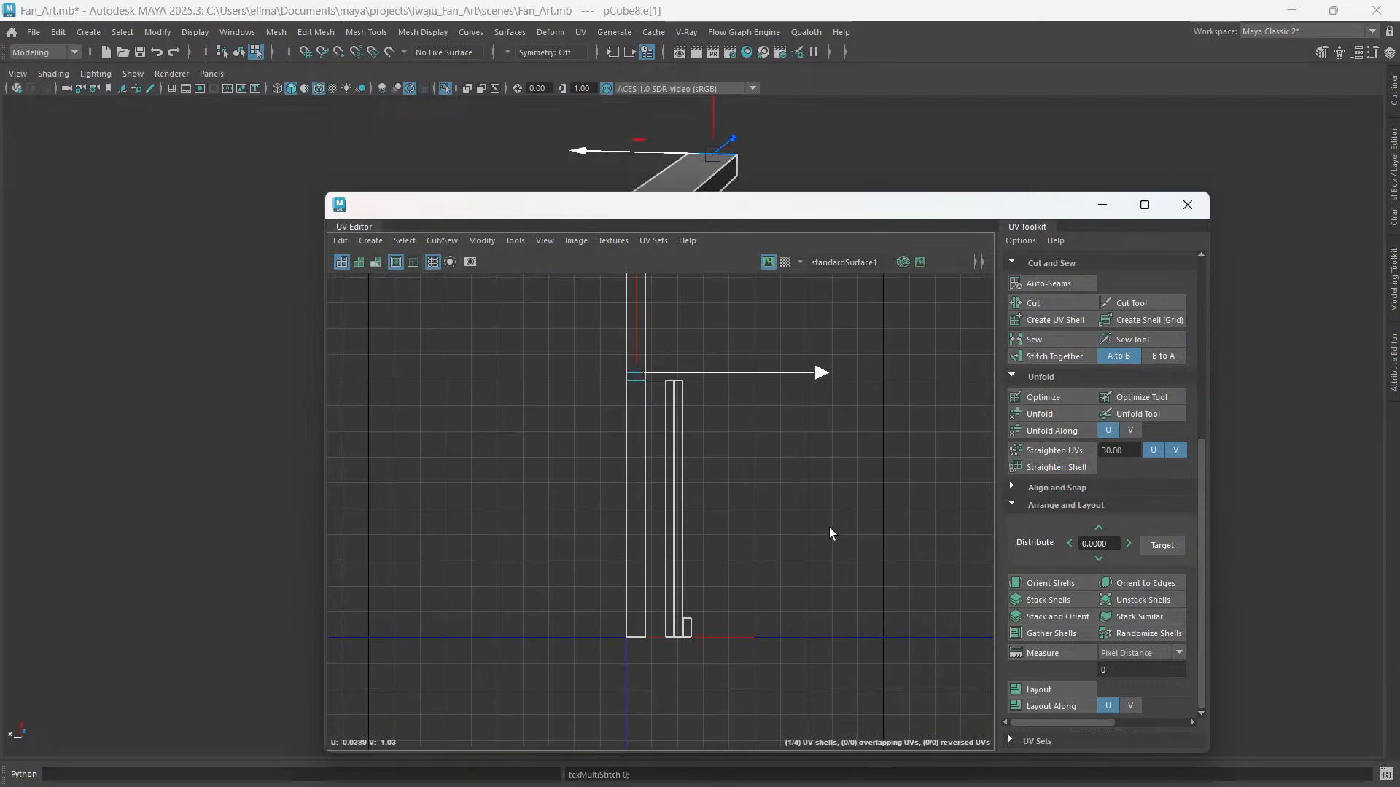
key(ctrl+z)
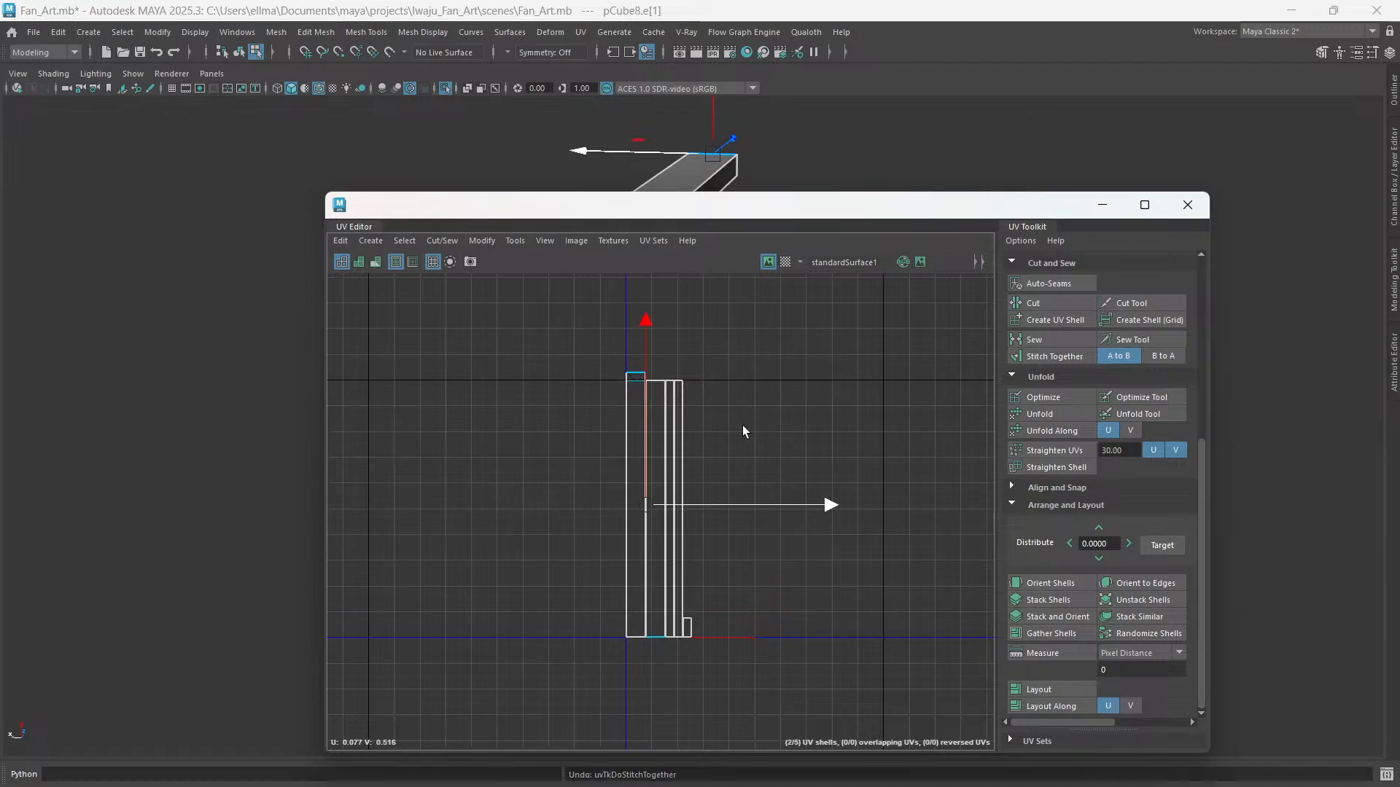
- Stitch the remaining end cap onto the second wide strip and lay out all the plank's UV shells in the tile
click(660, 379)
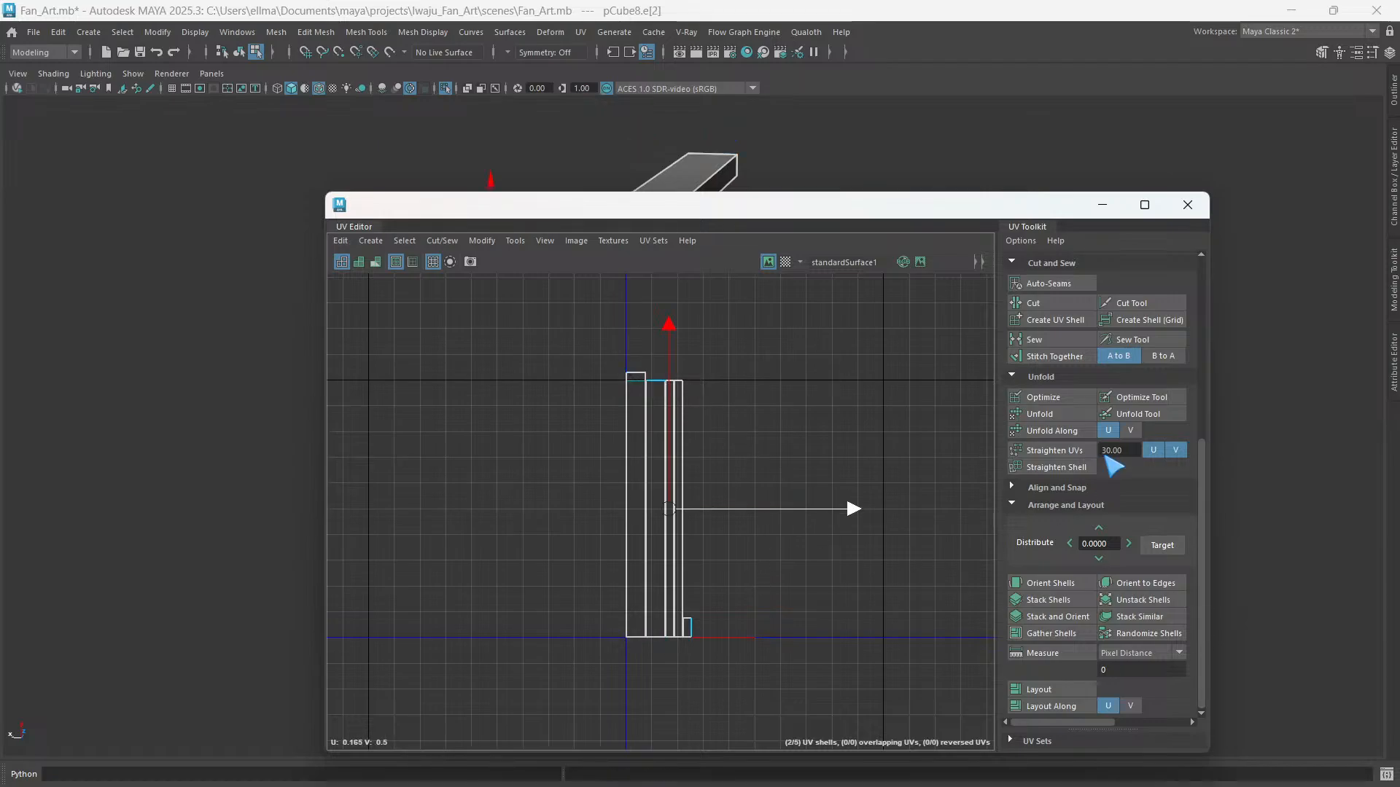
click(1050, 356)
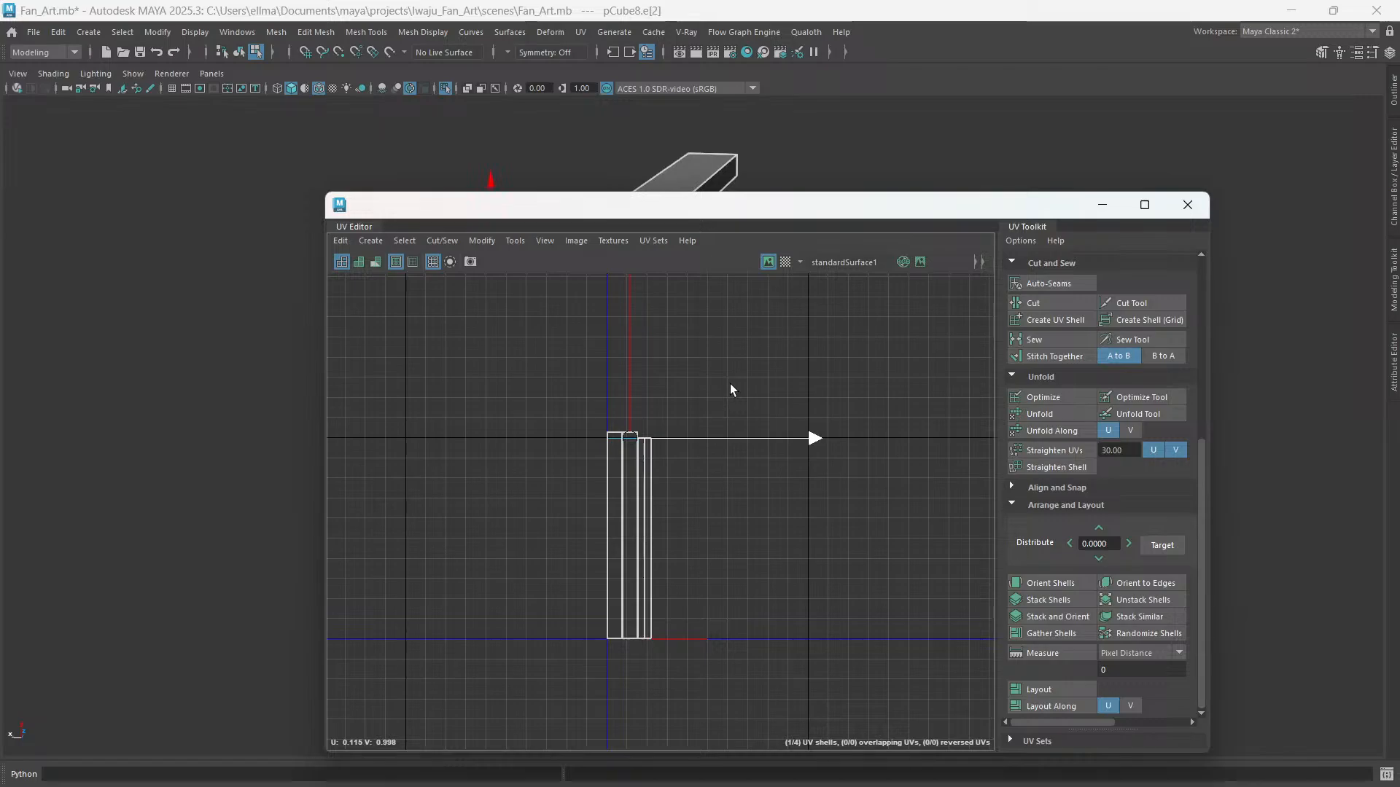
drag(442, 351, 785, 669)
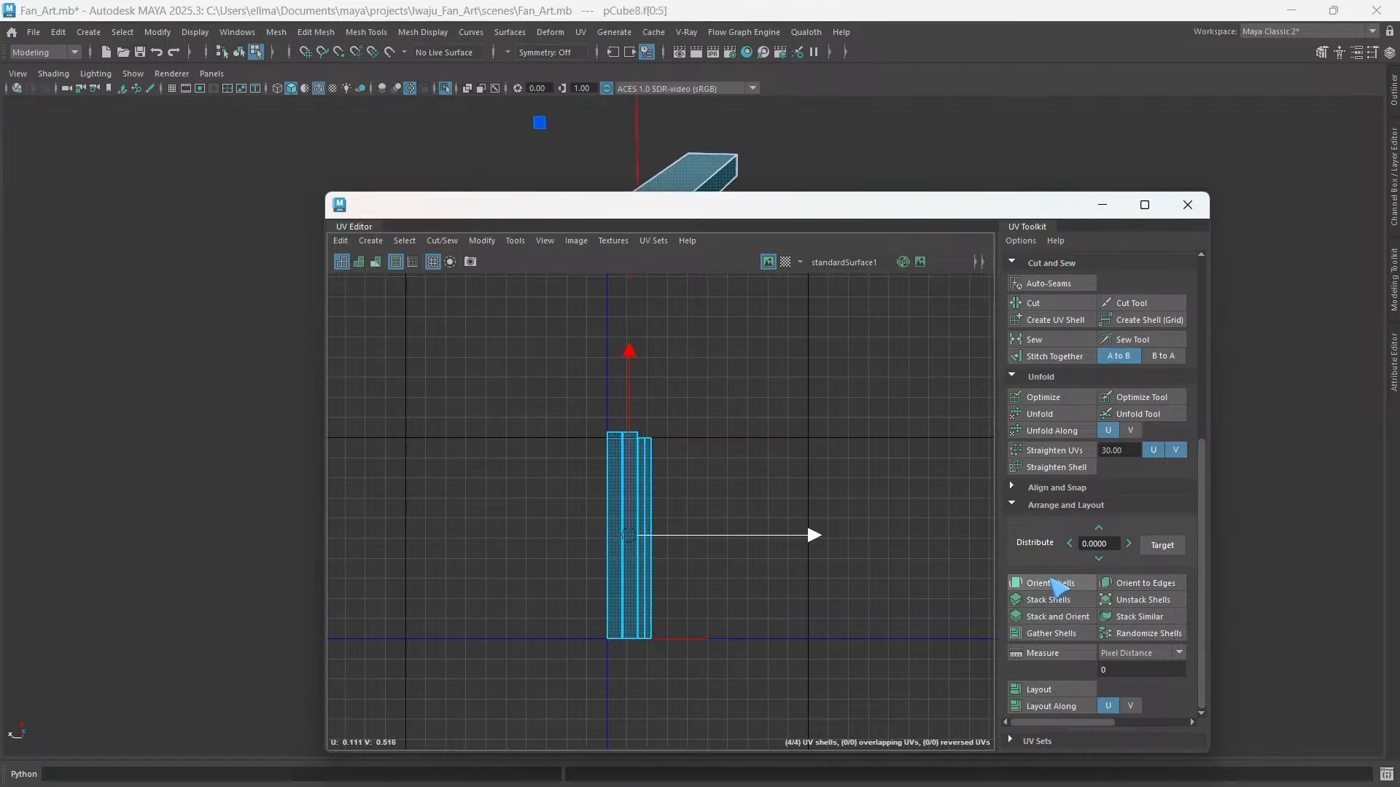
click(1051, 690)
scroll(672, 616, up, 5)
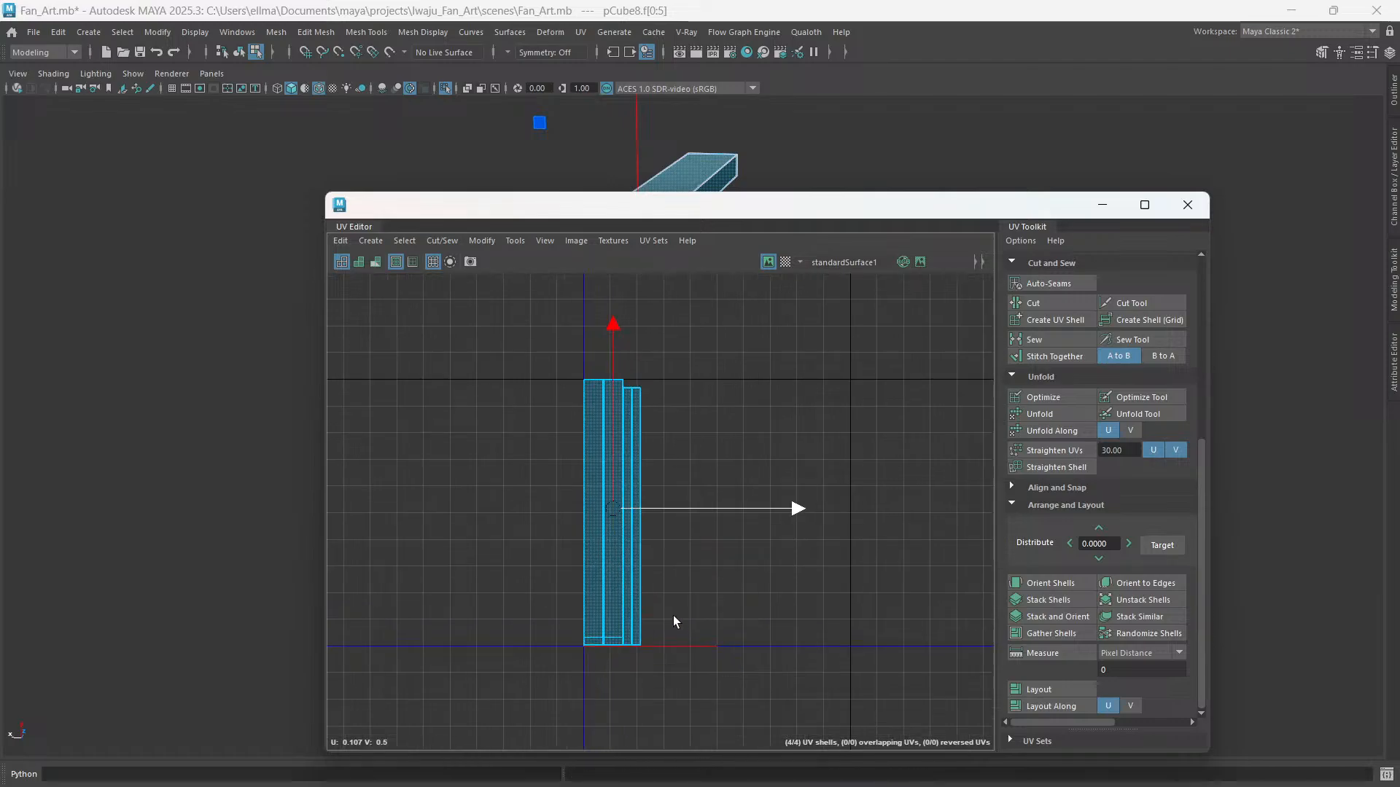
scroll(644, 607, down, 6)
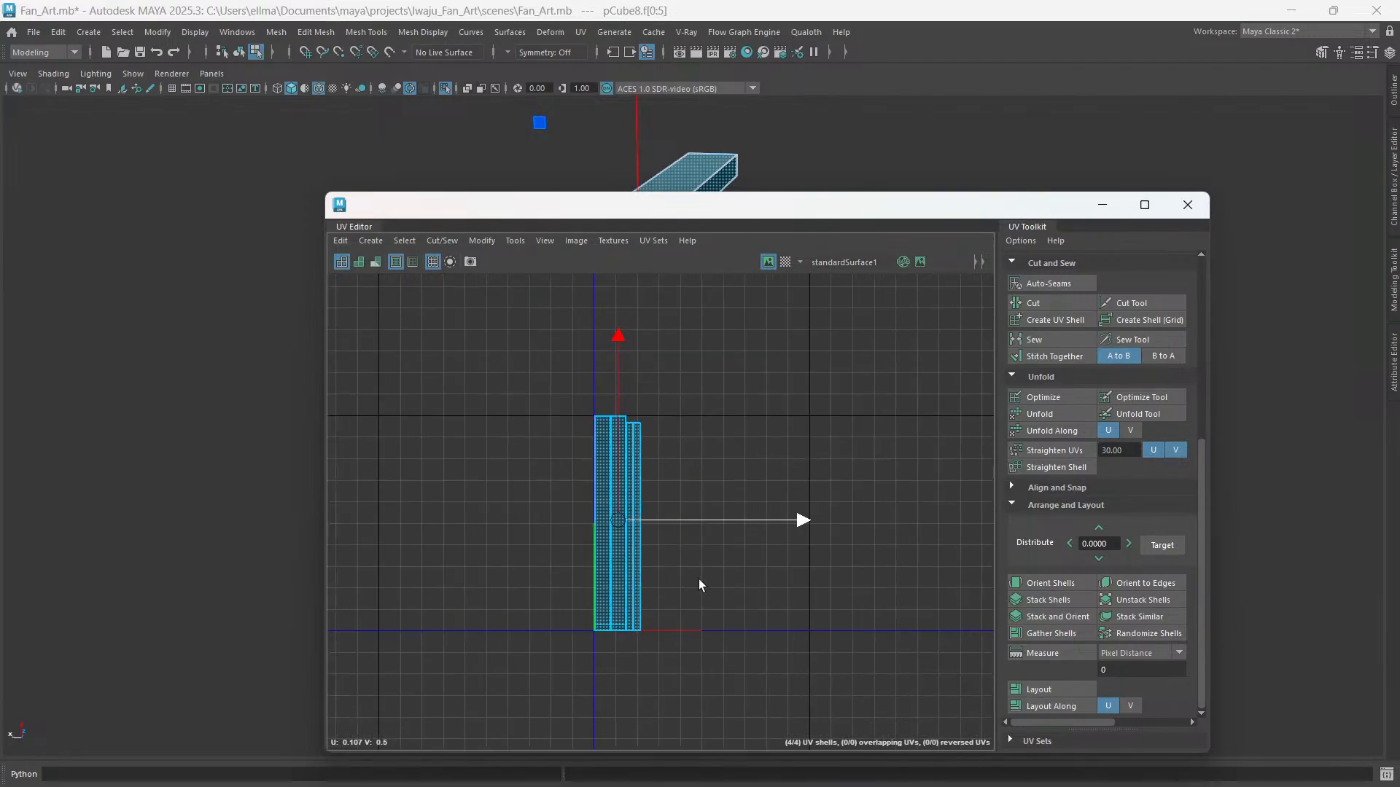
alt+middle_drag(701, 446, 767, 454)
scroll(767, 454, down, 2)
drag(533, 228, 852, 253)
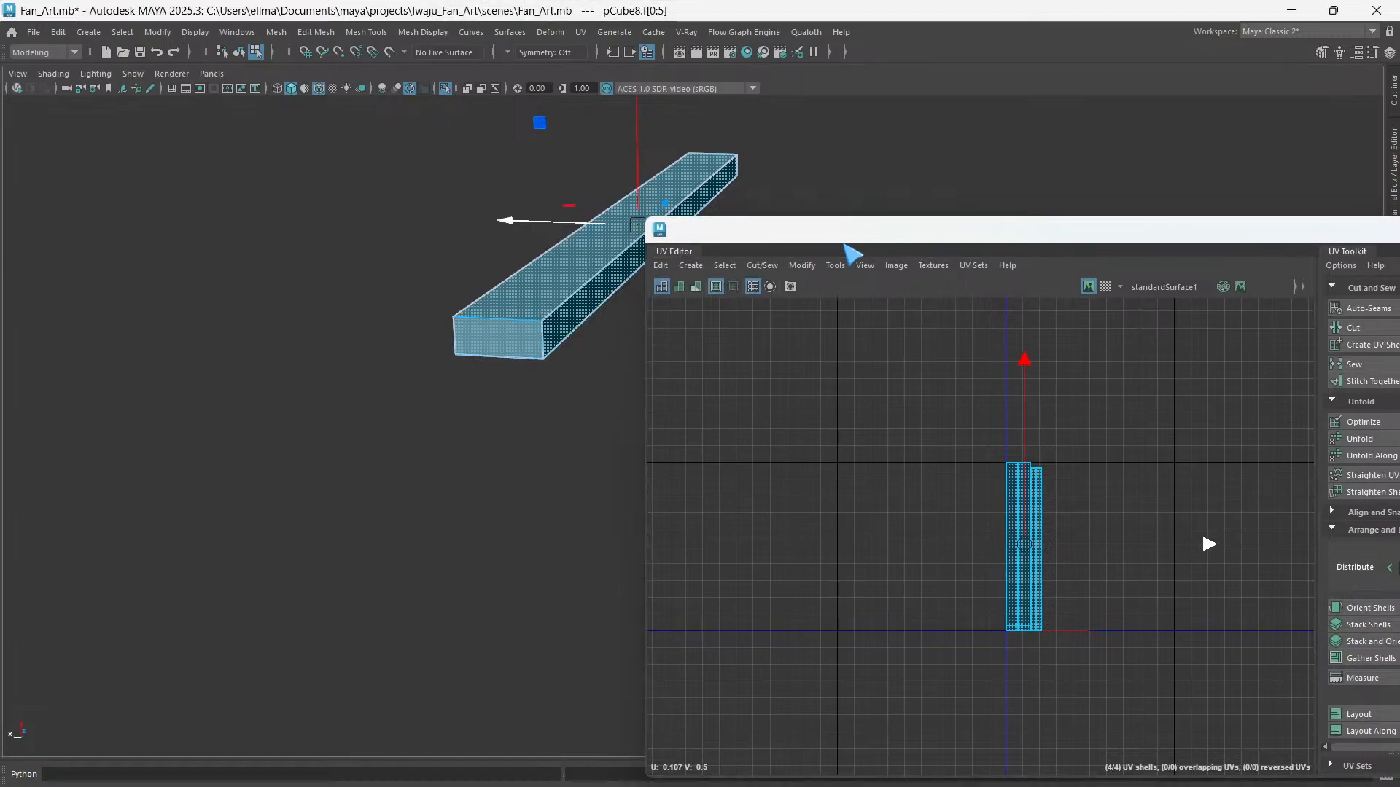
- Leave the plank's isolated view, bring the ground planks beside the basket into view and return to object mode
key(ctrl+1)
scroll(416, 306, down, 4)
scroll(416, 308, down, 8)
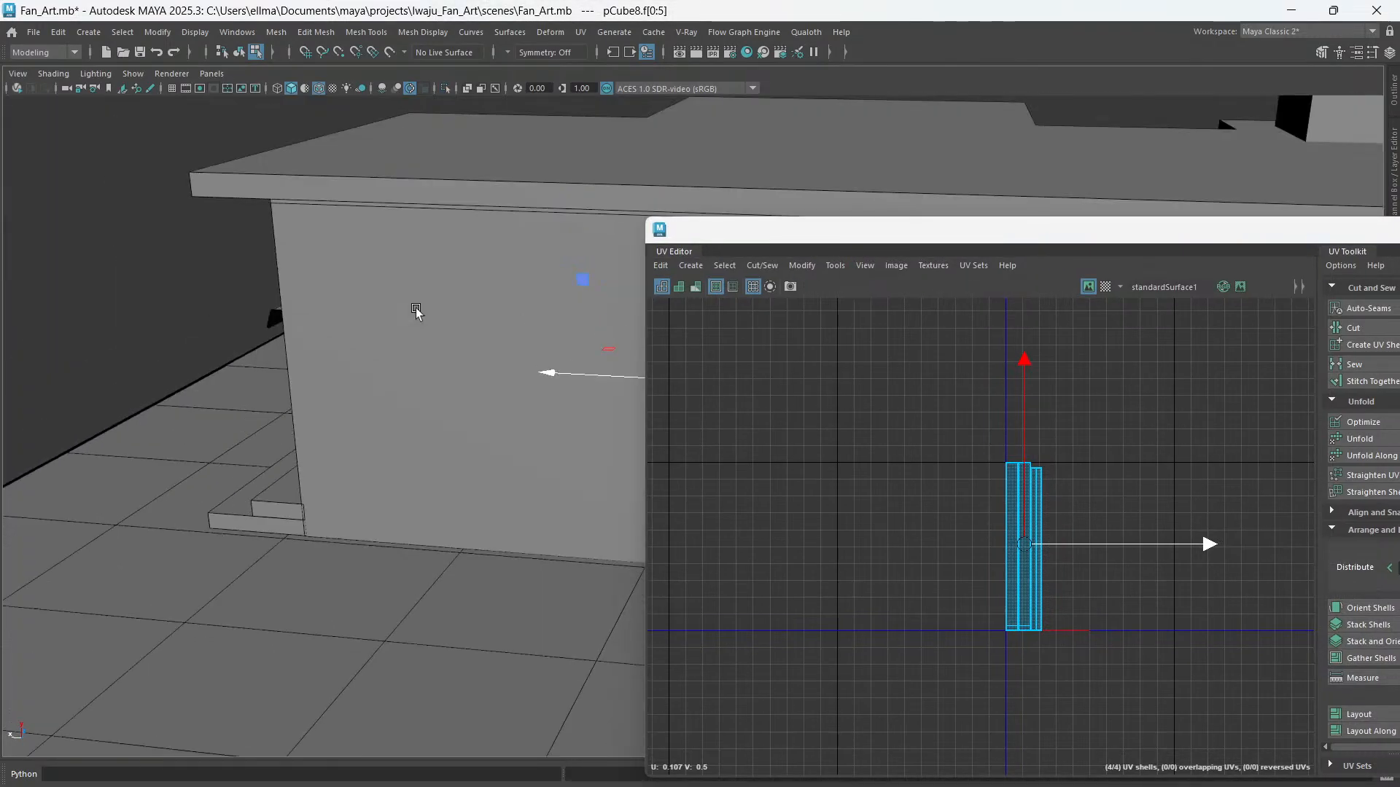
alt+middle_drag(605, 384, 580, 349)
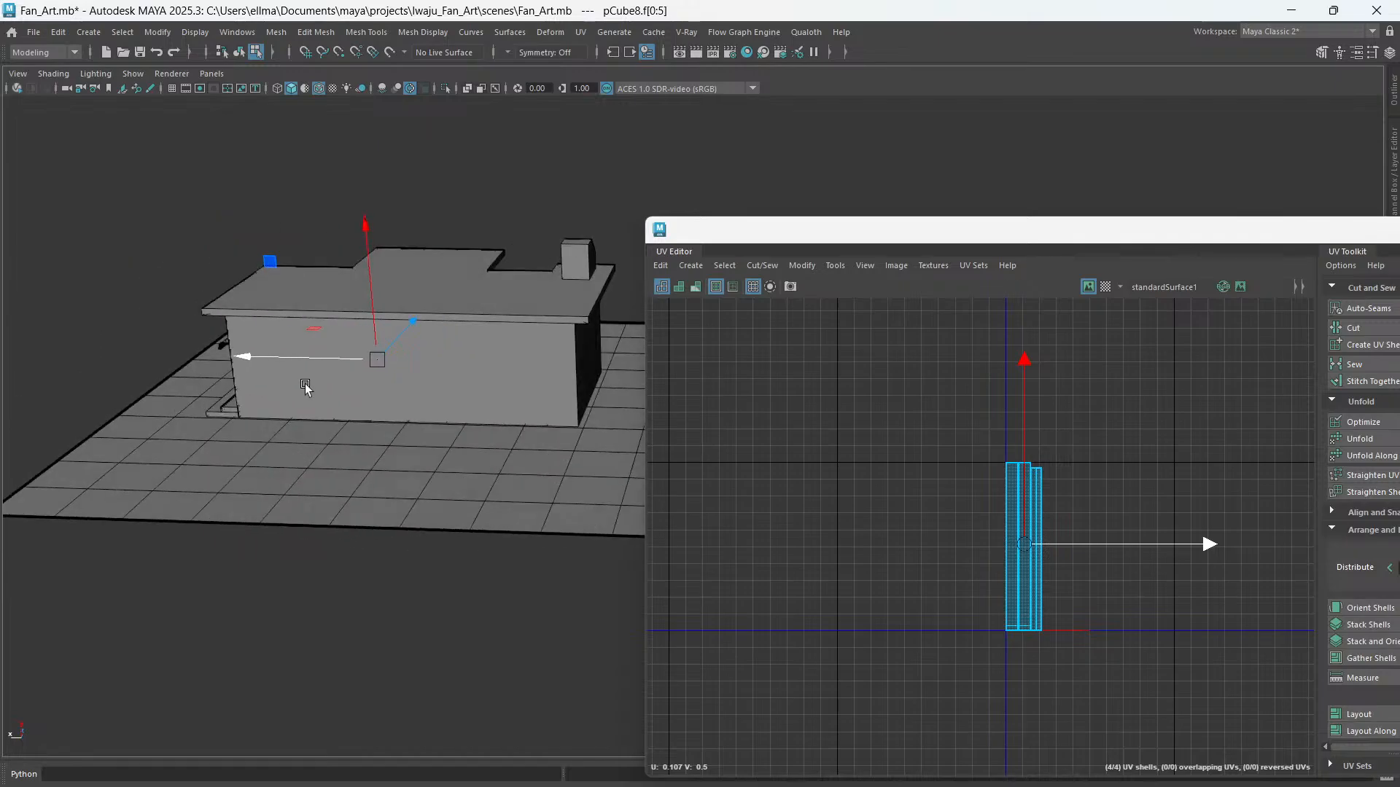
alt+drag(307, 387, 583, 416)
scroll(325, 347, up, 5)
alt+middle_drag(169, 348, 579, 503)
alt+right_drag(579, 503, 313, 483)
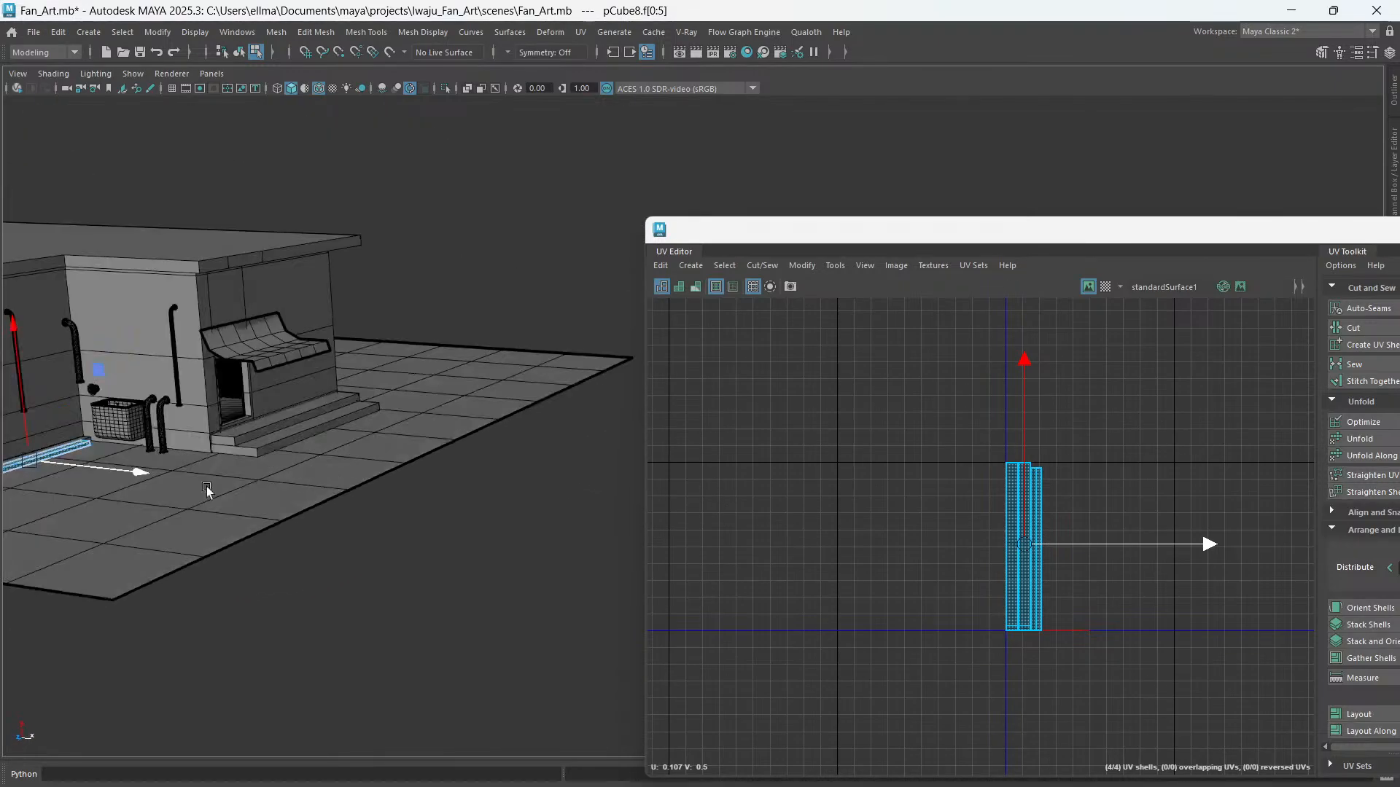
scroll(292, 474, up, 4)
alt+middle_drag(207, 487, 467, 503)
scroll(467, 503, up, 3)
alt+drag(467, 503, 344, 469)
right_drag(337, 370, 409, 355)
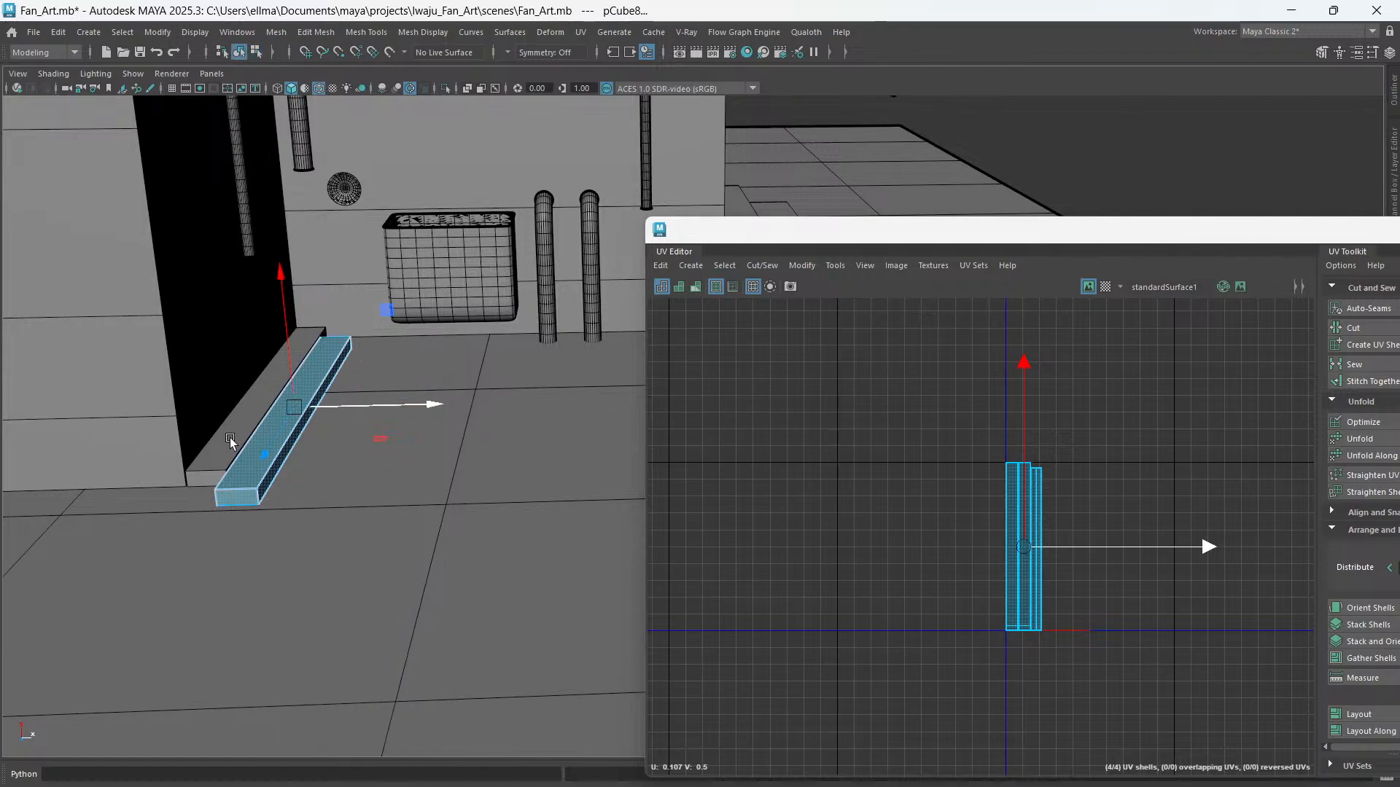
- Transfer the unwrapped outer plank's UVs to the inner plank beside it, using the Component sample space
click(229, 437)
click(268, 449)
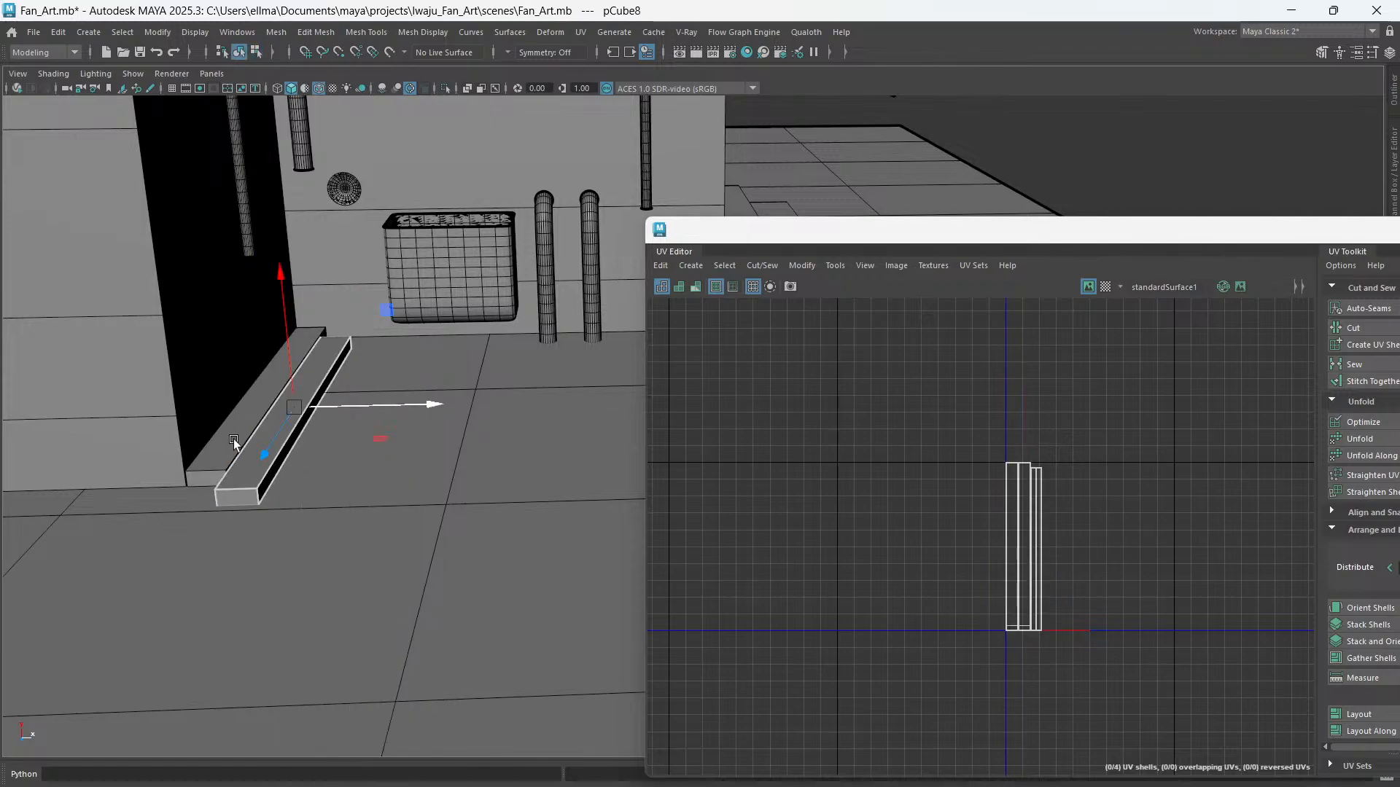
shift+click(233, 439)
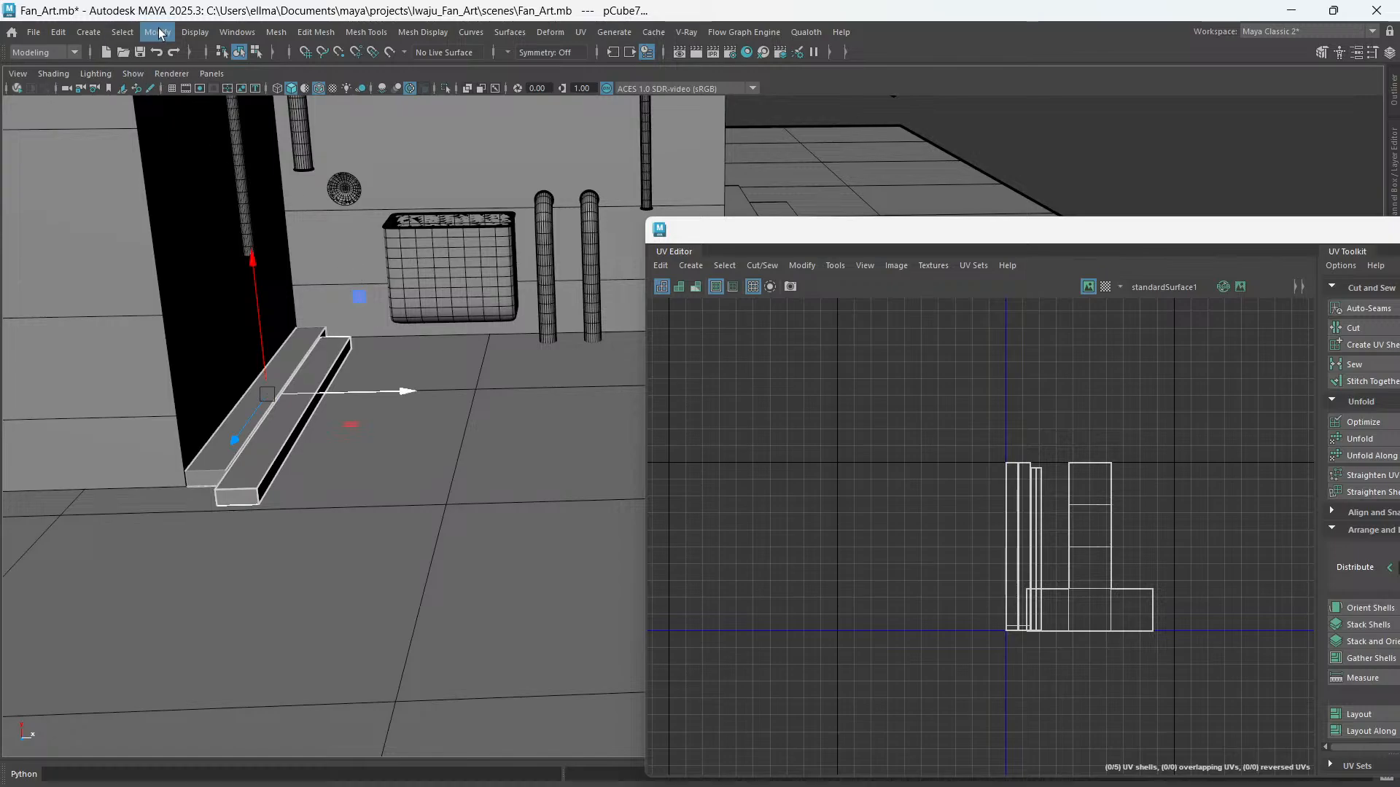
click(276, 32)
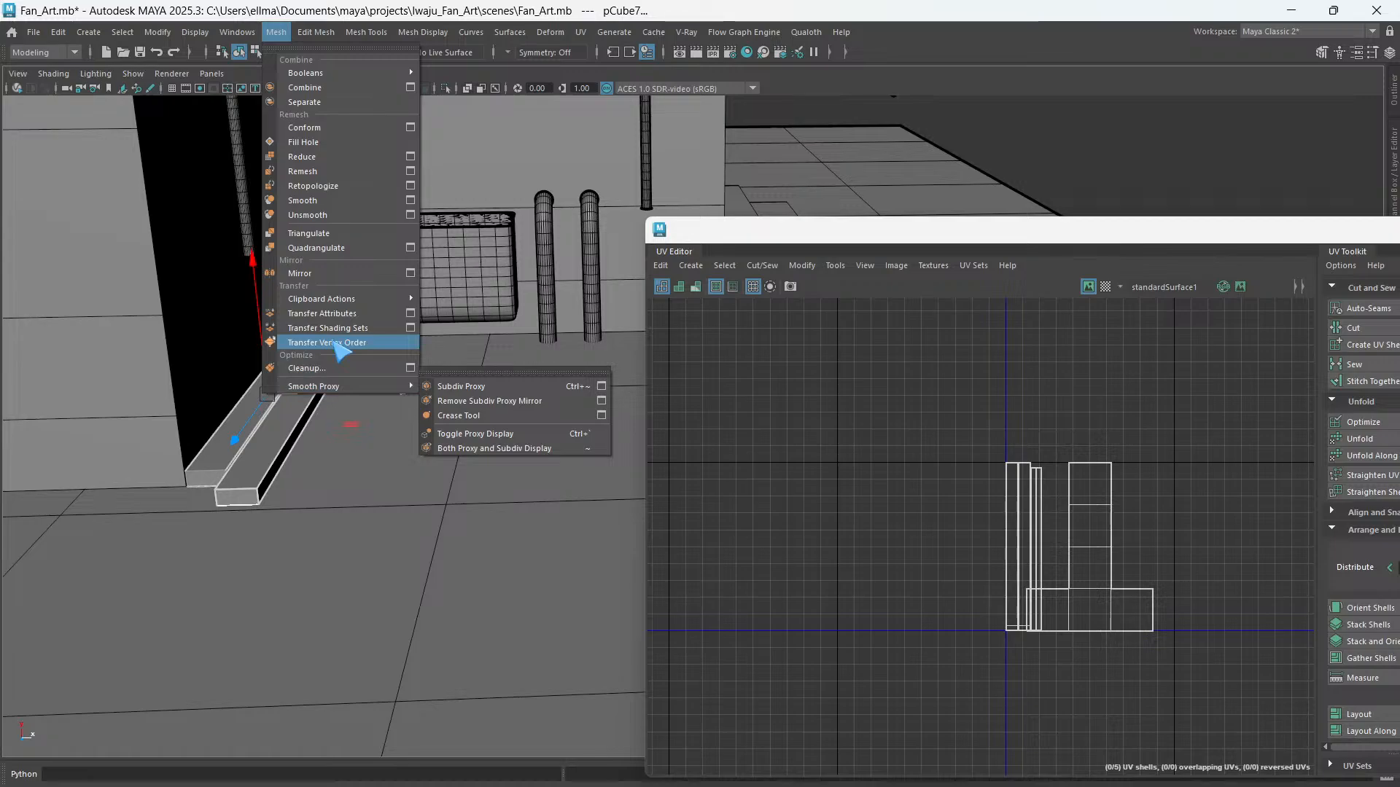
click(410, 313)
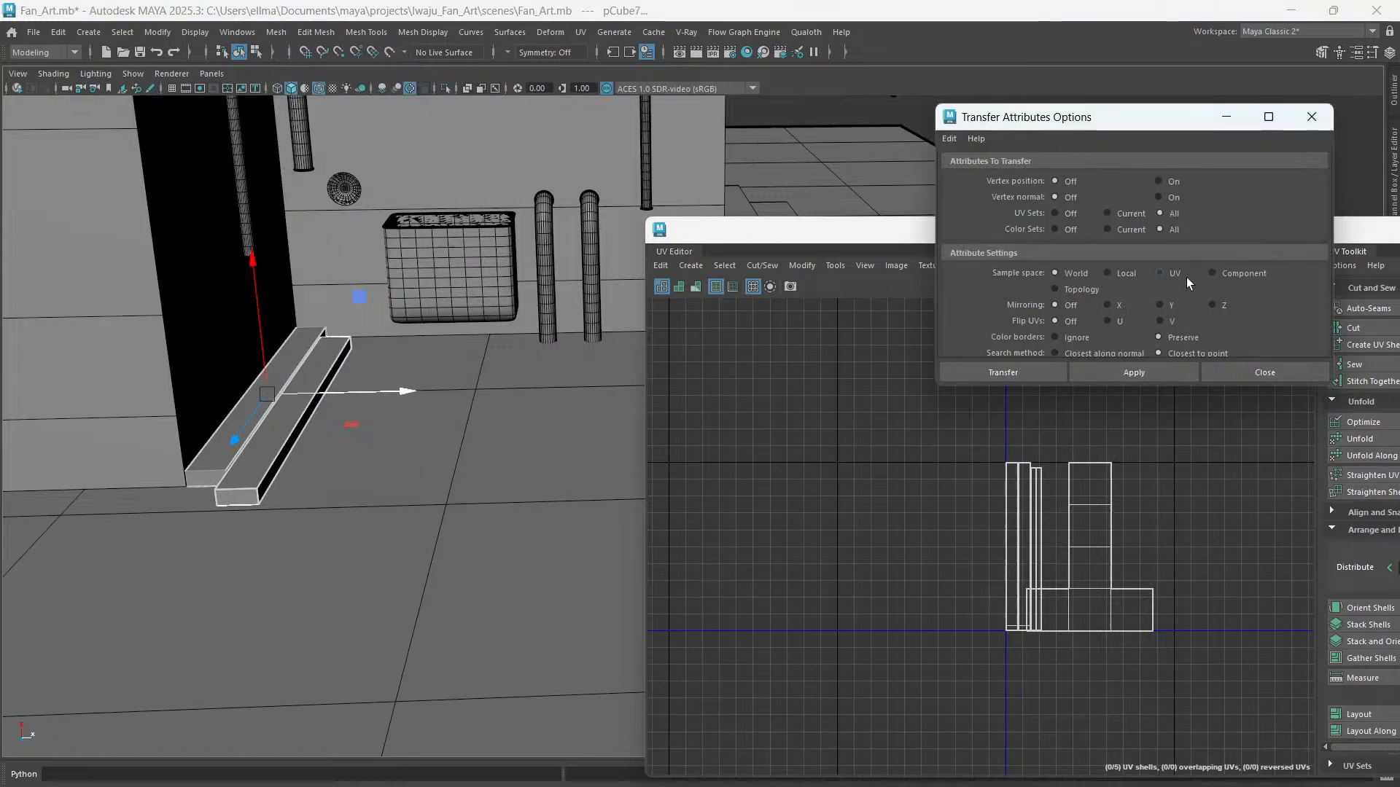
click(1212, 273)
click(1133, 372)
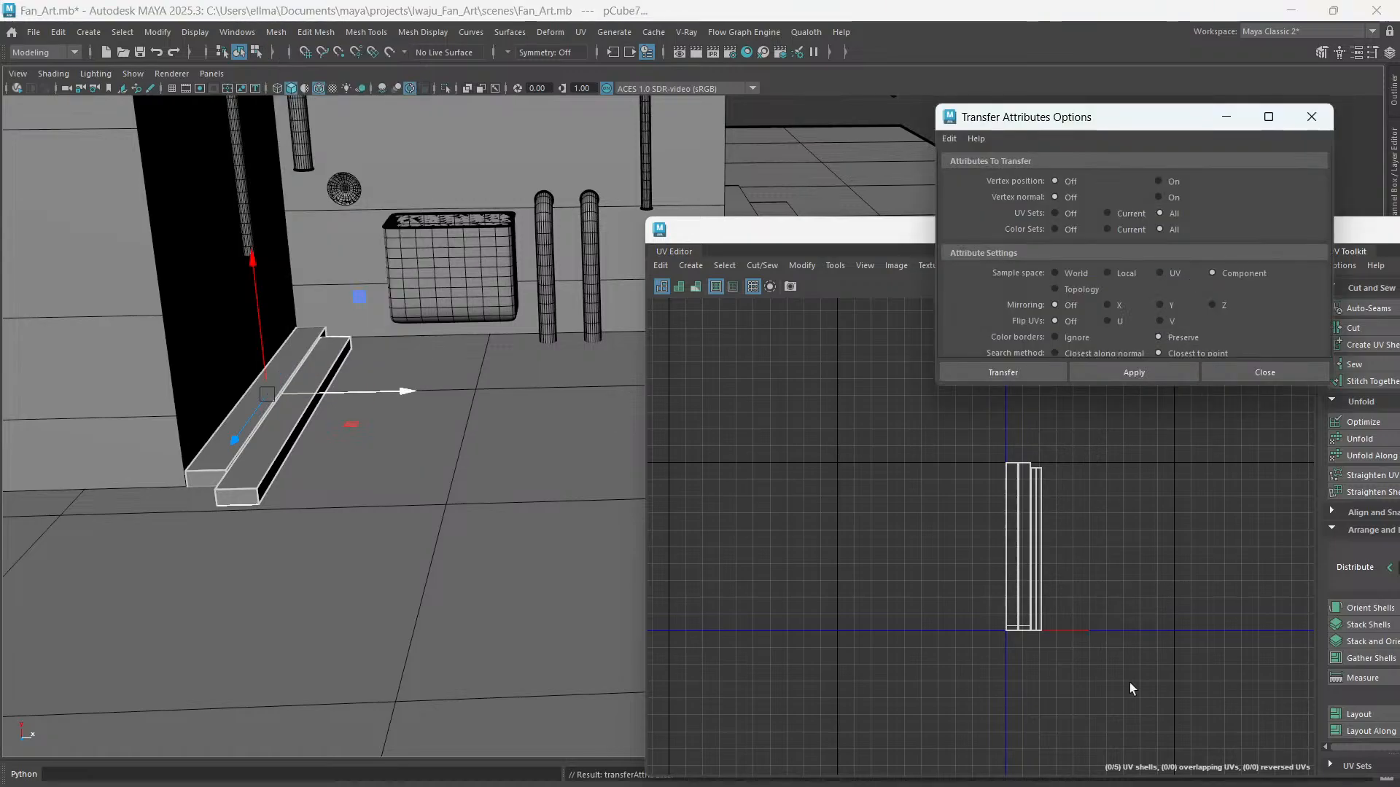
alt+drag(452, 412, 371, 423)
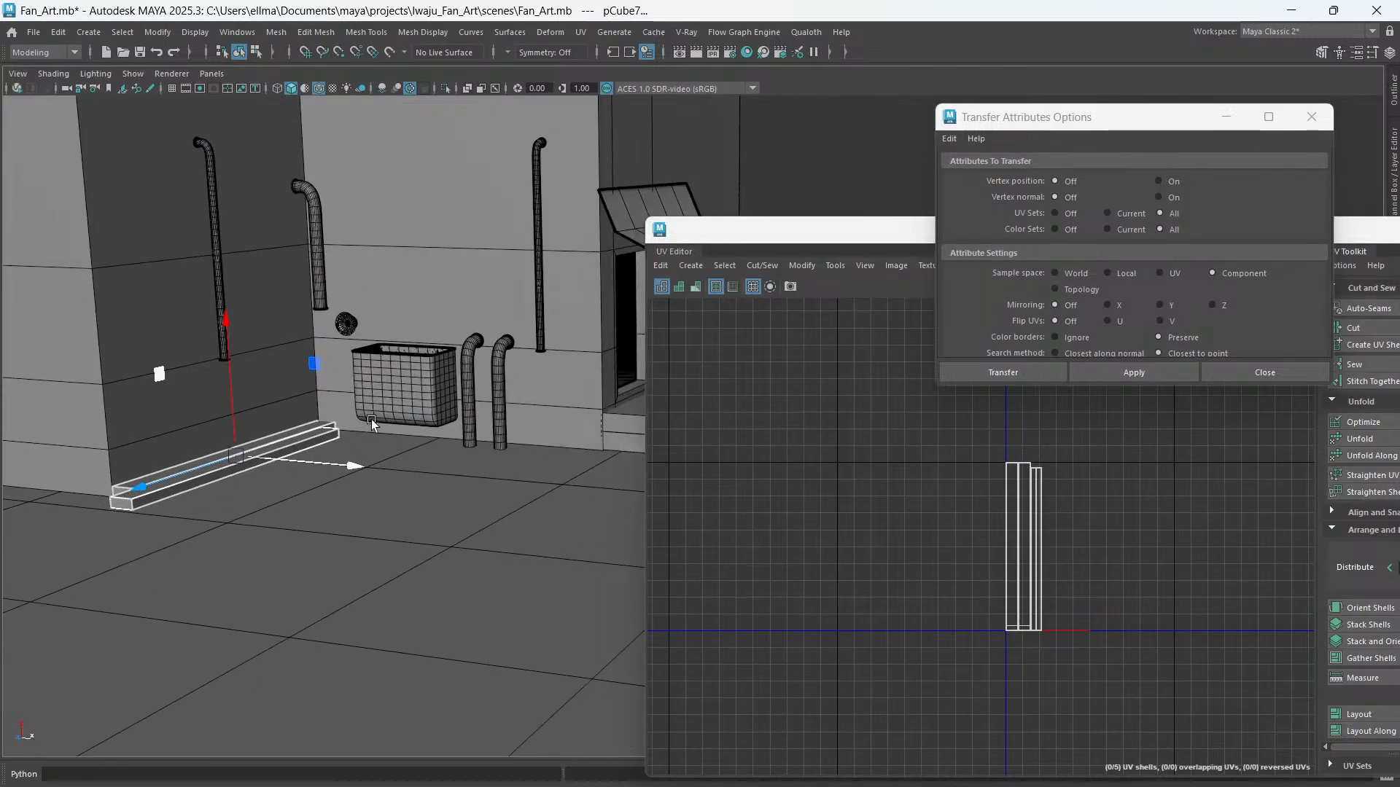
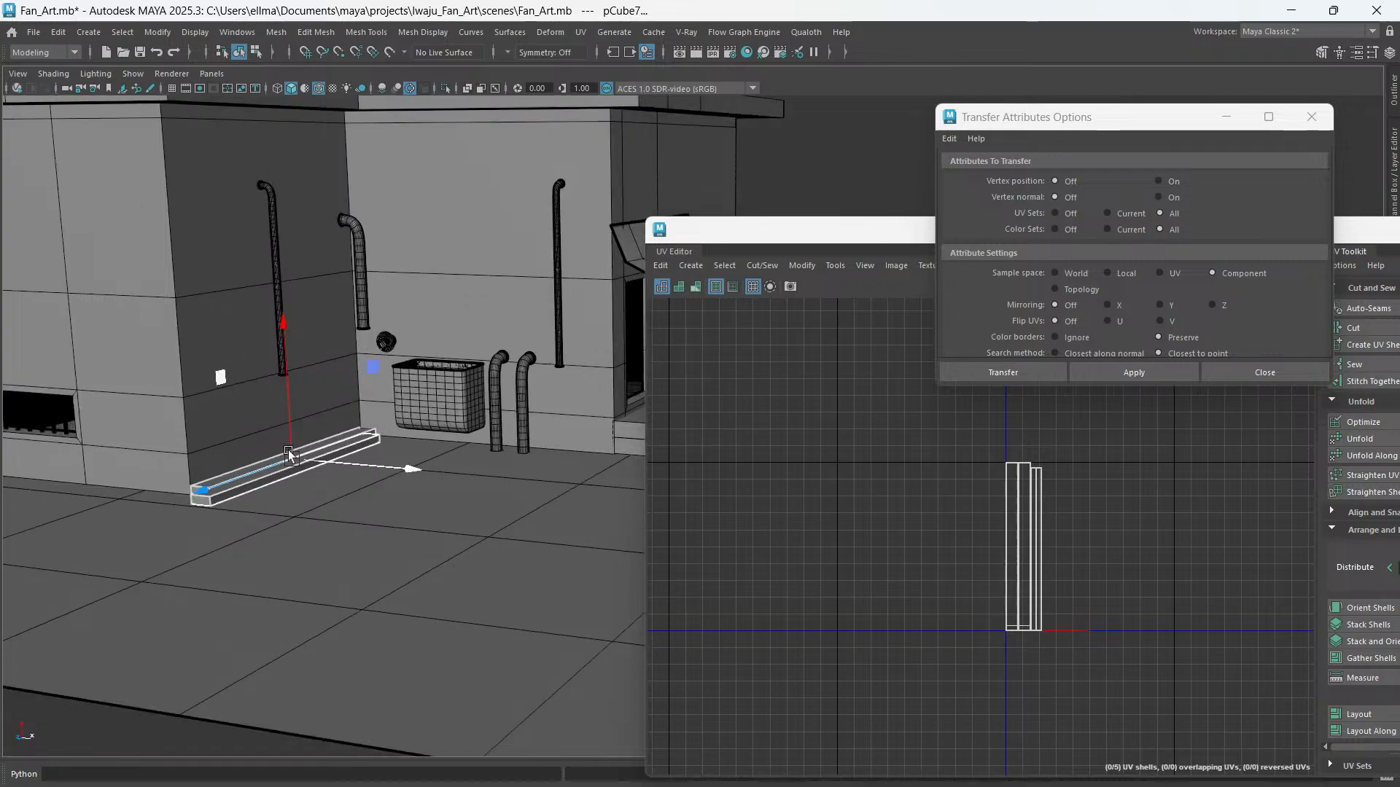
scroll(287, 449, up, 5)
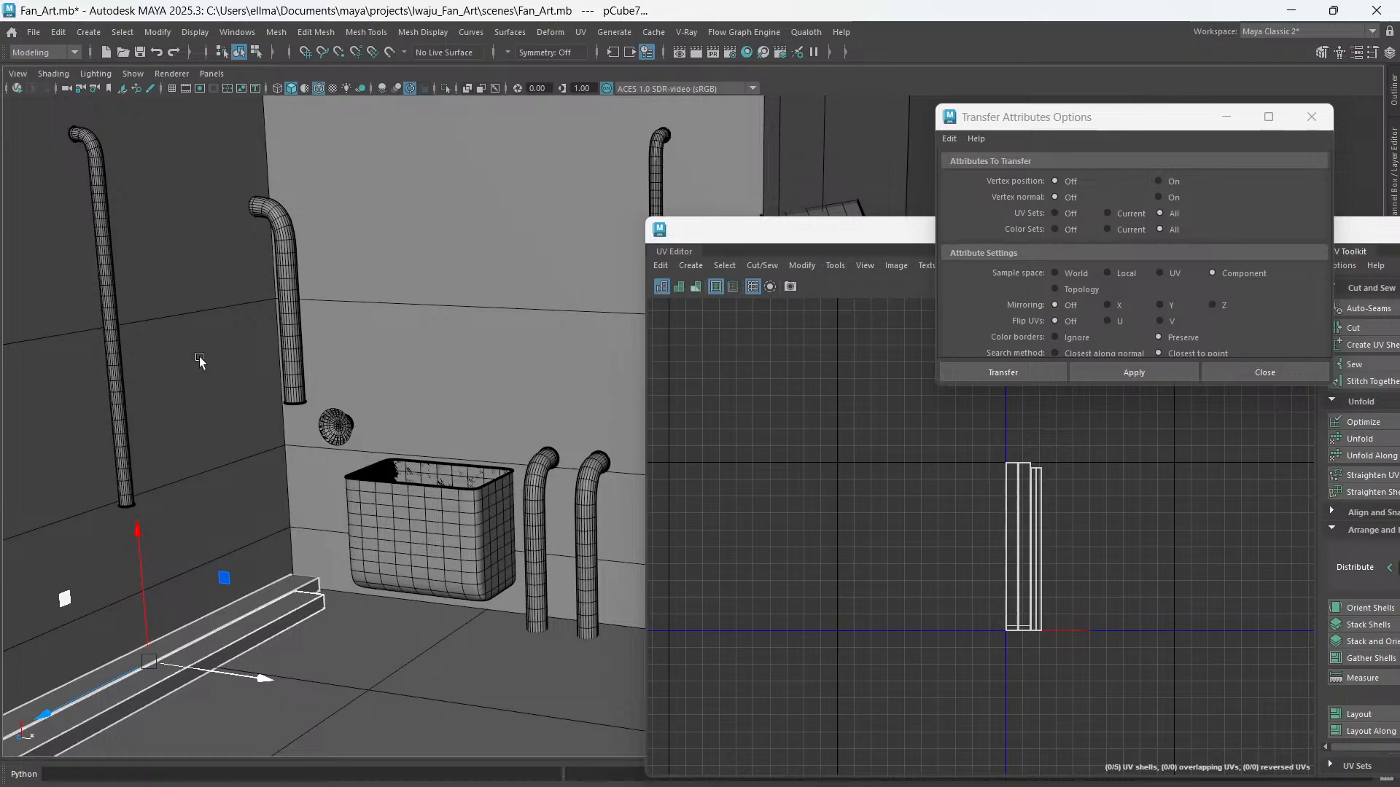
click(114, 357)
shift+click(297, 366)
shift+click(539, 512)
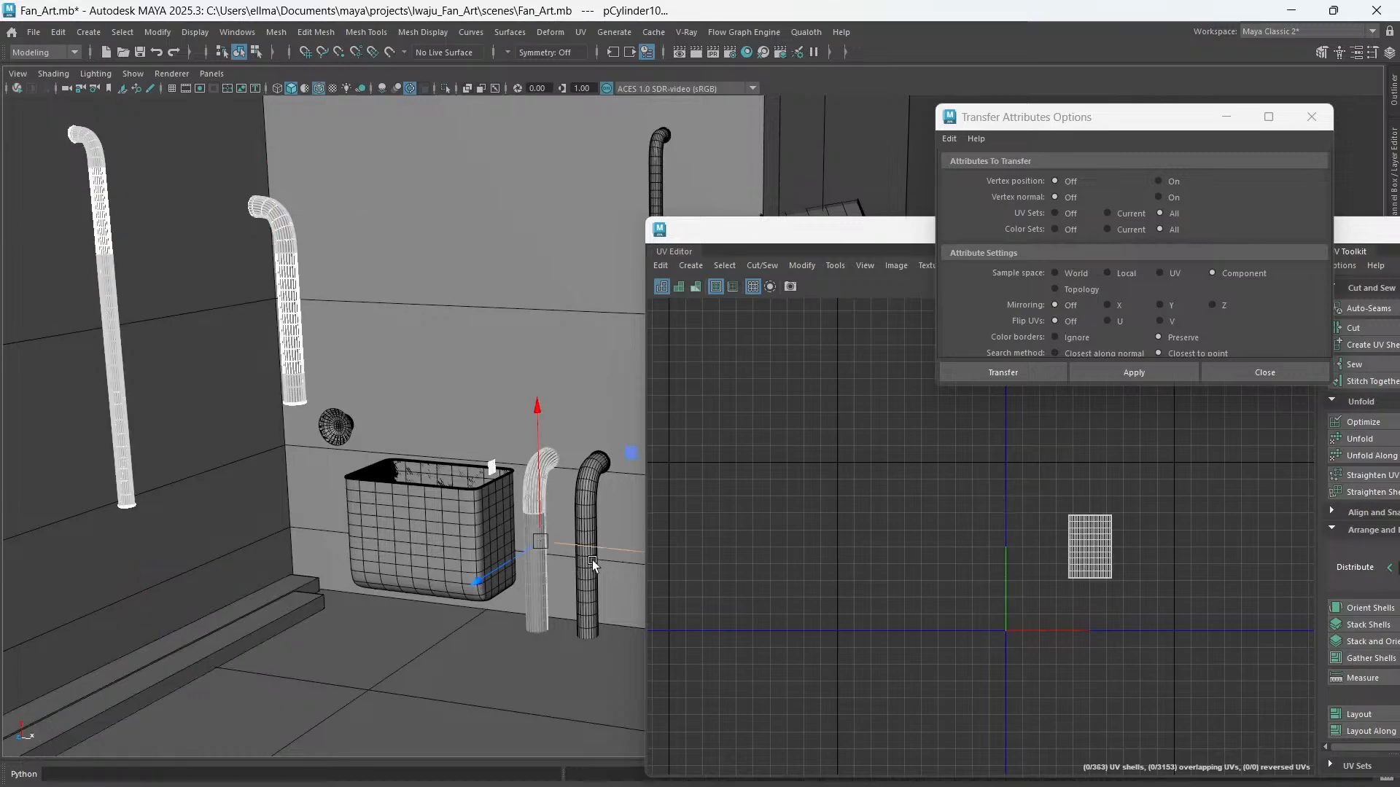
shift+click(591, 578)
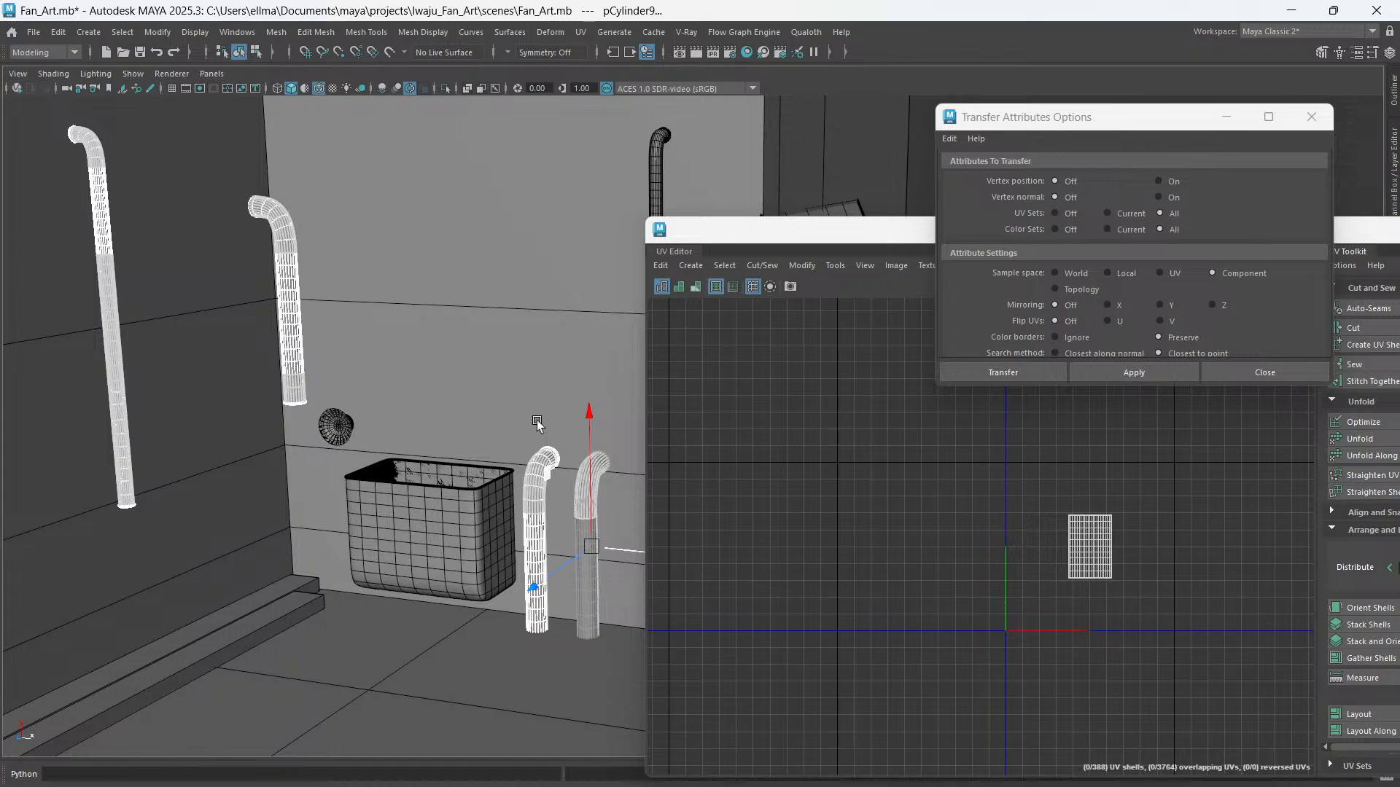
right_drag(514, 374, 576, 354)
alt+drag(535, 458, 413, 592)
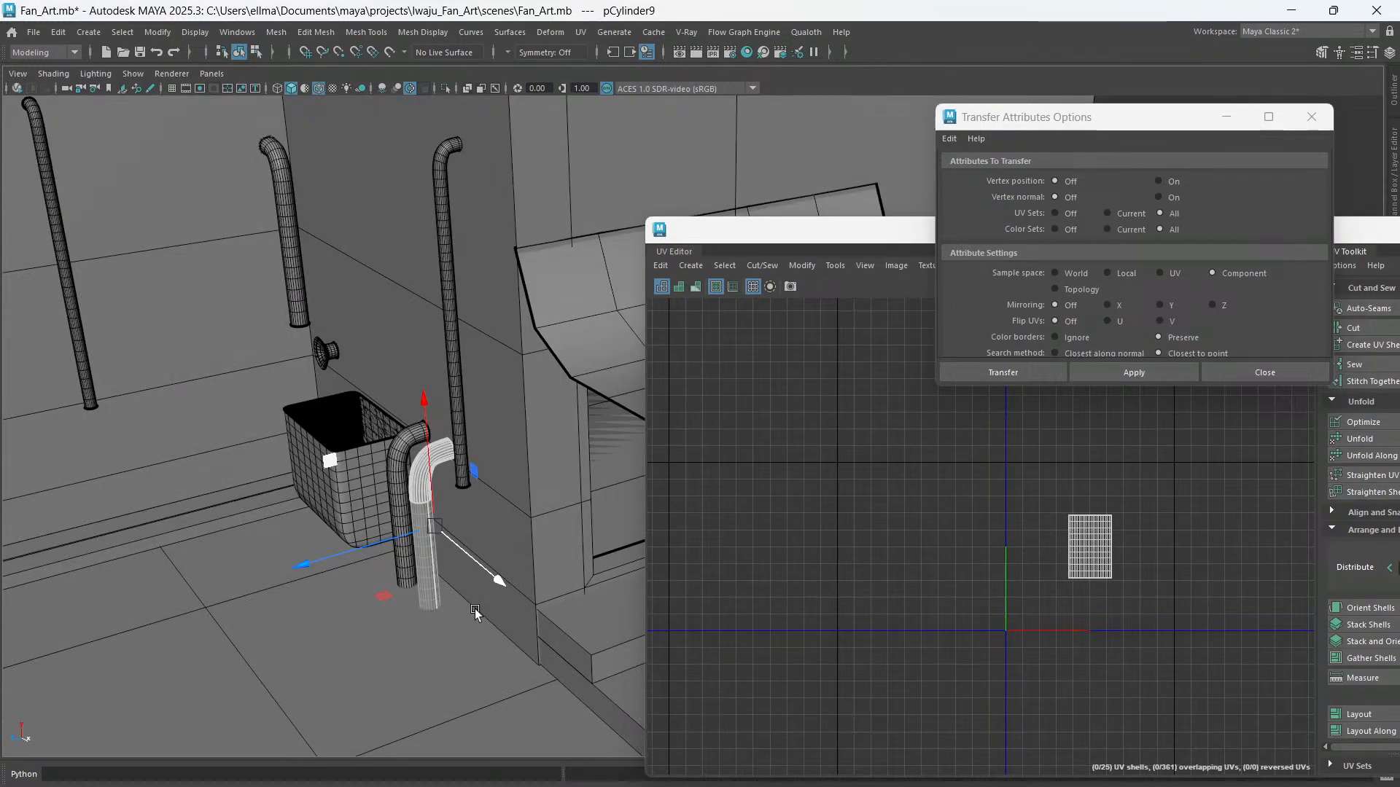
shift+click(401, 525)
shift+click(454, 306)
alt+middle_drag(434, 529, 532, 538)
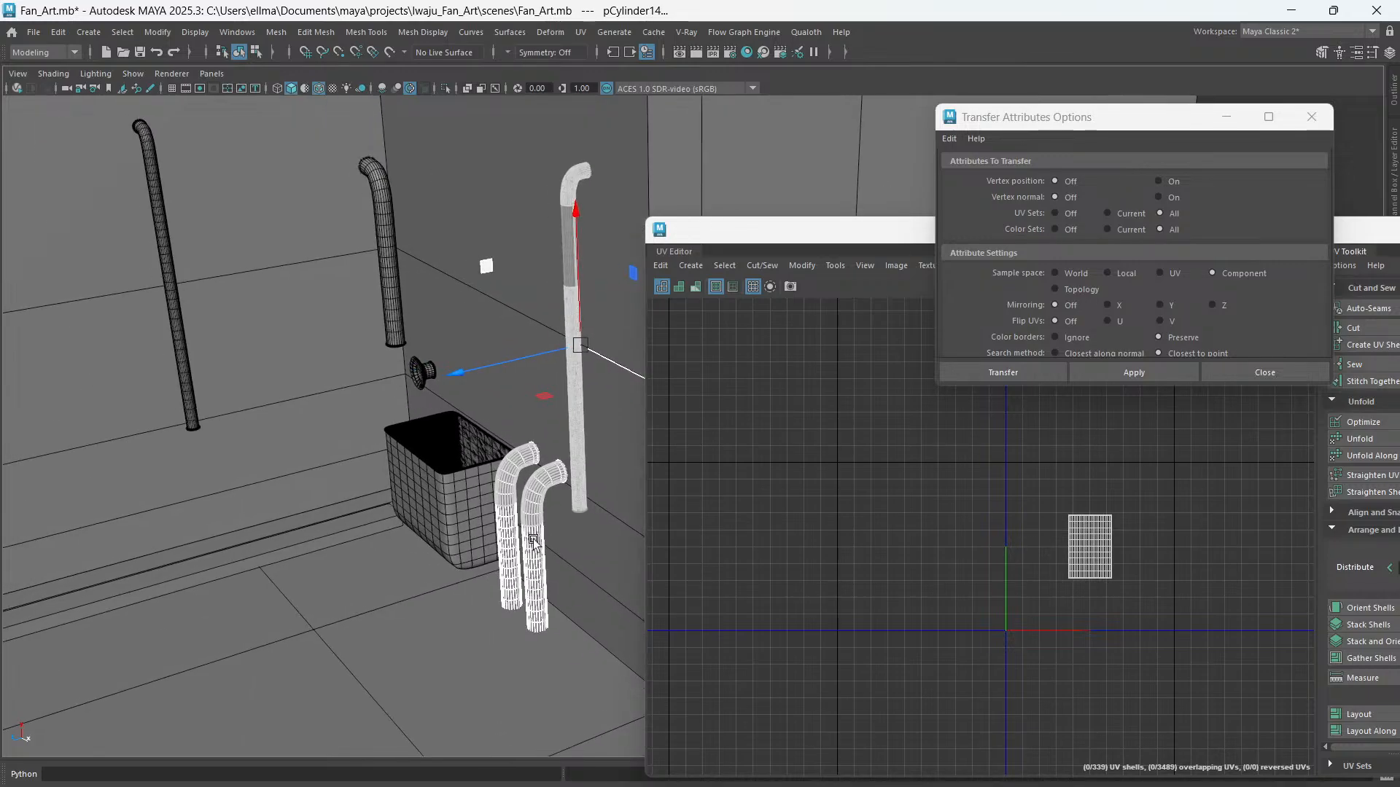
alt+drag(532, 538, 541, 532)
shift+click(398, 327)
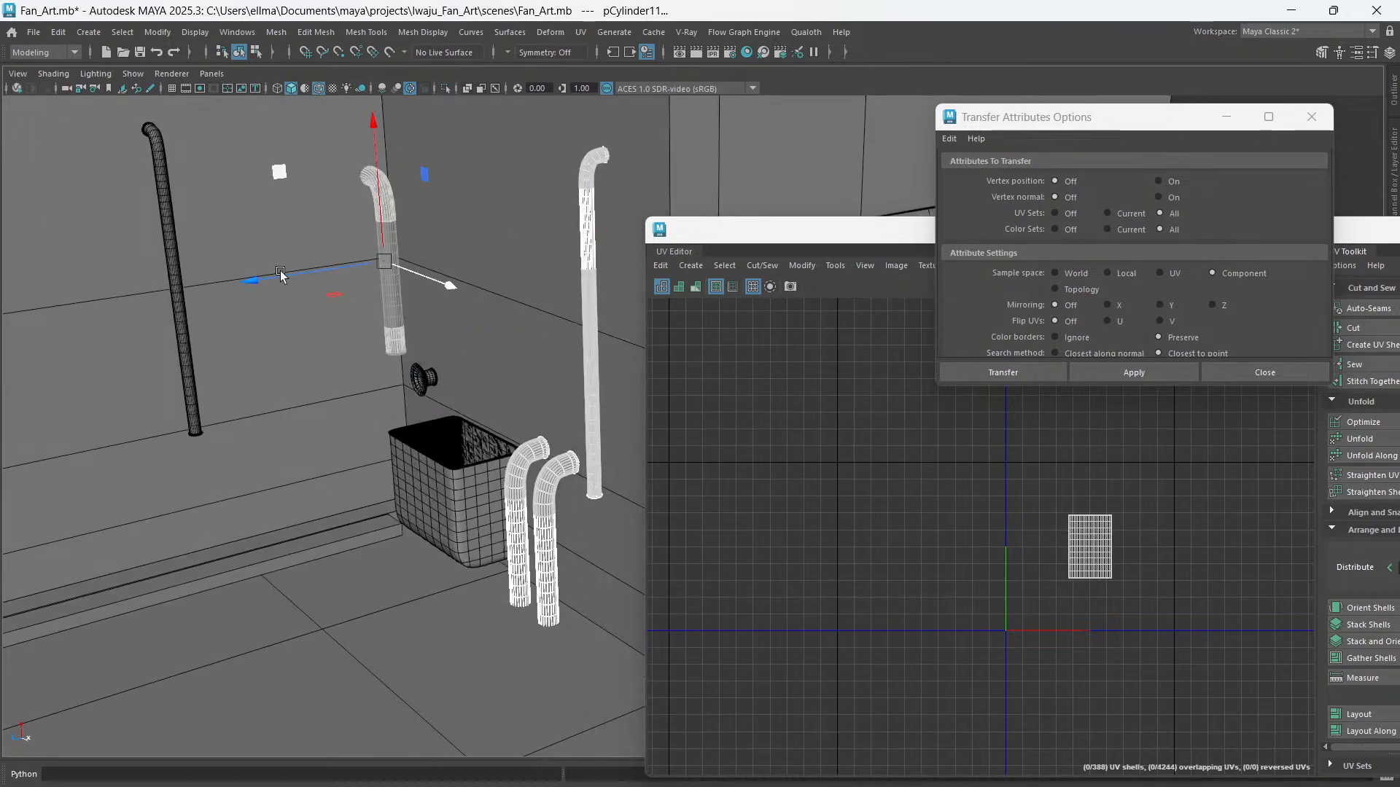
shift+click(167, 244)
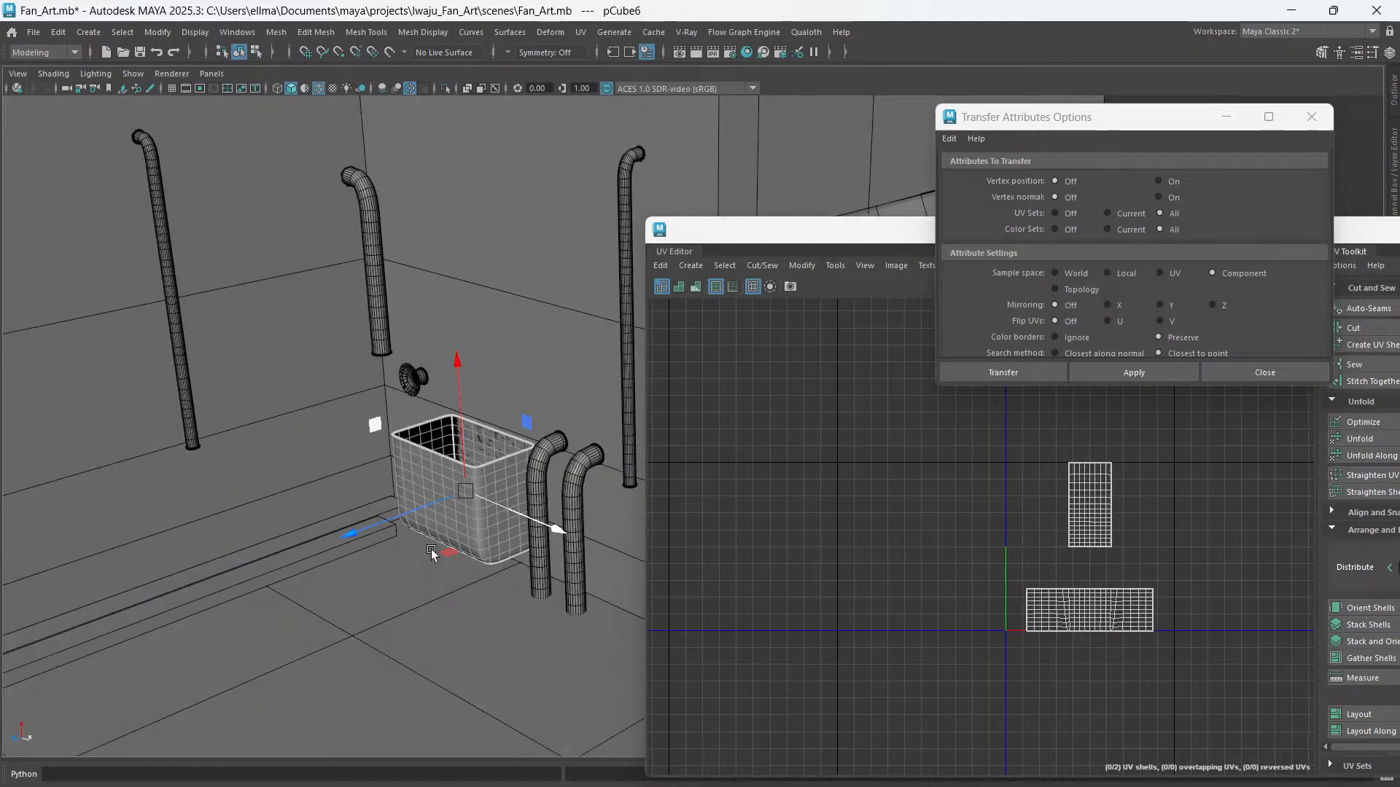
- Isolate the long thin pipe on the side wall and delete its existing UVs
key(1)
alt+drag(450, 561, 469, 581)
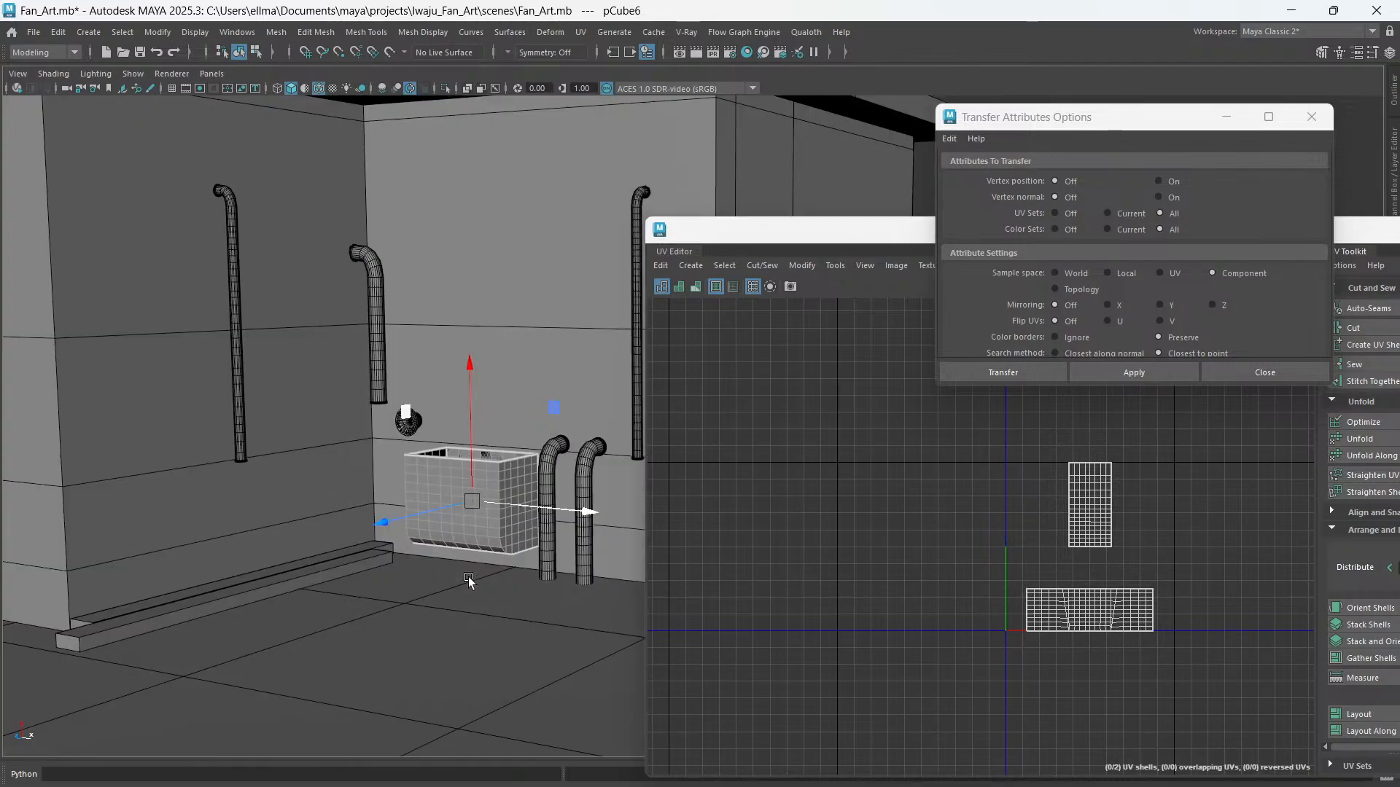
scroll(461, 498, down, 3)
alt+middle_drag(353, 402, 316, 447)
scroll(321, 438, up, 3)
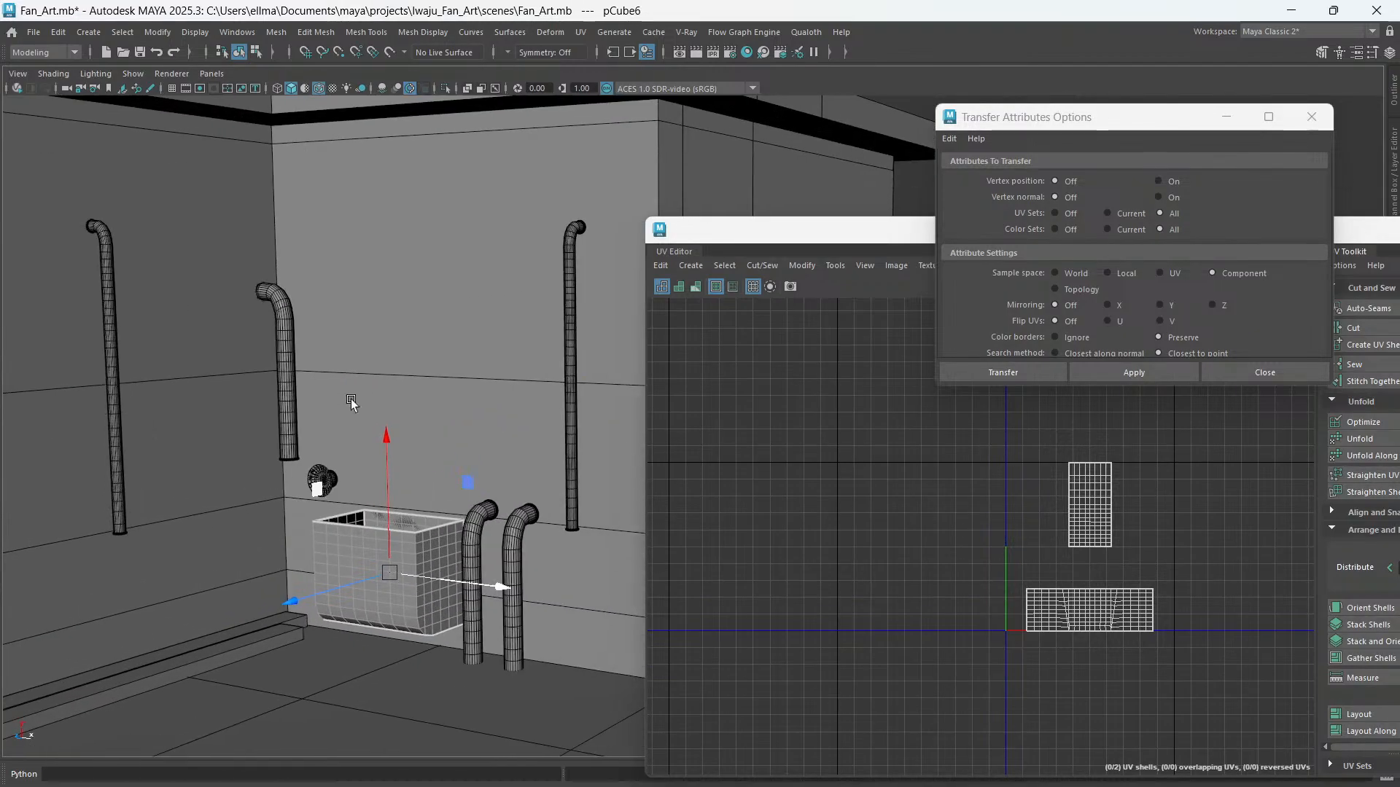
scroll(353, 403, up, 3)
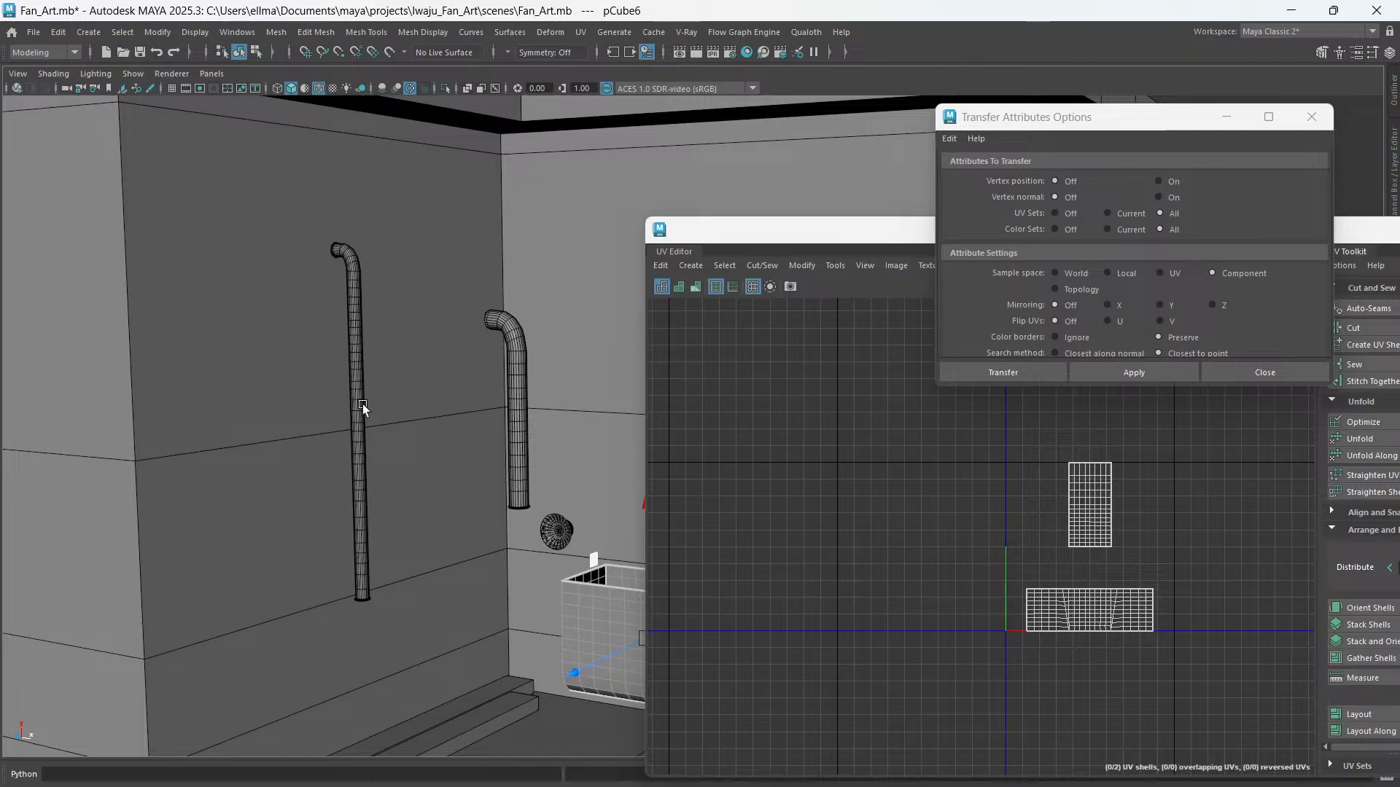
click(361, 404)
key(ctrl+1)
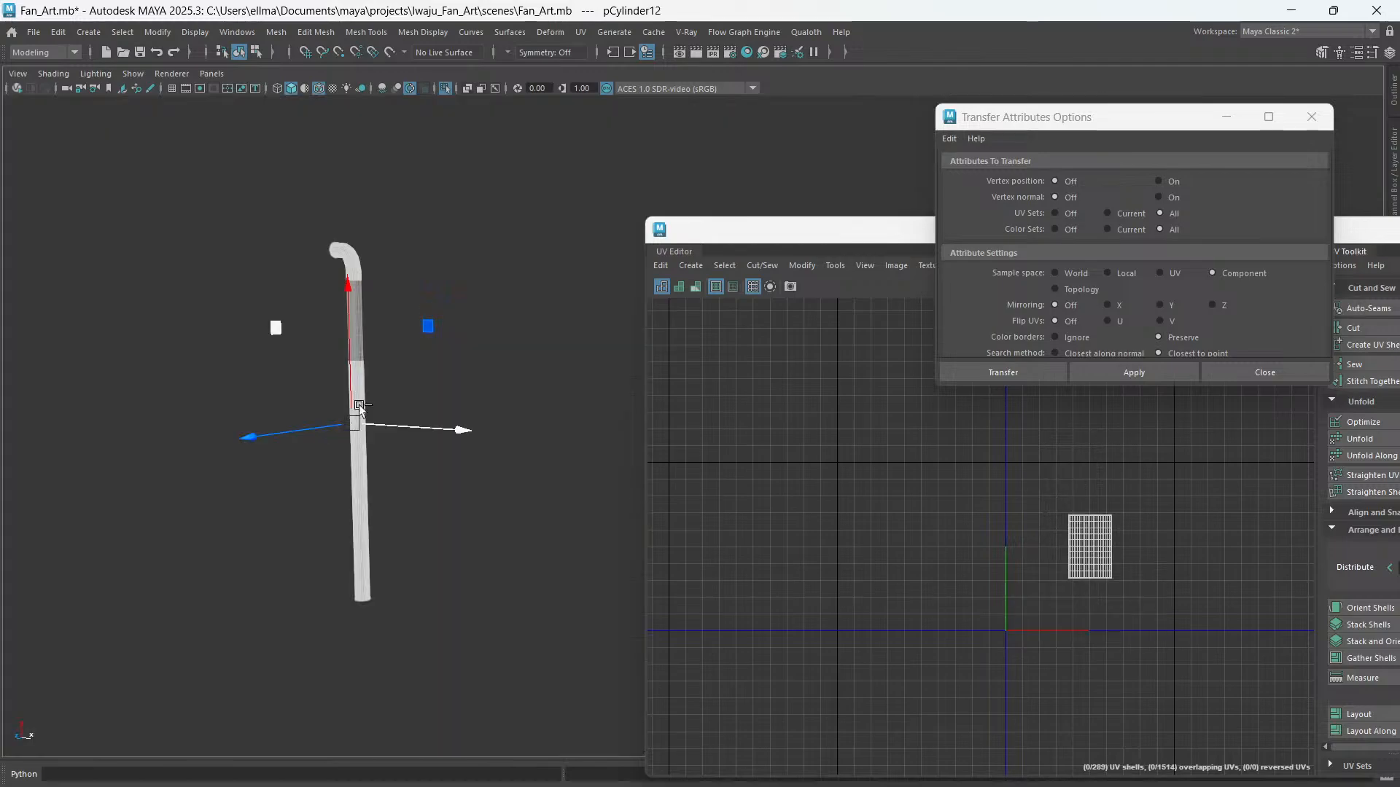
alt+drag(360, 406, 427, 400)
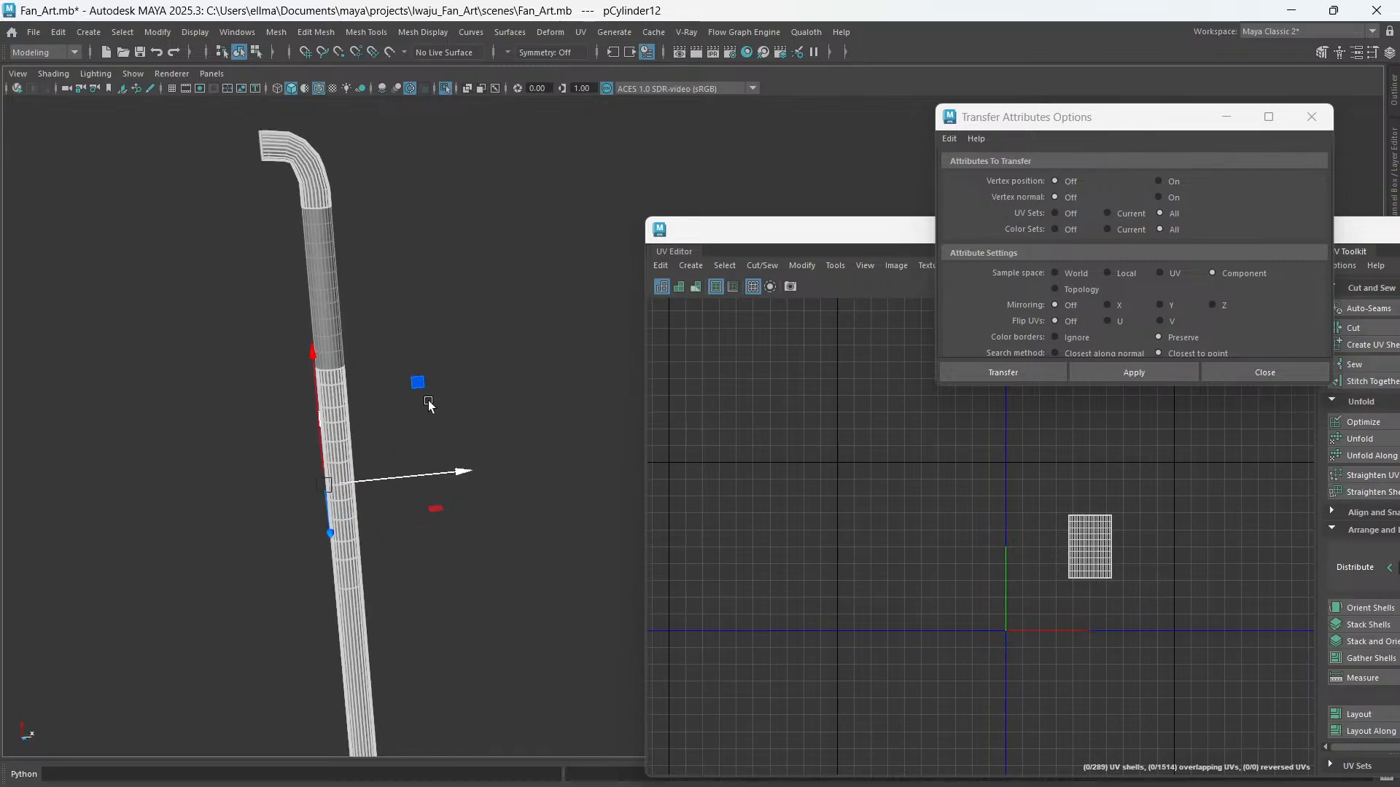
click(660, 265)
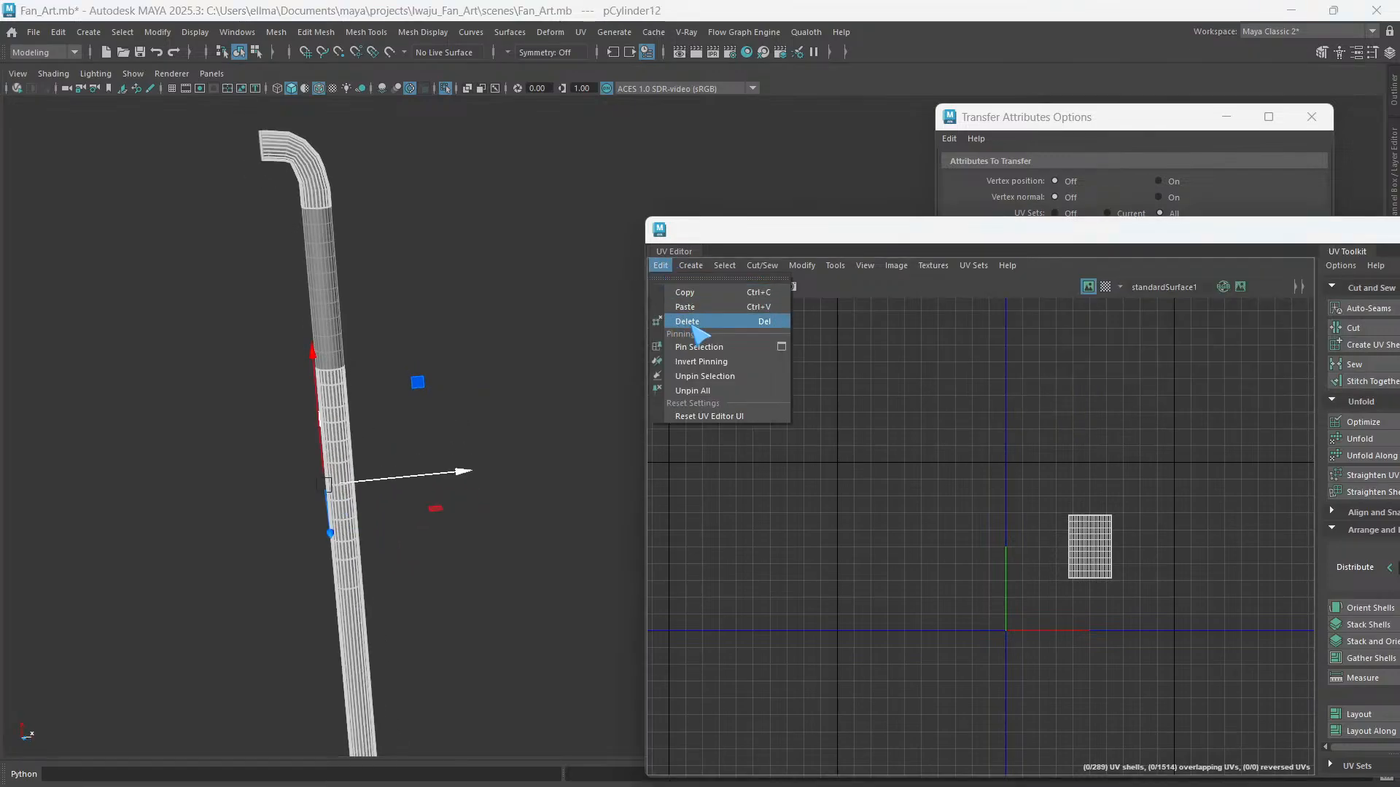
click(692, 322)
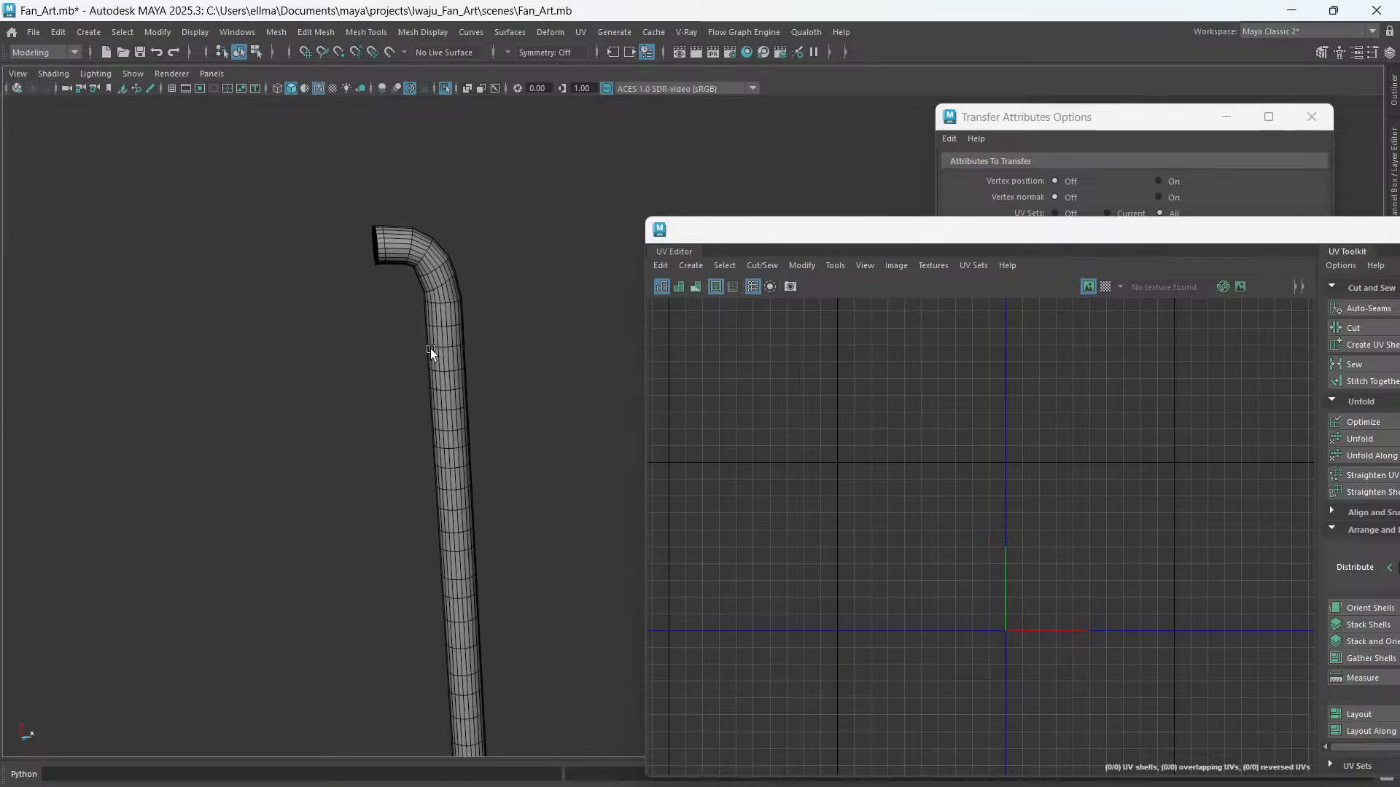
- Try to create a camera-based UV mapping for the pipe in edge mode
scroll(455, 412, up, 4)
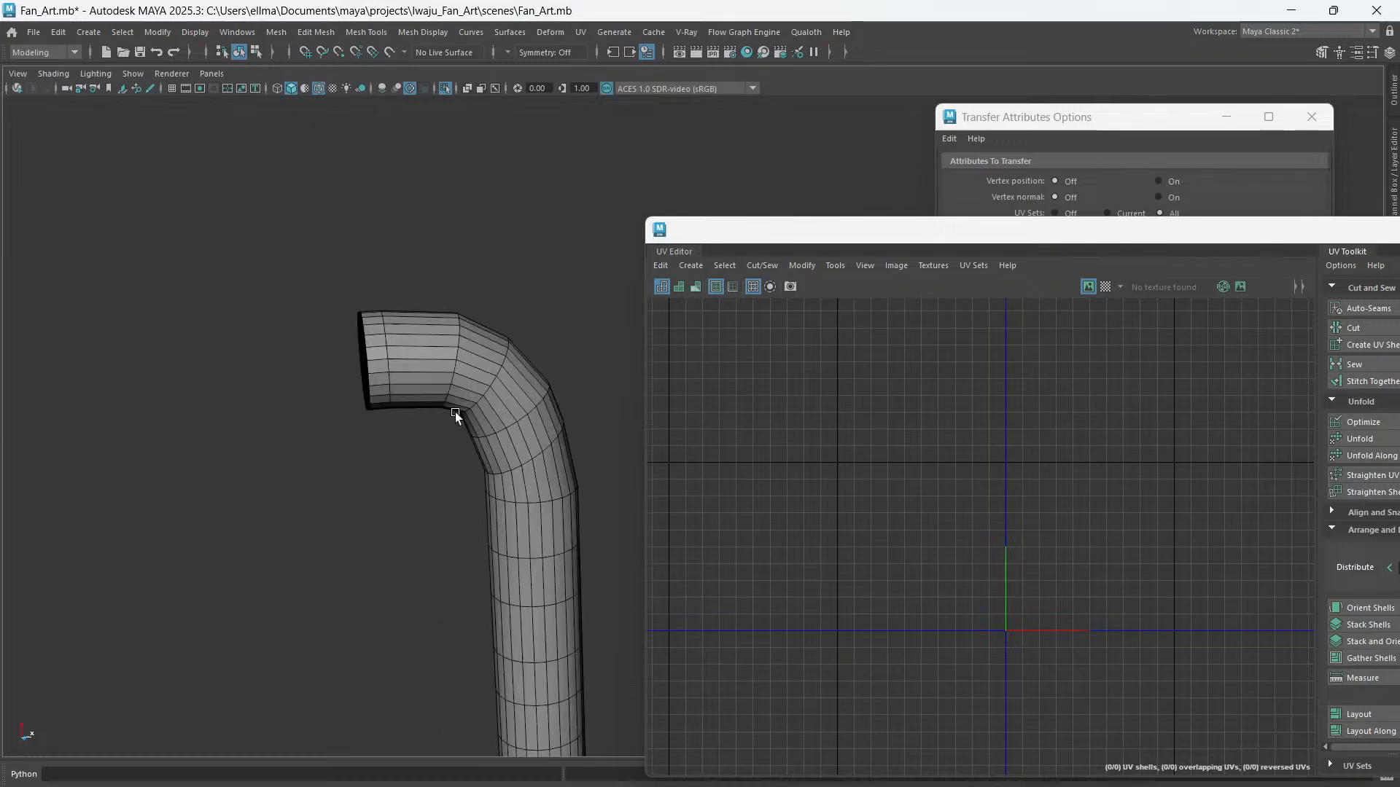
alt+middle_drag(455, 413, 401, 313)
right_click(314, 295)
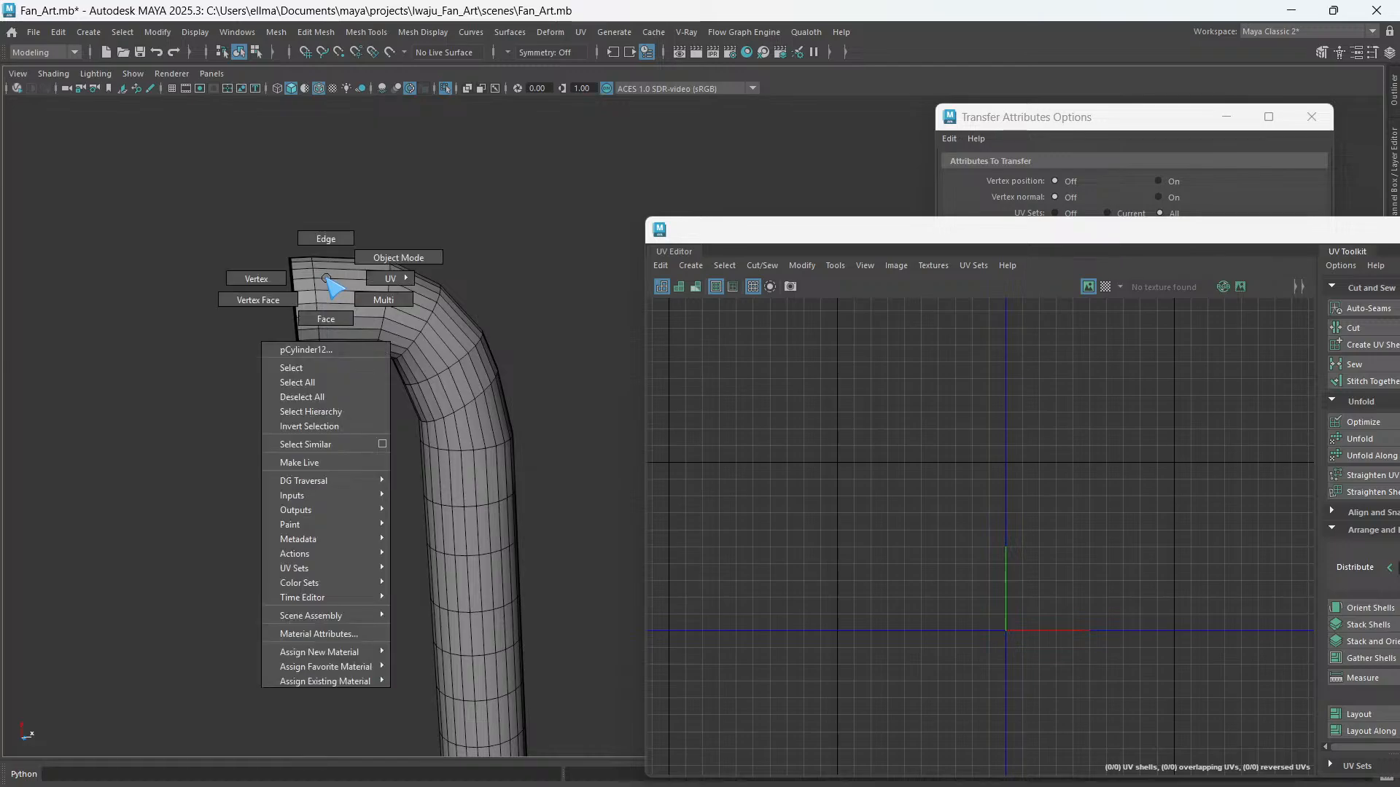
click(691, 267)
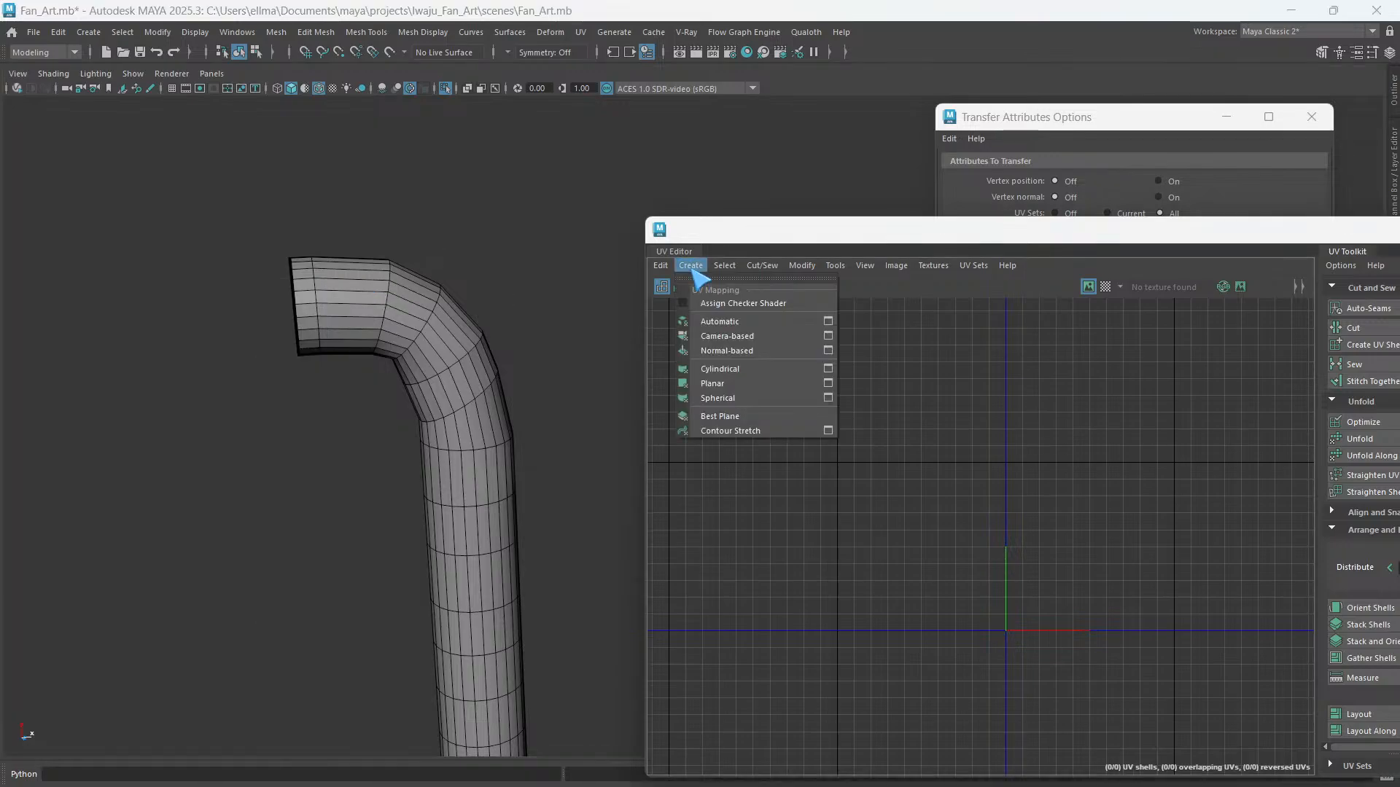
click(727, 336)
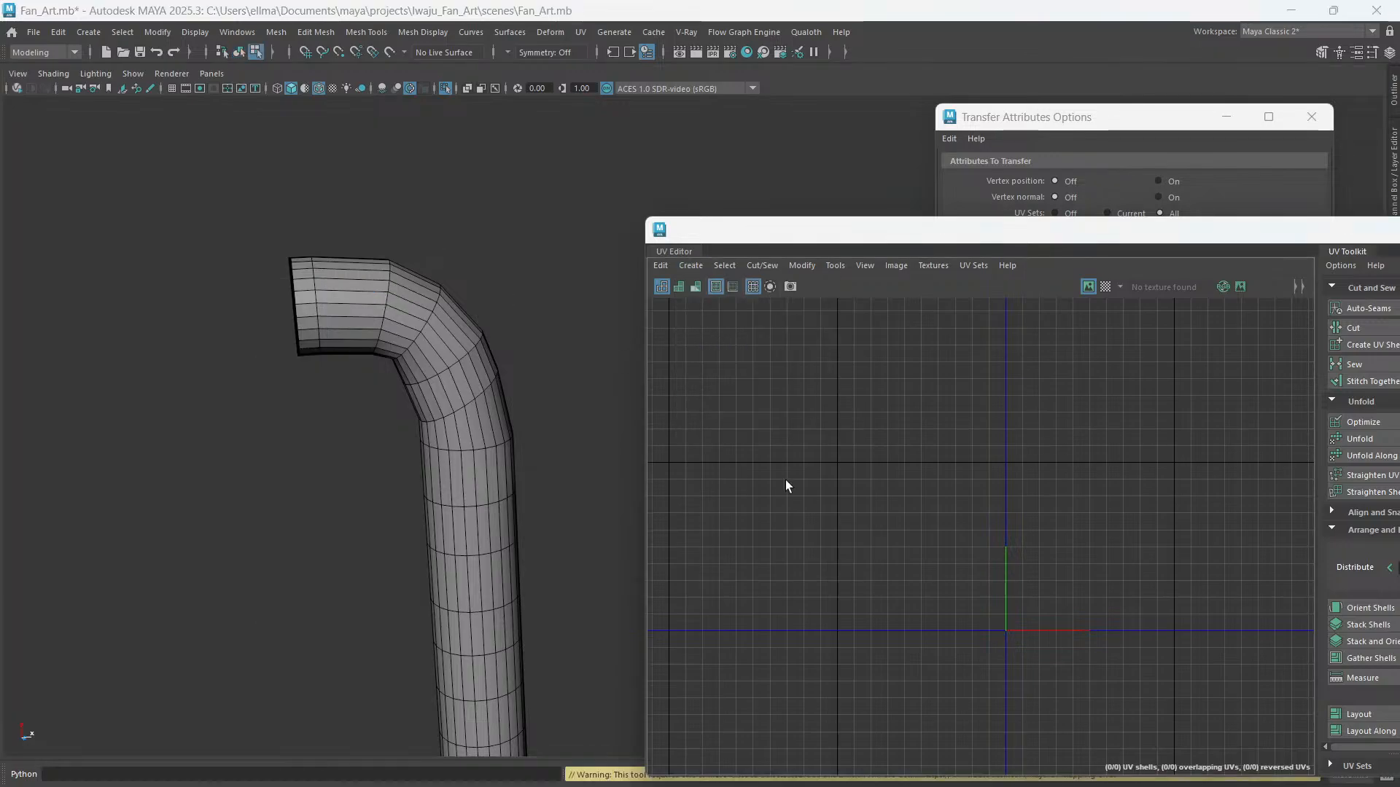
- Select the whole pipe in object mode and create a camera-based UV mapping for it
right_click(467, 350)
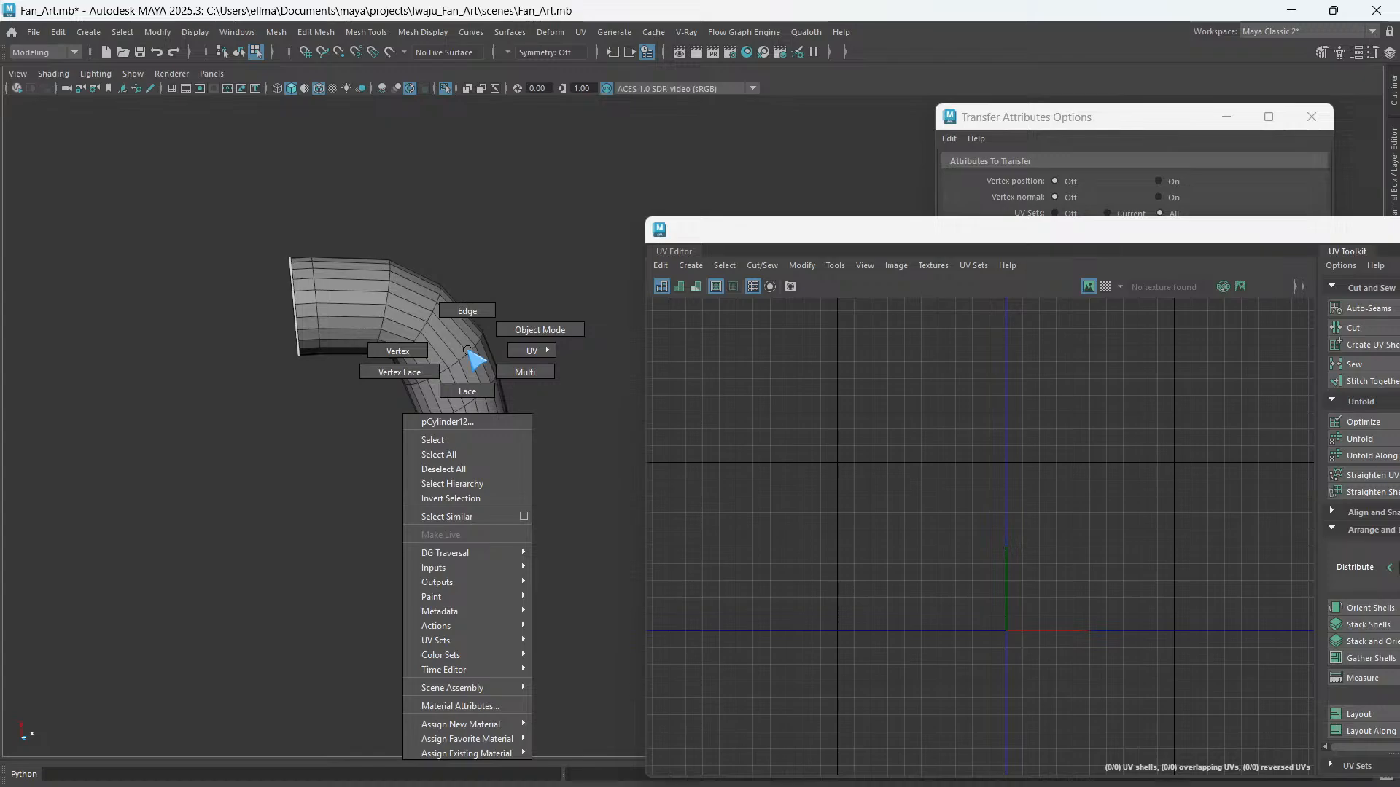
click(540, 329)
click(691, 266)
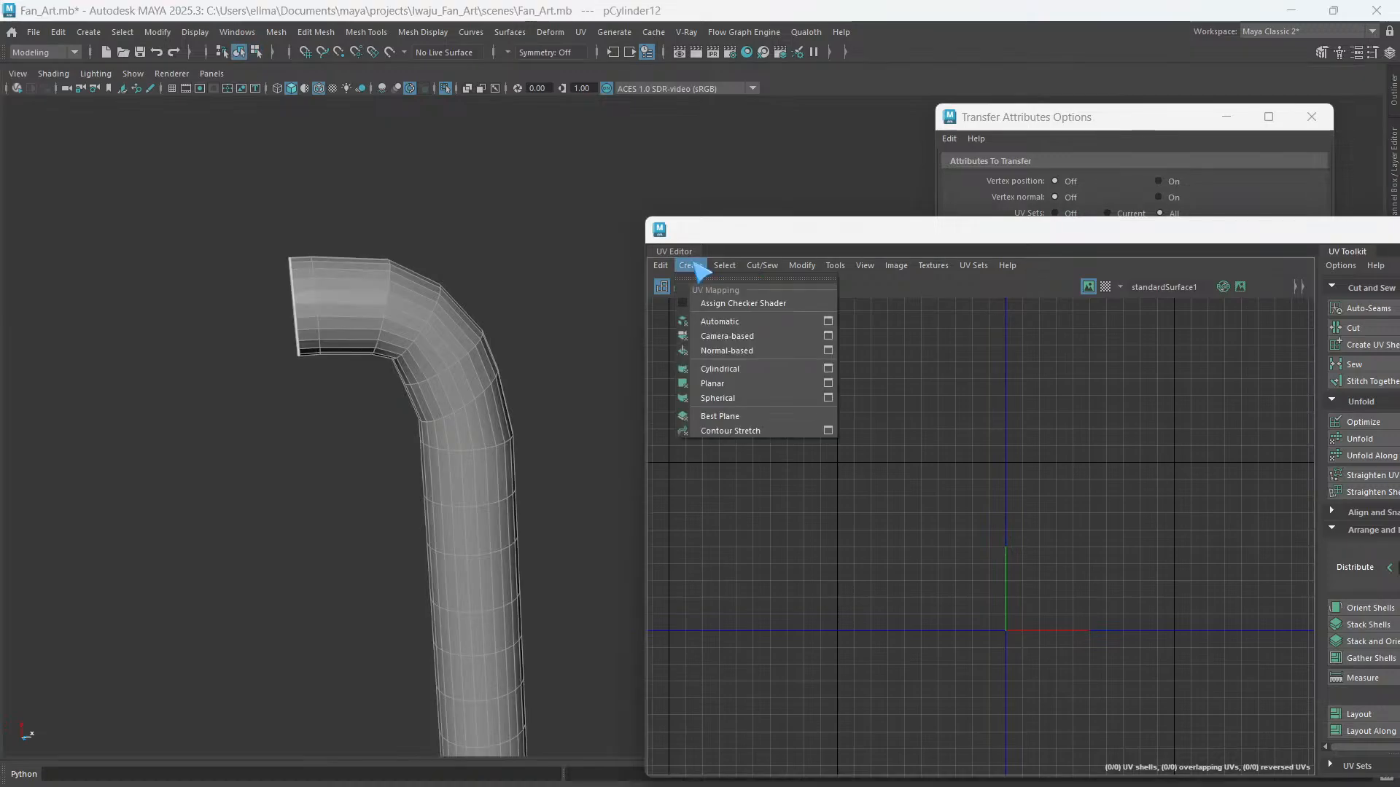
click(727, 336)
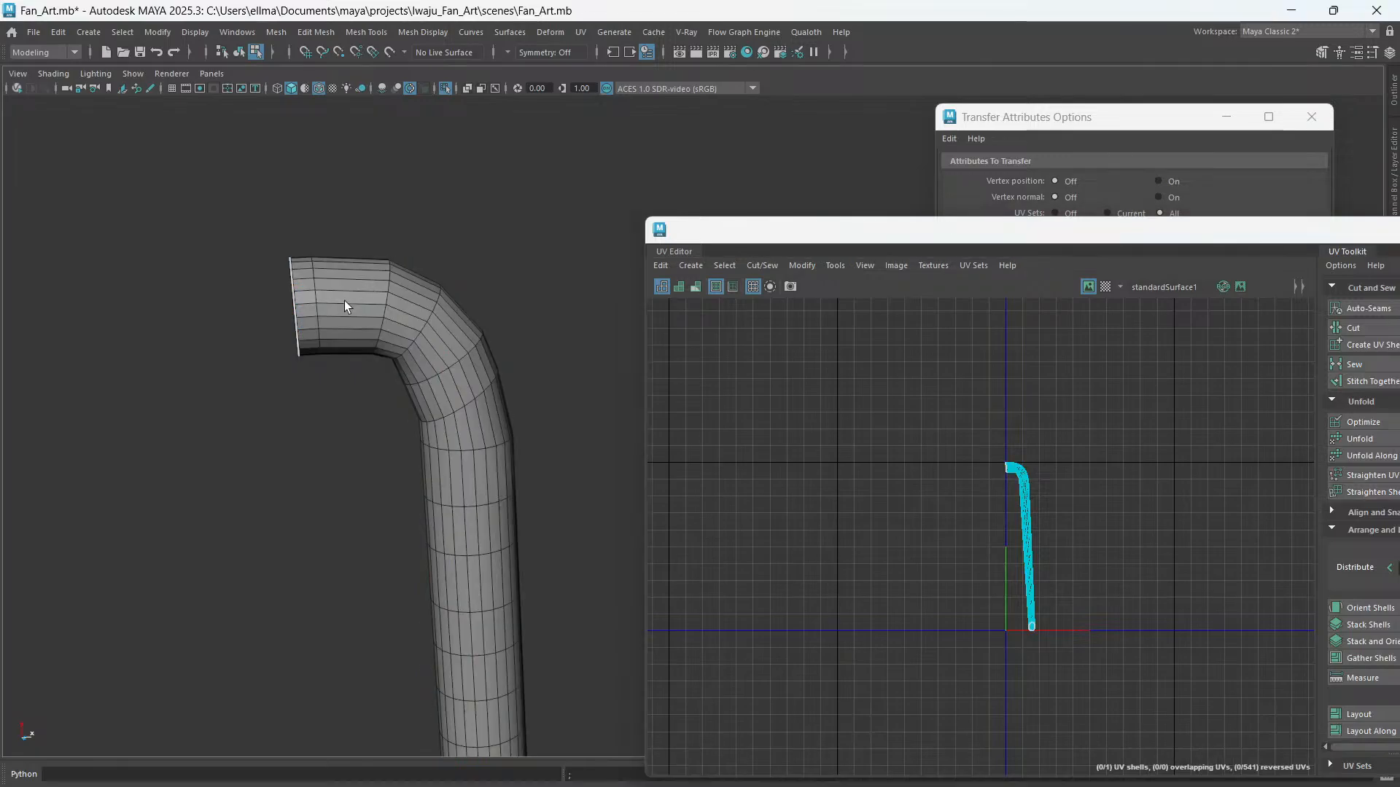
- Try to orient the pipe's UV shell with a lengthwise edge loop along the pipe selected
double_click(344, 300)
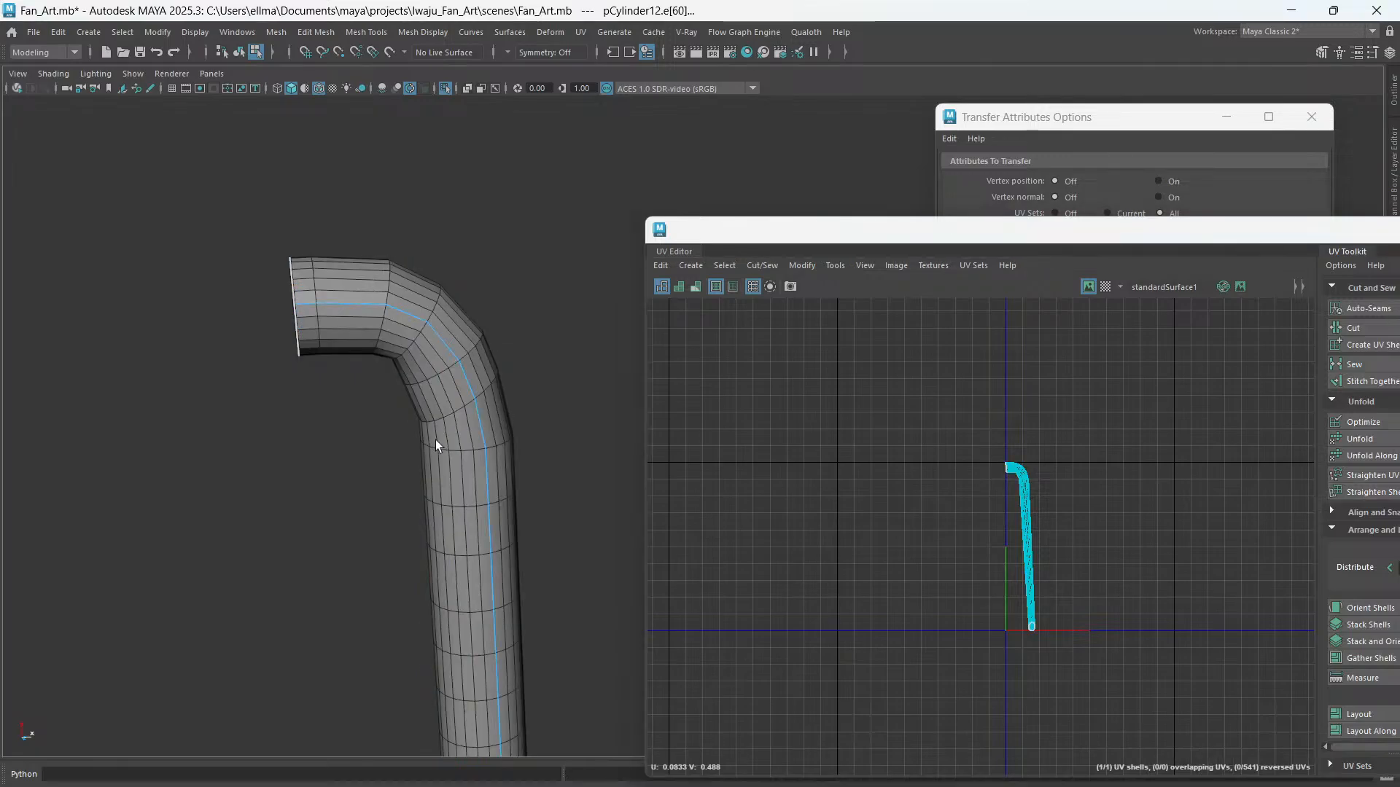
alt+drag(438, 440, 368, 282)
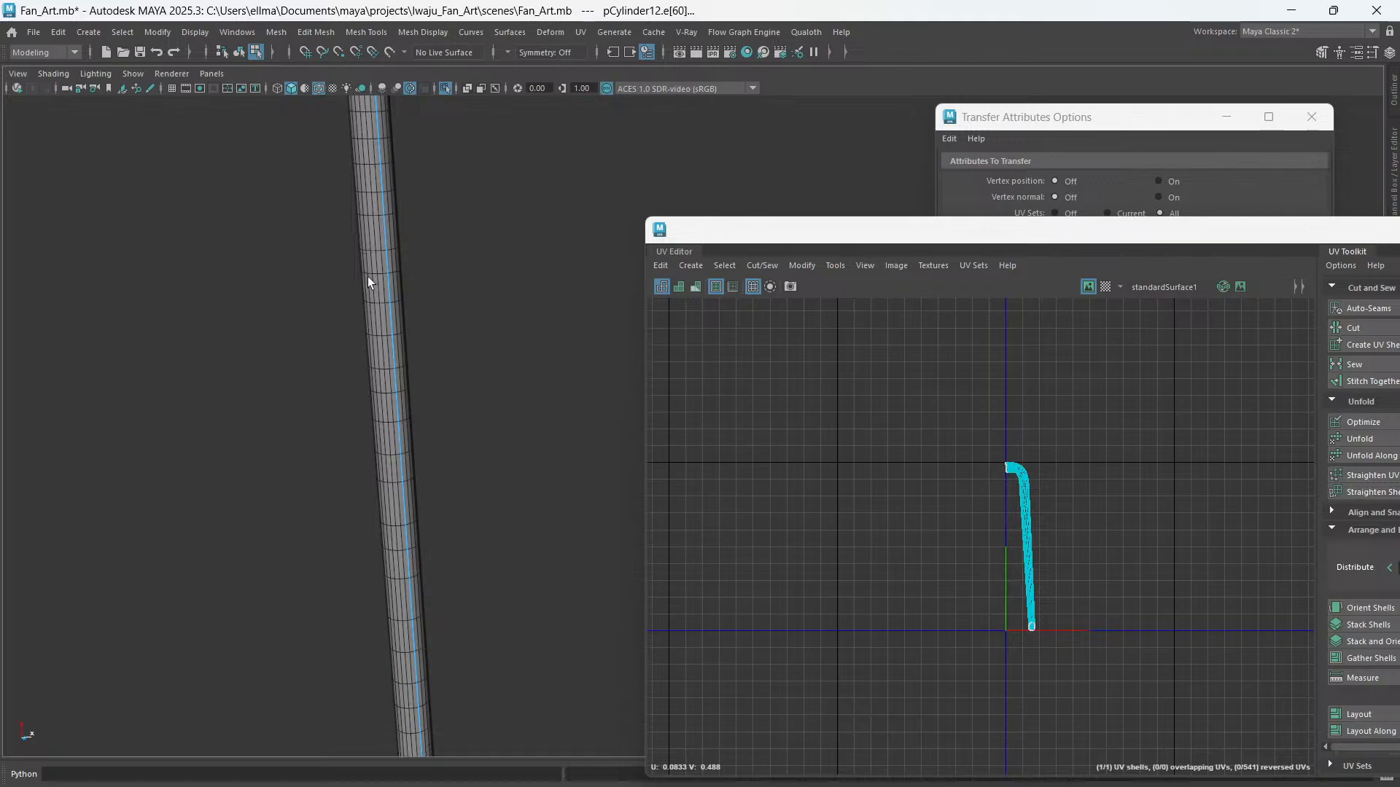
alt+middle_drag(368, 282, 417, 452)
drag(906, 241, 684, 192)
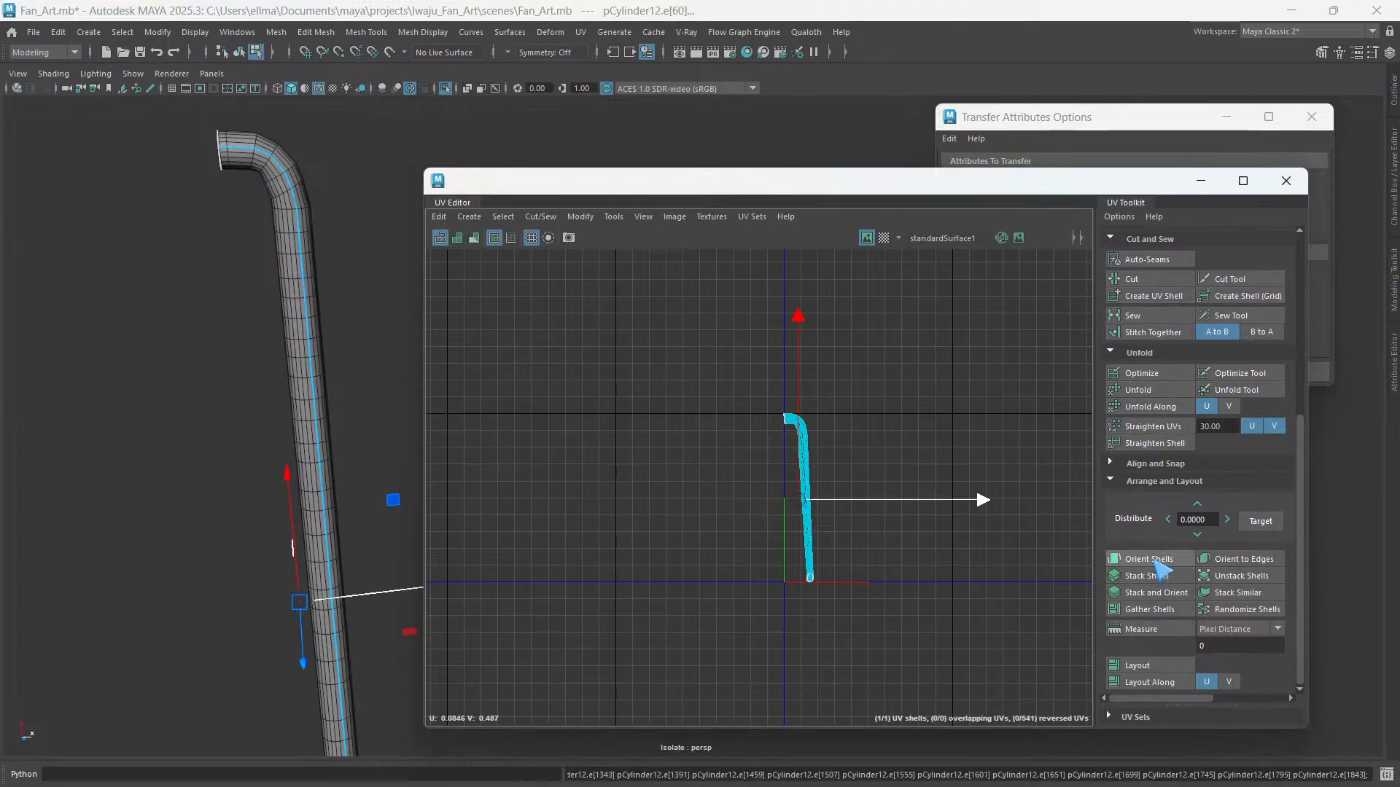
click(1155, 559)
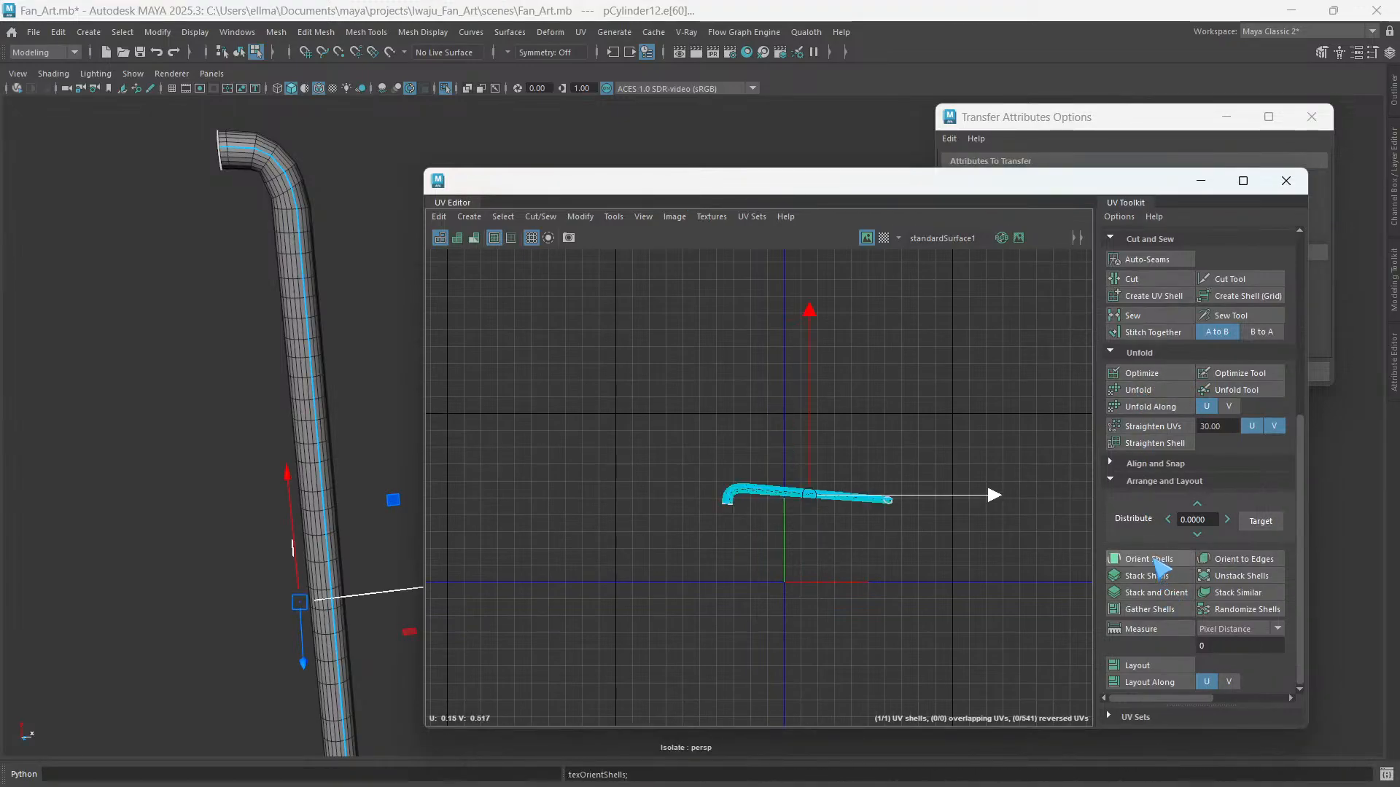
click(1157, 560)
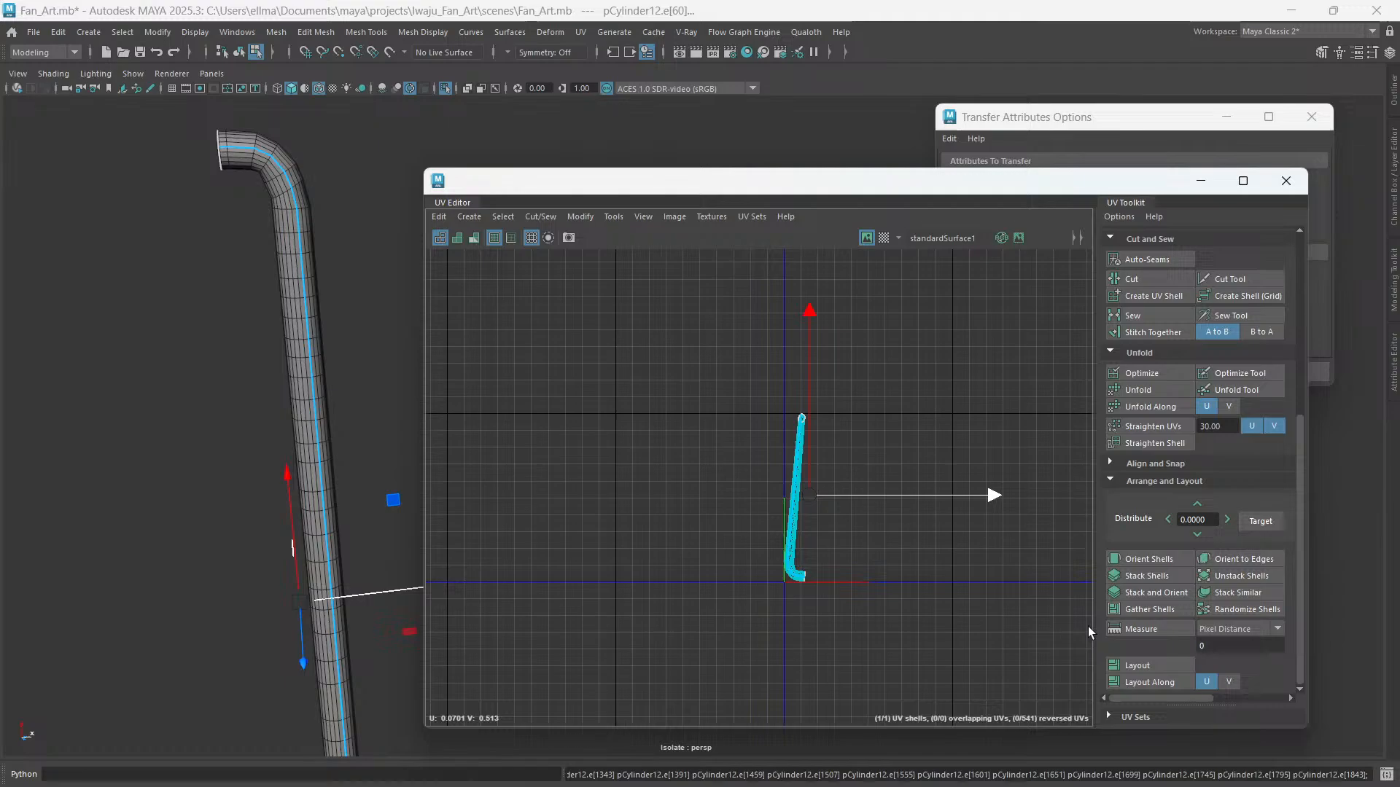
scroll(817, 481, up, 4)
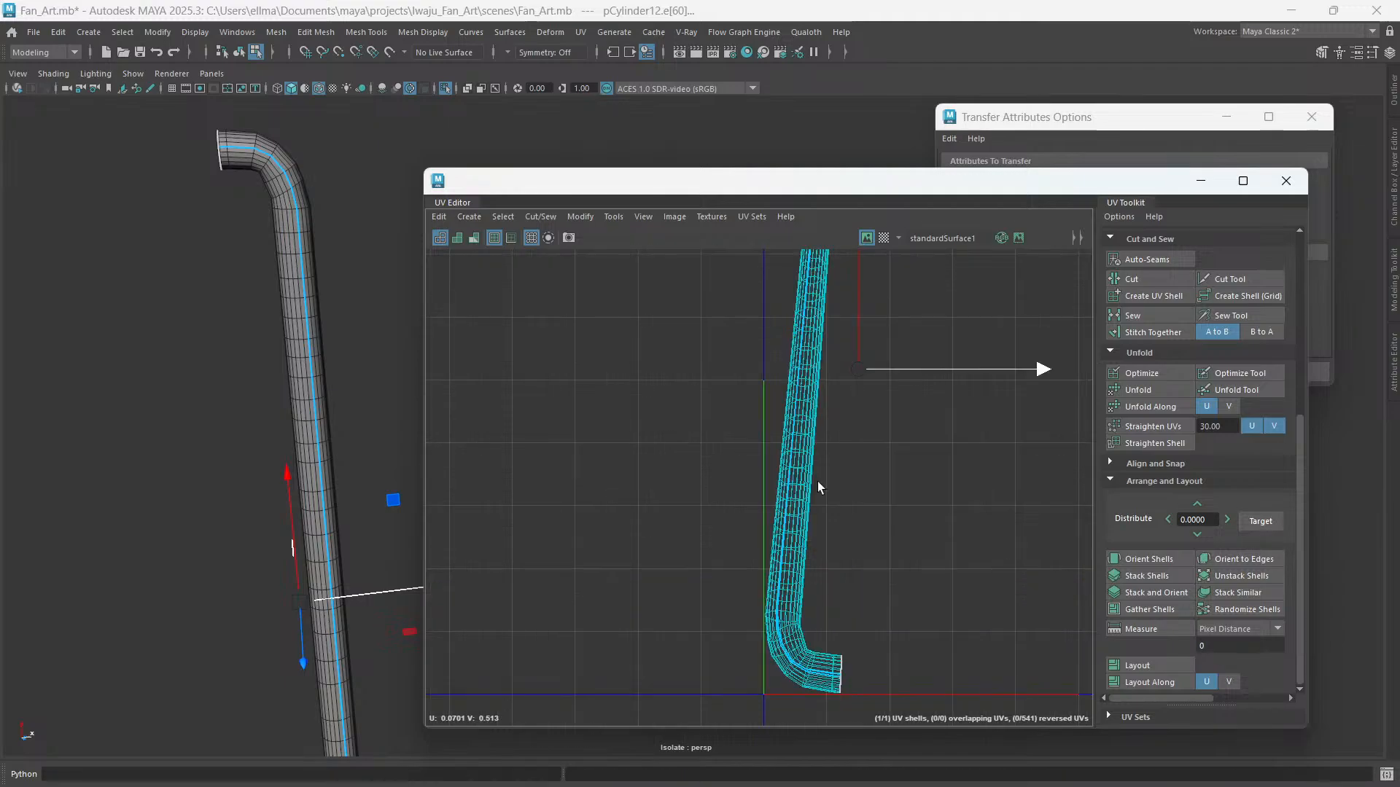
scroll(835, 440, down, 3)
- Undo the shell orientation and the camera-based mapping of the pipe
key(ctrl+z)
key(ctrl+z)
key(ctrl+z)
key(ctrl+z)
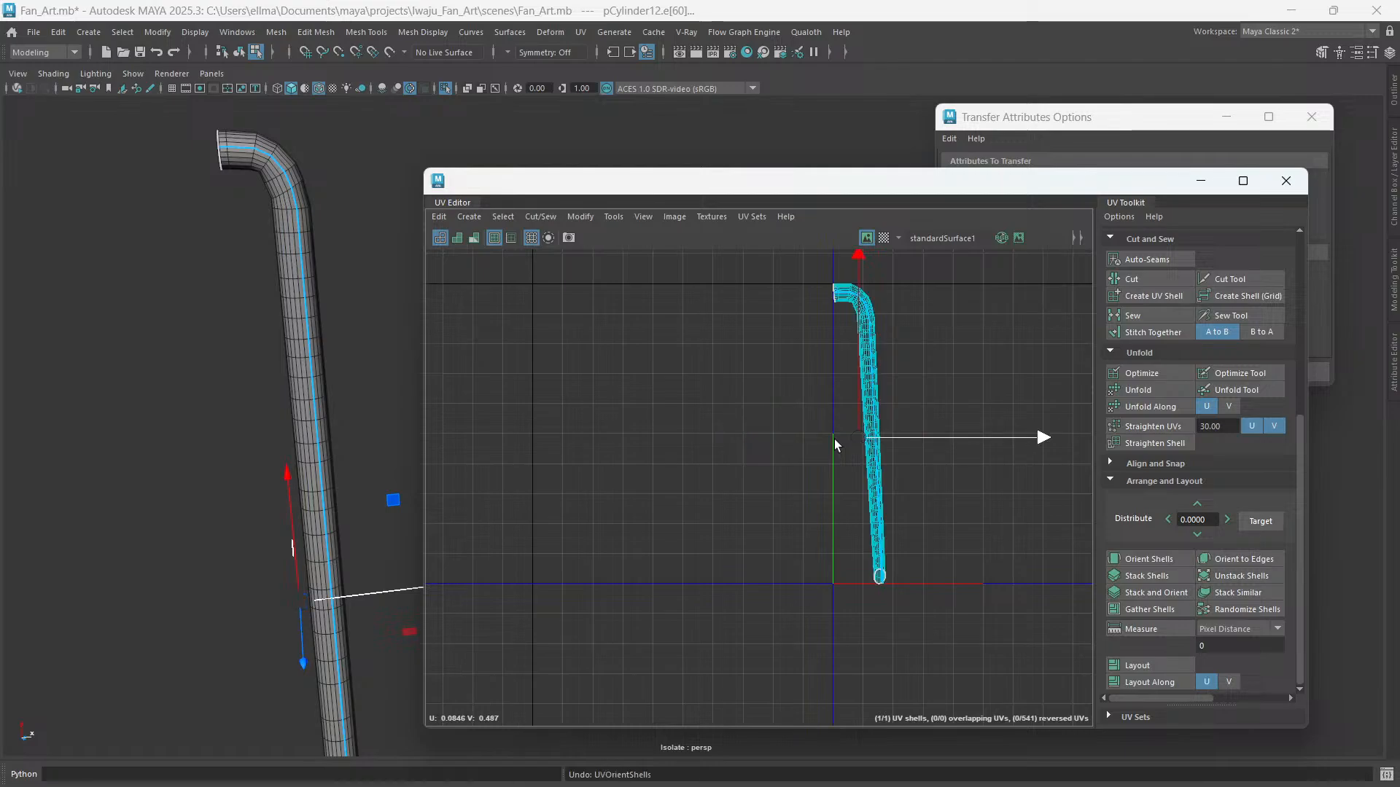
key(ctrl+z)
key(ctrl+z)
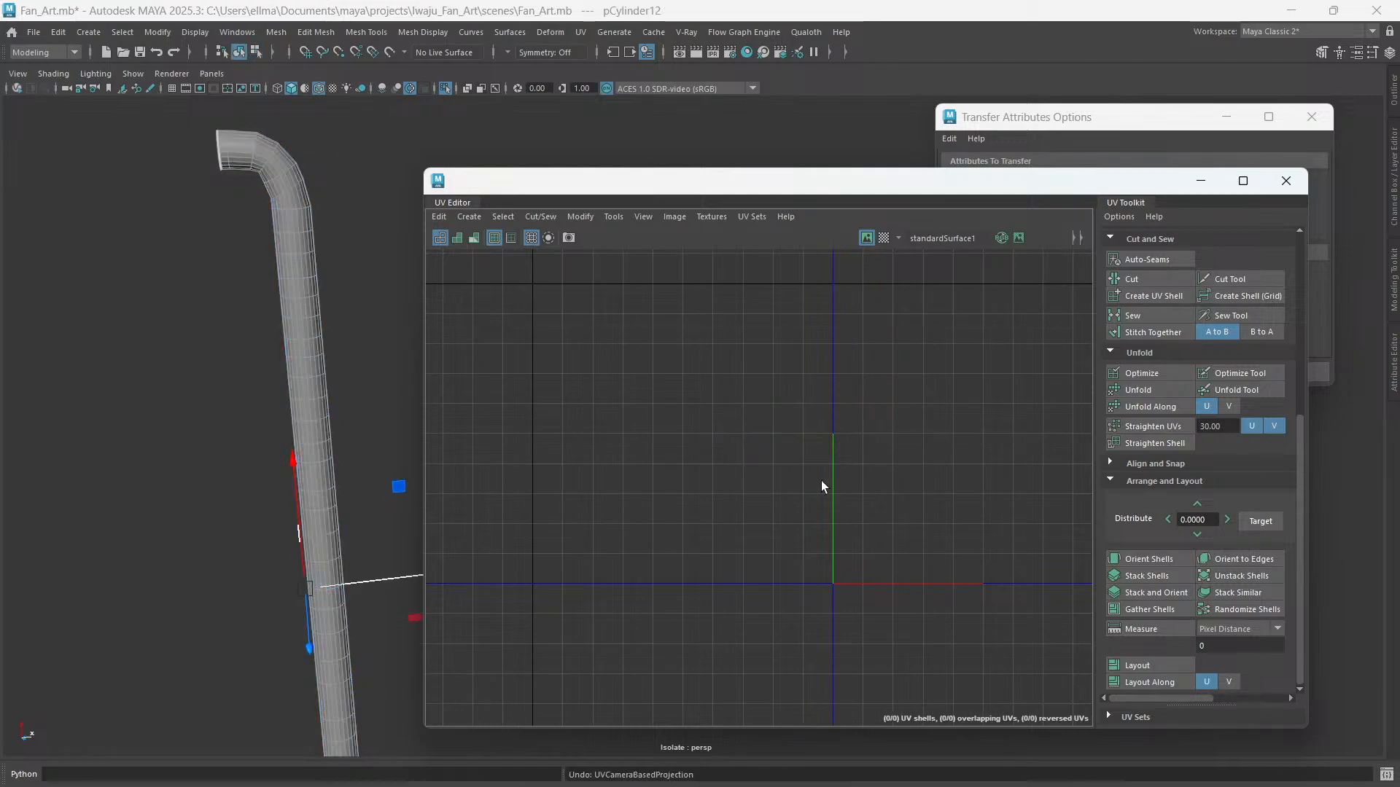
key(ctrl+z)
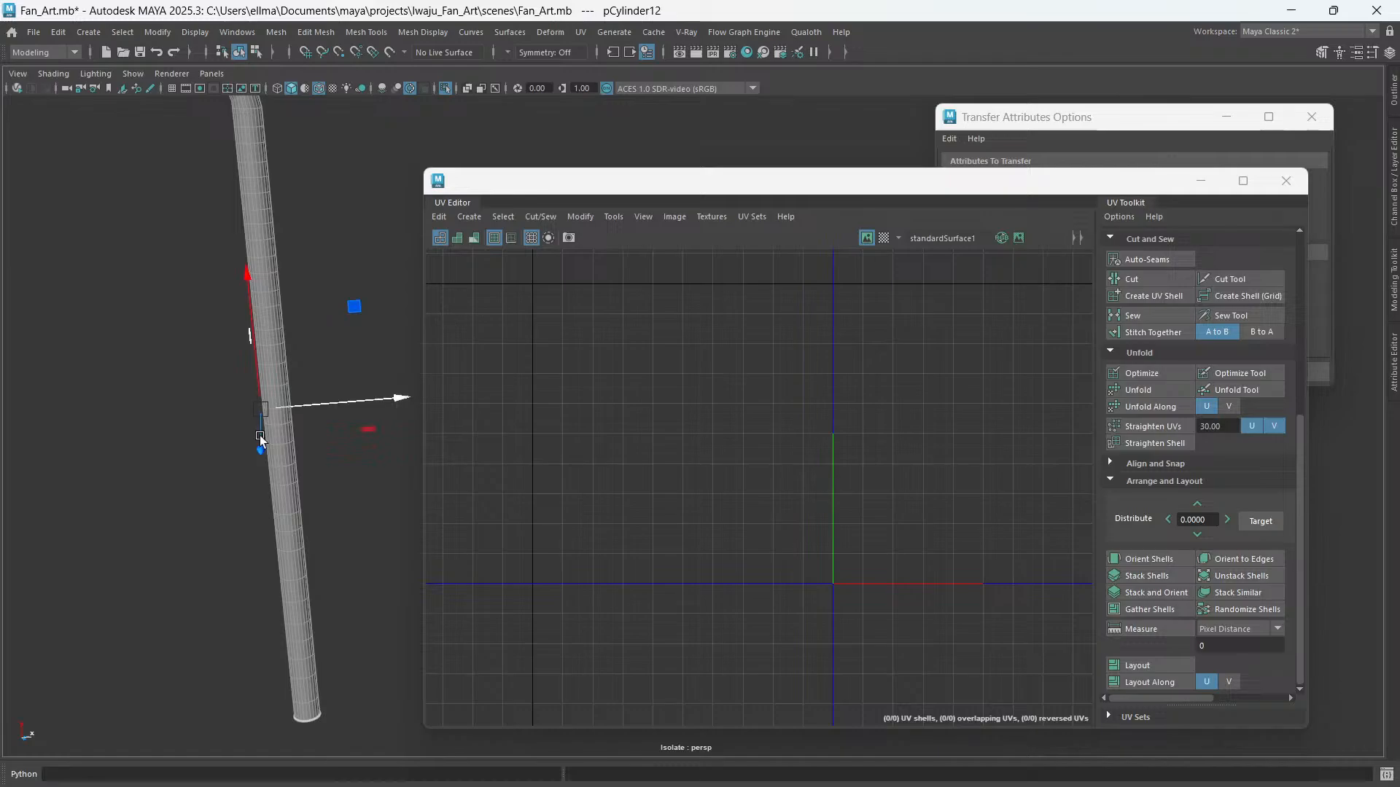
- Try selecting a lengthwise edge loop on the unmapped pipe and check where it runs around the open end
key(shift+z)
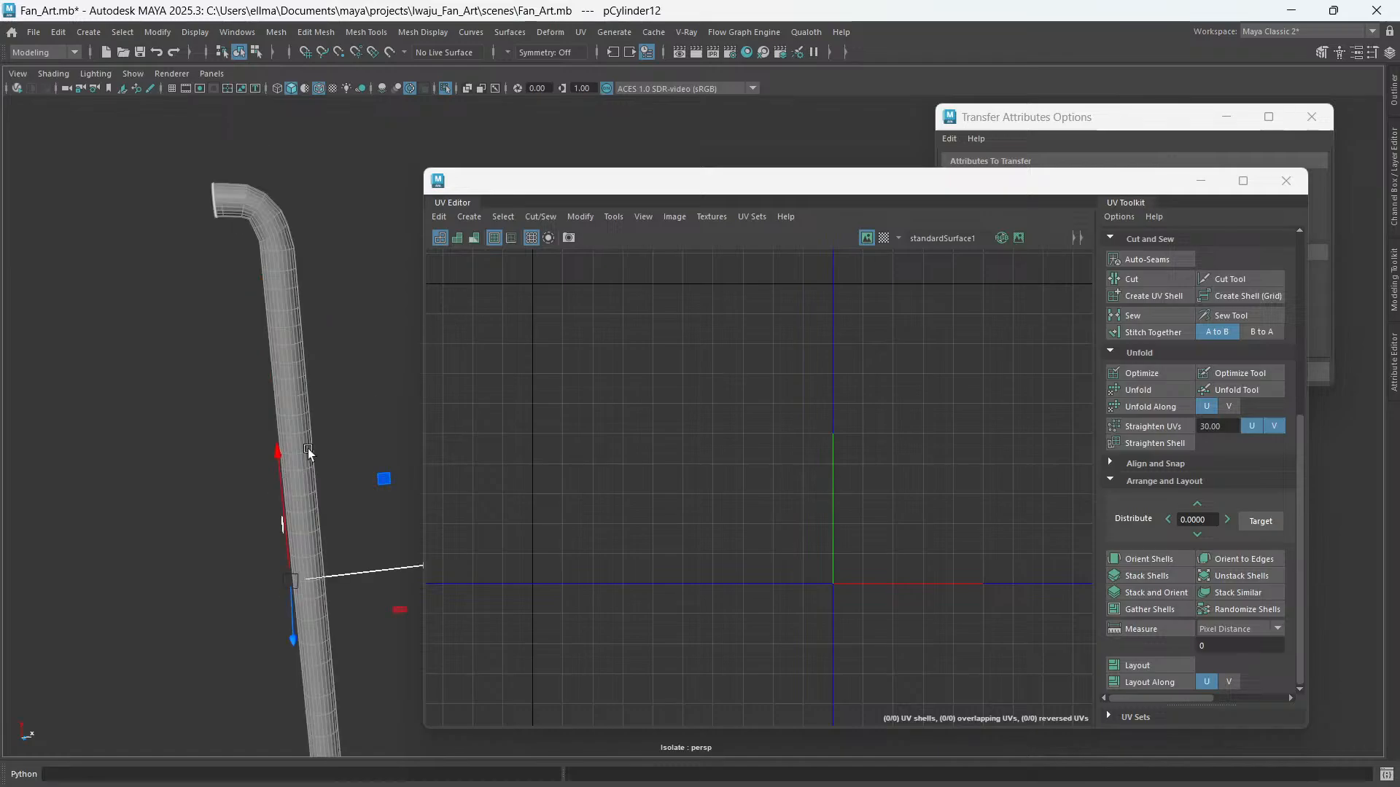
alt+drag(309, 452, 245, 281)
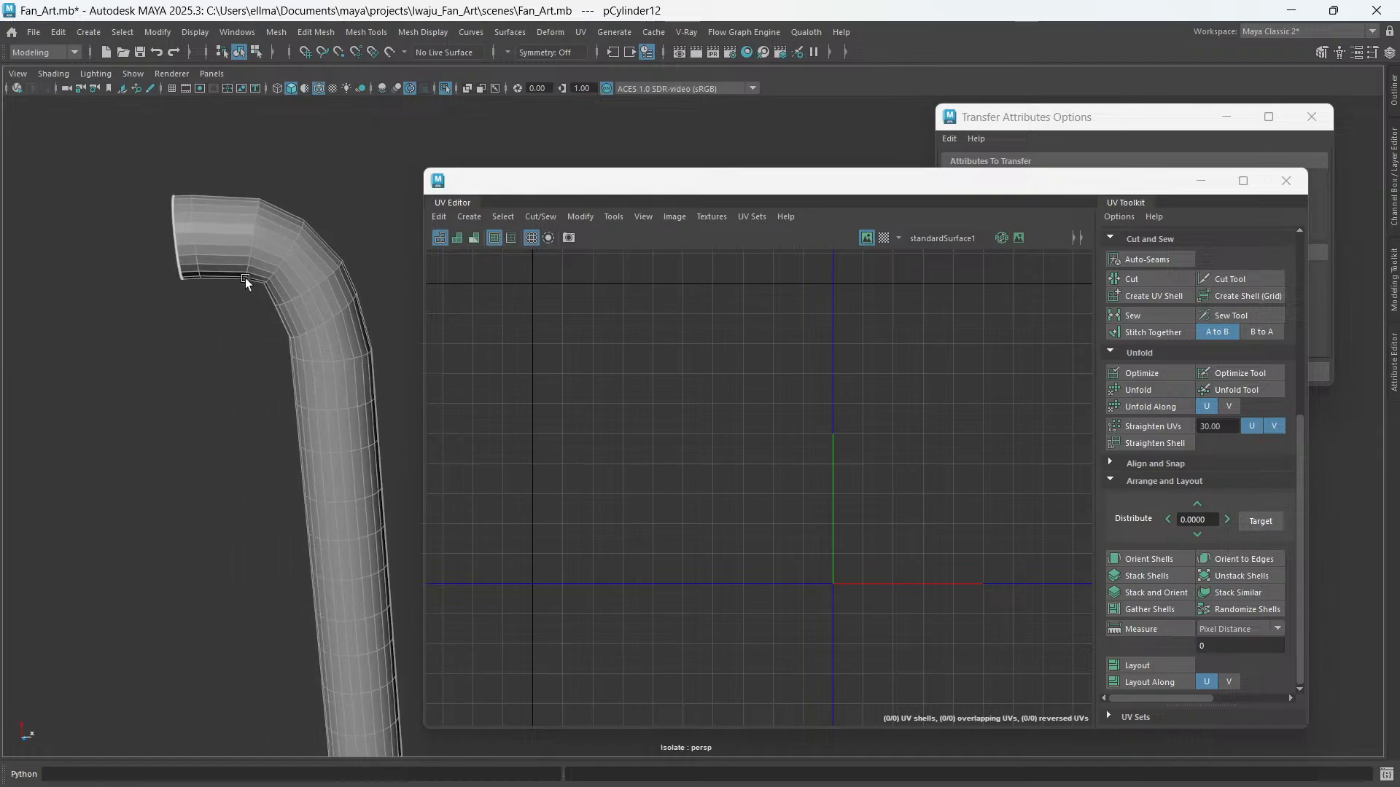
right_click(232, 239)
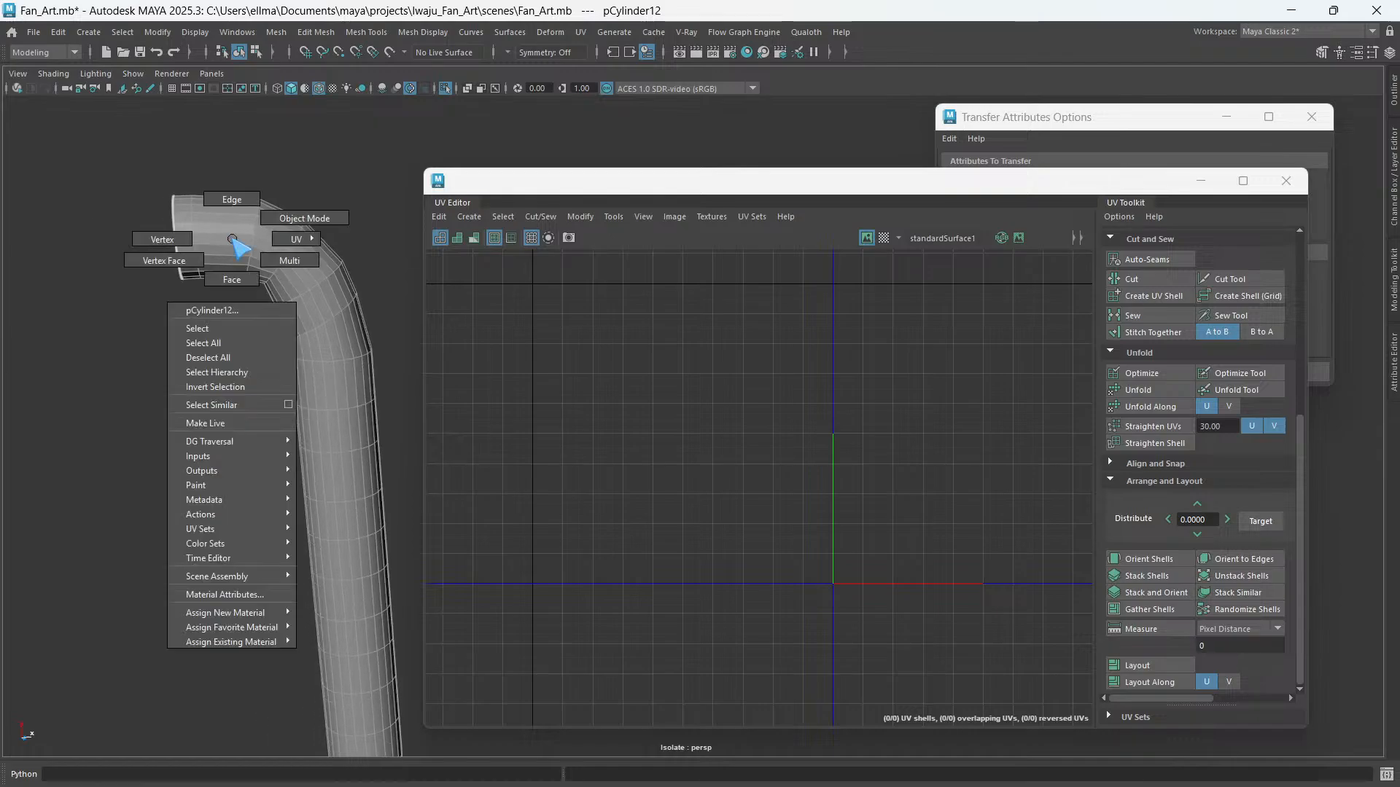
click(232, 199)
double_click(237, 247)
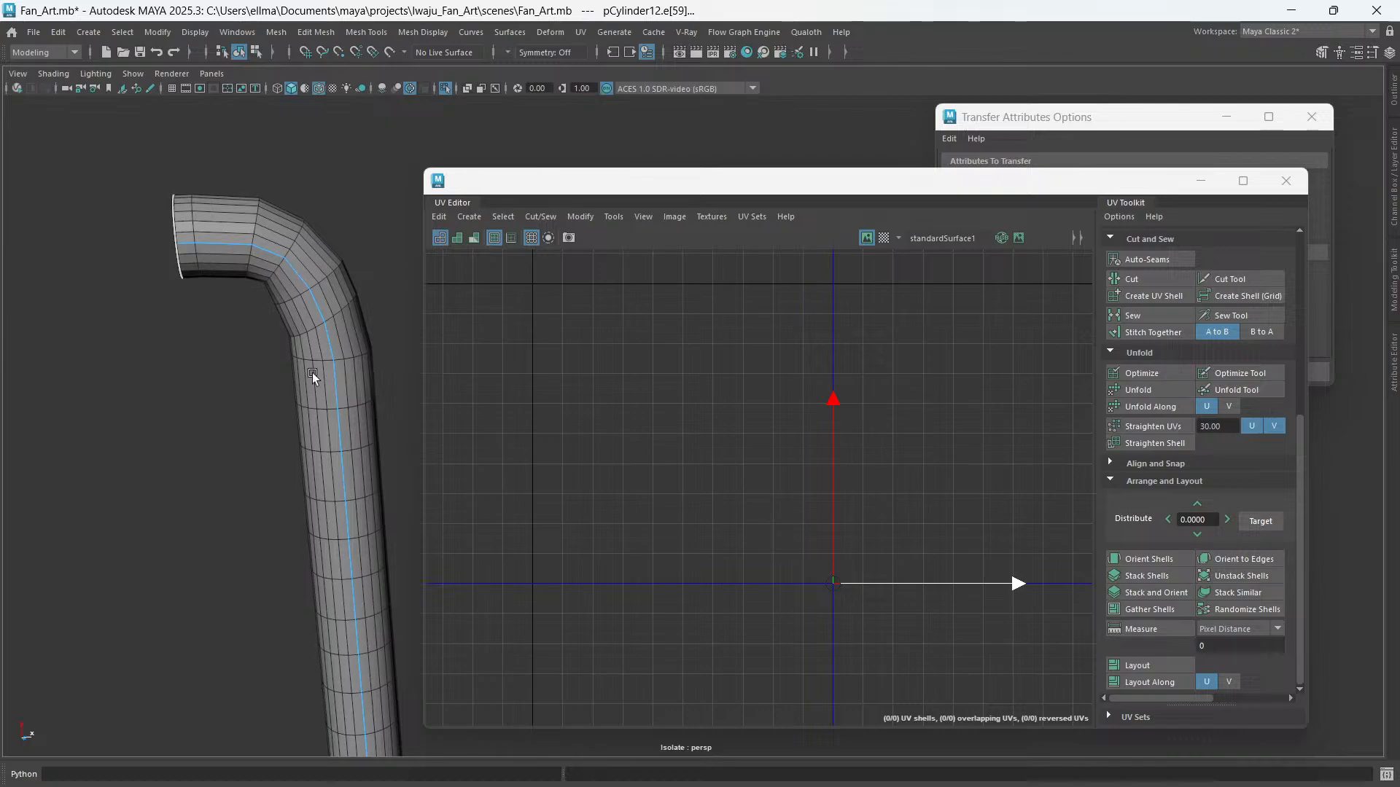
alt+drag(314, 377, 228, 226)
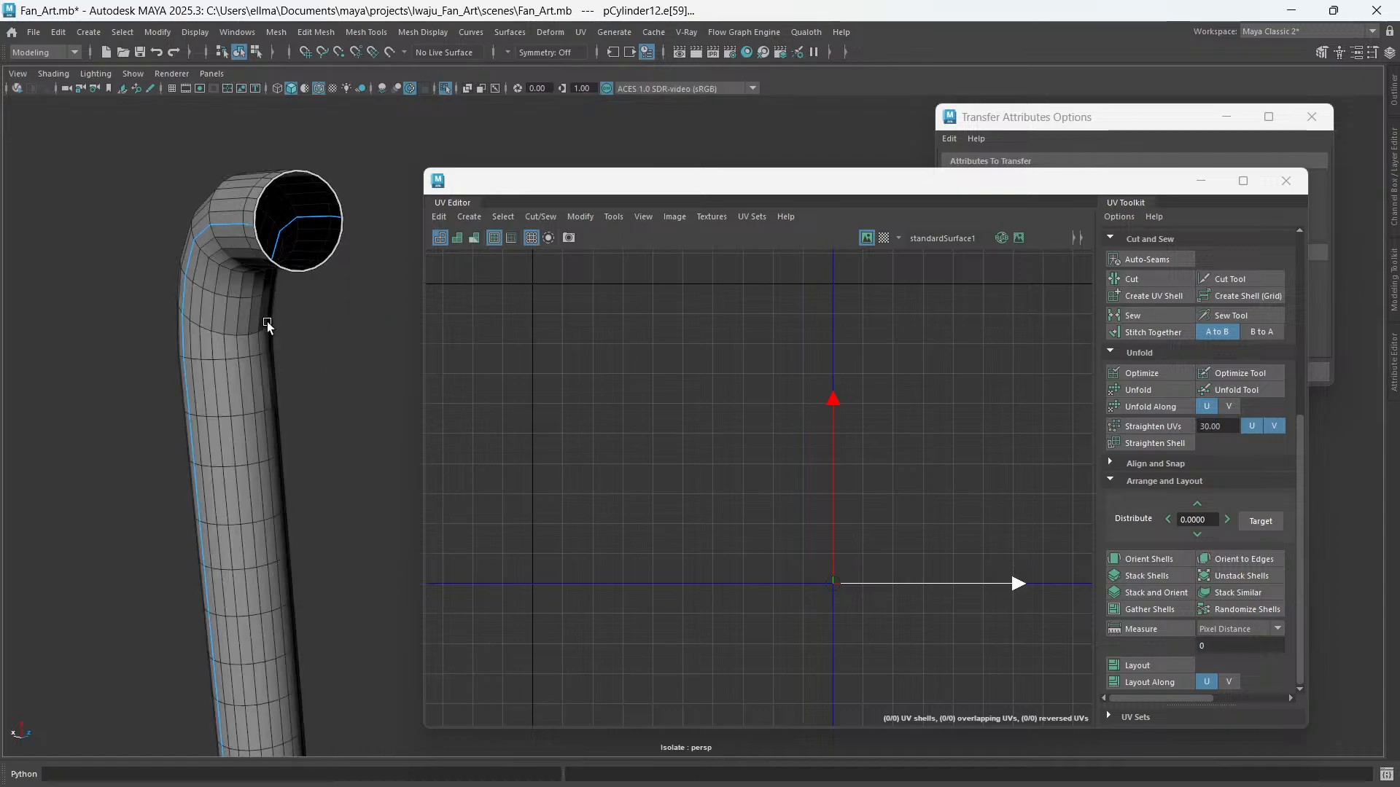
alt+drag(267, 326, 271, 359)
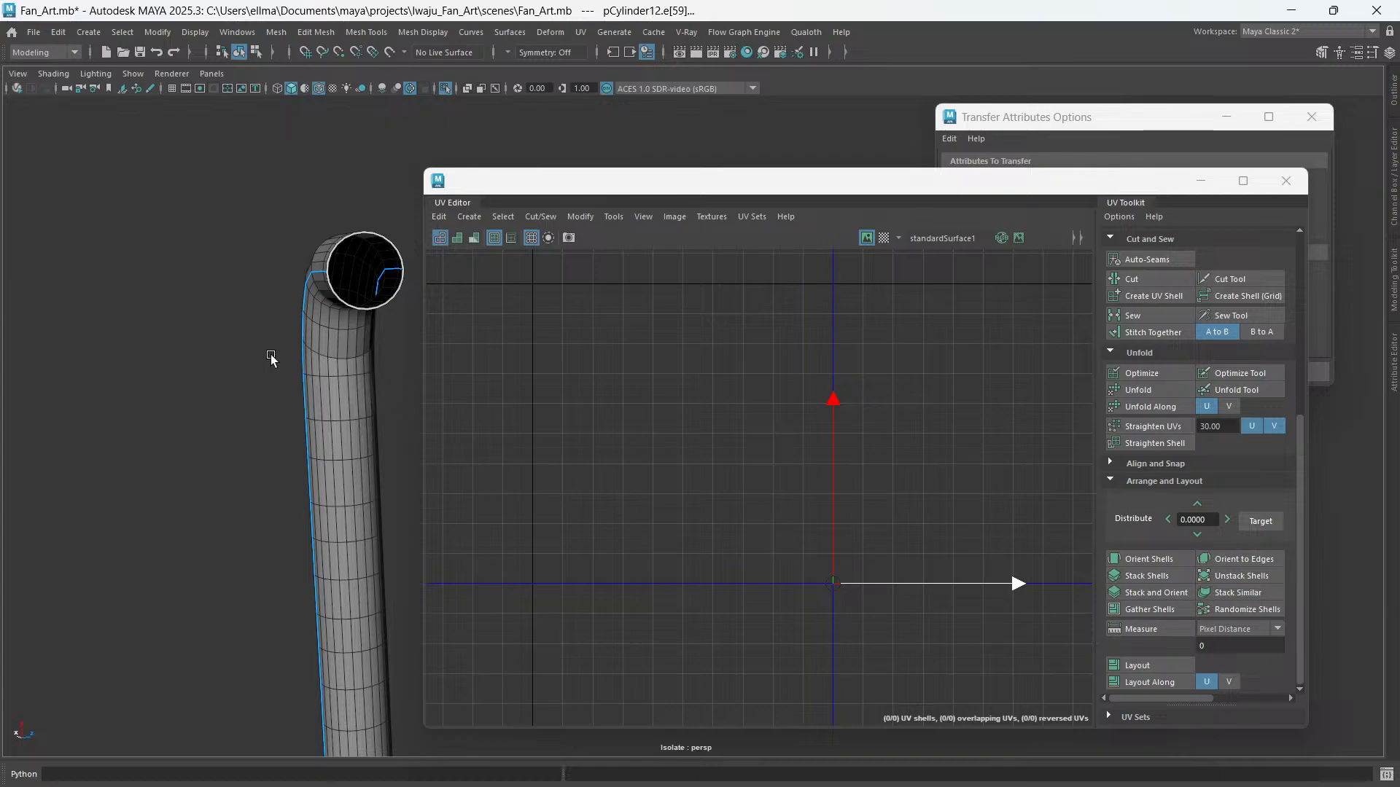
scroll(817, 449, down, 2)
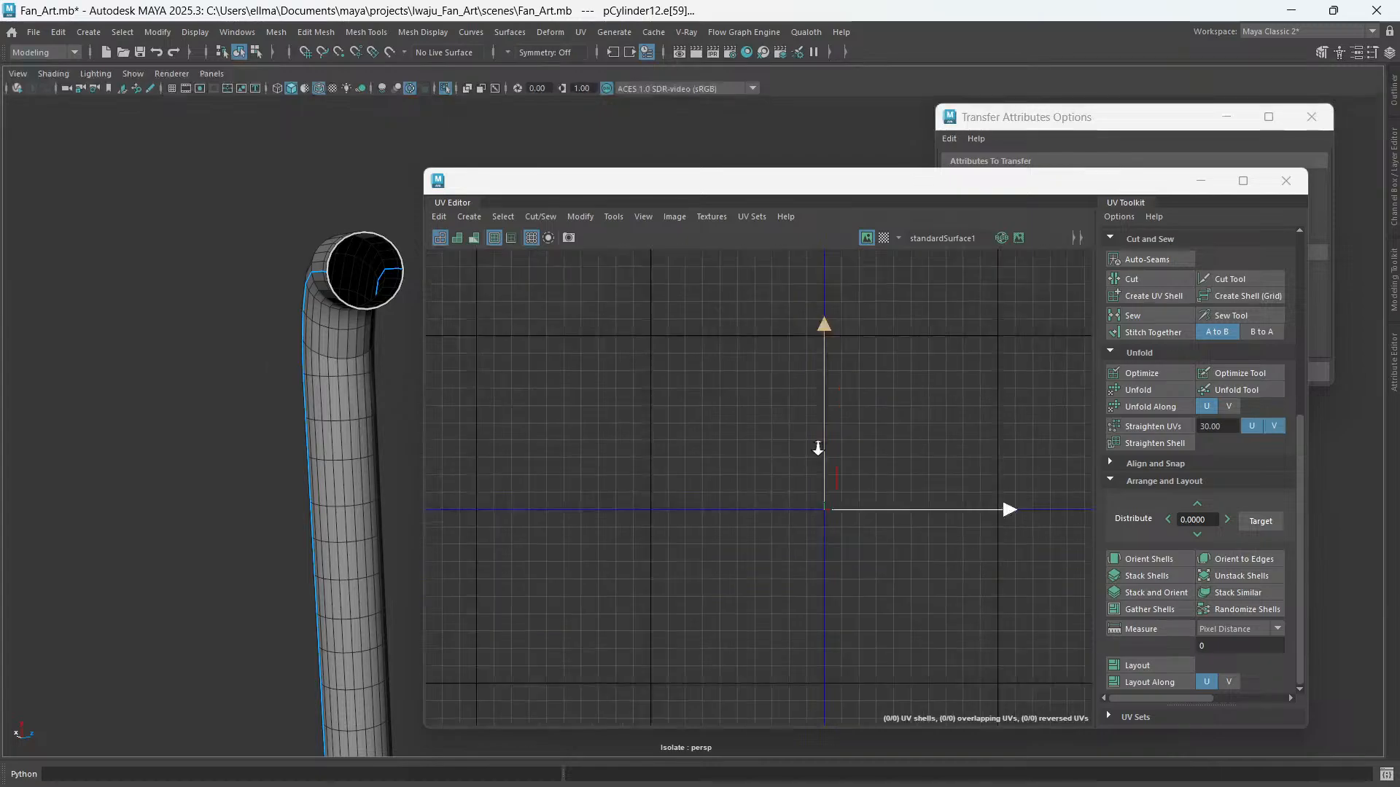
- Return the pipe to object mode and create a camera-based UV mapping for it, facing its open end
right_drag(356, 370, 427, 351)
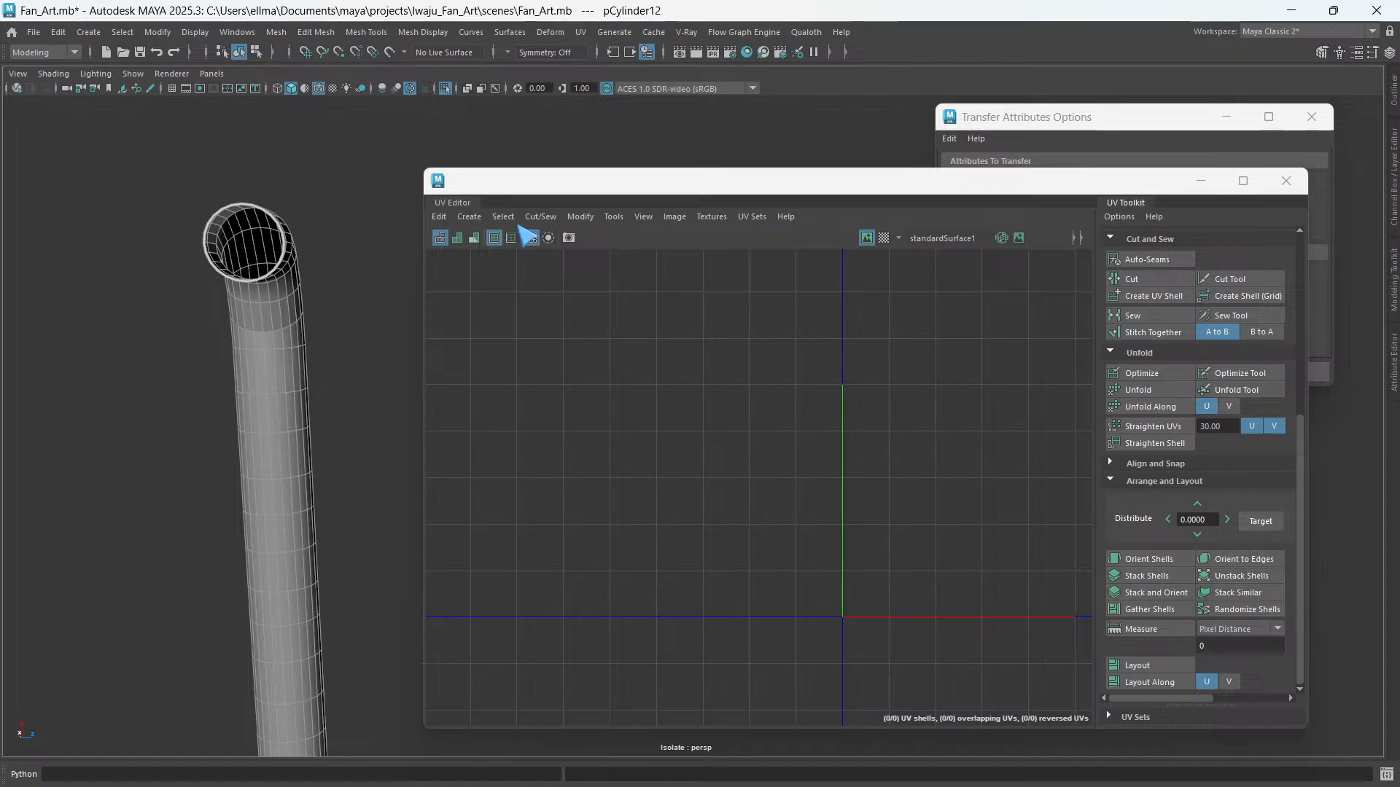
click(468, 216)
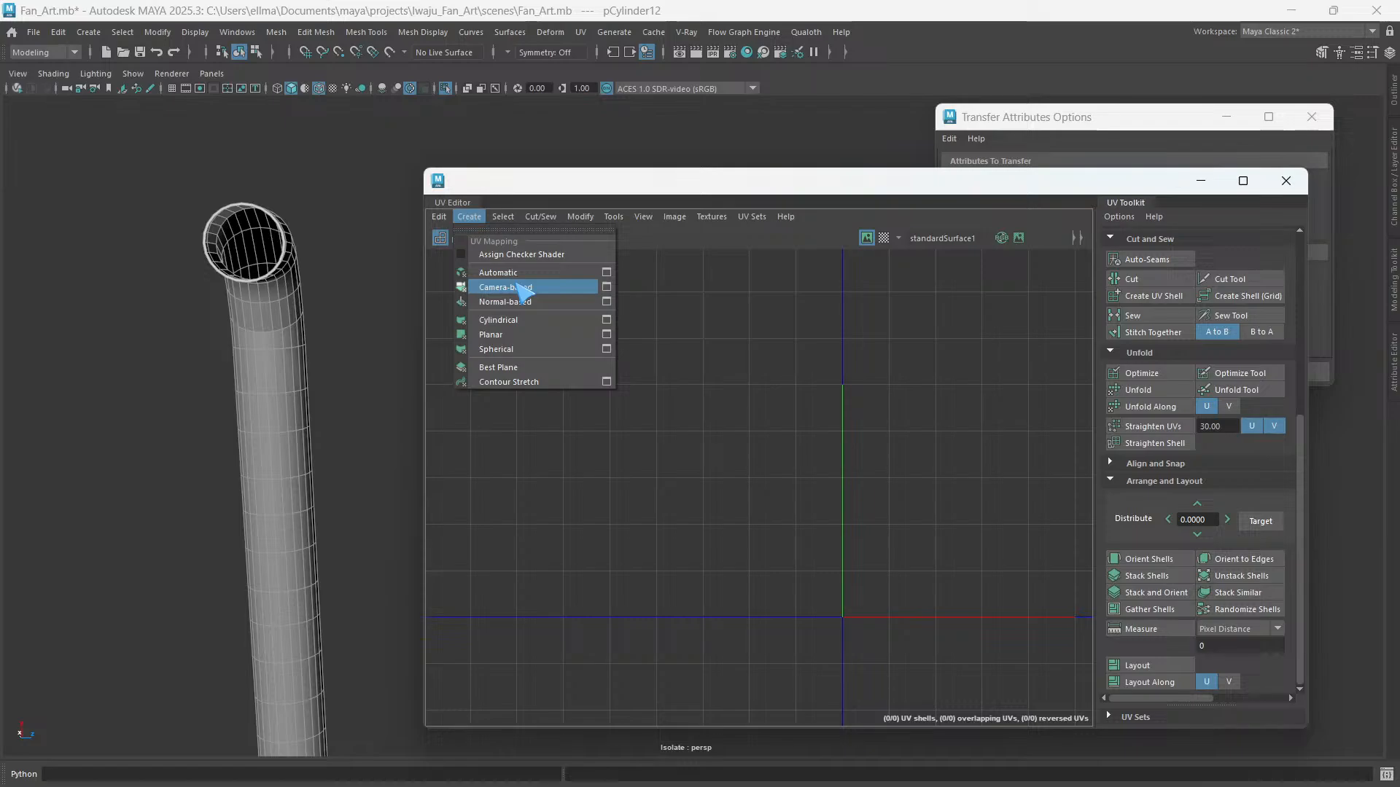
click(524, 287)
scroll(365, 425, up, 5)
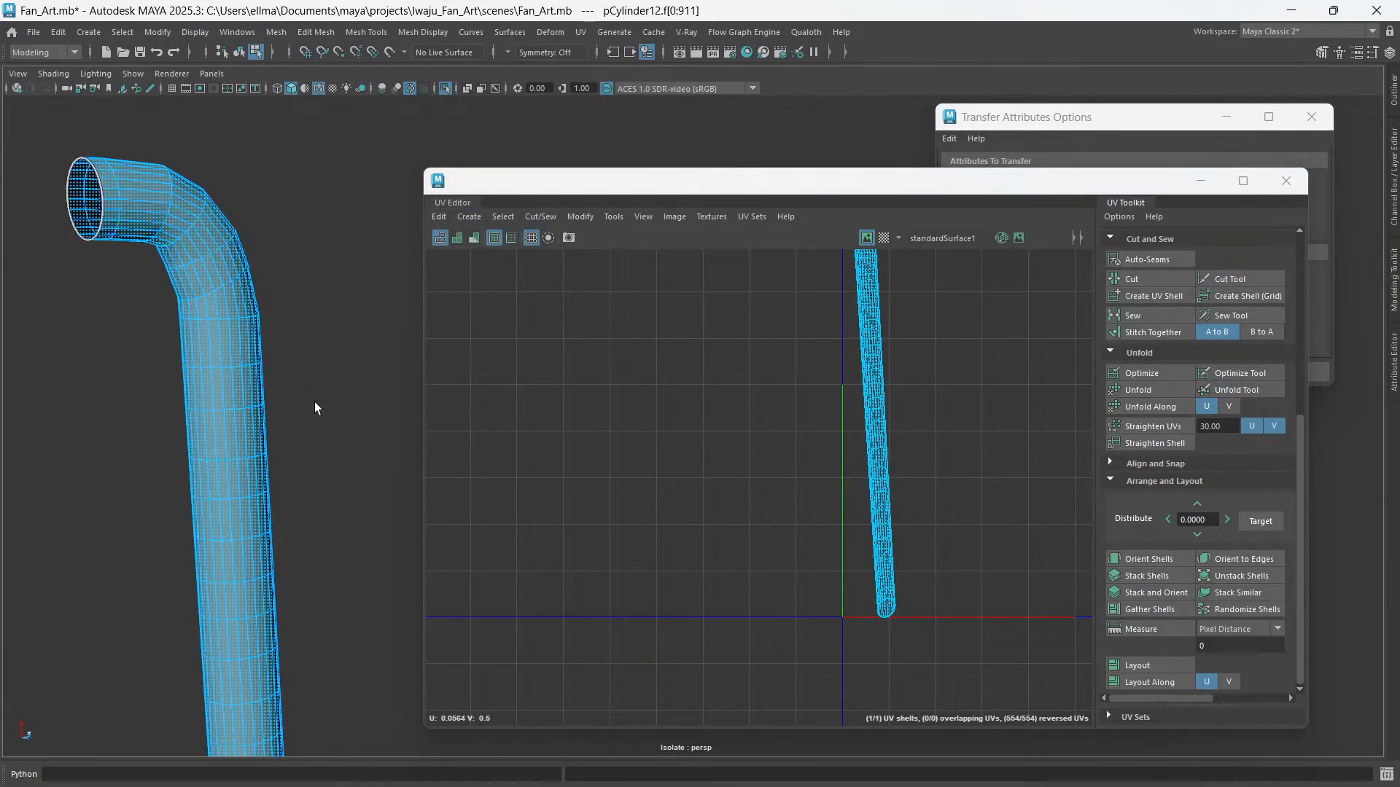
- Select the lengthwise edge loop along the pipe and its bend, and cut the UVs along it
right_click(241, 263)
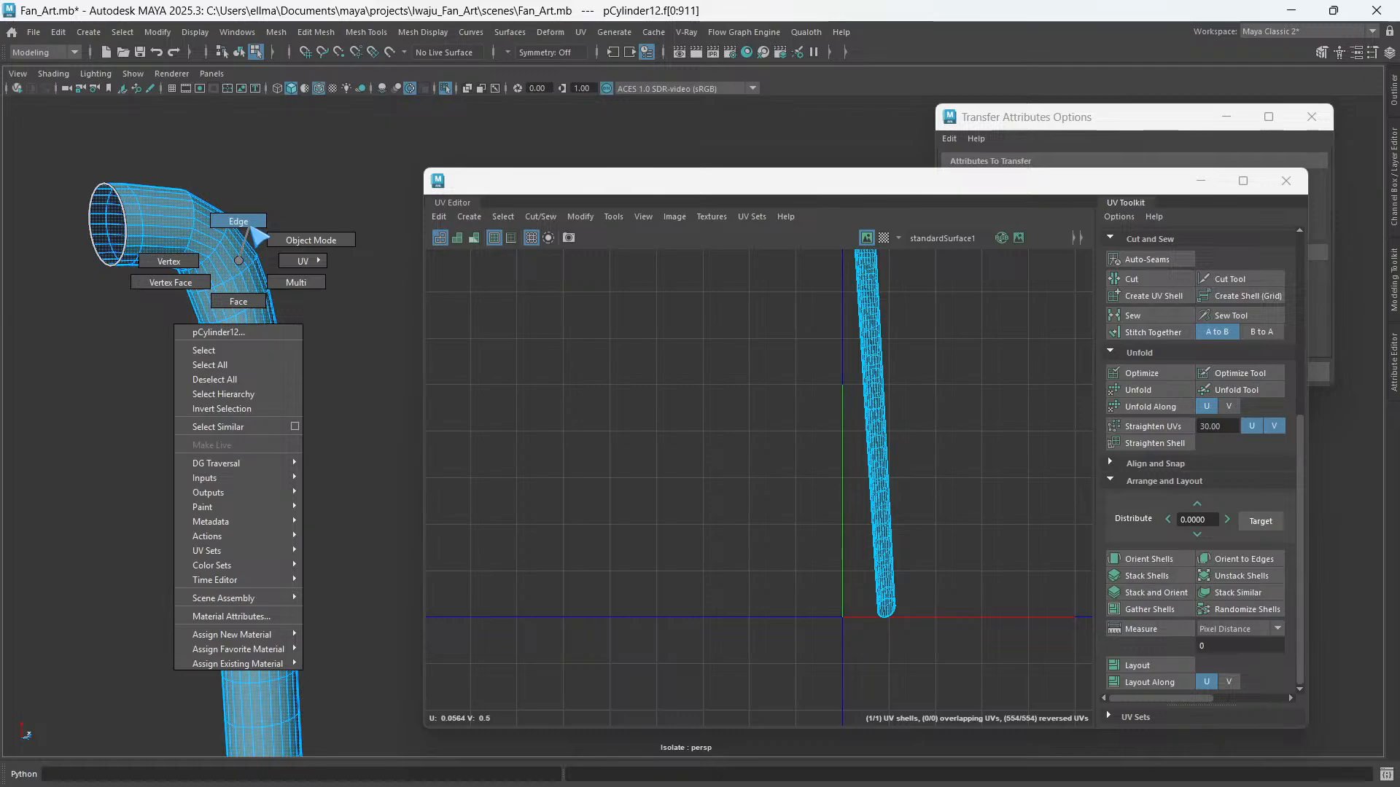
click(240, 222)
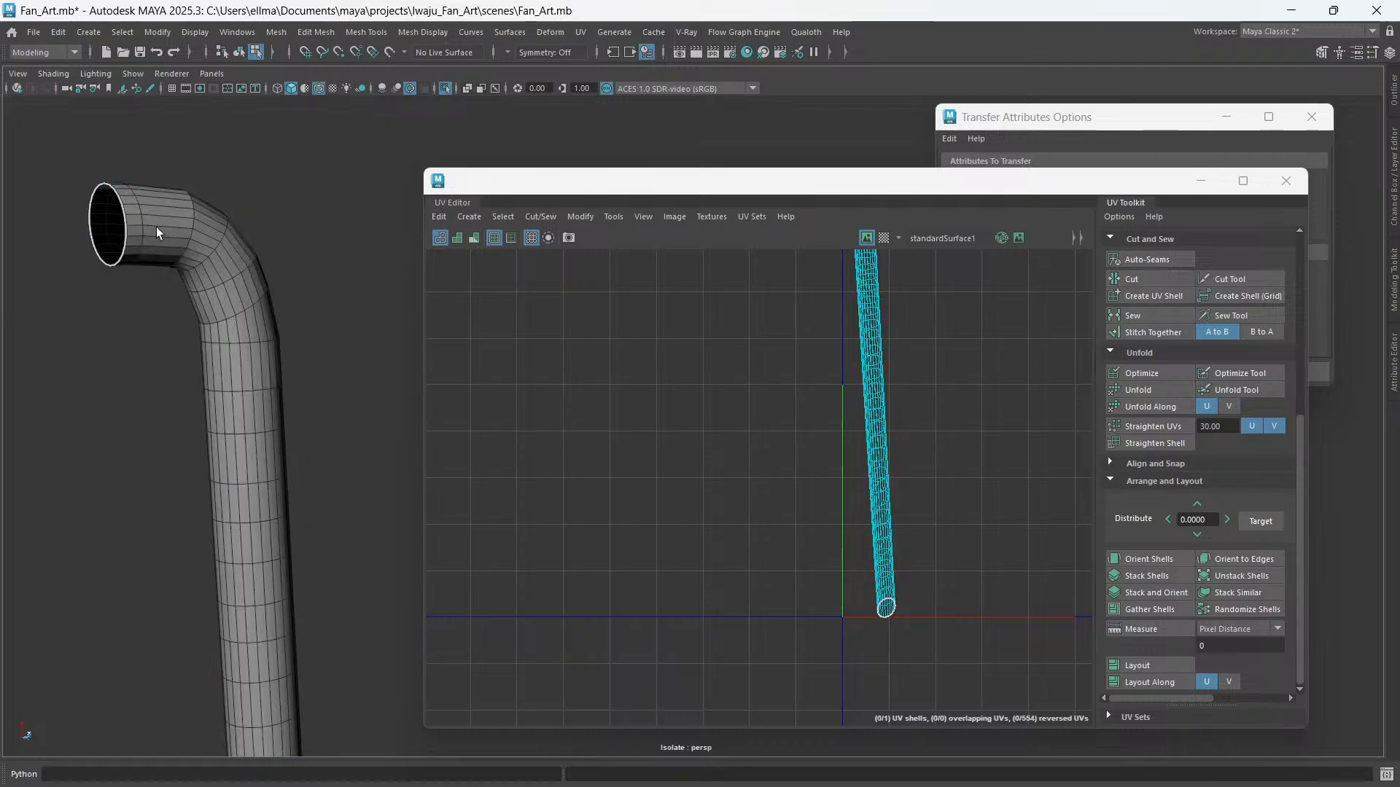
double_click(243, 317)
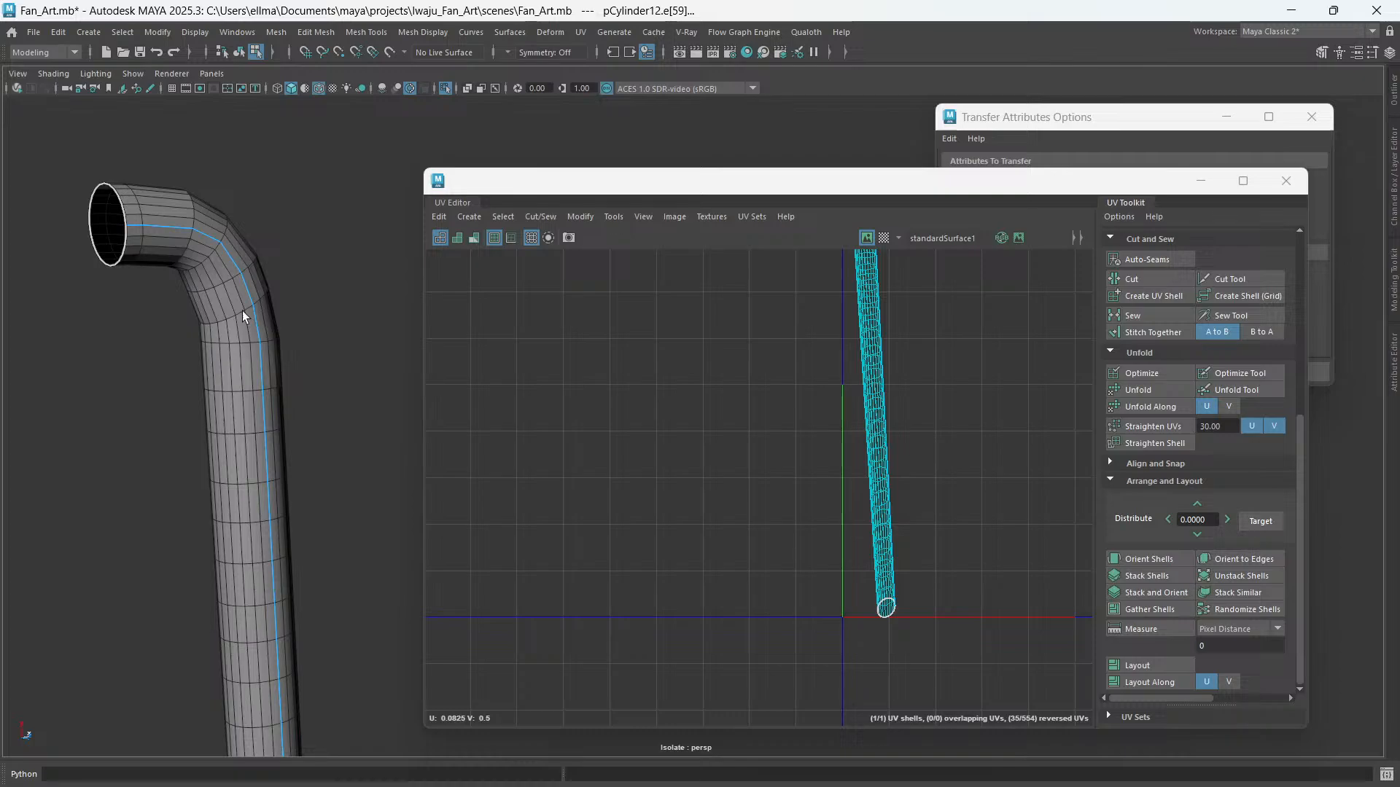
alt+middle_drag(244, 312, 256, 287)
scroll(893, 470, down, 3)
alt+middle_drag(892, 471, 817, 500)
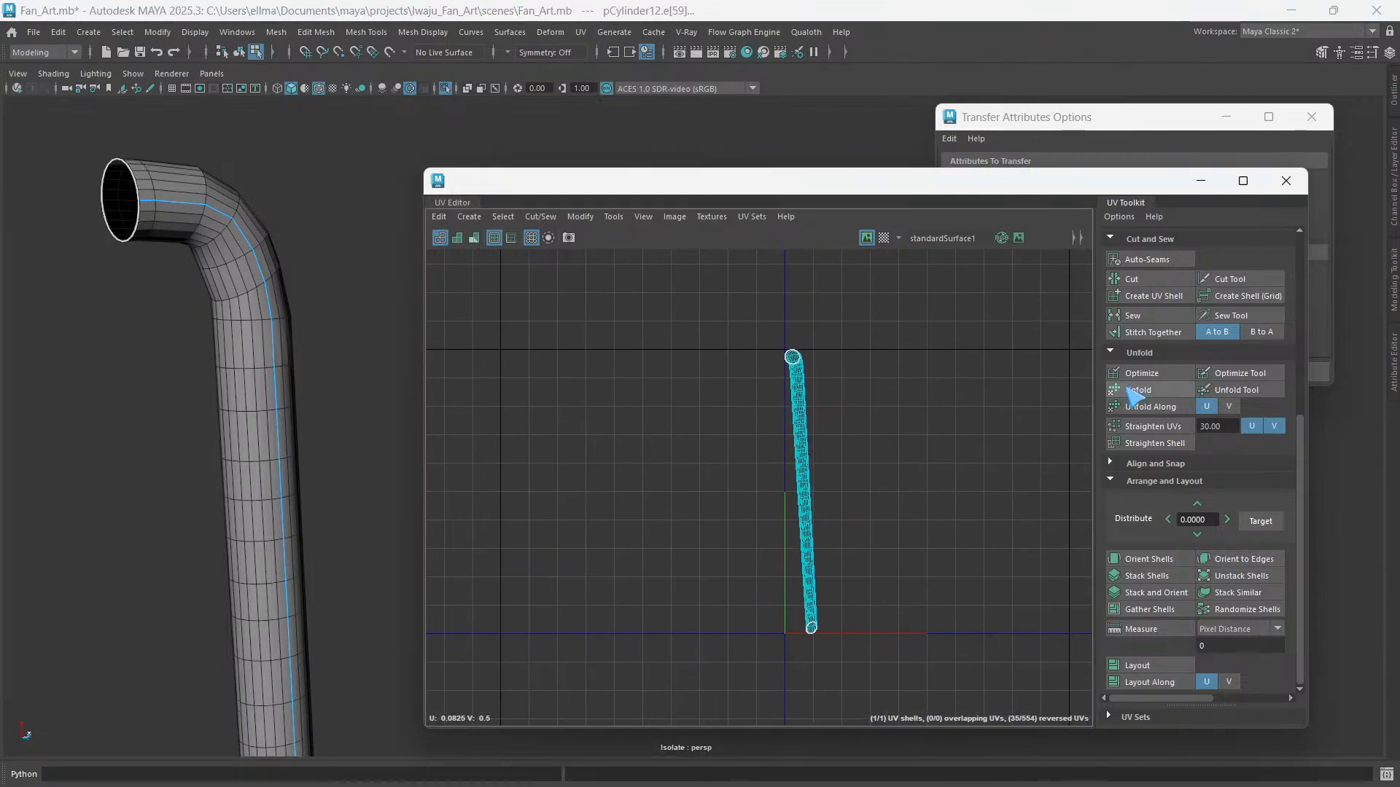
click(1131, 280)
- Unfold all the pipe's cut UVs, and orient and lay out the resulting shell in the UV tile
right_drag(928, 417, 1019, 418)
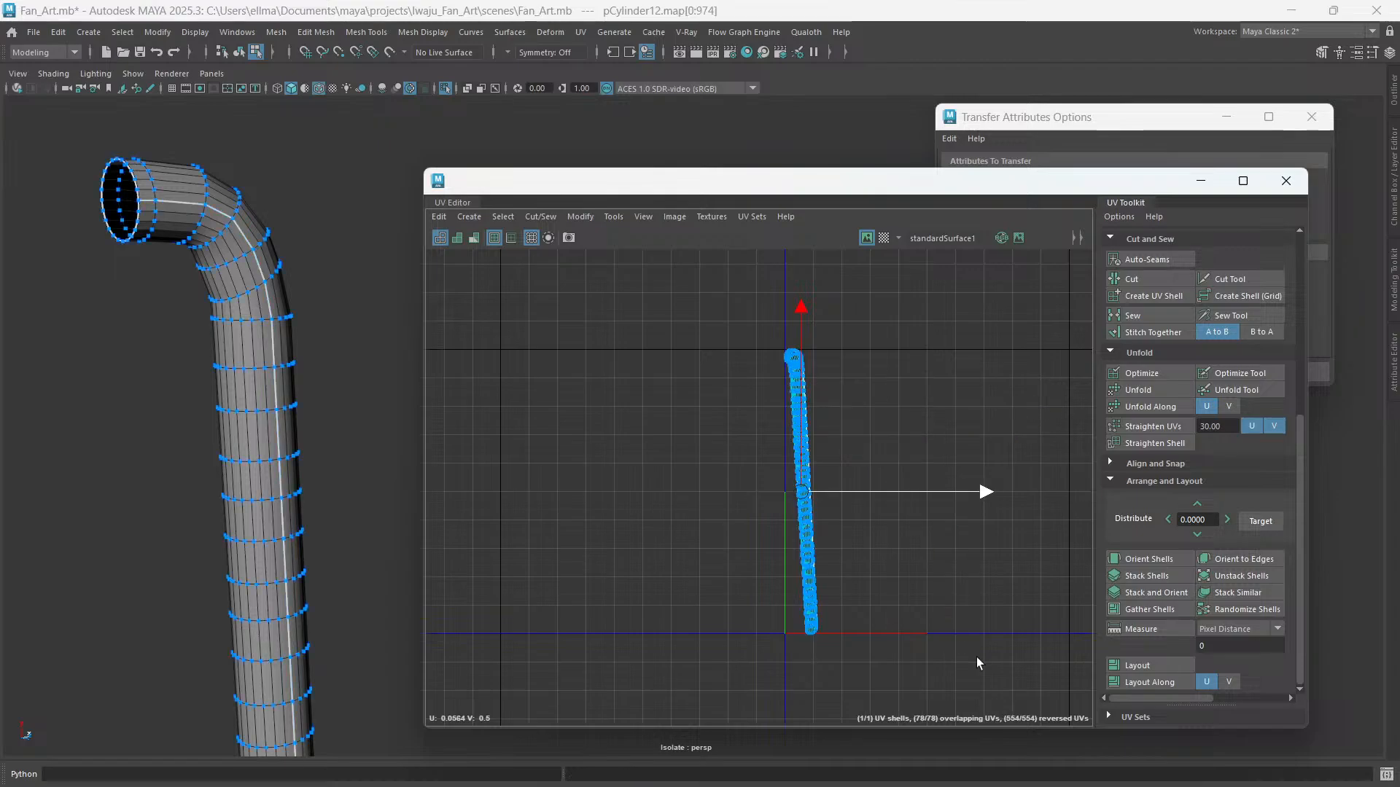
click(1120, 388)
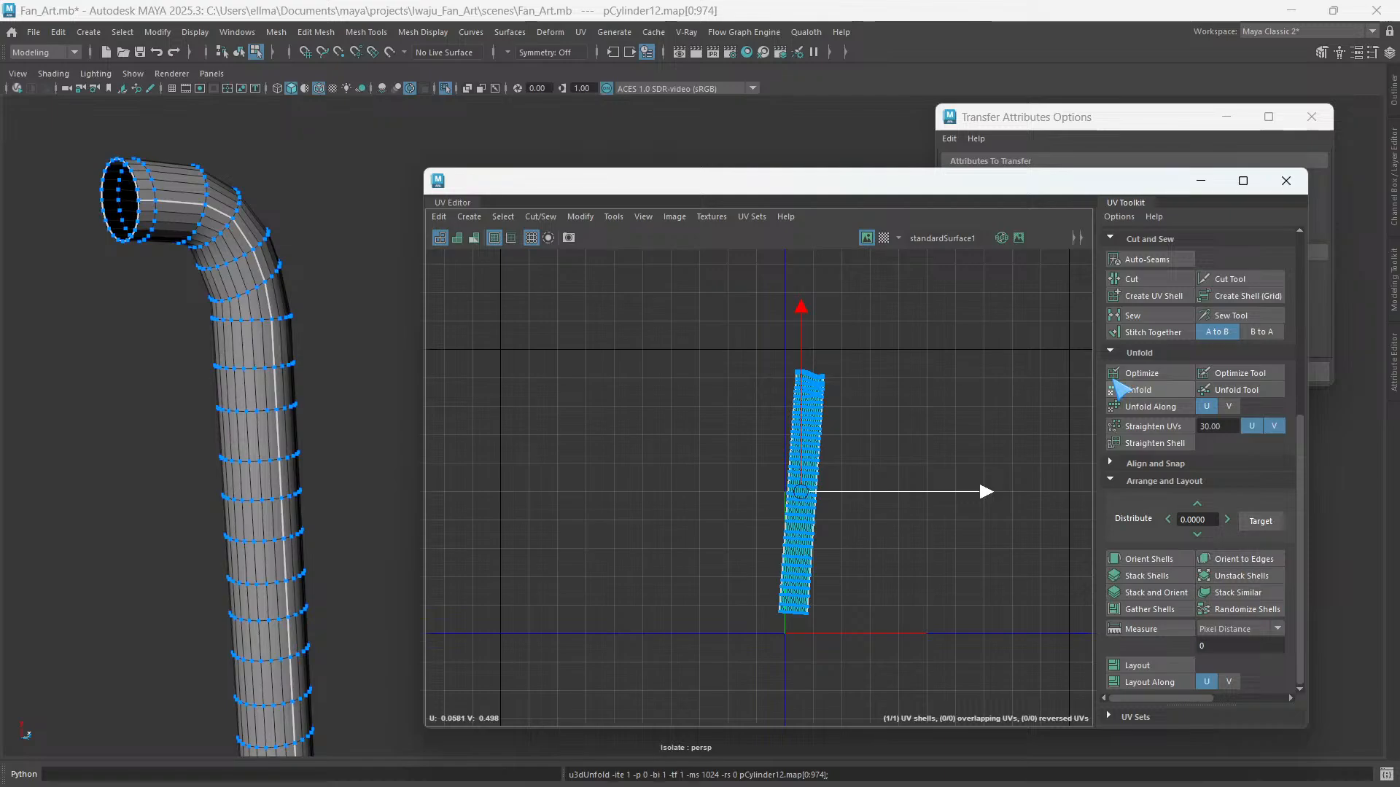
click(1149, 561)
click(1157, 667)
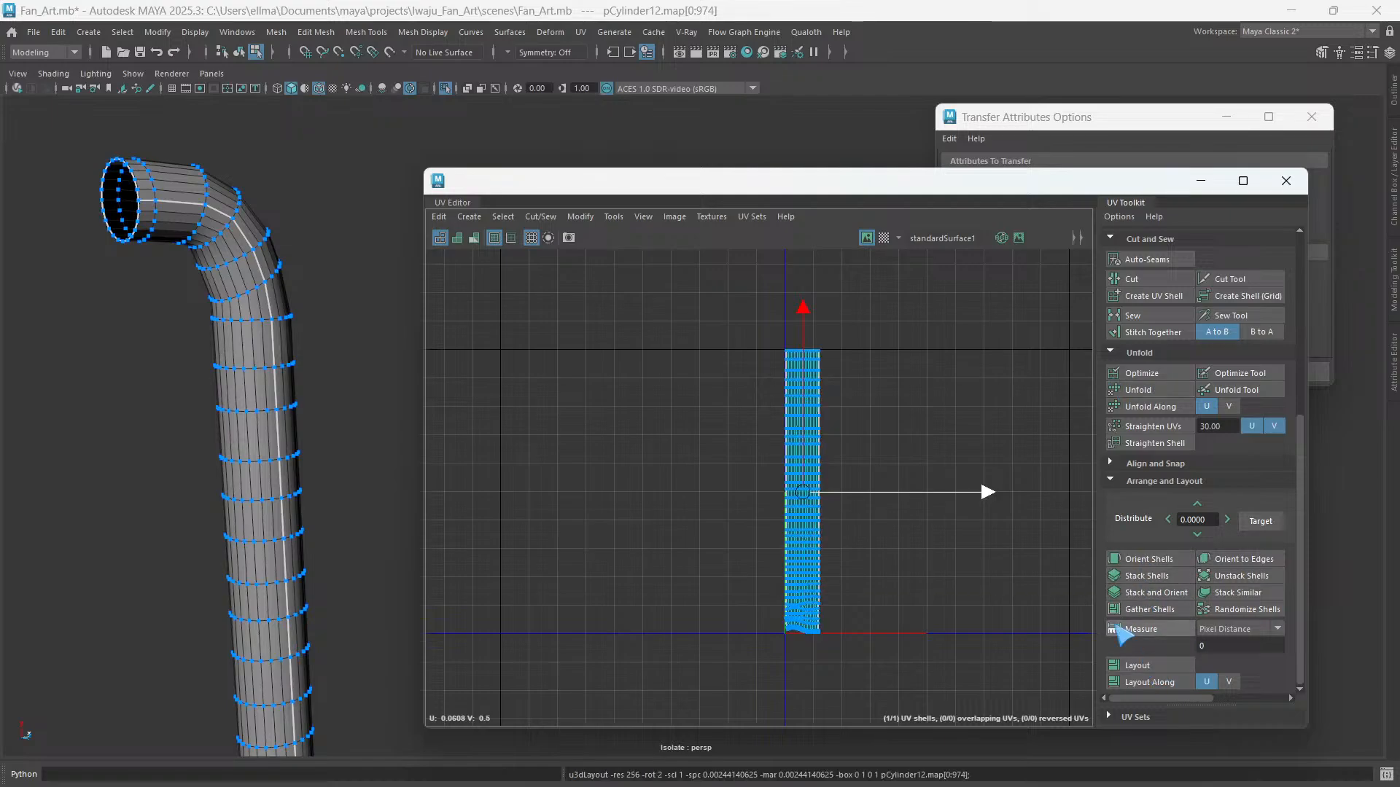
click(879, 576)
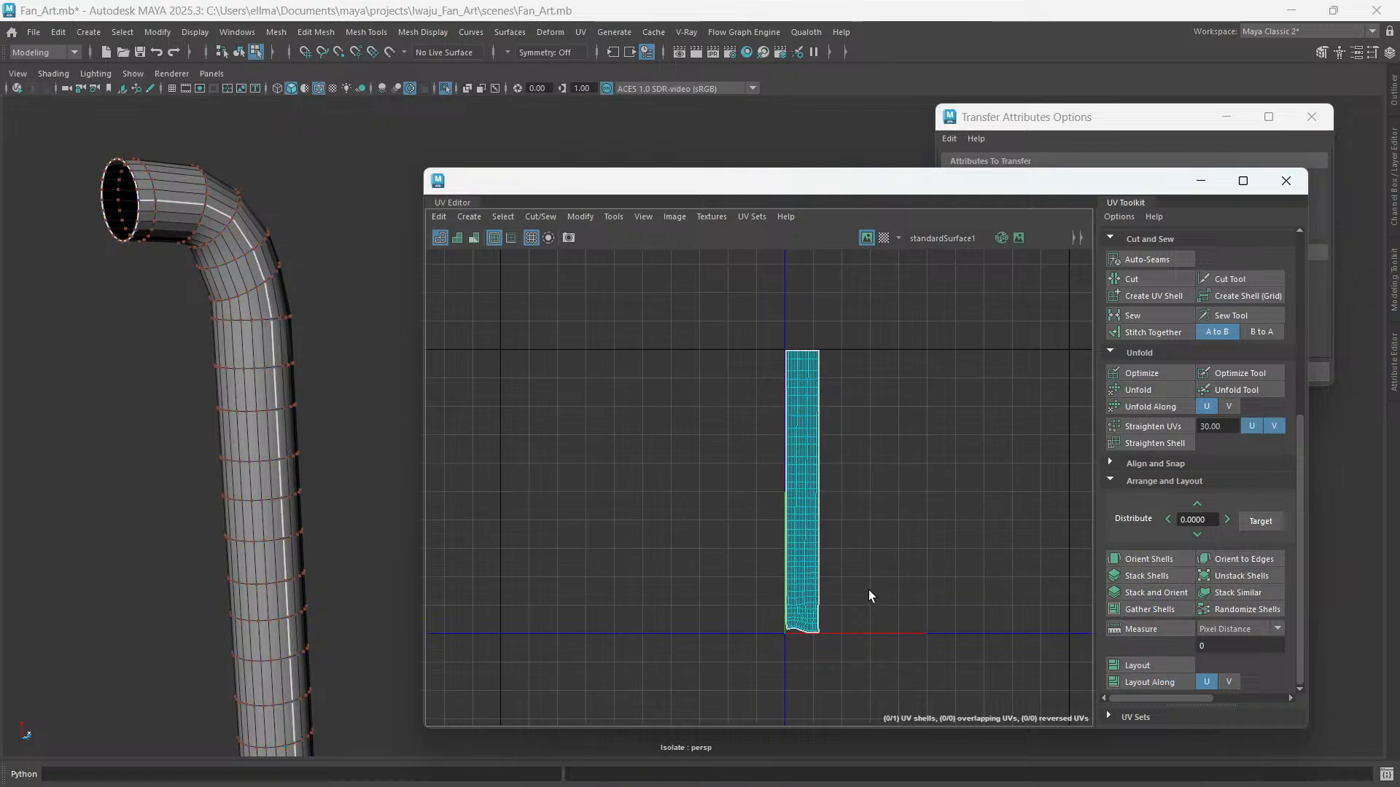
- Examine the grid lines and borders of the unfolded pipe shell along its length and at its lower end
alt+middle_drag(878, 588, 847, 481)
scroll(775, 510, up, 2)
scroll(775, 512, up, 5)
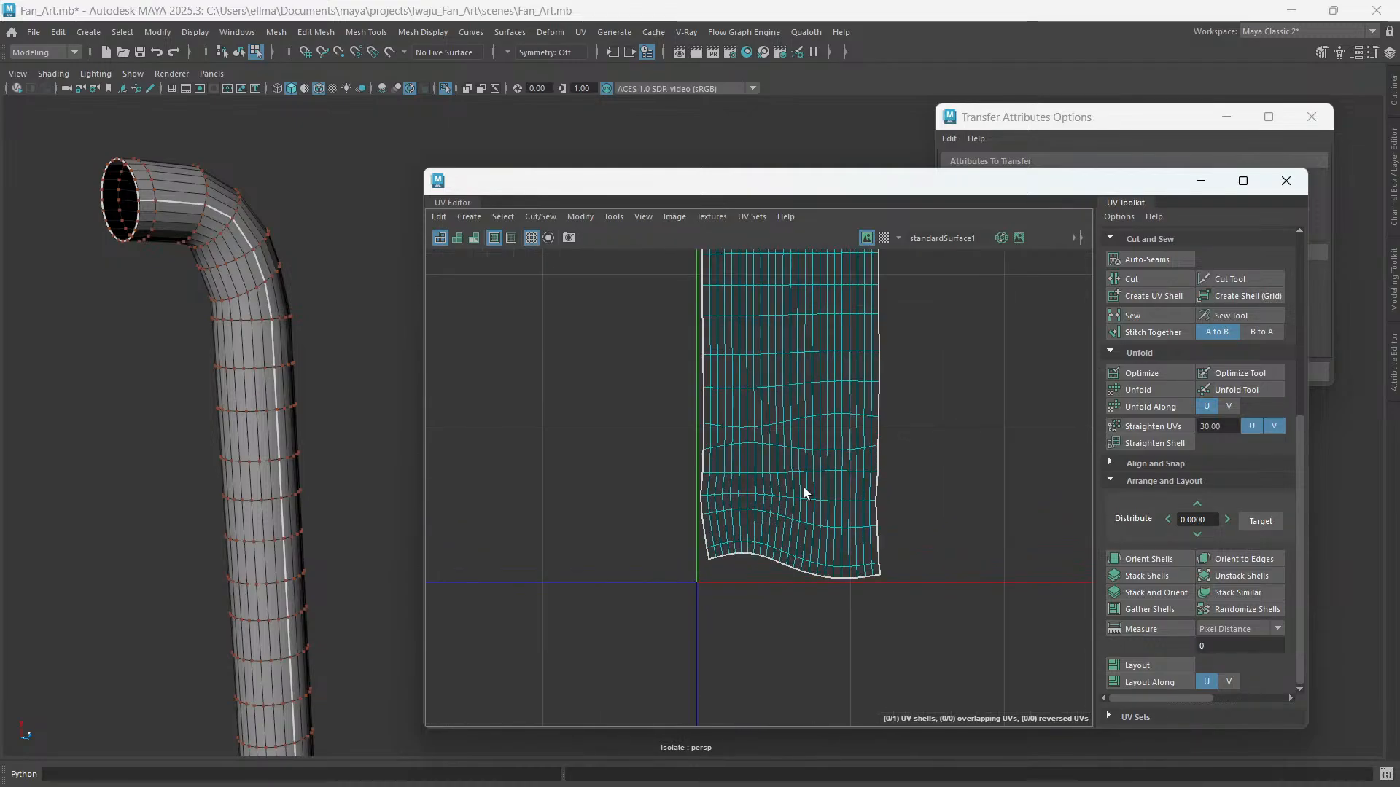
scroll(780, 474, down, 4)
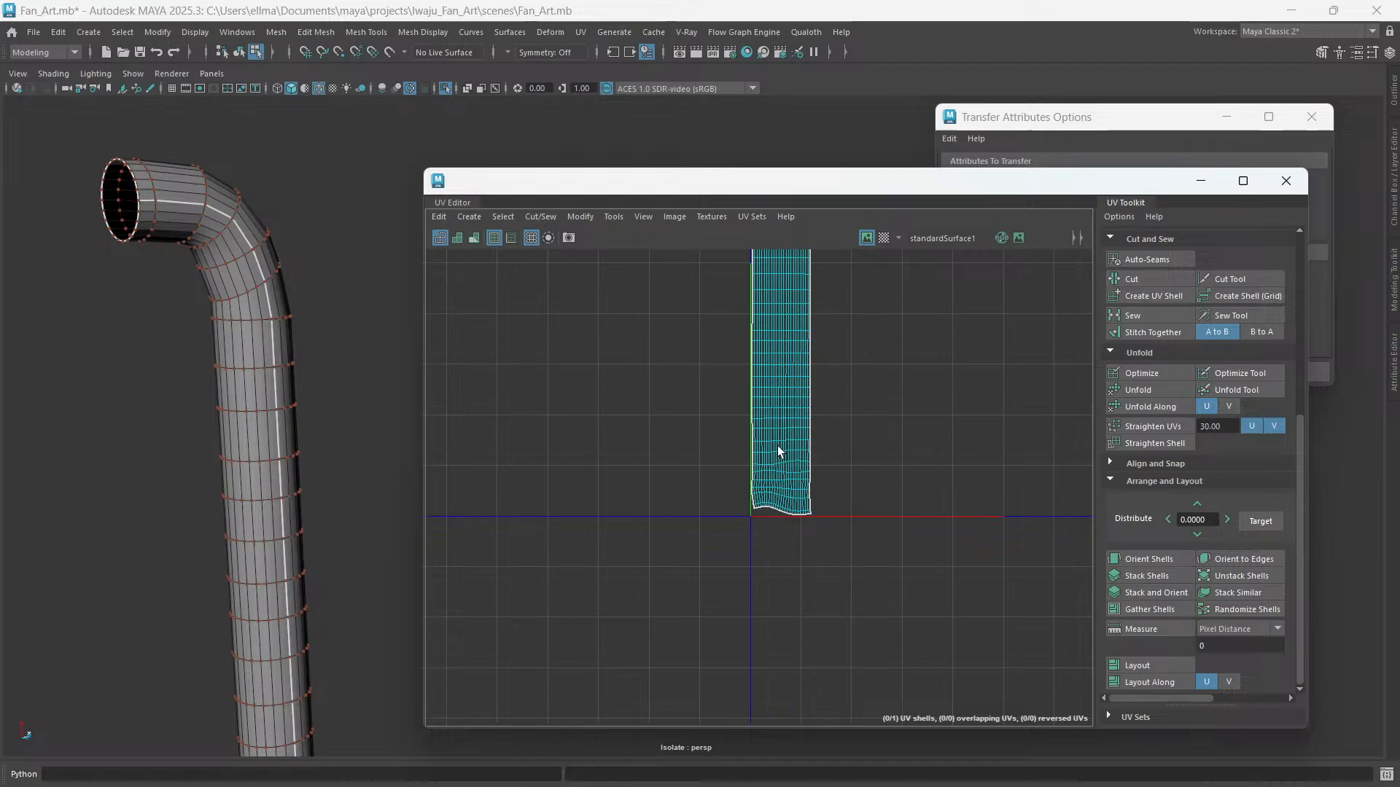
scroll(778, 445, up, 1)
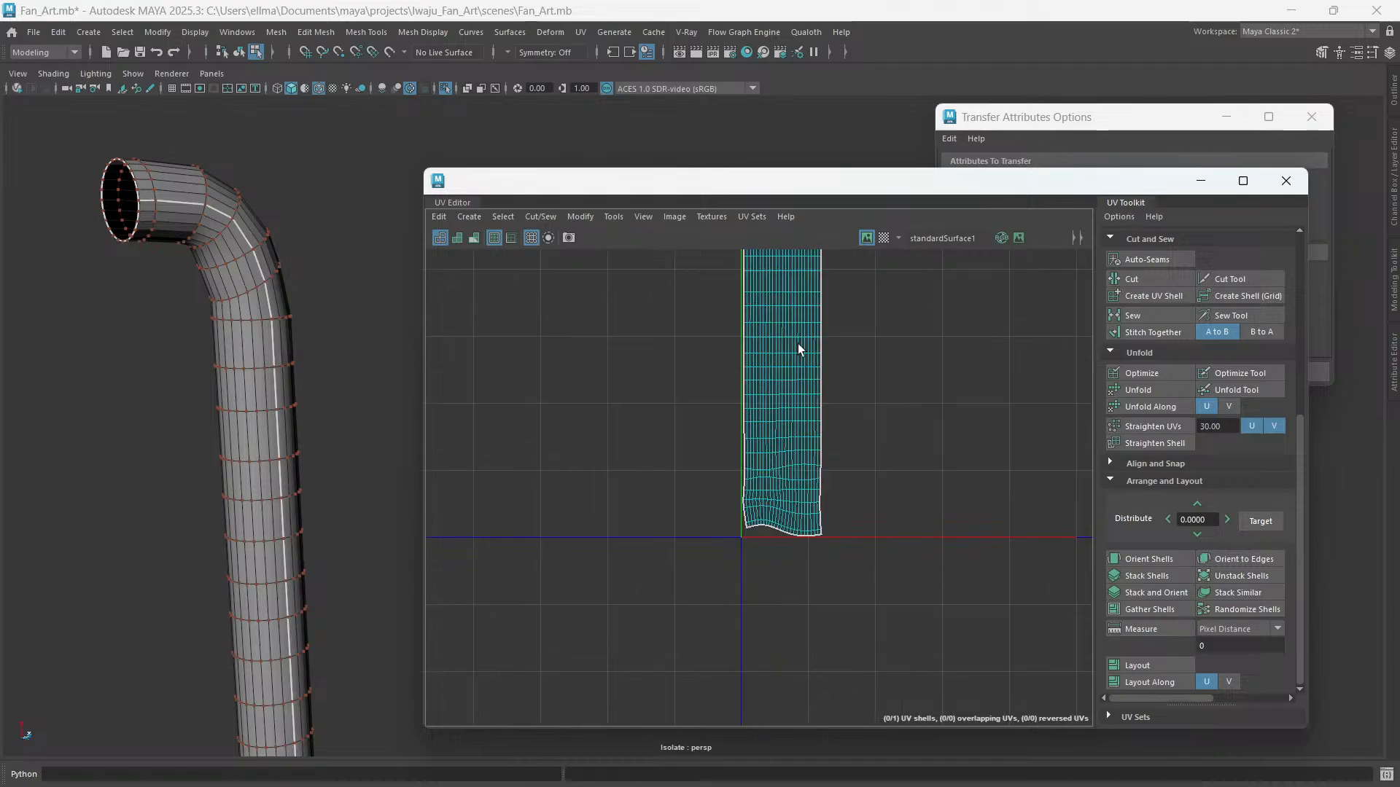
alt+middle_drag(797, 344, 780, 744)
scroll(757, 375, down, 1)
scroll(772, 466, down, 2)
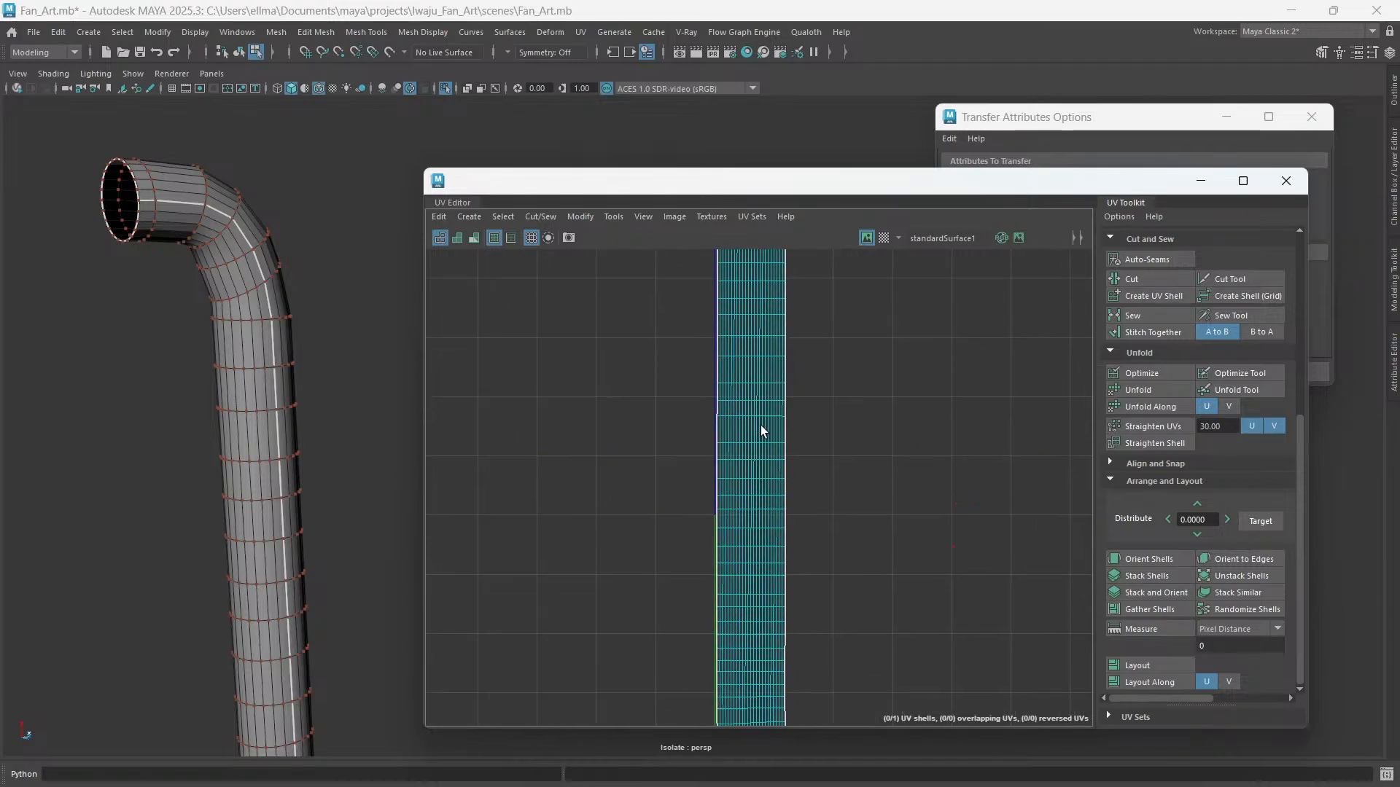
- Select all faces of the pipe's shell and straighten its UVs in U and V with an angle tolerance of 30
right_click(758, 407)
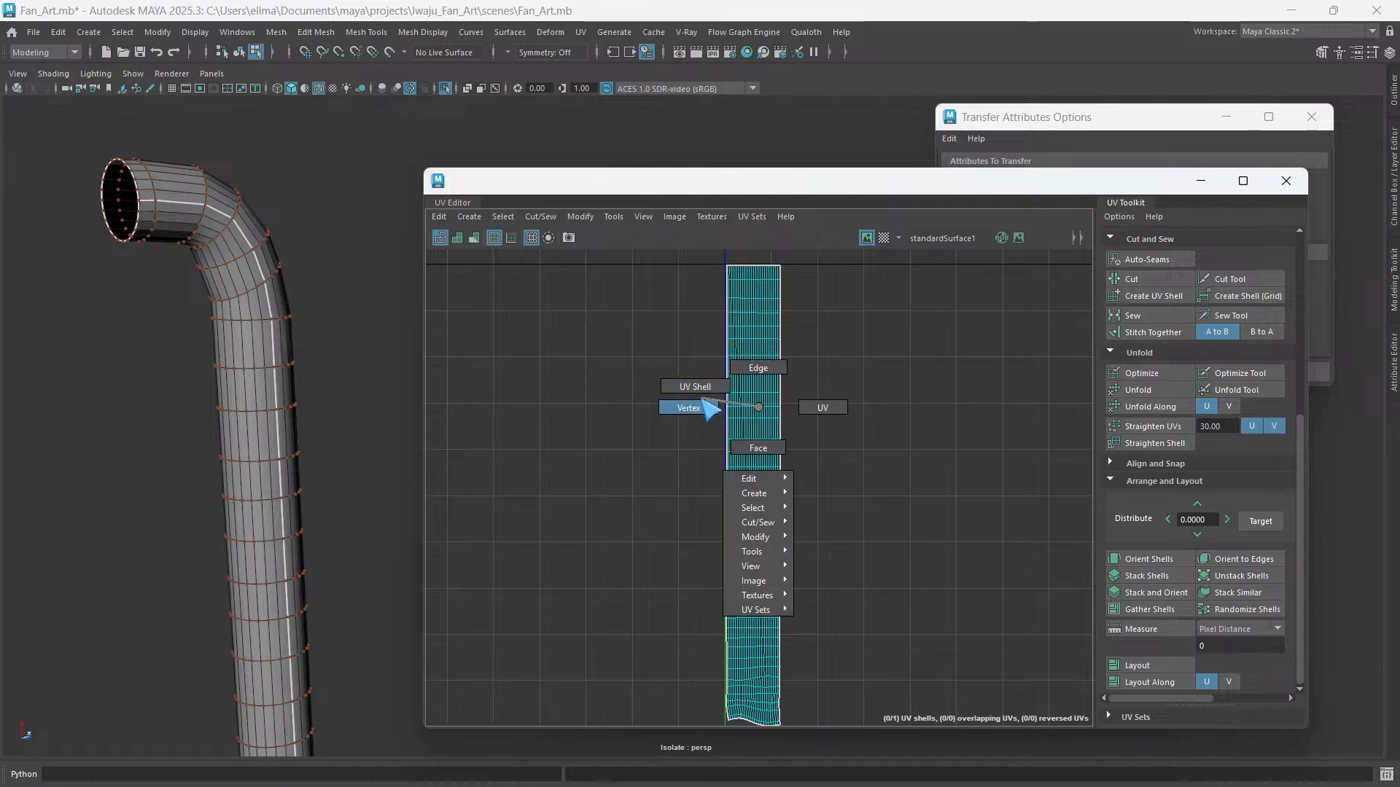
right_drag(707, 408, 757, 439)
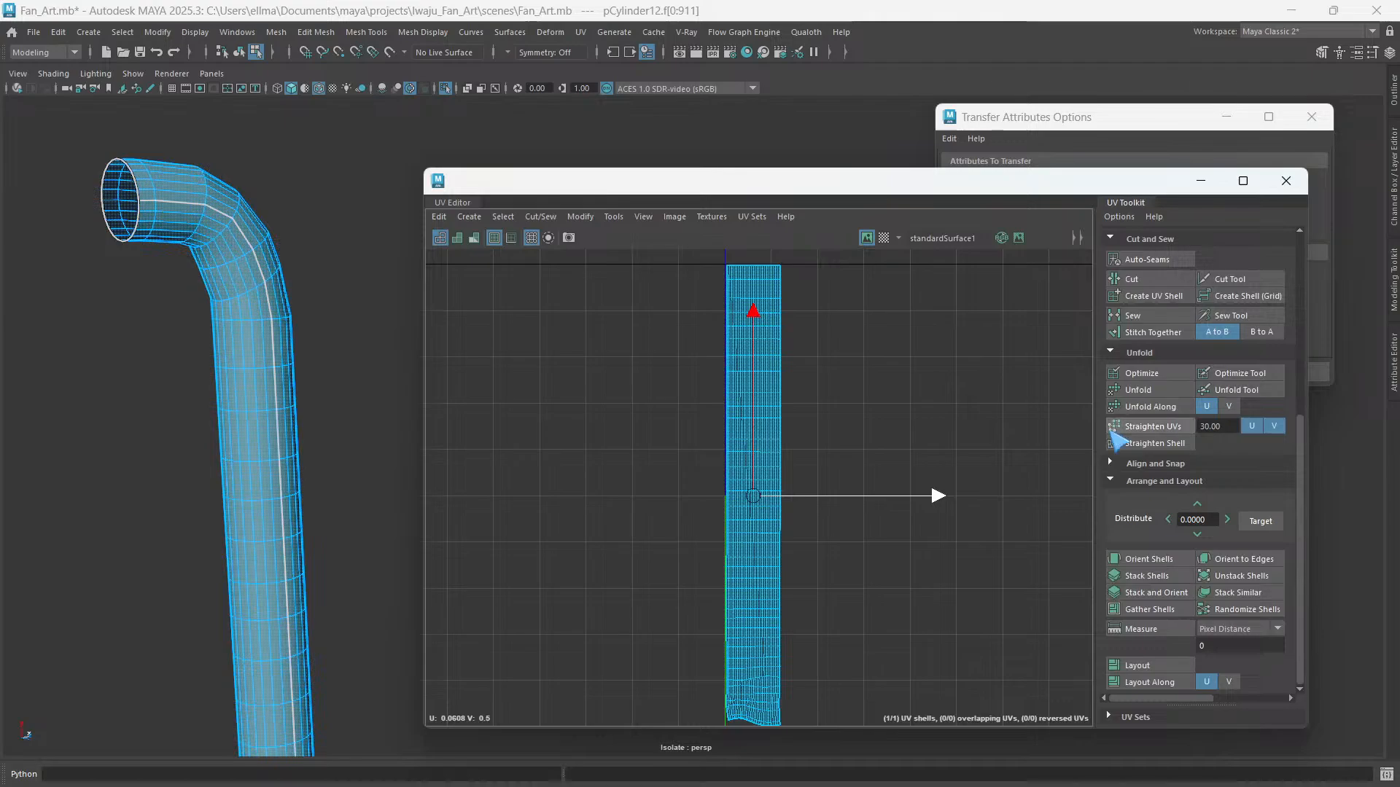
click(1157, 428)
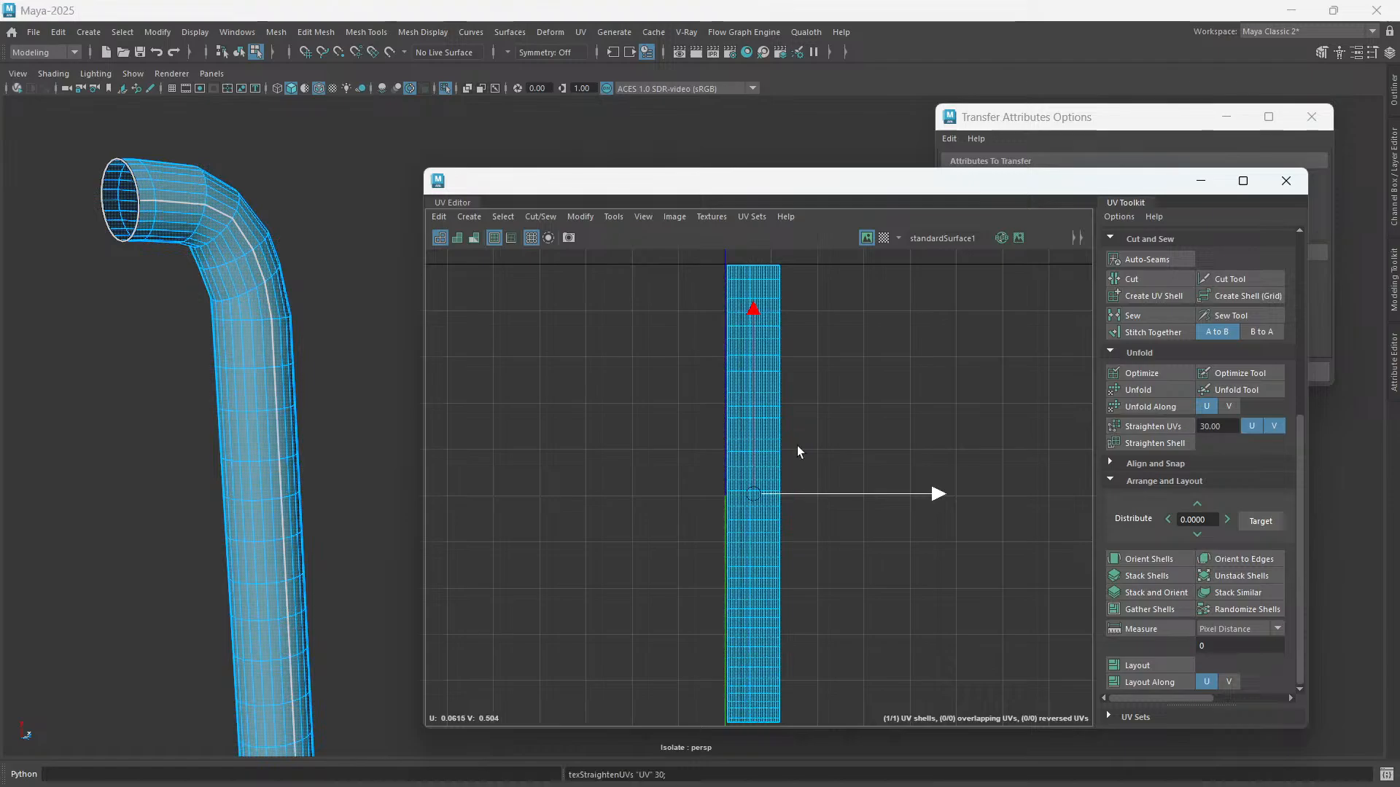
scroll(790, 449, down, 3)
scroll(771, 548, up, 5)
scroll(769, 549, up, 5)
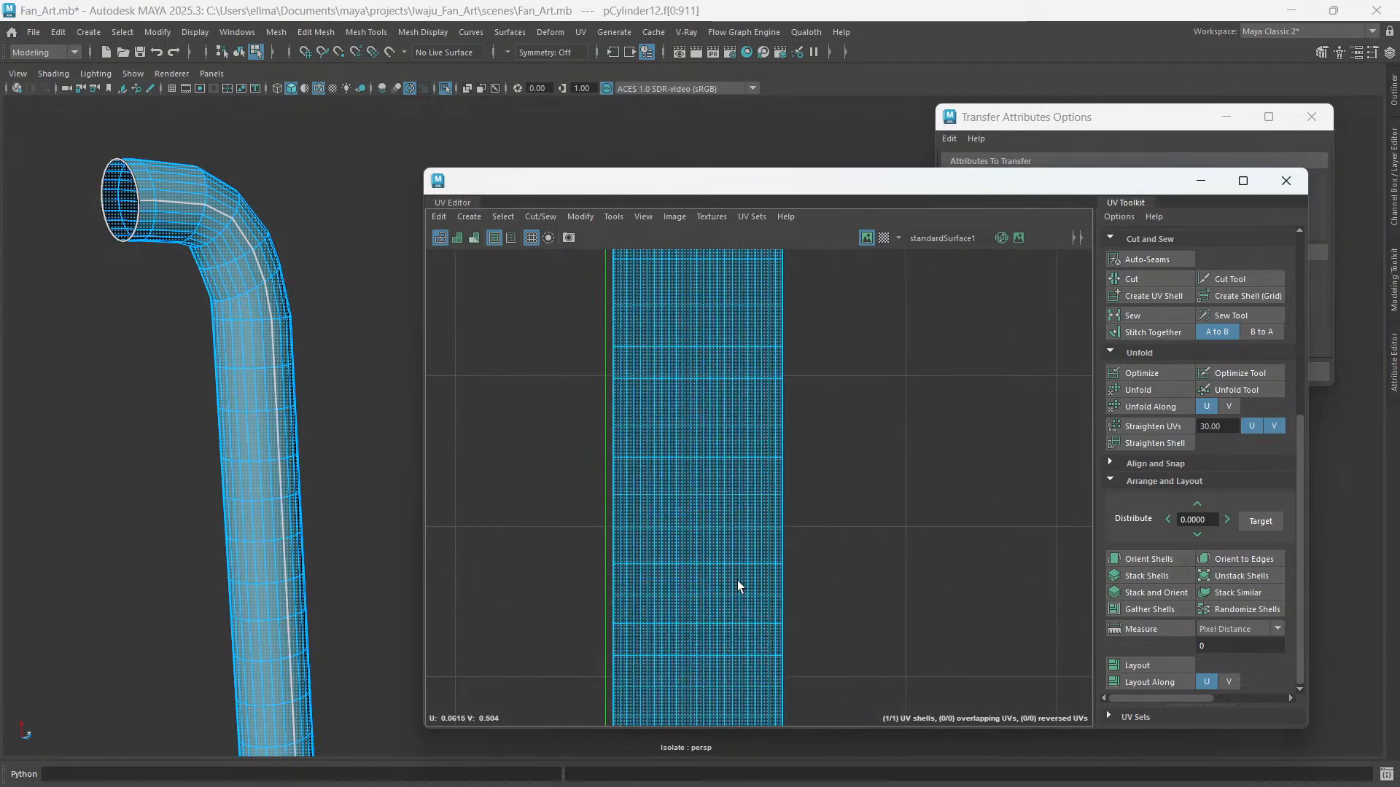
- Inspect the straightened pipe shell down to its lower end, and lay it out again in the UV tile
alt+middle_drag(738, 583, 801, 353)
scroll(808, 545, up, 3)
alt+middle_drag(801, 579, 815, 353)
scroll(802, 384, down, 3)
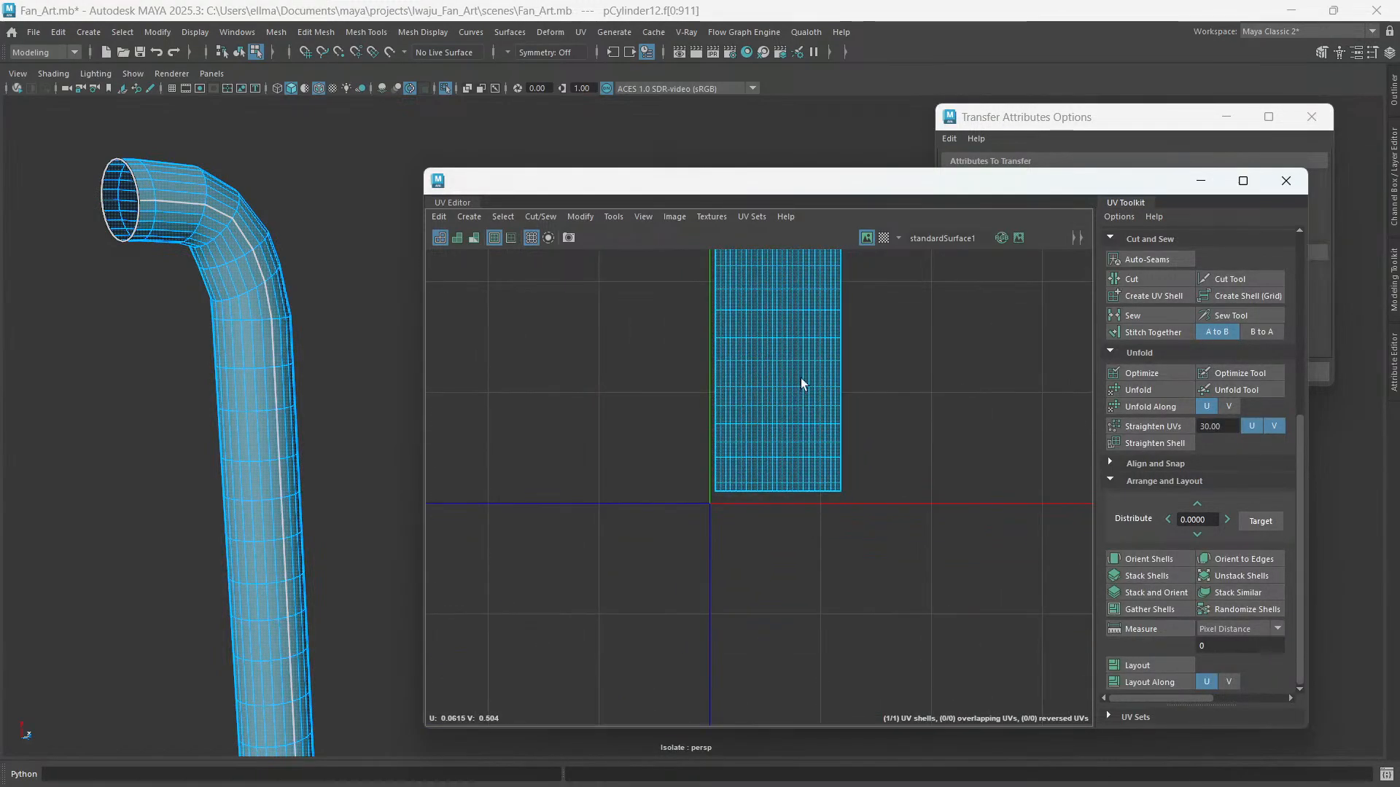
scroll(802, 384, down, 5)
alt+middle_drag(802, 384, 738, 555)
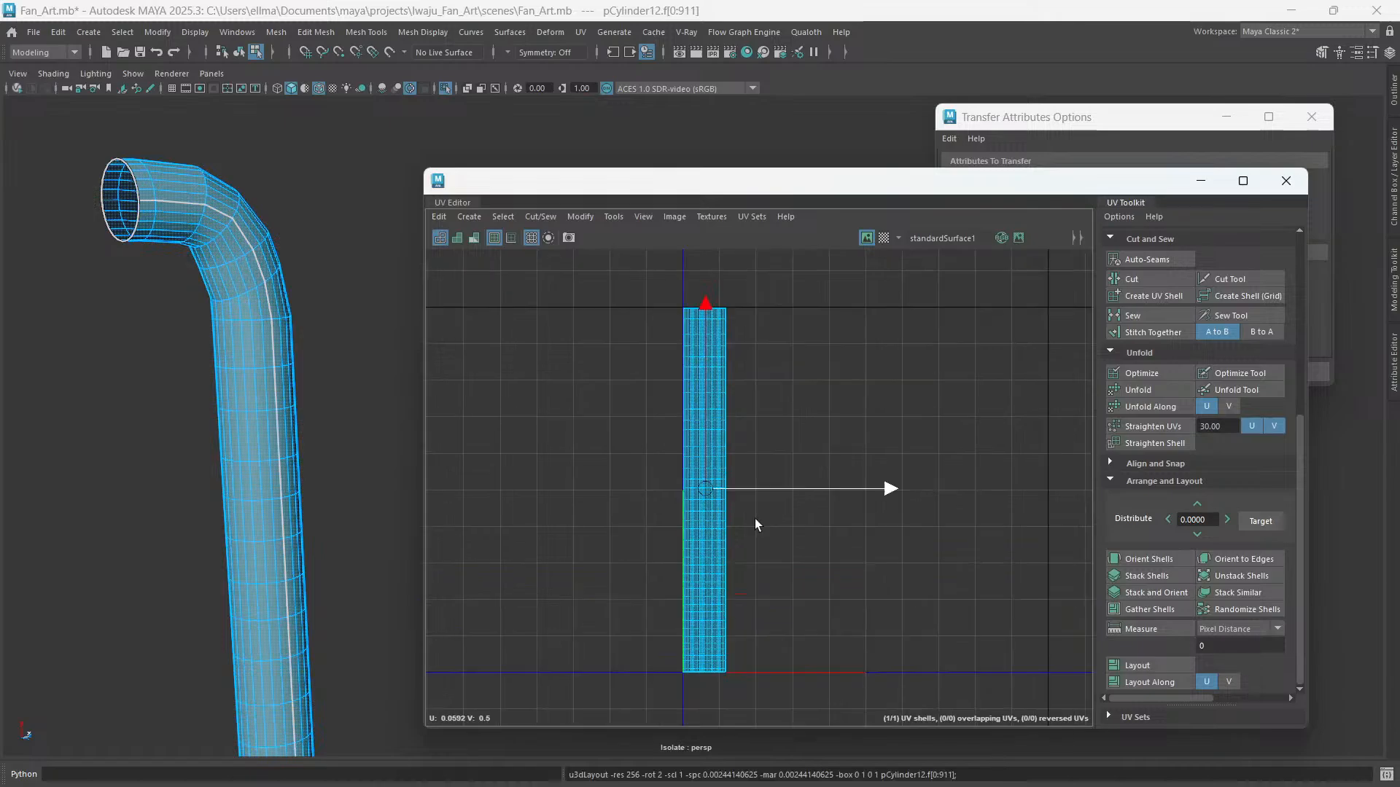
scroll(714, 430, up, 2)
scroll(698, 391, down, 6)
alt+middle_drag(741, 514, 764, 442)
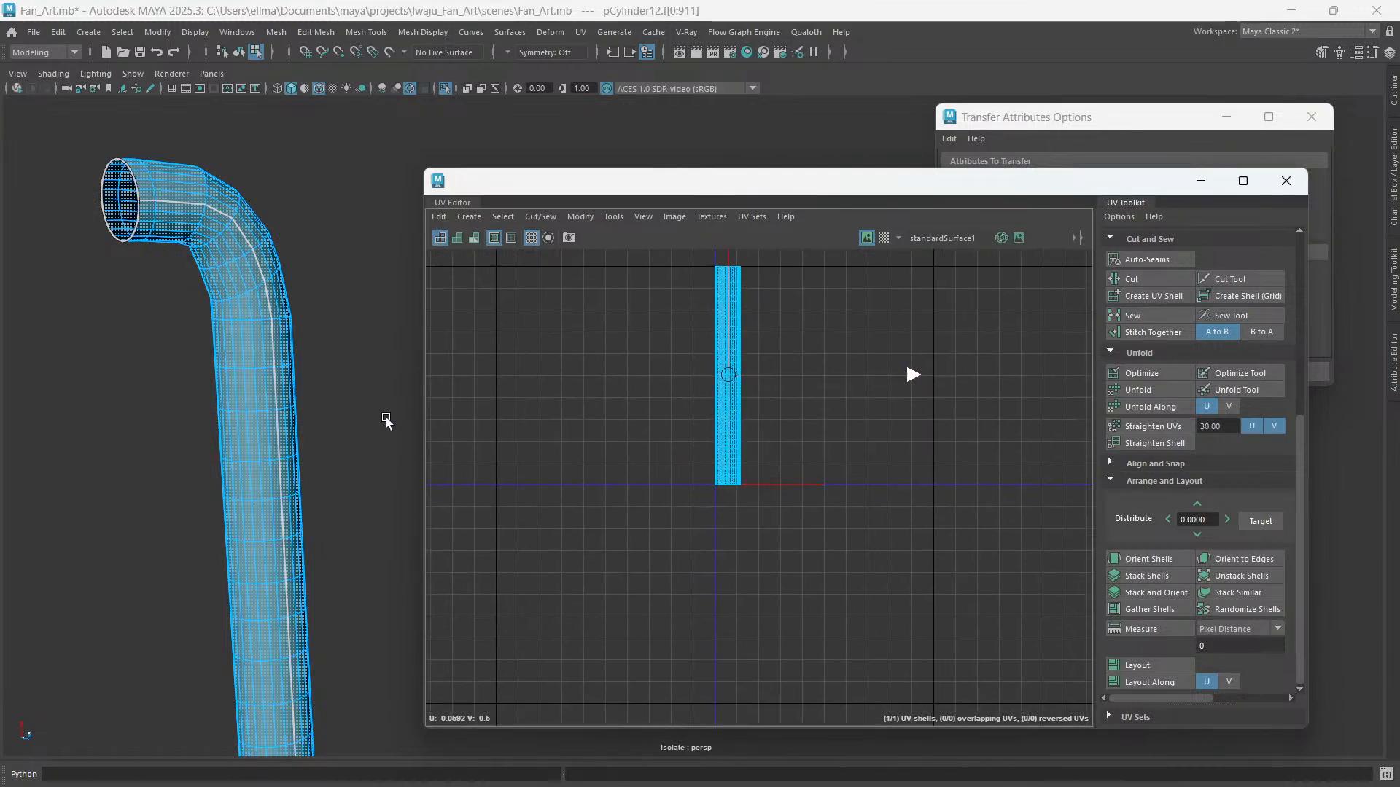
- Show the full scene again, and delete the existing UVs of the shorter bent pipe near the wall corner
scroll(278, 405, down, 5)
alt+drag(381, 458, 252, 453)
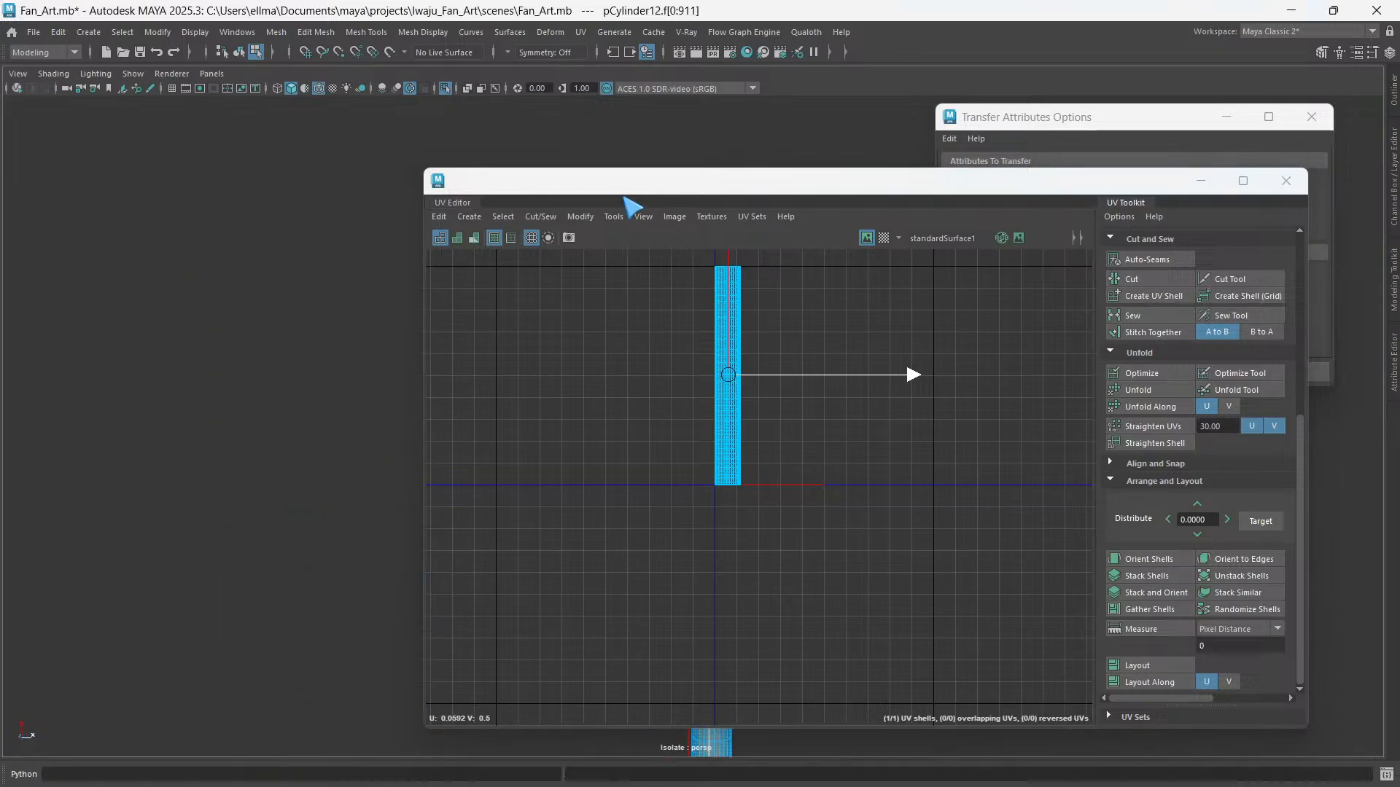
drag(627, 182, 1087, 188)
alt+middle_drag(700, 413, 566, 321)
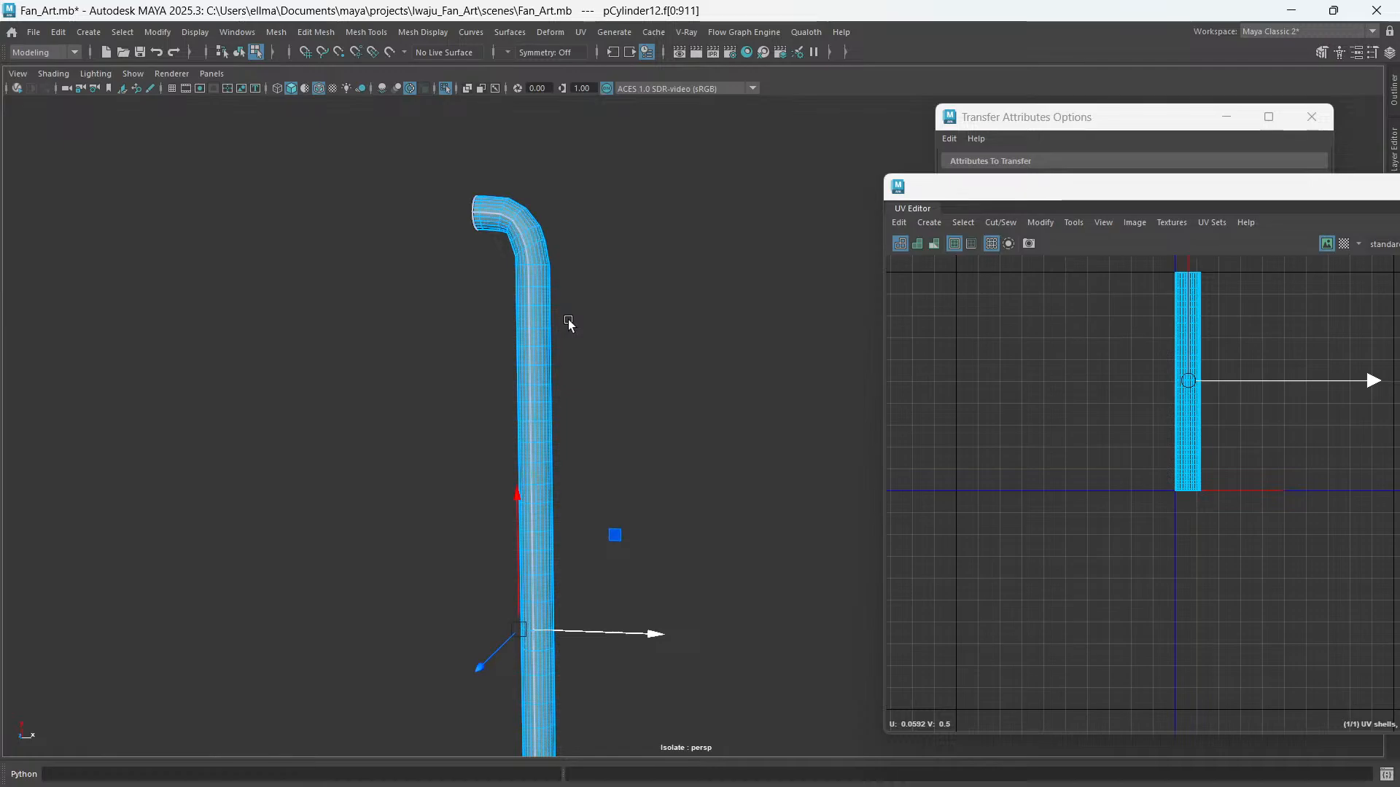
key(ctrl+1)
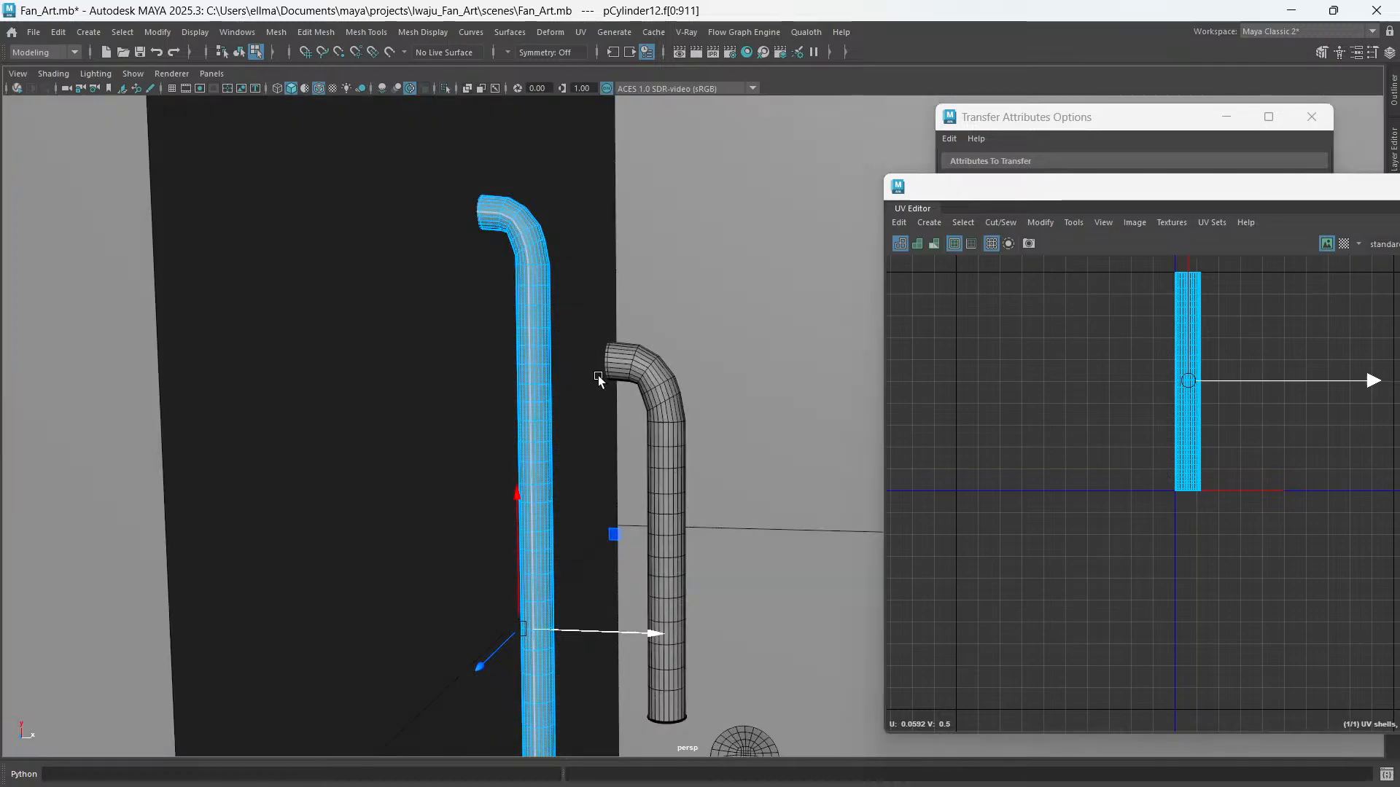
scroll(598, 381, down, 3)
alt+middle_drag(598, 382, 502, 301)
right_drag(502, 301, 572, 286)
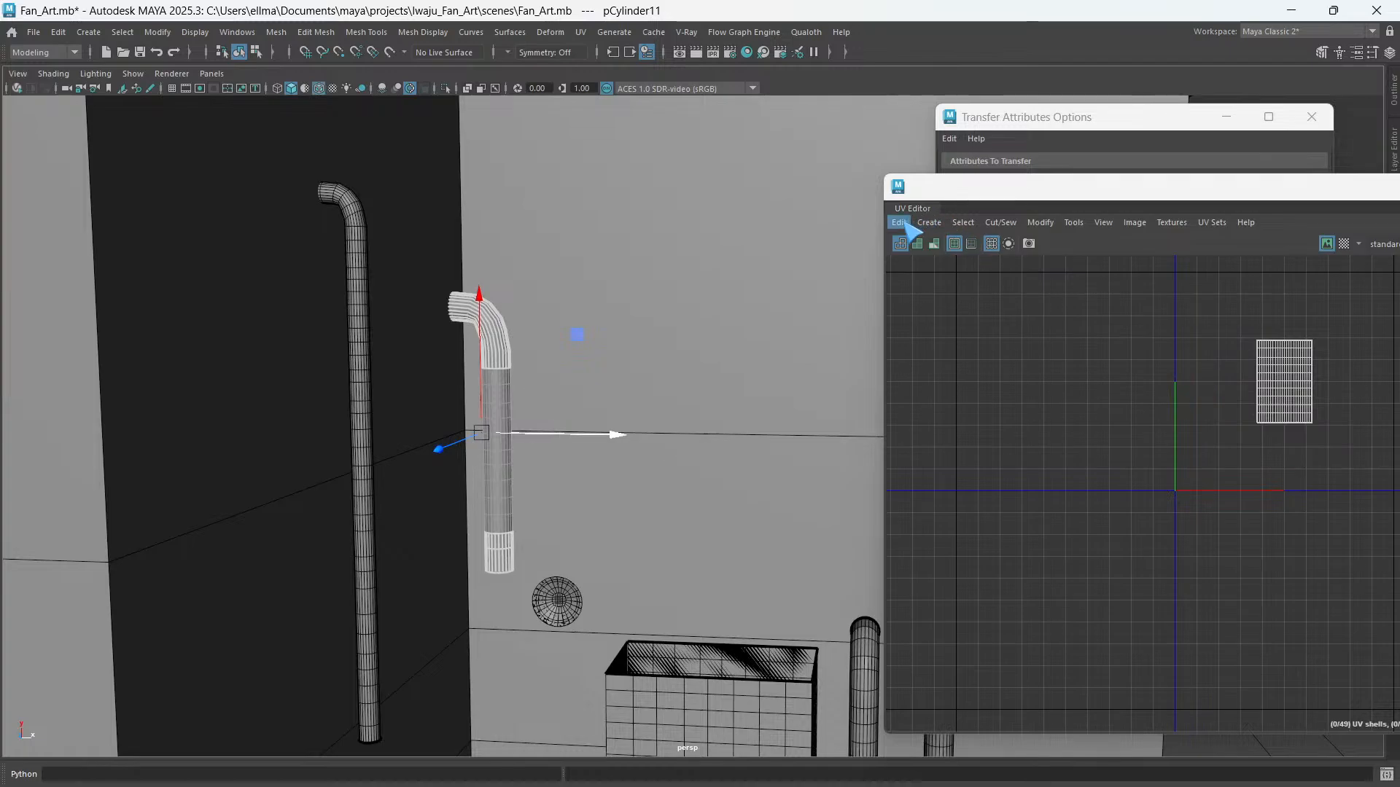
click(899, 222)
click(915, 286)
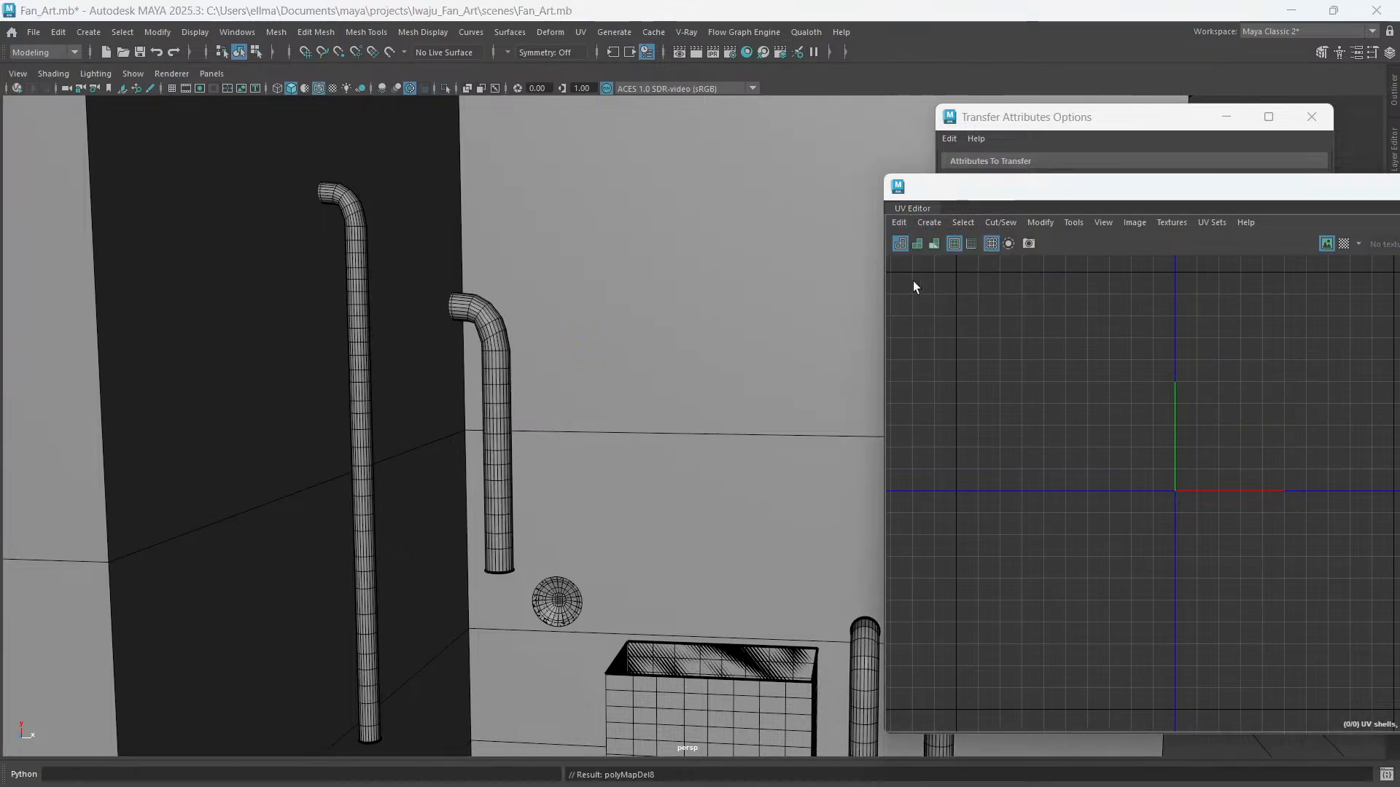
- Isolate the shorter bent pipe and create a camera-based UV projection for it from a side view
click(502, 384)
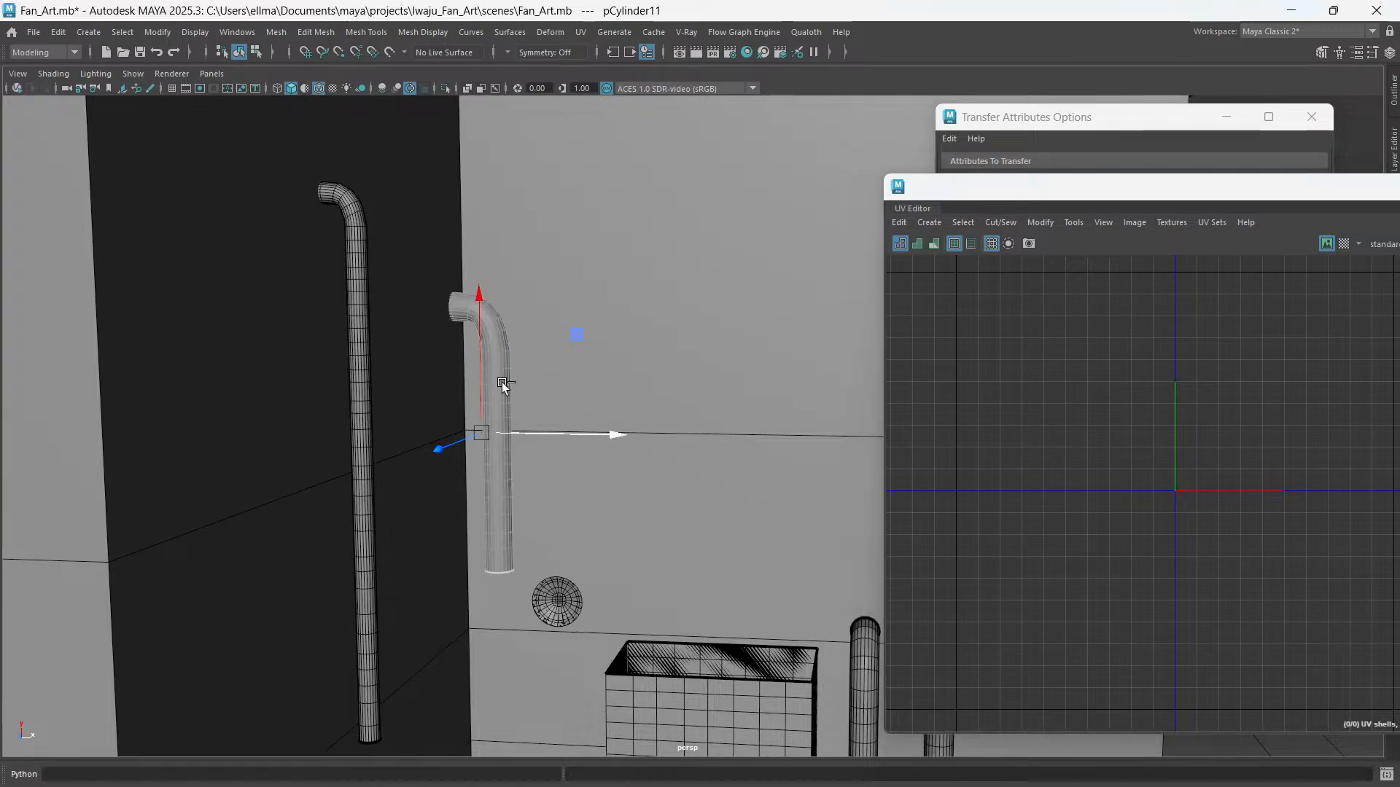
key(ctrl+1)
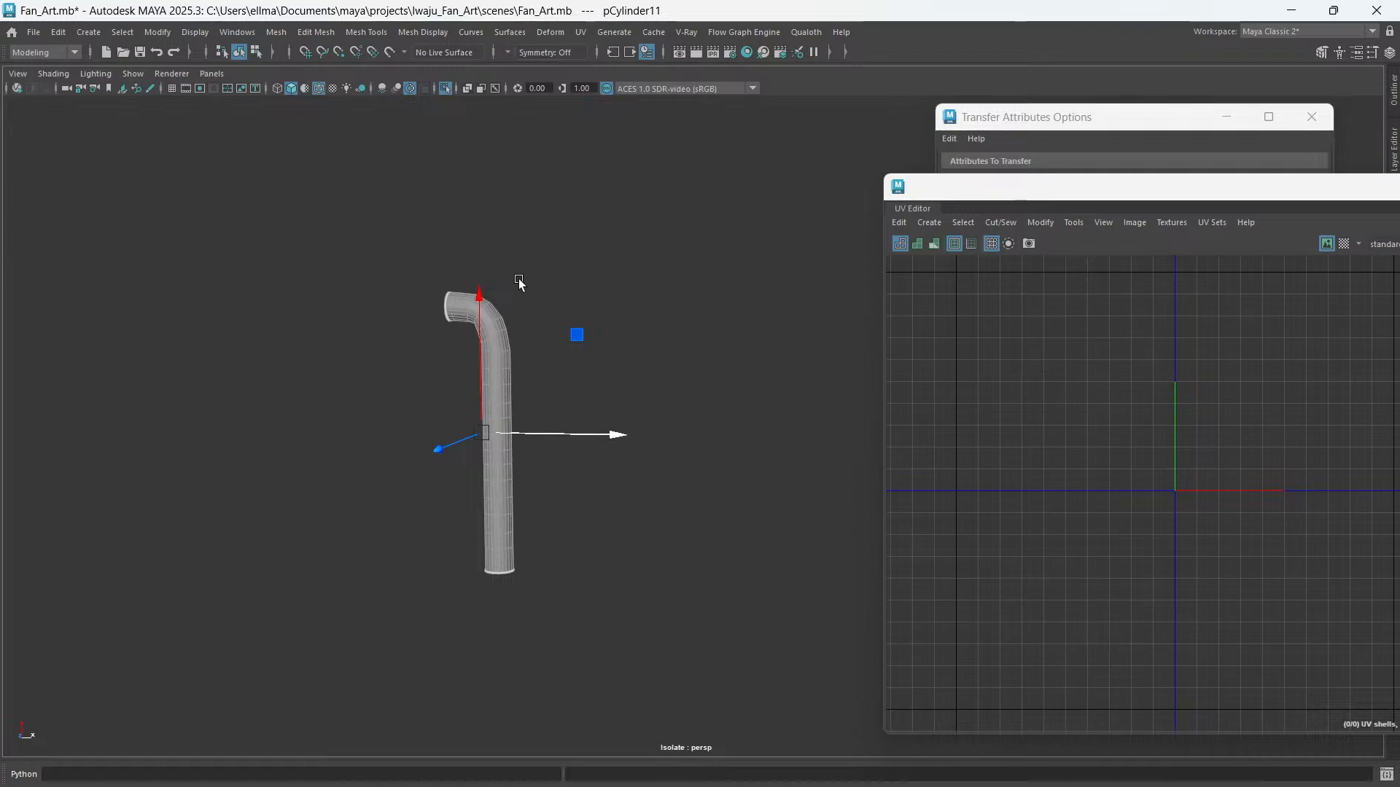
alt+drag(509, 260, 524, 433)
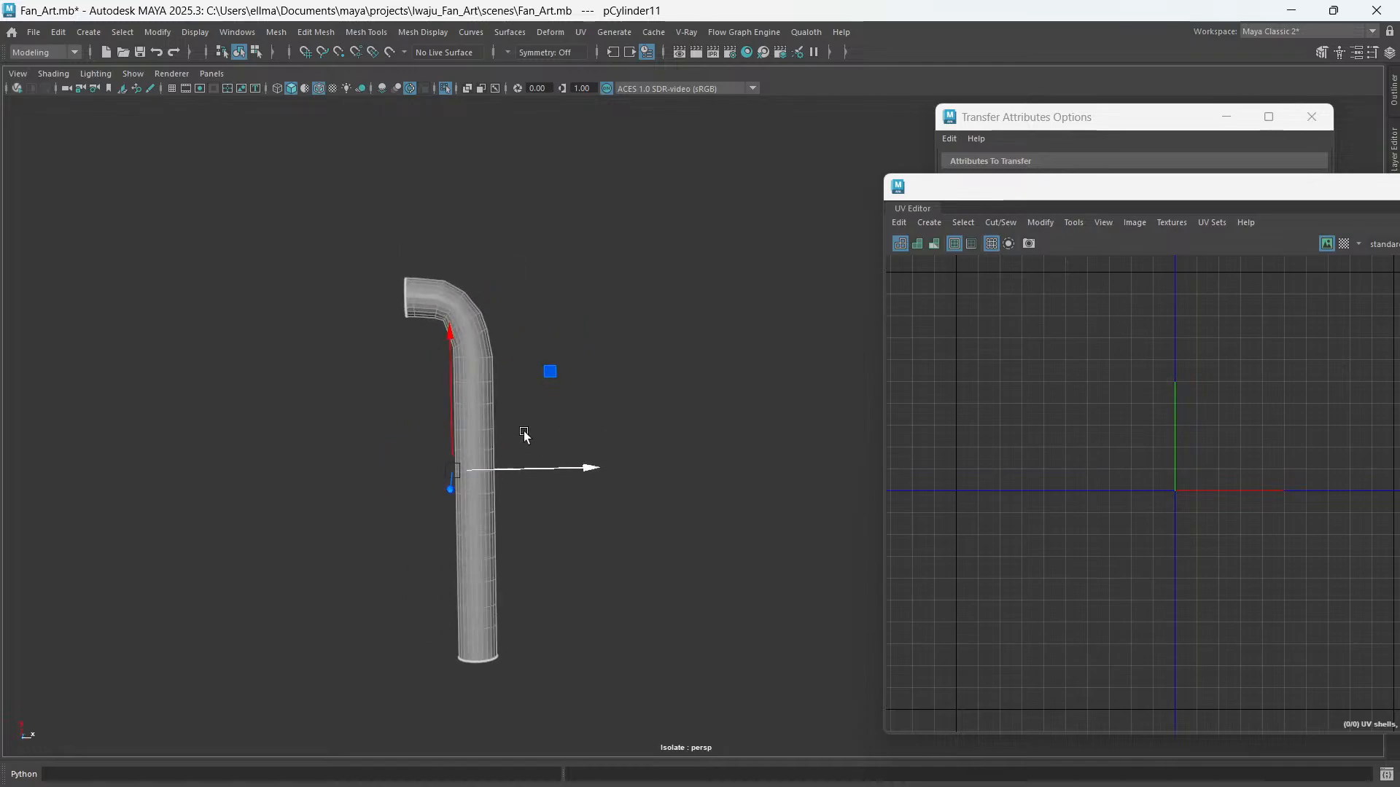
click(929, 222)
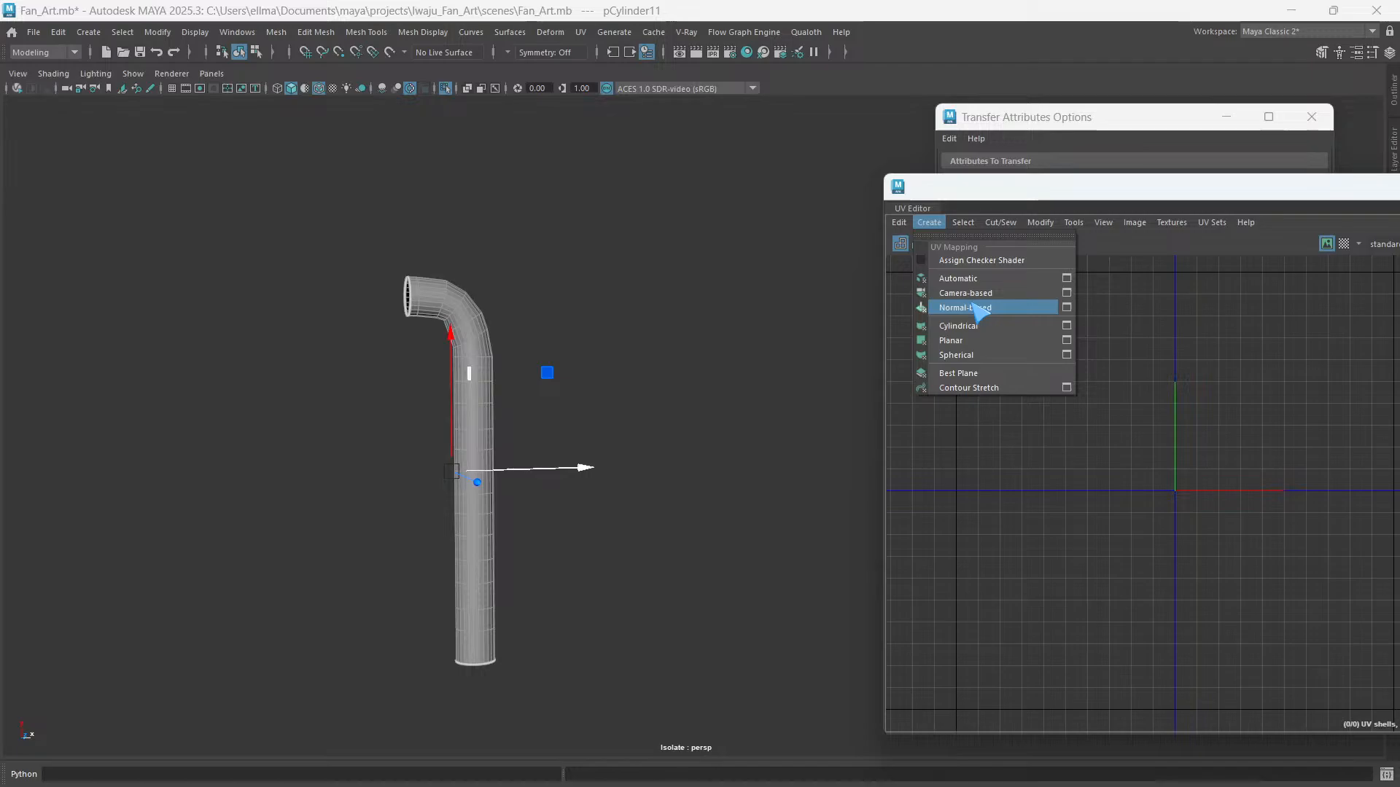
click(974, 308)
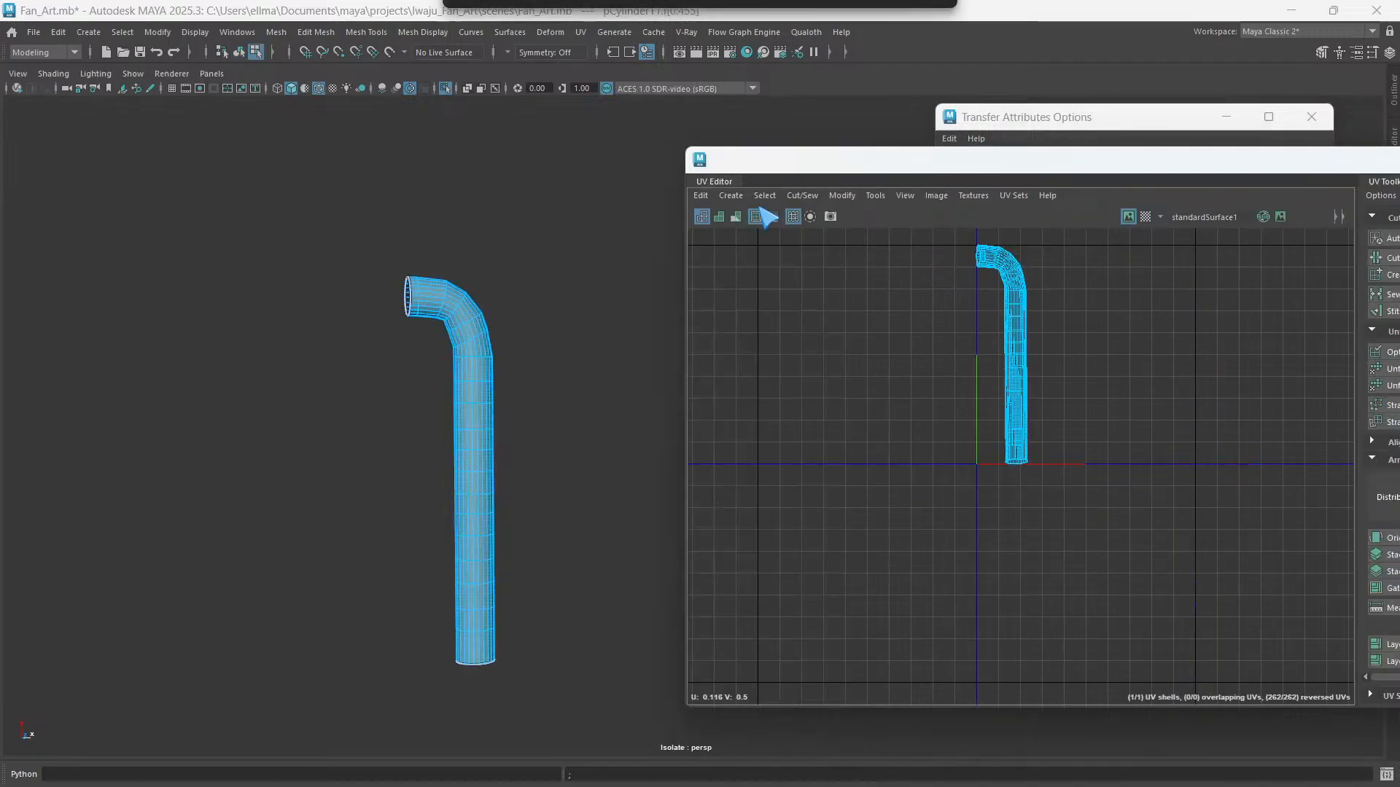
- Select the lengthwise edge loop along the short pipe and its bend, and cut the UVs along it
scroll(525, 325, up, 5)
right_drag(350, 262, 345, 229)
double_click(328, 268)
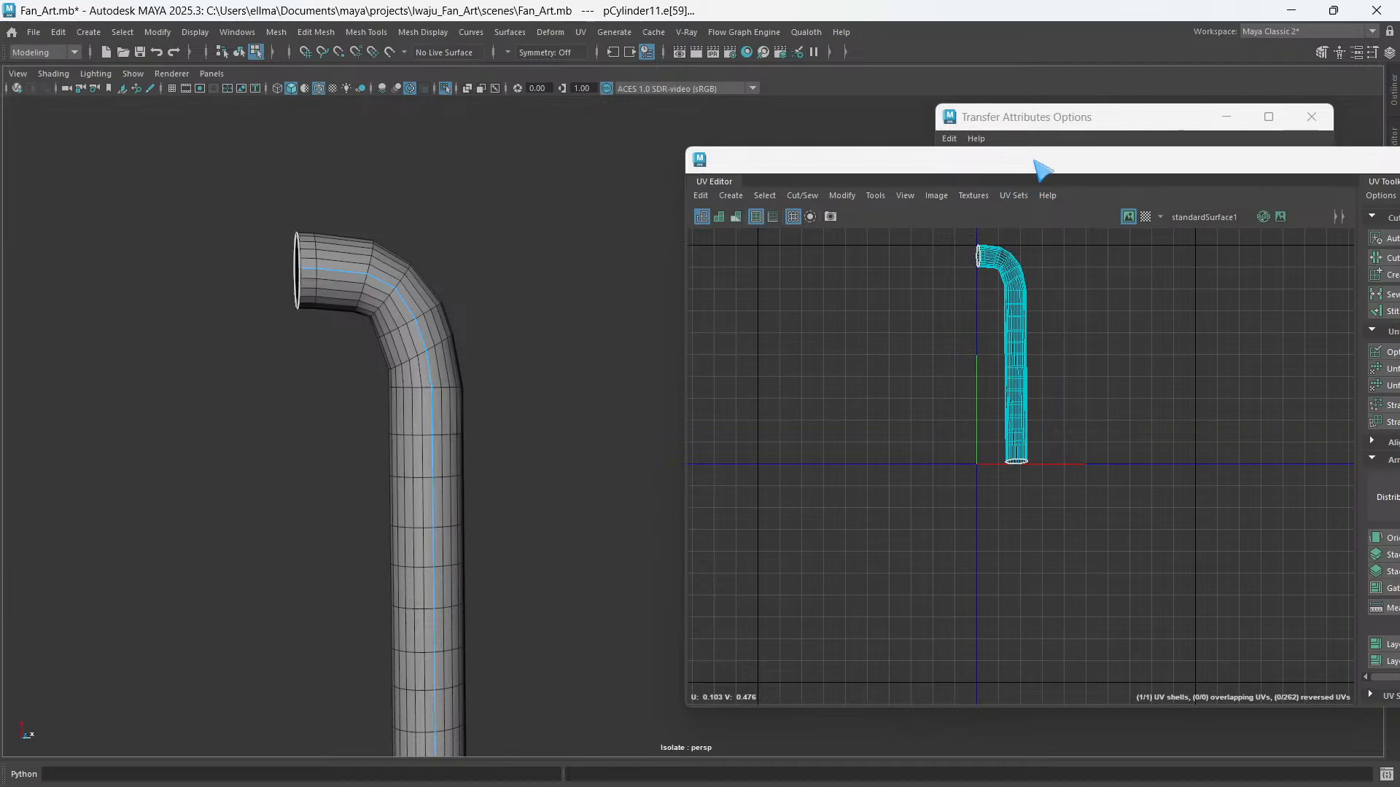
drag(1038, 160, 746, 155)
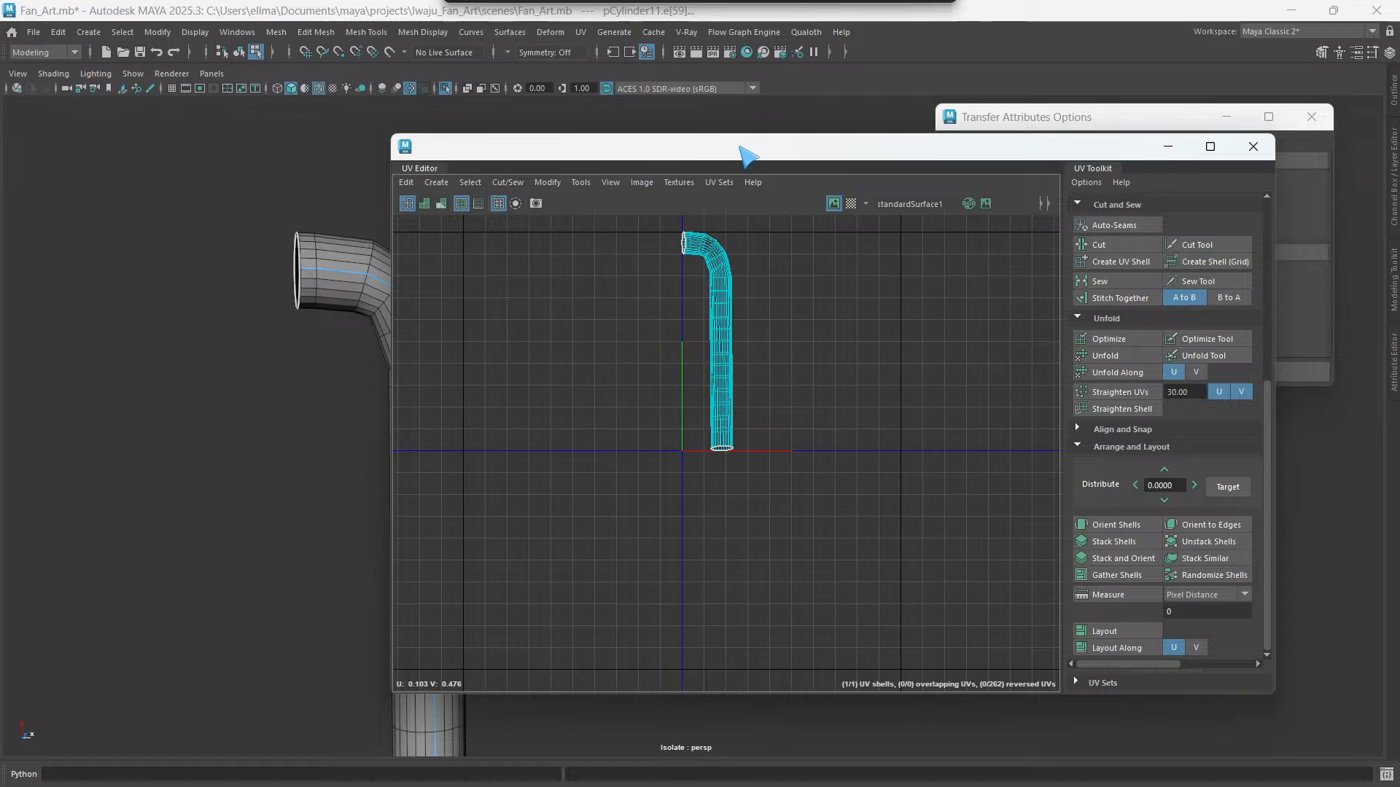
click(1118, 245)
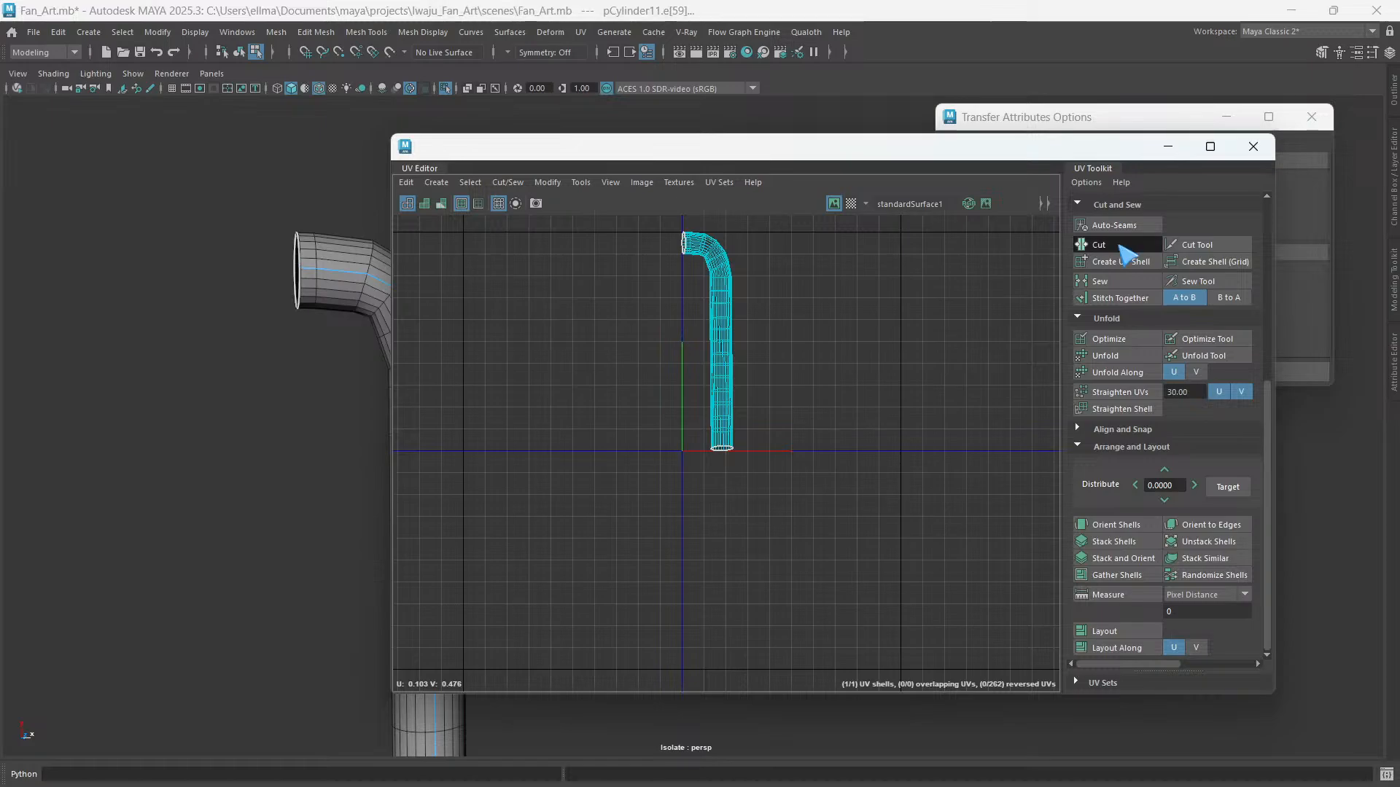
- Unfold all the short pipe's UVs, then orient, lay out and straighten the shell in U and V with an angle tolerance of 30
right_drag(817, 358, 893, 365)
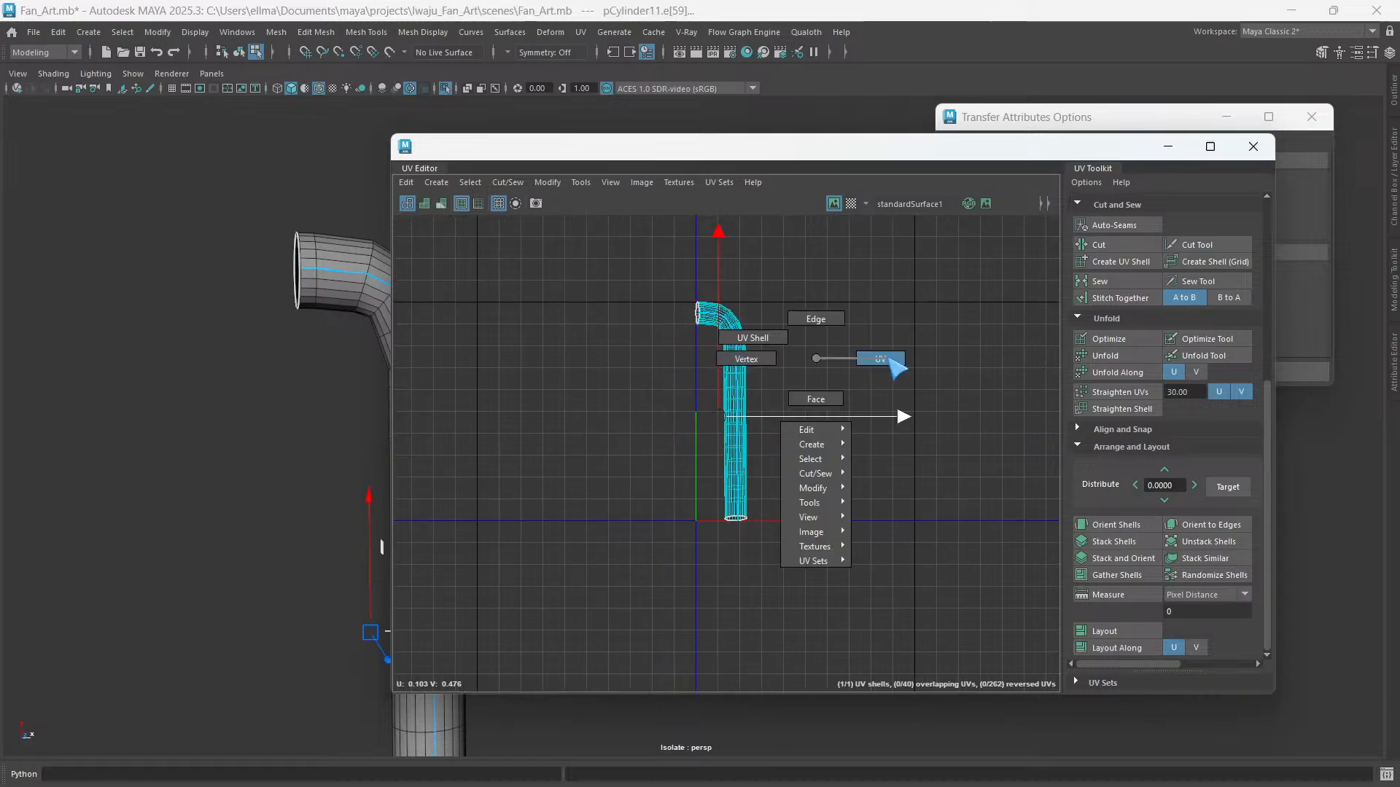
drag(615, 284, 824, 548)
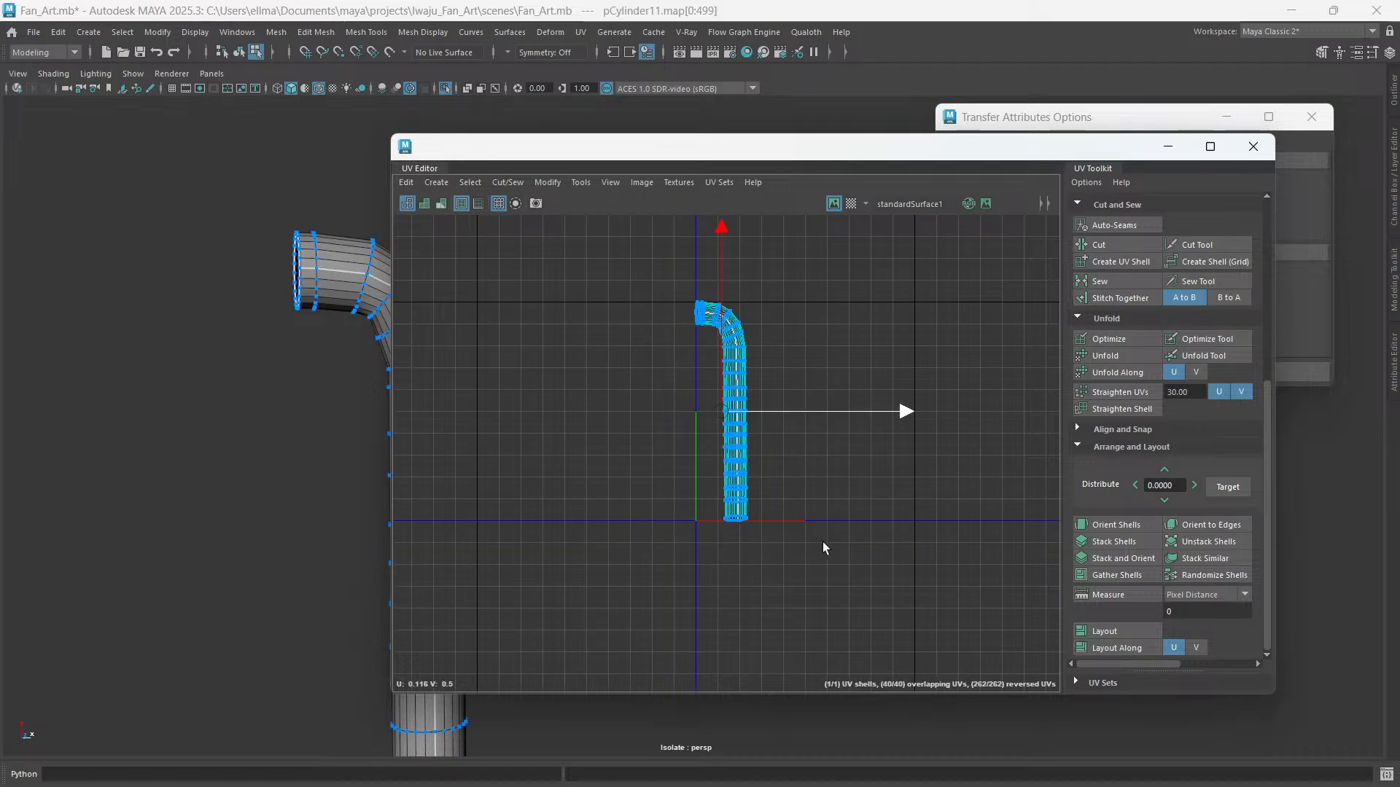
click(1118, 358)
click(1117, 525)
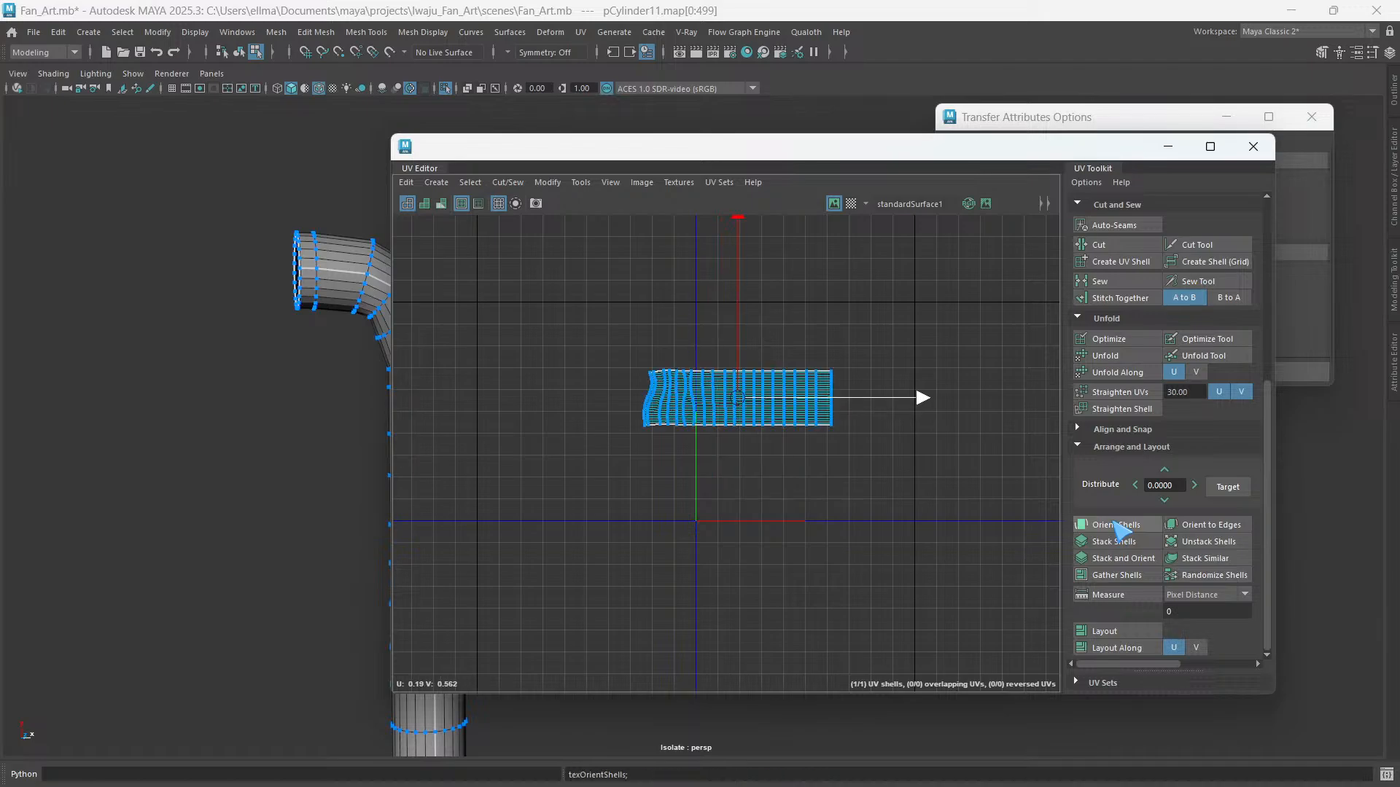
click(1104, 633)
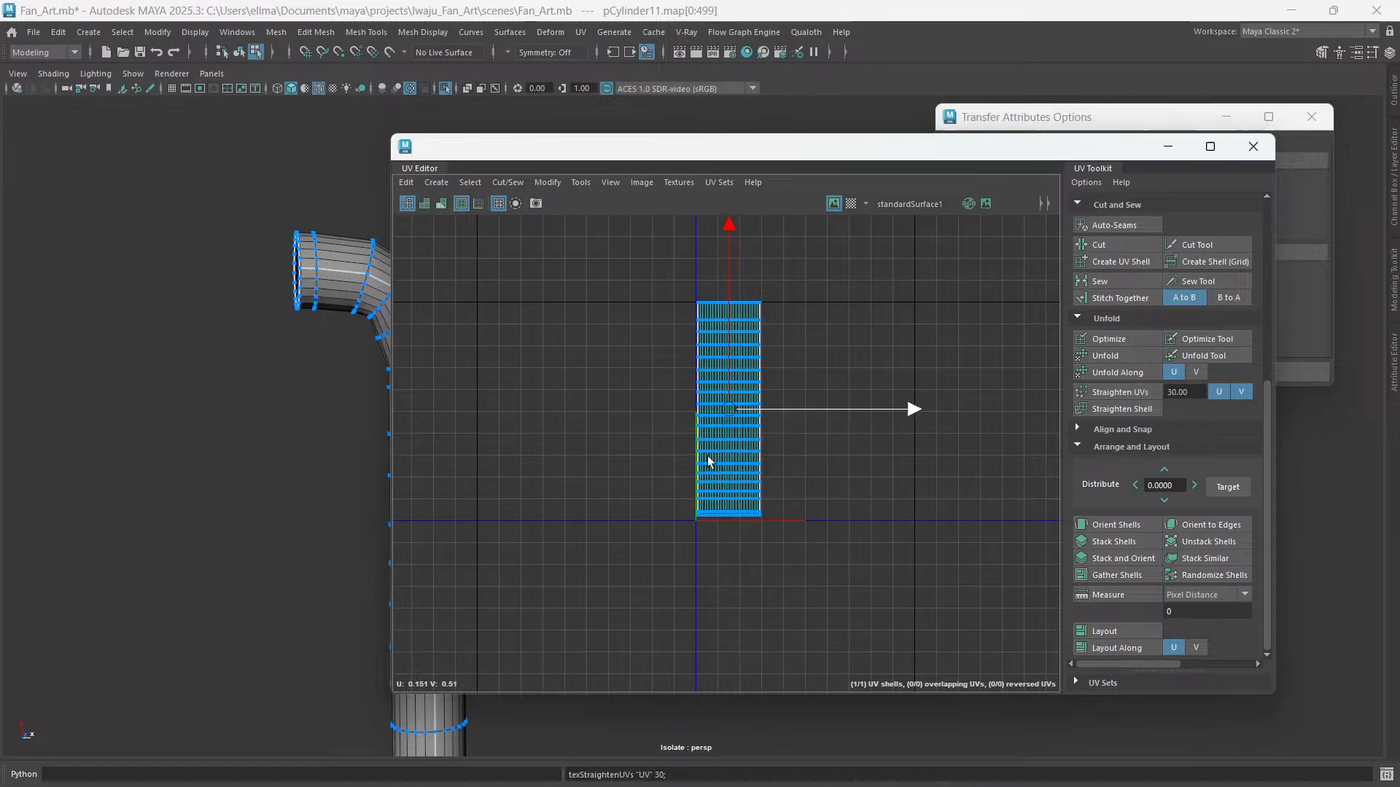
- End the short pipe's isolation and bring the remaining wall pipes and the basket into view
drag(513, 147, 739, 155)
scroll(500, 272, down, 3)
scroll(380, 374, up, 5)
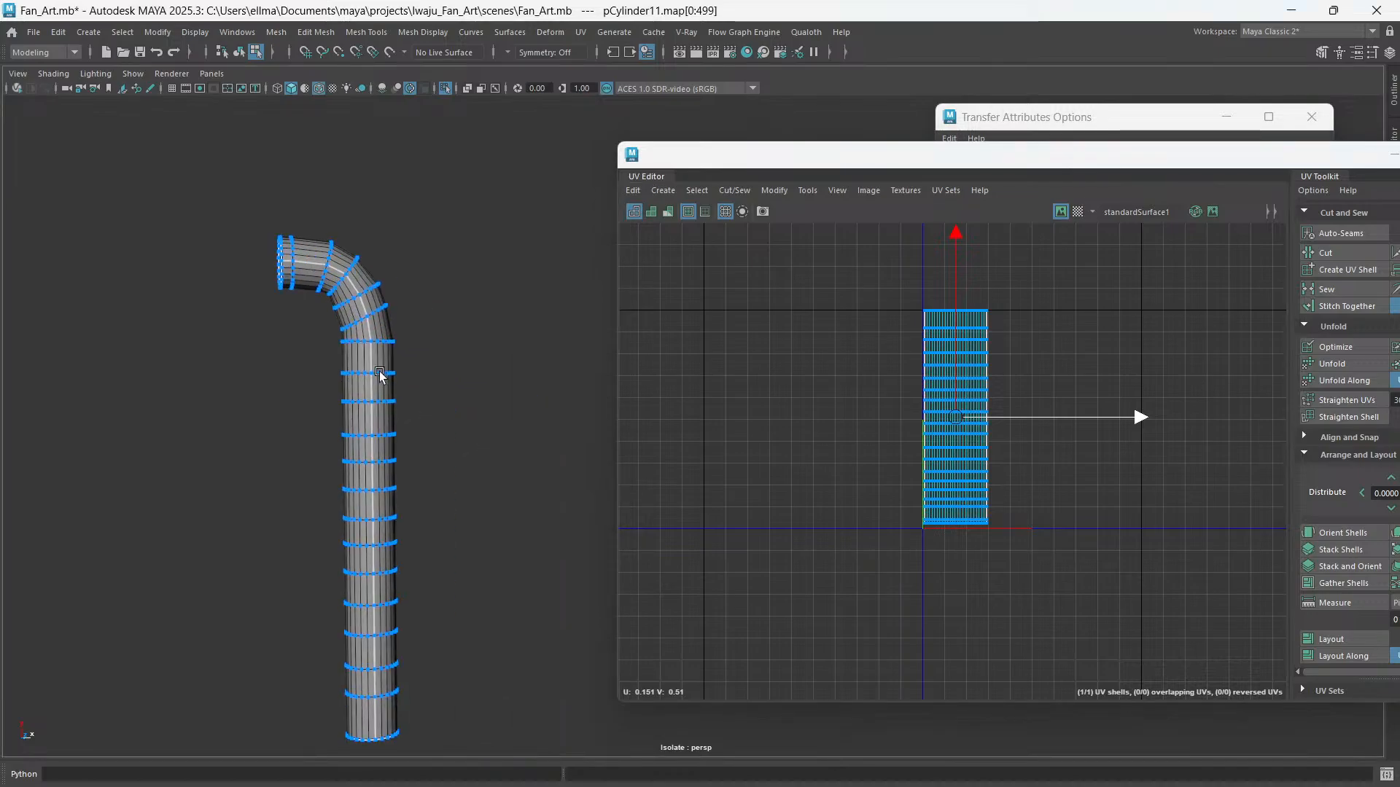
key(space)
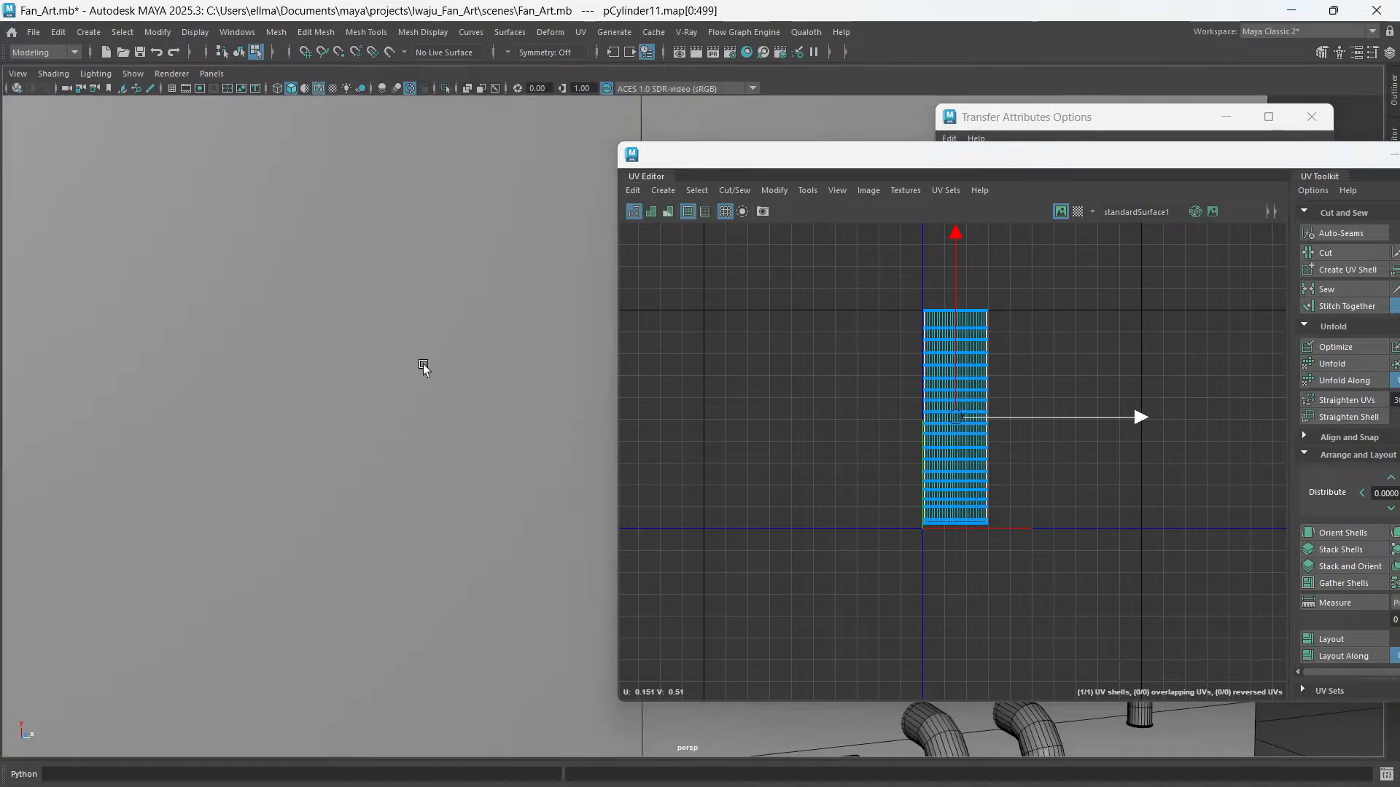
key(space)
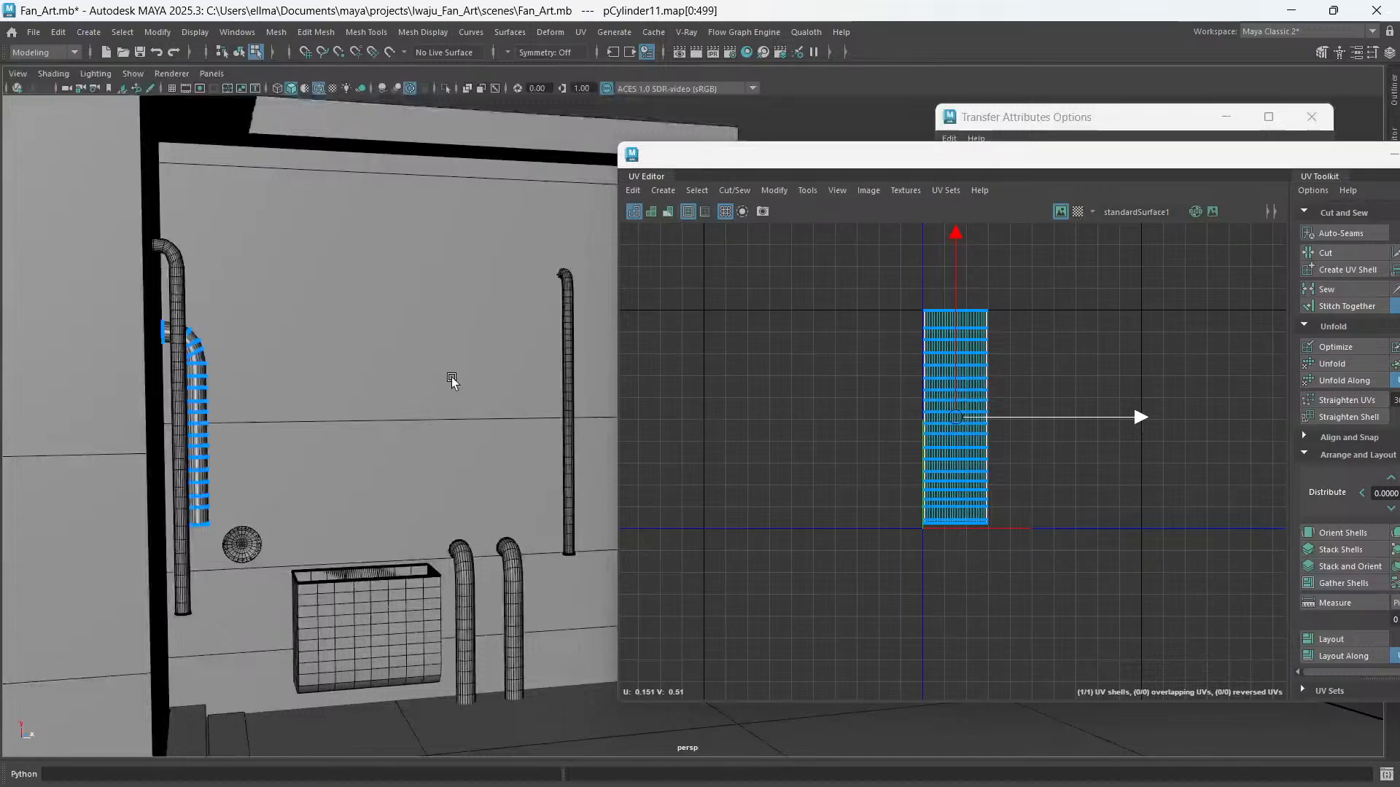
alt+drag(452, 377, 180, 462)
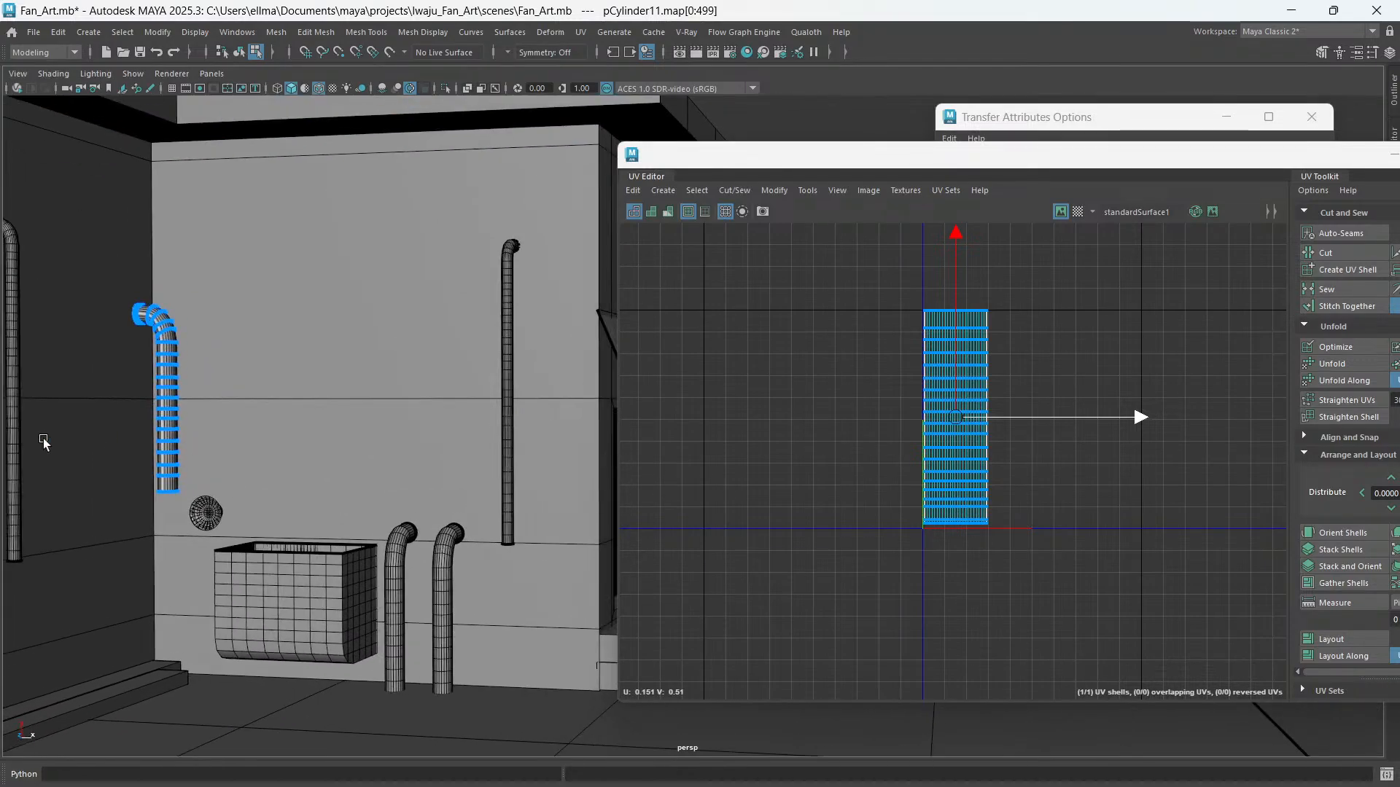
alt+middle_drag(222, 448, 325, 475)
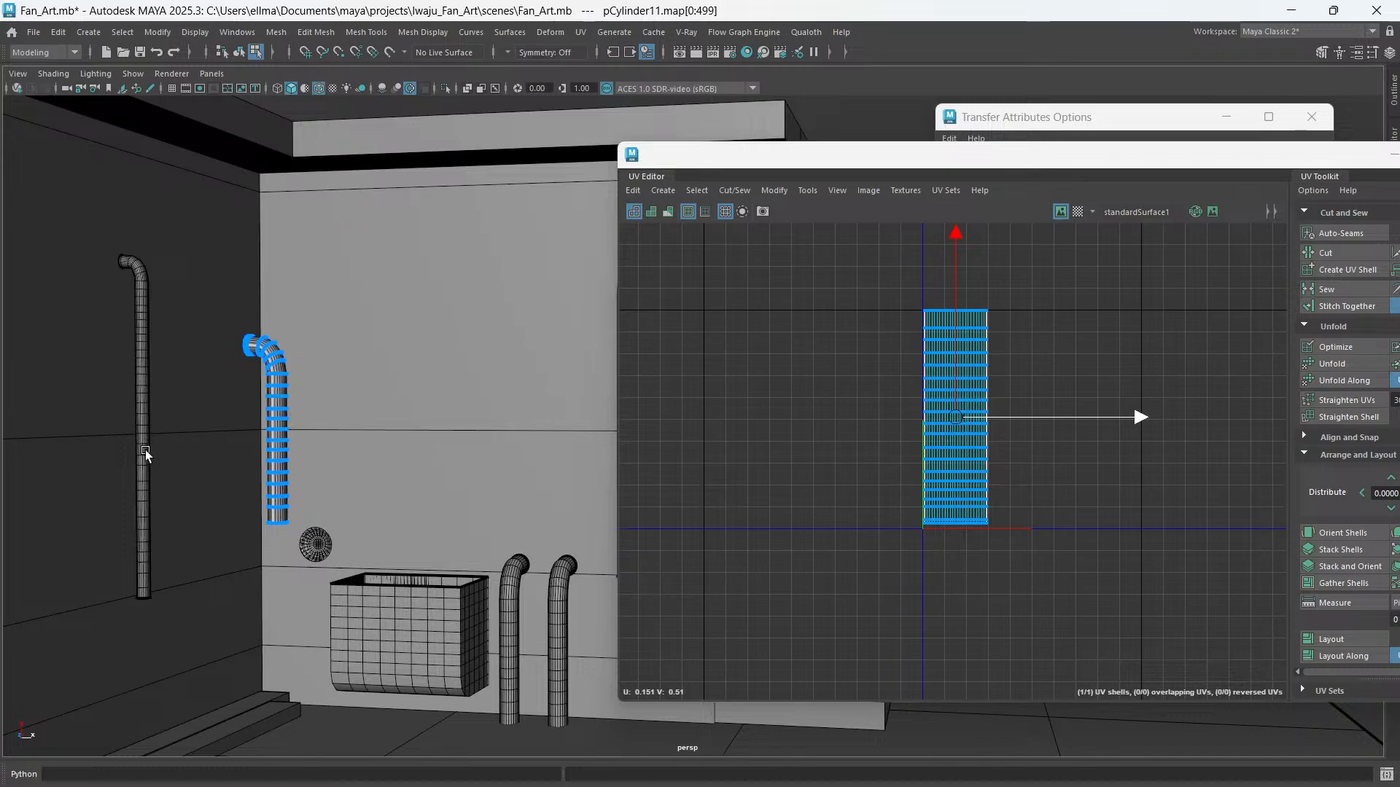
- Transfer all UV sets from the finished tall pipe to the thin tall pipe on the adjacent wall, using Component sample space
click(146, 449)
alt+drag(145, 450, 213, 405)
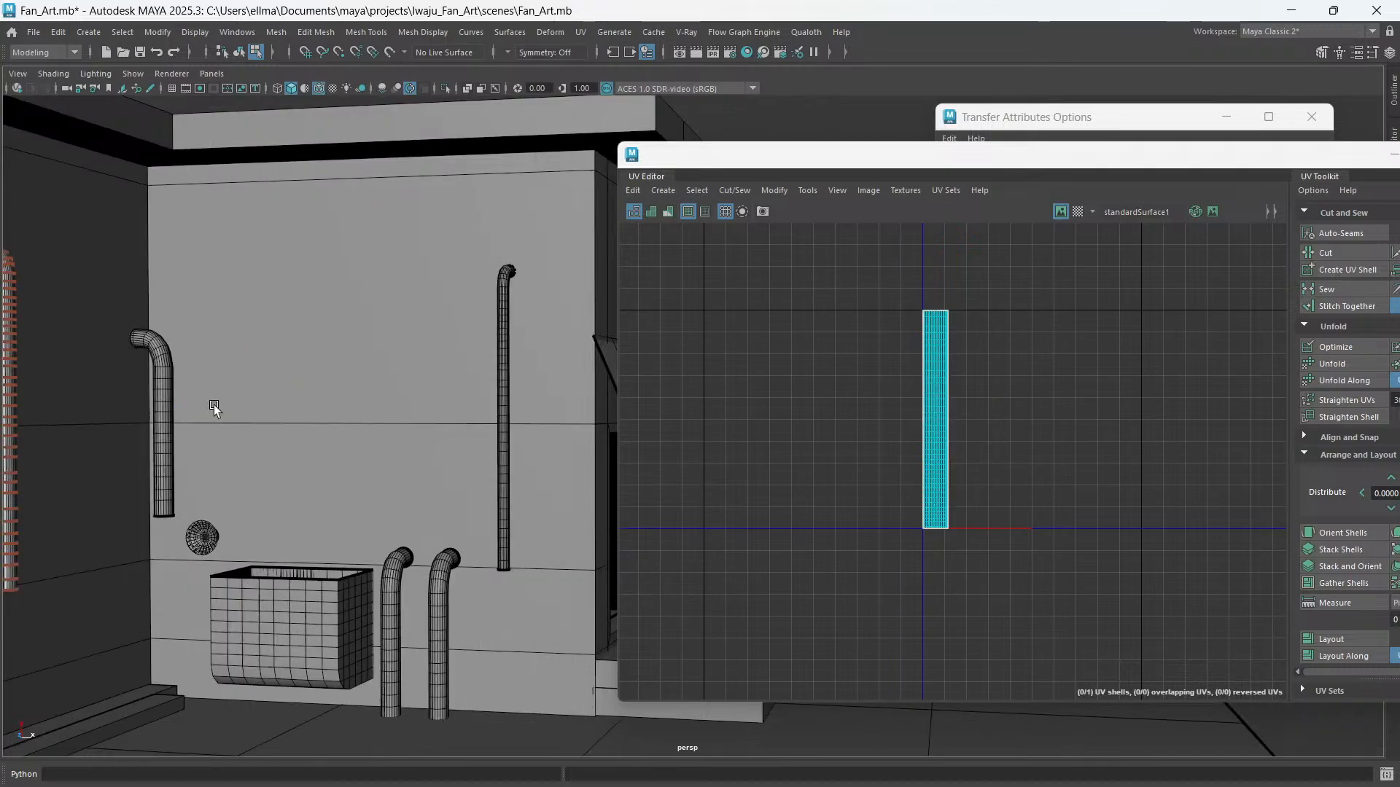
key(F8)
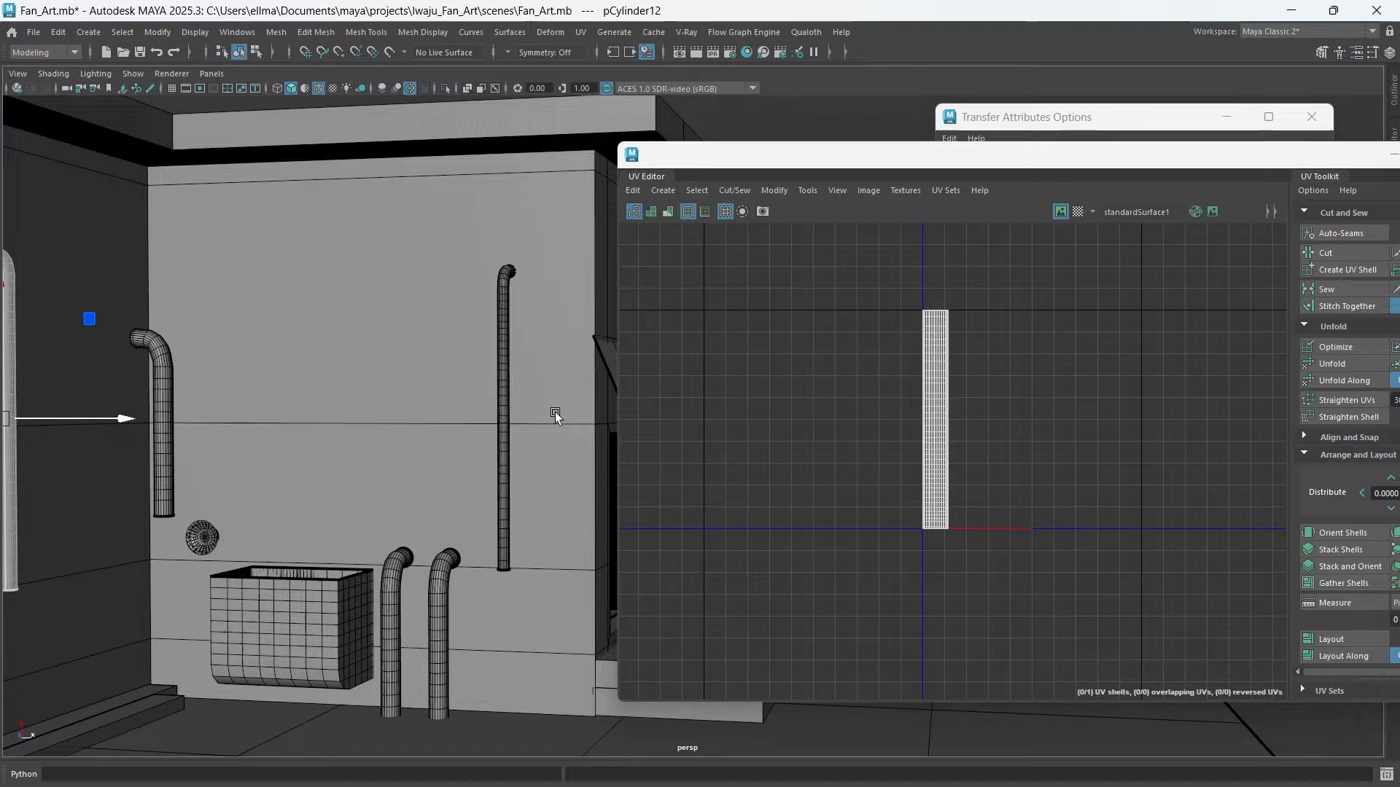
click(503, 413)
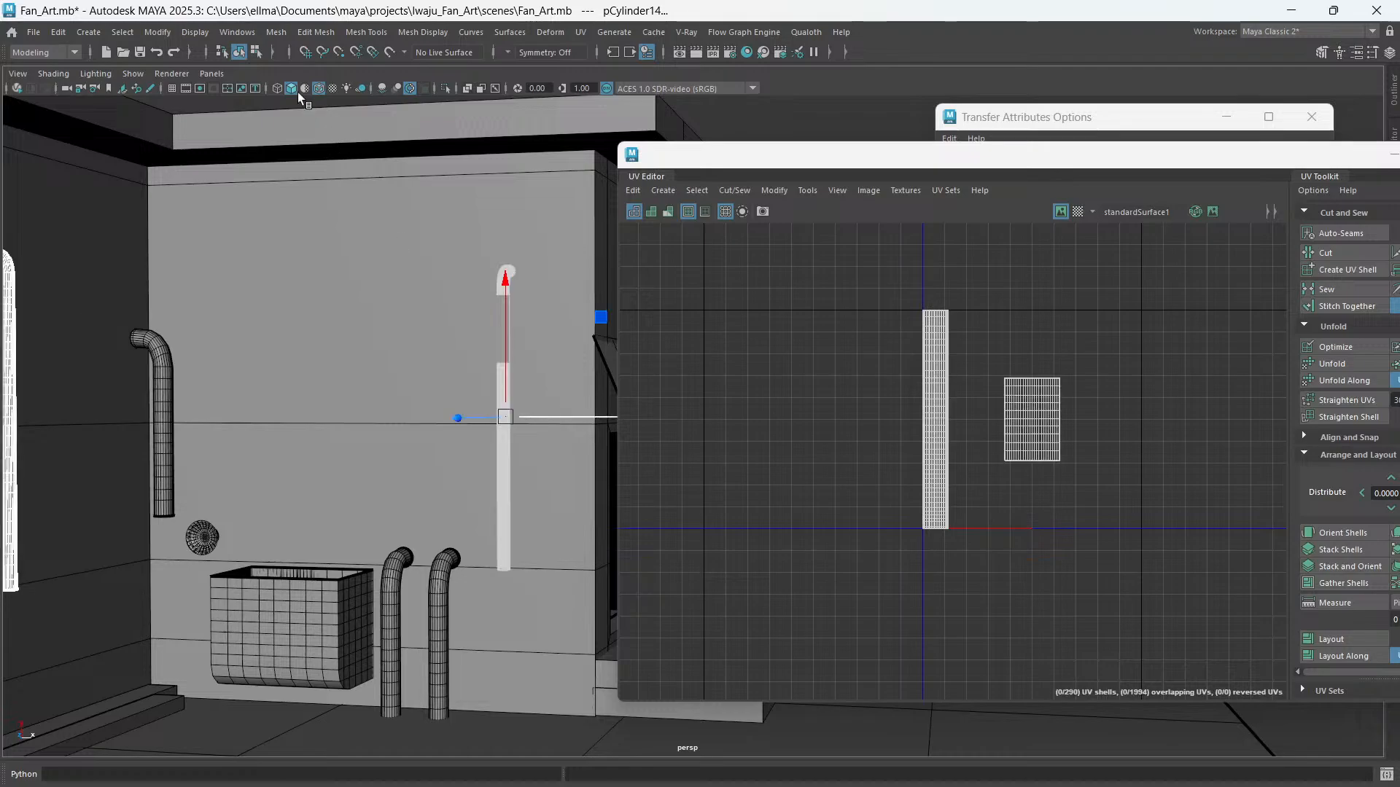
click(276, 32)
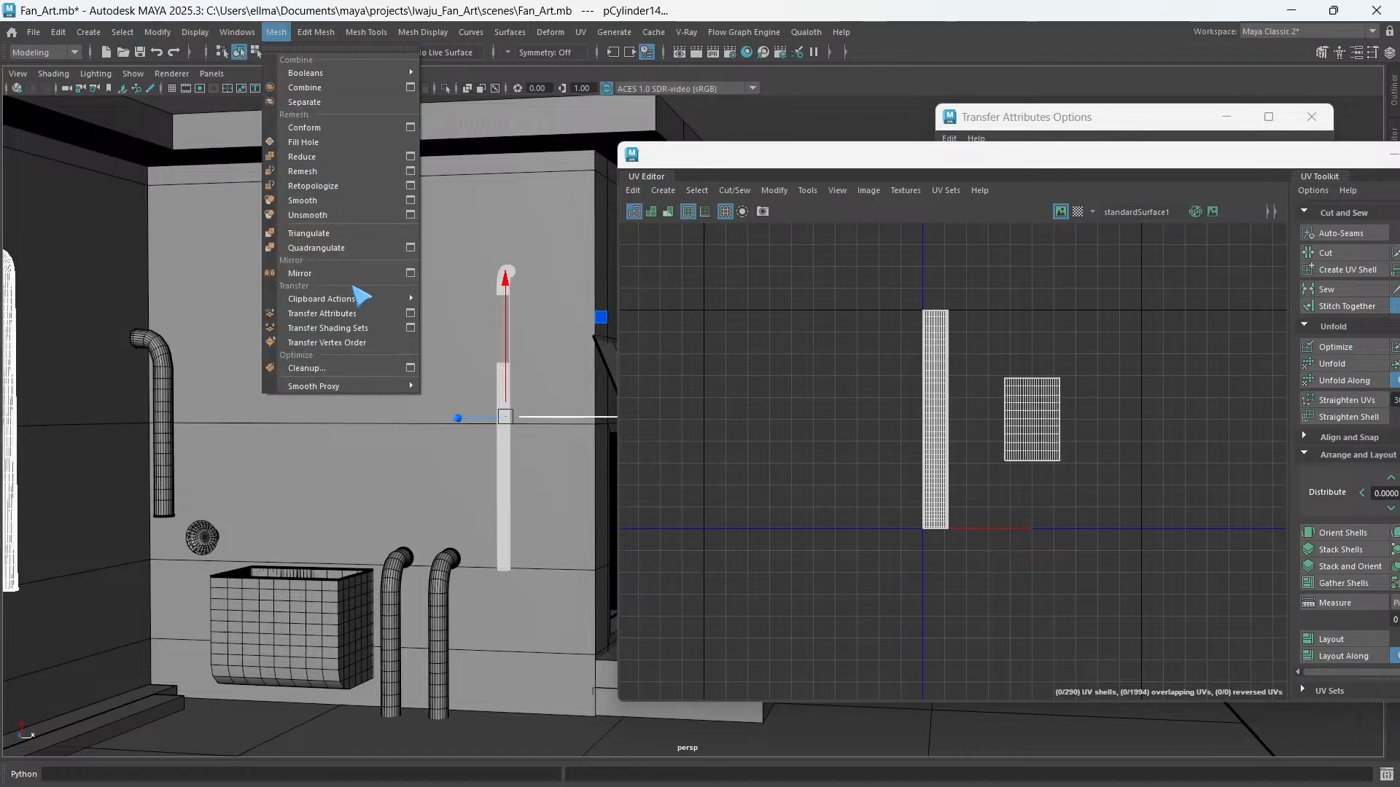
click(411, 314)
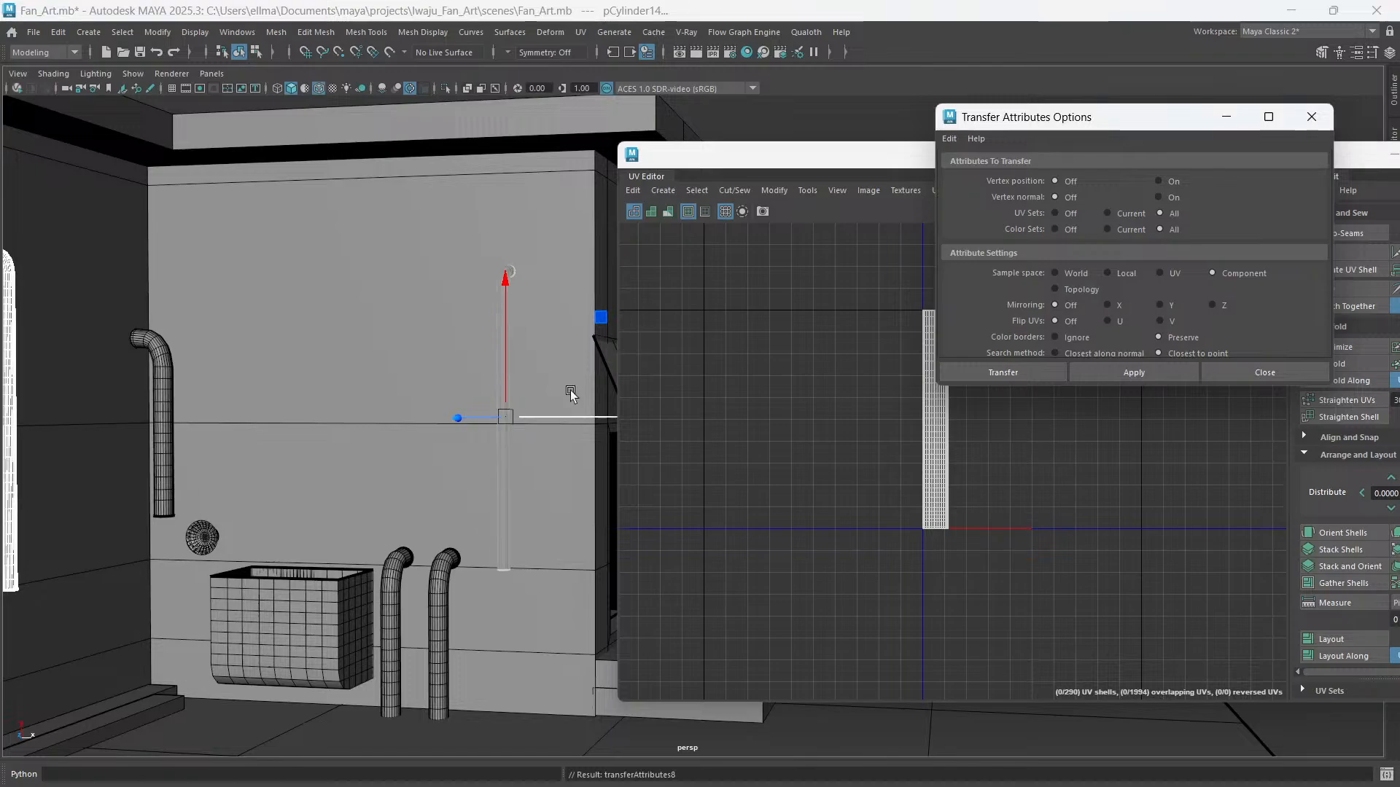
- Delete the existing UVs of the floor pipe farther from the basket
alt+drag(571, 394, 144, 452)
click(145, 452)
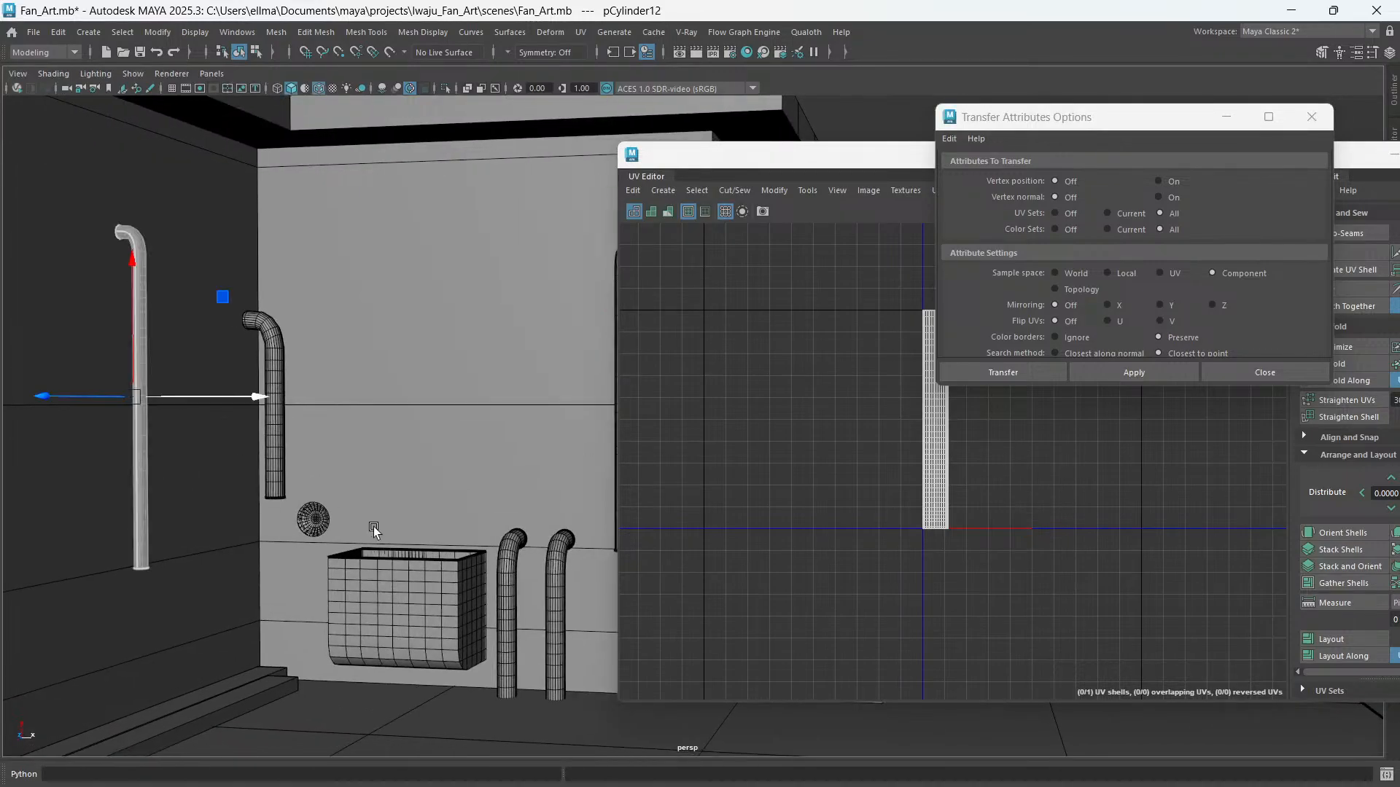
alt+drag(421, 586, 449, 545)
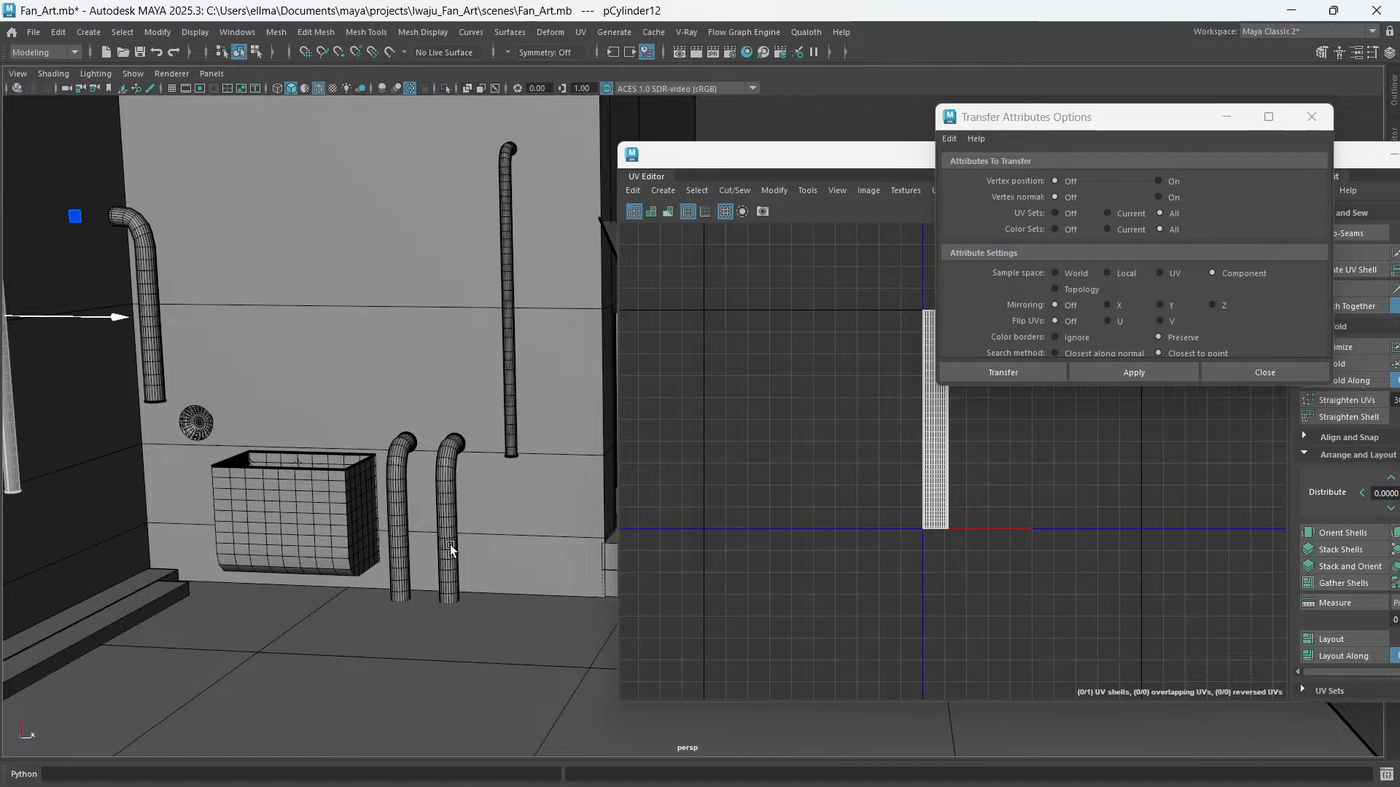
click(449, 545)
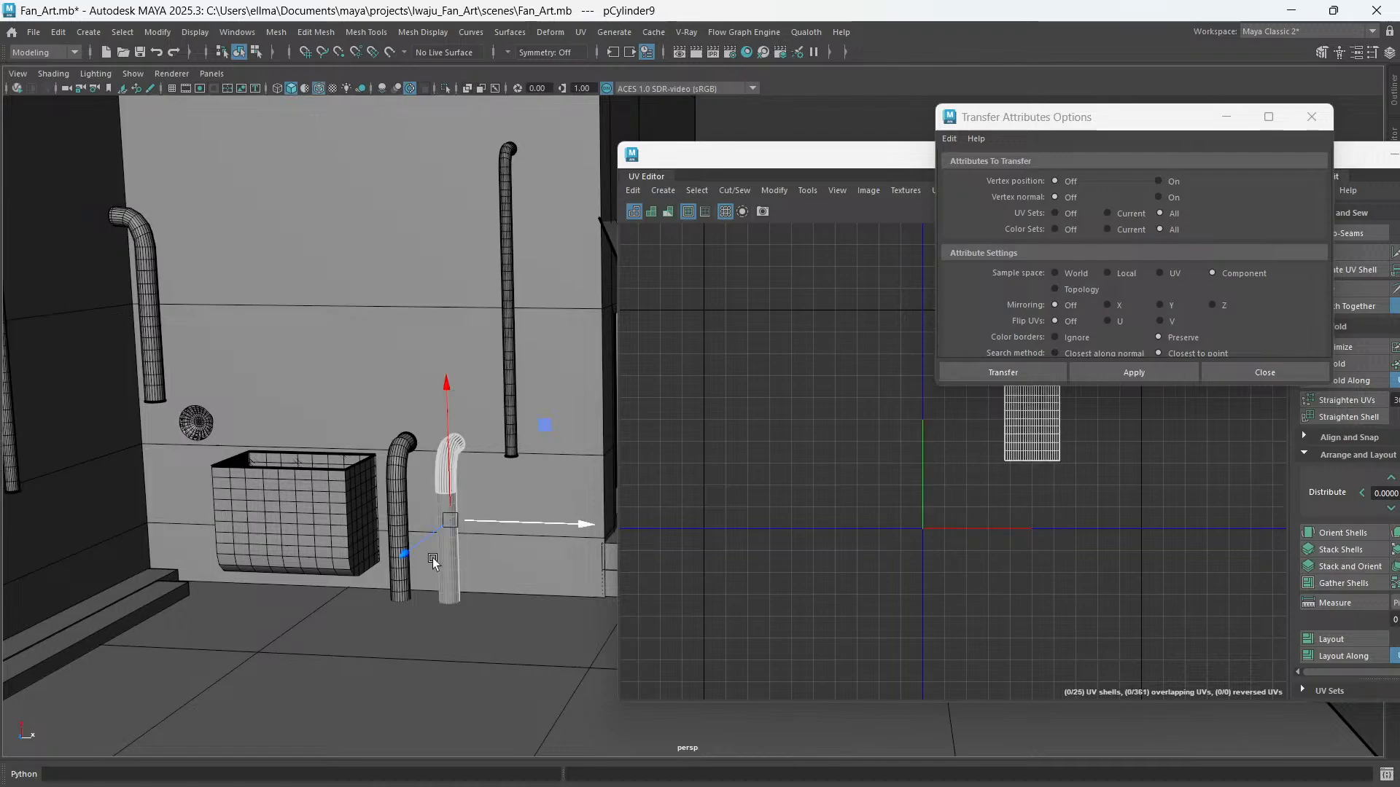
alt+drag(433, 562, 92, 244)
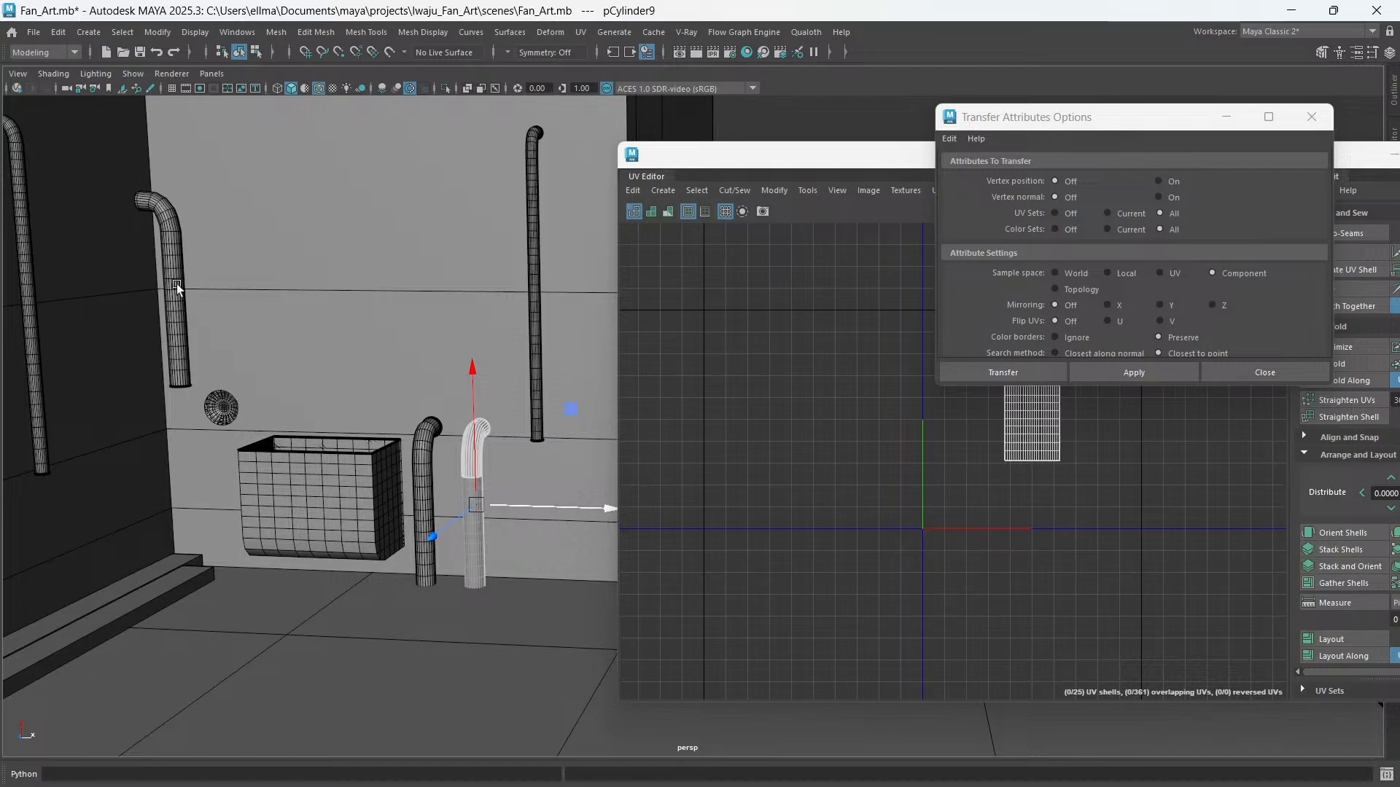
alt+drag(441, 554, 377, 480)
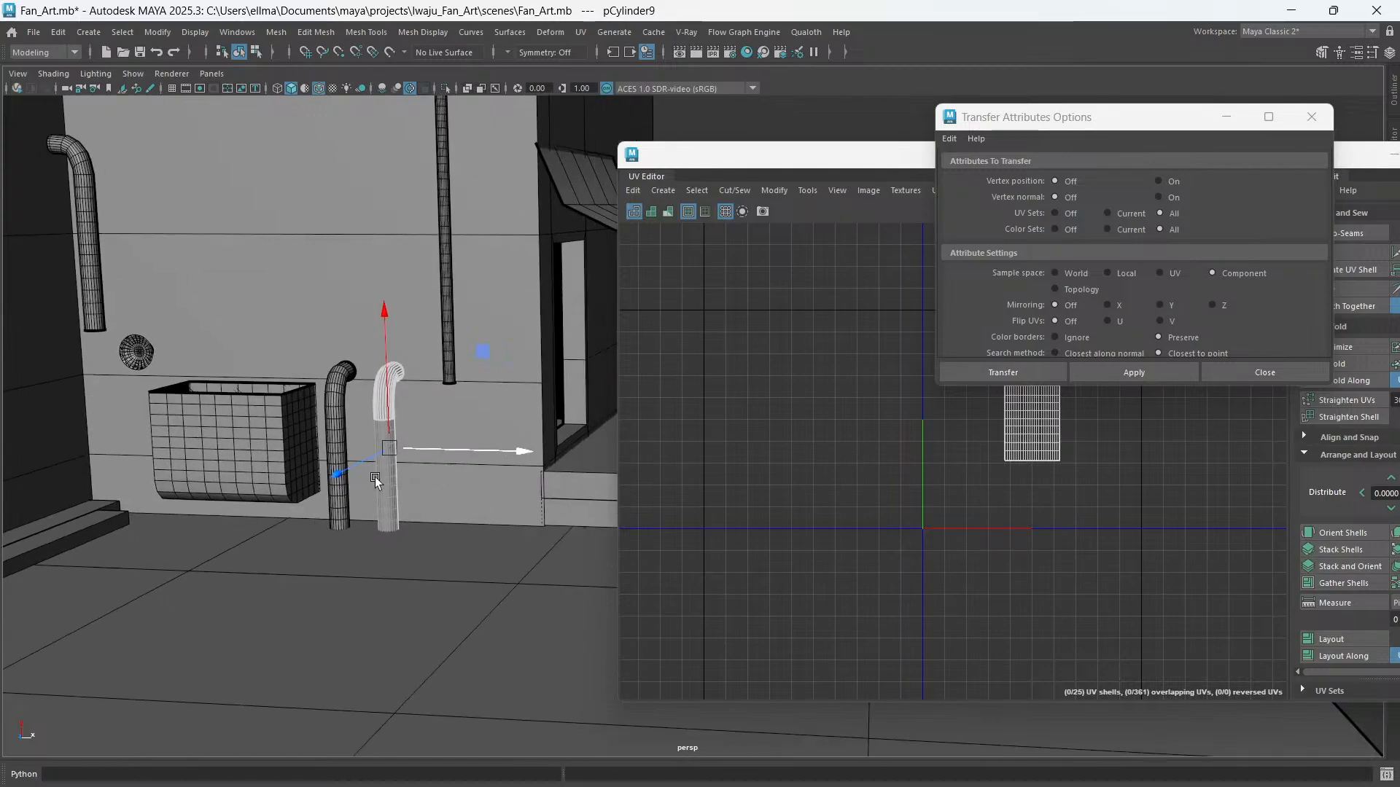
scroll(375, 482, up, 3)
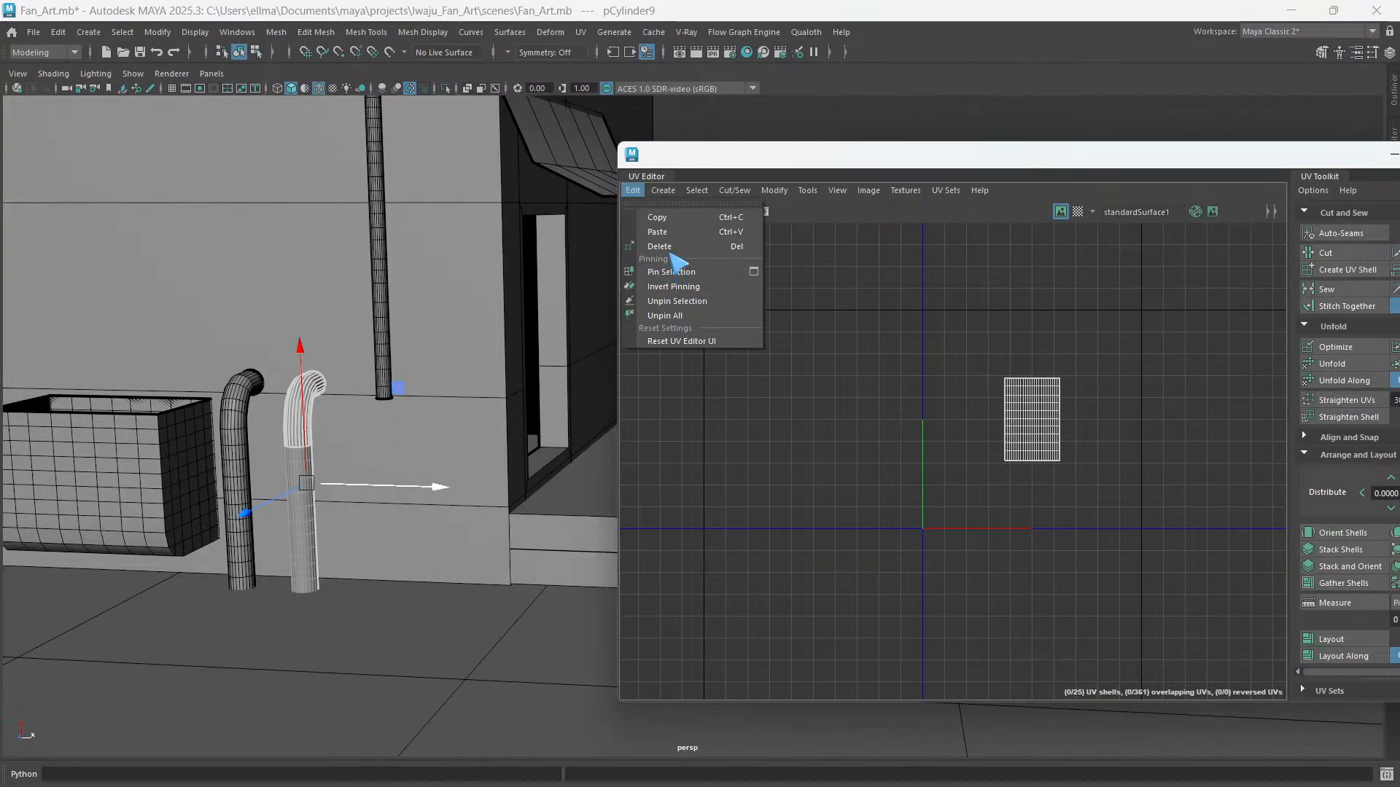
click(559, 328)
scroll(306, 511, down, 1)
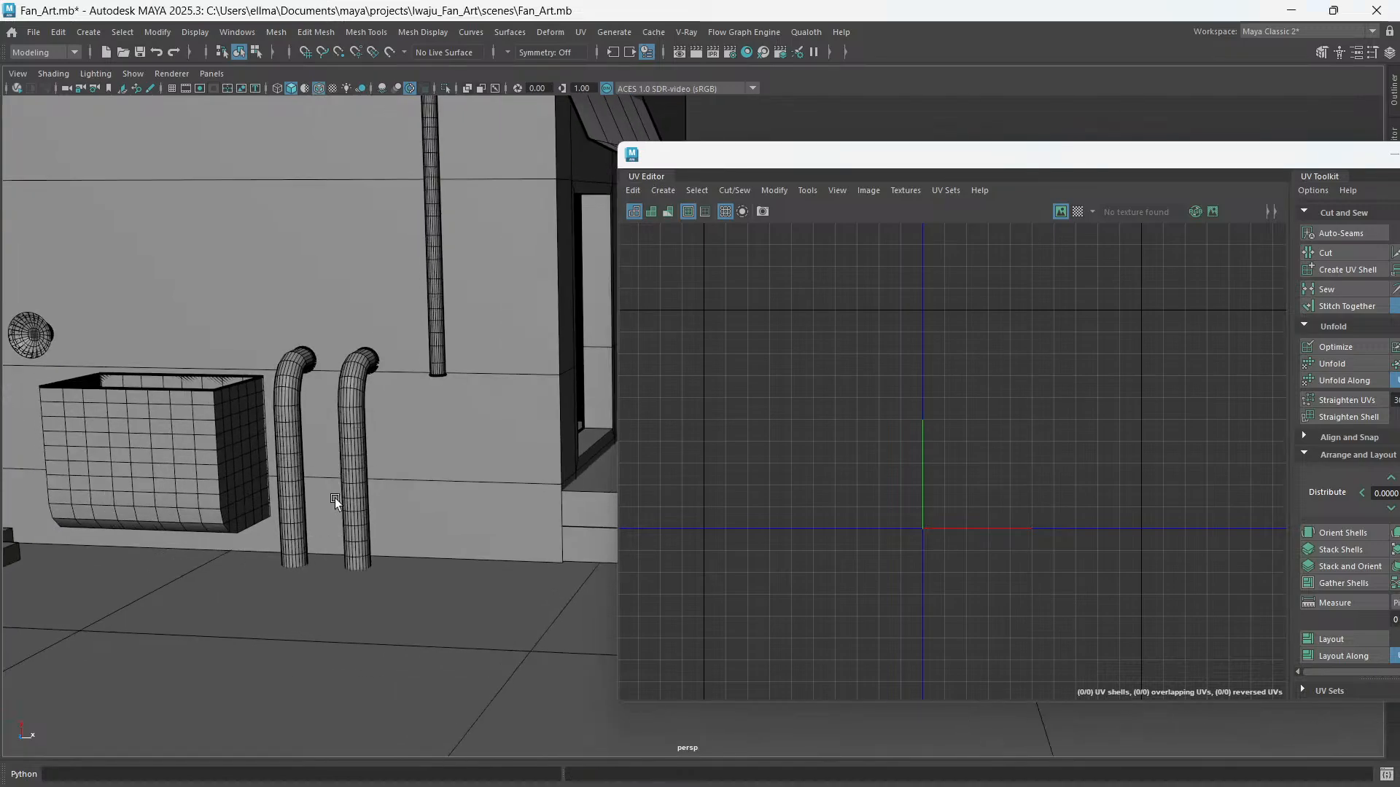
- Isolate the floor pipe farther from the basket and apply a camera-based UV projection from an angled view
click(353, 477)
scroll(325, 464, up, 3)
alt+middle_drag(325, 464, 474, 484)
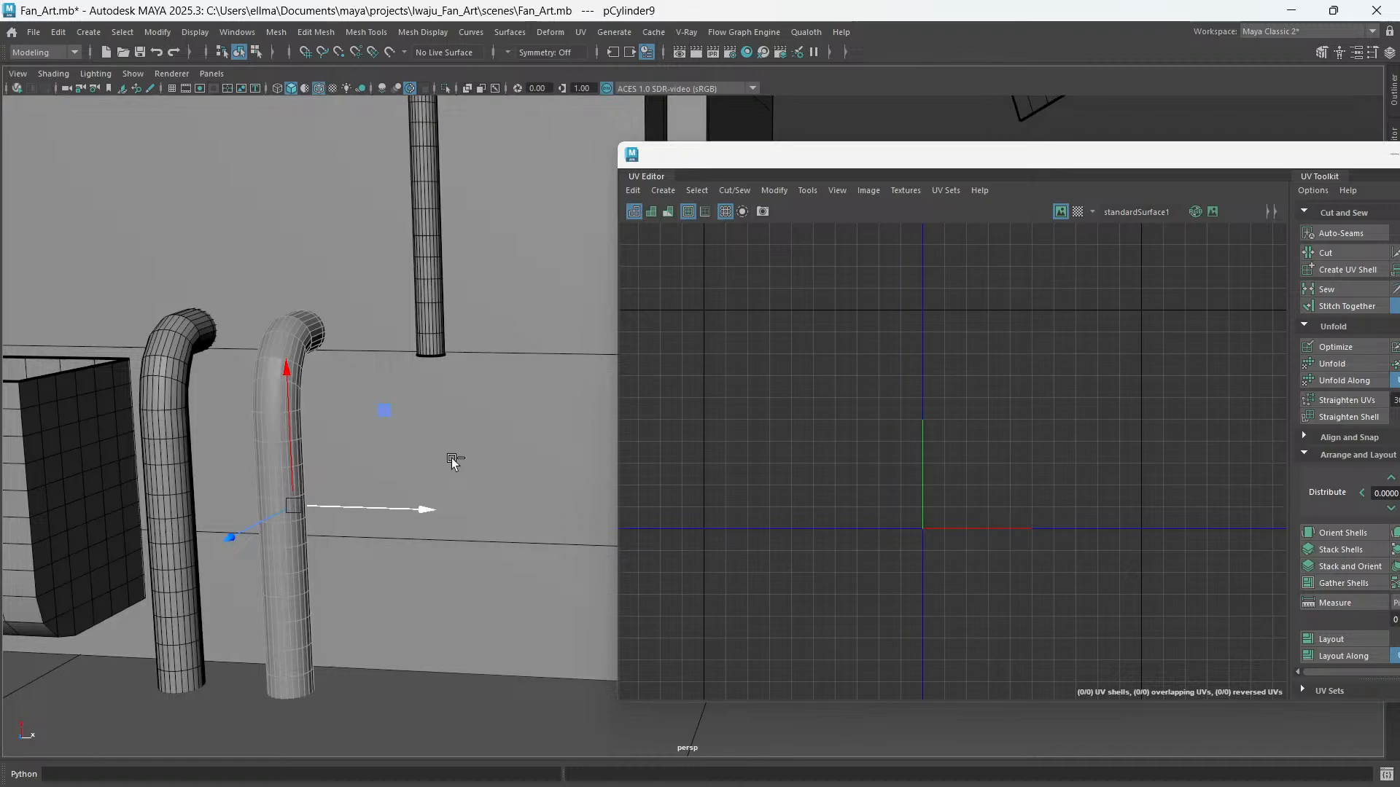
key(ctrl+1)
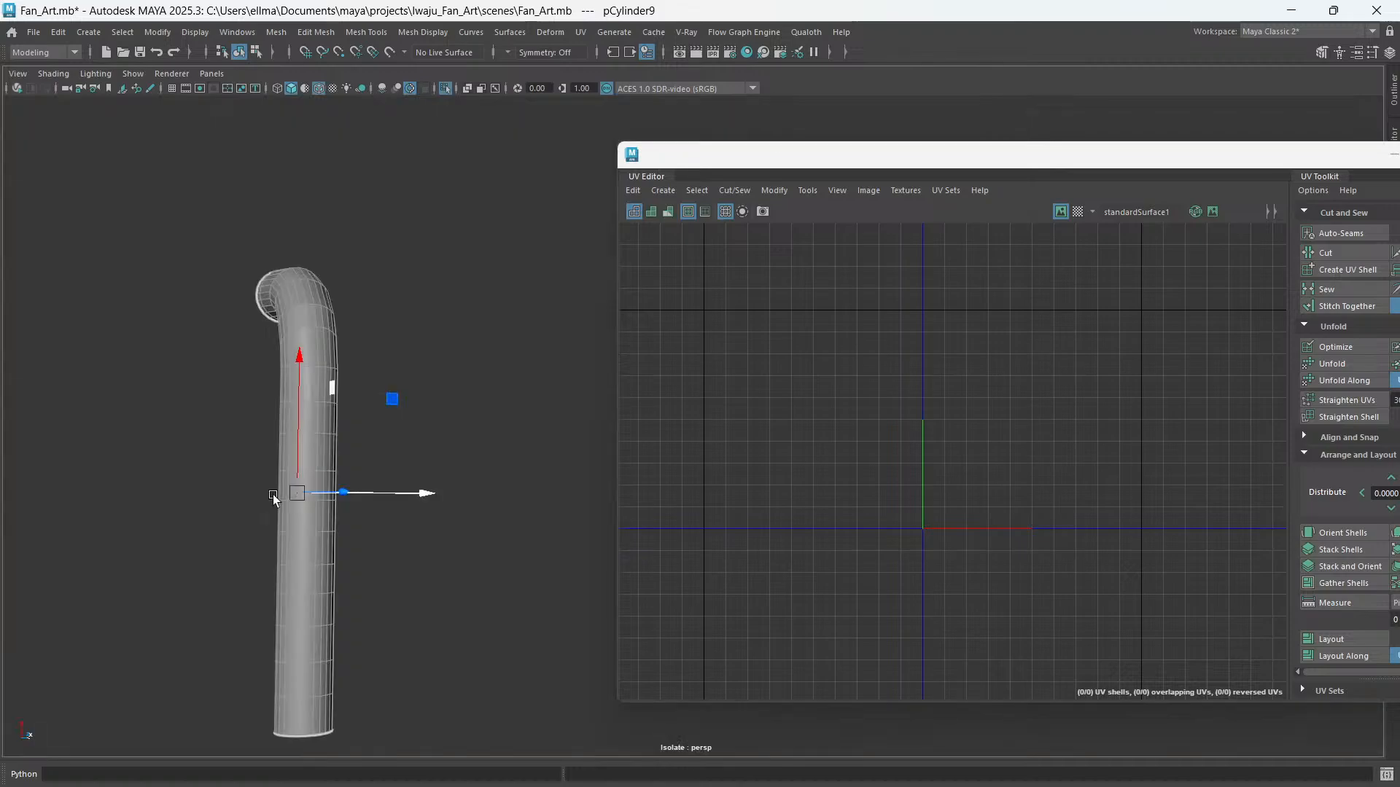
alt+drag(273, 499, 329, 527)
click(662, 191)
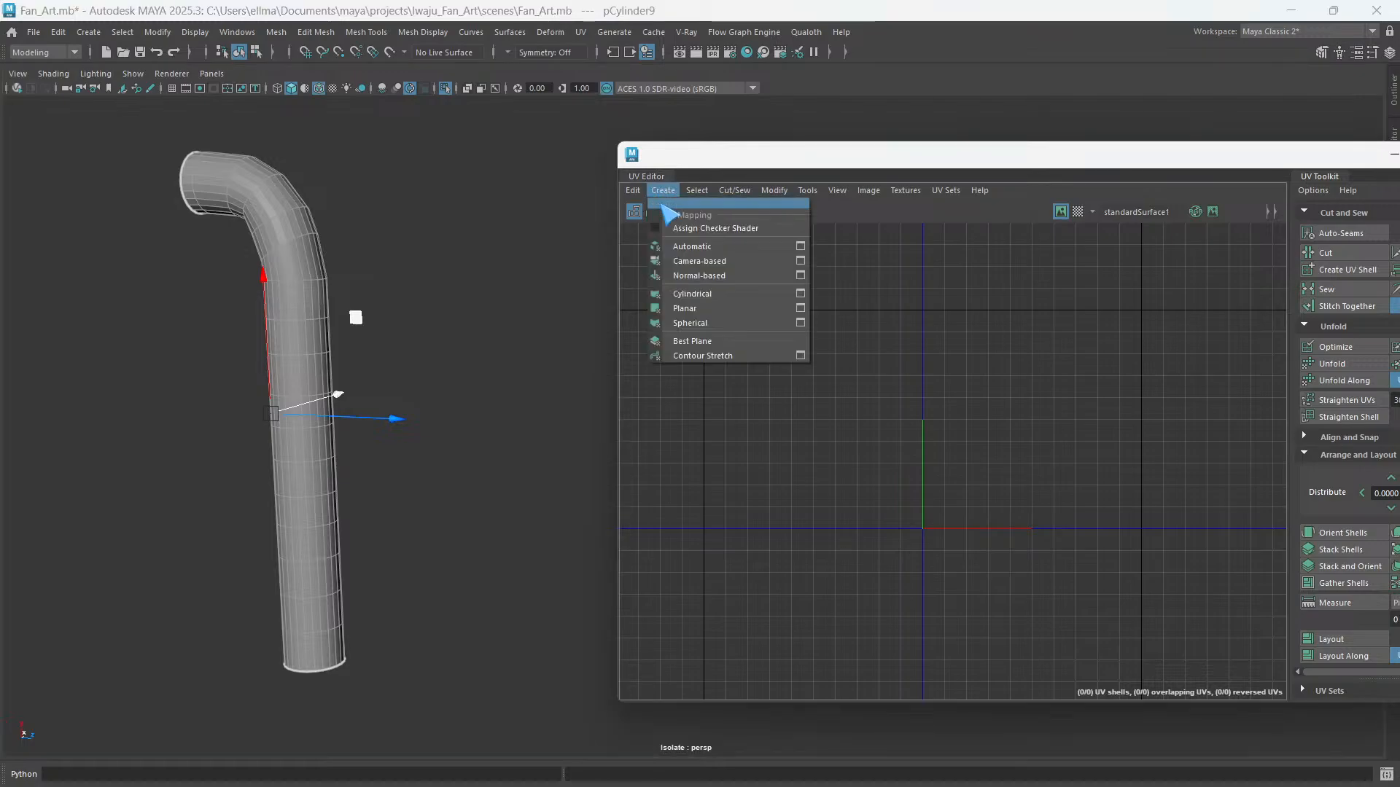
click(699, 261)
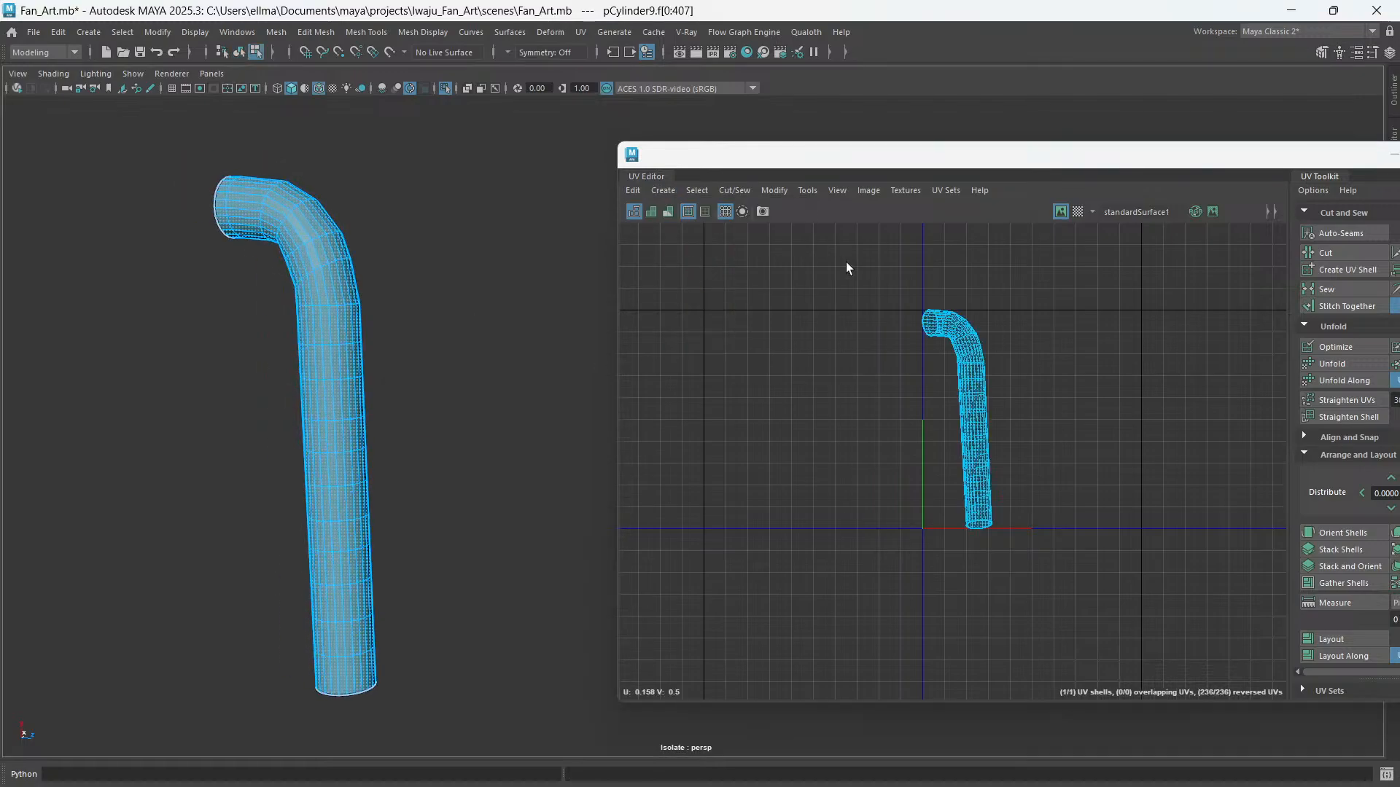
- Select the lengthwise edge loop along the isolated floor pipe and its bend, and cut the UVs along it
right_drag(458, 268, 466, 232)
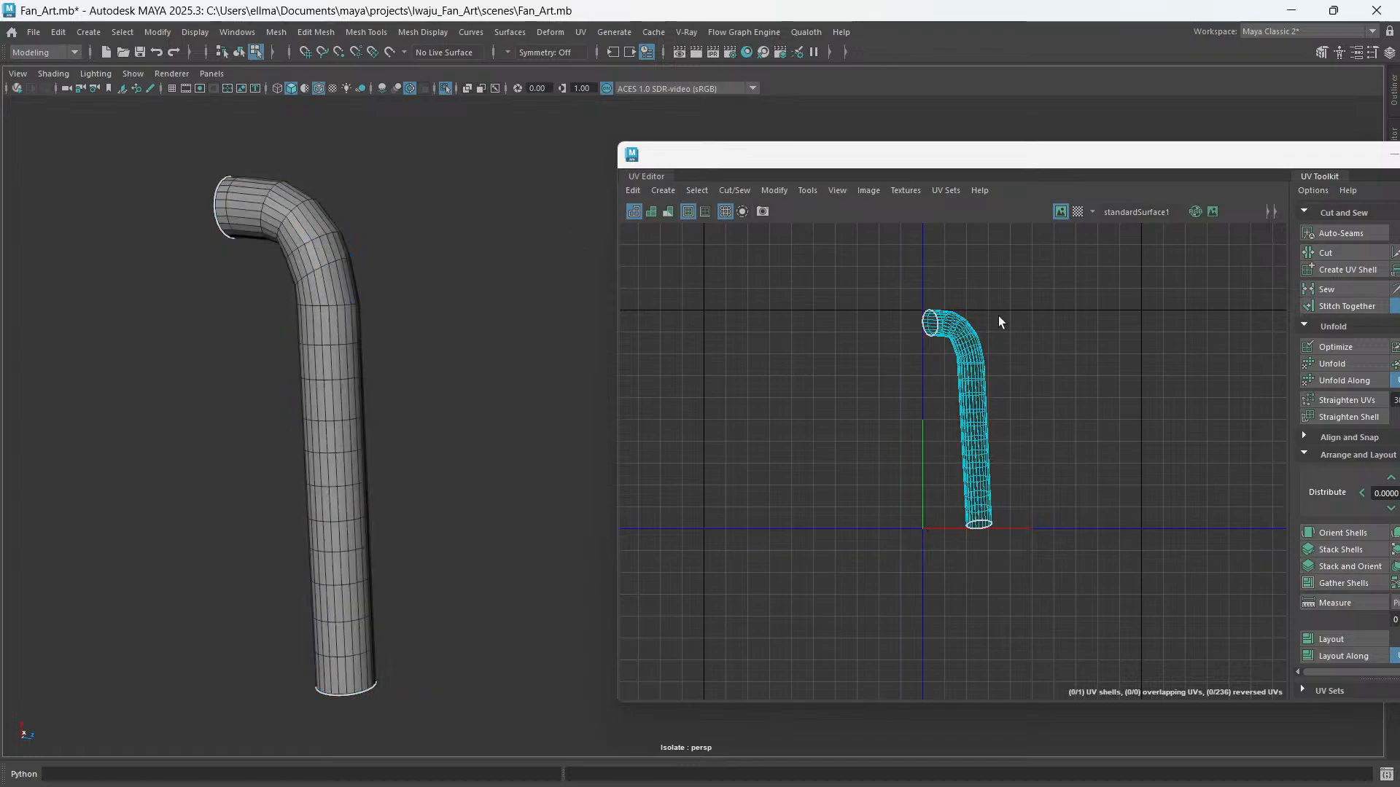
scroll(948, 303, up, 5)
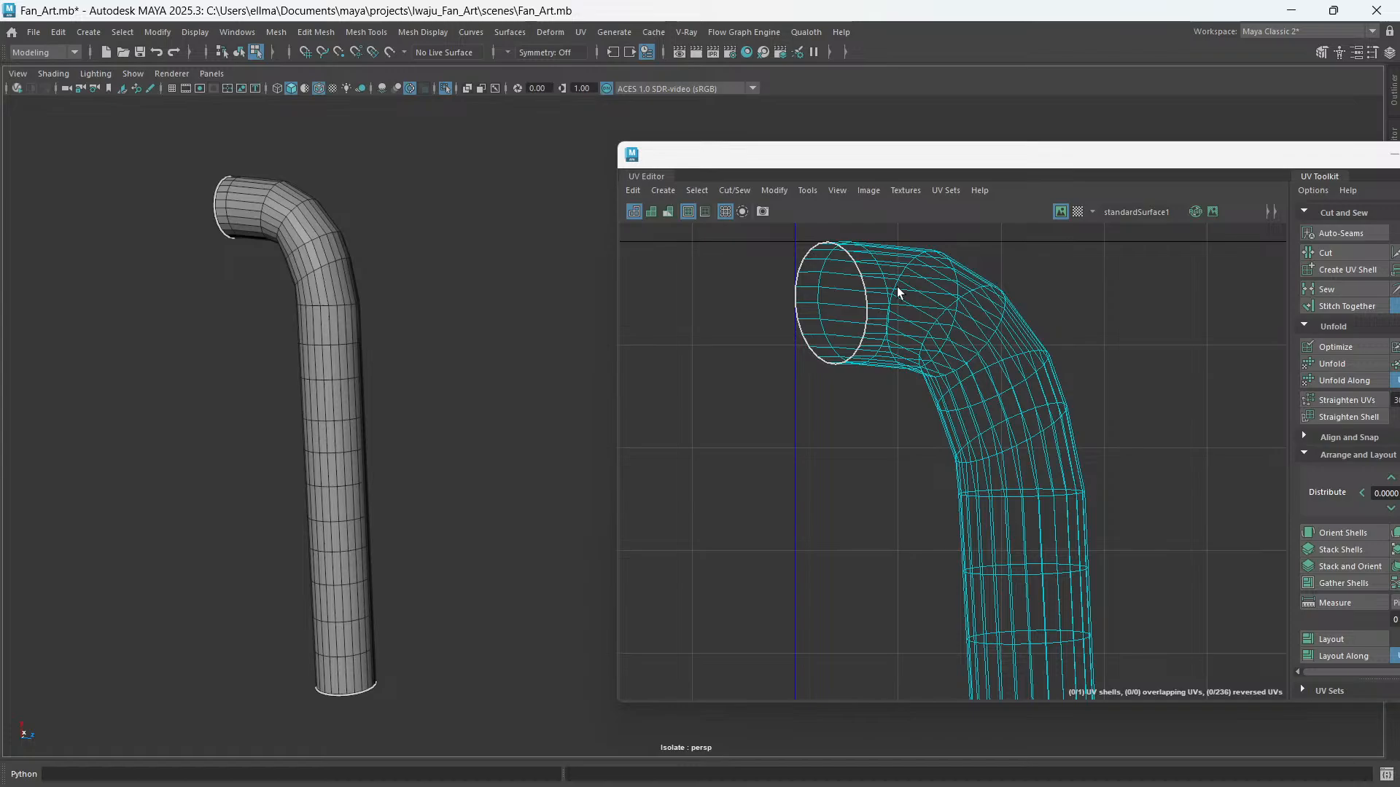
click(898, 290)
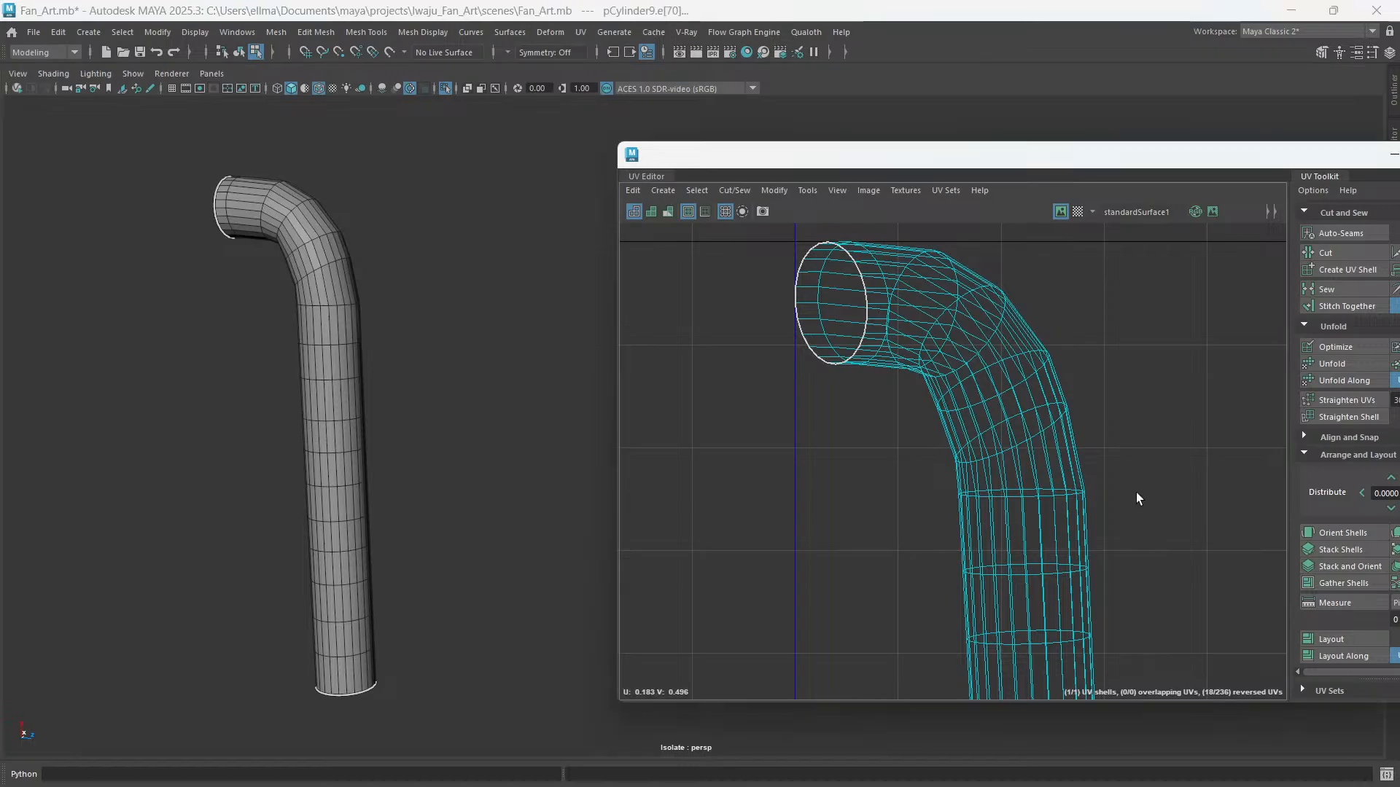
alt+drag(409, 480, 466, 486)
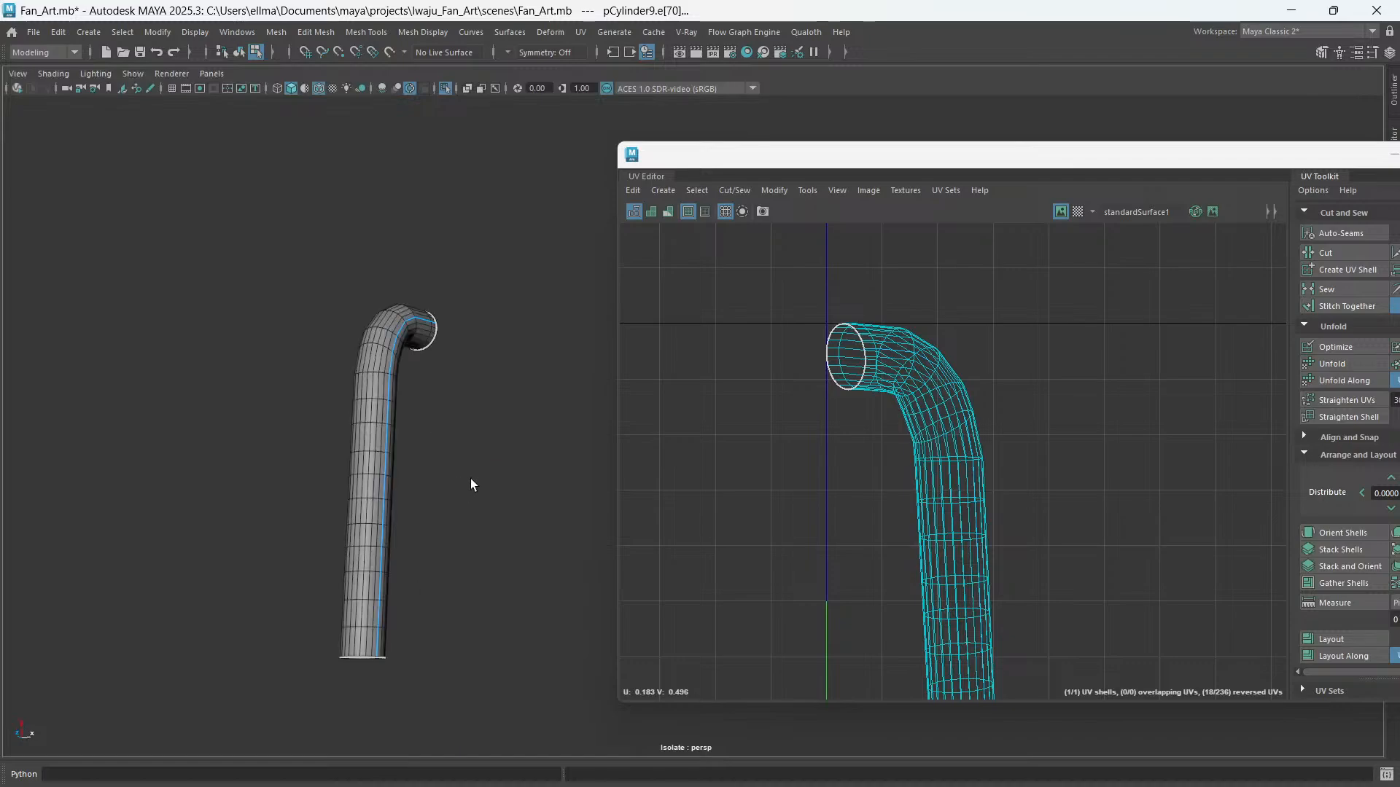
alt+middle_drag(471, 480, 508, 456)
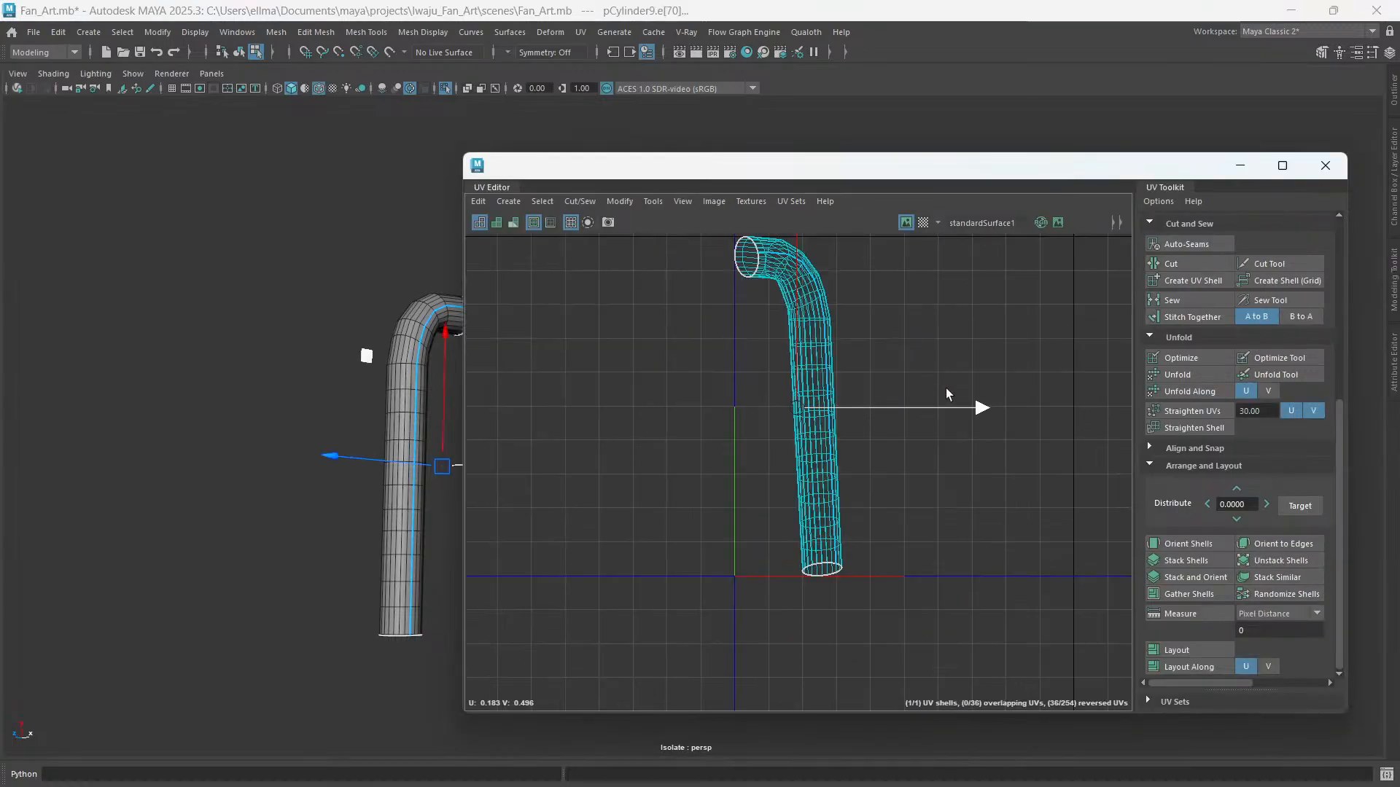
alt+middle_drag(946, 387, 944, 405)
- Unfold all the floor pipe's UVs, then orient, lay out and straighten the shell in U and V with an angle tolerance of 30
right_drag(933, 353, 1011, 349)
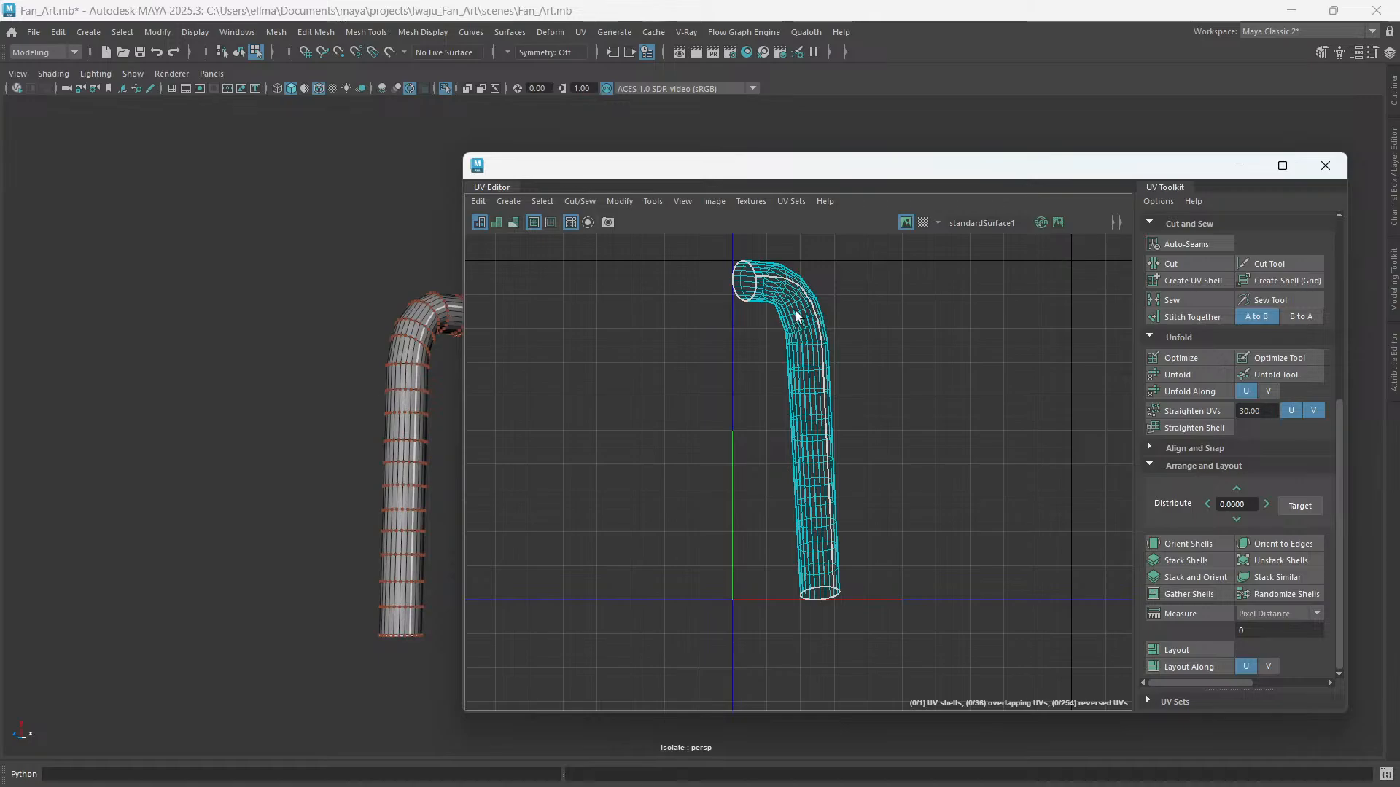
scroll(796, 316, down, 1)
drag(679, 279, 907, 608)
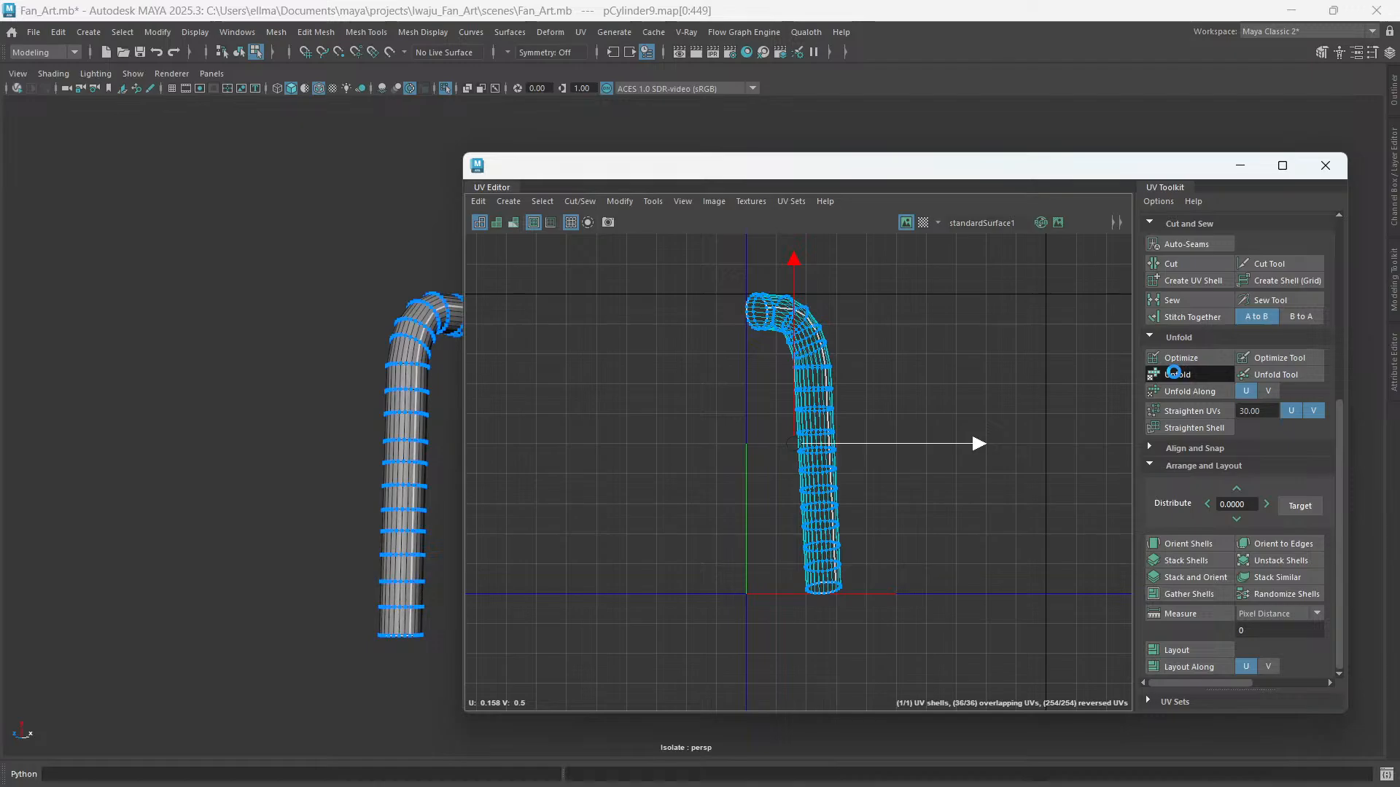
click(1174, 373)
click(1189, 544)
click(1193, 650)
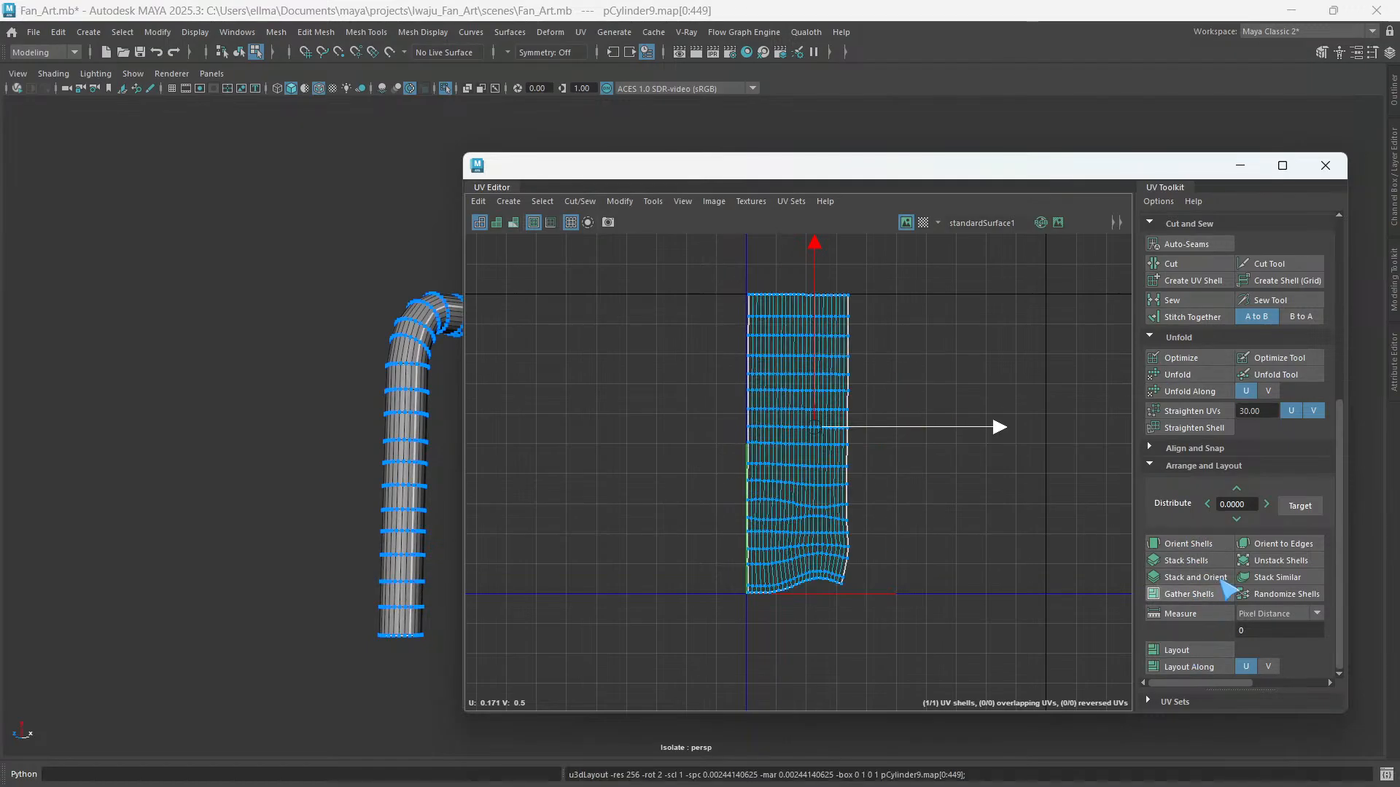
click(1204, 409)
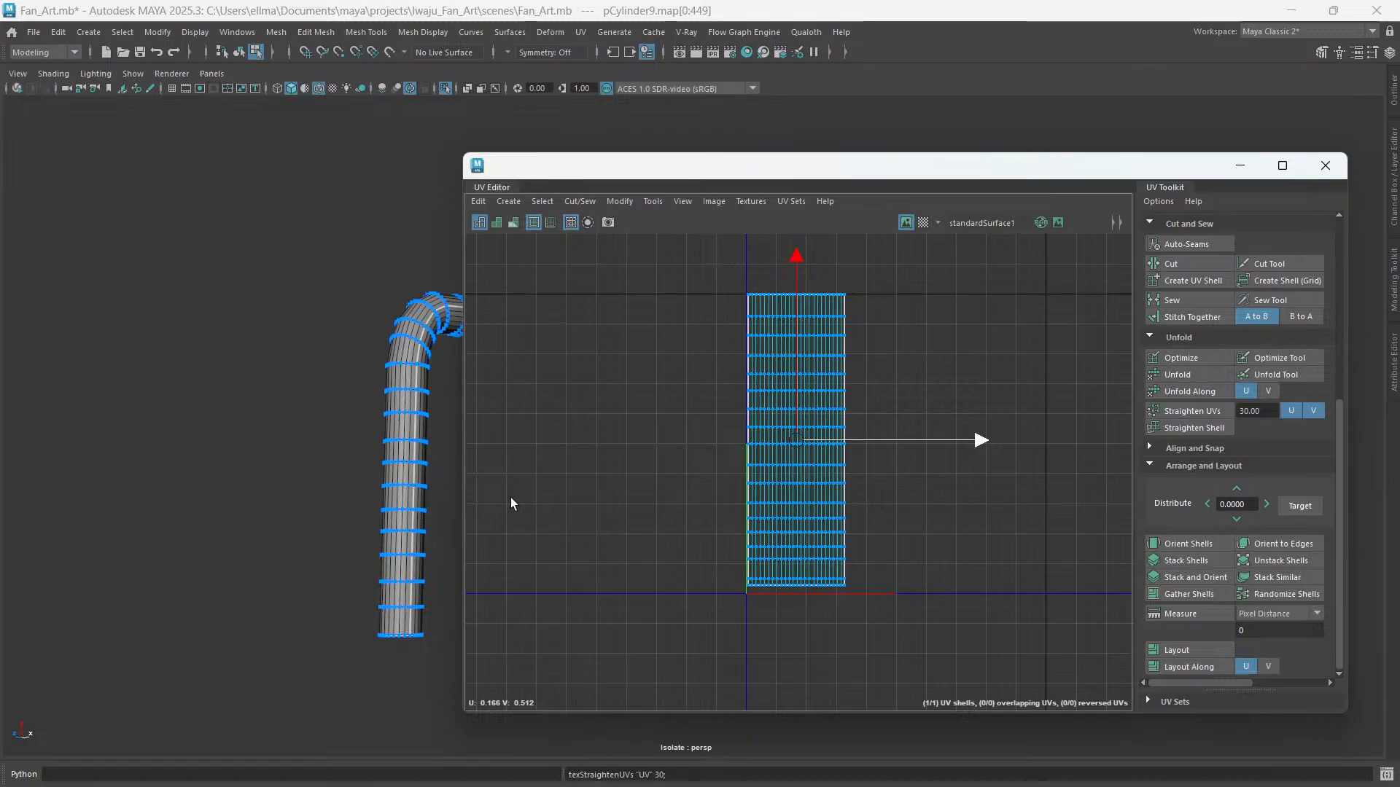
- End the isolation and transfer the UVs from the unfolded floor pipe to the matching floor pipe beside the basket
key(ctrl+1)
right_drag(319, 371, 358, 351)
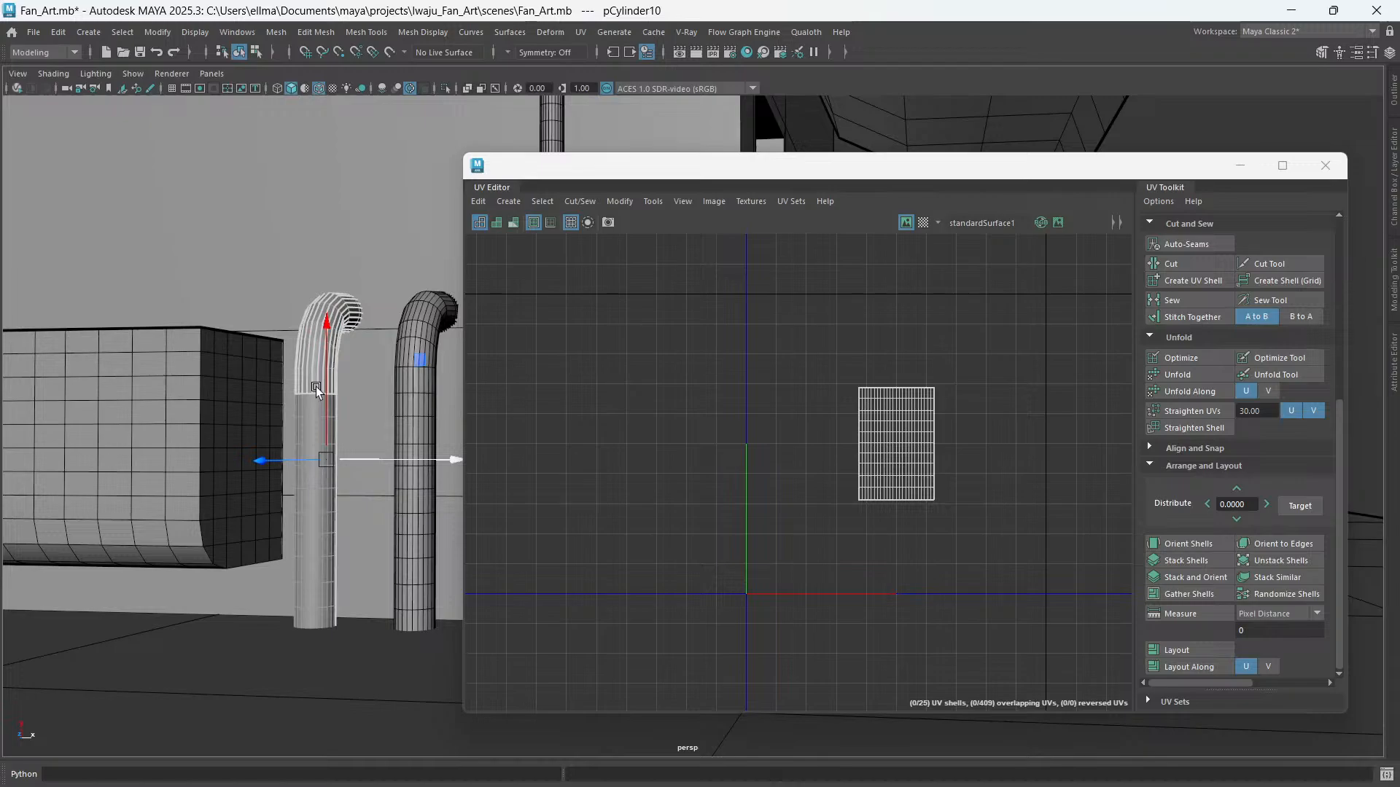
shift+click(423, 337)
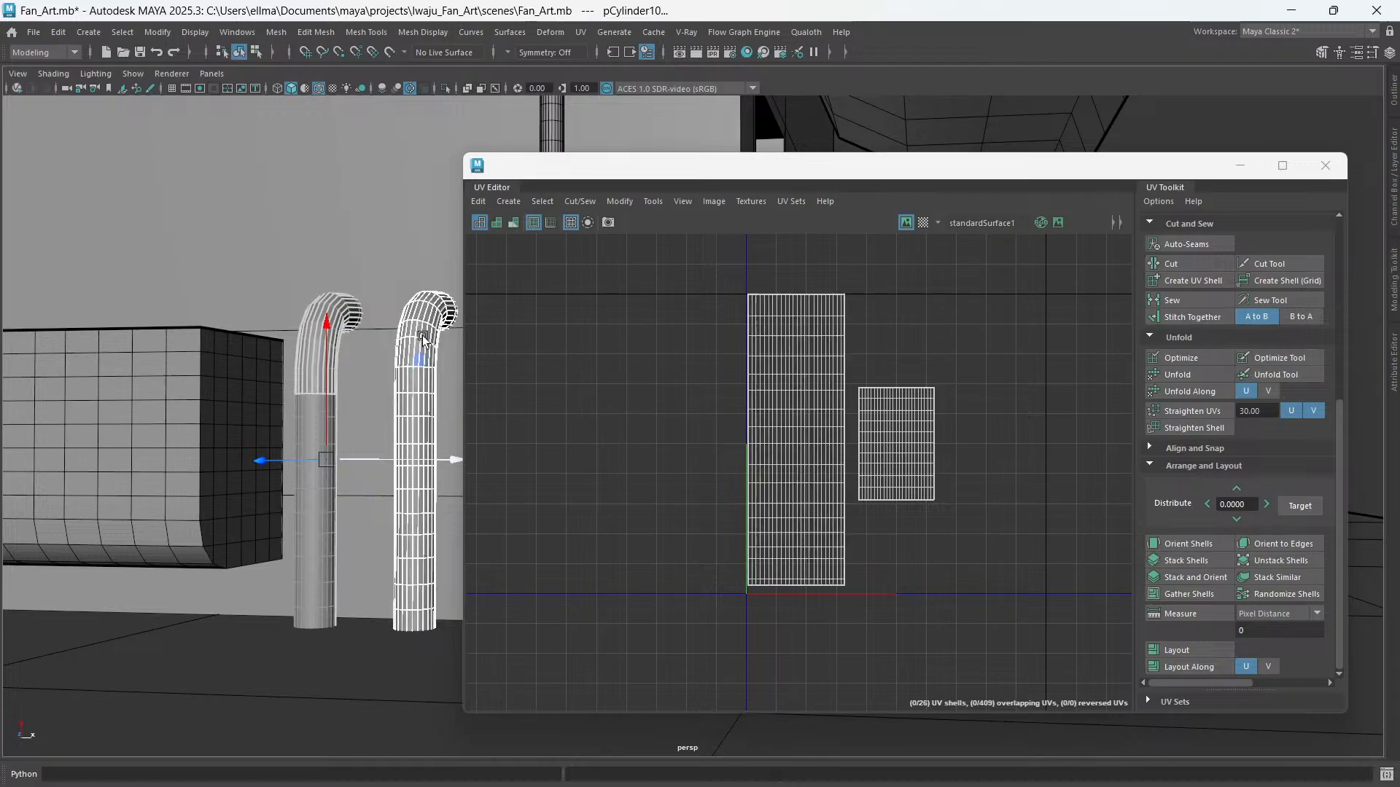
click(276, 32)
click(319, 316)
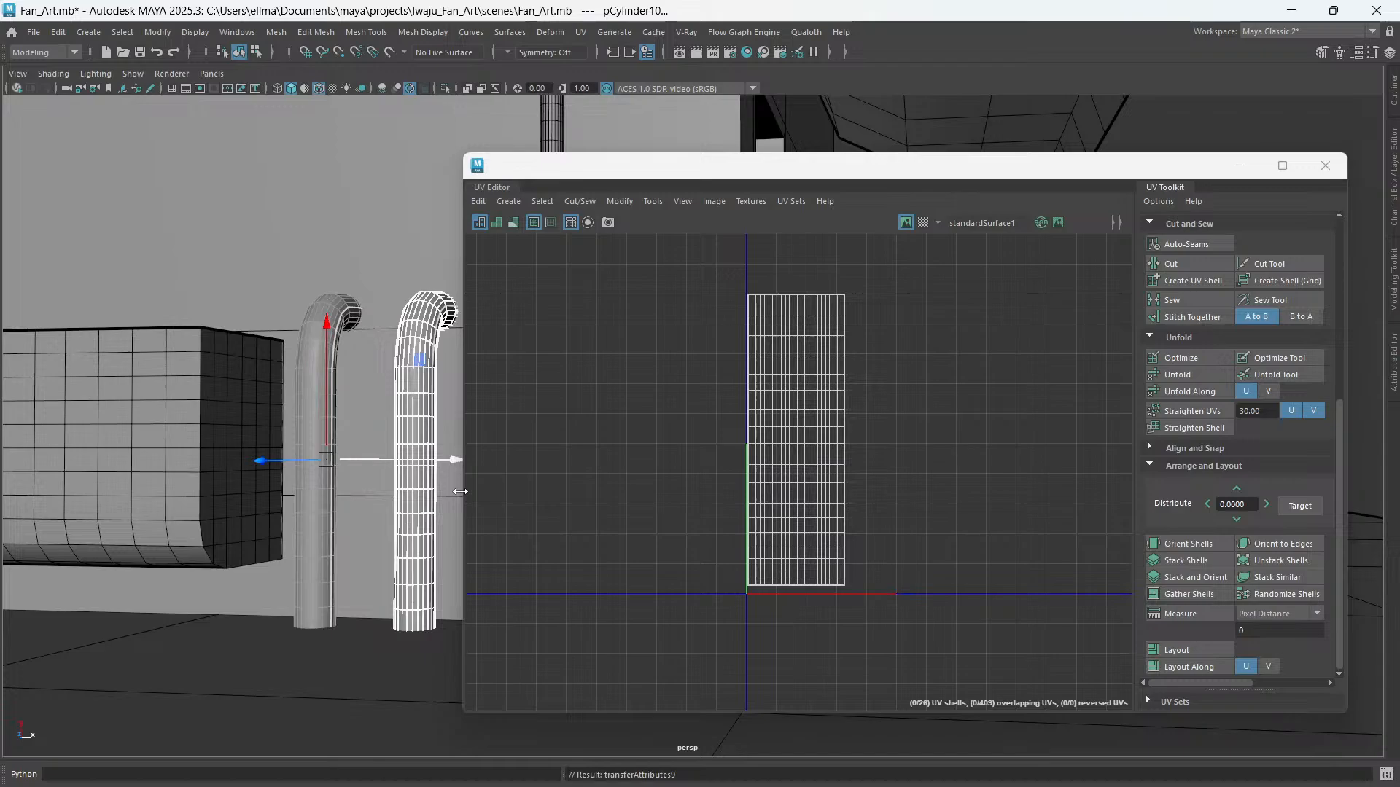
- Review the Transfer Attributes options for UV sets and sample space, and close them without applying another transfer
click(276, 32)
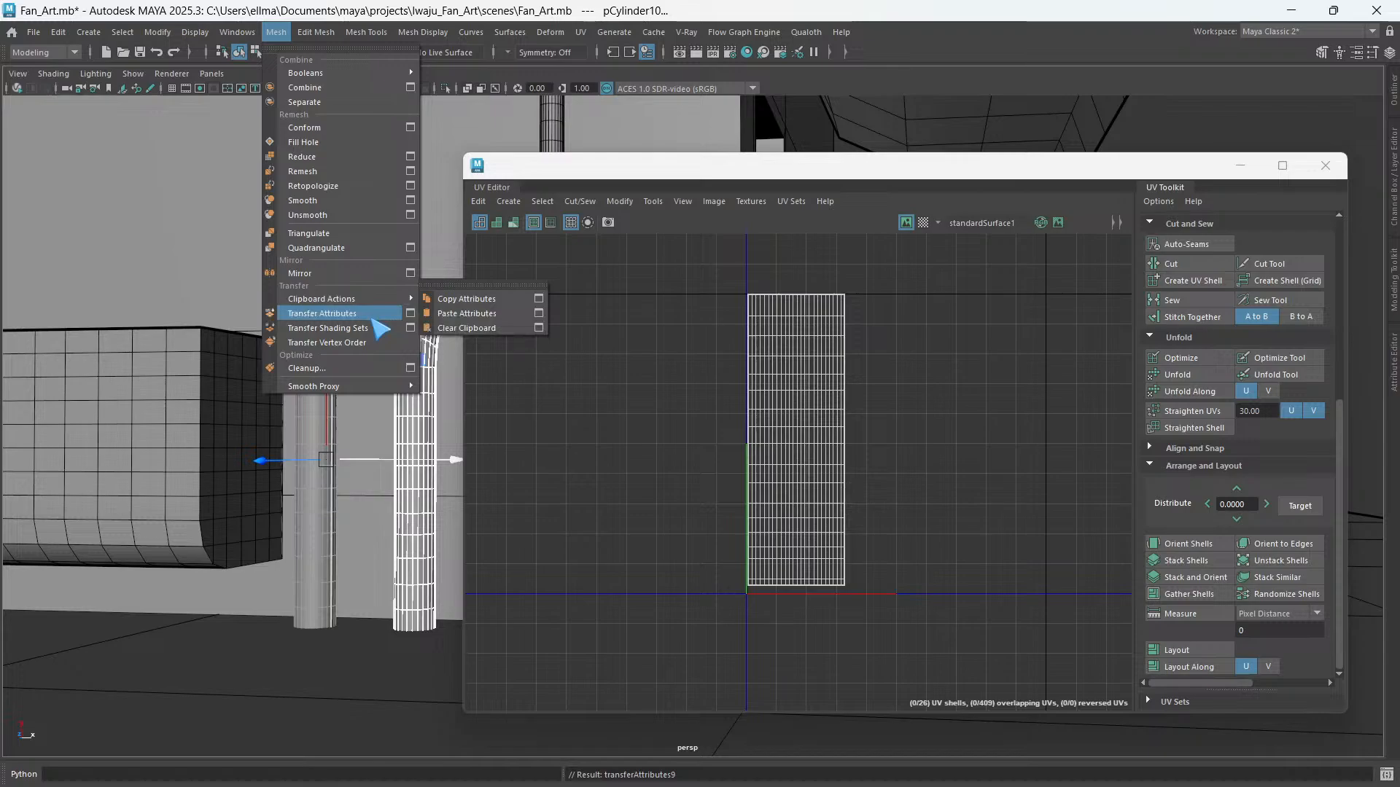
click(411, 314)
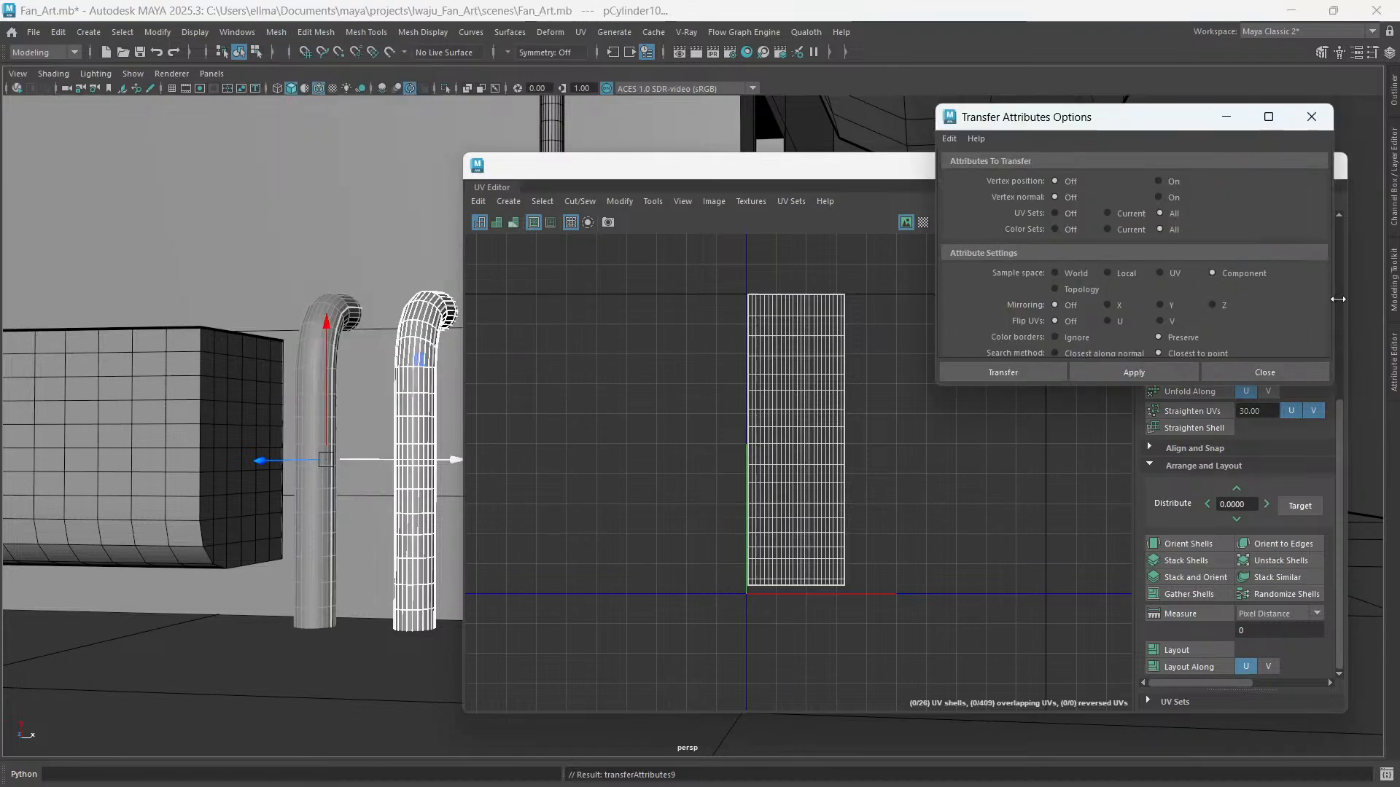
click(1312, 116)
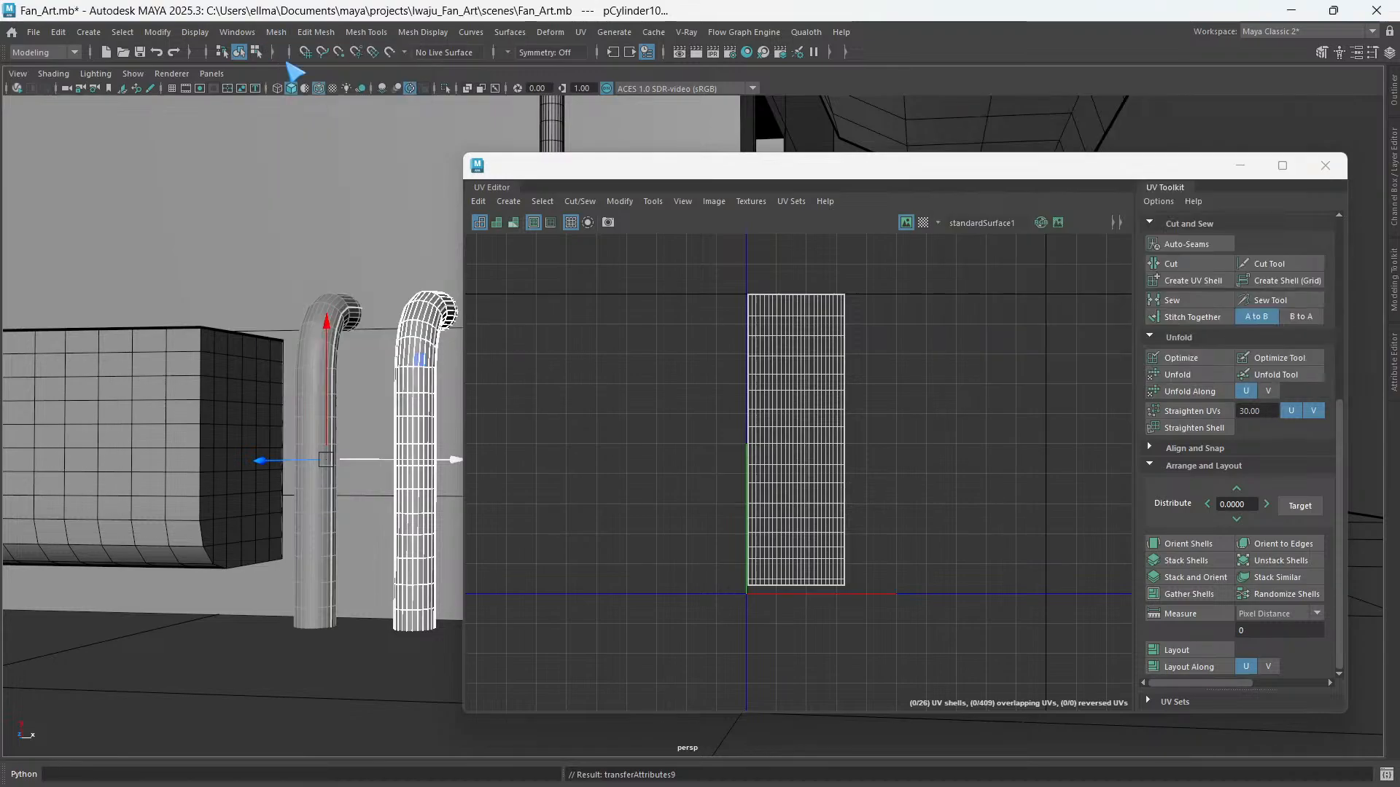
click(275, 32)
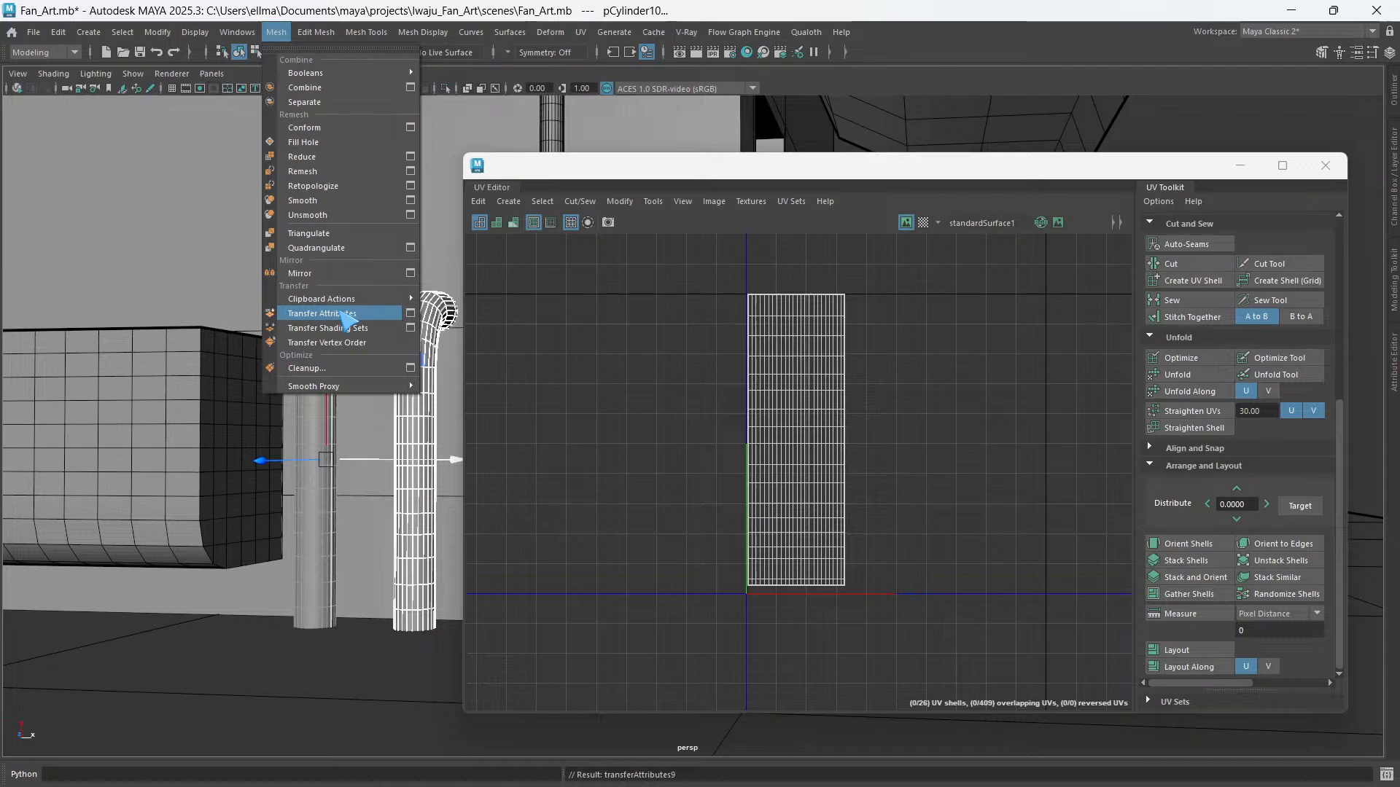
click(411, 313)
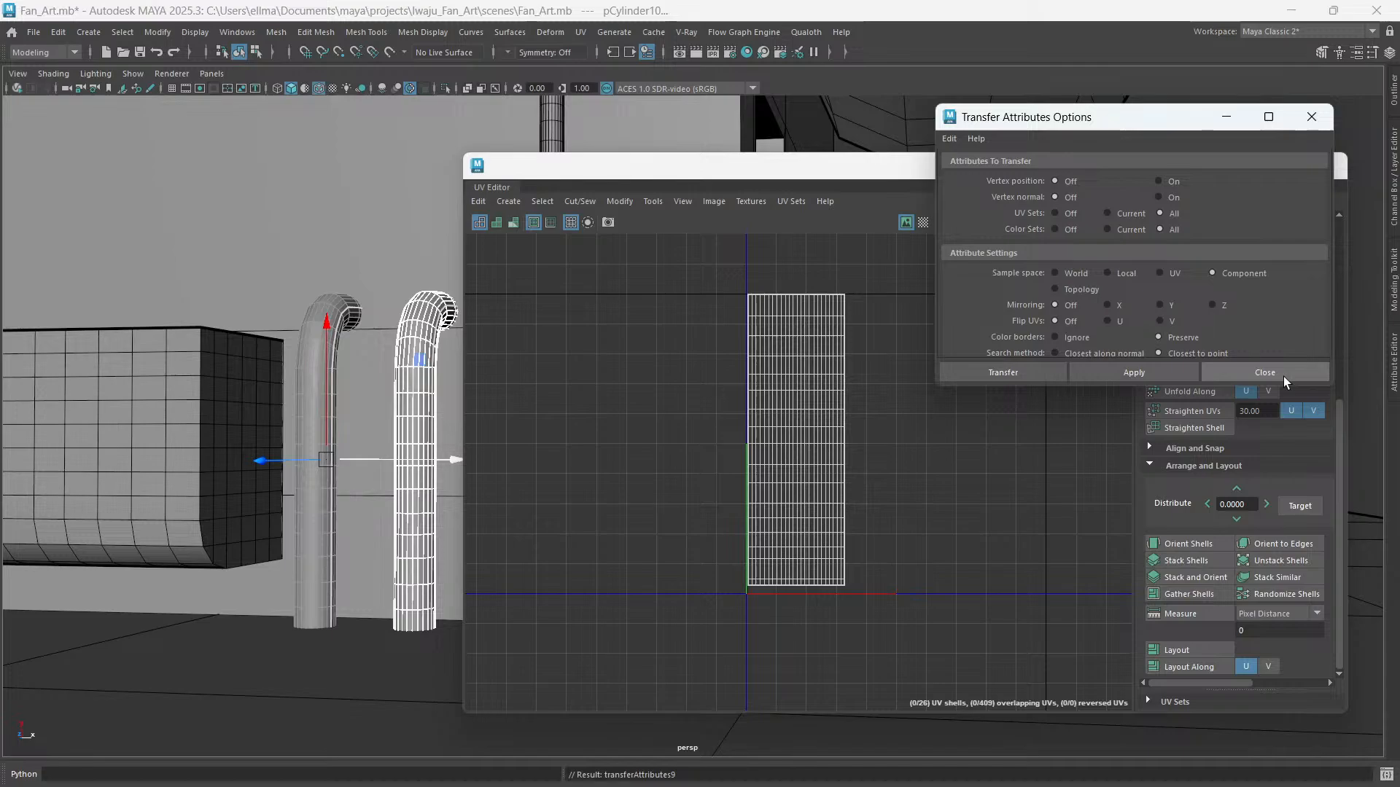
click(1284, 376)
- Isolate the basket beside the floor pipes, frame it closely, and move the UV Editor clear of it
scroll(312, 394, down, 2)
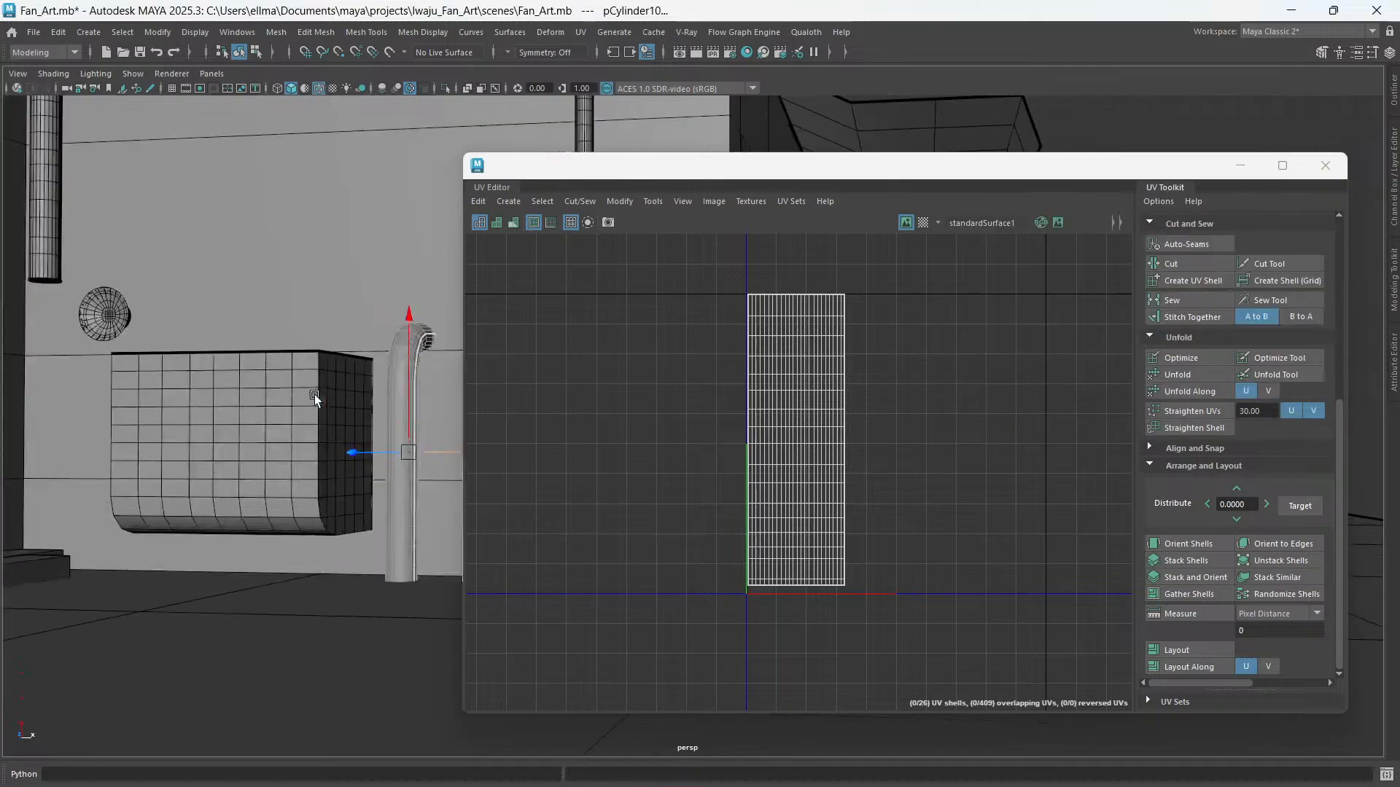
alt+drag(313, 396, 320, 445)
click(213, 420)
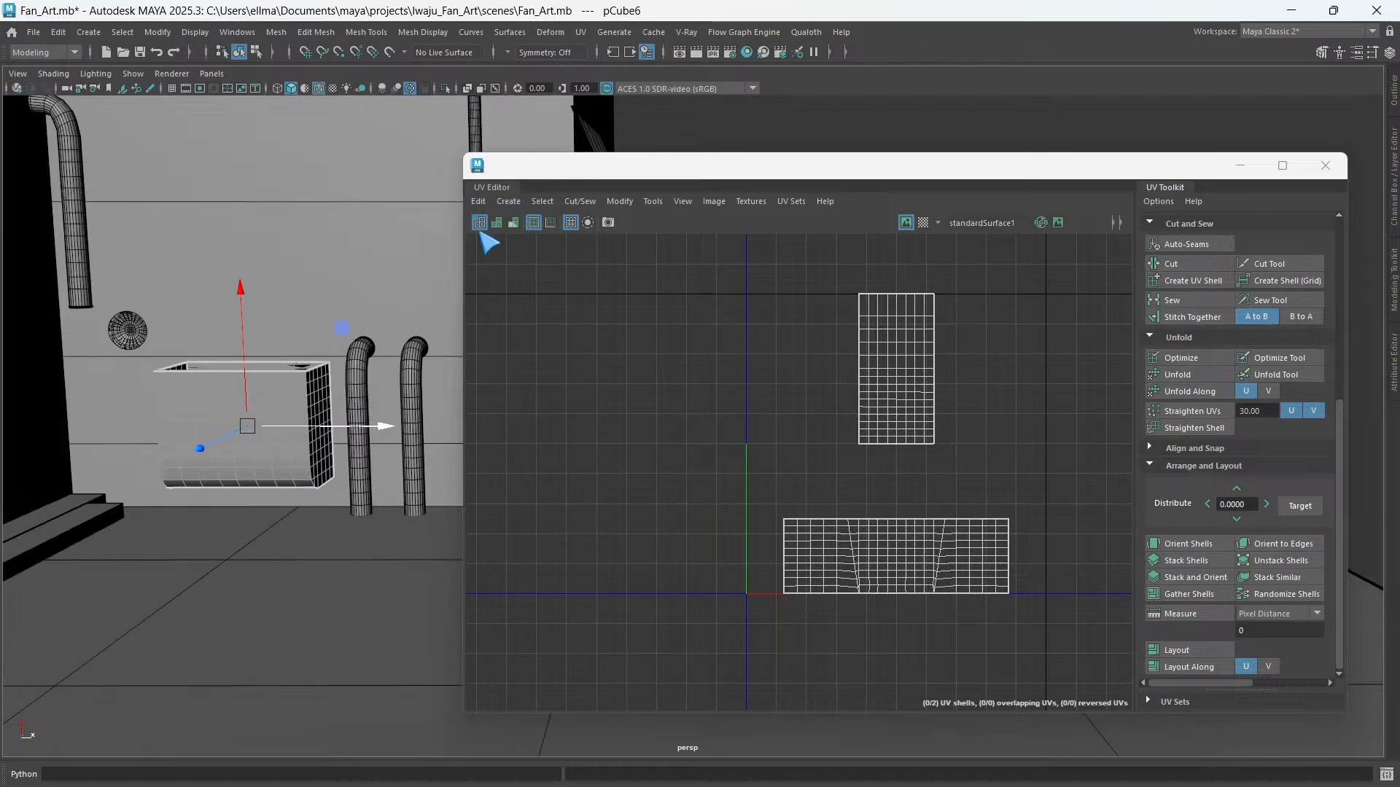
key(ctrl+1)
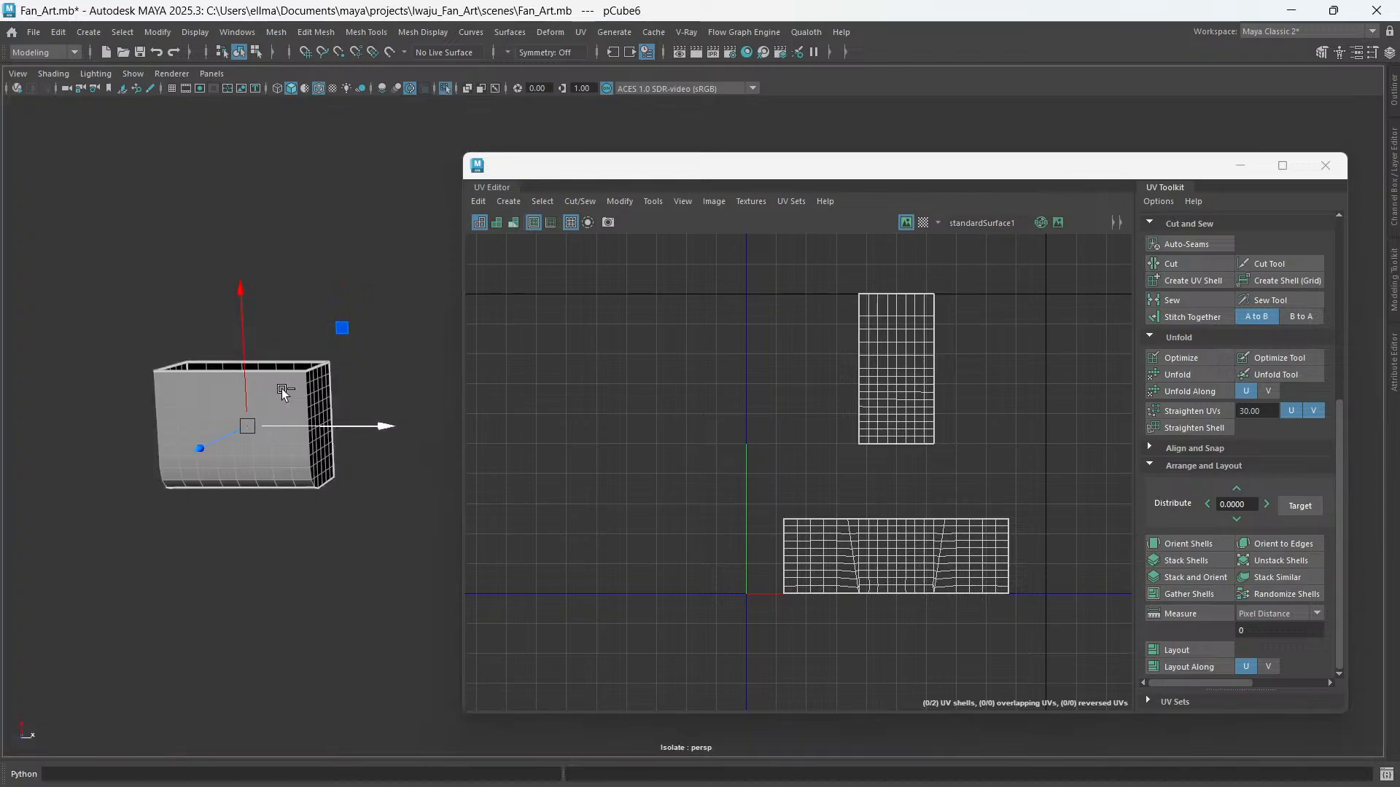
scroll(339, 410, up, 5)
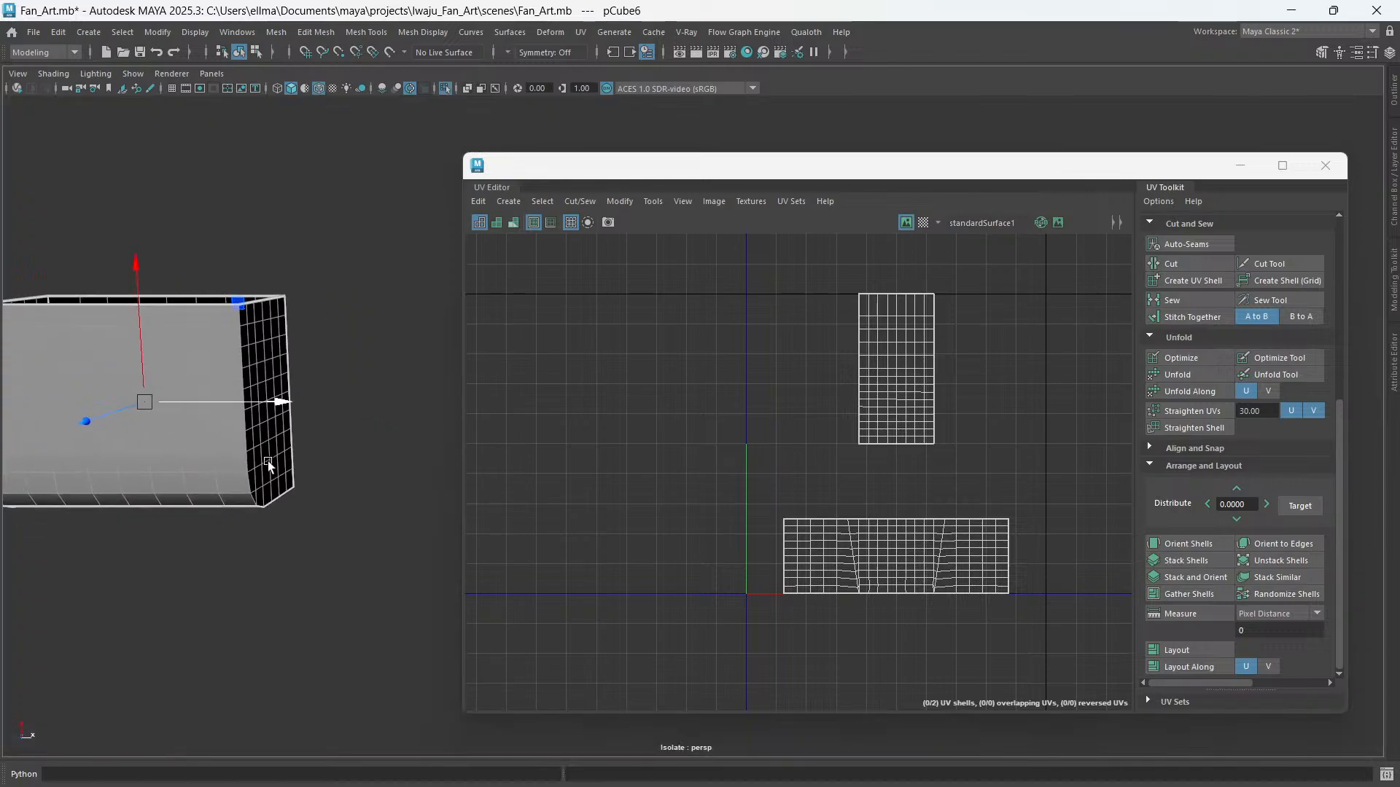
scroll(292, 472, up, 3)
alt+middle_drag(268, 461, 375, 390)
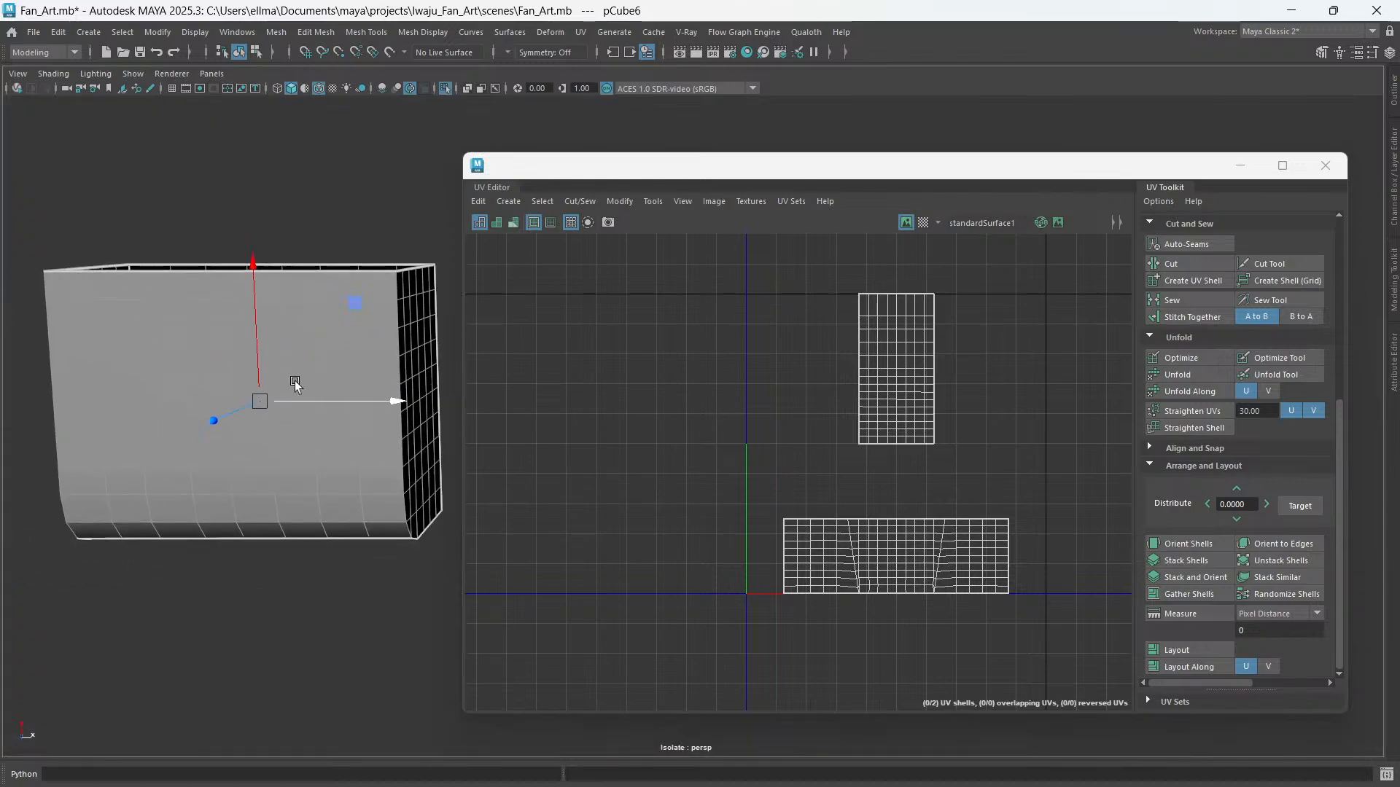
drag(583, 166, 694, 169)
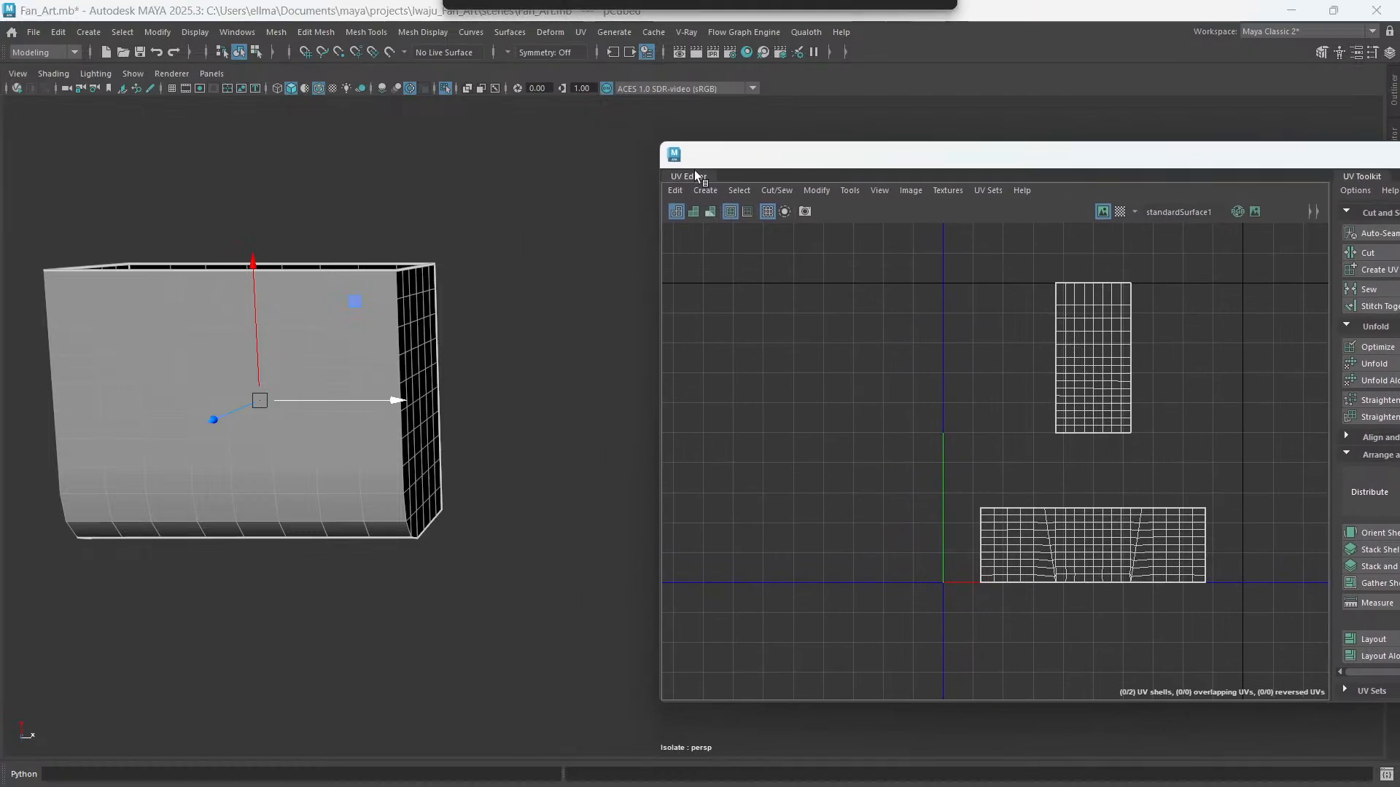
alt+middle_drag(224, 439, 321, 430)
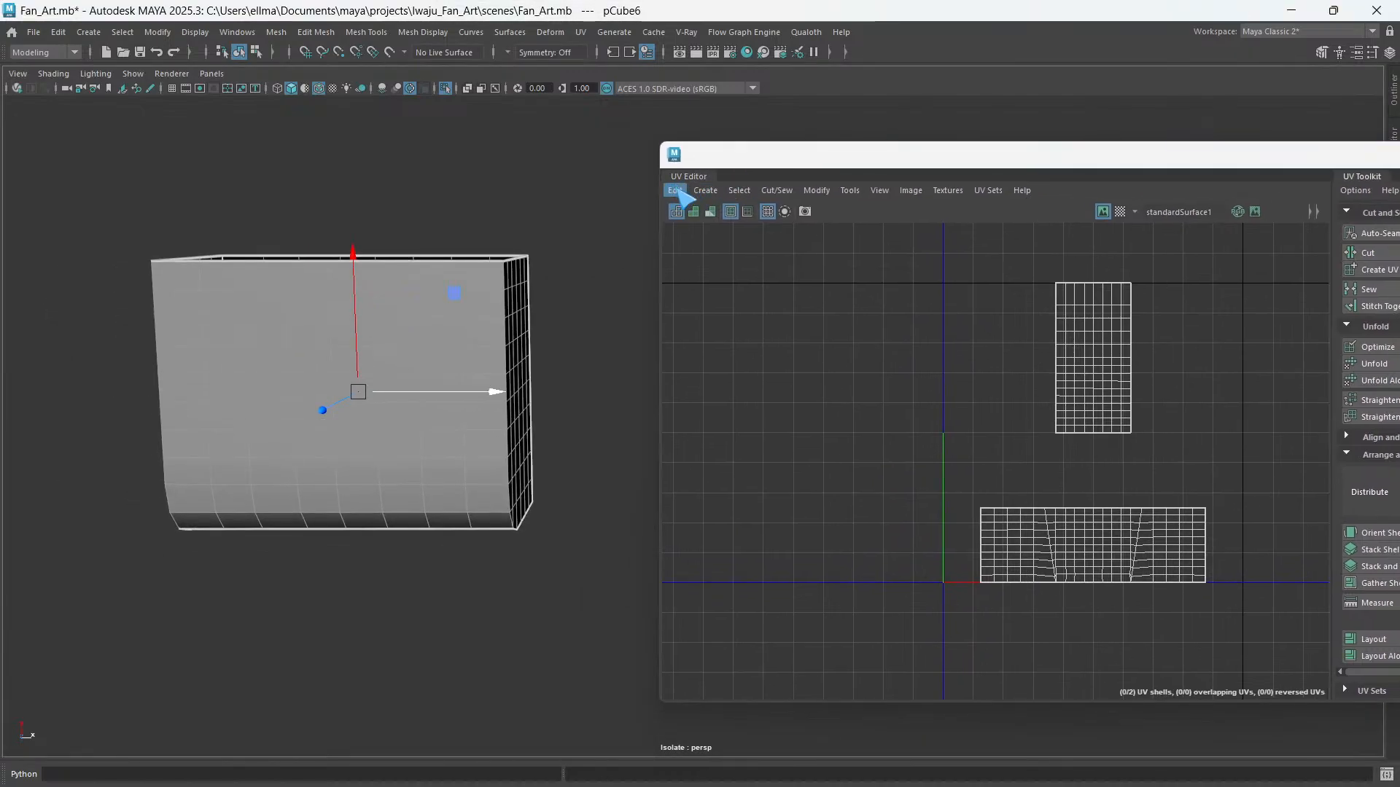
- Delete the basket's existing UVs and inspect the mesh around its bevelled bottom corner
click(676, 191)
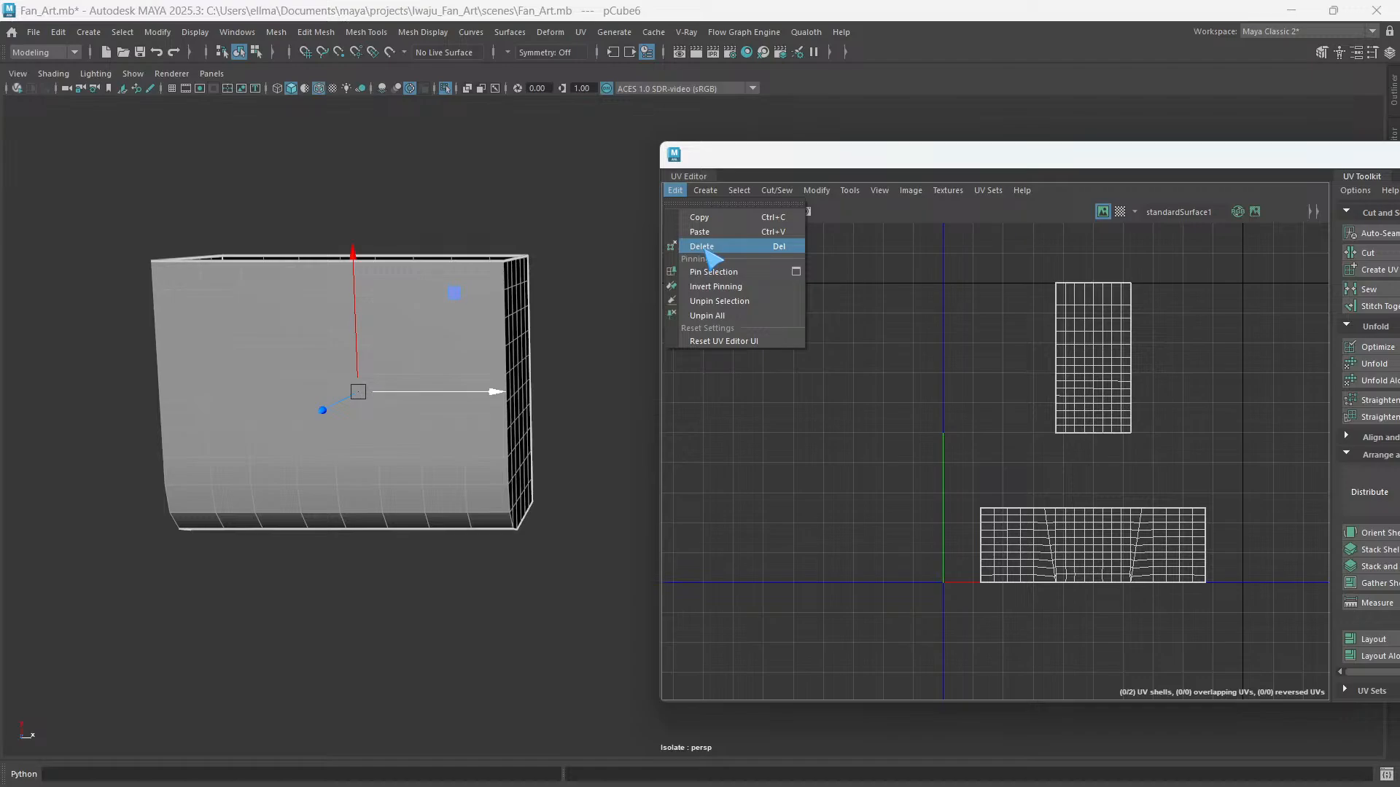
click(701, 247)
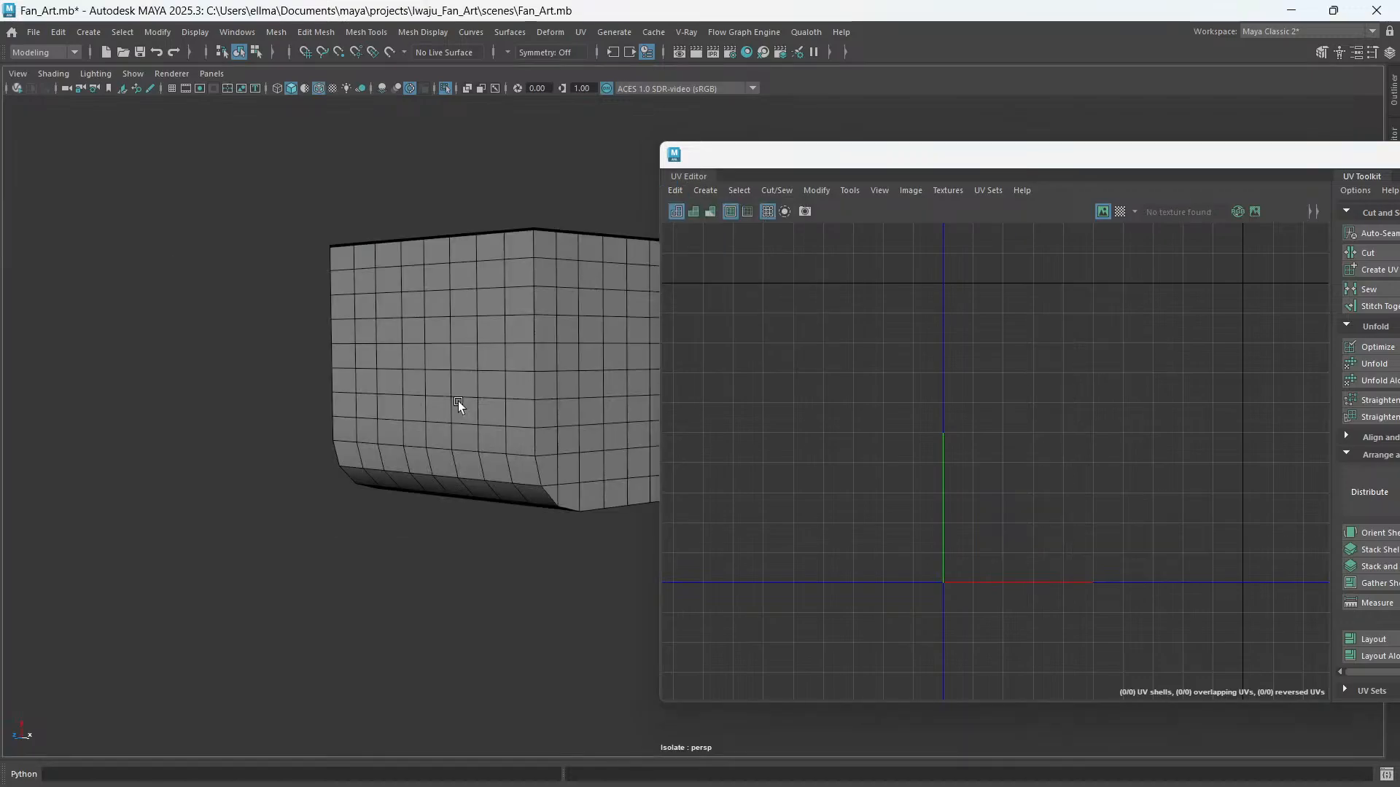
alt+drag(458, 401, 372, 440)
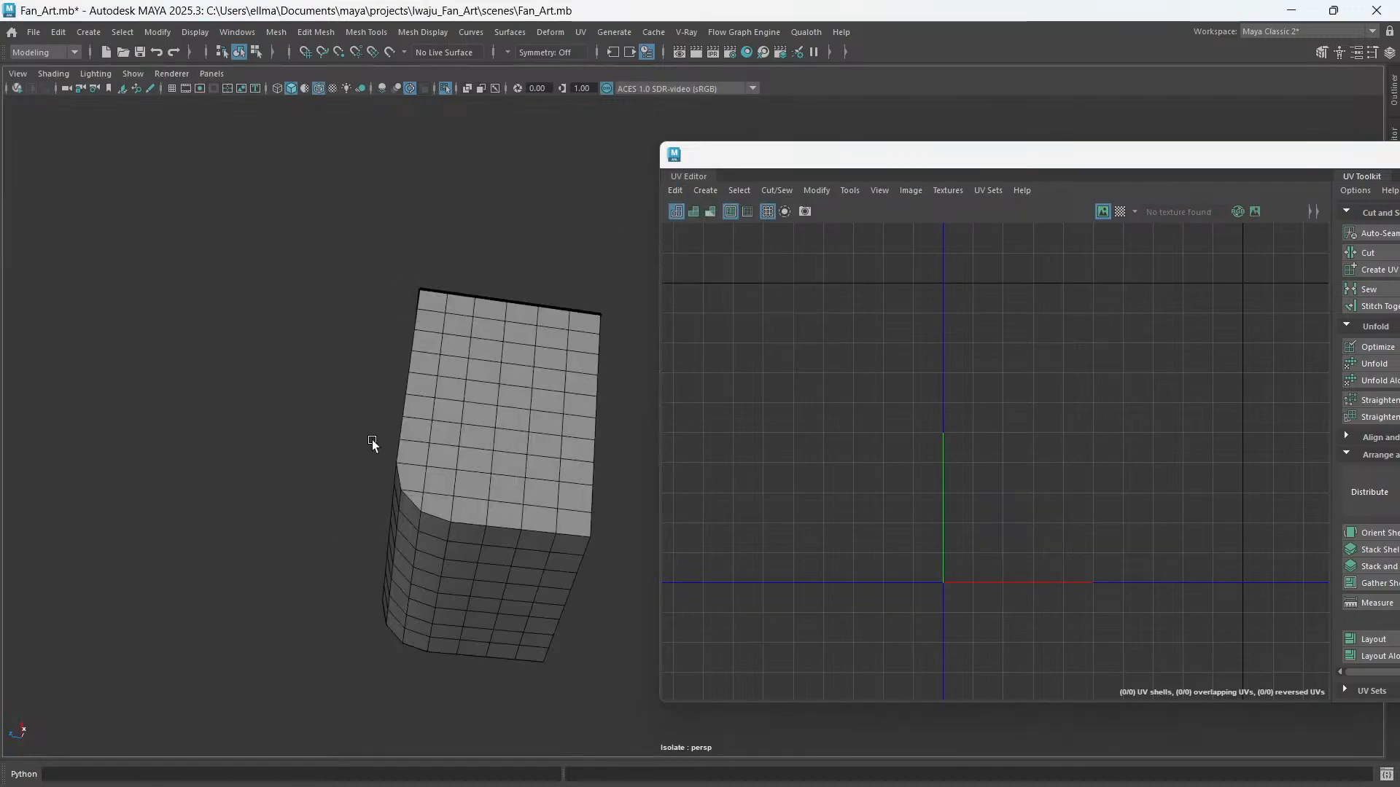
scroll(449, 531, up, 6)
scroll(379, 430, up, 8)
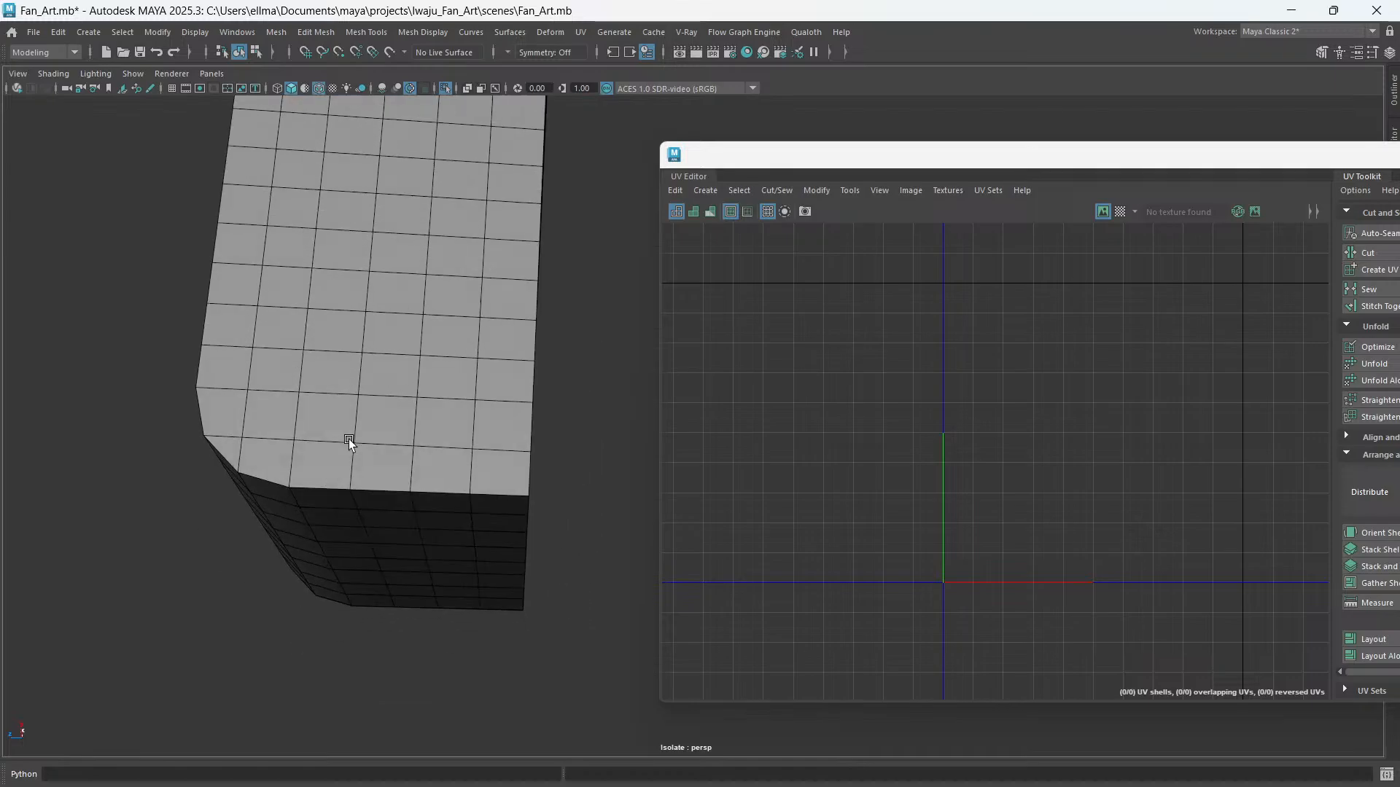
alt+middle_drag(228, 462, 376, 462)
scroll(265, 435, up, 2)
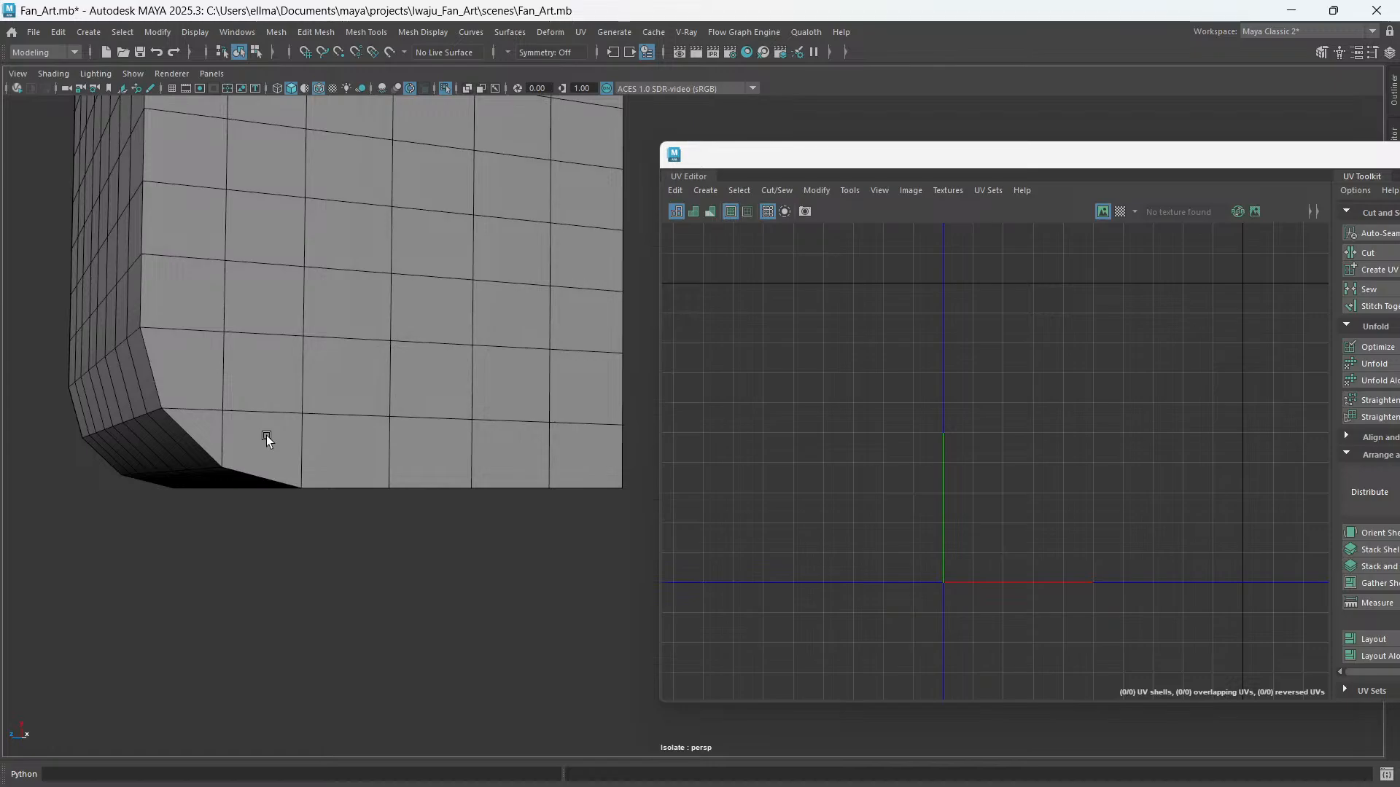
alt+drag(279, 414, 440, 462)
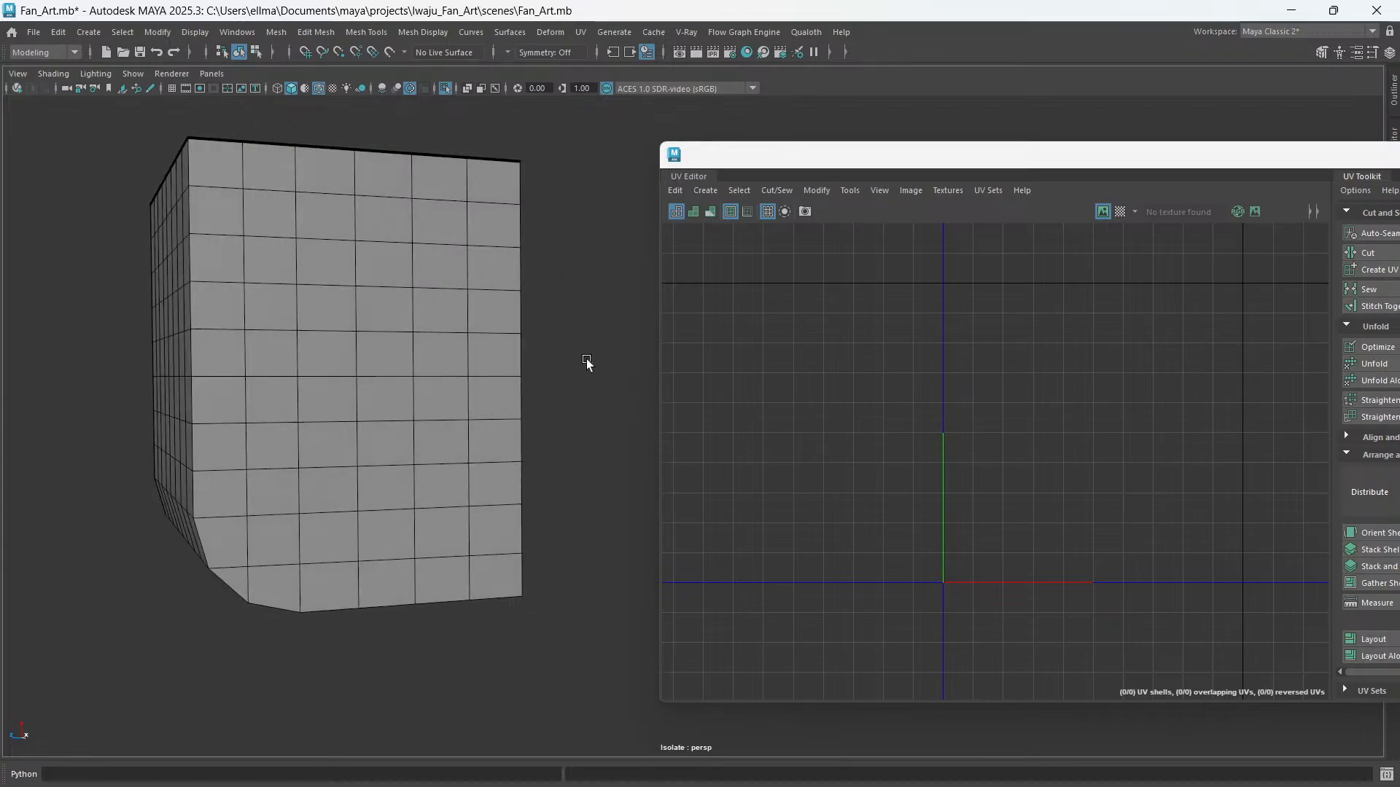
- Try inserting an edge loop through the lowest row of faces on the basket's side, and undo it
click(500, 344)
shift+right_drag(587, 311, 528, 333)
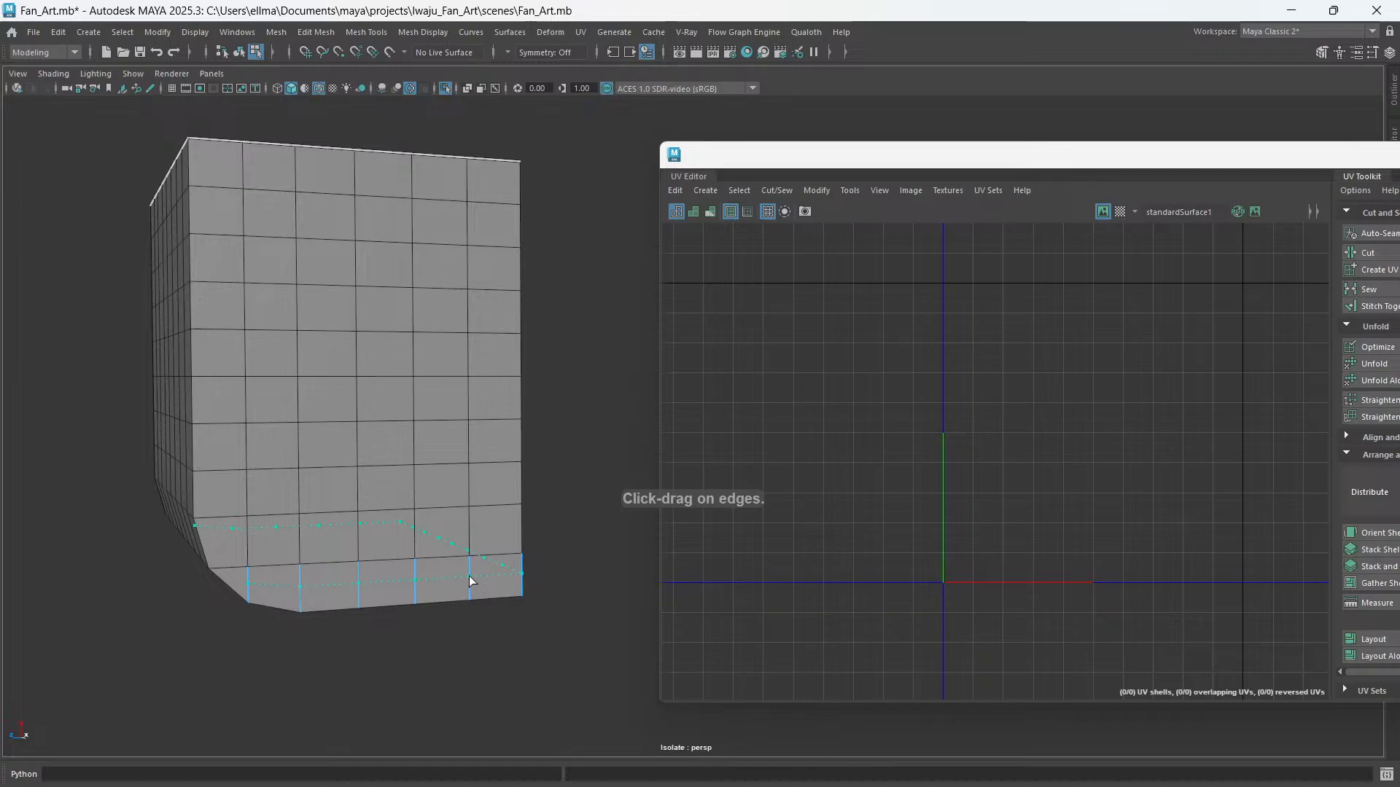
drag(469, 576, 469, 571)
key(ctrl+z)
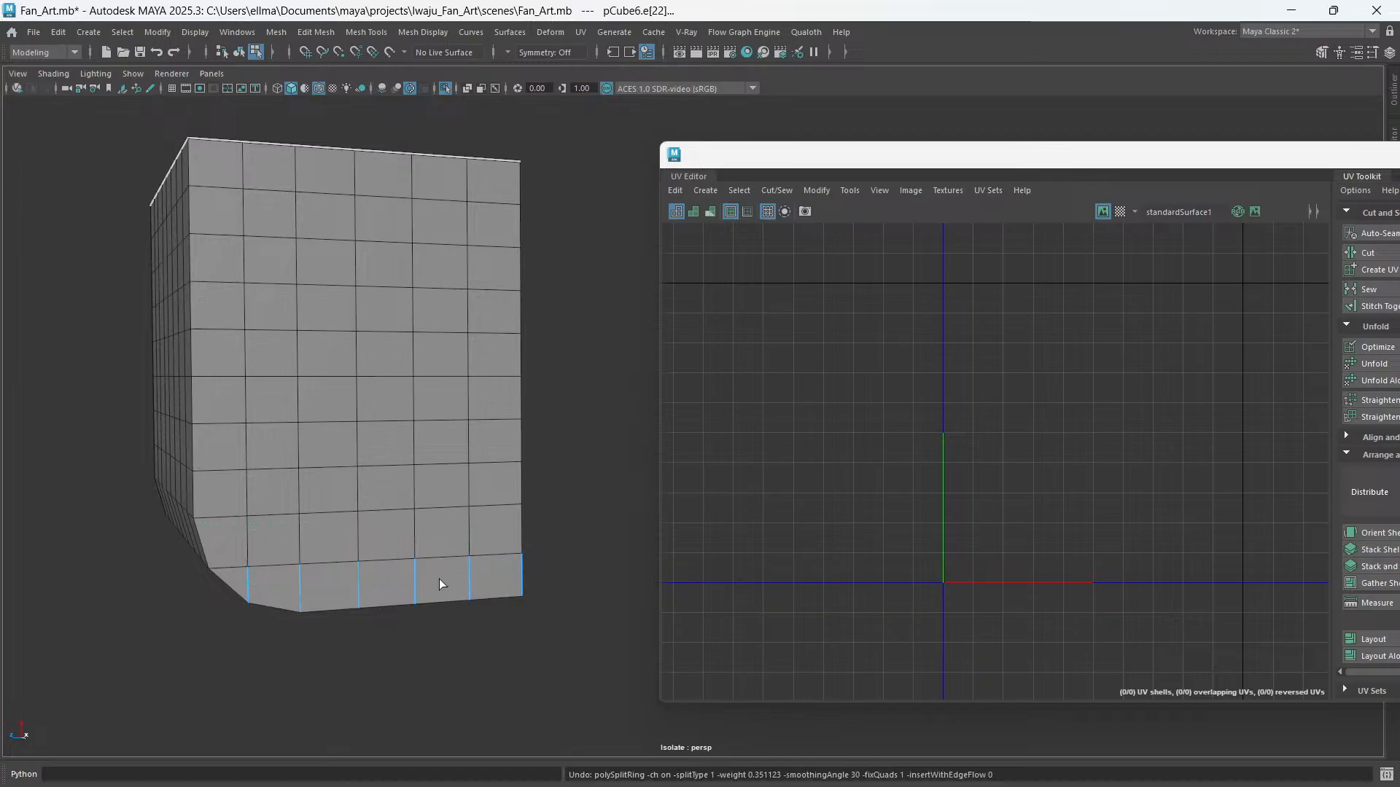
- Try edge loops along the basket's bevelled bottom edge and check how they run across the adjoining side faces
alt+middle_drag(351, 559, 405, 506)
scroll(356, 528, up, 4)
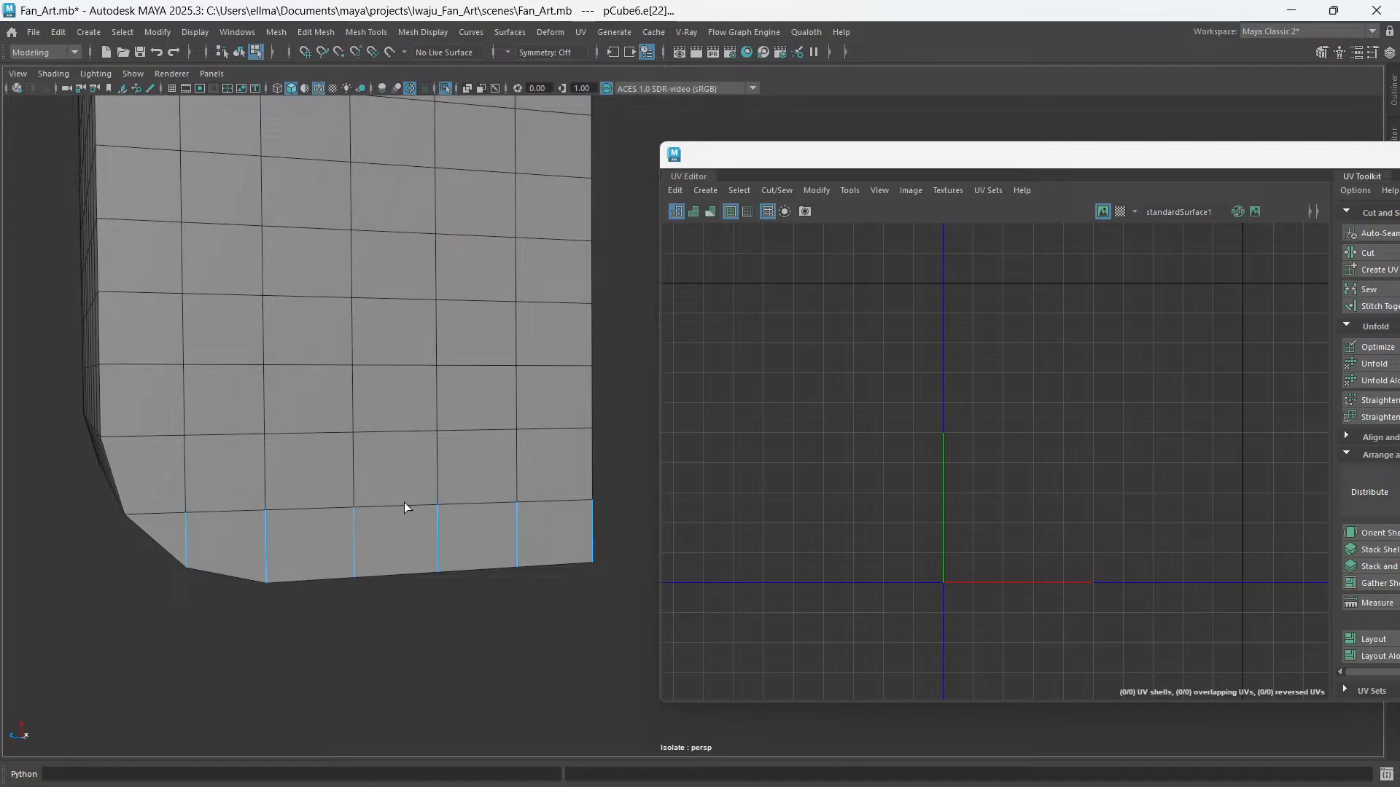
alt+drag(319, 571, 360, 541)
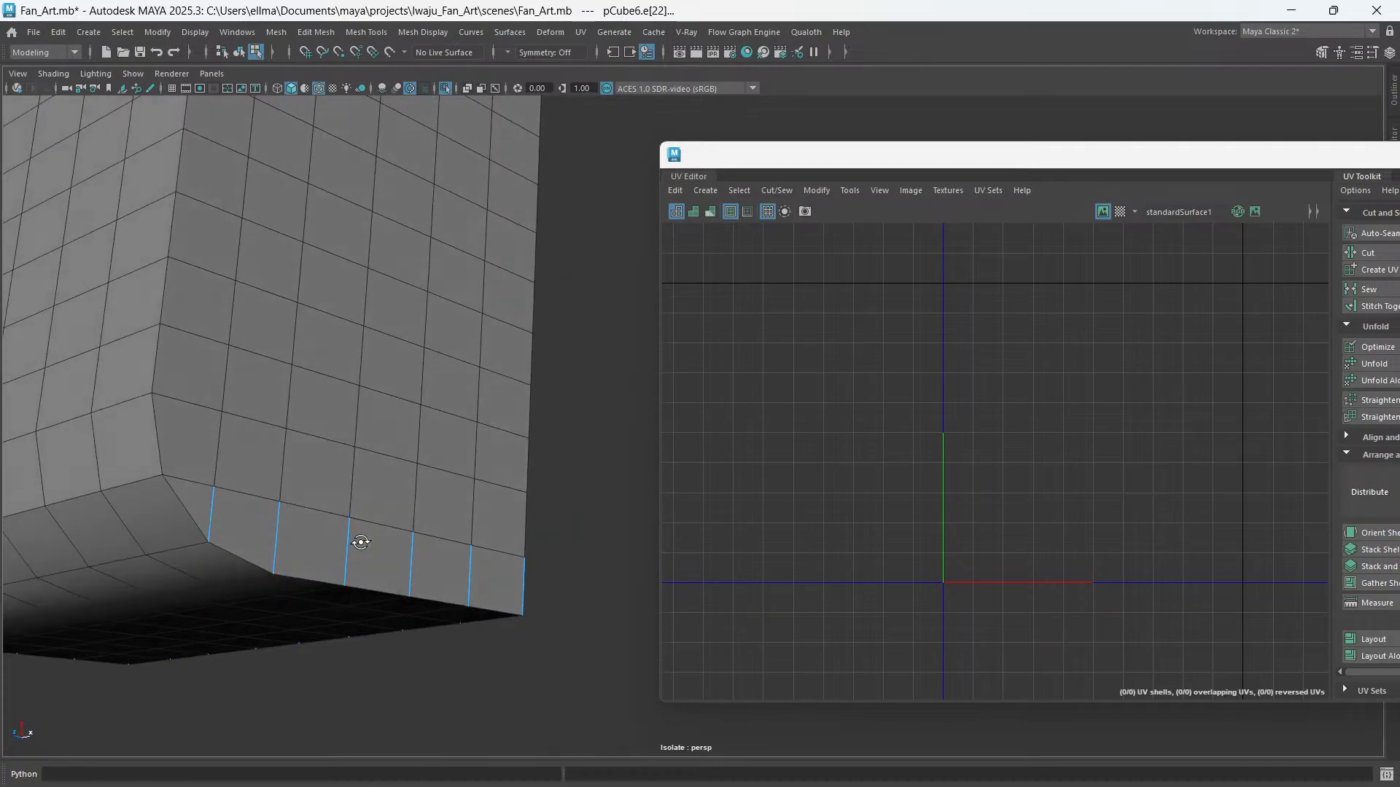
alt+middle_drag(271, 540, 334, 521)
click(306, 510)
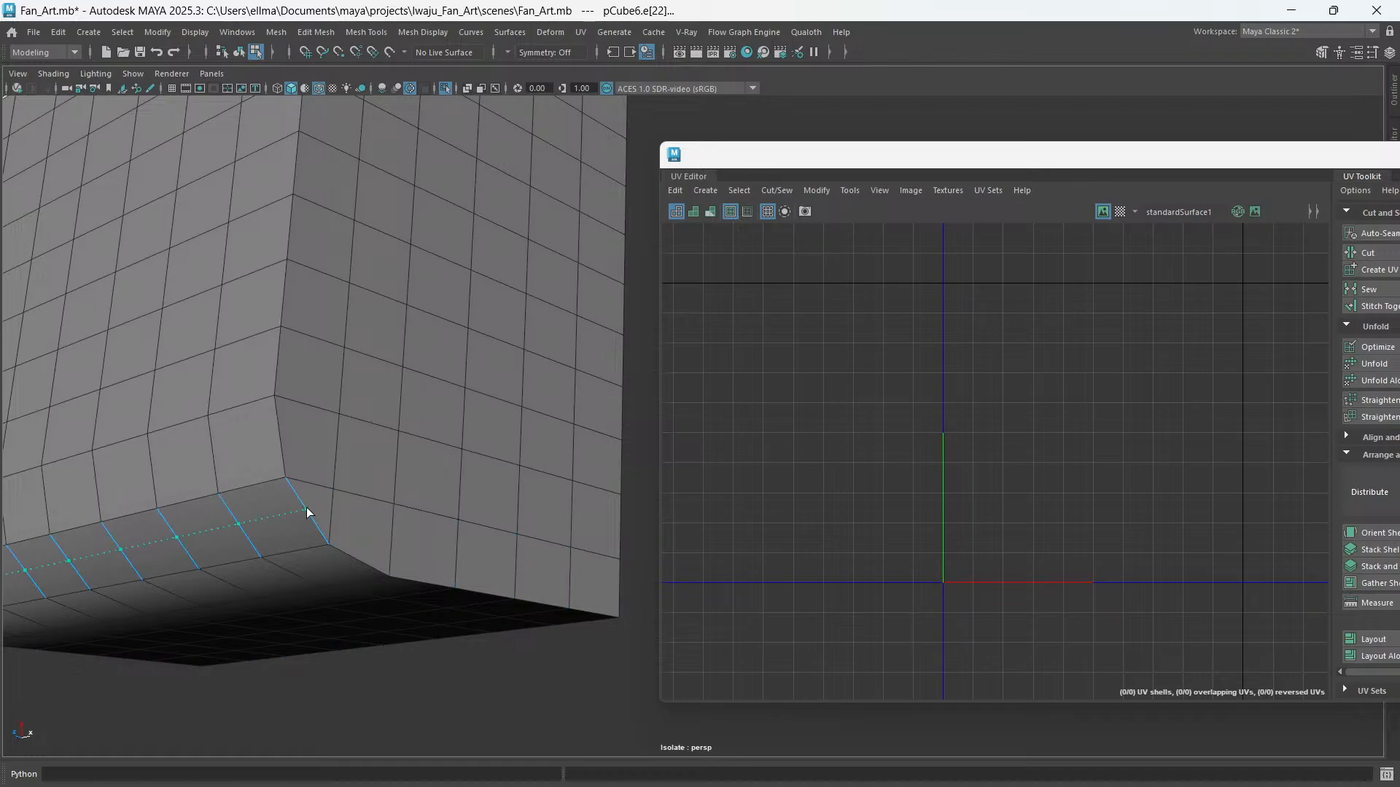
click(306, 510)
alt+drag(401, 507, 555, 506)
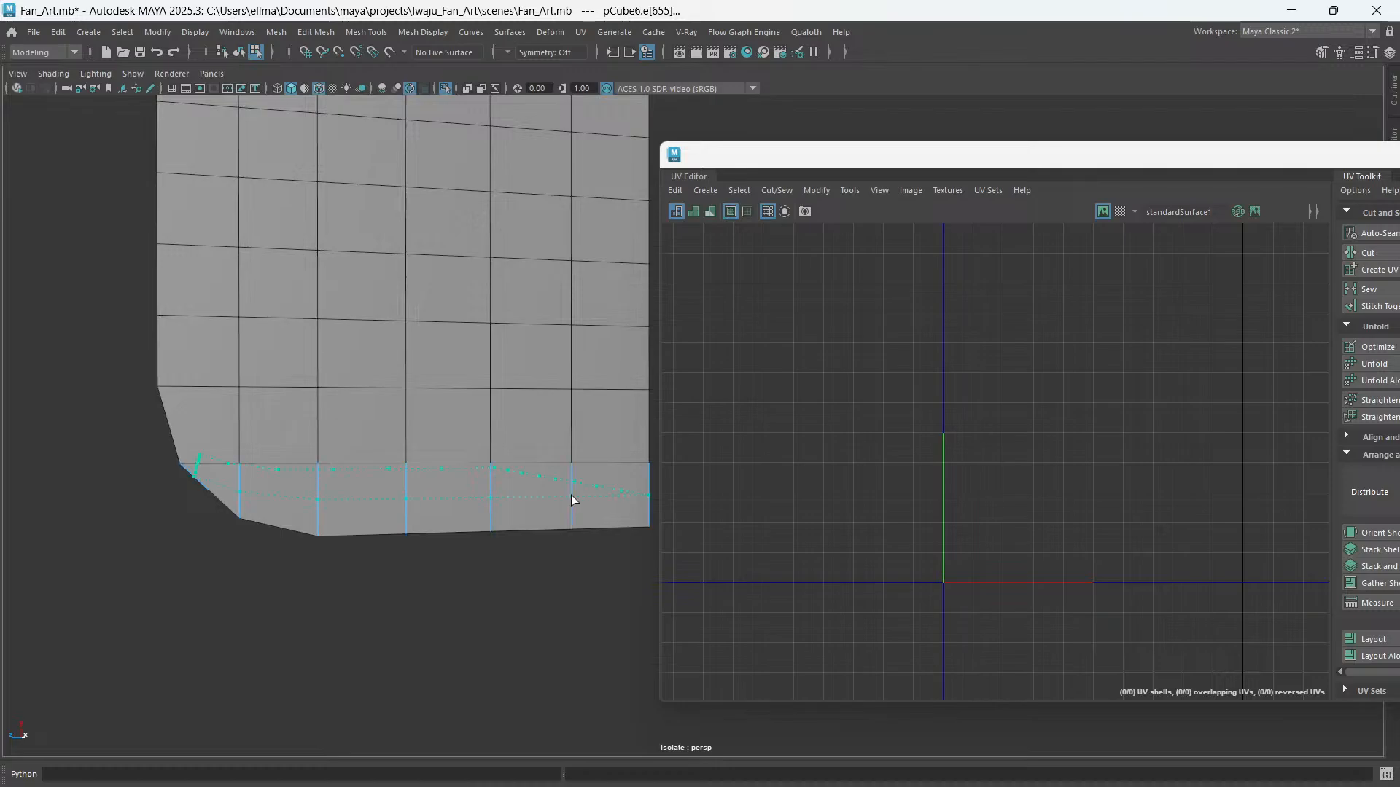
alt+drag(571, 496, 355, 515)
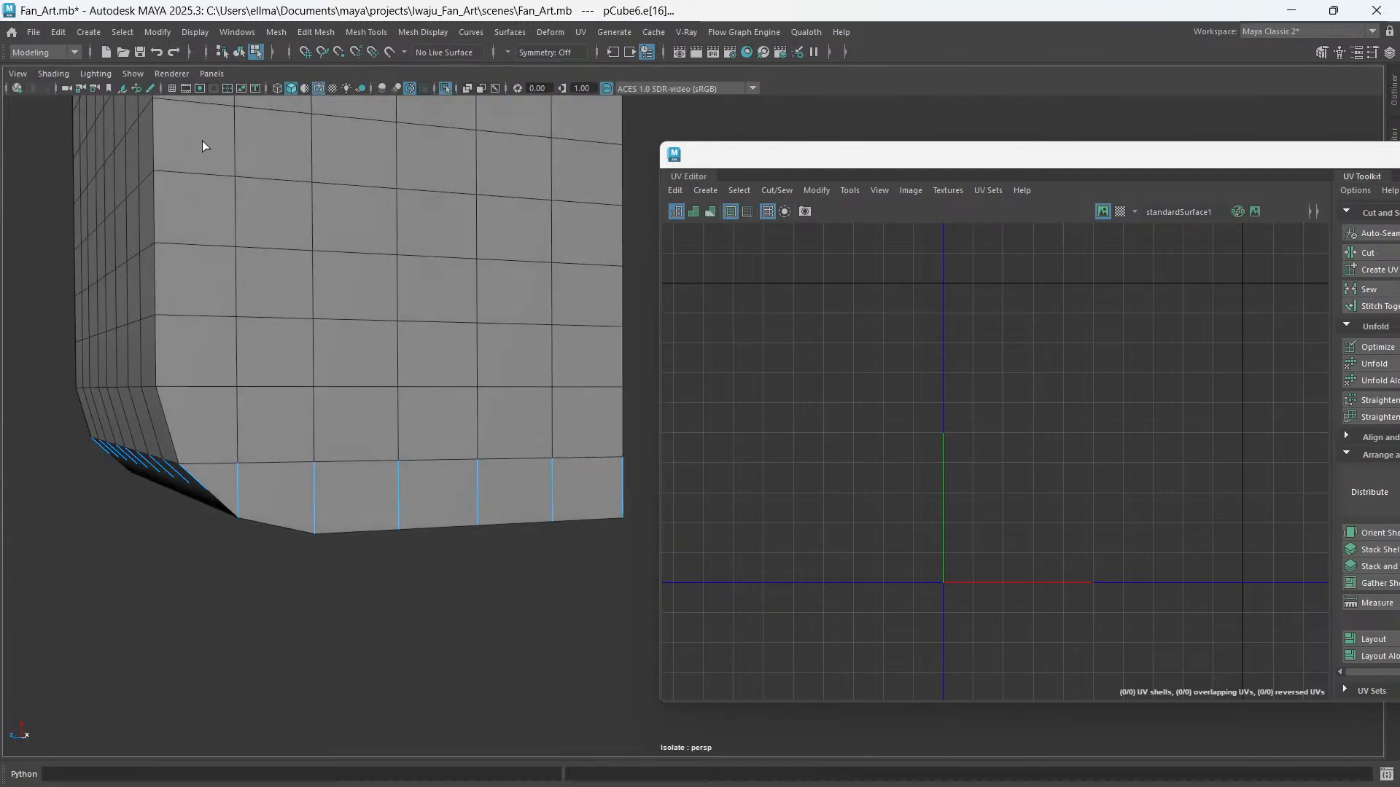
alt+drag(228, 416, 357, 440)
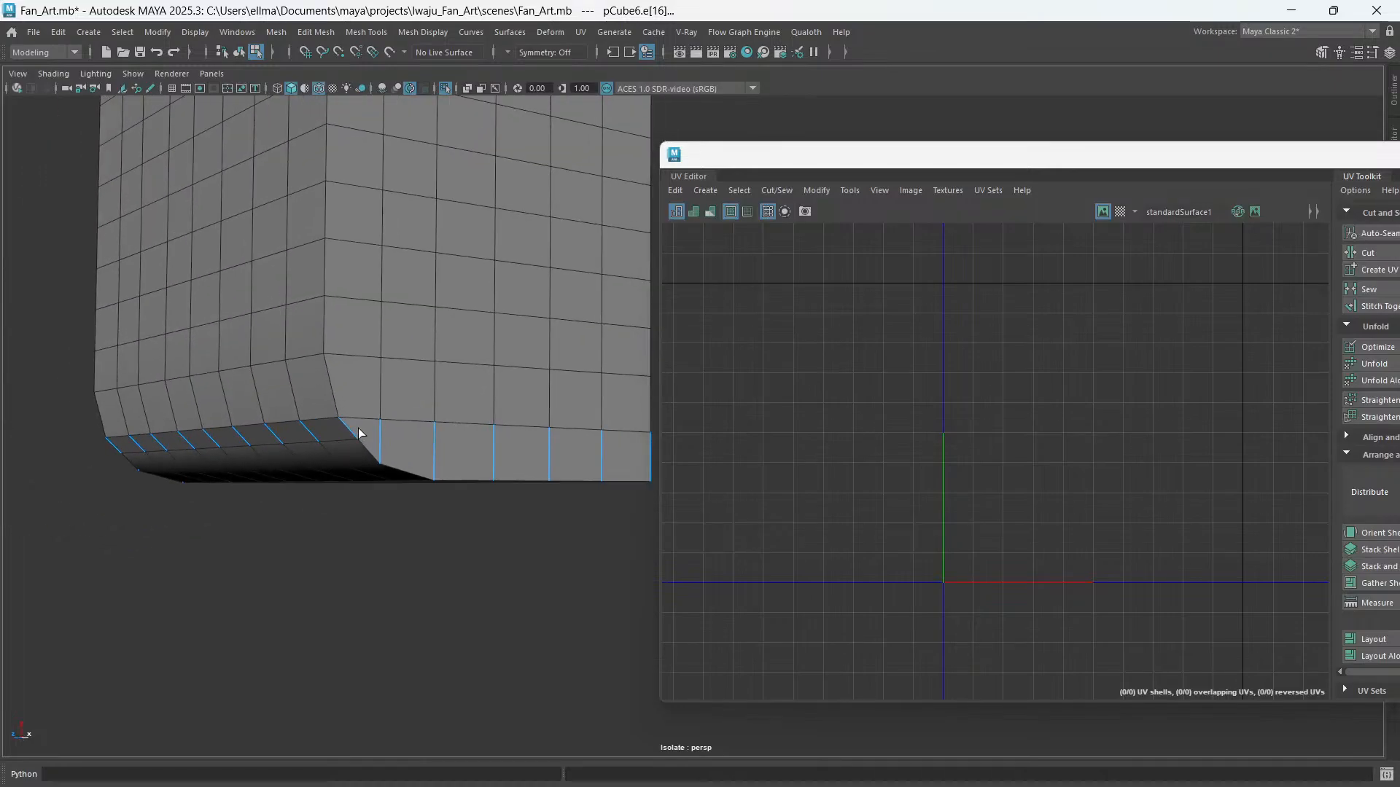
shift+click(358, 430)
alt+drag(414, 475, 369, 450)
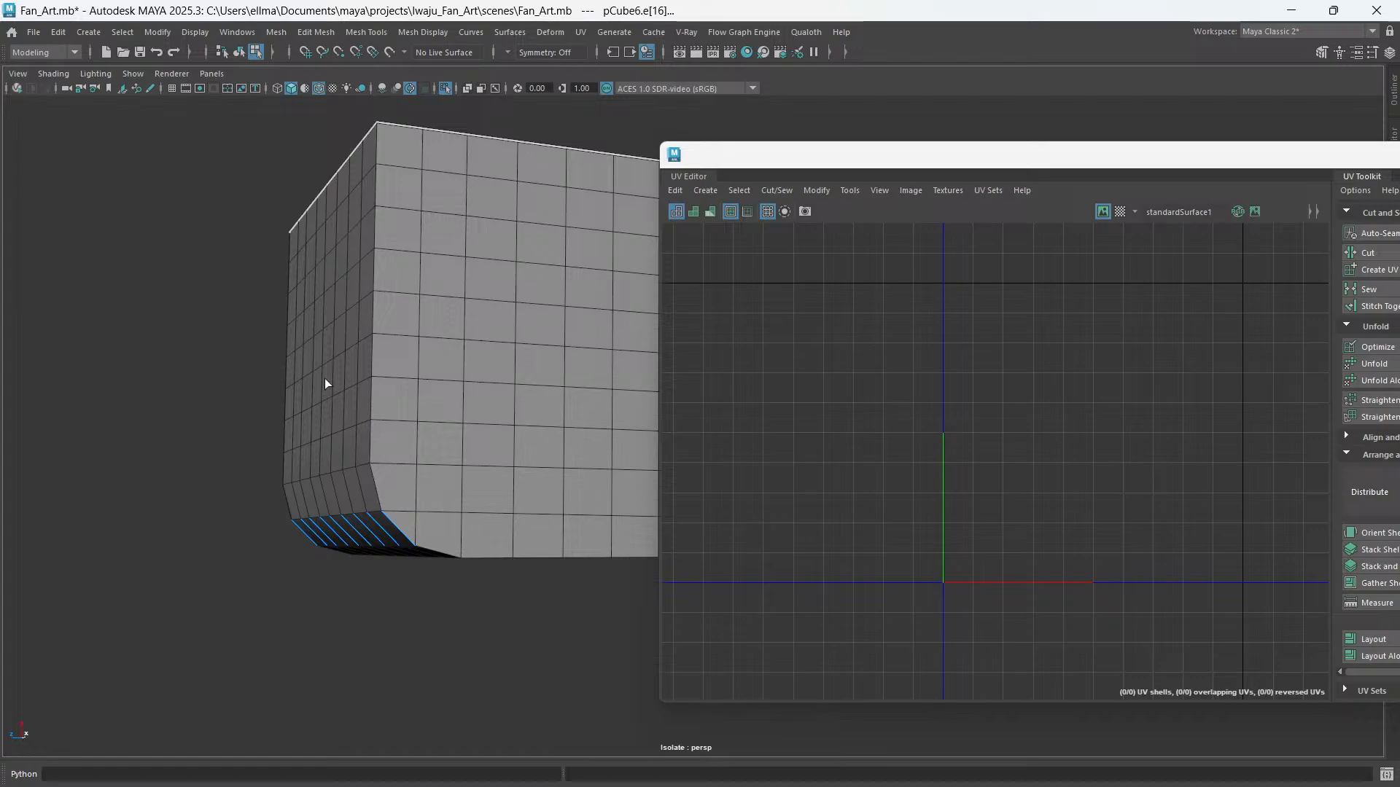
- Return the box to object mode and check its shape with the smooth preview on and off
right_click(381, 330)
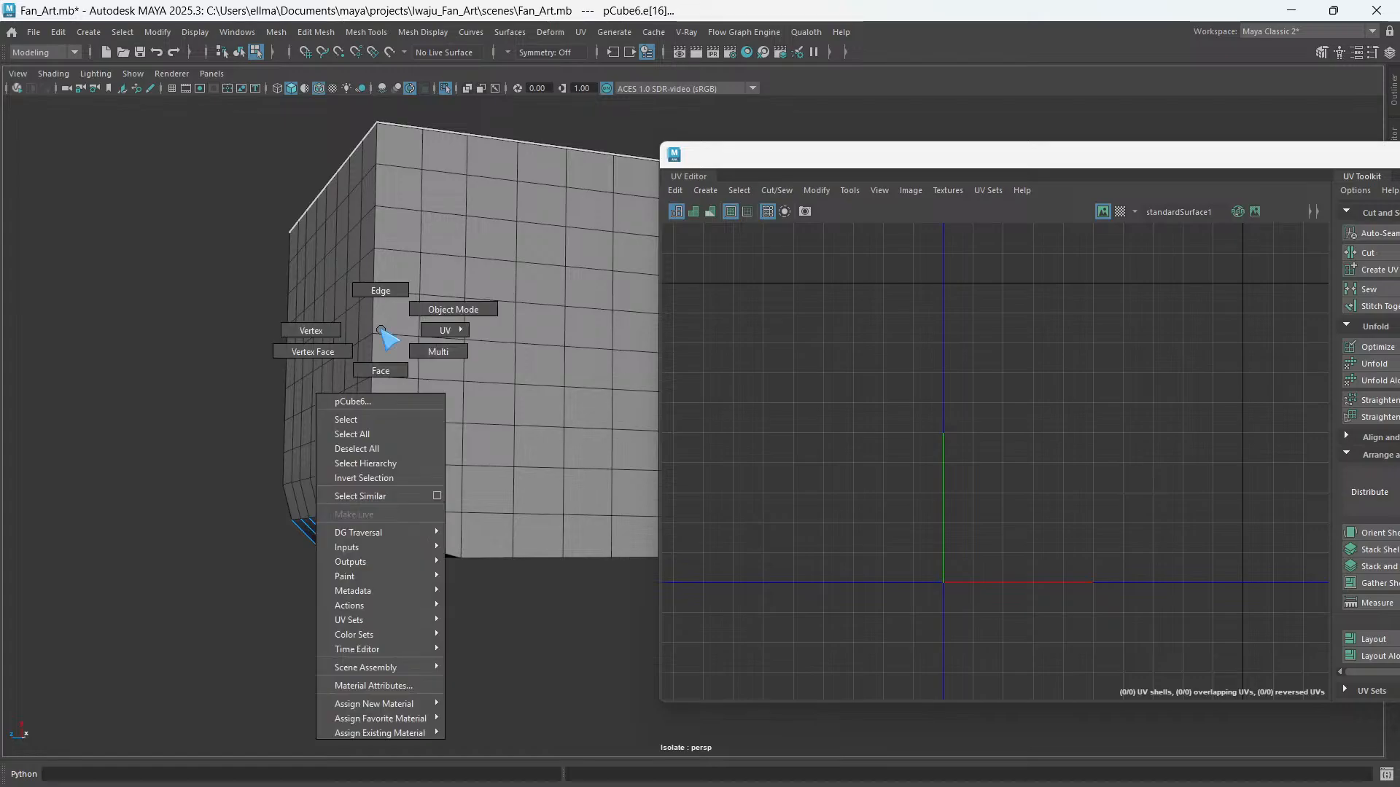
click(449, 310)
scroll(414, 358, up, 3)
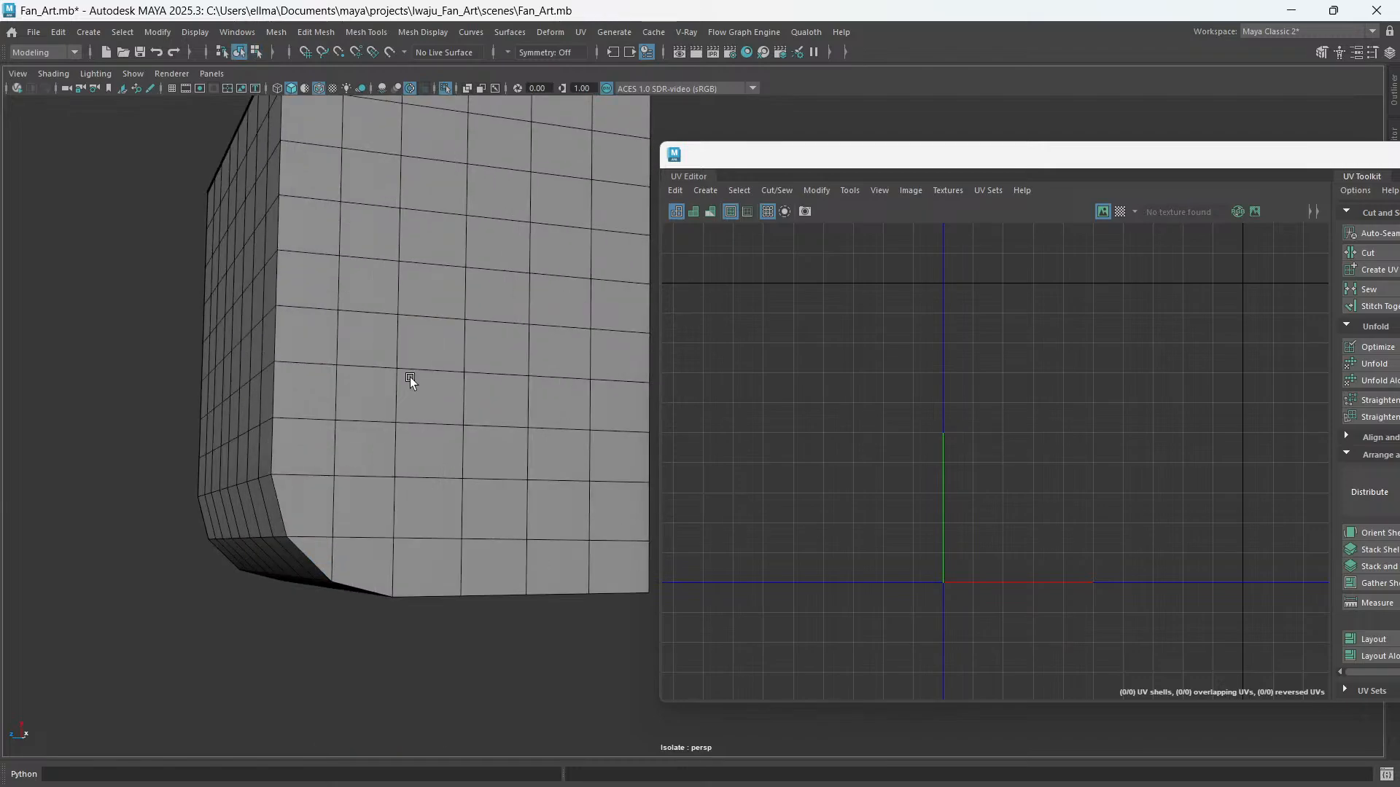
alt+drag(410, 378, 436, 487)
click(422, 418)
key(3)
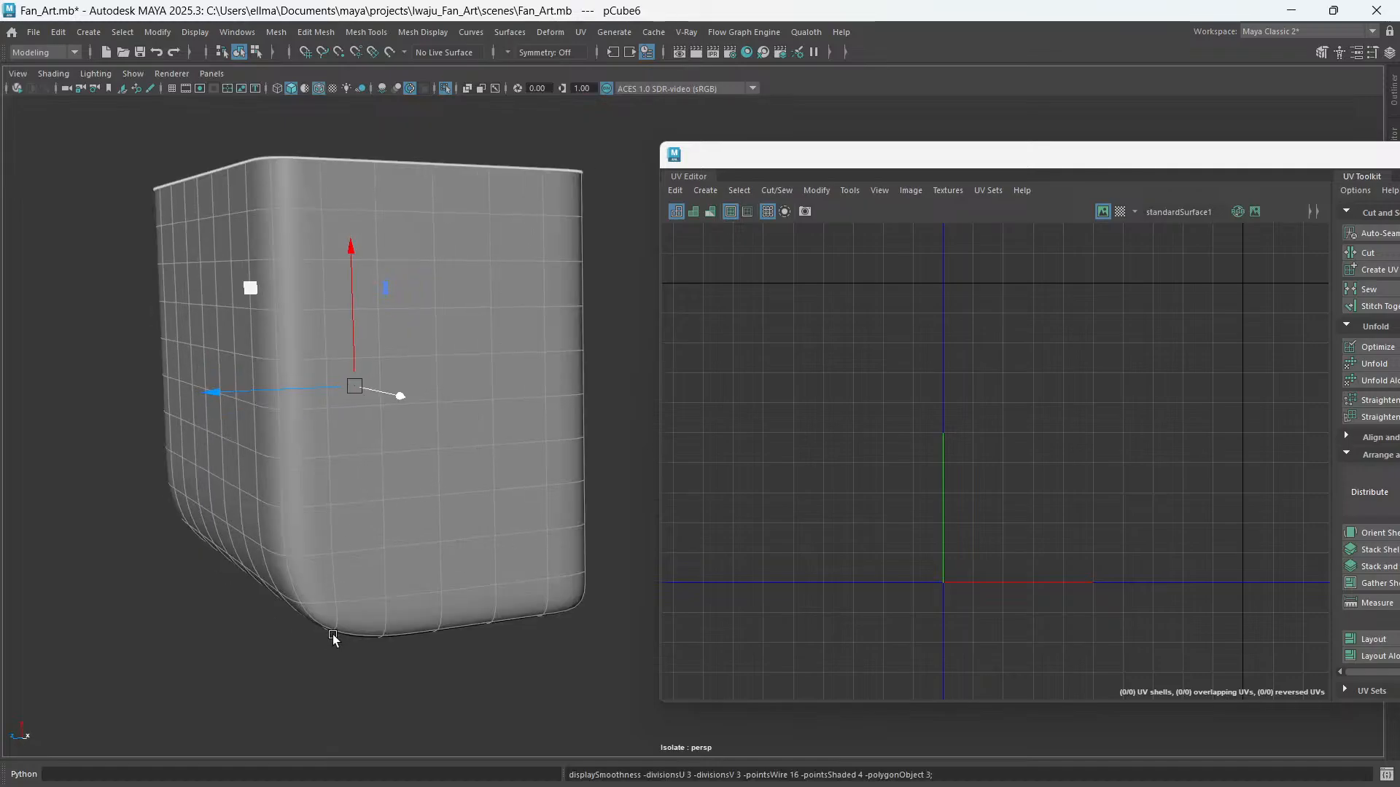
mouse_move(332, 638)
alt+mouse_down()
mouse_move(375, 600)
mouse_move(369, 588)
mouse_move(335, 588)
mouse_move(326, 617)
alt+mouse_up()
key(1)
- Apply a camera-based UV projection to the whole box from a three-quarter view
scroll(353, 562, up, 5)
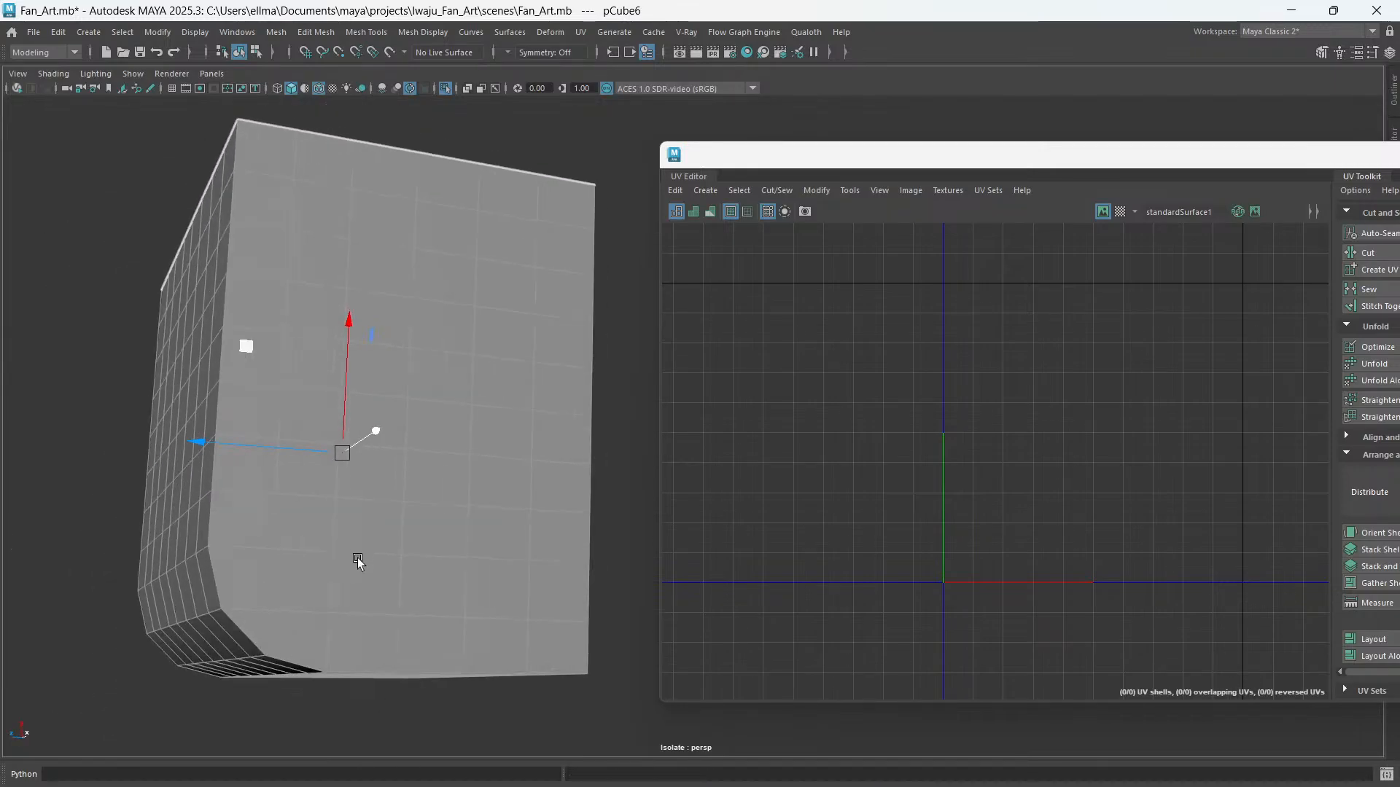
scroll(436, 551, down, 2)
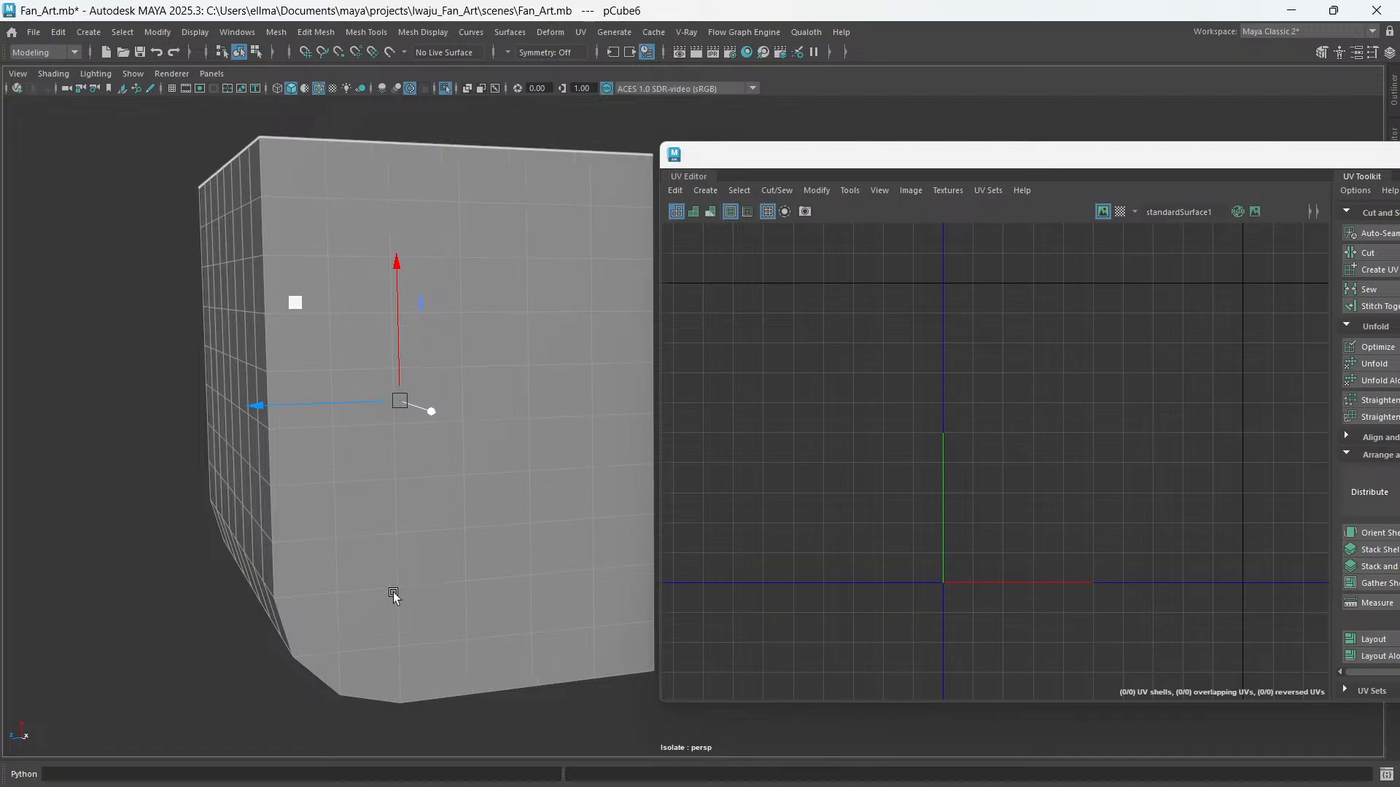
alt+drag(394, 593, 437, 576)
click(705, 190)
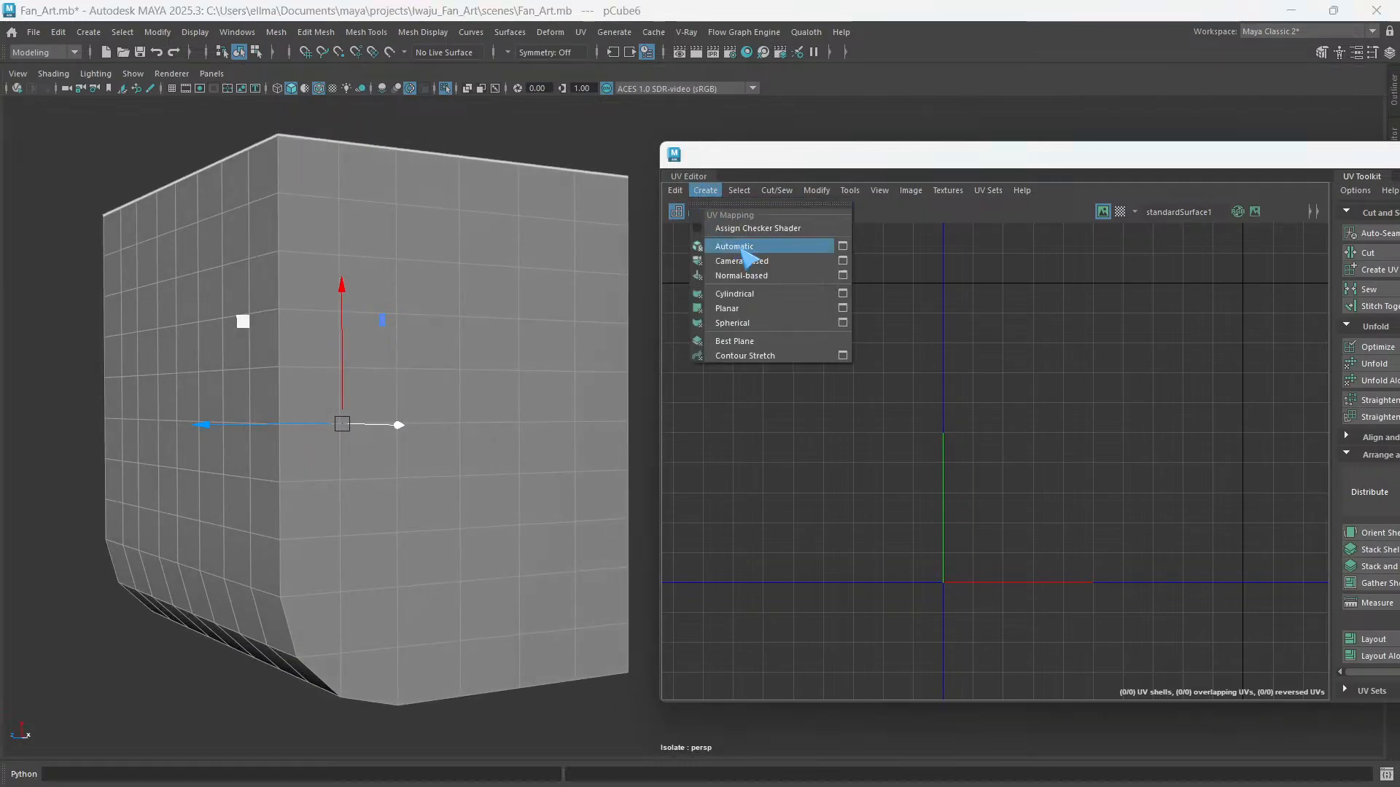
click(744, 249)
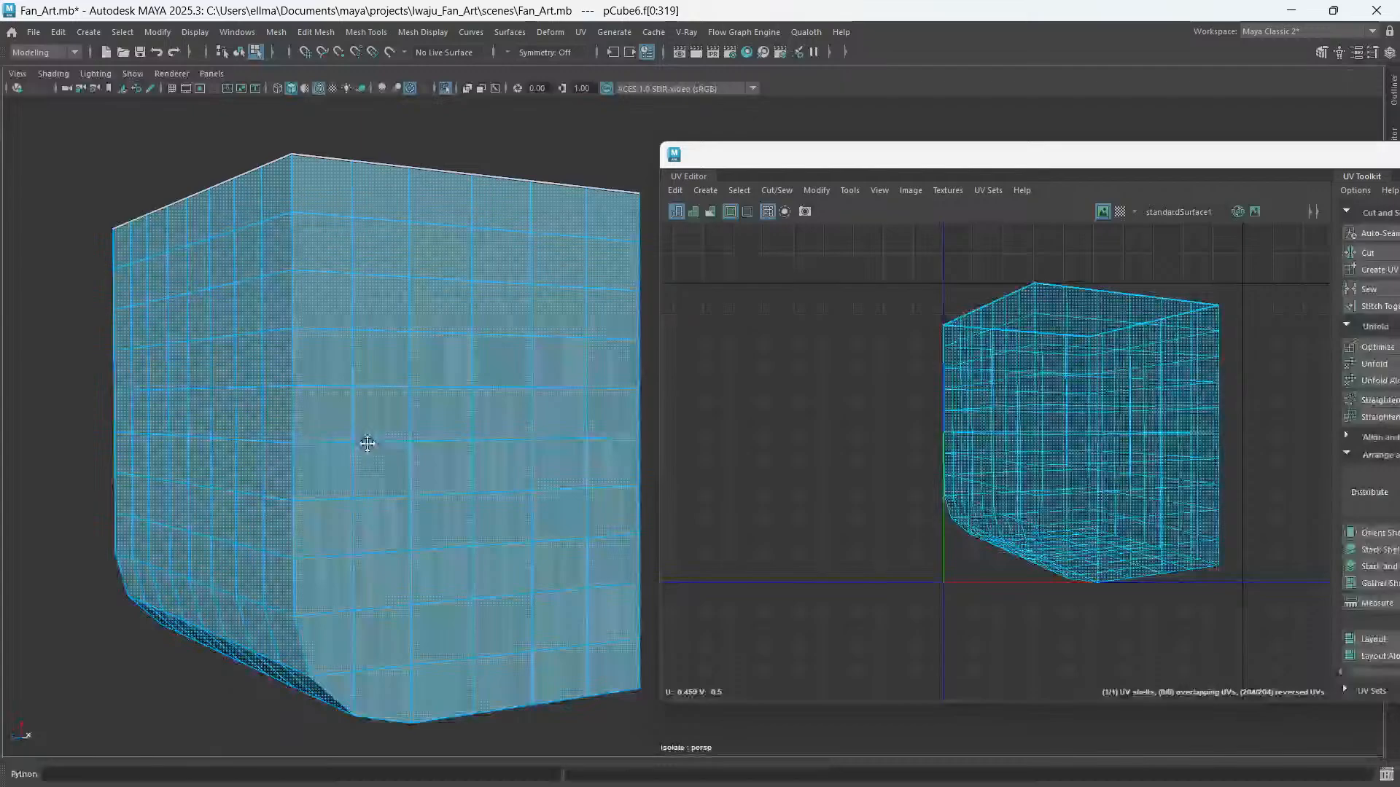
- Select the edge loops outlining one rounded end panel of the box, plus the long bottom edge of the back
click(283, 221)
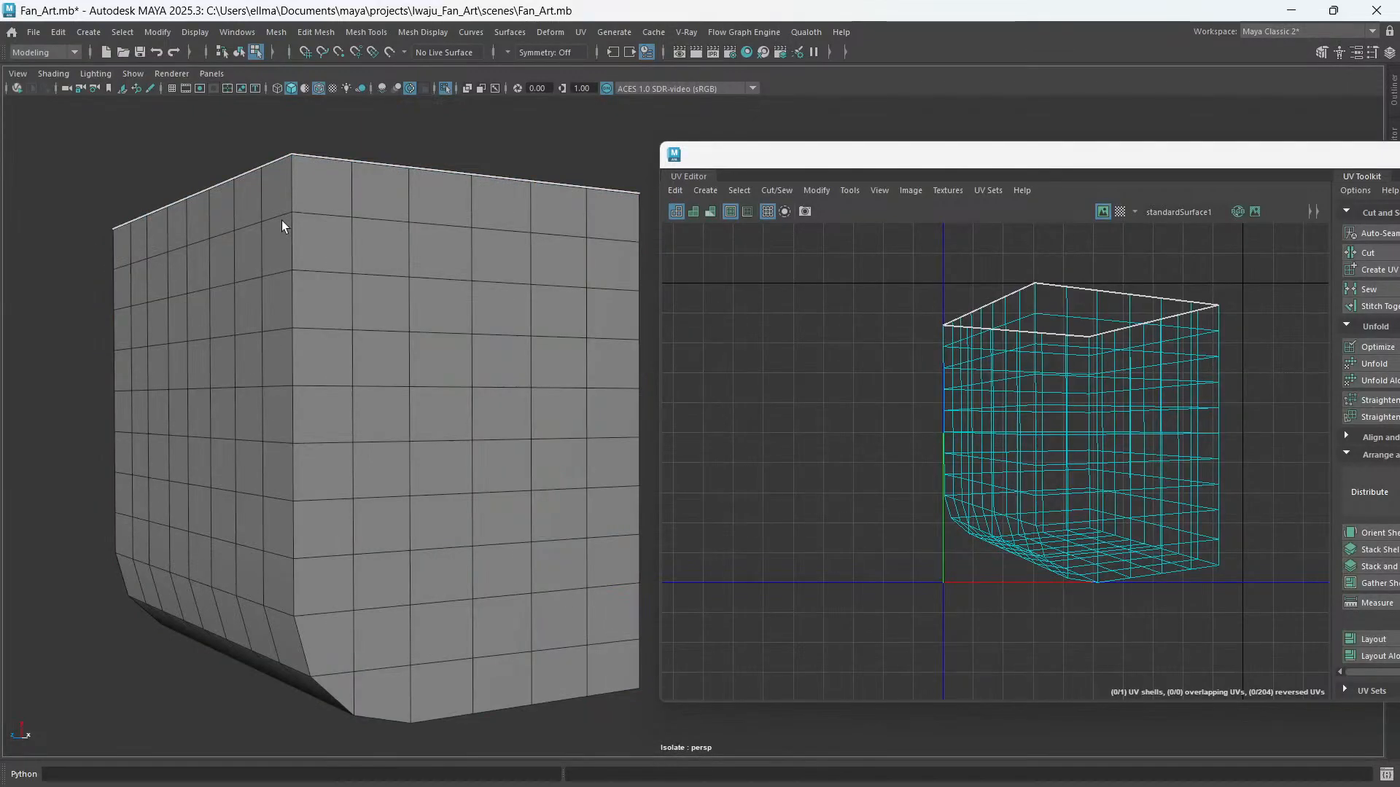
double_click(282, 220)
alt+drag(281, 220, 333, 403)
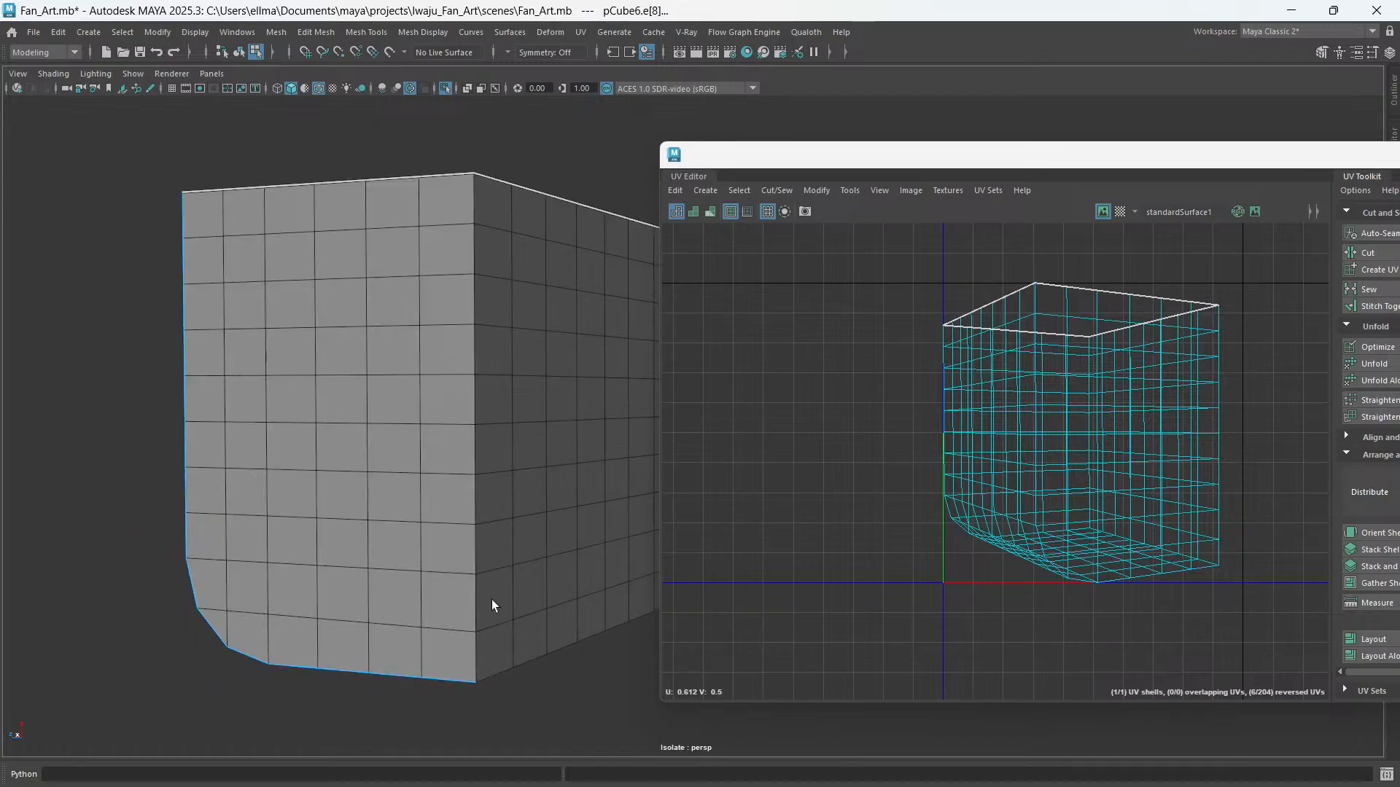
shift+double_click(474, 666)
alt+drag(523, 499, 381, 397)
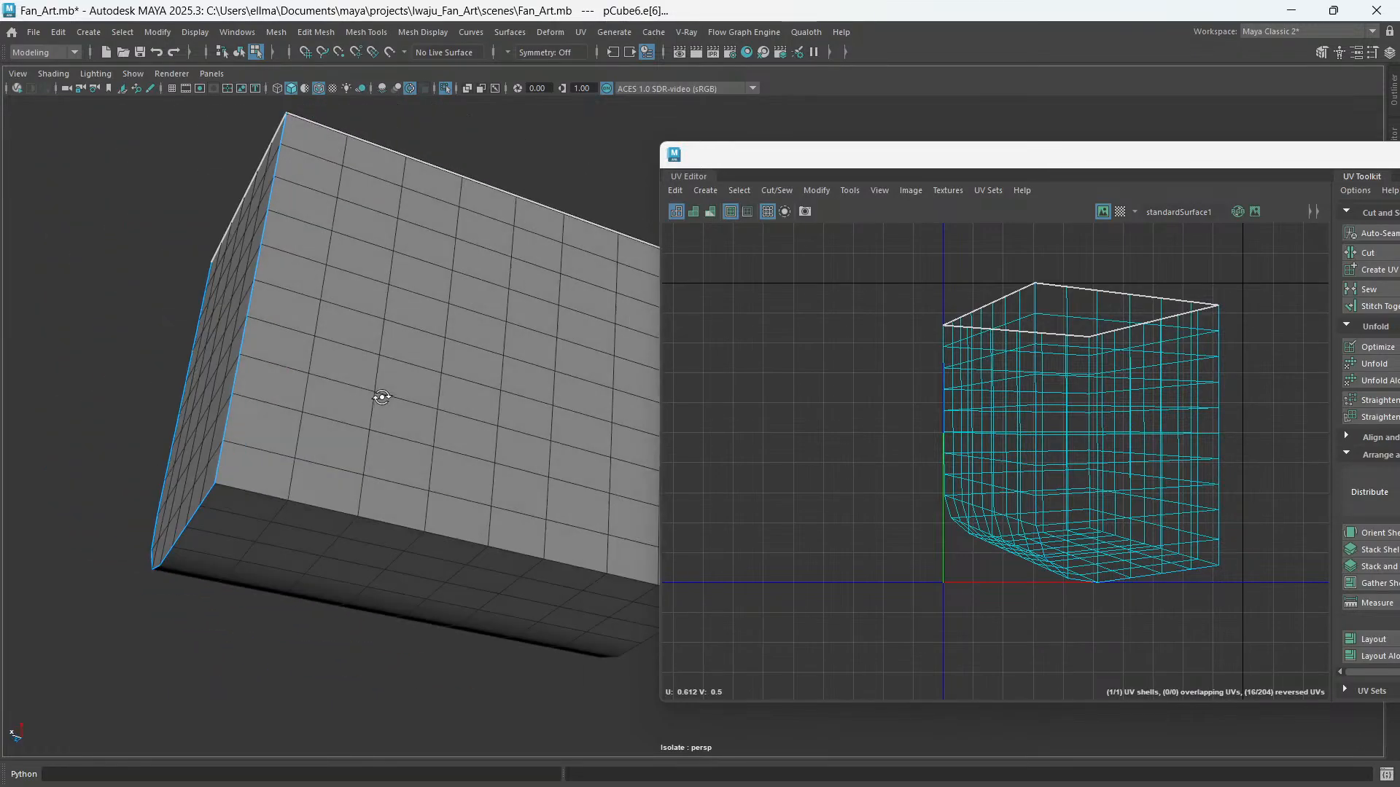
shift+double_click(248, 490)
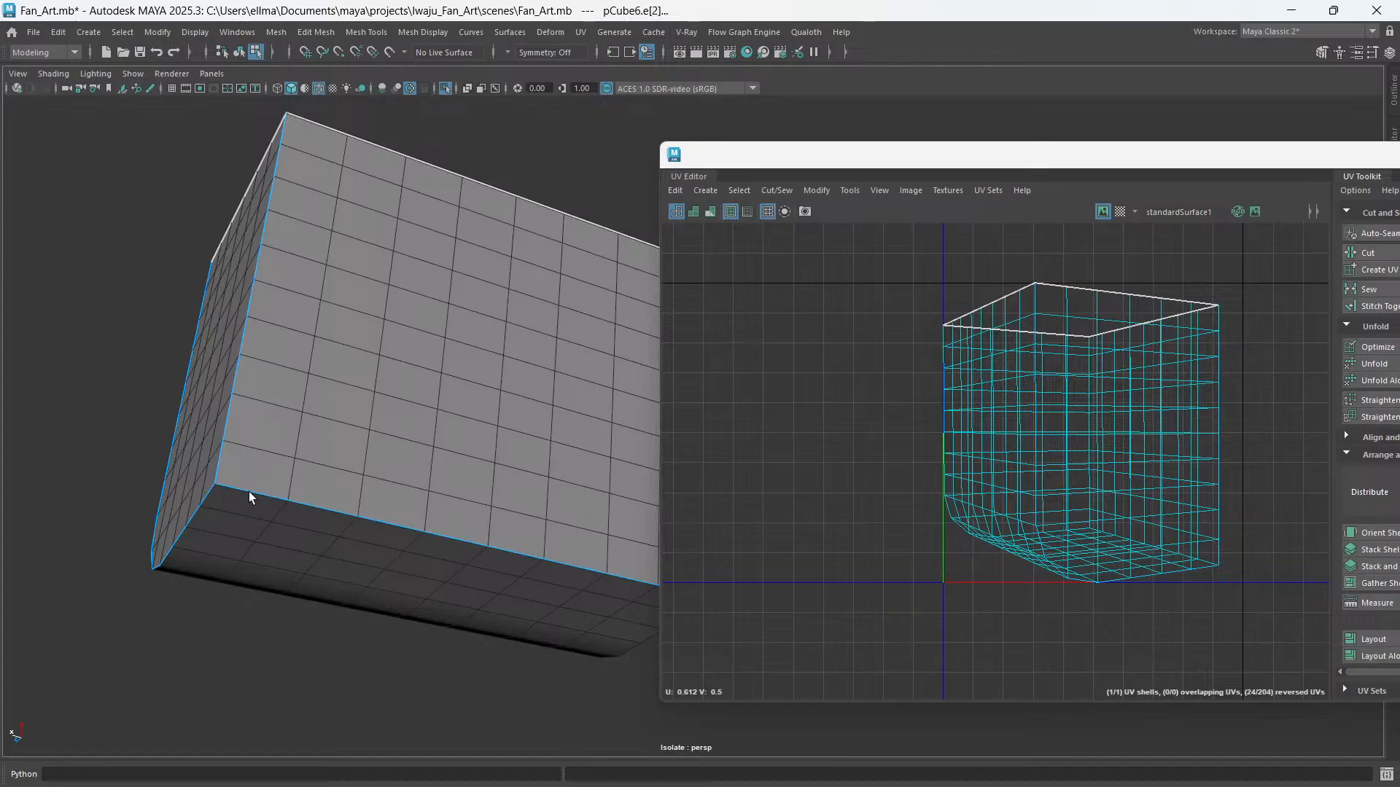
alt+drag(248, 493, 365, 515)
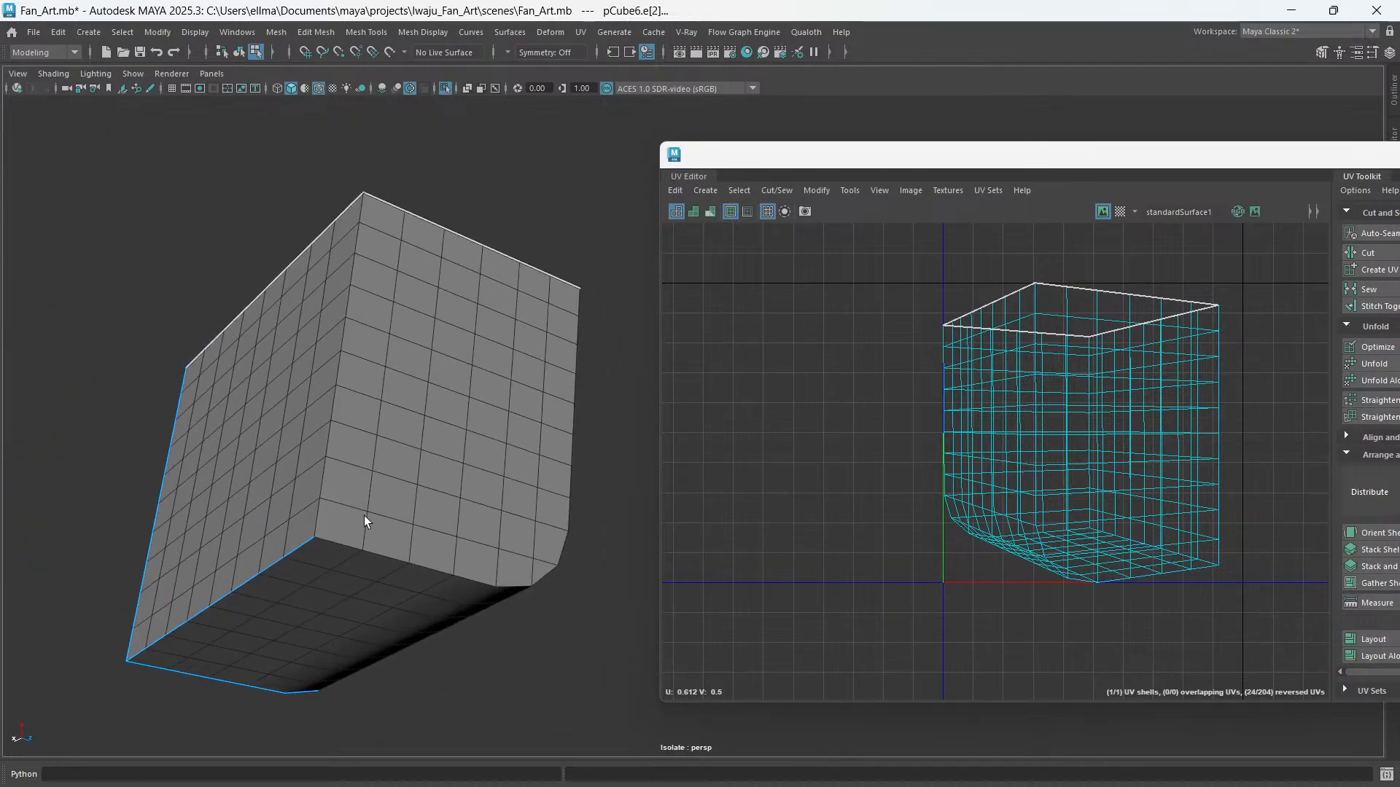
- Add the edges outlining the opposite end panel to the selection and cut the UVs along all selected seams
shift+double_click(329, 540)
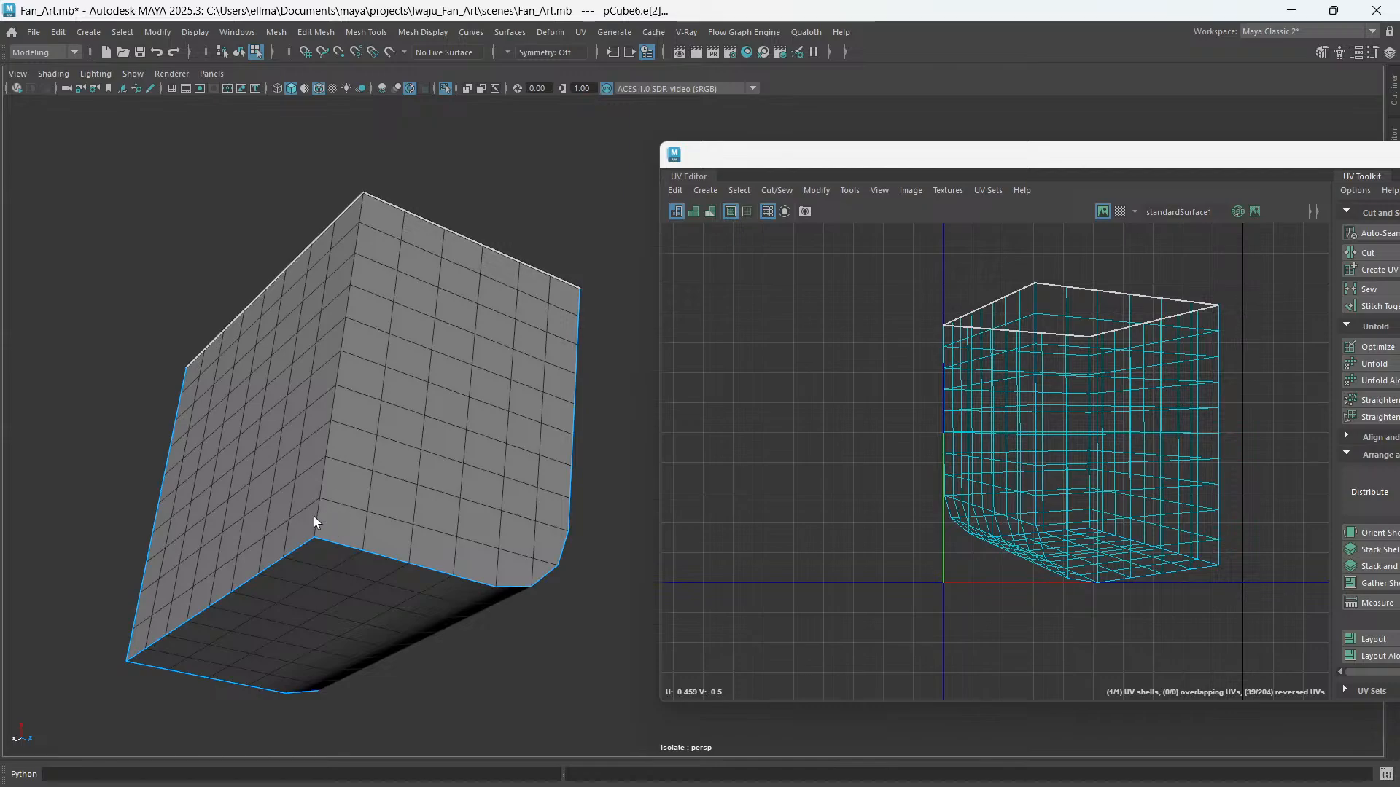
shift+double_click(318, 514)
alt+drag(318, 515, 482, 490)
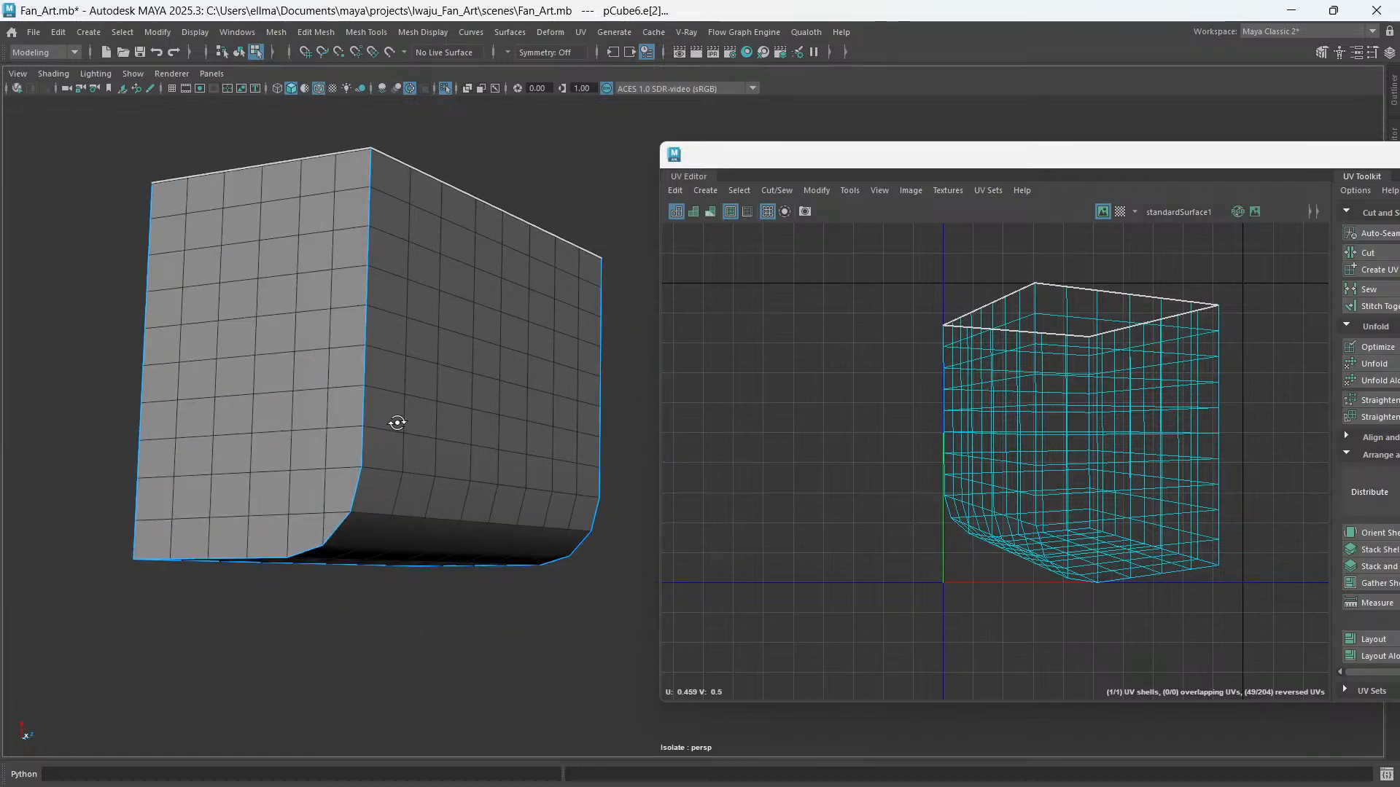
alt+drag(396, 418, 490, 381)
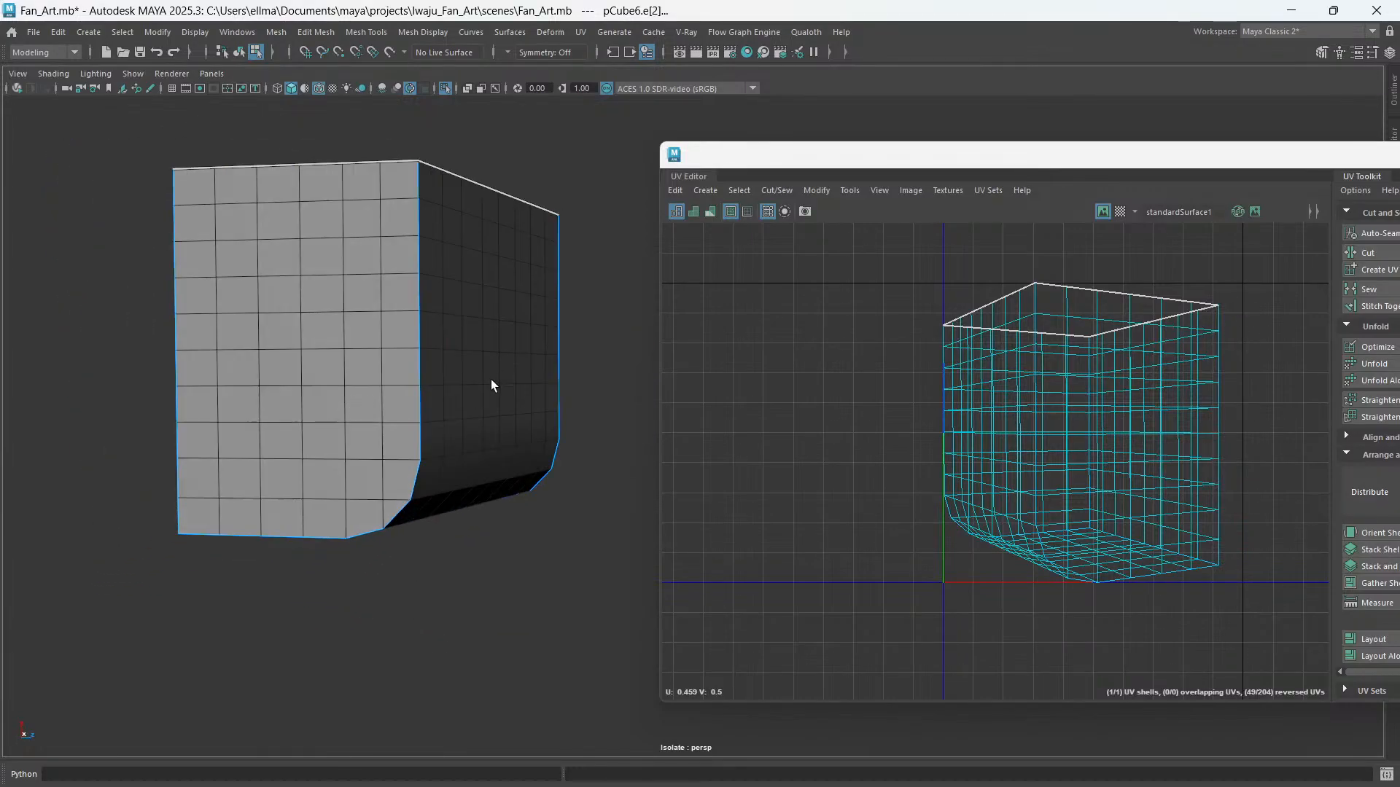
alt+middle_drag(491, 381, 463, 396)
drag(1148, 167, 991, 160)
scroll(932, 406, down, 2)
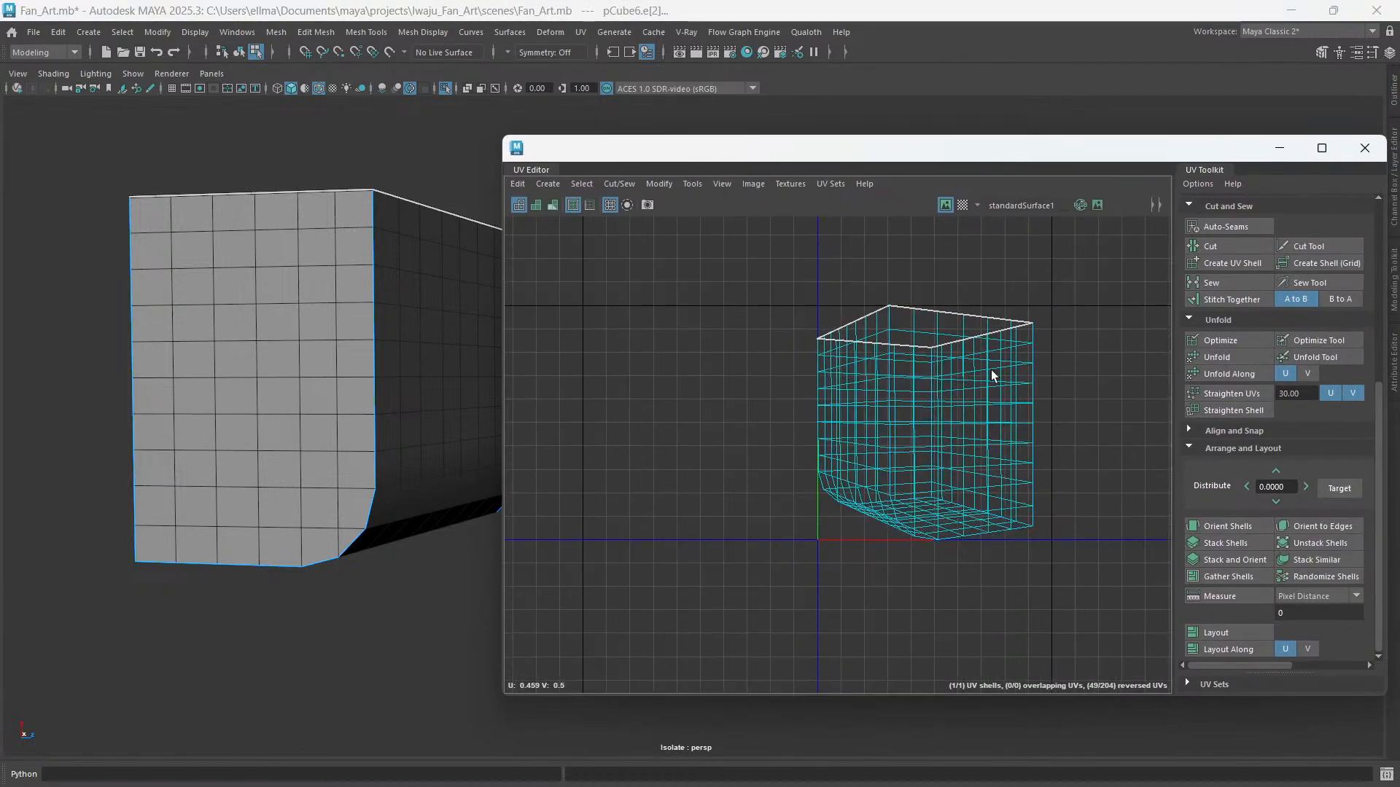
alt+middle_drag(994, 372, 886, 377)
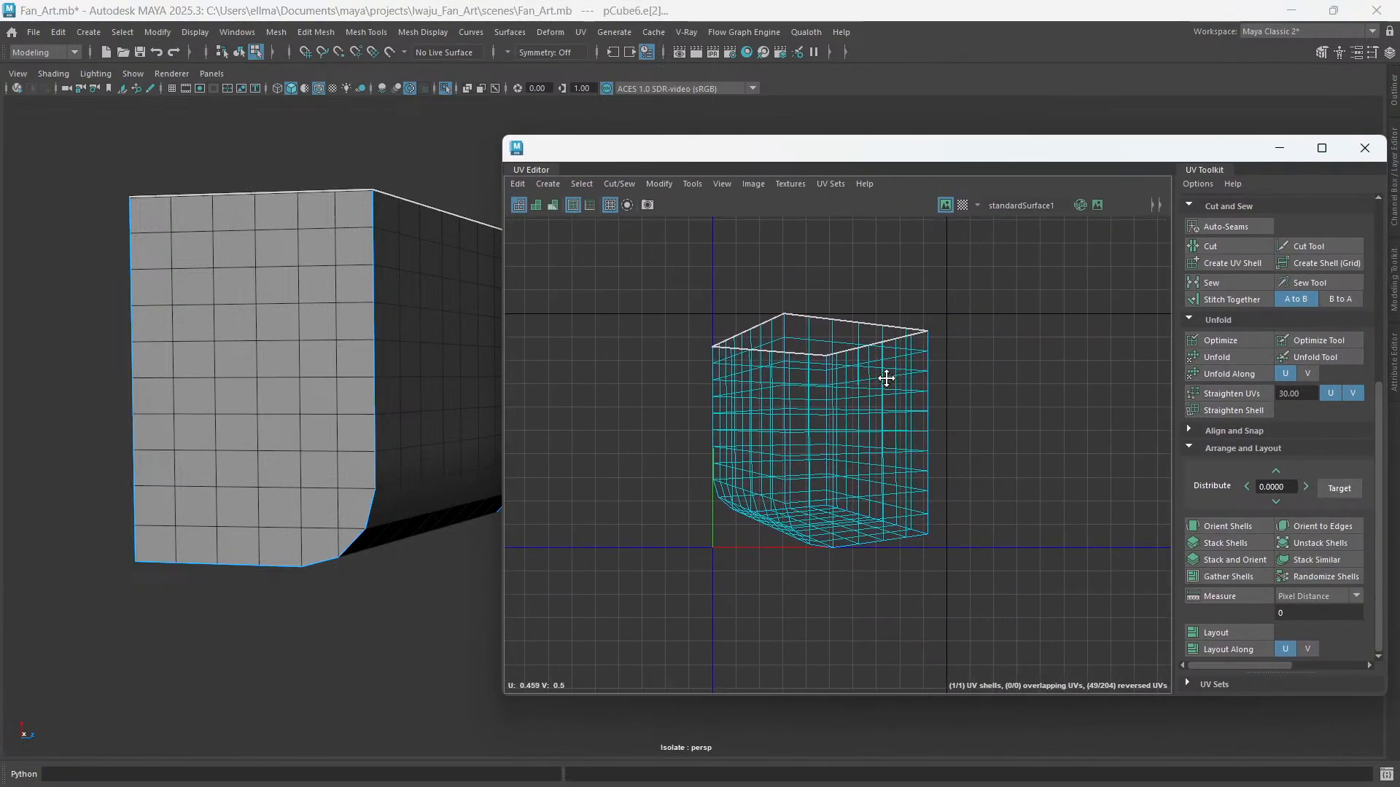
click(1212, 248)
- Select all of the box's UVs, unfold them and lay out the resulting shells in the UV tile
right_drag(1018, 361, 1079, 354)
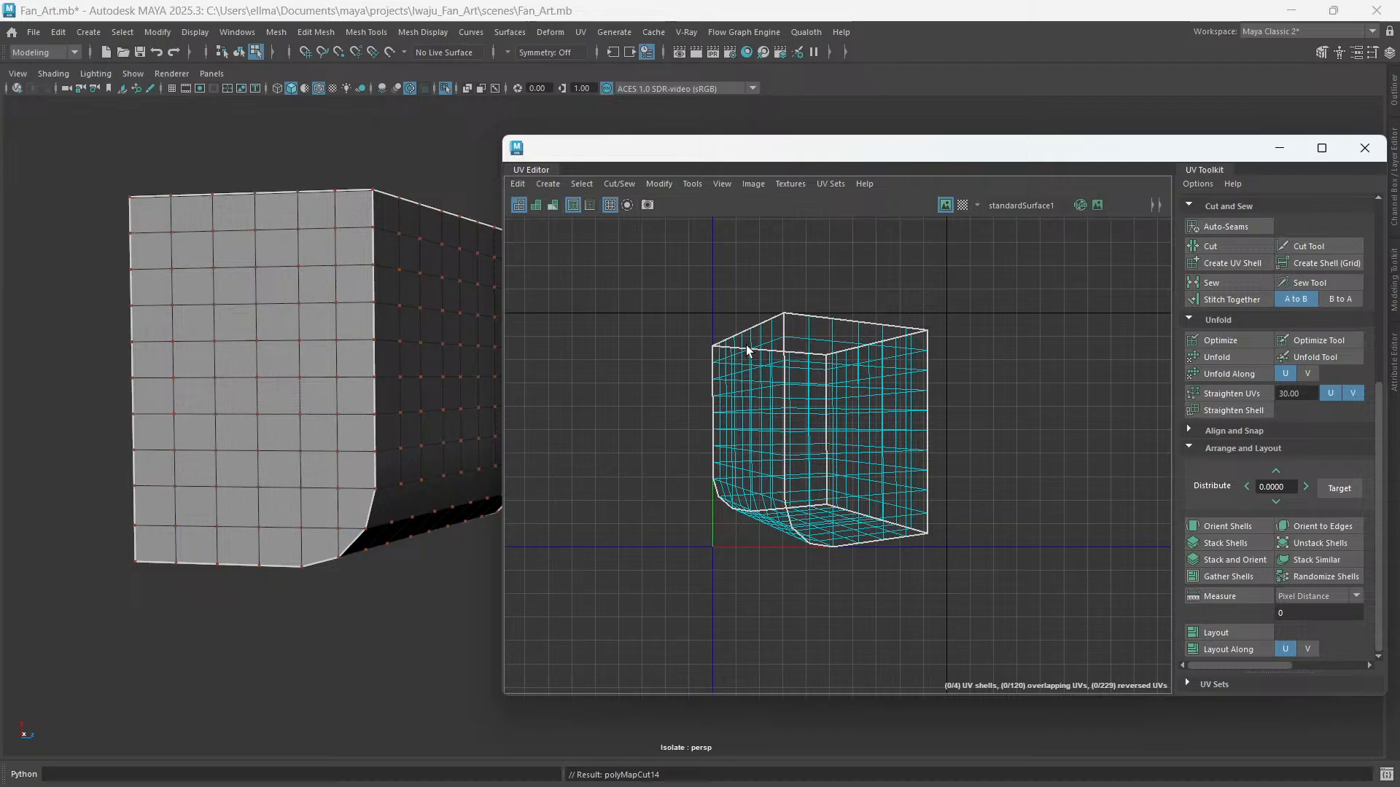
key(ctrl+shift+a)
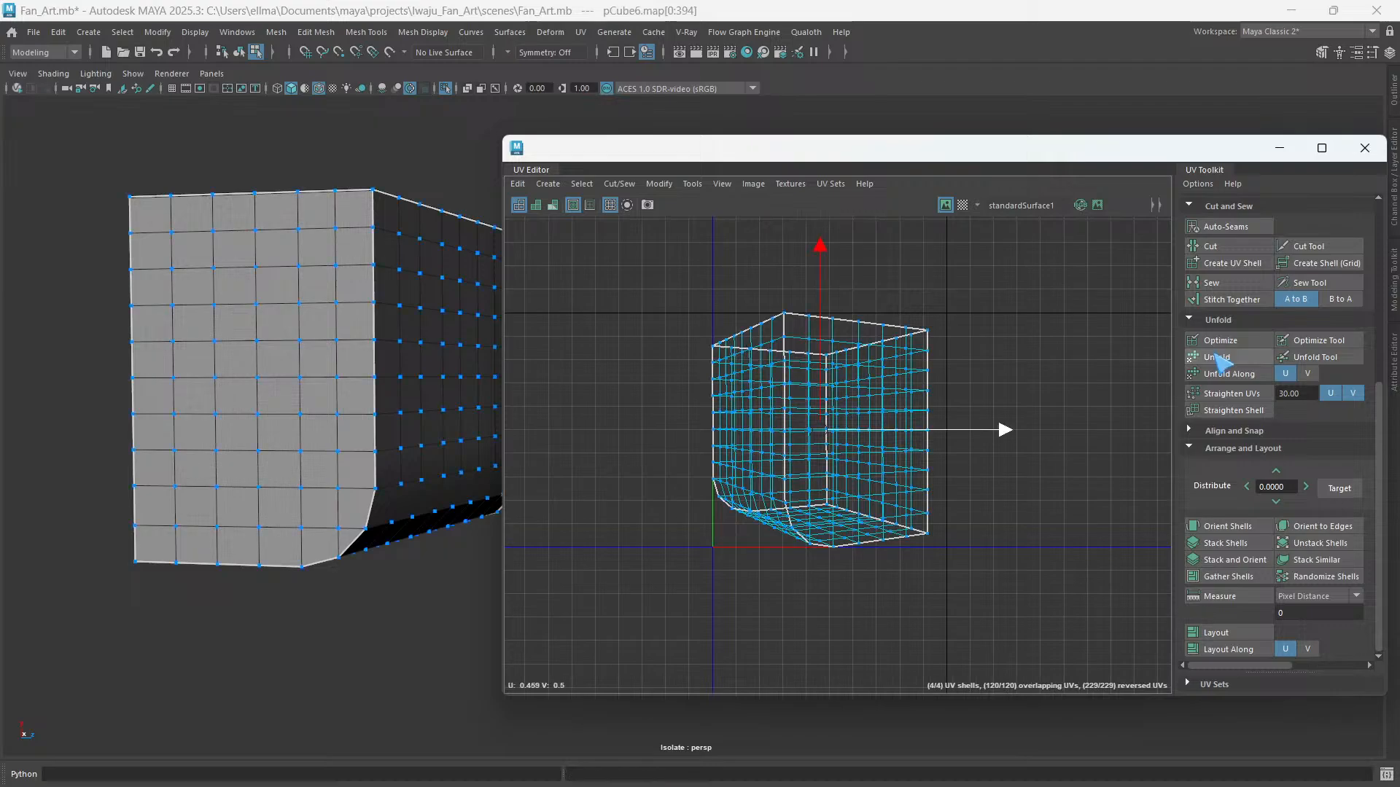
click(1220, 358)
click(1236, 630)
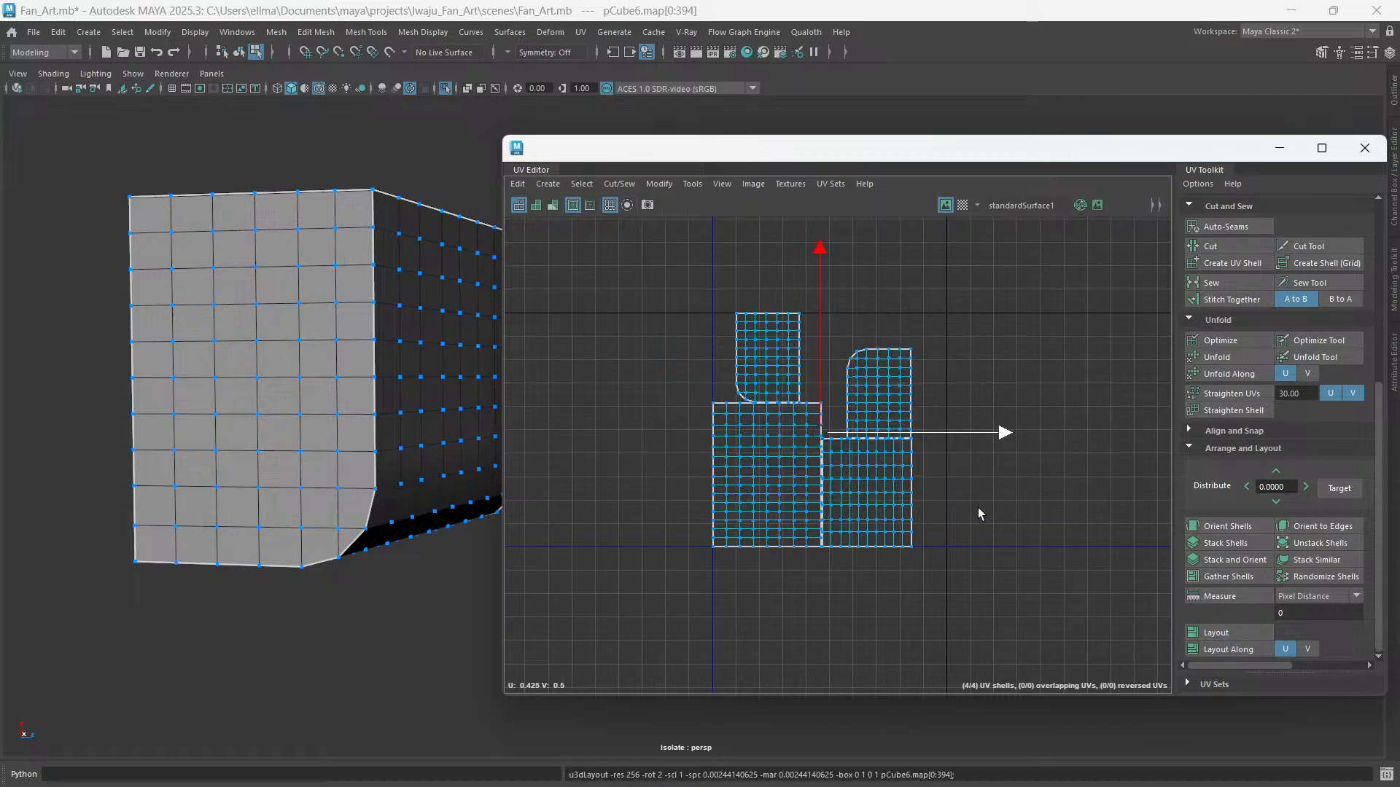
- Examine the unfolded UV shells for distortion and compare them with the panels and underside of the box
scroll(825, 492, up, 8)
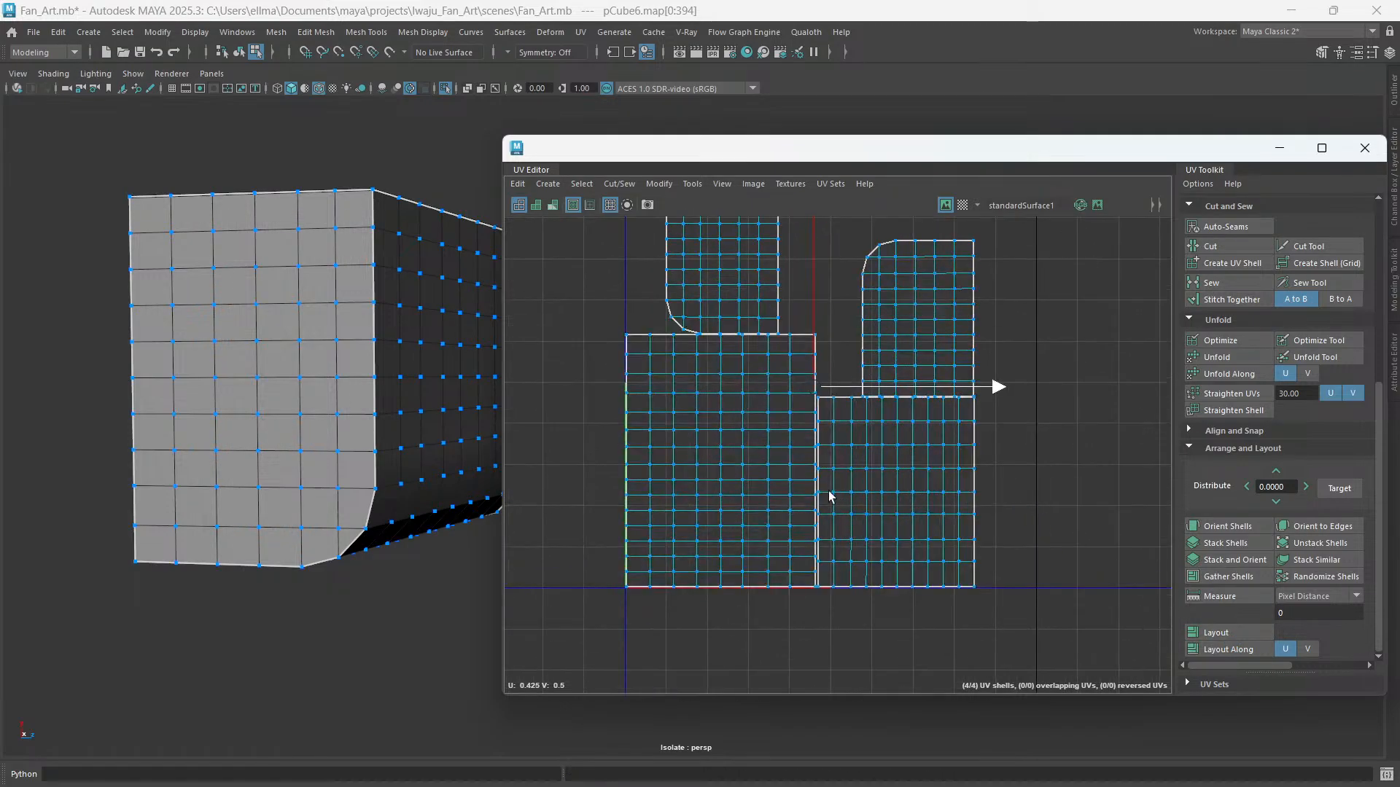
scroll(829, 493, down, 8)
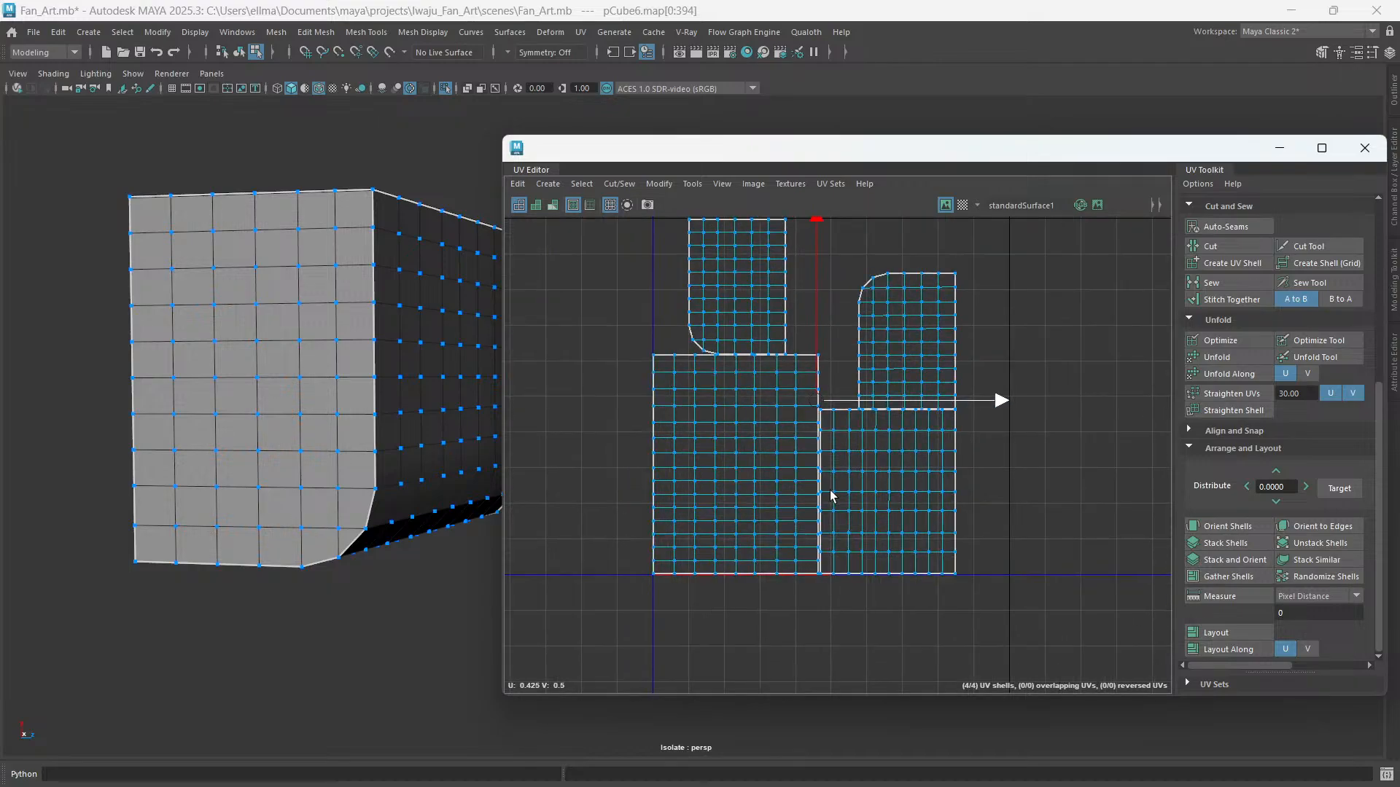
scroll(877, 472, up, 5)
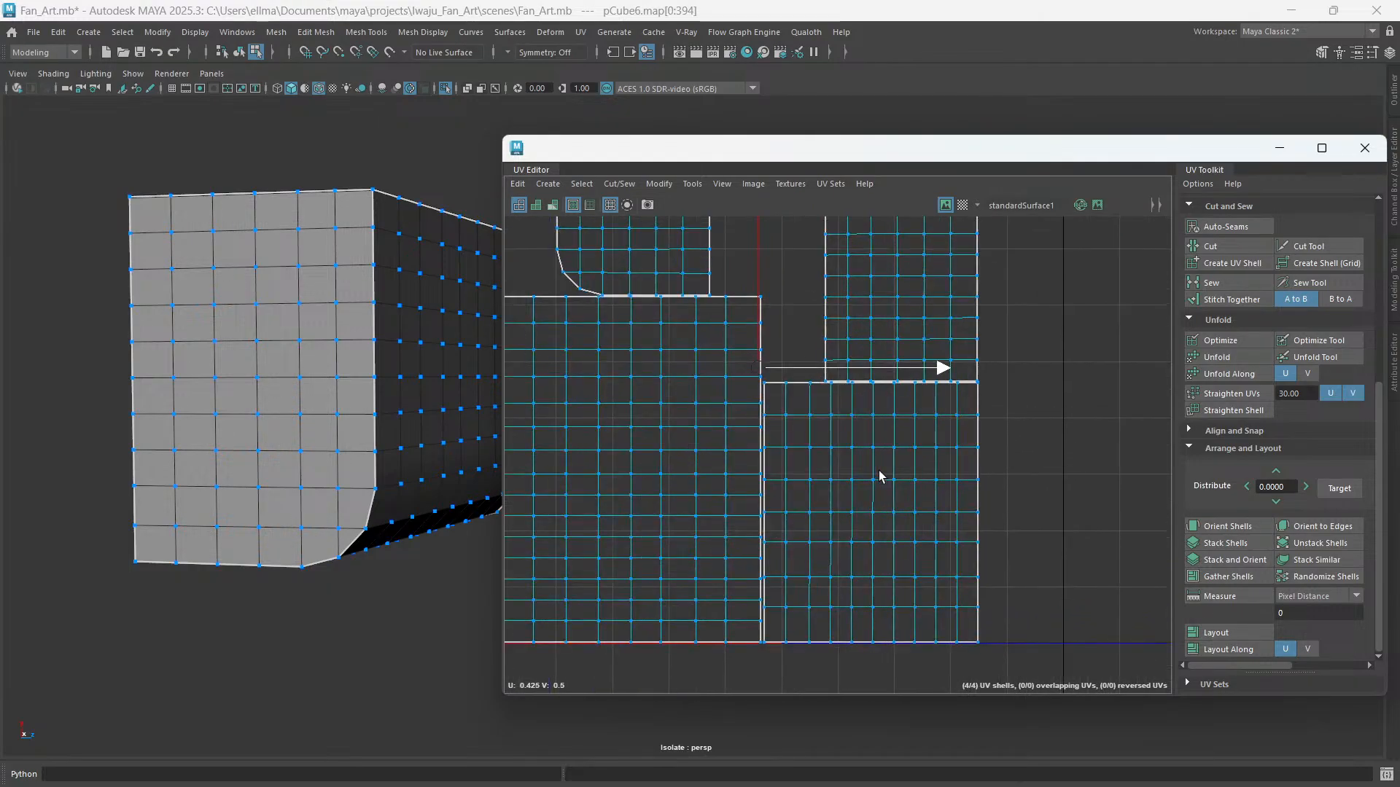
scroll(878, 472, down, 2)
alt+drag(387, 530, 441, 576)
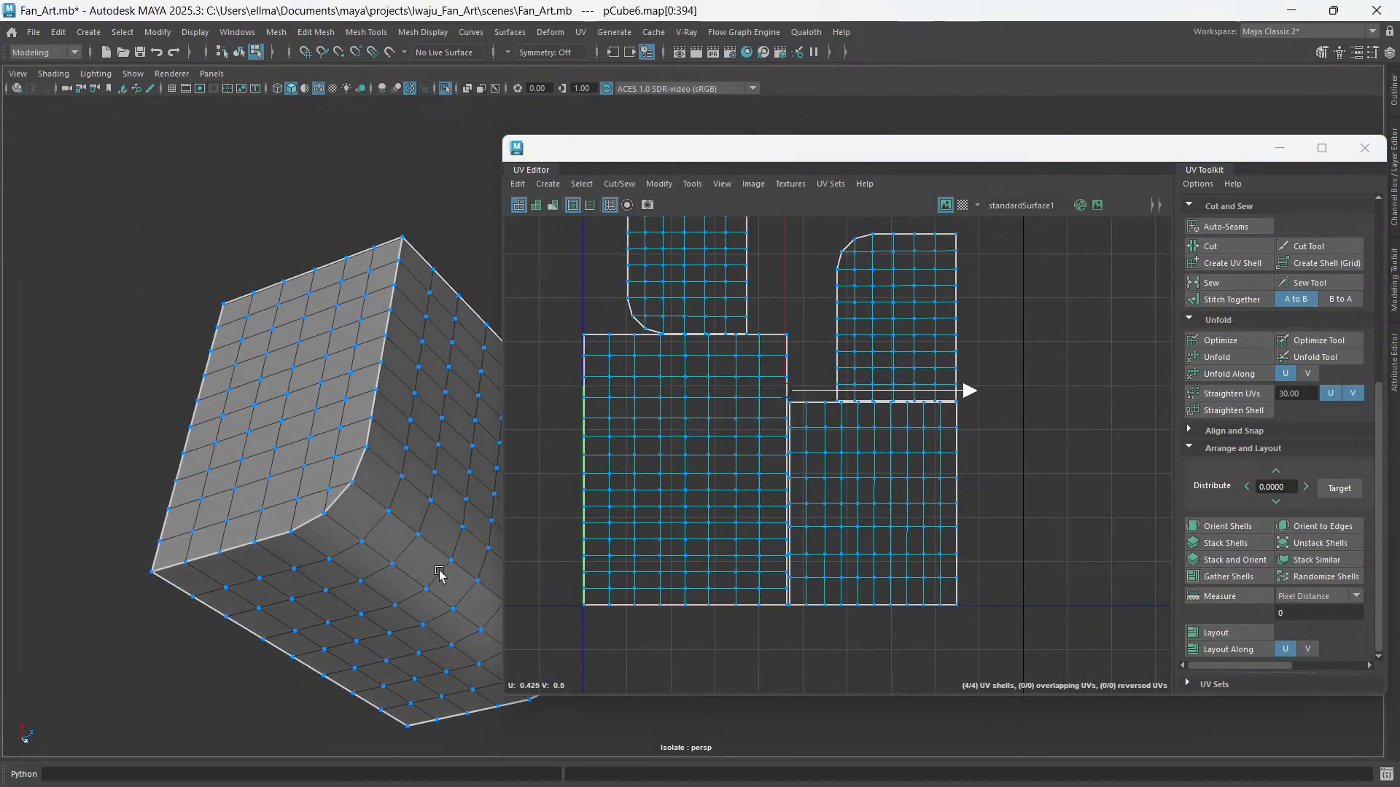
alt+drag(337, 562, 387, 580)
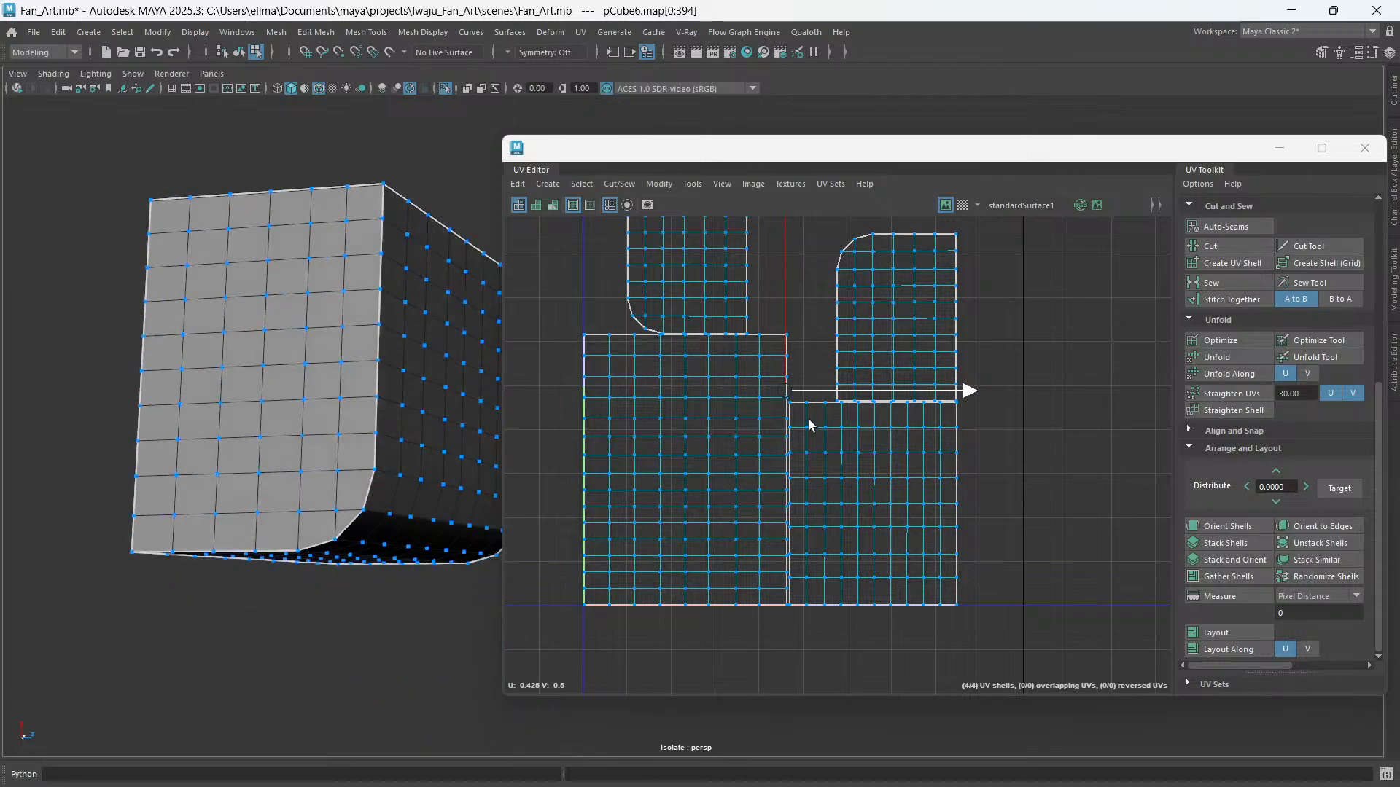
scroll(810, 425, down, 3)
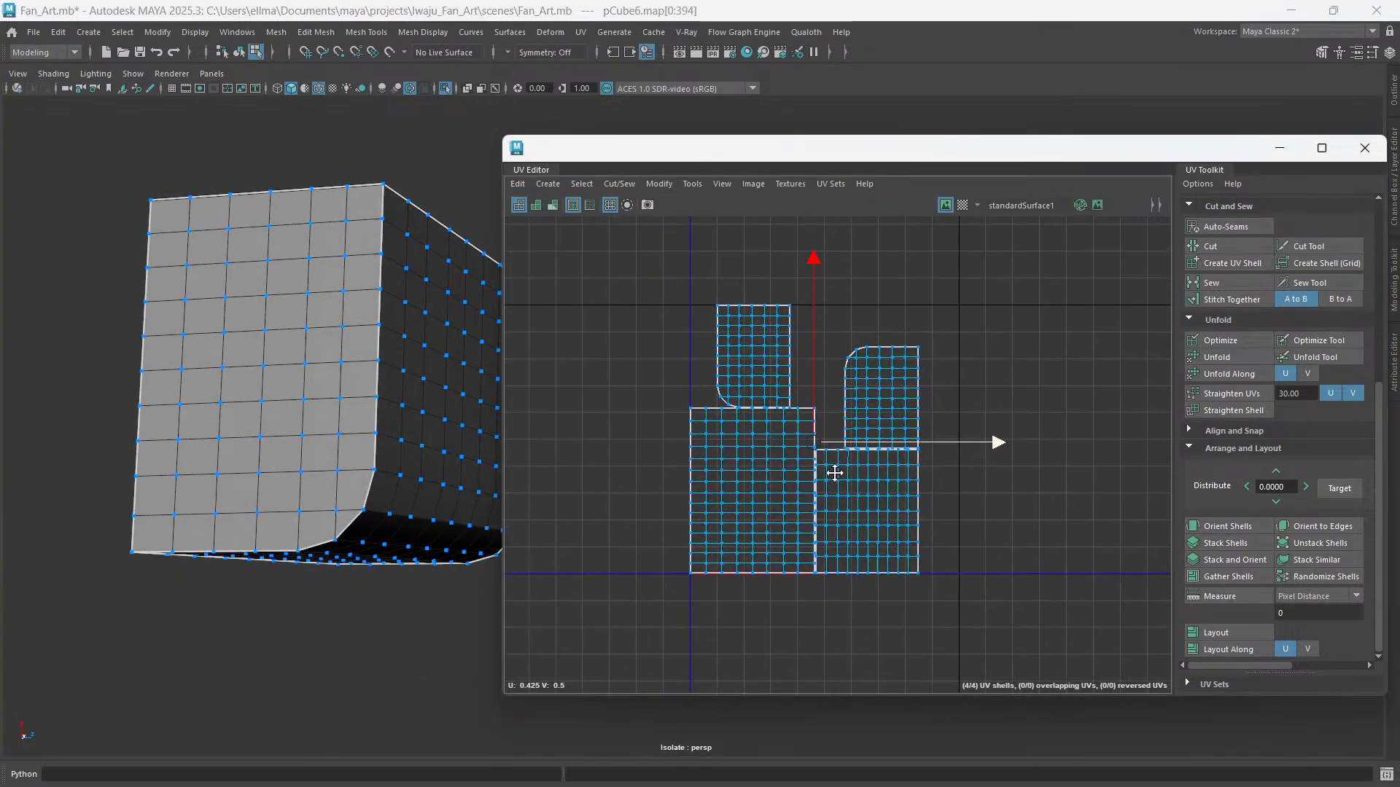
alt+drag(360, 437, 162, 415)
- Exit the box's isolation, return to object mode, and isolate the round flared cylinder on the wall above the box
key(ctrl+1)
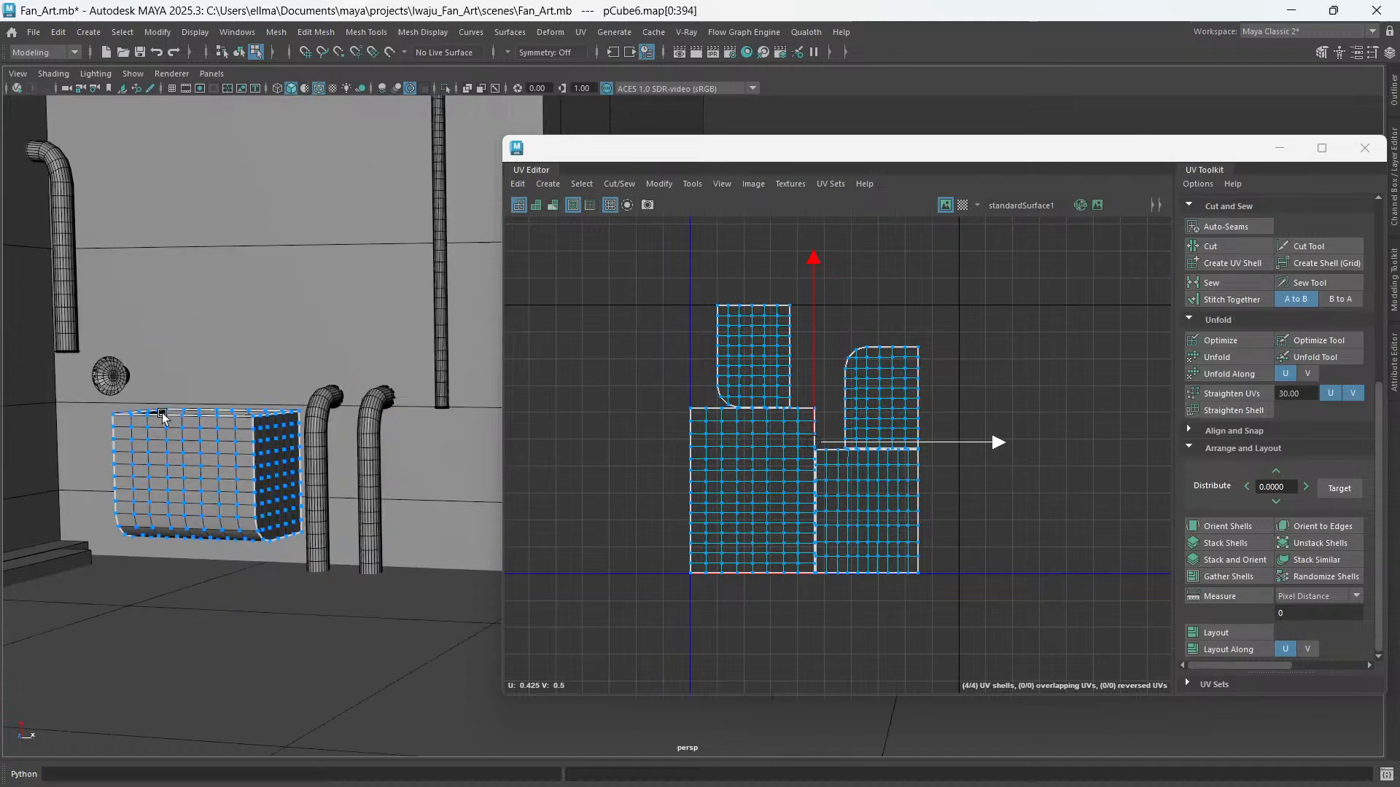
scroll(162, 418, up, 5)
alt+middle_drag(143, 435, 549, 472)
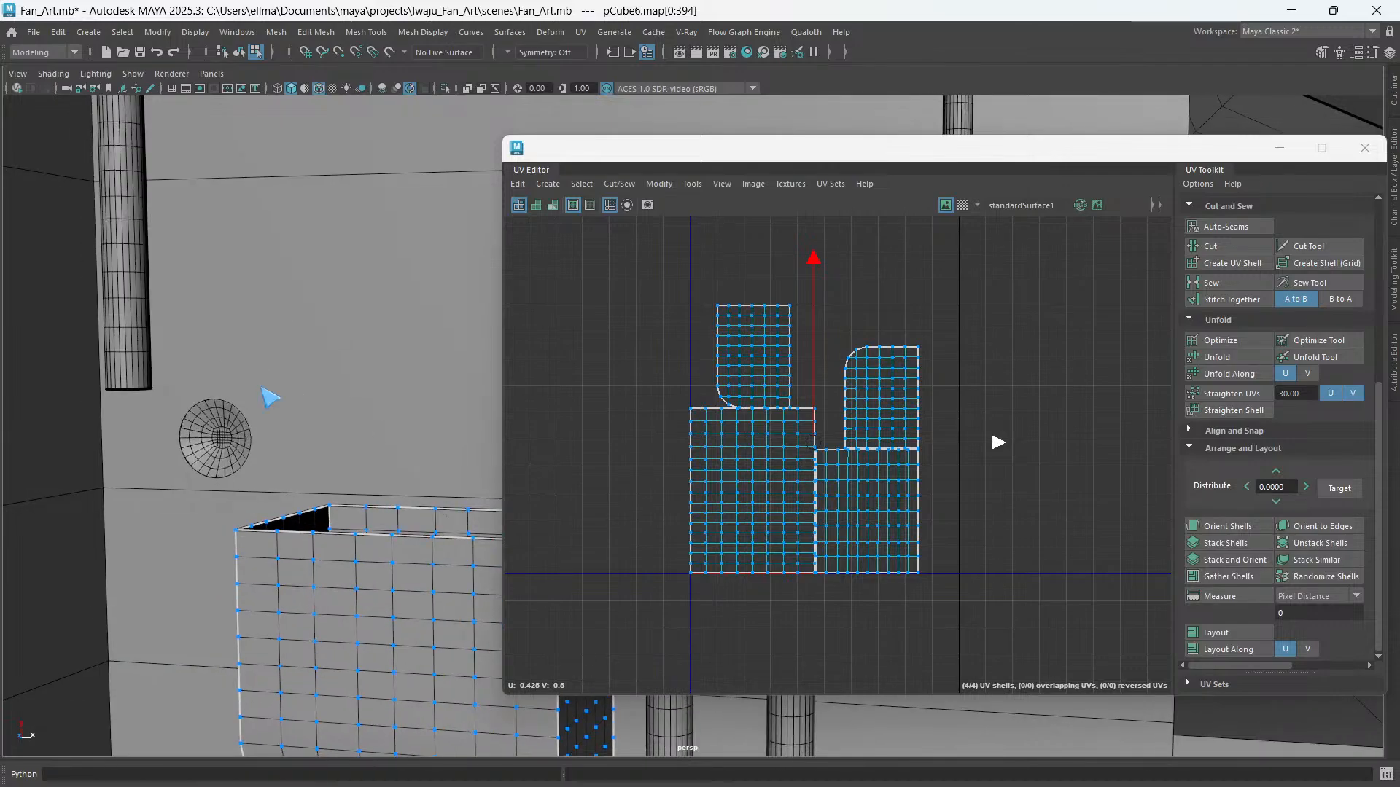
right_drag(261, 387, 356, 352)
click(210, 424)
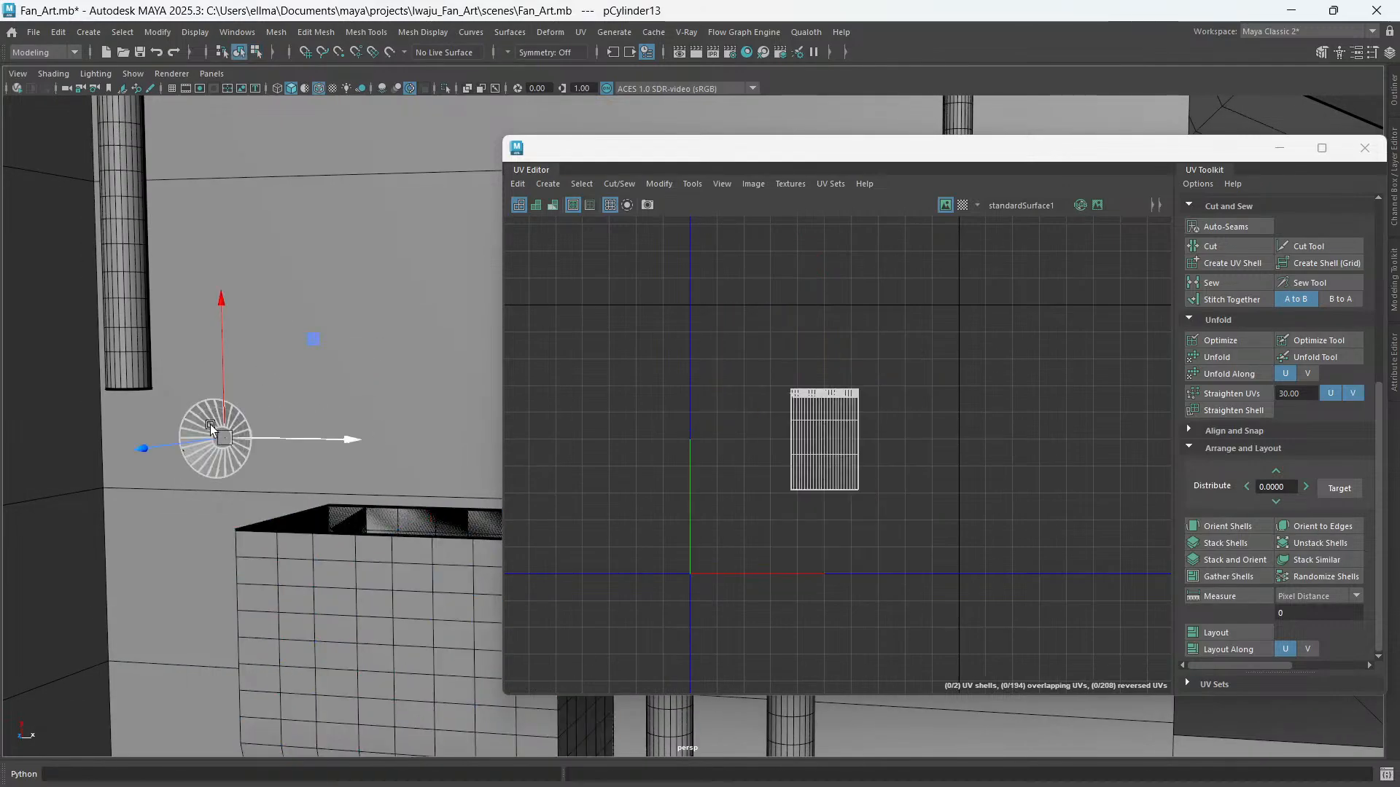
key(ctrl+1)
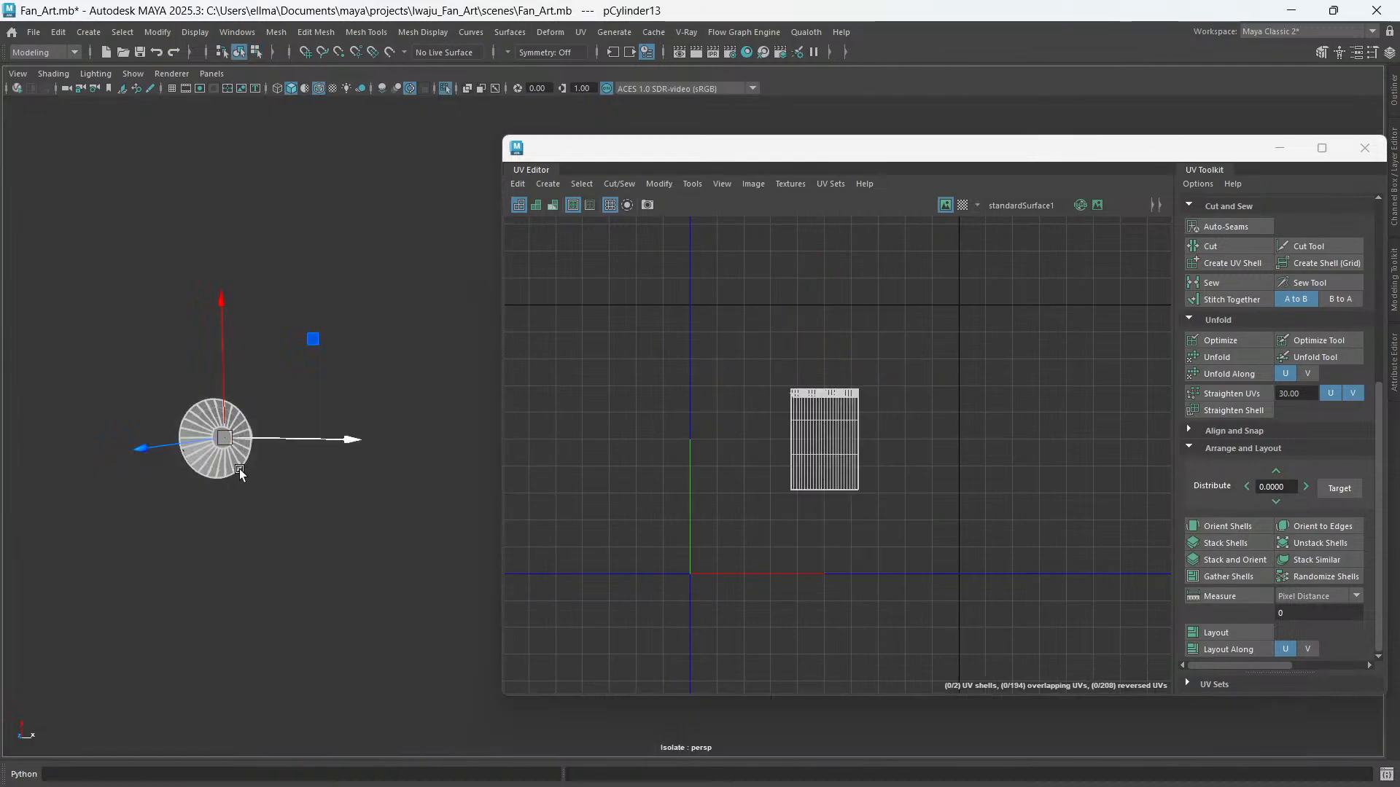
- Examine the isolated flared cylinder from the side and from its open front
alt+drag(240, 470, 448, 482)
scroll(238, 462, up, 4)
alt+middle_drag(182, 459, 539, 491)
scroll(151, 485, up, 1)
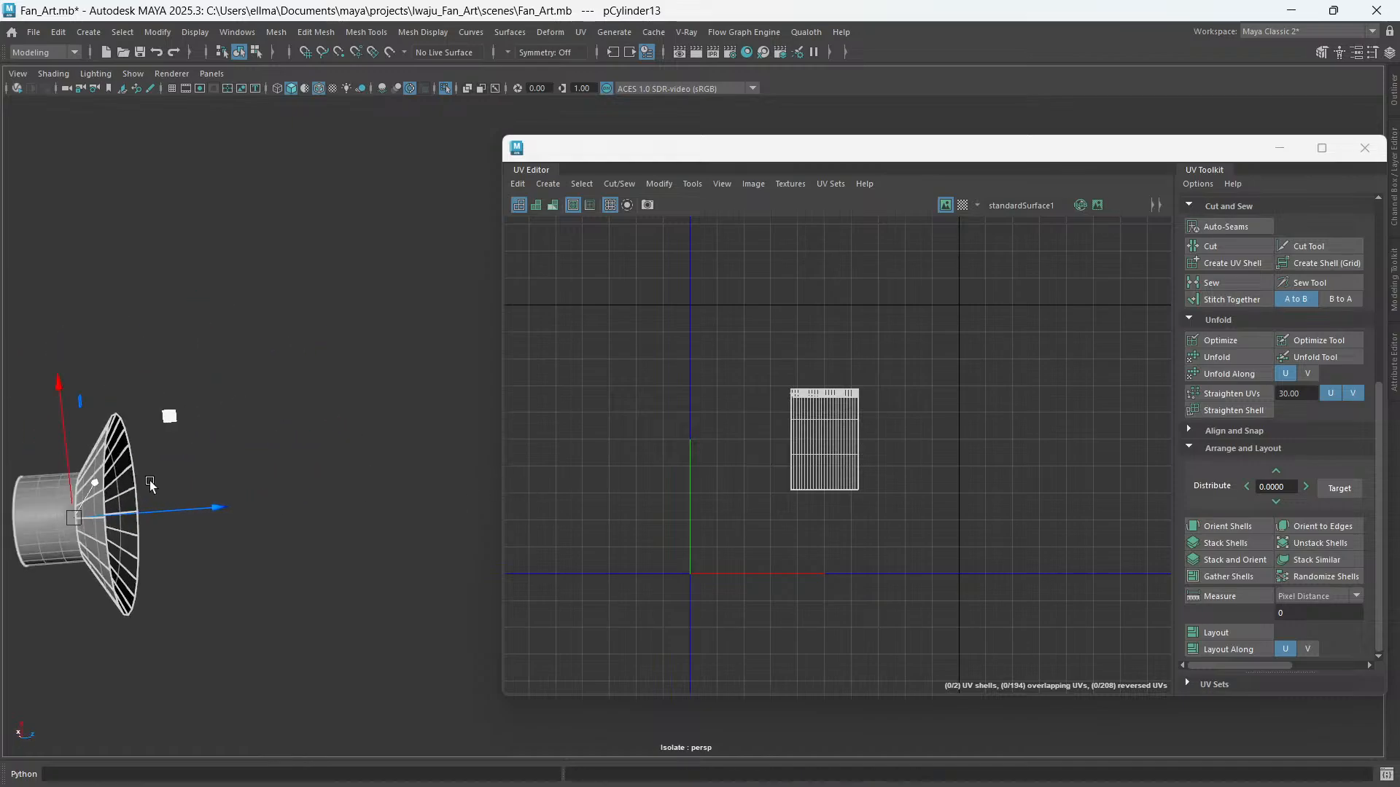
alt+middle_drag(150, 486, 344, 453)
click(350, 510)
alt+middle_drag(353, 550, 331, 508)
scroll(330, 508, up, 2)
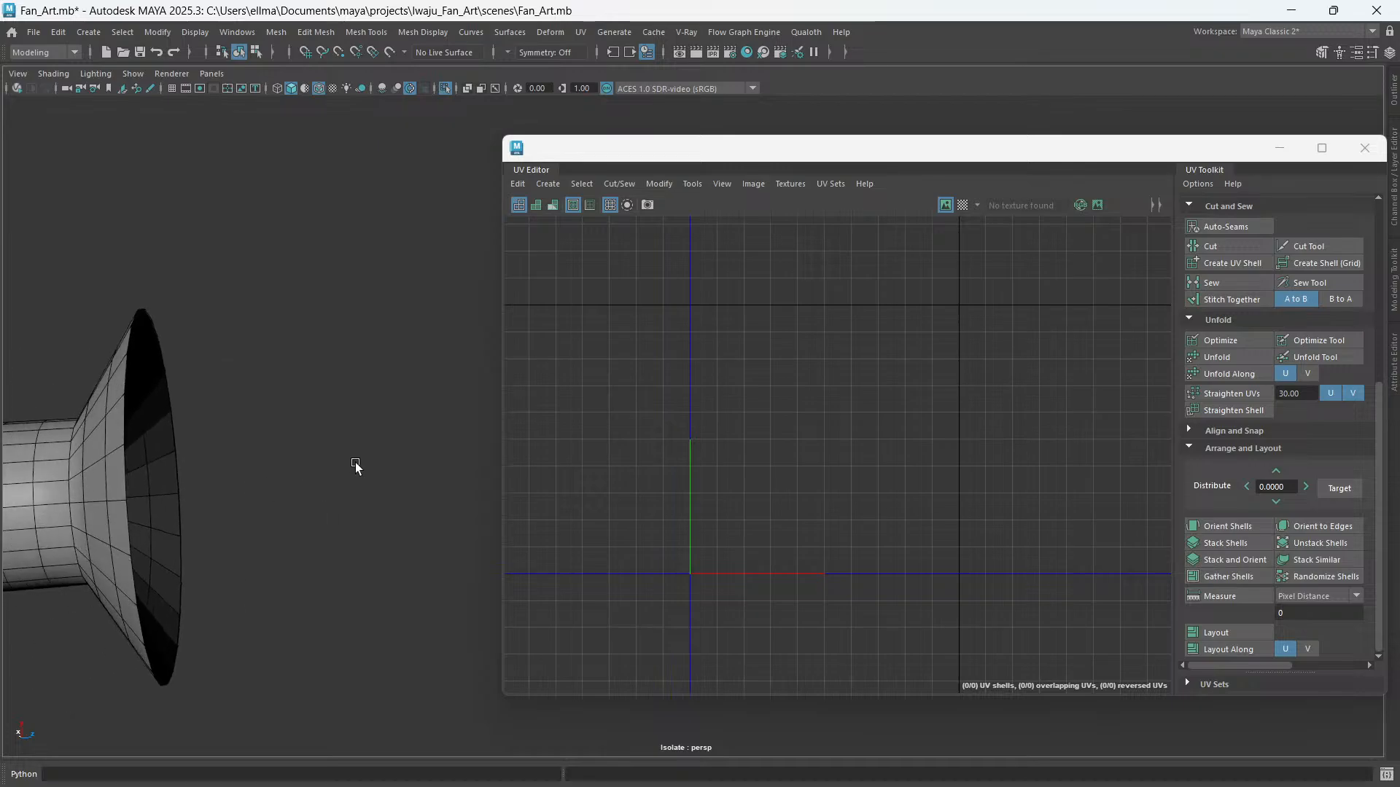
alt+drag(356, 462, 313, 475)
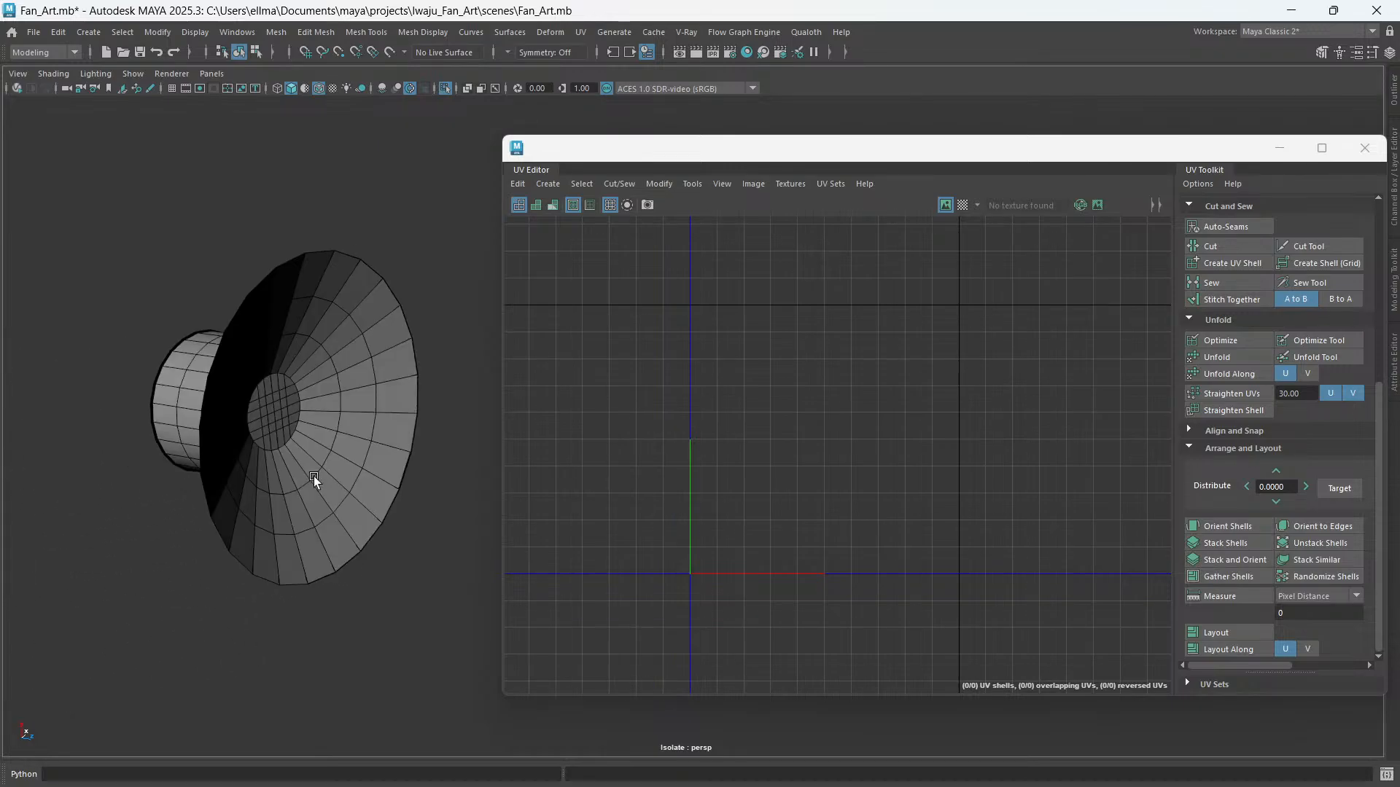
- Select the isolated flared cylinder and give it a new camera-based UV projection
click(313, 476)
click(518, 184)
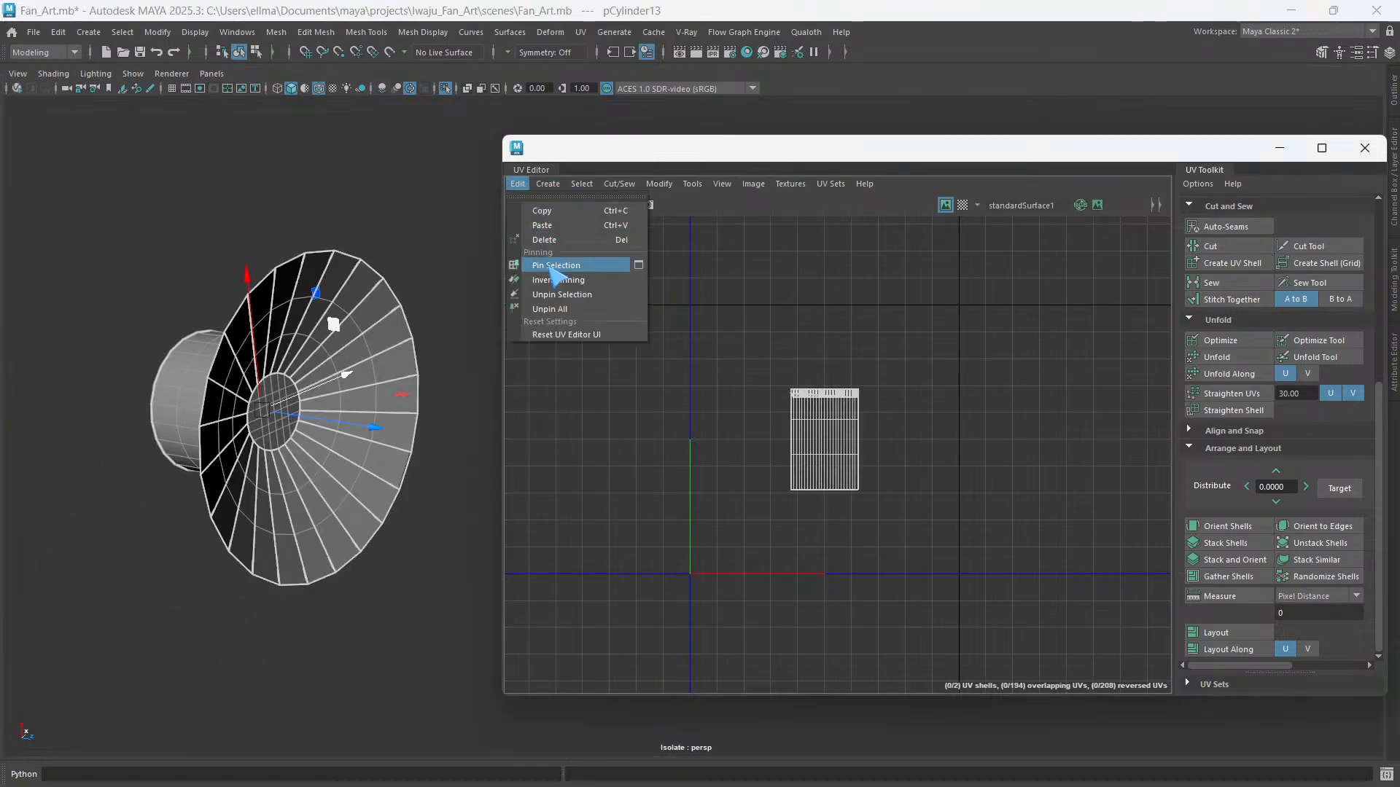
click(452, 343)
alt+drag(279, 440, 394, 431)
click(549, 184)
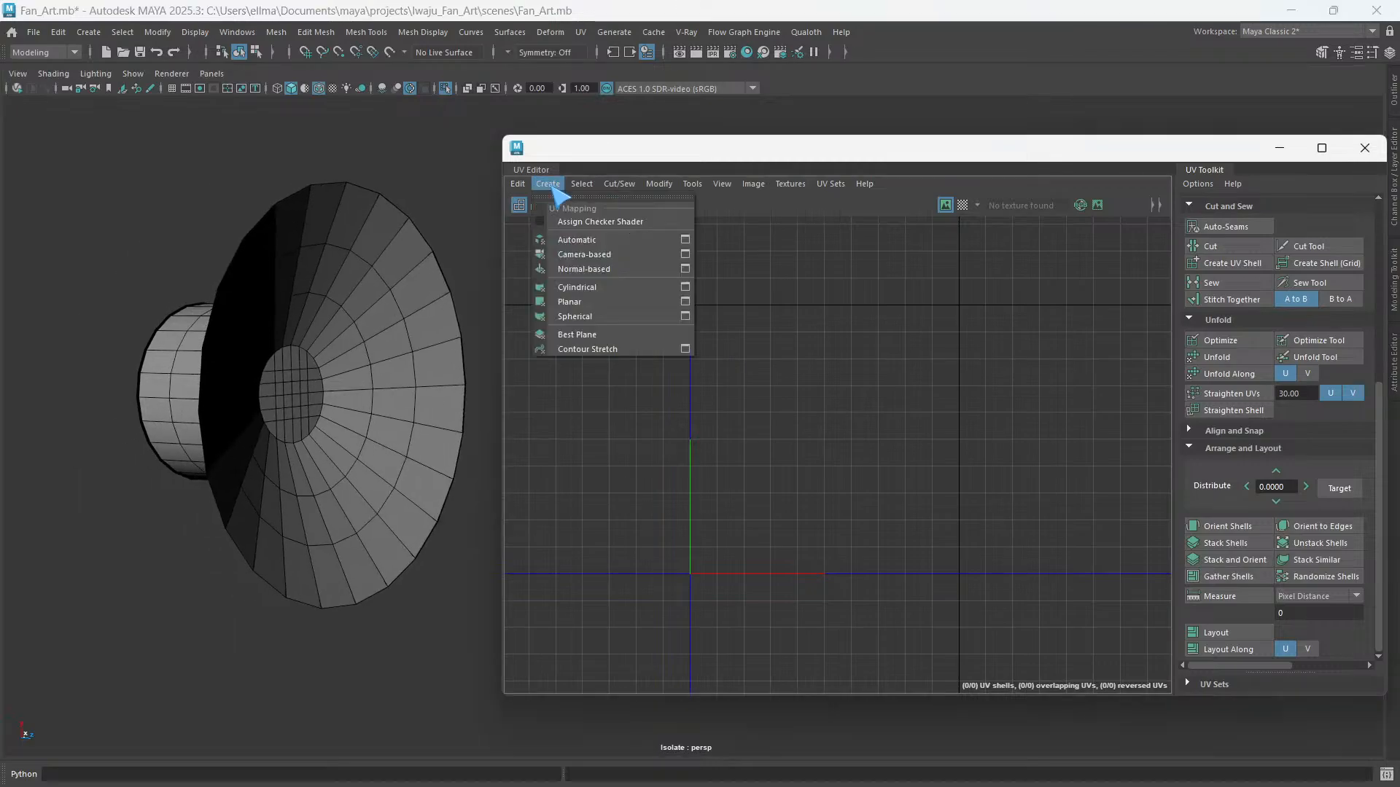
click(385, 341)
click(546, 187)
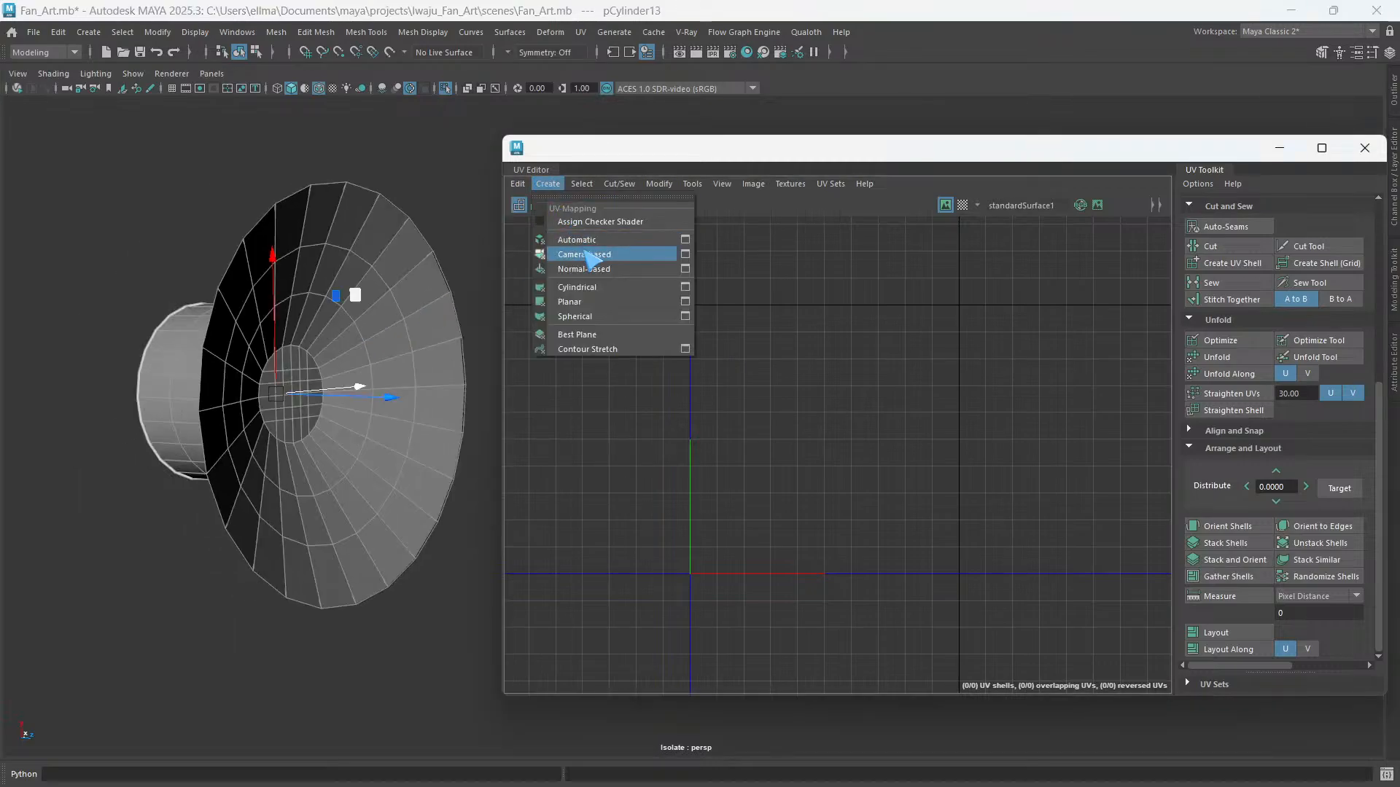
click(583, 255)
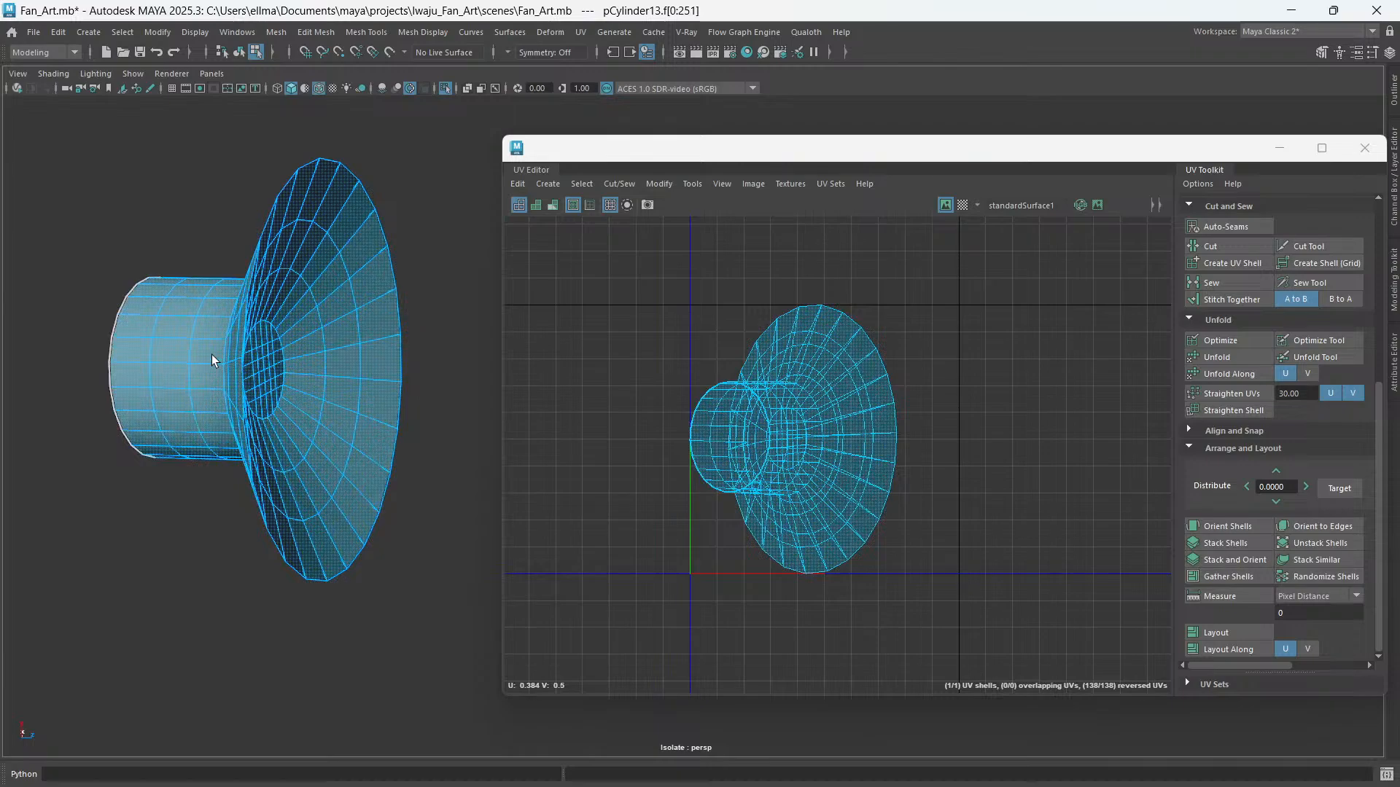
- Cut UV seams along the flared cylinder's outer rim, the border of its central disc, the neck loop and one lengthwise edge of the tube
click(195, 264)
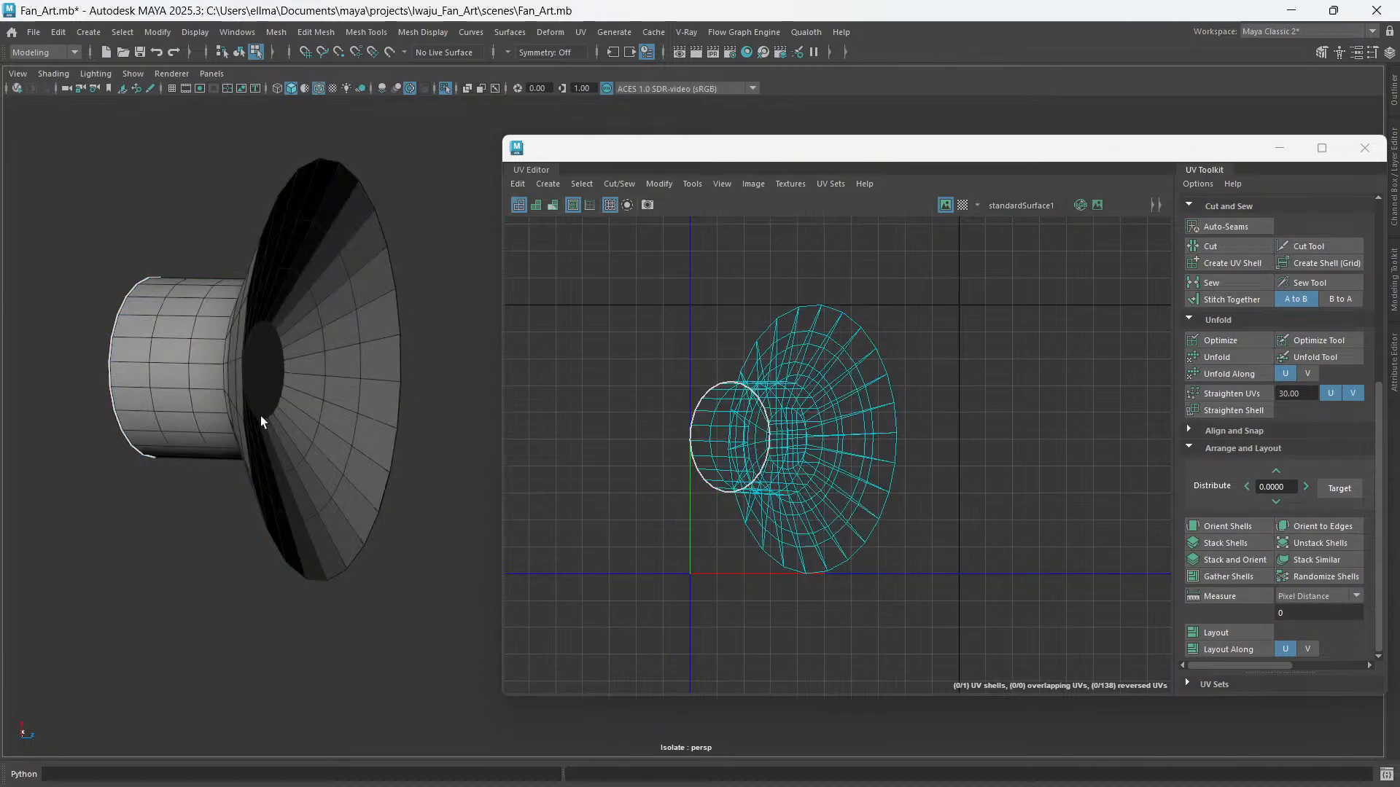
alt+drag(260, 416, 300, 345)
double_click(247, 549)
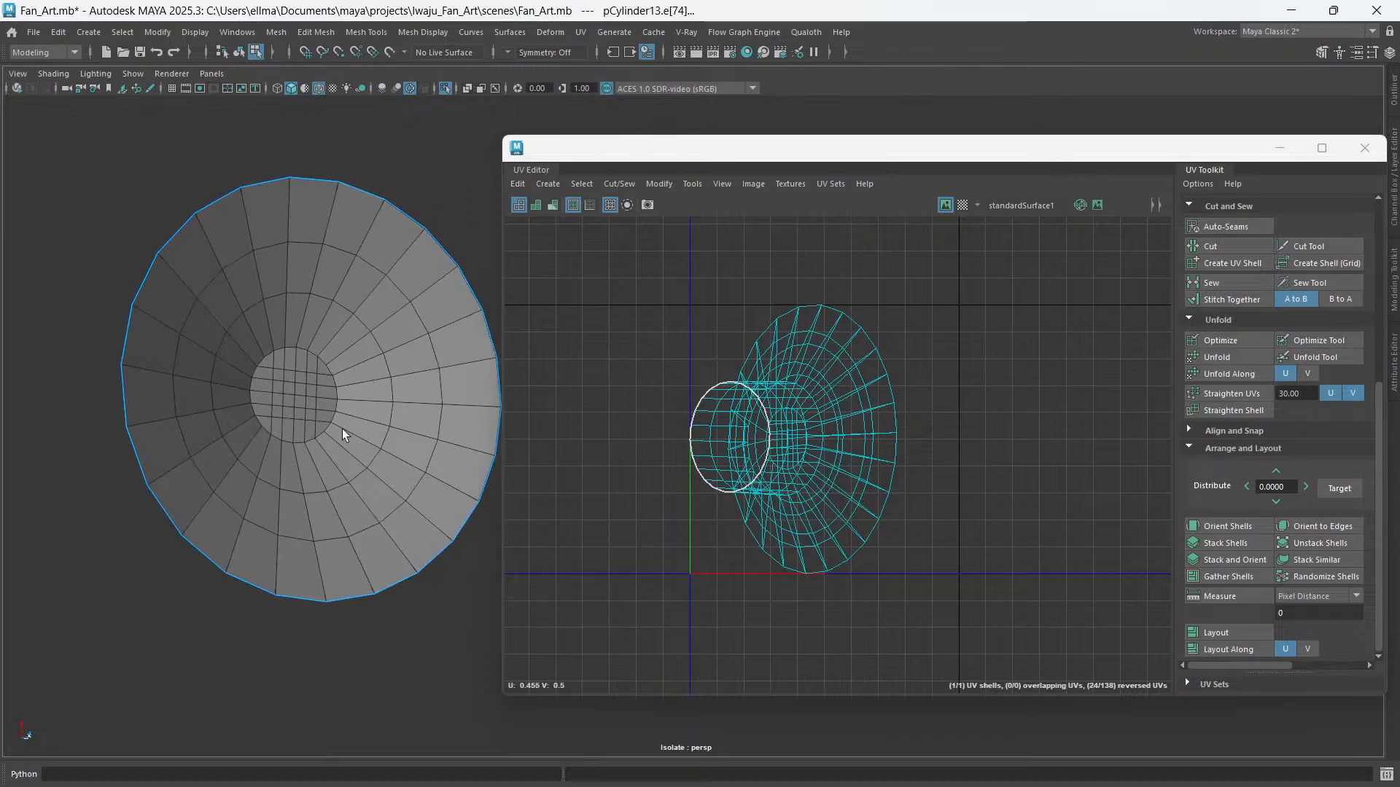
double_click(335, 395)
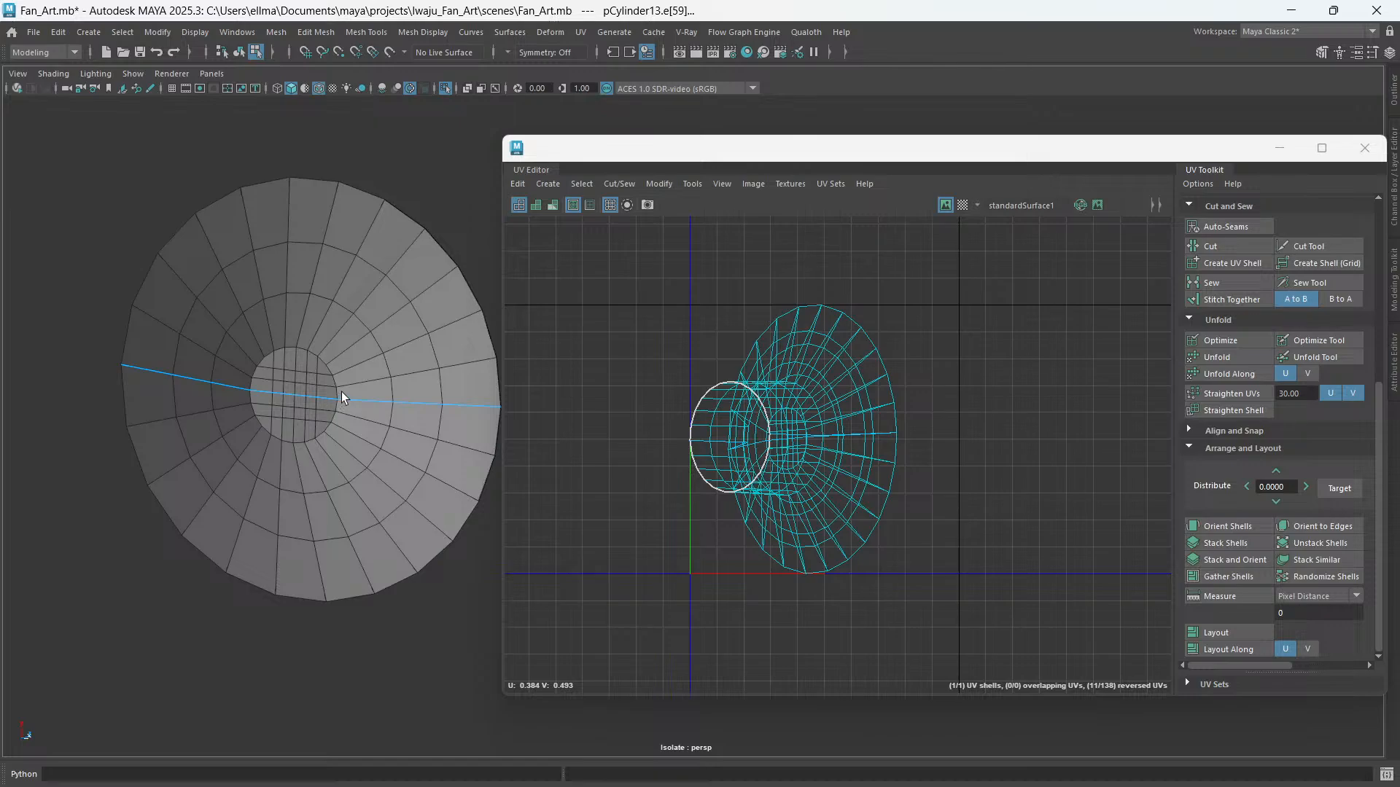
click(341, 392)
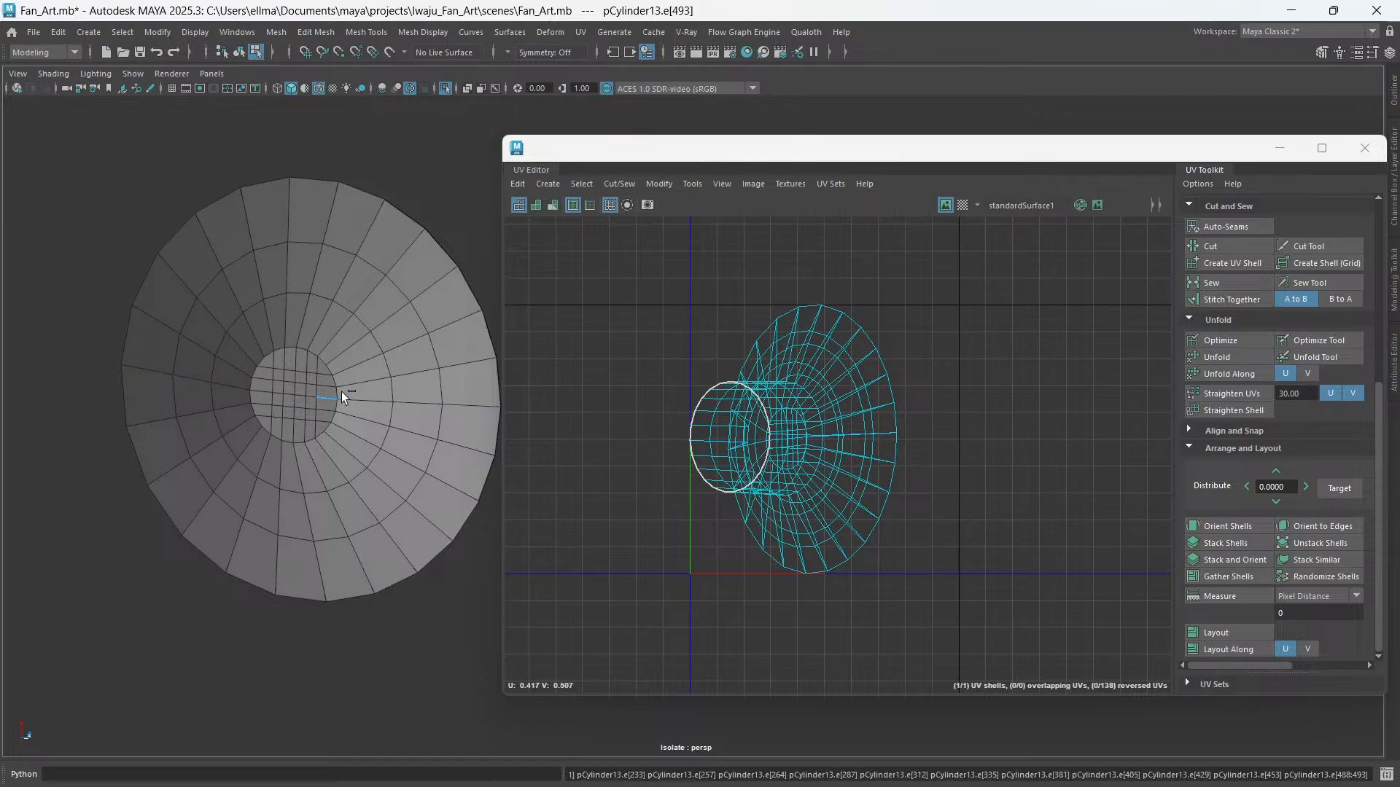
double_click(209, 562)
scroll(315, 434, up, 5)
alt+middle_drag(310, 400, 352, 413)
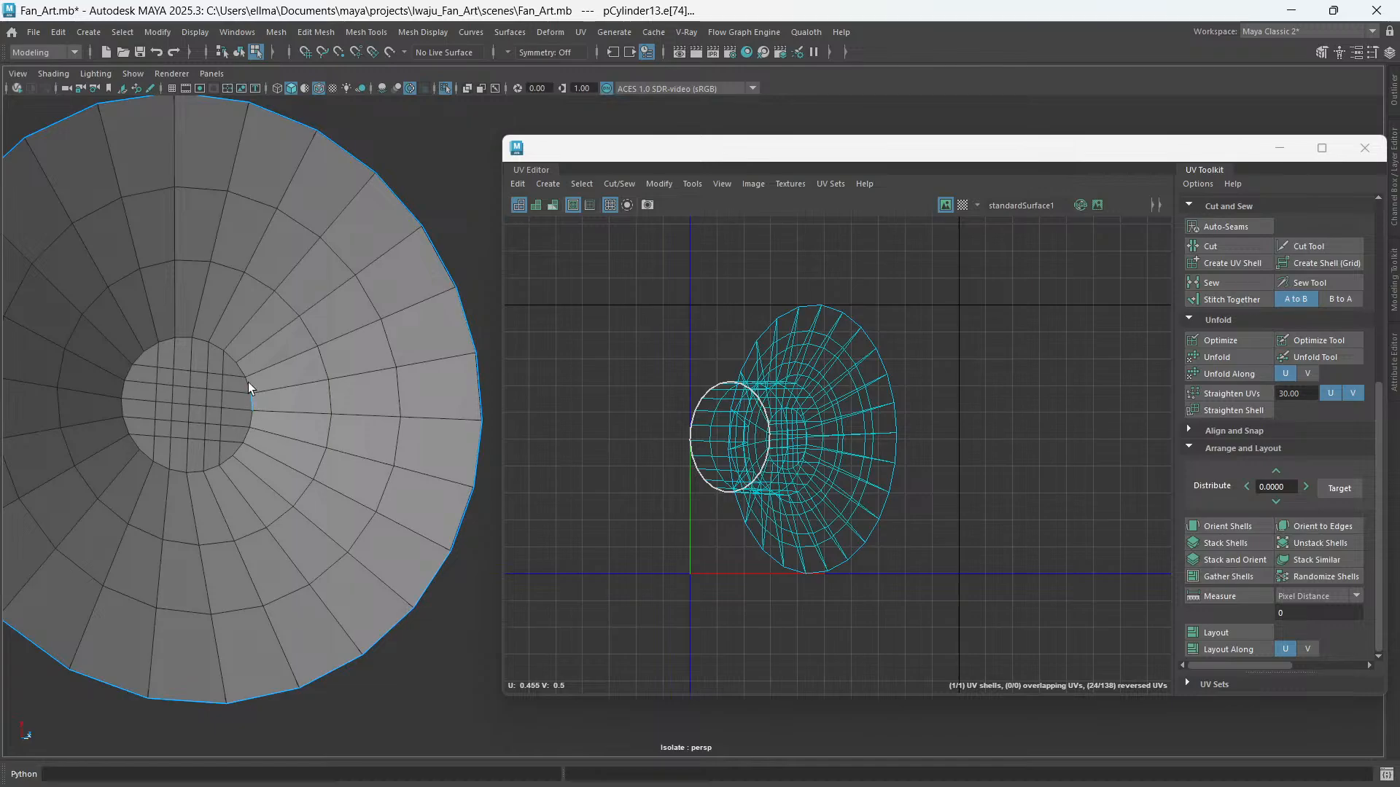
shift+double_click(249, 394)
shift+double_click(231, 357)
shift+double_click(141, 450)
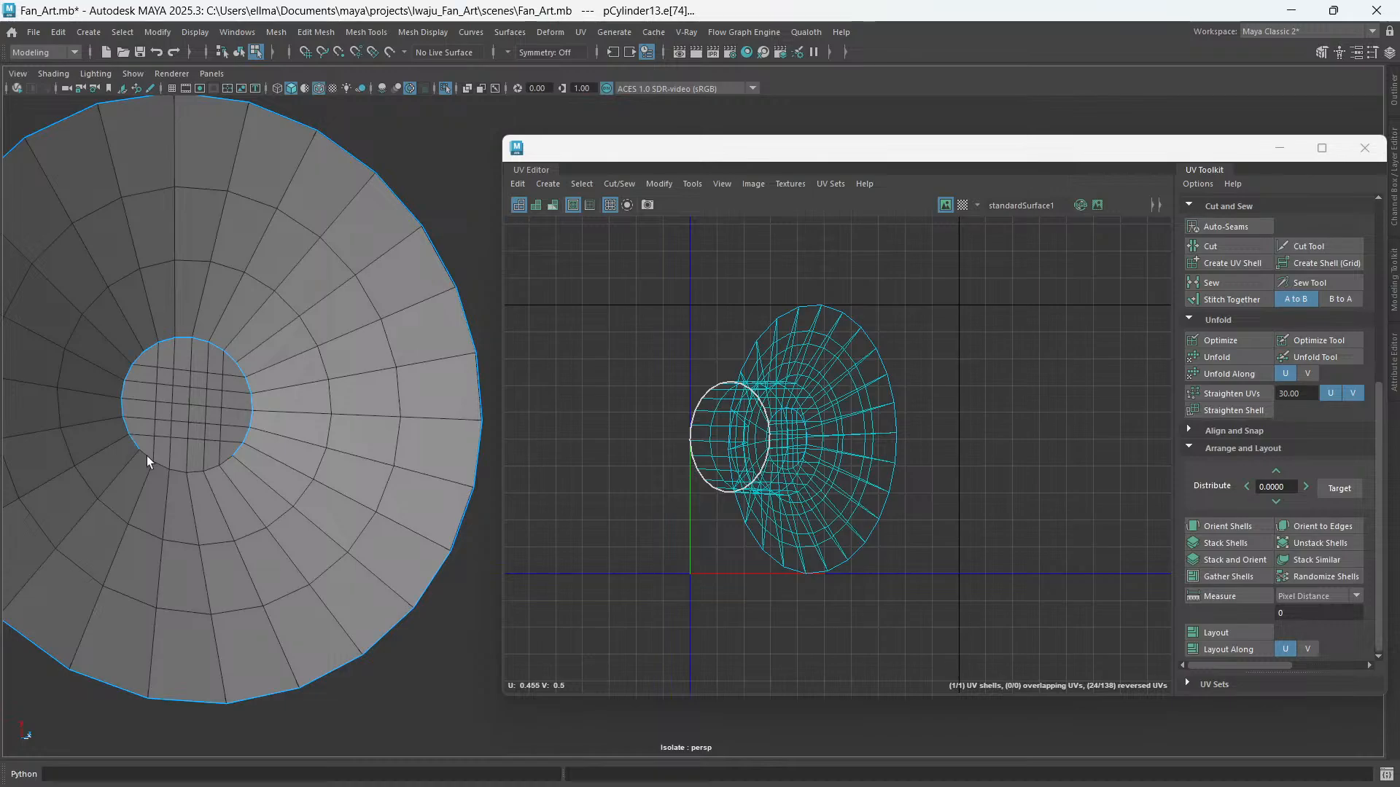
alt+drag(146, 457, 303, 432)
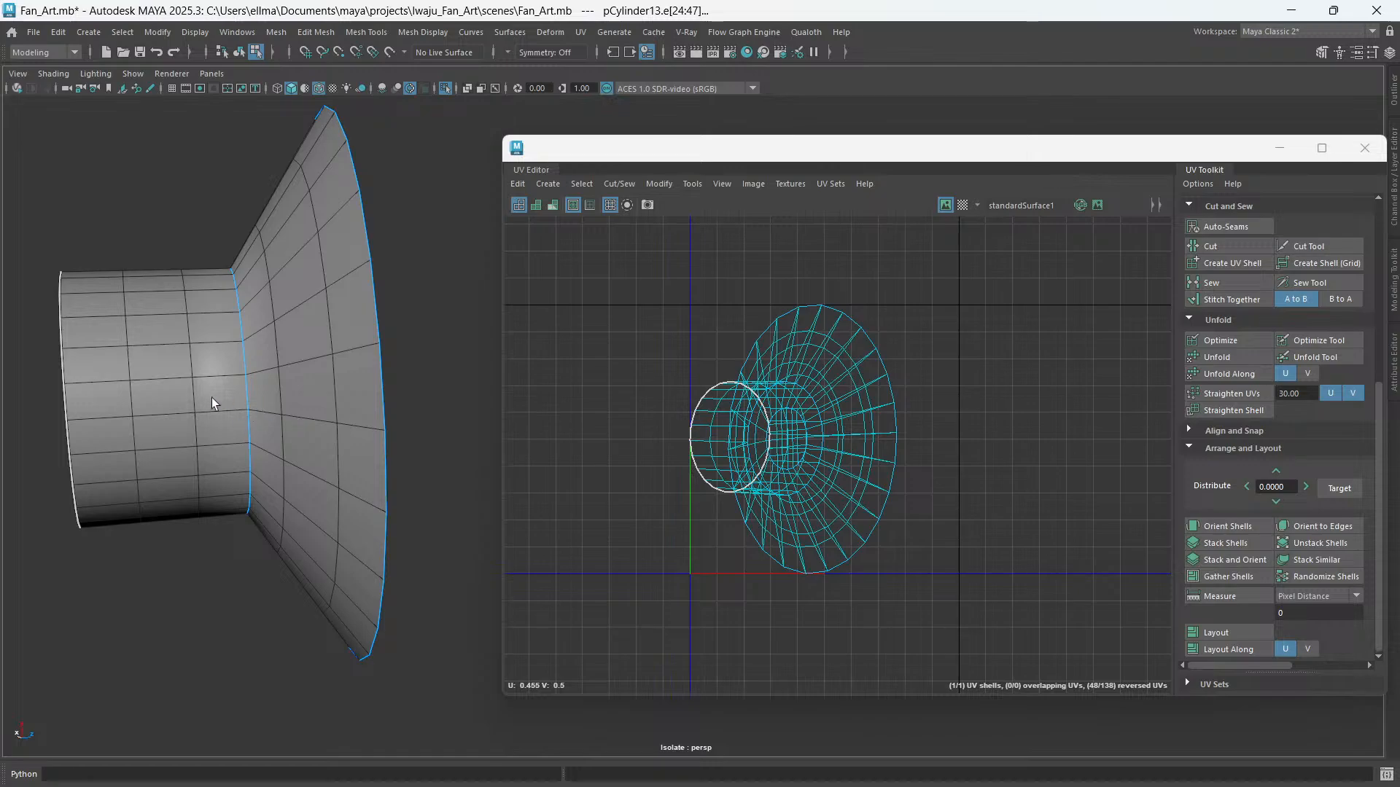
alt+drag(212, 403, 370, 471)
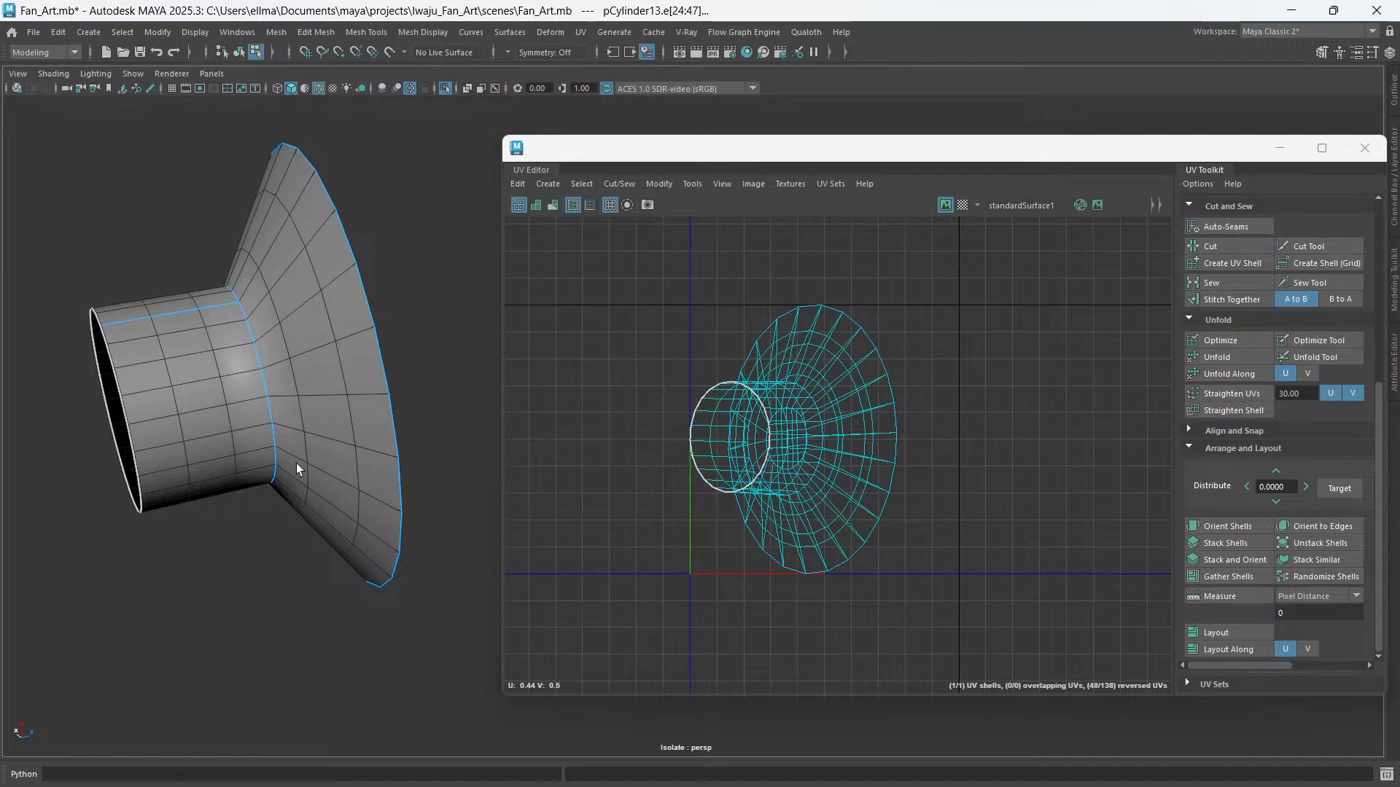
mouse_move(298, 471)
alt+mouse_down()
mouse_move(377, 472)
mouse_move(284, 472)
alt+mouse_up()
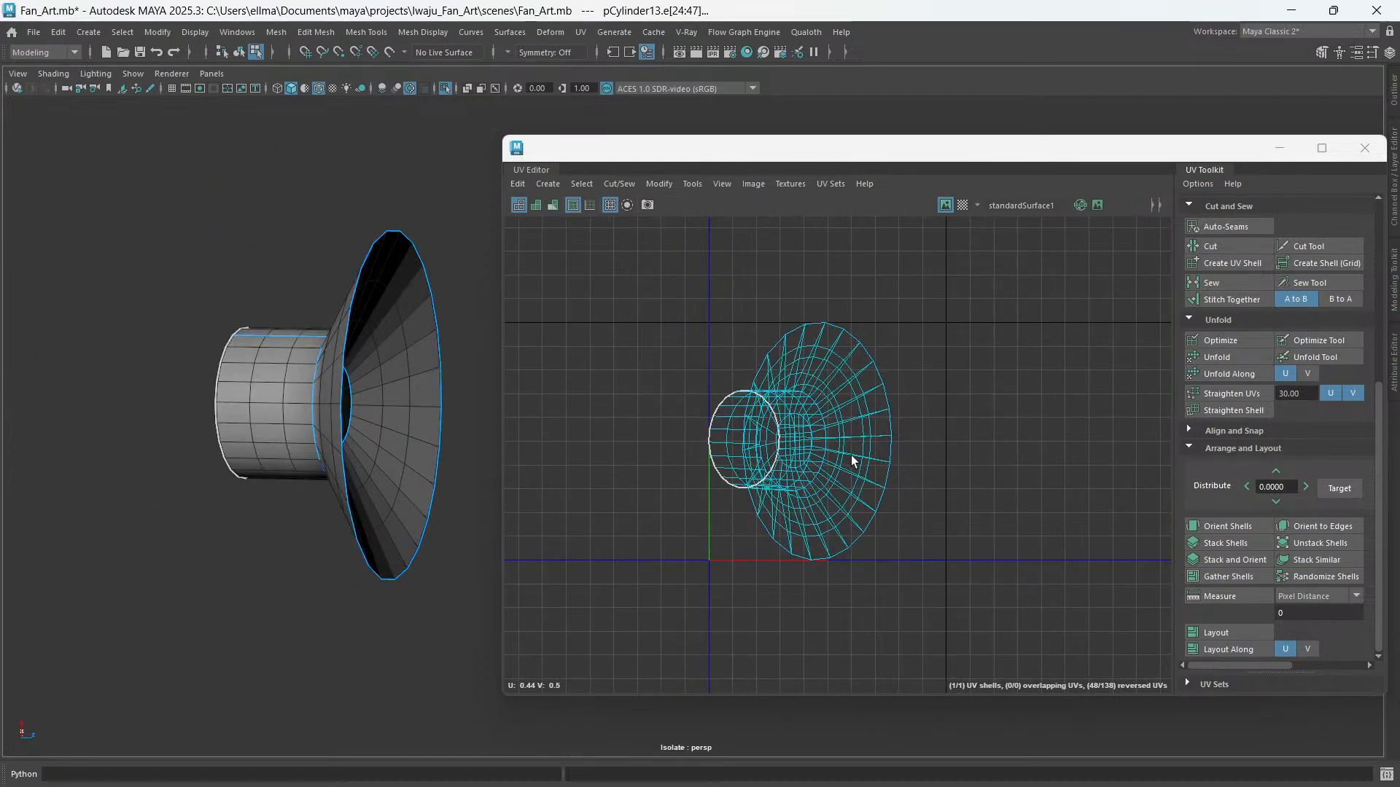
click(1214, 247)
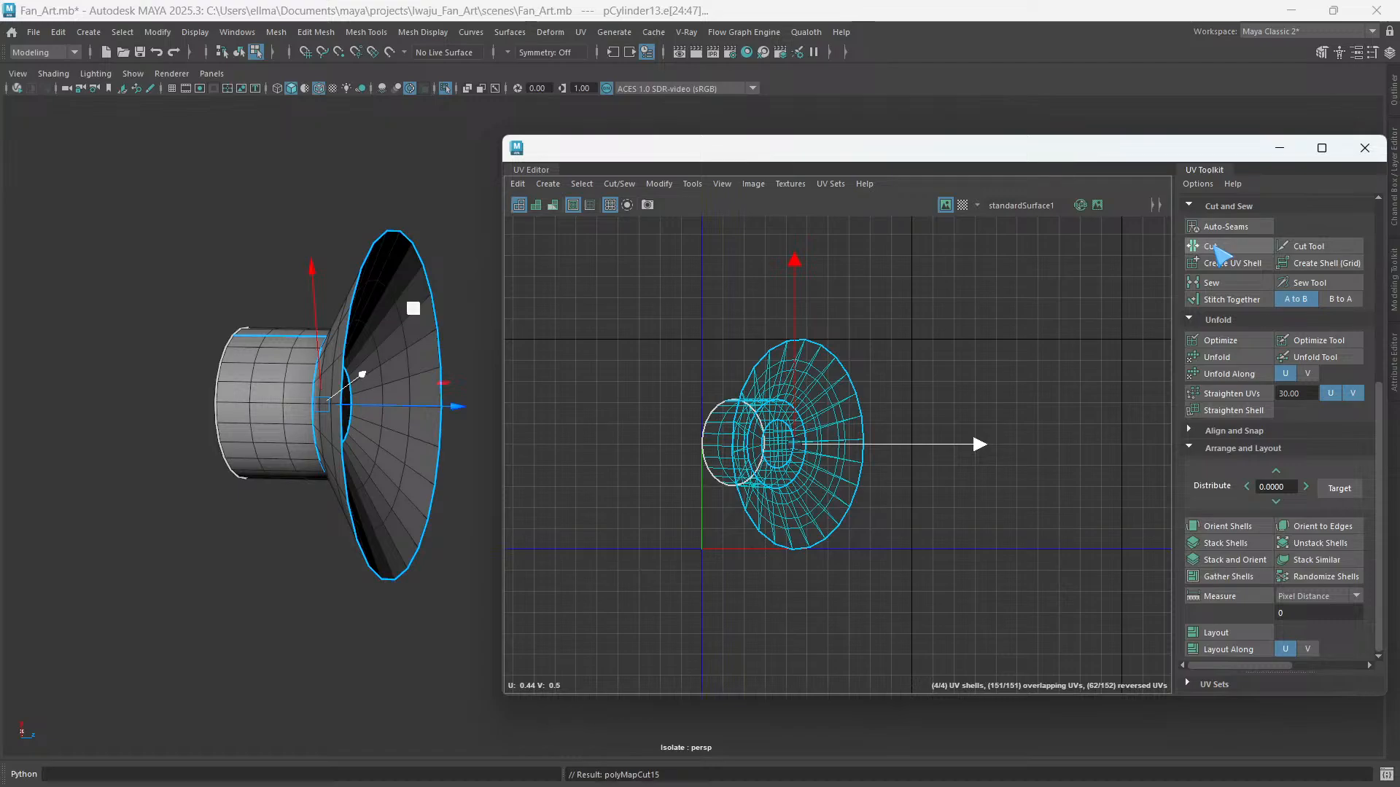
- Unfold the flared cylinder's cut UVs, orient the resulting shells and lay them out in the UV tile
click(1217, 357)
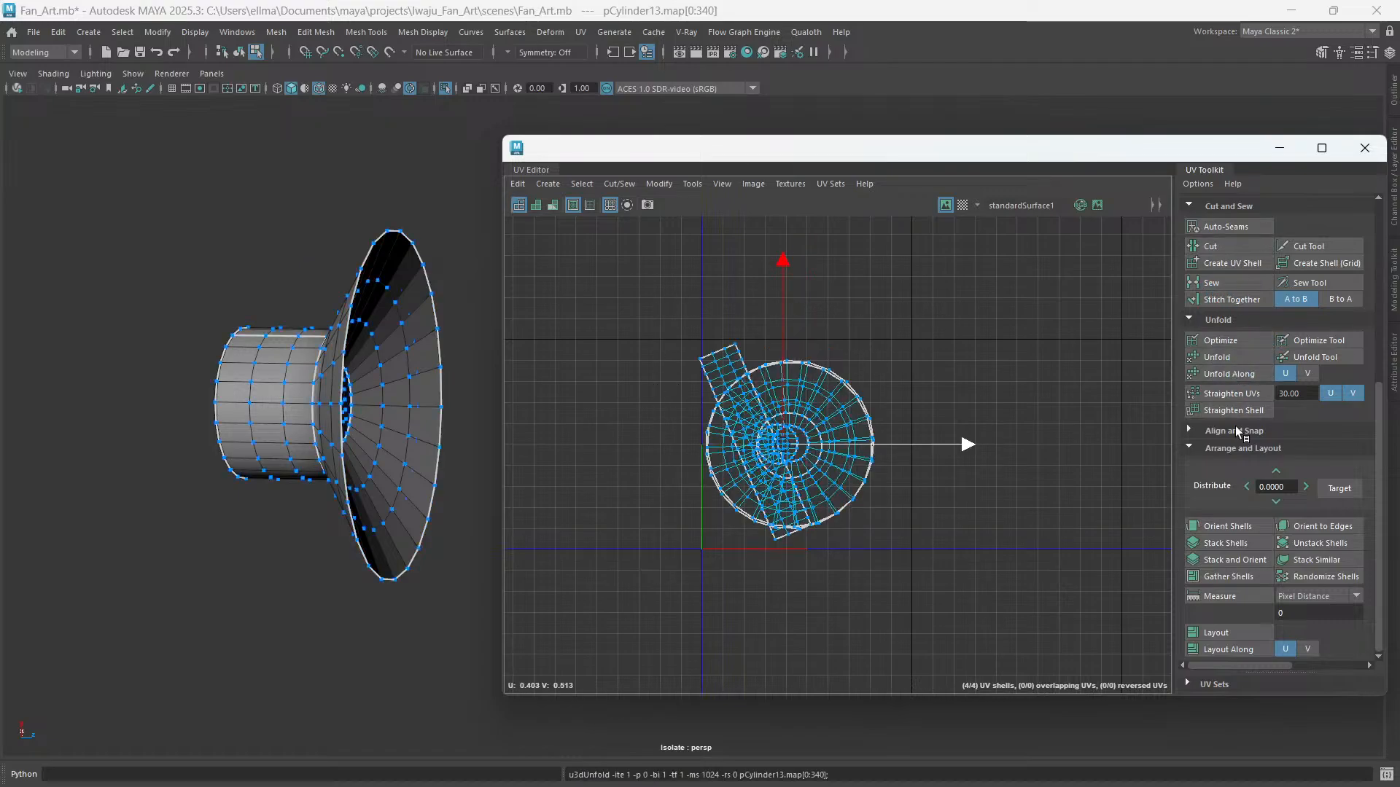
click(1216, 526)
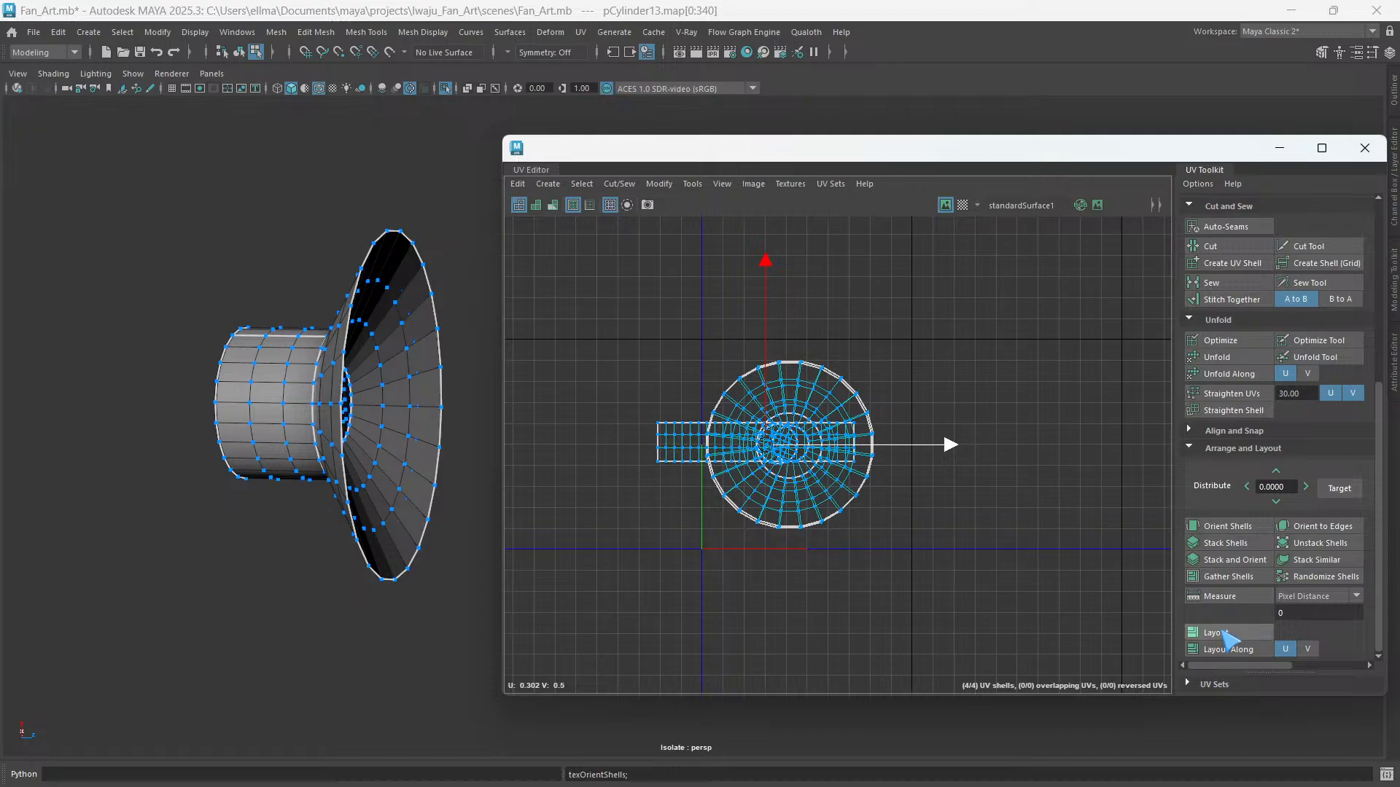
click(1216, 633)
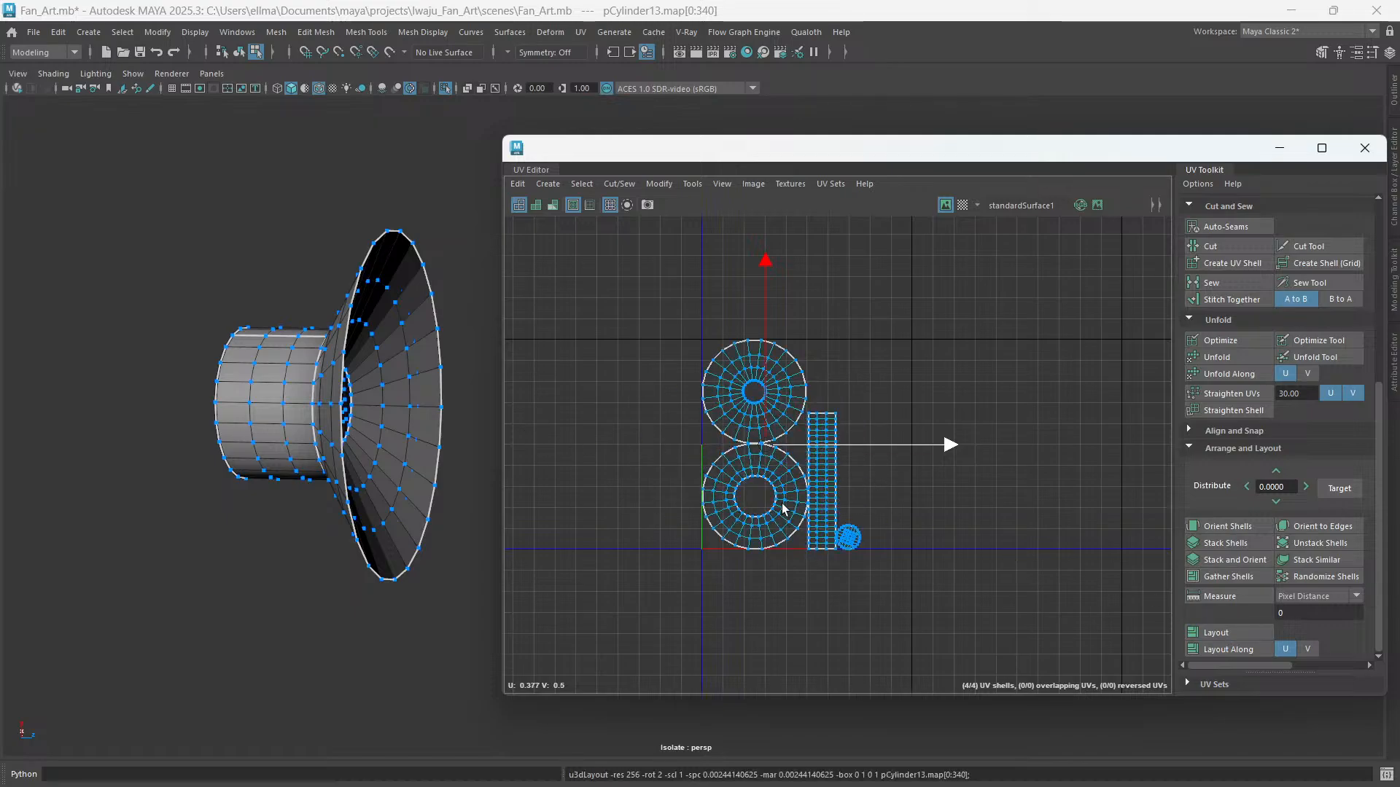
- Examine the laid-out ring, strip and disc UV shells and compare them with the open front of the cylinder
alt+drag(408, 438, 452, 481)
scroll(459, 488, up, 4)
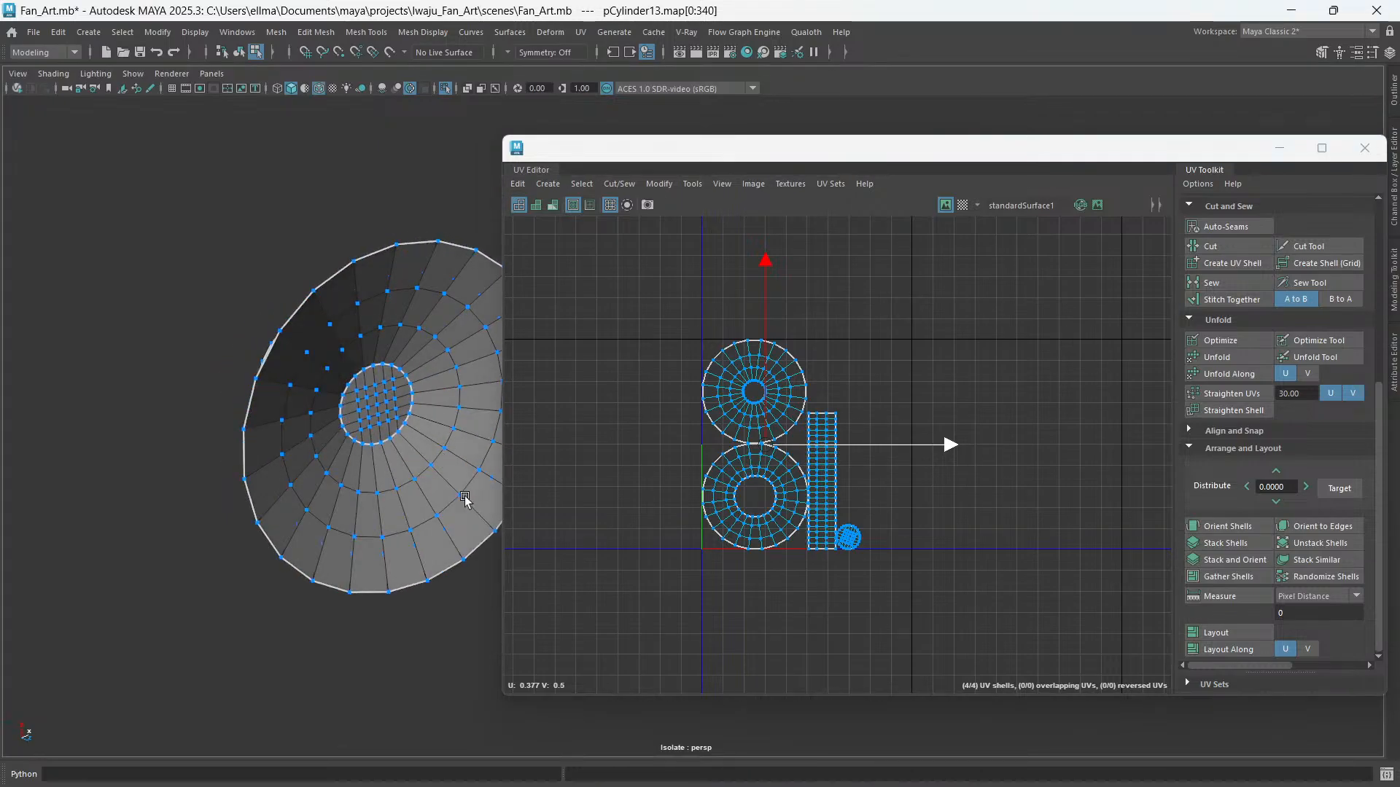
scroll(812, 547, up, 4)
alt+middle_drag(816, 484, 750, 434)
scroll(855, 426, up, 1)
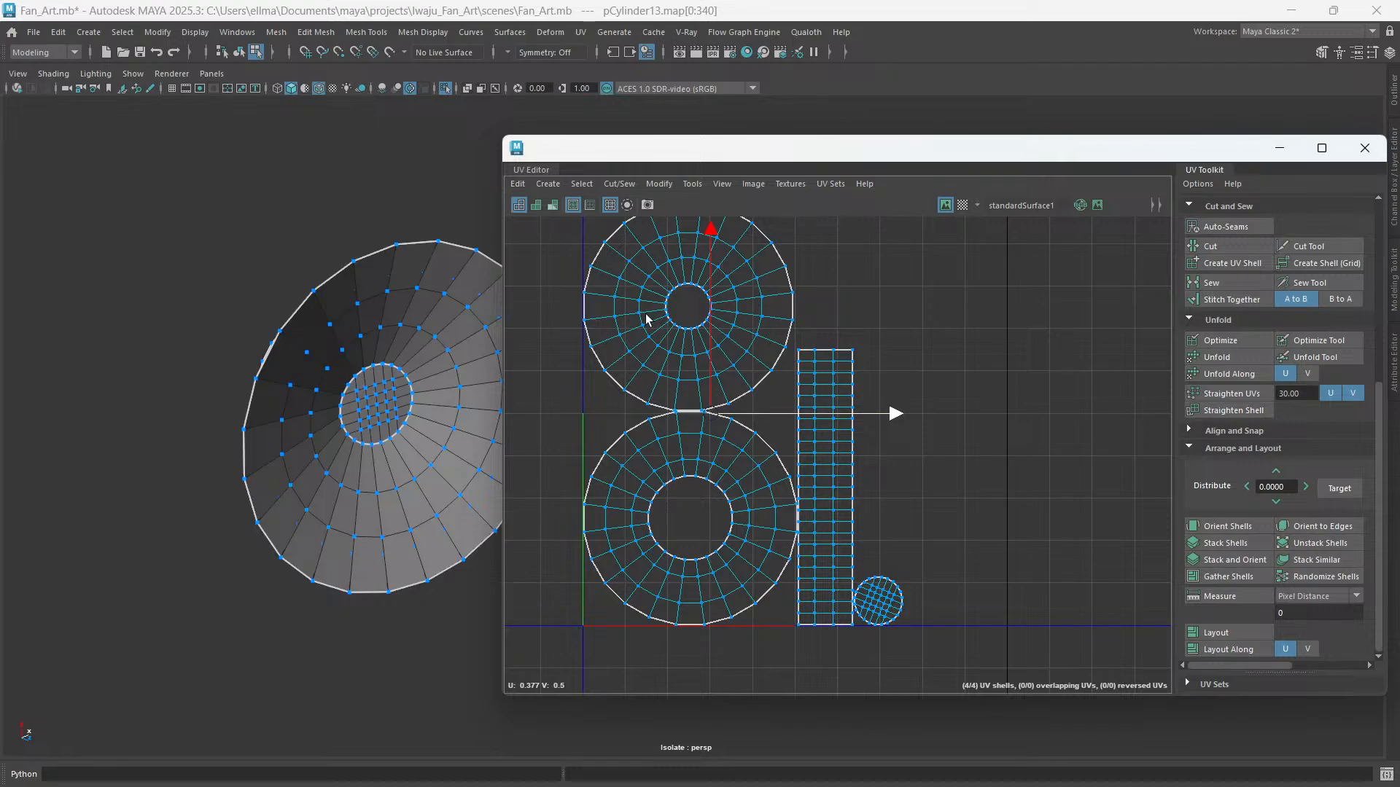
alt+middle_drag(839, 598, 838, 554)
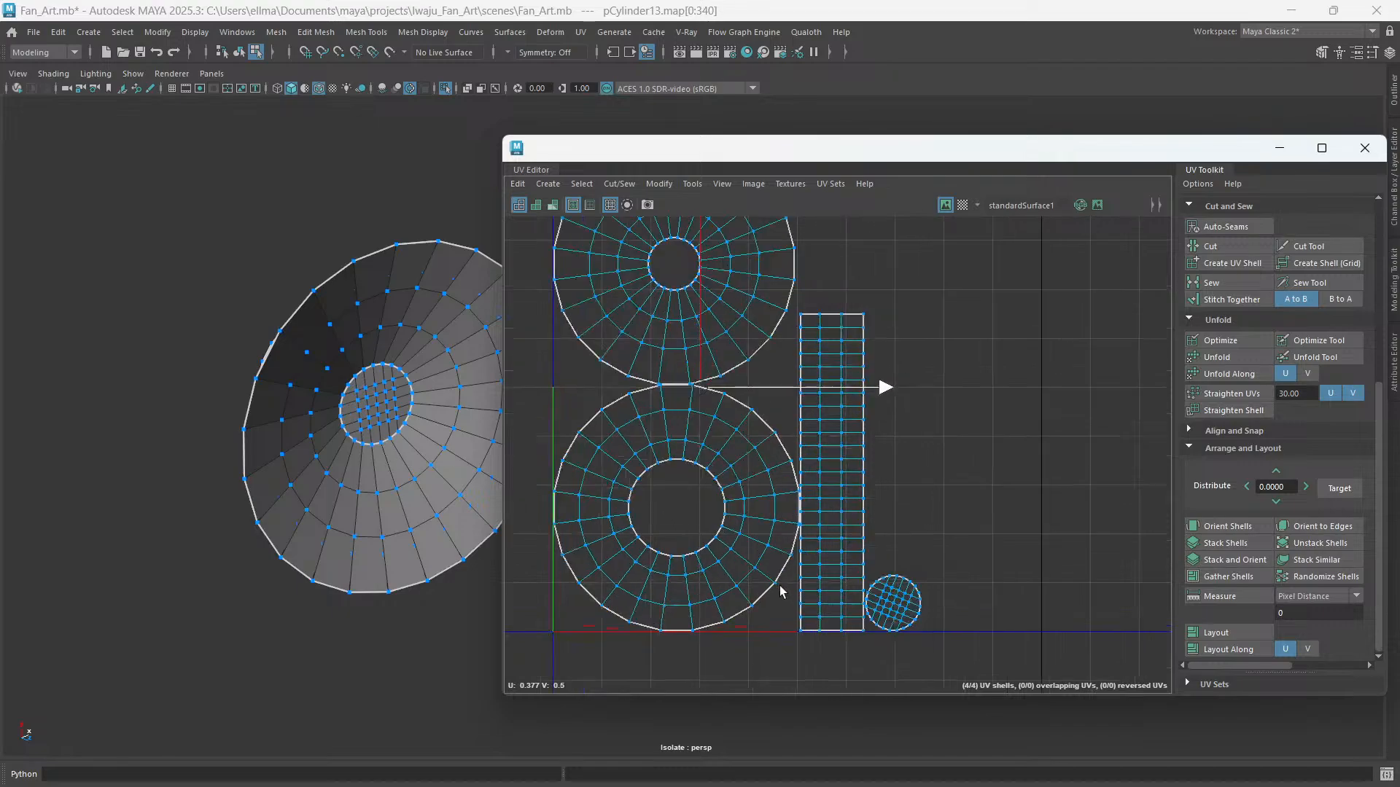
scroll(916, 560, up, 3)
alt+middle_drag(959, 582, 956, 621)
alt+middle_drag(615, 346, 755, 540)
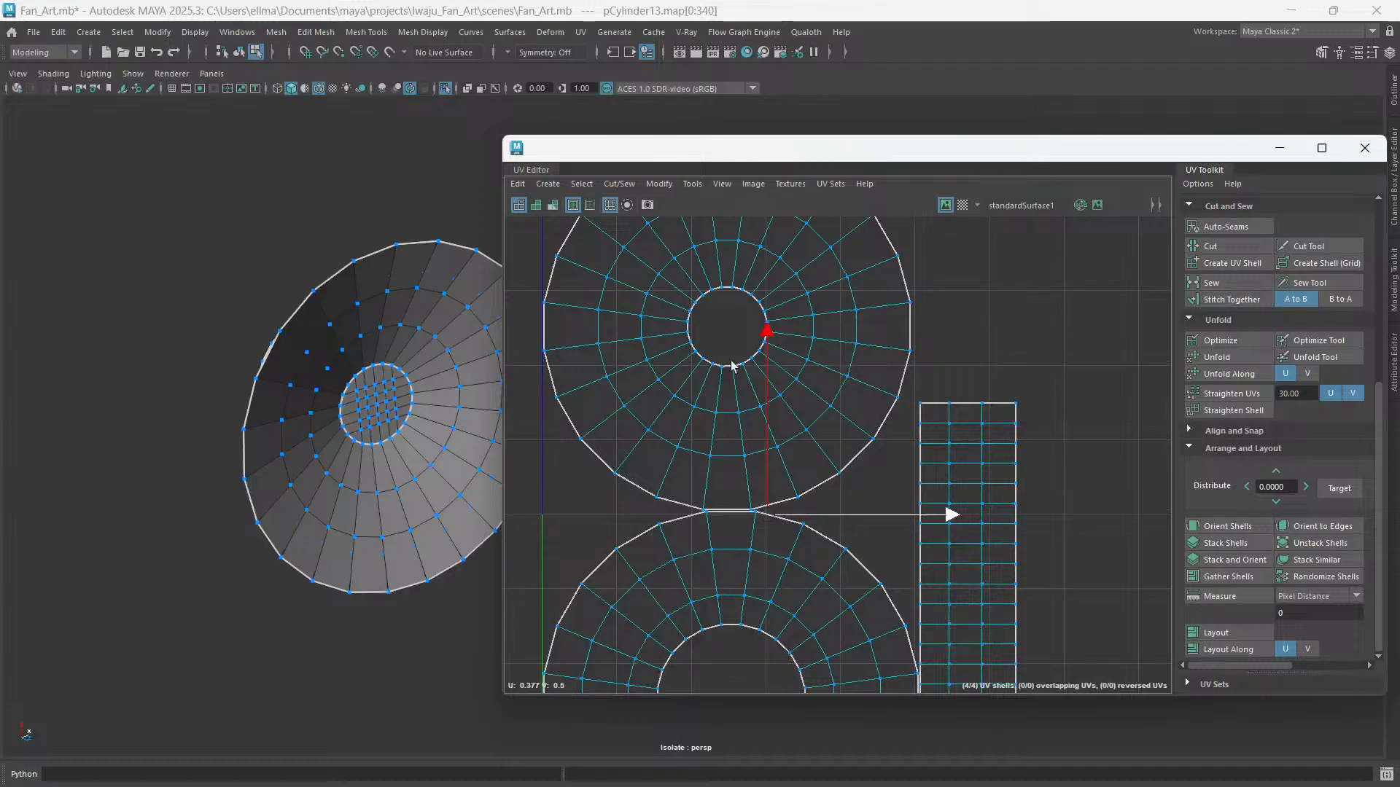
- Select all edges around the central hole of the upper ring shell and stitch the small disc shell into that hole
scroll(732, 366, up, 4)
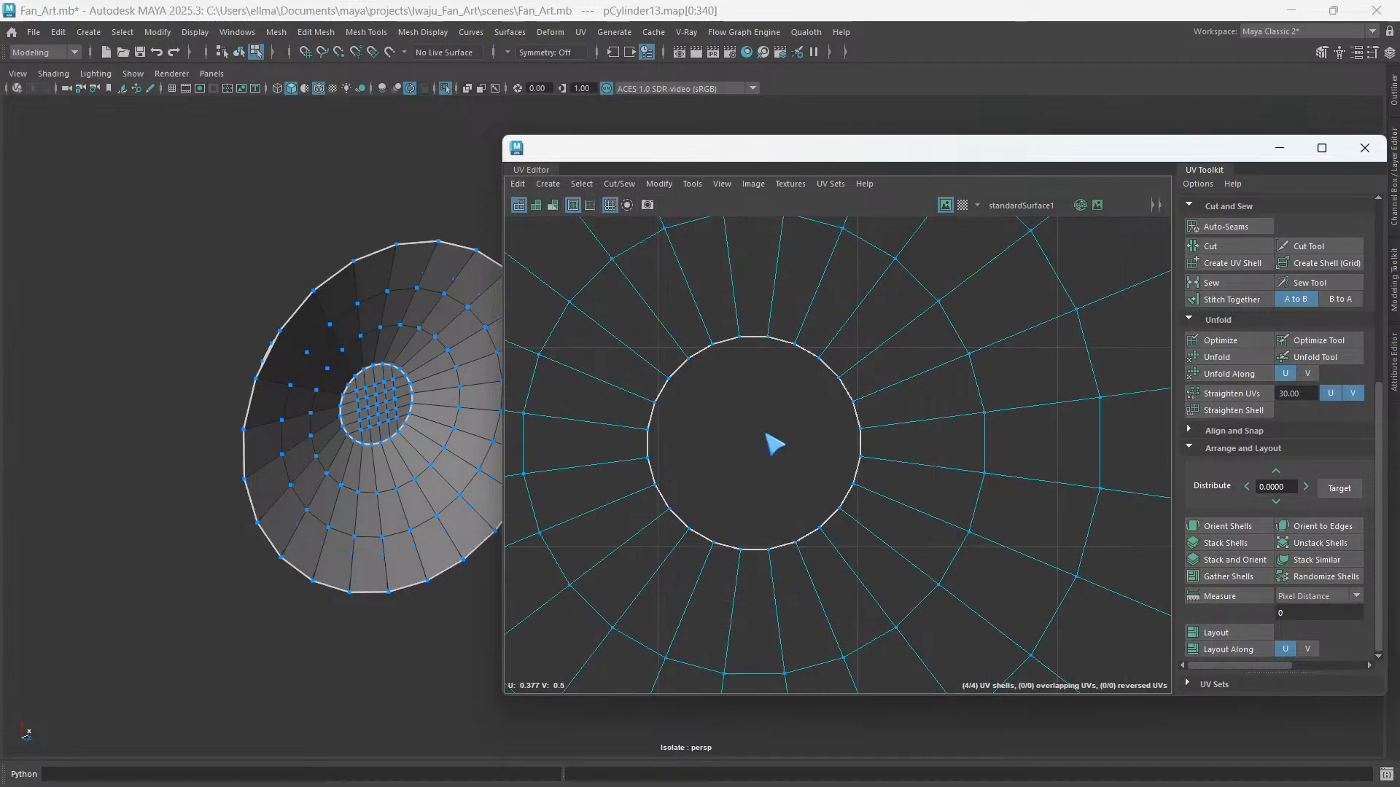
click(751, 339)
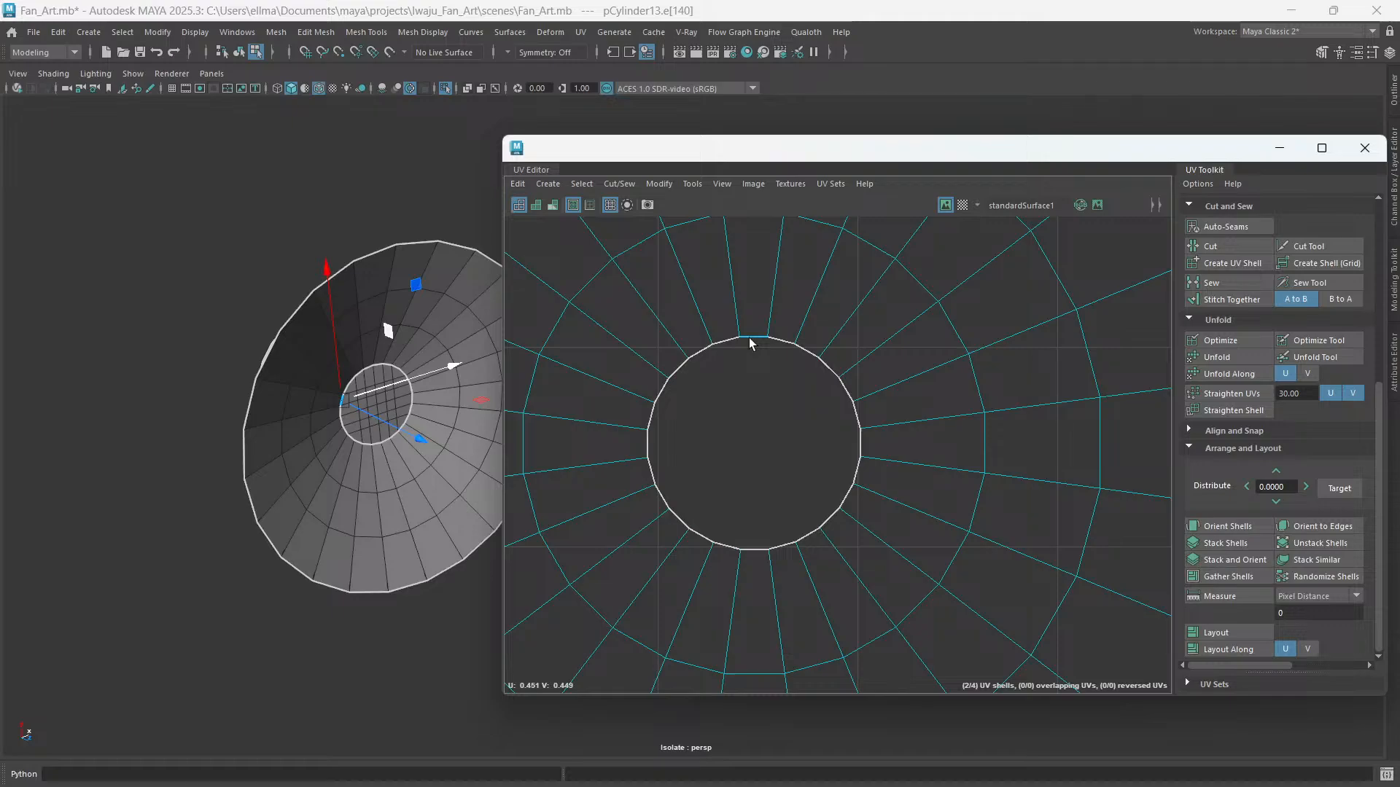
shift+double_click(845, 387)
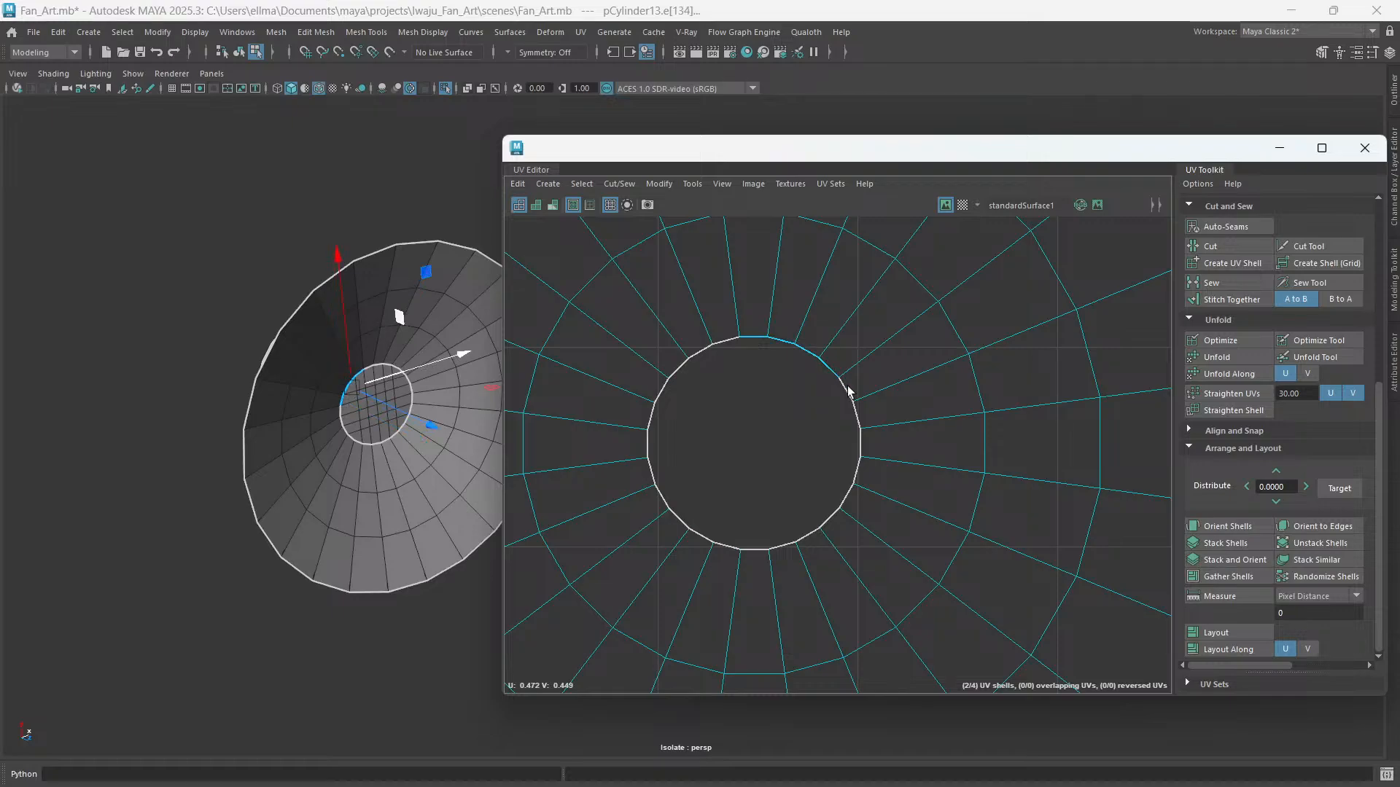
shift+click(861, 446)
shift+click(858, 475)
shift+click(847, 496)
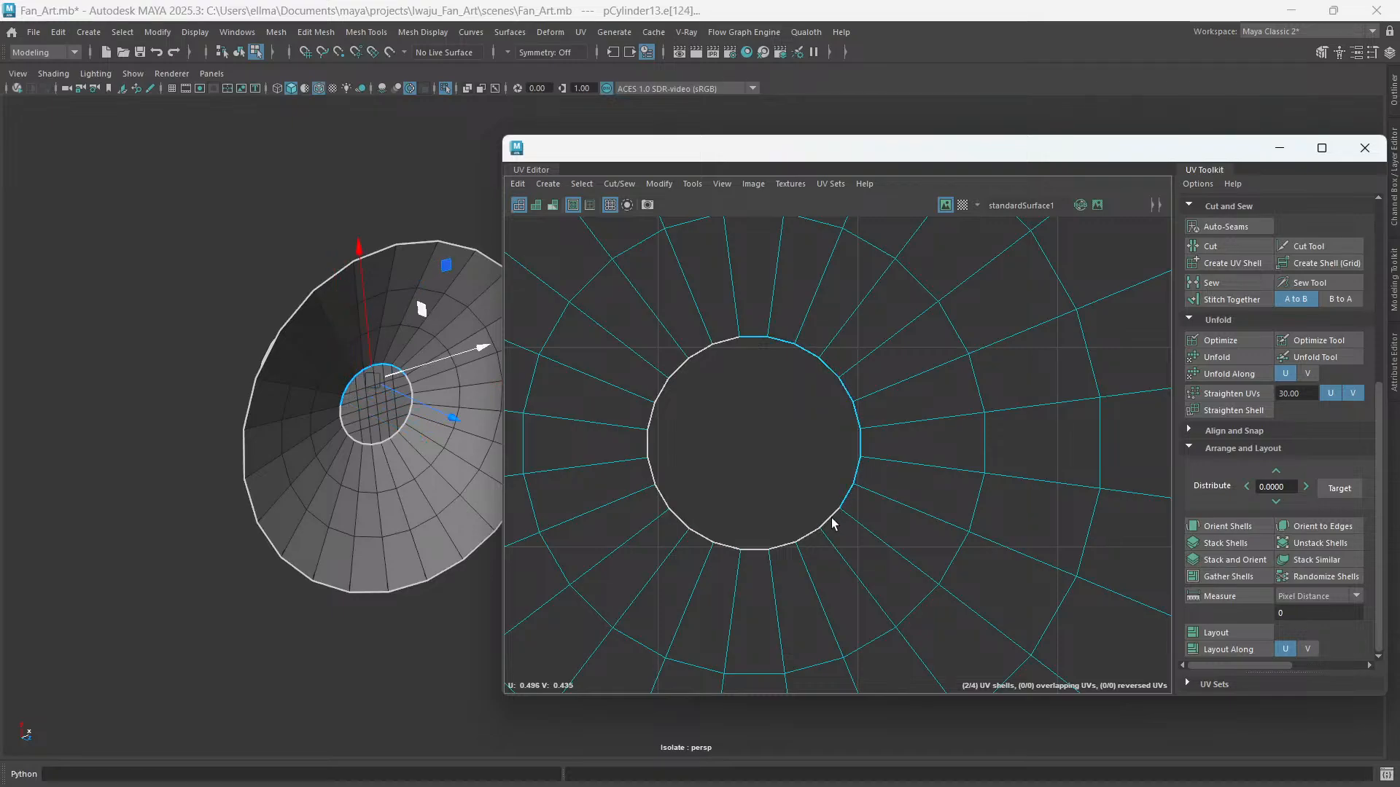
shift+click(826, 525)
shift+click(807, 536)
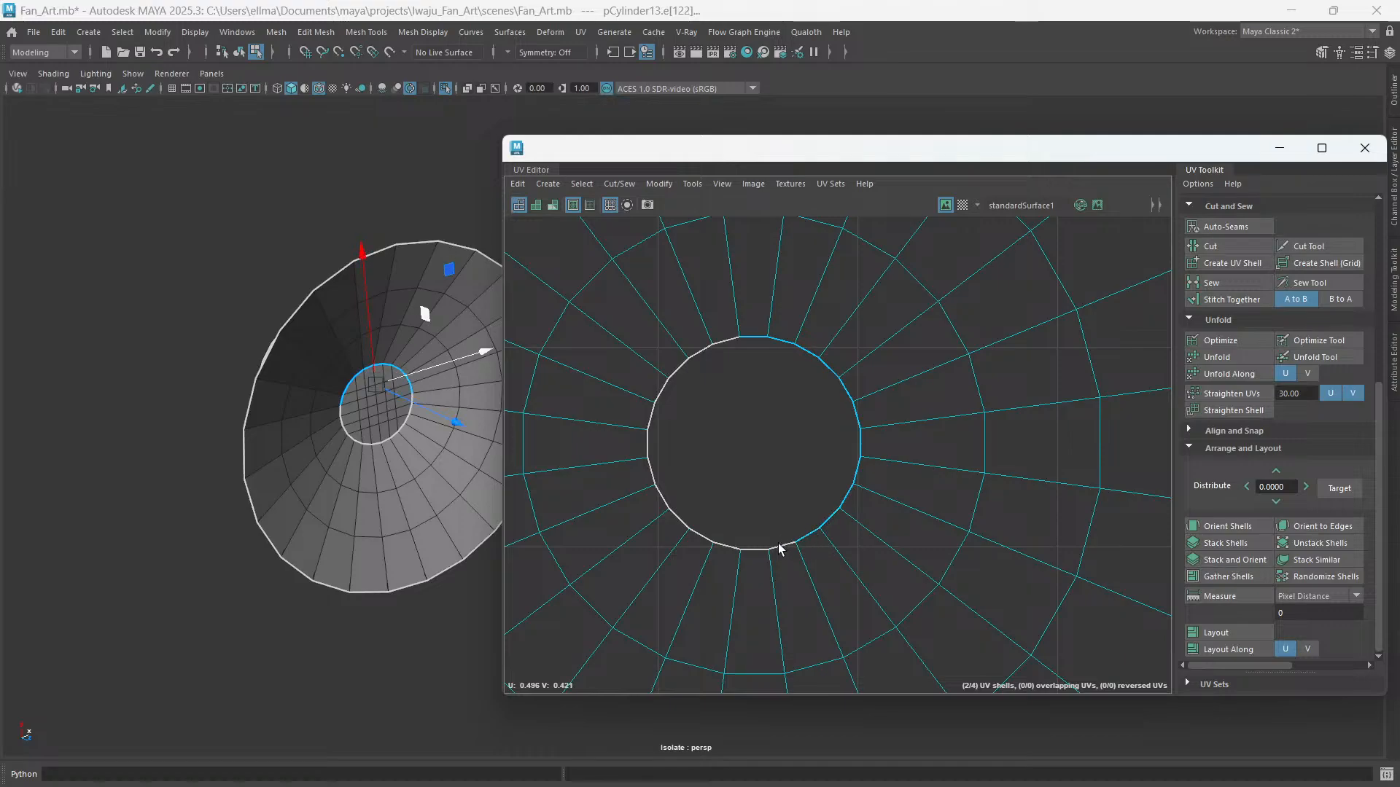
shift+click(779, 548)
shift+click(754, 549)
shift+click(725, 547)
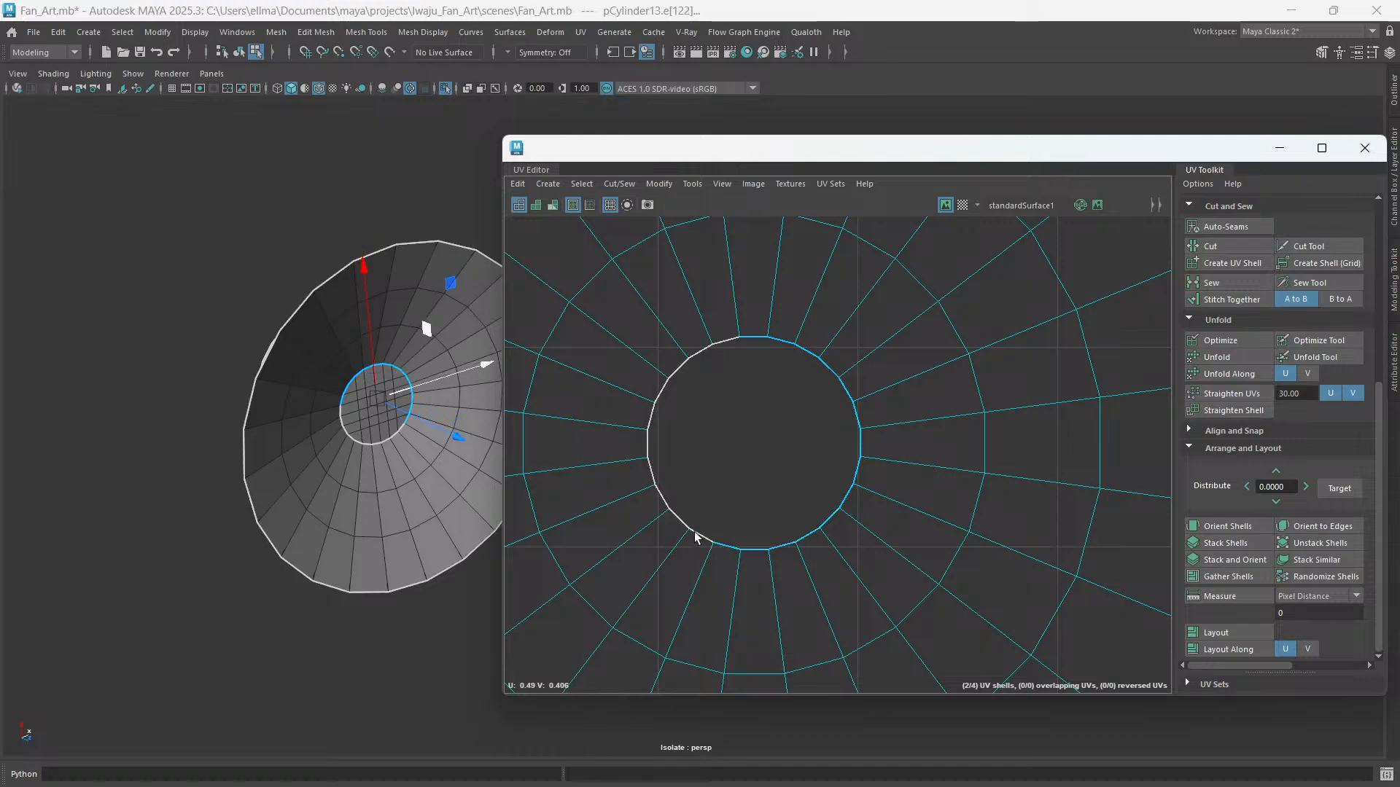
shift+click(699, 538)
shift+click(679, 521)
shift+click(650, 470)
shift+click(661, 494)
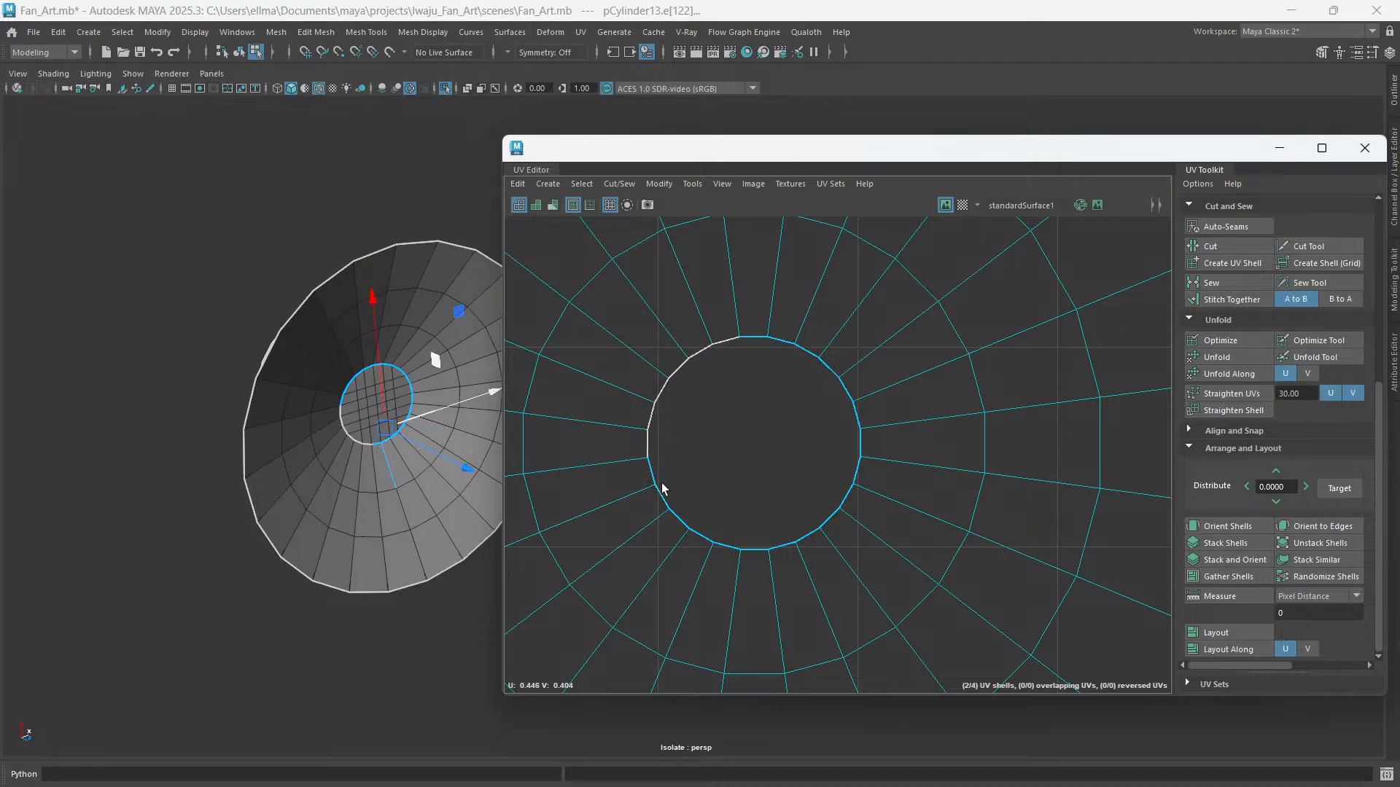
shift+click(648, 444)
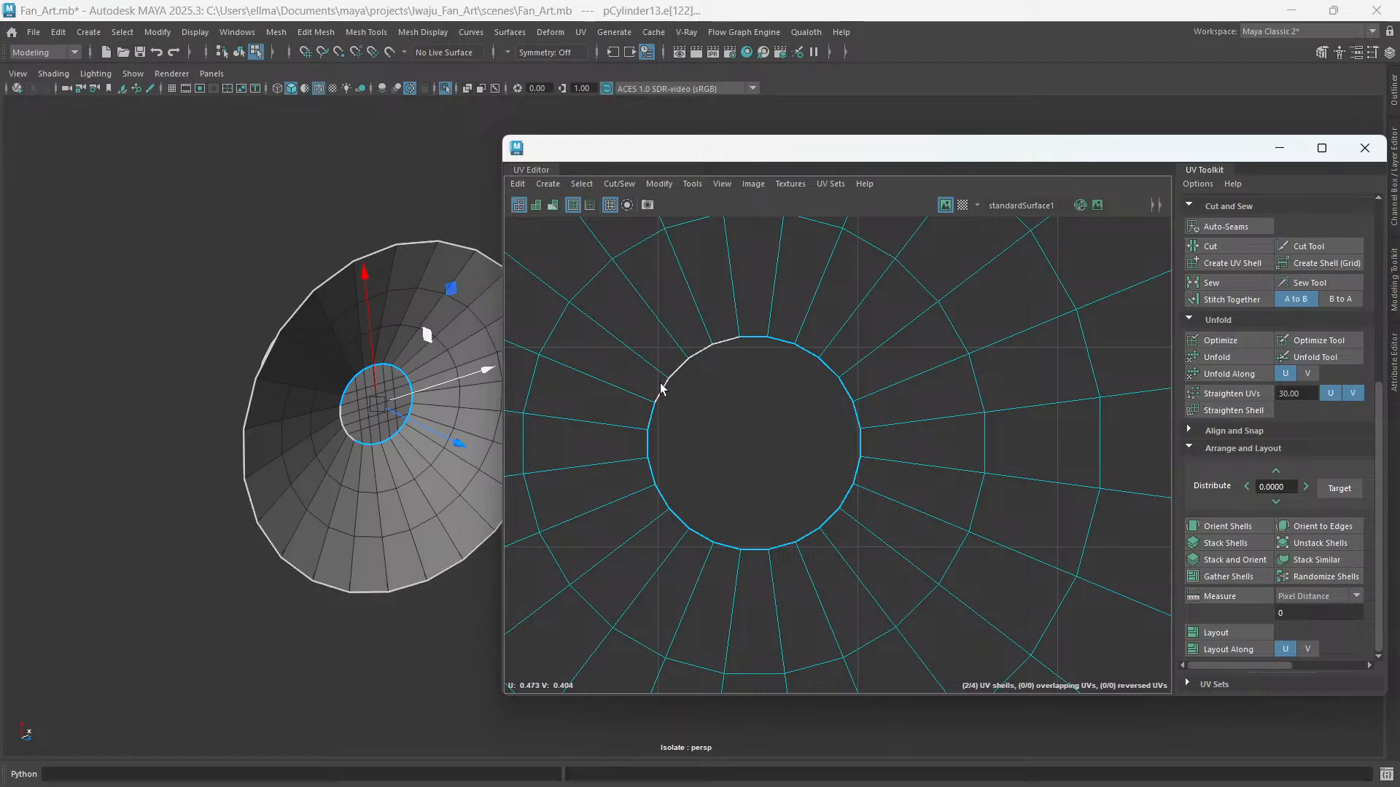
shift+click(678, 368)
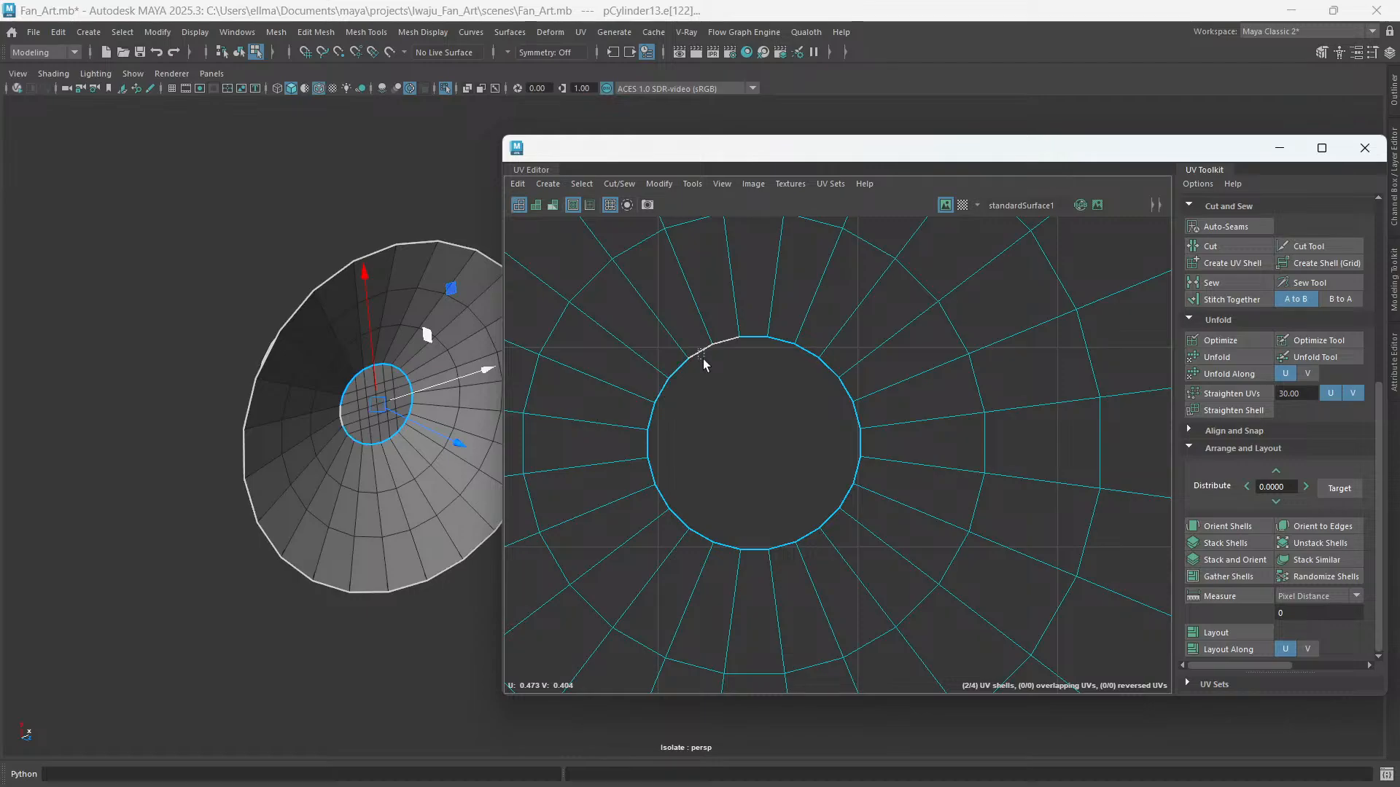
shift+click(705, 362)
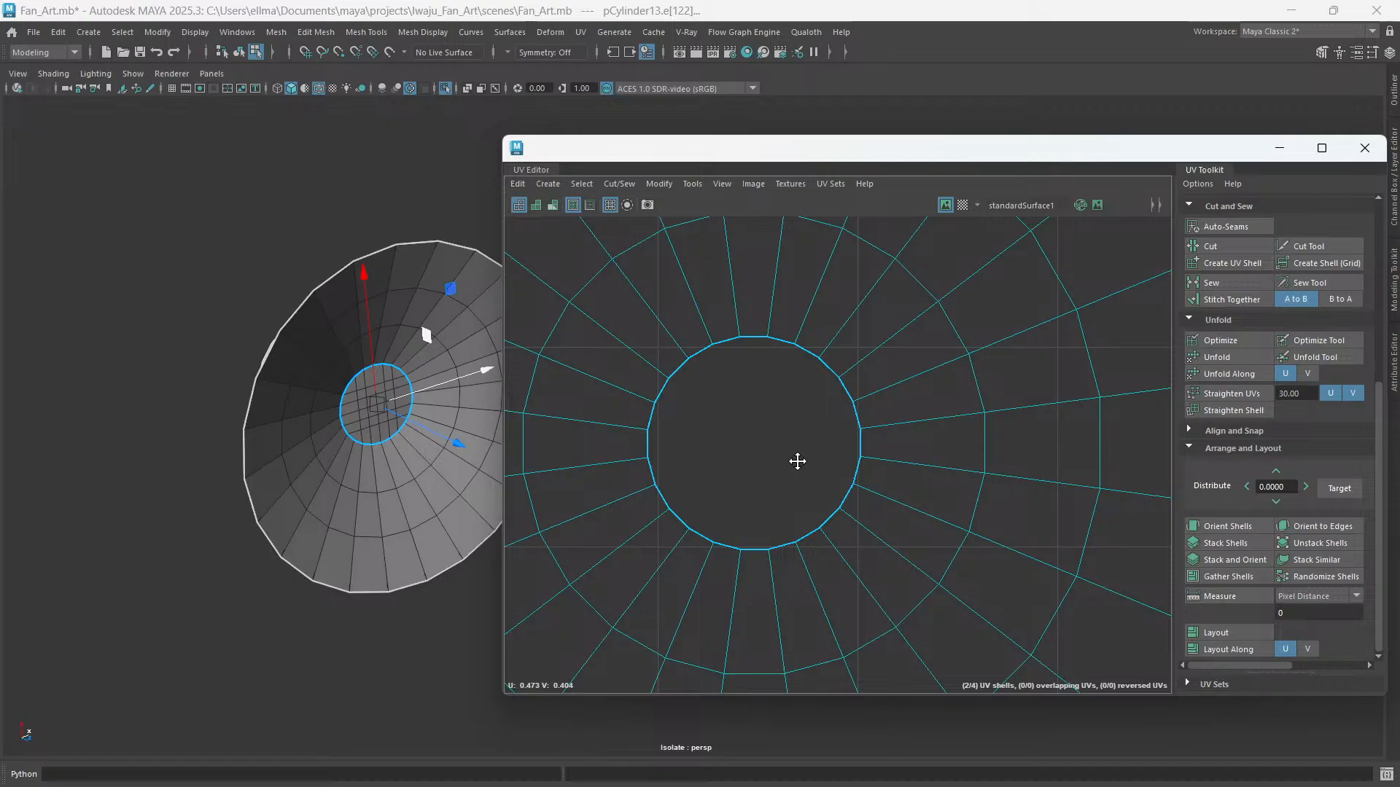
scroll(797, 460, down, 5)
scroll(849, 554, down, 2)
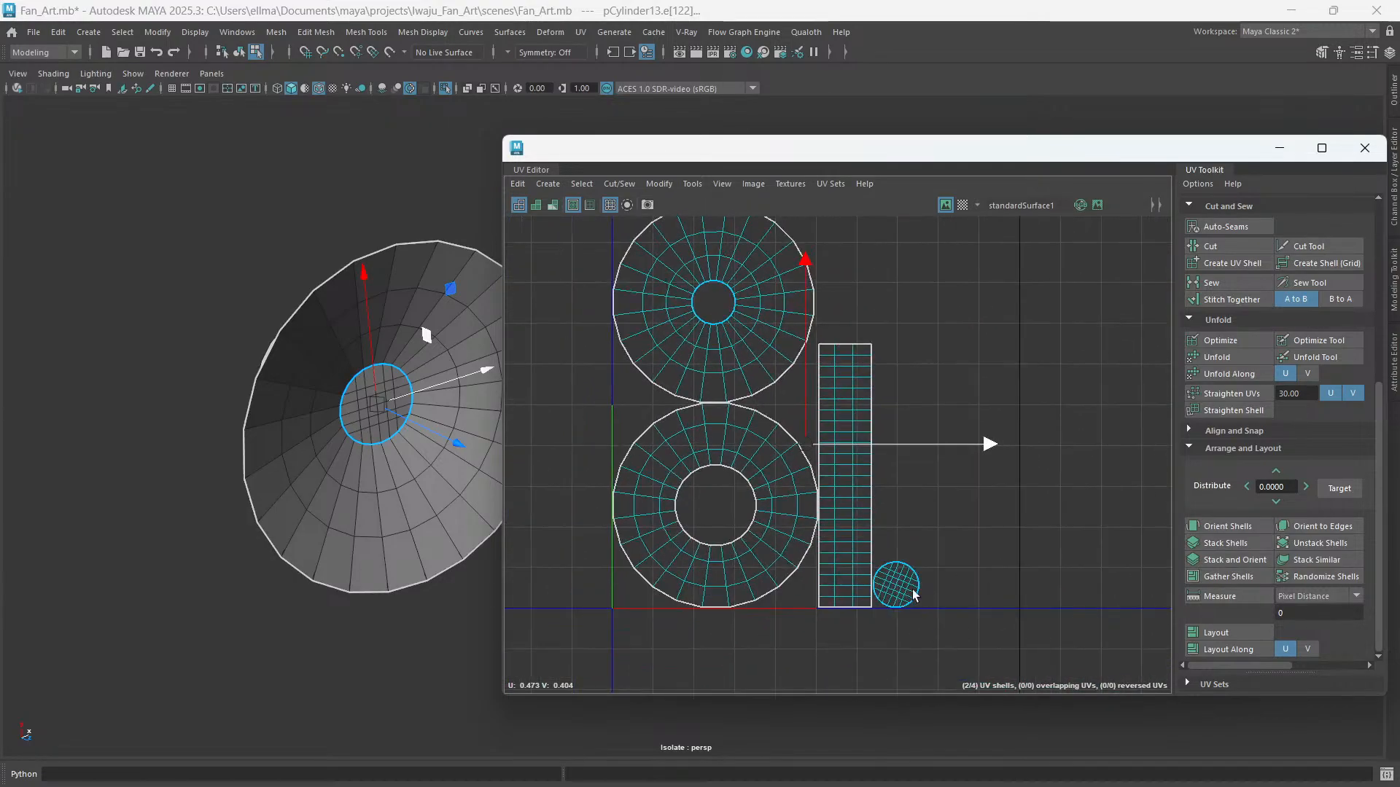
alt+middle_drag(811, 444, 847, 489)
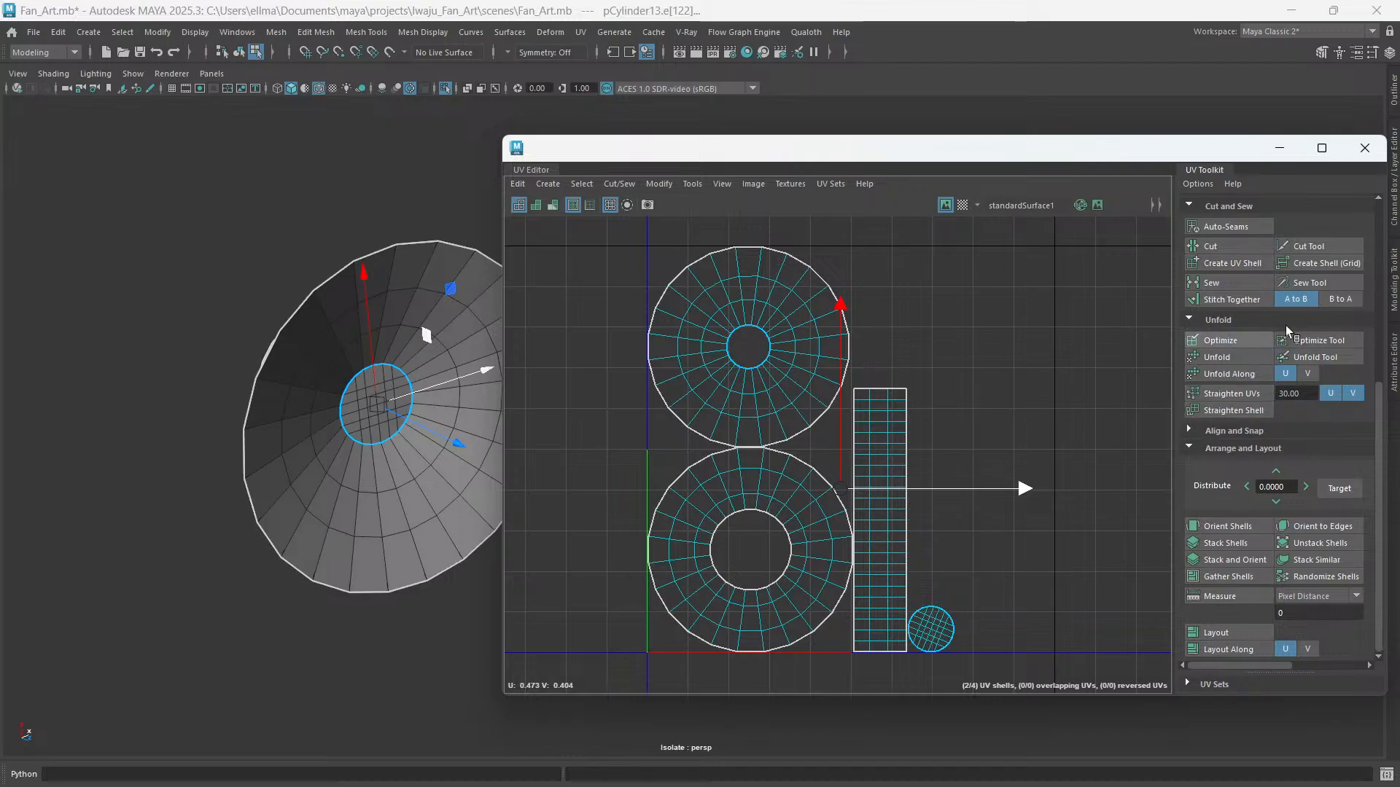
click(1231, 300)
scroll(742, 368, up, 4)
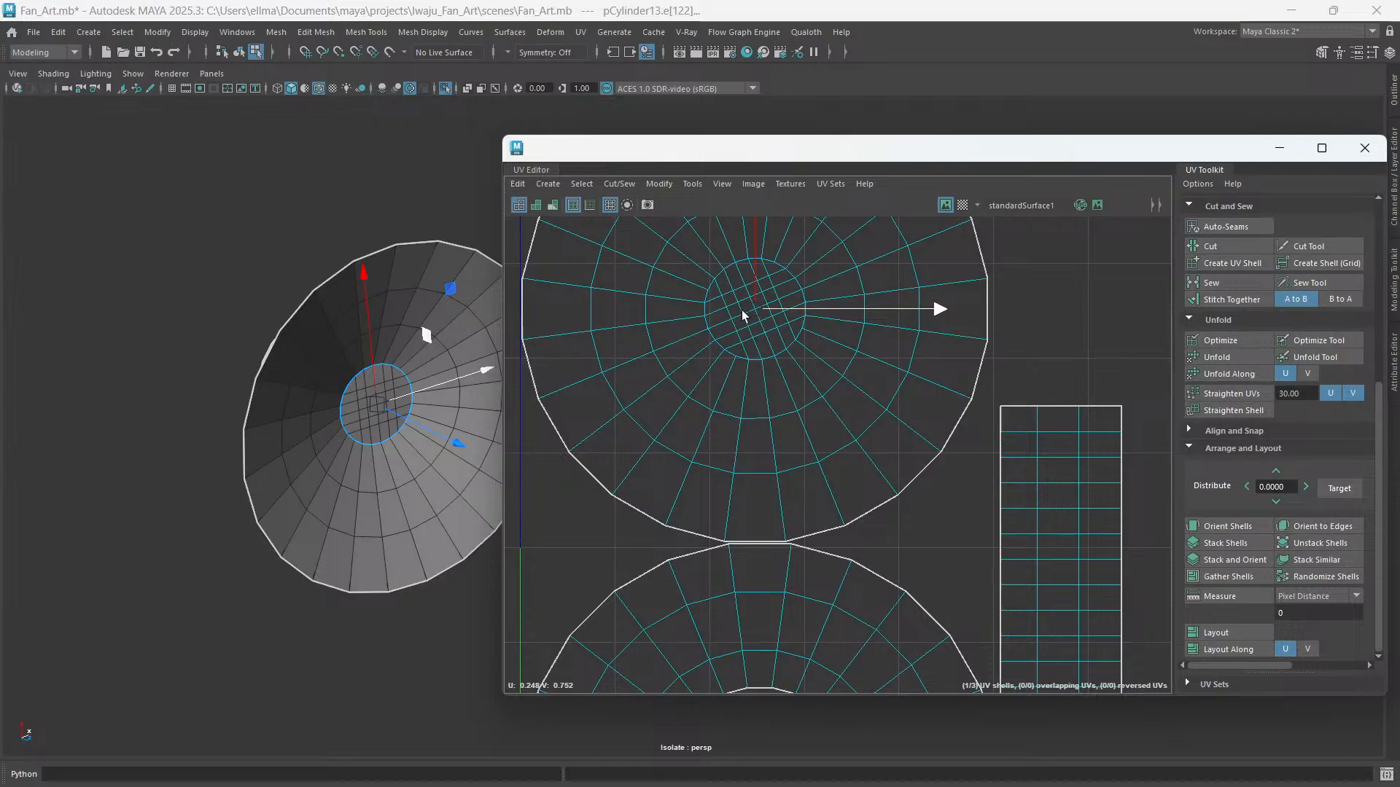
scroll(805, 338, down, 6)
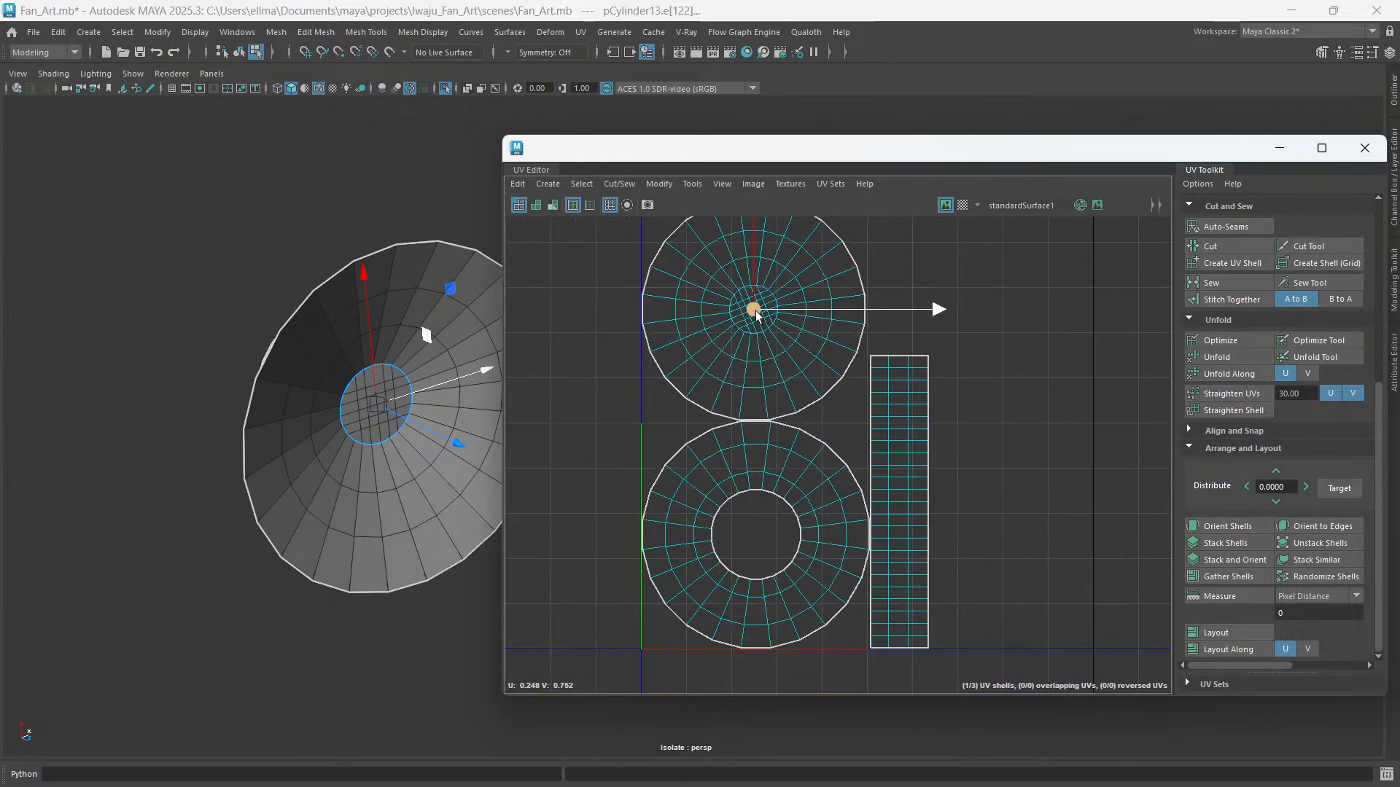
- Check the flared cylinder's finished UV shells, end its isolation and move the UV editor aside to expose the house
scroll(776, 391, down, 2)
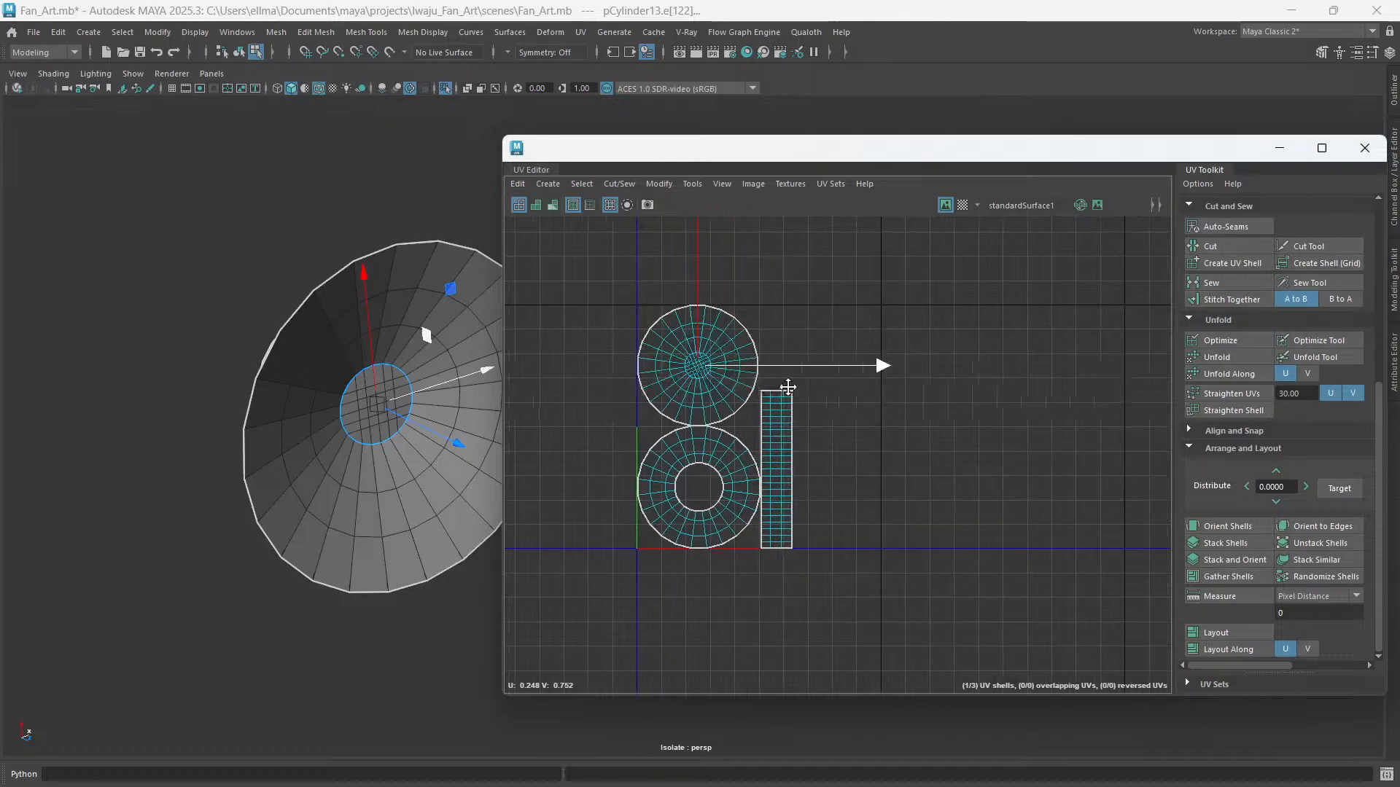
key(ctrl+shift+a)
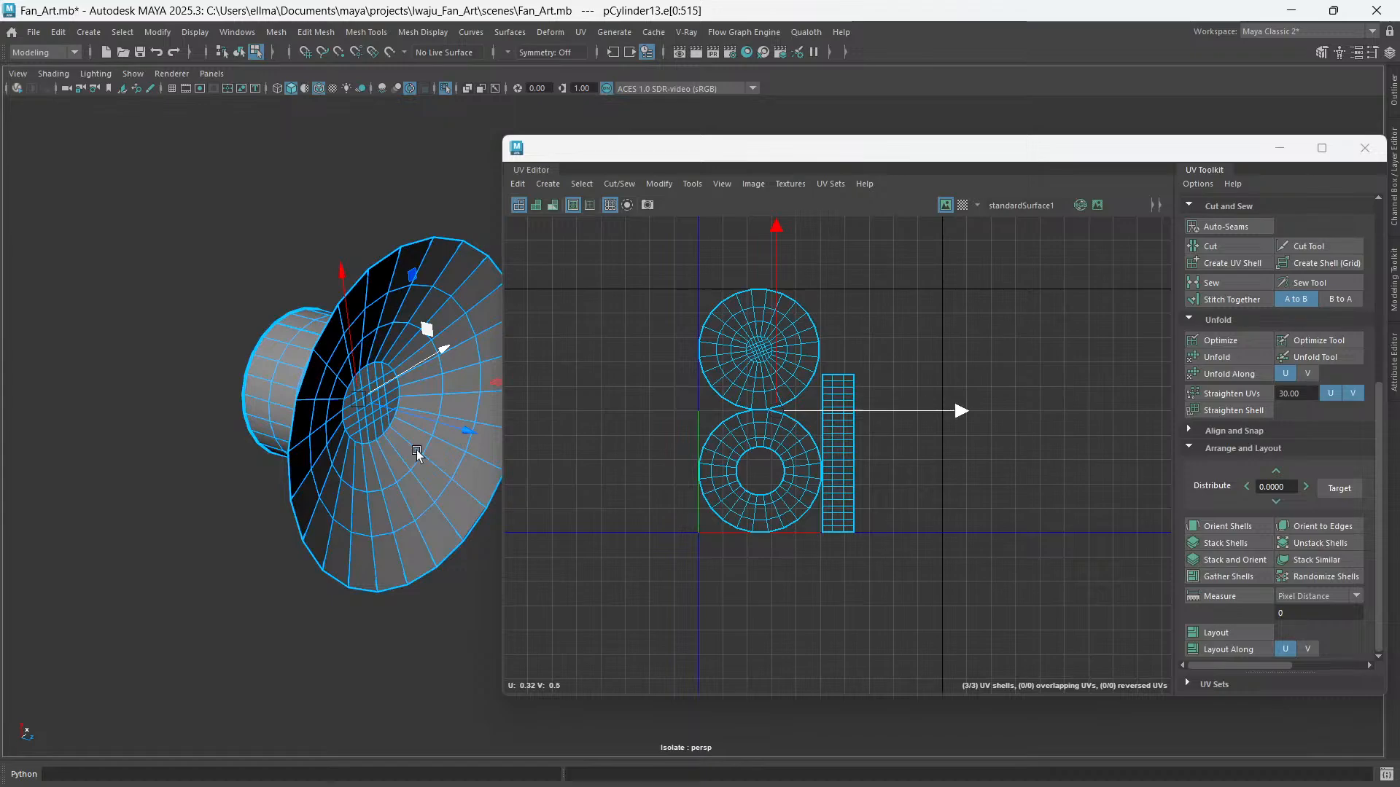
alt+drag(417, 450, 384, 415)
key(ctrl+1)
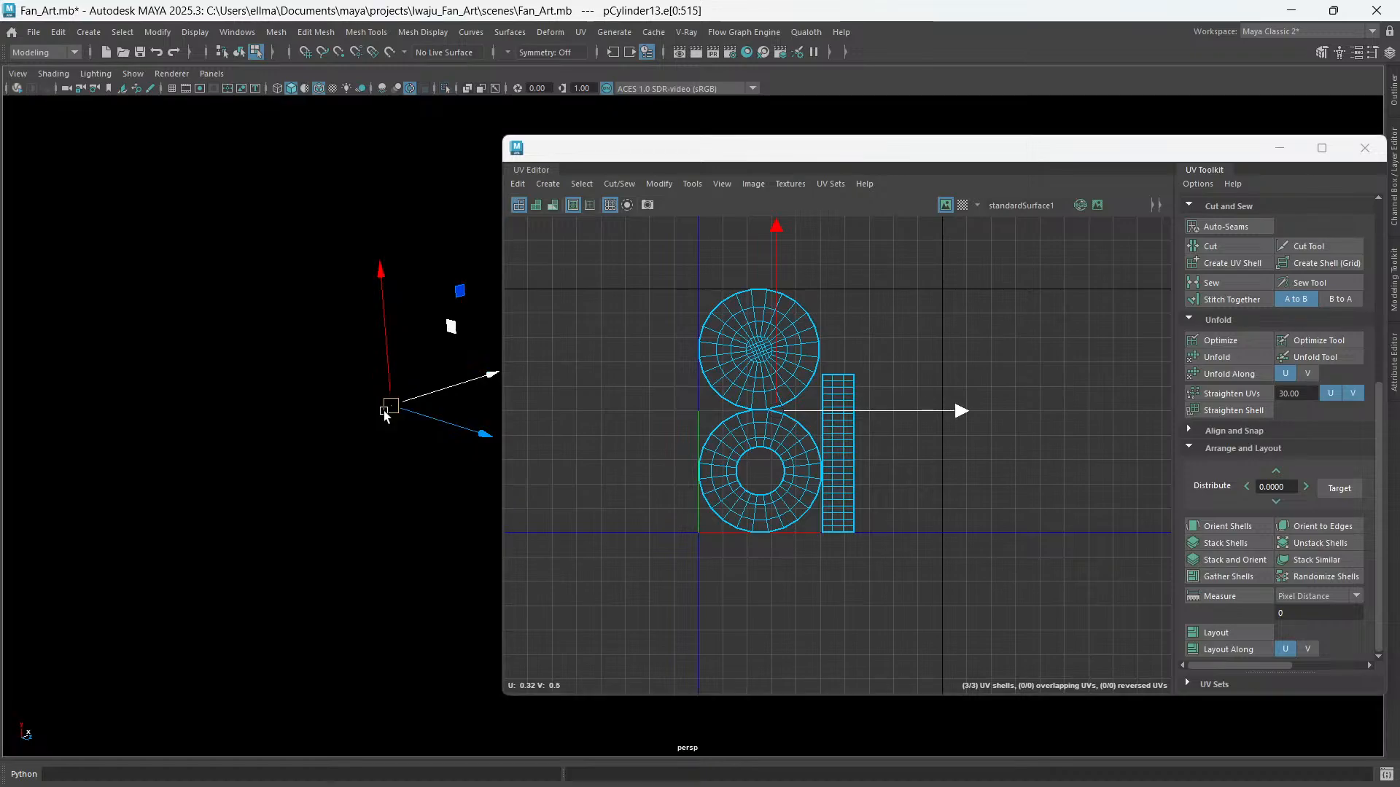
scroll(374, 396, down, 8)
drag(645, 188, 993, 182)
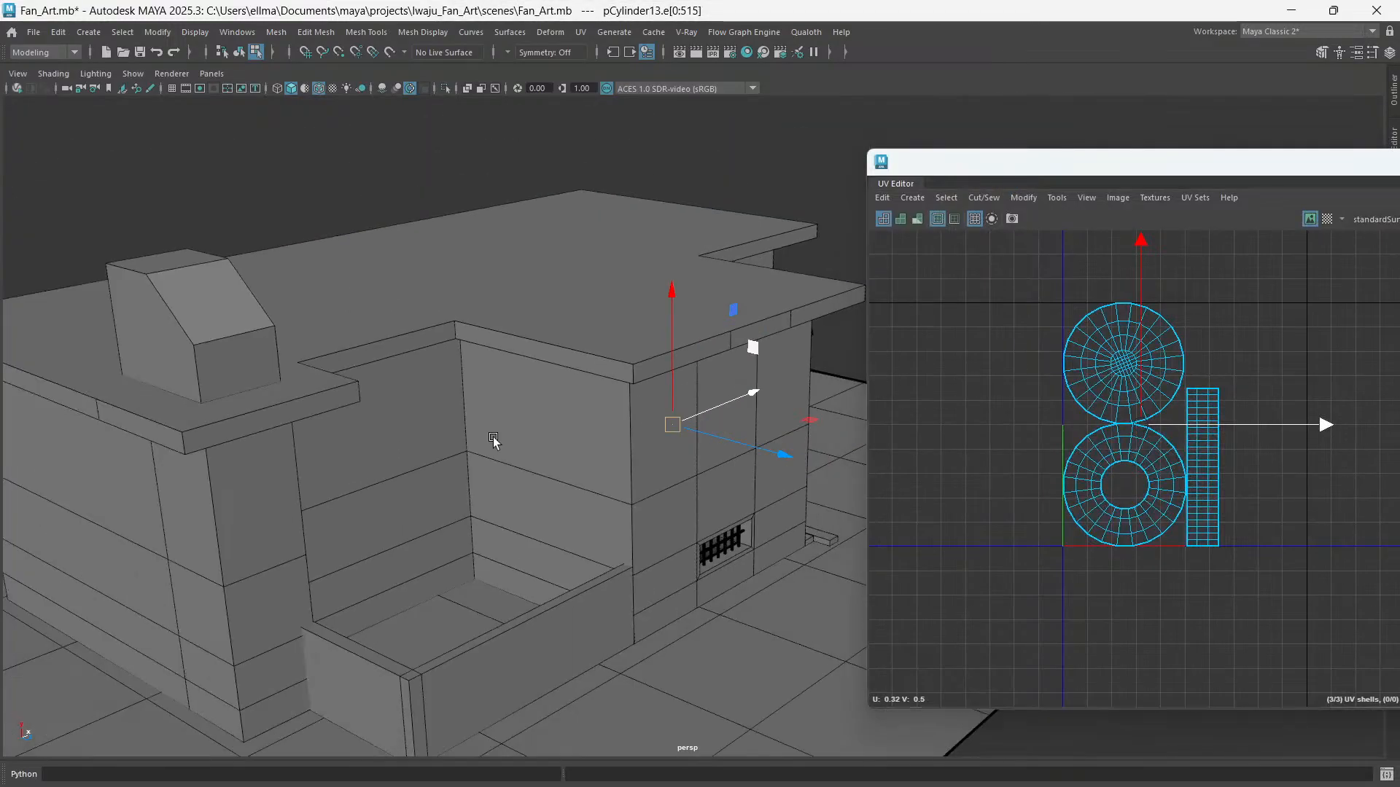
- Isolate the long upper doorstep slab and give it a camera-based UV projection
alt+drag(493, 440, 434, 500)
click(435, 500)
key(ctrl+1)
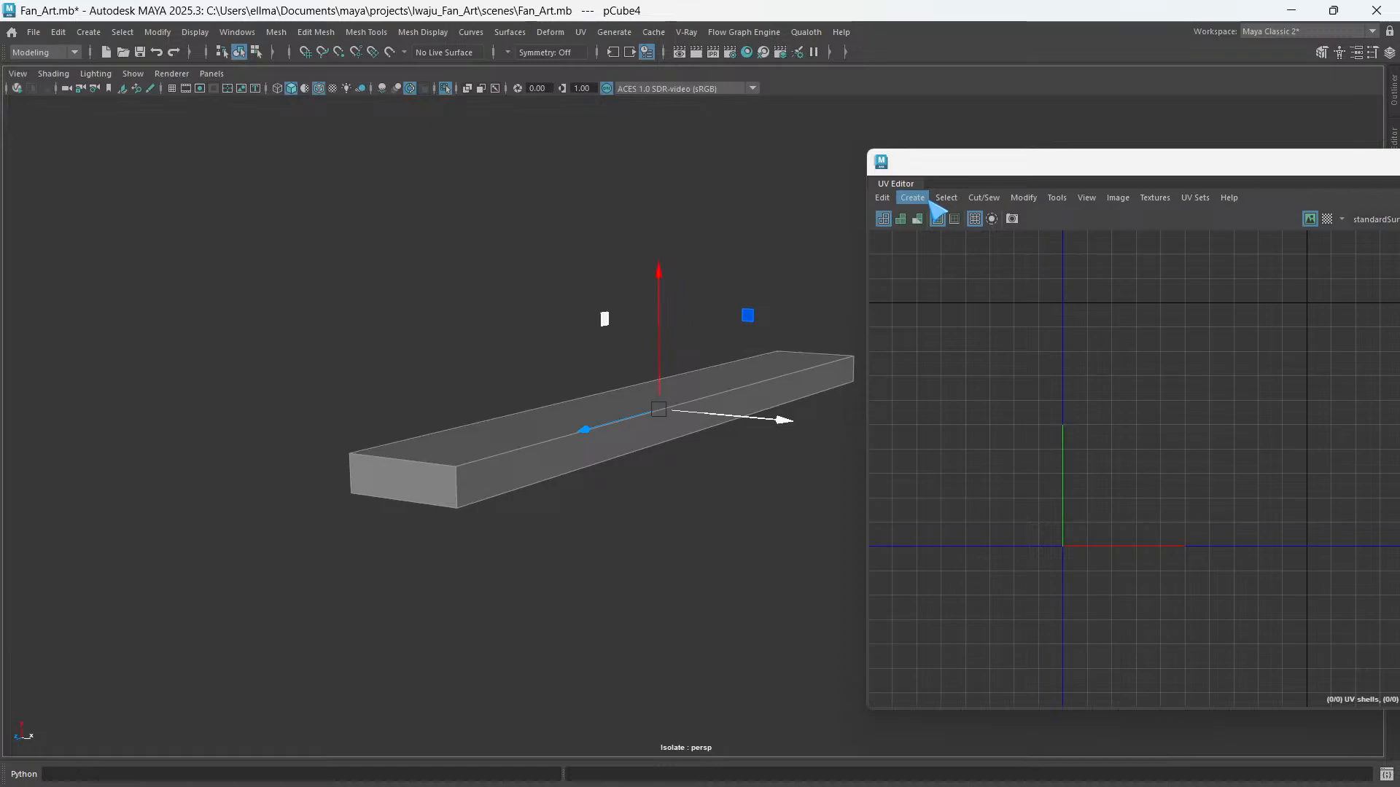
key(ctrl+F11)
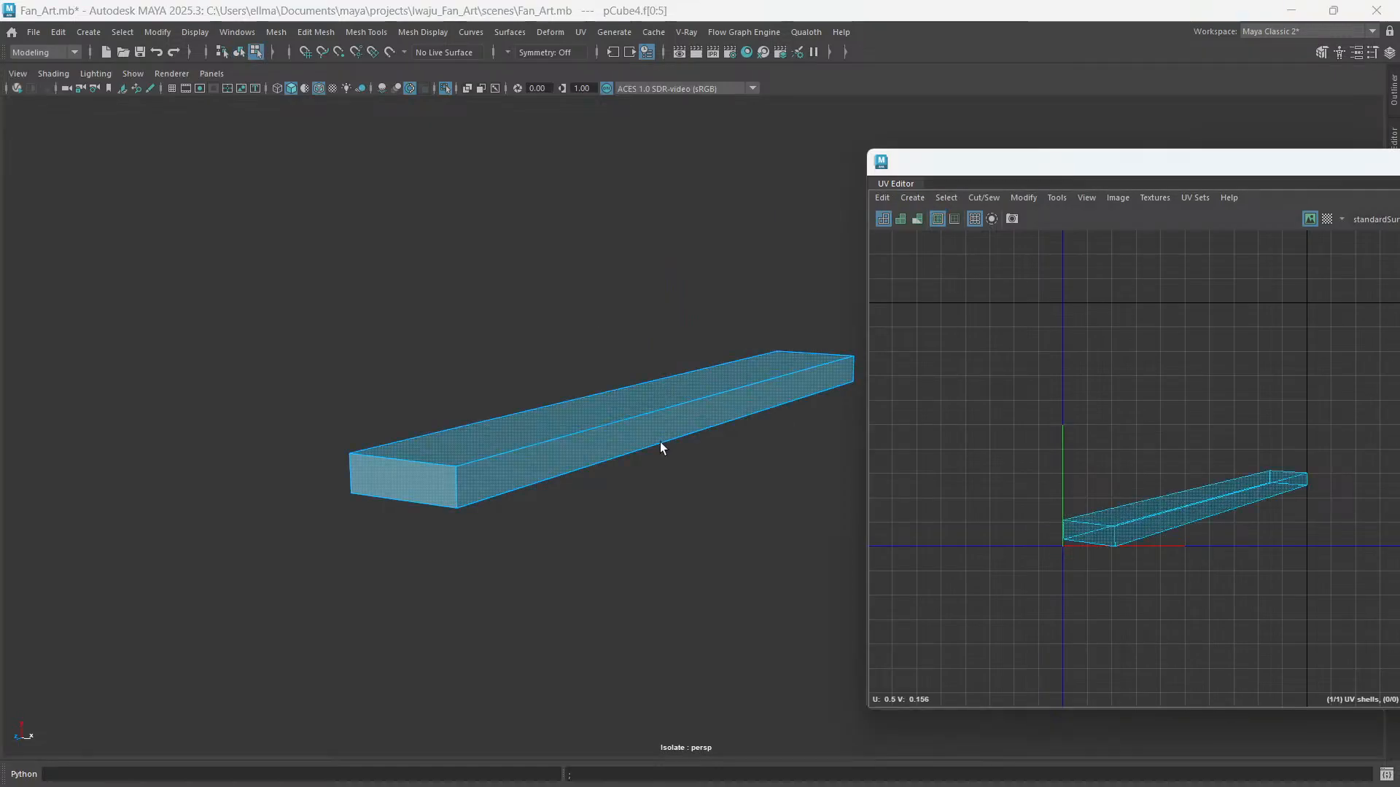
- Select the edges around the doorstep slab's long sides and both ends and cut them as UV seams
key(F10)
alt+drag(660, 442, 544, 323)
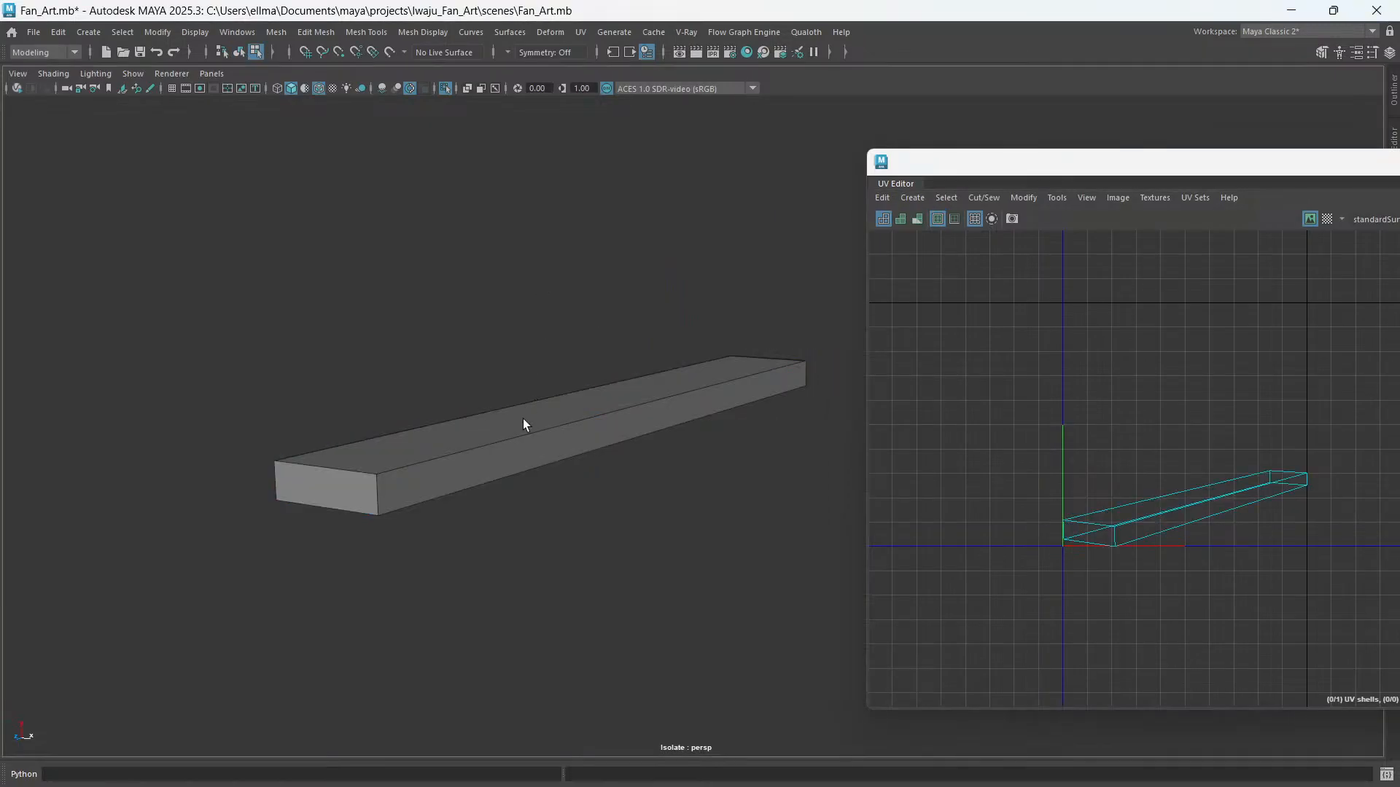
click(524, 432)
shift+click(533, 473)
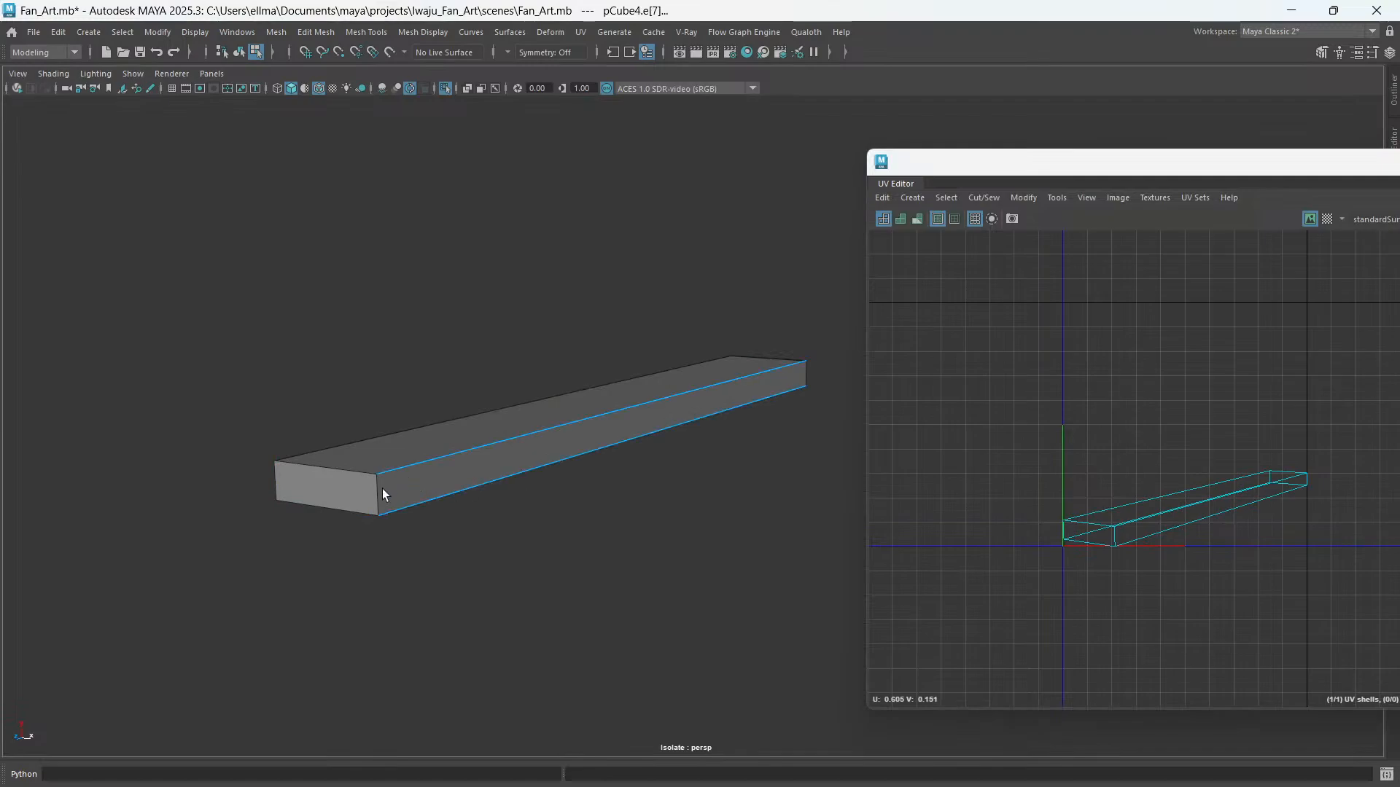
shift+click(359, 473)
shift+click(357, 509)
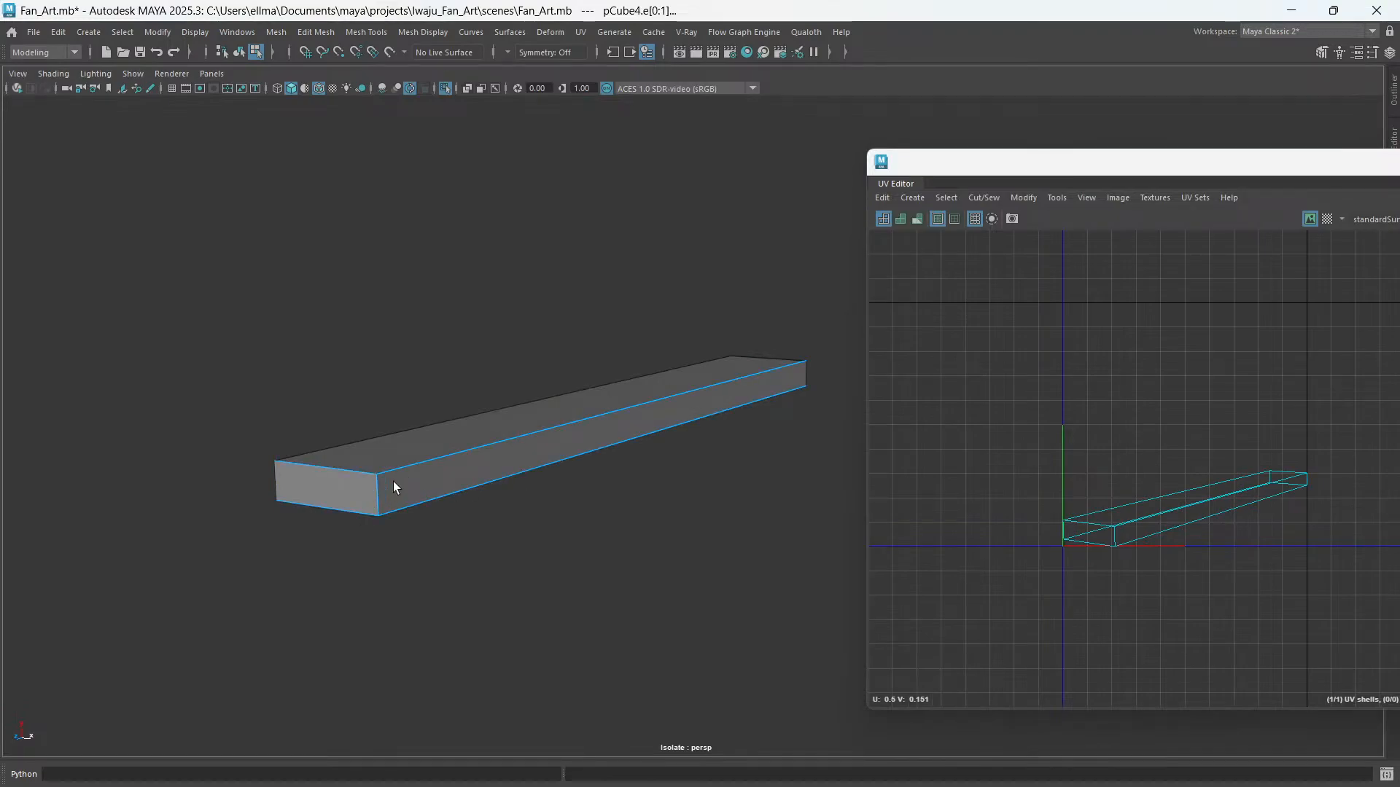
alt+drag(340, 488, 471, 496)
shift+click(326, 512)
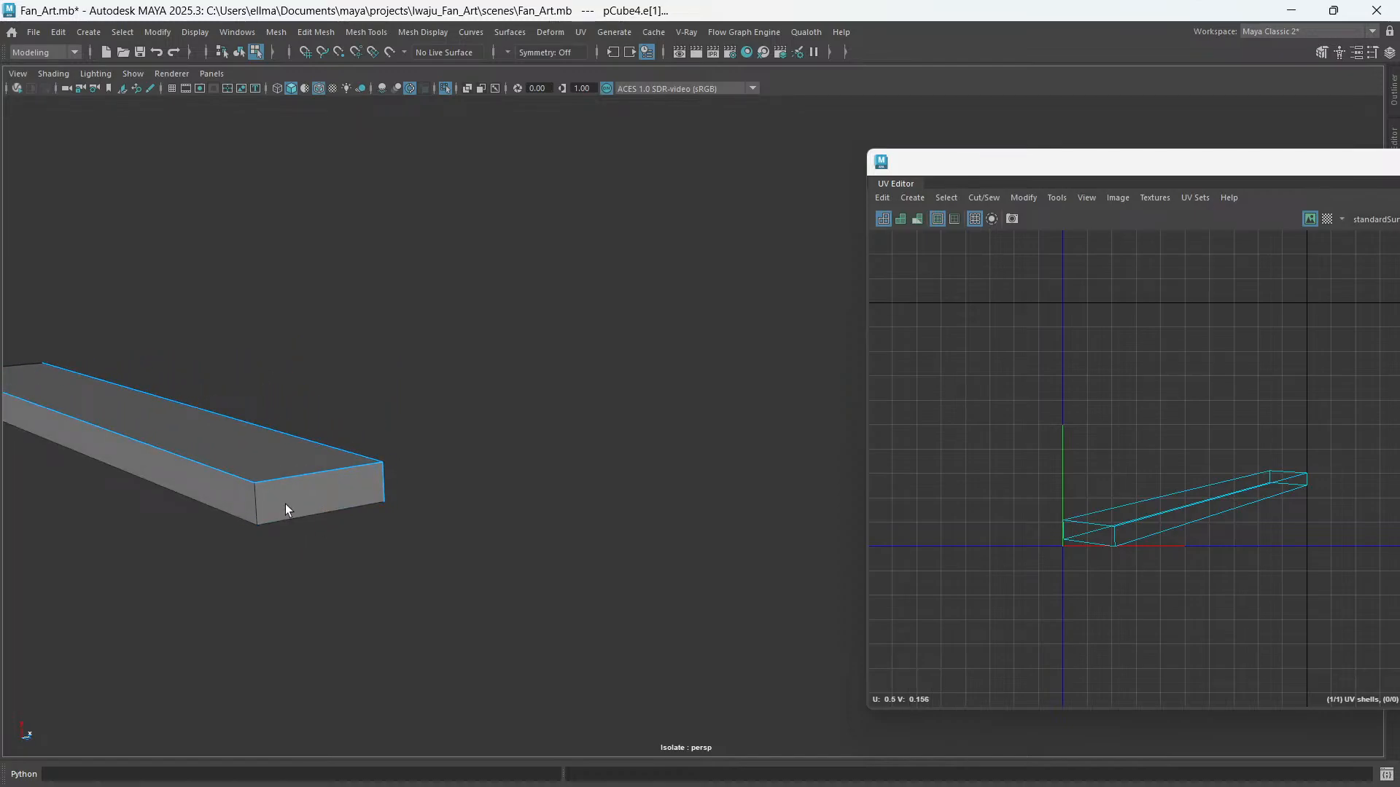
alt+middle_drag(286, 504, 553, 508)
shift+click(504, 509)
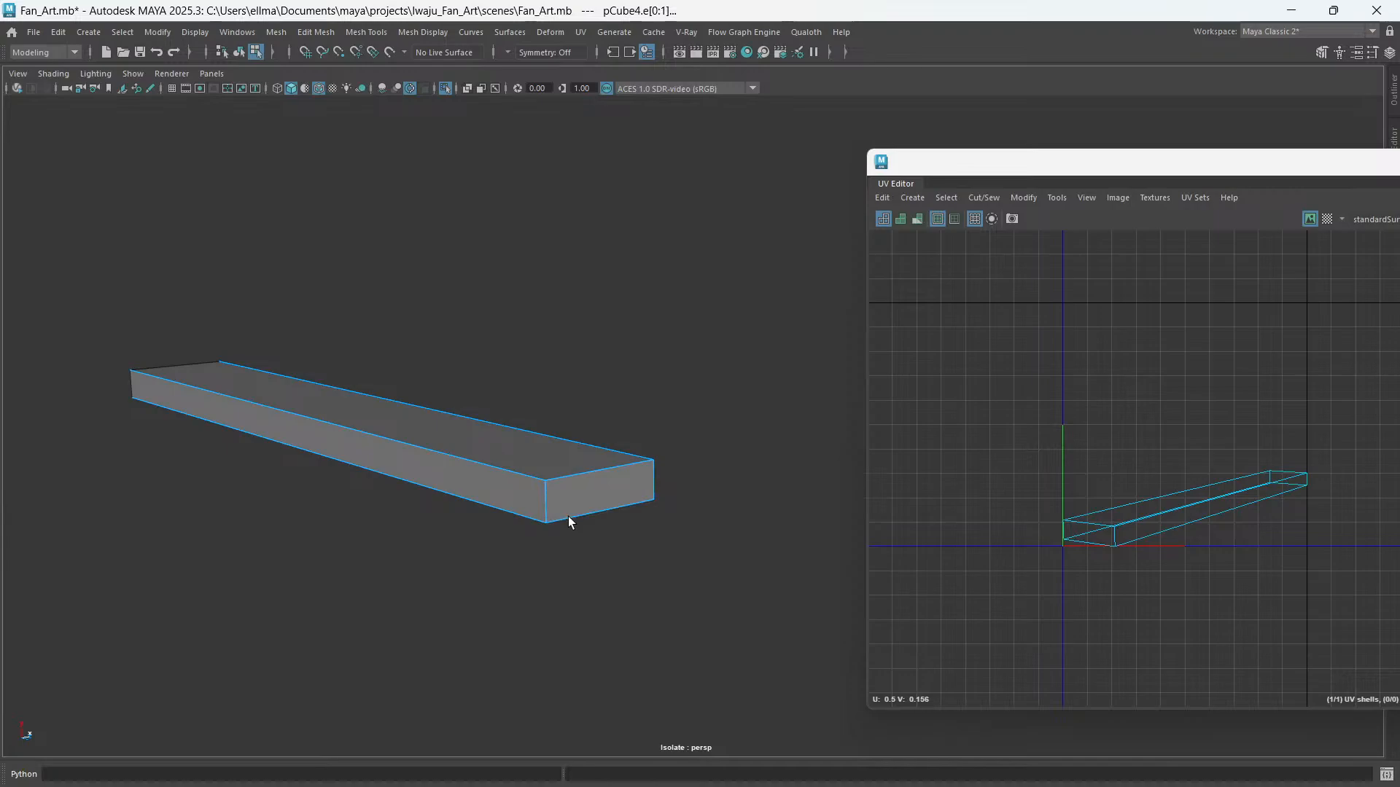
alt+drag(567, 516, 508, 387)
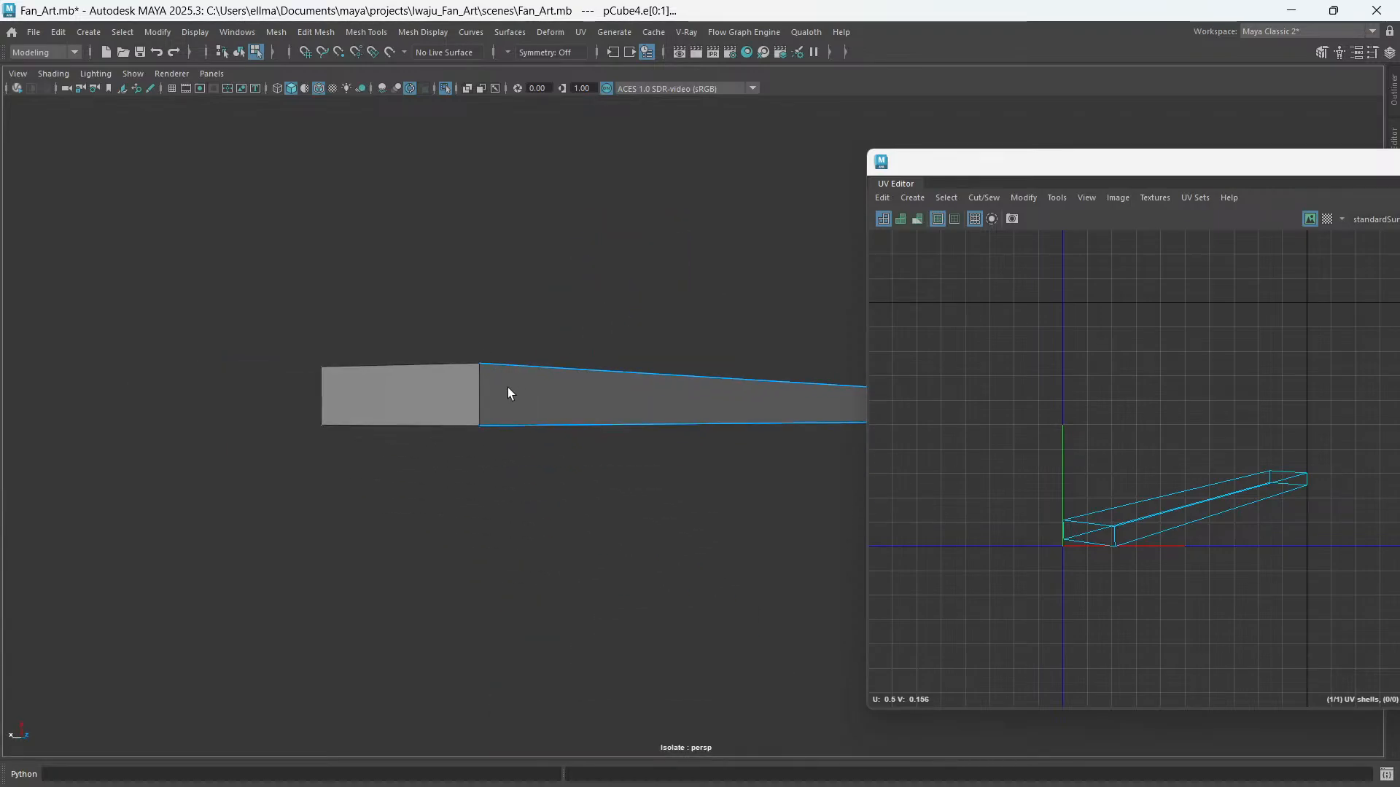
shift+click(462, 423)
shift+click(456, 367)
alt+drag(381, 419, 334, 402)
shift+click(307, 404)
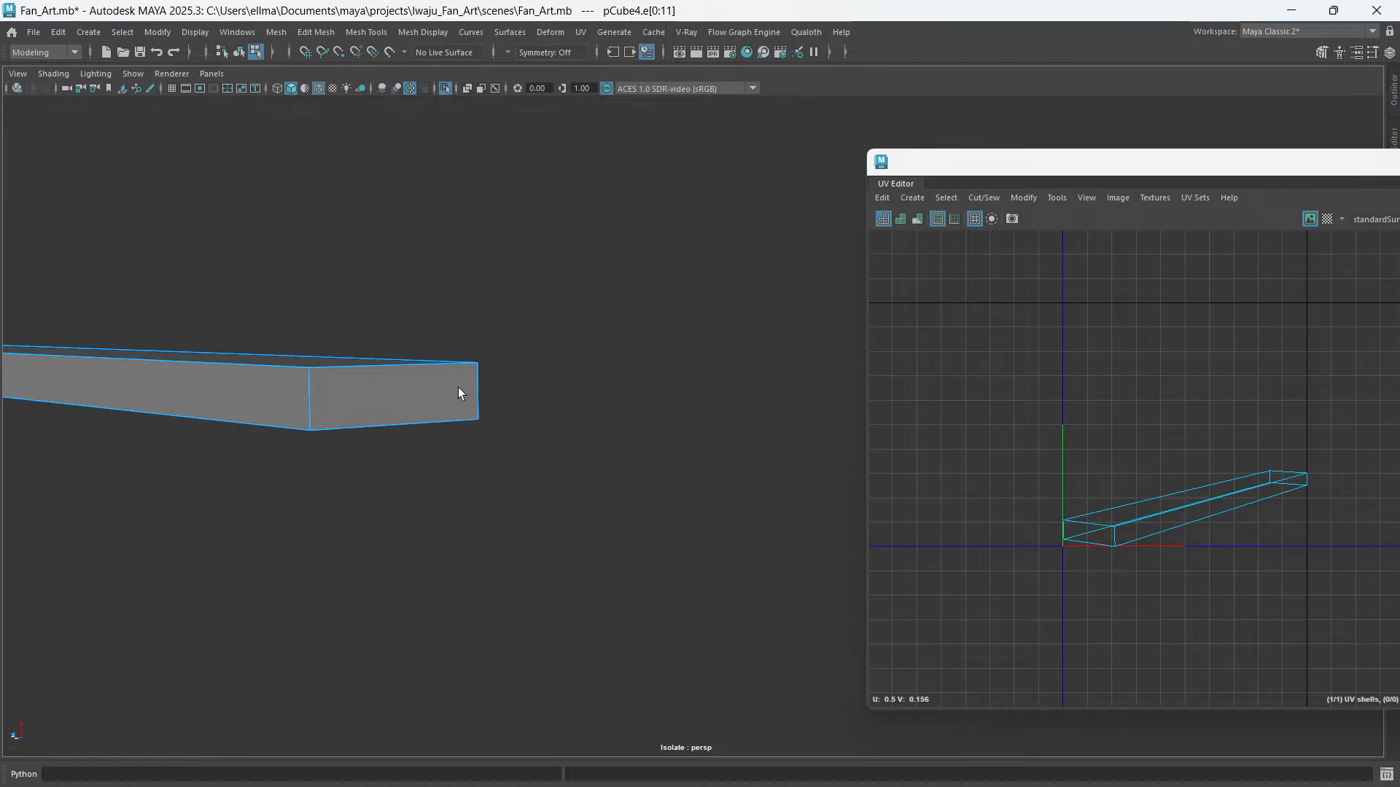
drag(1098, 171, 571, 175)
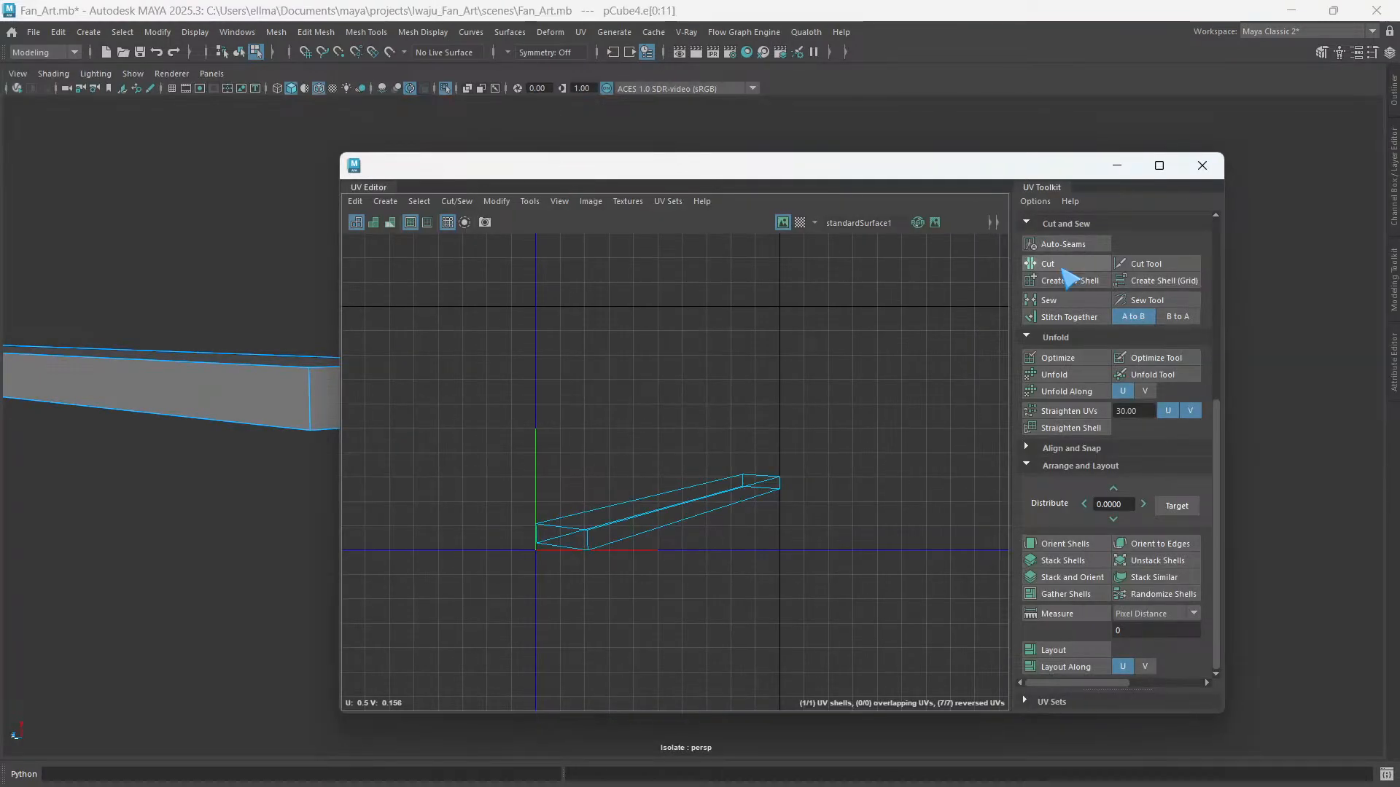
click(1066, 272)
- Unfold all of the slab's cut UVs, orient the shells and lay them out in the UV tile
drag(924, 614, 356, 354)
click(1054, 374)
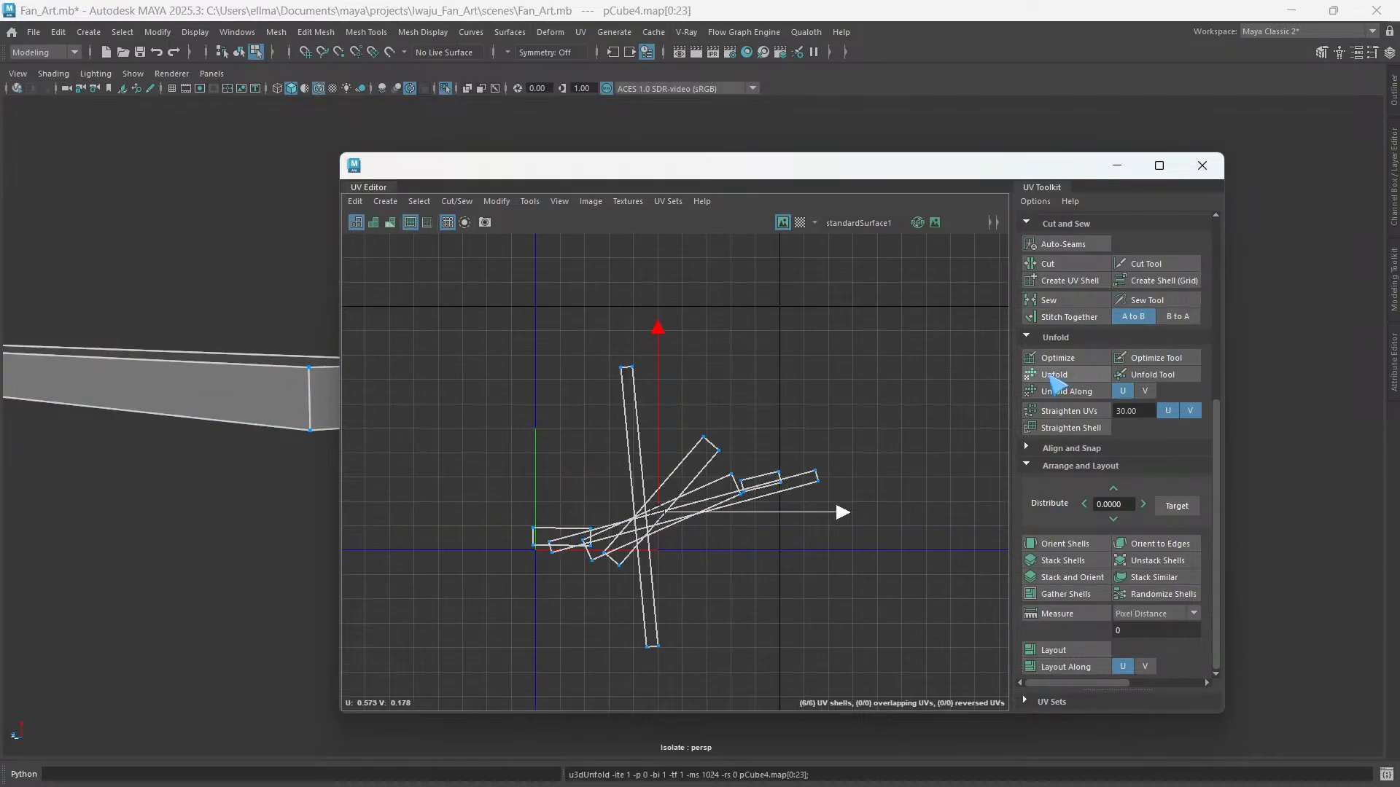
click(1063, 545)
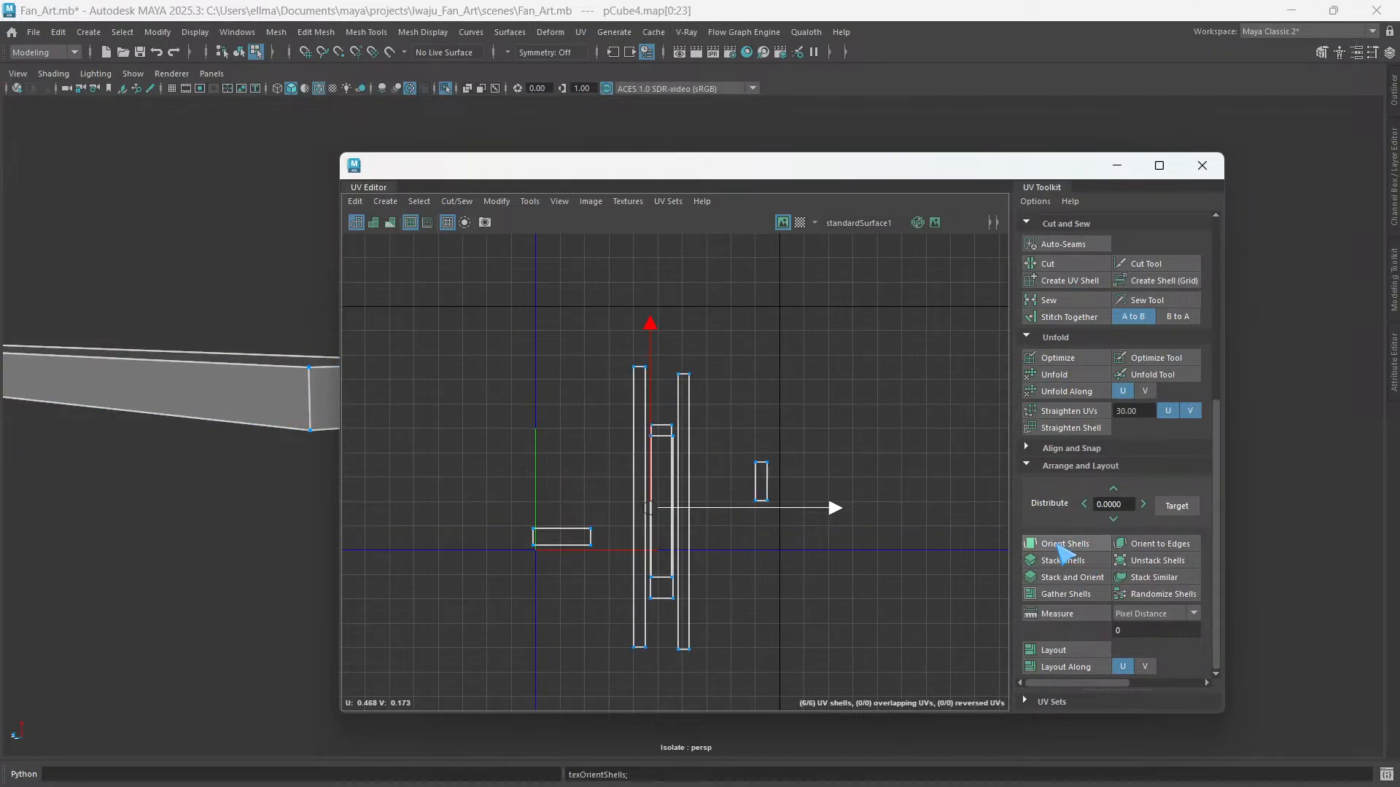
click(1055, 650)
alt+middle_drag(591, 471, 696, 518)
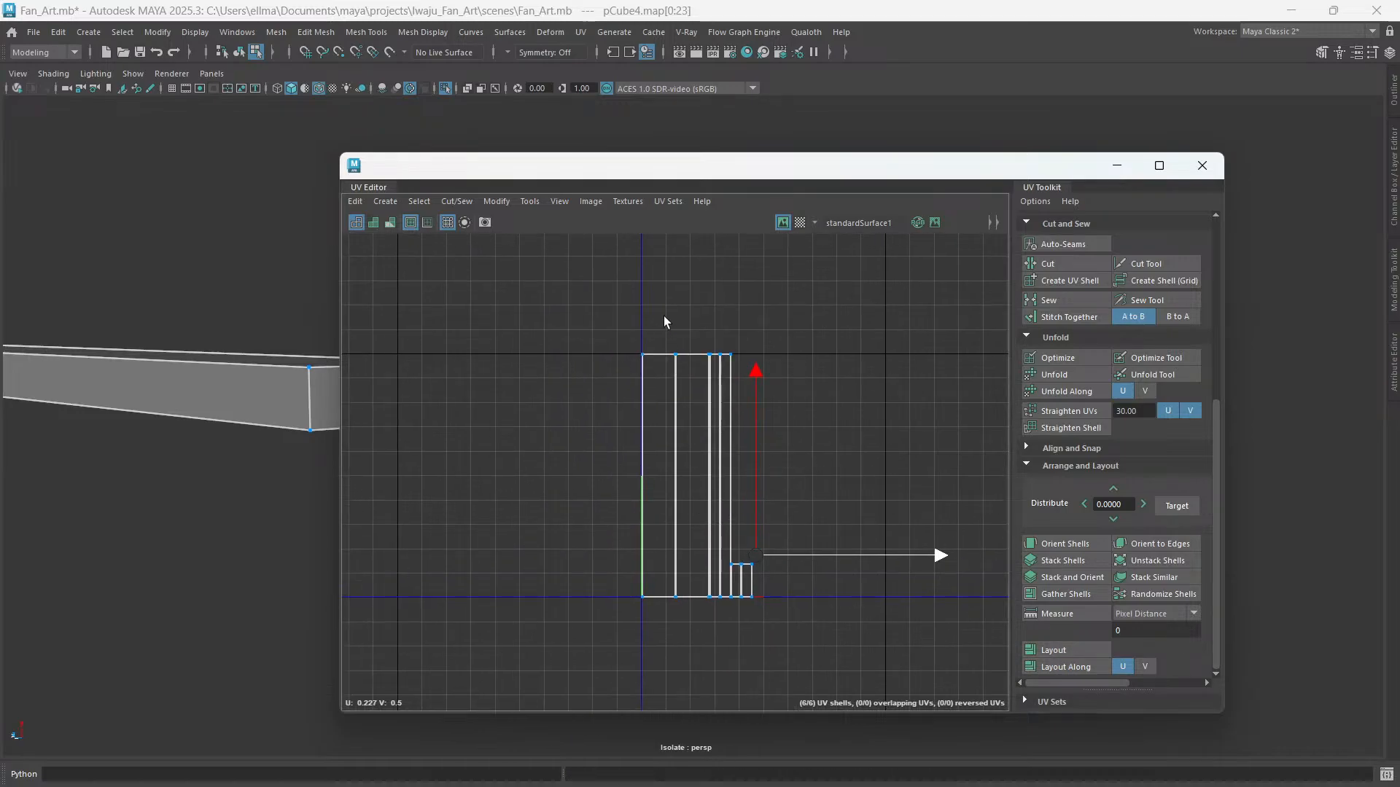
- Stitch the two small end-cap shells onto the upper ends of the two wide strip shells
right_drag(664, 315, 671, 273)
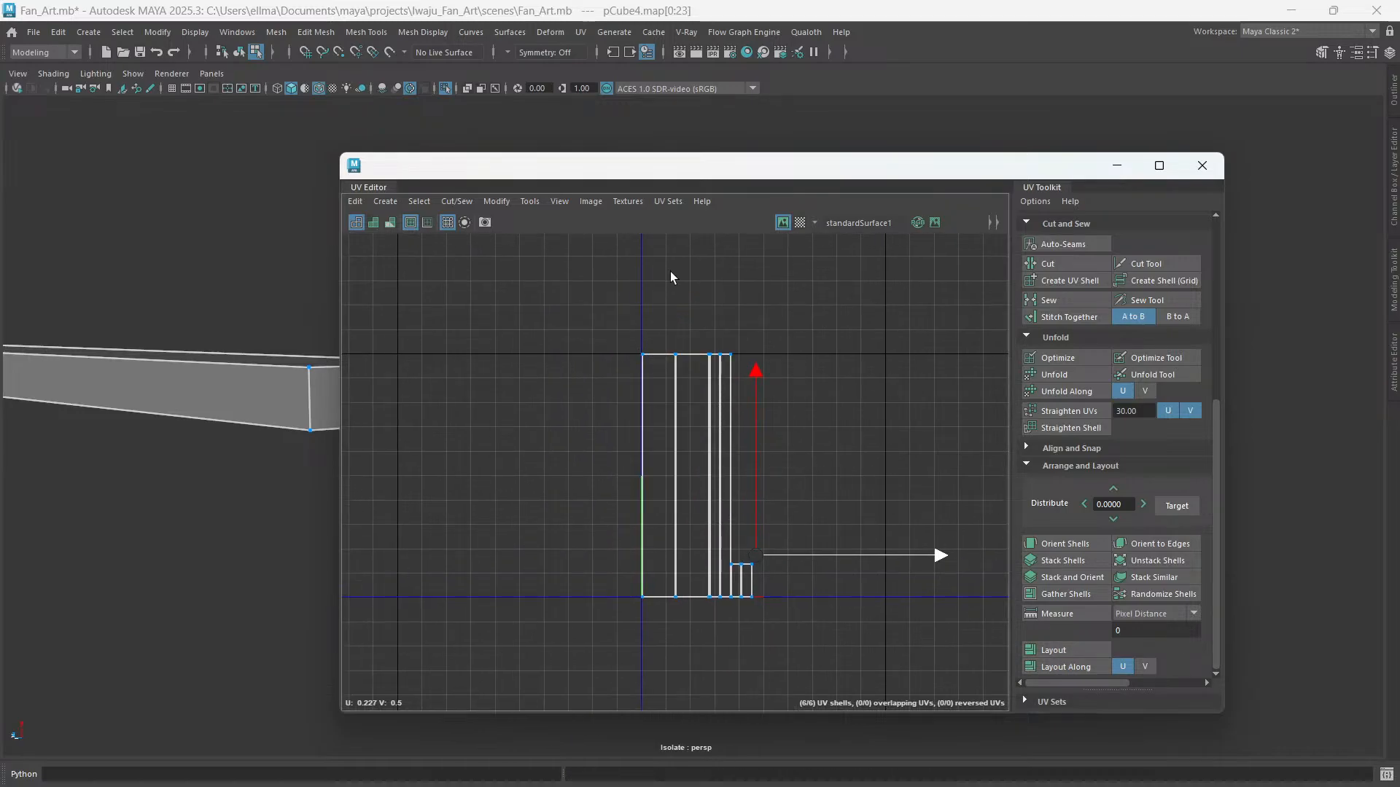
click(666, 355)
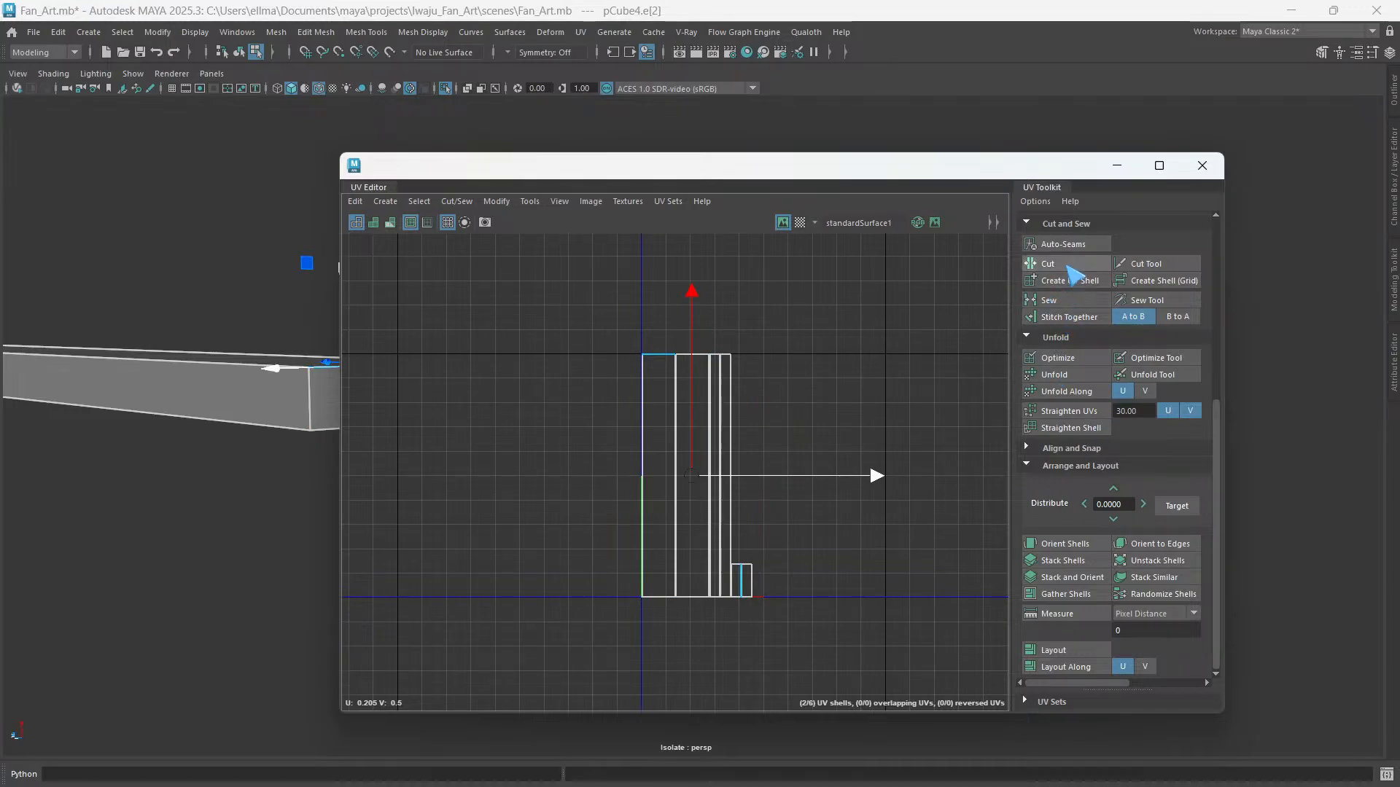
click(1069, 411)
click(751, 584)
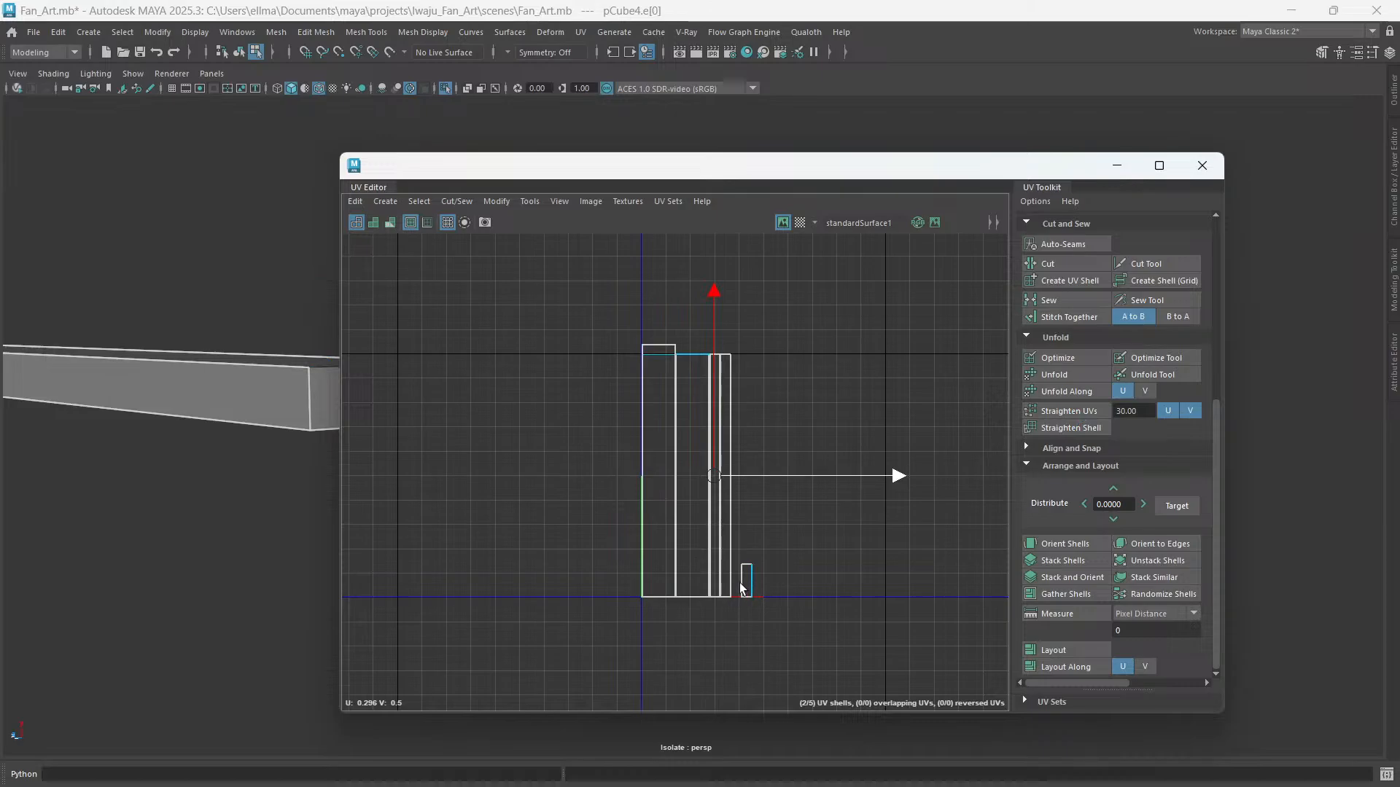
click(741, 587)
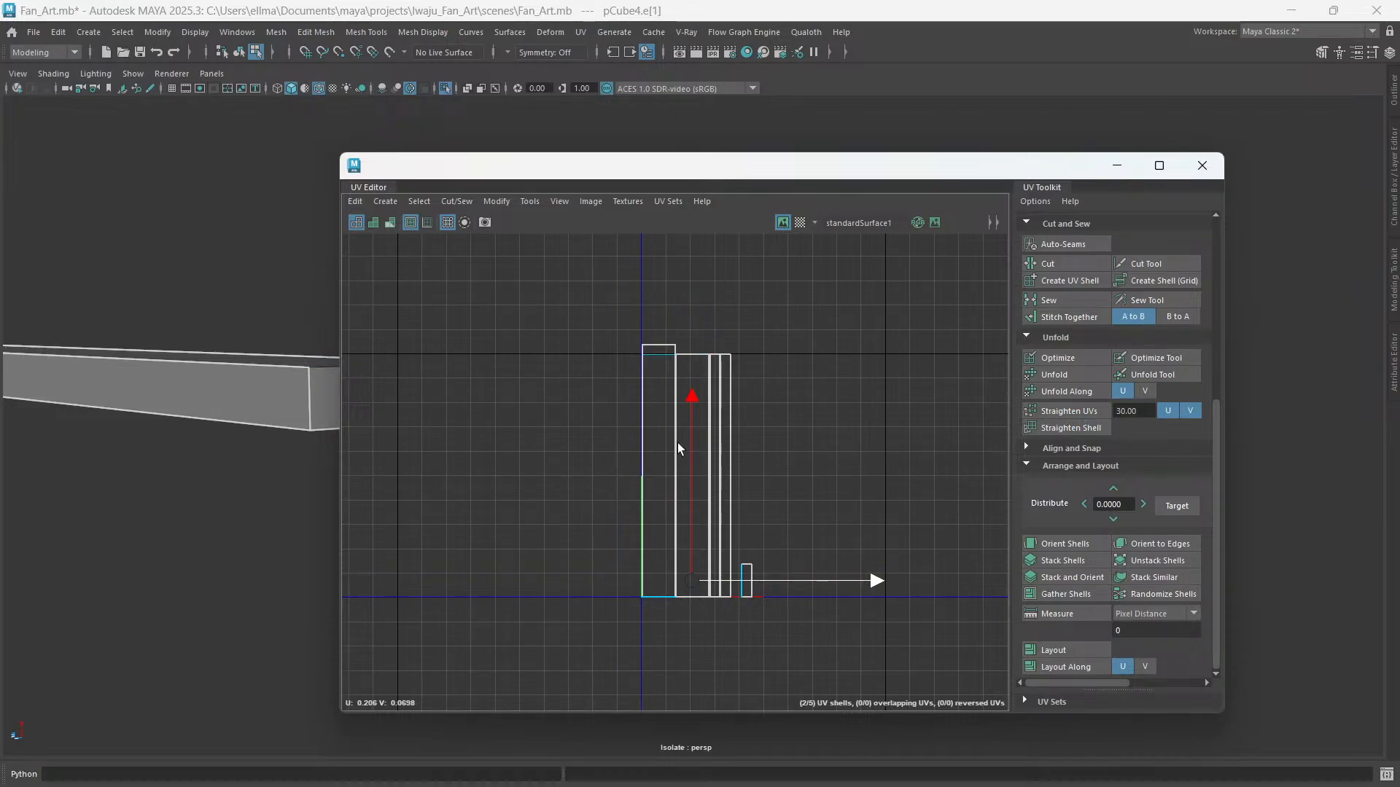
click(702, 357)
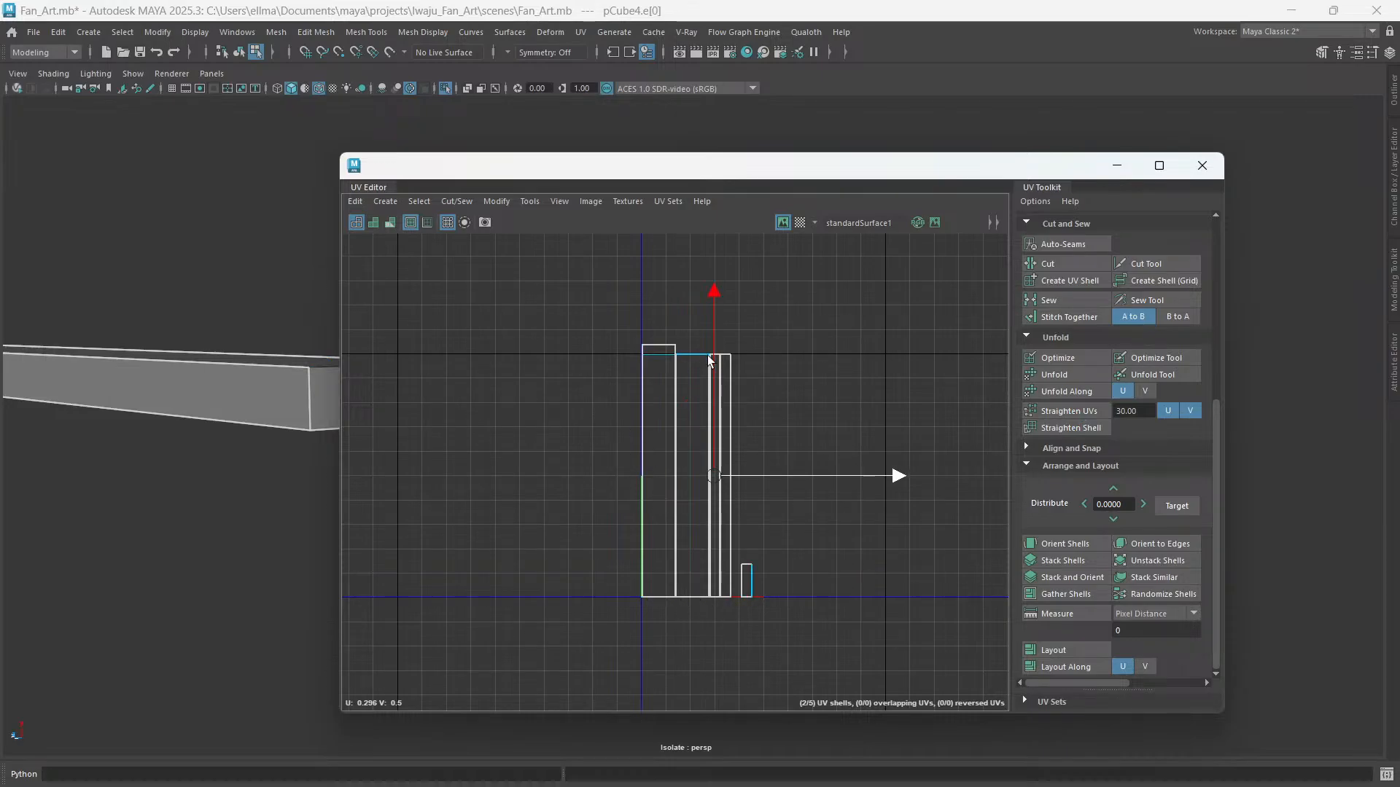
click(1068, 316)
scroll(779, 475, down, 2)
alt+middle_drag(874, 487, 865, 496)
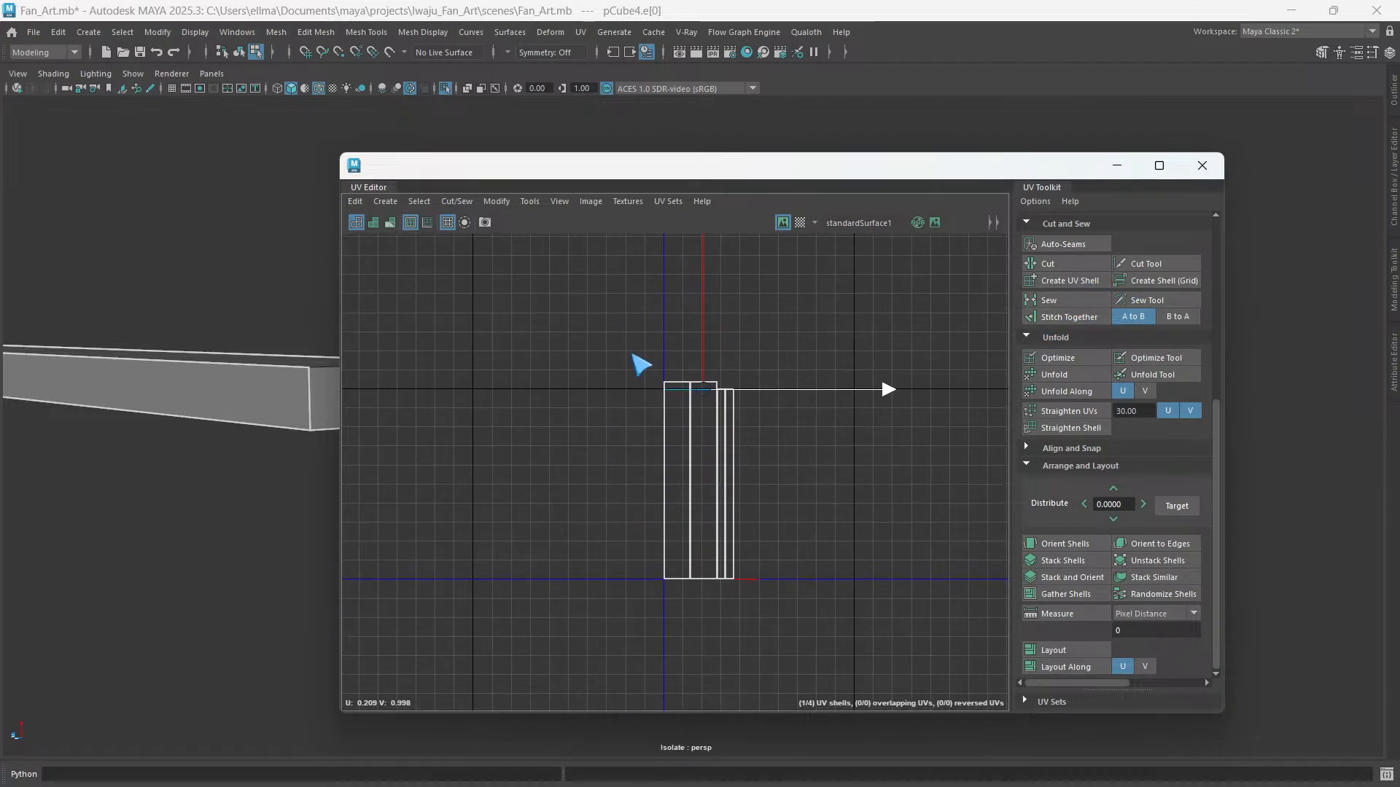
- Select all UVs of the stitched slab and lay out its shells again within the UV tile
right_drag(633, 355, 716, 353)
drag(538, 317, 862, 603)
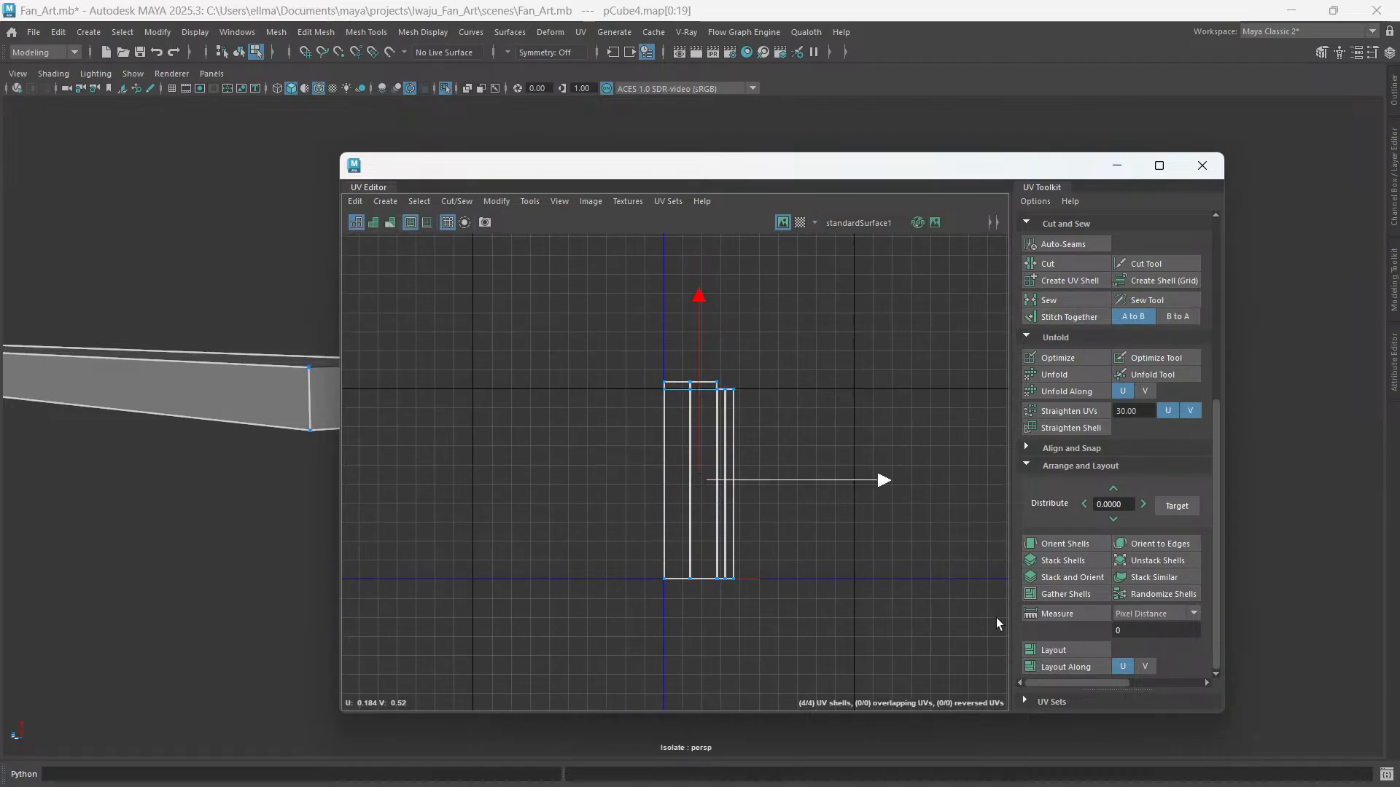
click(1090, 595)
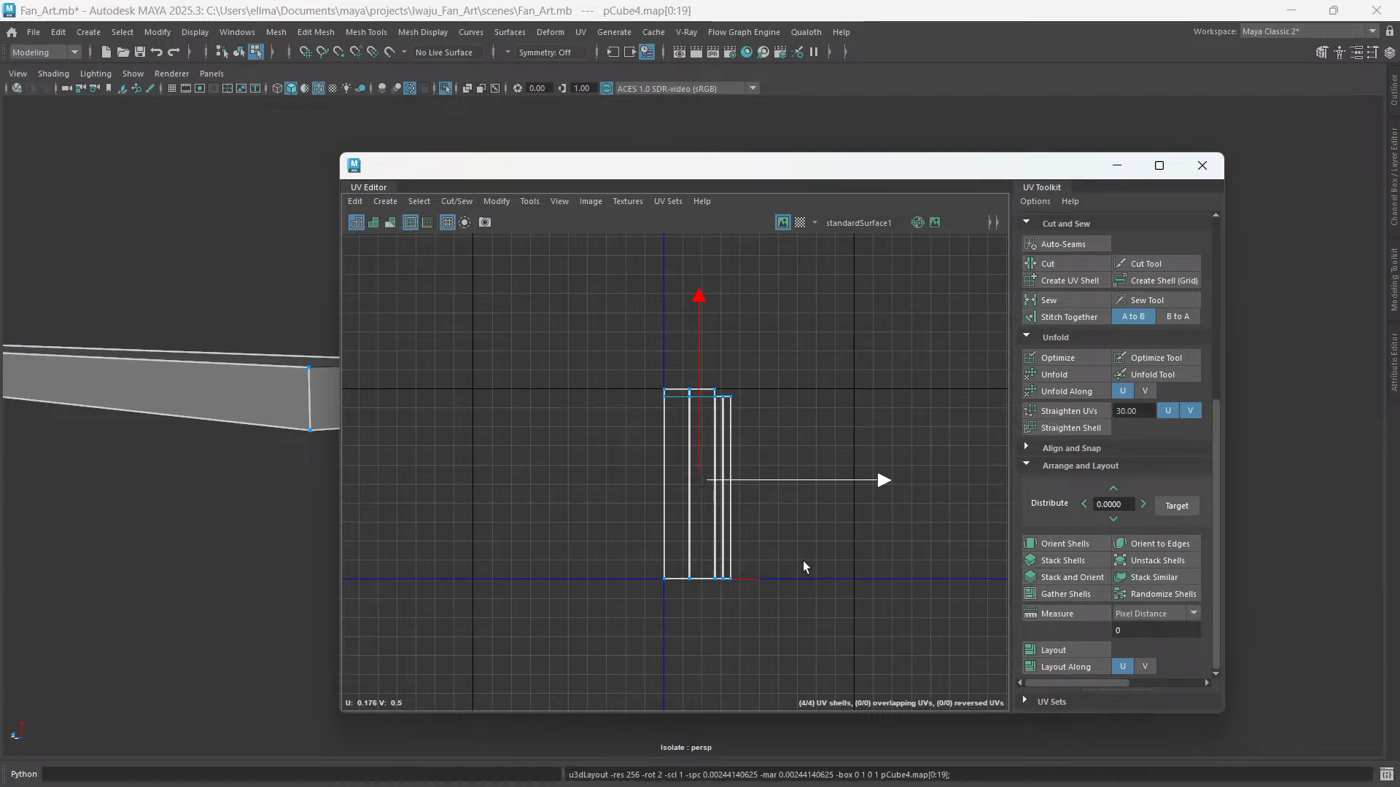
- Inspect the unwrapped slab from its end and top, and end its isolation to show the whole scene
drag(653, 165, 846, 166)
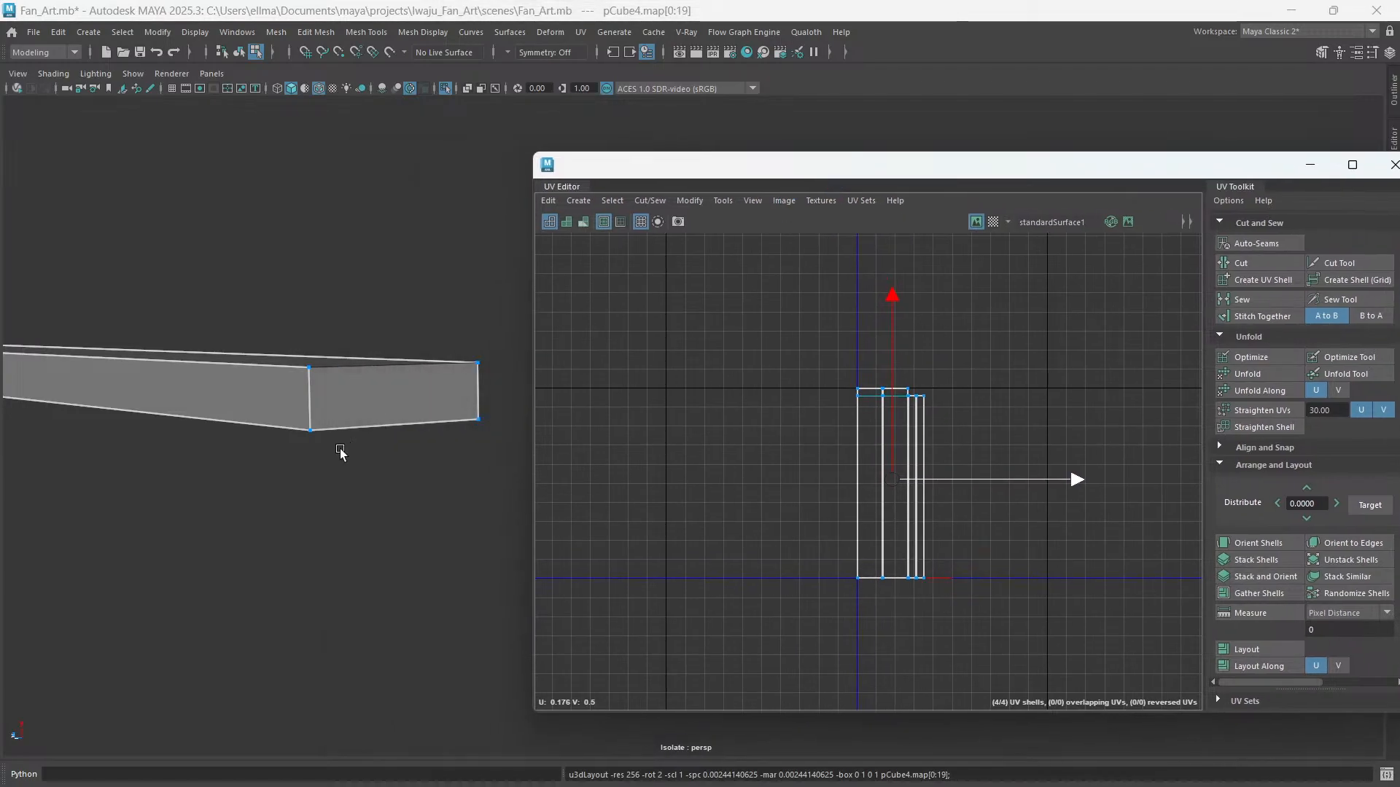
alt+drag(344, 453, 531, 394)
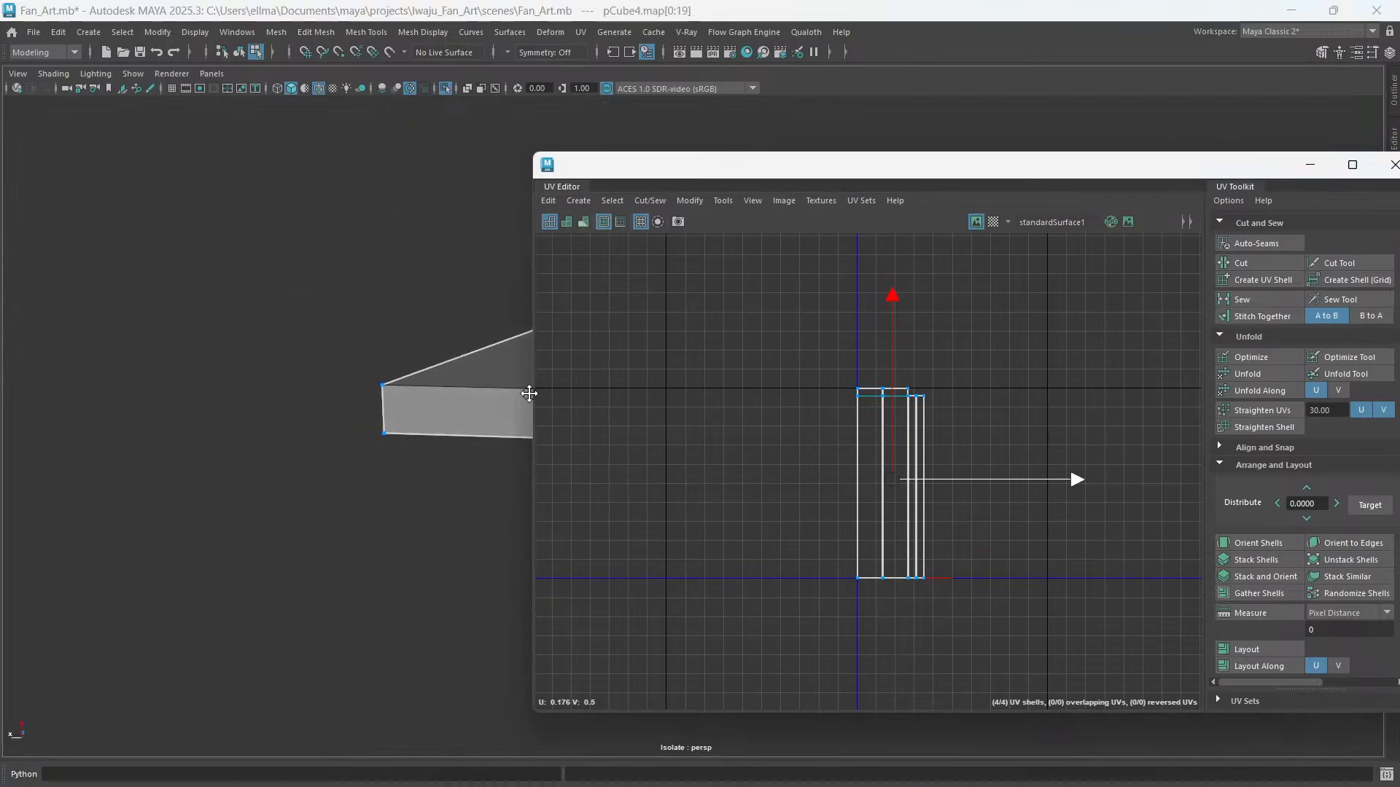
alt+middle_drag(540, 392, 615, 400)
alt+middle_drag(348, 374, 216, 433)
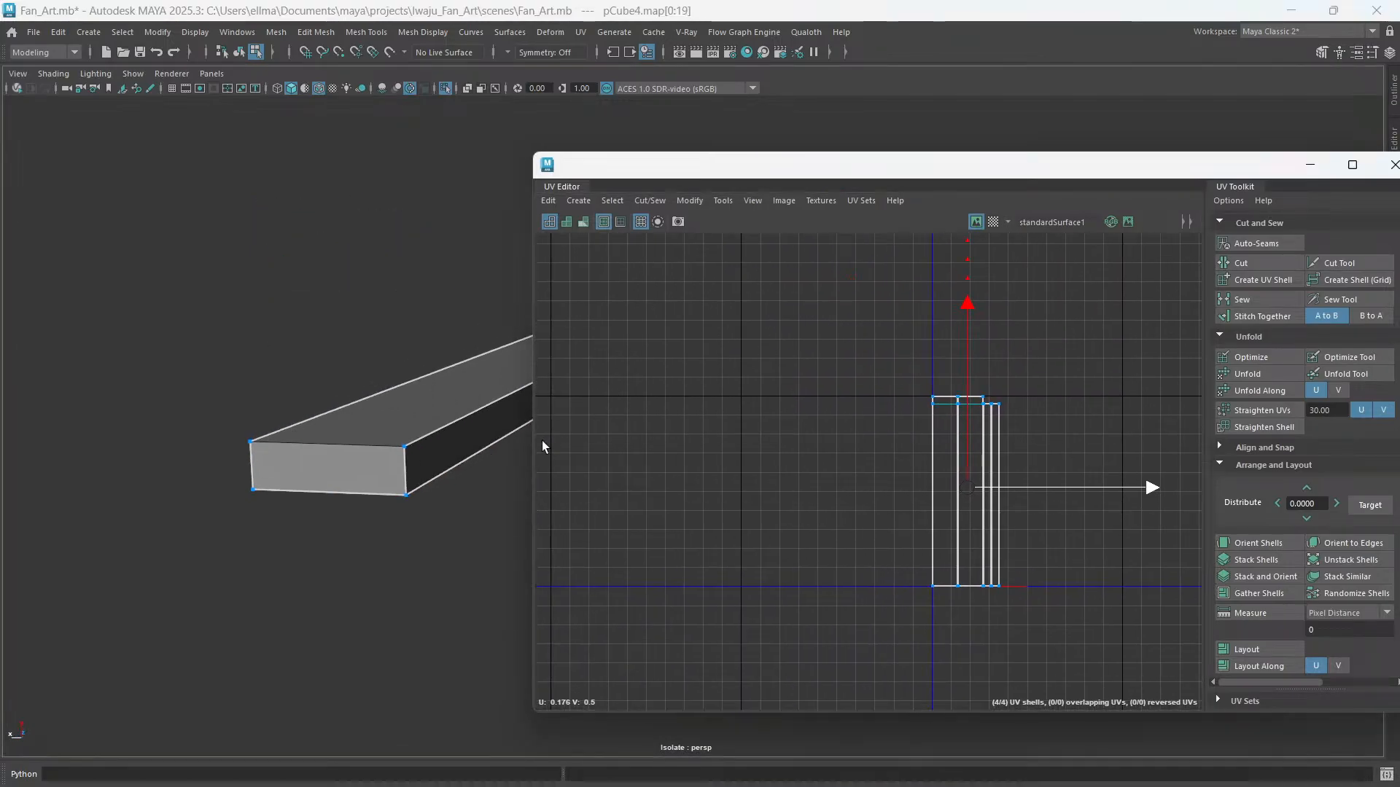
alt+middle_drag(478, 401, 343, 442)
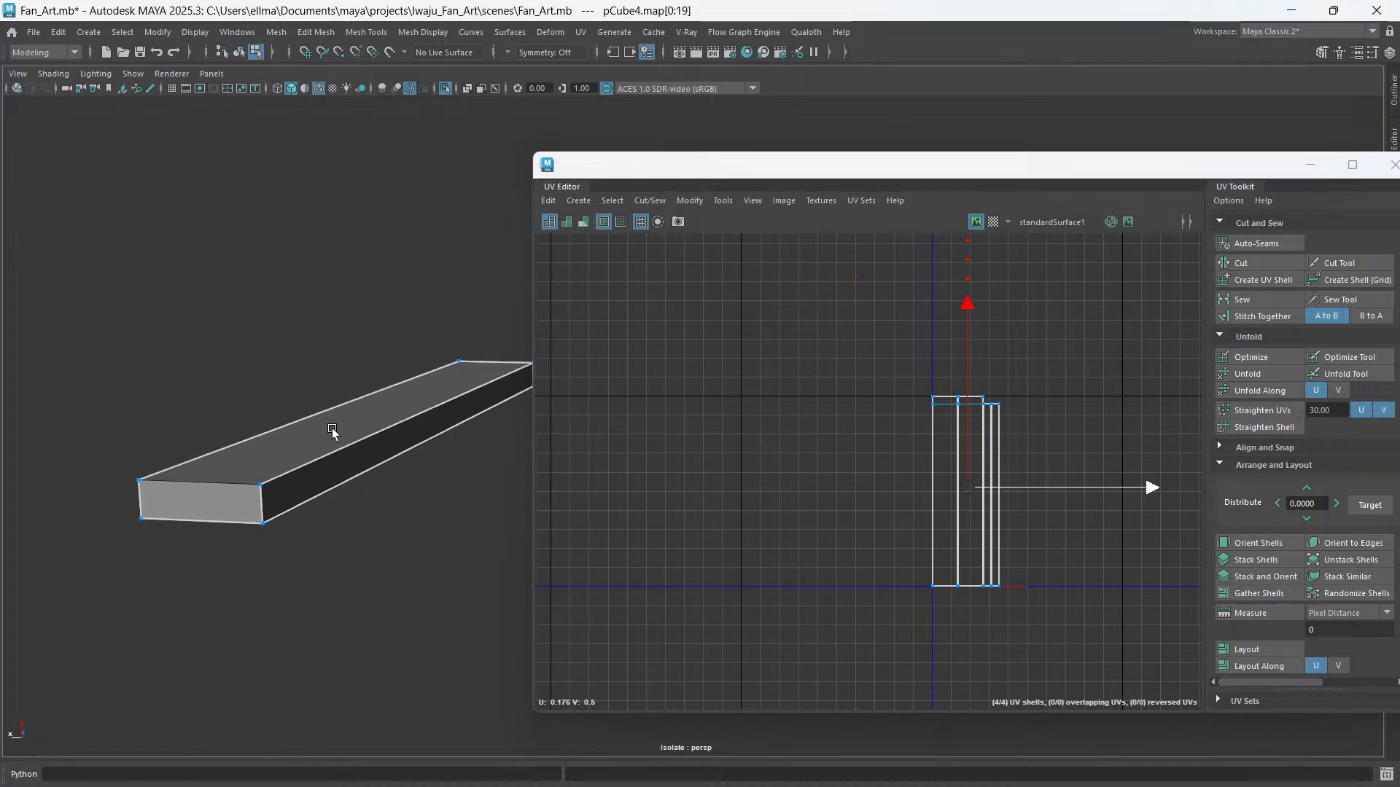
key(ctrl+1)
- Transfer the upper doorstep slab's UVs to the lower doorstep slab with Transfer Attributes and deselect both slabs
alt+drag(263, 502, 353, 526)
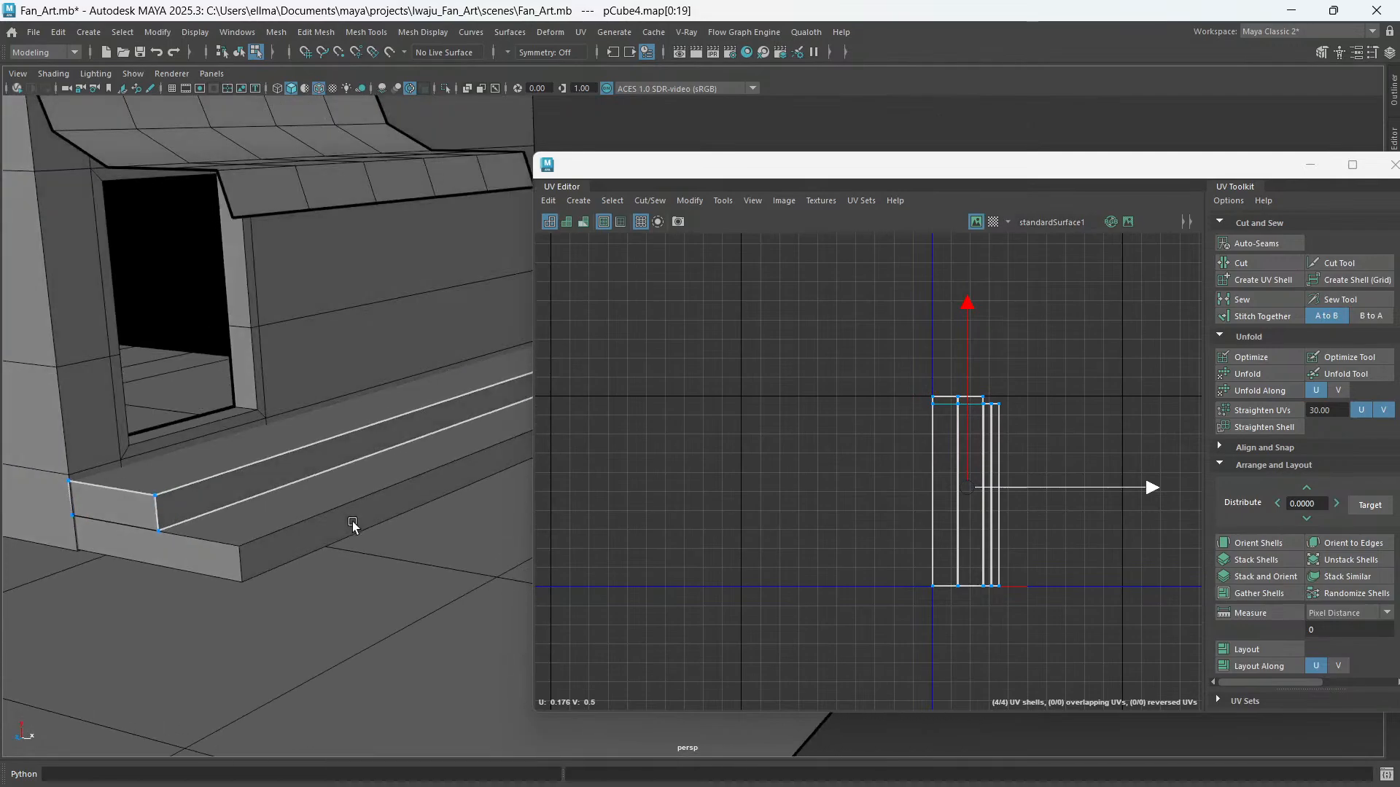
shift+double_click(299, 523)
right_drag(335, 474, 386, 345)
click(278, 455)
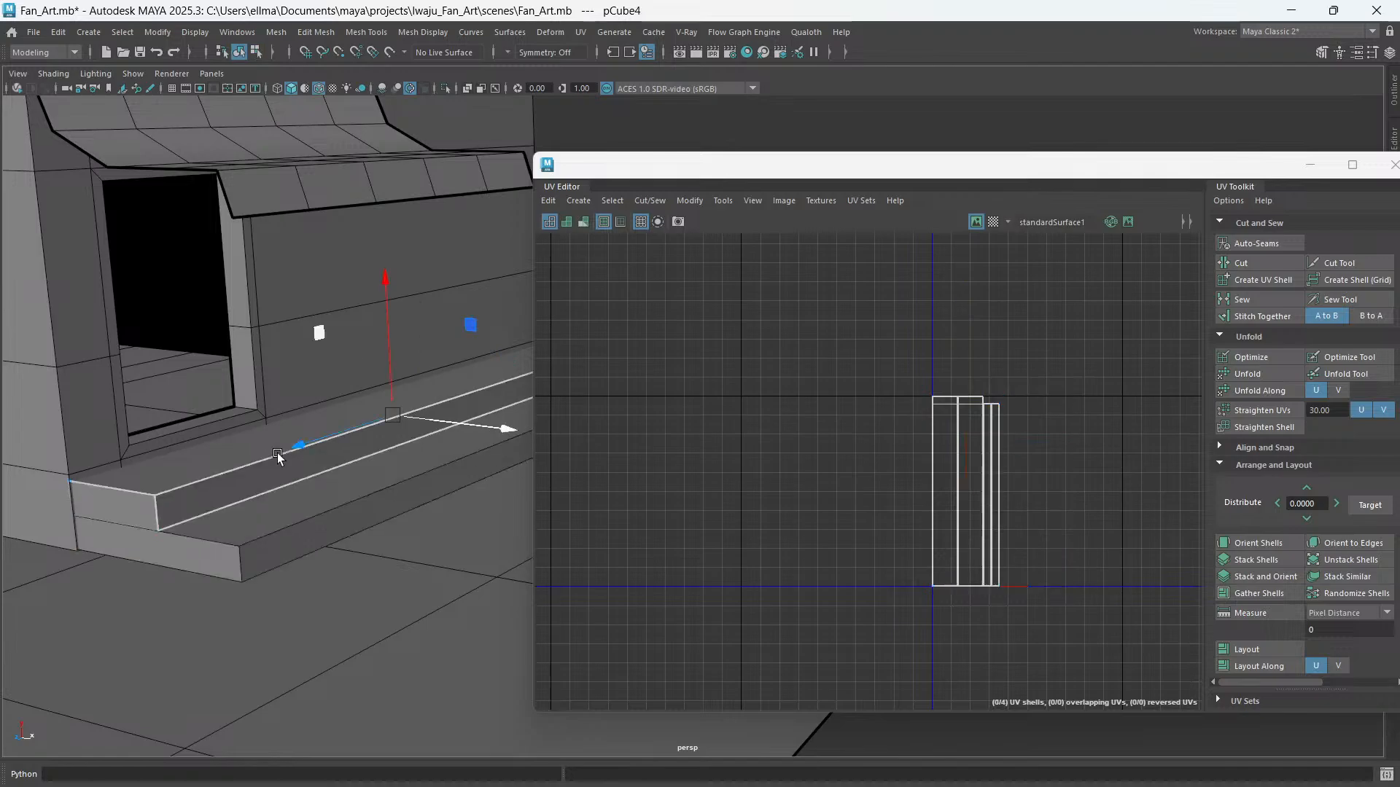
shift+click(326, 535)
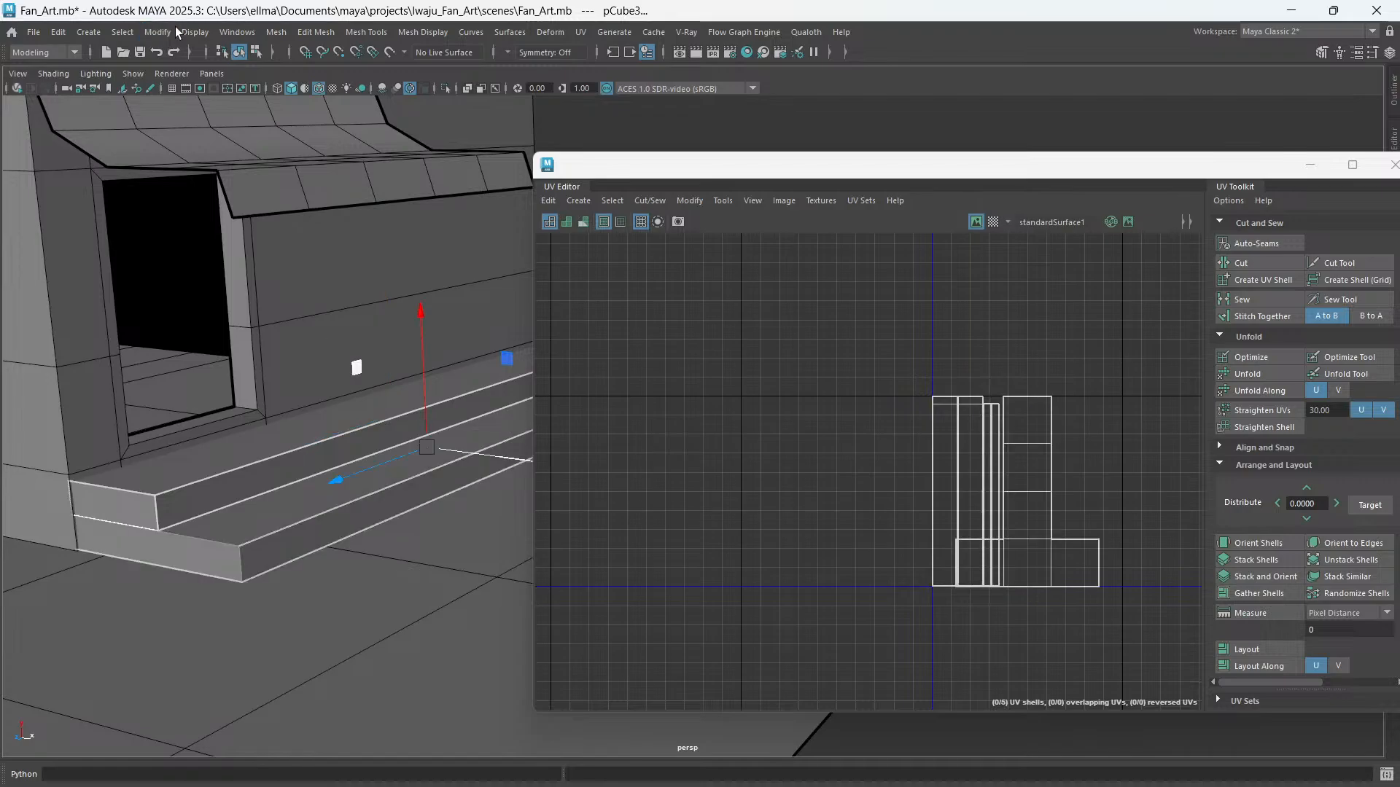
click(275, 32)
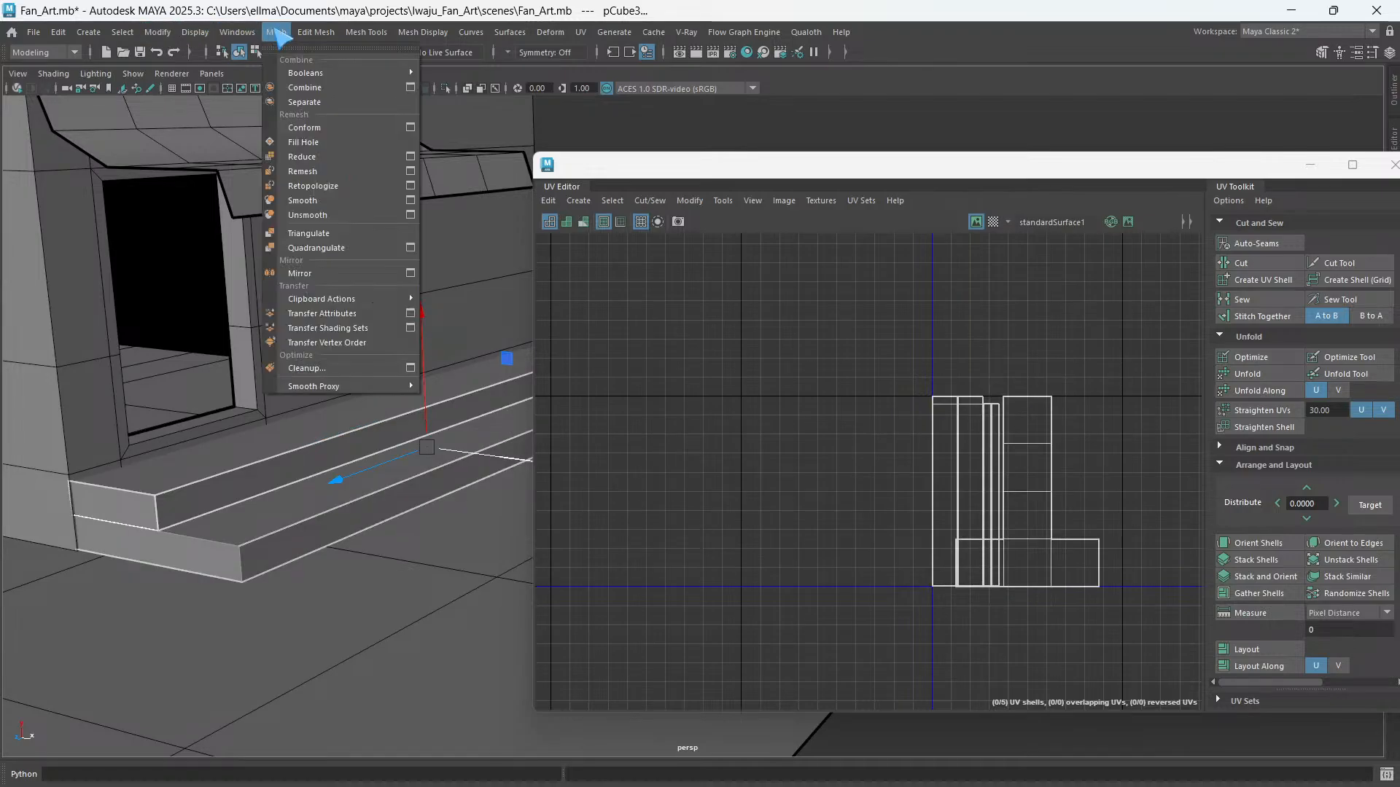
click(328, 314)
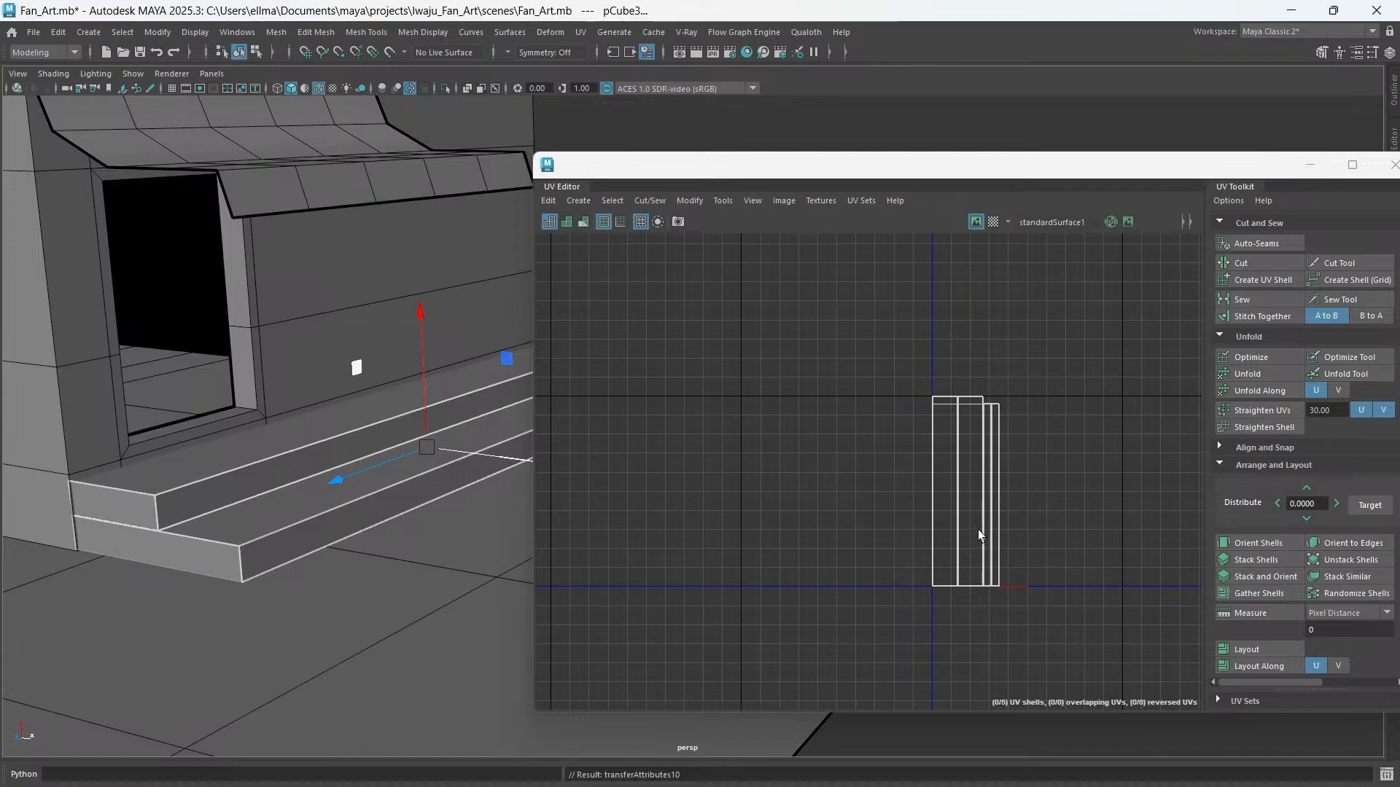
click(319, 622)
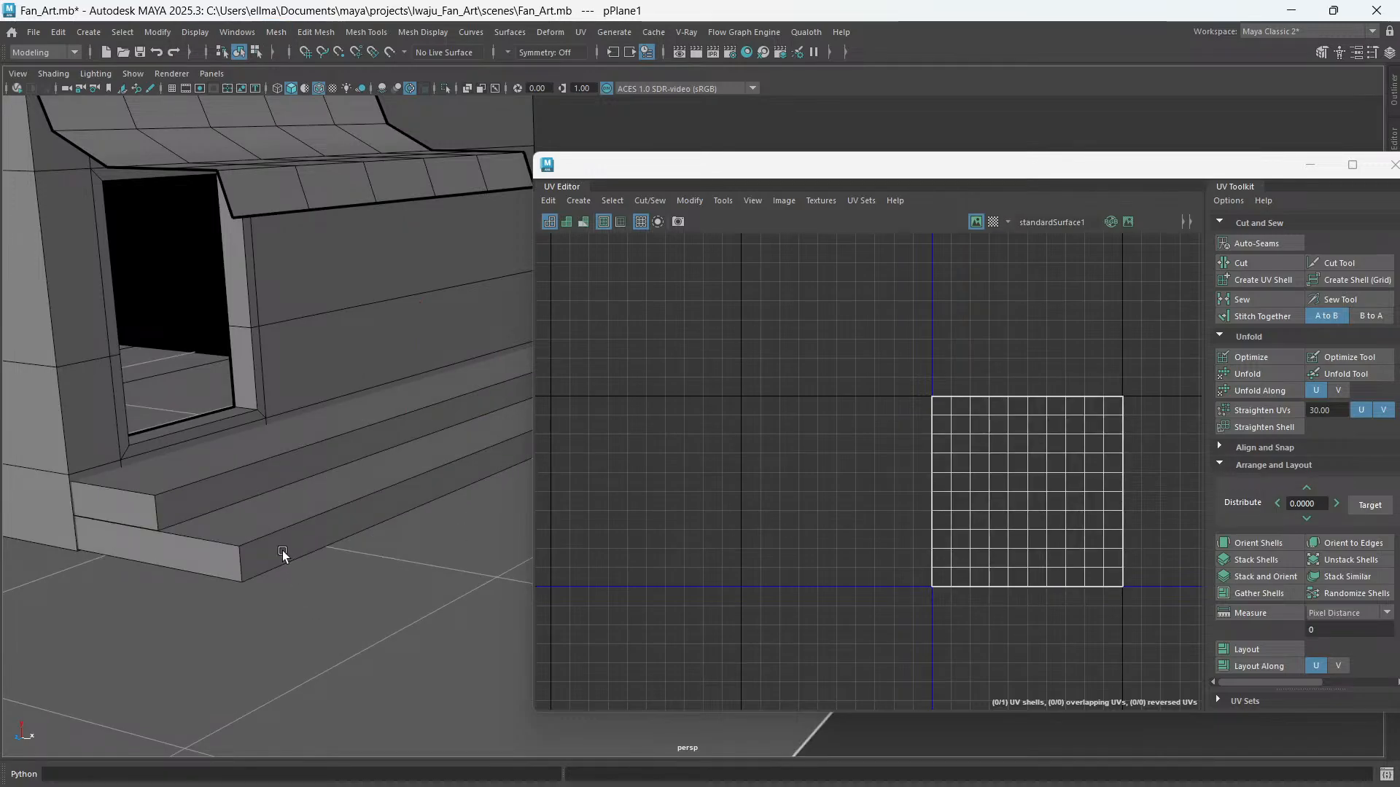
- Check the UV layouts of the upper and lower doorstep slabs against each other
click(282, 549)
click(245, 485)
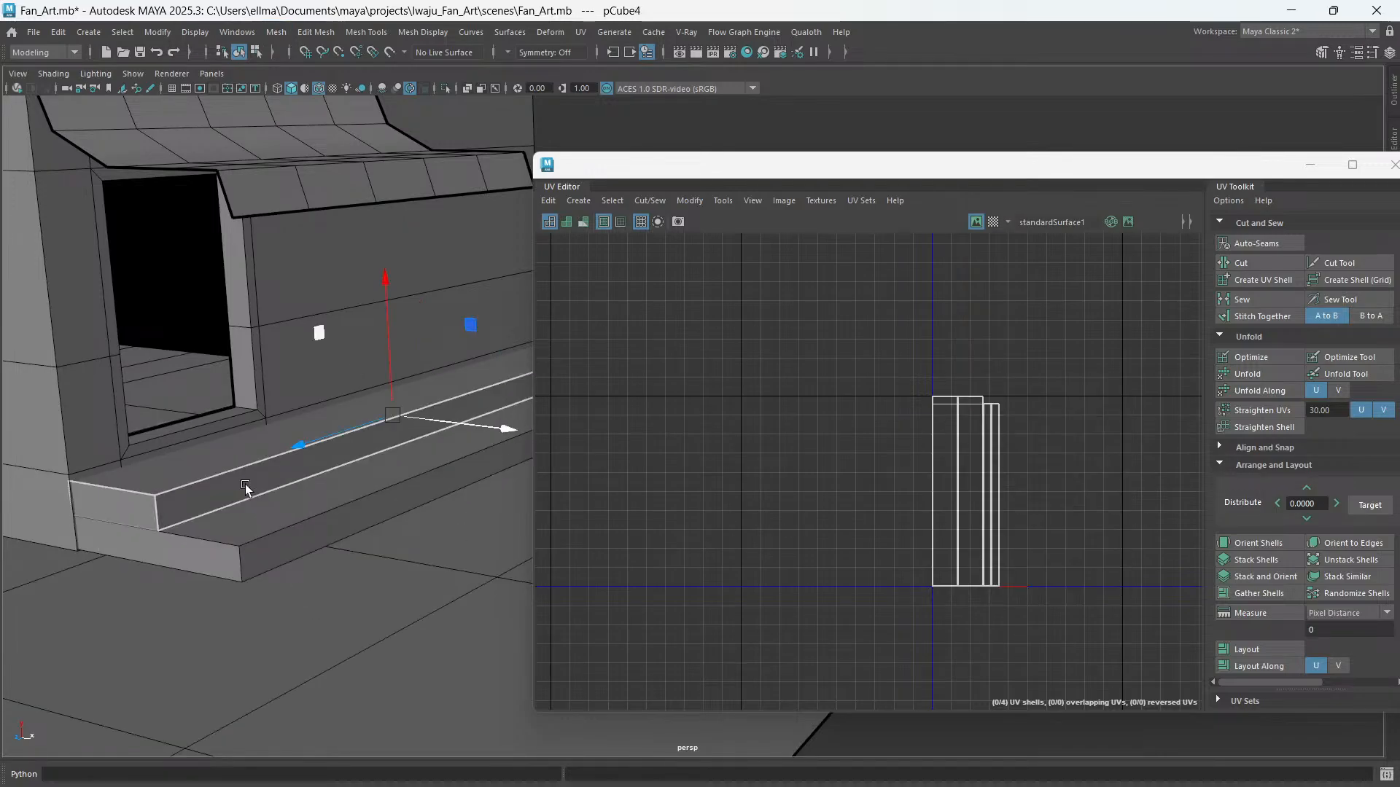
click(273, 535)
scroll(269, 483, down, 5)
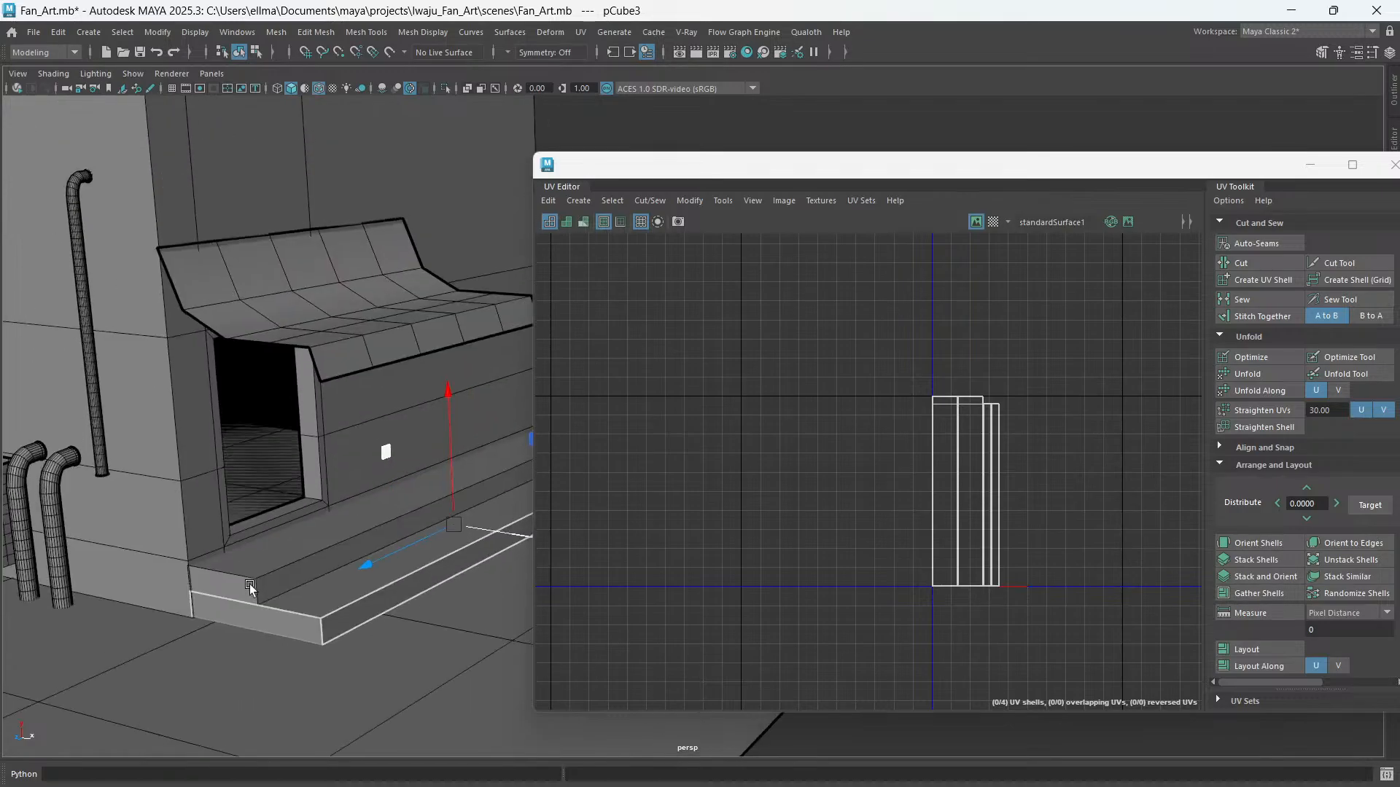
- Delete the existing UVs of the awning above the door and create a planar projection for it
click(340, 369)
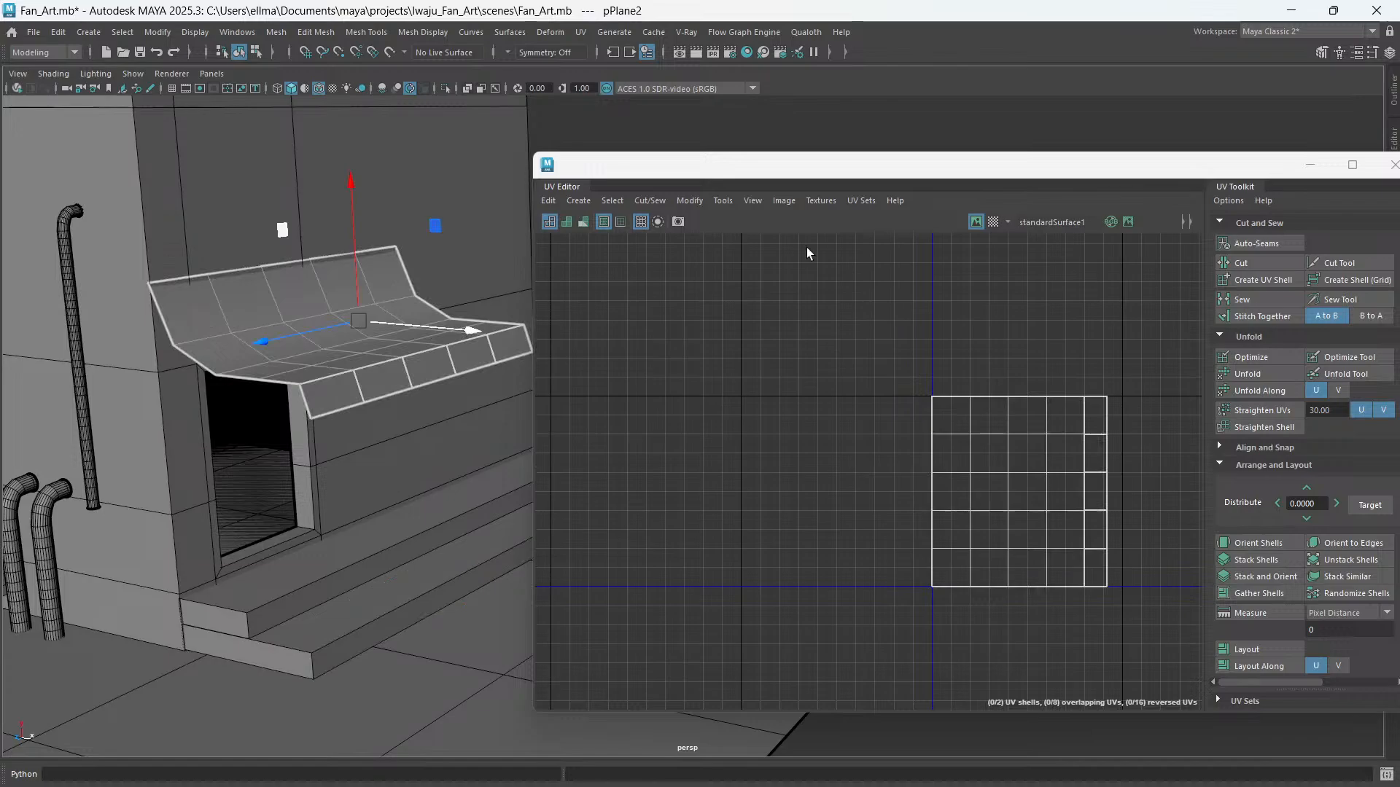
click(550, 201)
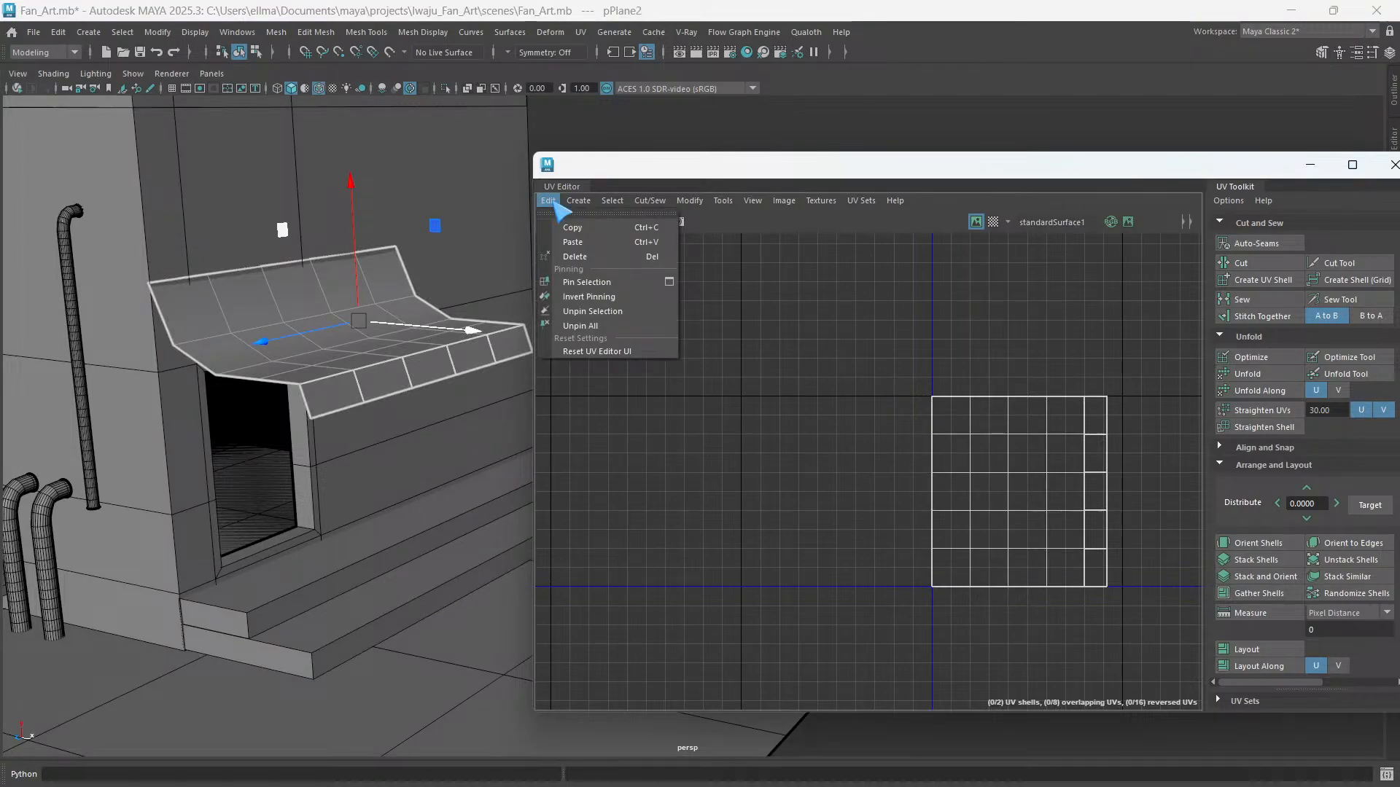
click(574, 257)
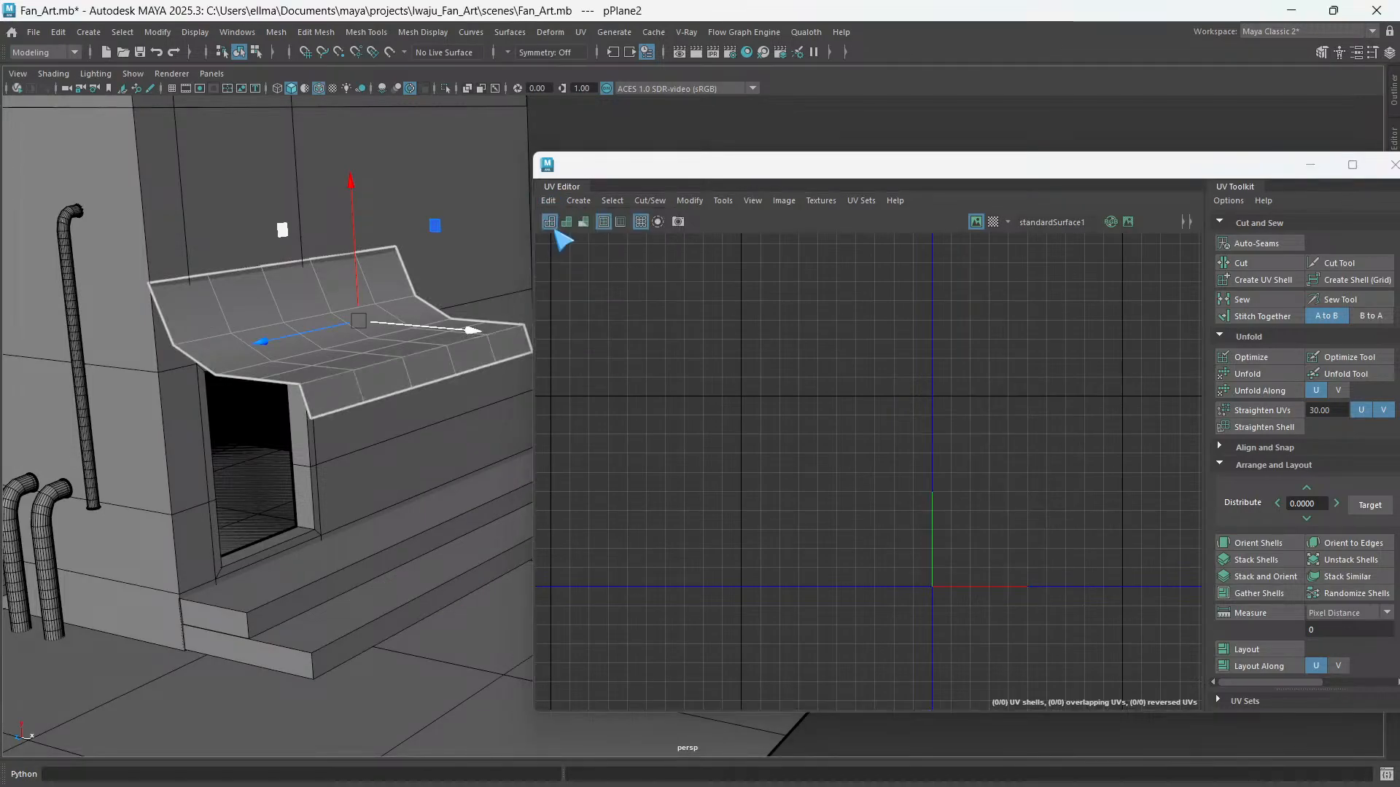
click(578, 201)
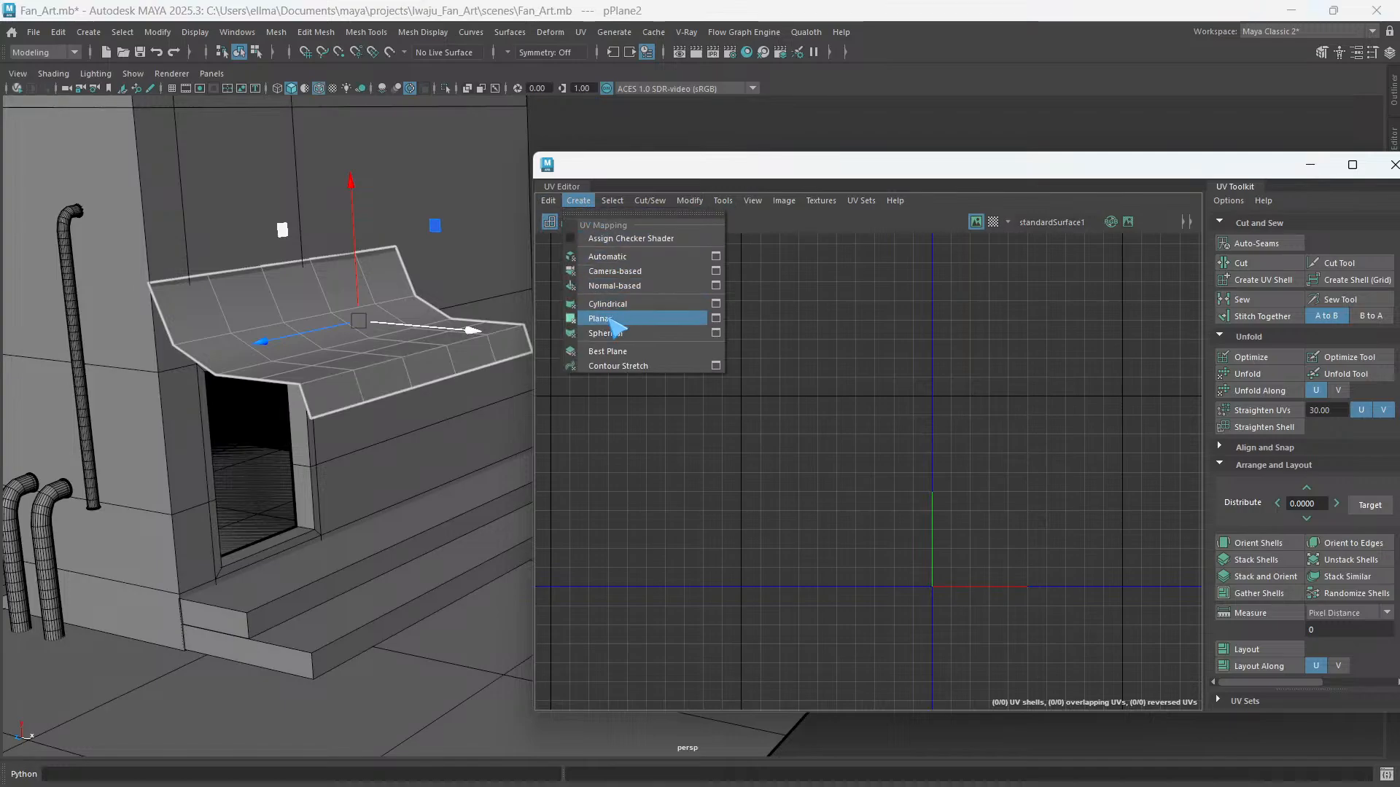
click(609, 319)
alt+middle_drag(1071, 381, 853, 391)
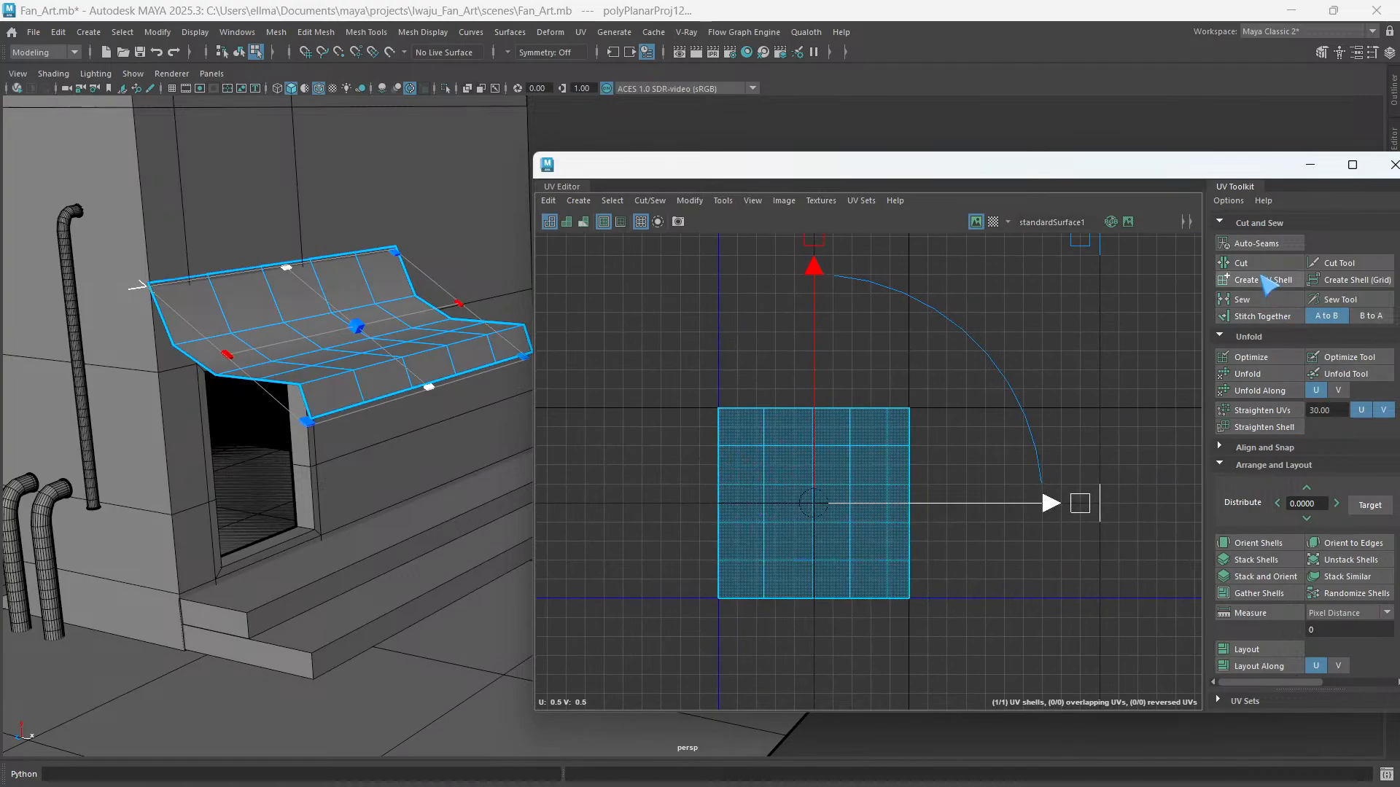
- Unfold all of the awning's UVs and lay out its shell within the UV tile
click(1251, 374)
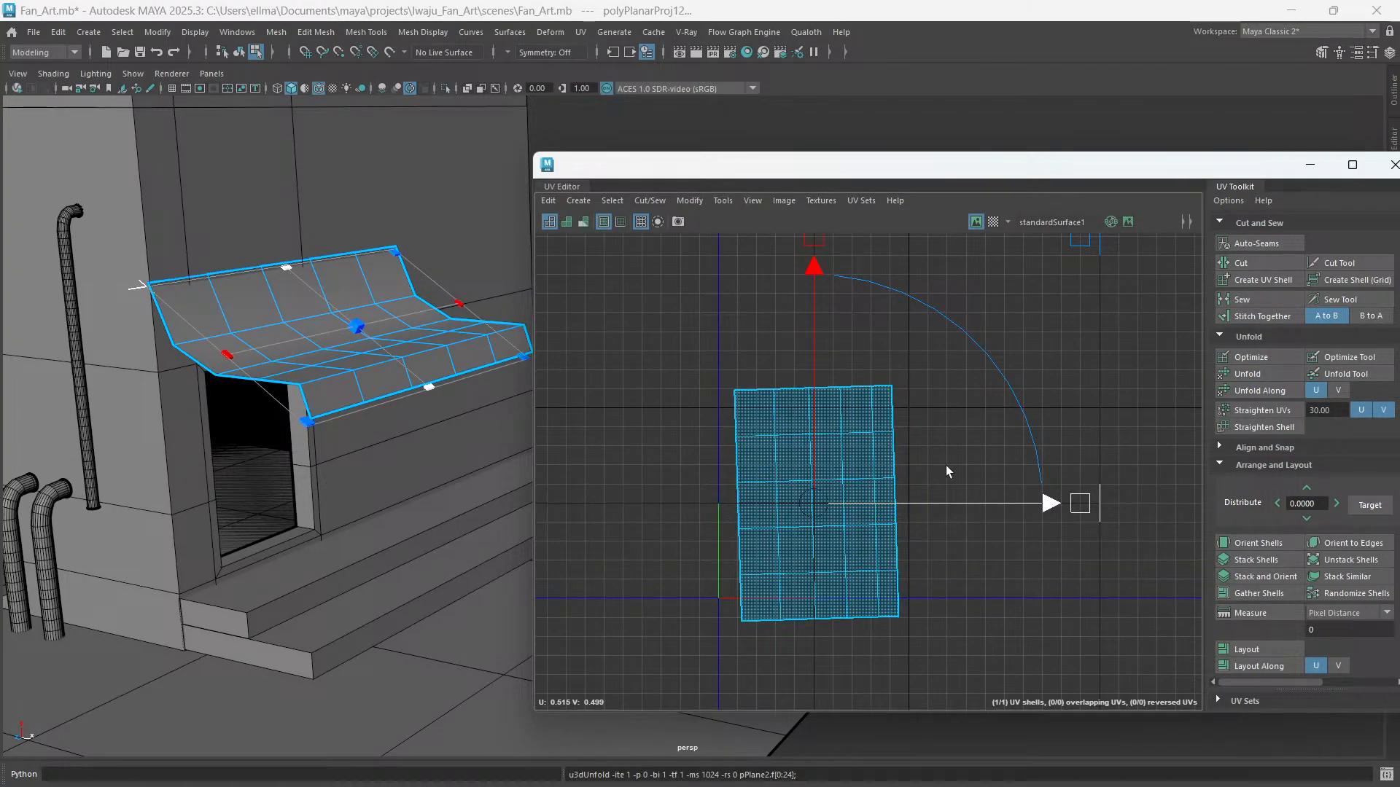
right_drag(943, 390, 998, 458)
right_drag(974, 659, 652, 299)
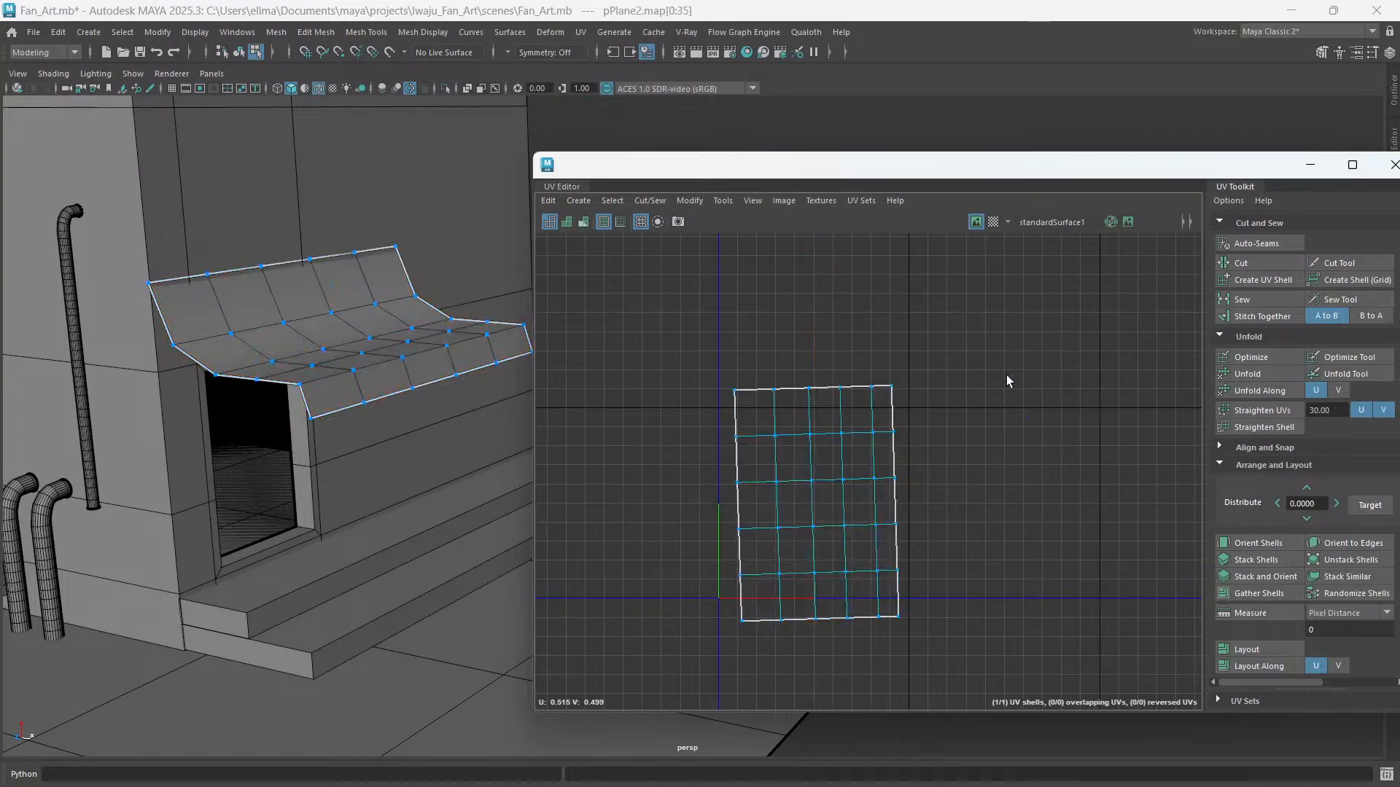
click(1247, 374)
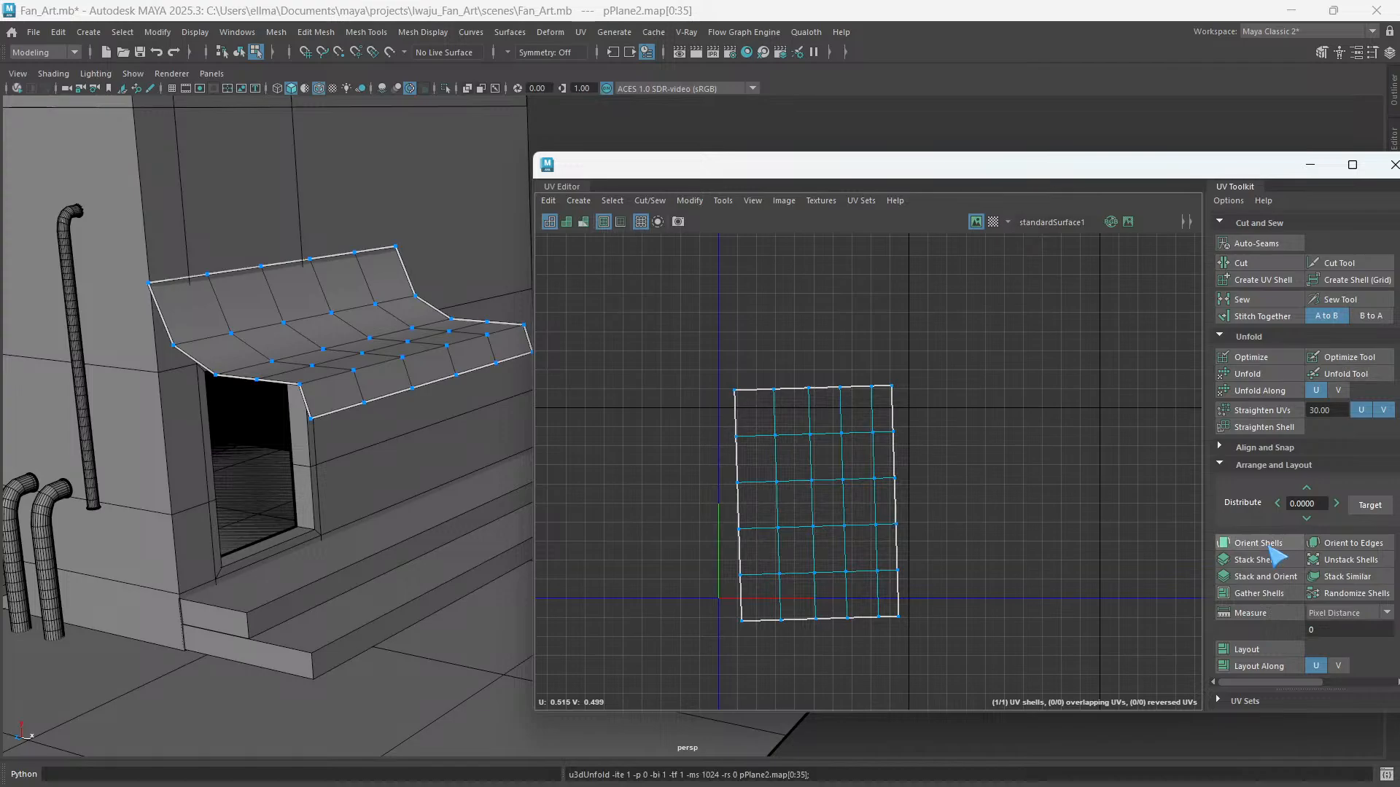
click(1260, 650)
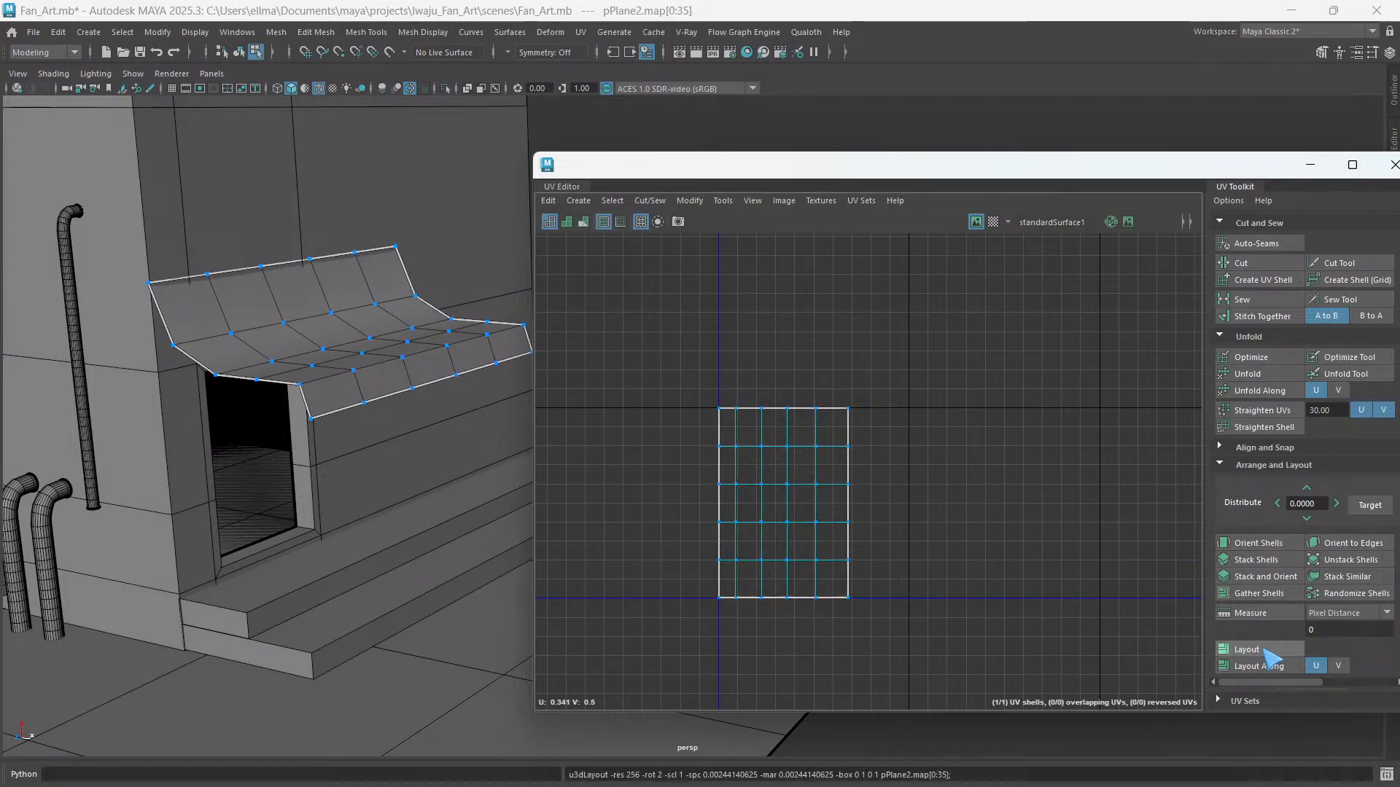
- Delete the large ground plane's existing UVs and create a planar projection for it
alt+drag(437, 467, 399, 548)
shift+click(396, 529)
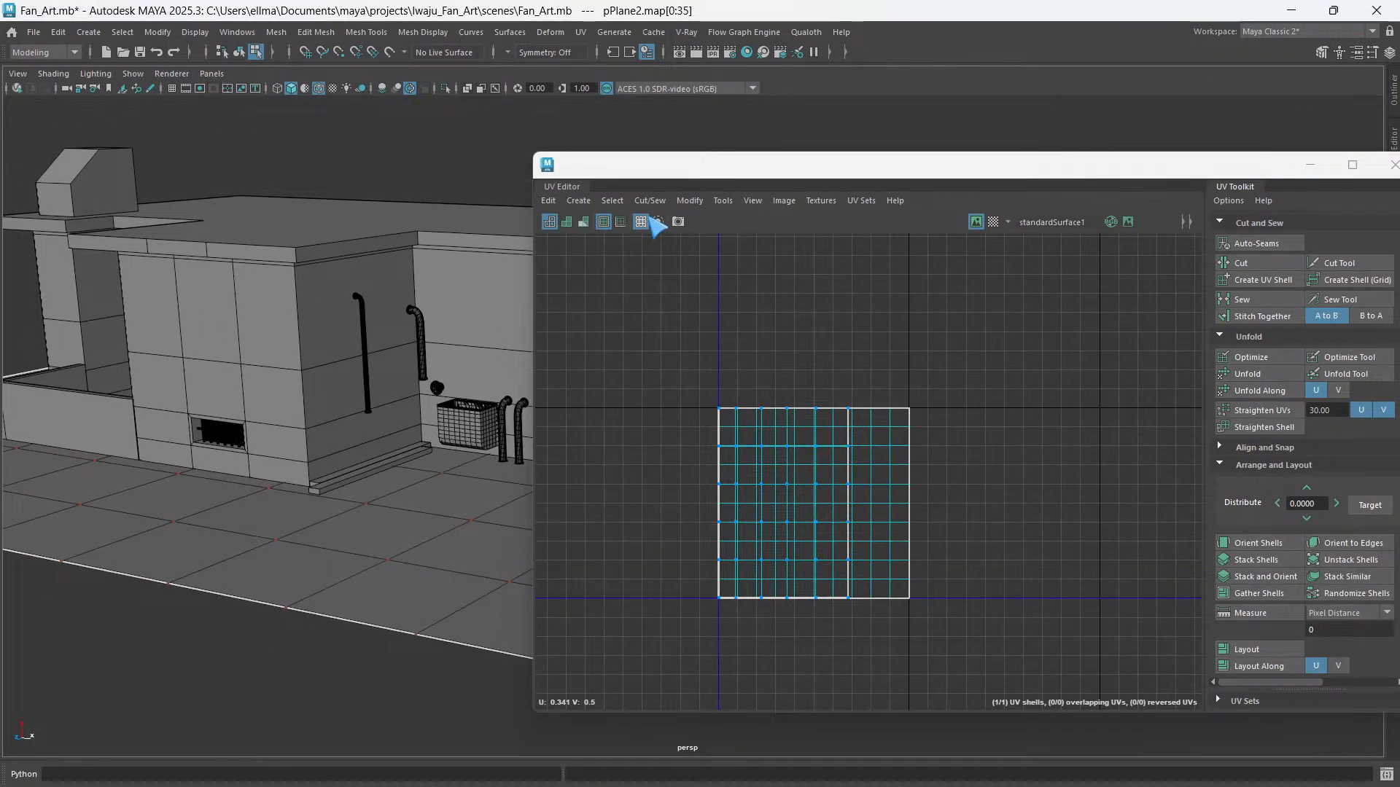
click(549, 201)
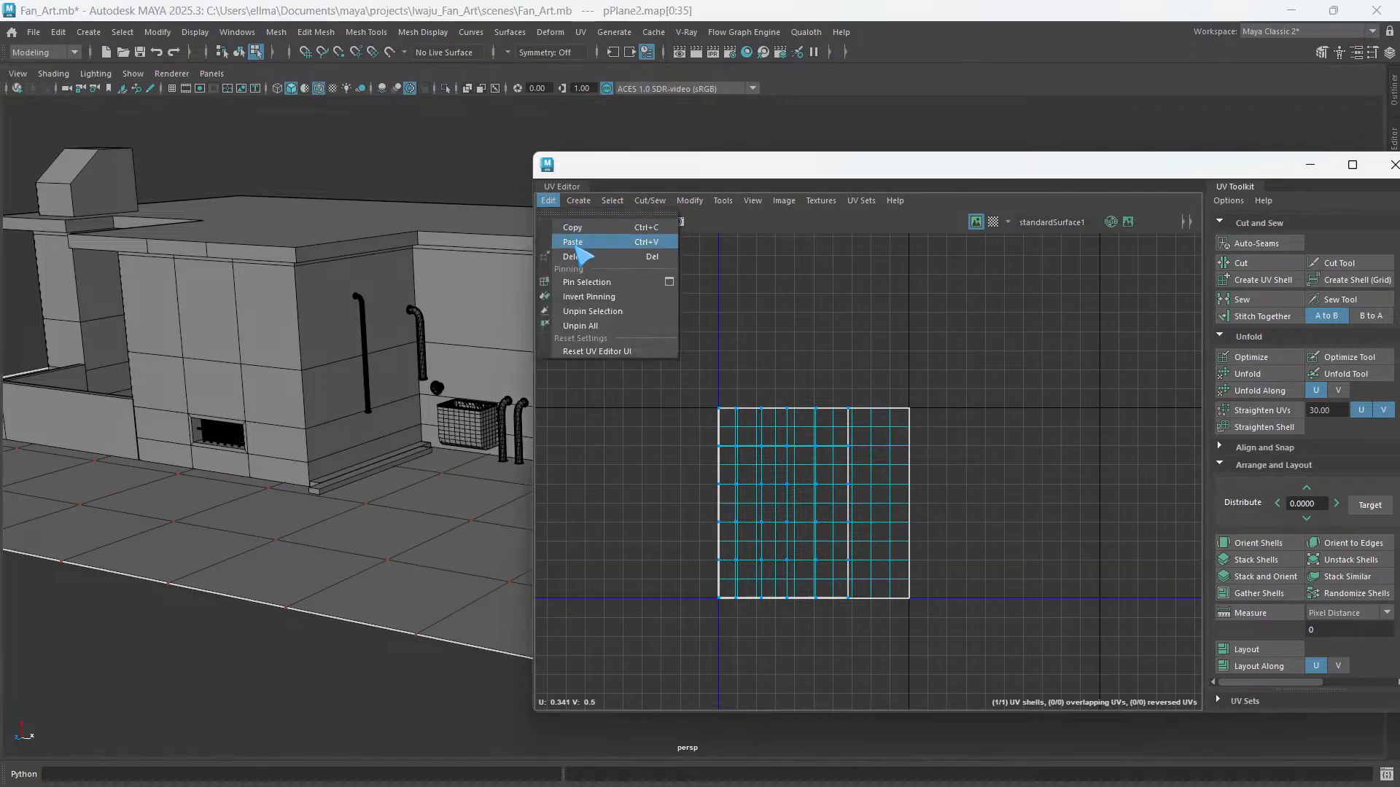
right_drag(380, 213, 448, 194)
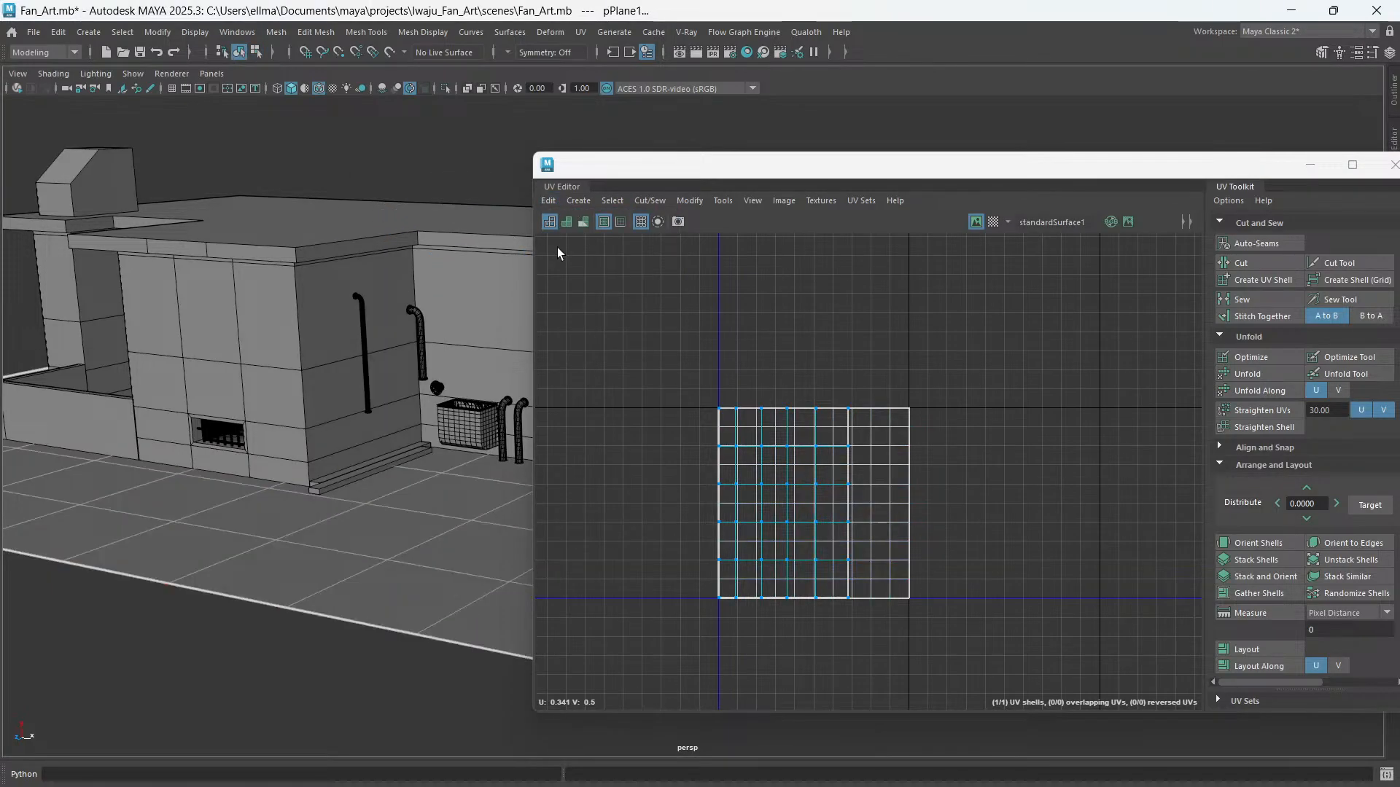
click(548, 201)
click(577, 259)
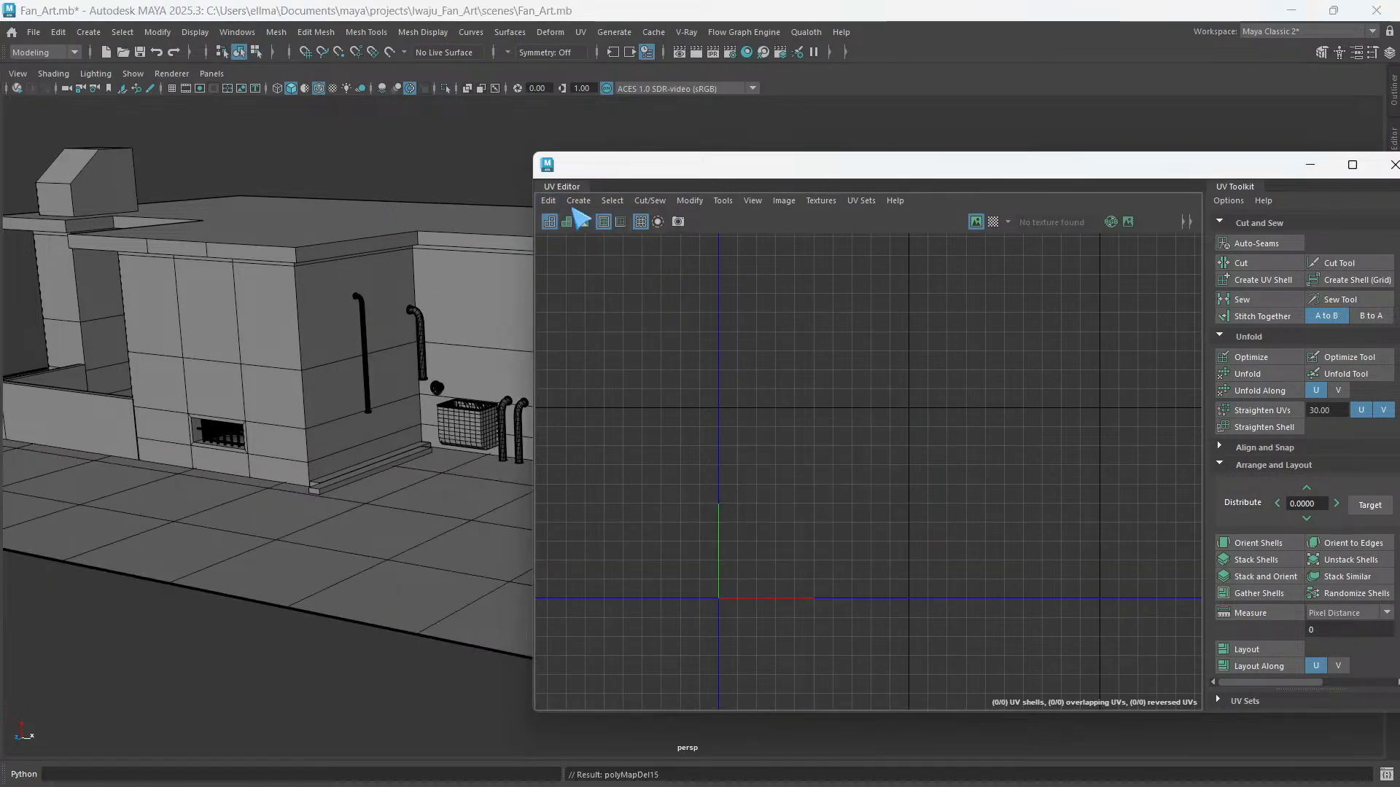
click(578, 201)
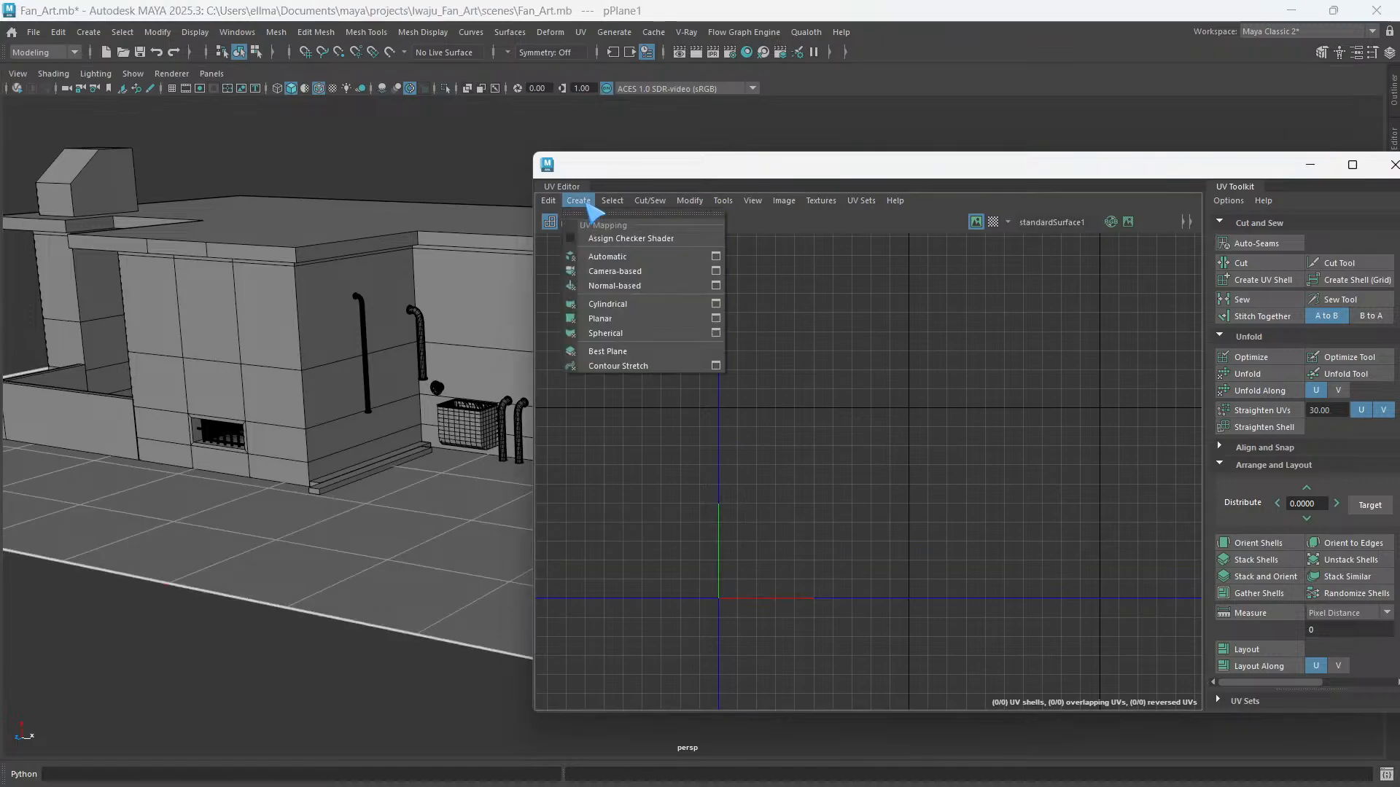
click(601, 319)
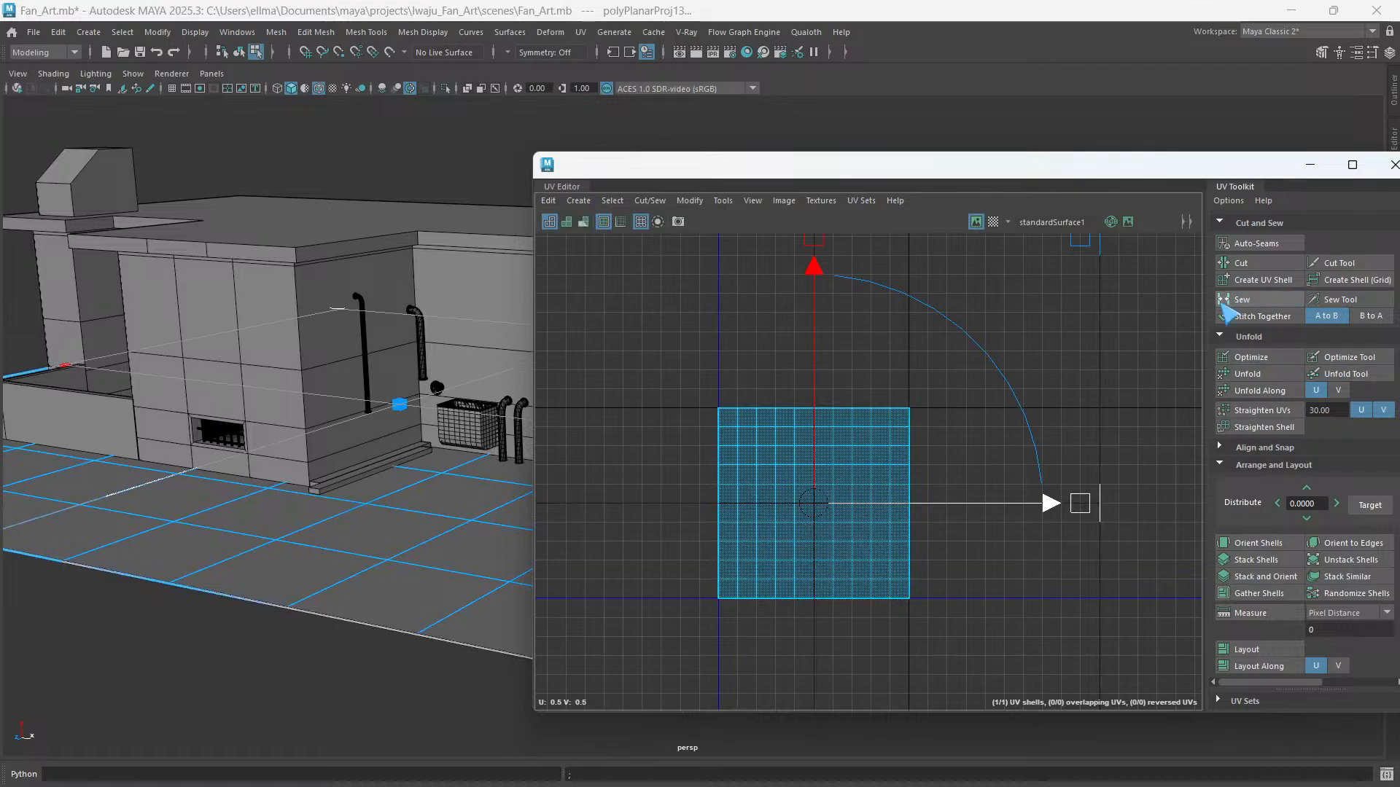
- Select all UVs of the ground plane, unfold them and lay out the shell within the UV tile
right_drag(1039, 411, 1108, 410)
drag(1063, 631, 708, 416)
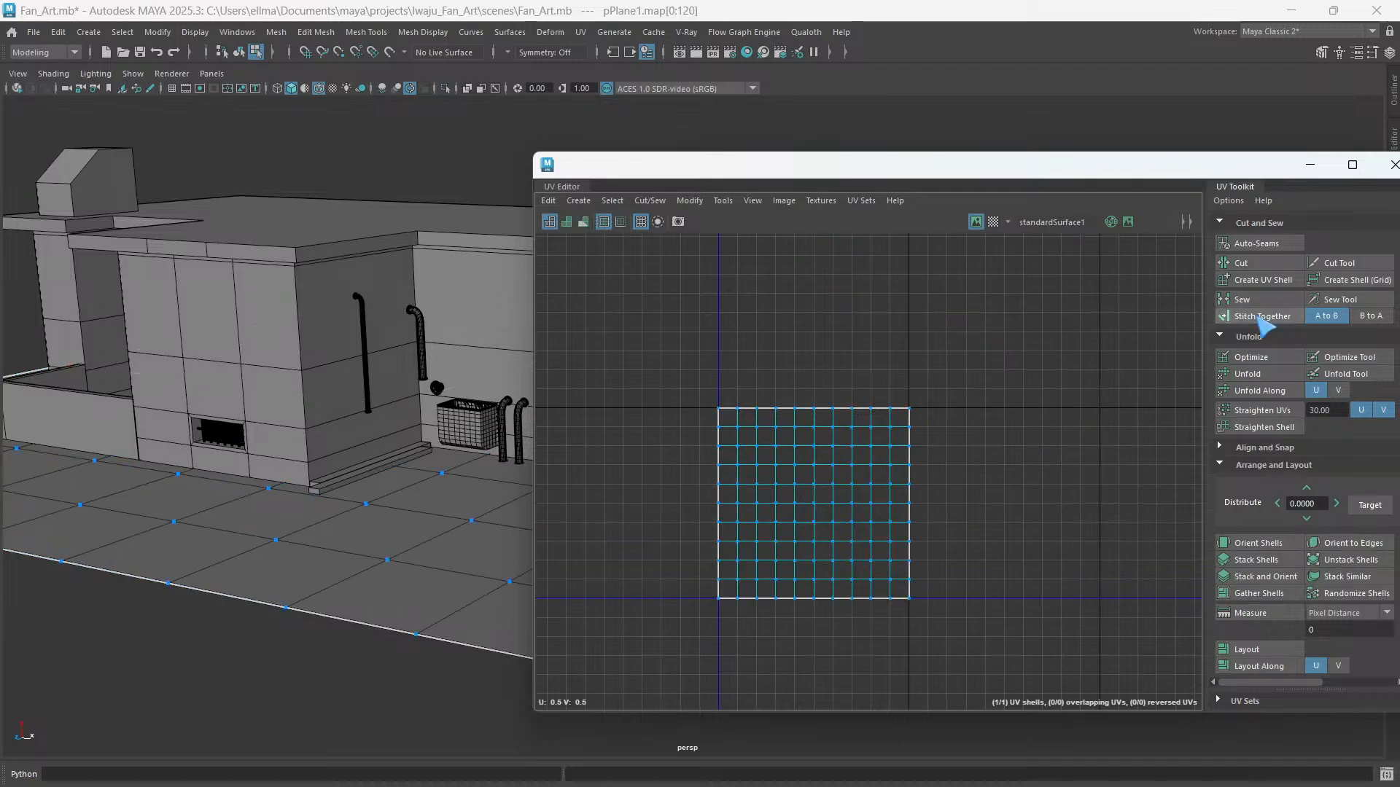
click(1254, 374)
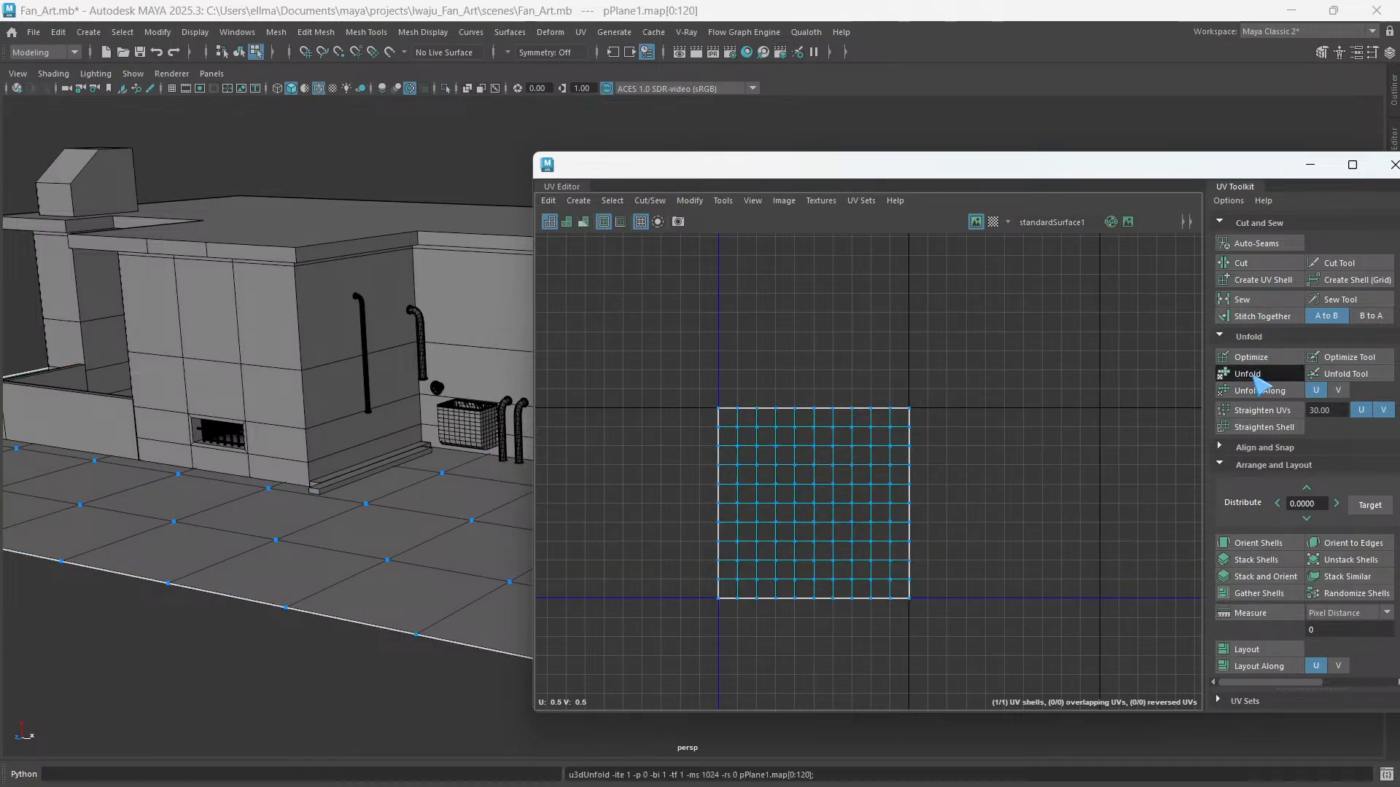
click(1255, 651)
scroll(756, 556, down, 2)
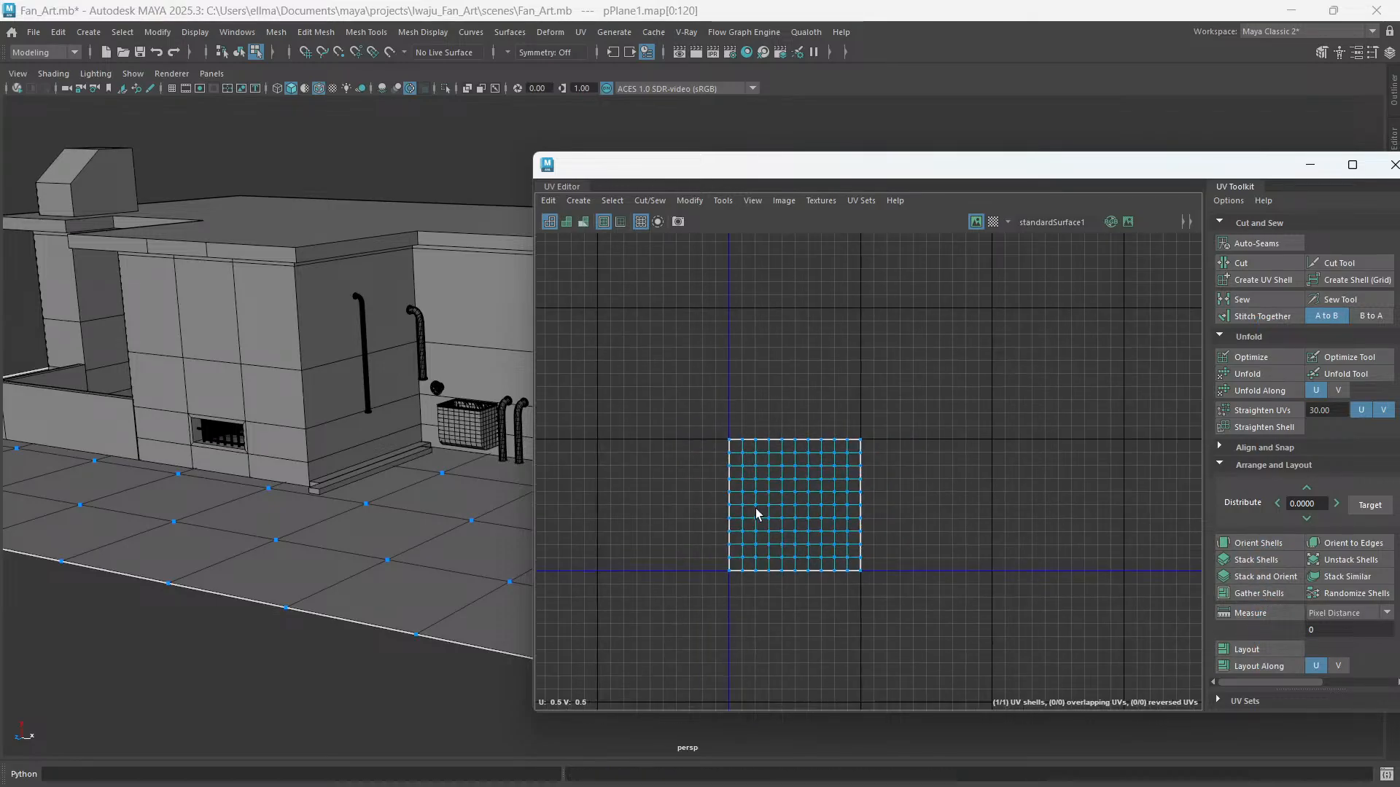
scroll(772, 540, up, 4)
scroll(788, 503, down, 2)
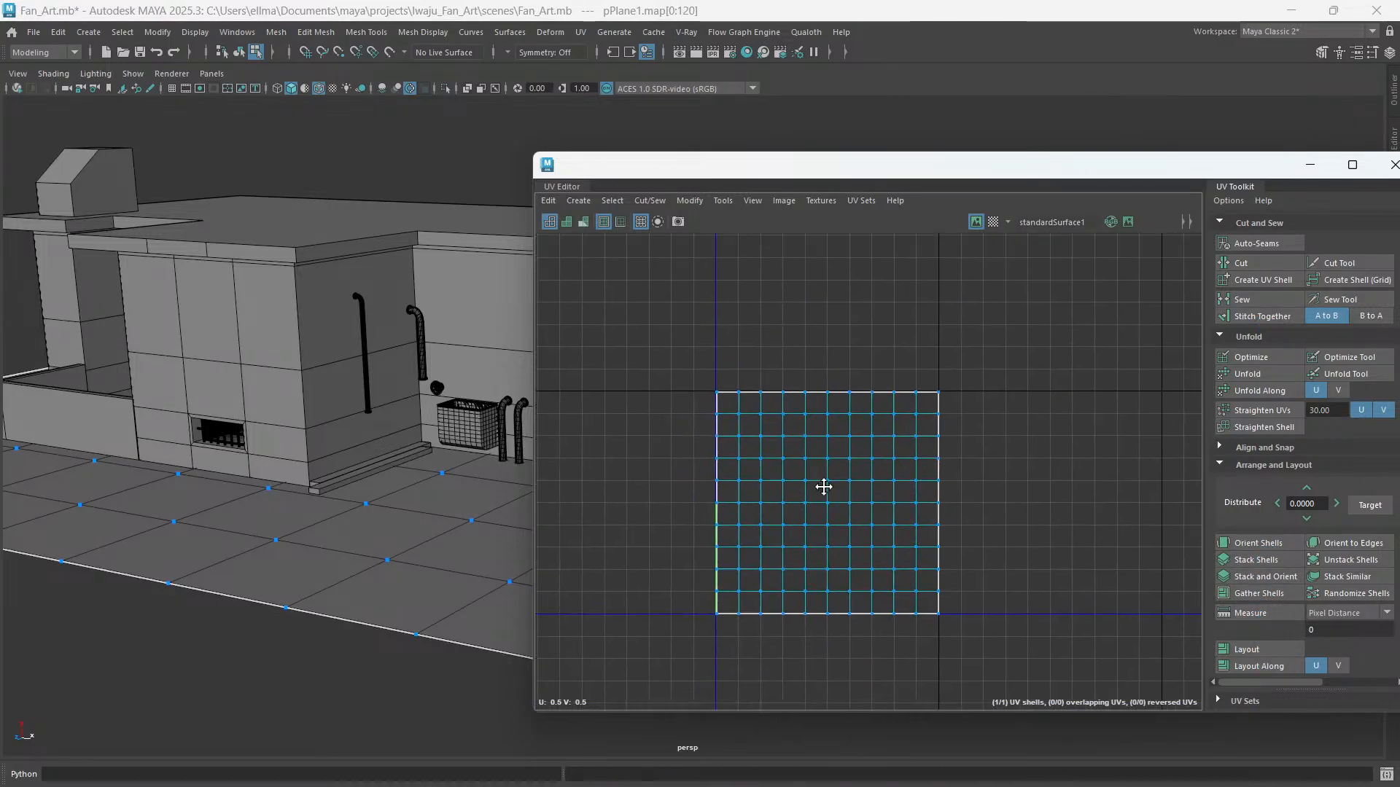
- Select the small sloped block on the roof in object mode and delete its existing UVs
alt+drag(306, 437, 272, 416)
scroll(291, 494, up, 3)
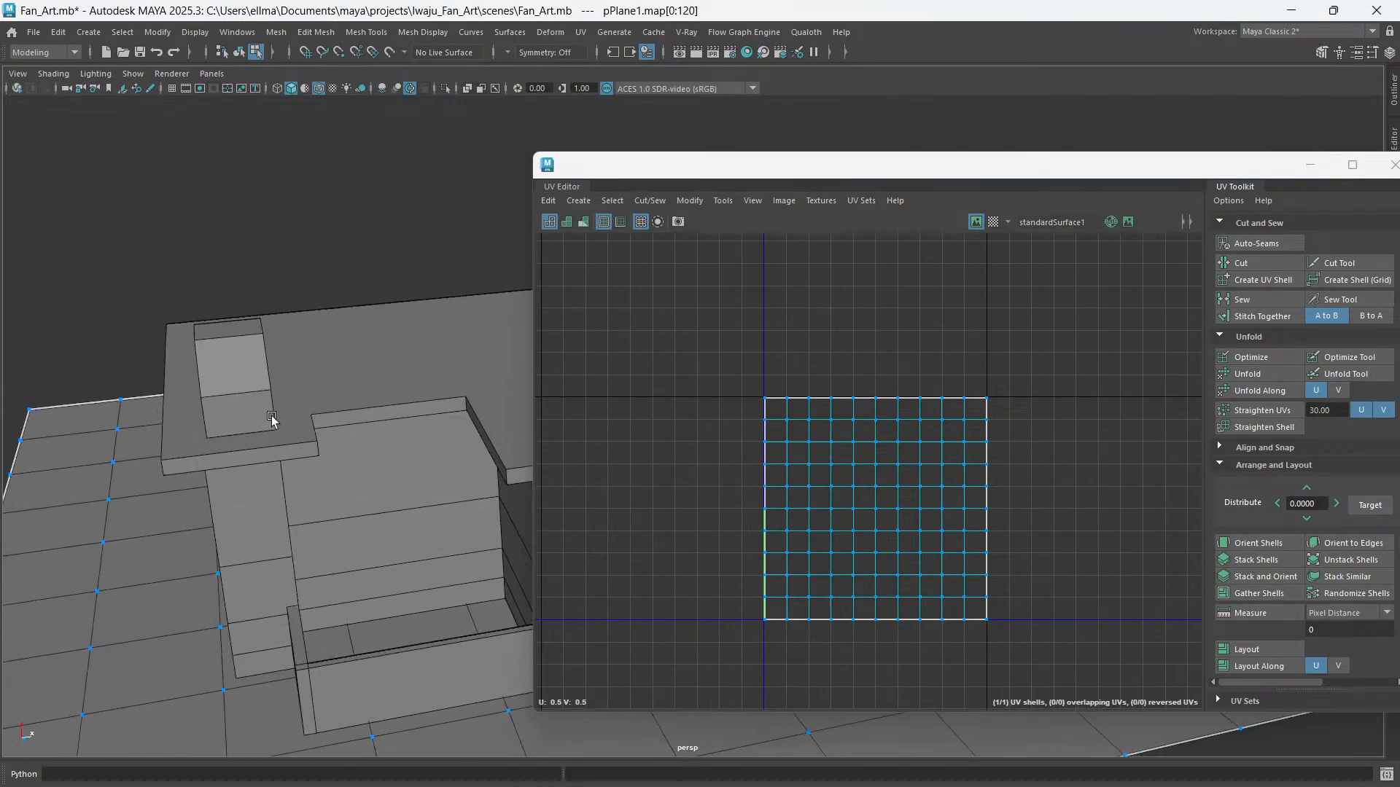
click(238, 369)
alt+drag(204, 455, 282, 449)
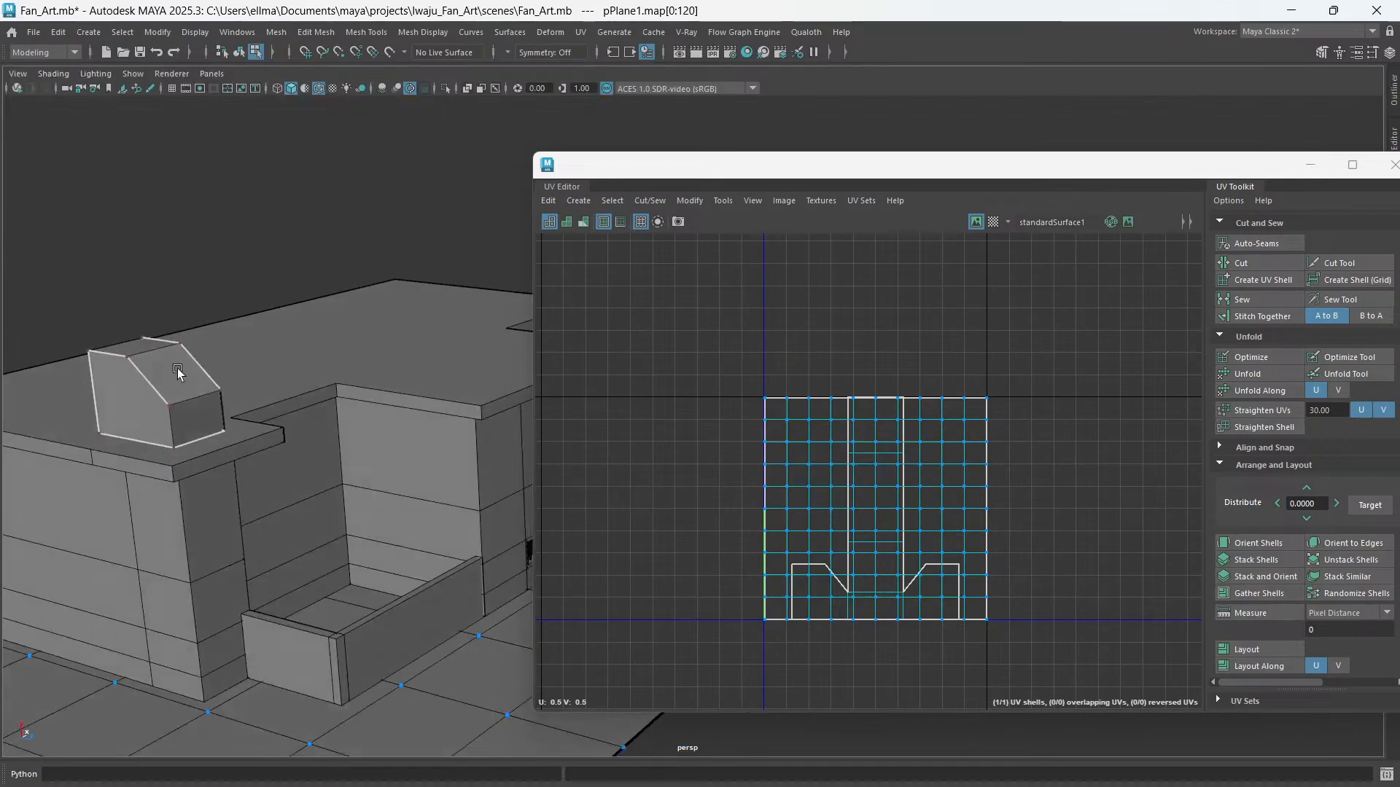
right_drag(178, 370, 245, 351)
alt+drag(244, 388, 461, 475)
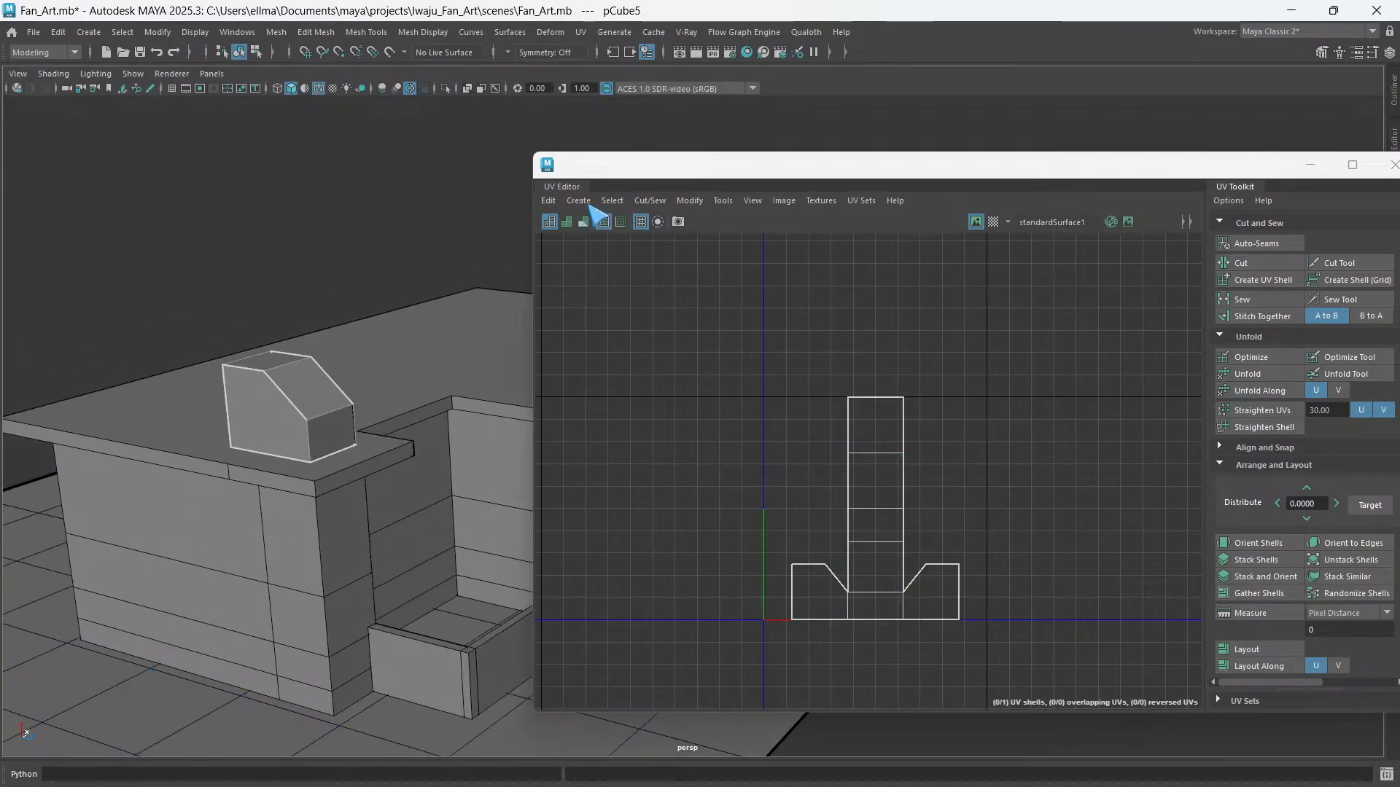
click(549, 200)
click(592, 257)
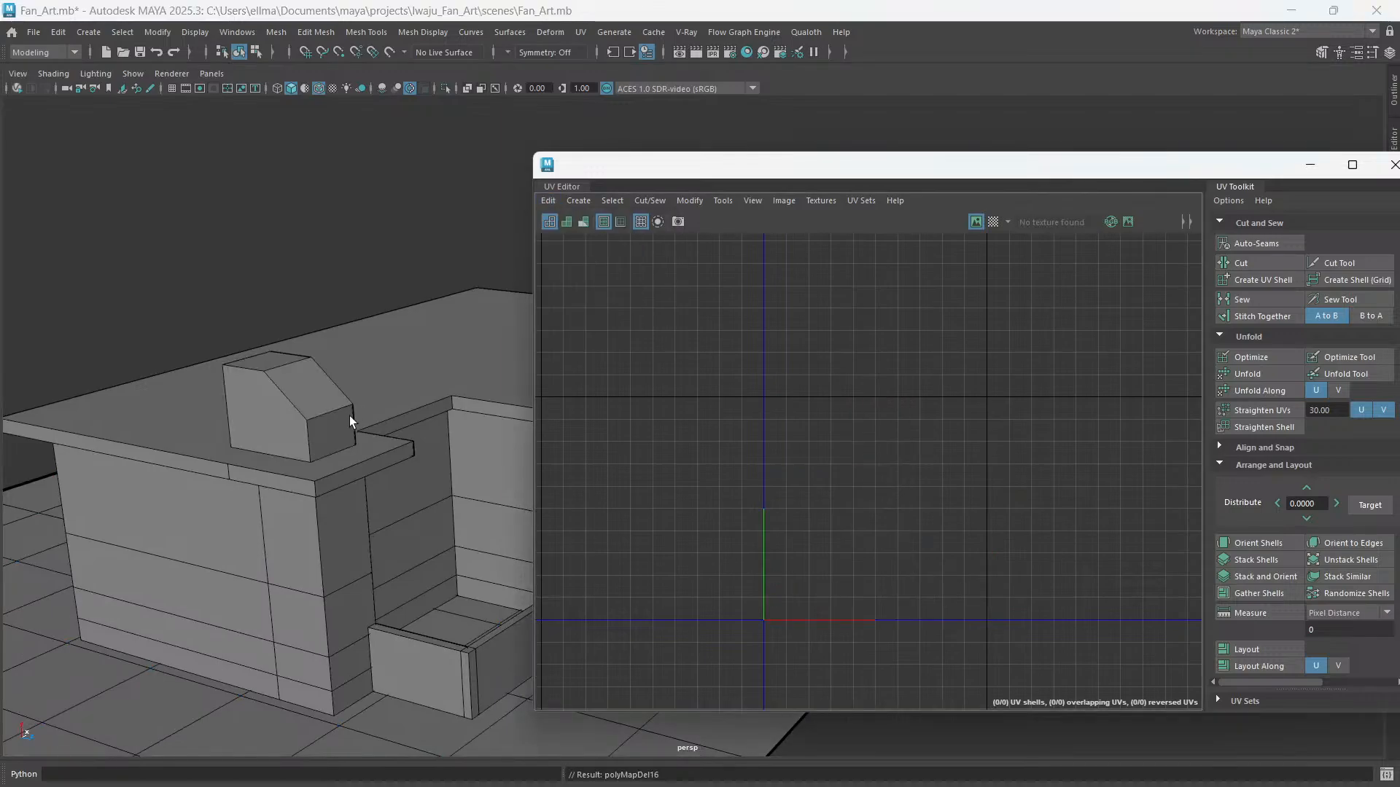
- Isolate the sloped roof block and create a camera-based UV projection for it
alt+drag(335, 425, 396, 445)
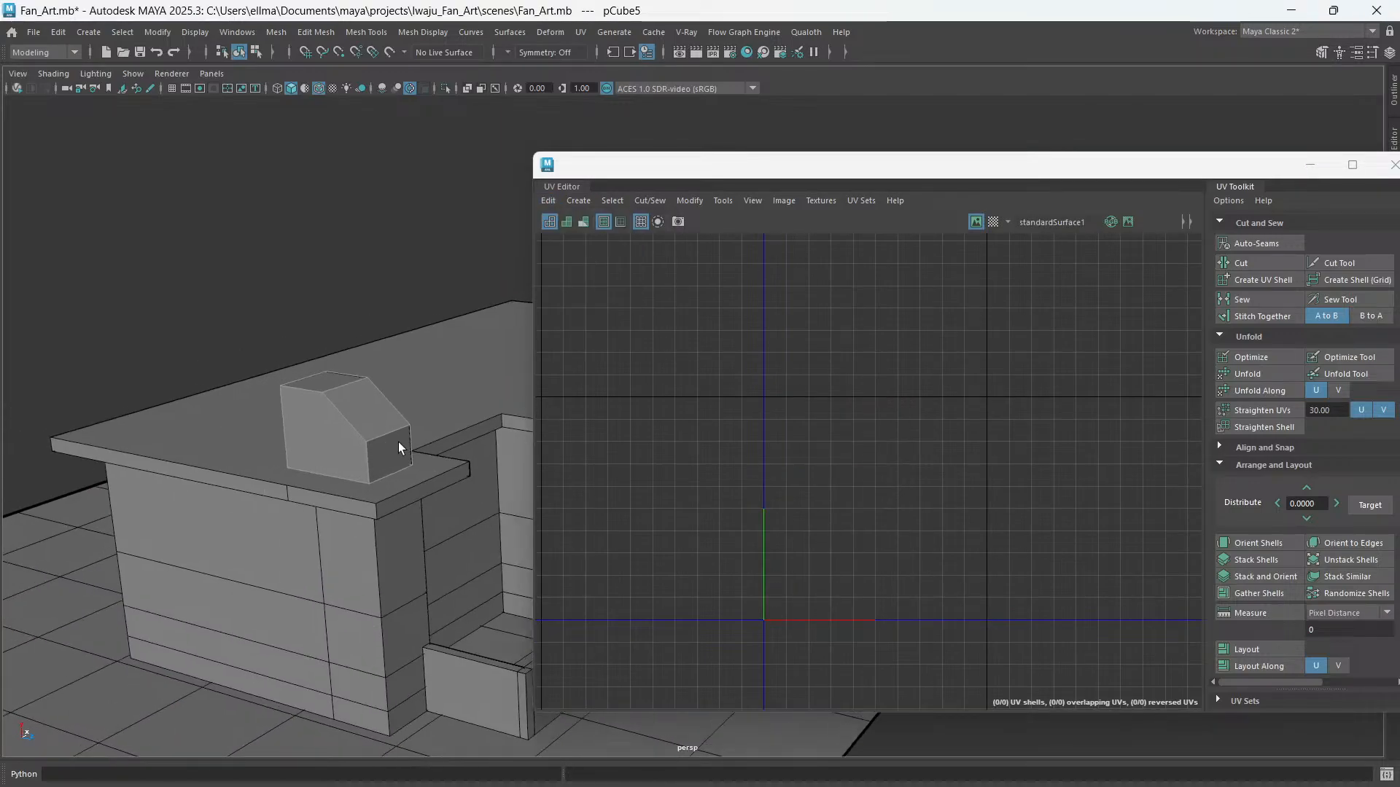
key(ctrl+1)
scroll(366, 444, up, 3)
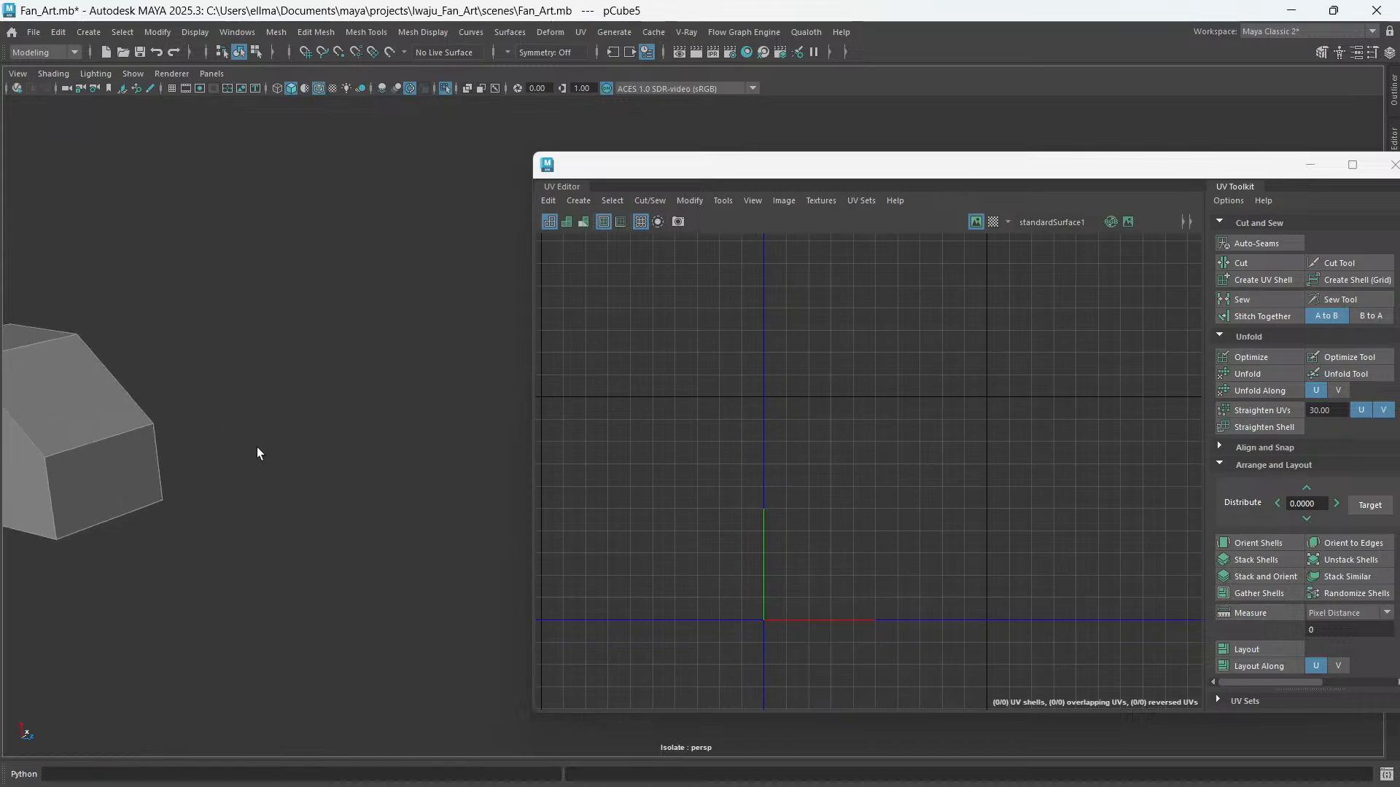
alt+middle_drag(257, 448, 410, 395)
click(578, 201)
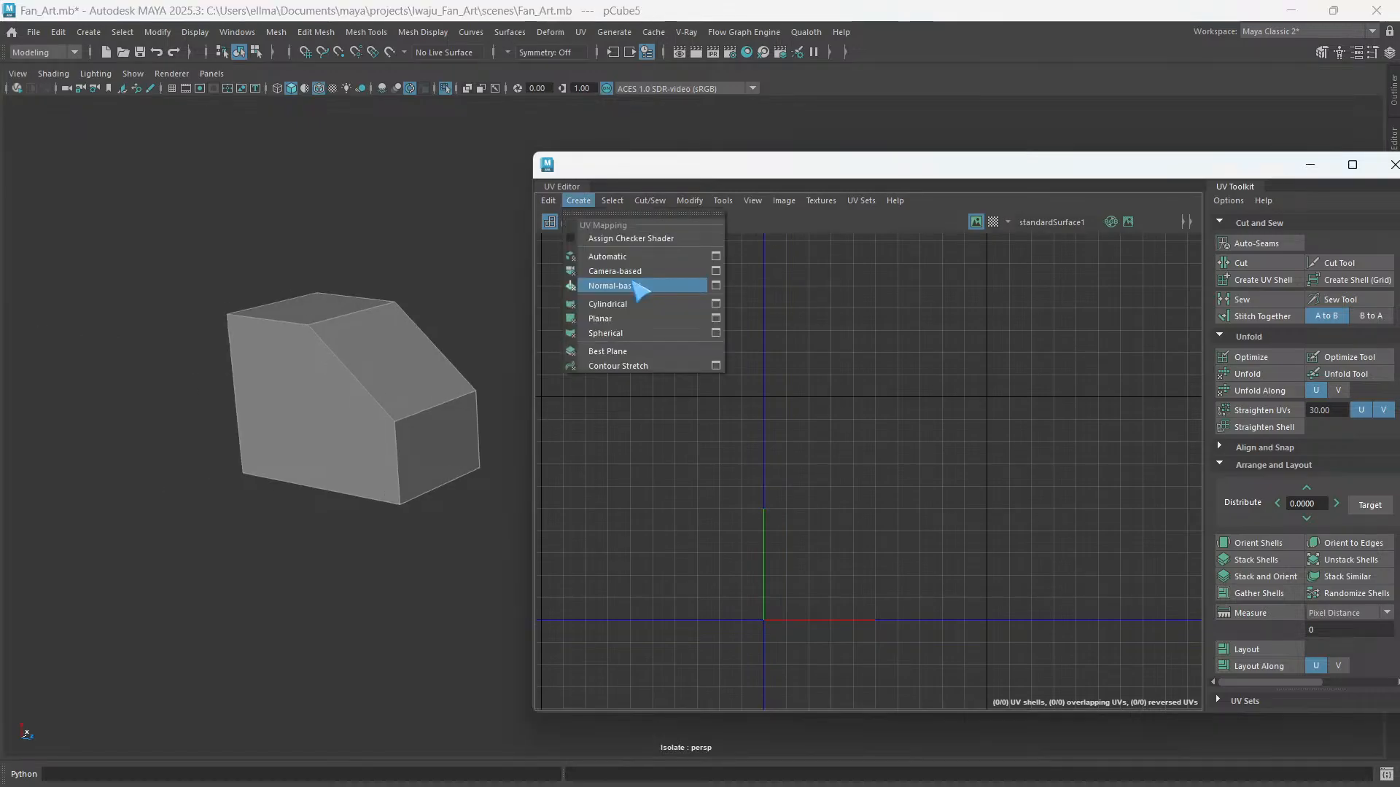
click(637, 285)
- Select the edges outlining one five-sided side face of the sloped block
right_drag(369, 271, 369, 219)
click(344, 351)
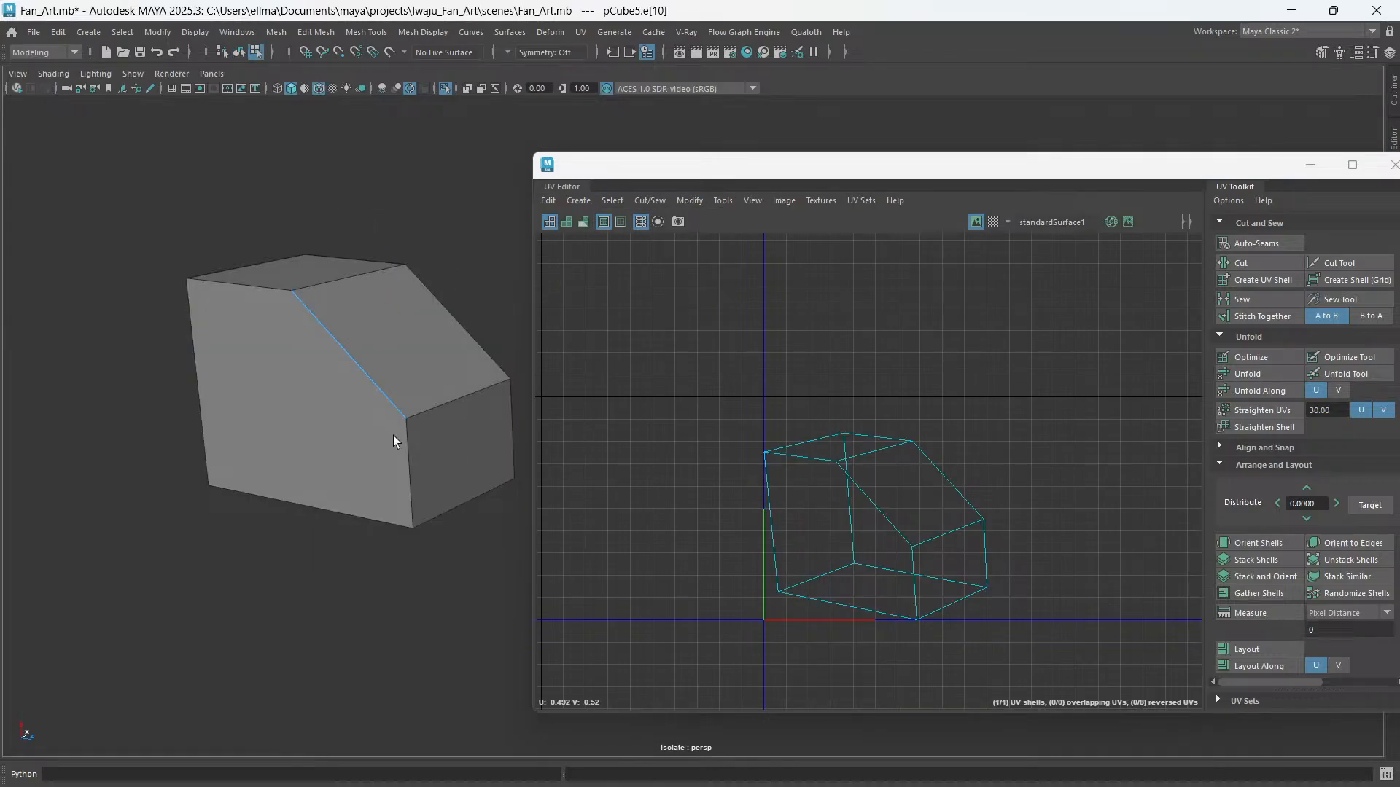
shift+click(382, 520)
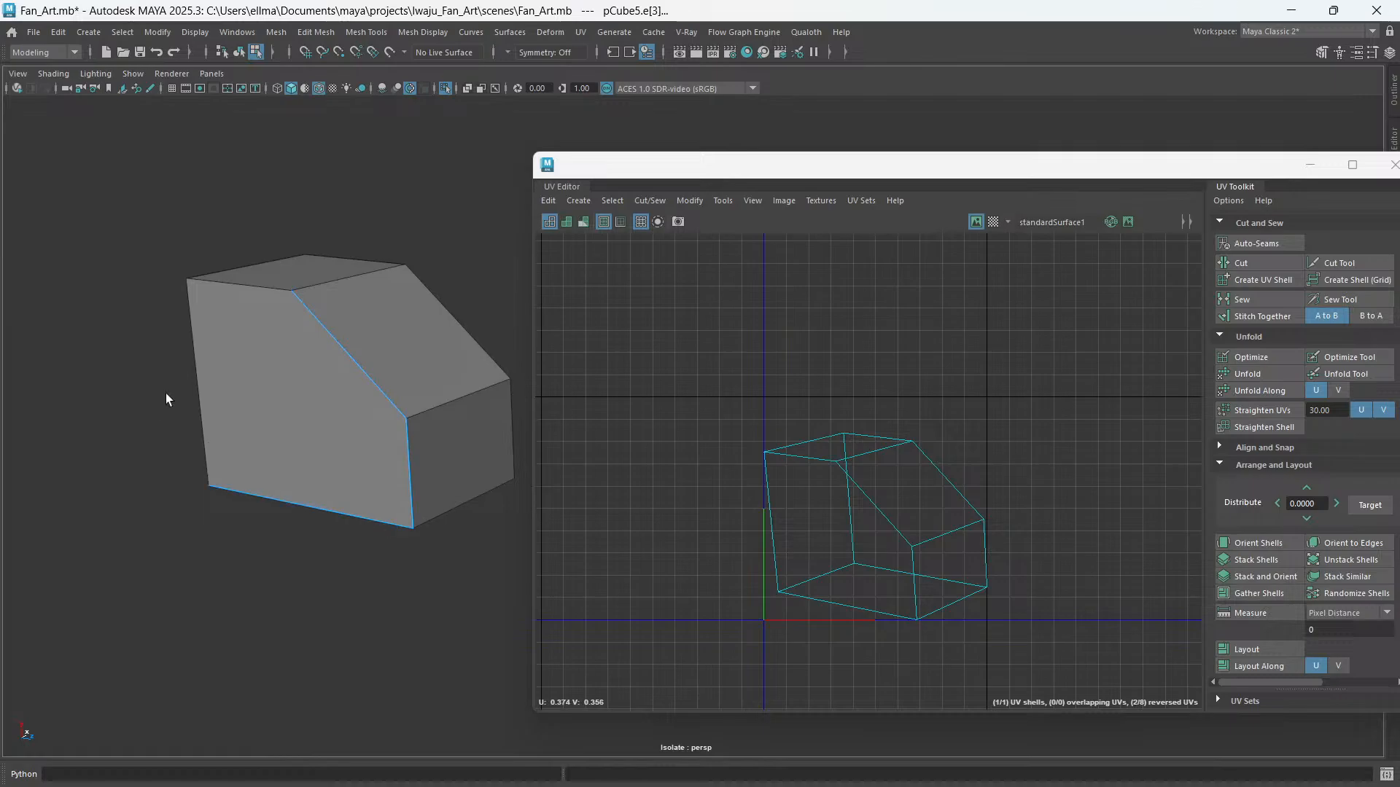
shift+click(197, 383)
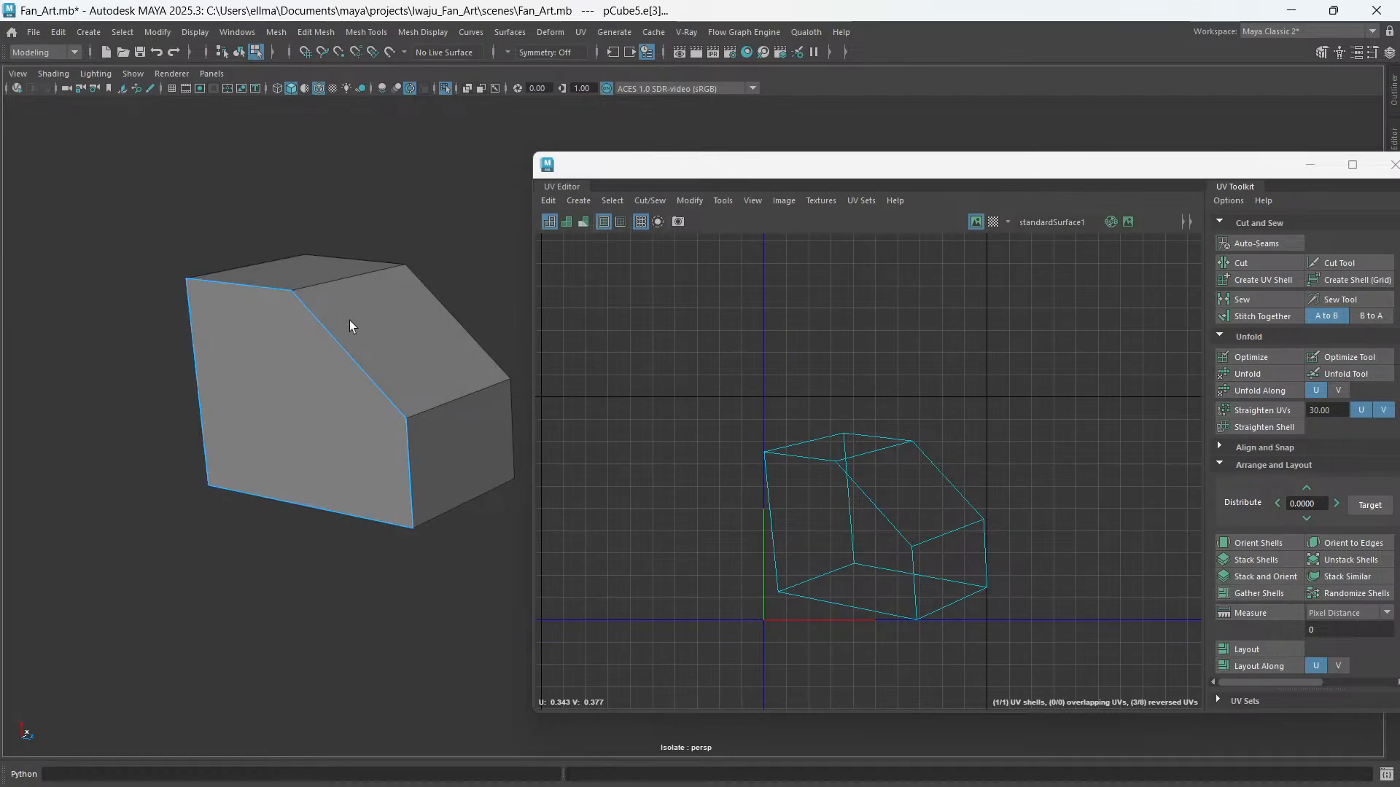
- Add the opposite side face's outline and the edge between top and slope to the selection, and cut the UVs along these edges
alt+drag(350, 326, 284, 375)
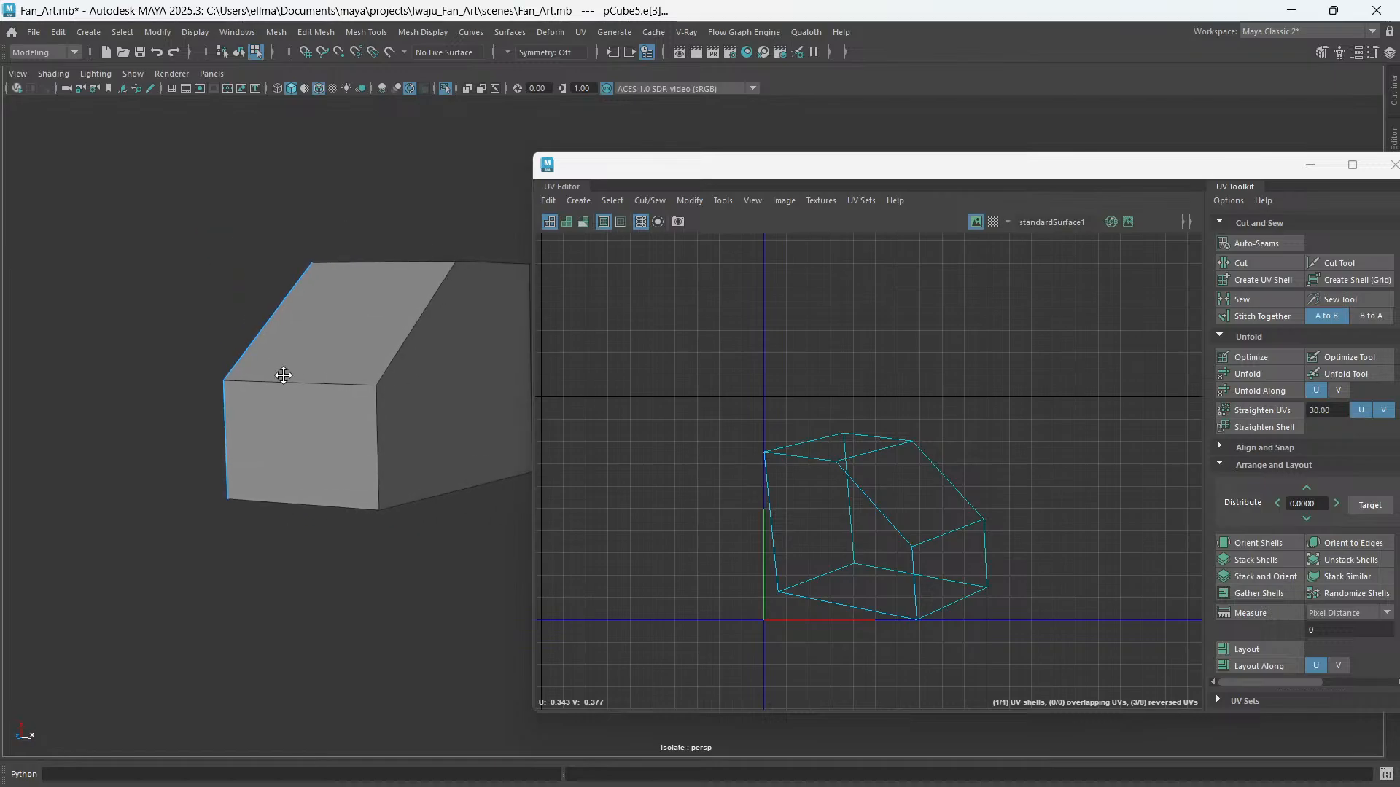
alt+middle_drag(284, 374, 254, 481)
shift+click(248, 483)
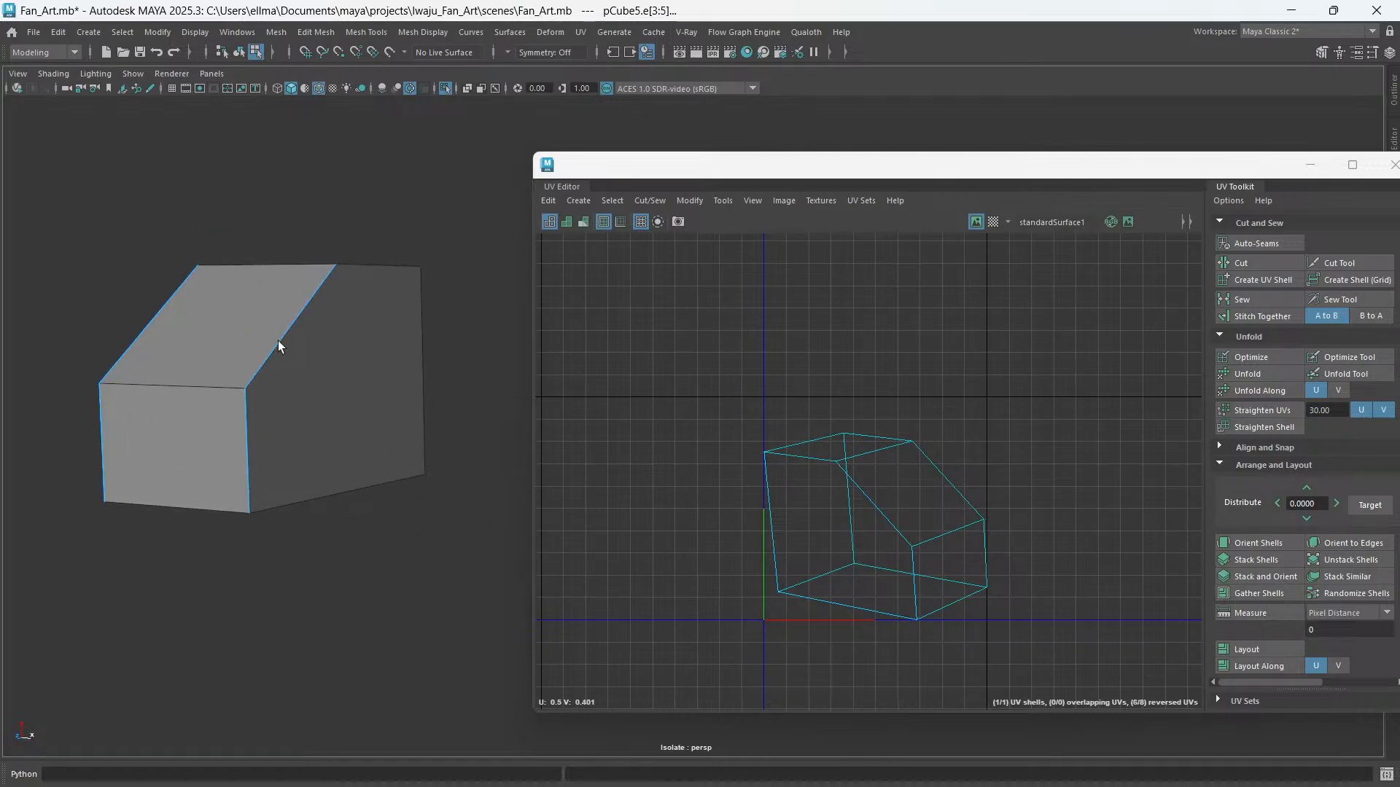
alt+drag(397, 359, 307, 288)
shift+click(304, 282)
shift+click(356, 326)
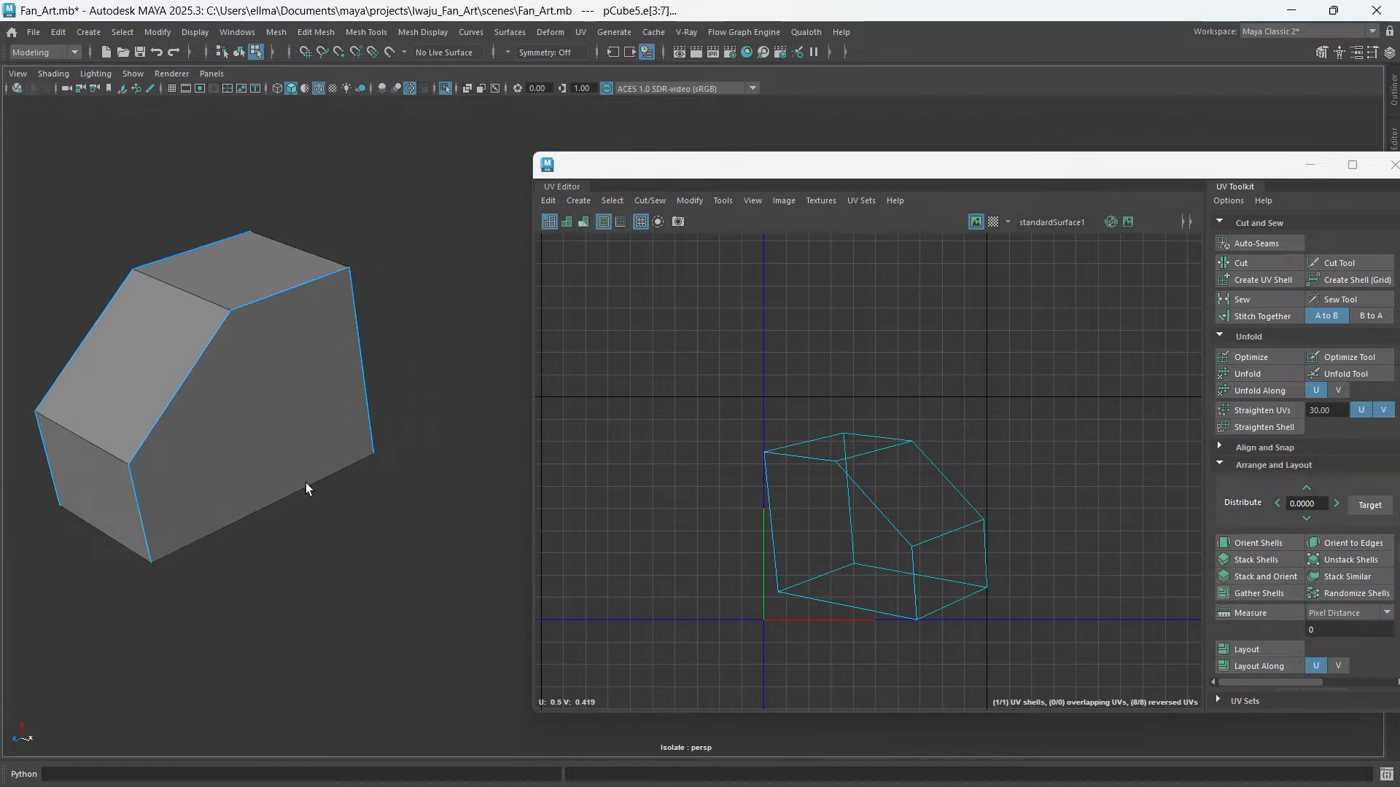
shift+click(327, 477)
shift+click(199, 299)
alt+drag(202, 300, 350, 398)
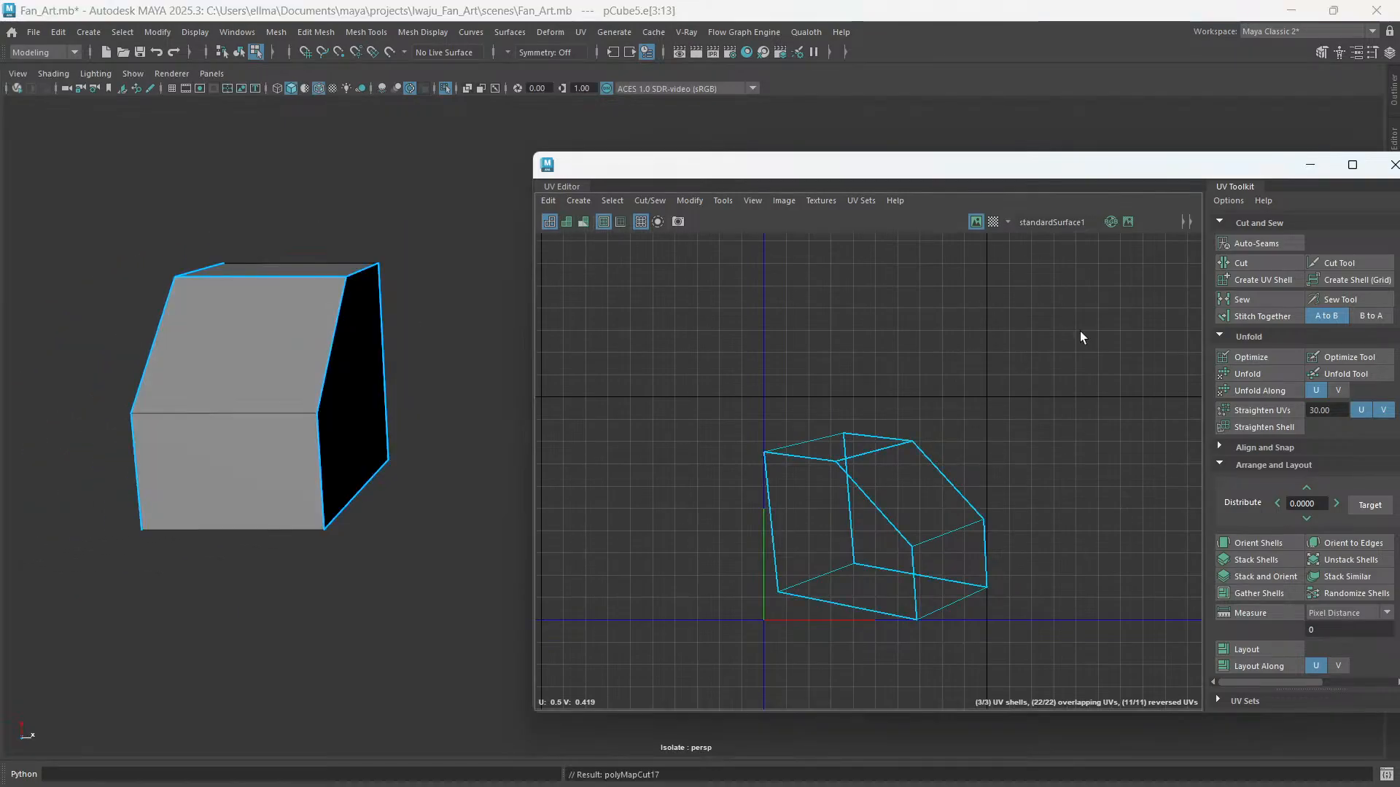
- Select all UVs of the sloped roof block, then unfold, orient and lay out its shells
right_drag(978, 393, 1041, 402)
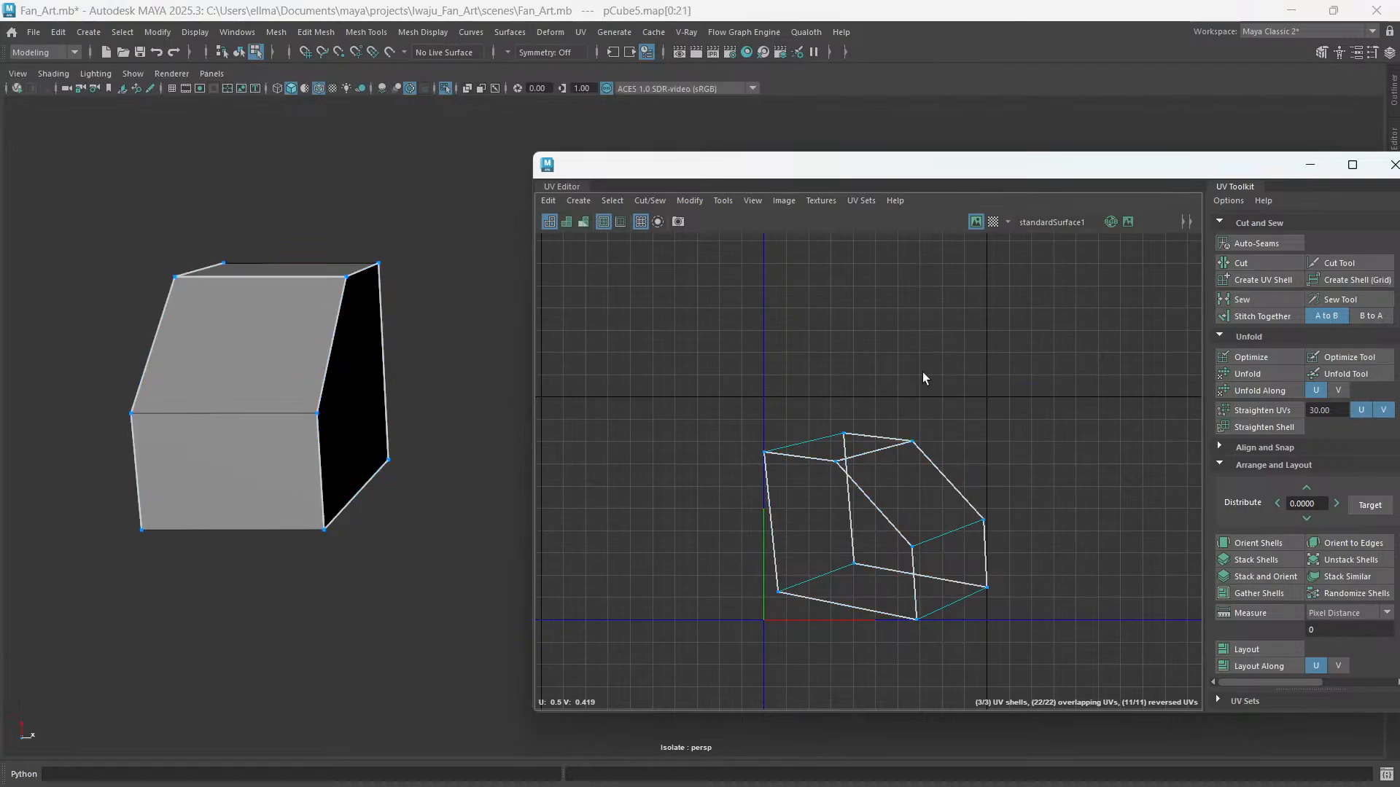
click(1265, 375)
click(1256, 543)
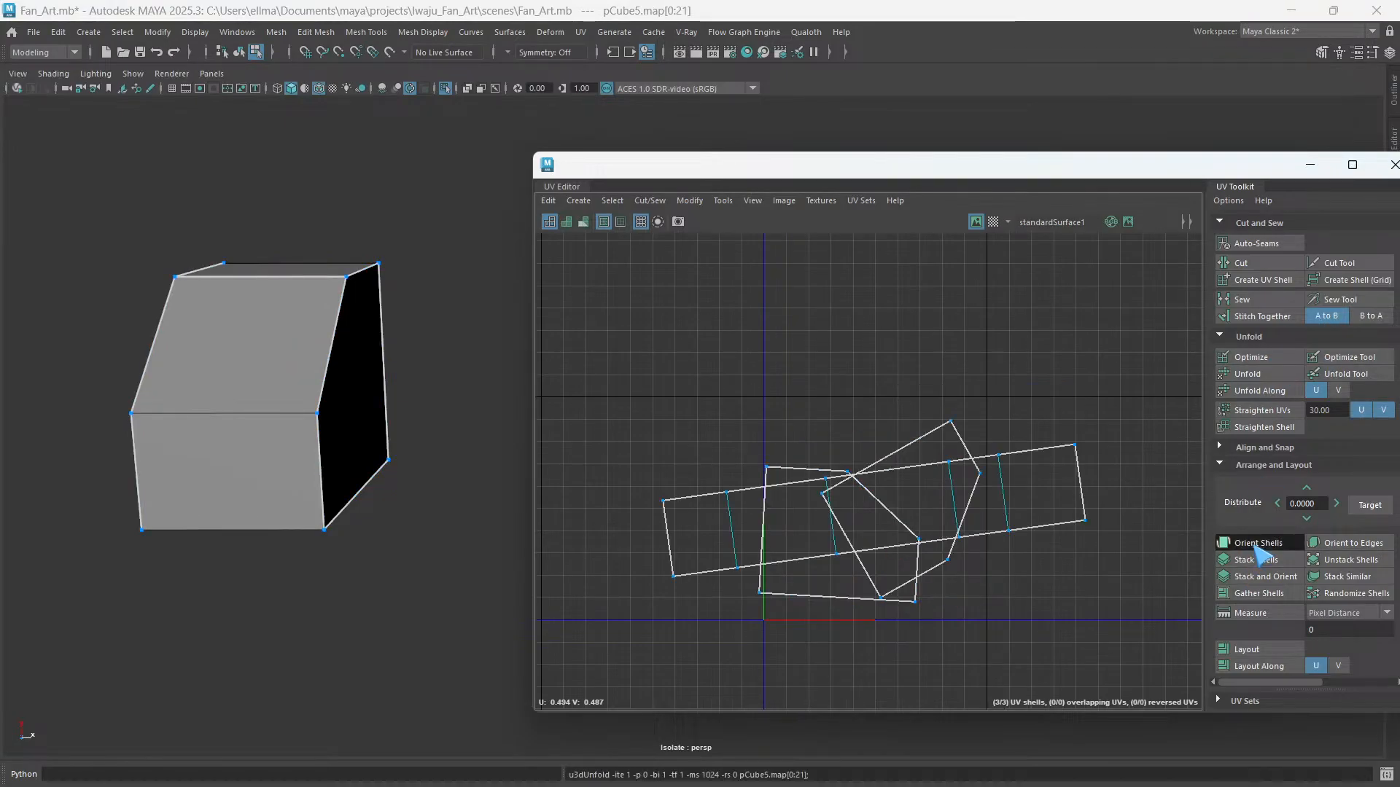
click(1248, 650)
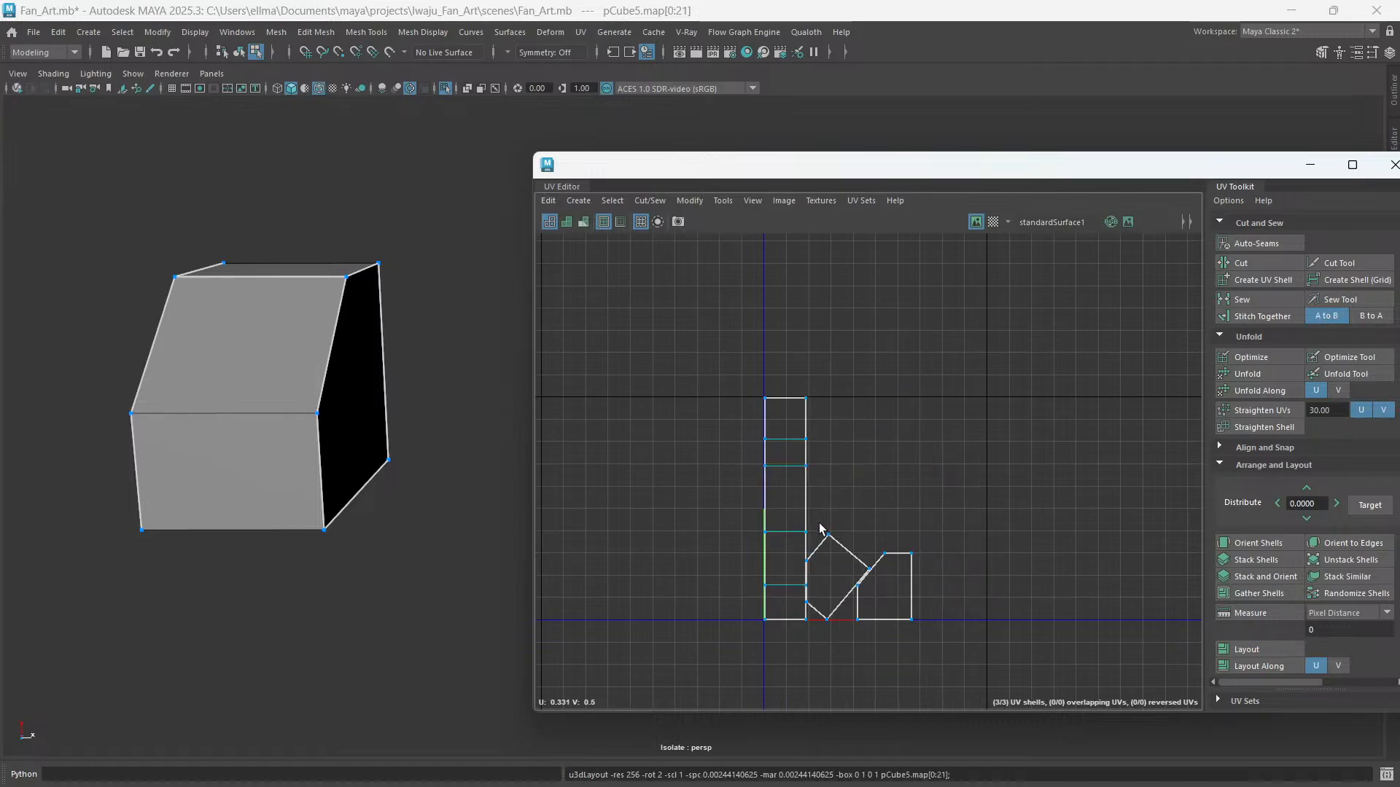
scroll(836, 572, up, 6)
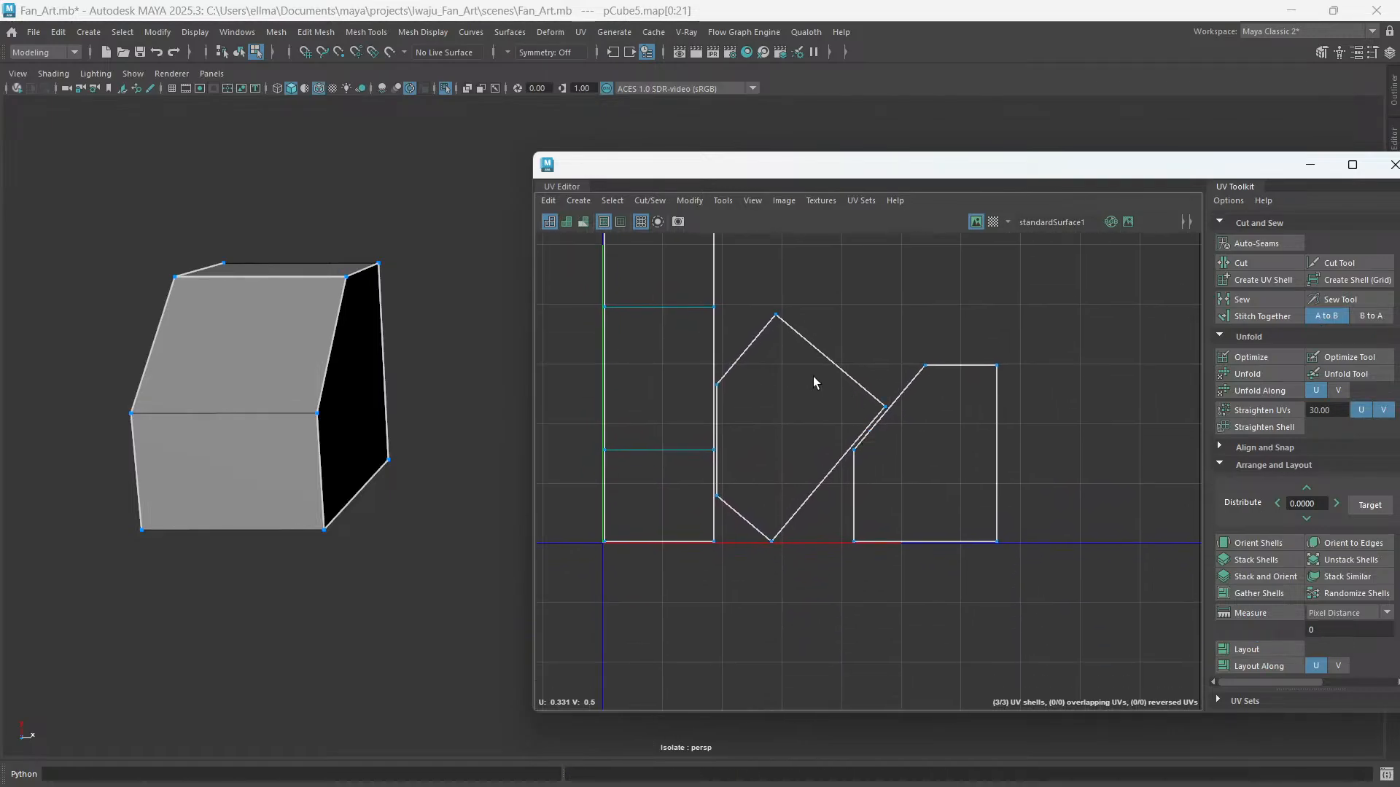
scroll(802, 452, down, 6)
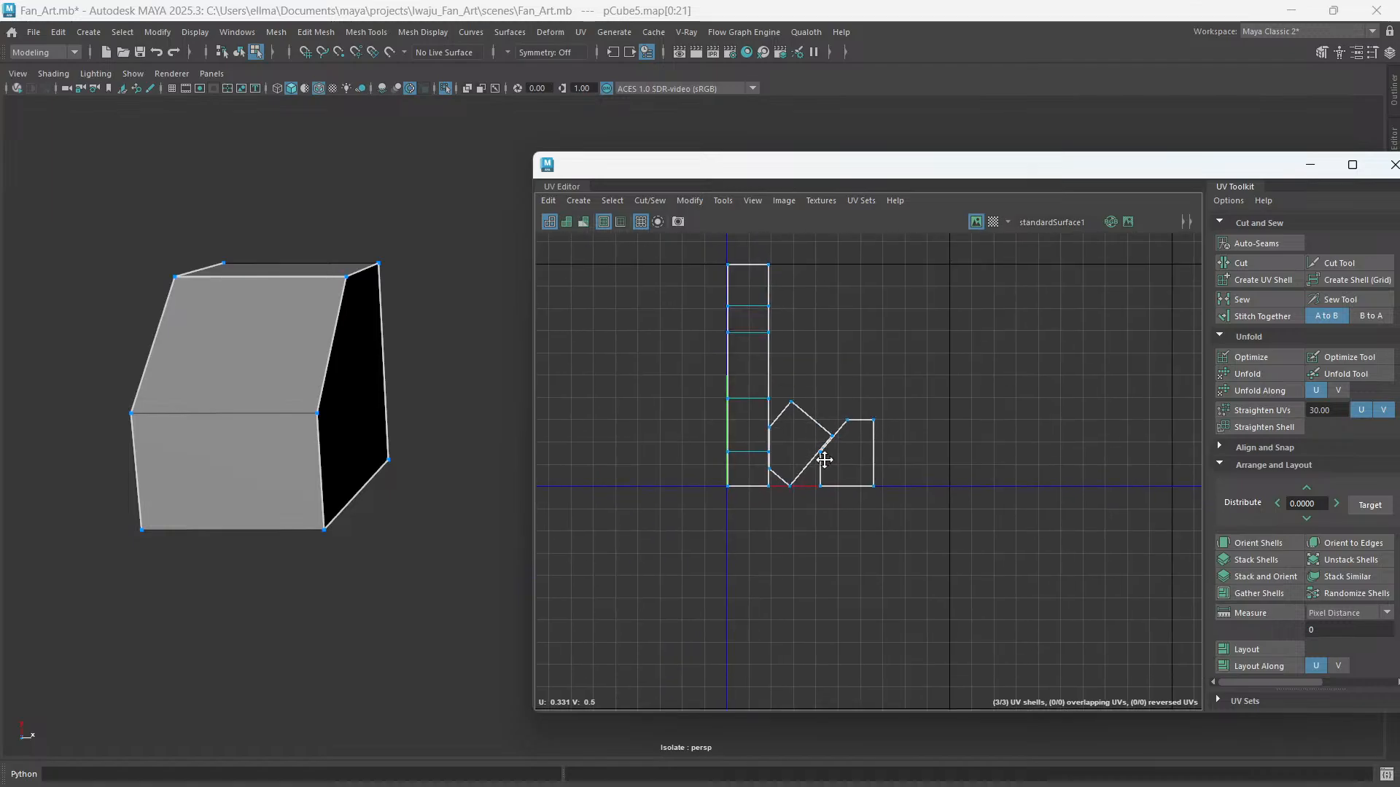
scroll(850, 453, down, 2)
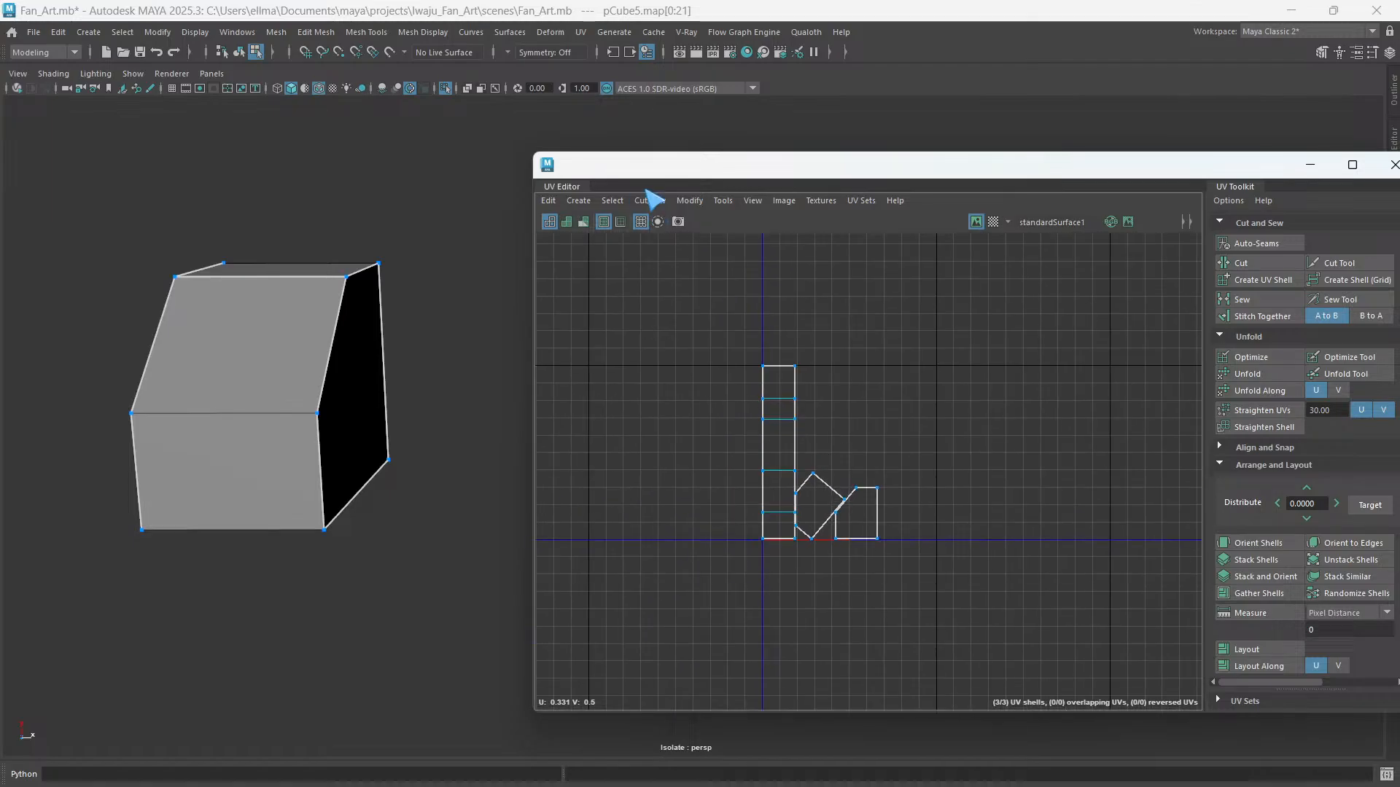
- Turn off isolation of the sloped block and bring the whole building scene into view
drag(640, 167, 783, 142)
scroll(378, 381, down, 5)
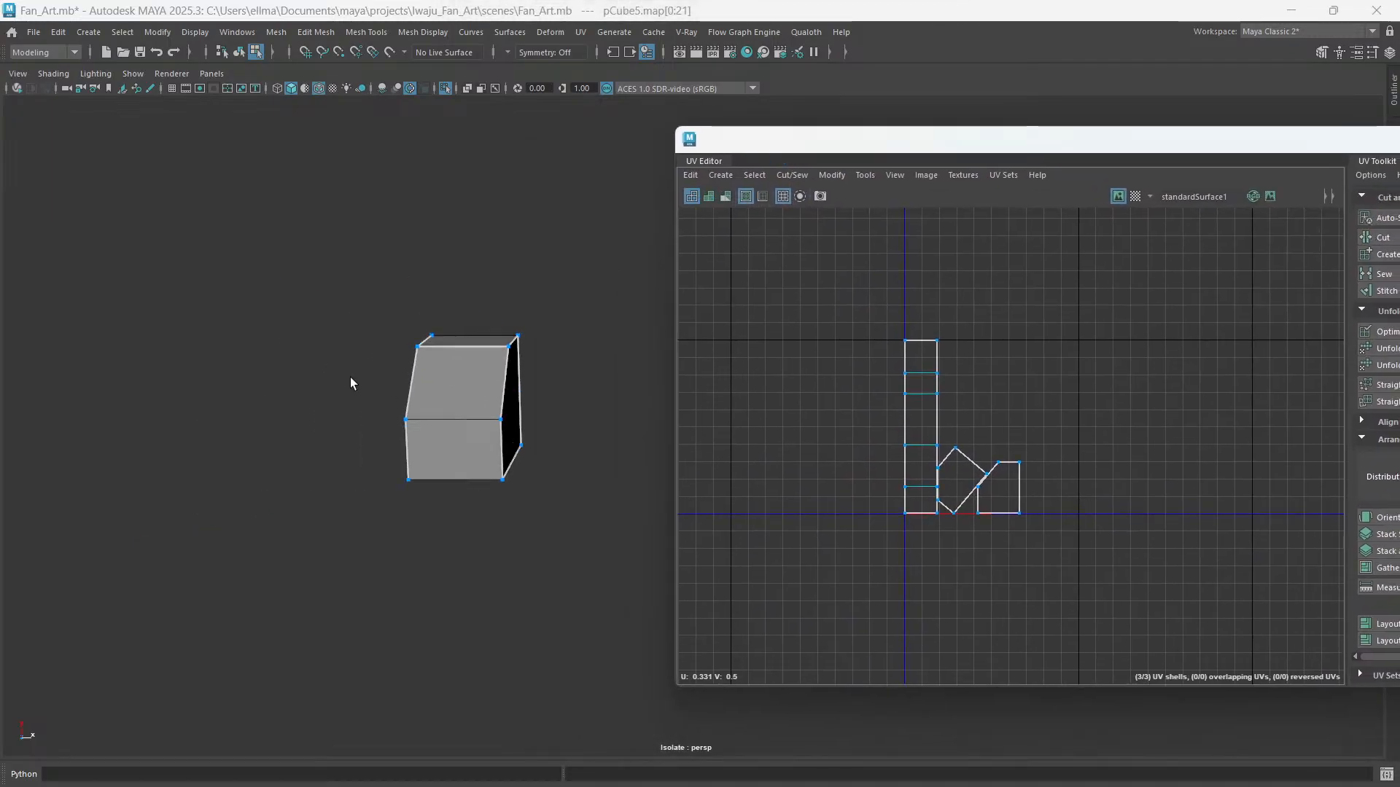
alt+drag(350, 378, 379, 430)
key(ctrl+1)
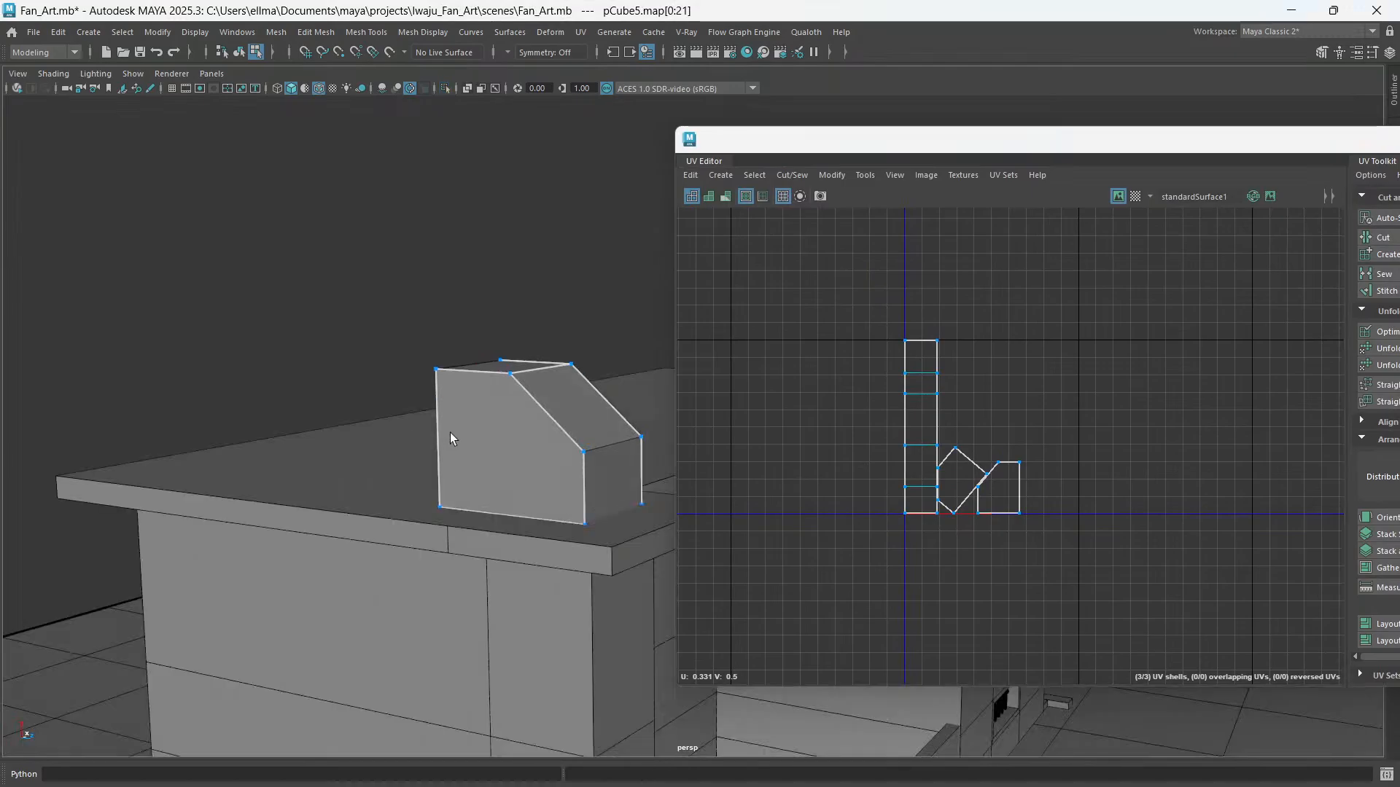
scroll(449, 431, down, 6)
alt+middle_drag(449, 431, 197, 359)
alt+drag(451, 408, 440, 437)
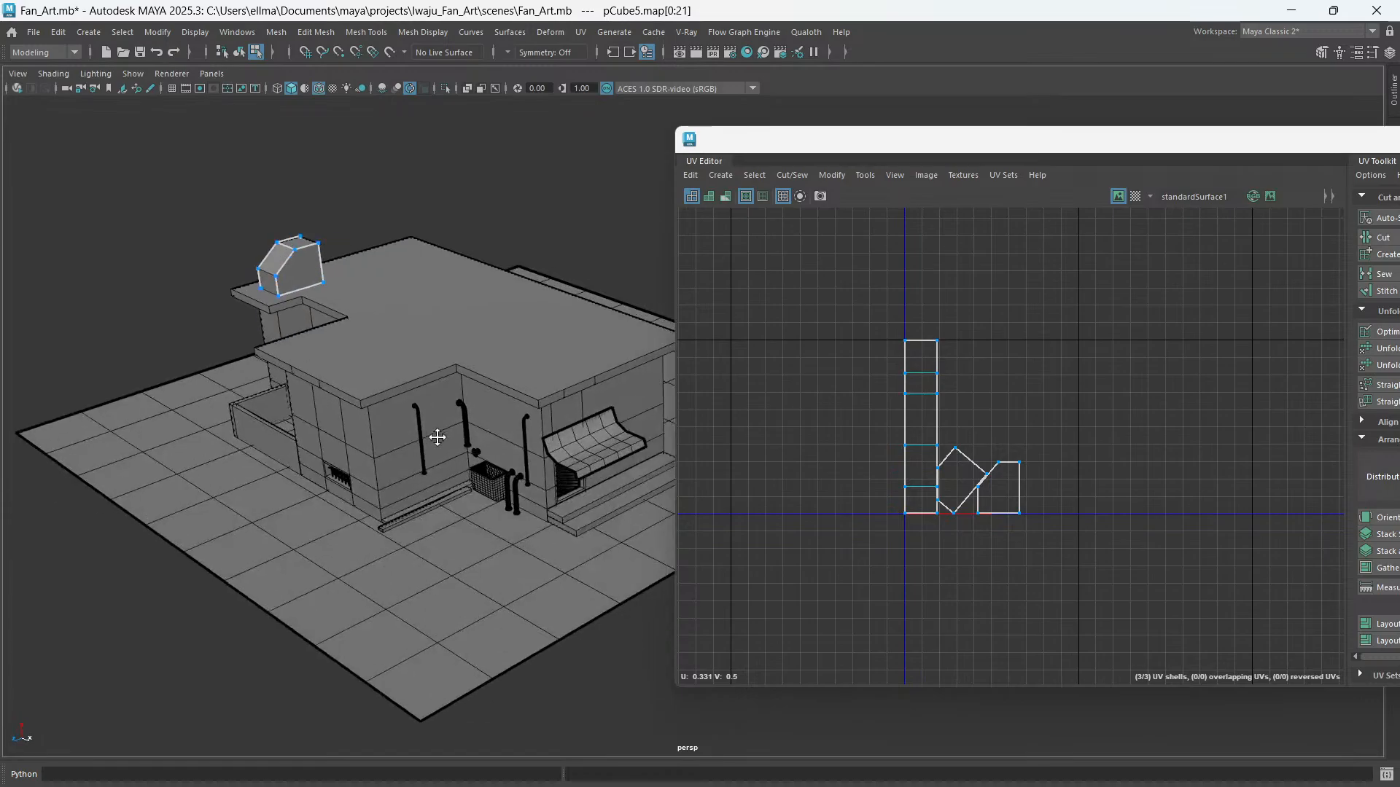
alt+middle_drag(441, 437, 412, 425)
scroll(417, 474, up, 2)
alt+middle_drag(417, 474, 458, 474)
alt+drag(457, 473, 460, 467)
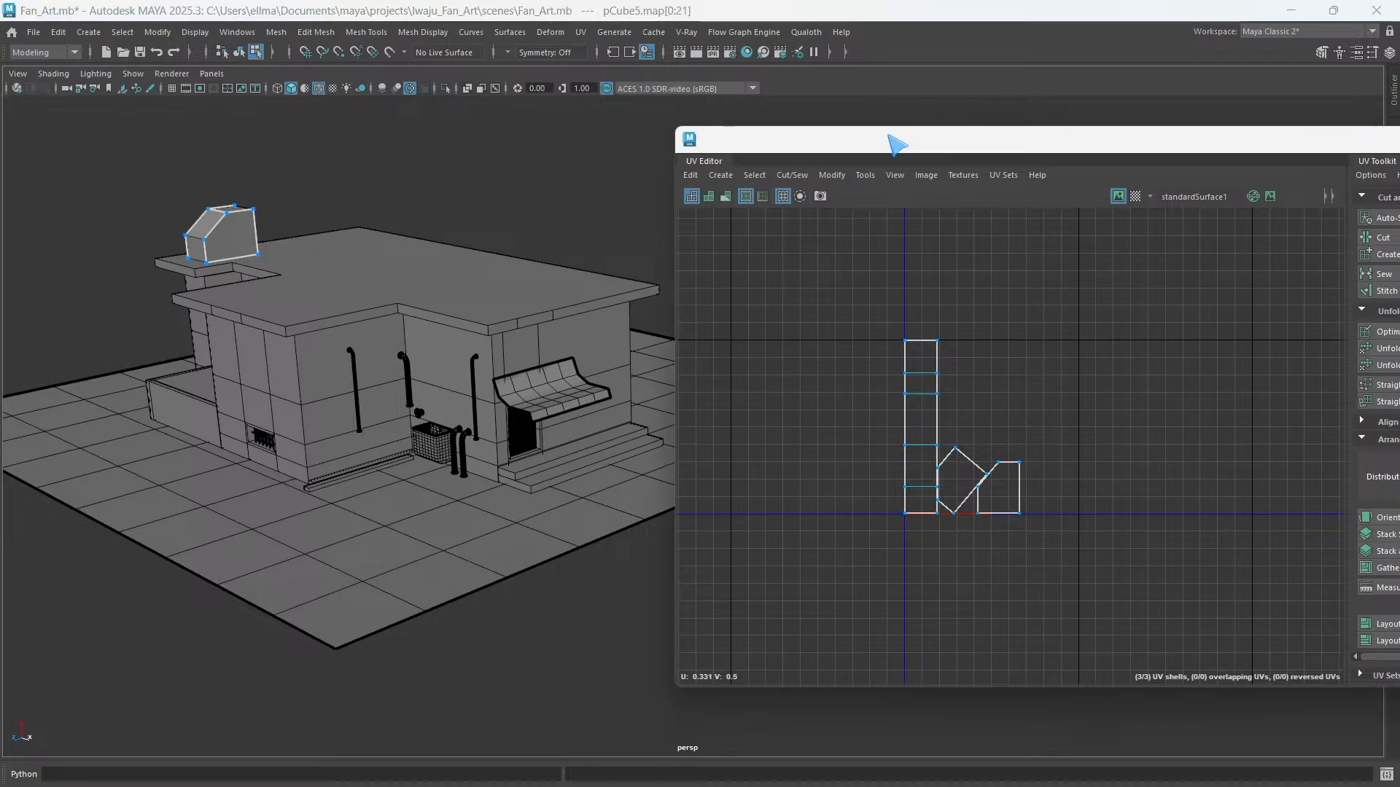
- Return to object mode and select every object in the scene
drag(894, 141, 1063, 143)
scroll(422, 444, down, 3)
alt+drag(423, 420, 414, 406)
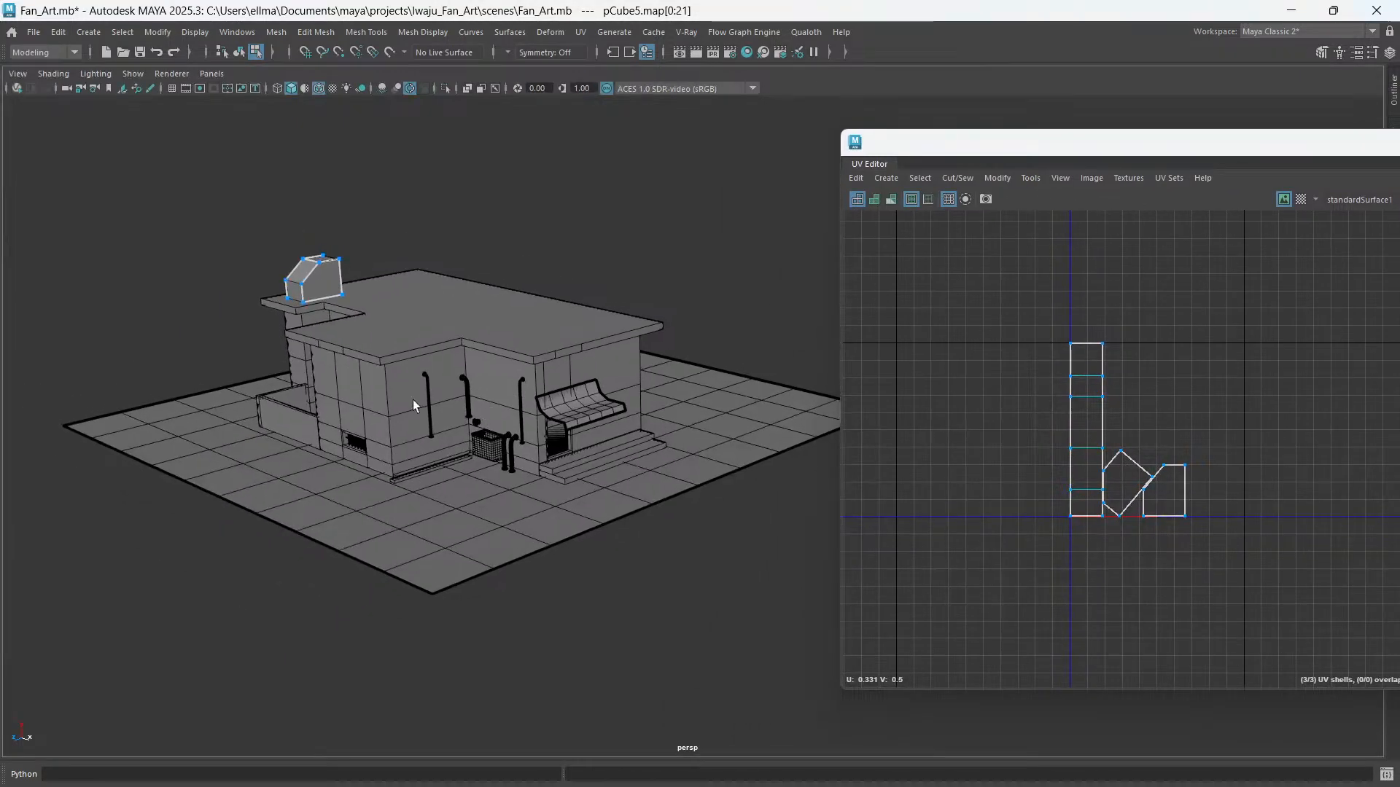
right_drag(115, 216, 184, 196)
drag(41, 201, 904, 649)
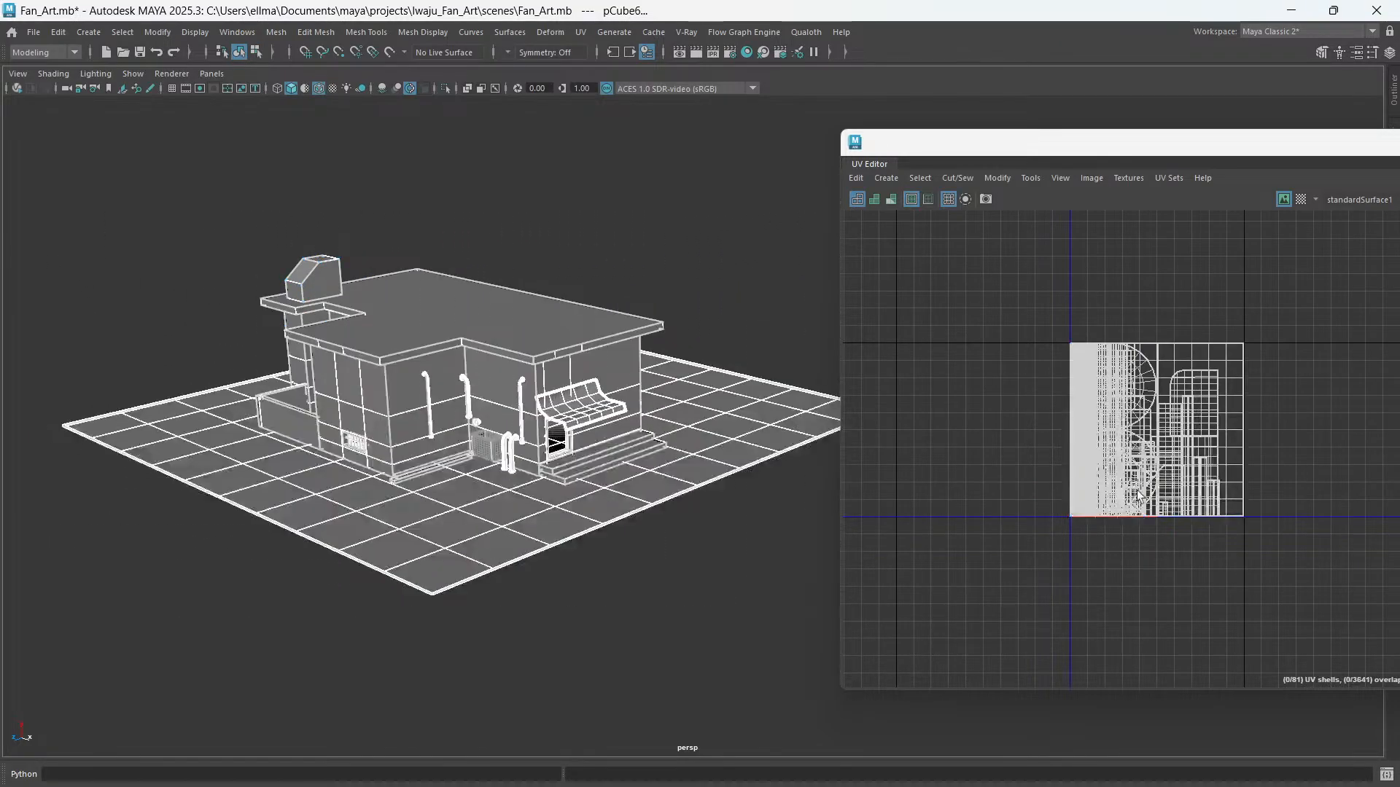
- Examine how the UV shells of all the selected objects lie in the UV tile
drag(1200, 150, 768, 137)
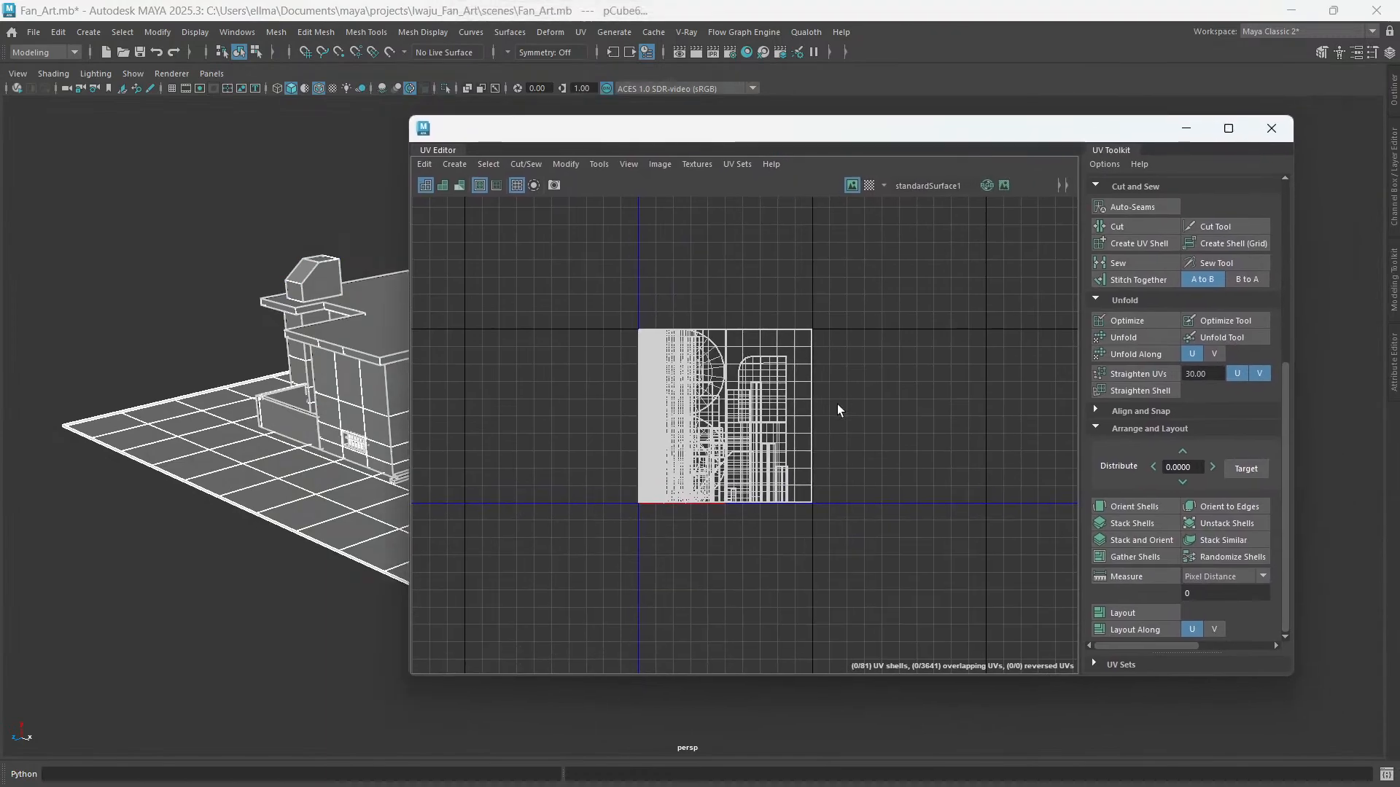
scroll(722, 408, up, 5)
scroll(694, 355, up, 2)
scroll(692, 354, down, 2)
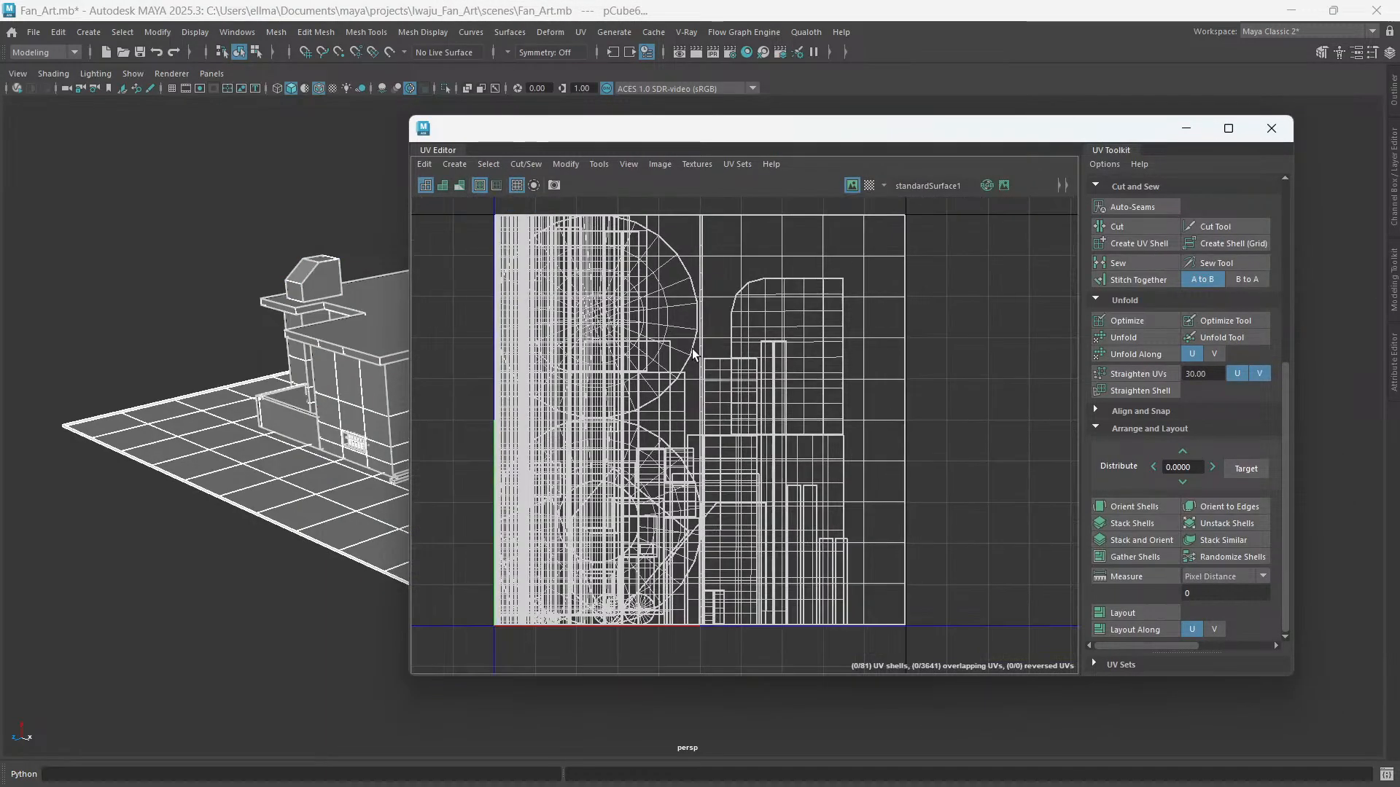
alt+middle_drag(689, 355, 759, 376)
scroll(758, 379, down, 1)
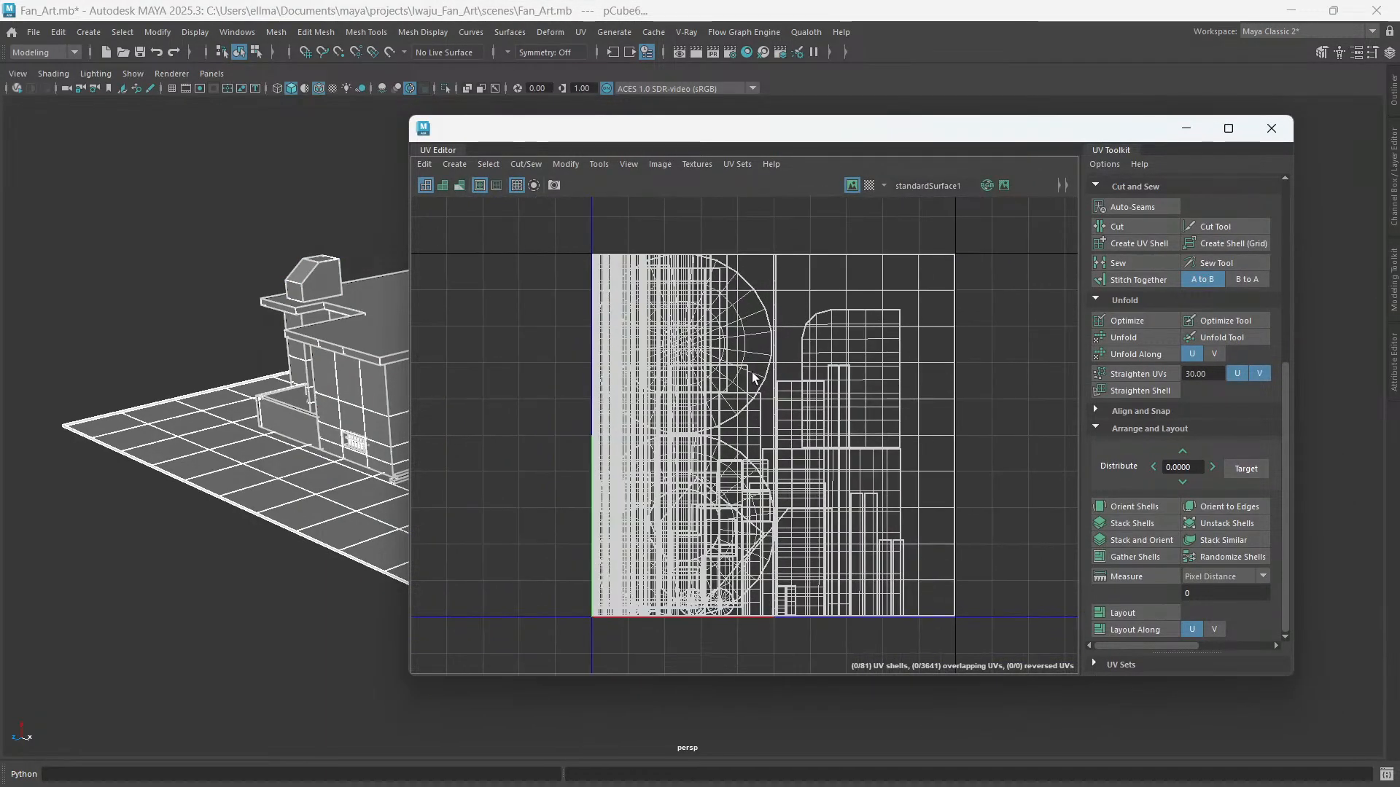
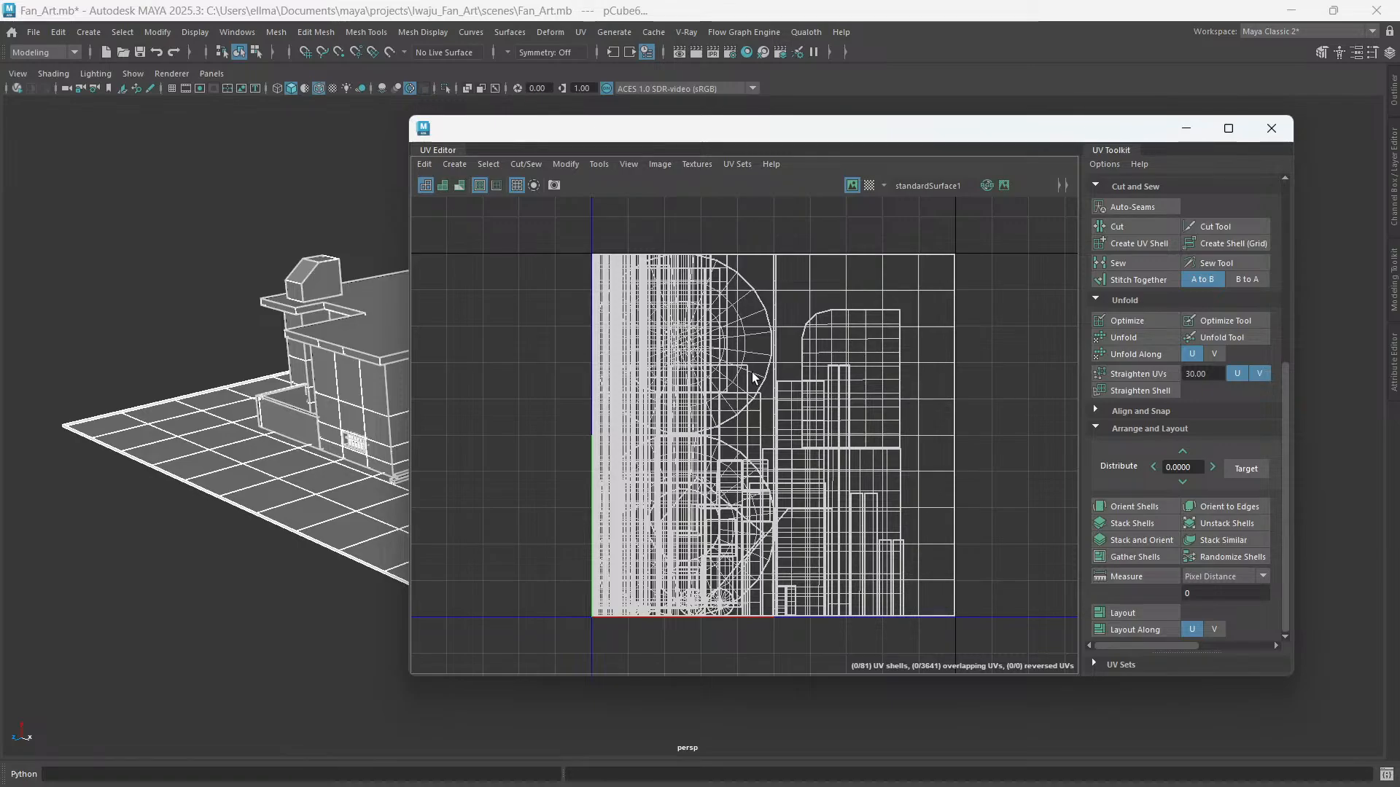
scroll(742, 352, down, 1)
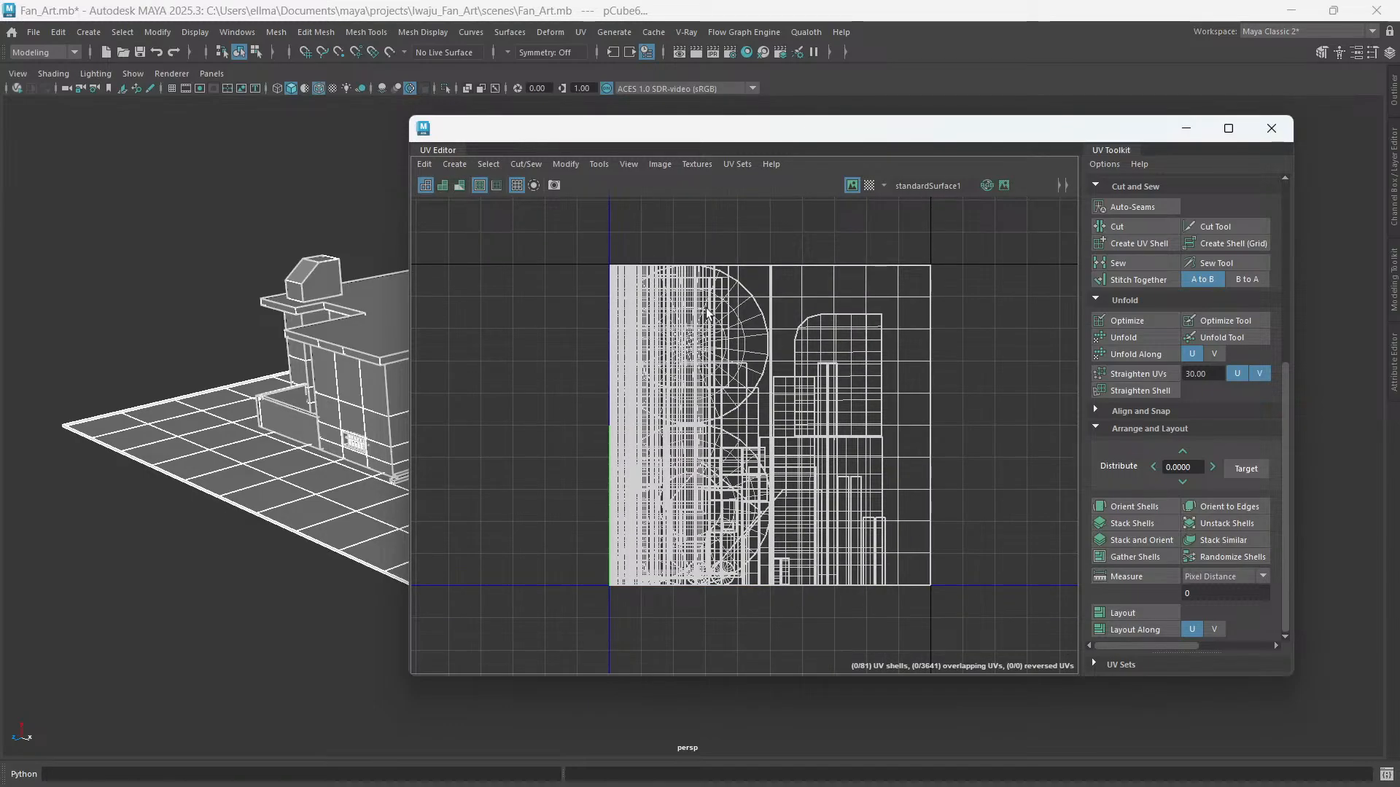
scroll(784, 390, down, 1)
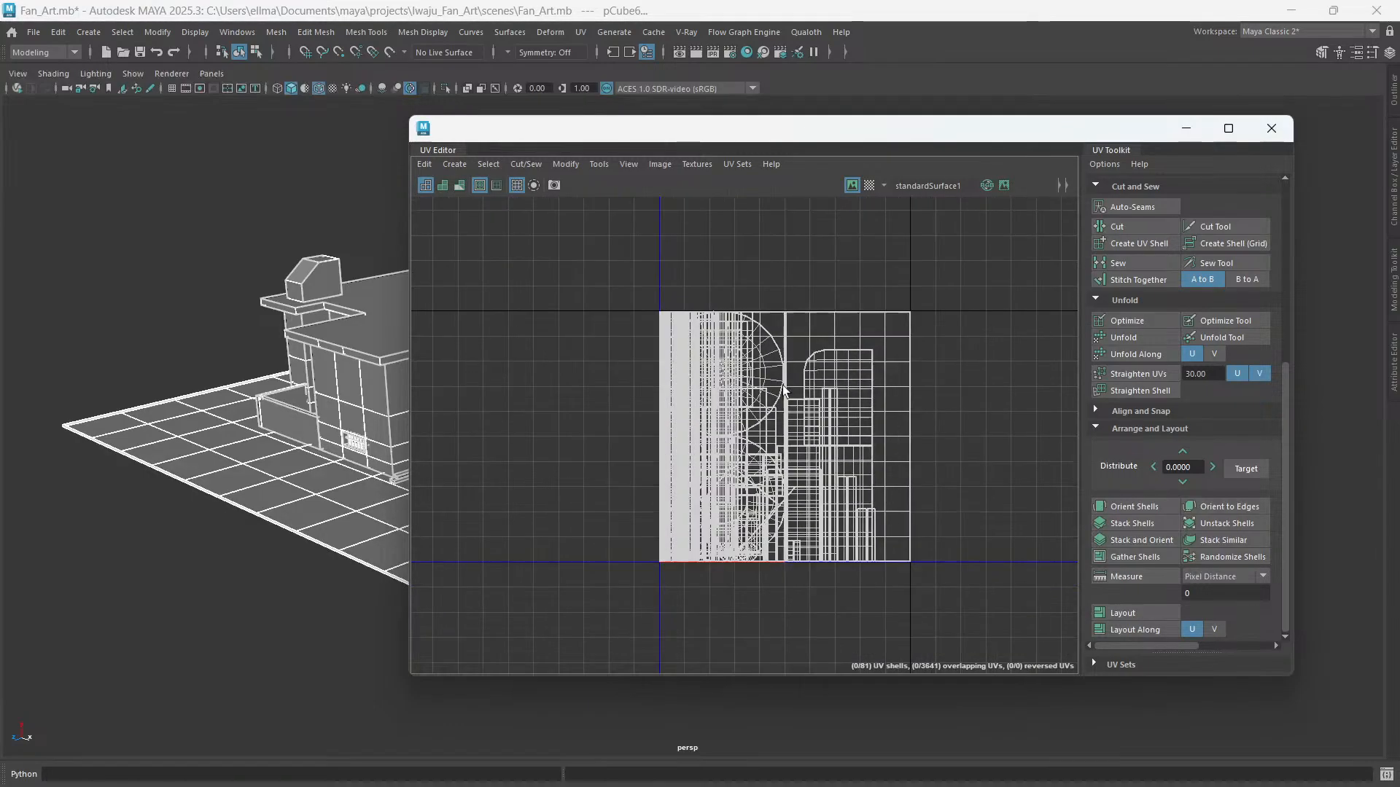
- Open the Layout UVs options and reset all settings to their defaults
drag(589, 129, 741, 127)
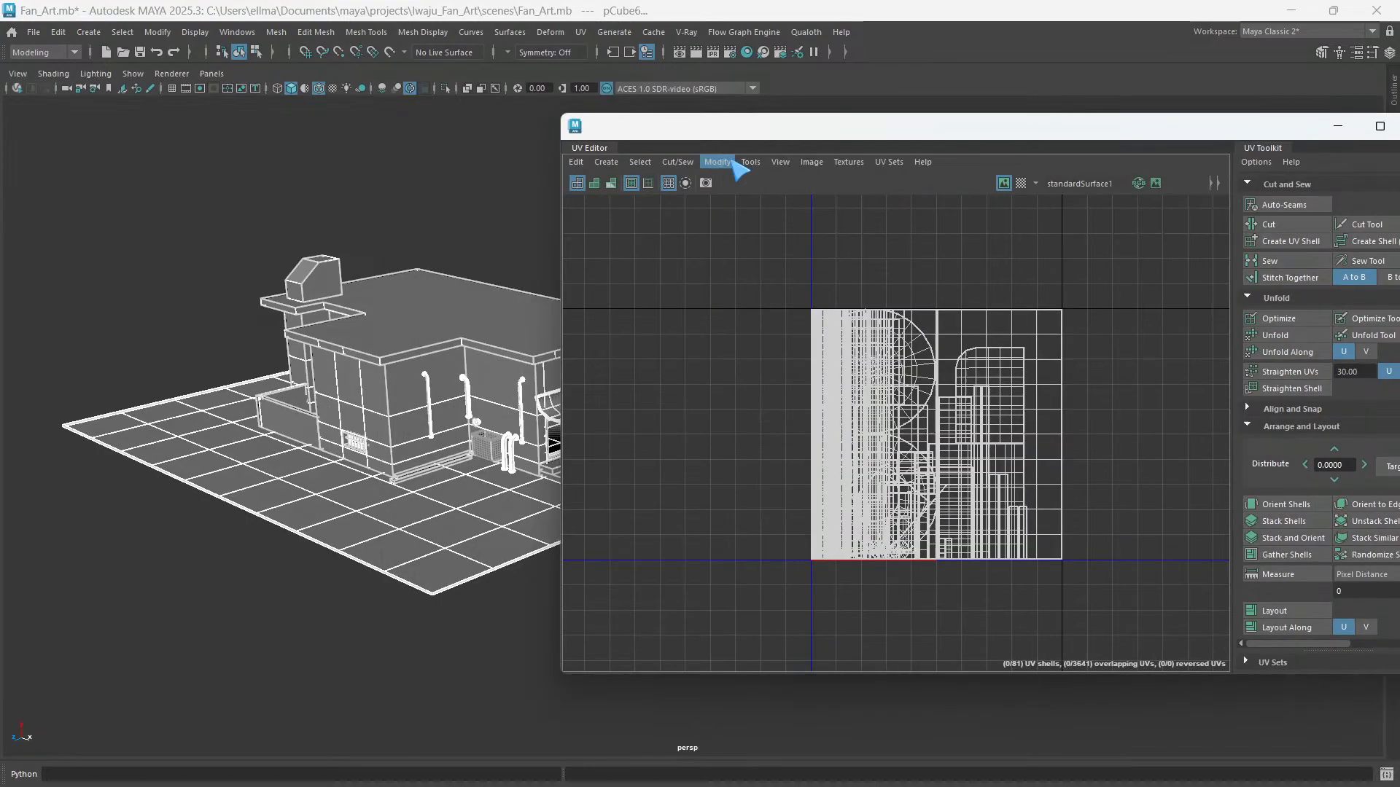
click(735, 164)
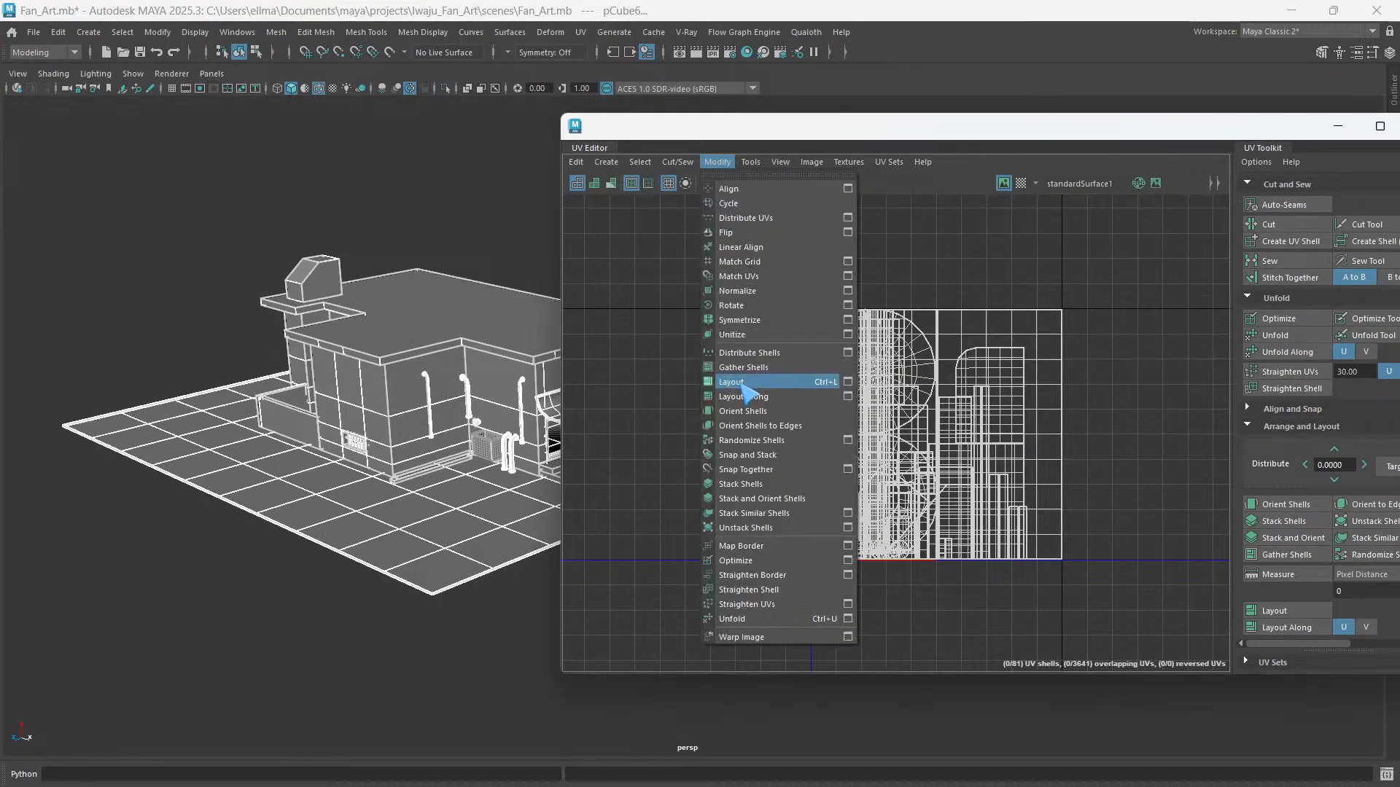
click(846, 379)
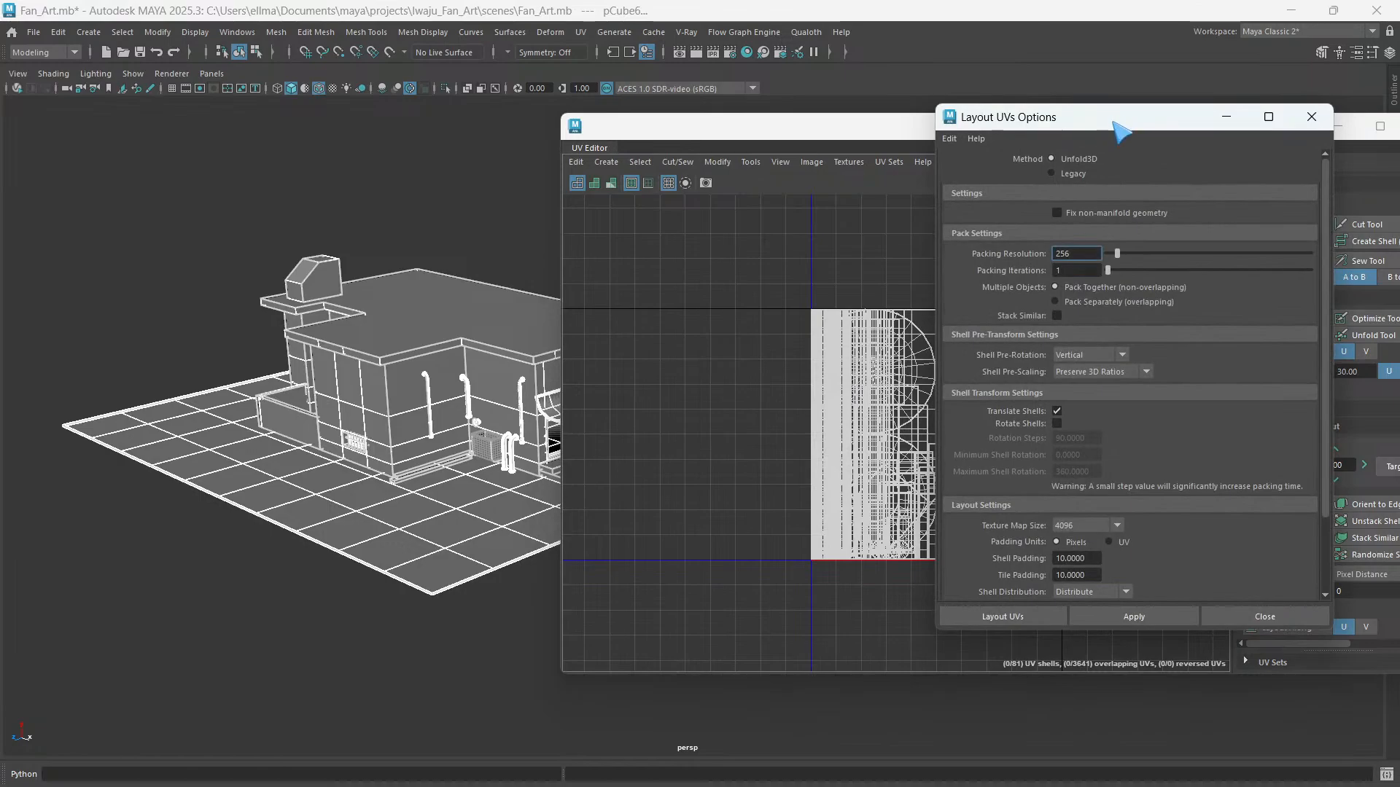
drag(1123, 130, 511, 120)
scroll(541, 405, down, 3)
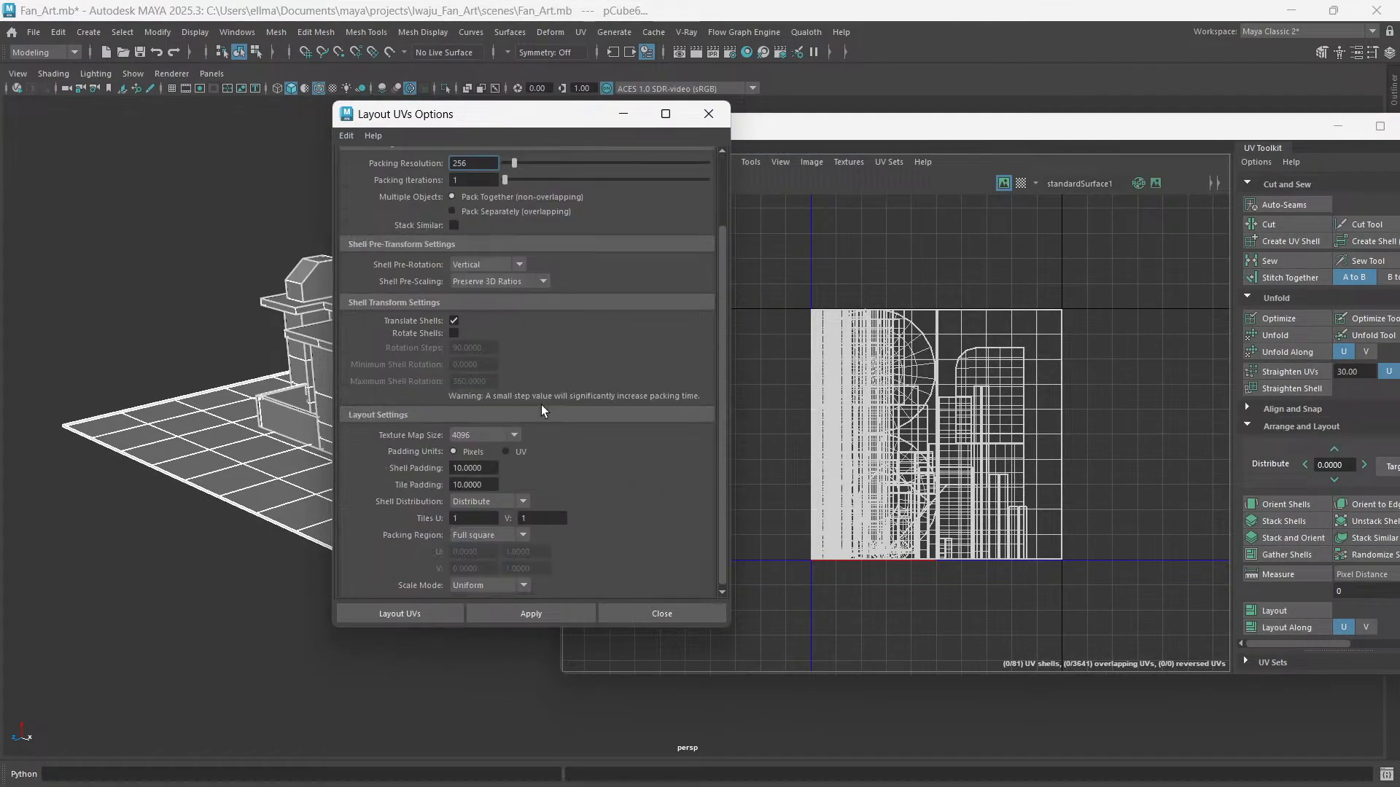
scroll(544, 415, up, 3)
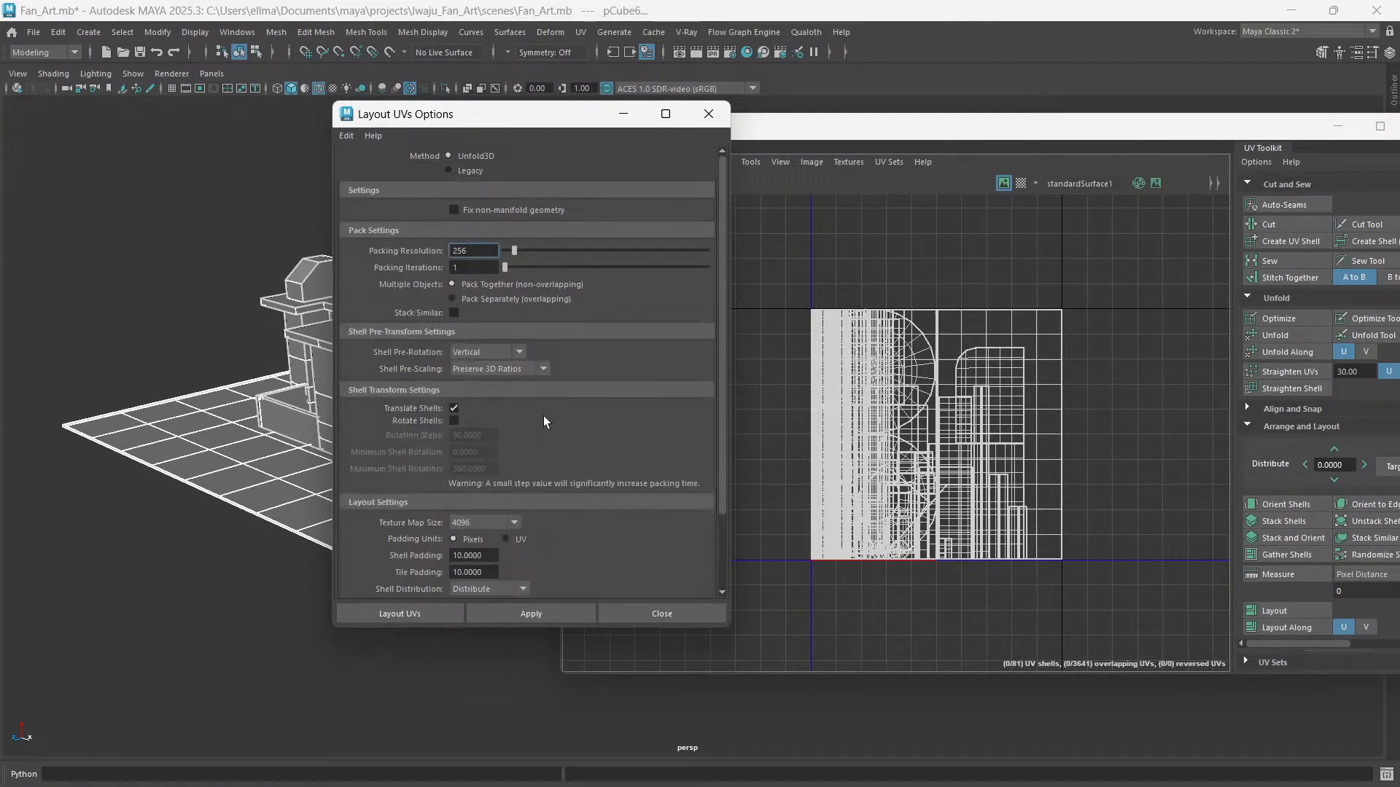
click(347, 137)
click(380, 172)
drag(535, 116, 374, 129)
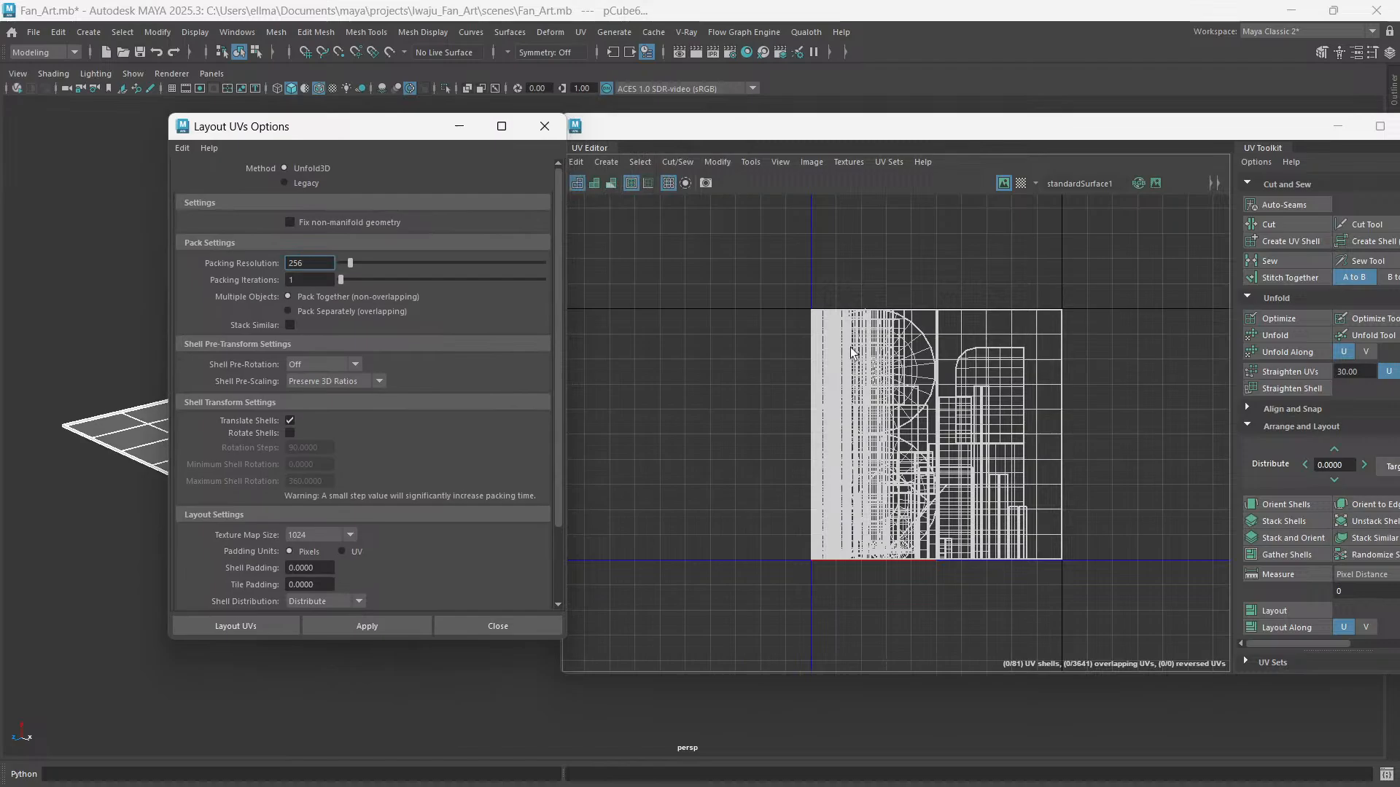
- Select the UV shells of all objects as faces in the UV Editor
click(1132, 614)
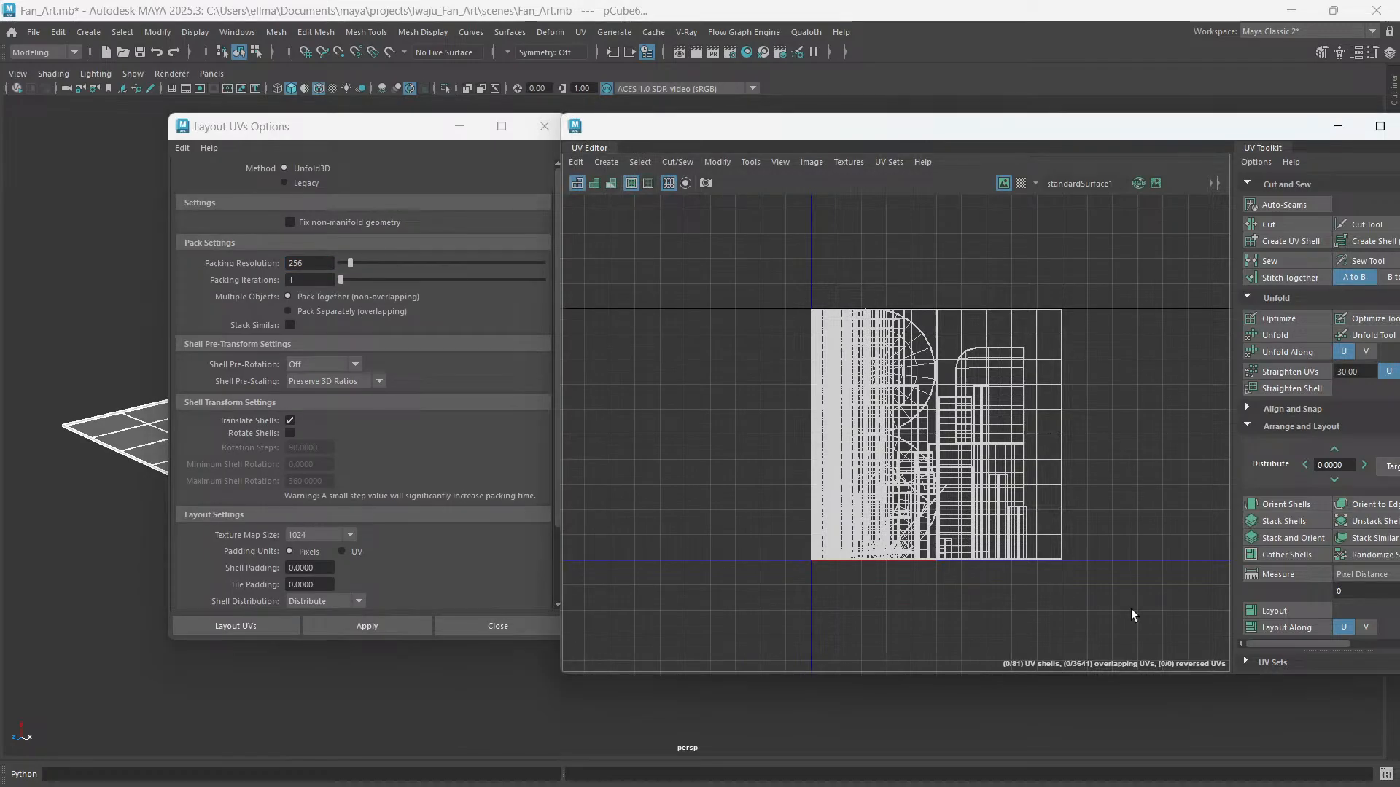
right_drag(1099, 353, 1062, 336)
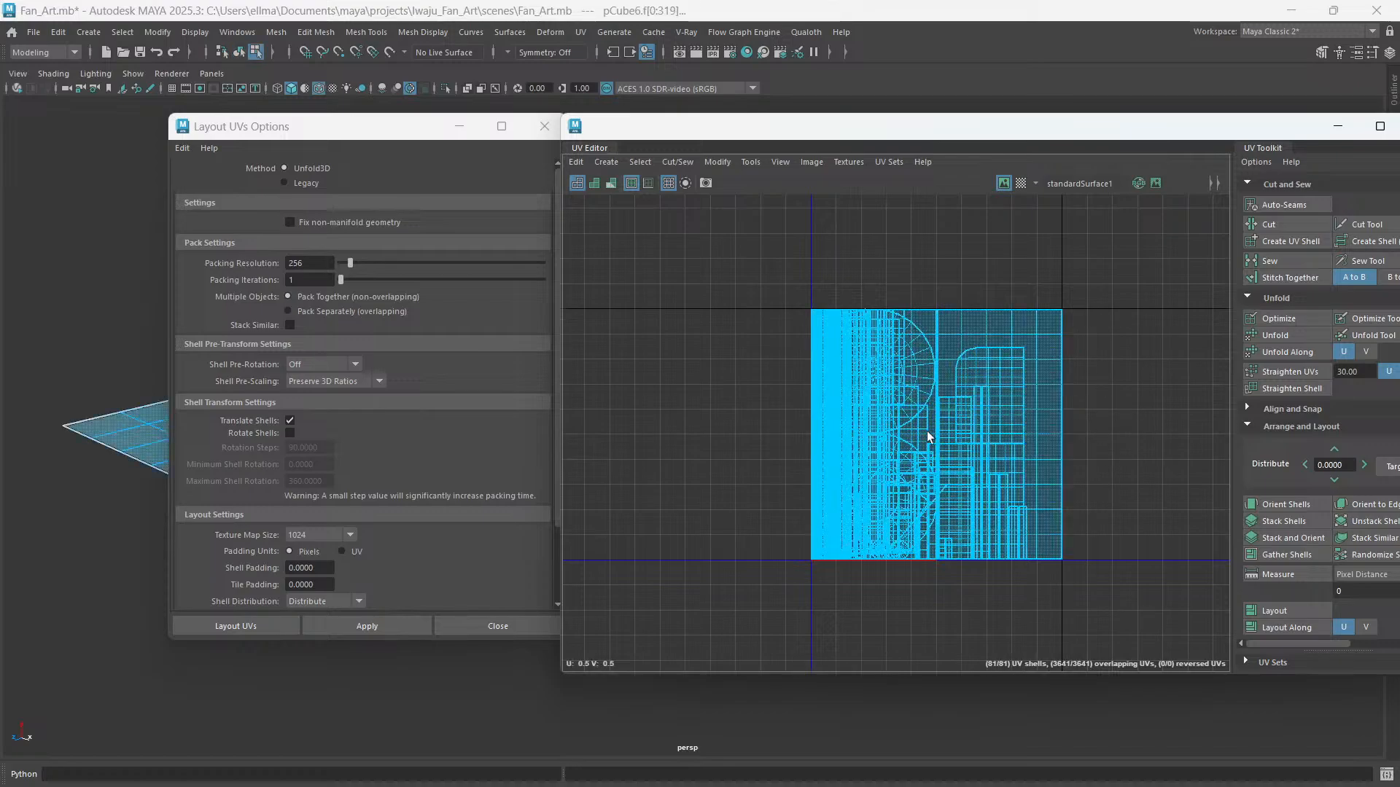
drag(332, 138, 443, 144)
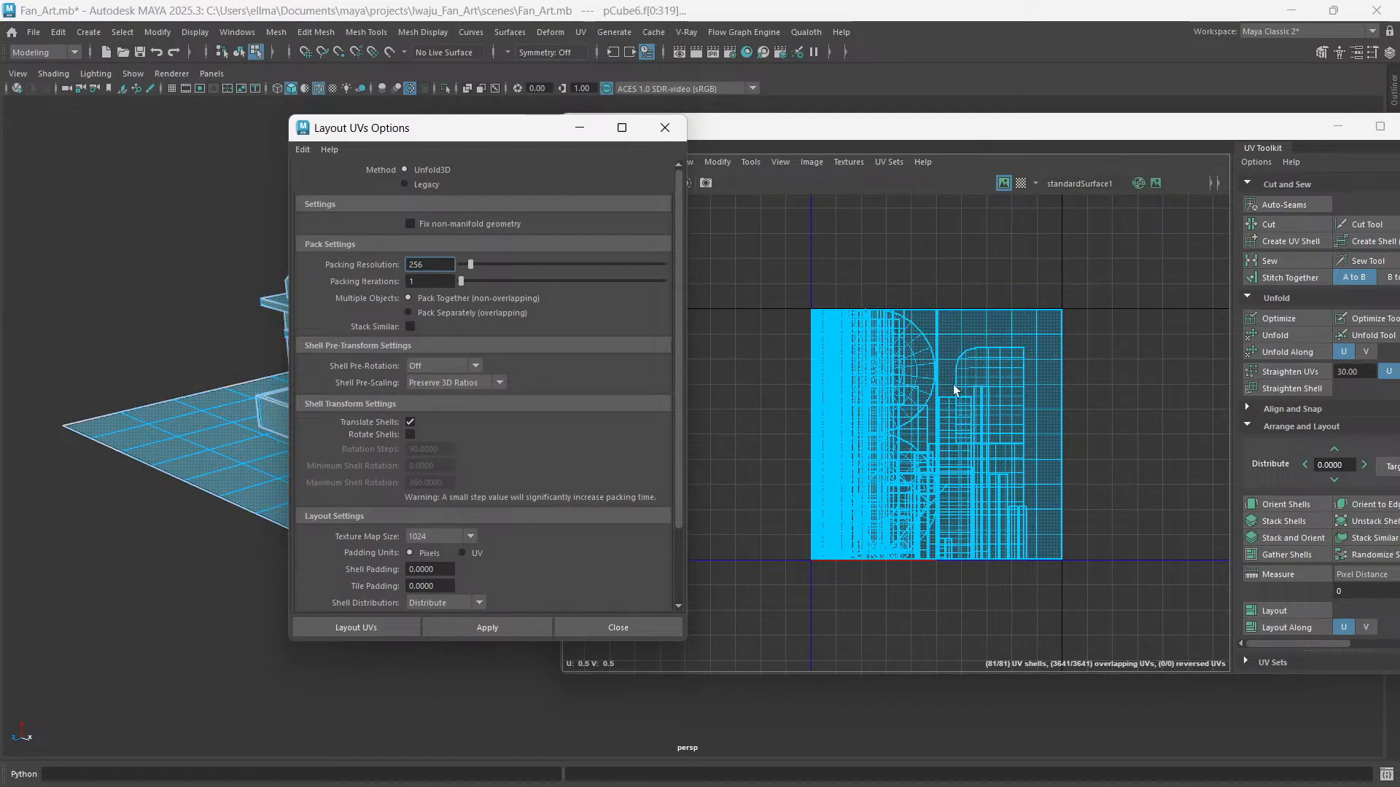
- Inspect the selected shells in the UV tile up close and as a whole, beside the Layout UVs options
scroll(864, 409, down, 2)
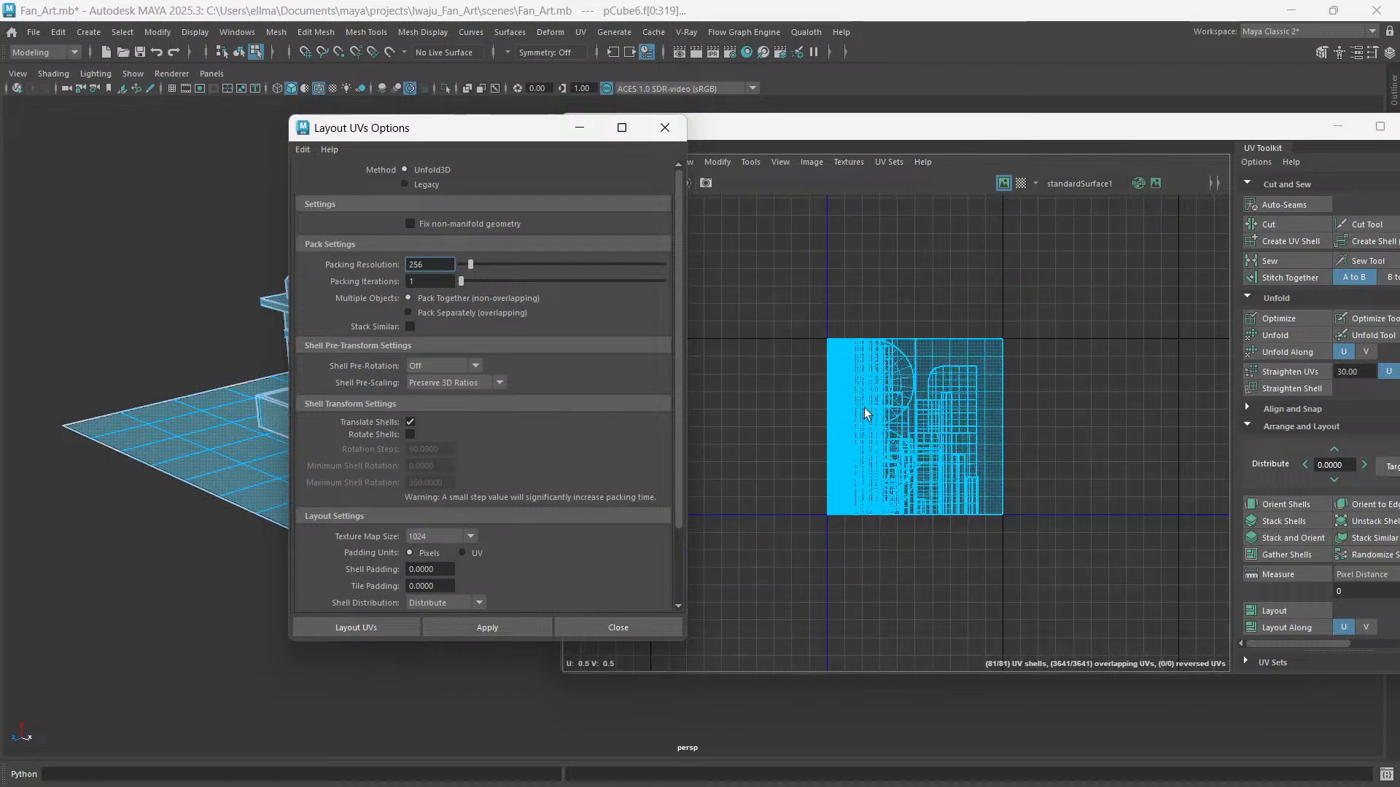
scroll(864, 408, up, 5)
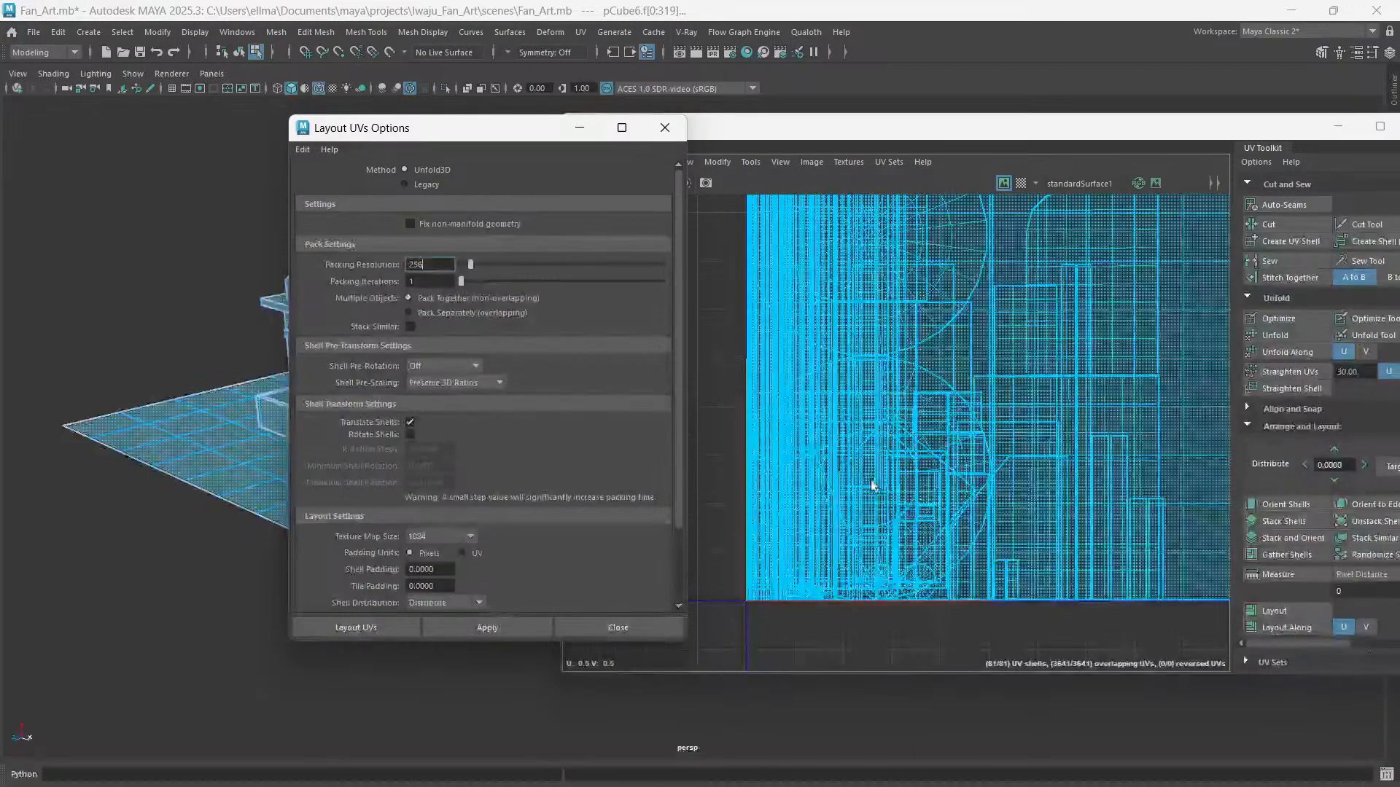
scroll(873, 485, down, 5)
alt+middle_drag(675, 506, 778, 534)
scroll(777, 443, up, 4)
scroll(777, 443, up, 3)
scroll(802, 568, down, 1)
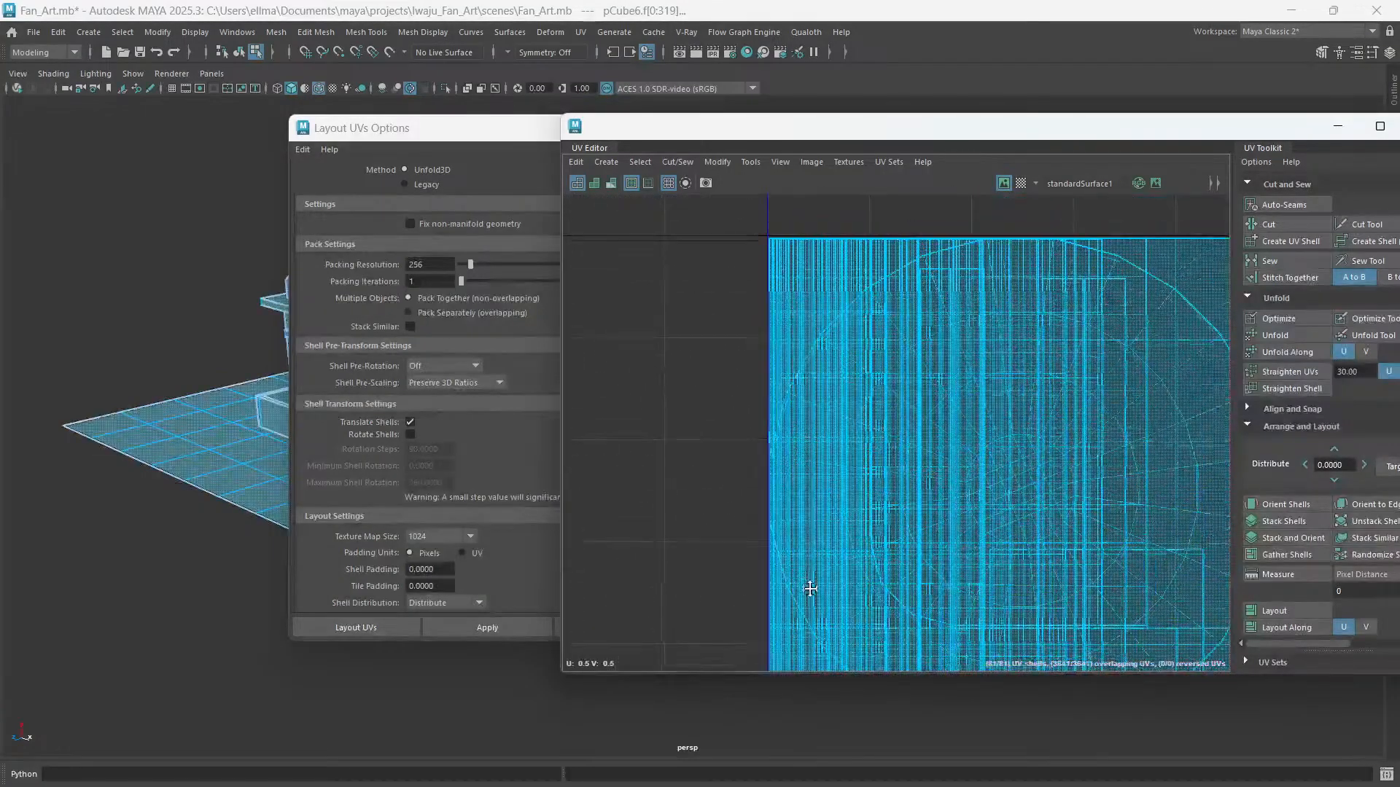
scroll(829, 347, down, 2)
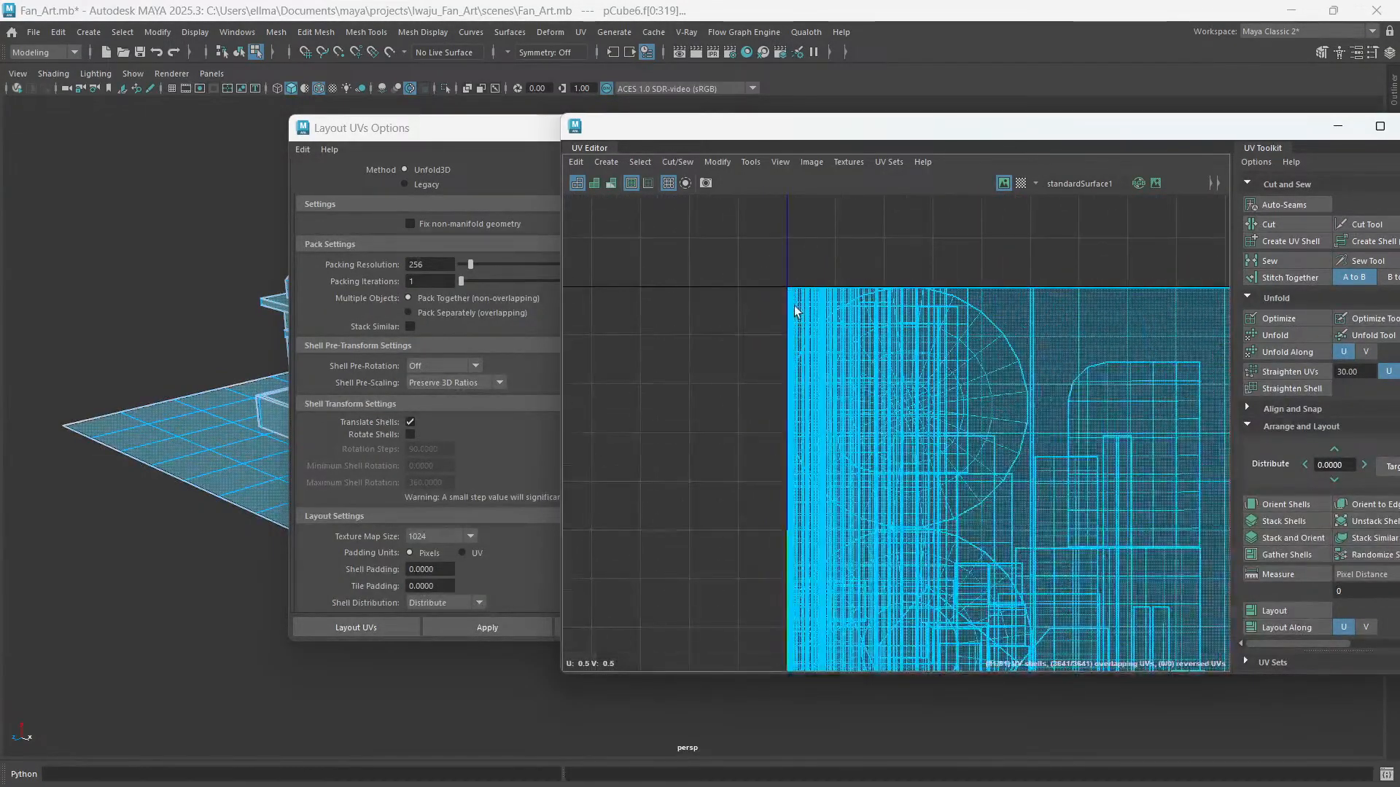
scroll(882, 498, down, 3)
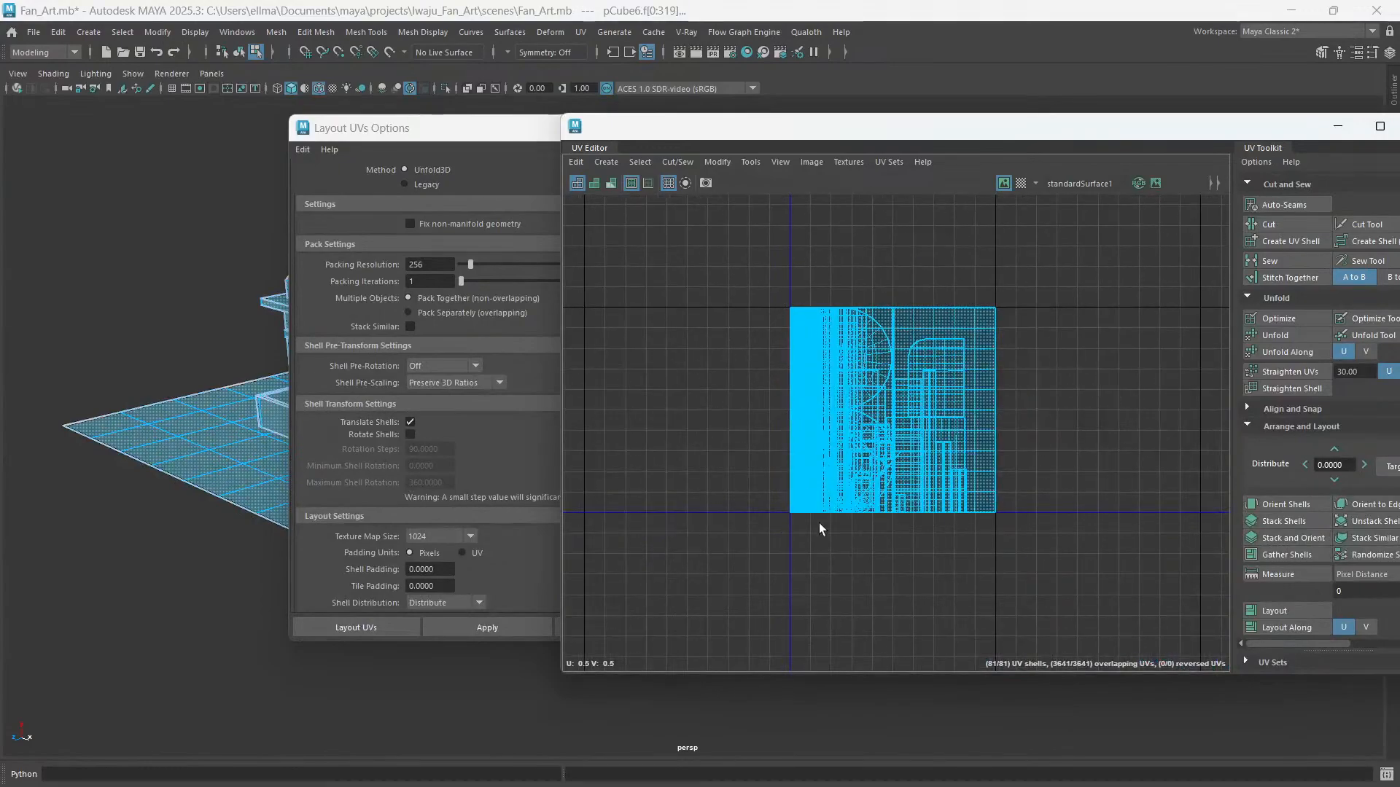
alt+middle_drag(738, 414, 800, 396)
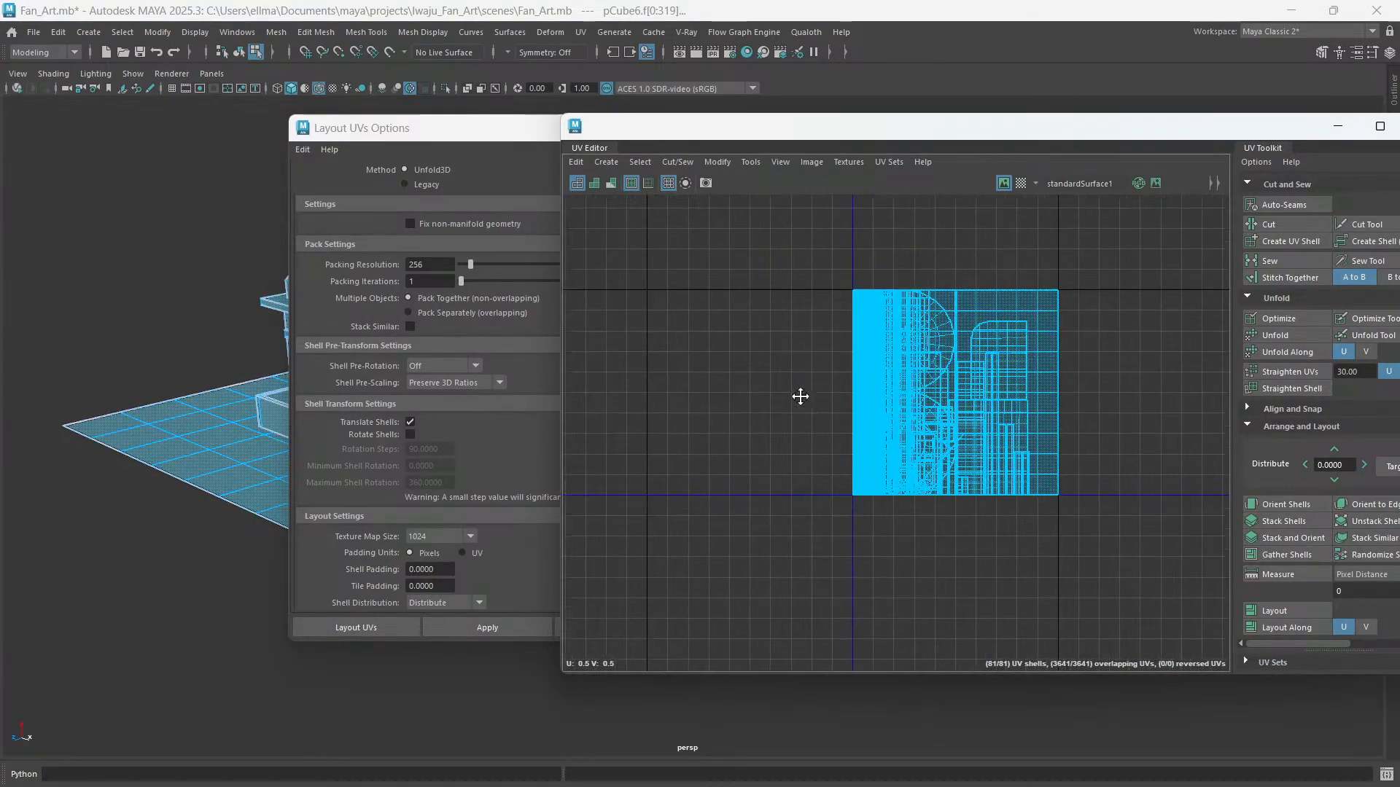
scroll(931, 440, up, 2)
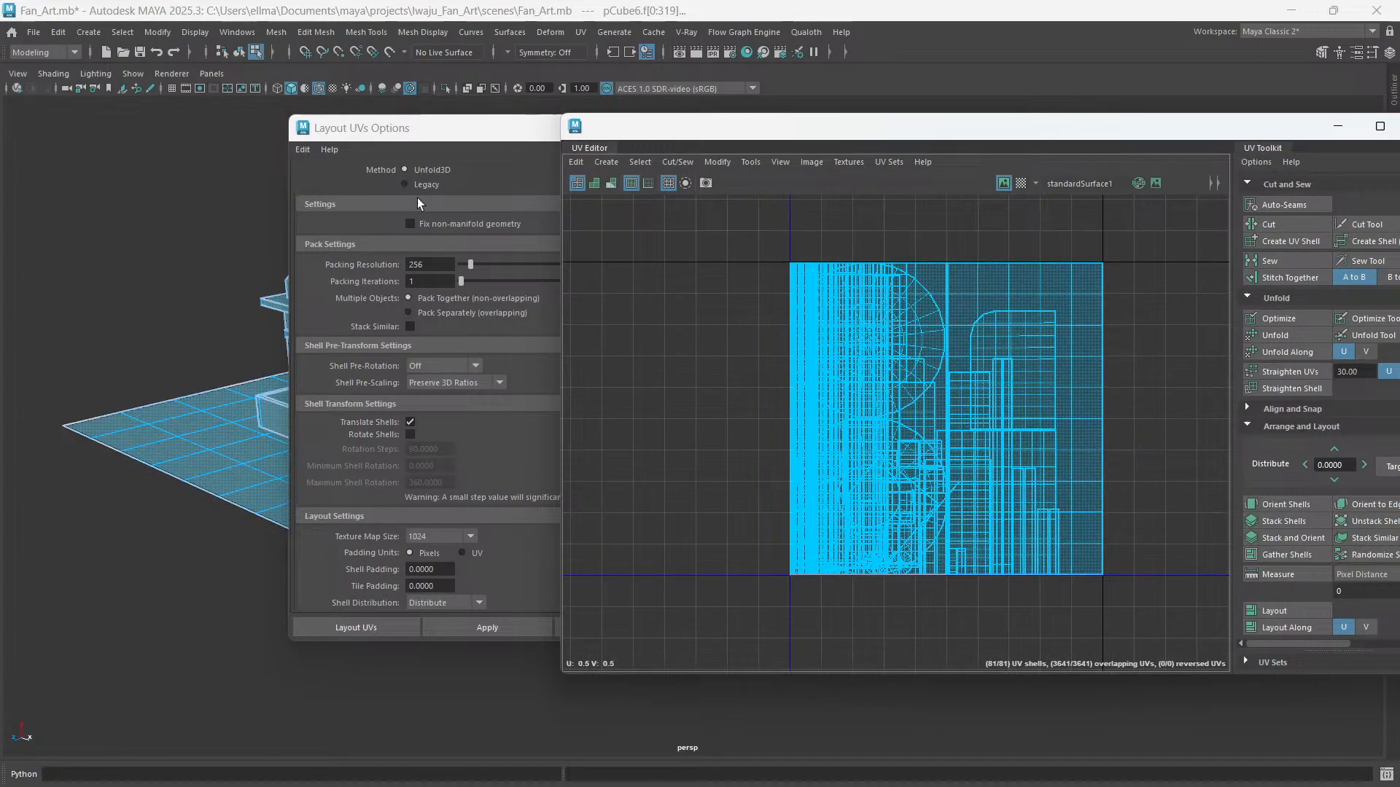
drag(408, 128, 342, 126)
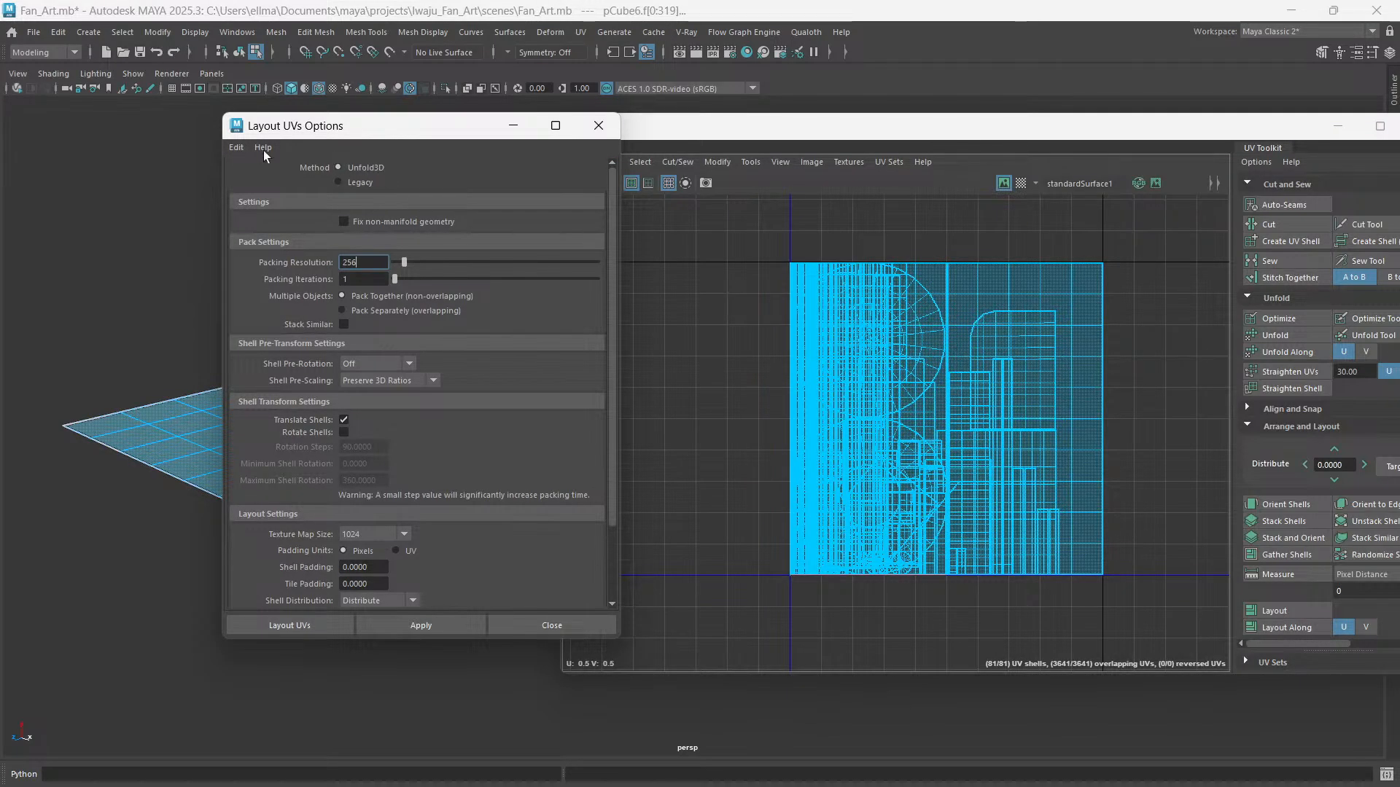
- Set the packing resolution to 256 and the texture map size to 4096 in the Layout UVs options
drag(405, 260, 666, 270)
drag(596, 260, 413, 263)
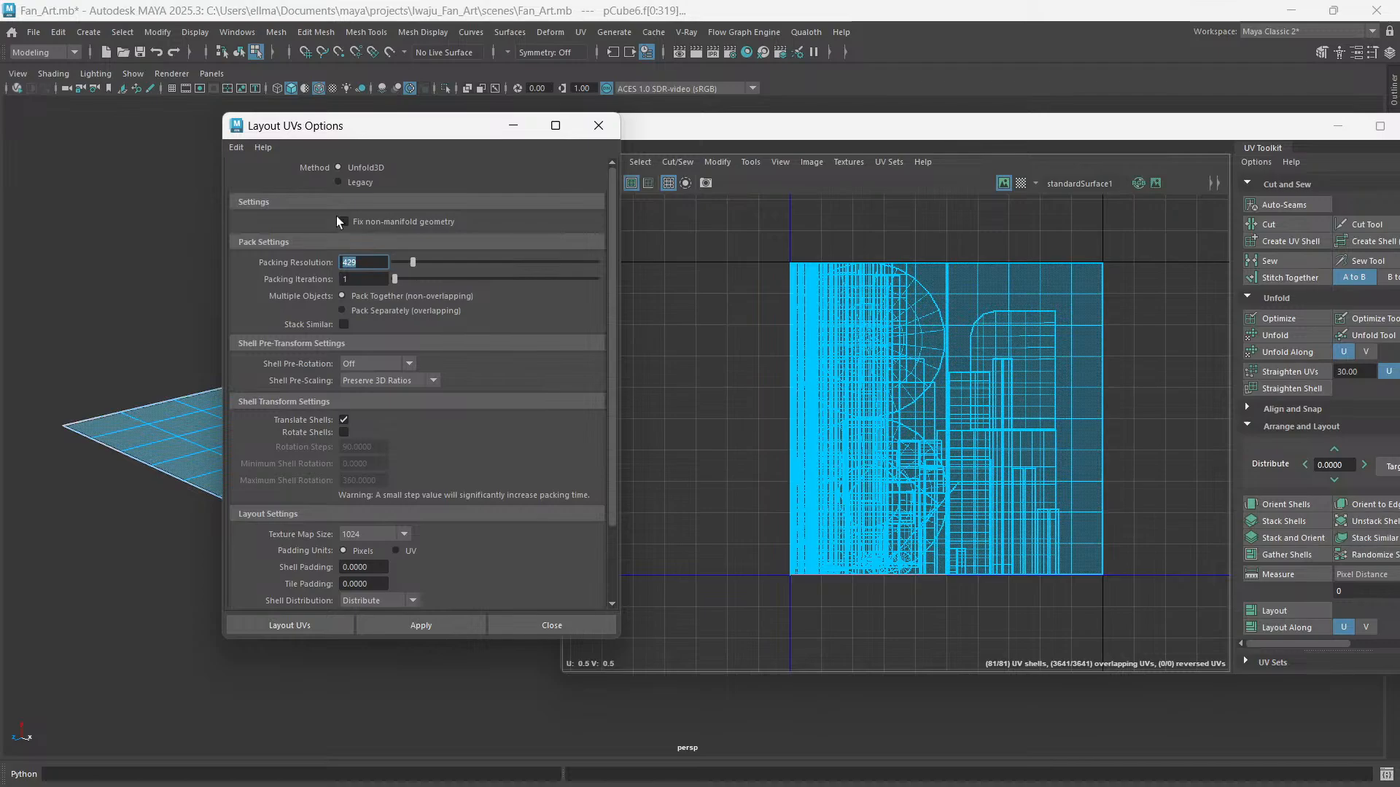
text(256)
scroll(456, 382, down, 2)
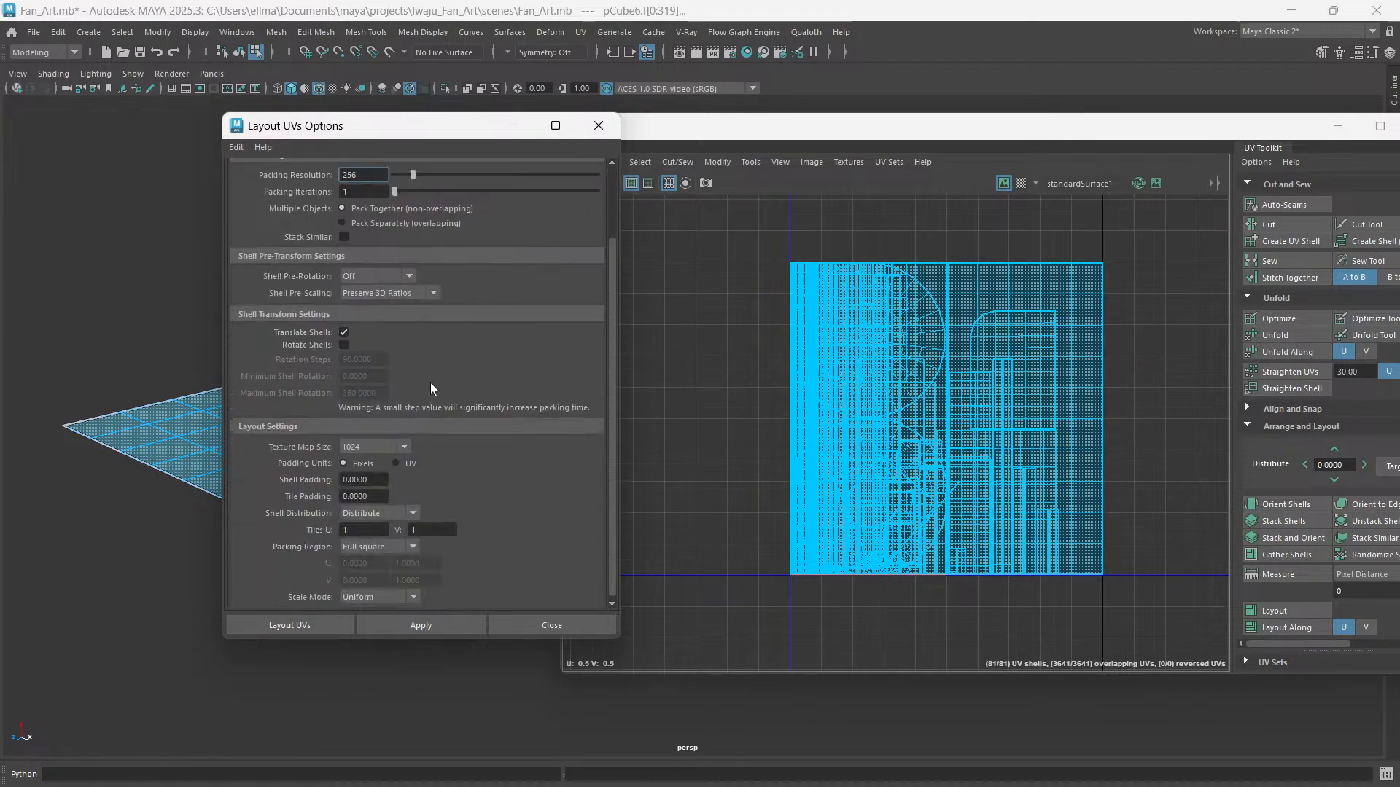
click(394, 448)
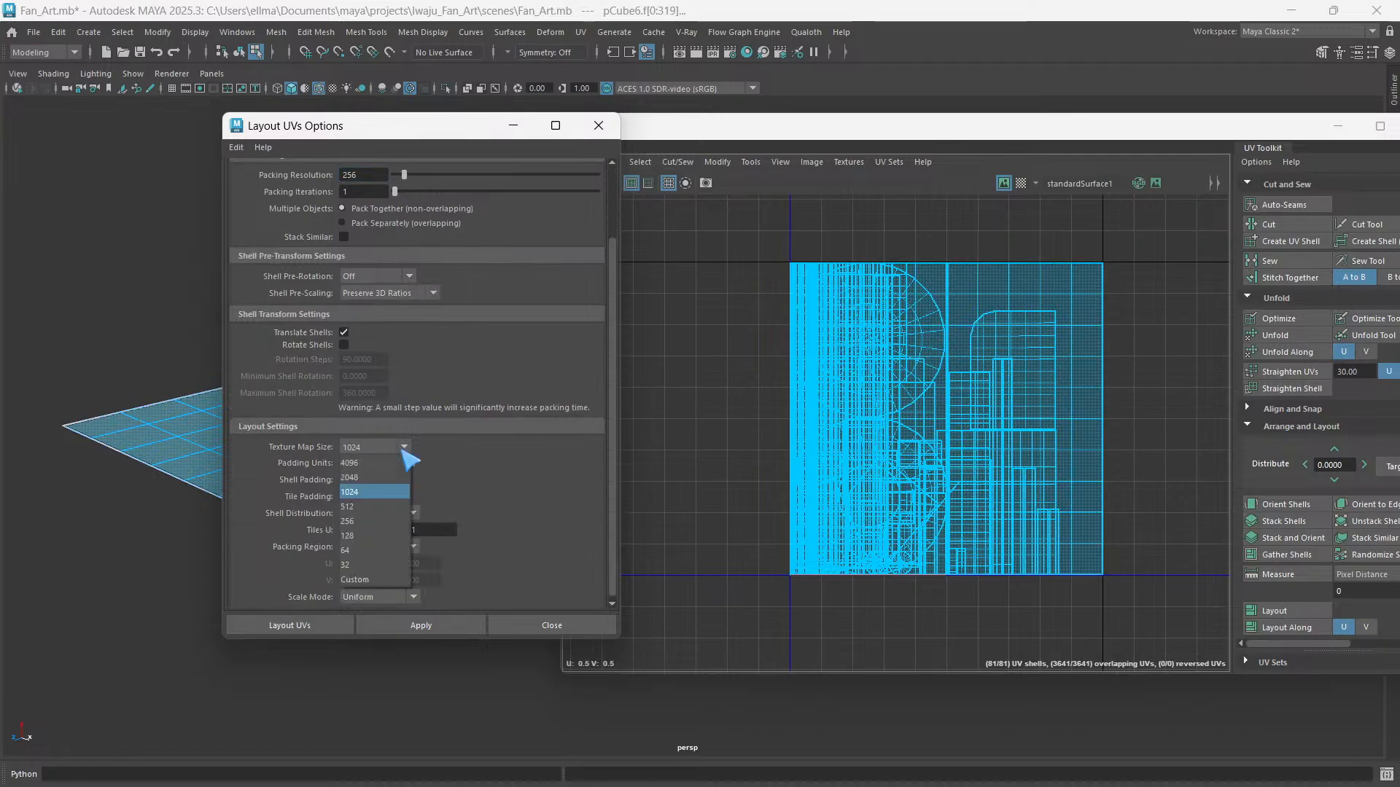
click(361, 461)
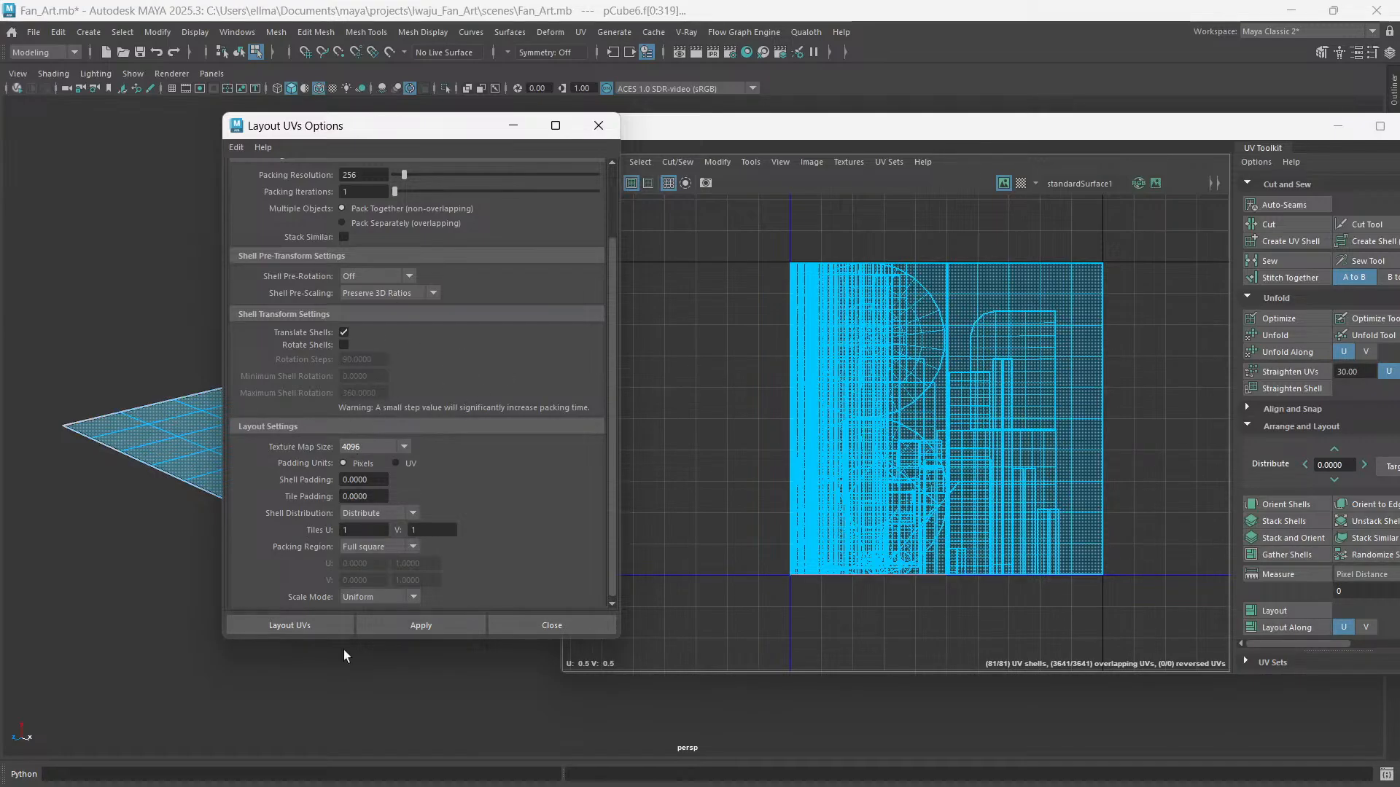
- Try laying out all selected UV shells with these settings, inspect the packing up close, and undo the layout
click(321, 632)
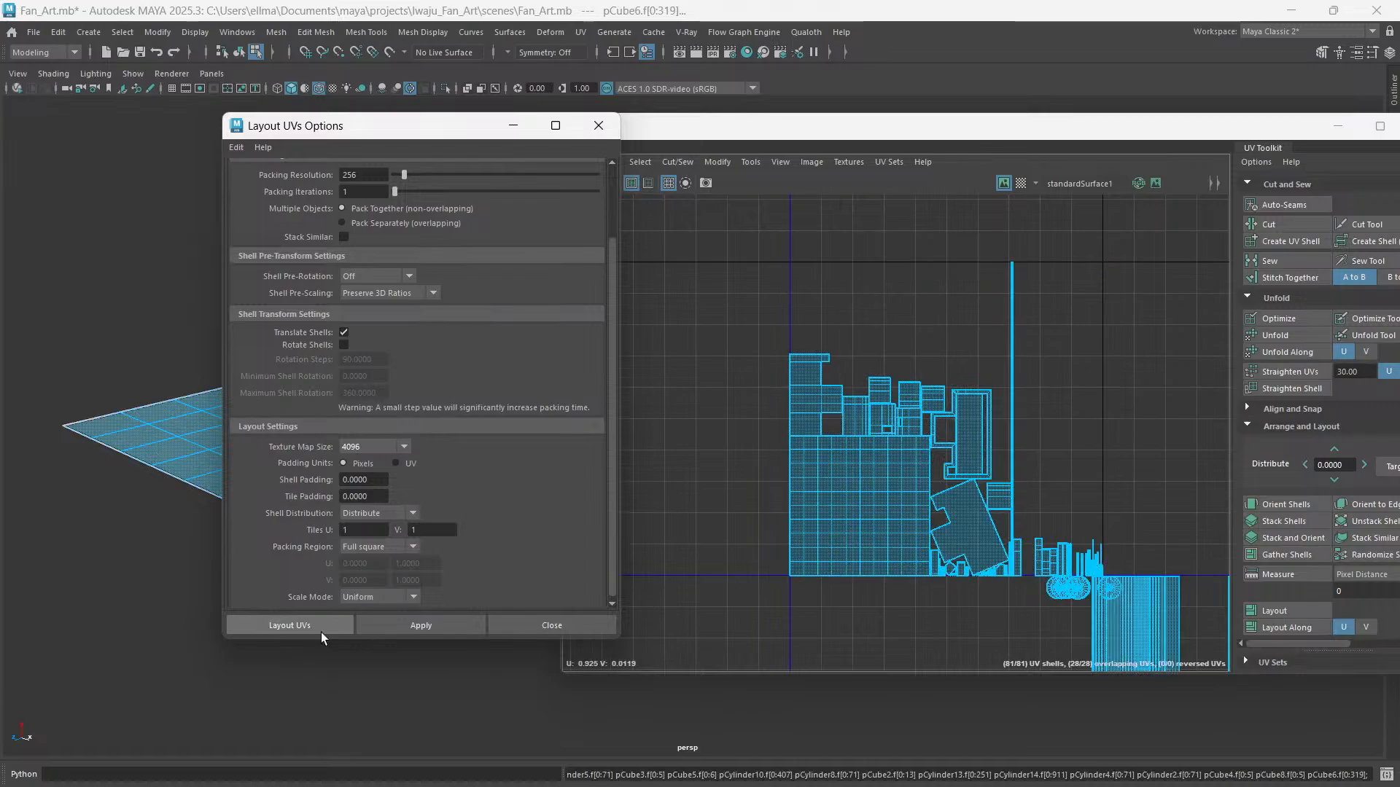
click(321, 626)
scroll(991, 432, down, 4)
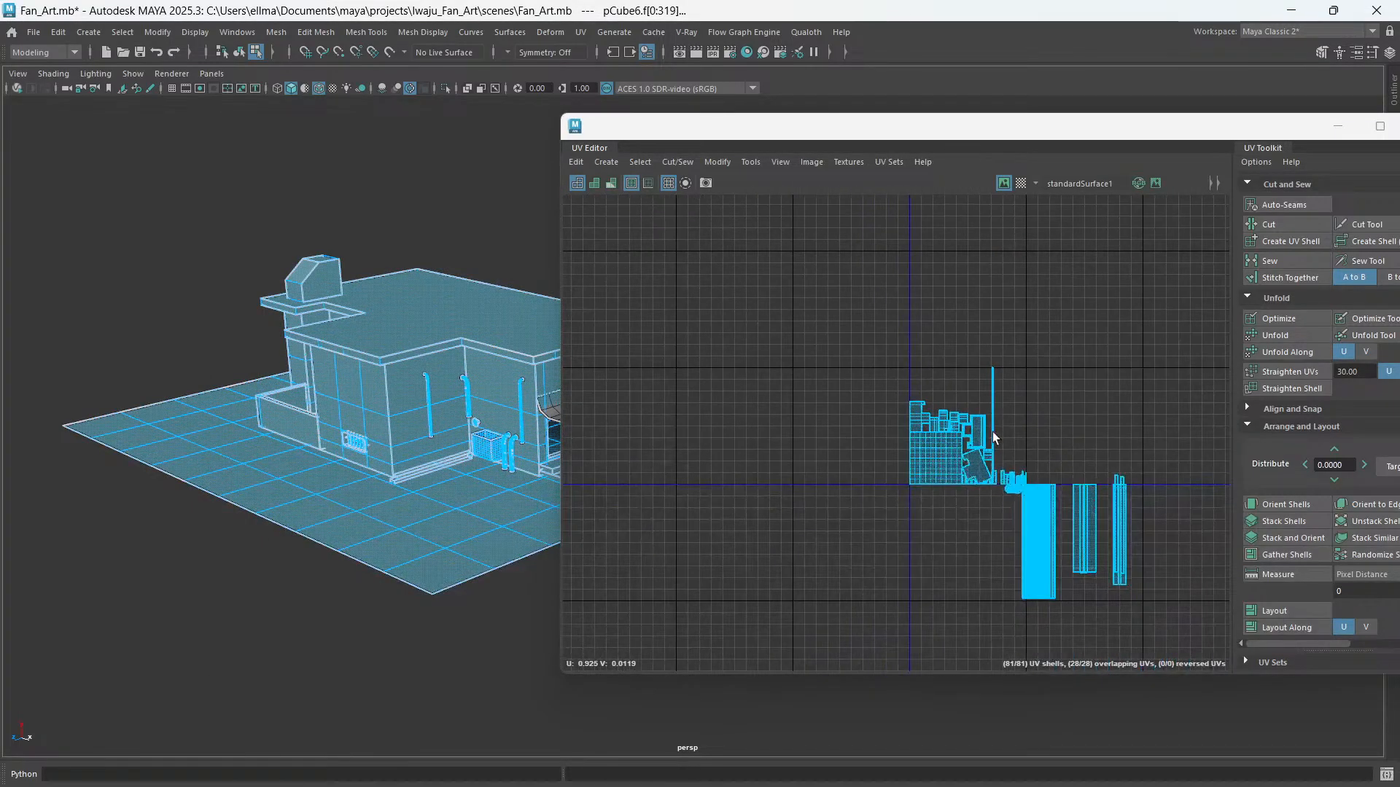
scroll(917, 430, up, 6)
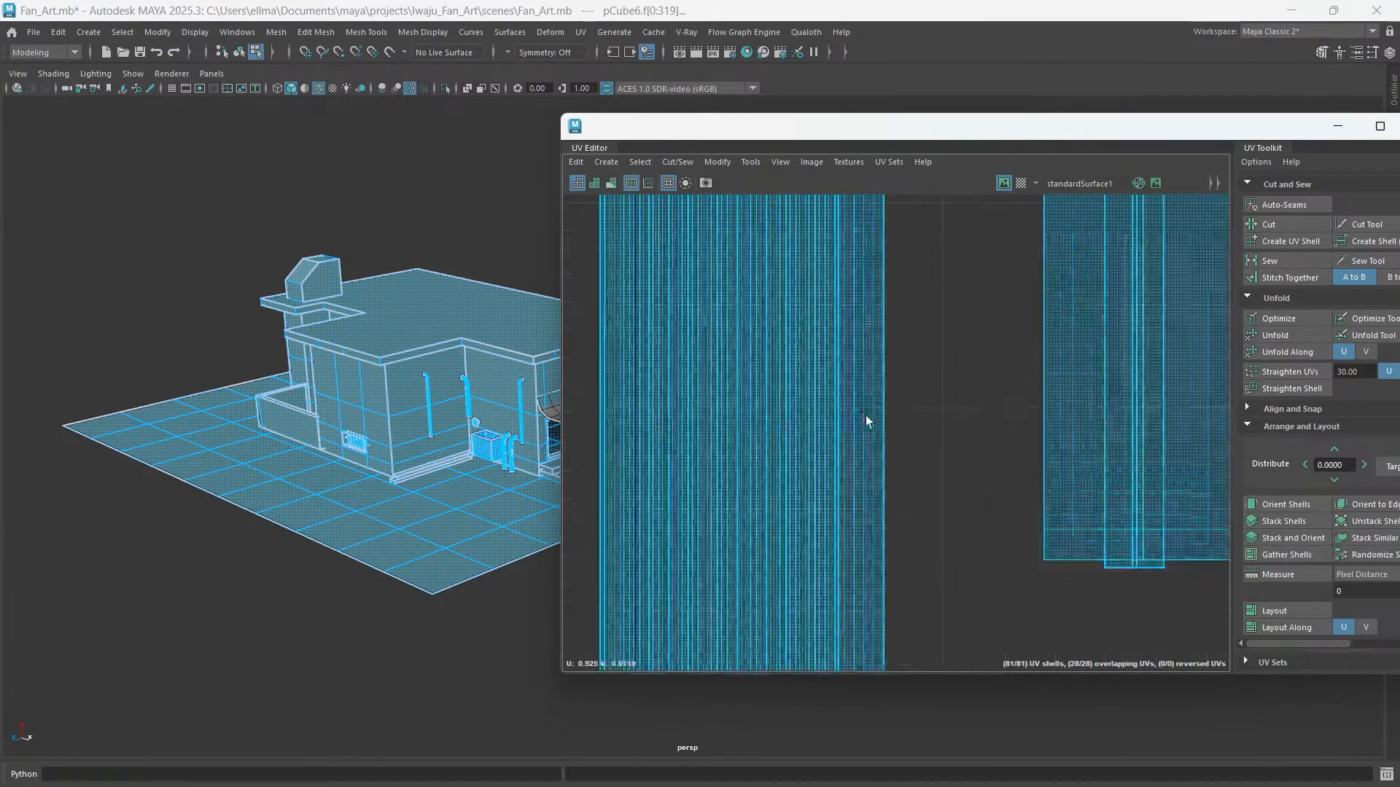
scroll(866, 414, down, 3)
scroll(868, 413, down, 4)
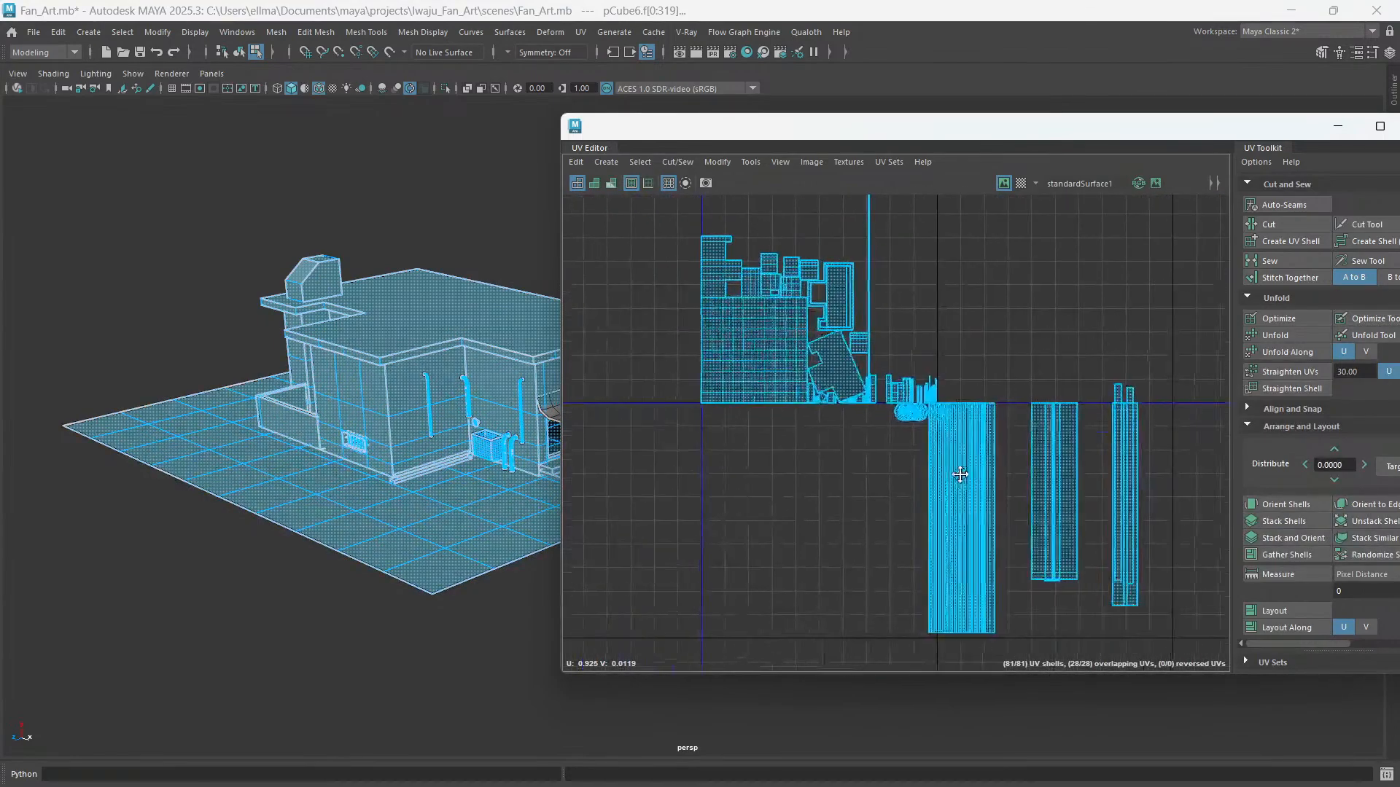
alt+middle_drag(913, 427, 877, 453)
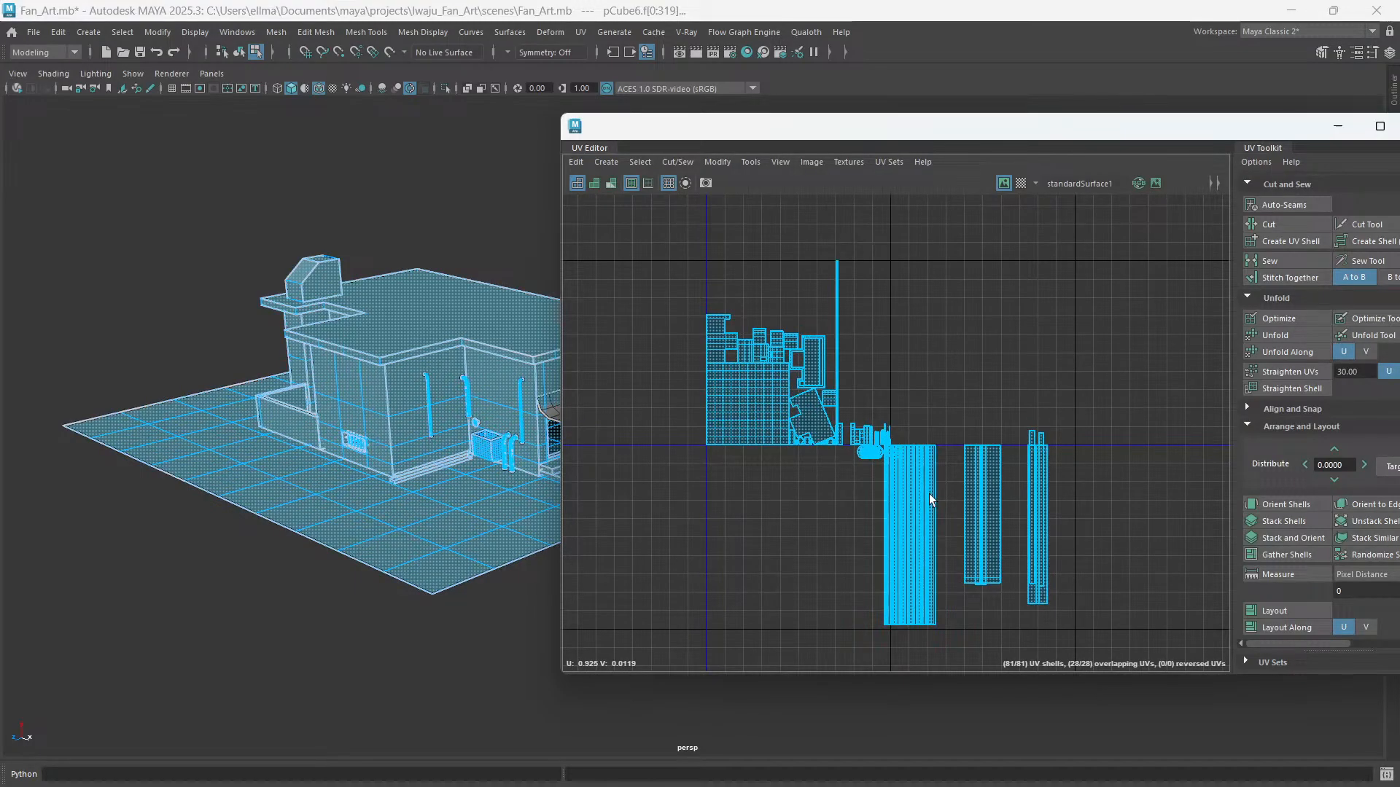
key(ctrl+z)
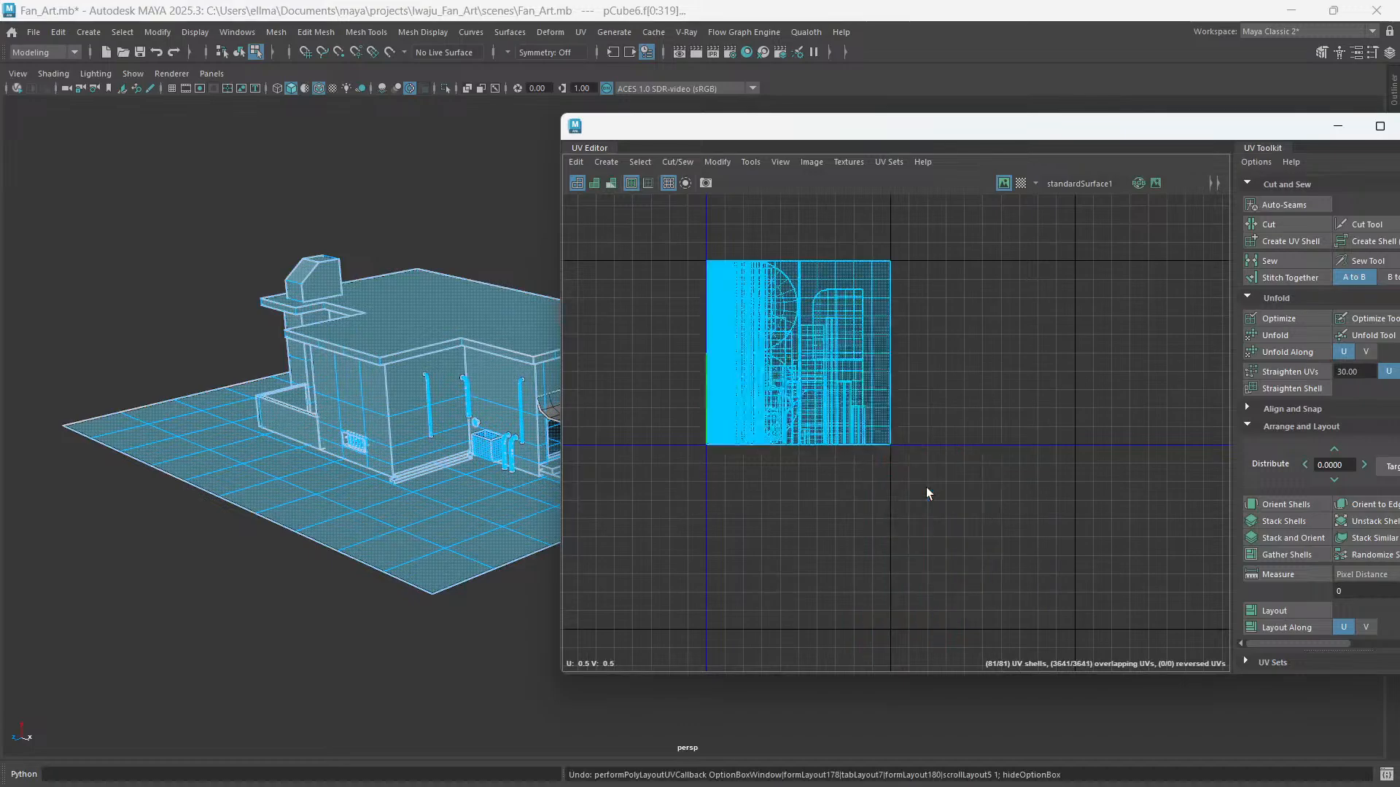
- Reopen the Layout UVs options beside the UV tile and apply the layout to the selected shells
alt+middle_drag(842, 279, 977, 347)
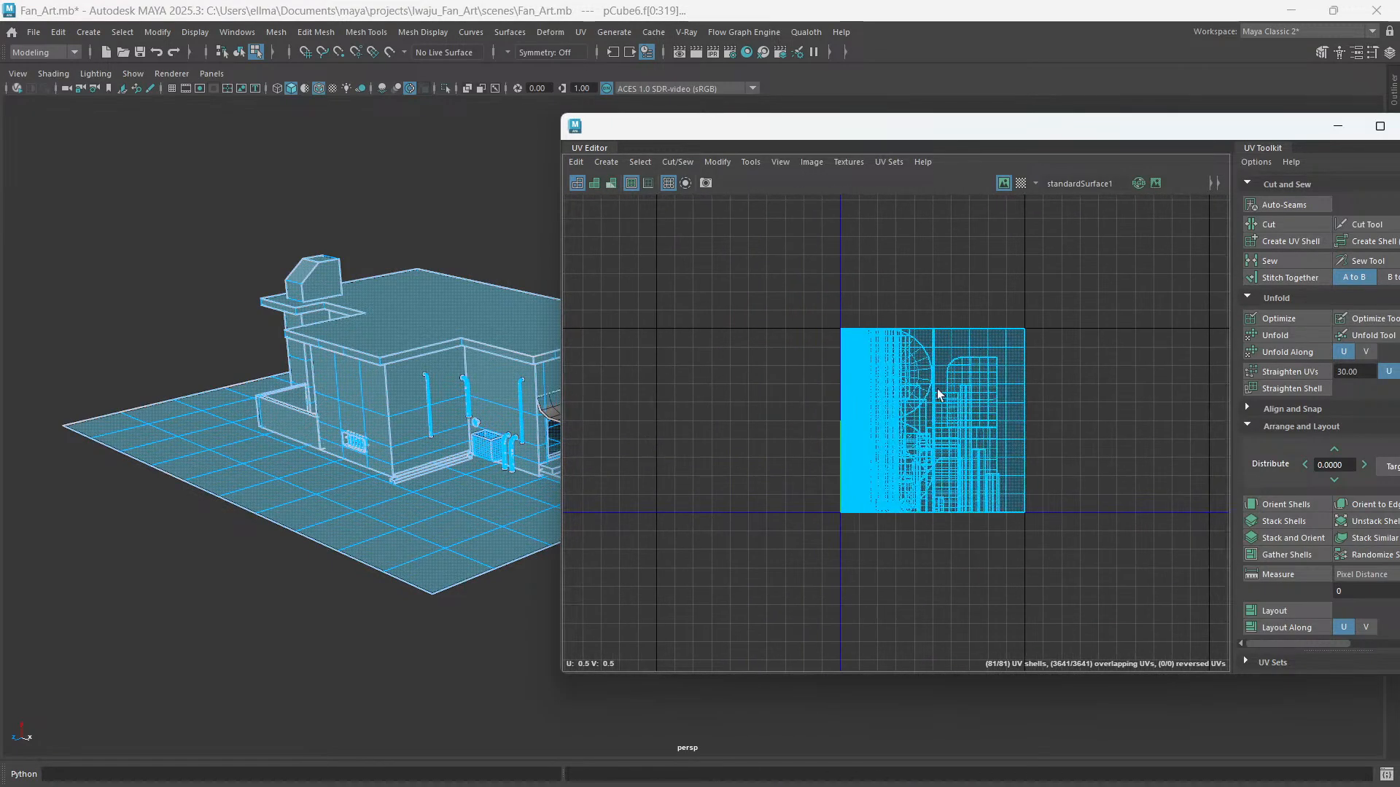
drag(913, 125, 977, 132)
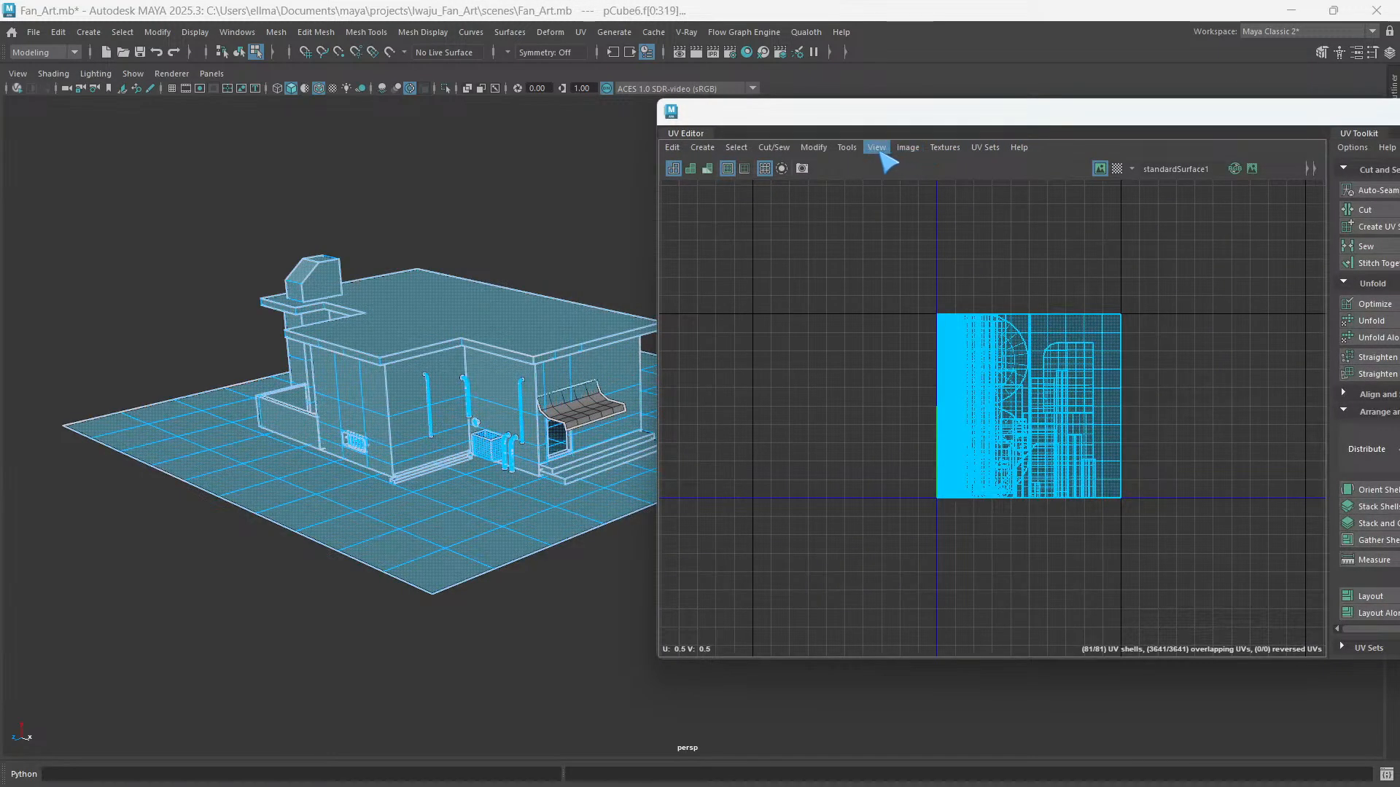
click(814, 147)
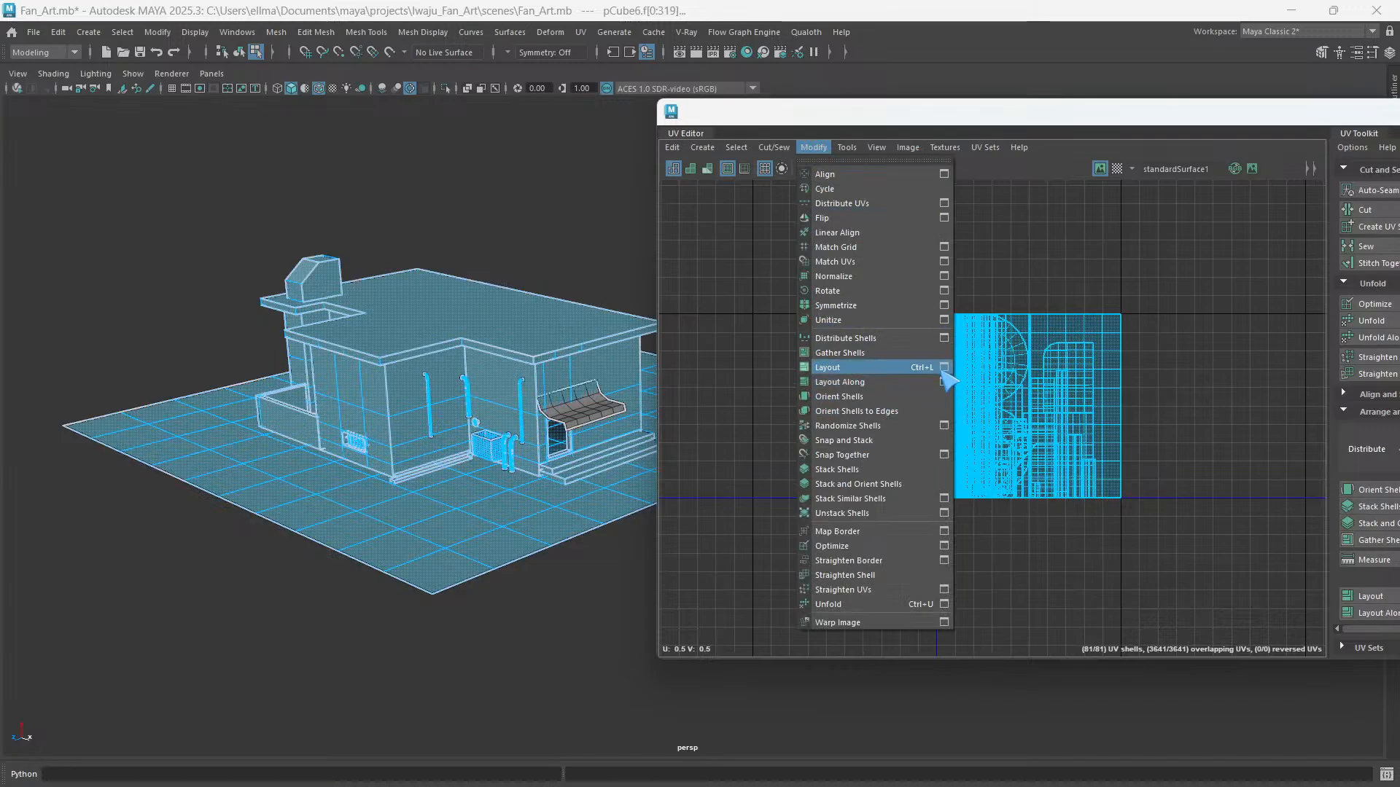
click(944, 368)
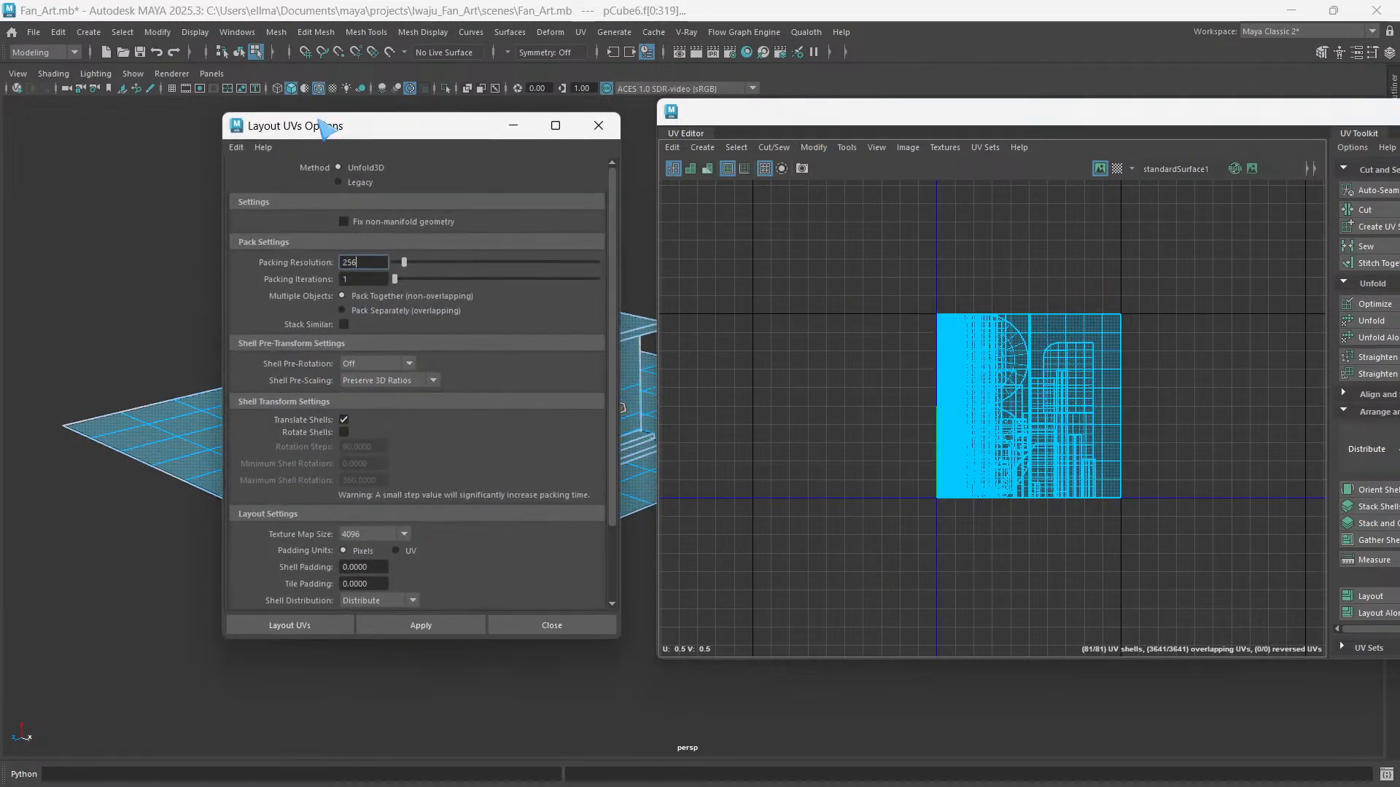
drag(320, 125, 606, 132)
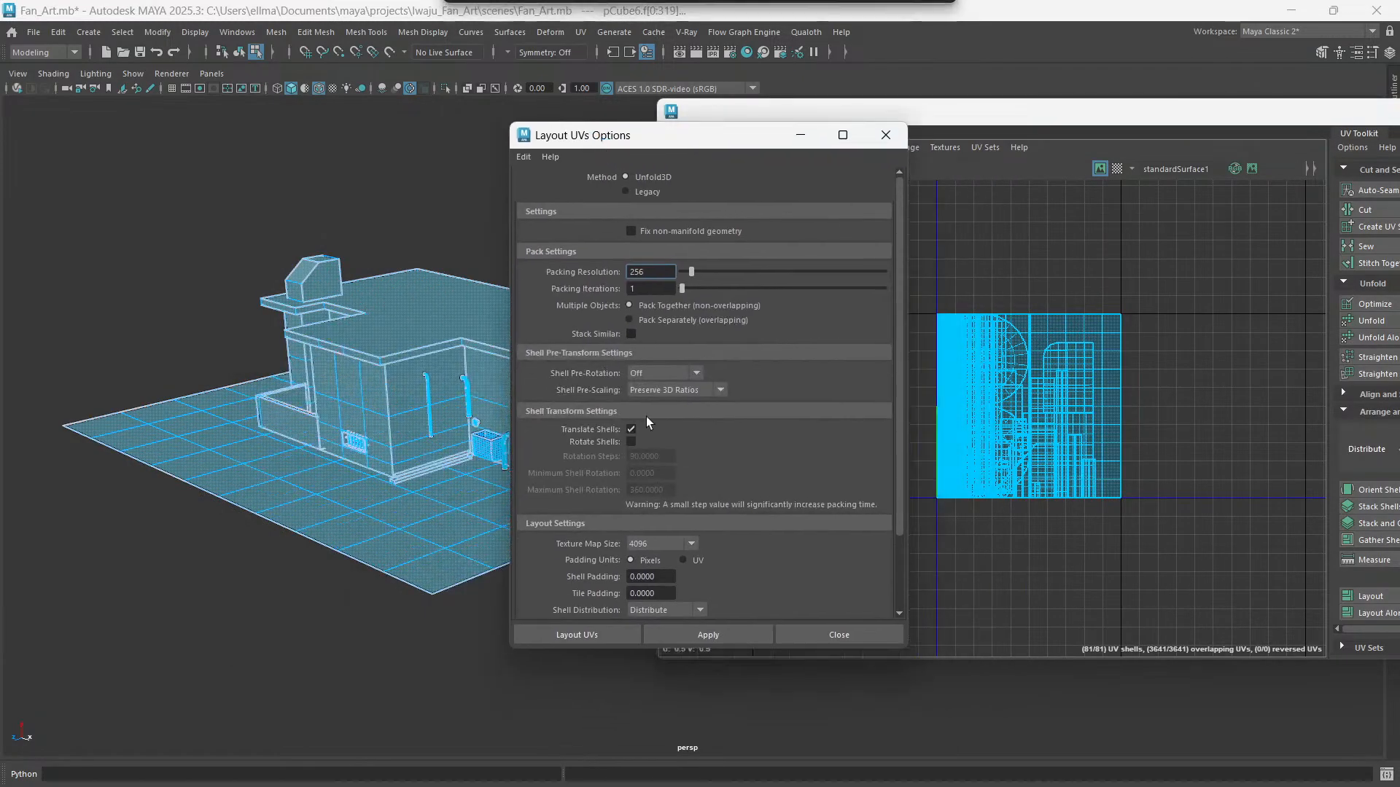
click(706, 637)
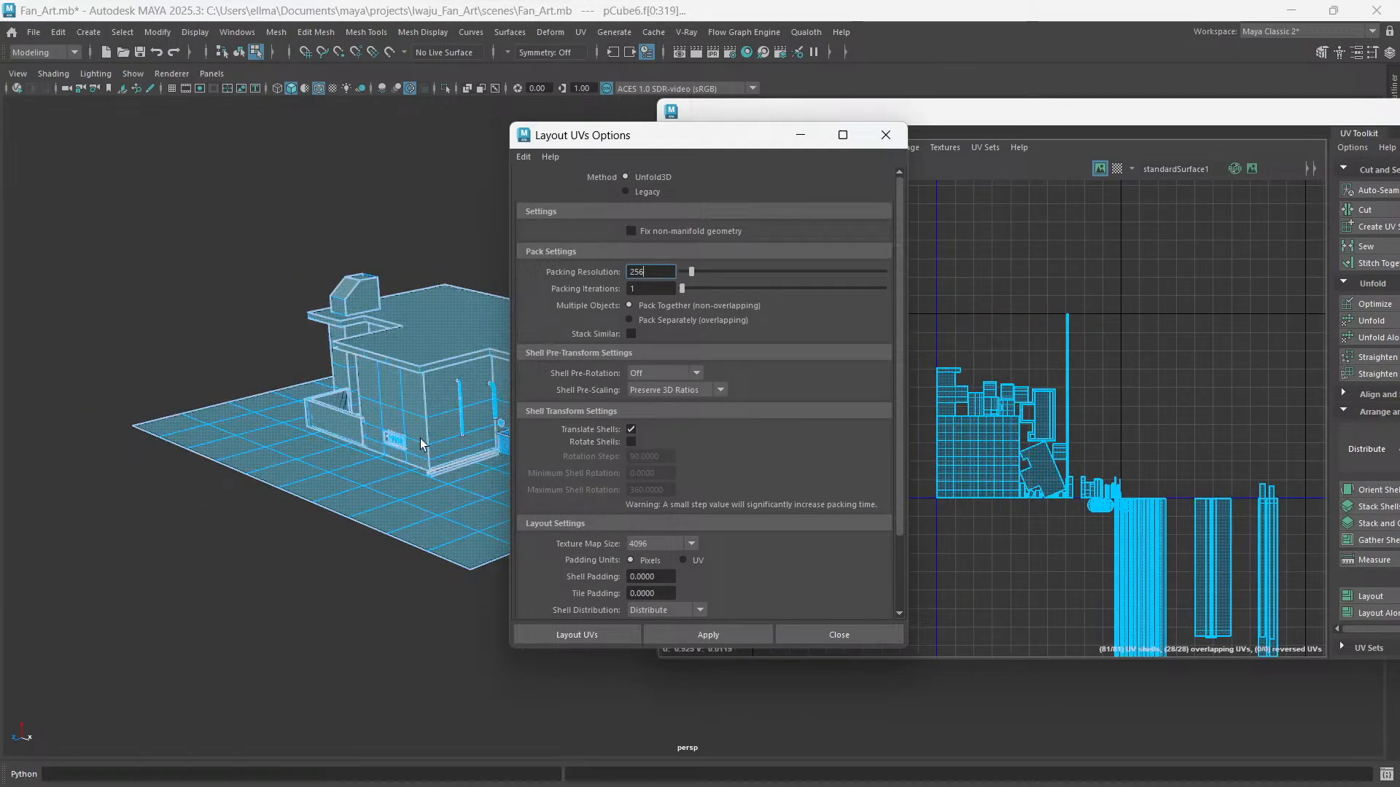
- Select the whole building with its ground and props in object mode and try to apply the UV layout
alt+drag(421, 444, 619, 175)
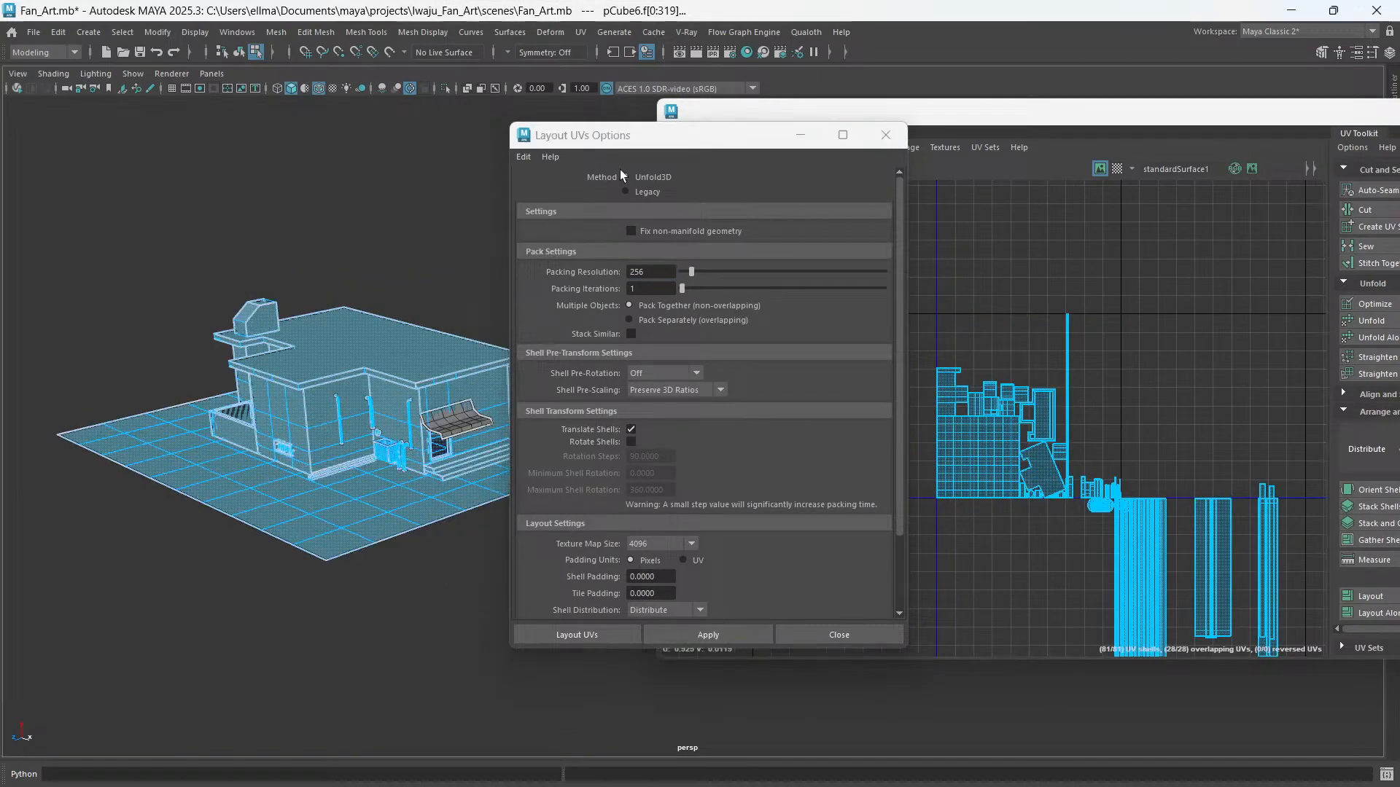
right_drag(248, 248, 296, 245)
drag(65, 250, 315, 510)
click(711, 635)
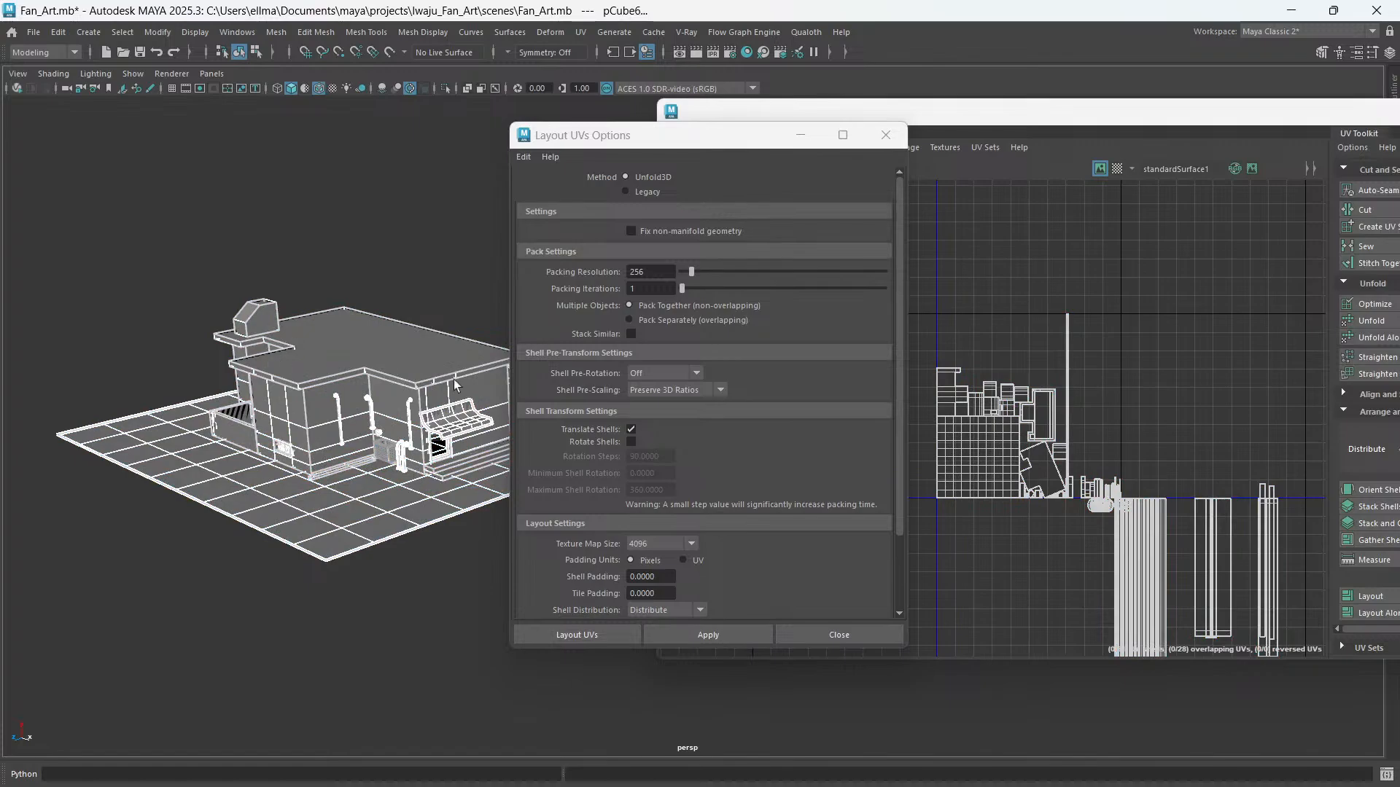
- Delete all non-deformer history, apply the UV layout to all objects again, and close the Layout UVs options
click(59, 33)
mouse_move(120, 223)
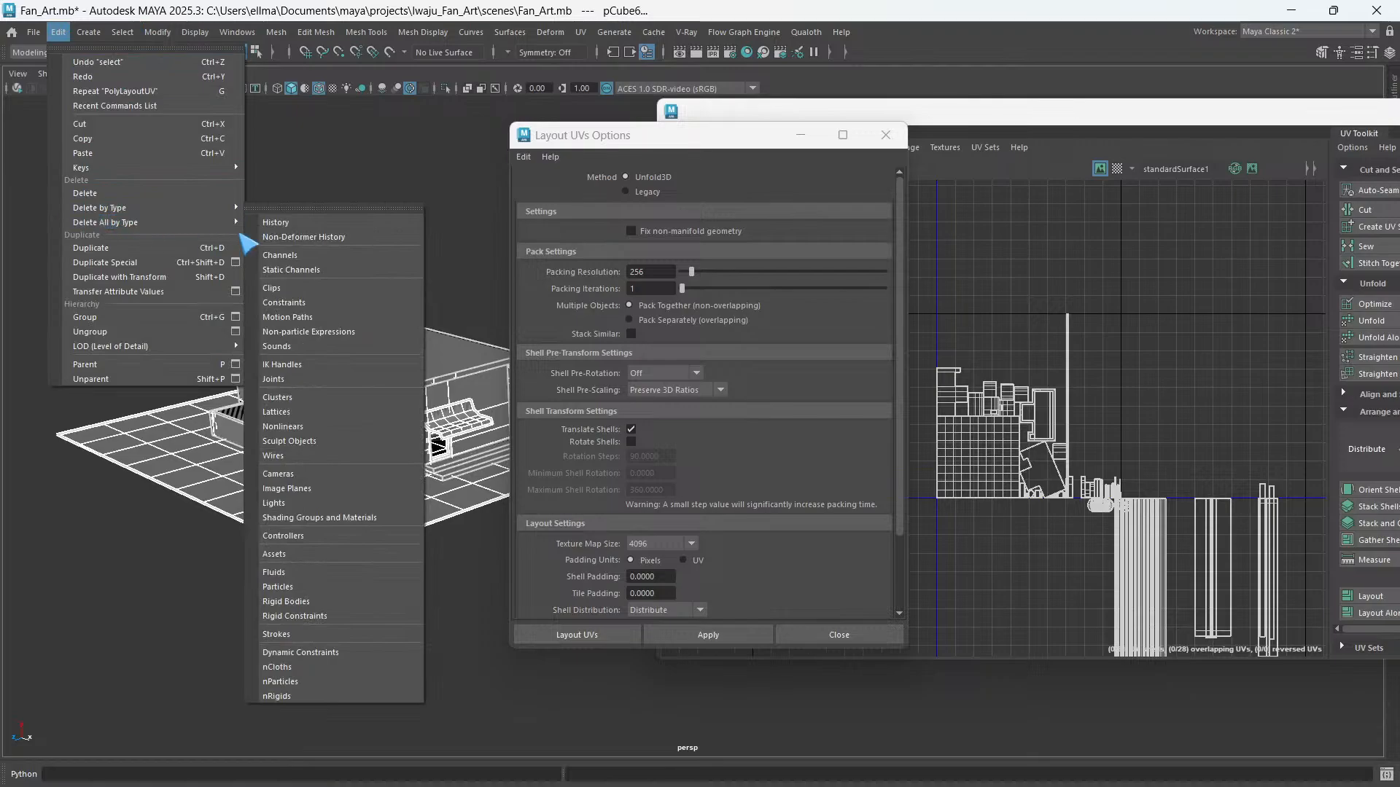
click(302, 238)
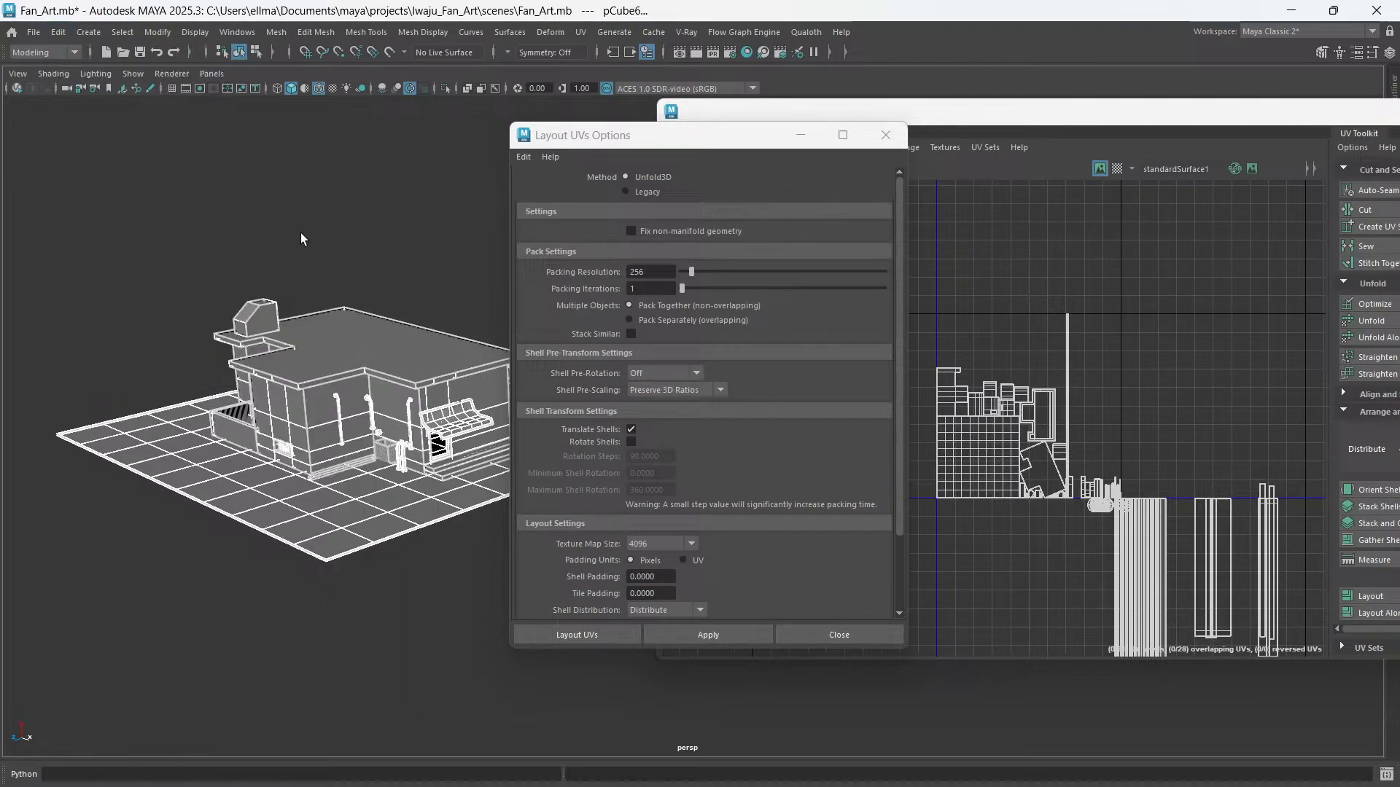
click(708, 636)
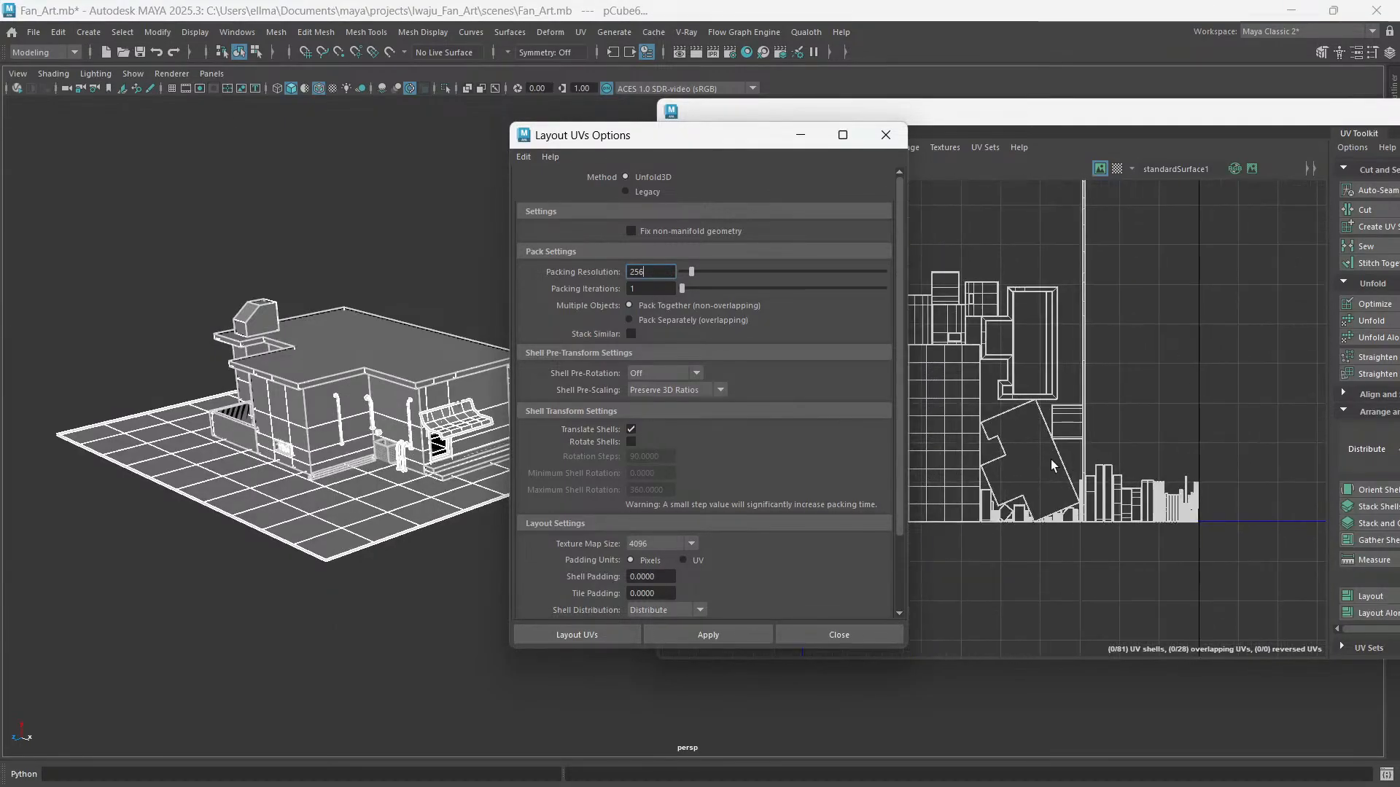
scroll(1051, 459, down, 3)
click(839, 635)
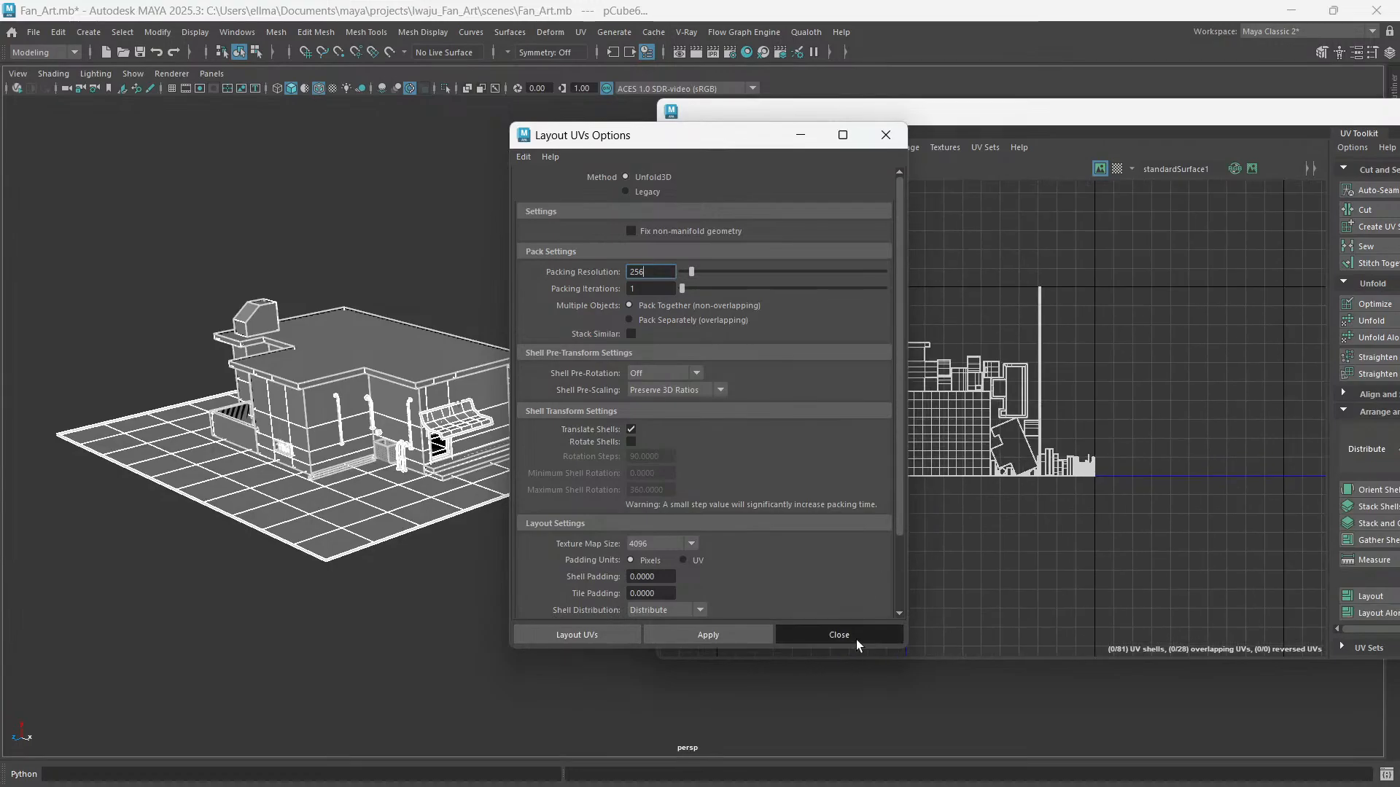
- Undo the recent UV layouts and selection changes to restore the shells as they lay before packing
scroll(1035, 426, down, 3)
key(ctrl+z)
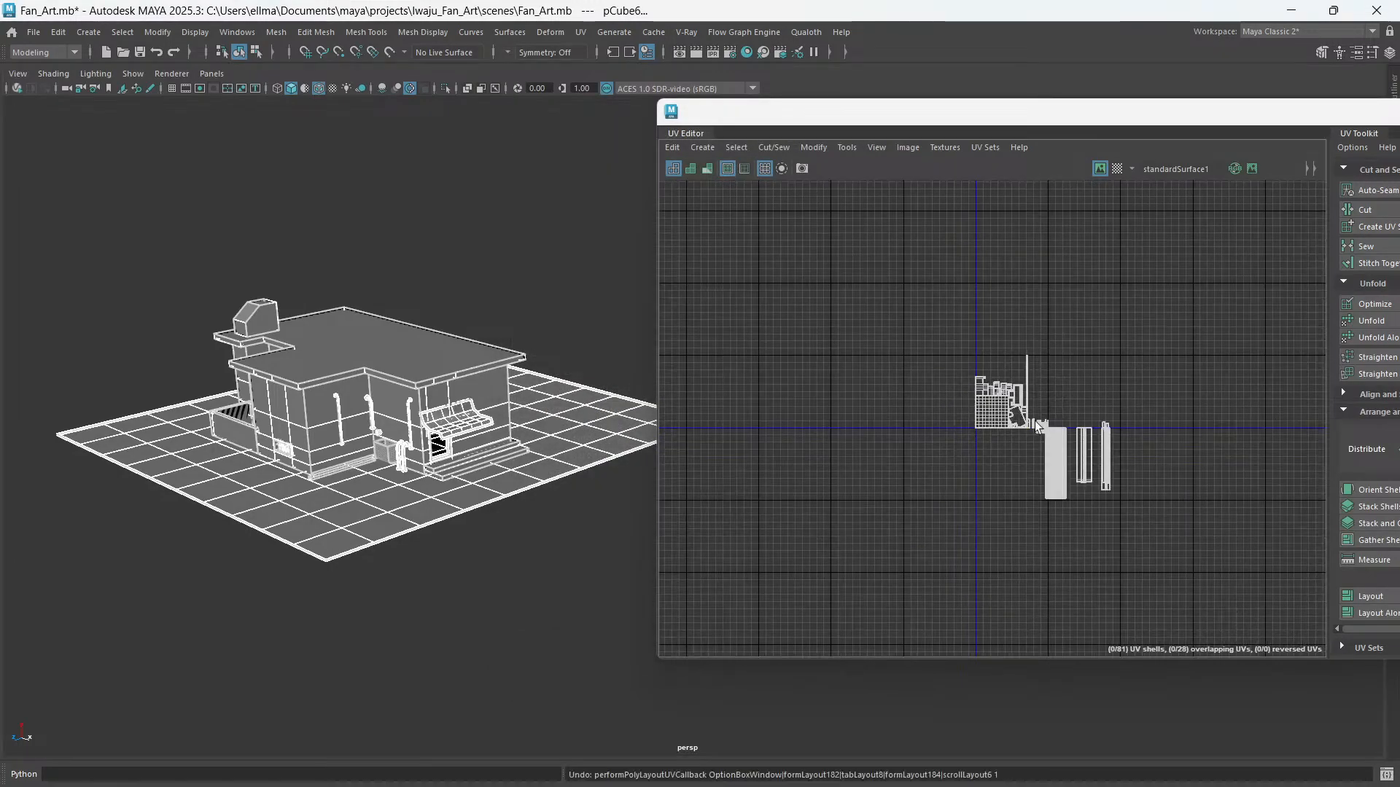
key(ctrl+z)
key(ctrl+z)
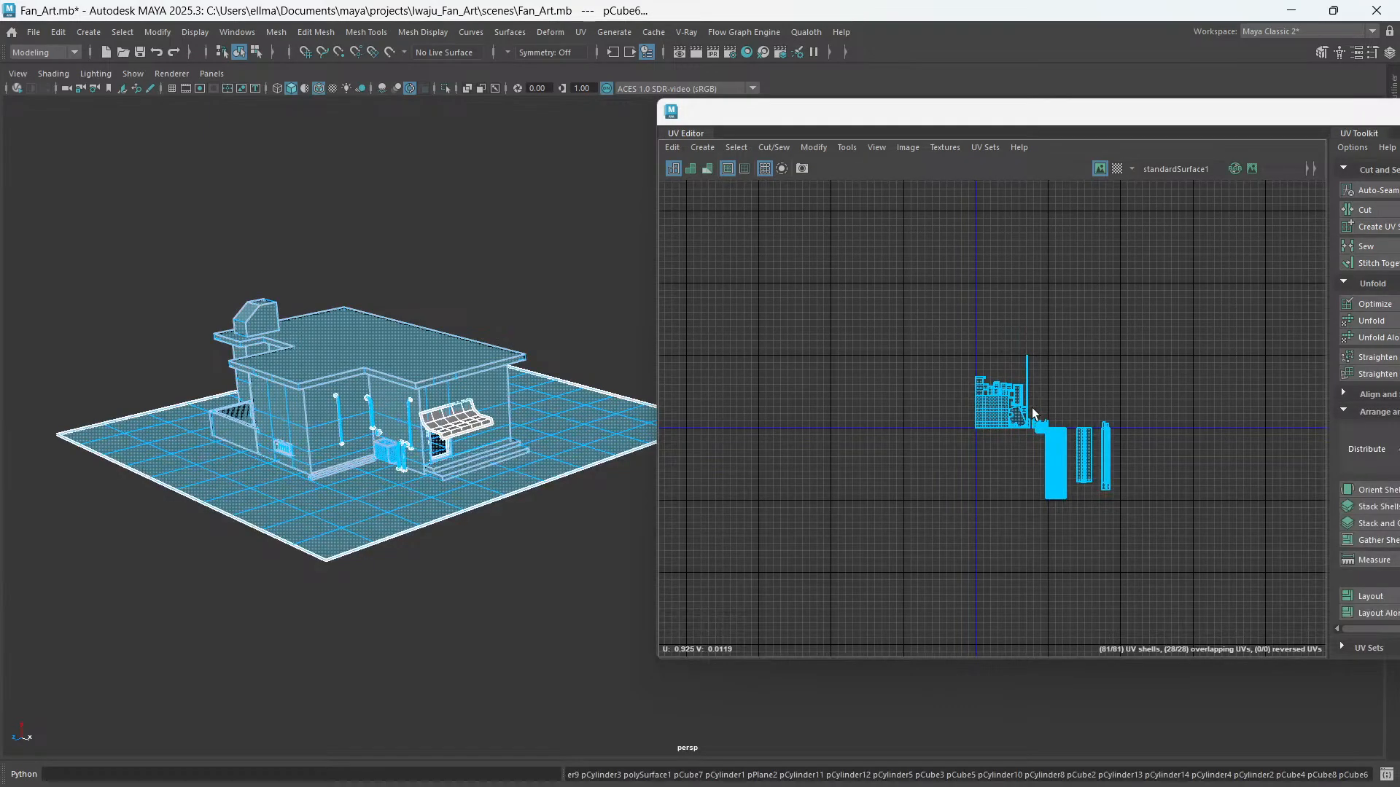
key(ctrl+z)
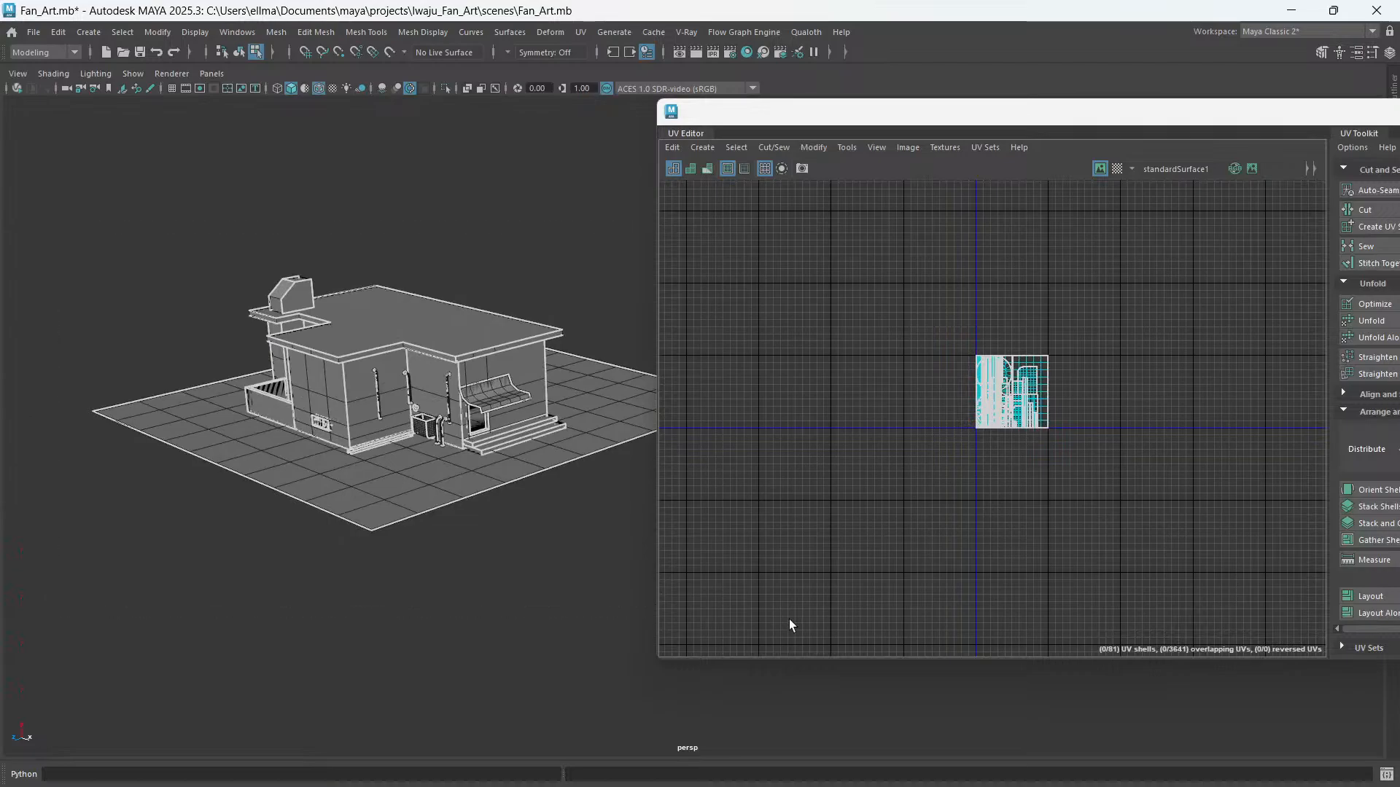
- Delete the construction history of all objects in the scene and try to freeze transformations
click(59, 32)
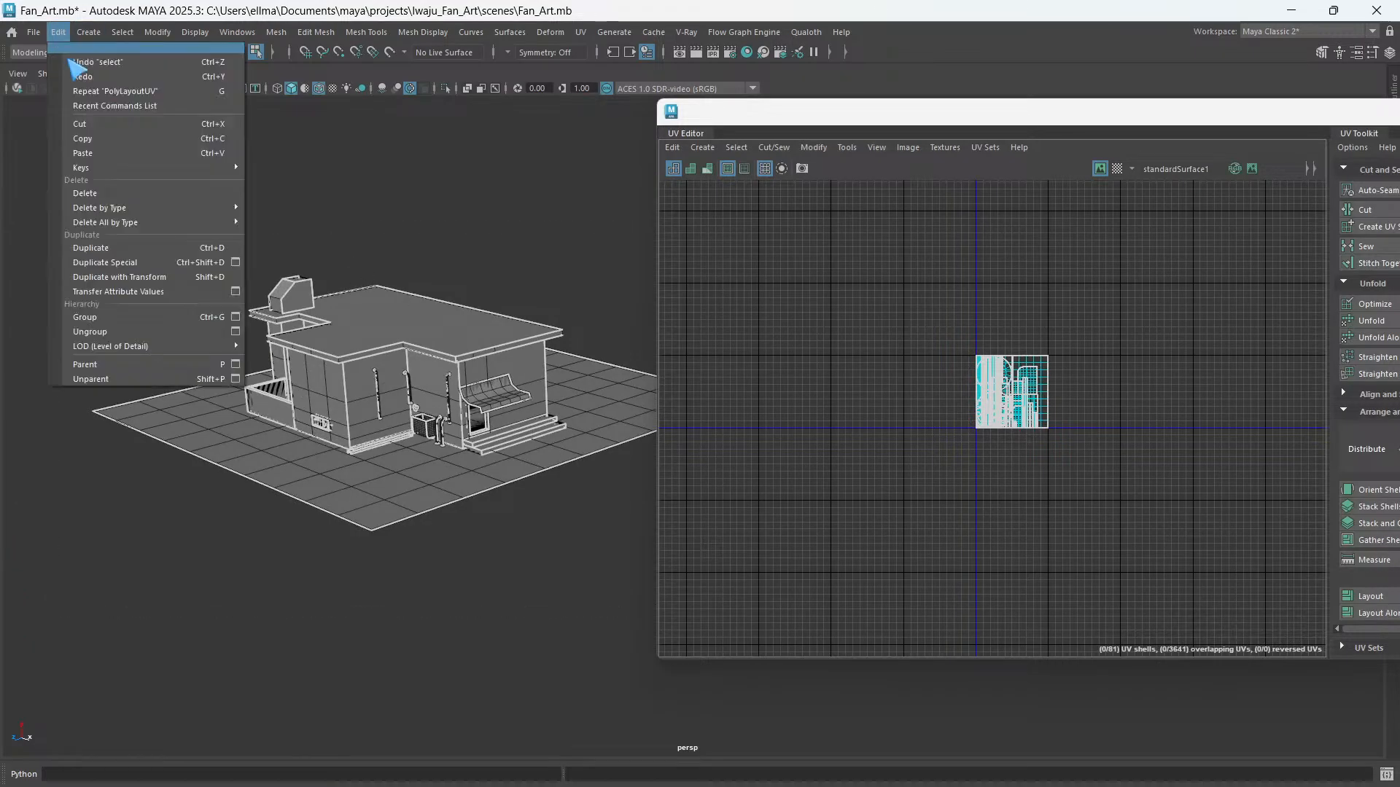
mouse_move(173, 222)
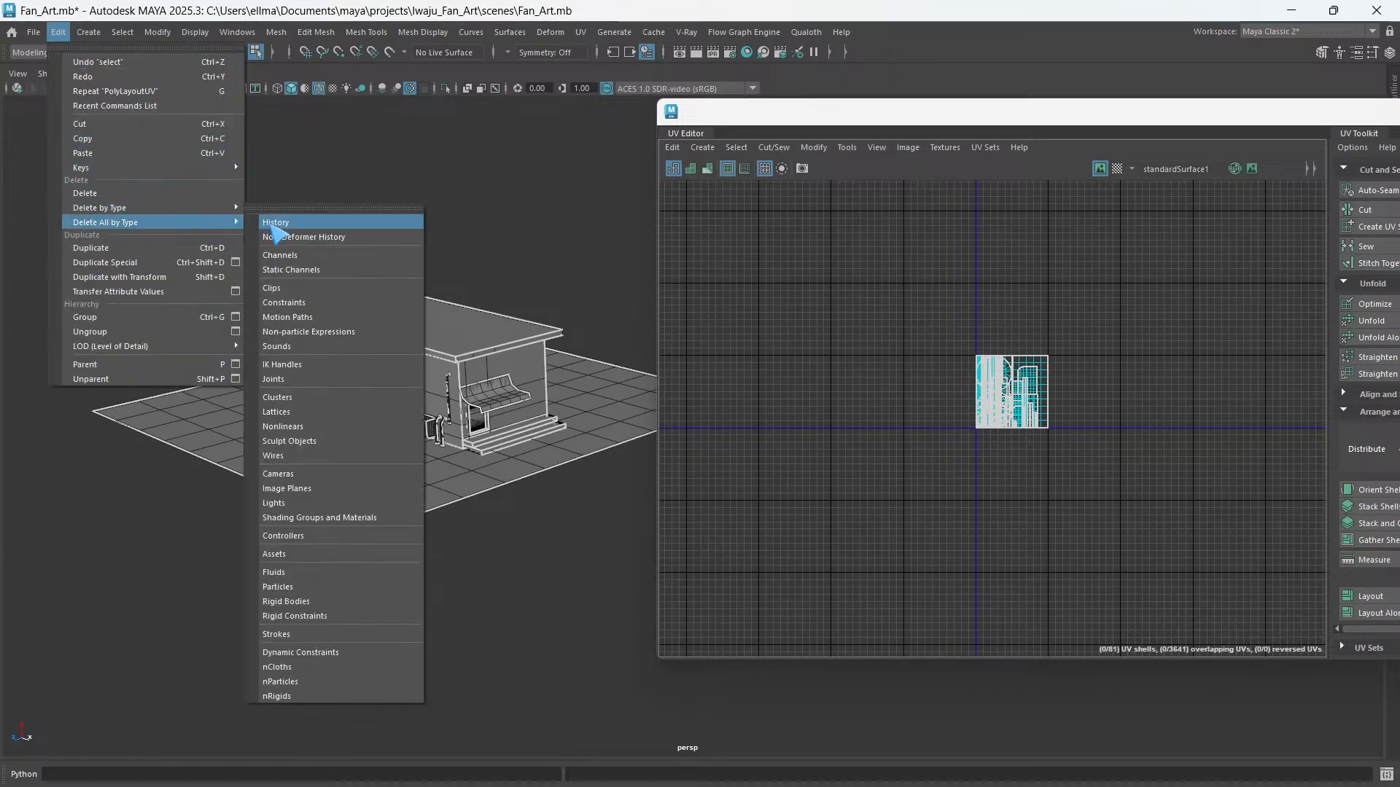
click(276, 222)
click(157, 32)
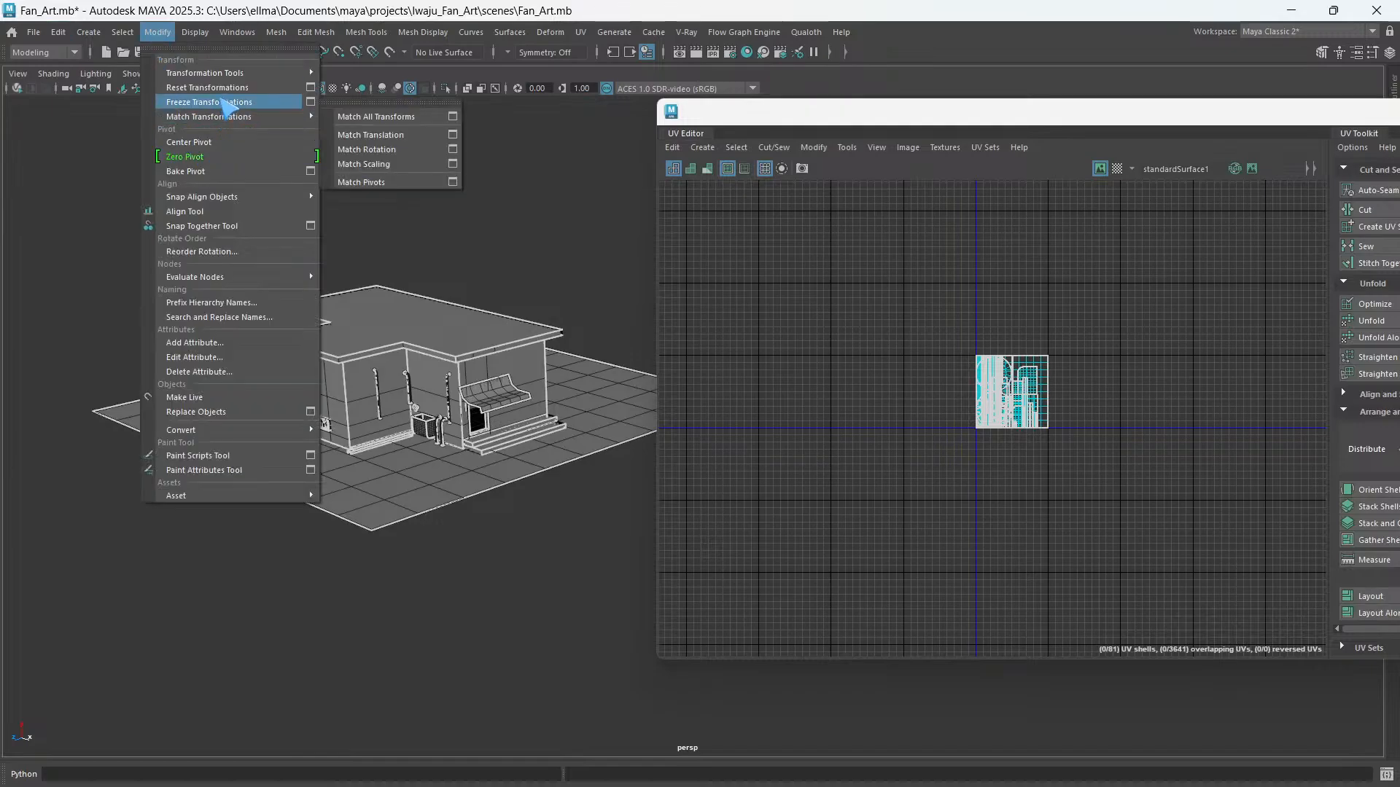
click(221, 103)
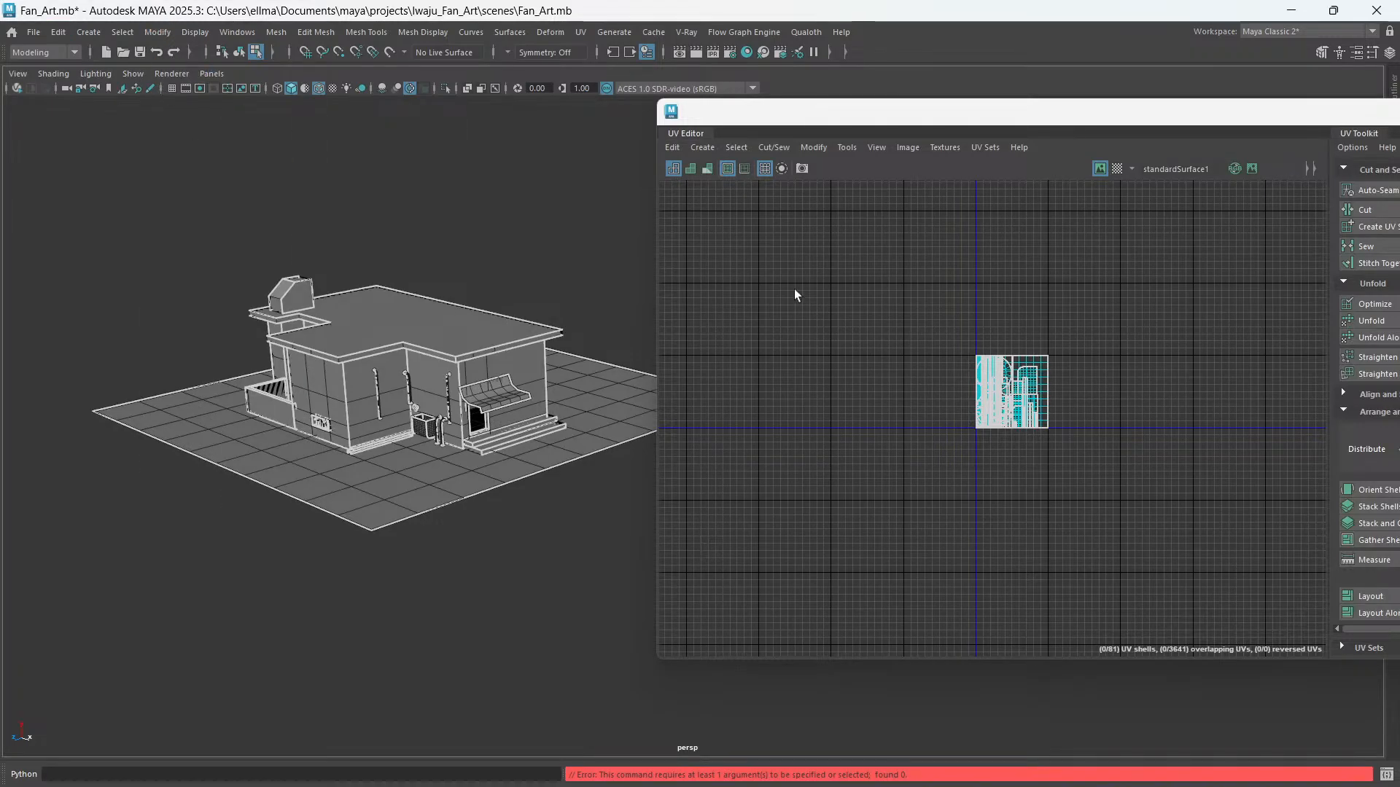
click(163, 34)
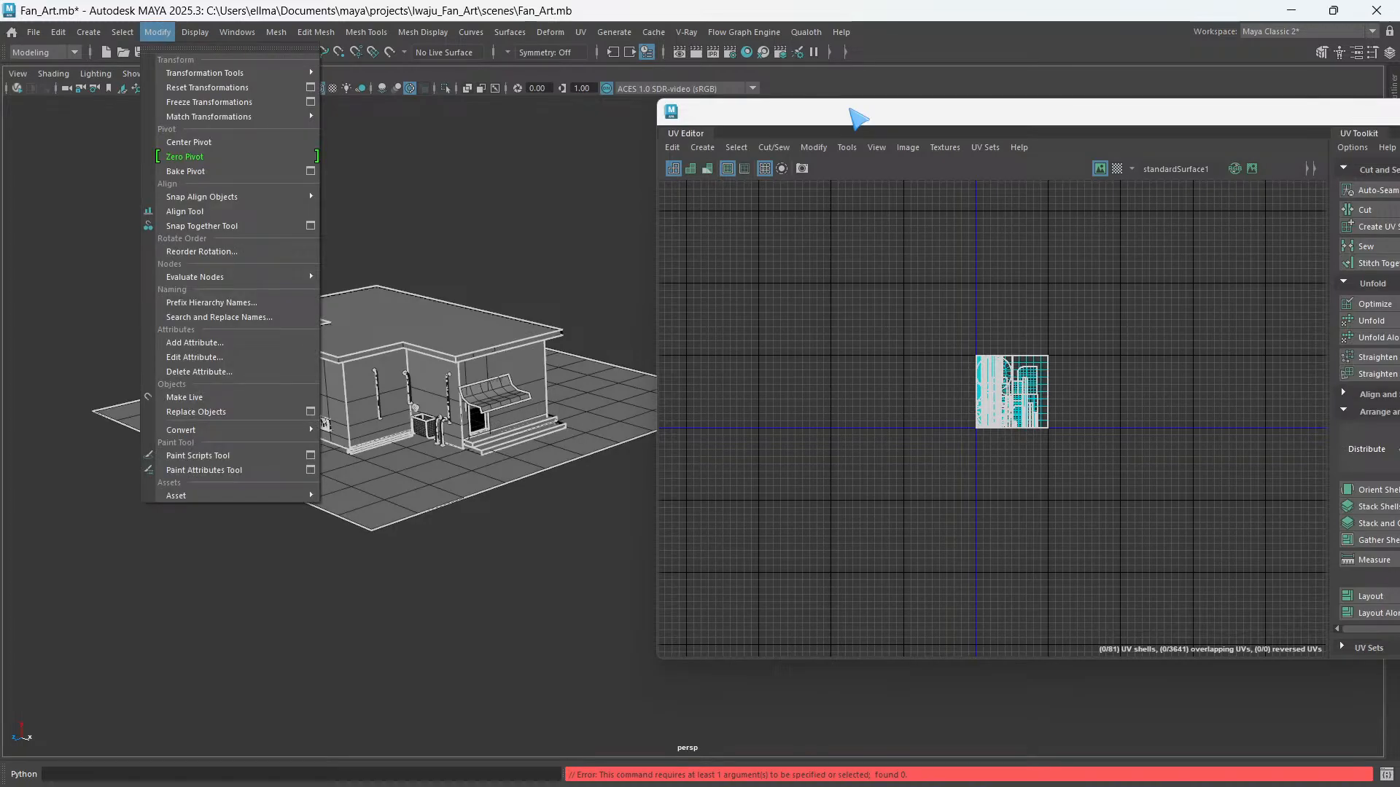
click(859, 117)
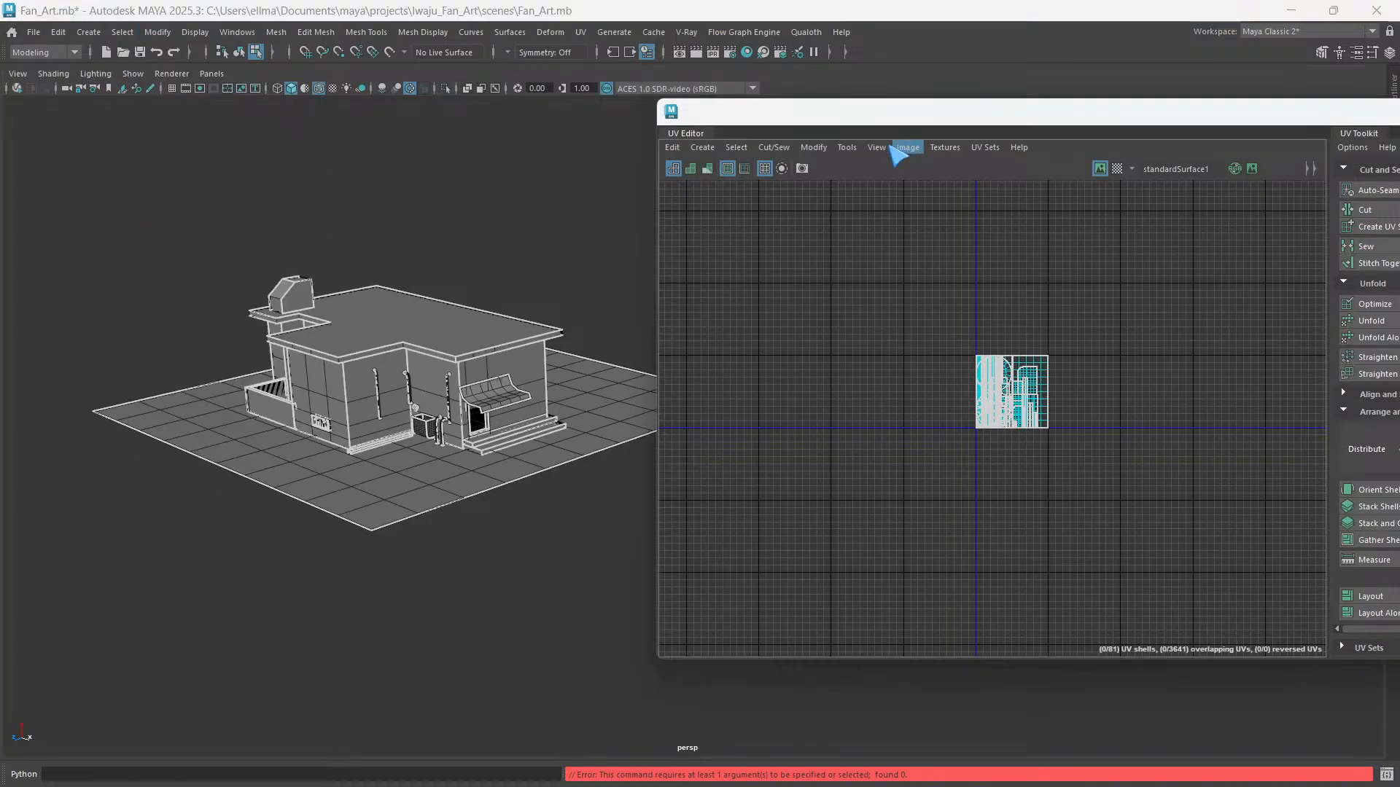
- Open the Layout UVs options and place the dialog beside the UV tile with its shells in view
click(815, 147)
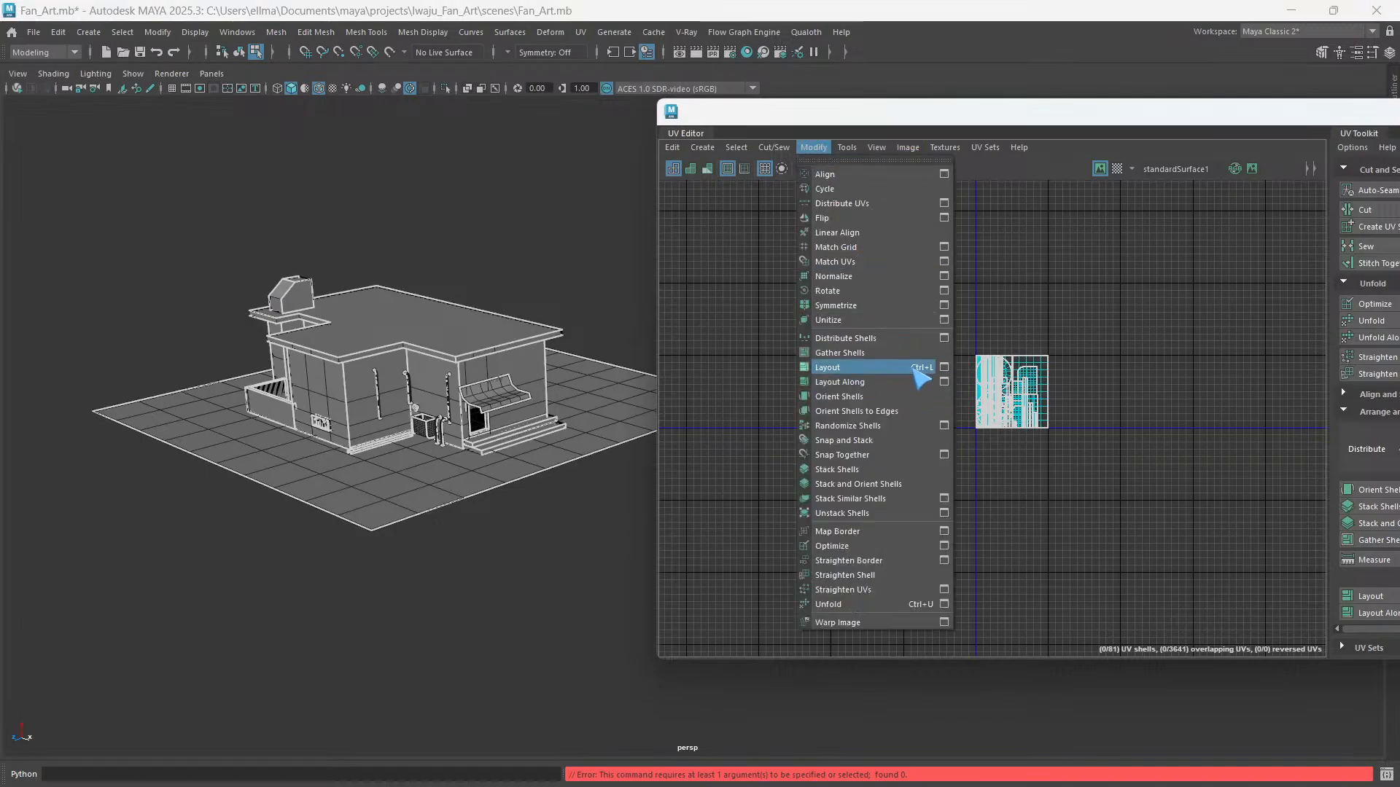
click(944, 367)
drag(691, 153, 565, 147)
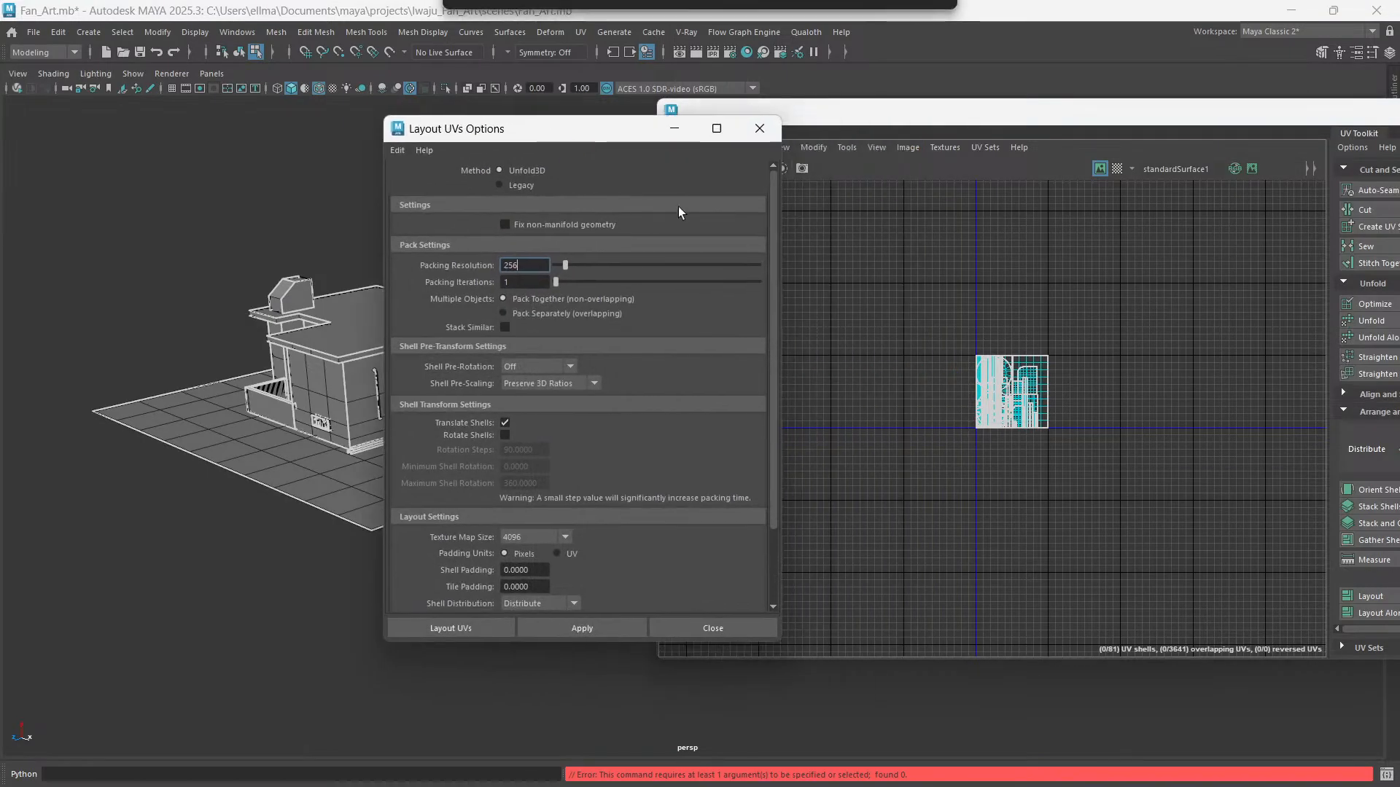
scroll(1071, 423, up, 3)
scroll(1086, 419, up, 1)
alt+middle_drag(944, 368, 1086, 417)
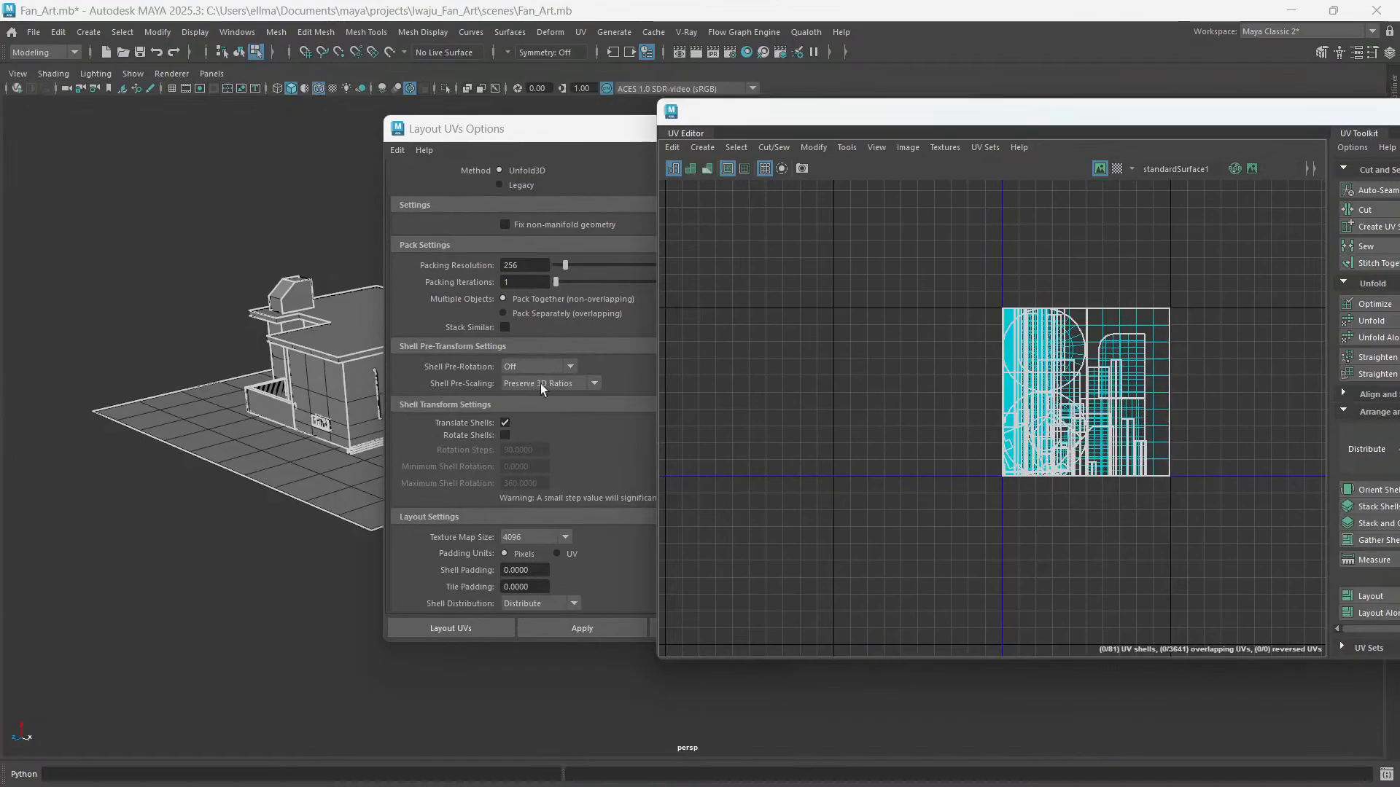
drag(516, 140, 375, 150)
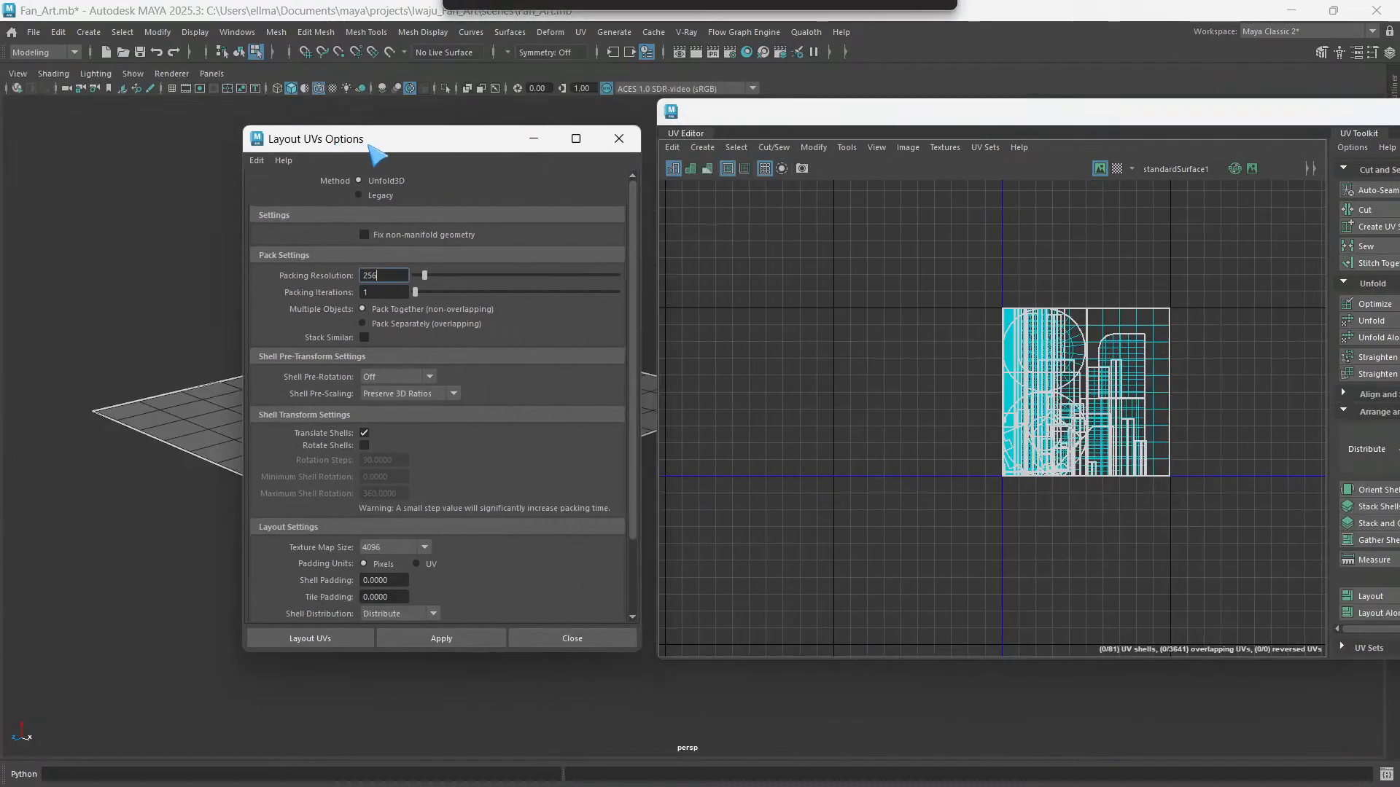
- Select all UV shells and pack them together into the UV tile with a packing resolution of 256
click(442, 639)
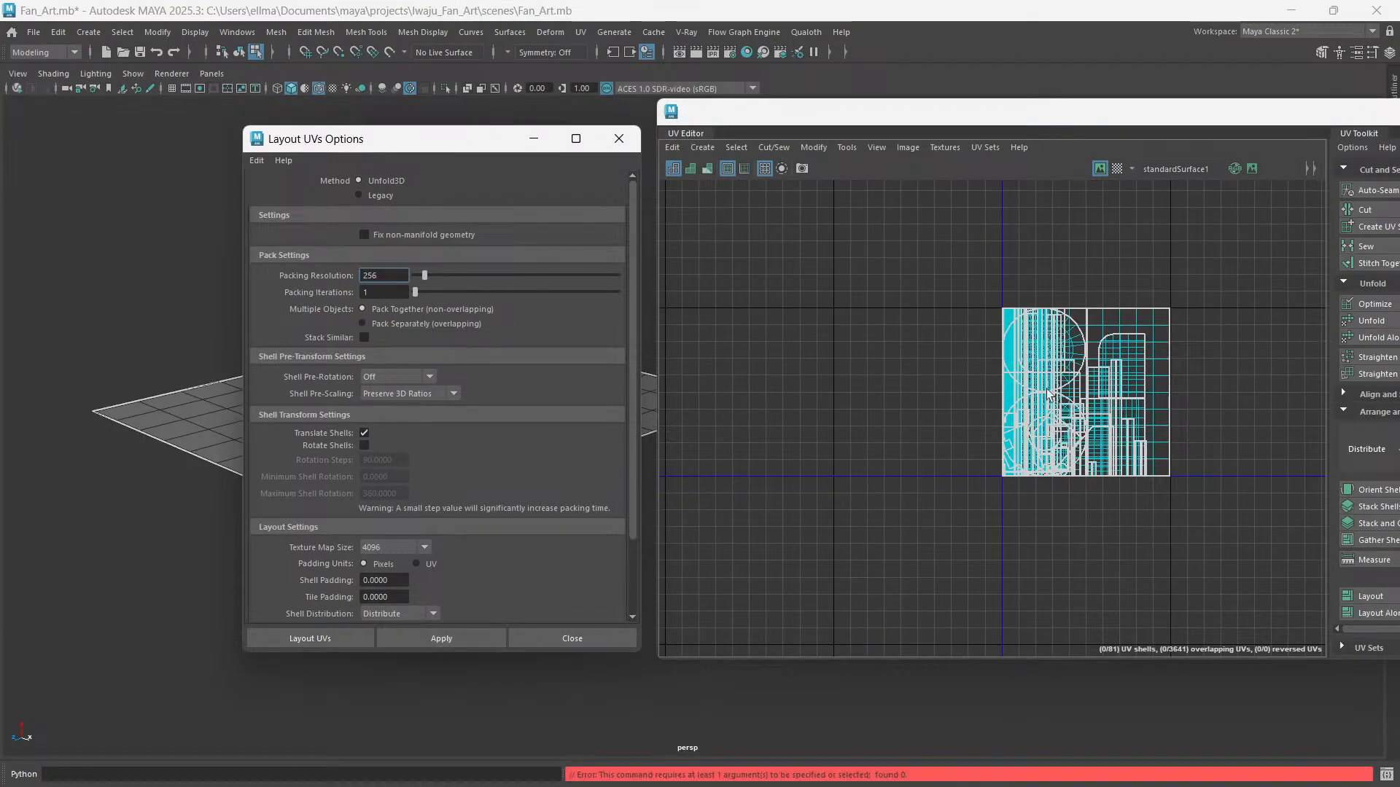
drag(995, 484, 1165, 319)
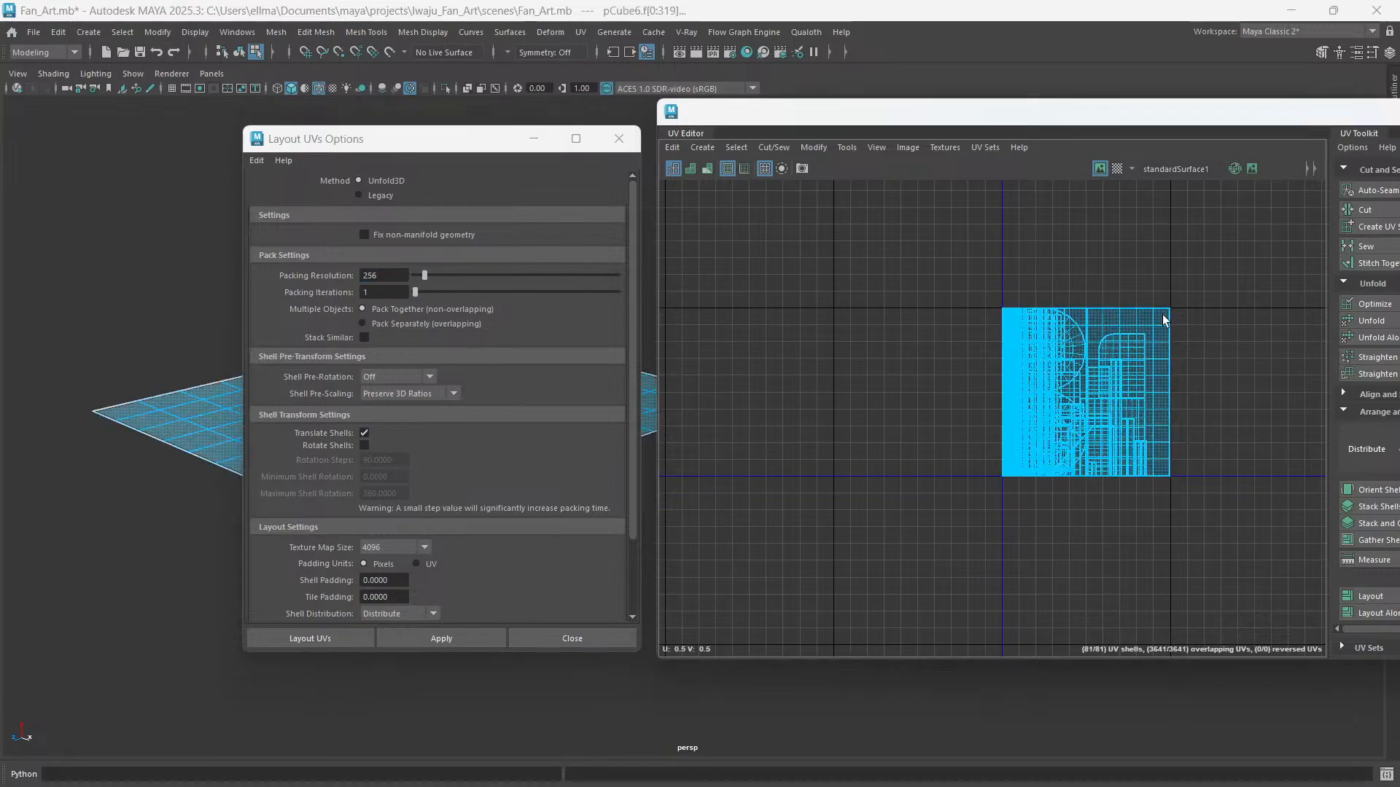
click(453, 639)
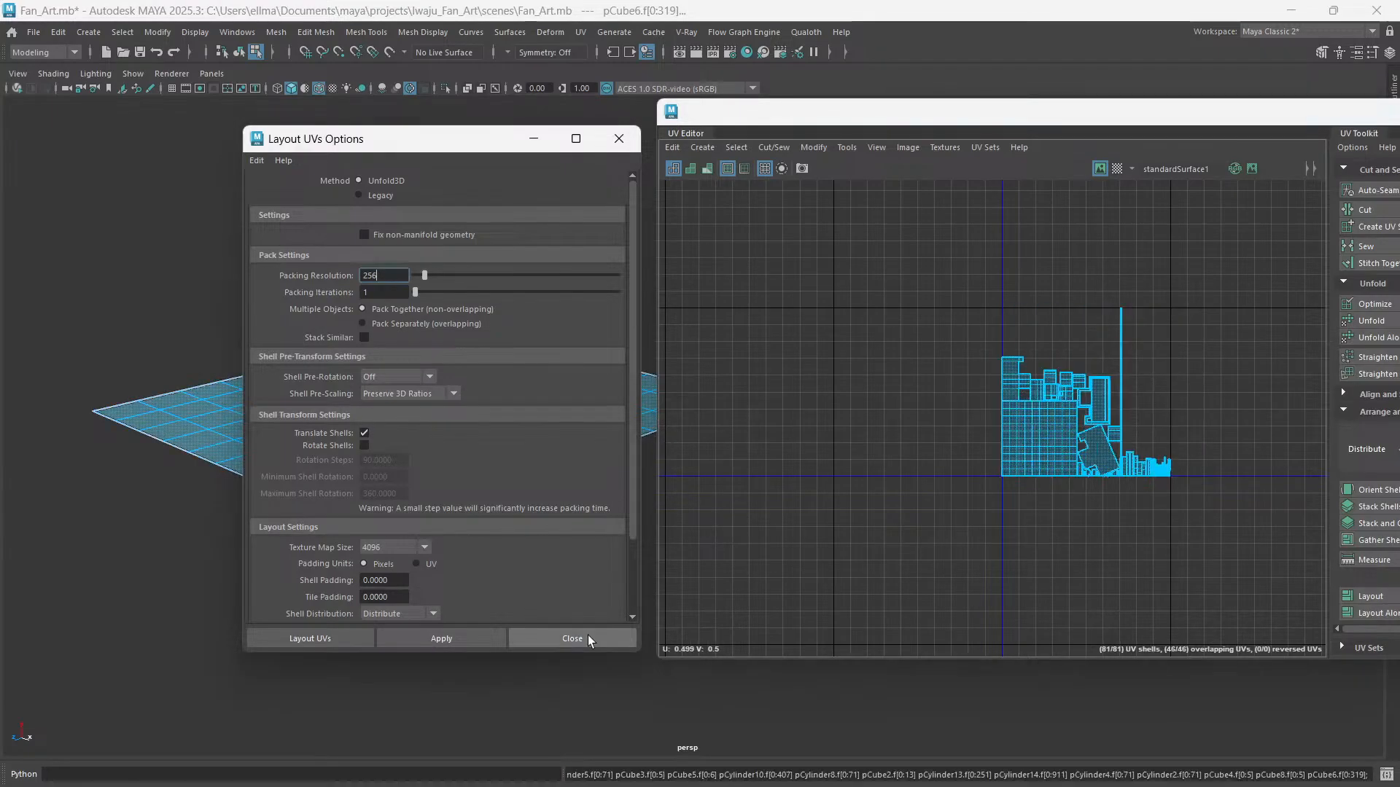
scroll(954, 483, up, 8)
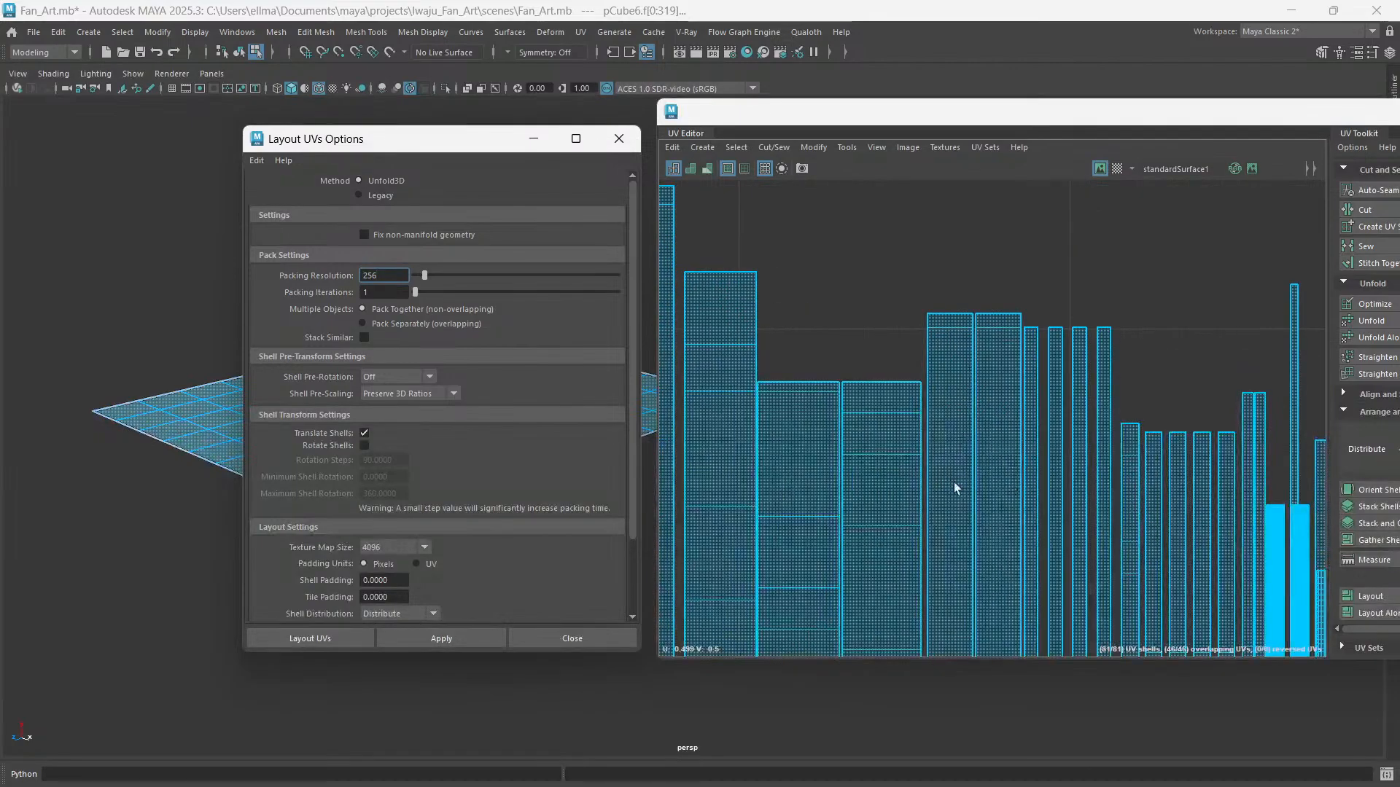
scroll(967, 474, down, 3)
scroll(967, 474, down, 8)
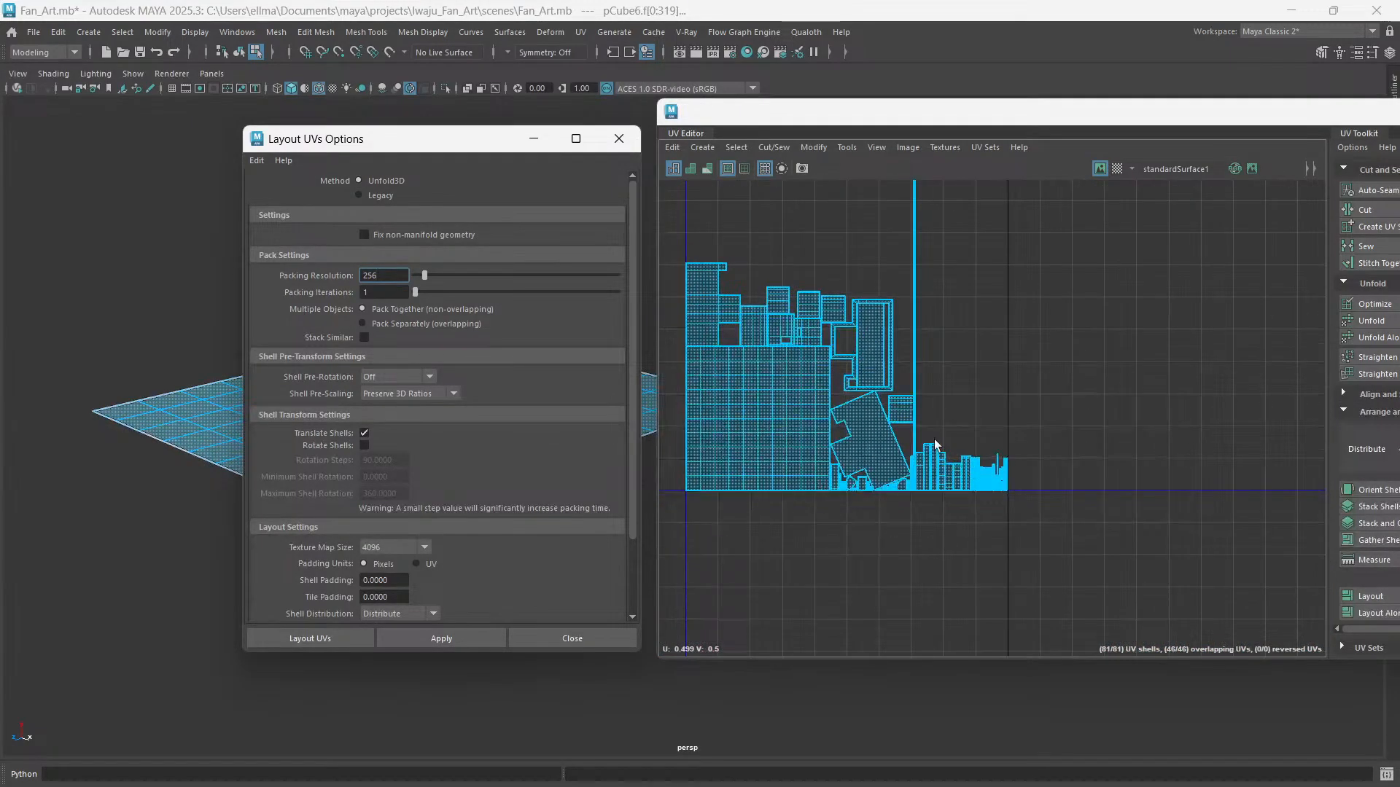
scroll(1004, 388, down, 6)
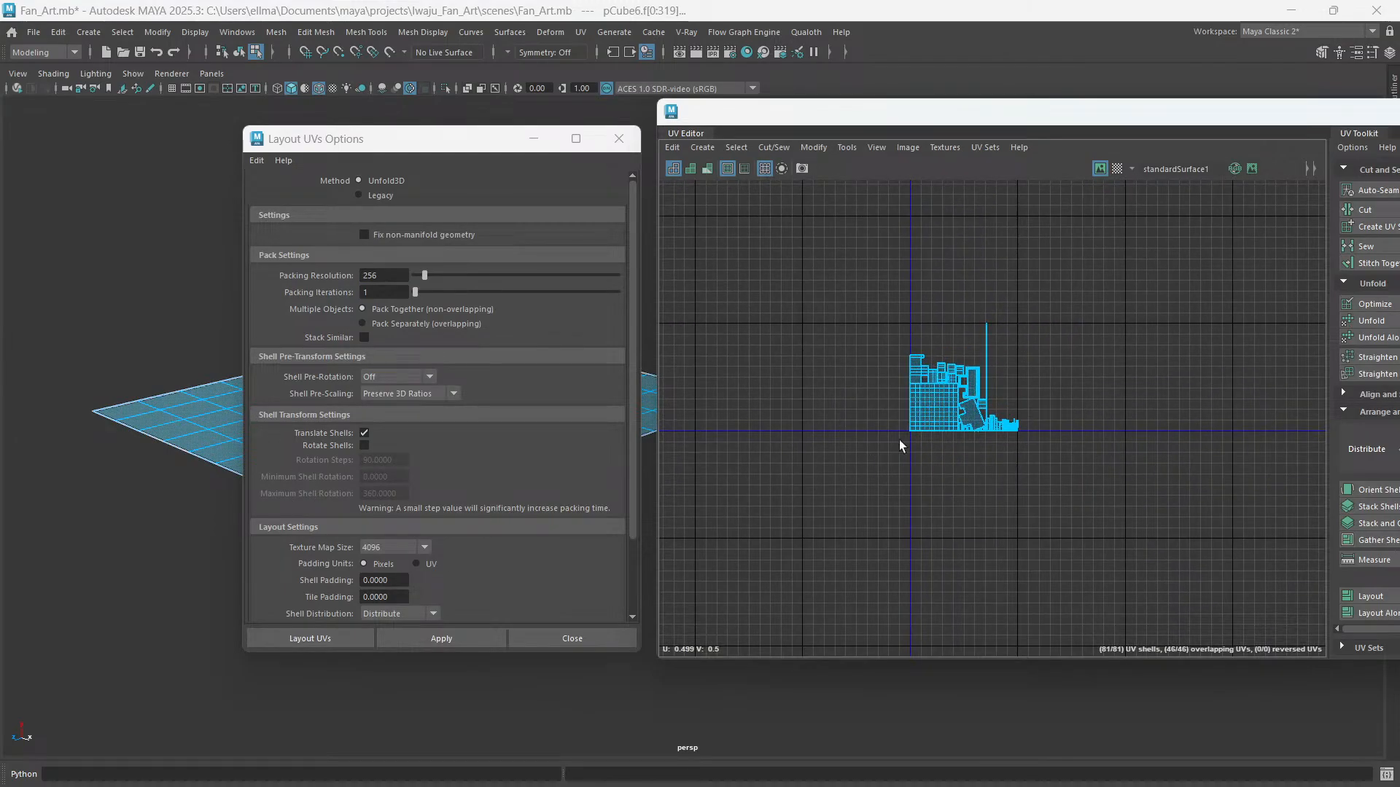
scroll(912, 415, up, 4)
scroll(920, 399, down, 2)
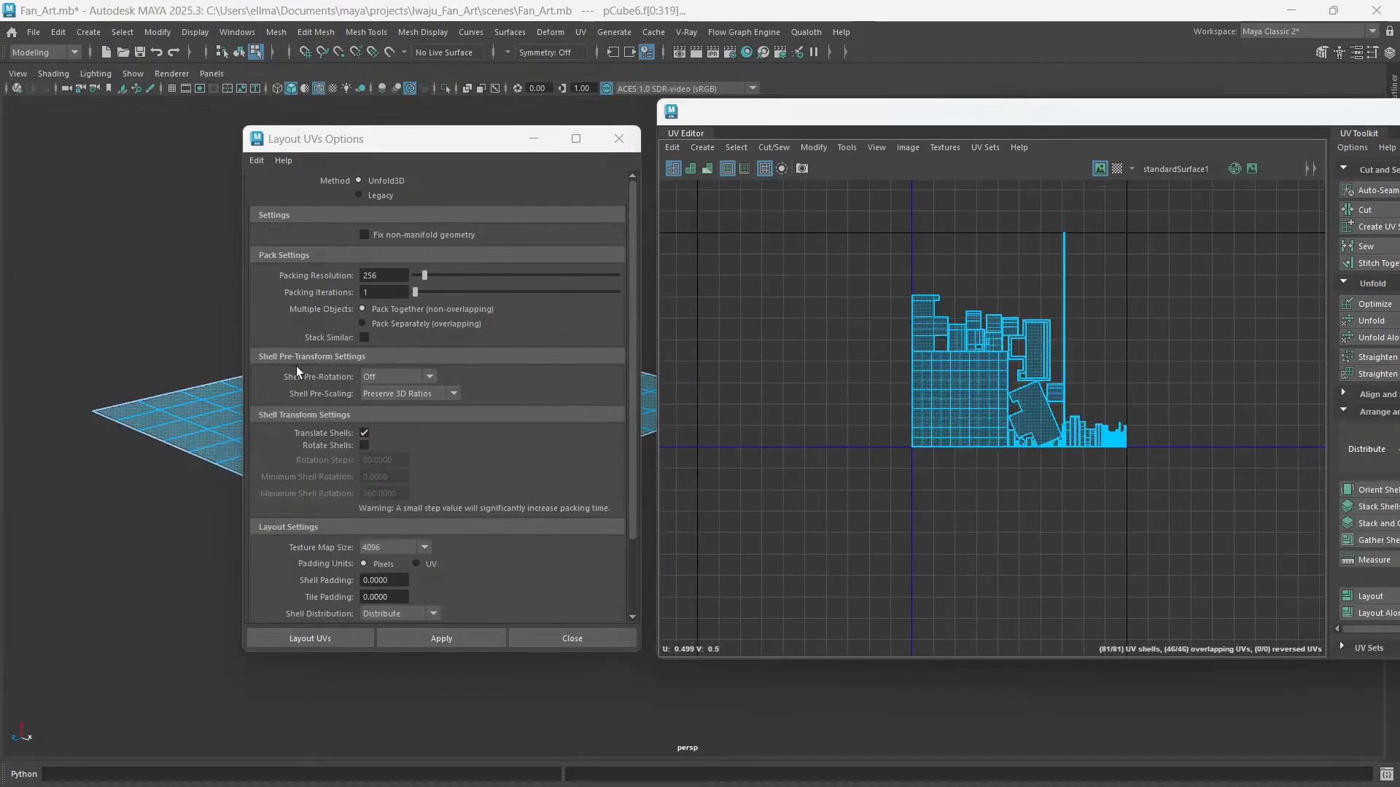
- Set the Shell Pre-Rotation of the UV layout to Vertical
click(433, 378)
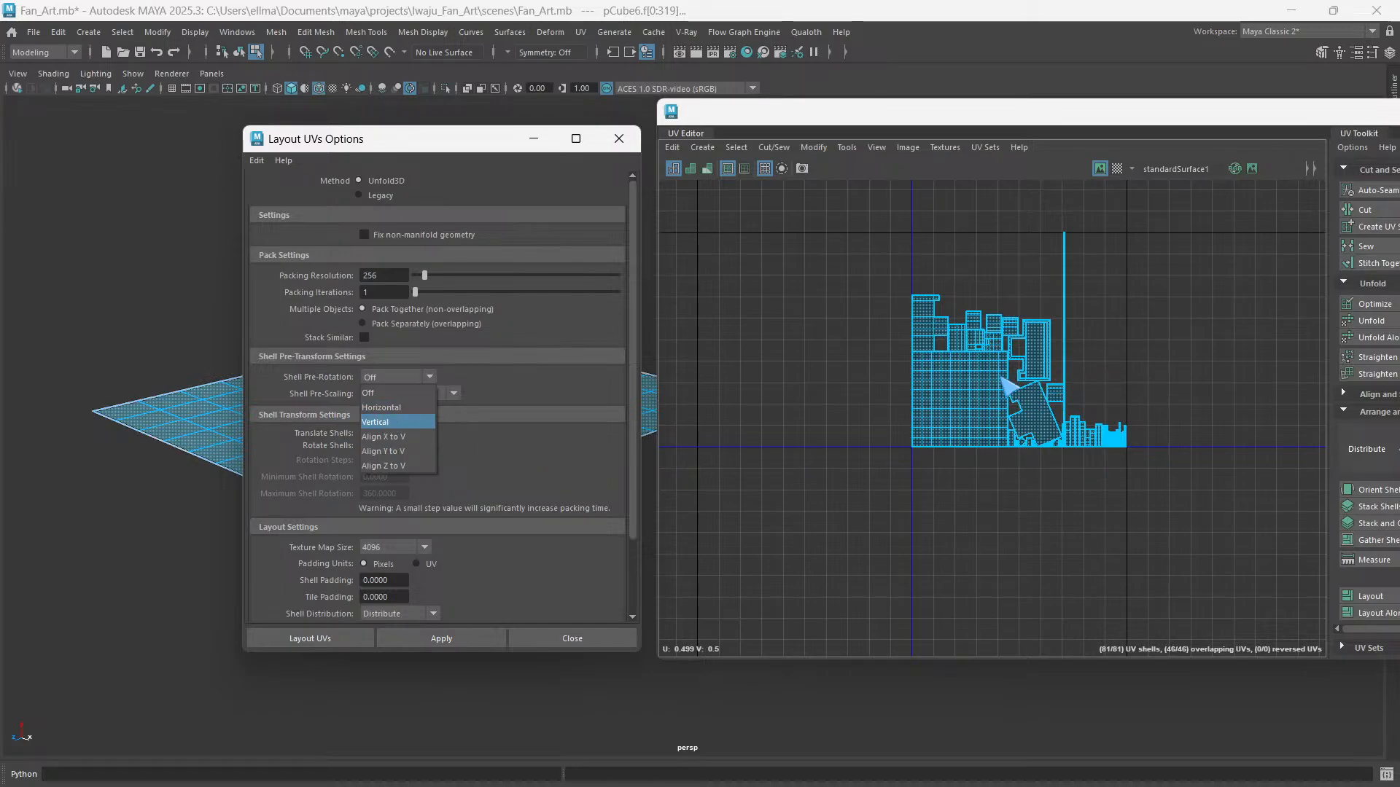
click(912, 128)
scroll(1053, 398, up, 6)
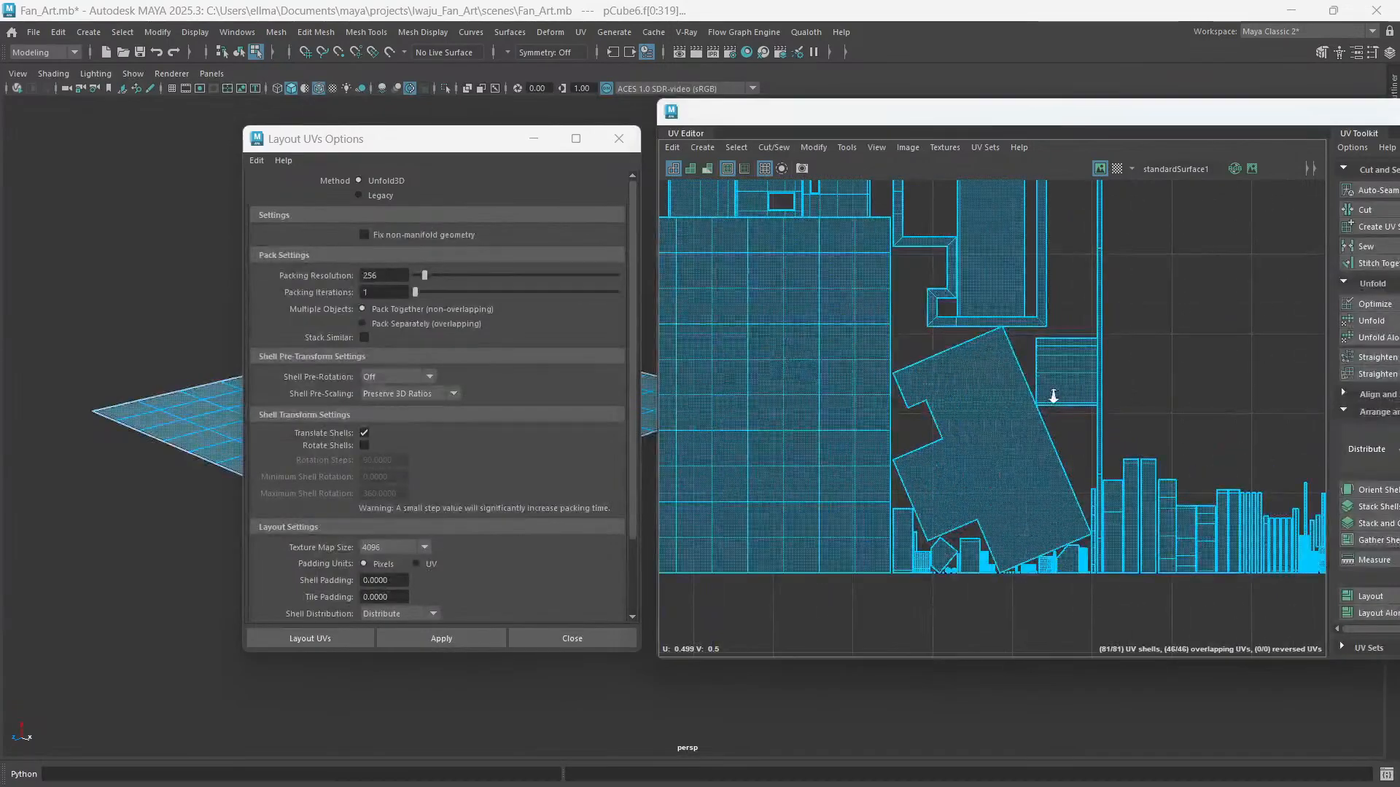
scroll(1053, 397, down, 5)
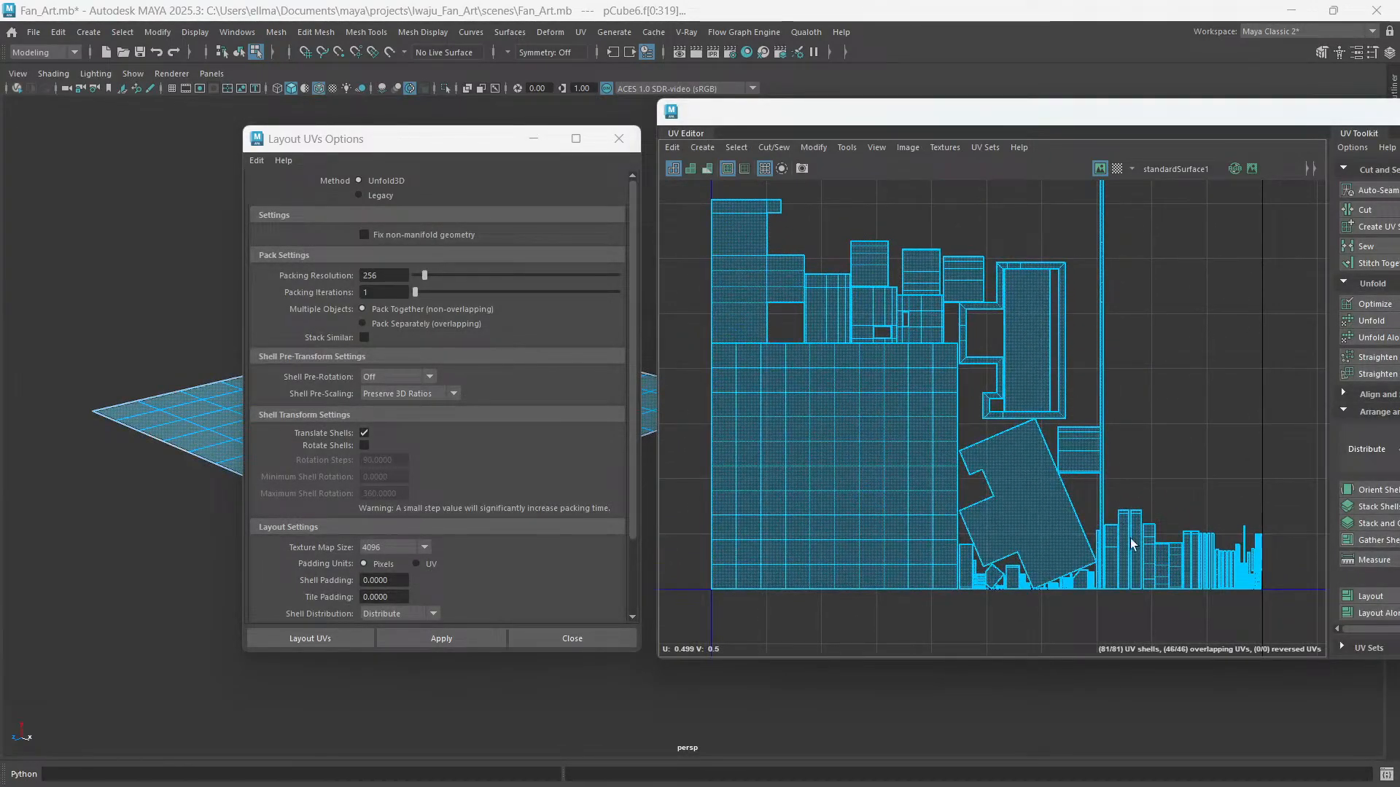
alt+middle_drag(1132, 543, 1238, 539)
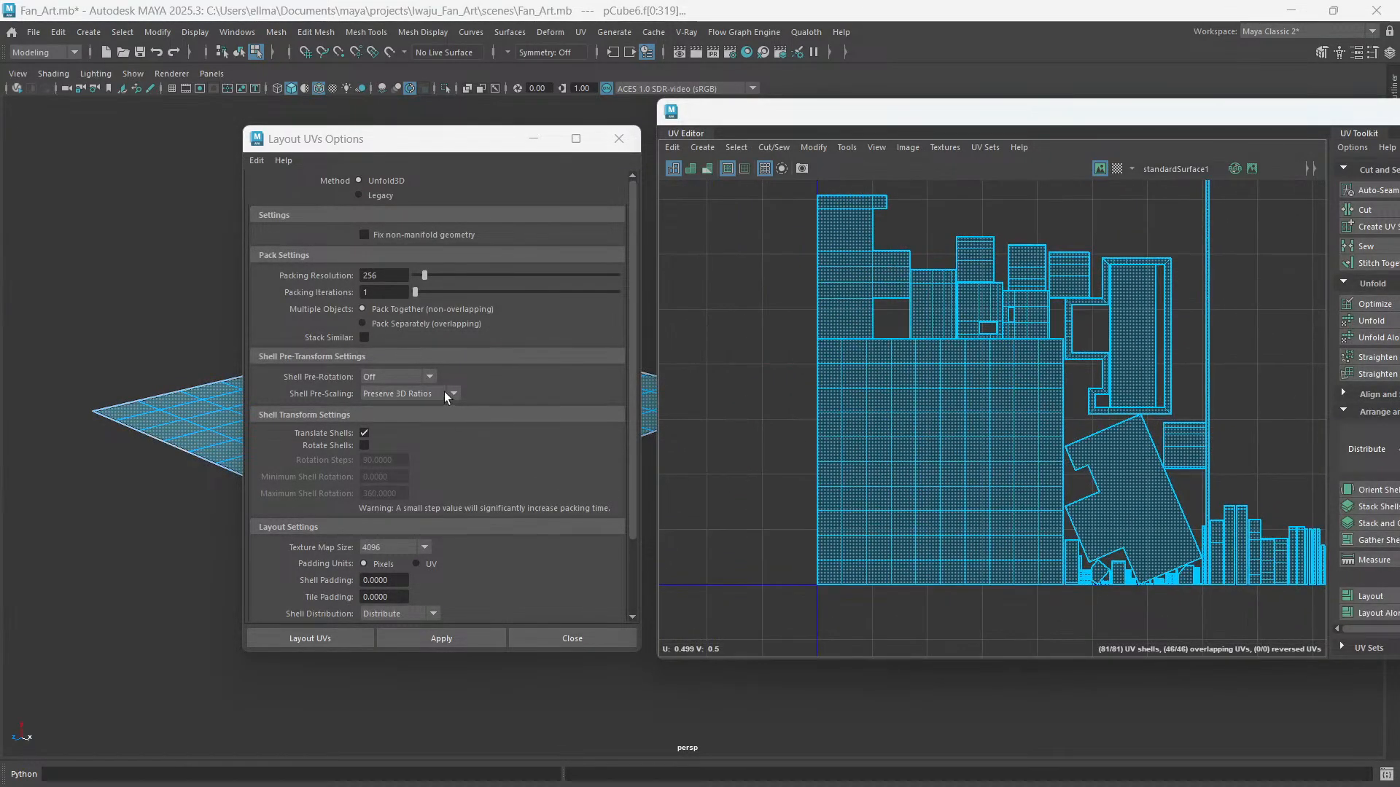
click(433, 376)
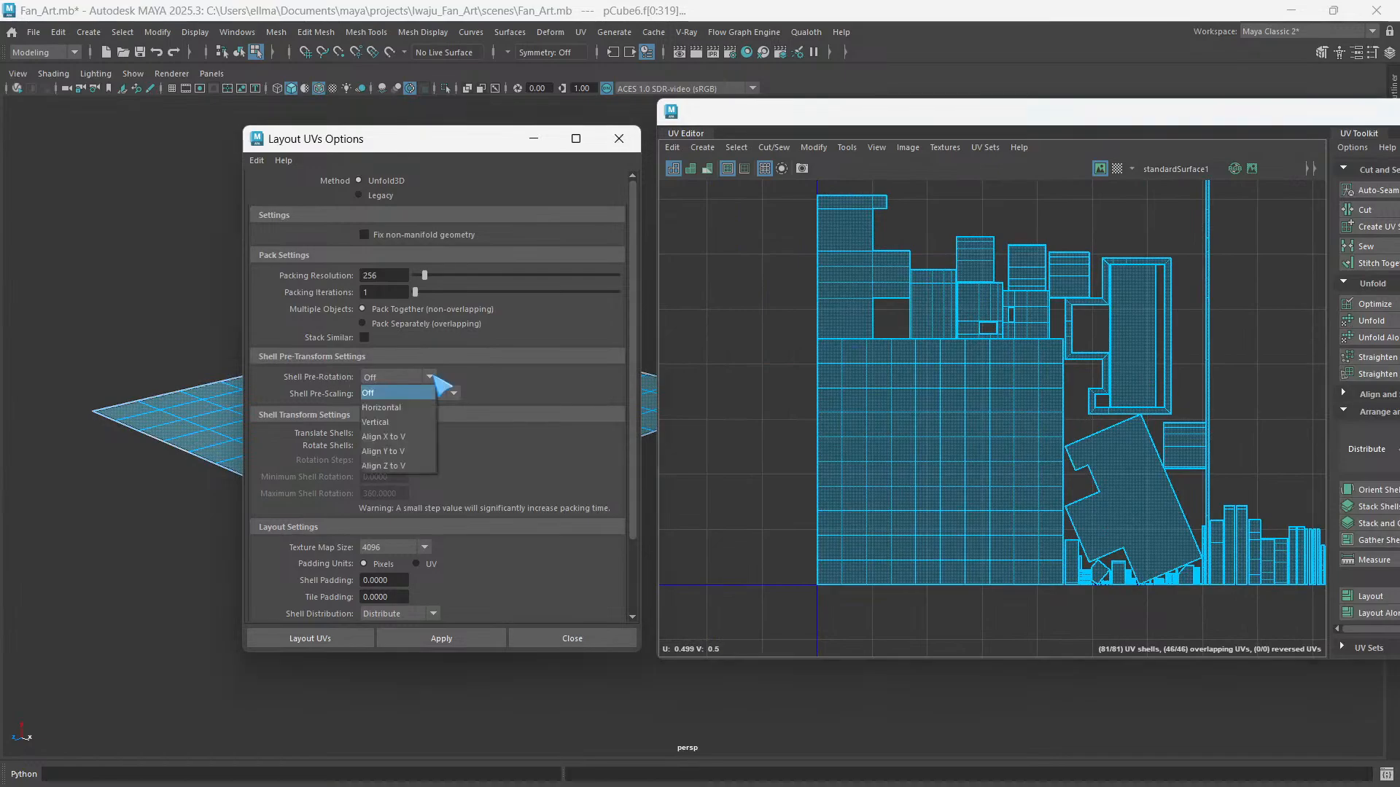
click(384, 423)
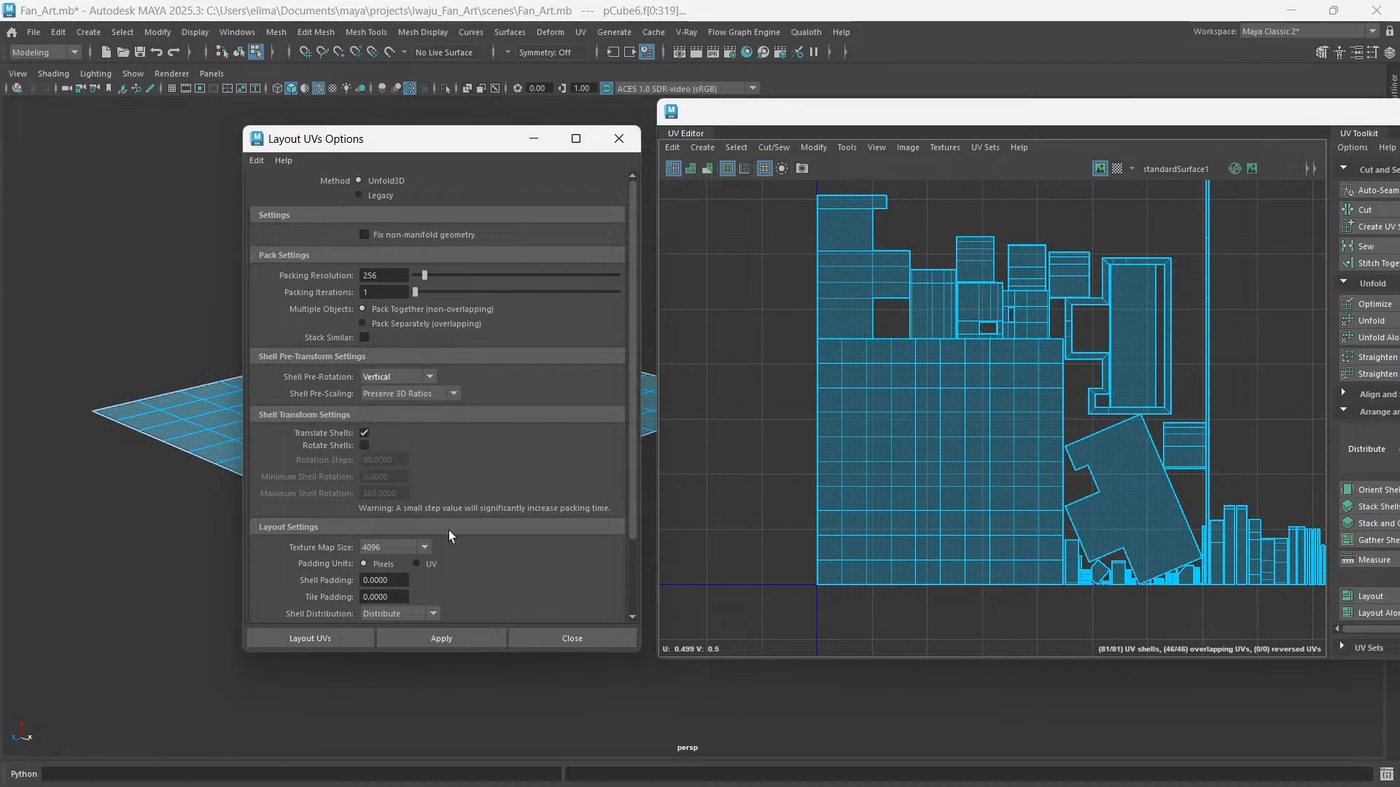
- Examine the padding settings and the margin between the large grid shell's corner and the UV tile border
scroll(449, 531, down, 3)
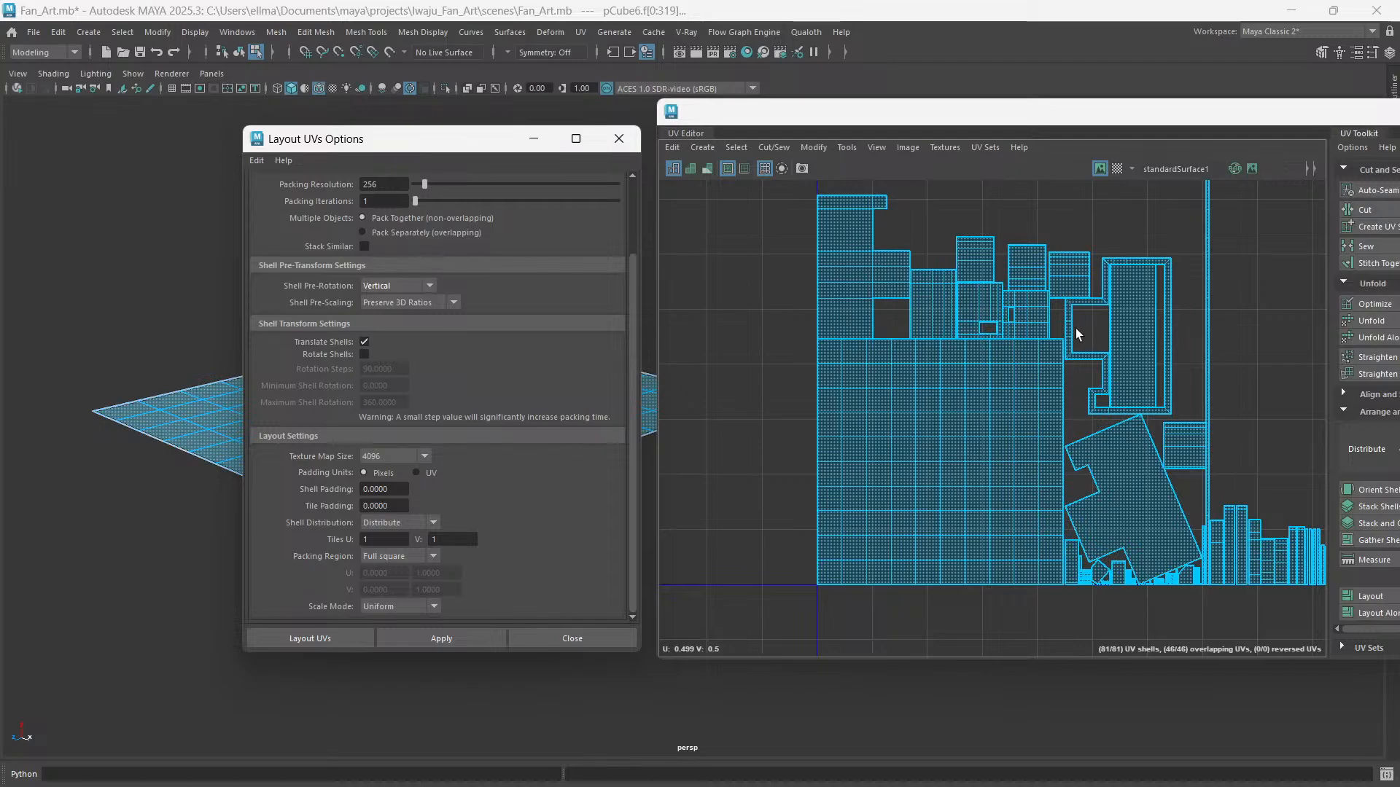
scroll(853, 440, up, 5)
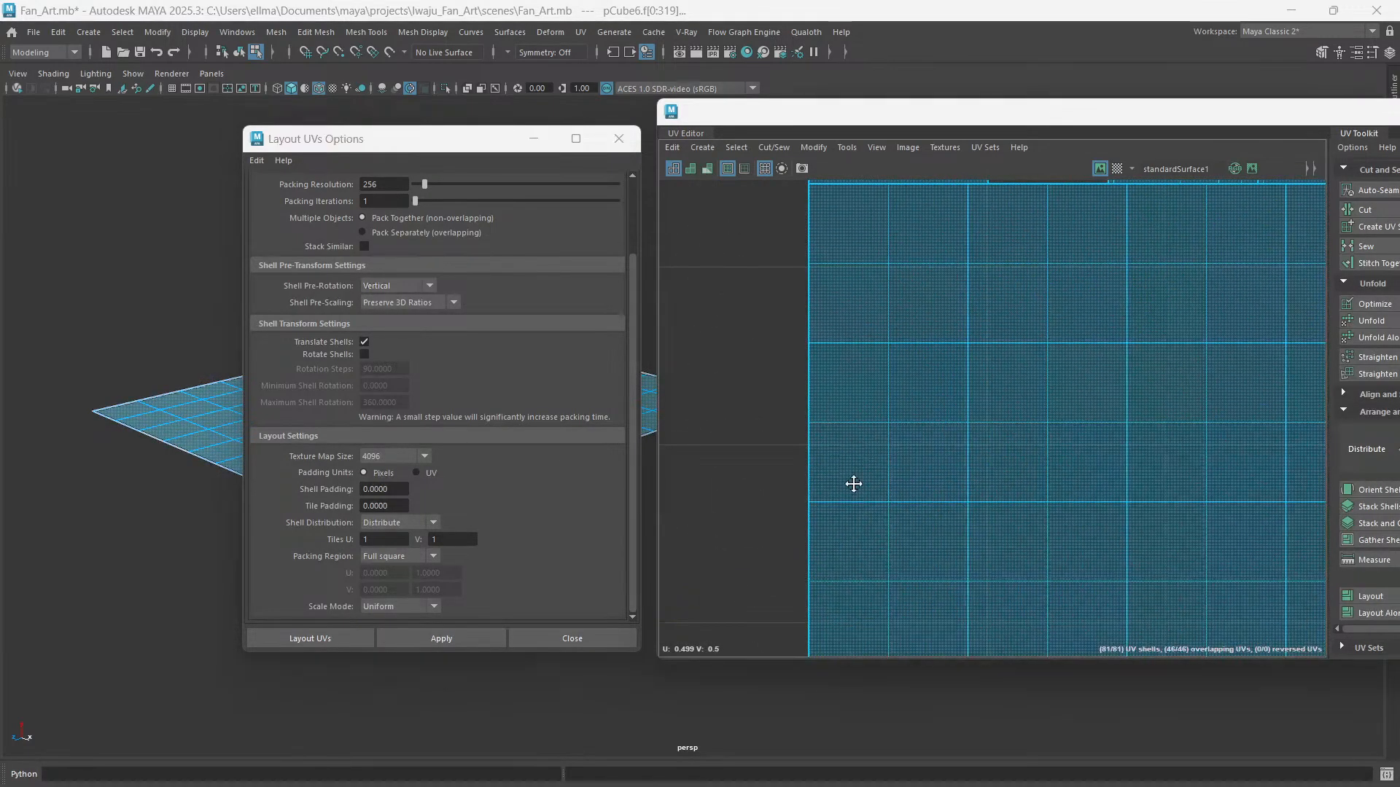
alt+middle_drag(854, 484, 812, 237)
scroll(767, 495, up, 3)
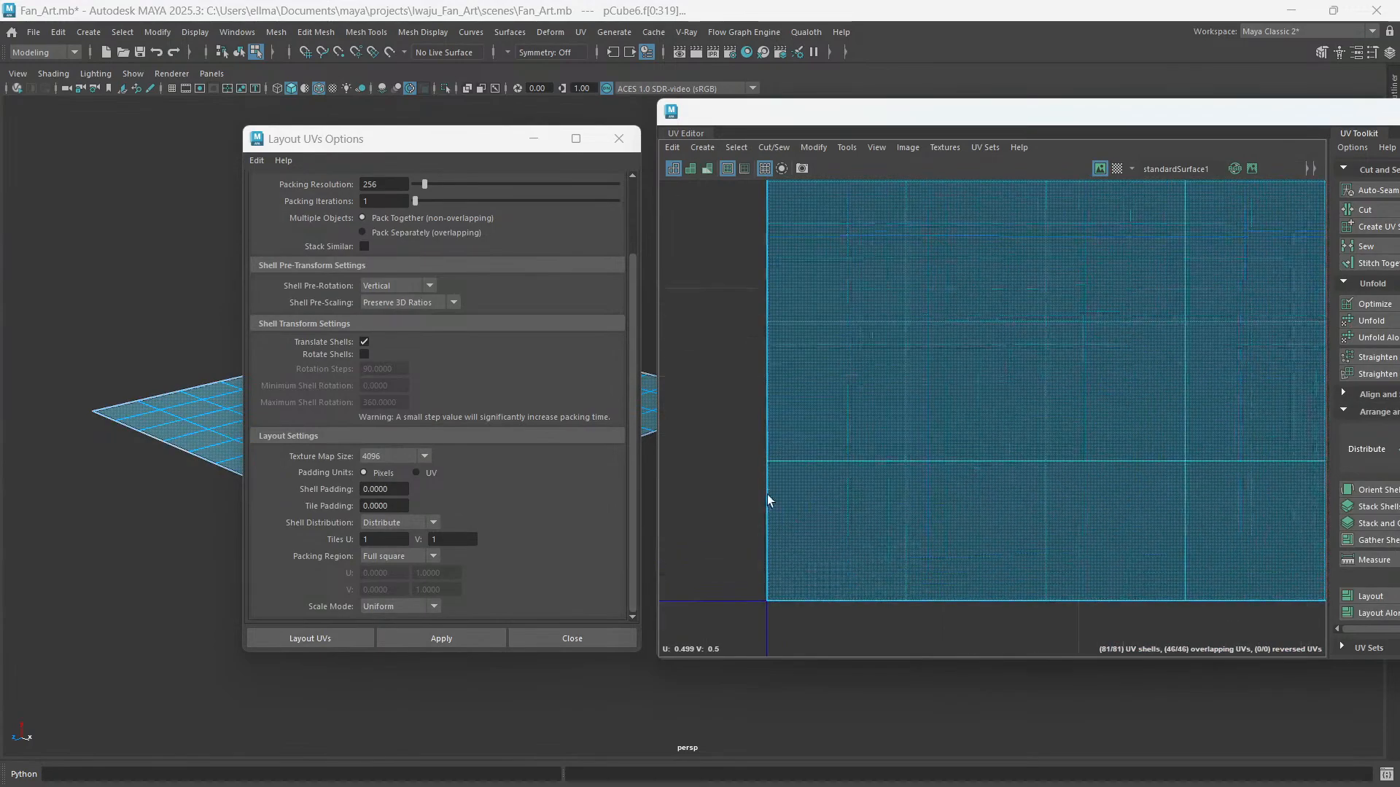
scroll(767, 494, up, 2)
alt+middle_drag(767, 495, 778, 269)
scroll(751, 449, up, 5)
alt+middle_drag(778, 360, 838, 413)
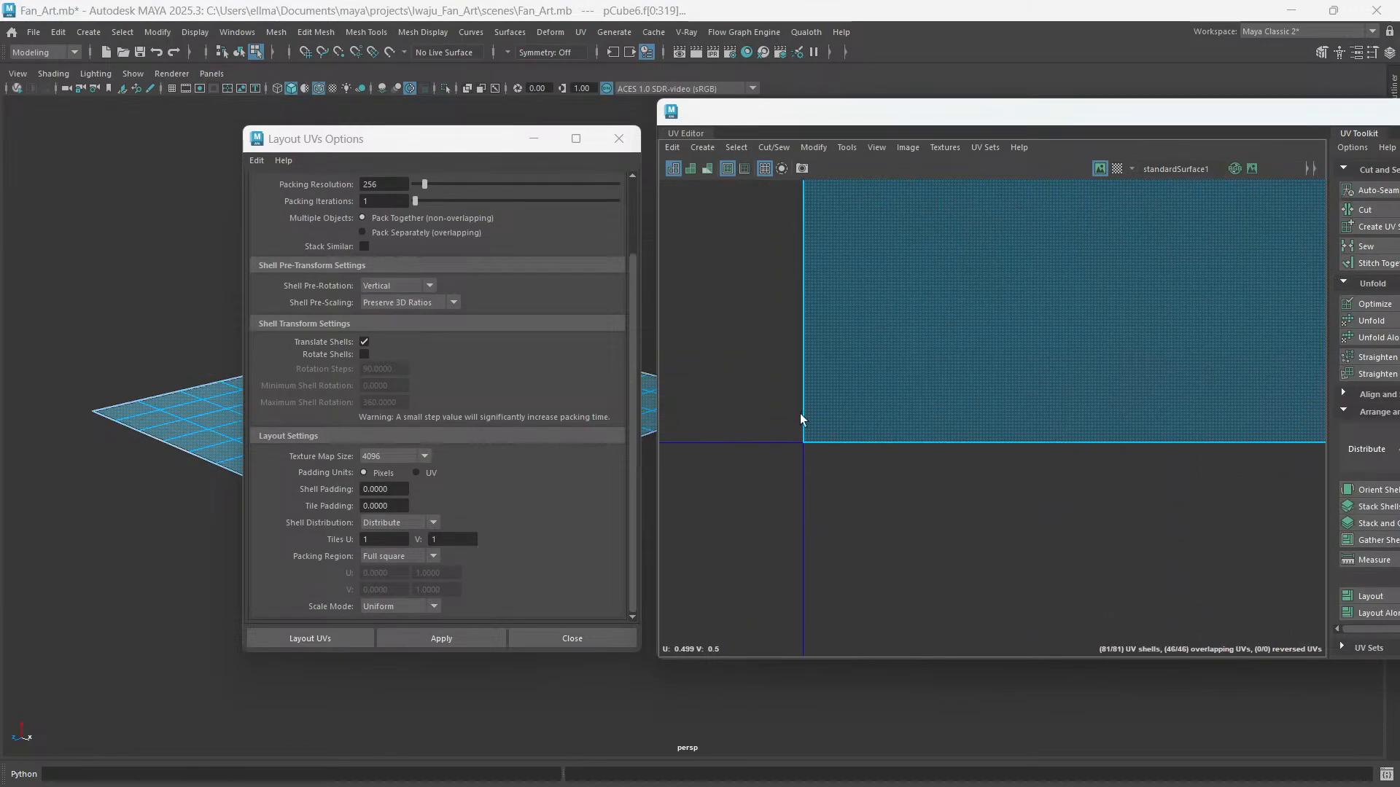
click(807, 562)
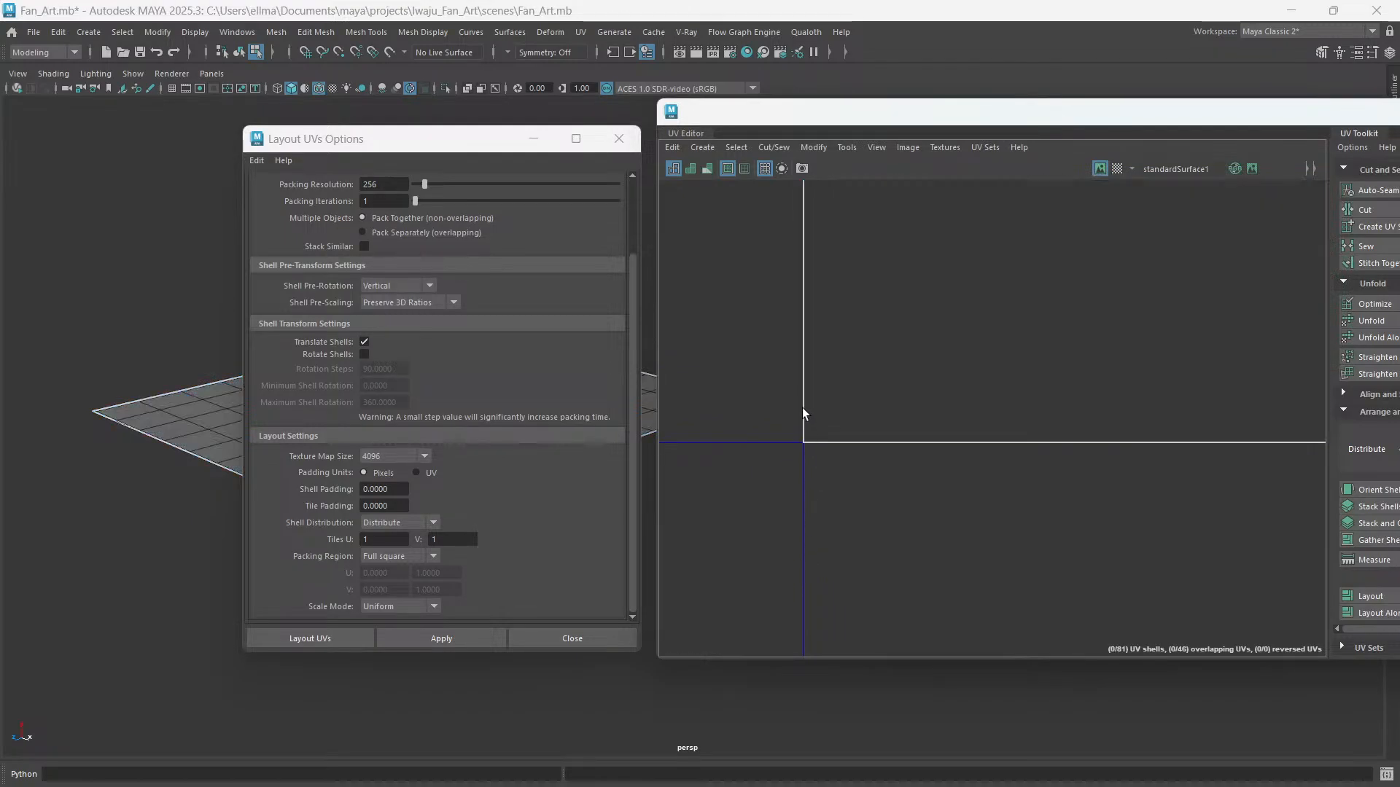
alt+middle_drag(802, 433, 825, 391)
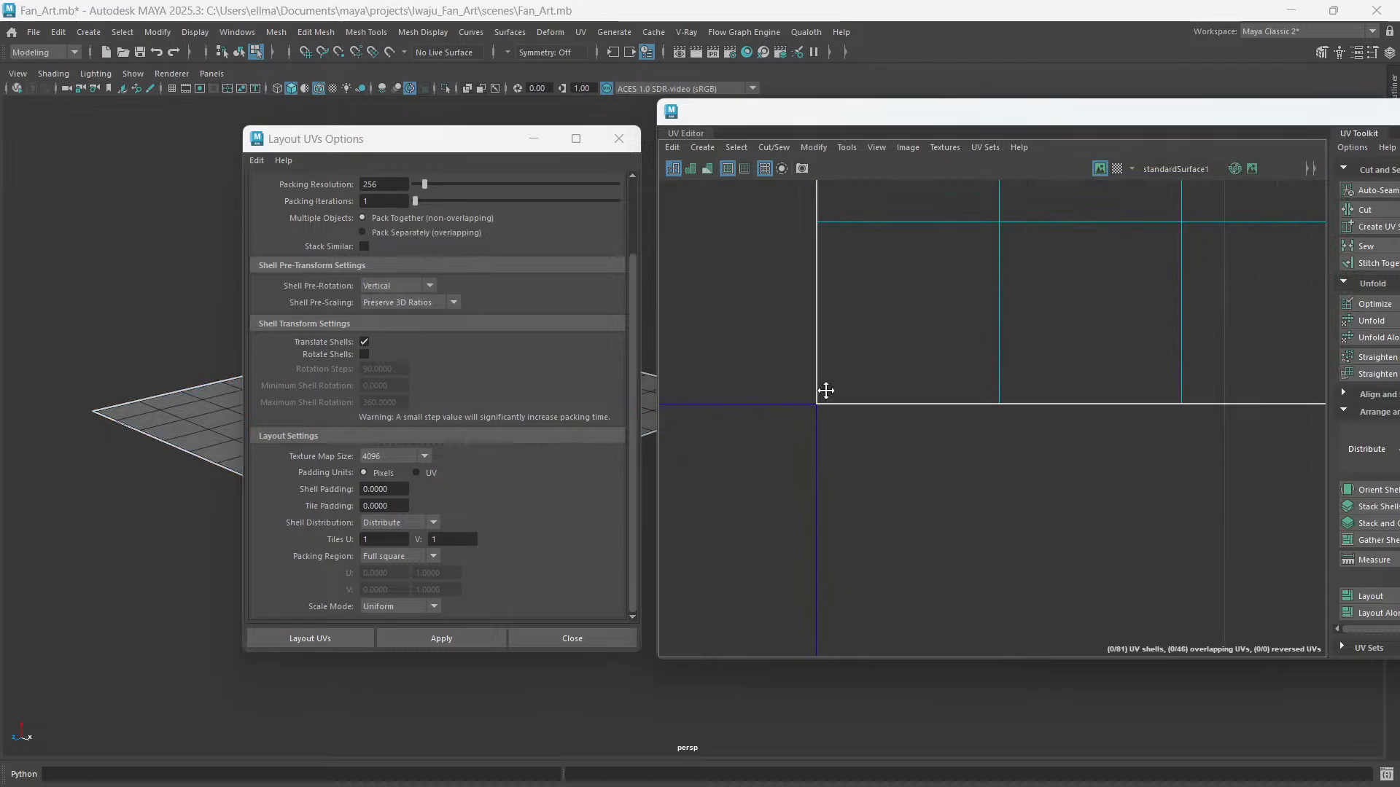
scroll(818, 459, up, 2)
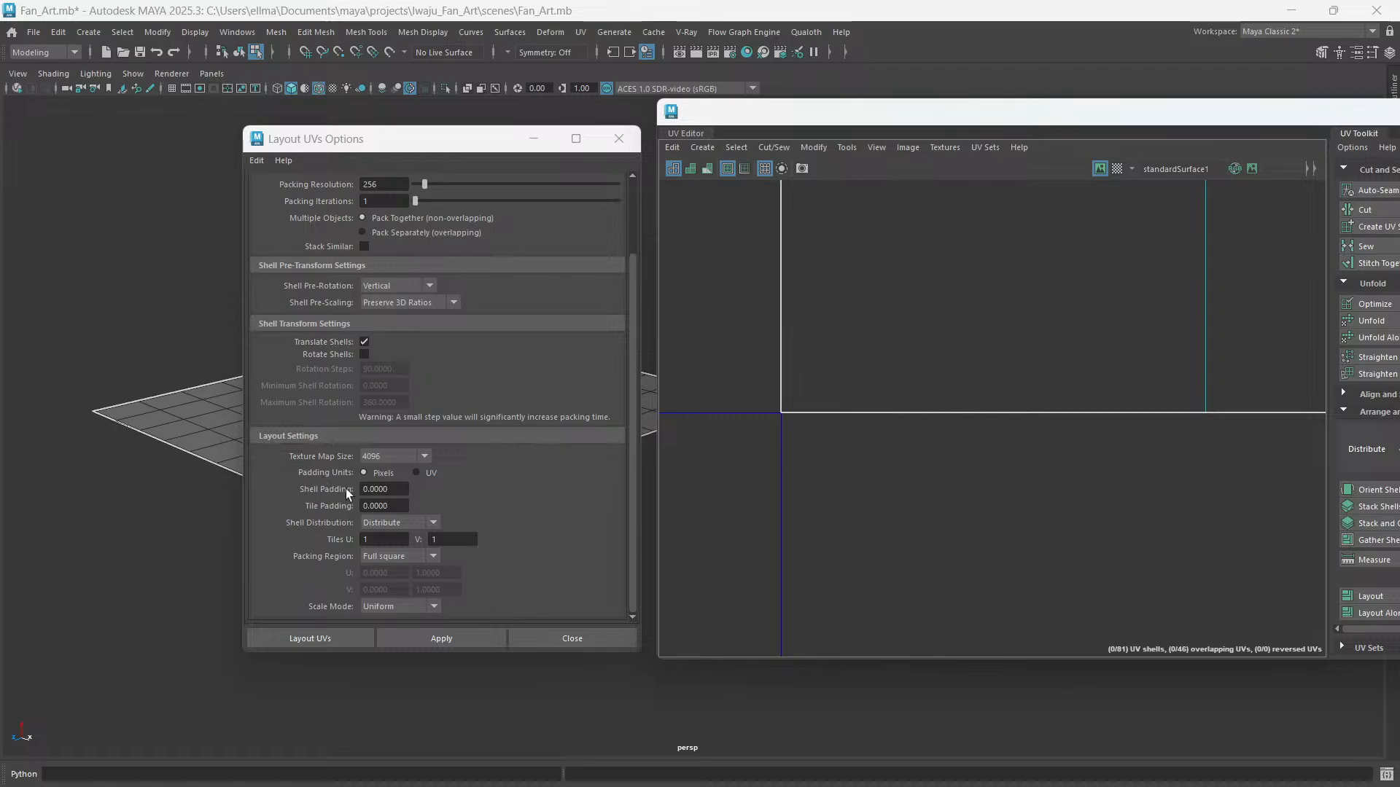
scroll(965, 338, up, 5)
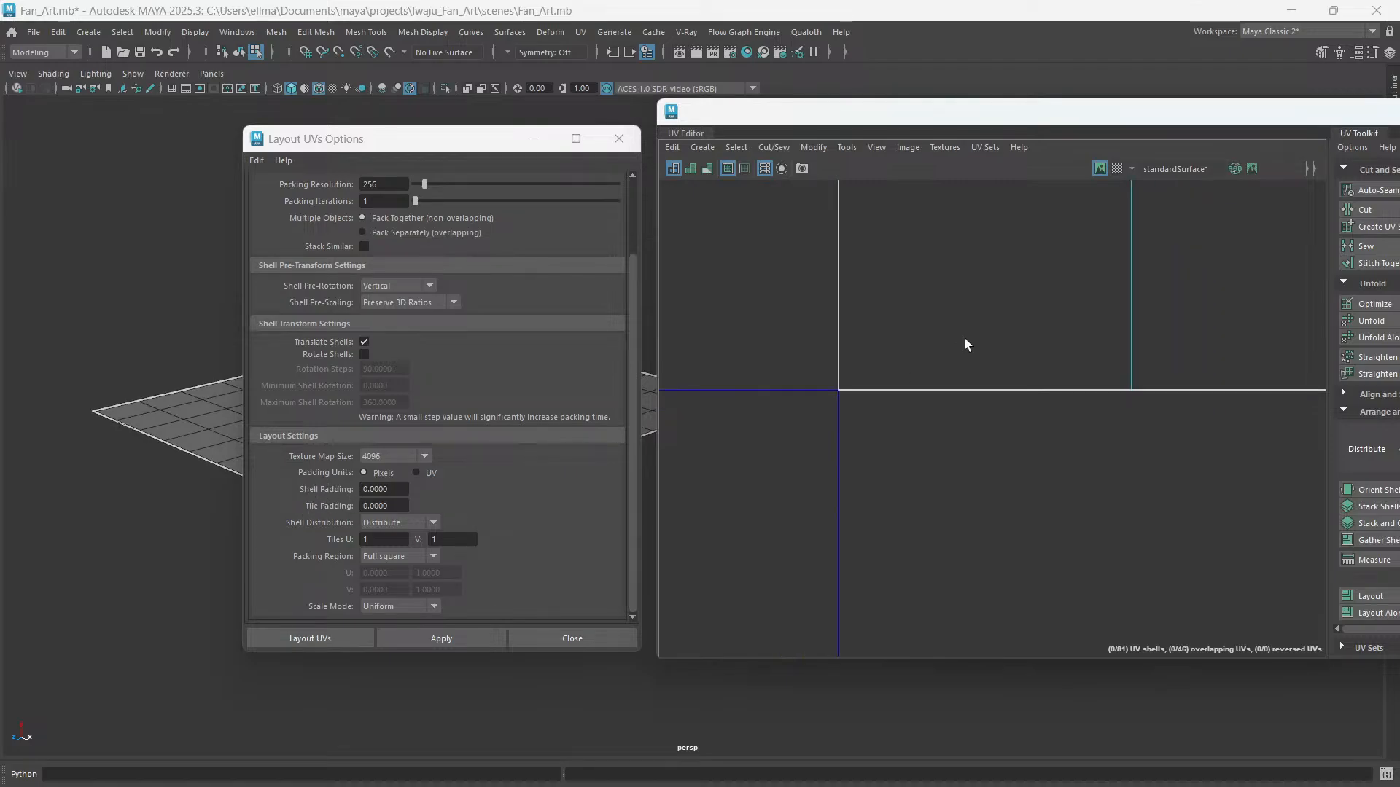
scroll(820, 436, up, 4)
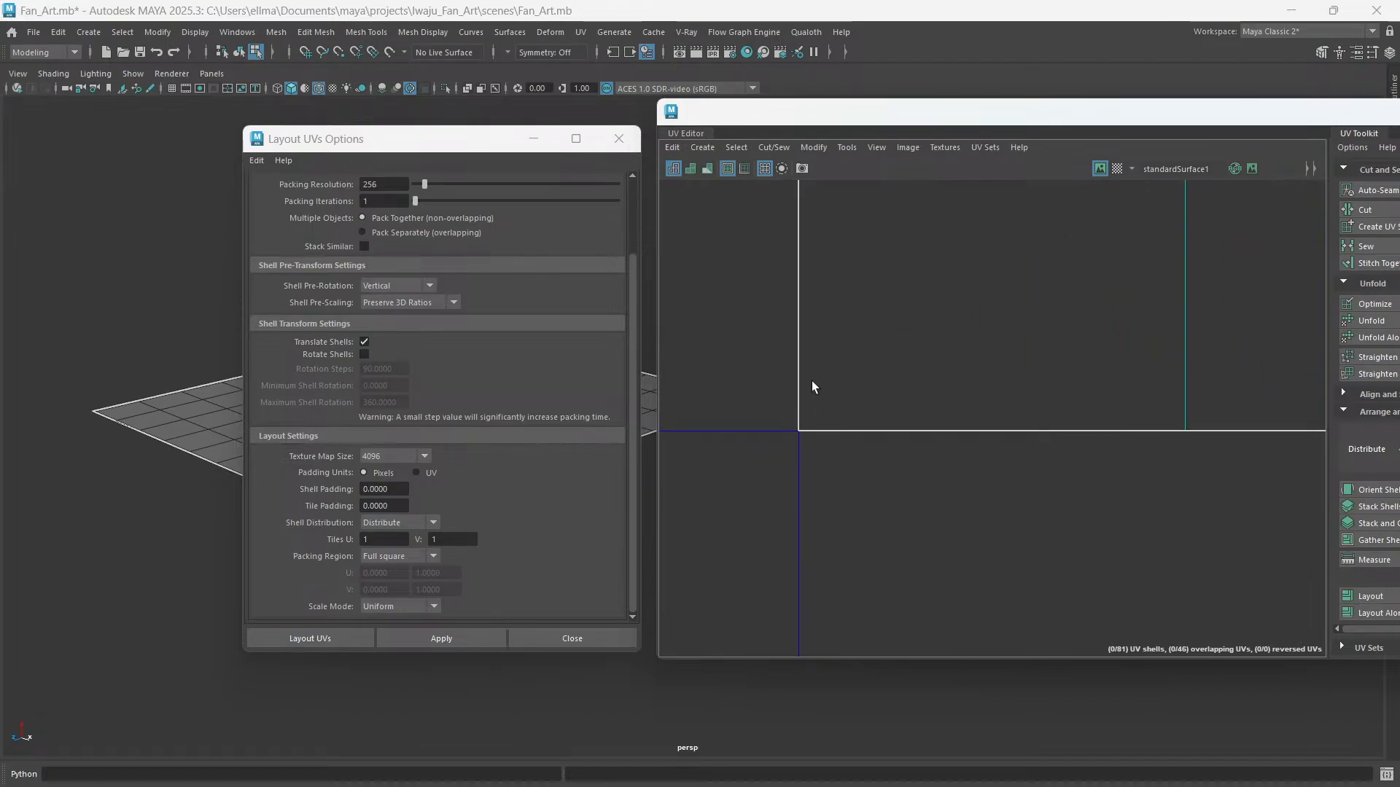
- Try to close the gap between the small grid shell and the large neighbouring shell by moving the small one sideways
scroll(814, 386, down, 6)
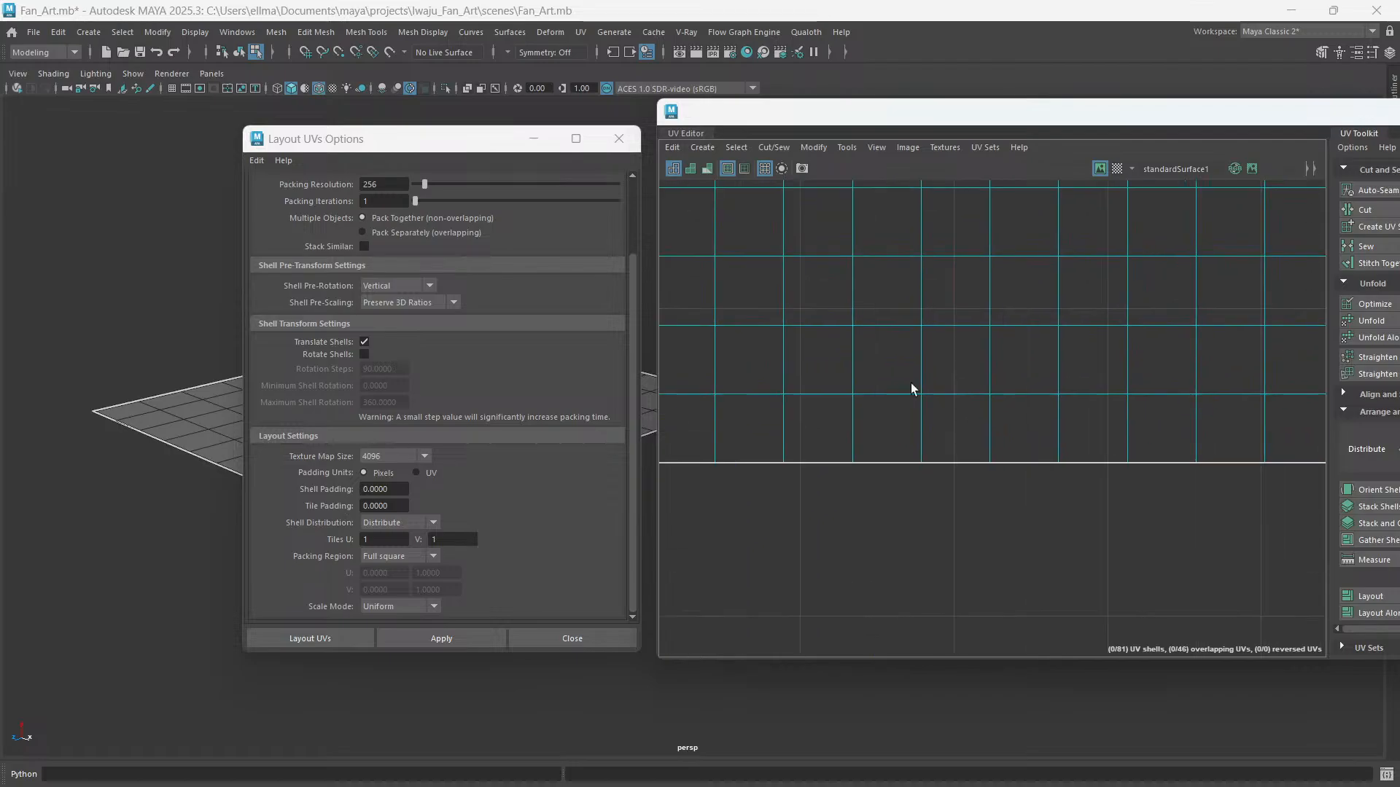
alt+middle_drag(912, 390, 763, 453)
mouse_move(1056, 372)
alt+middle_down()
mouse_move(903, 378)
mouse_move(884, 392)
alt+middle_up()
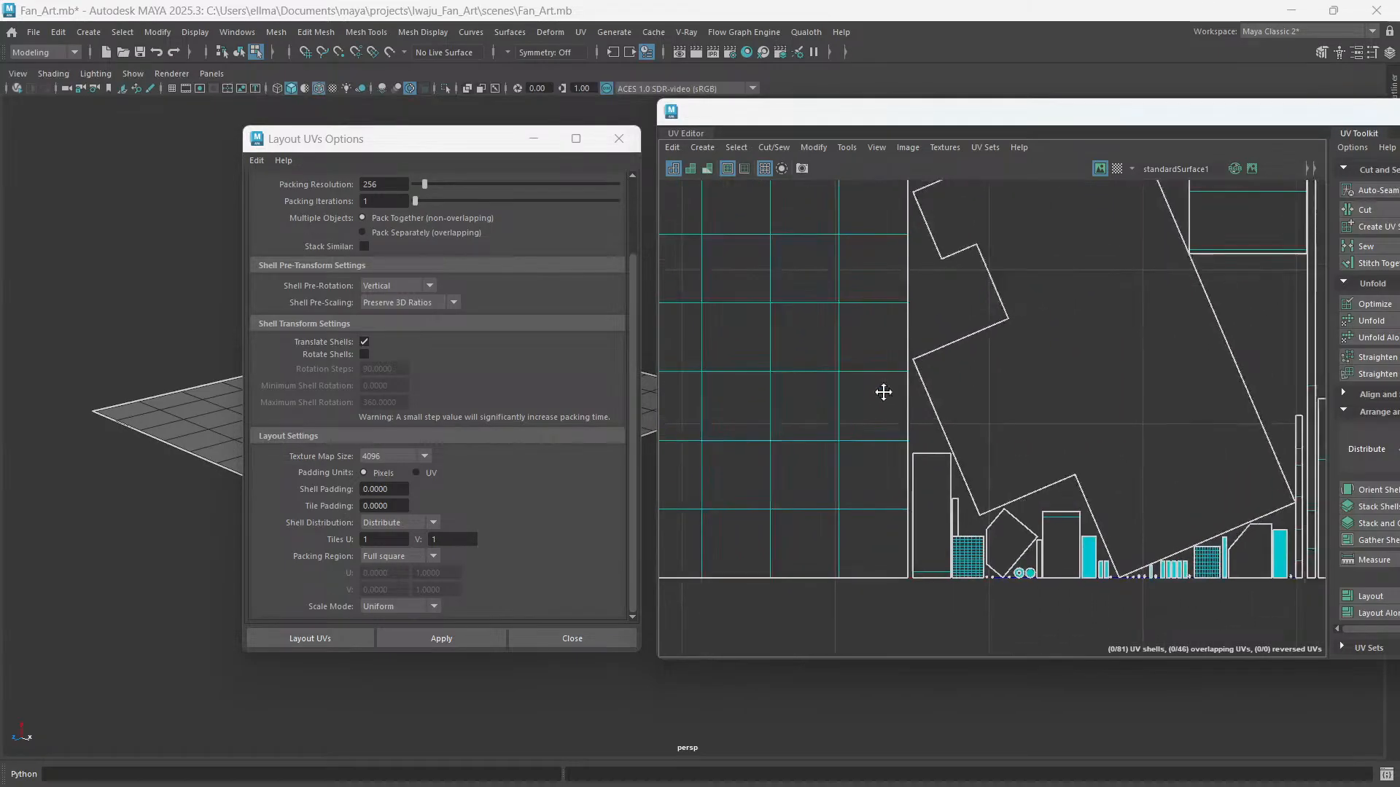
scroll(794, 556, up, 2)
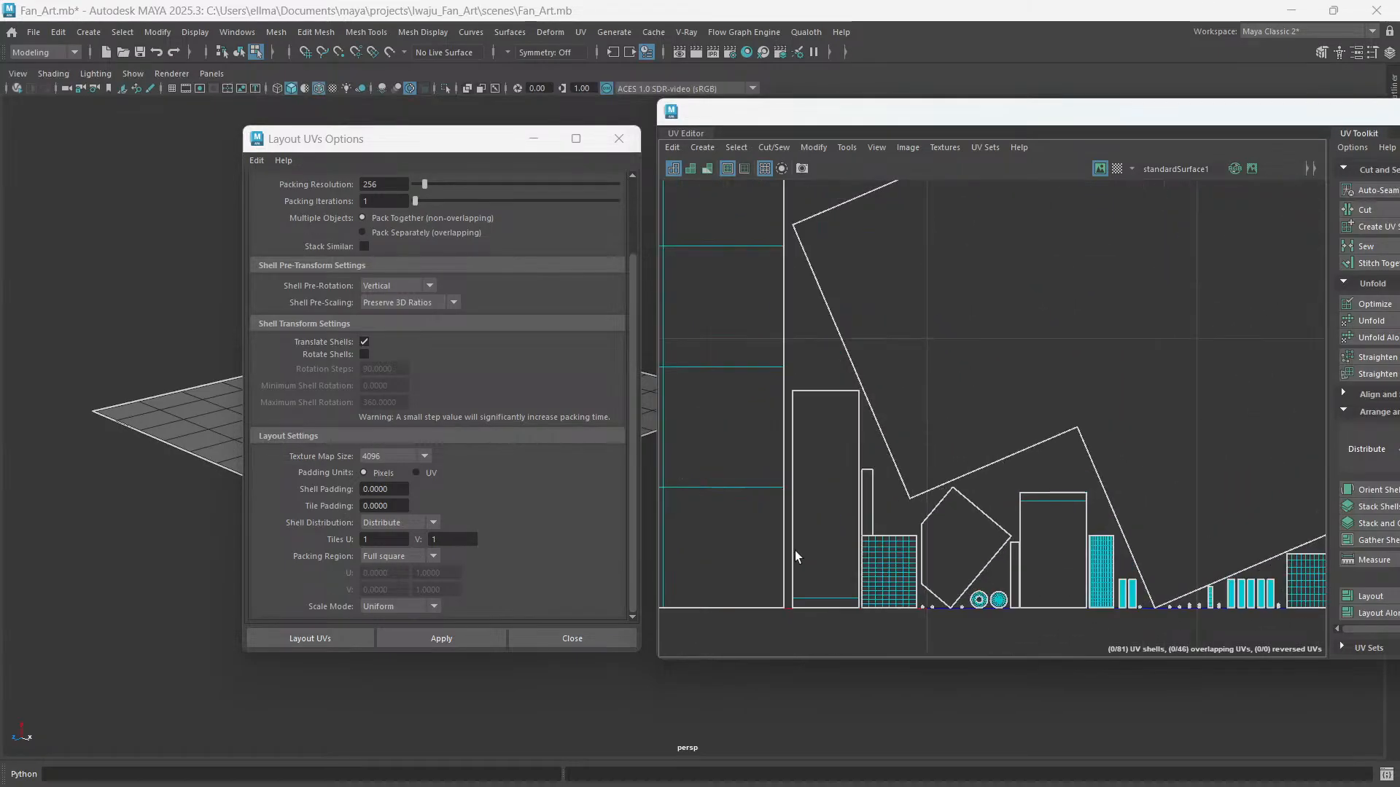
scroll(845, 510, up, 5)
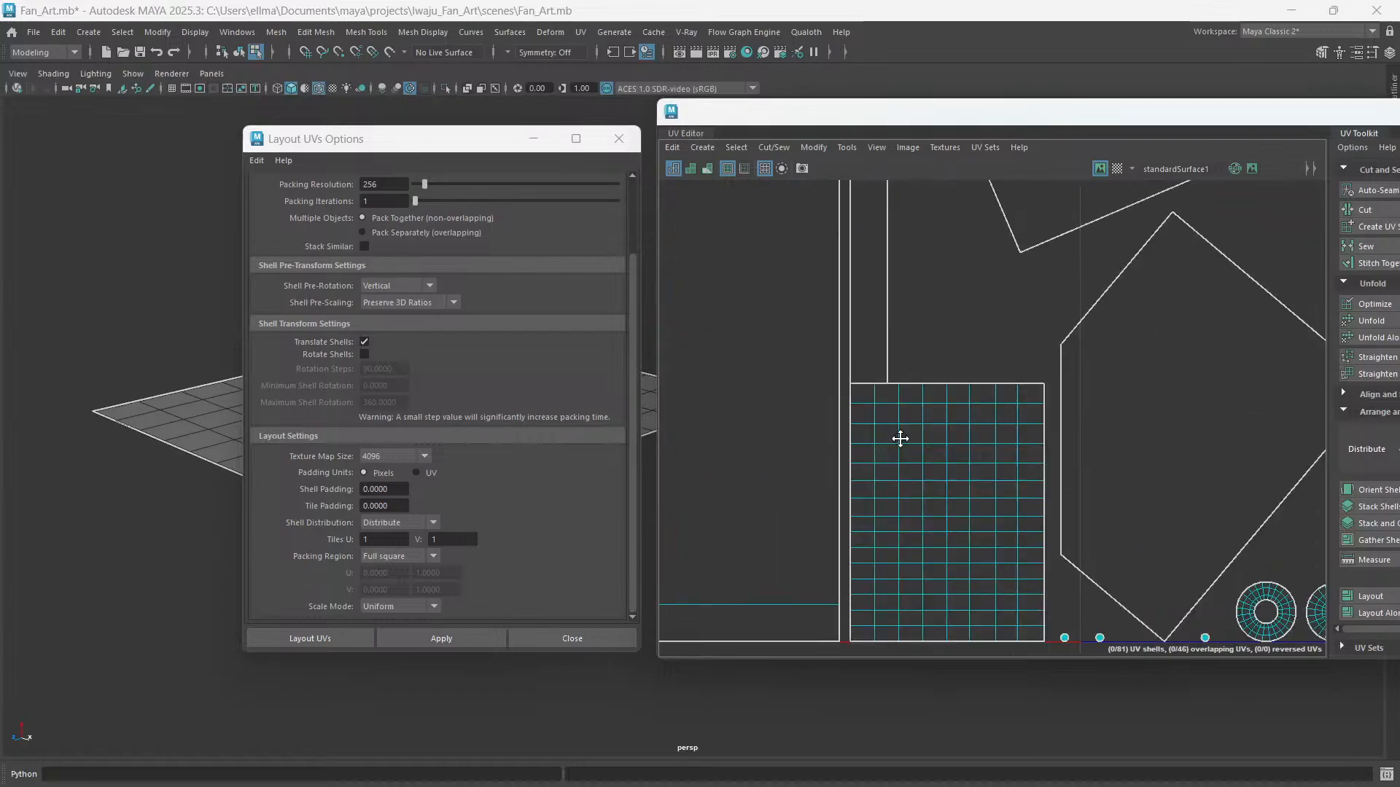
alt+middle_drag(899, 438, 866, 320)
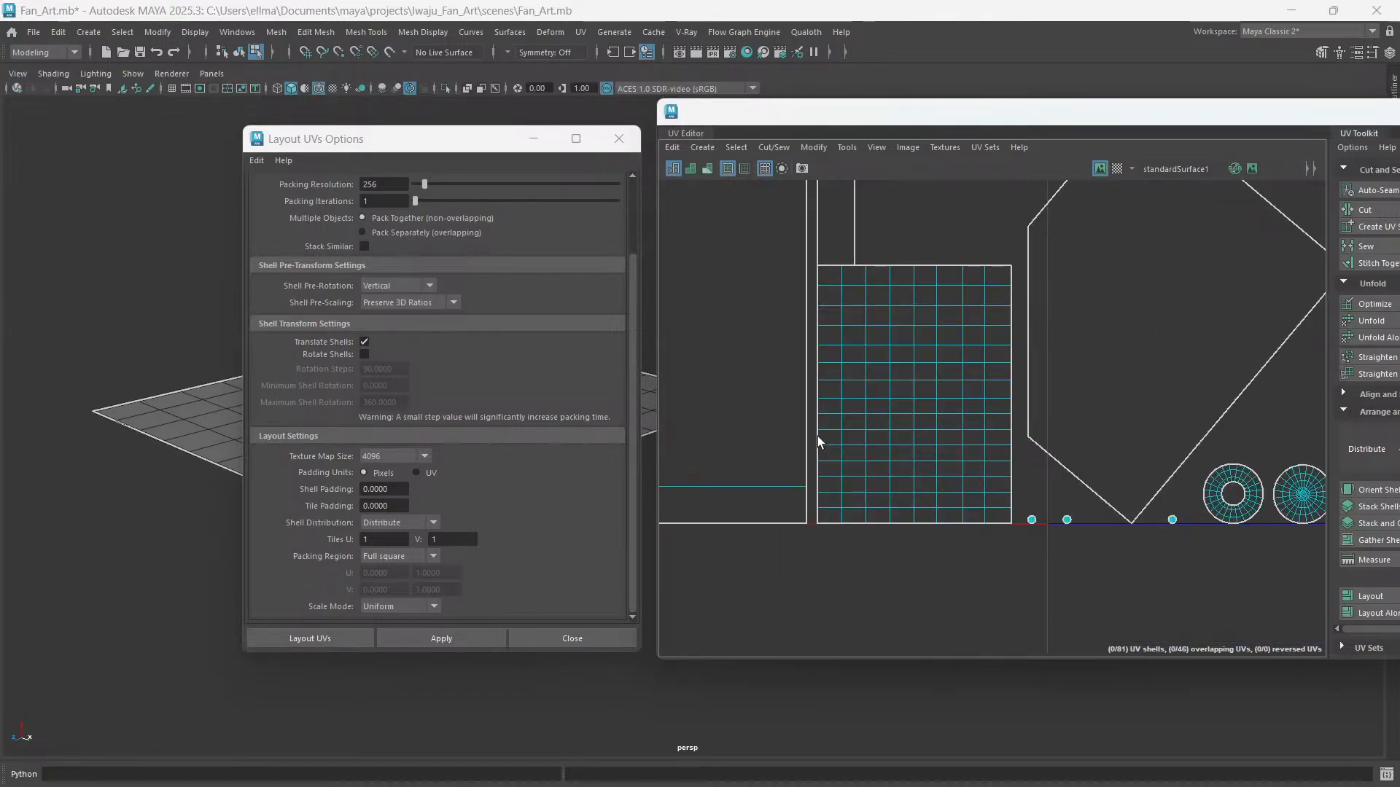
click(885, 414)
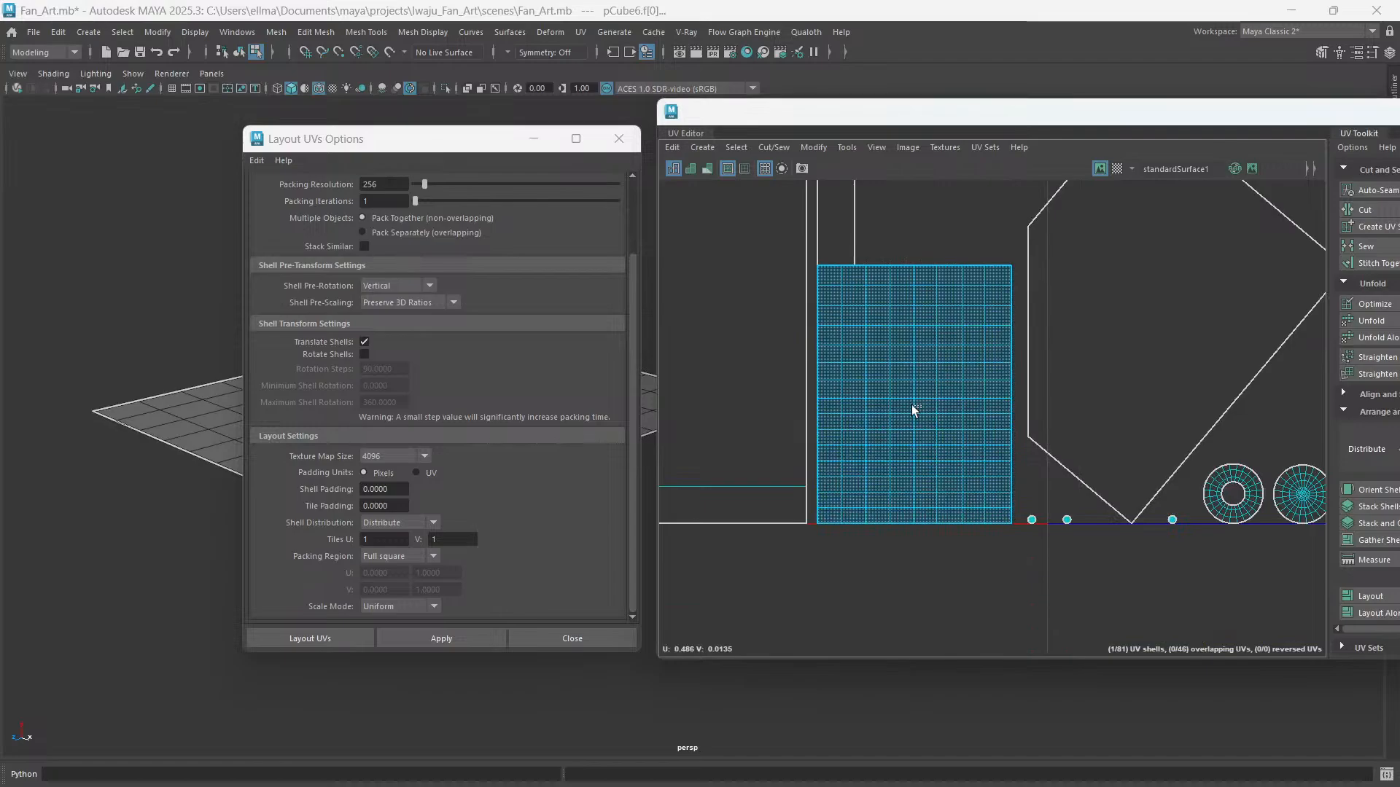
key(w)
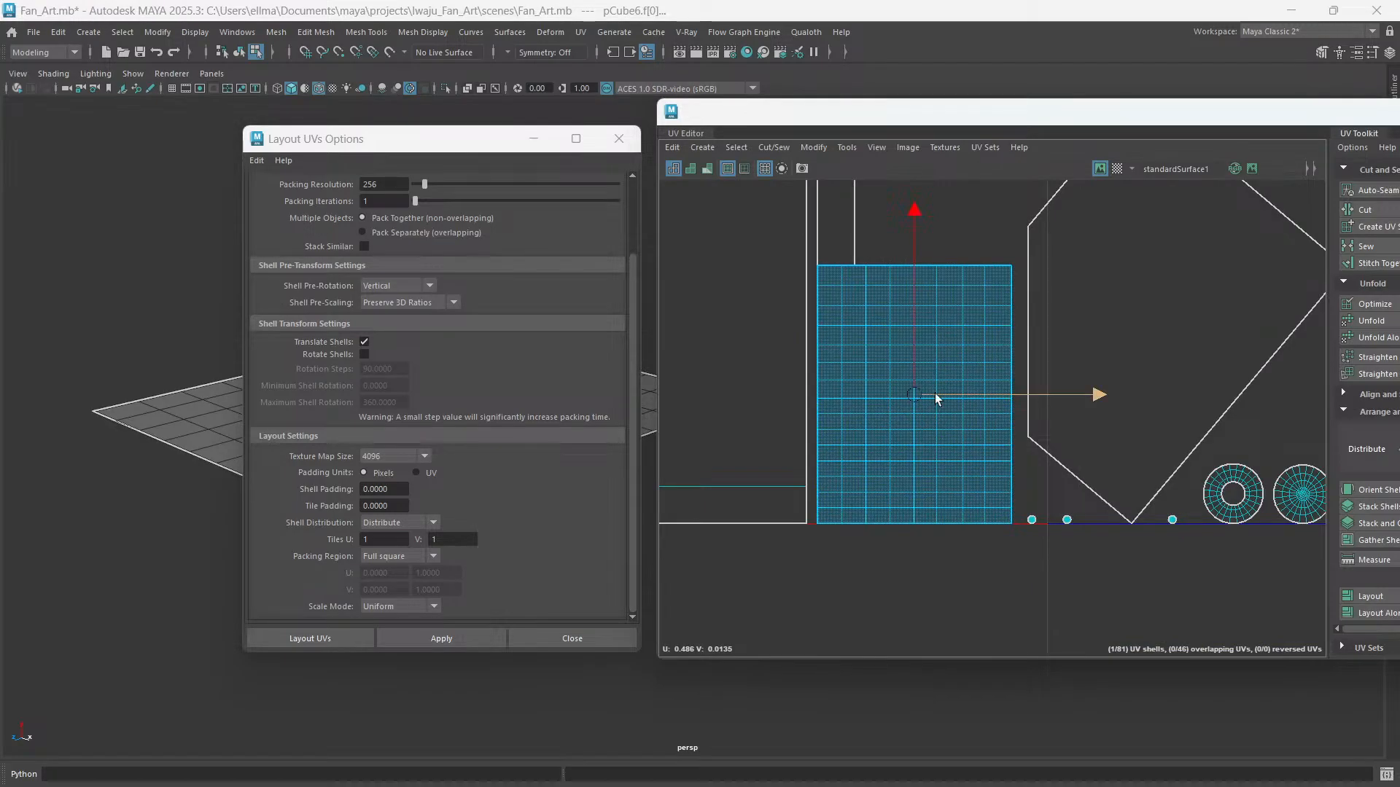
drag(935, 395, 924, 393)
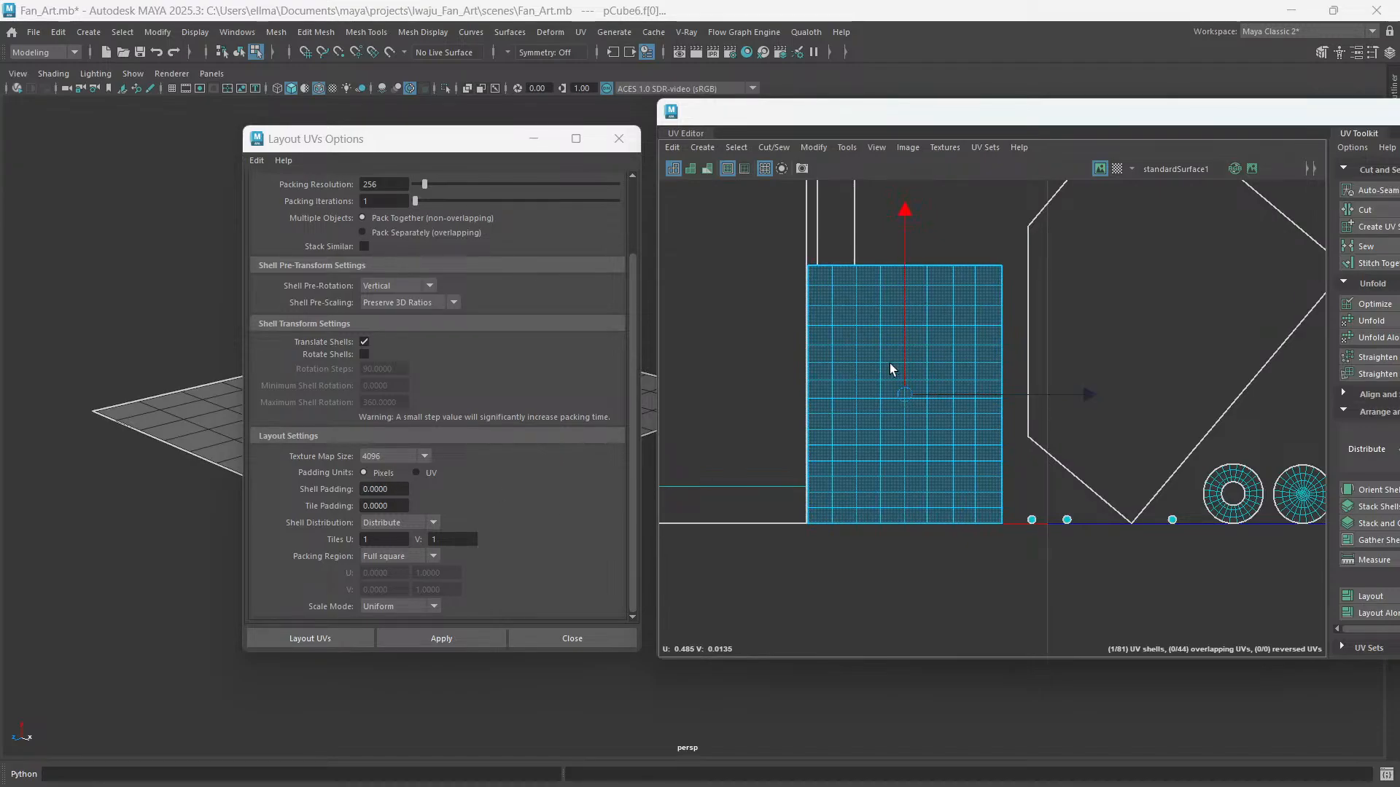
scroll(864, 410, down, 5)
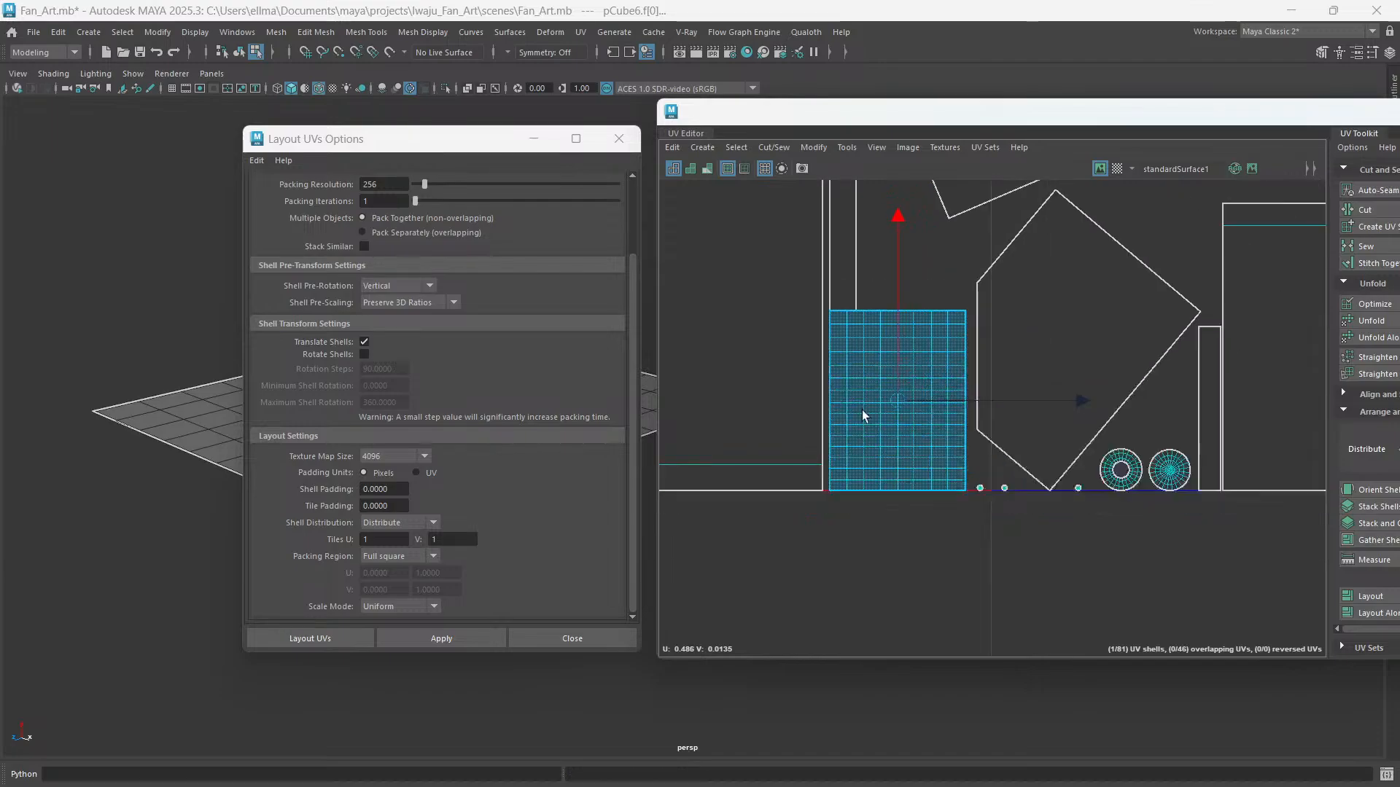
- Select all UV shells and set both Shell Padding and Tile Padding to 10 pixels for the layout
scroll(865, 413, down, 8)
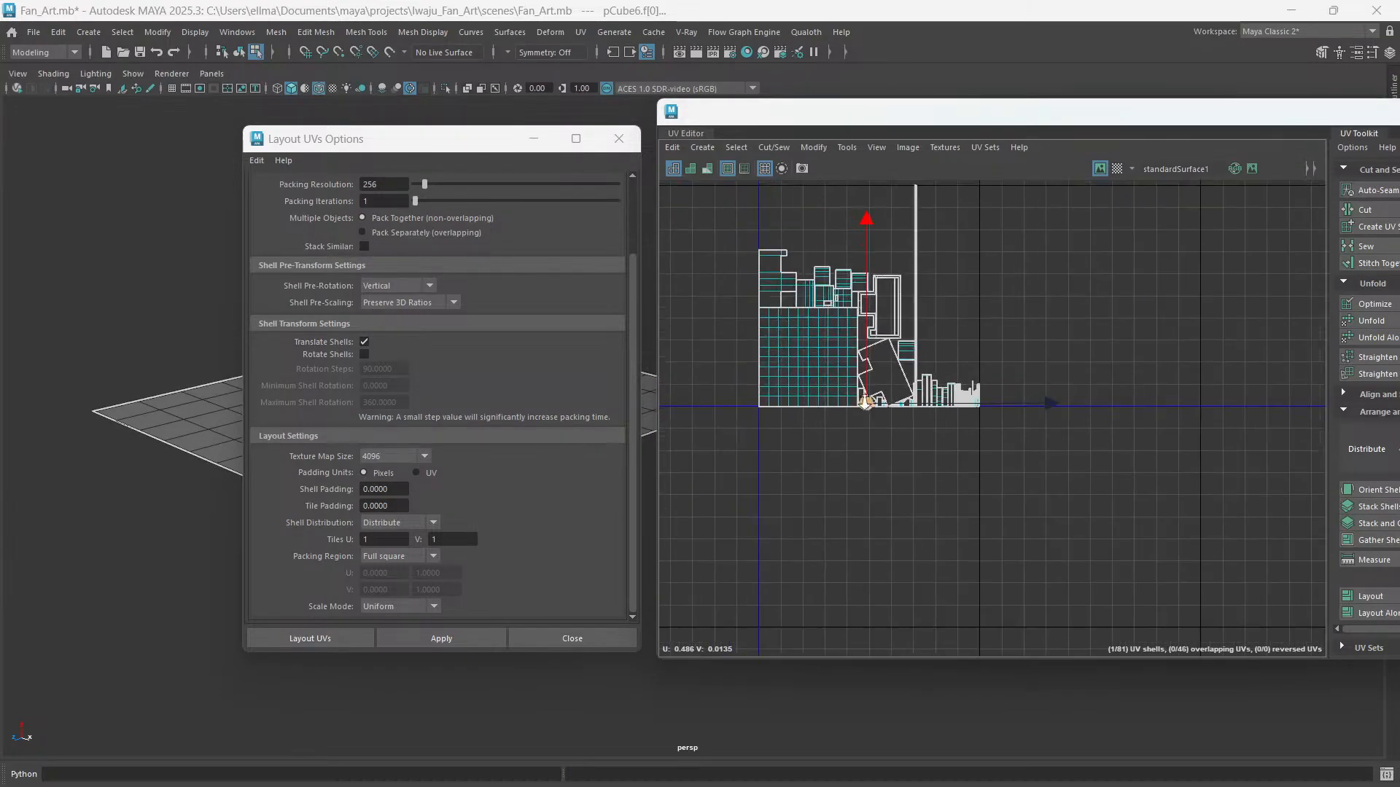
alt+middle_drag(914, 435, 924, 442)
drag(758, 256, 1114, 536)
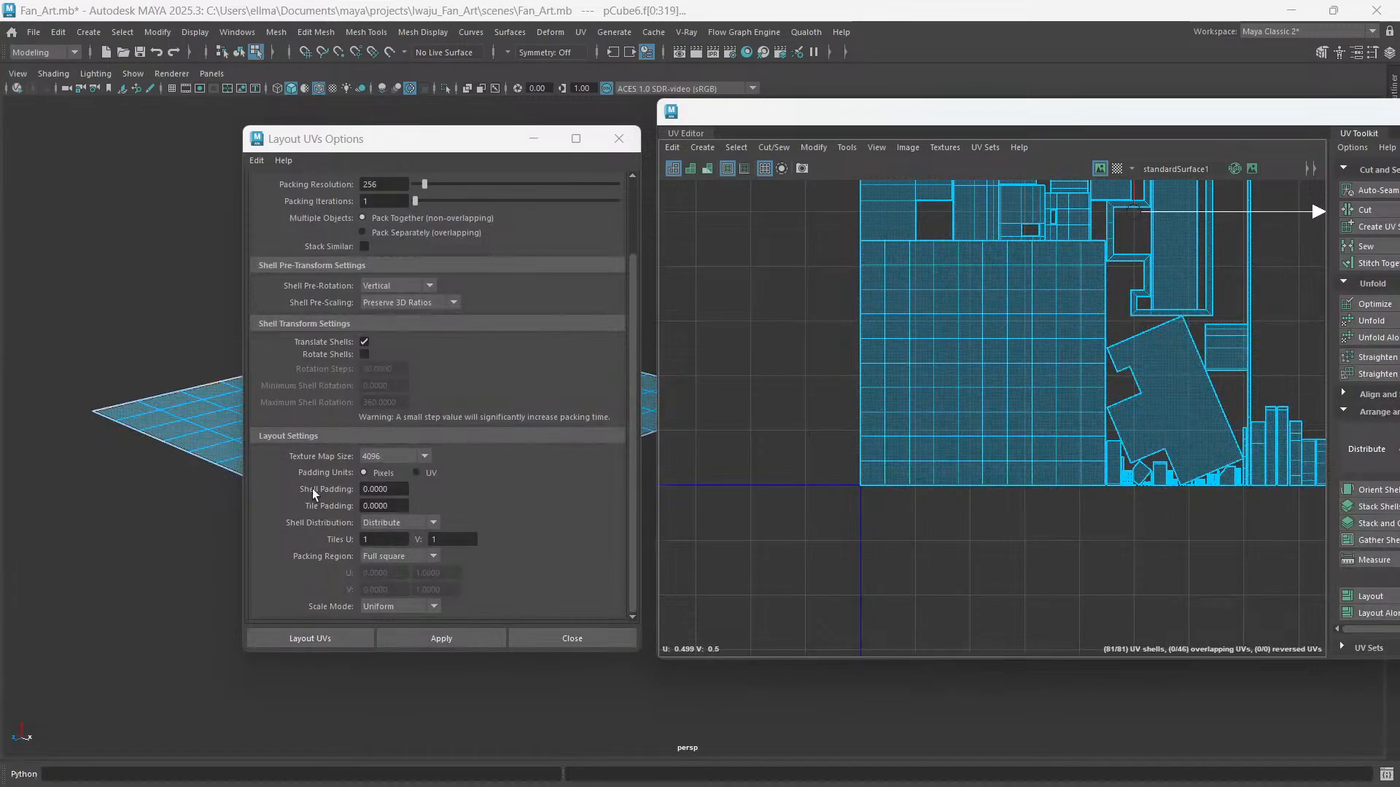
click(384, 489)
text(10)
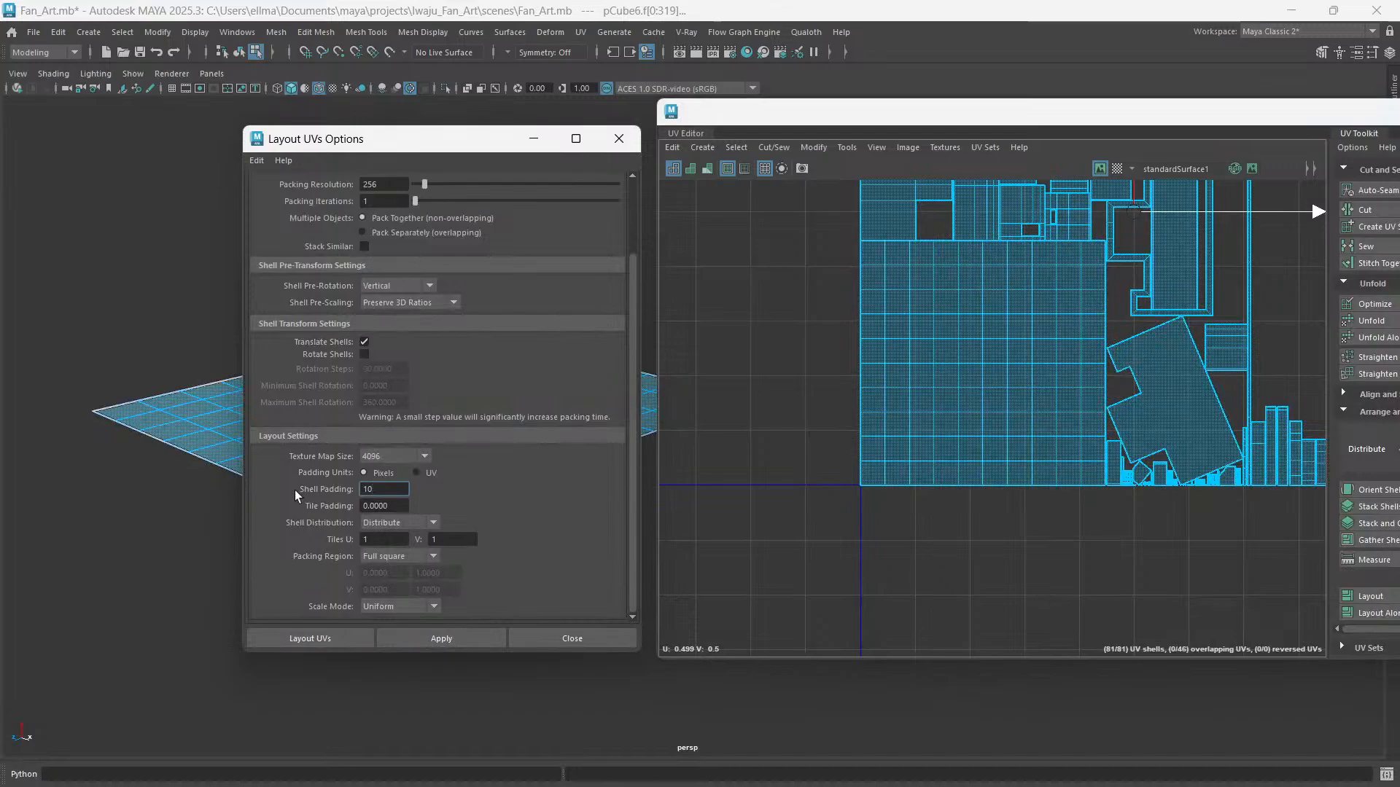
key(Tab)
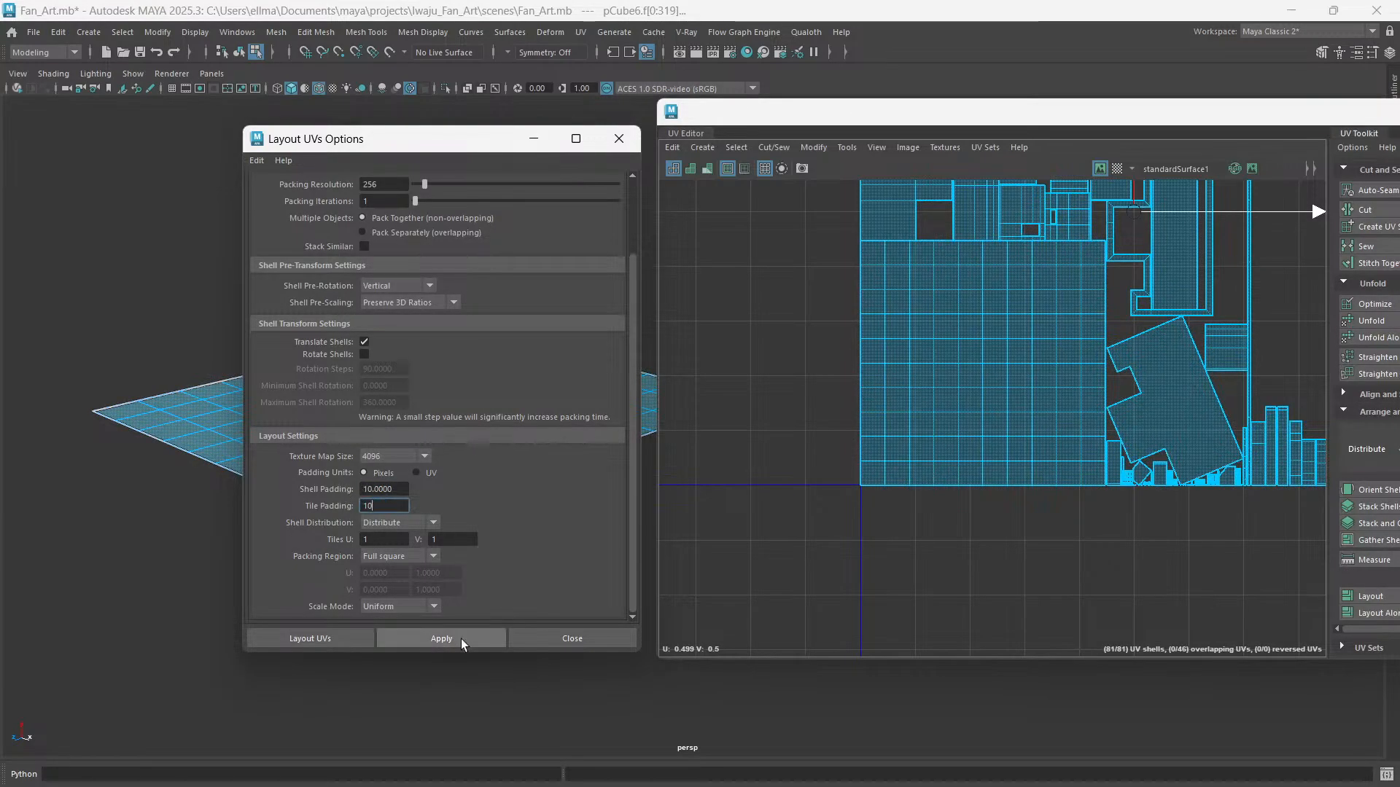
- Repack all selected UV shells using the 10-pixel shell and tile padding
scroll(1135, 311, down, 2)
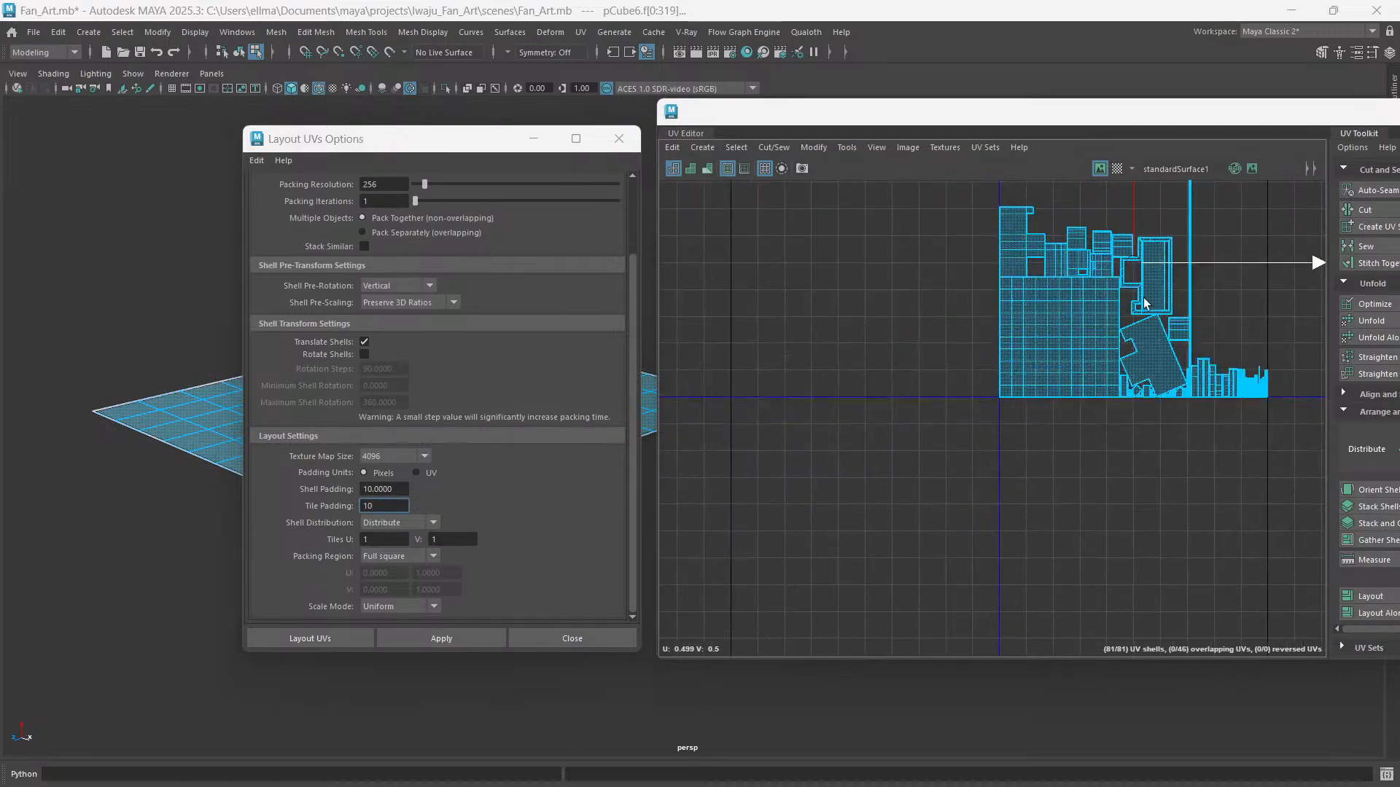
alt+middle_drag(1137, 298, 1044, 408)
scroll(1044, 411, up, 1)
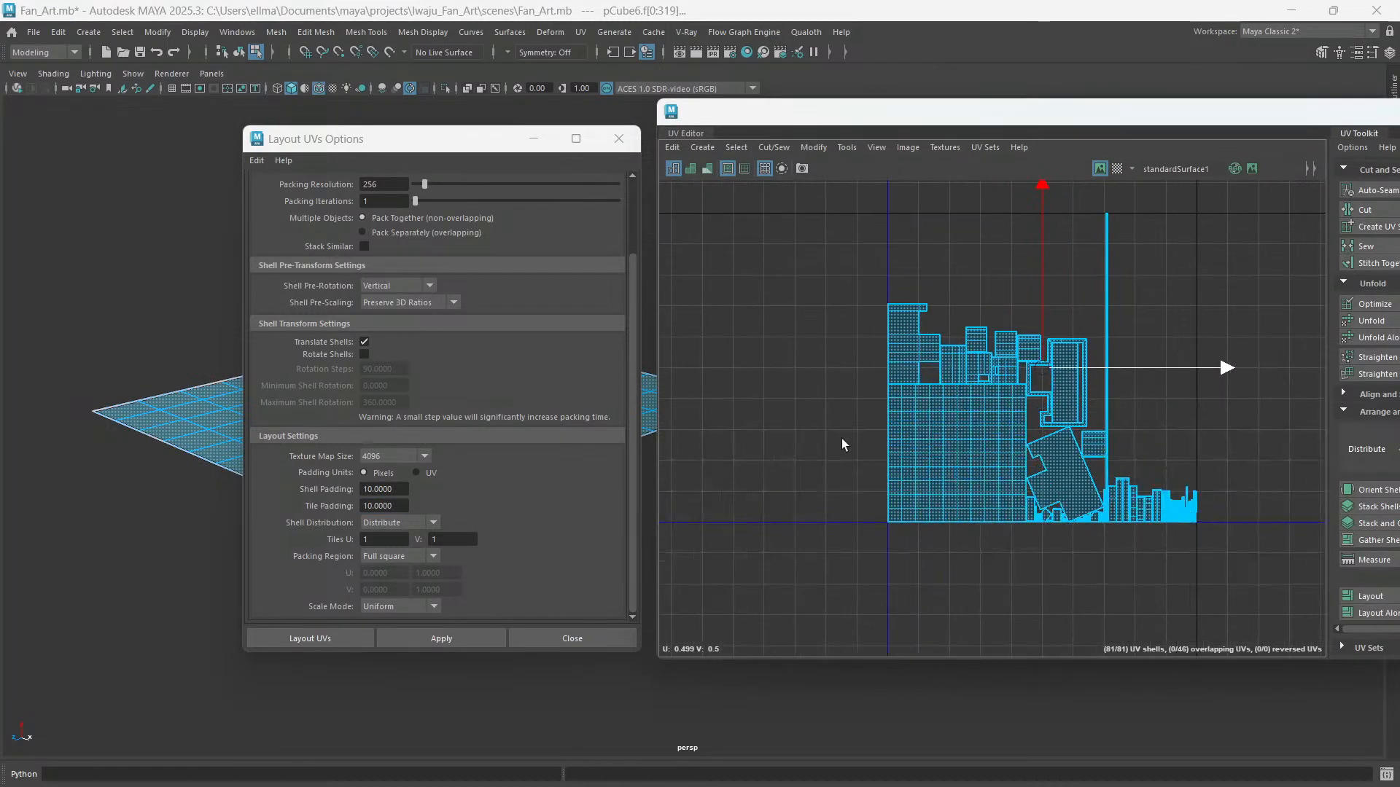
click(436, 641)
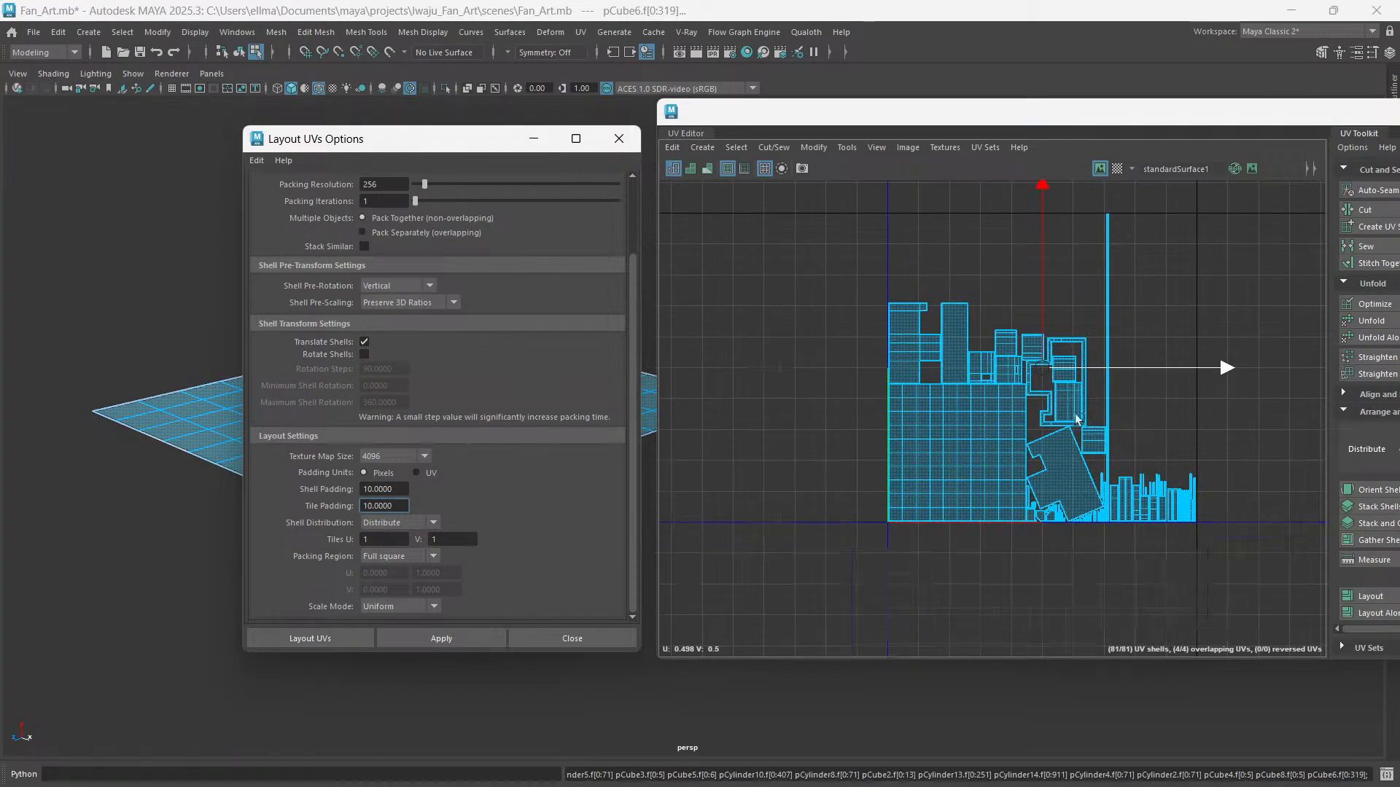
- Examine the margin between the large grid shell's corner and the tile border, and the spacing of the repacked shells
scroll(1078, 419, up, 5)
scroll(790, 475, up, 1)
alt+middle_drag(810, 461, 1049, 334)
scroll(900, 475, up, 2)
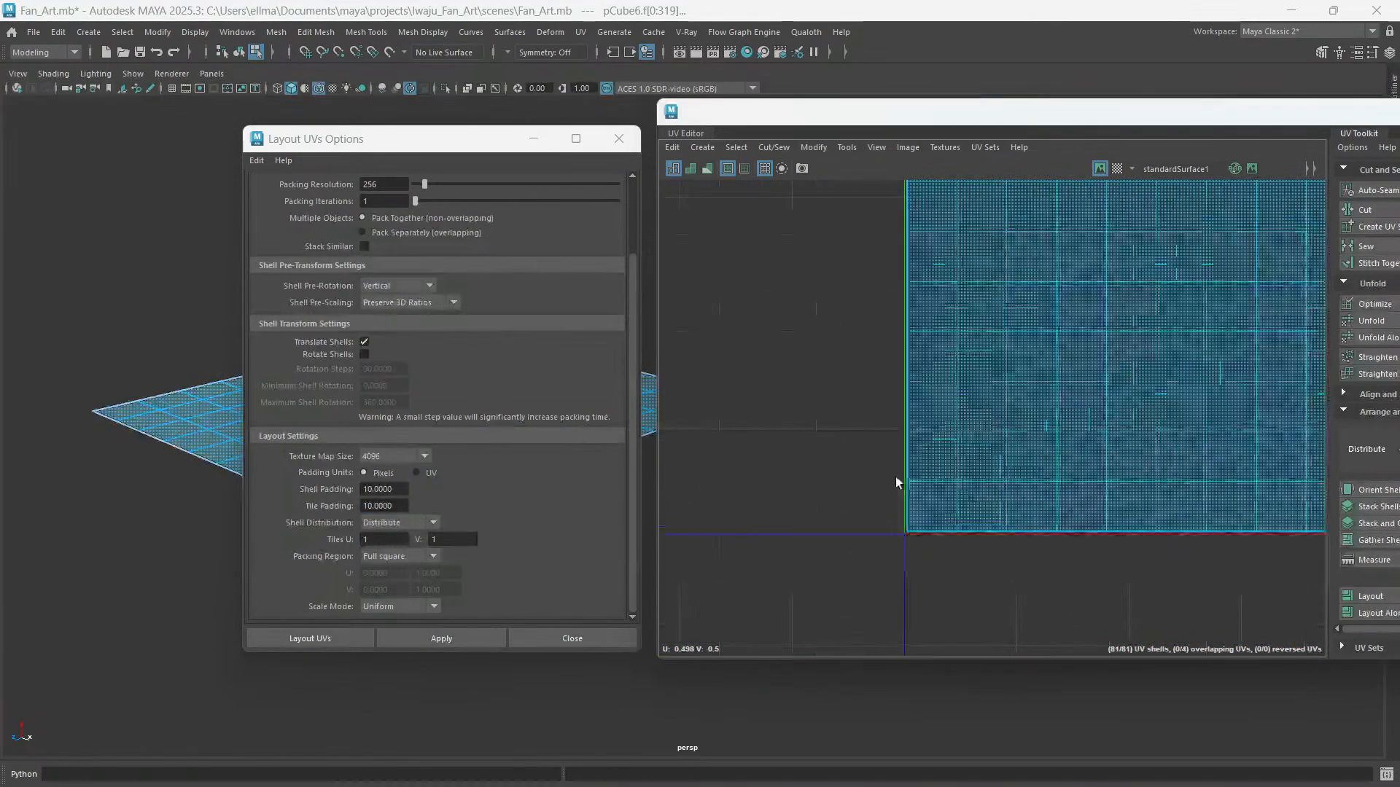
scroll(895, 477, up, 2)
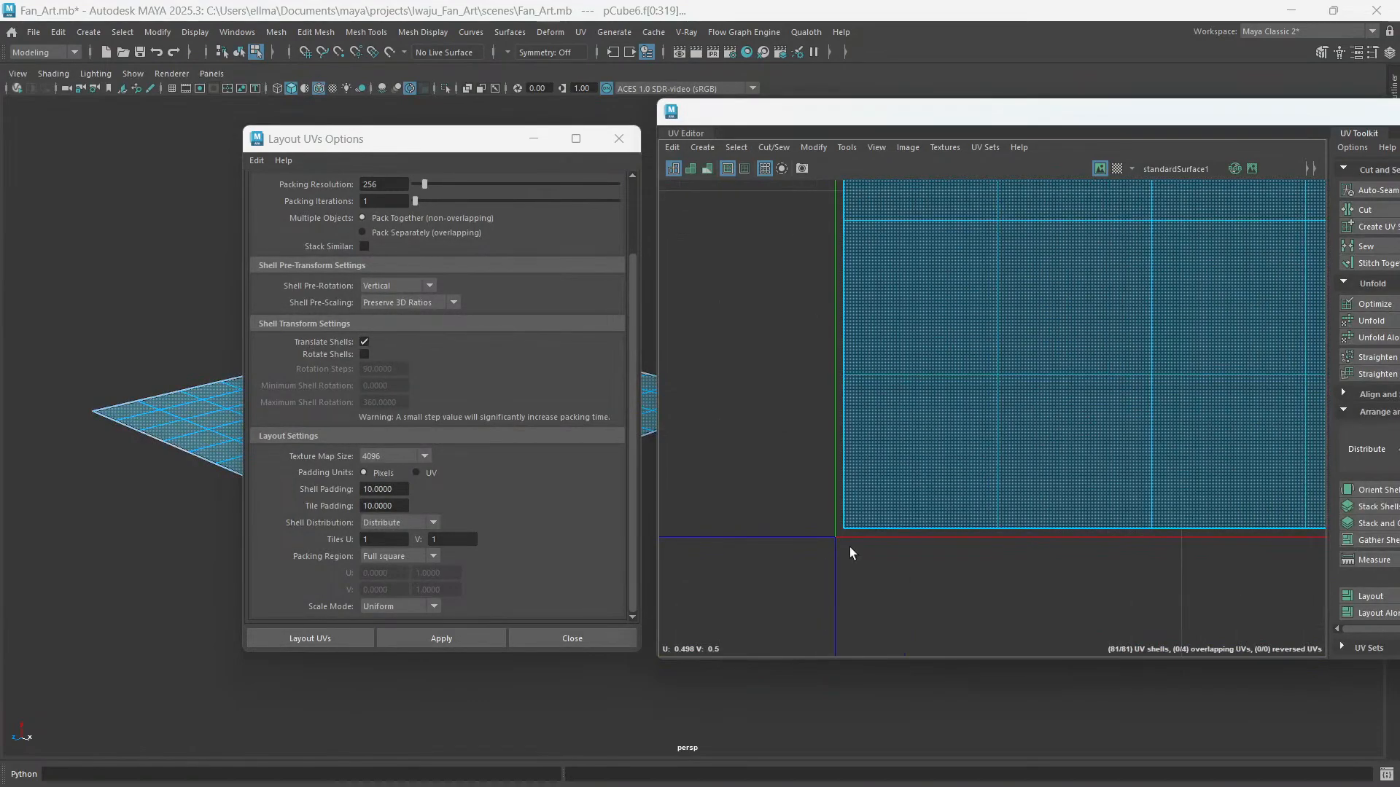
scroll(933, 479, down, 2)
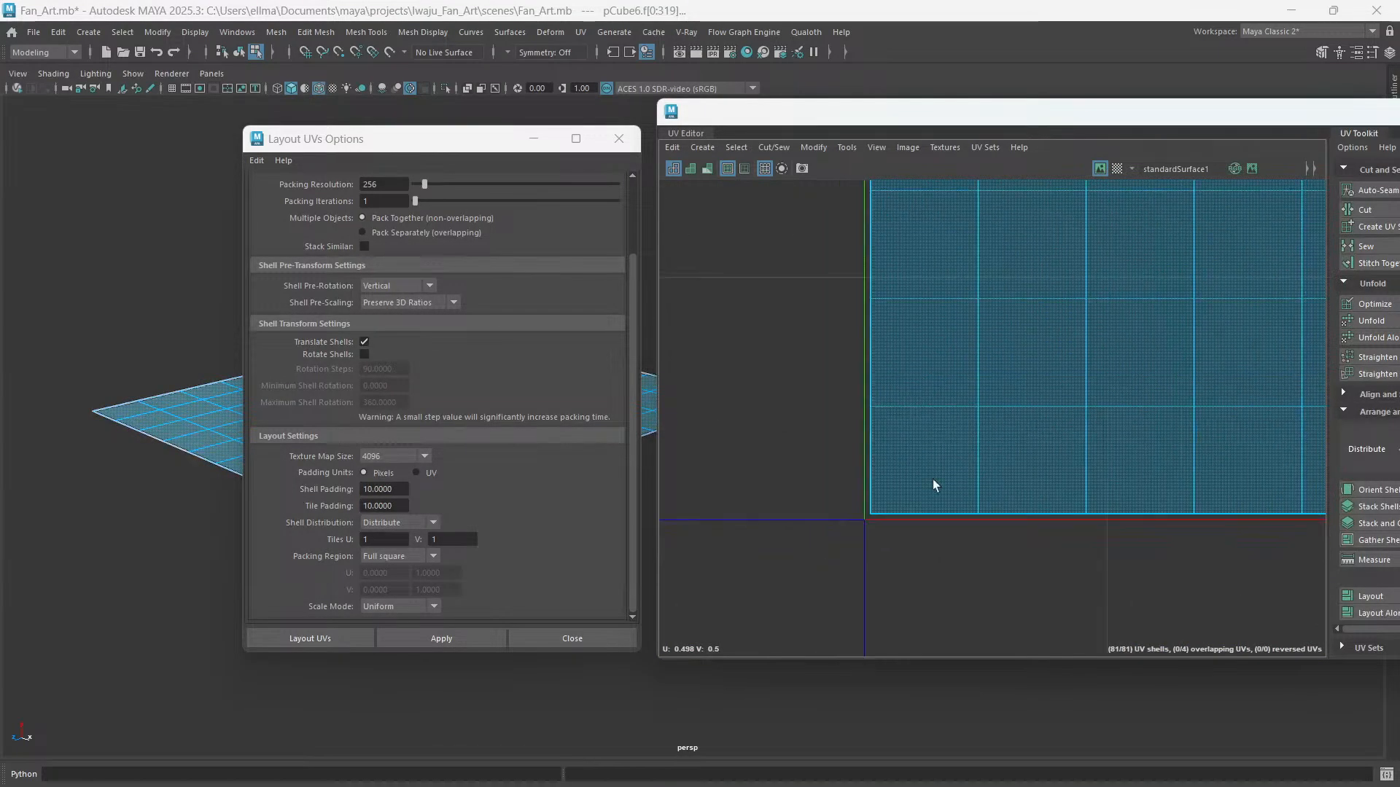
alt+middle_drag(1114, 495, 1031, 460)
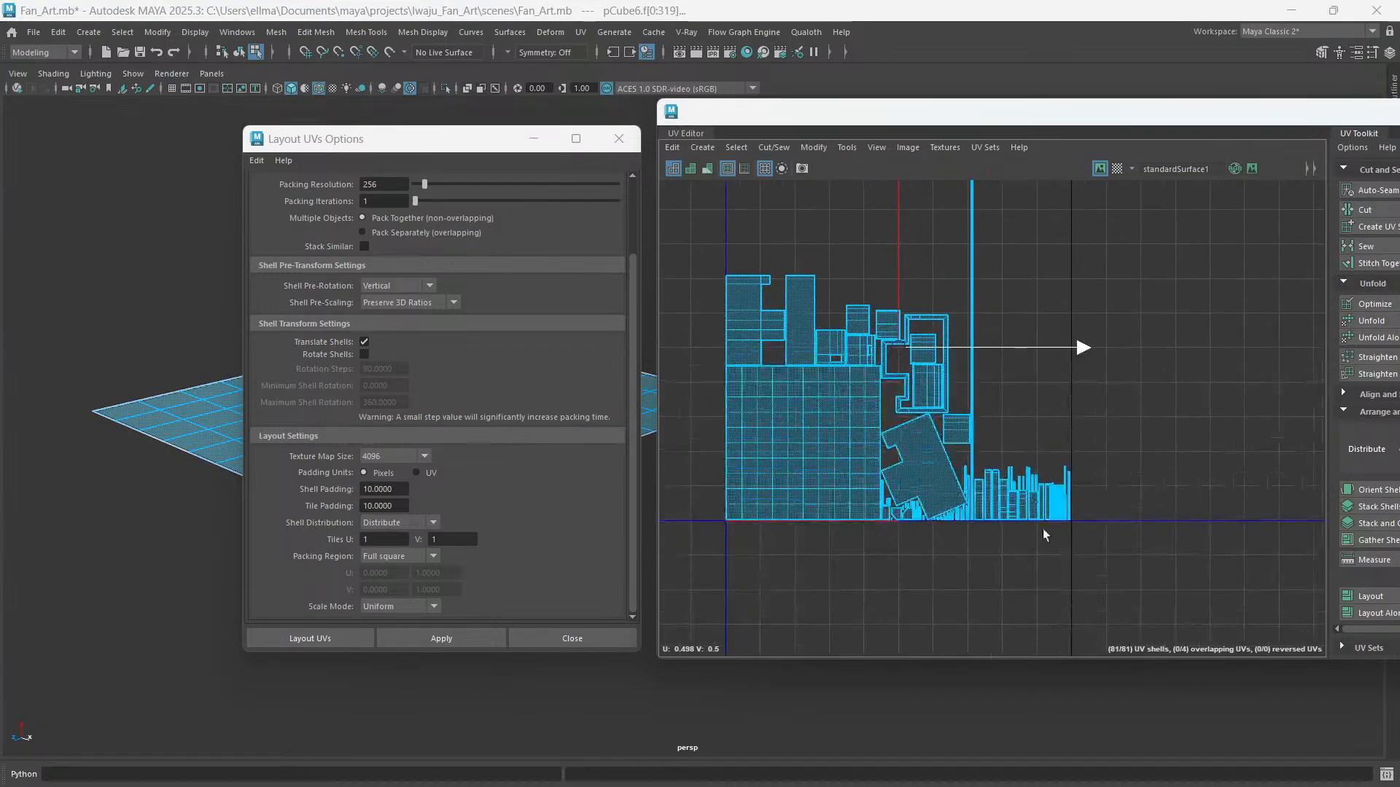
scroll(907, 369, down, 2)
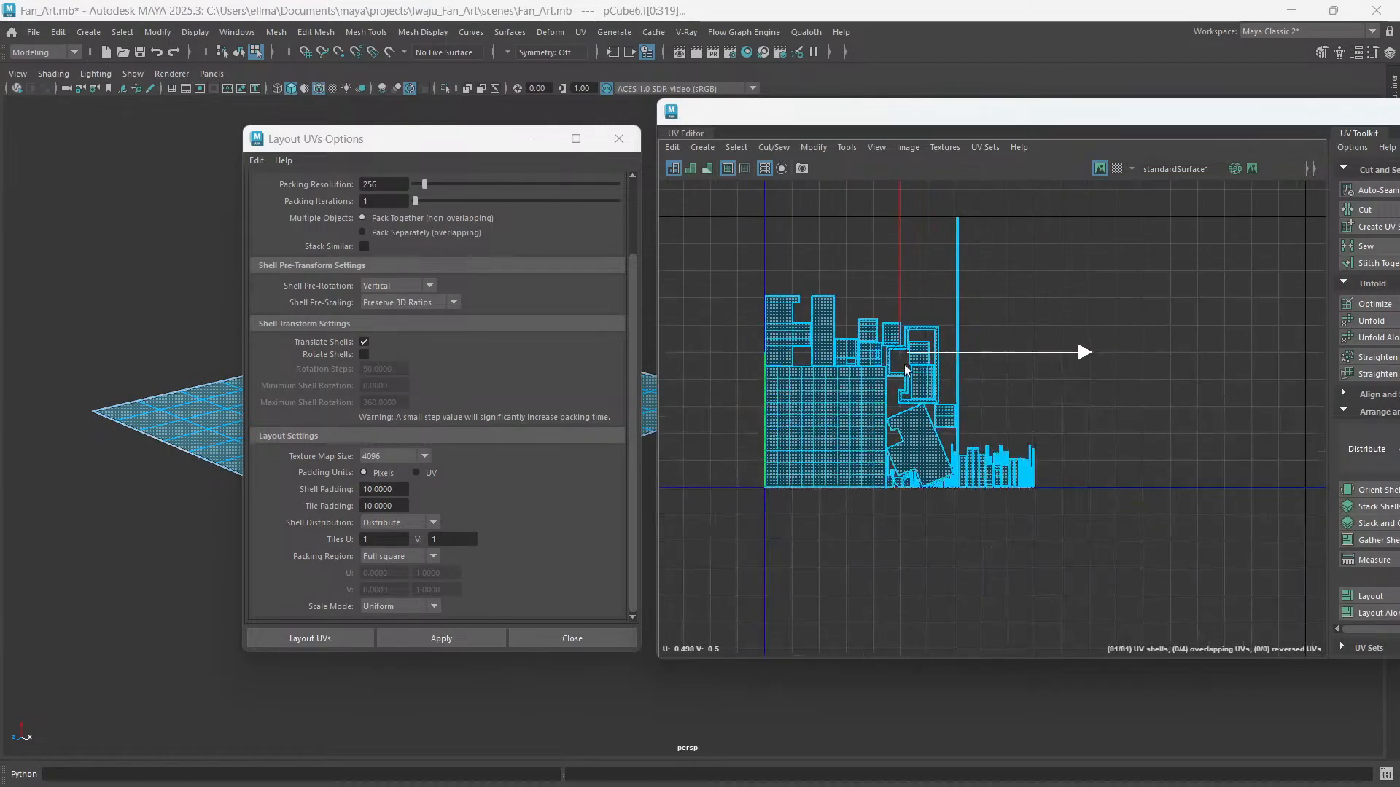
alt+middle_drag(906, 369, 935, 424)
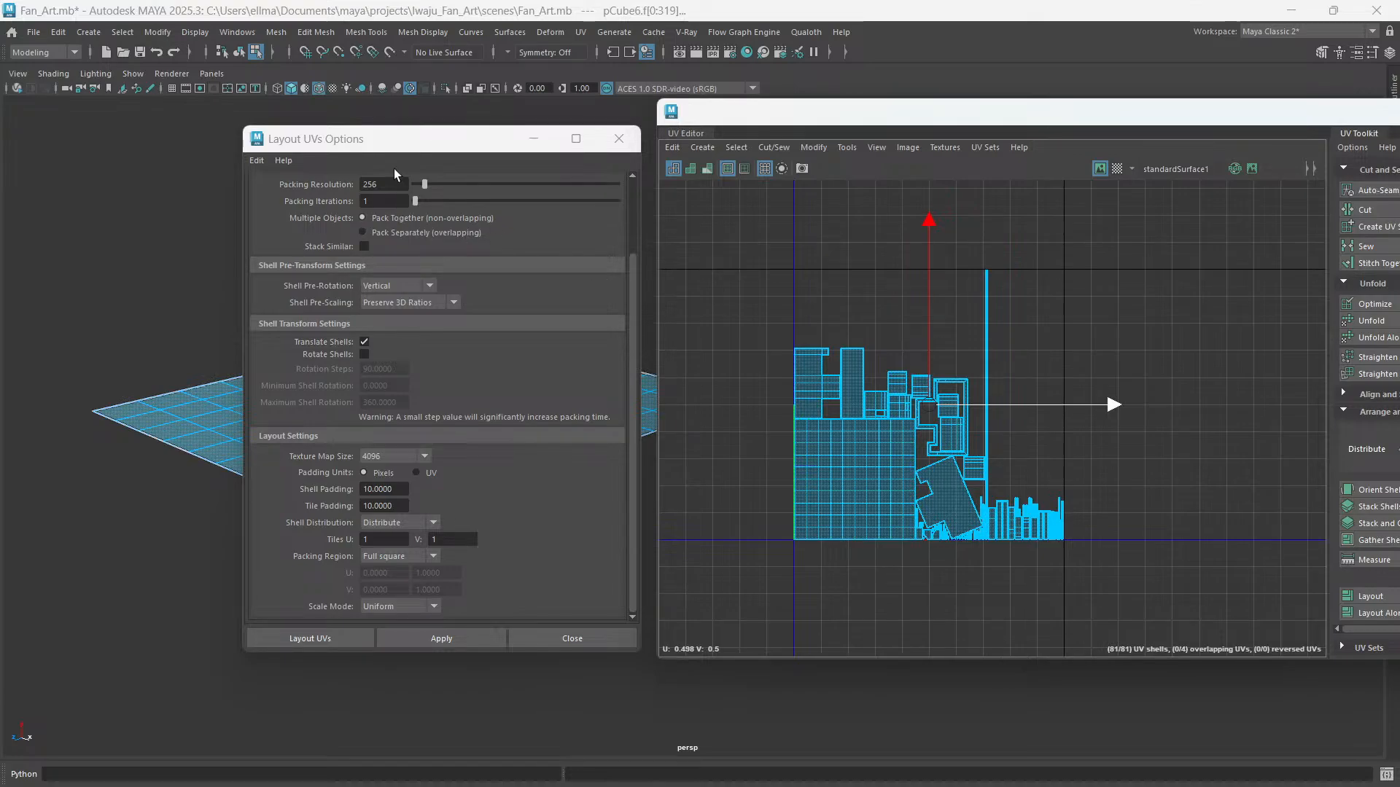
- Move the UV Editor clear of the model and close the Layout UVs options
drag(408, 127, 467, 132)
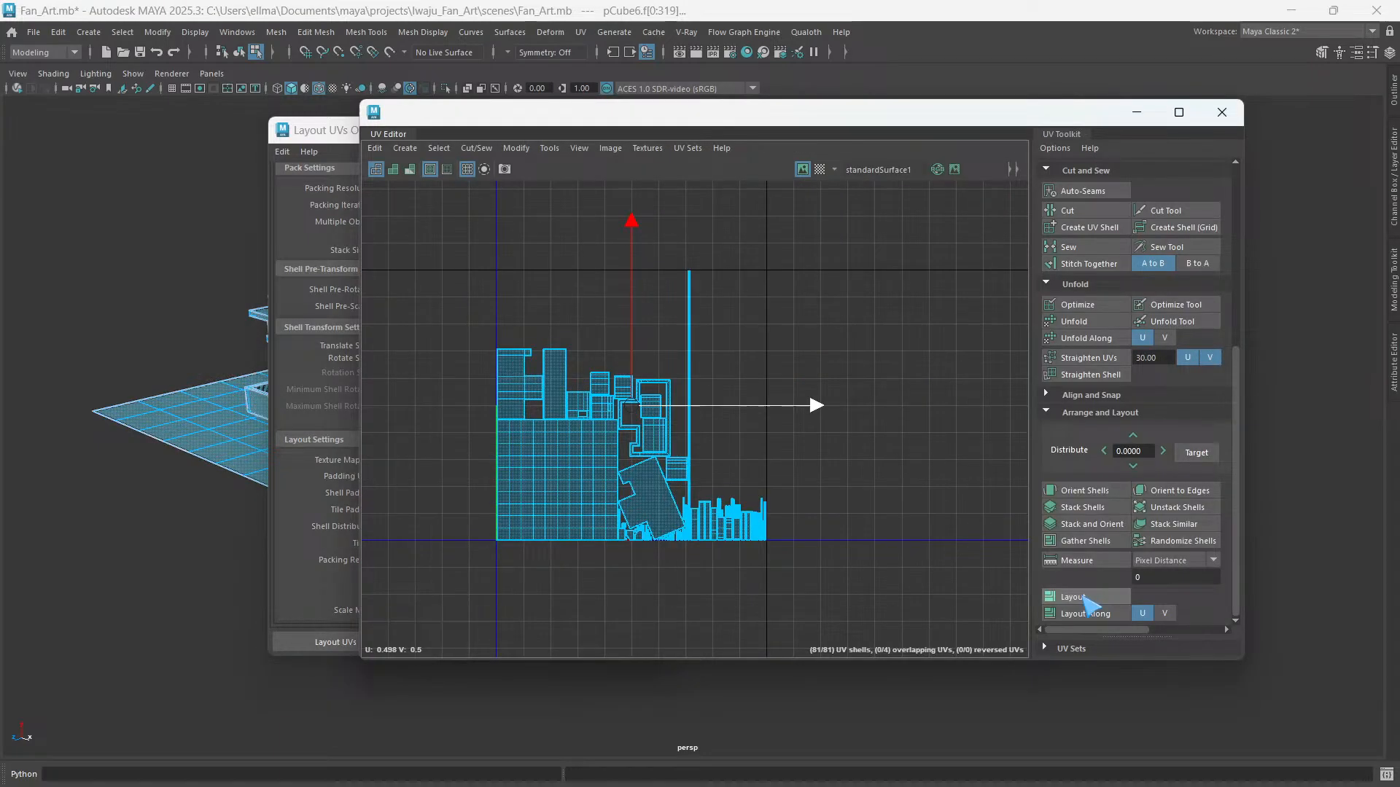
drag(566, 113, 854, 109)
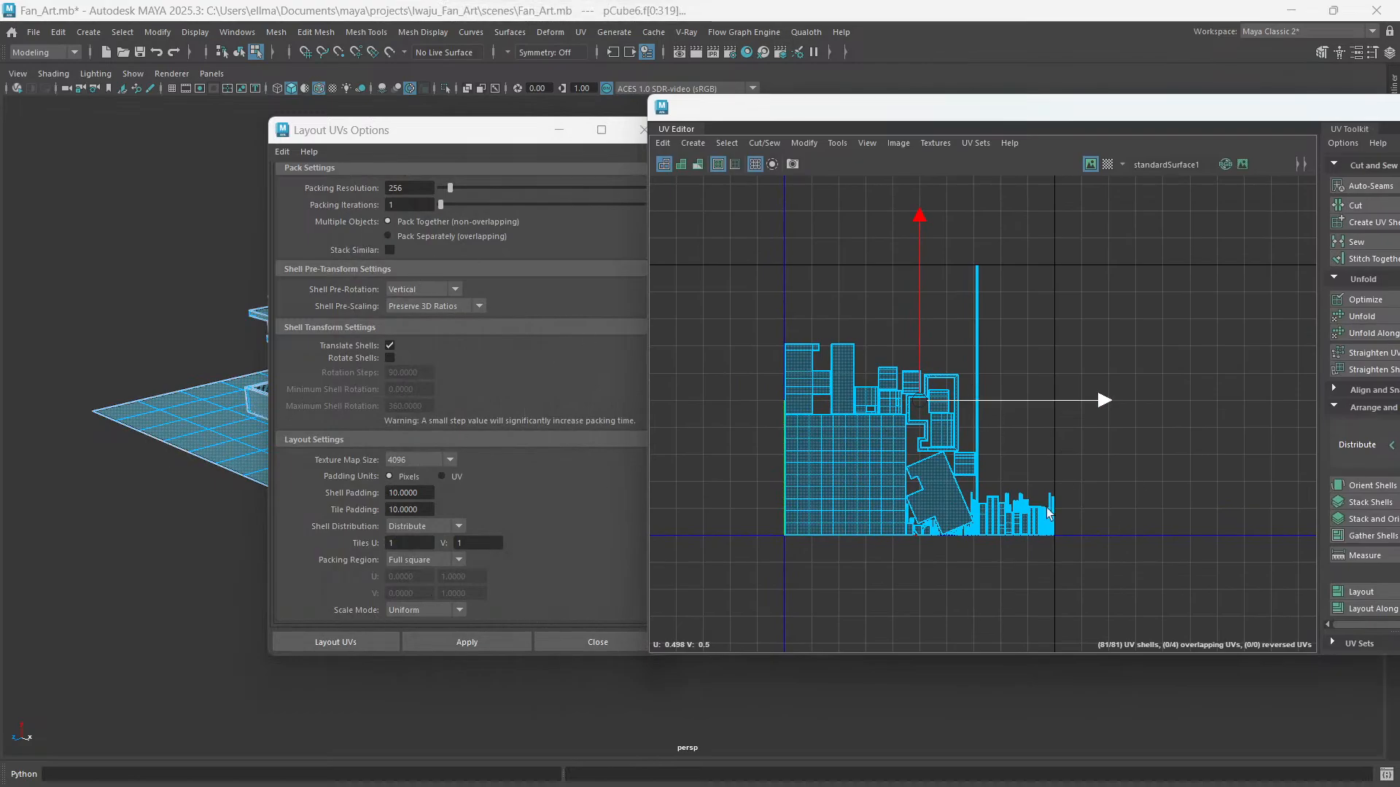
drag(456, 131, 351, 143)
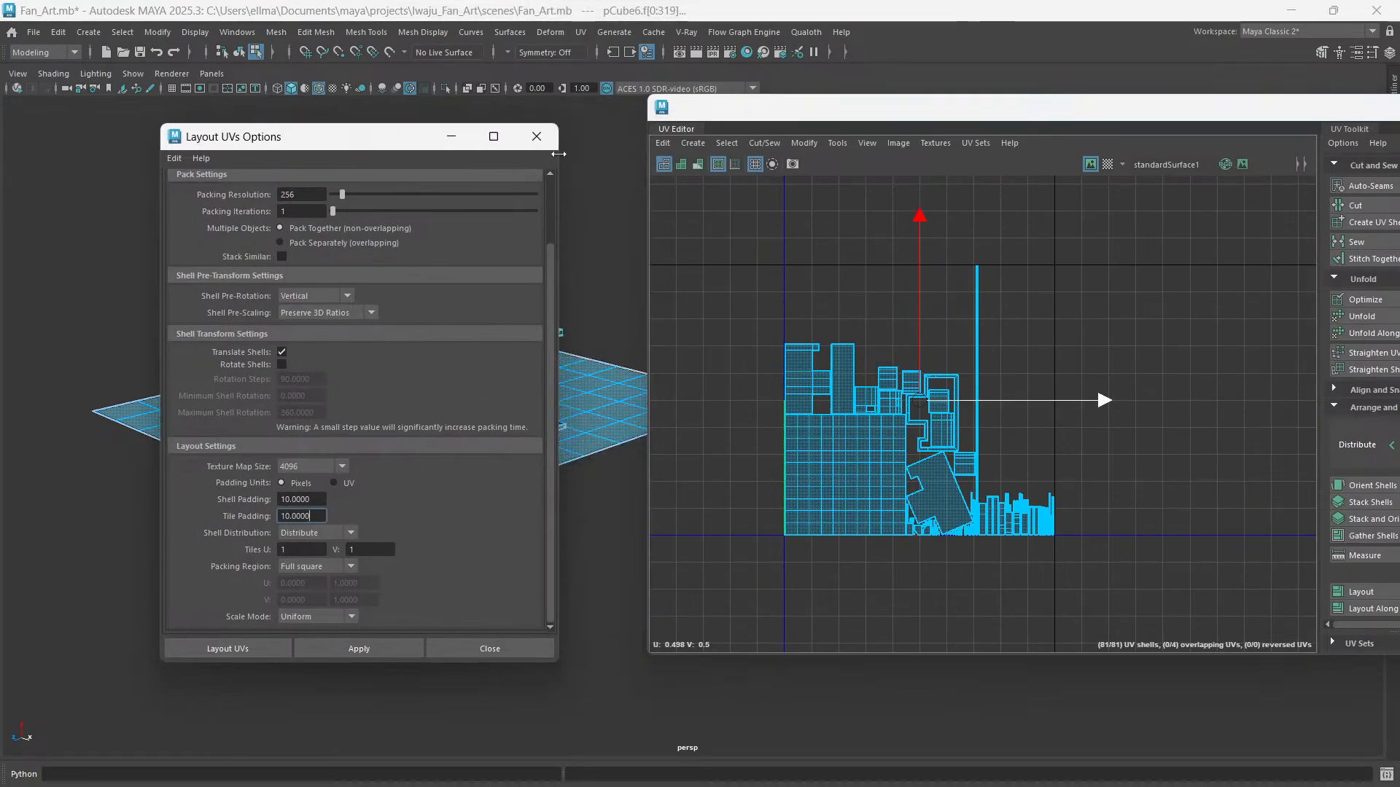
click(533, 140)
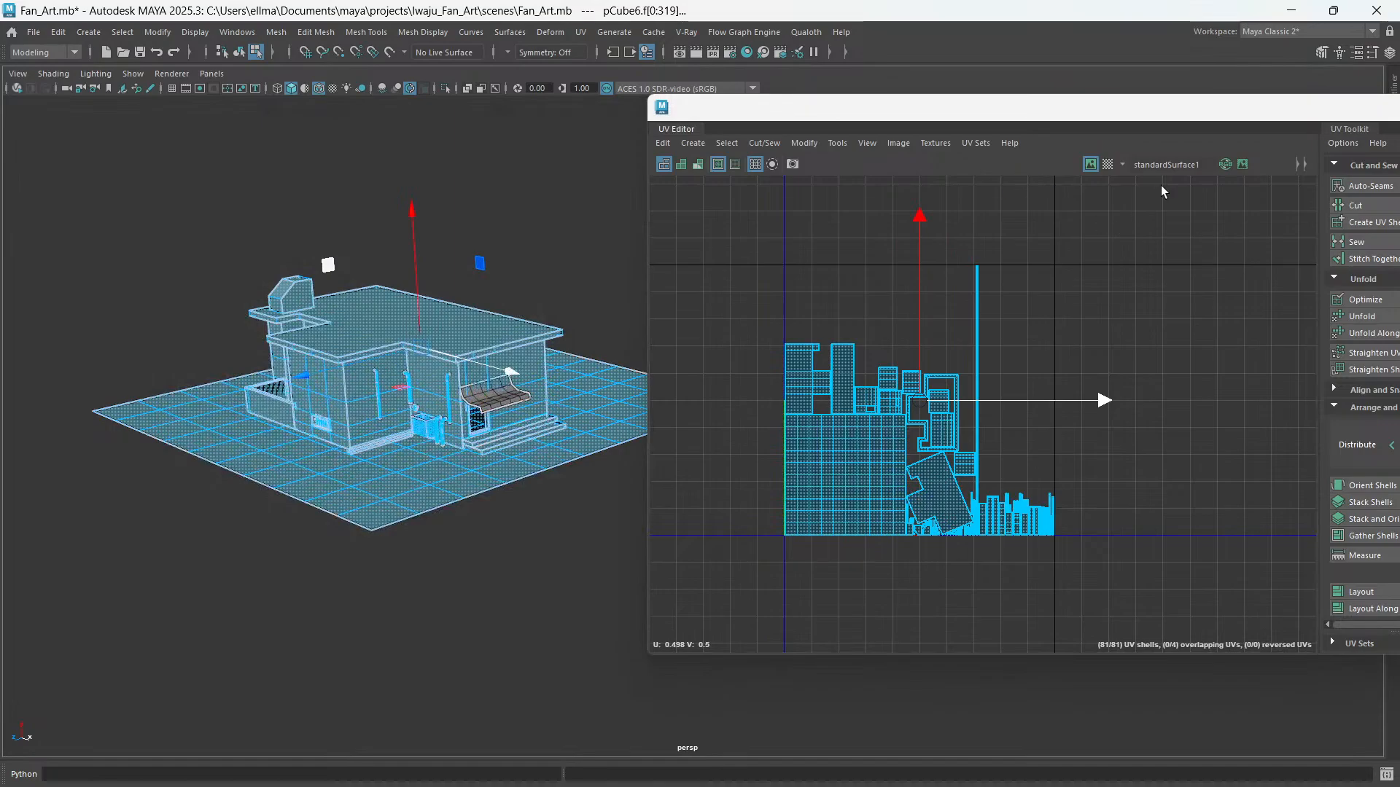
- Display the checker pattern on the house and ground to inspect the texture scale across the walls and props
click(1107, 165)
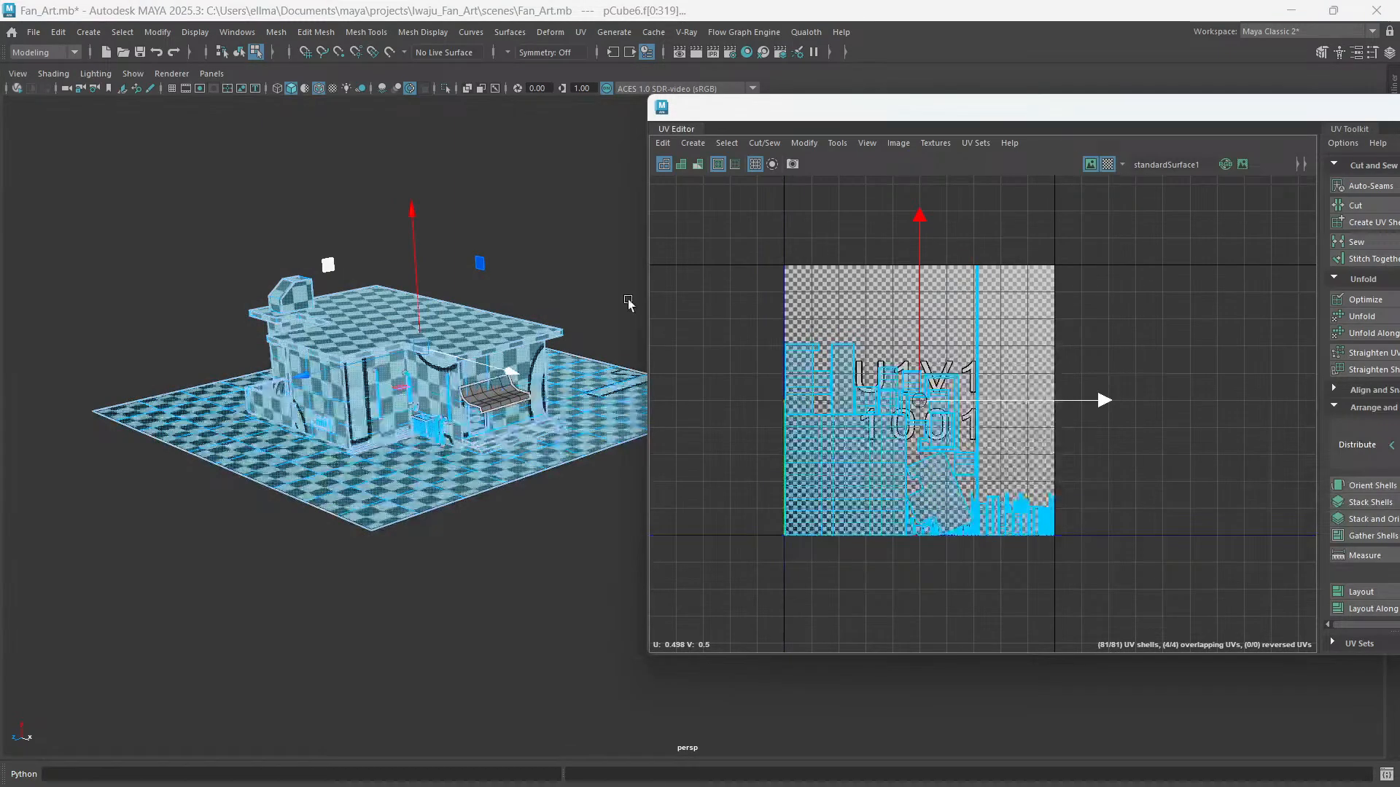
scroll(410, 467, up, 5)
alt+drag(410, 467, 458, 459)
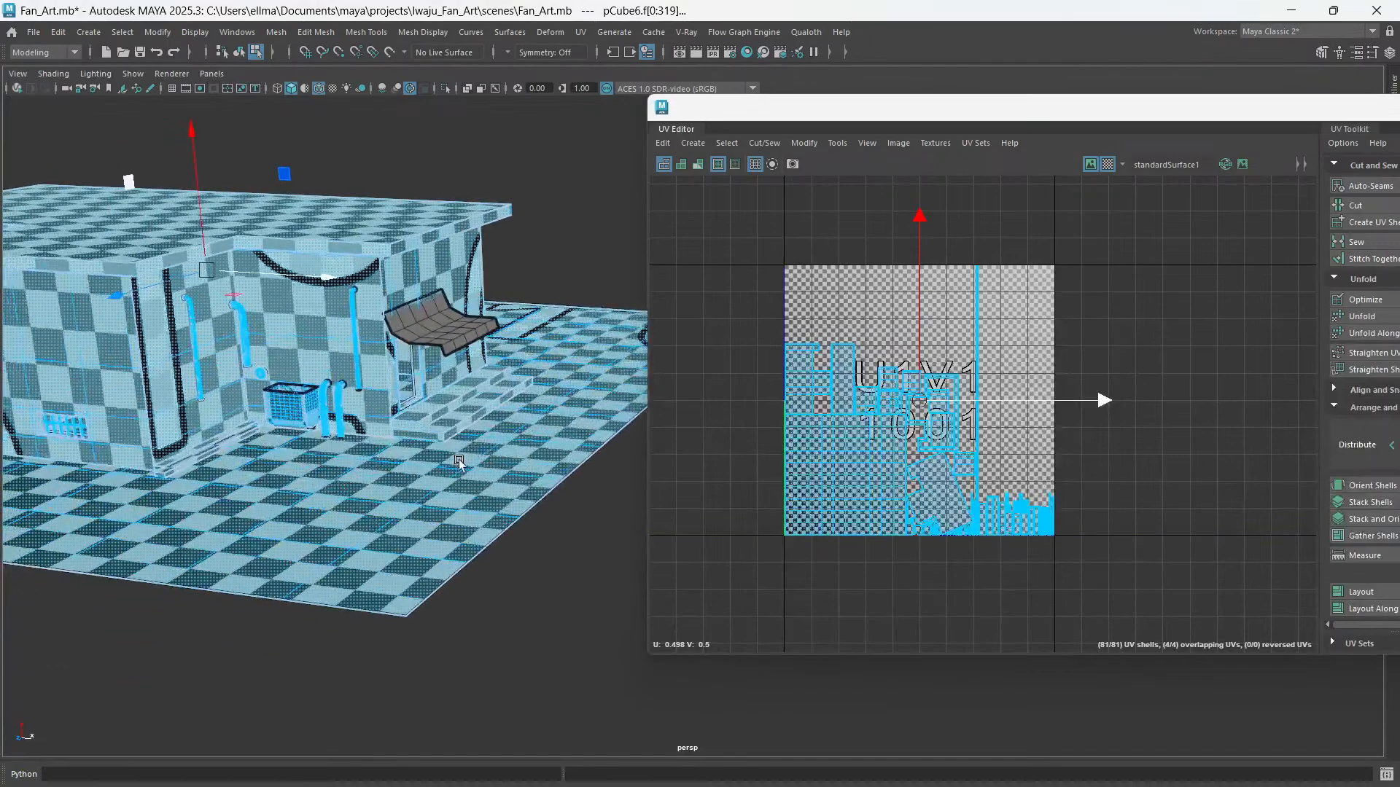
- Select the awning over the entrance as an object and look for its shells in the UV tile
click(457, 332)
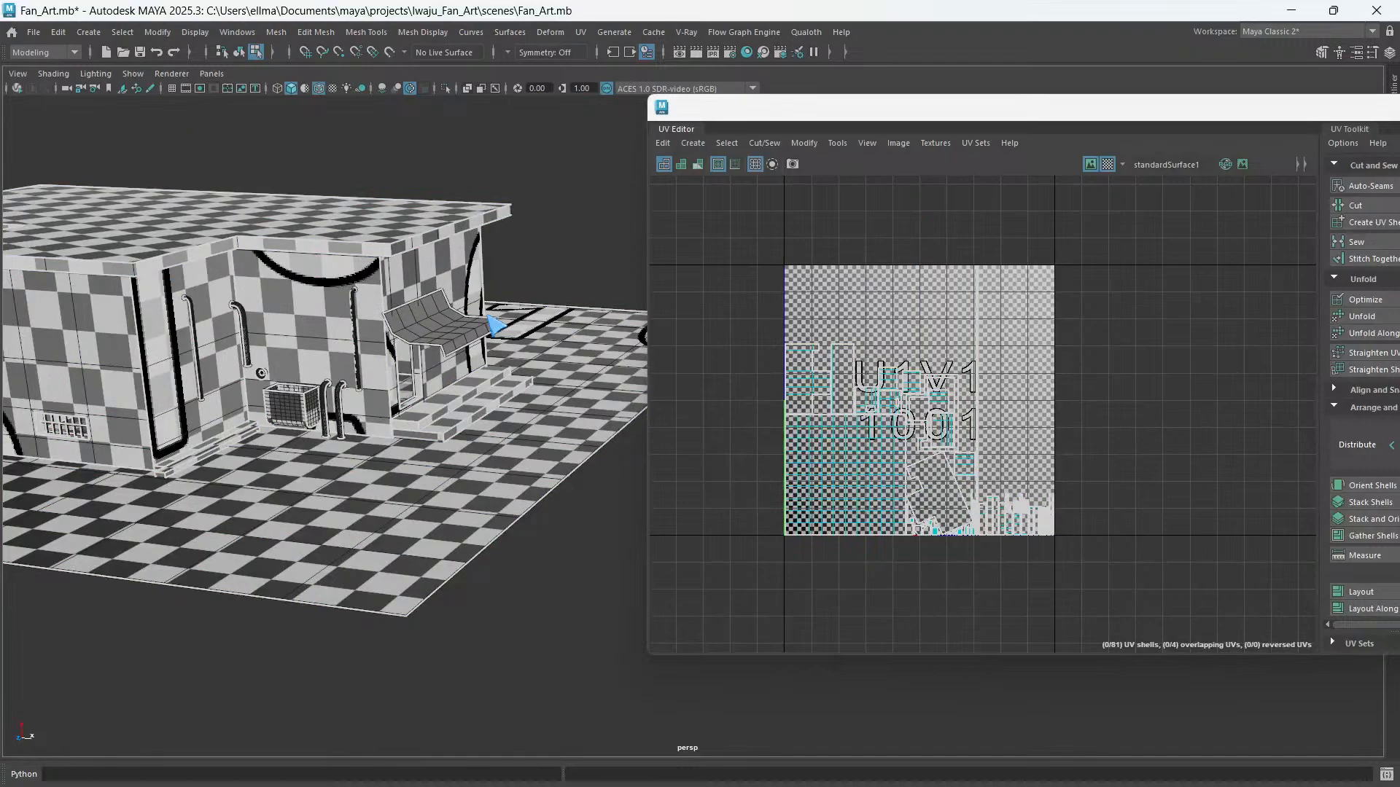
click(481, 328)
key(w)
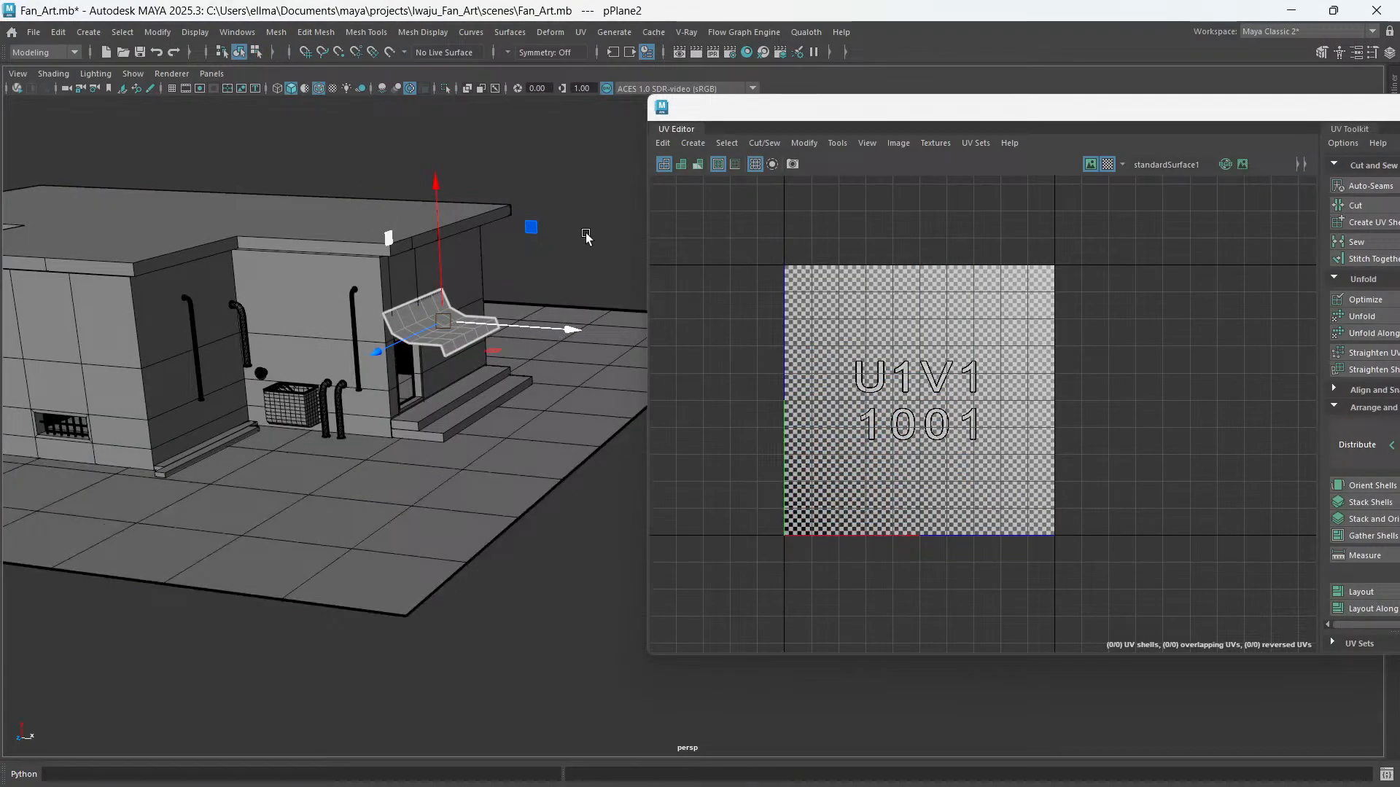
click(587, 237)
click(438, 325)
mouse_move(570, 353)
alt+mouse_down()
mouse_move(541, 359)
mouse_move(554, 350)
alt+mouse_up()
scroll(992, 387, up, 5)
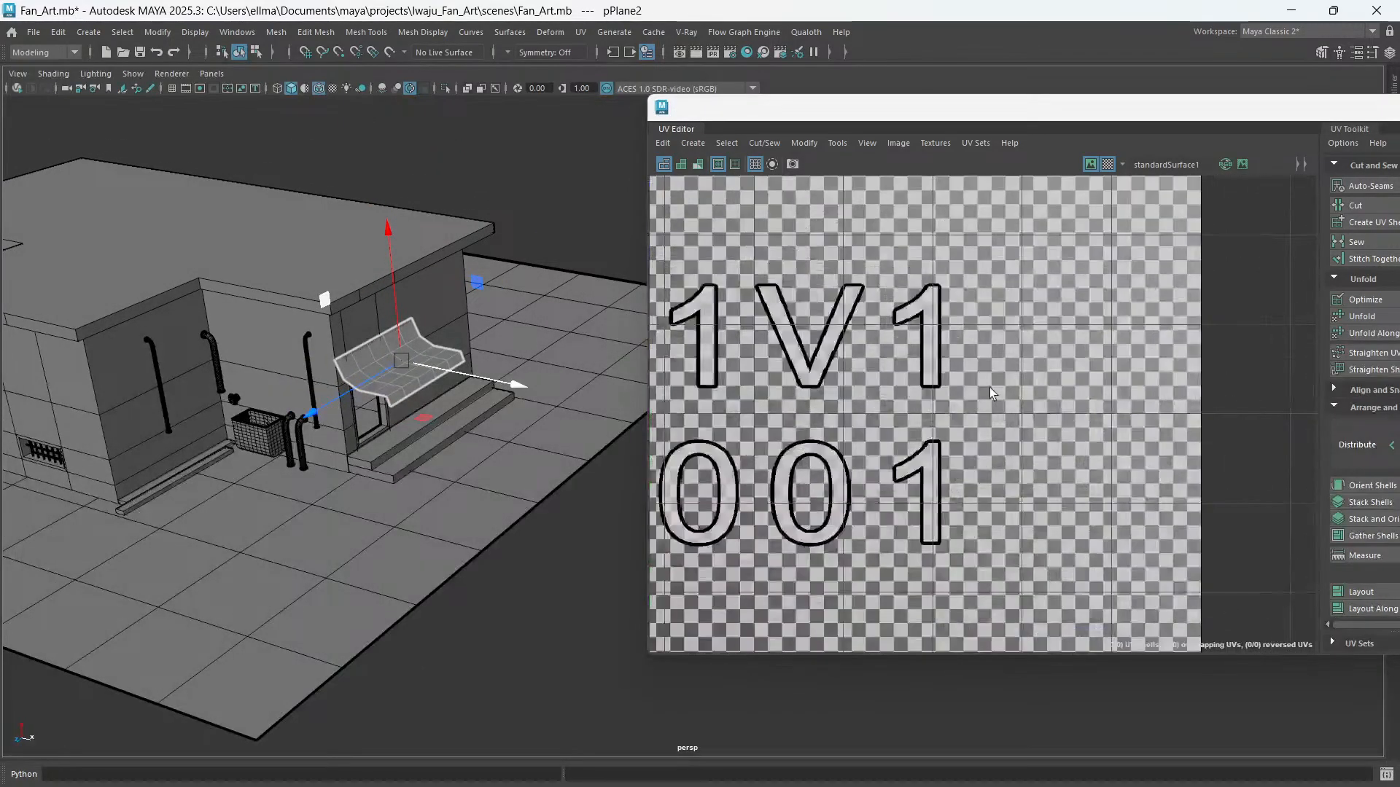
scroll(1021, 358, down, 5)
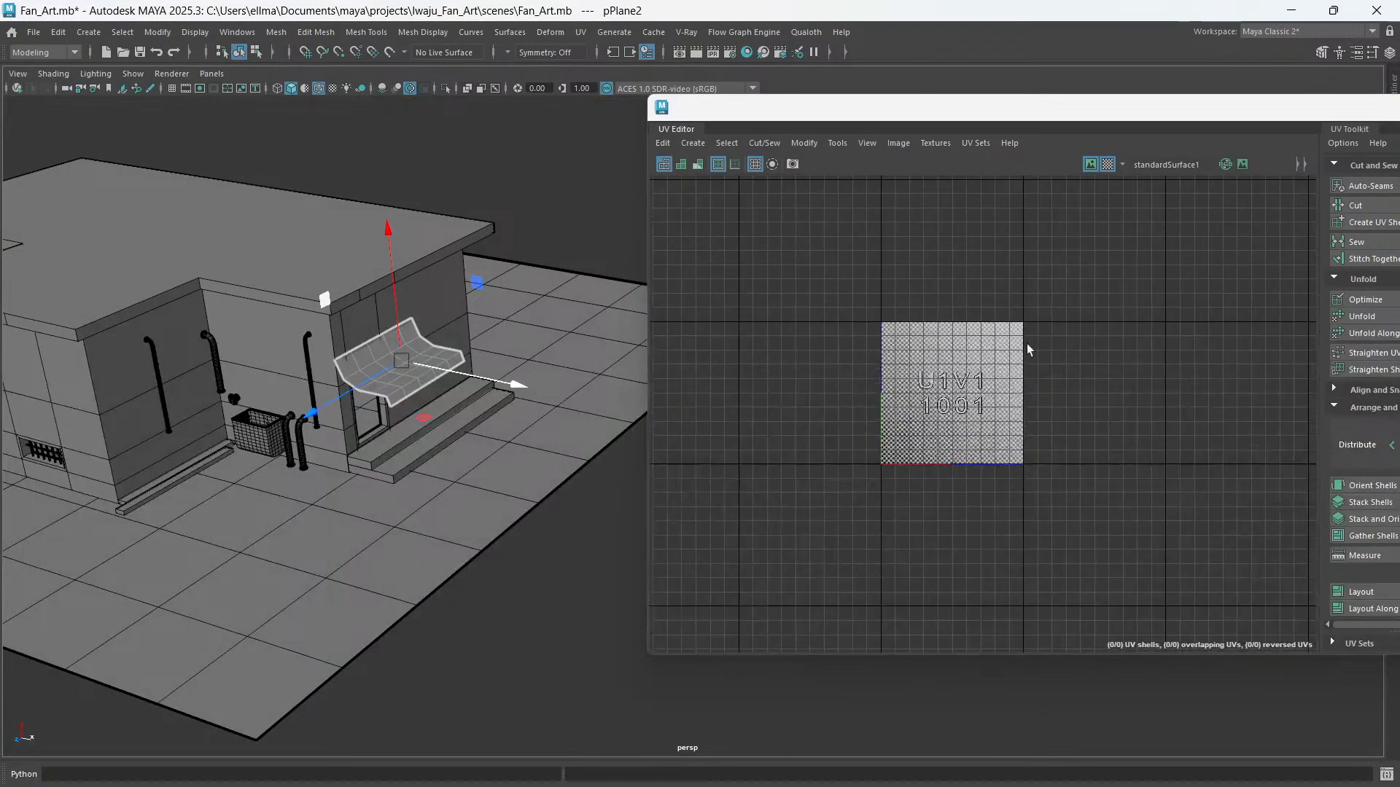
- Turn off the checker pattern and reselect the awning to recheck its UVs
click(1108, 165)
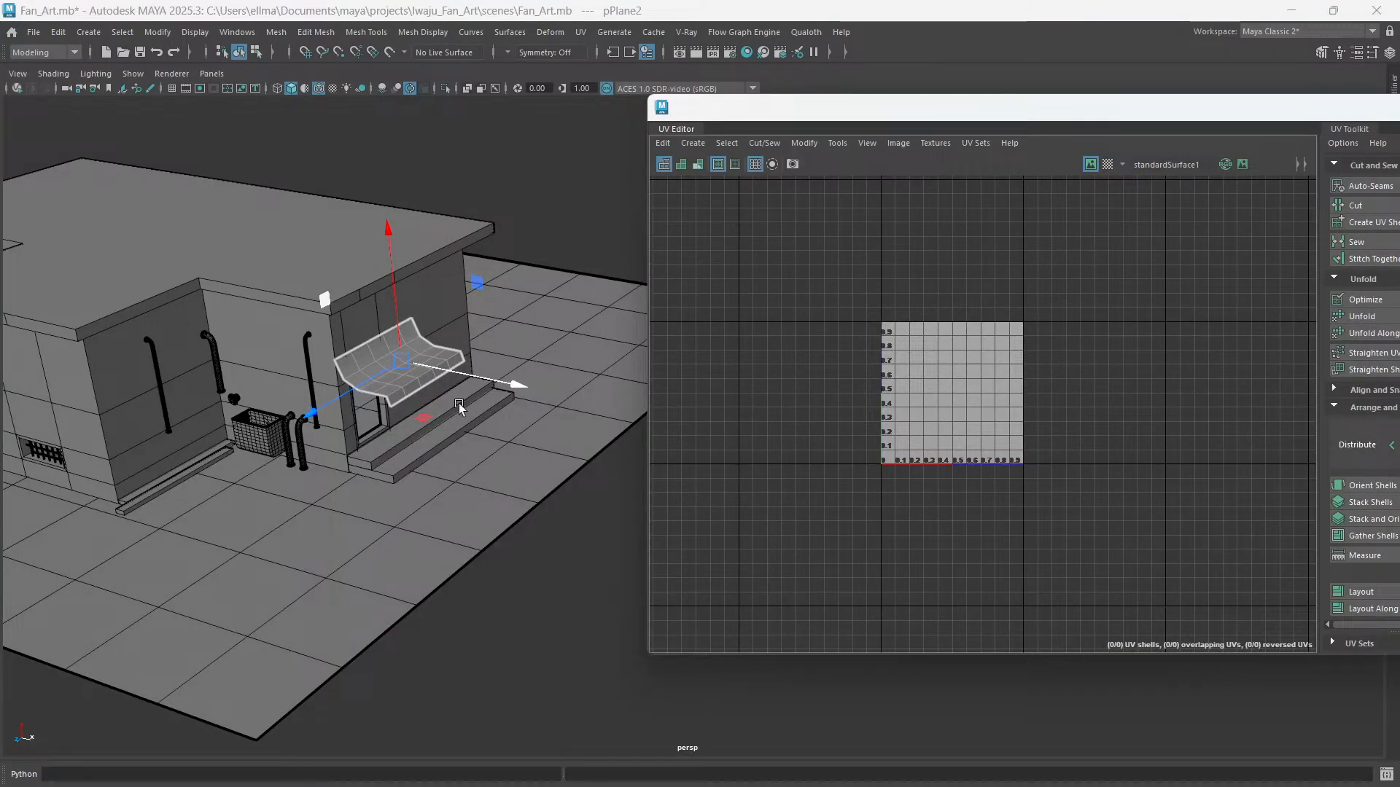
click(411, 382)
click(601, 226)
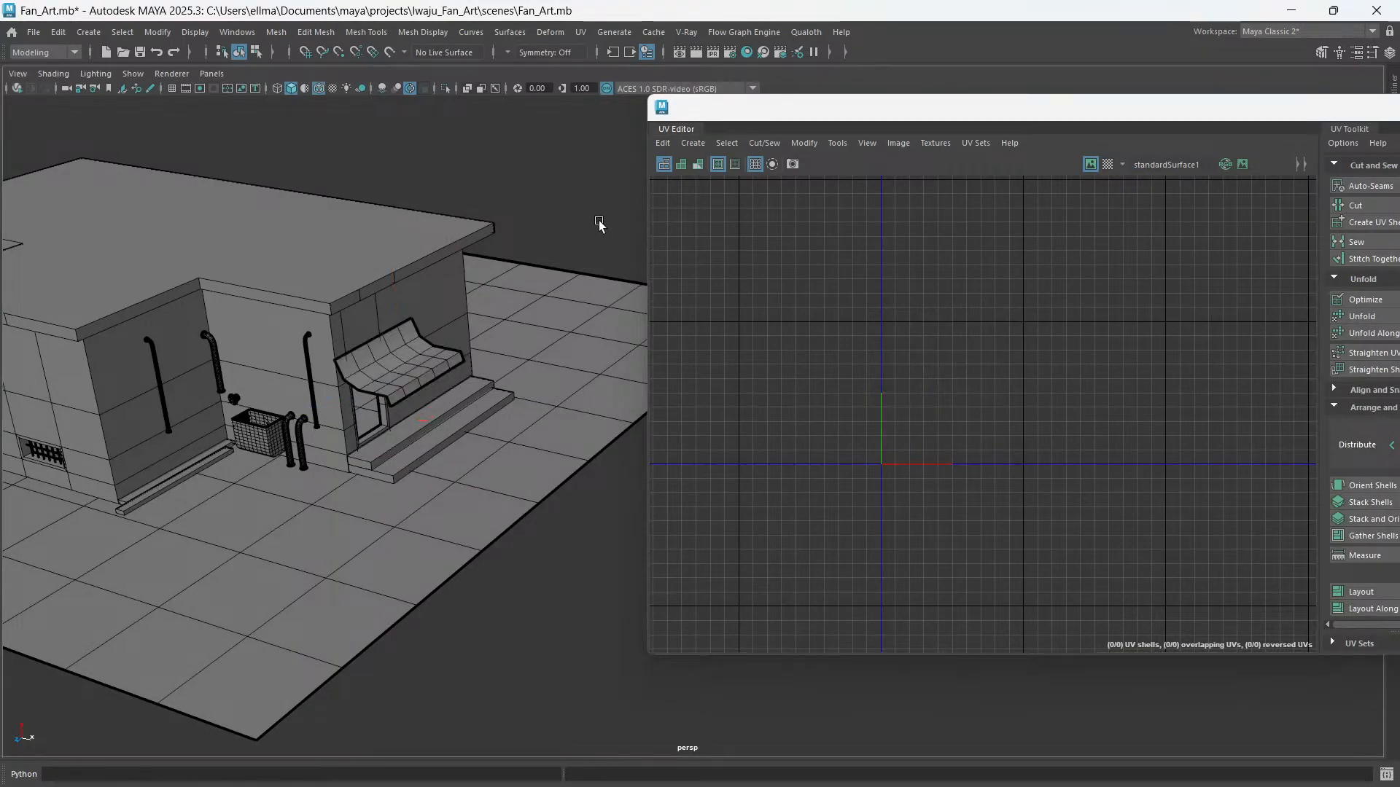
click(392, 362)
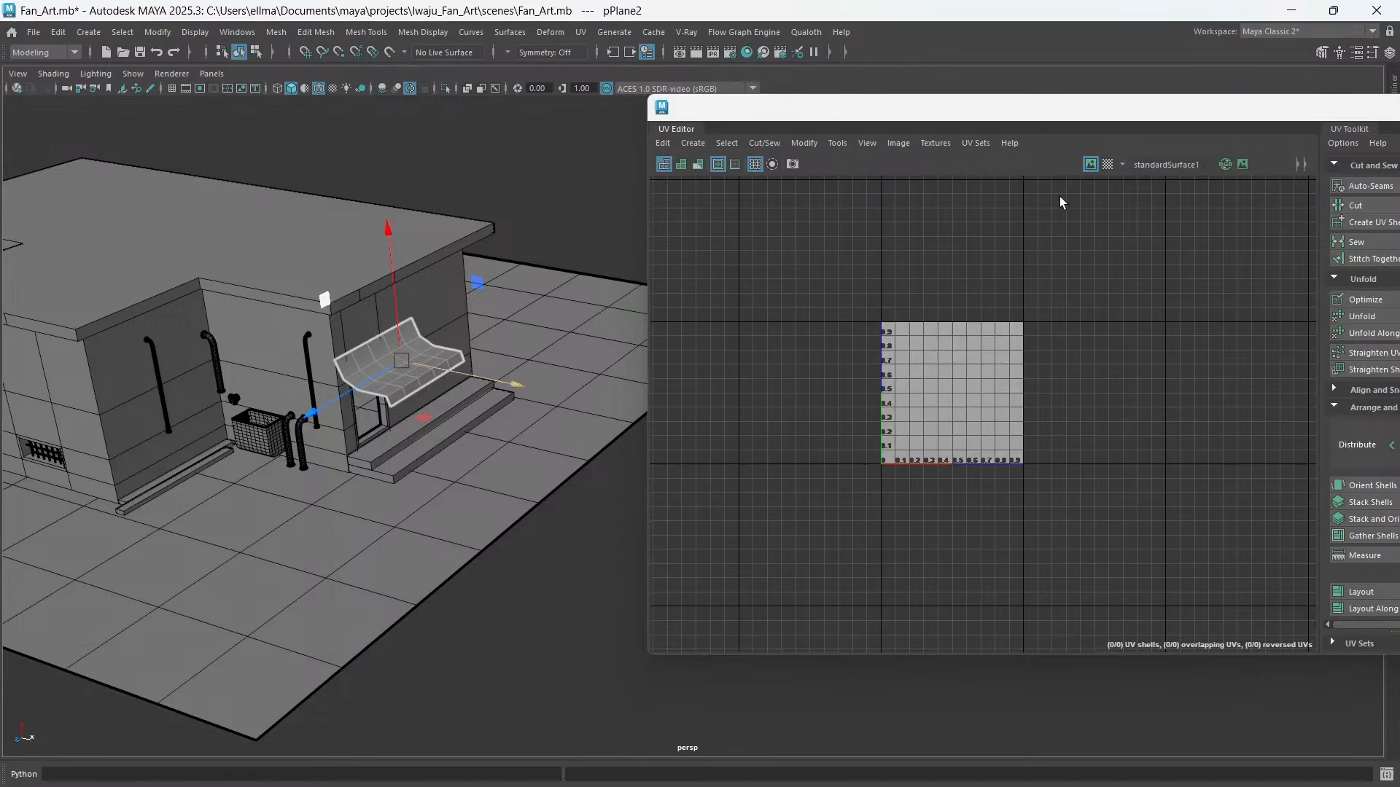
click(1108, 164)
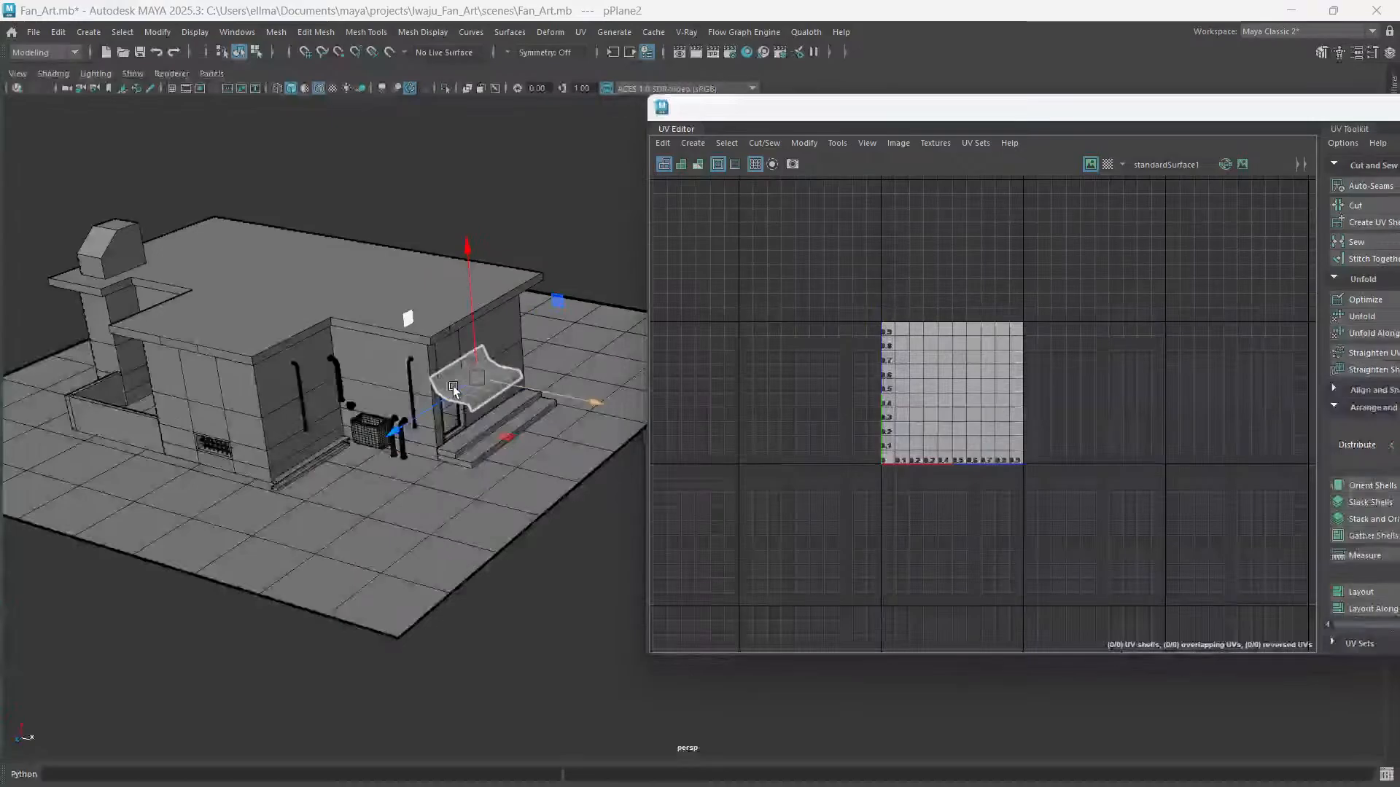
- Try deleting the awning's UVs, and undo the deletion
alt+drag(453, 387, 529, 411)
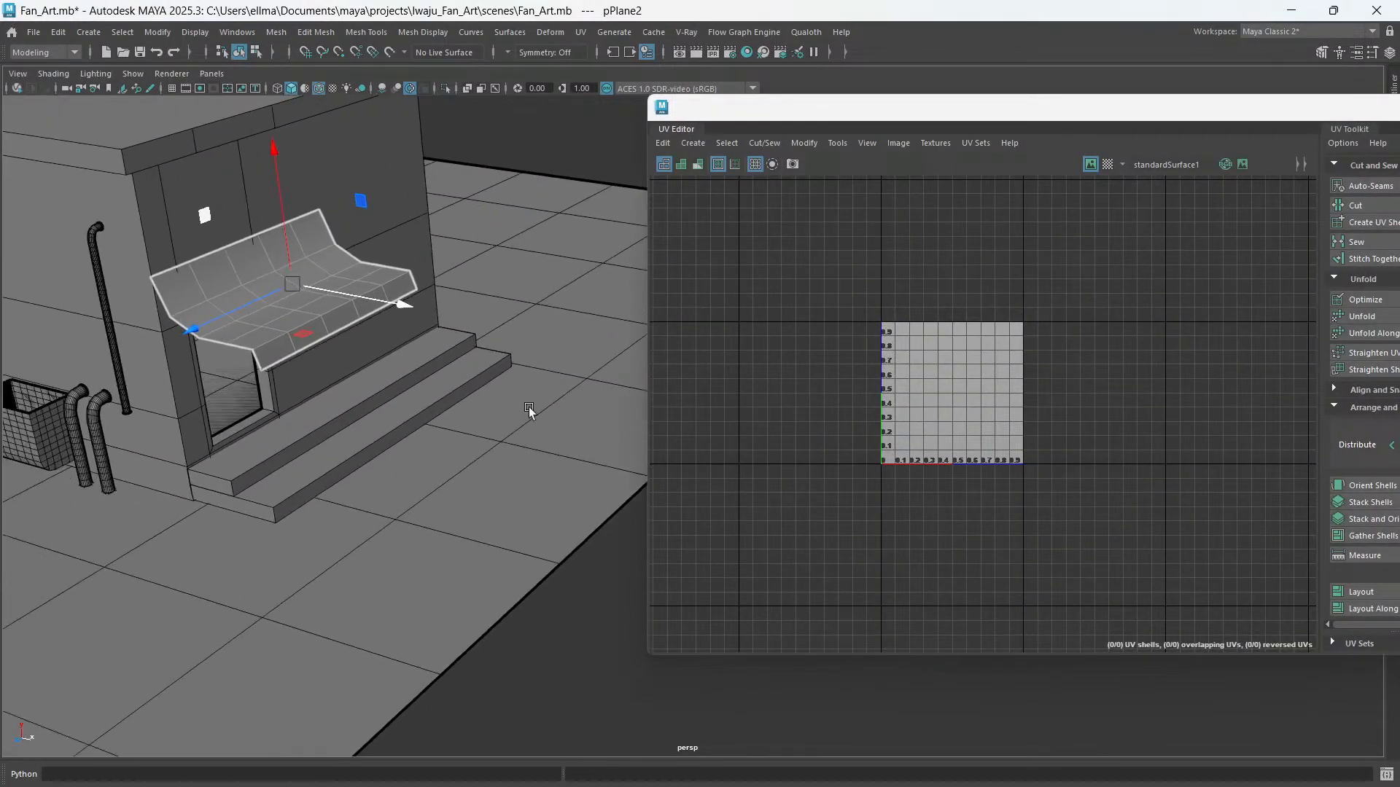
click(663, 143)
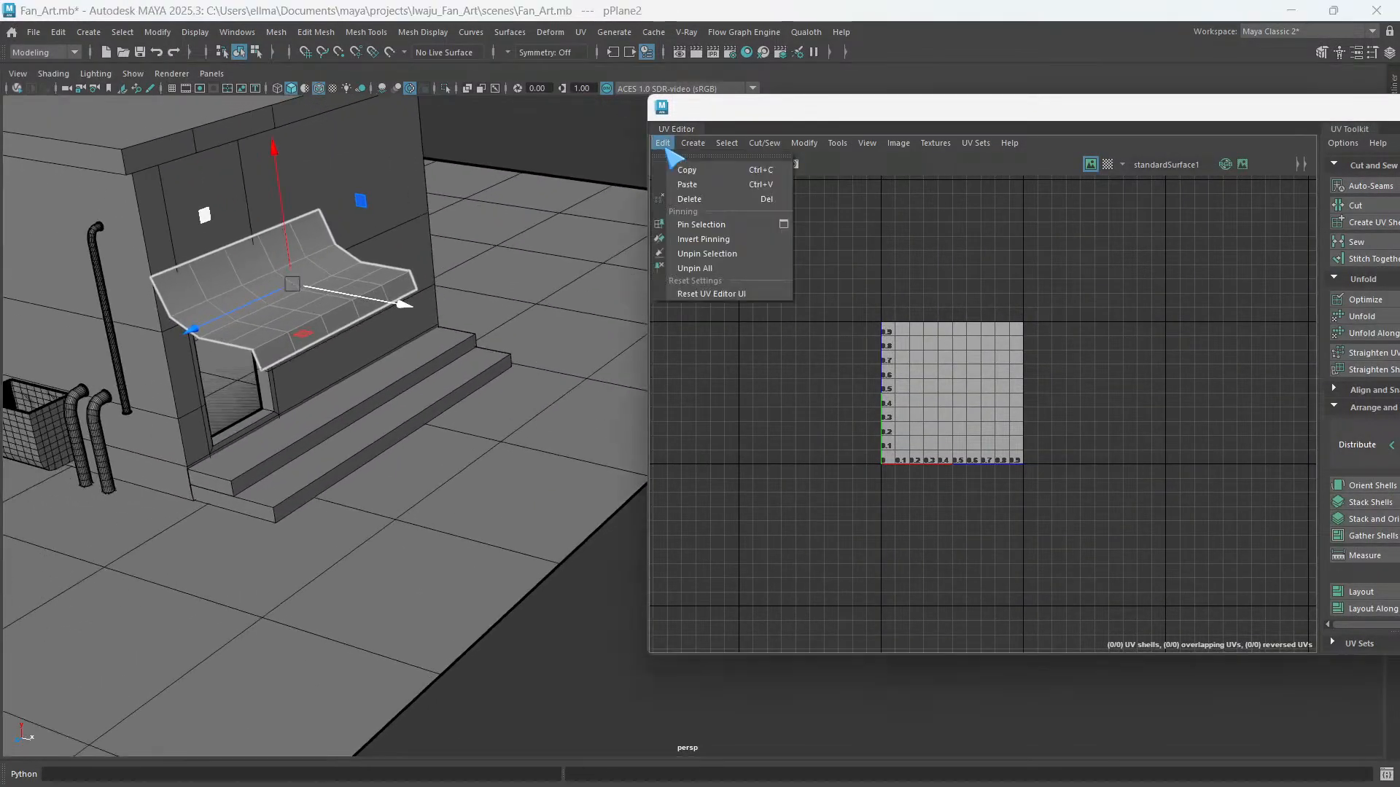
click(696, 198)
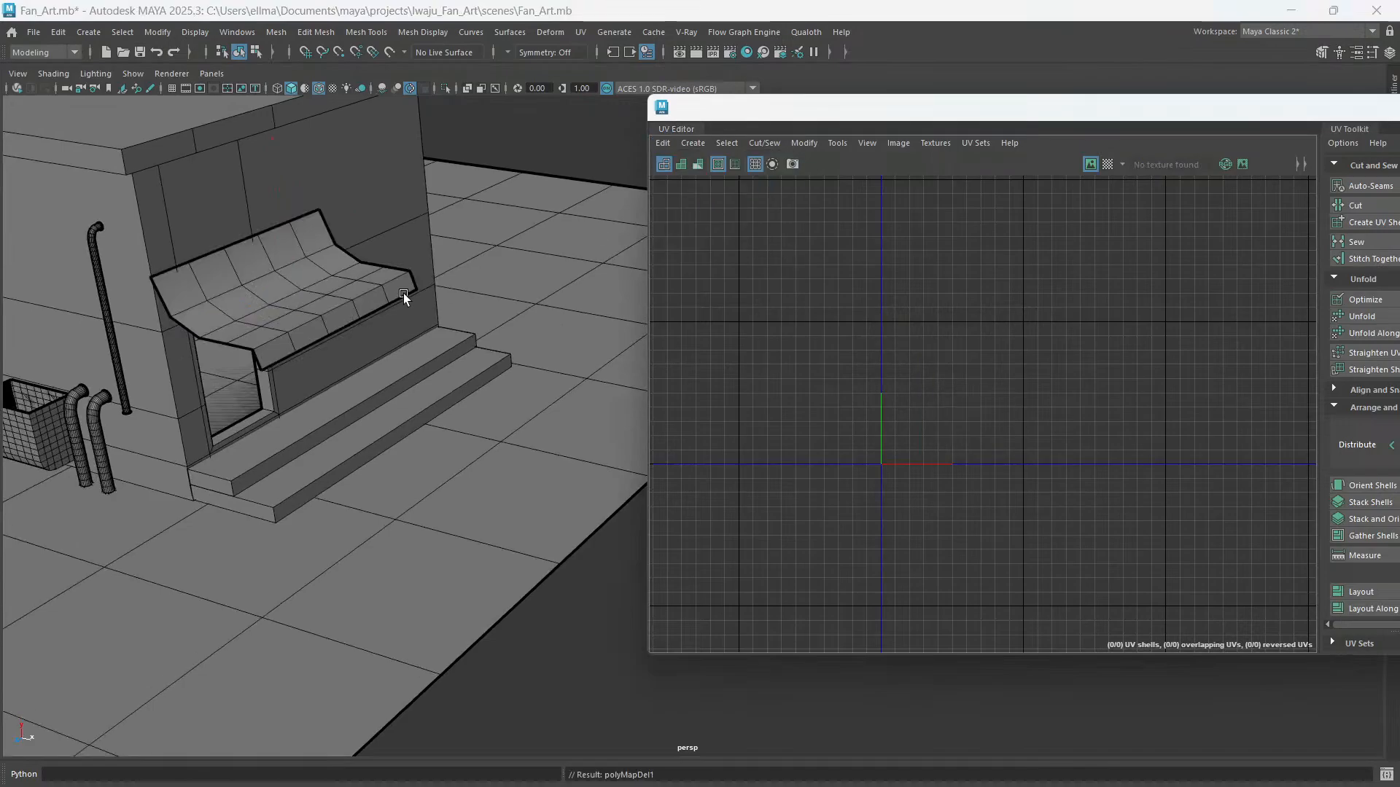
key(ctrl+z)
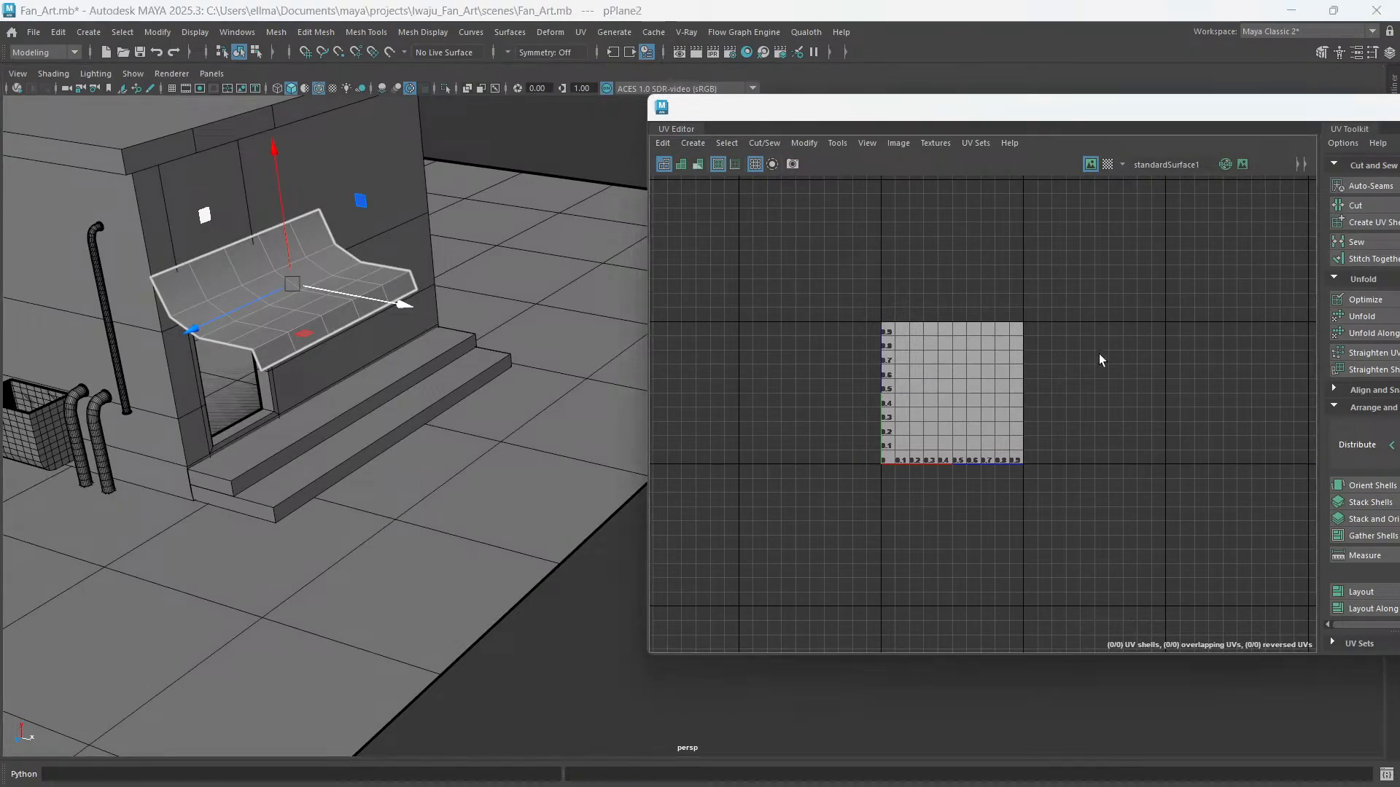
- Select all objects in the scene and display the checker pattern on them
scroll(909, 409, up, 5)
scroll(908, 409, down, 5)
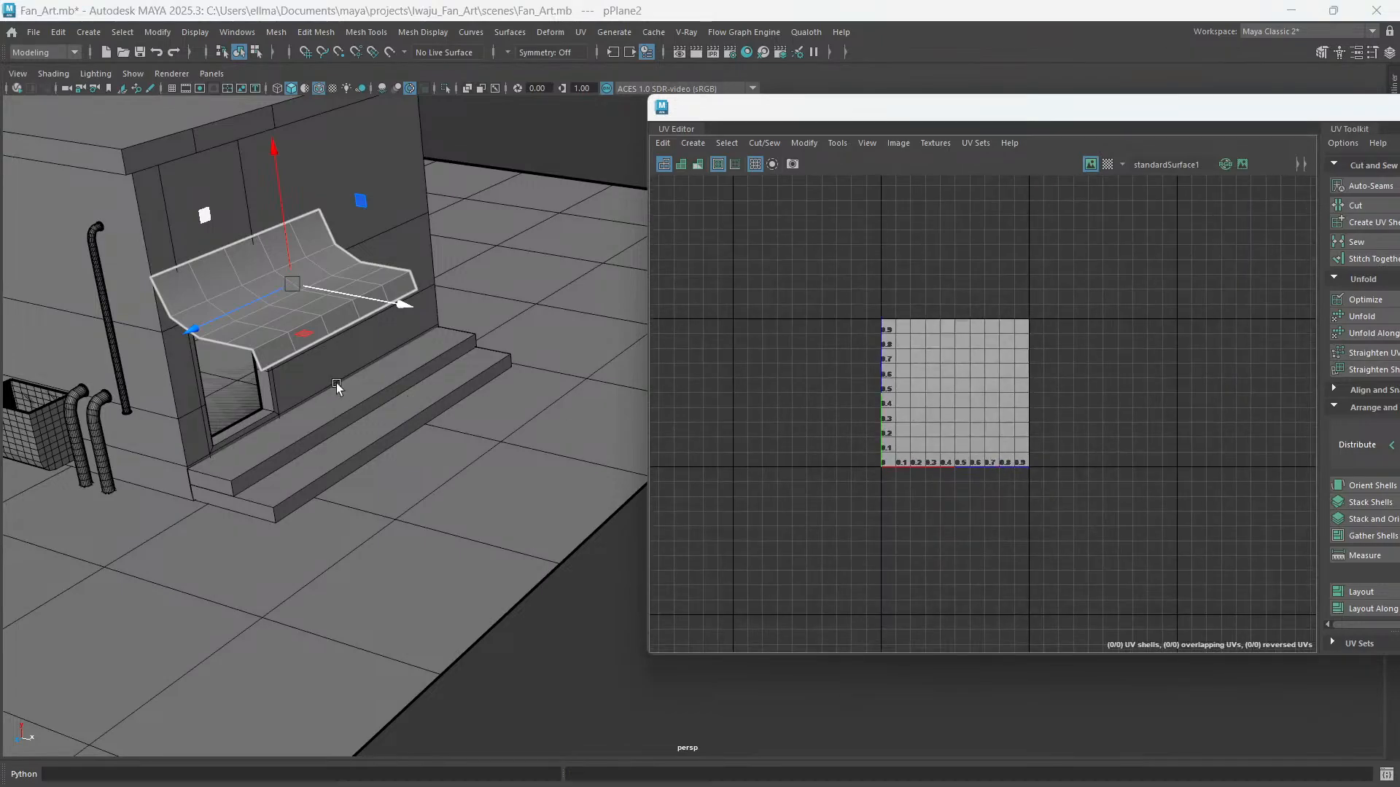
scroll(335, 383, down, 6)
alt+drag(392, 434, 438, 467)
scroll(432, 491, up, 2)
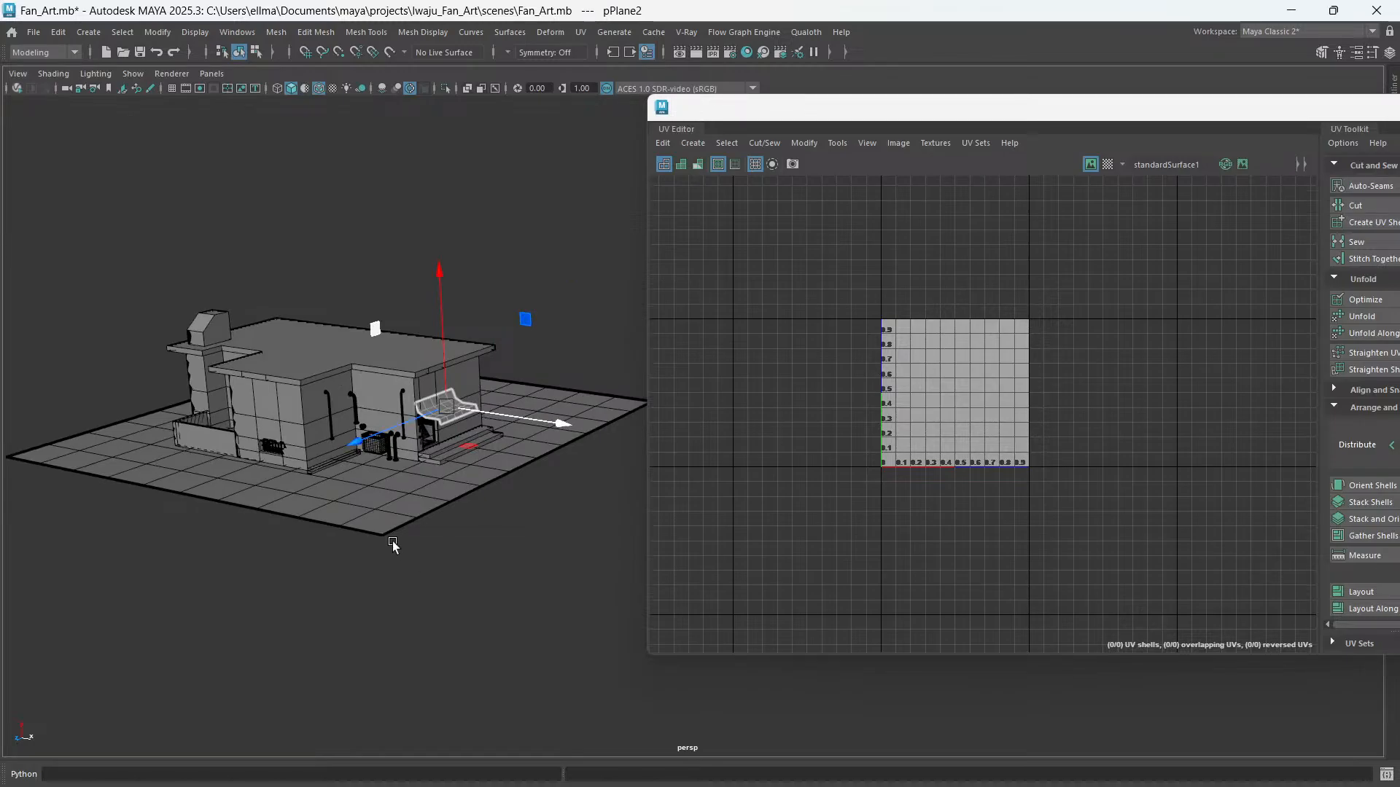
alt+middle_drag(394, 539, 427, 546)
drag(30, 273, 693, 621)
alt+drag(350, 649, 386, 642)
click(1107, 163)
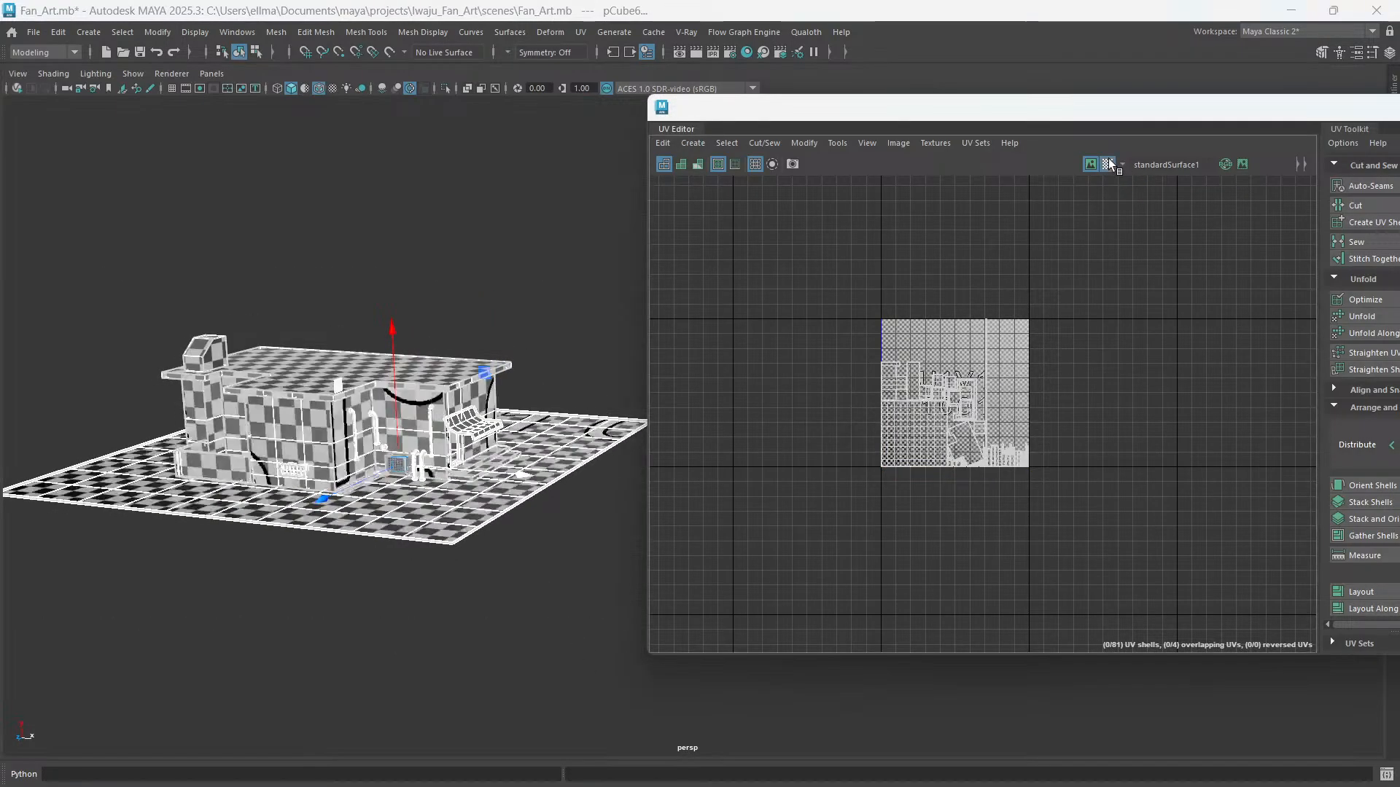
- Examine the checker pattern on the entrance steps, walls, pipes, basket and awning for stretching and uneven scale
scroll(463, 482, up, 10)
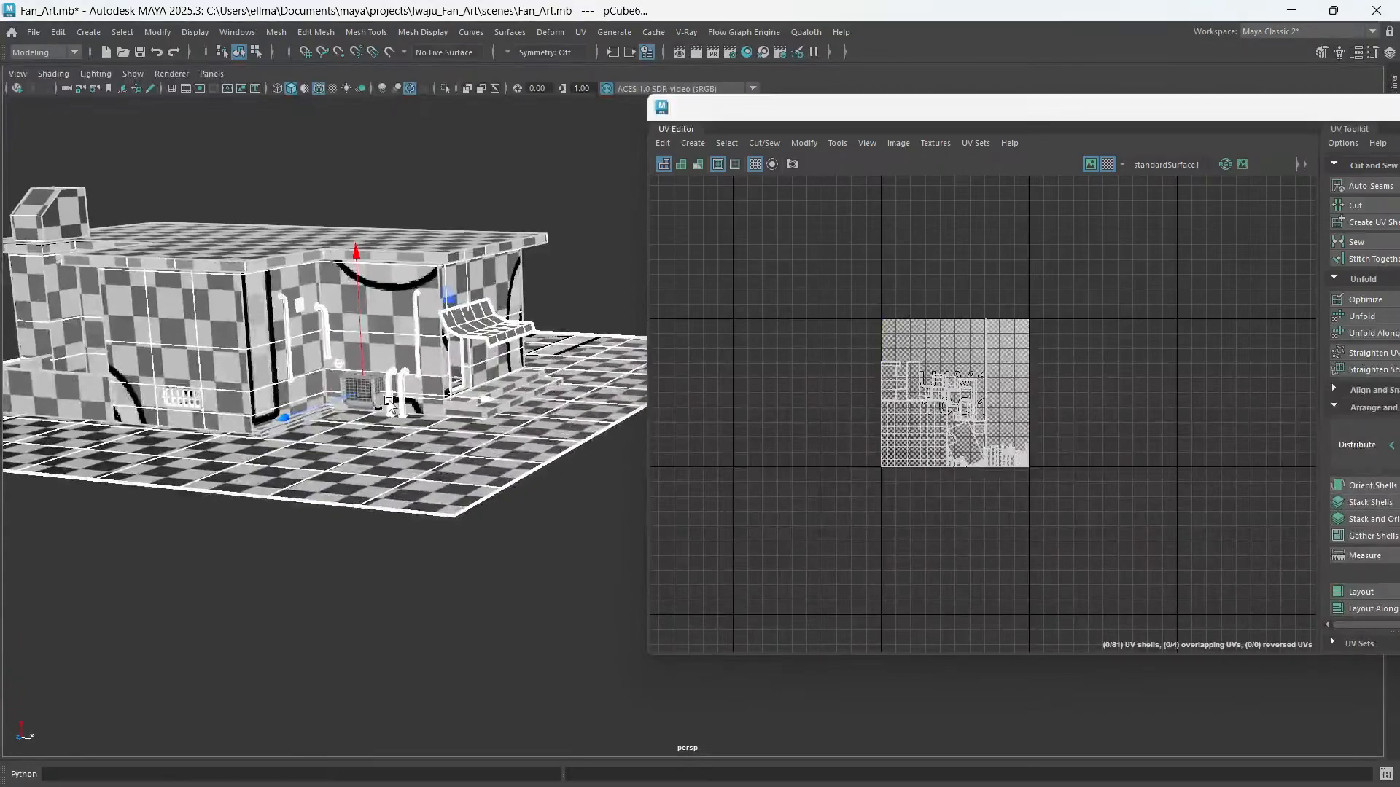
alt+middle_drag(311, 413, 629, 414)
scroll(321, 343, up, 7)
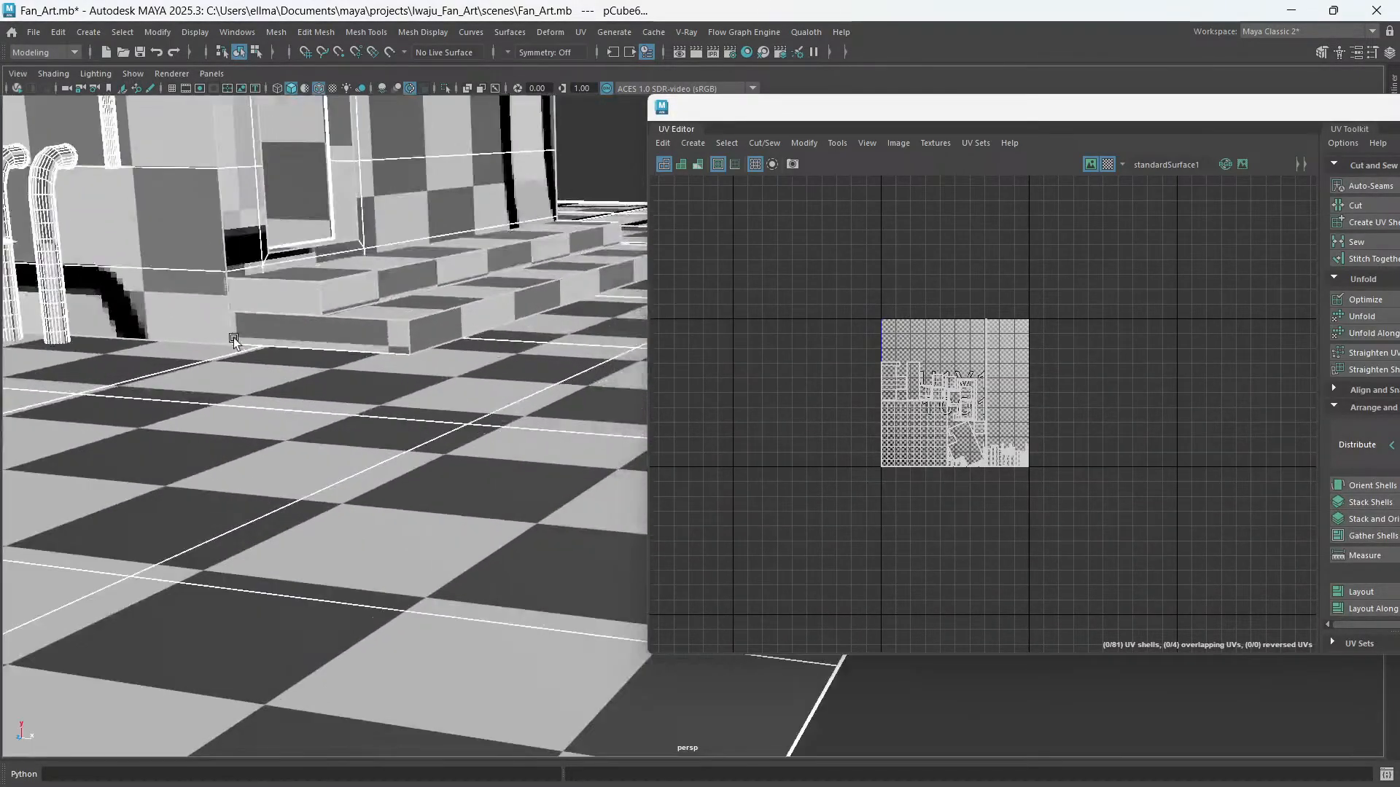
alt+middle_drag(234, 337, 646, 374)
alt+middle_drag(375, 322, 477, 271)
scroll(506, 294, down, 6)
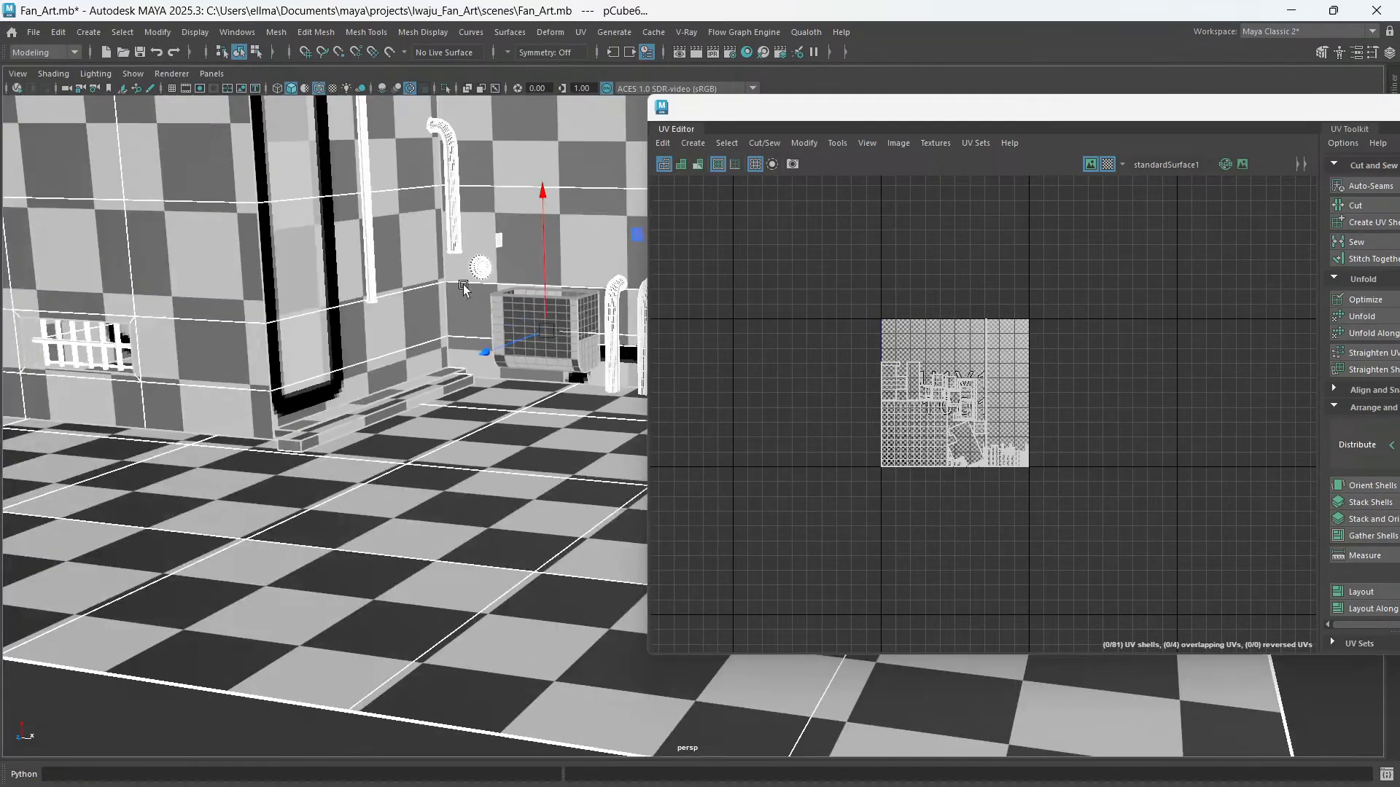
scroll(506, 295, down, 10)
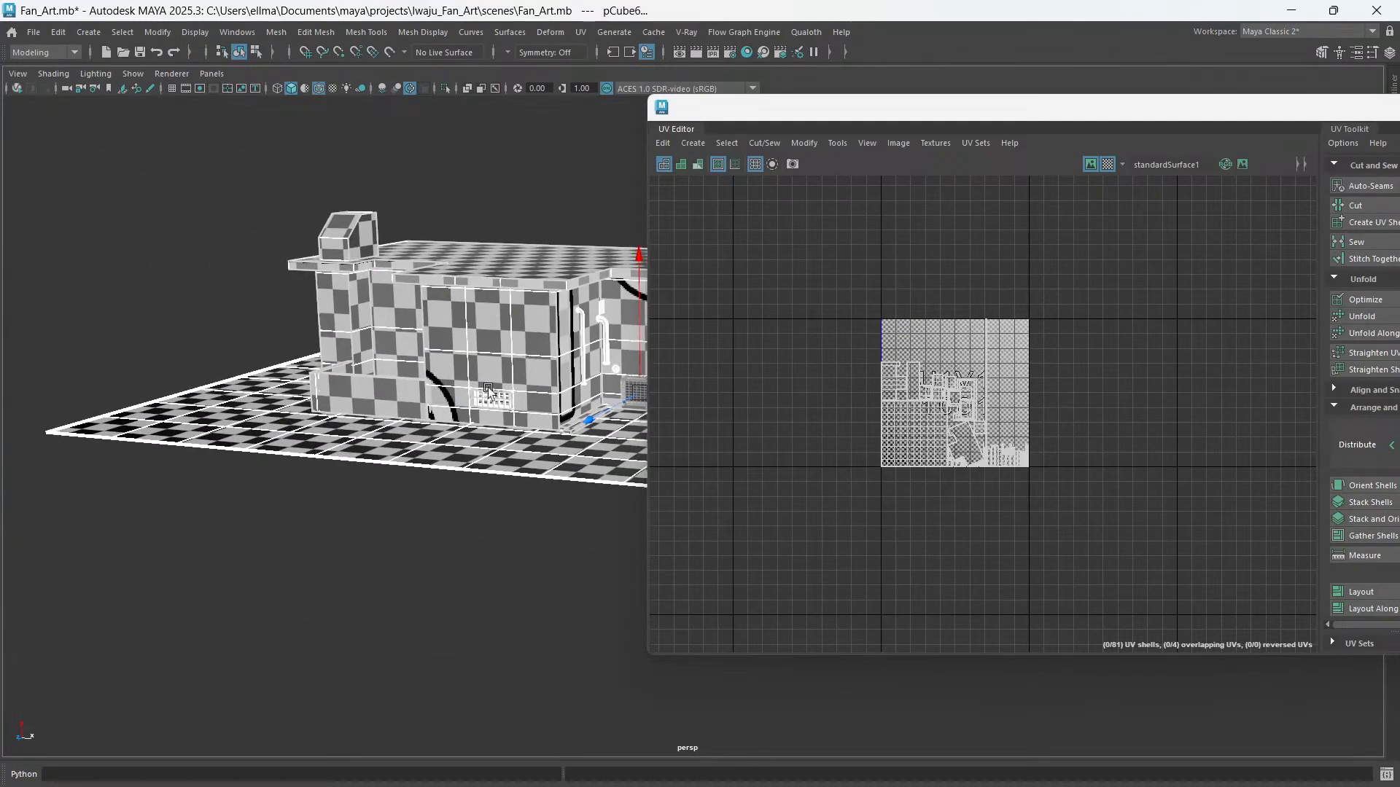
scroll(485, 379, up, 8)
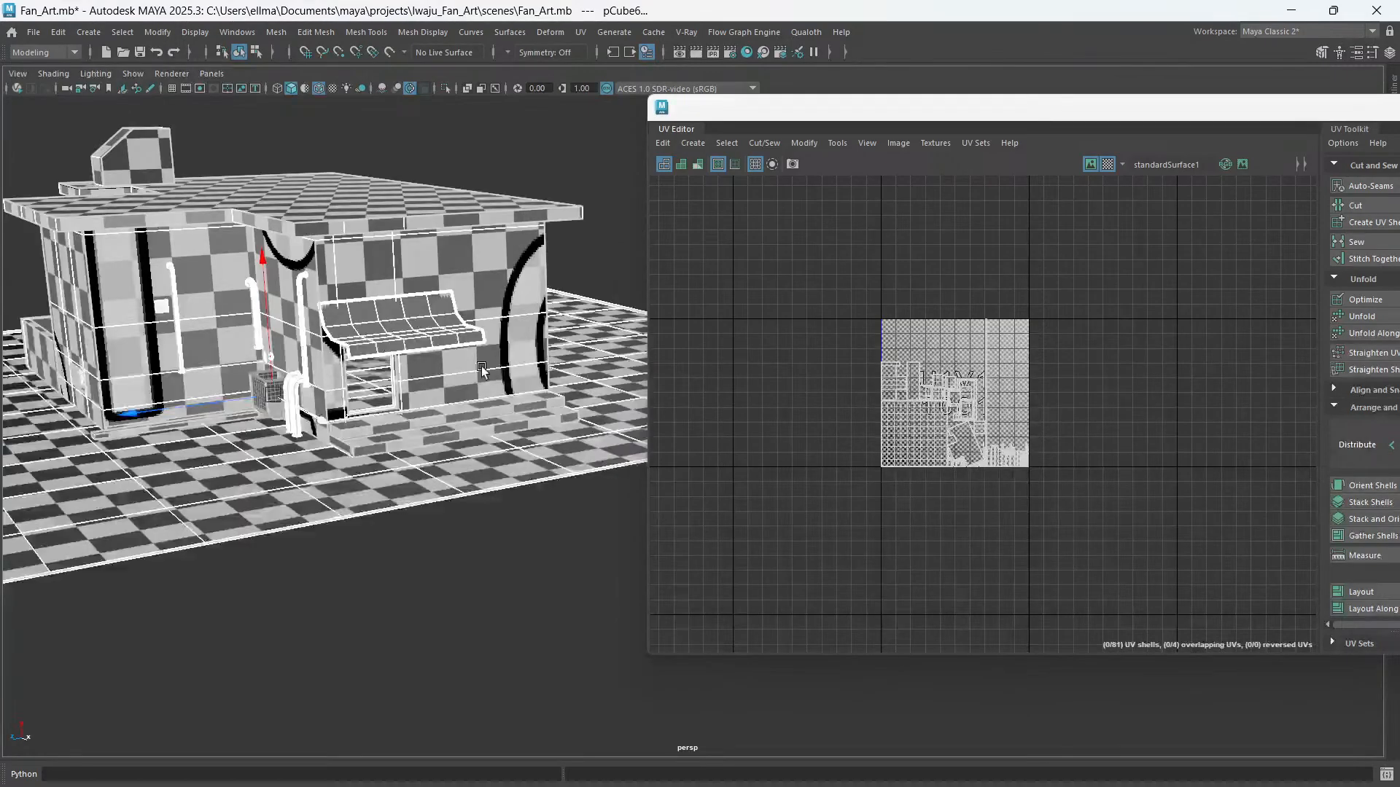
- Examine the checker pattern up close on the entrance steps, ground and front wall corner for stretching and uneven scale
scroll(482, 369, up, 8)
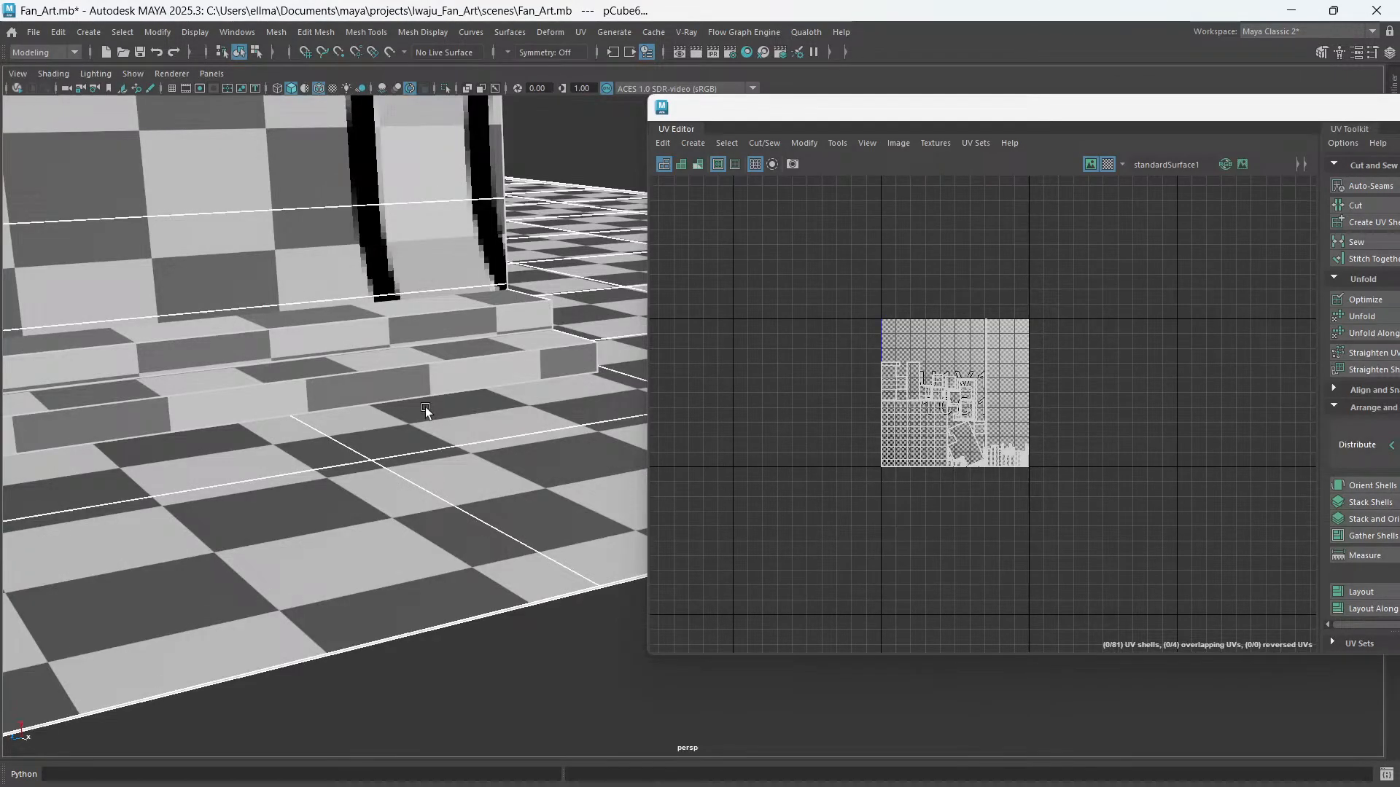
scroll(426, 407, down, 8)
alt+middle_drag(321, 335, 350, 358)
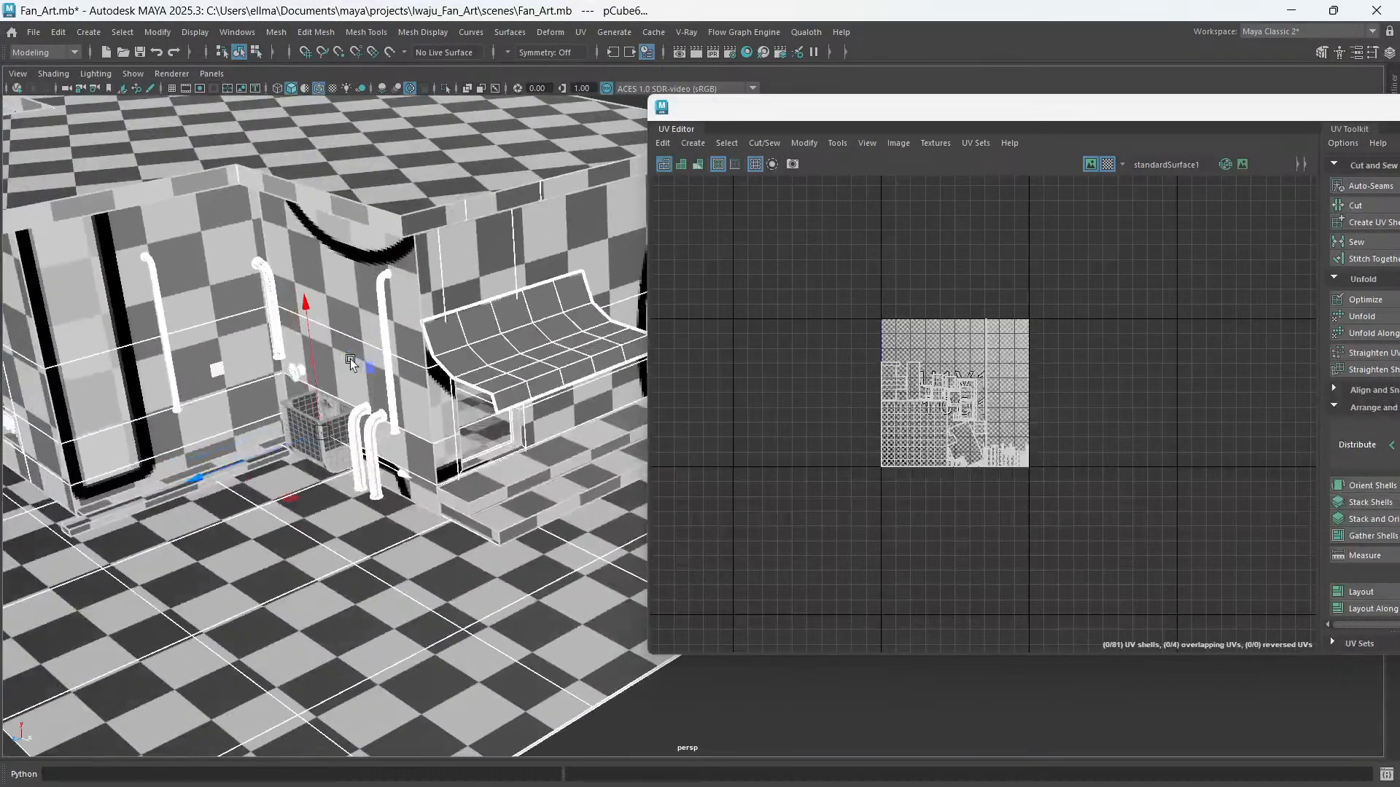
scroll(473, 403, up, 3)
scroll(425, 513, down, 5)
alt+drag(425, 513, 514, 492)
scroll(177, 467, up, 5)
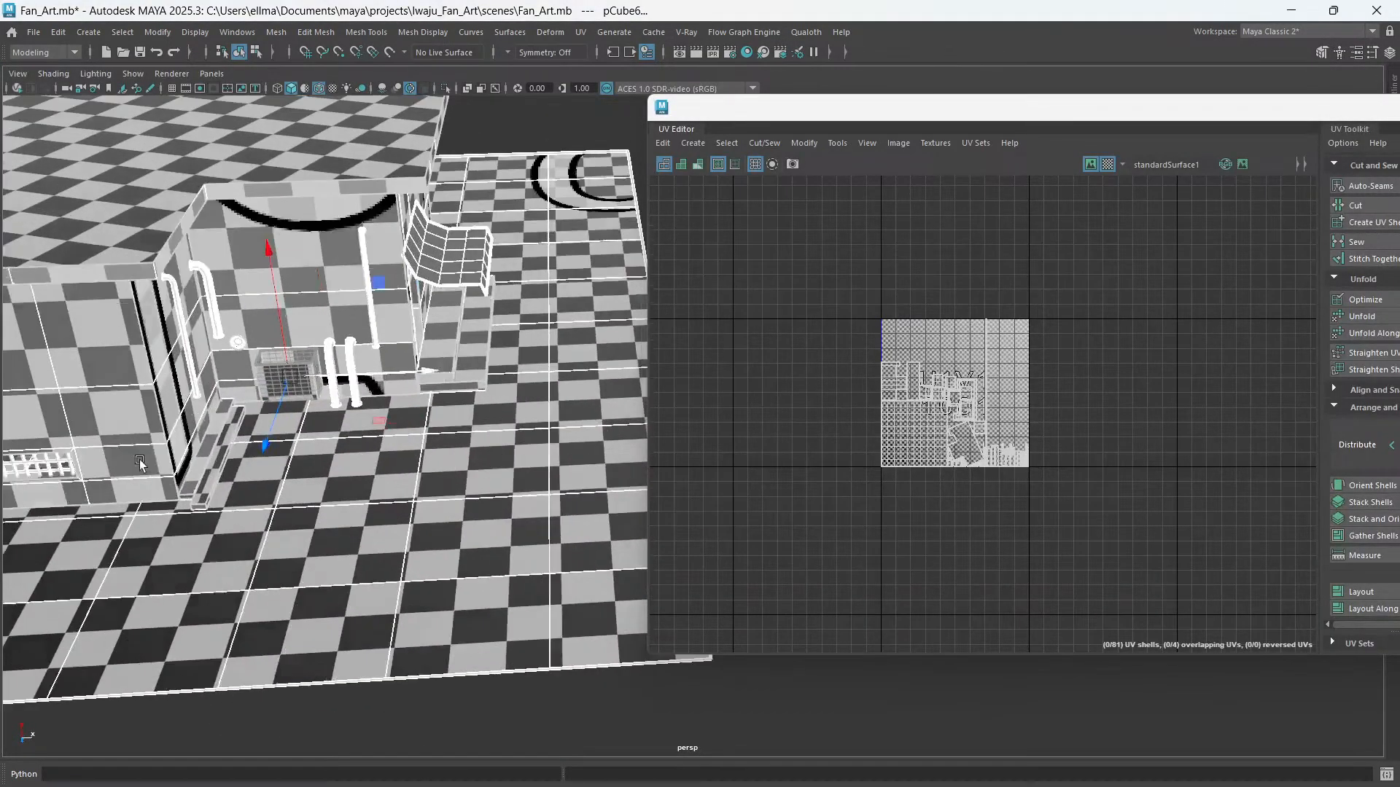
alt+middle_drag(516, 398, 632, 386)
alt+middle_drag(213, 417, 563, 363)
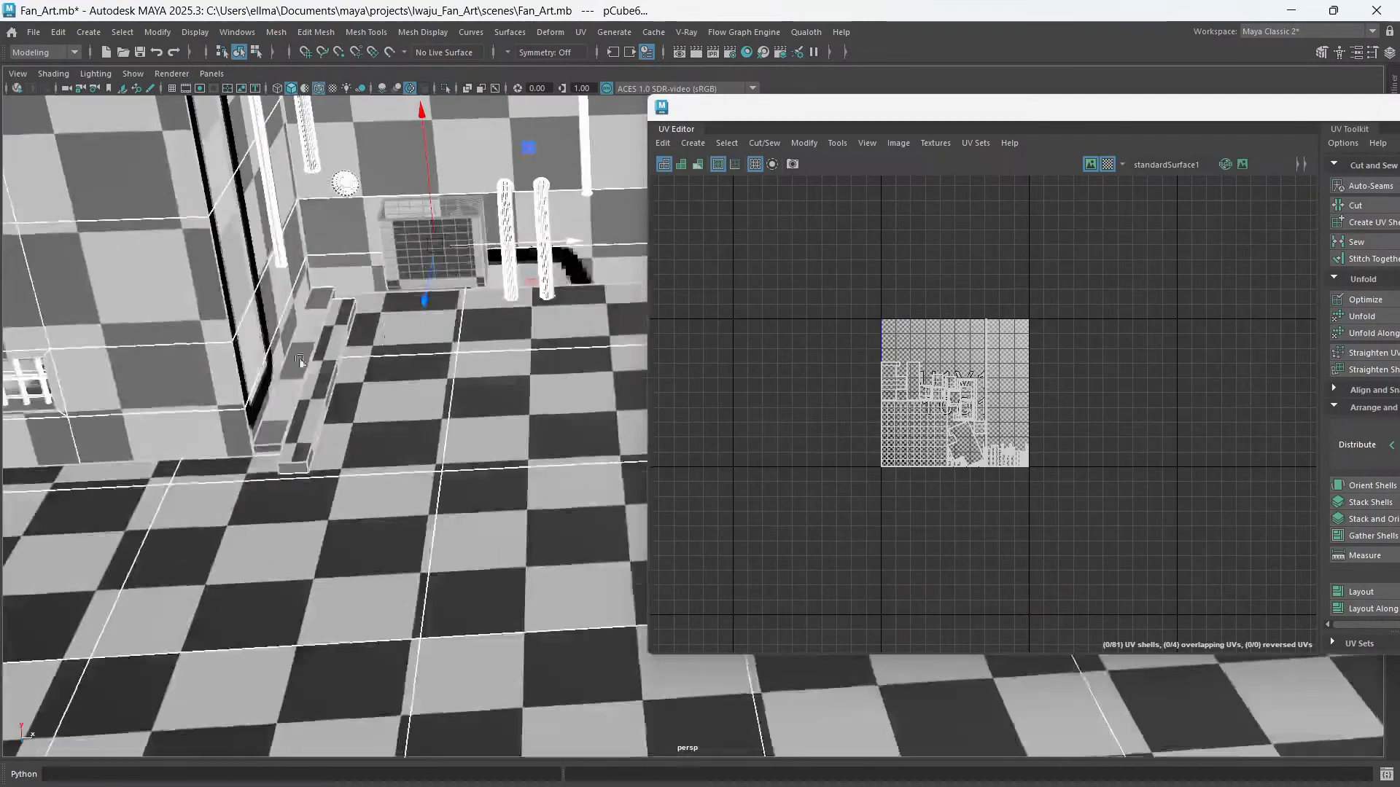
- Examine the checker pattern on the window bars, low side wall and chimney, and finish with an overview of the building
alt+middle_drag(303, 358, 619, 350)
scroll(395, 379, up, 3)
scroll(395, 378, up, 4)
alt+middle_drag(166, 352, 594, 391)
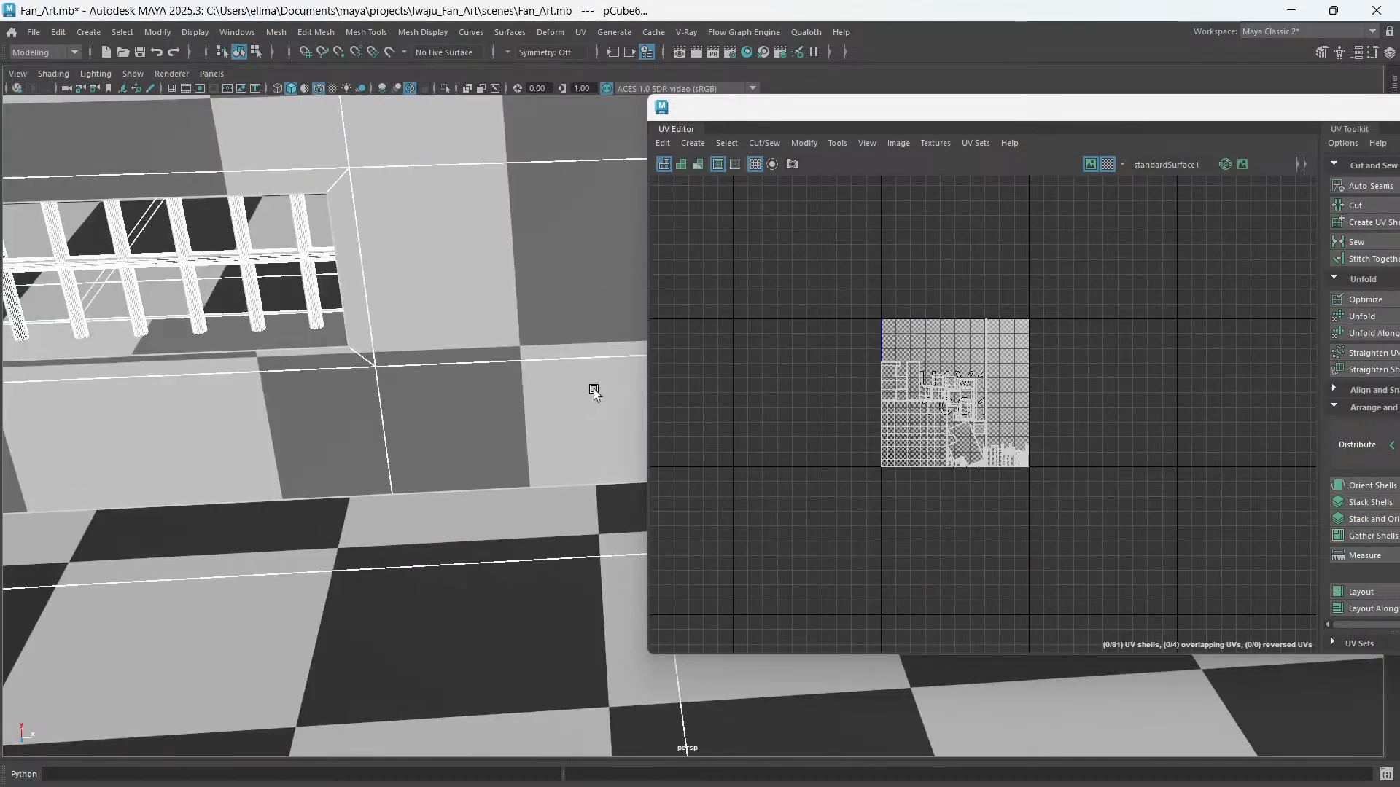
scroll(465, 307, up, 3)
scroll(419, 264, up, 4)
scroll(418, 264, down, 4)
alt+middle_drag(591, 499, 496, 339)
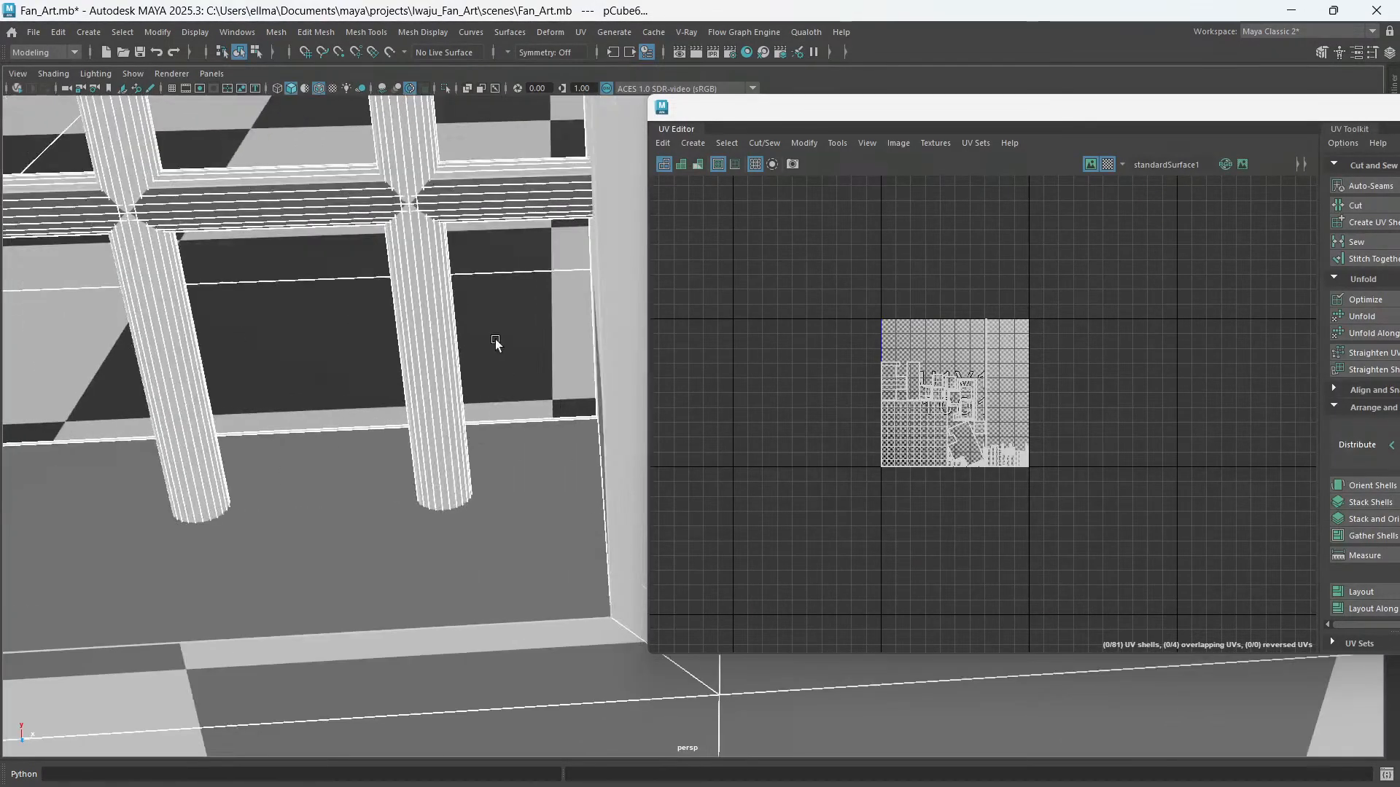
scroll(390, 288, up, 4)
scroll(532, 488, up, 3)
scroll(532, 489, down, 8)
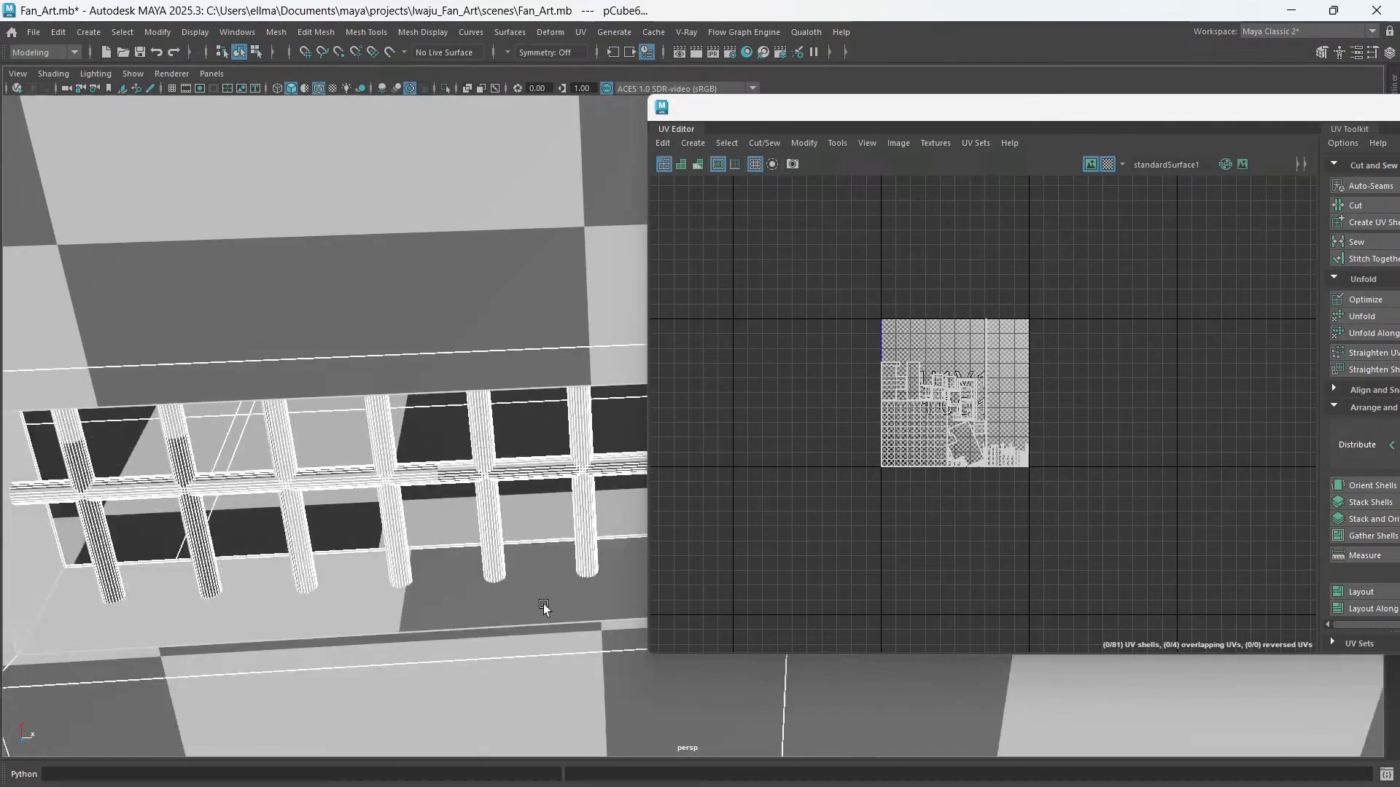
alt+middle_drag(544, 603, 510, 547)
scroll(510, 547, down, 8)
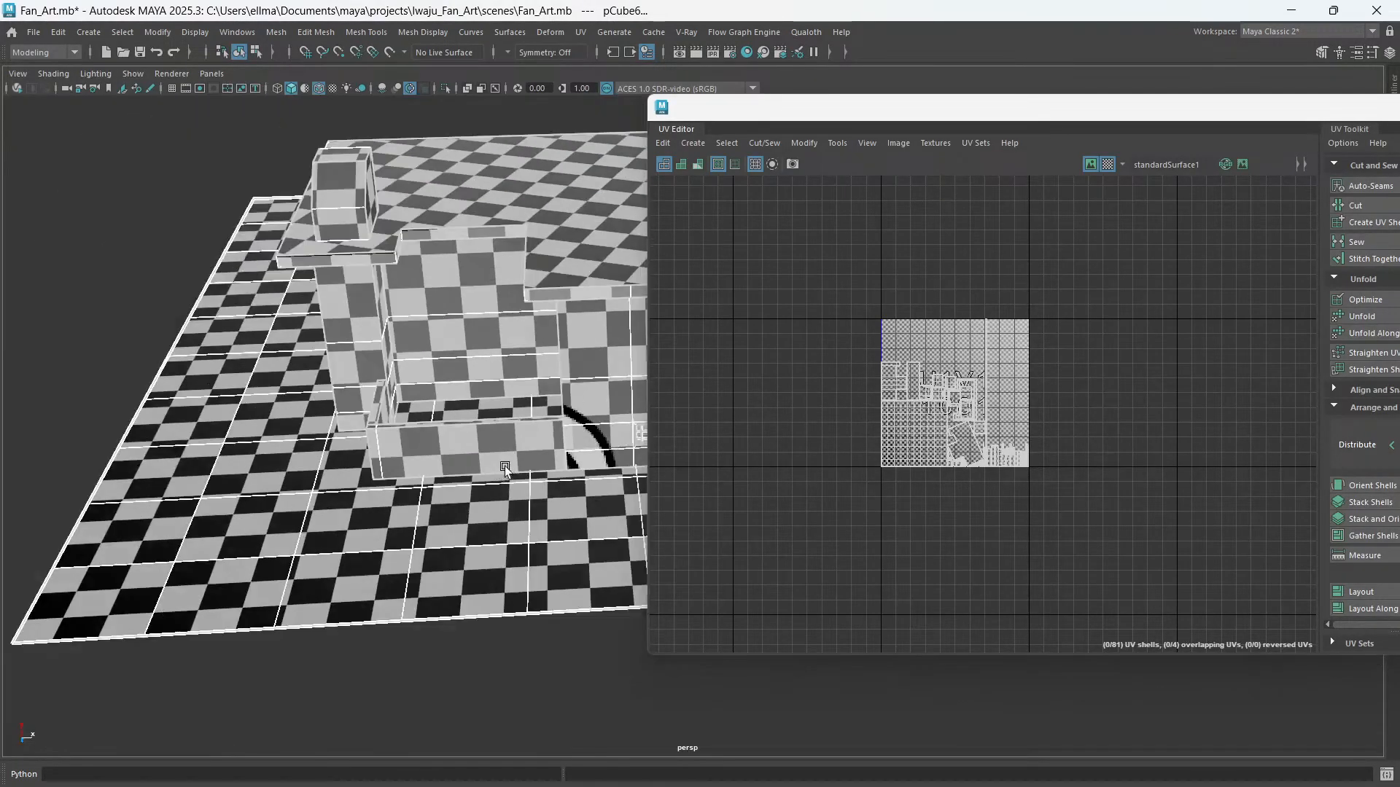
alt+drag(505, 466, 398, 466)
alt+middle_drag(399, 466, 419, 465)
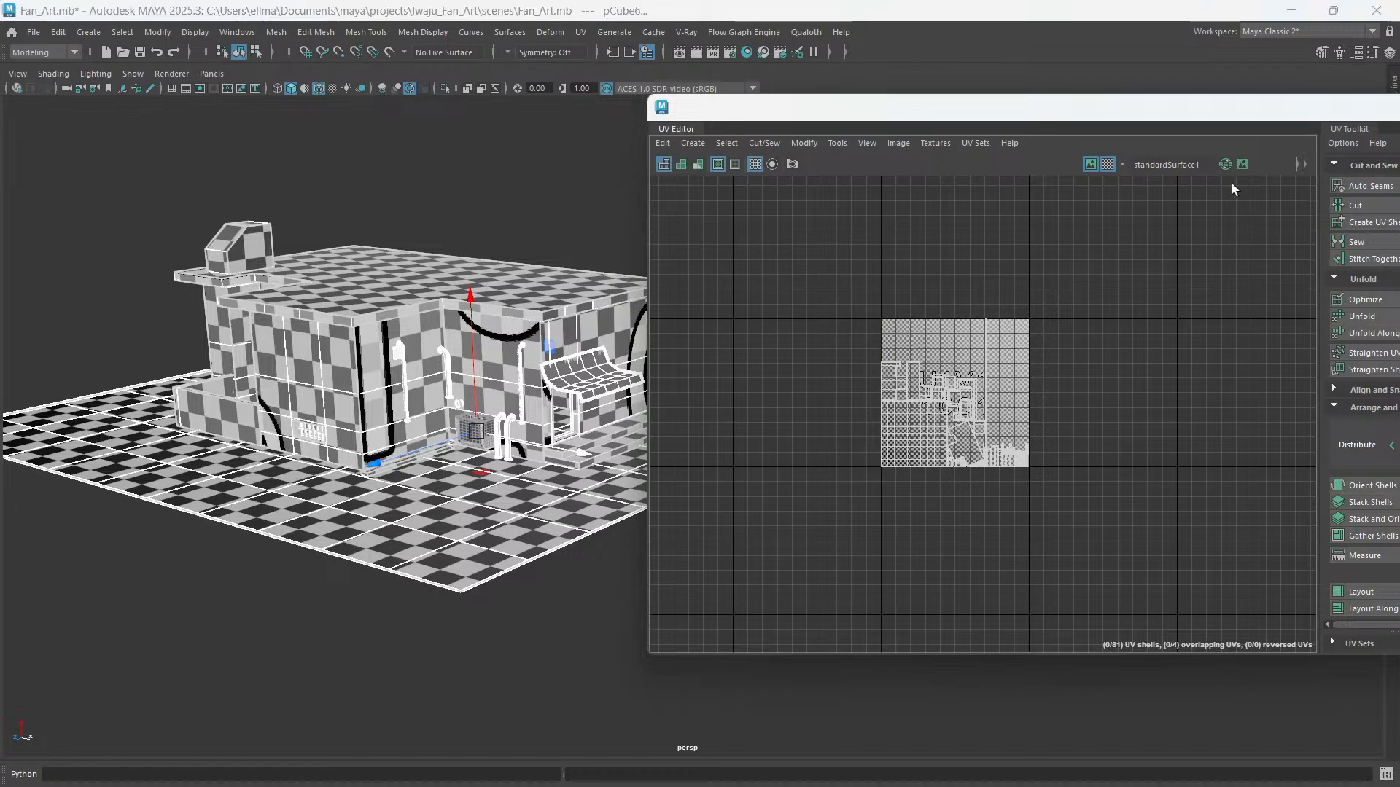
- Turn off the checker pattern, preview the plain shaded UV display, and switch to the UV distortion display
click(1110, 164)
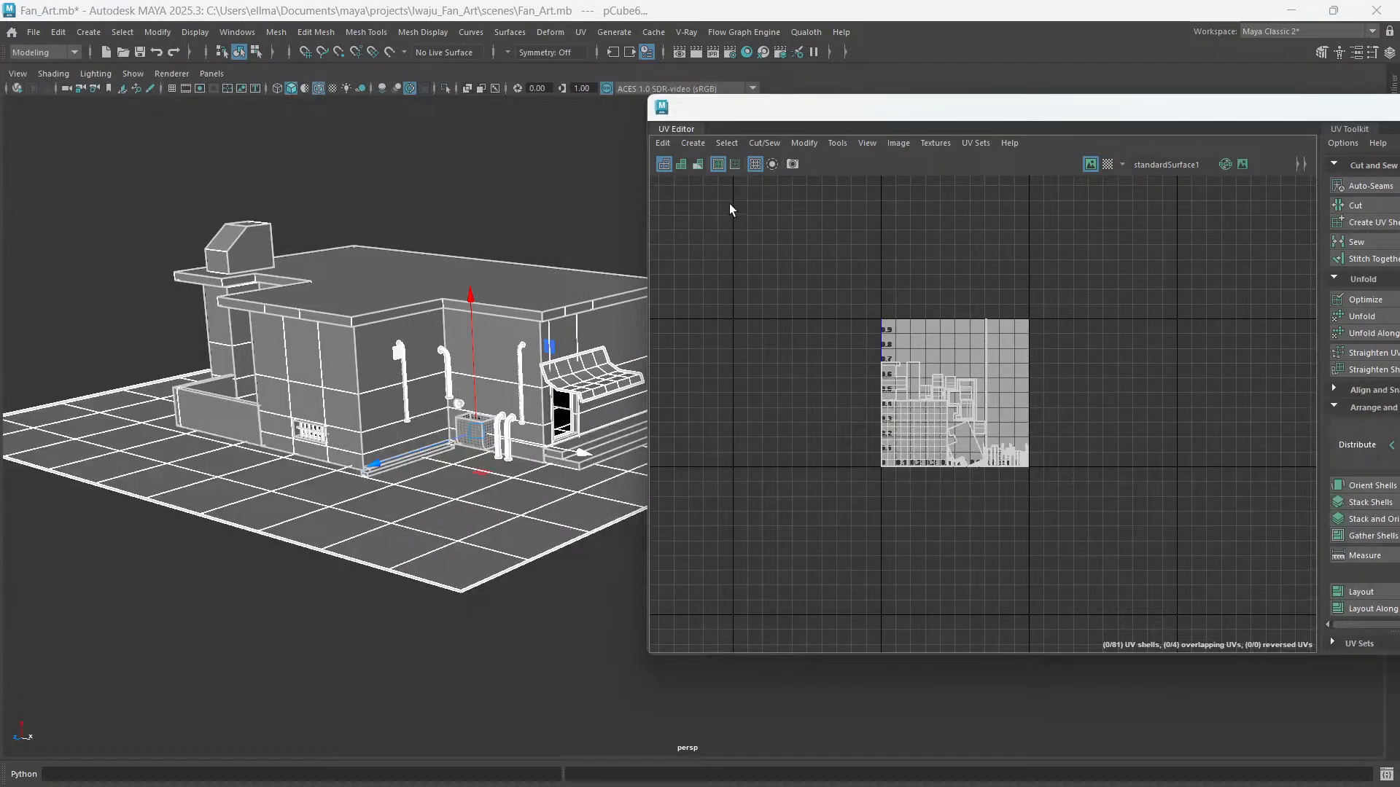
click(699, 165)
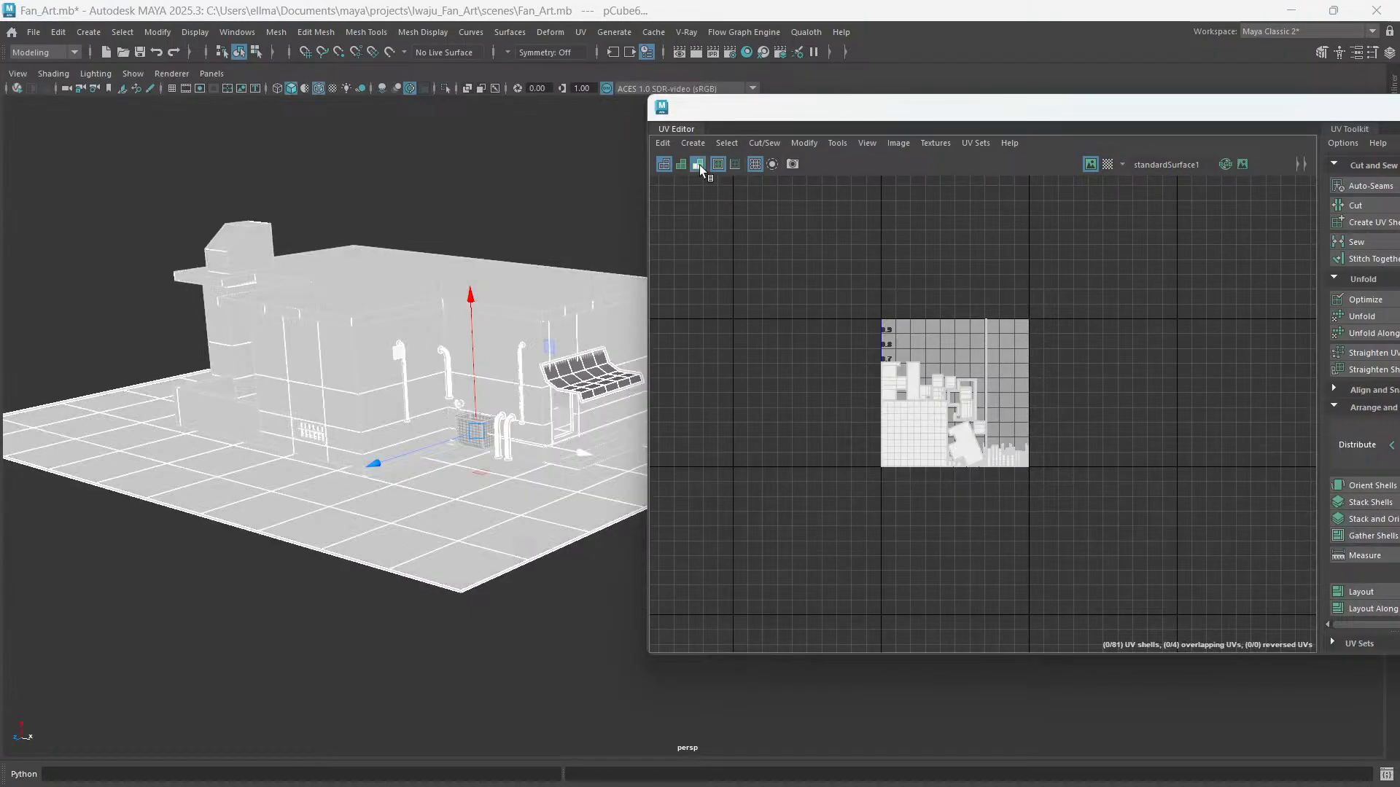
click(699, 165)
click(677, 164)
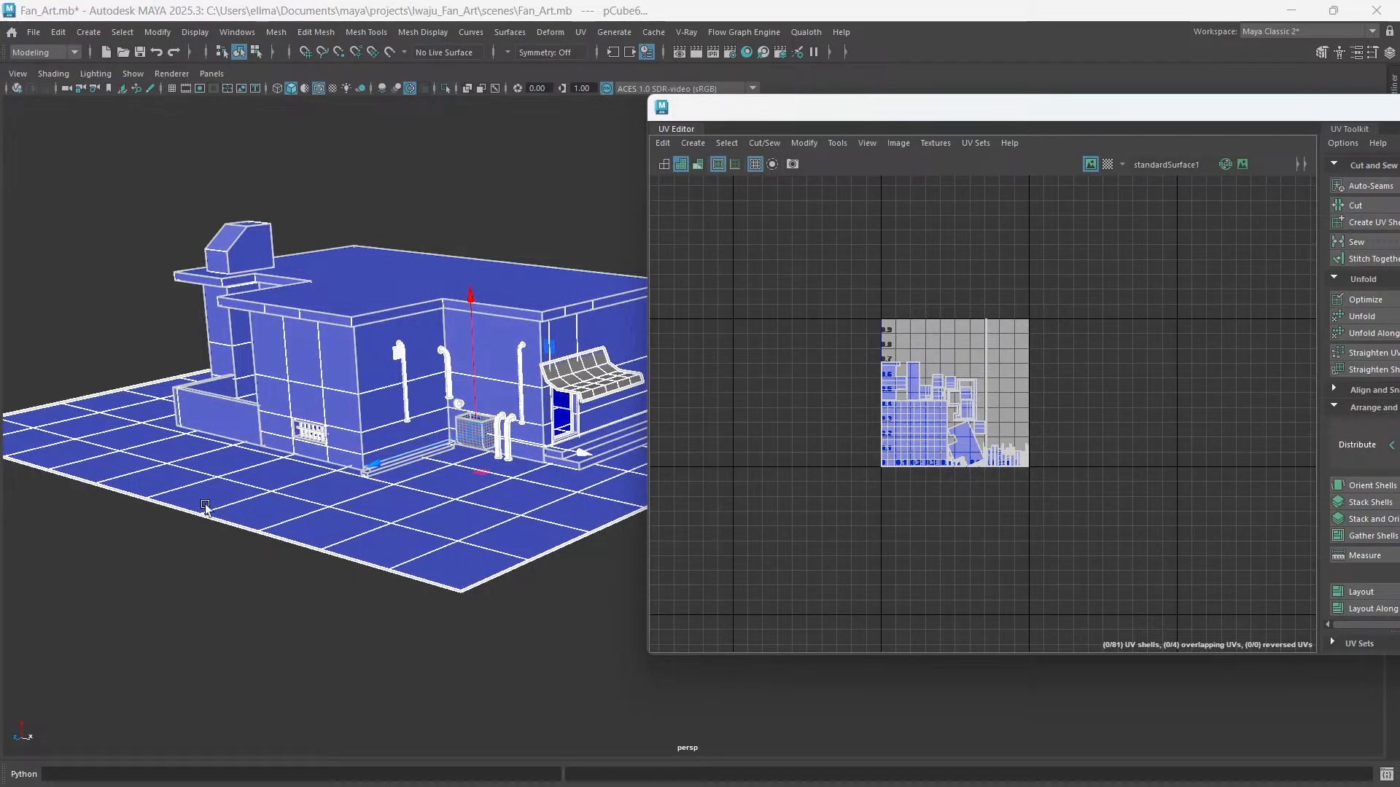
- Inspect the UV distortion colours on the walls, ground, awning and steps, and restore the wireframe UV display
alt+right_drag(204, 505, 392, 481)
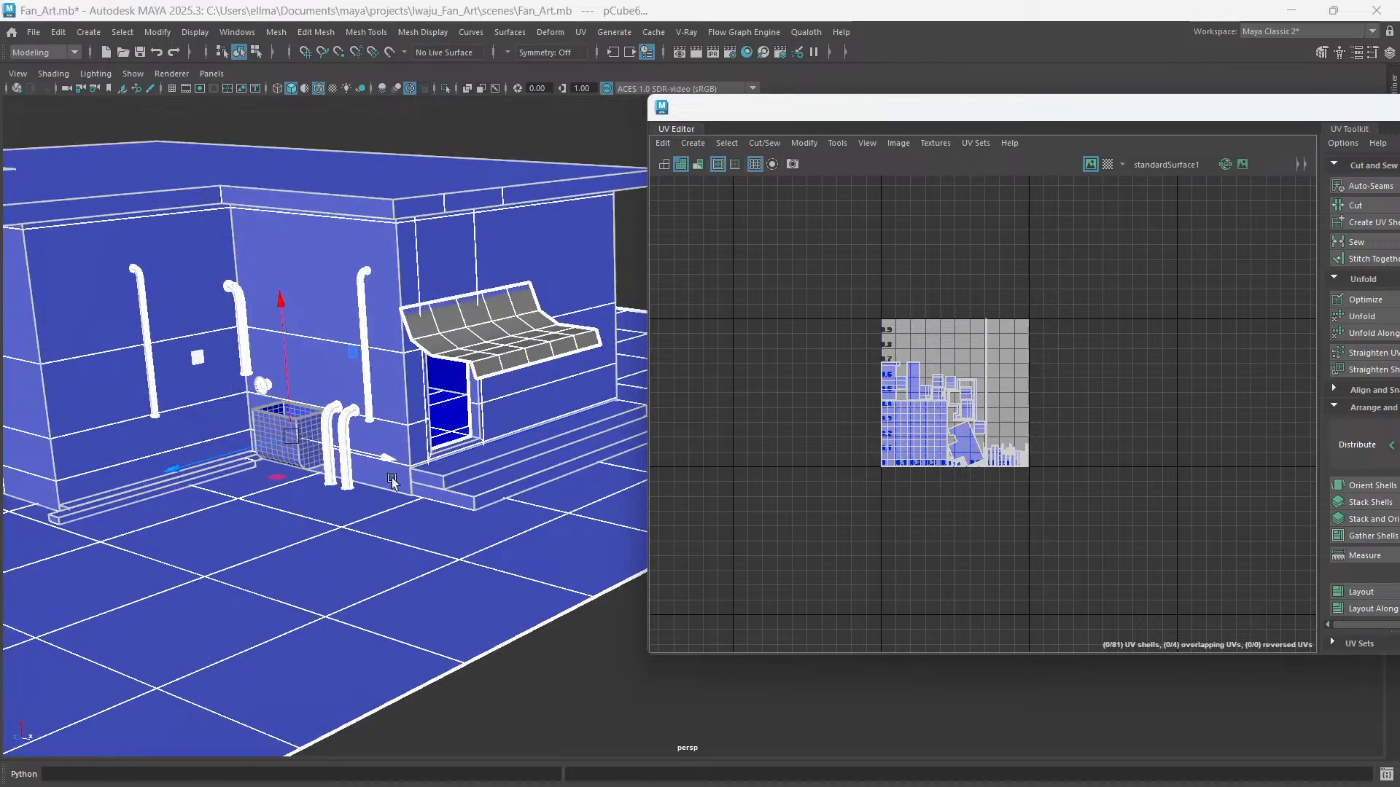
mouse_move(392, 481)
alt+mouse_down()
mouse_move(387, 519)
mouse_move(338, 515)
mouse_move(378, 479)
alt+mouse_up()
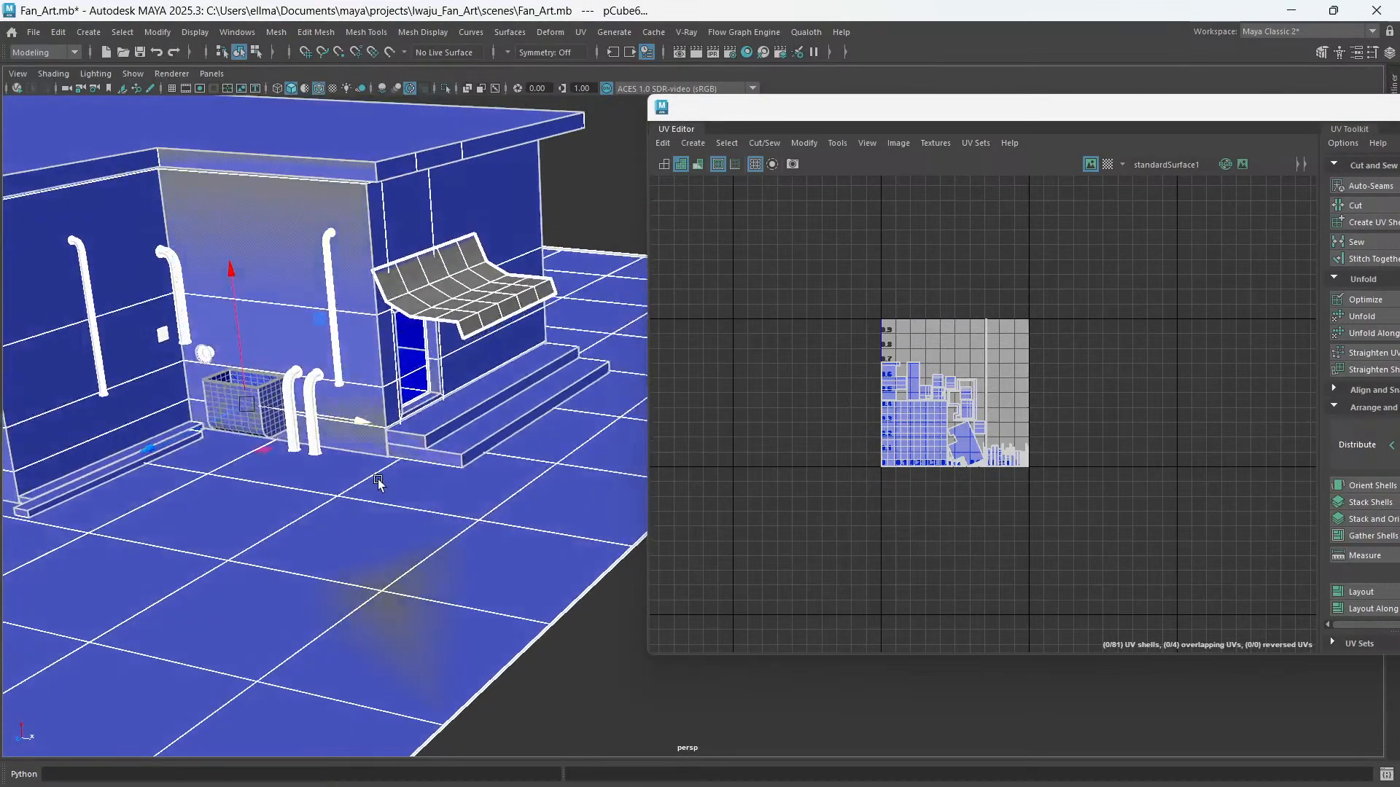
alt+drag(444, 310, 392, 405)
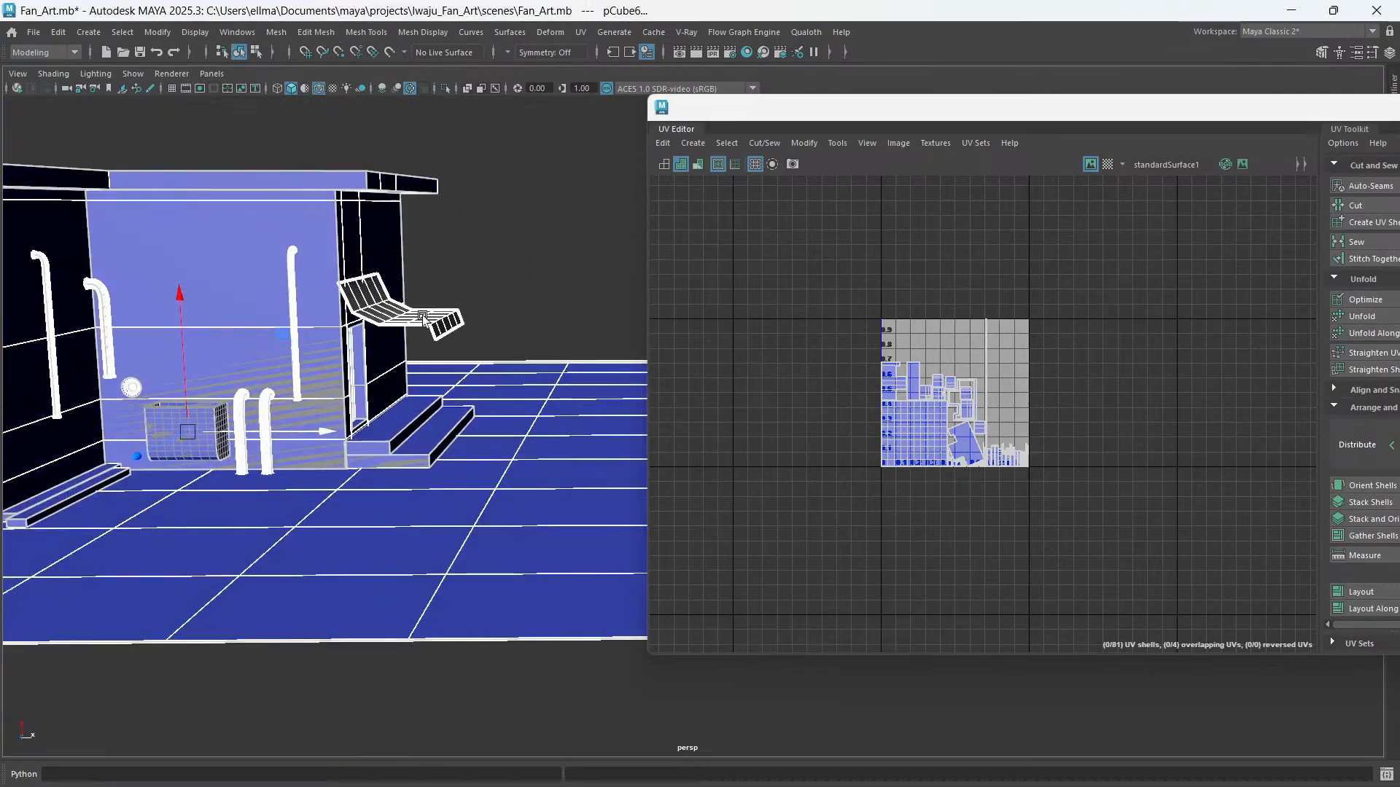
mouse_move(439, 345)
alt+mouse_down()
mouse_move(409, 362)
mouse_move(427, 339)
alt+mouse_up()
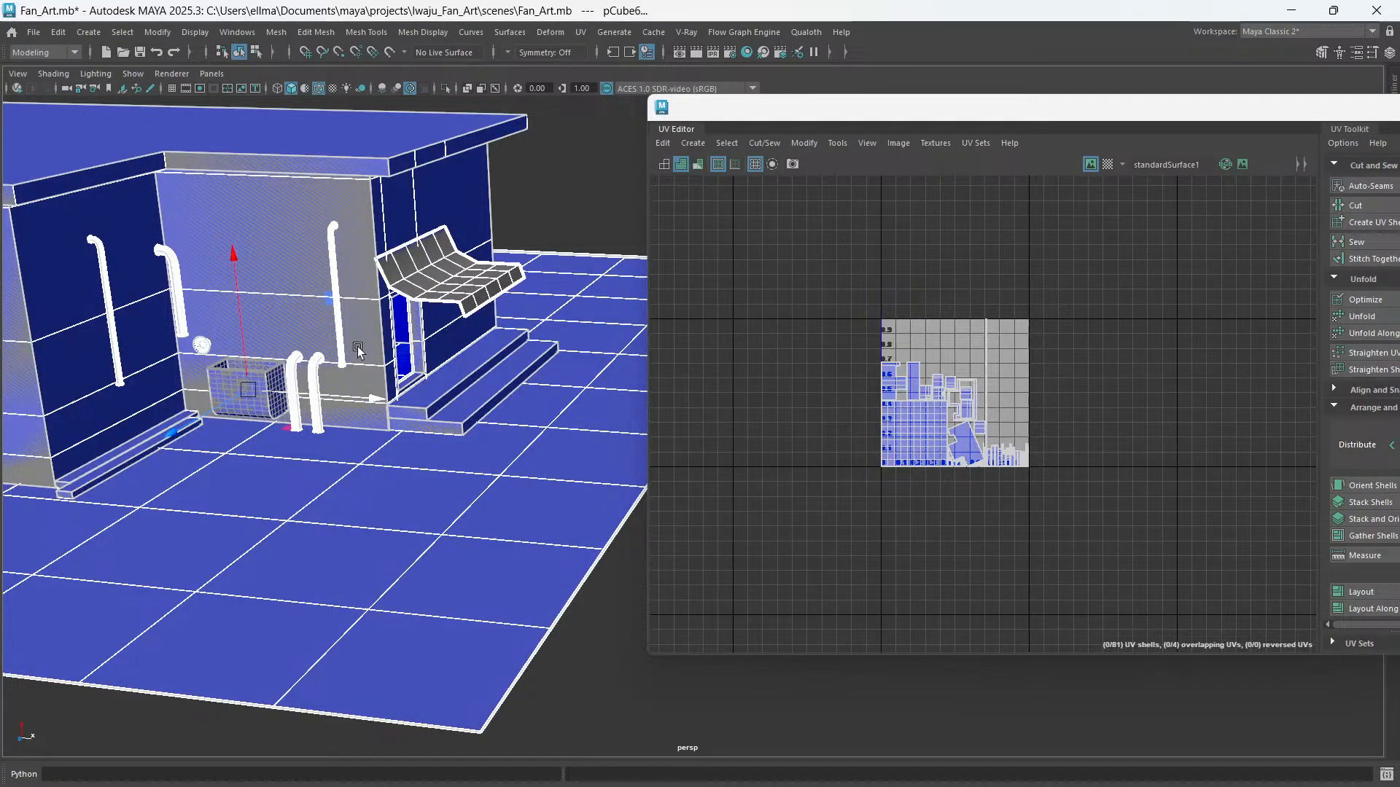
mouse_move(357, 348)
alt+mouse_down()
mouse_move(346, 480)
mouse_move(421, 469)
mouse_move(439, 522)
mouse_move(615, 383)
alt+mouse_up()
click(663, 164)
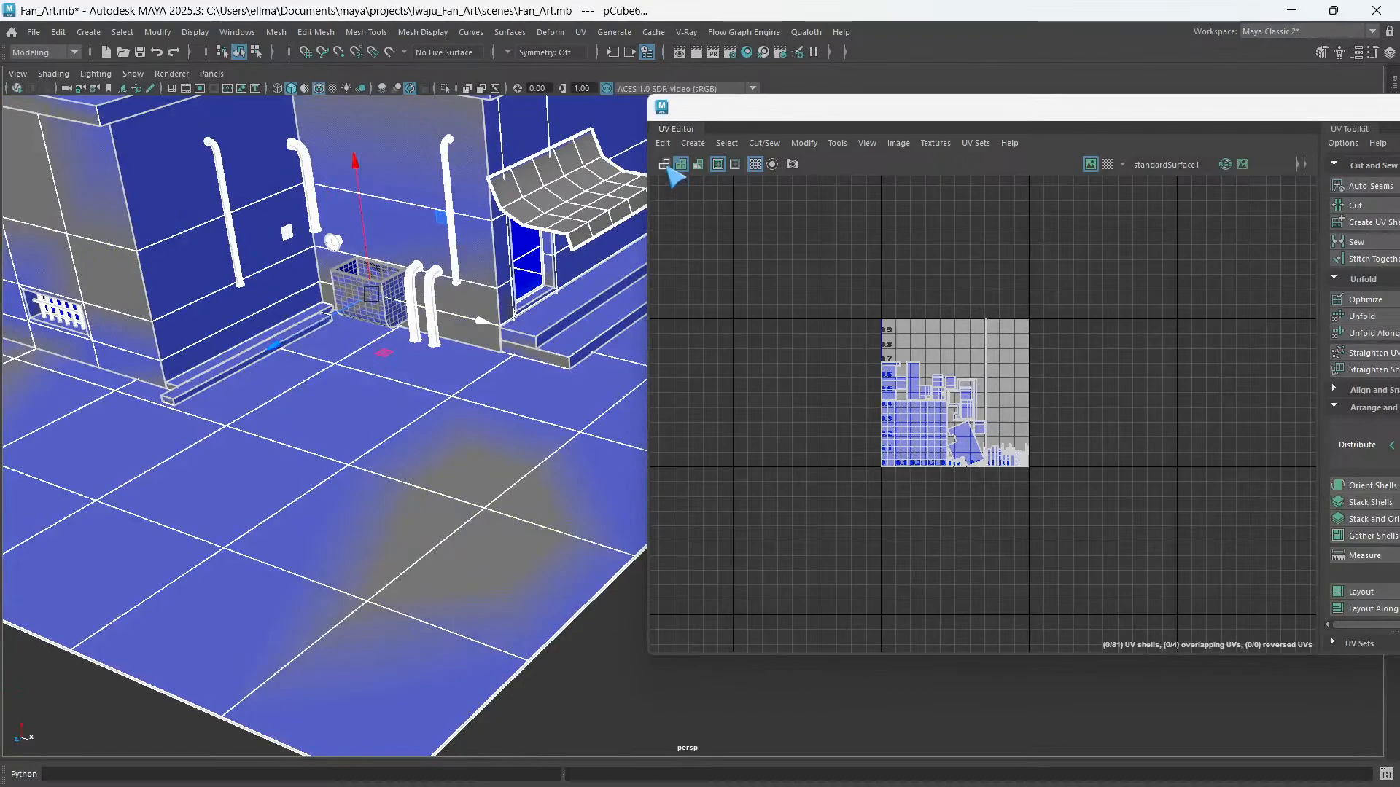
- Reselect all objects in the scene and display the checker pattern on them again
scroll(440, 409, down, 8)
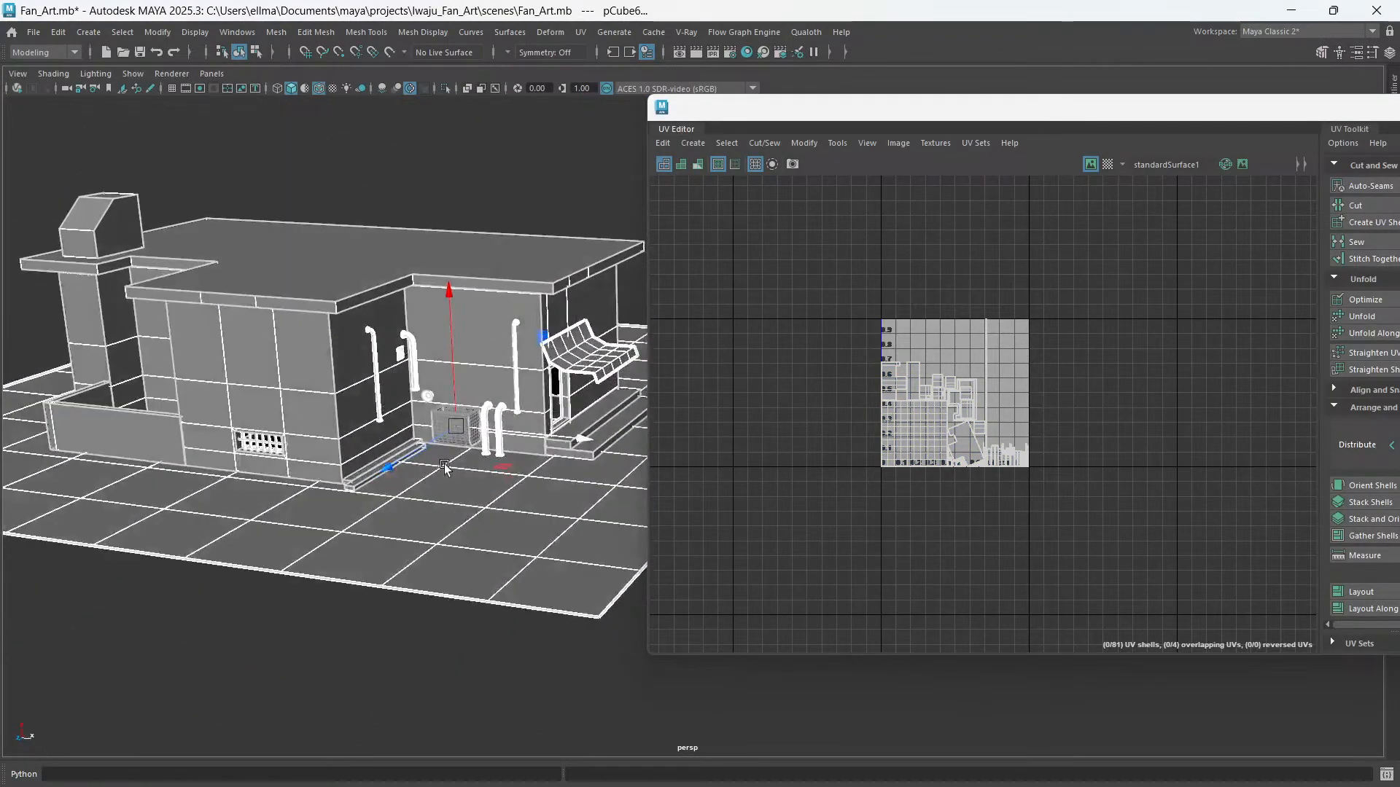
alt+drag(478, 489, 575, 381)
scroll(536, 382, down, 2)
alt+middle_drag(495, 390, 296, 385)
scroll(424, 368, down, 2)
scroll(337, 379, down, 2)
drag(62, 264, 671, 607)
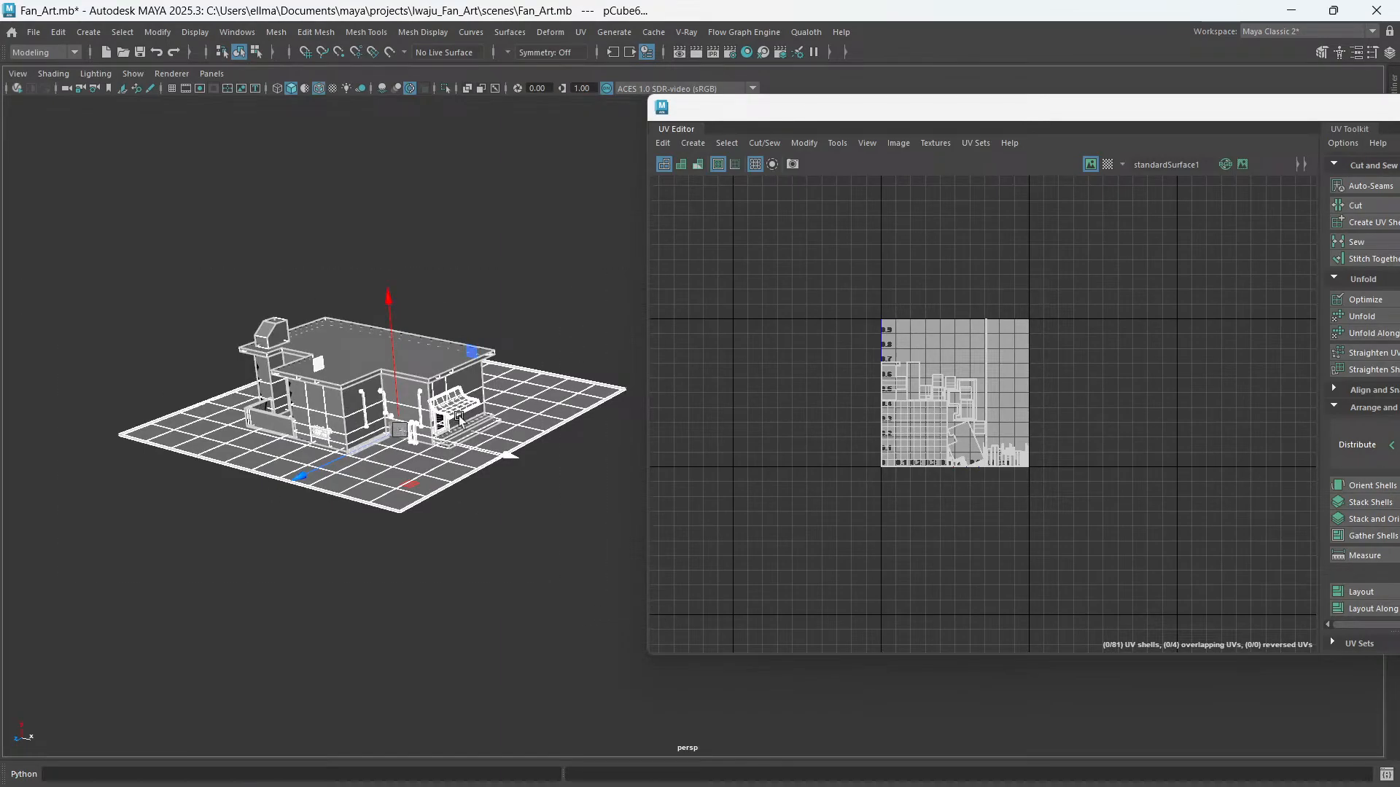
right_drag(335, 238, 407, 220)
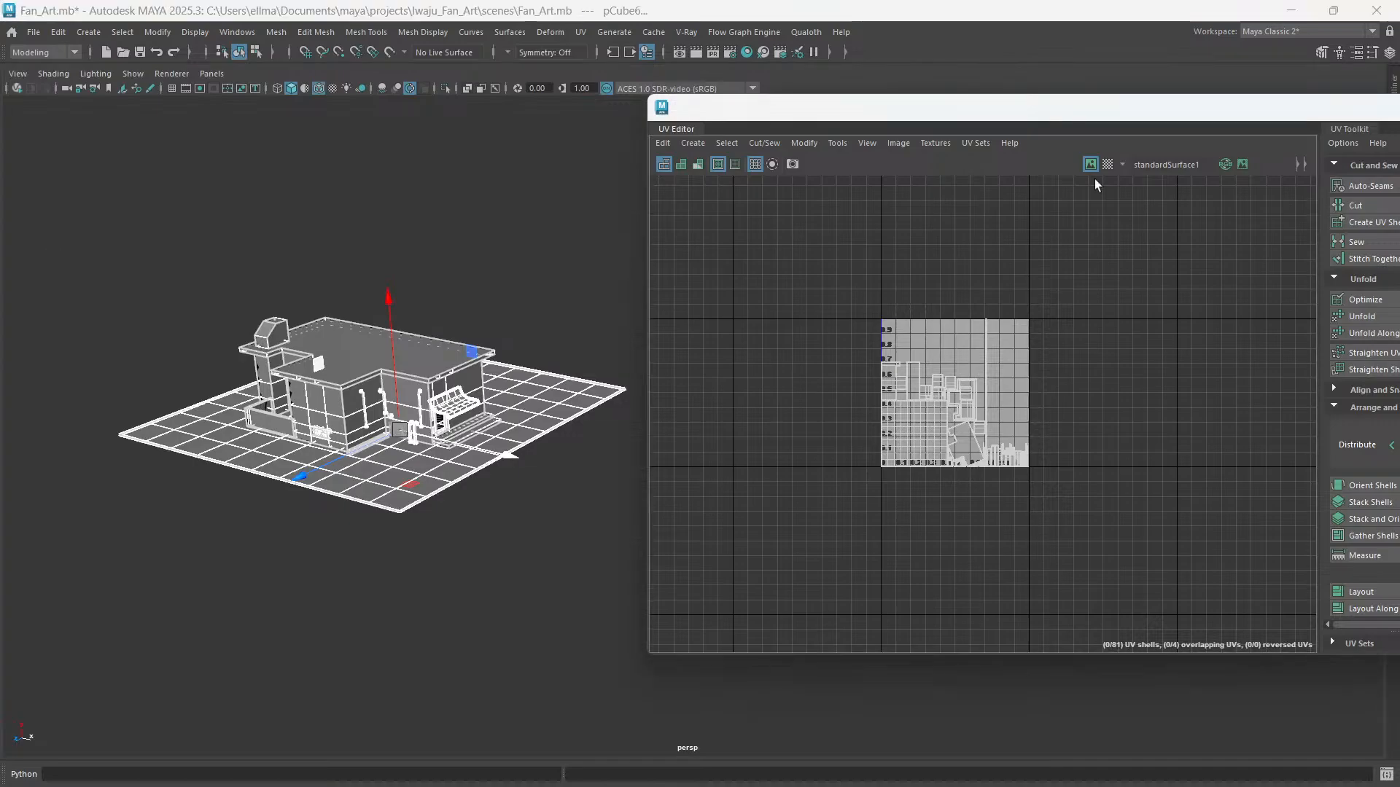
click(1108, 164)
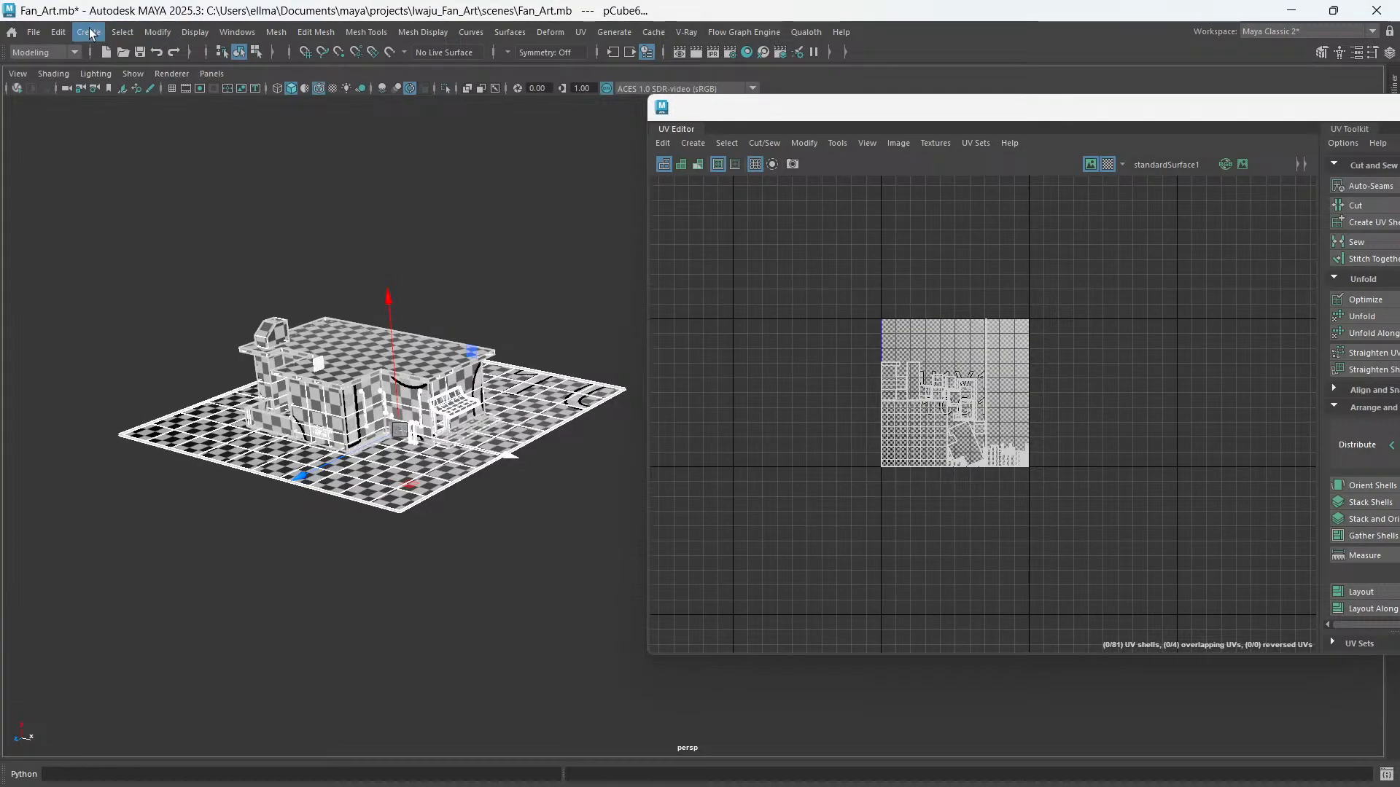
click(58, 32)
mouse_move(114, 229)
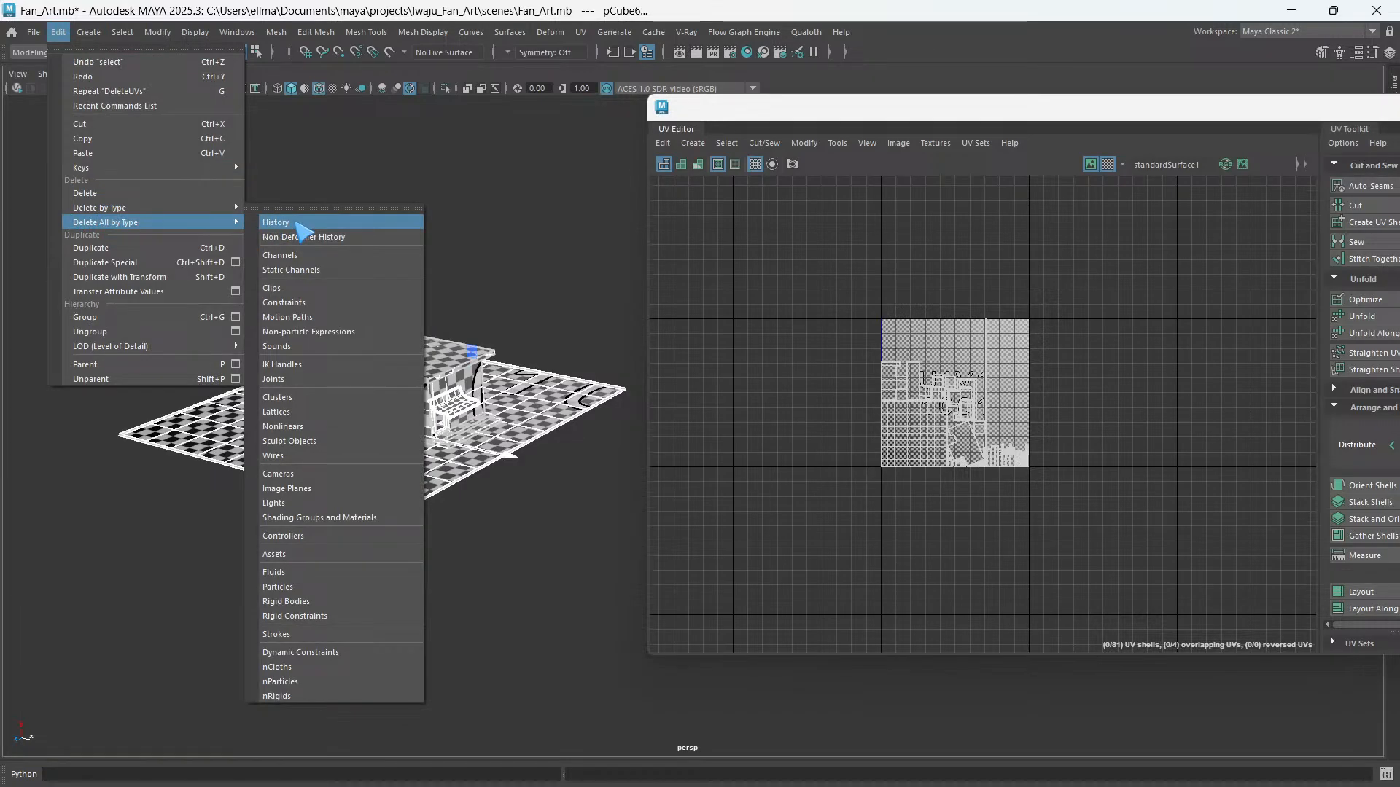
mouse_move(164, 33)
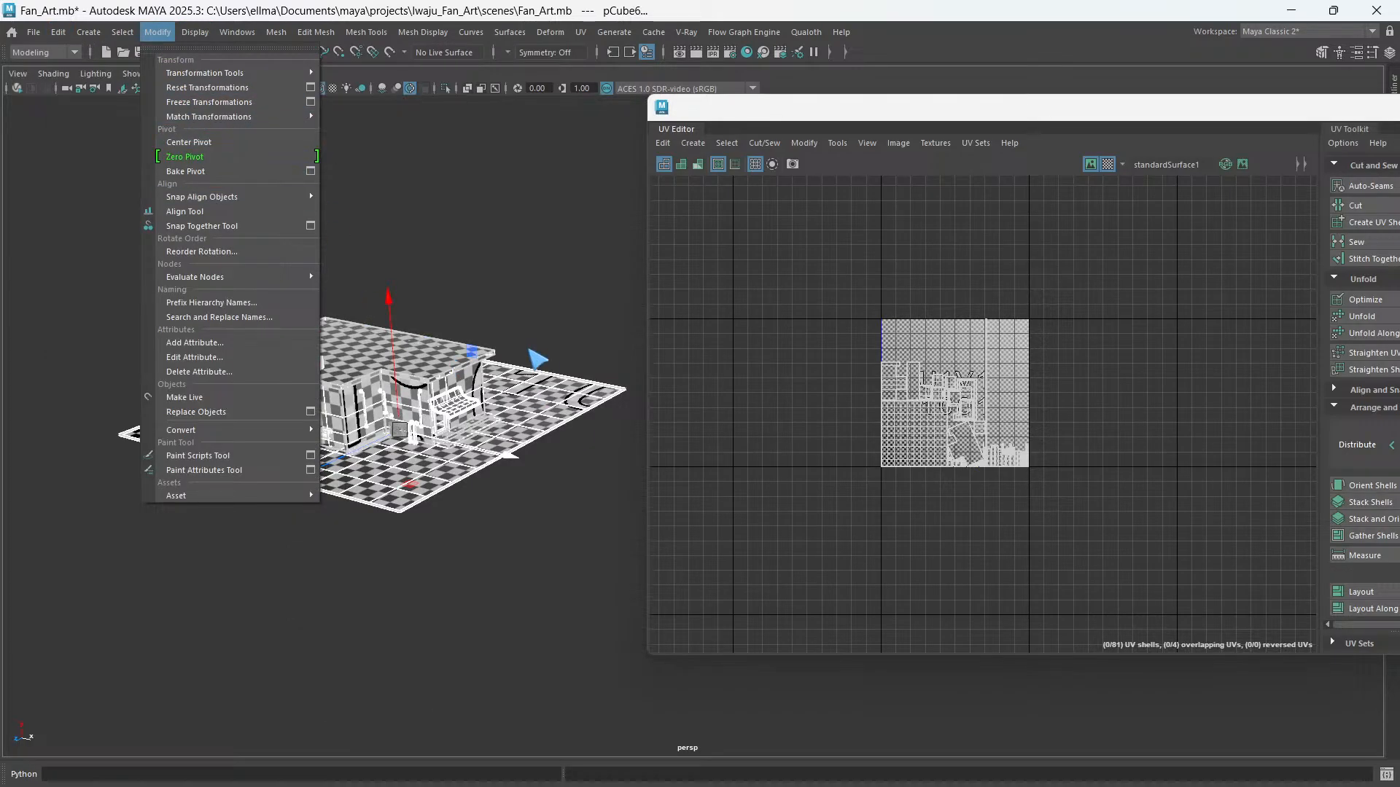
- Deselect all objects and close the UV Editor
click(514, 284)
scroll(358, 404, up, 3)
alt+drag(357, 404, 397, 420)
scroll(397, 420, up, 2)
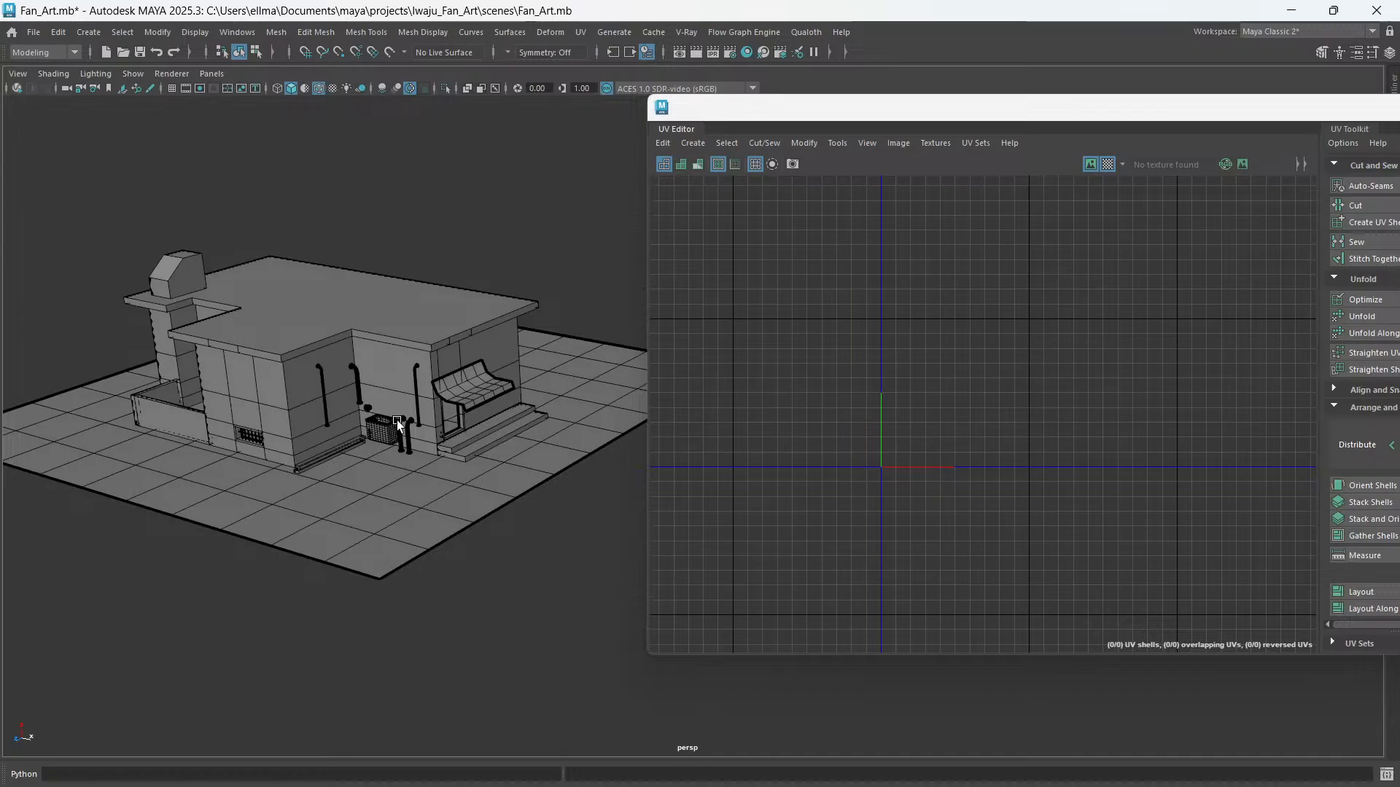
drag(1163, 116, 787, 142)
click(1099, 131)
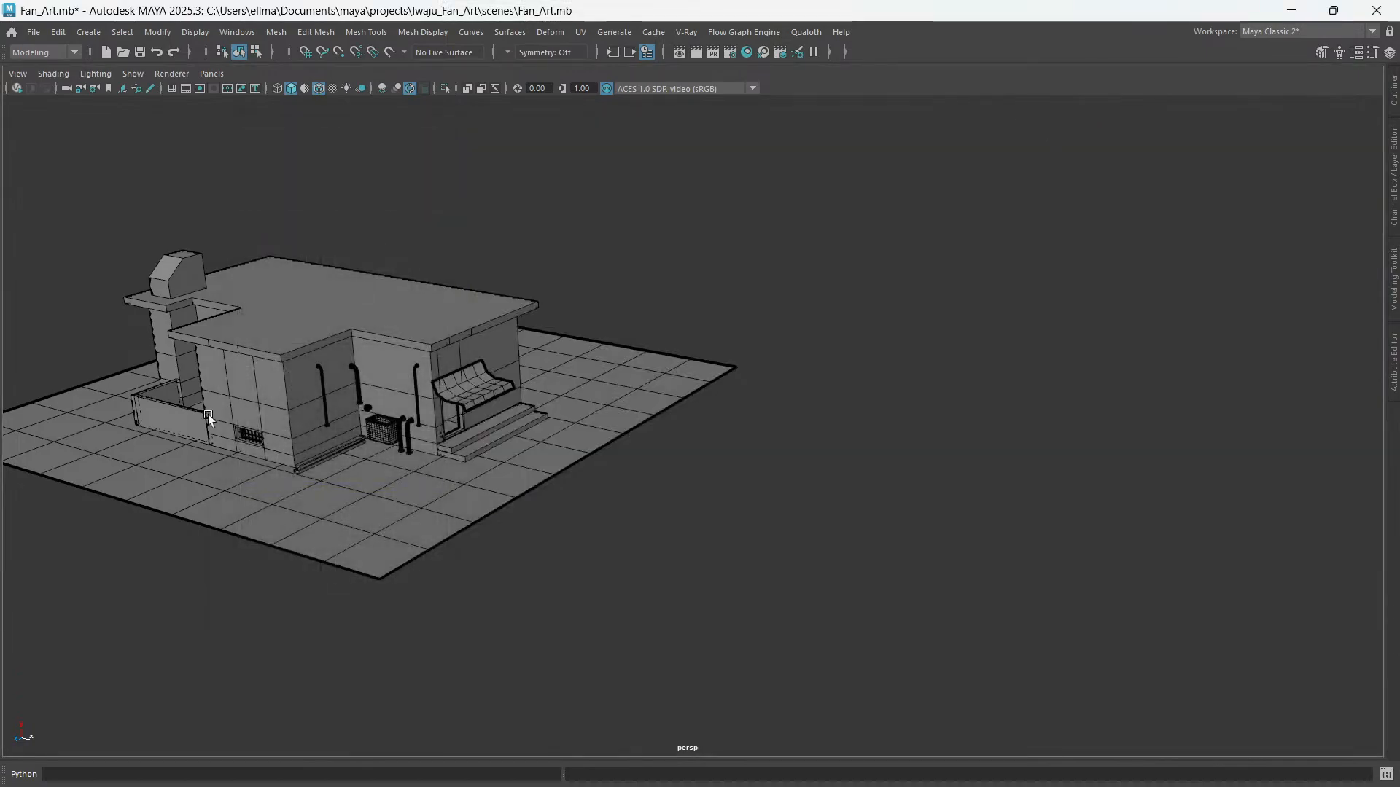
- Show all hidden objects in the scene and turn on the film gate in the perspective view
alt+drag(452, 467, 642, 492)
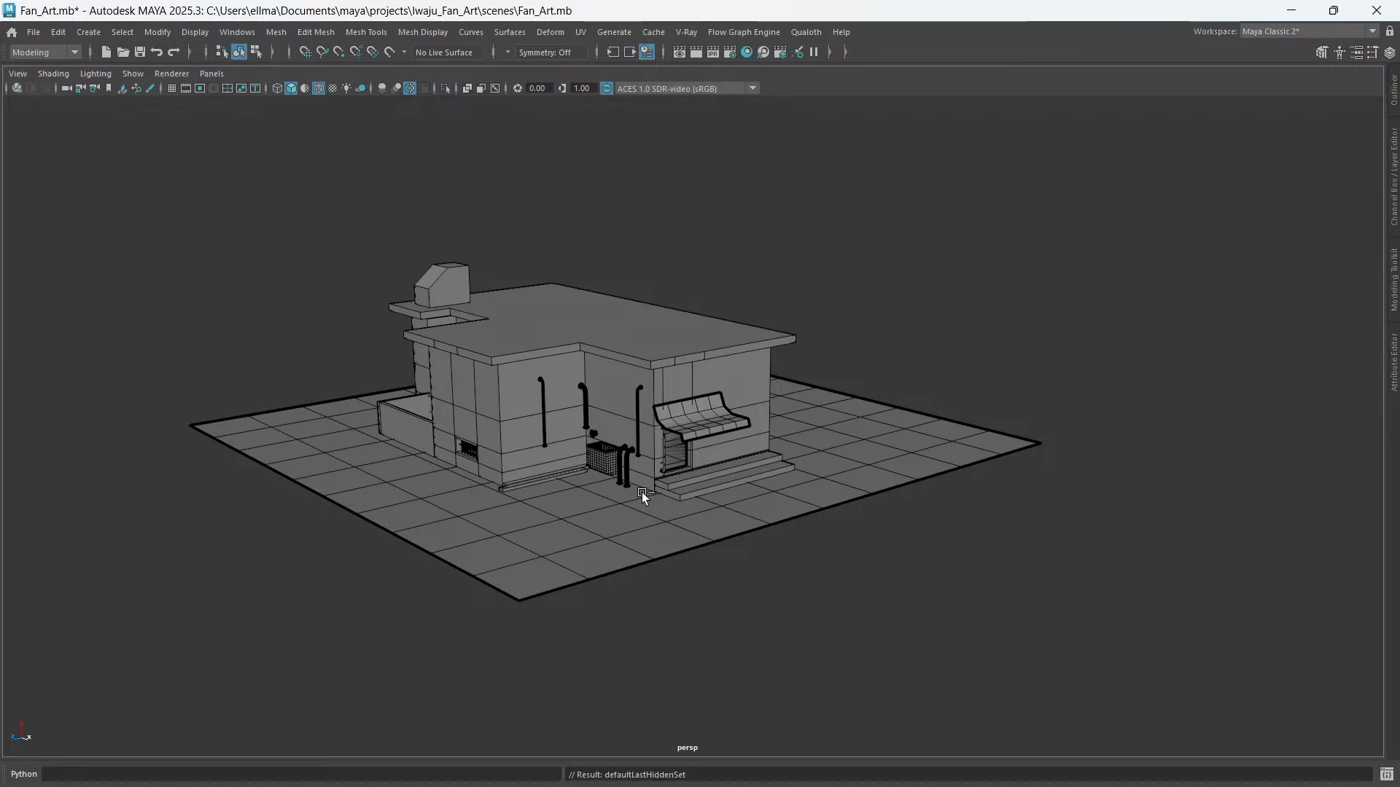
alt+drag(620, 497, 420, 369)
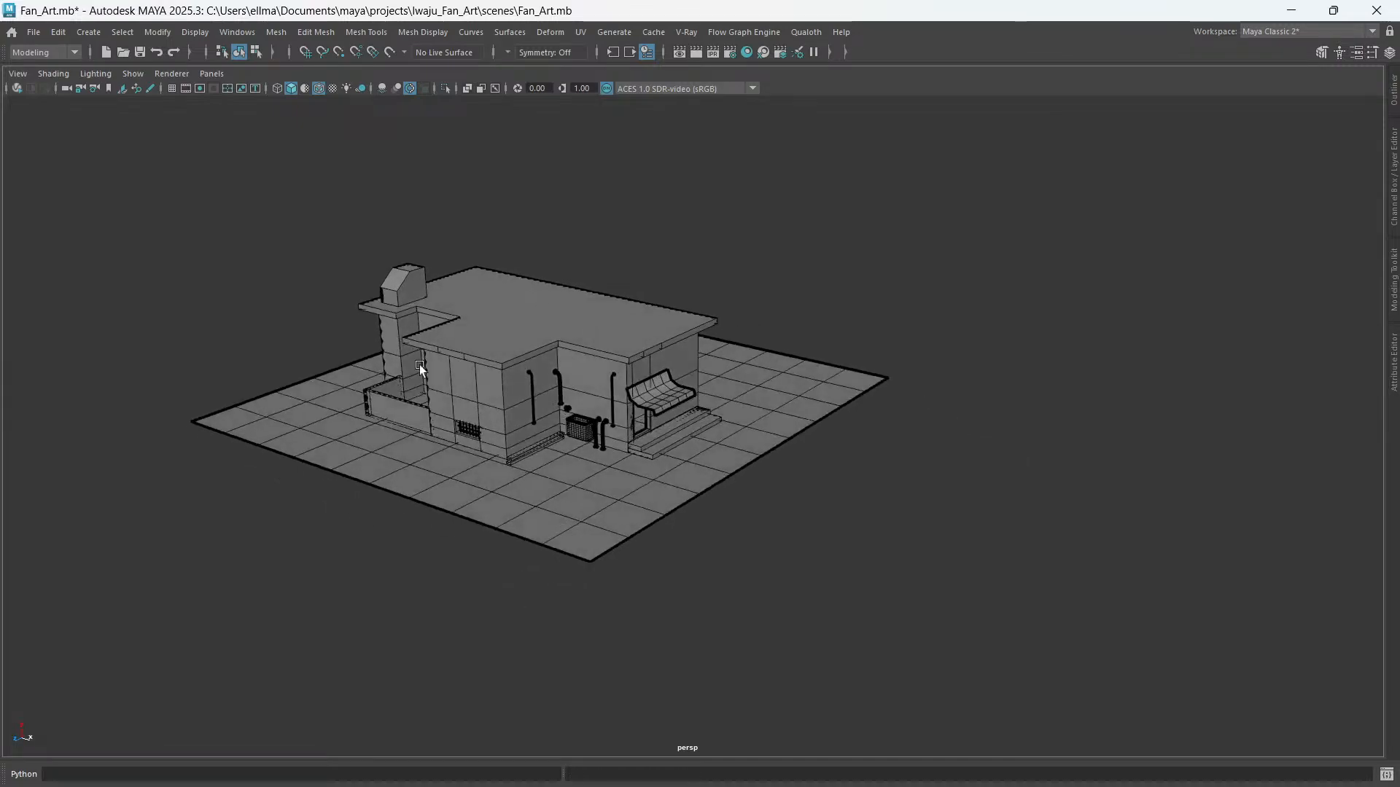
click(194, 32)
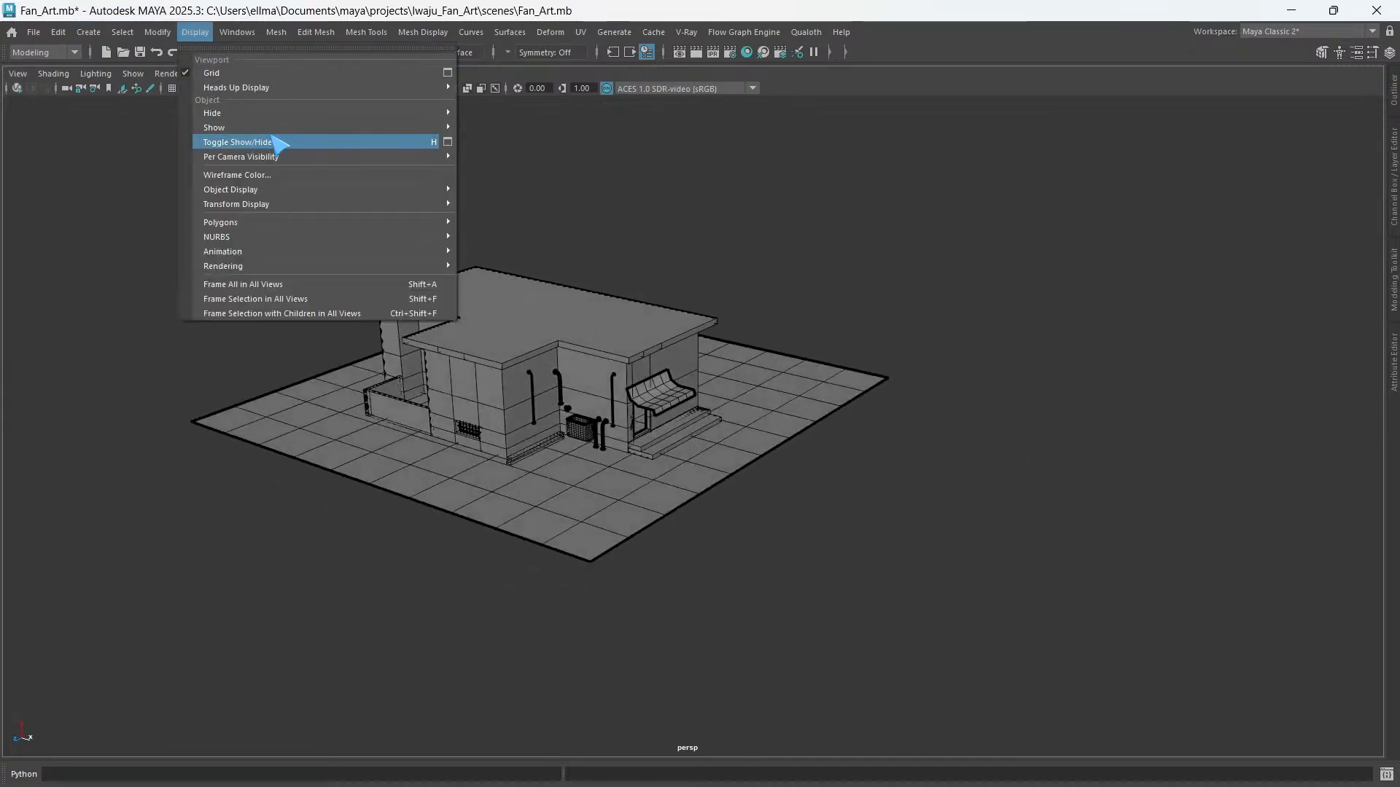
mouse_move(267, 113)
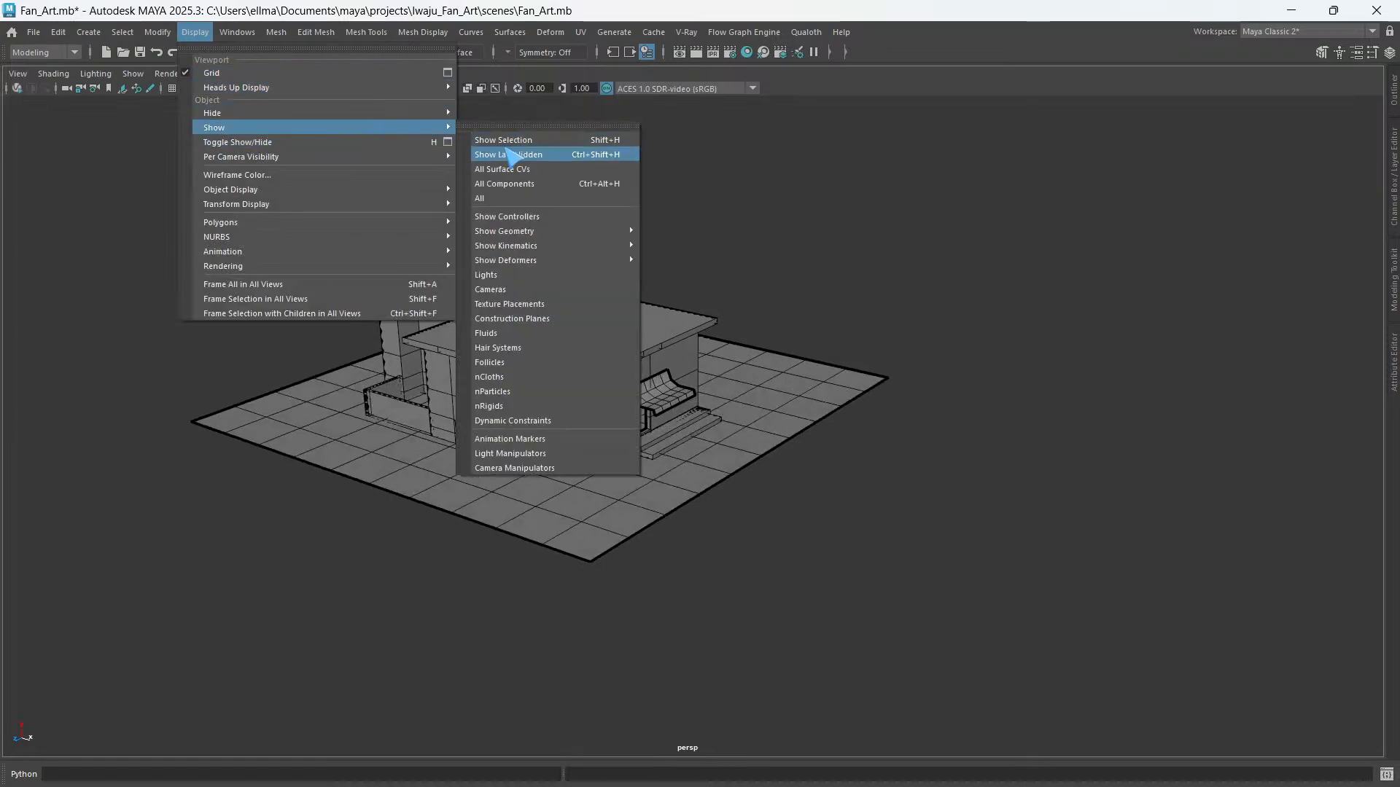
click(509, 198)
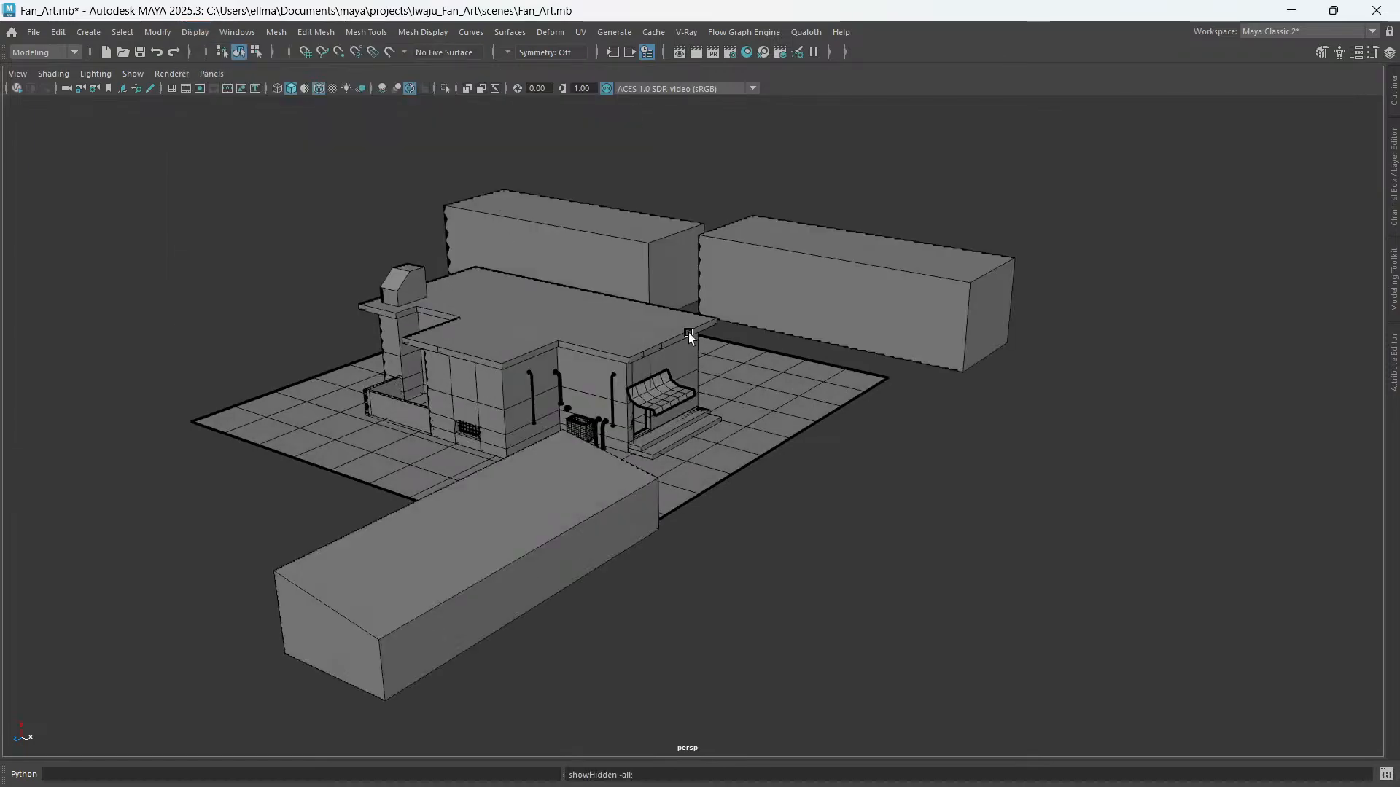
alt+drag(818, 422, 751, 463)
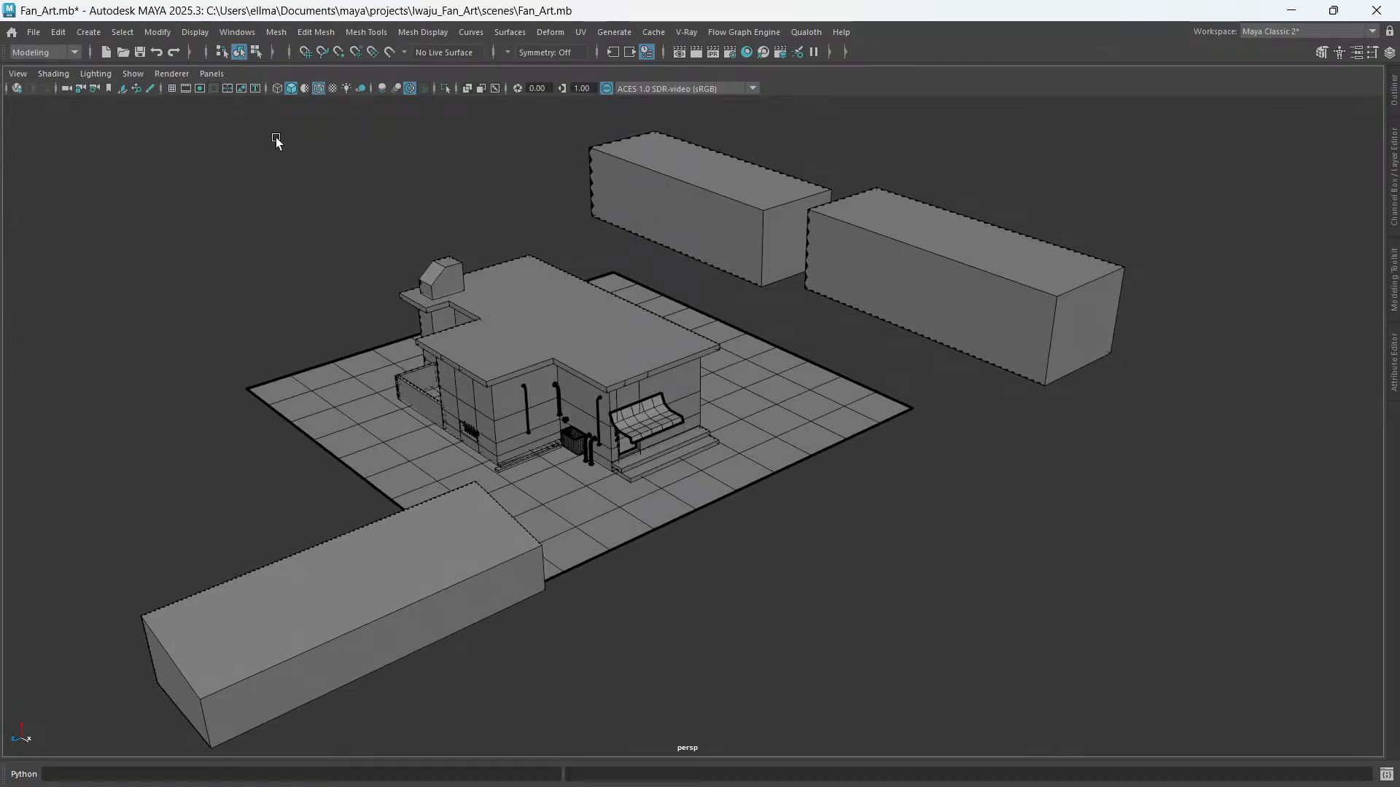
click(186, 89)
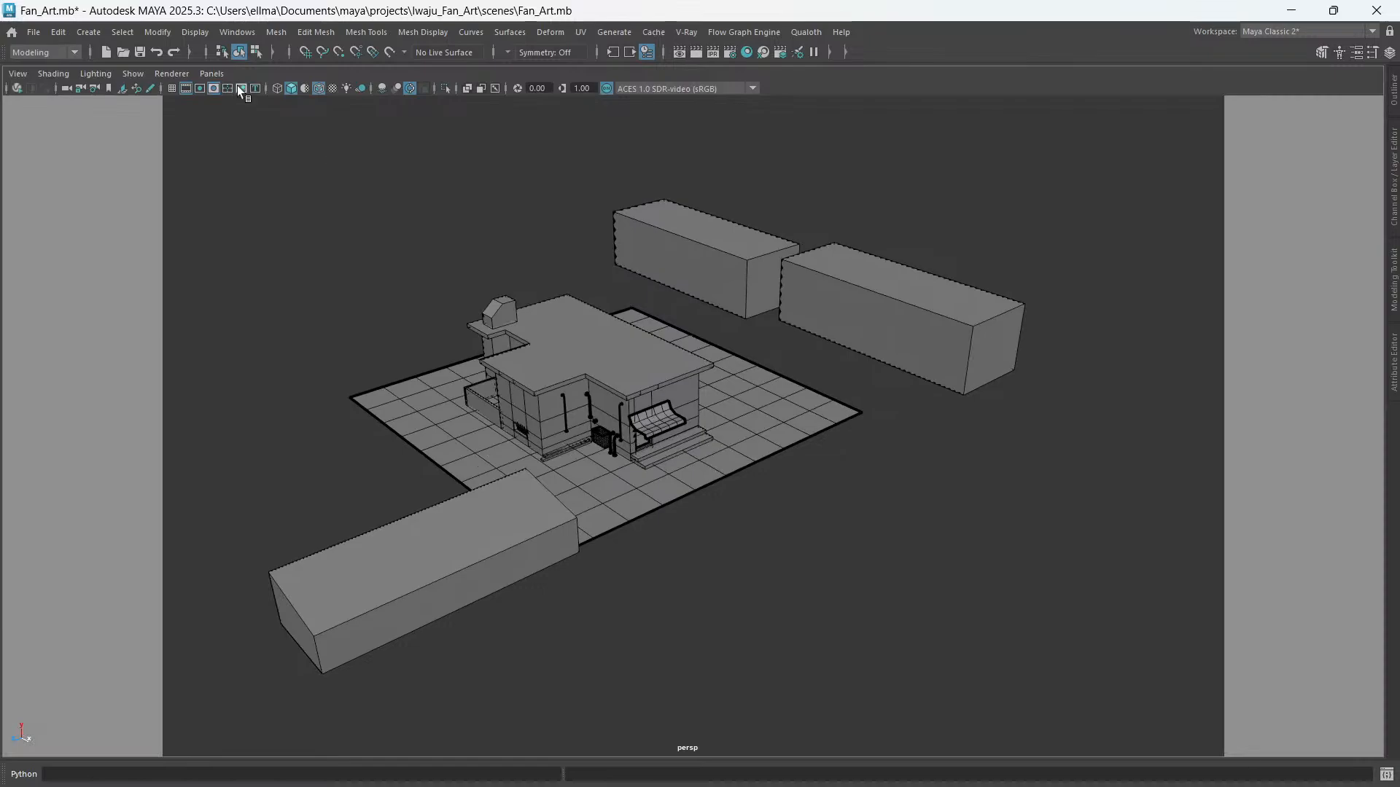
- Look through camera1 in the viewport and save the scene
click(212, 73)
mouse_move(277, 88)
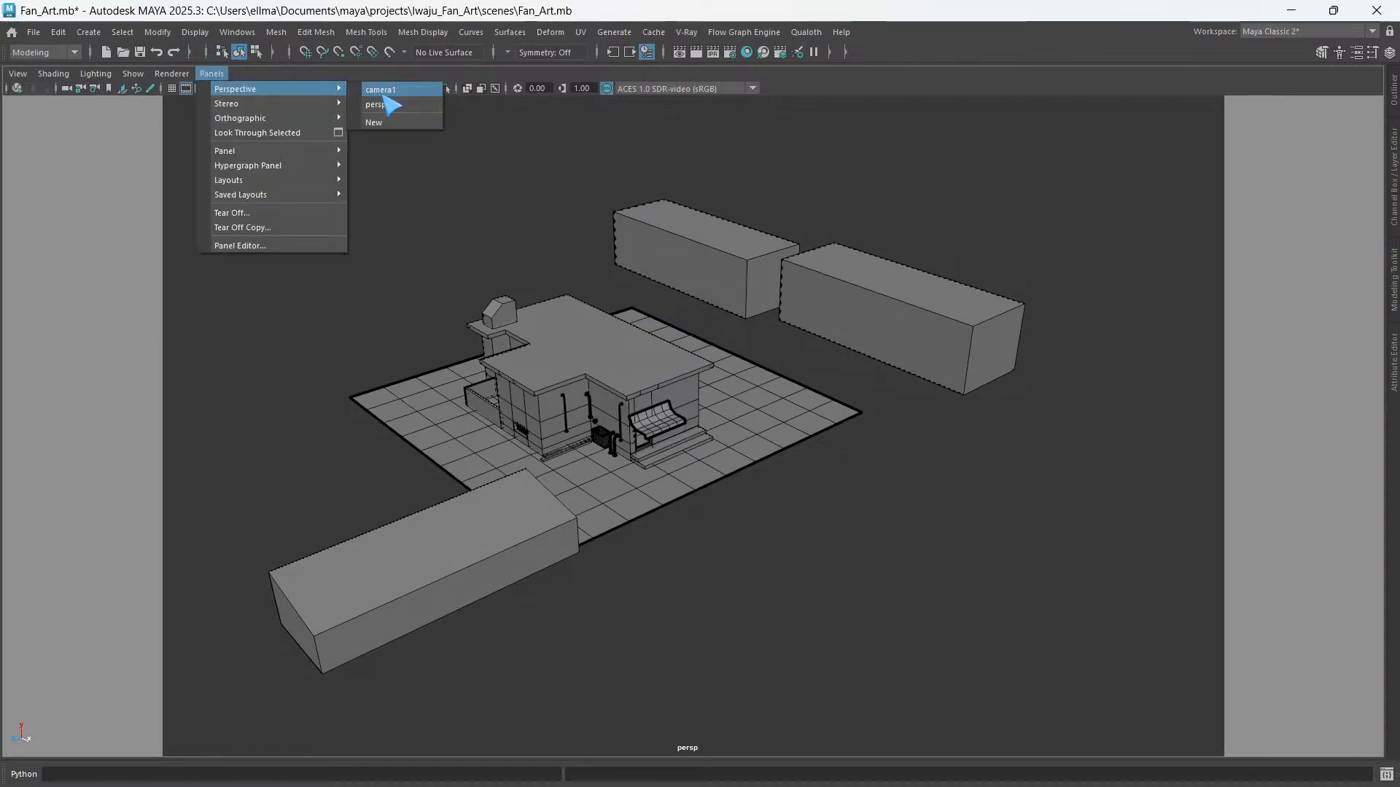
click(383, 91)
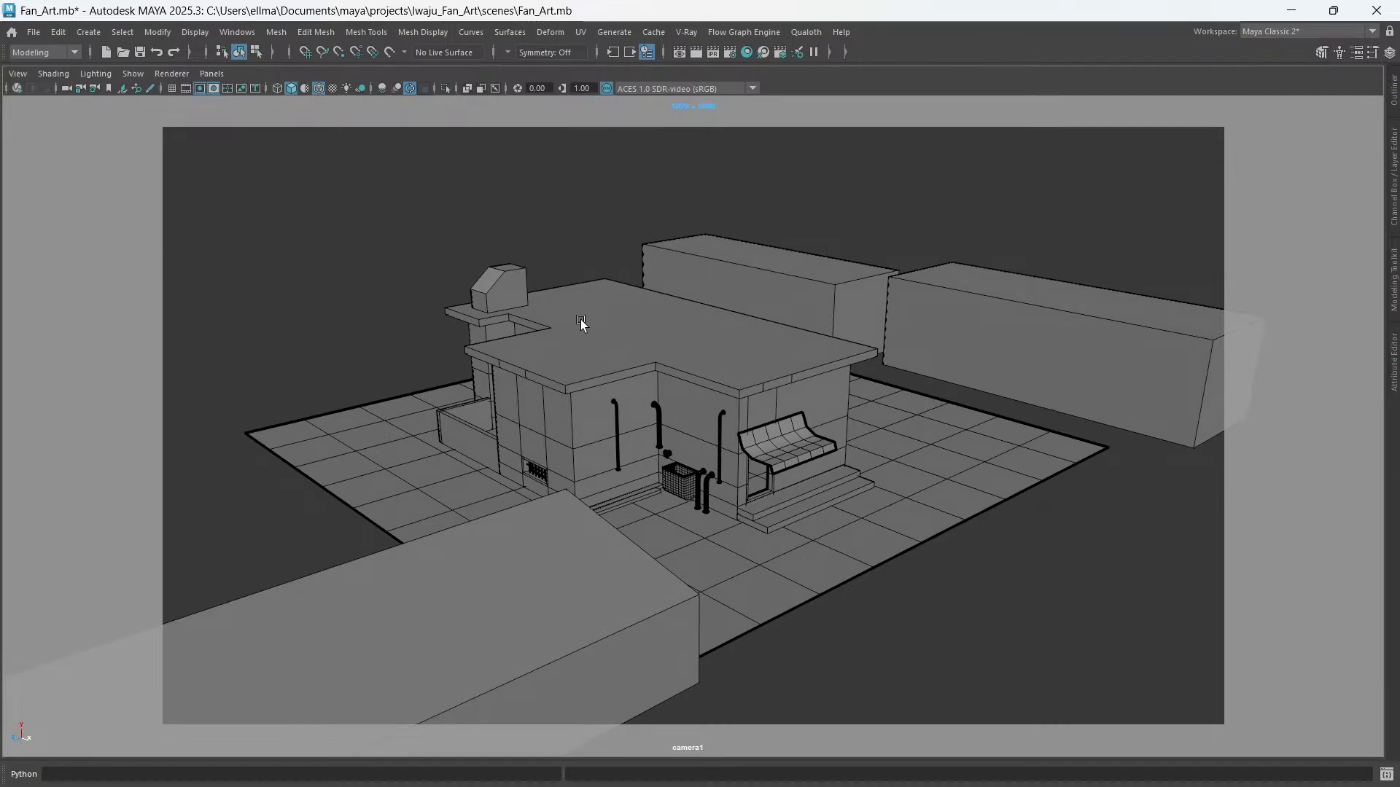
key(ctrl+s)
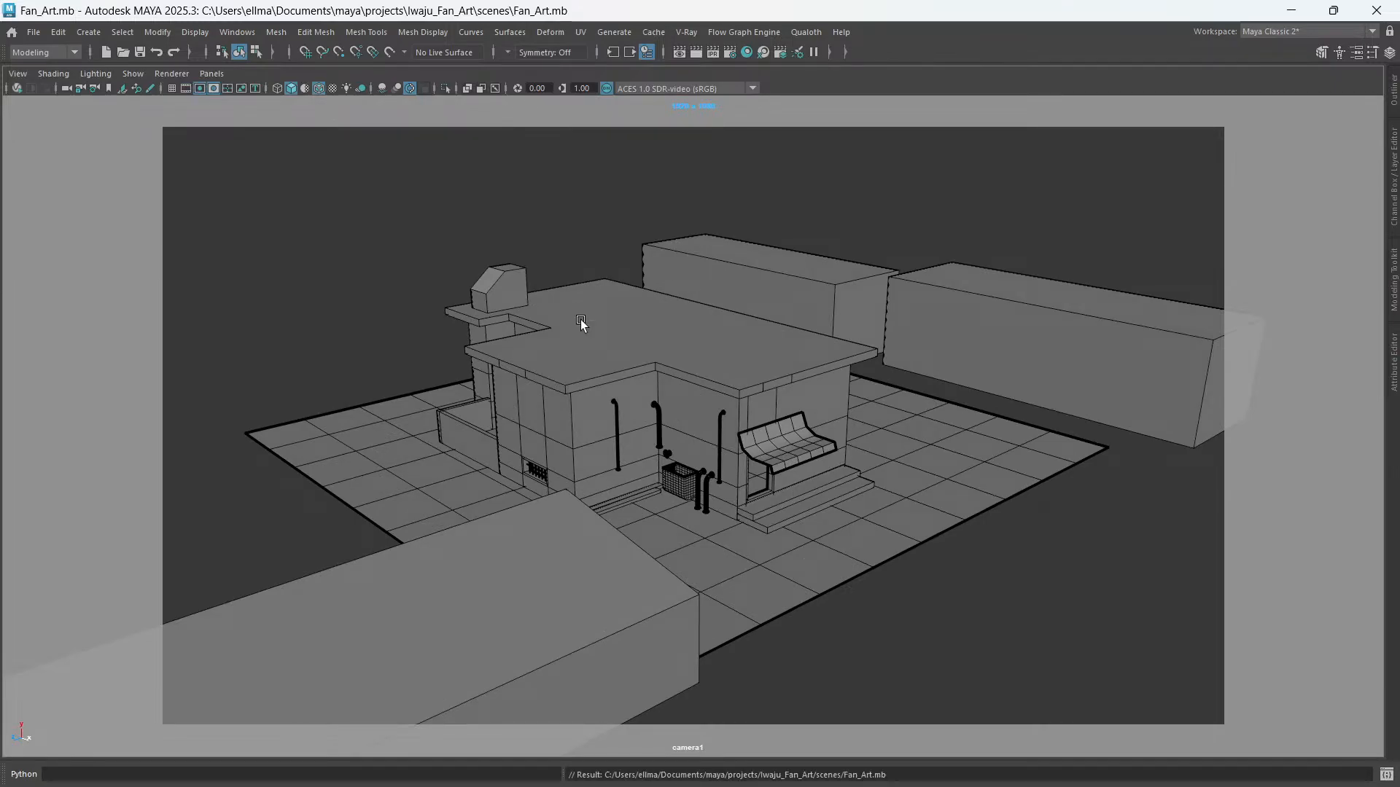